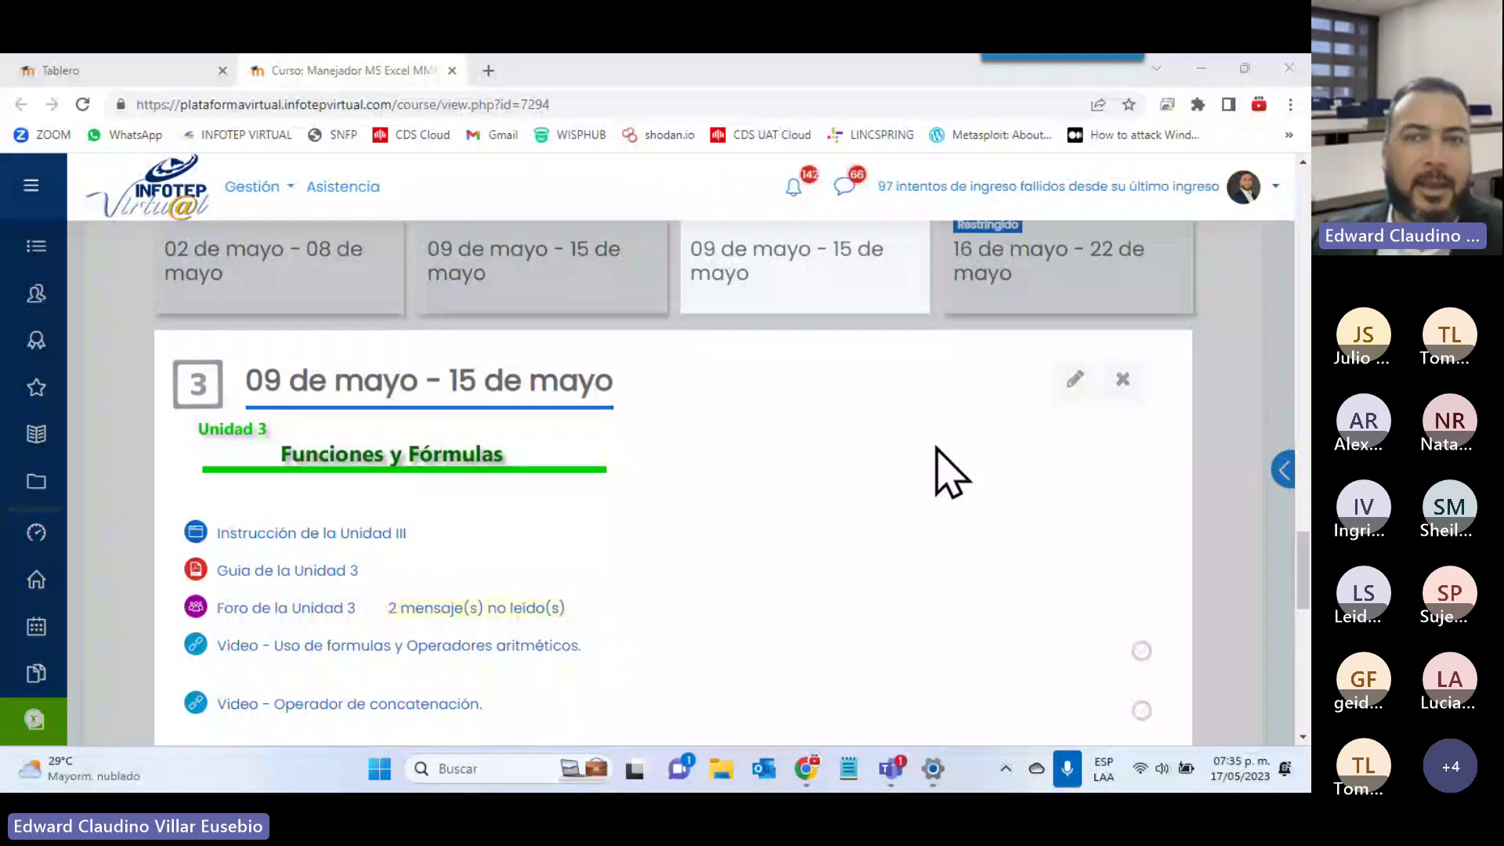
Open the course's Calificaciones page in a new browser tab and switch to it
scroll(956, 494, "up", 5)
scroll(963, 521, "down", 3)
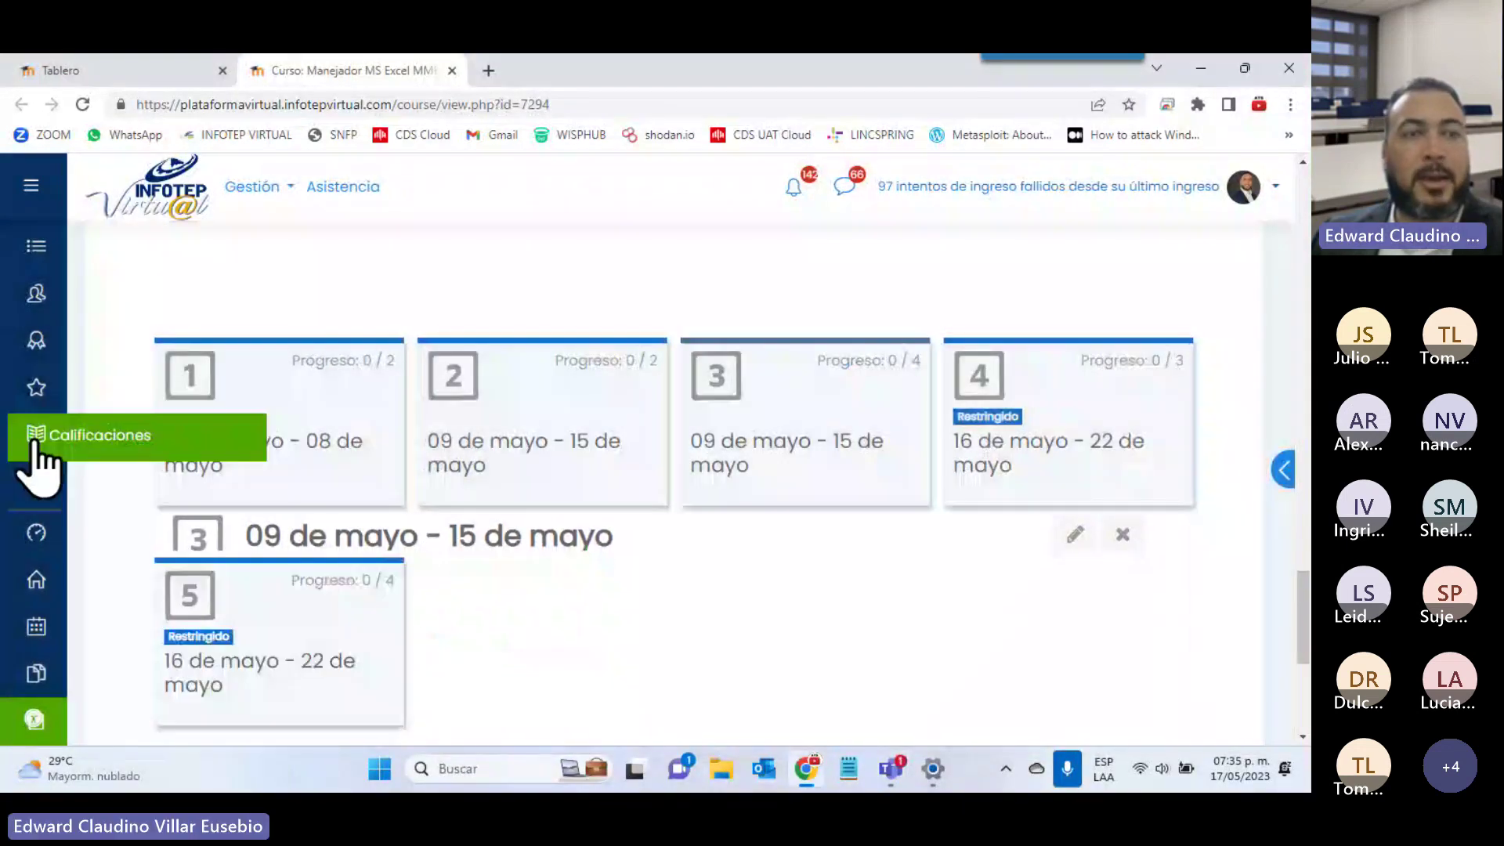
right_click(35, 441)
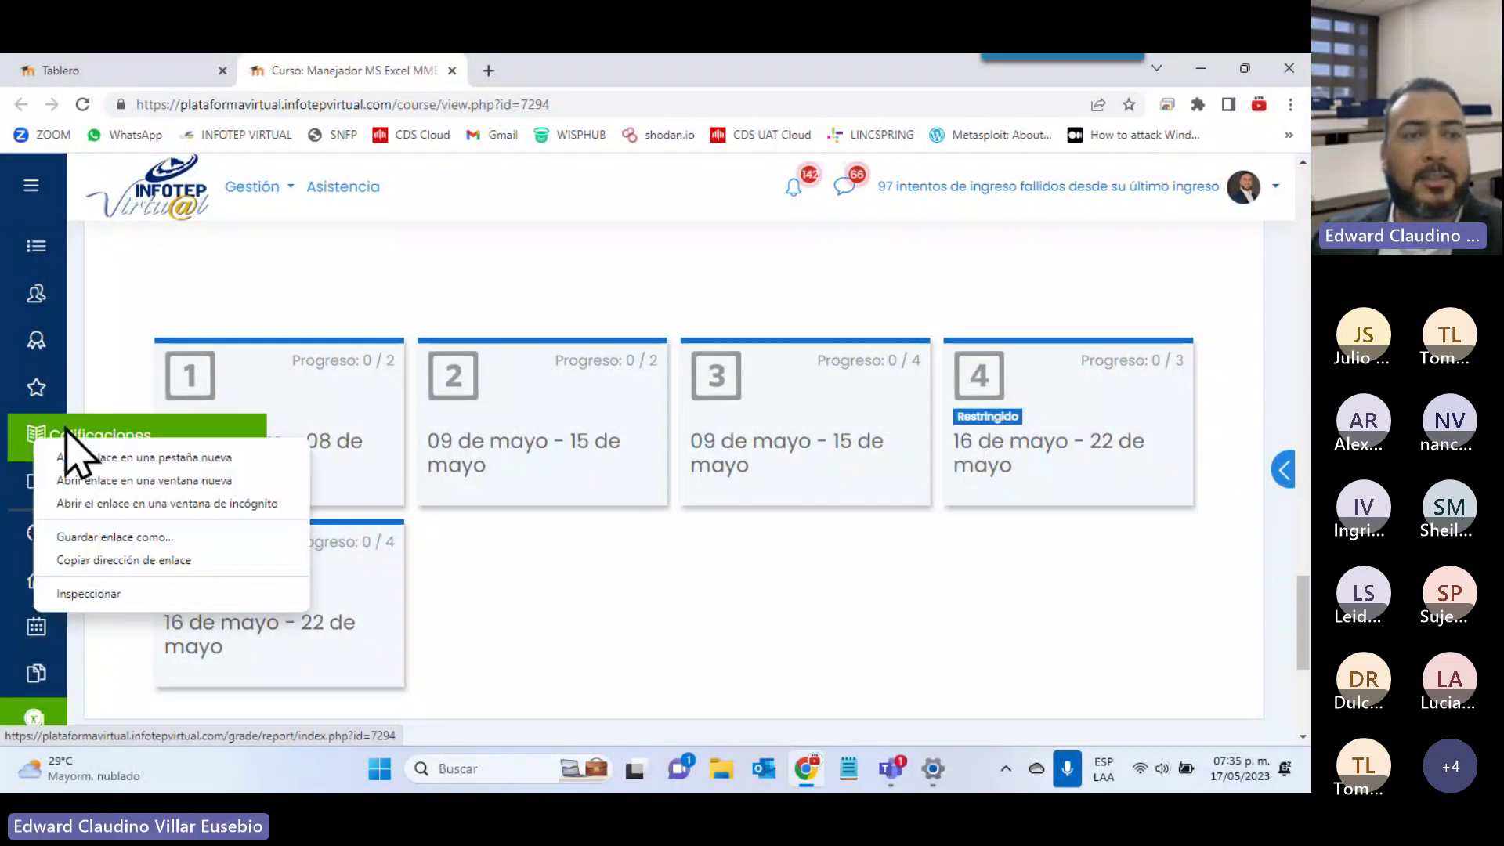
left_click(102, 459)
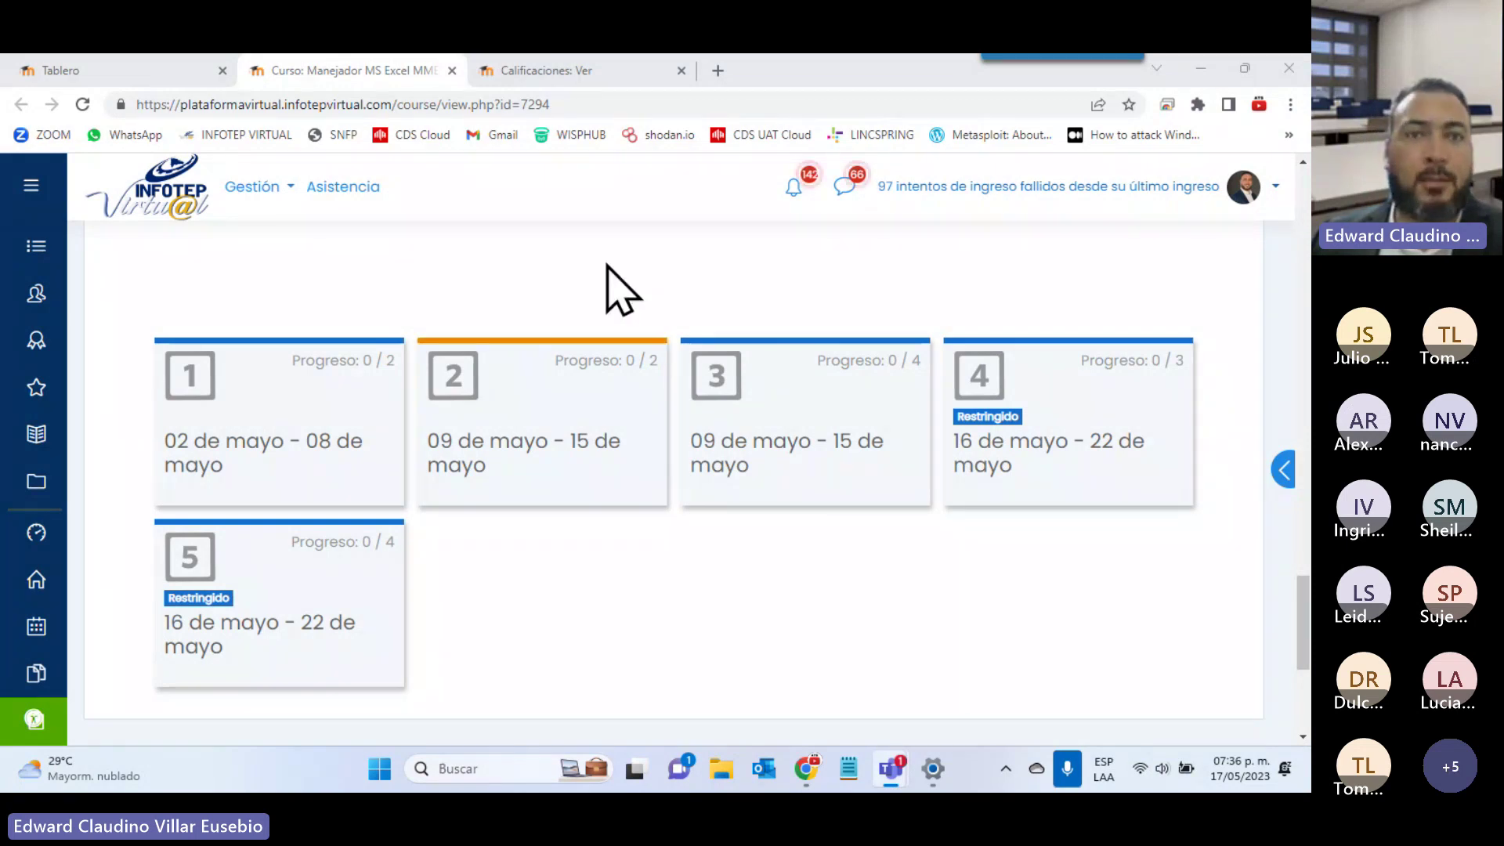
left_click(619, 72)
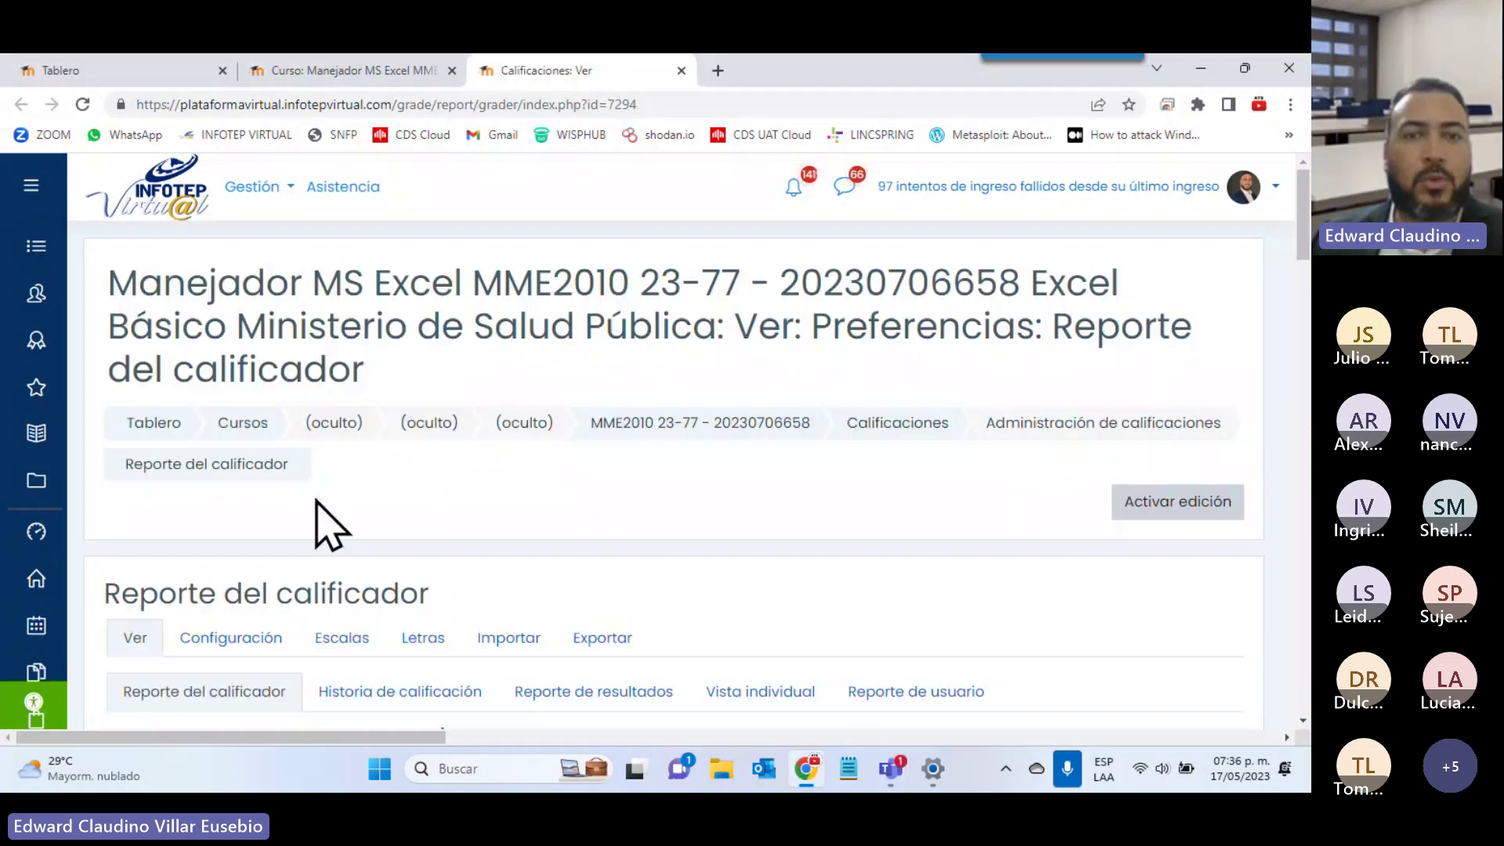
Export the course grades as an Excel spreadsheet with all grade items included, and open the downloaded file
scroll(389, 578, "down", 3)
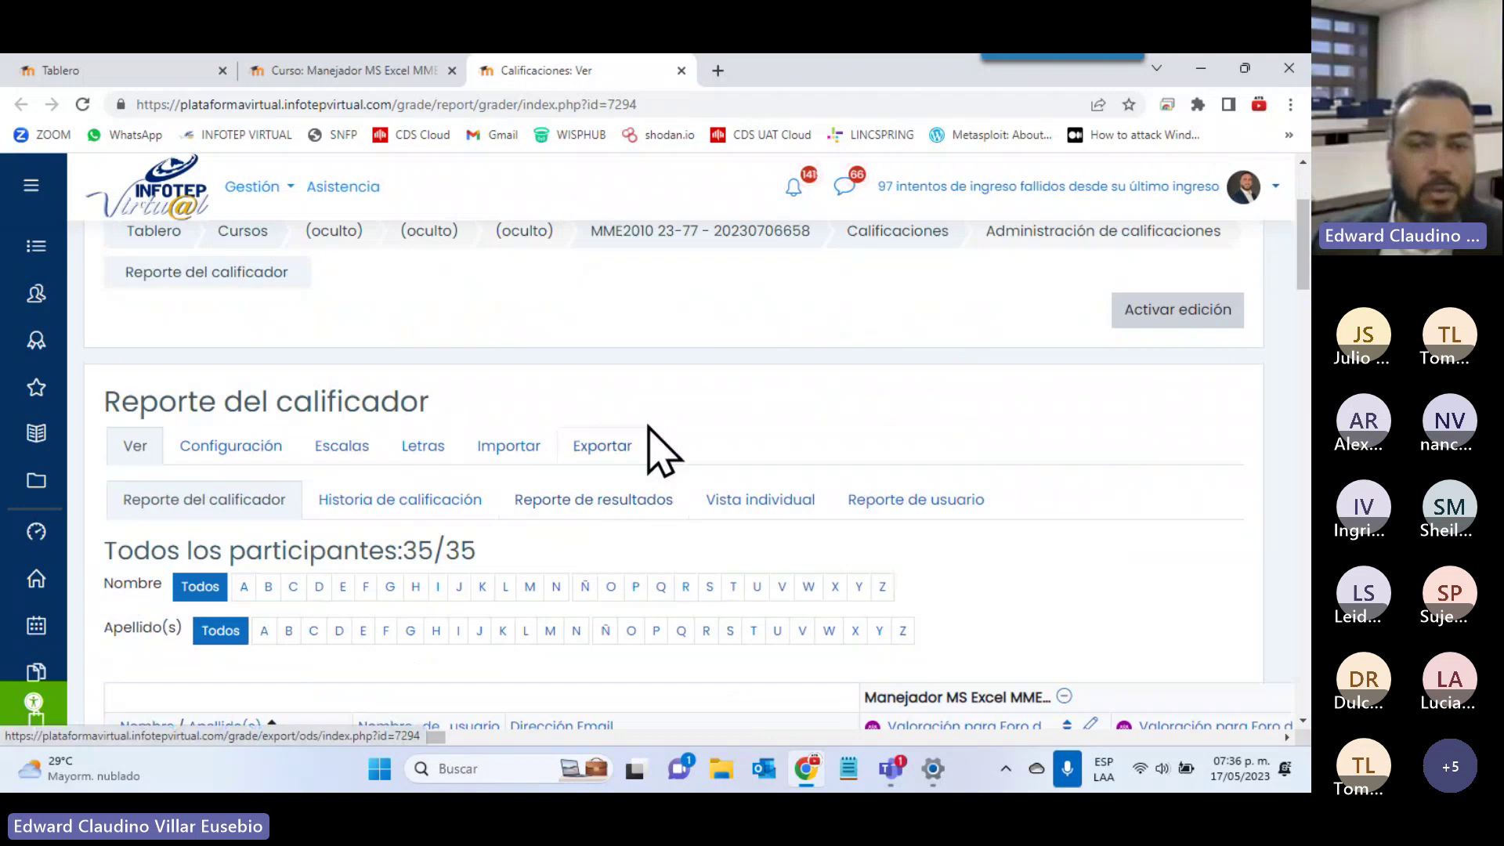
left_click(627, 448)
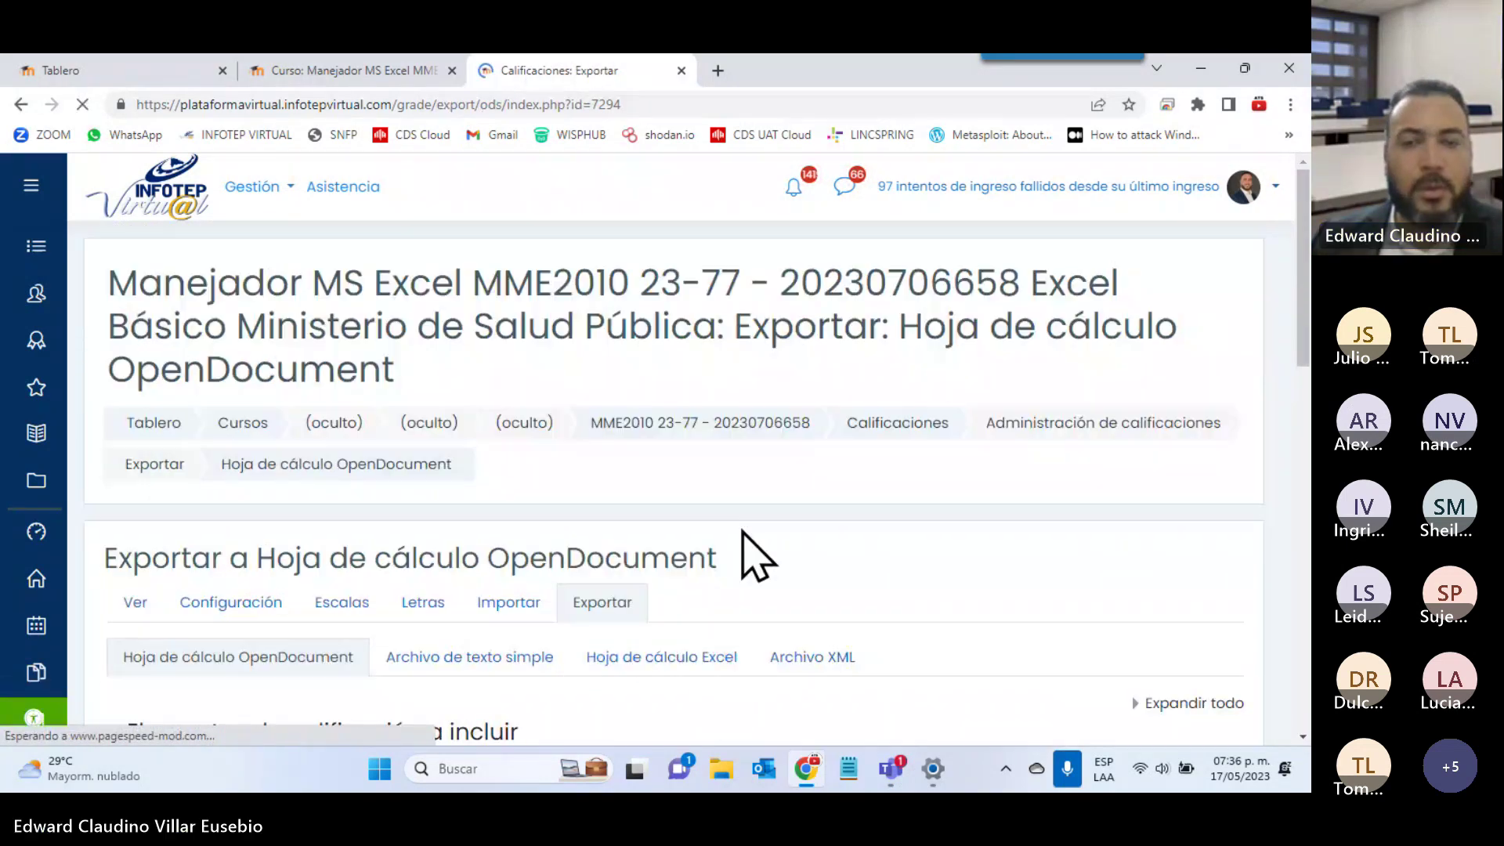
left_click(703, 666)
scroll(520, 637, "down", 10)
left_click(482, 545)
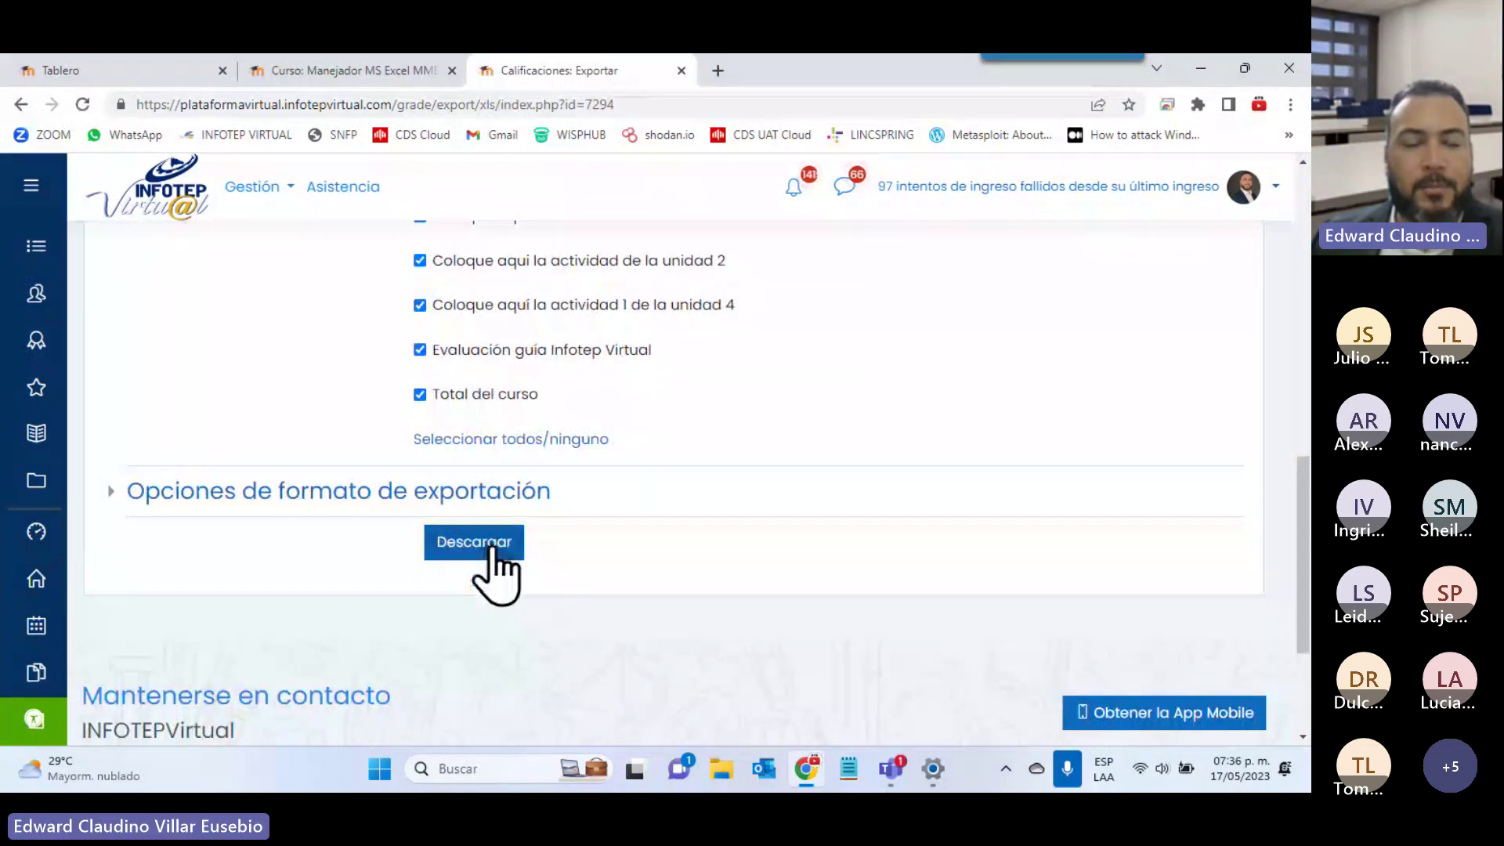
left_click(90, 732)
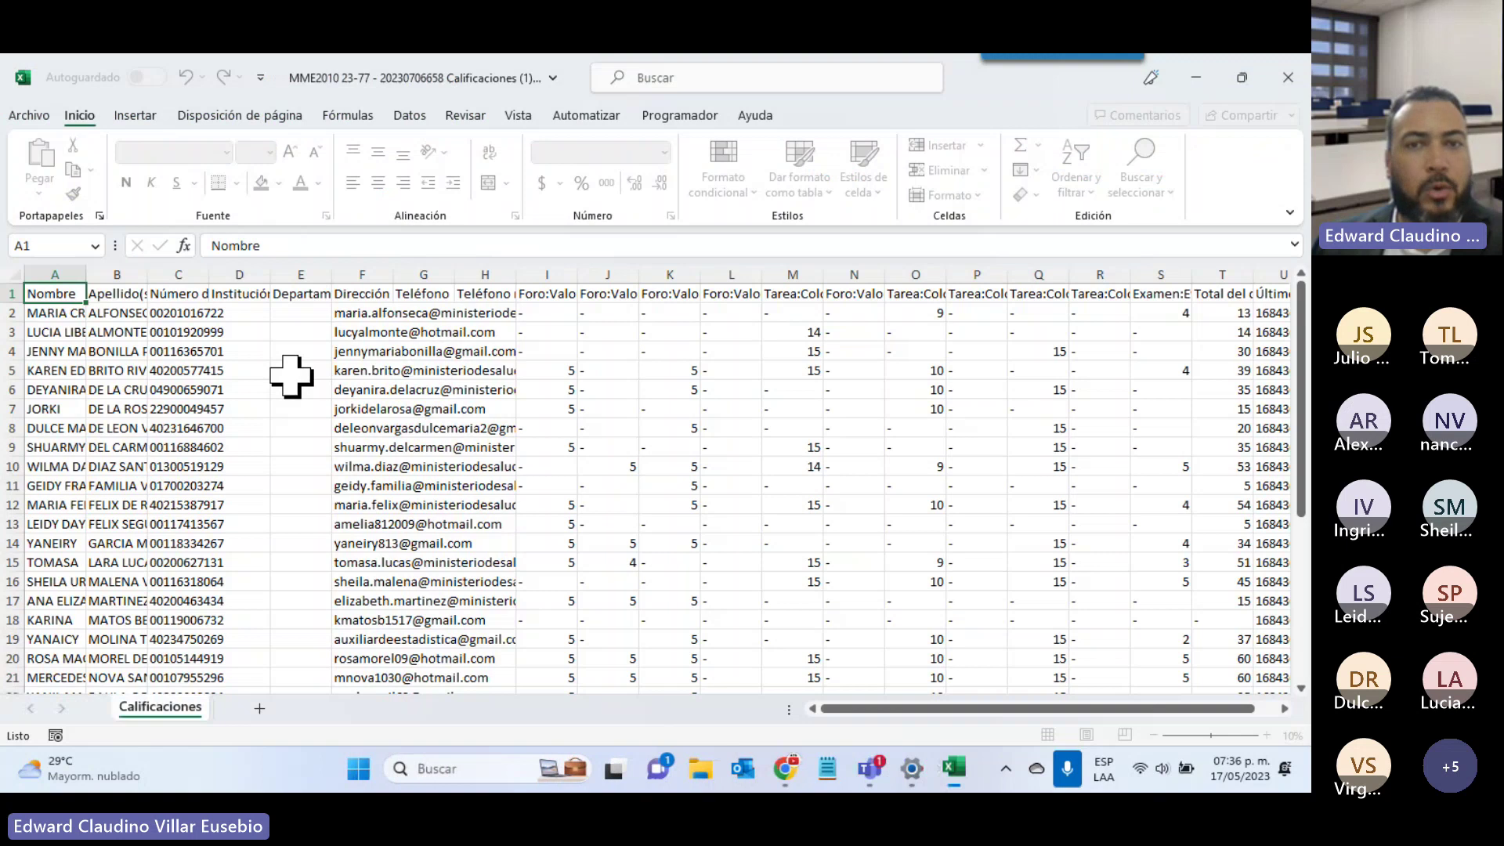
Fit columns A, B and T to their contents and hide columns C to S and U to X
double_click(86, 275)
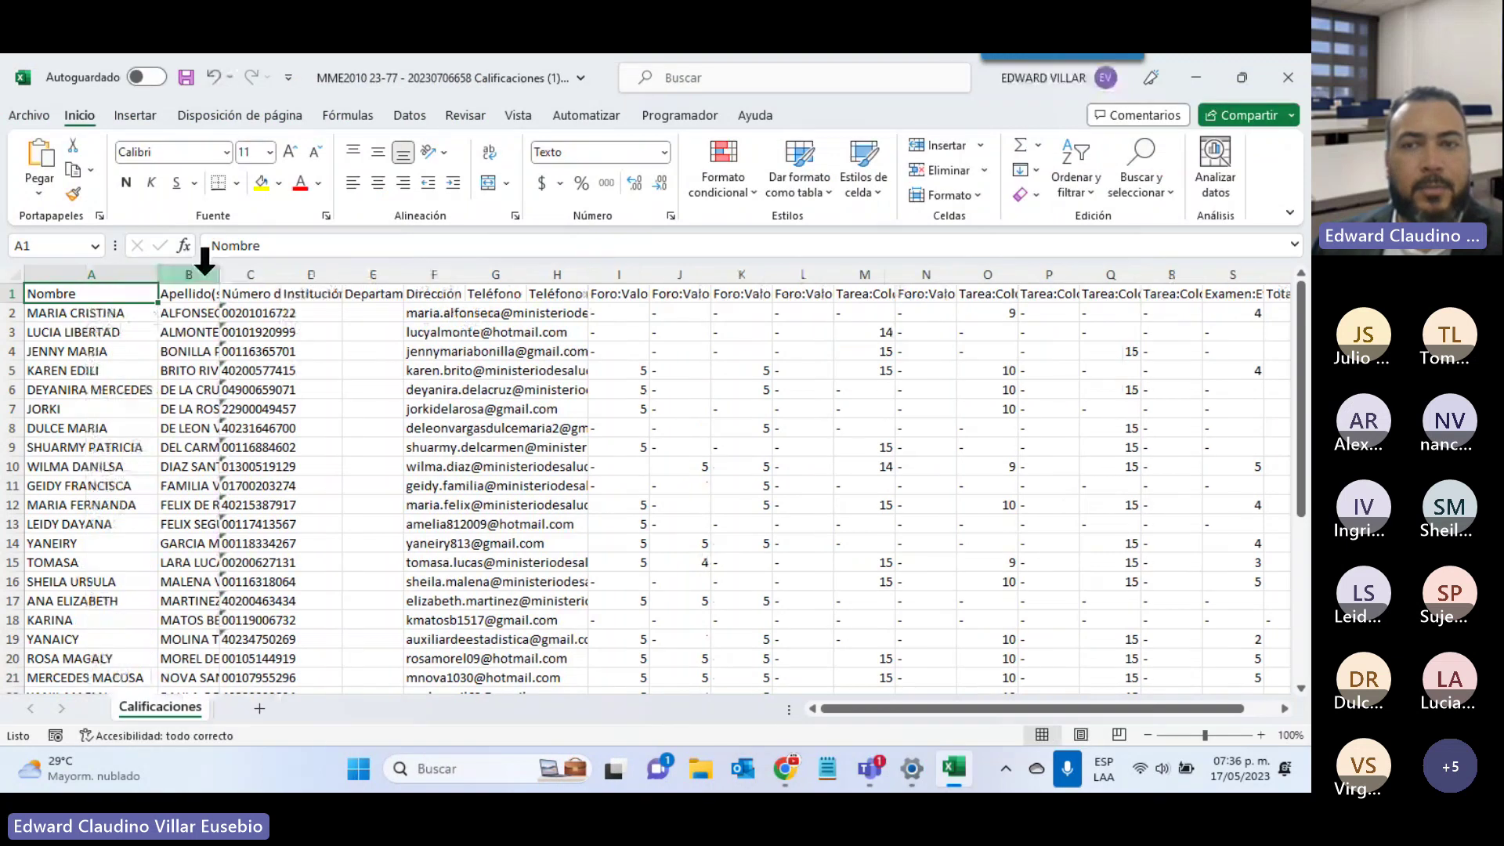
double_click(220, 274)
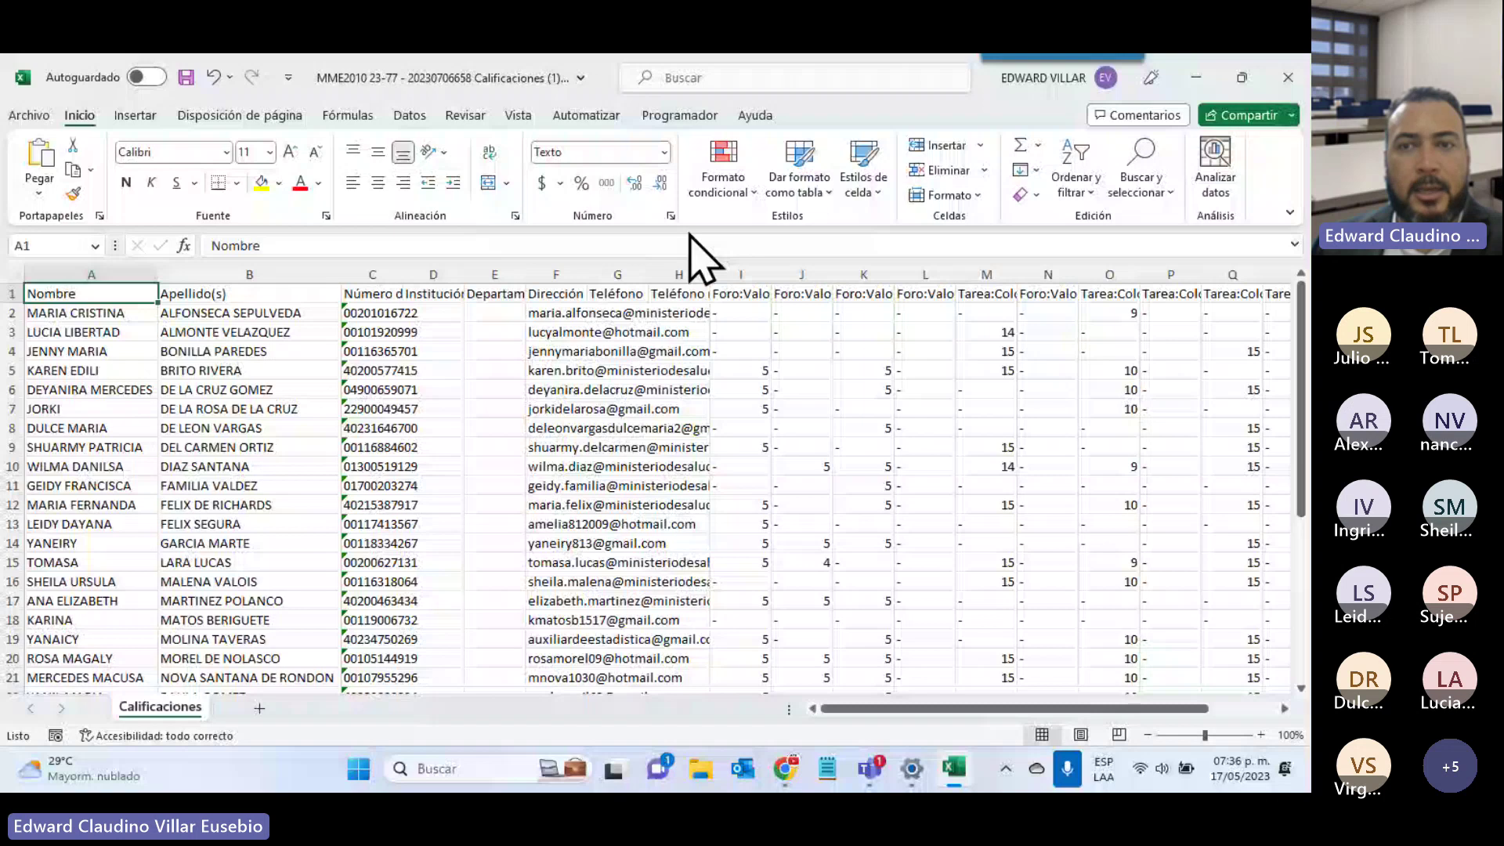
left_click_drag(709, 274, 310, 275)
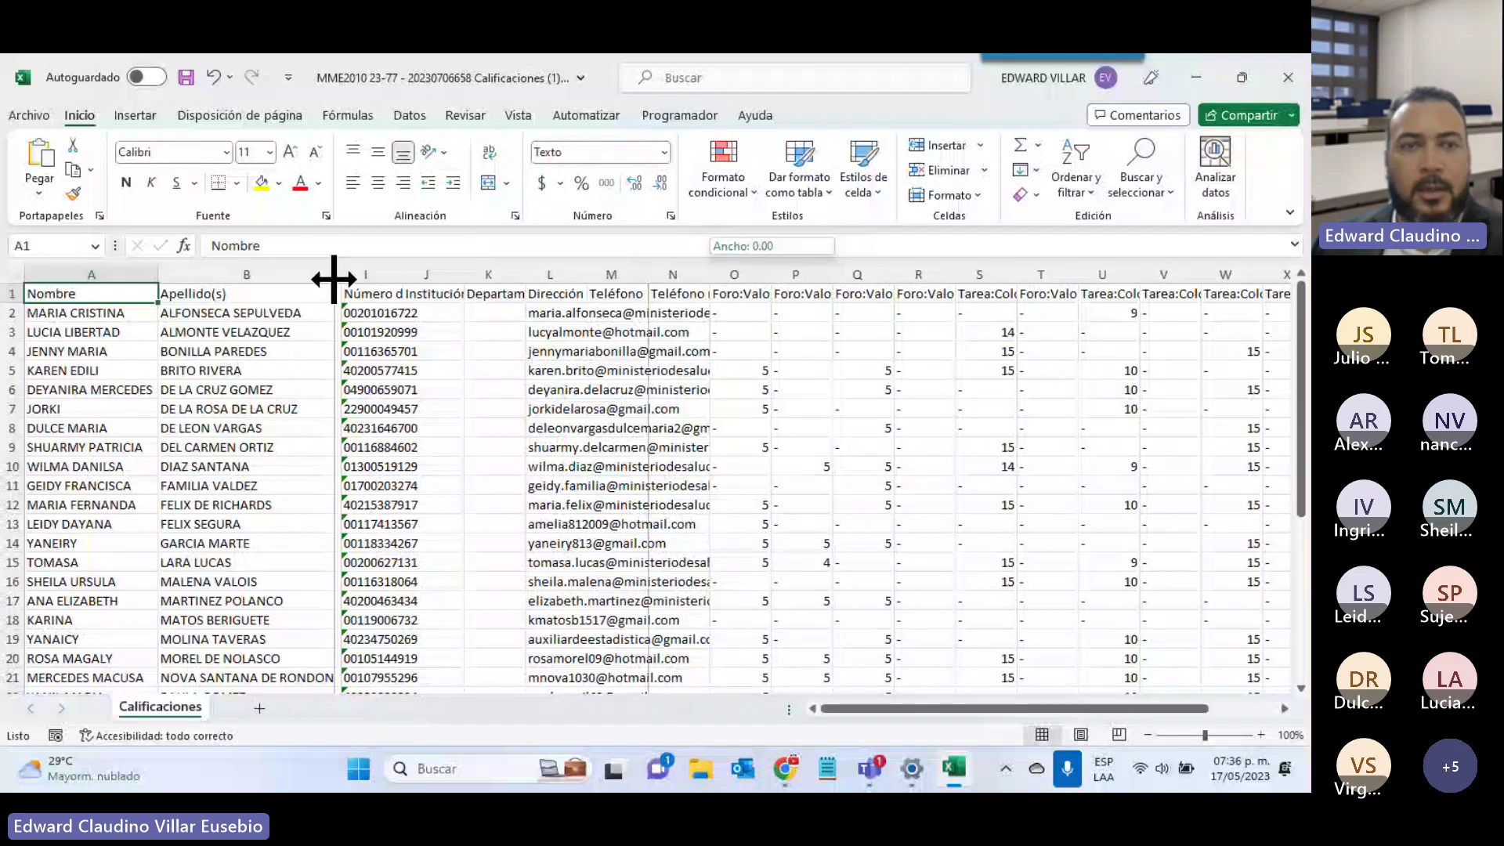
double_click(1079, 278)
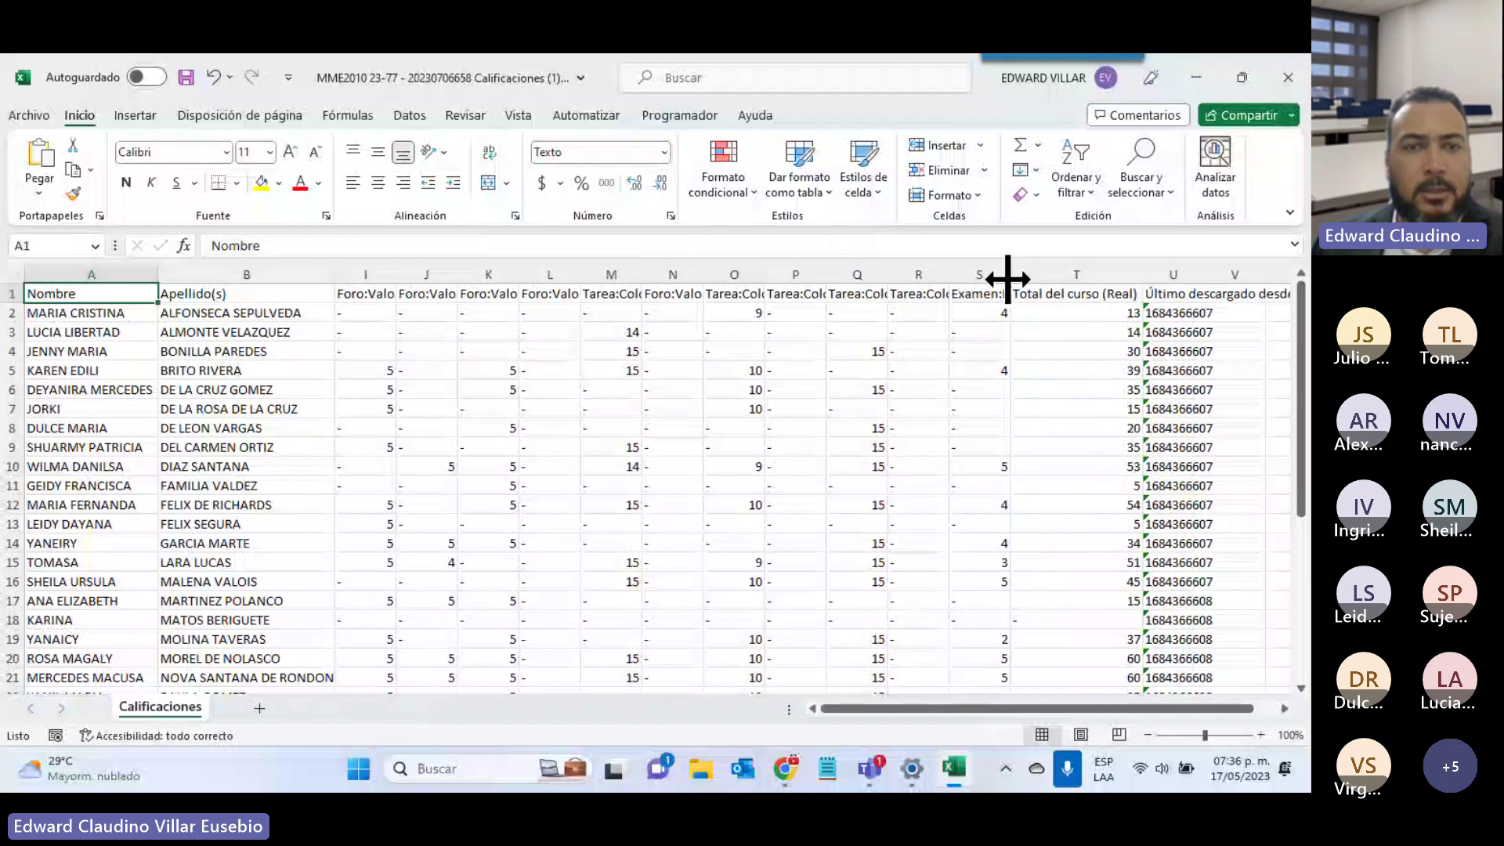
left_click_drag(1008, 278, 337, 279)
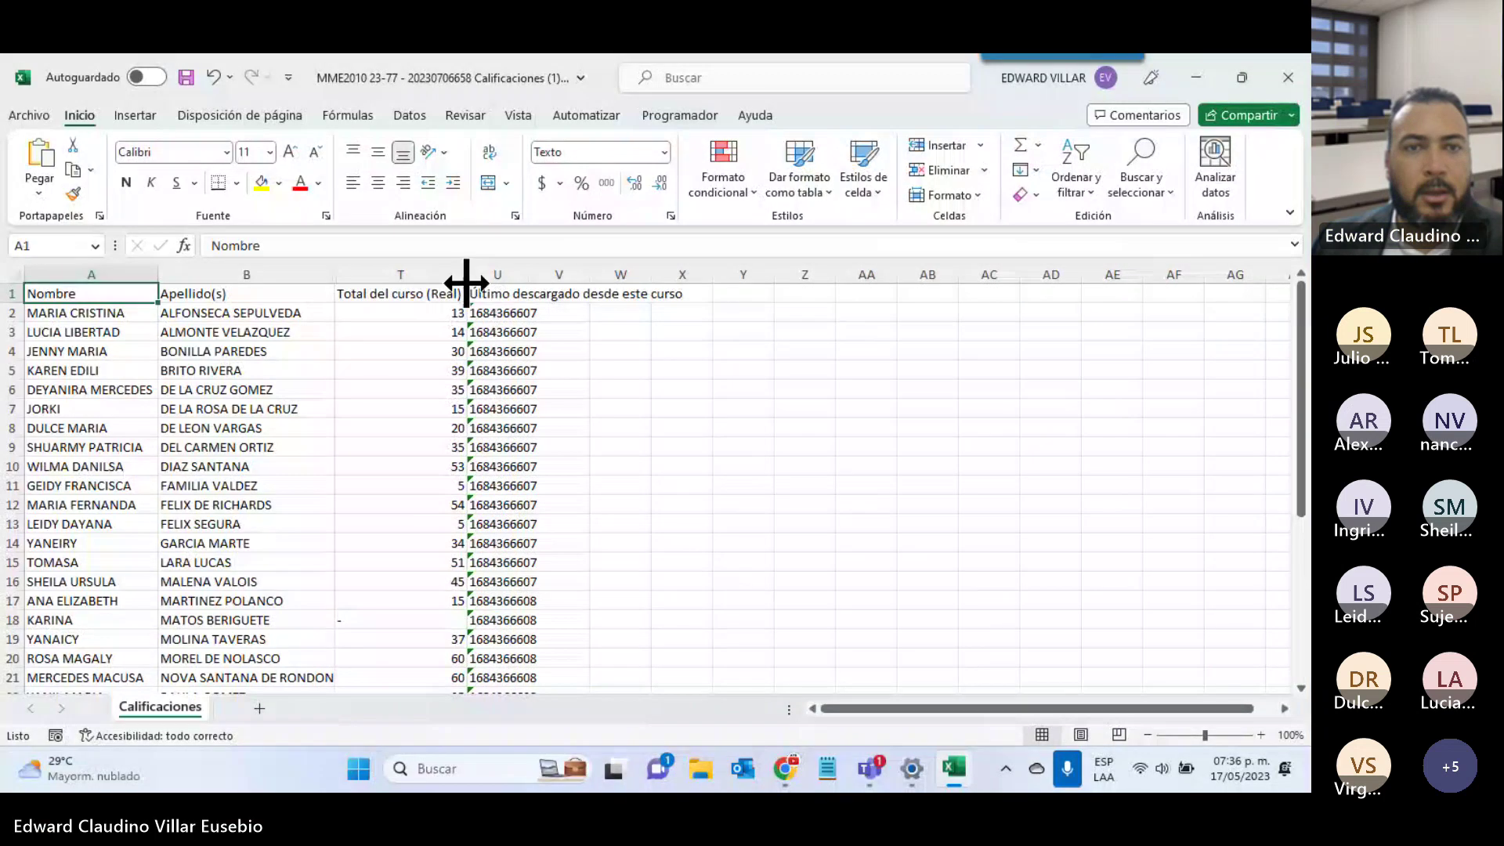
left_click_drag(712, 282, 463, 275)
Center the contents of the Total del curso (Real) column
left_click(388, 271)
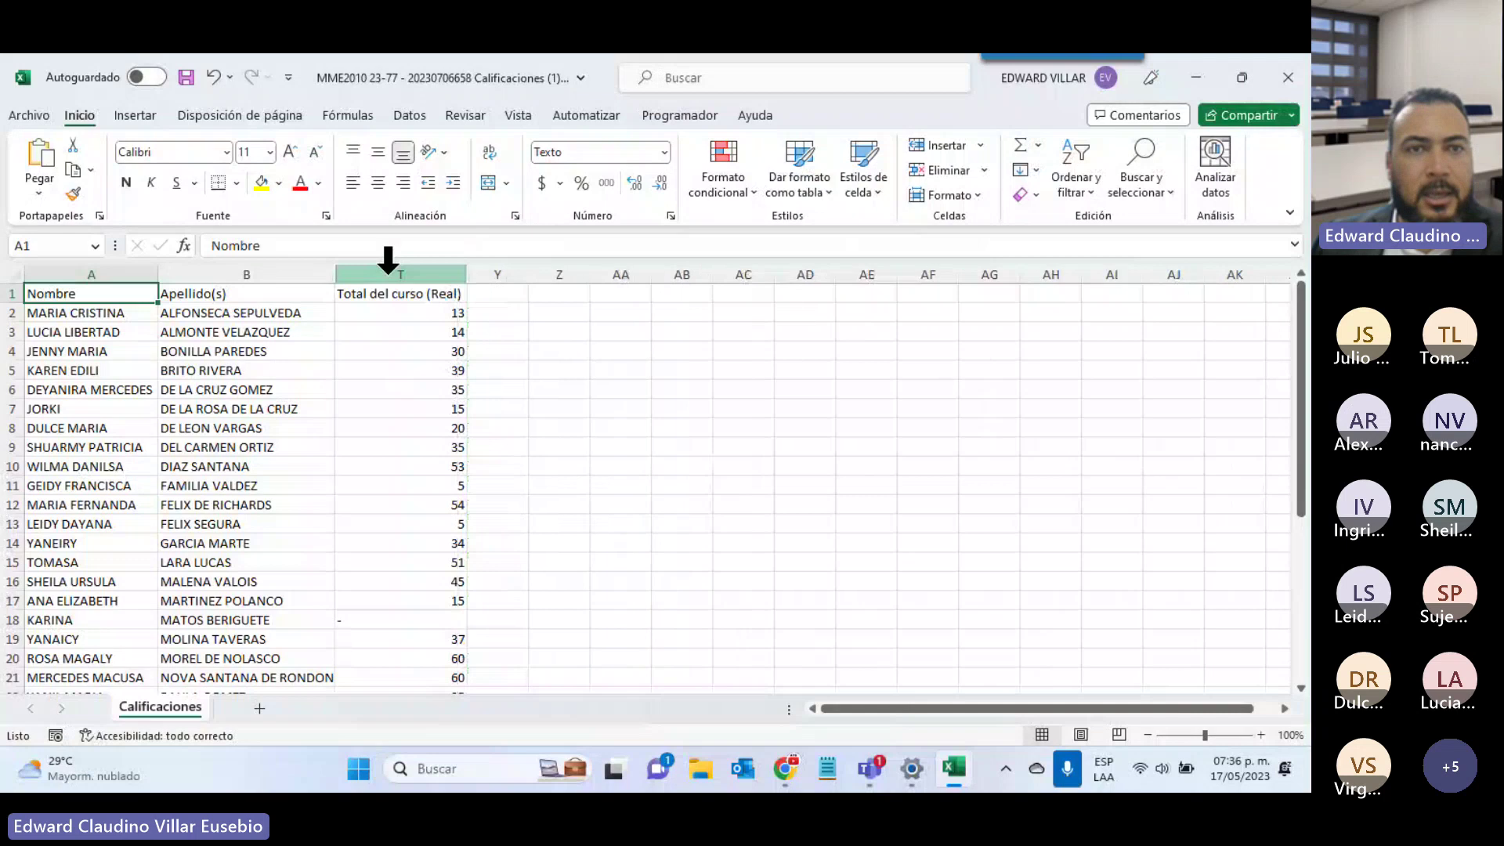
left_click(388, 270)
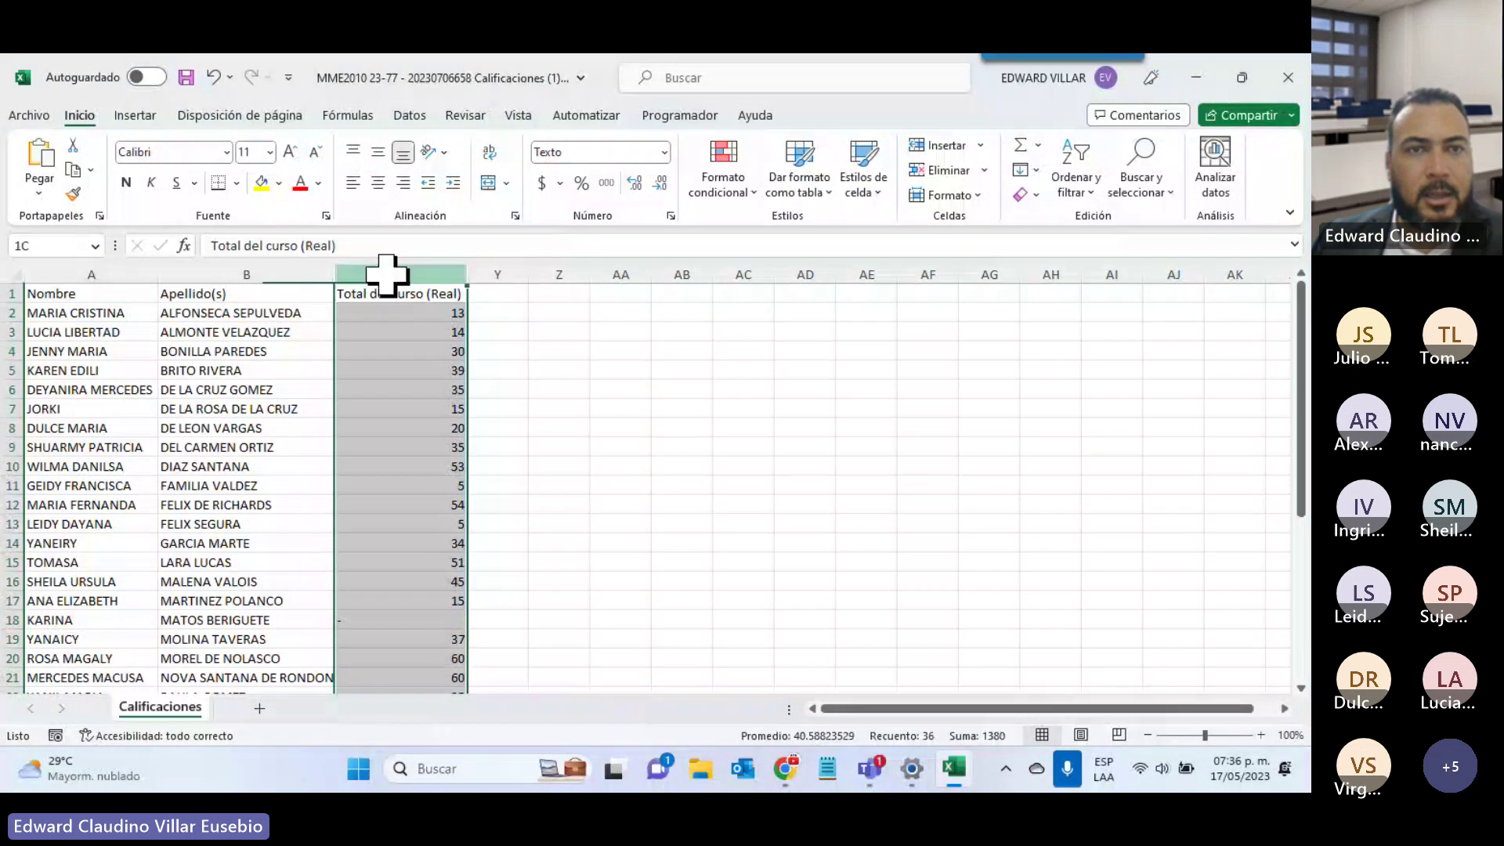
left_click(379, 185)
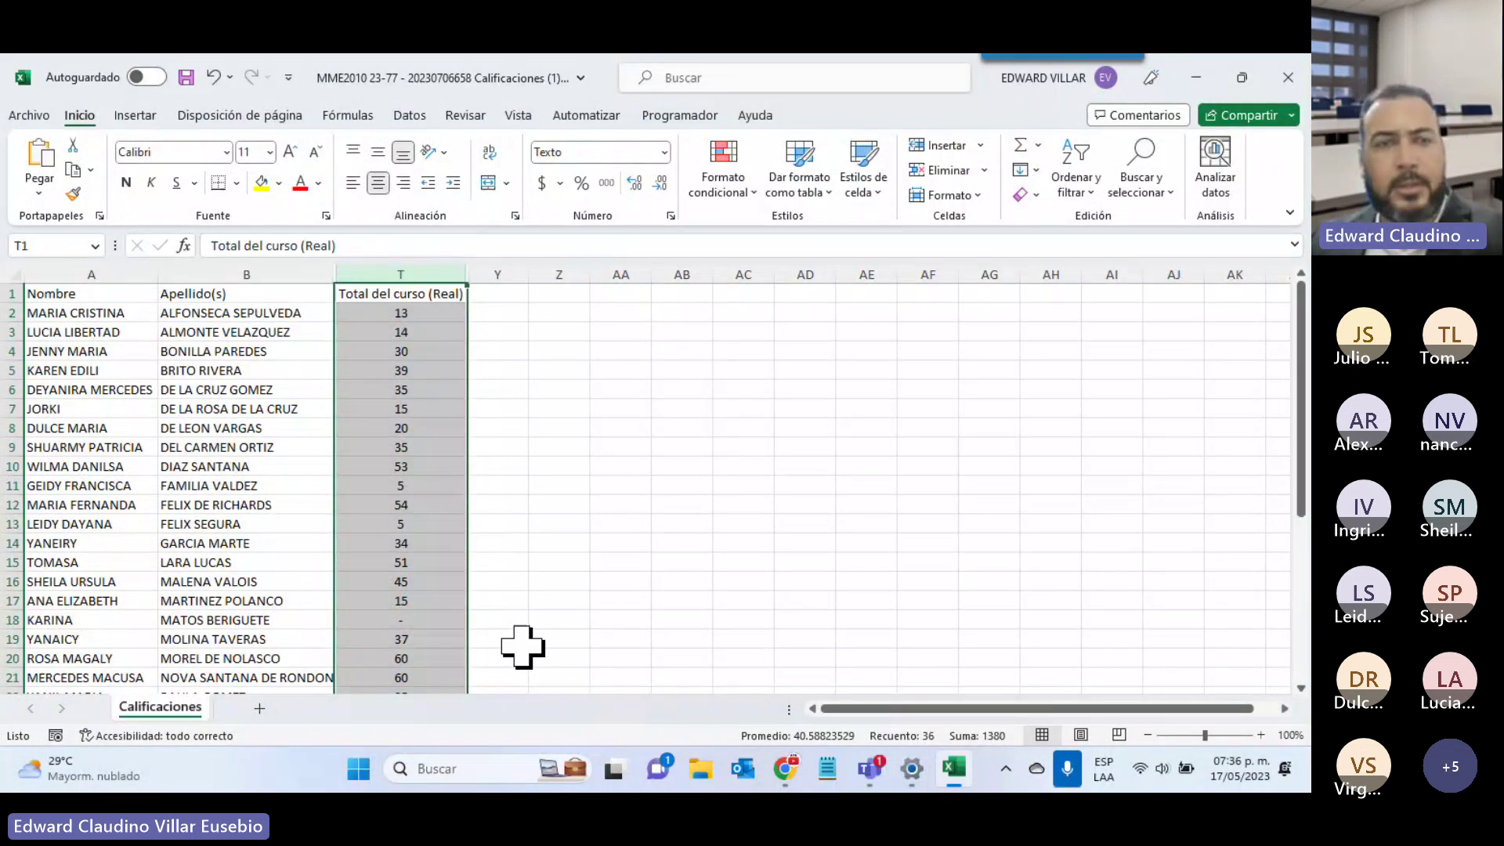
key("Print")
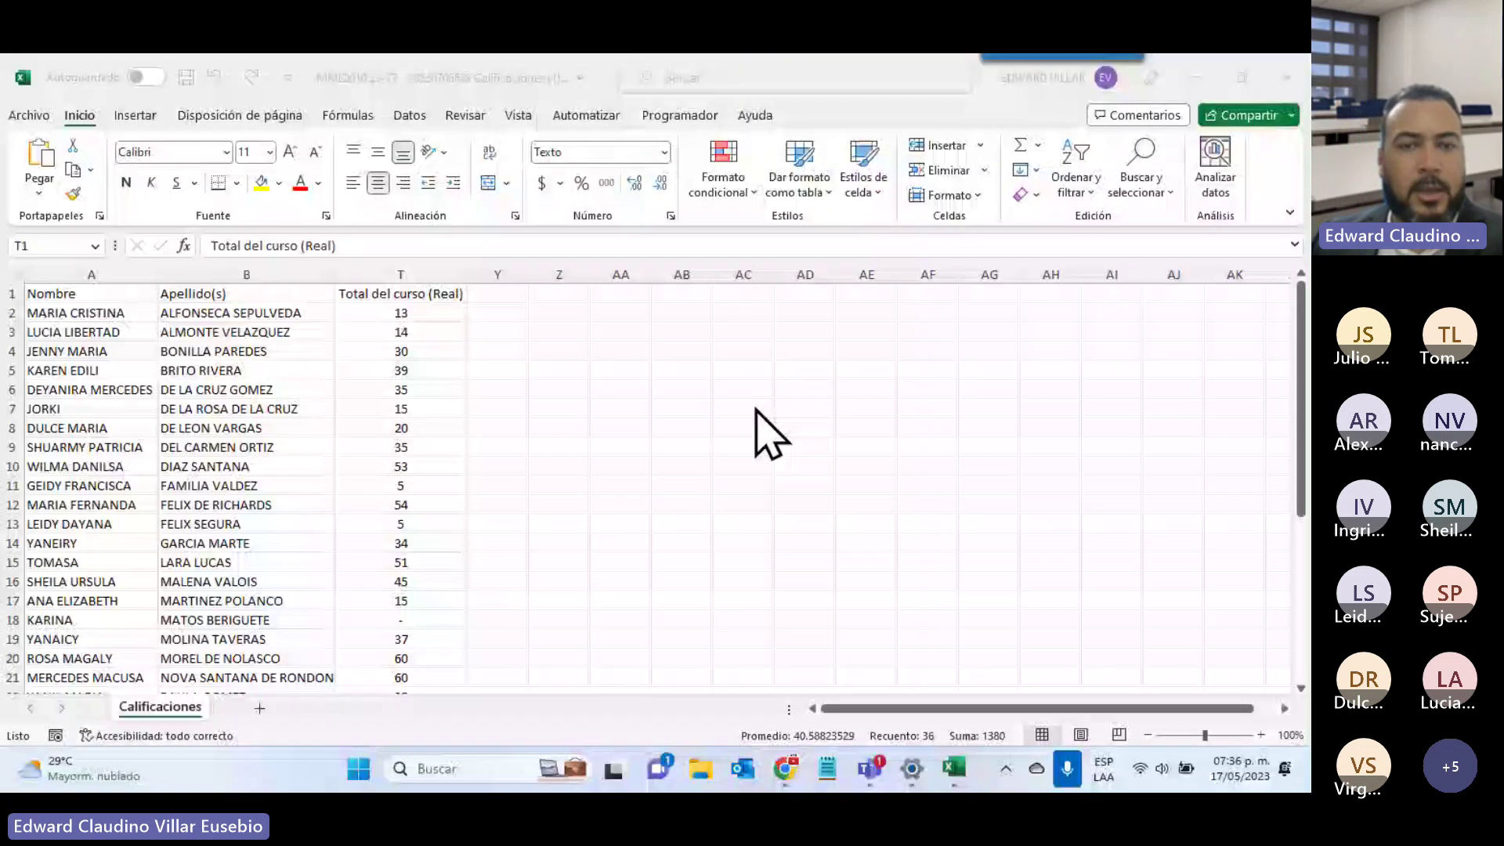
left_click(679, 591)
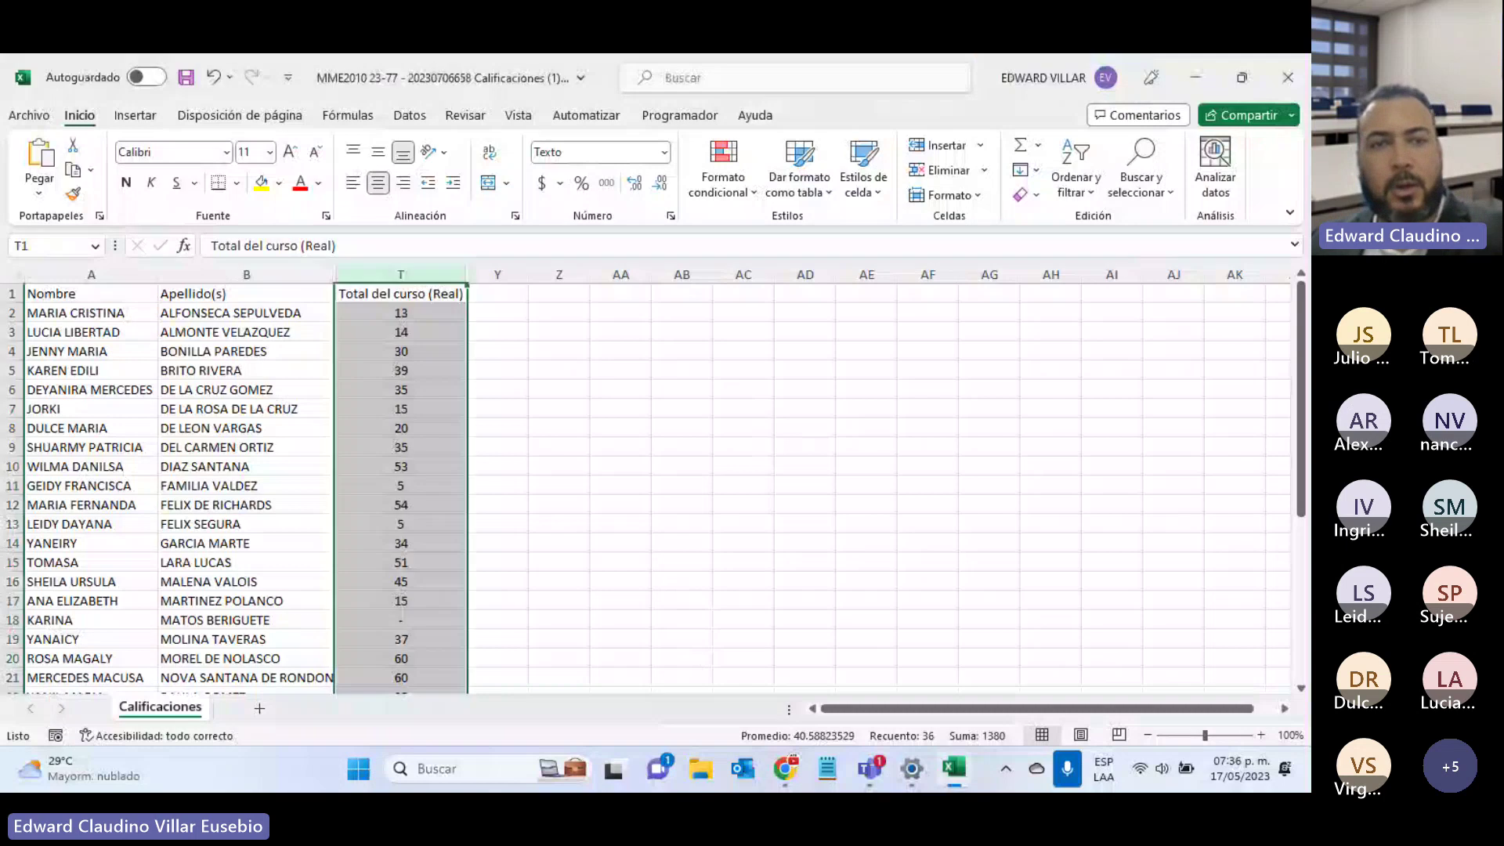
key("Print")
key("Escape")
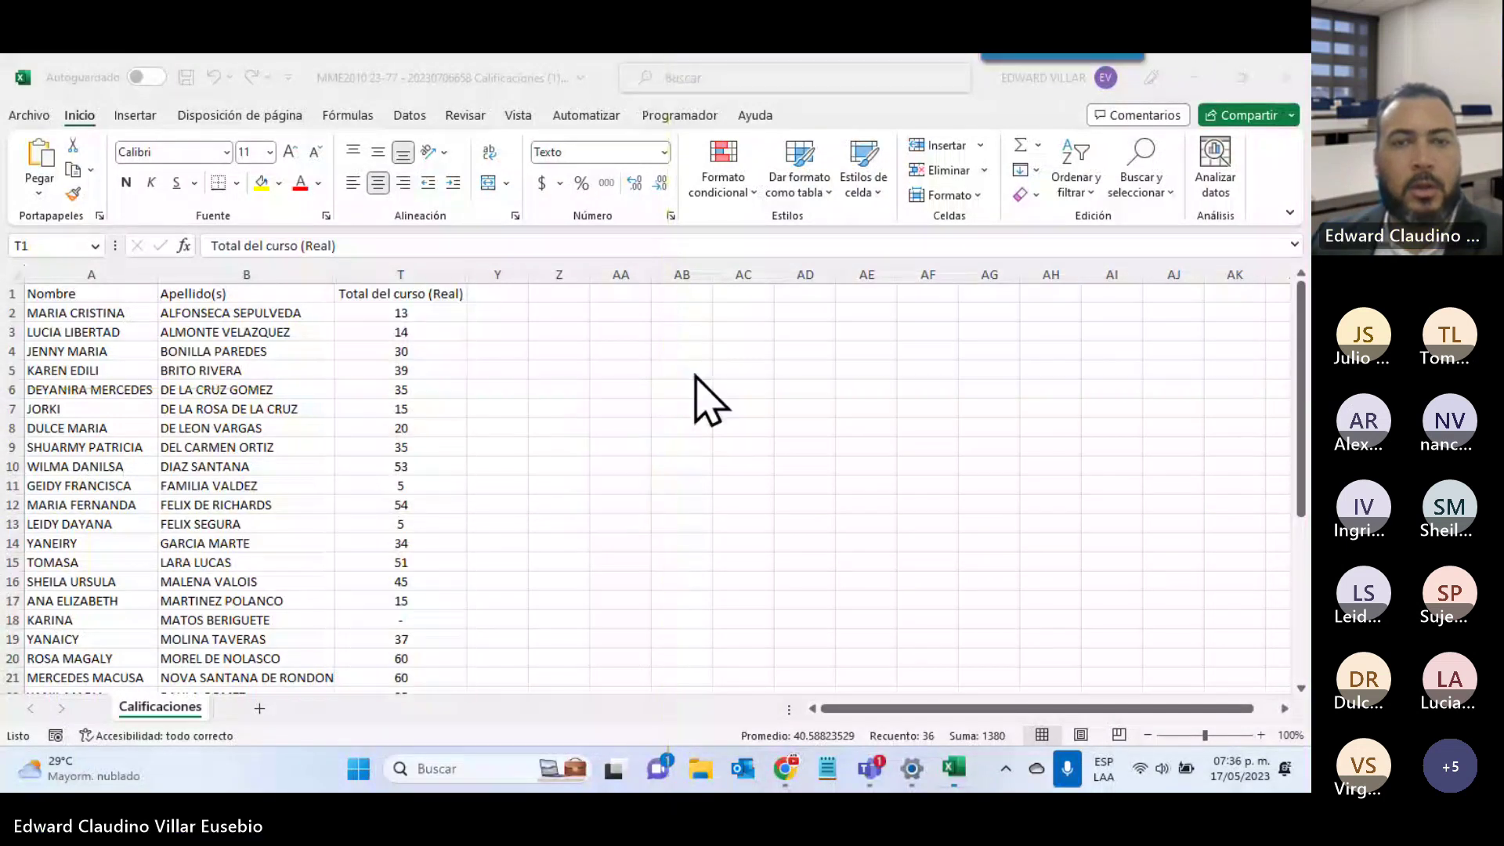
Deselect the column and capture rows 1 to 21 of the grade list as an image of about 493 × 429 px
left_click(697, 384)
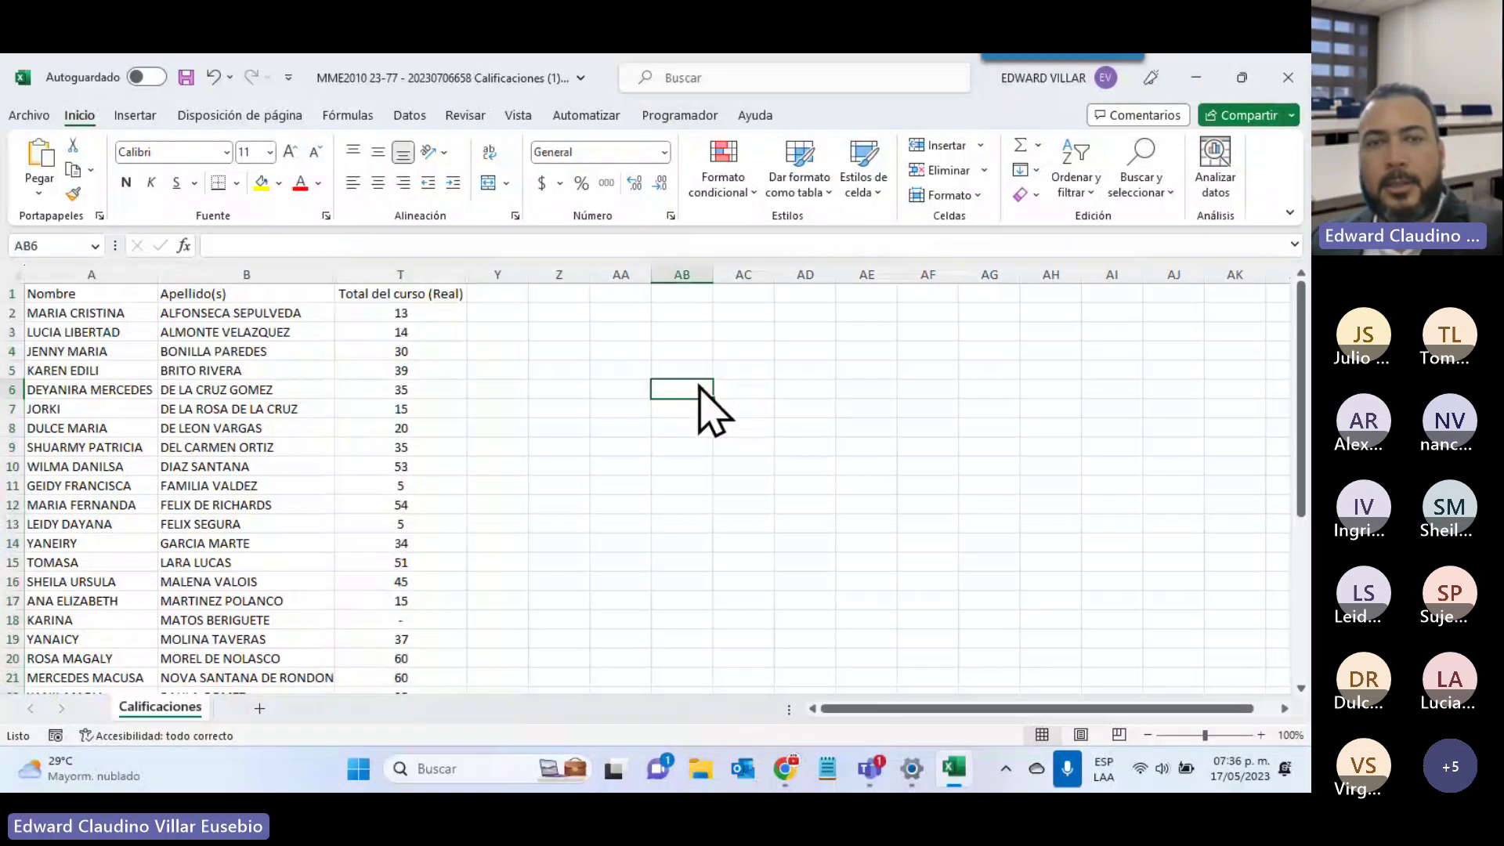
key("Print")
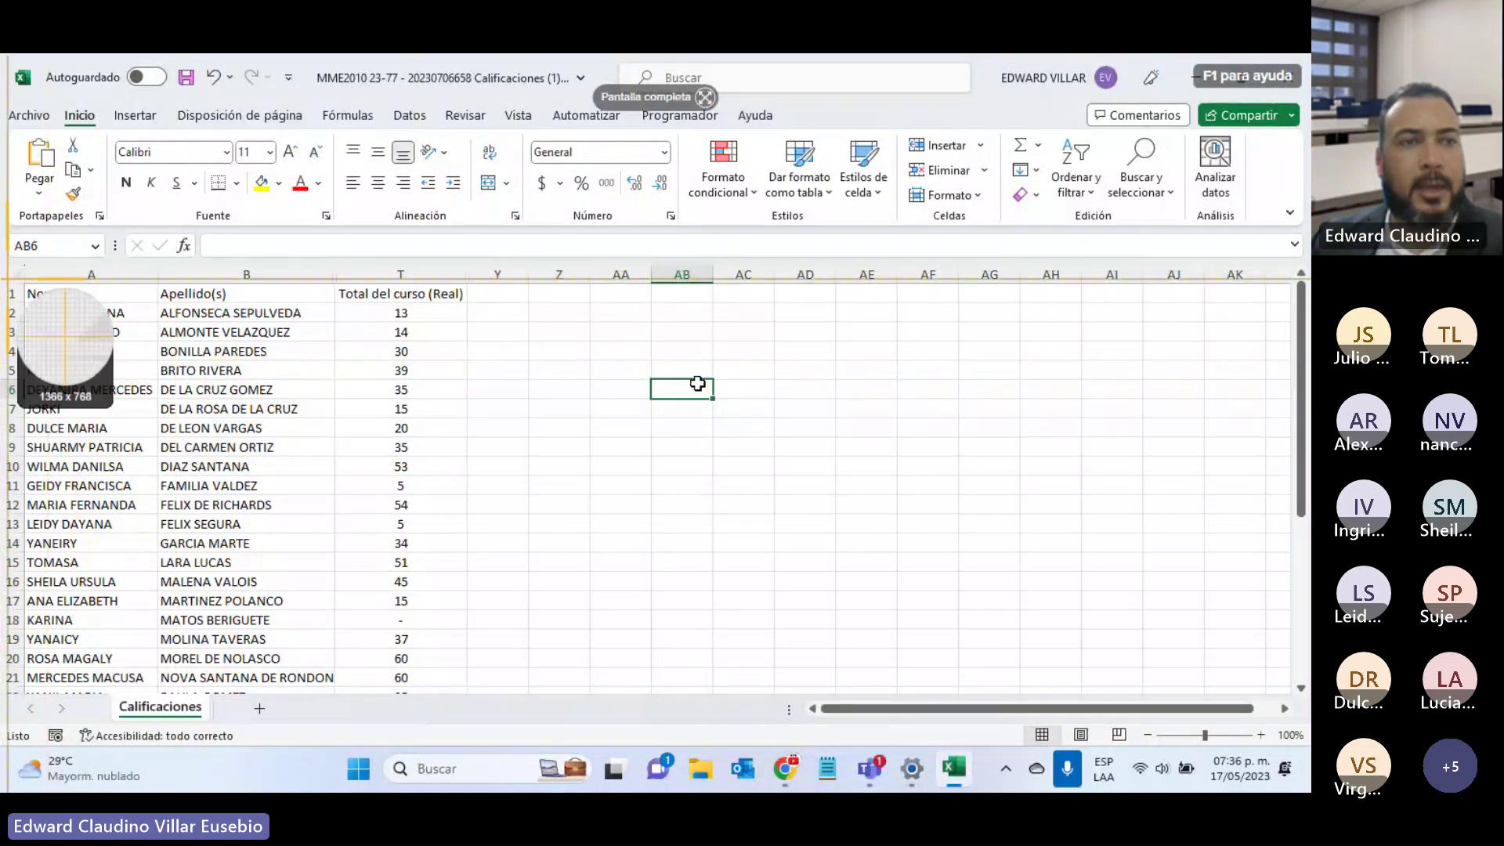
left_click_drag(3, 280, 473, 693)
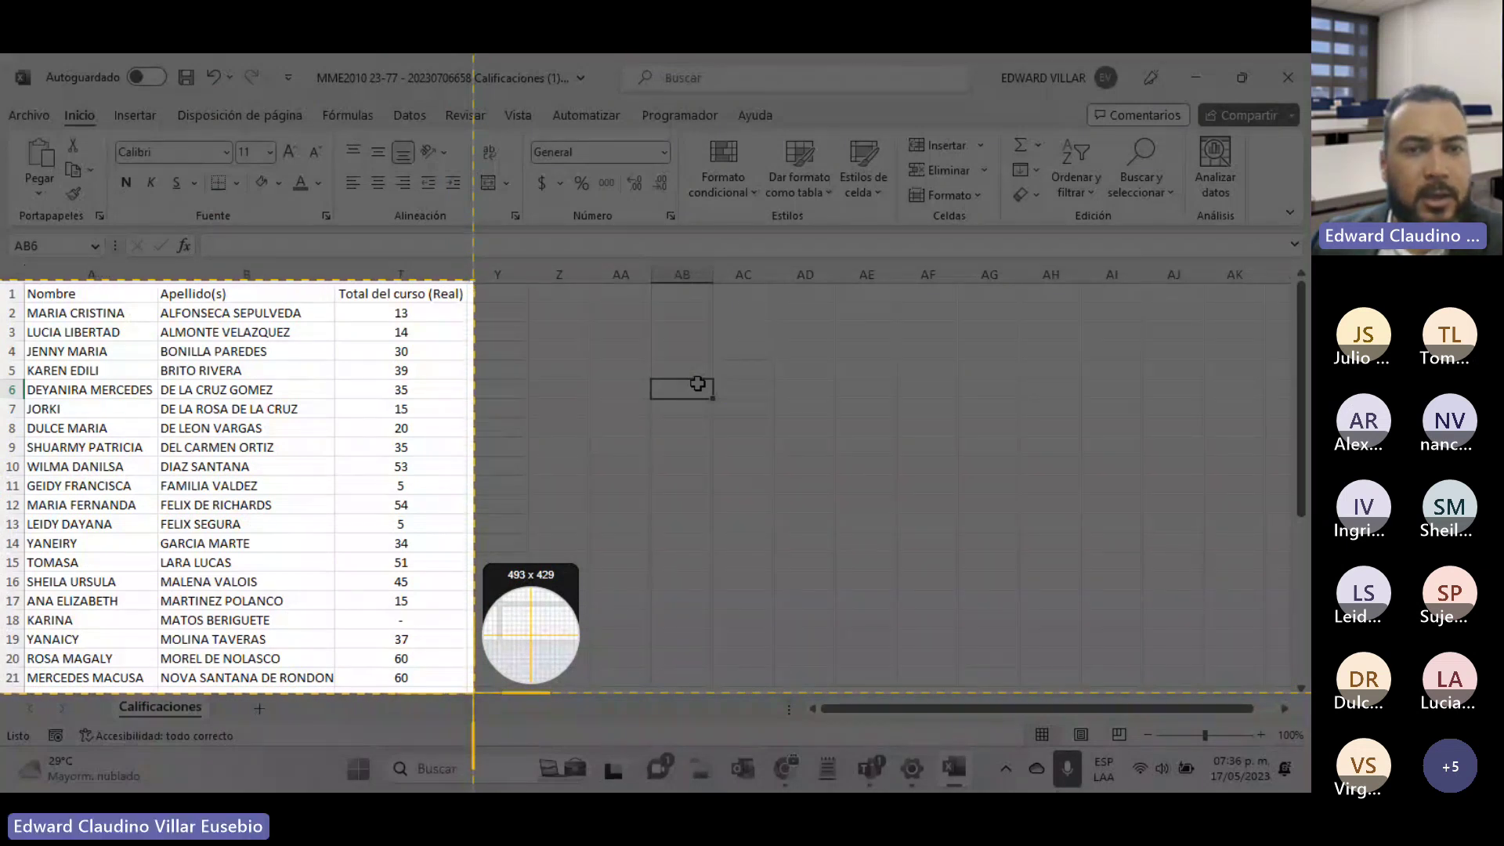
left_click_drag(473, 693, 474, 693)
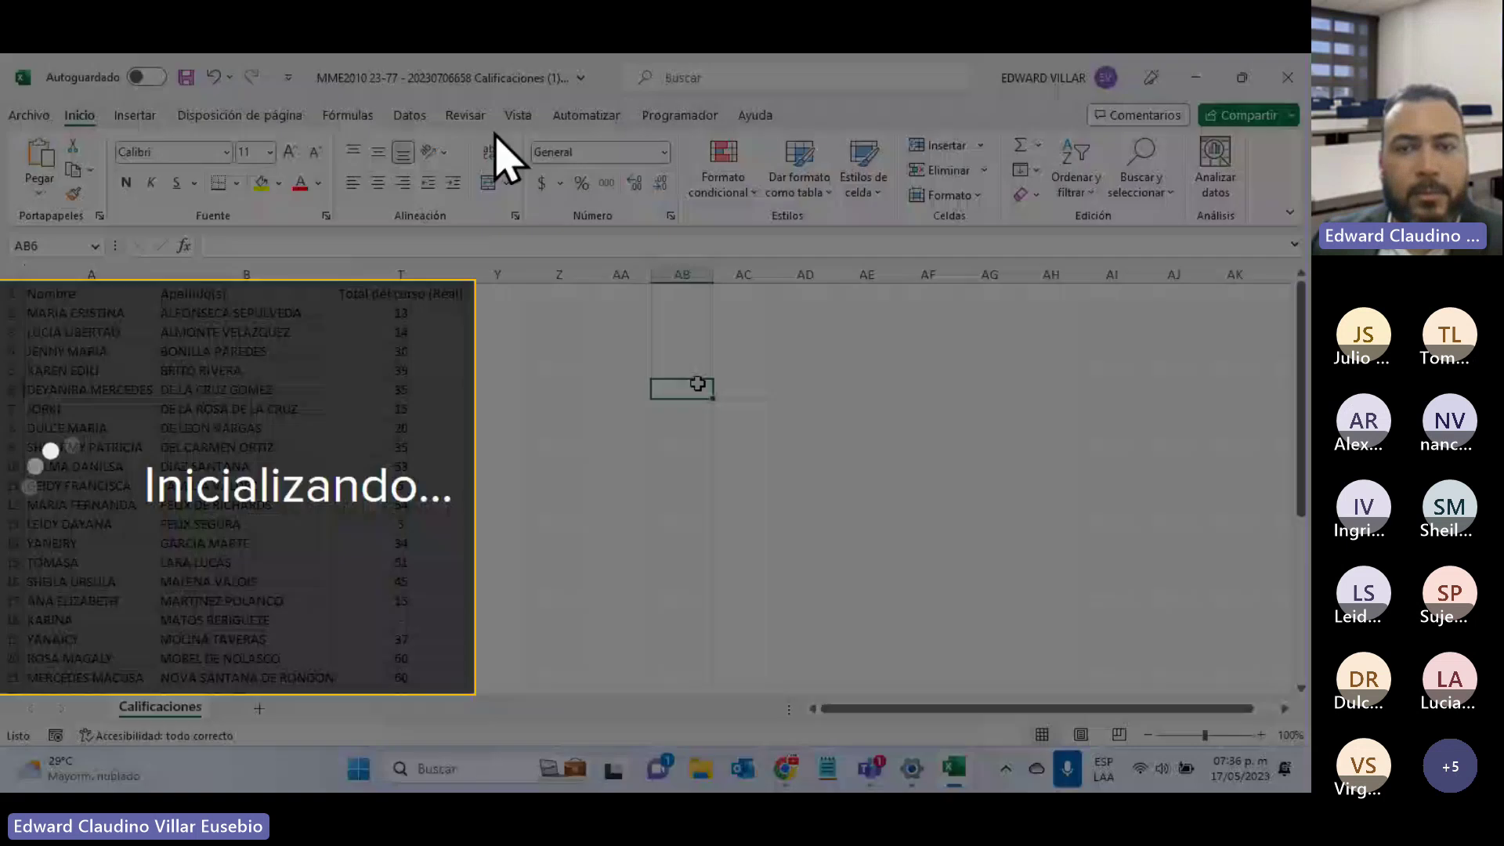
left_click(837, 644)
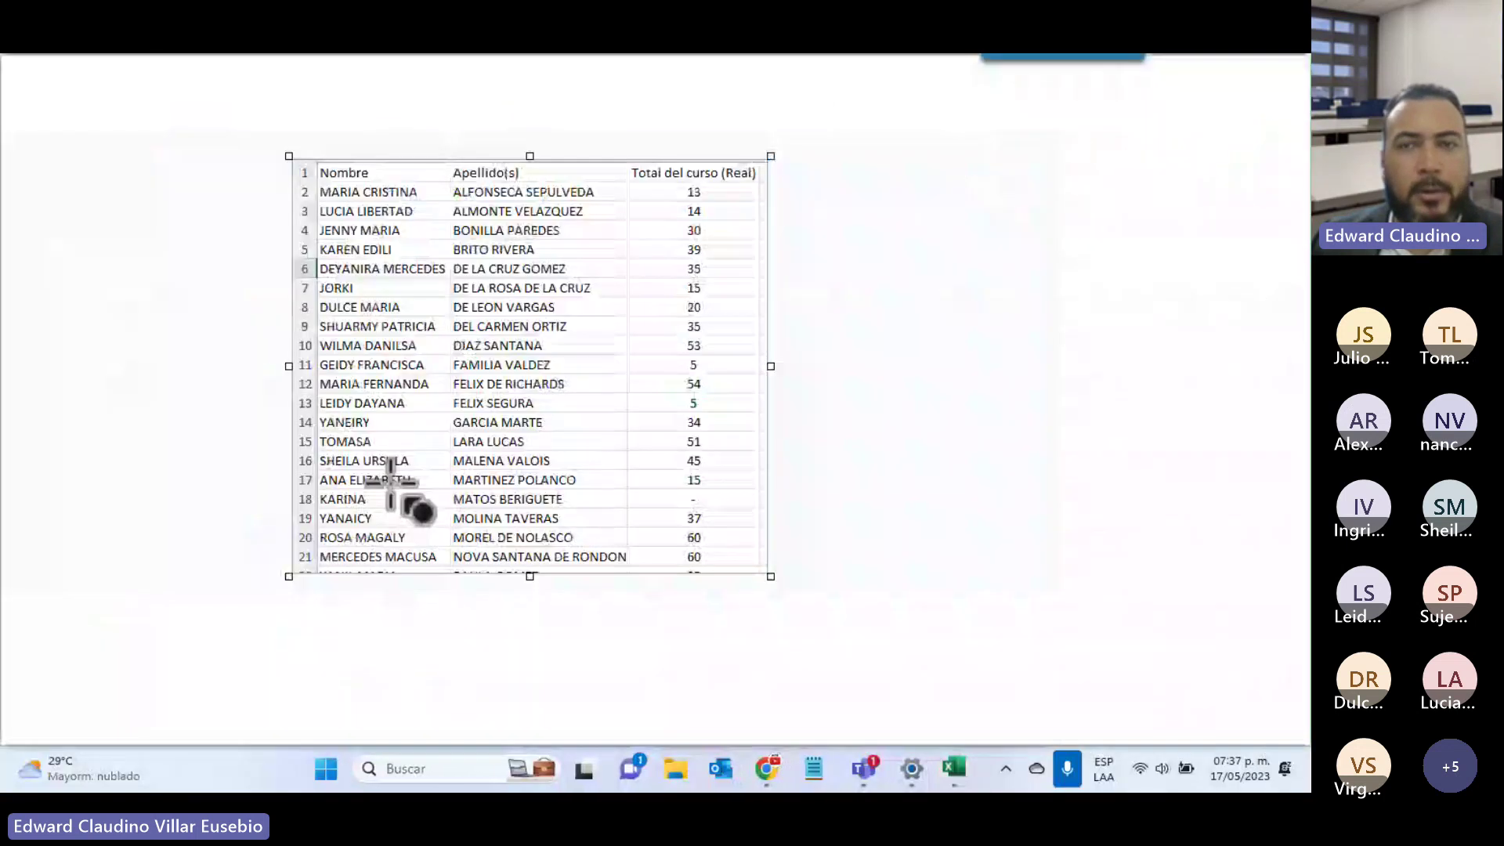
left_click(1210, 71)
Capture rows 1 to 21 of the grade list again as an image of 488 × 428 px and return to the worksheet
scroll(295, 504, "down", 2)
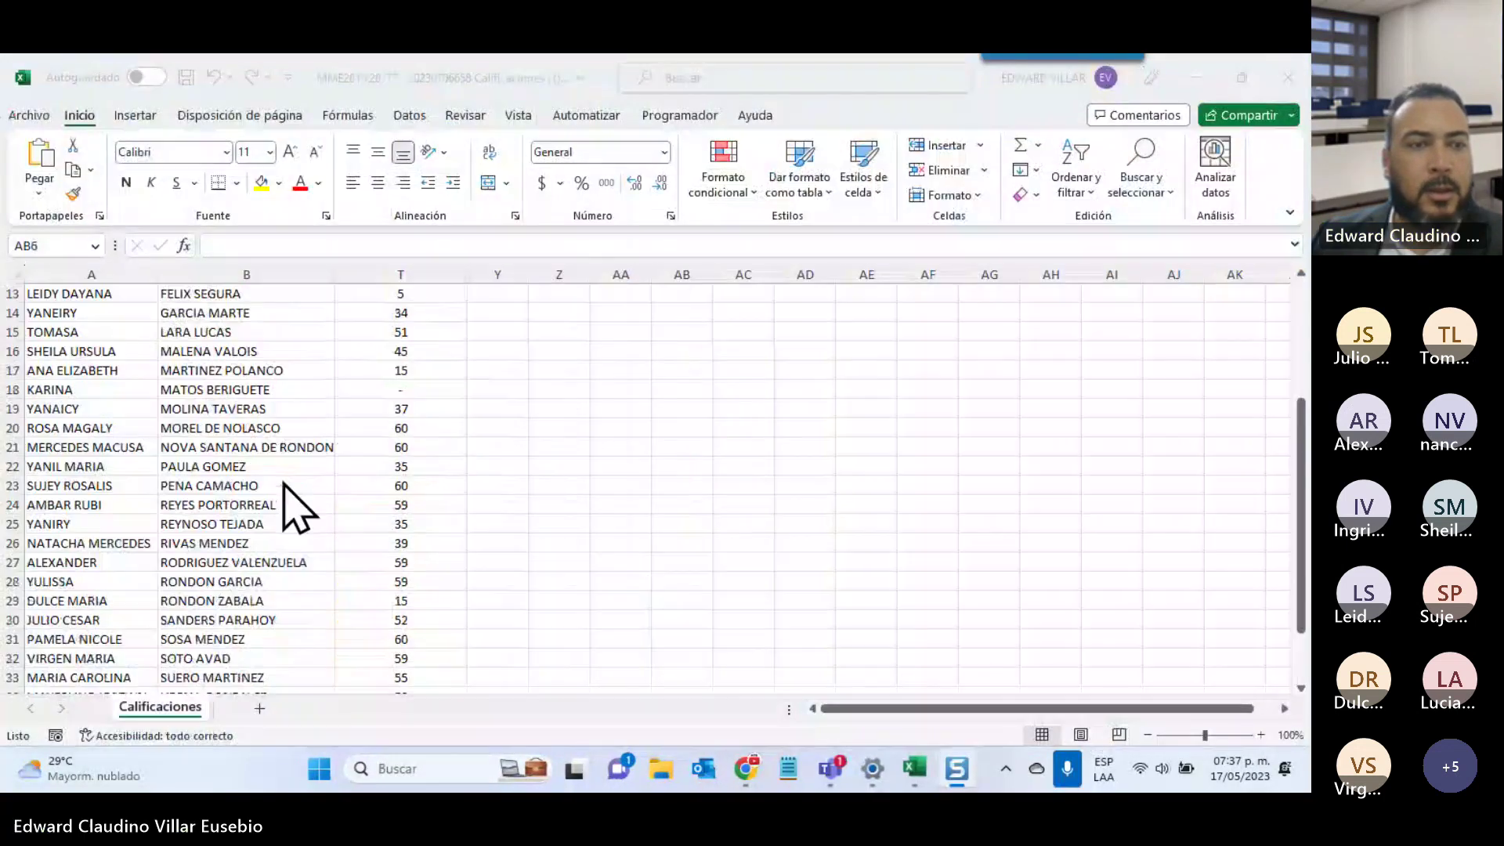
scroll(296, 504, "up", 4)
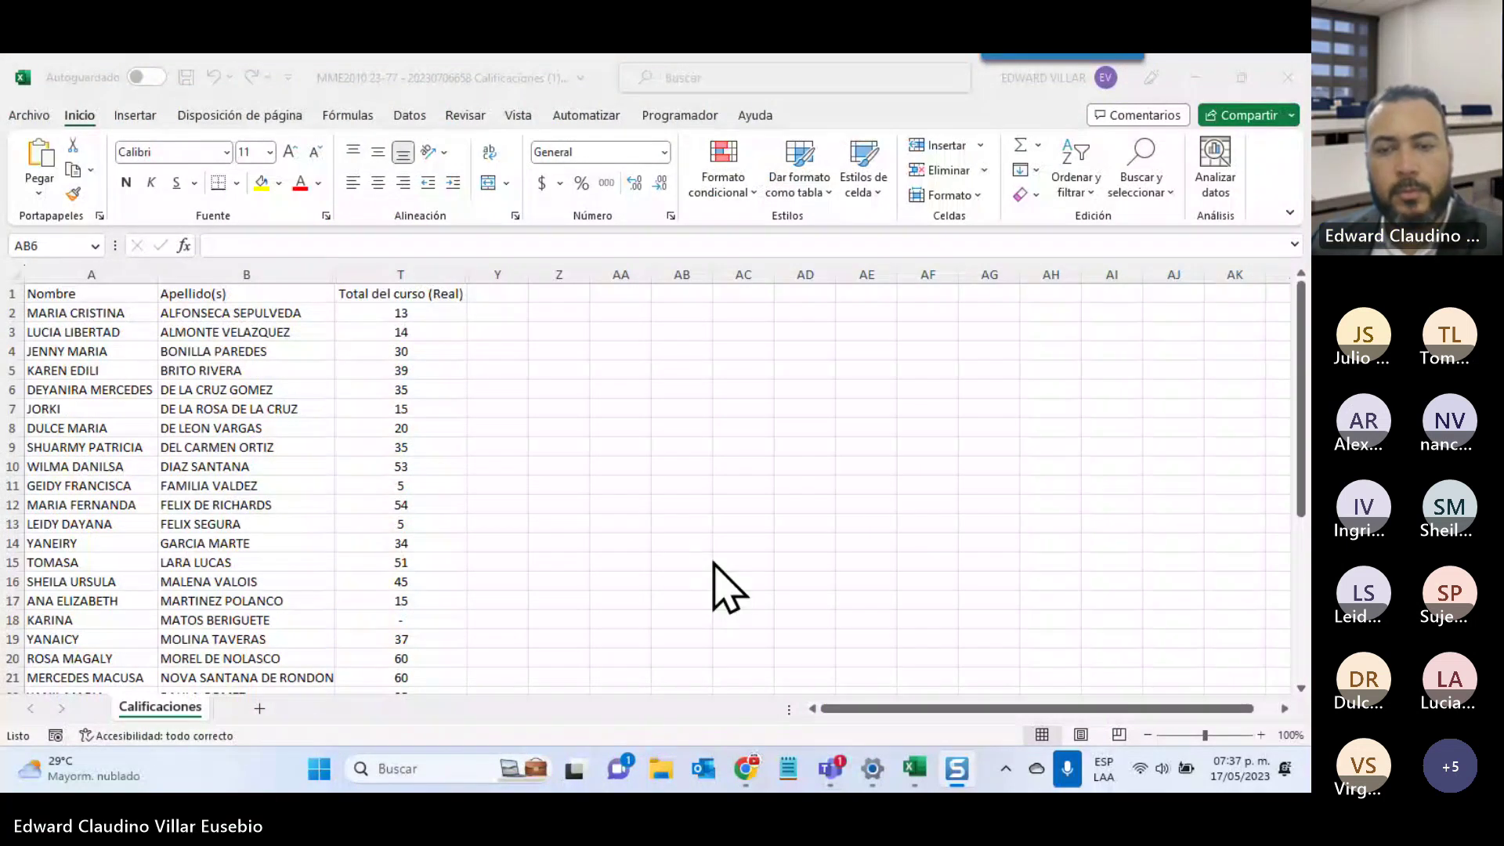
key("Print")
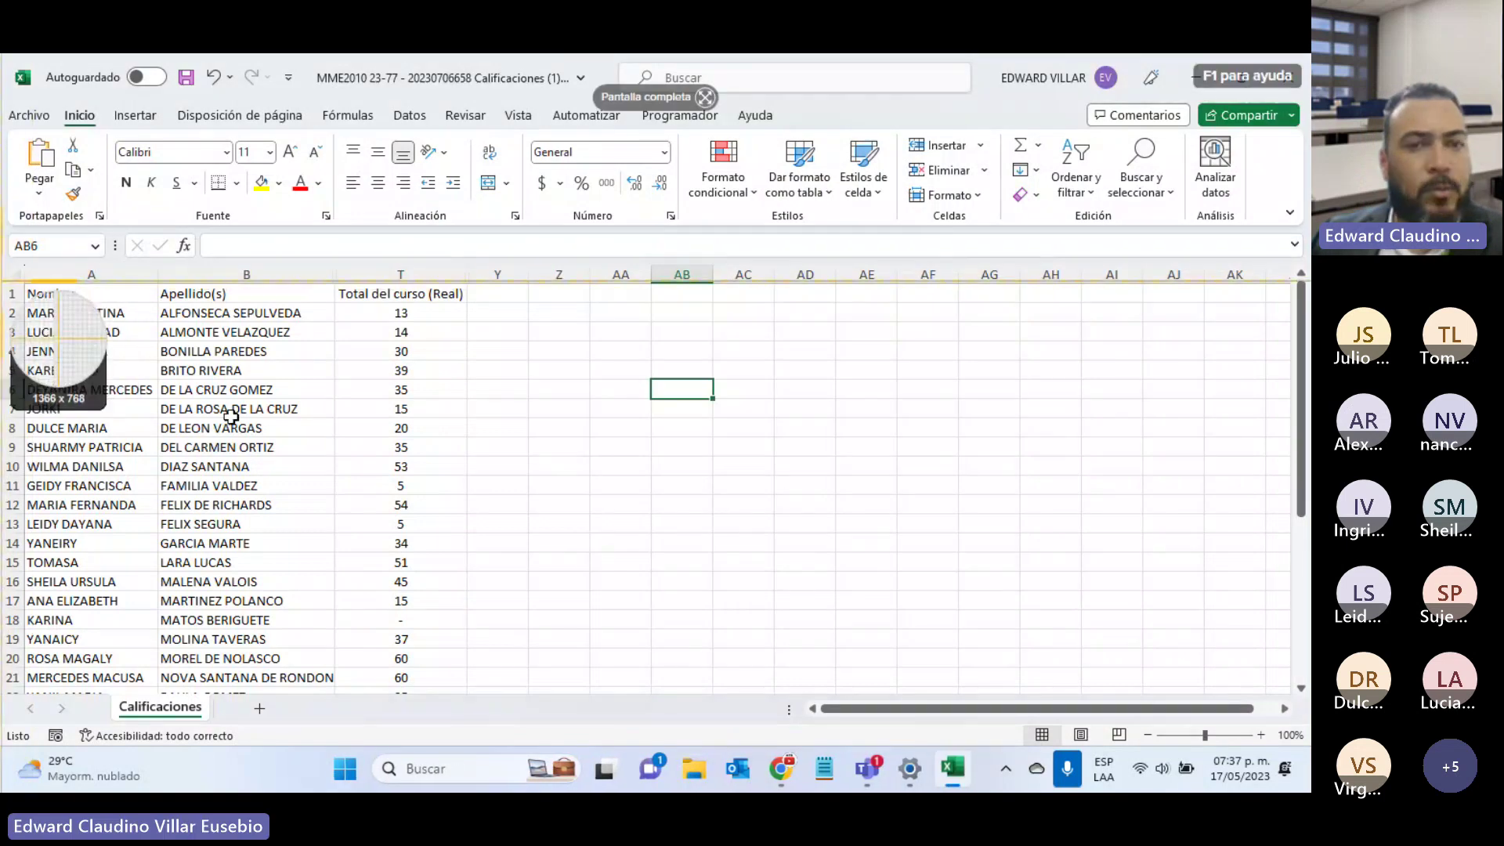
left_click_drag(1, 280, 469, 691)
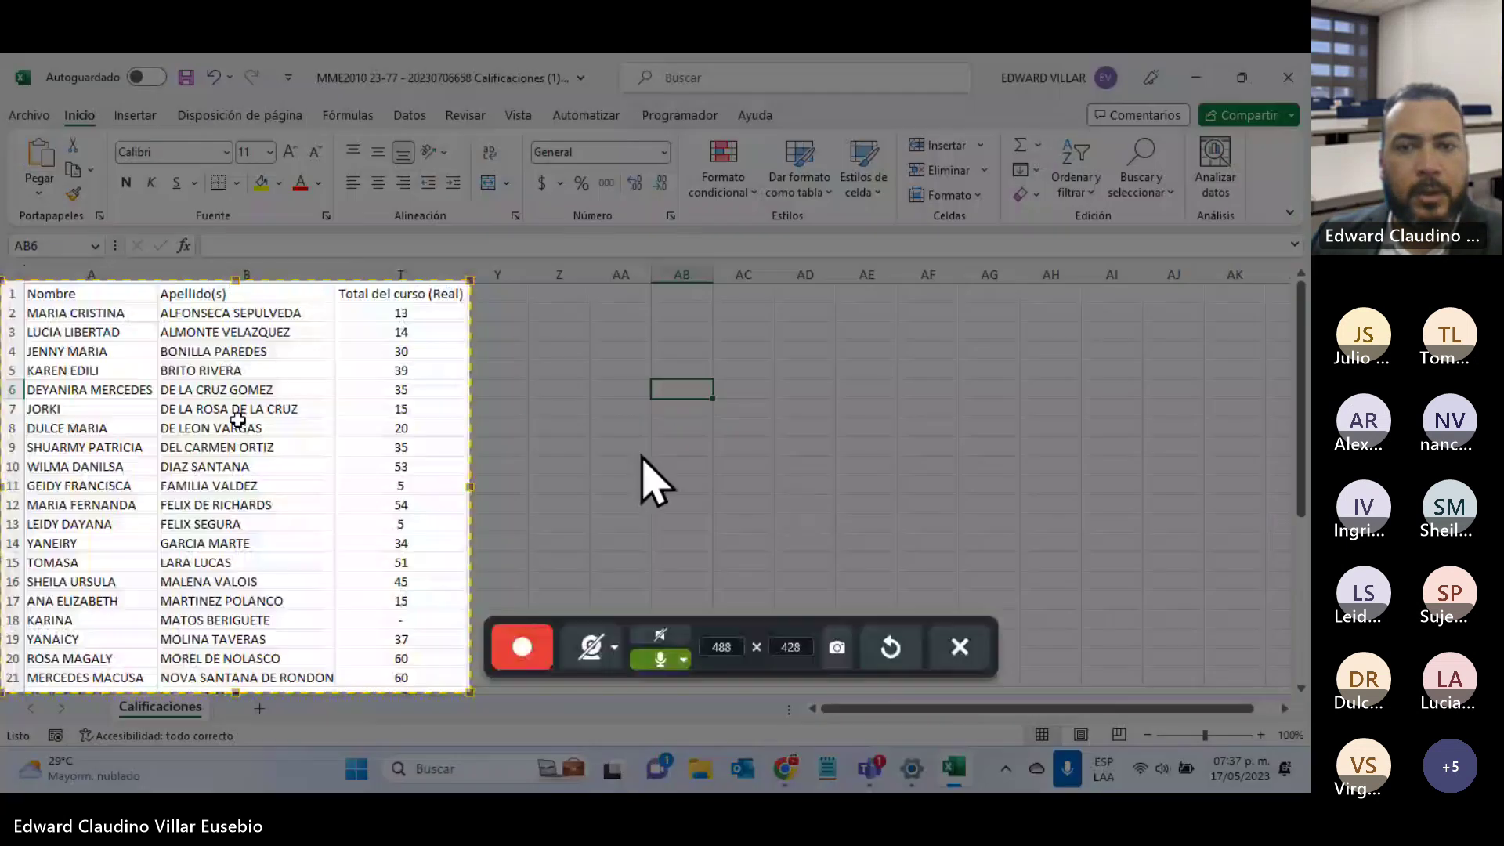
left_click(839, 649)
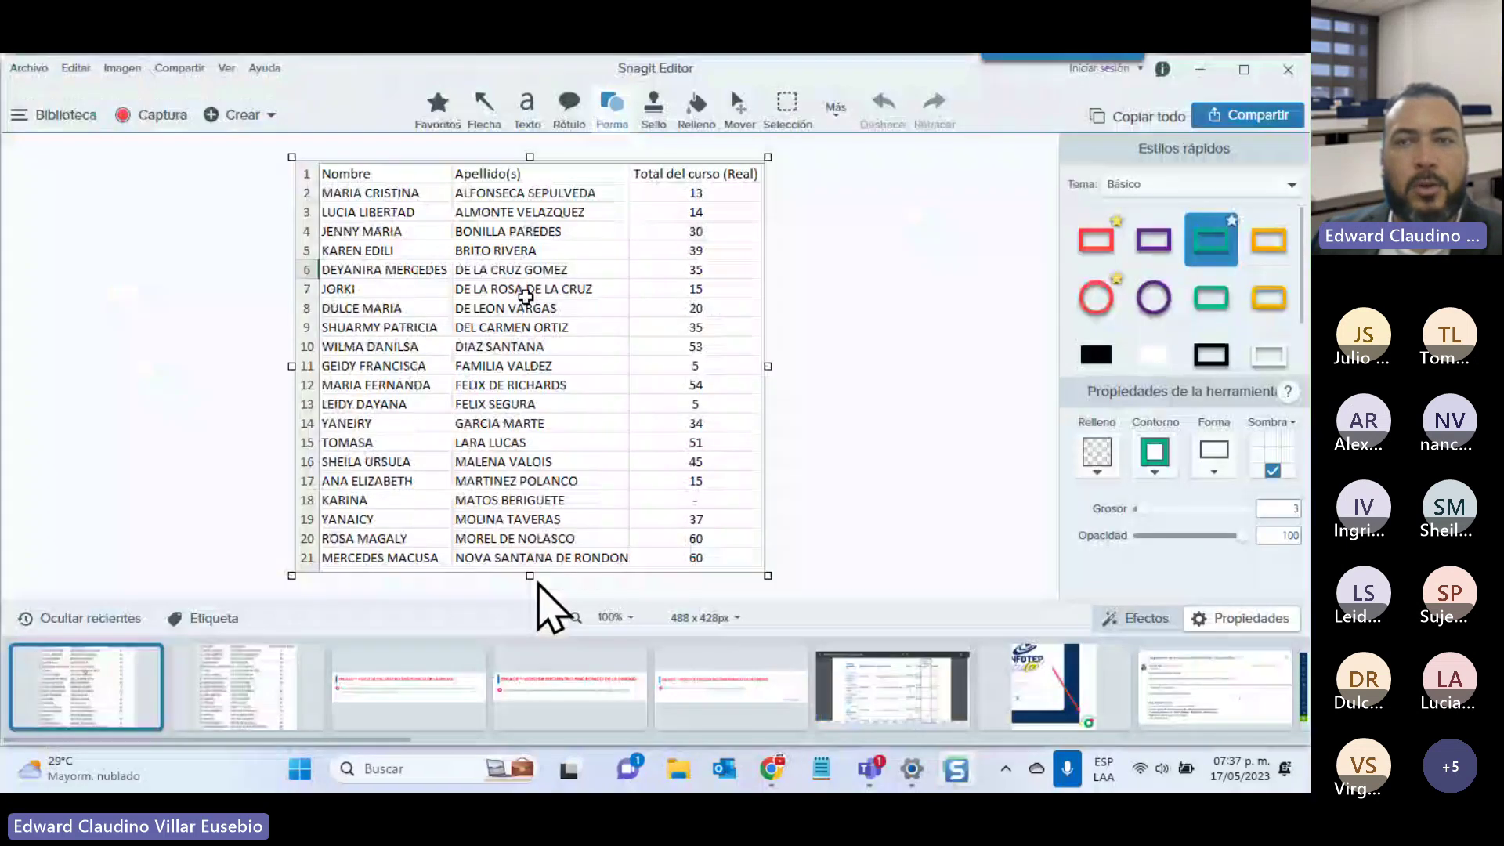
left_click(1200, 70)
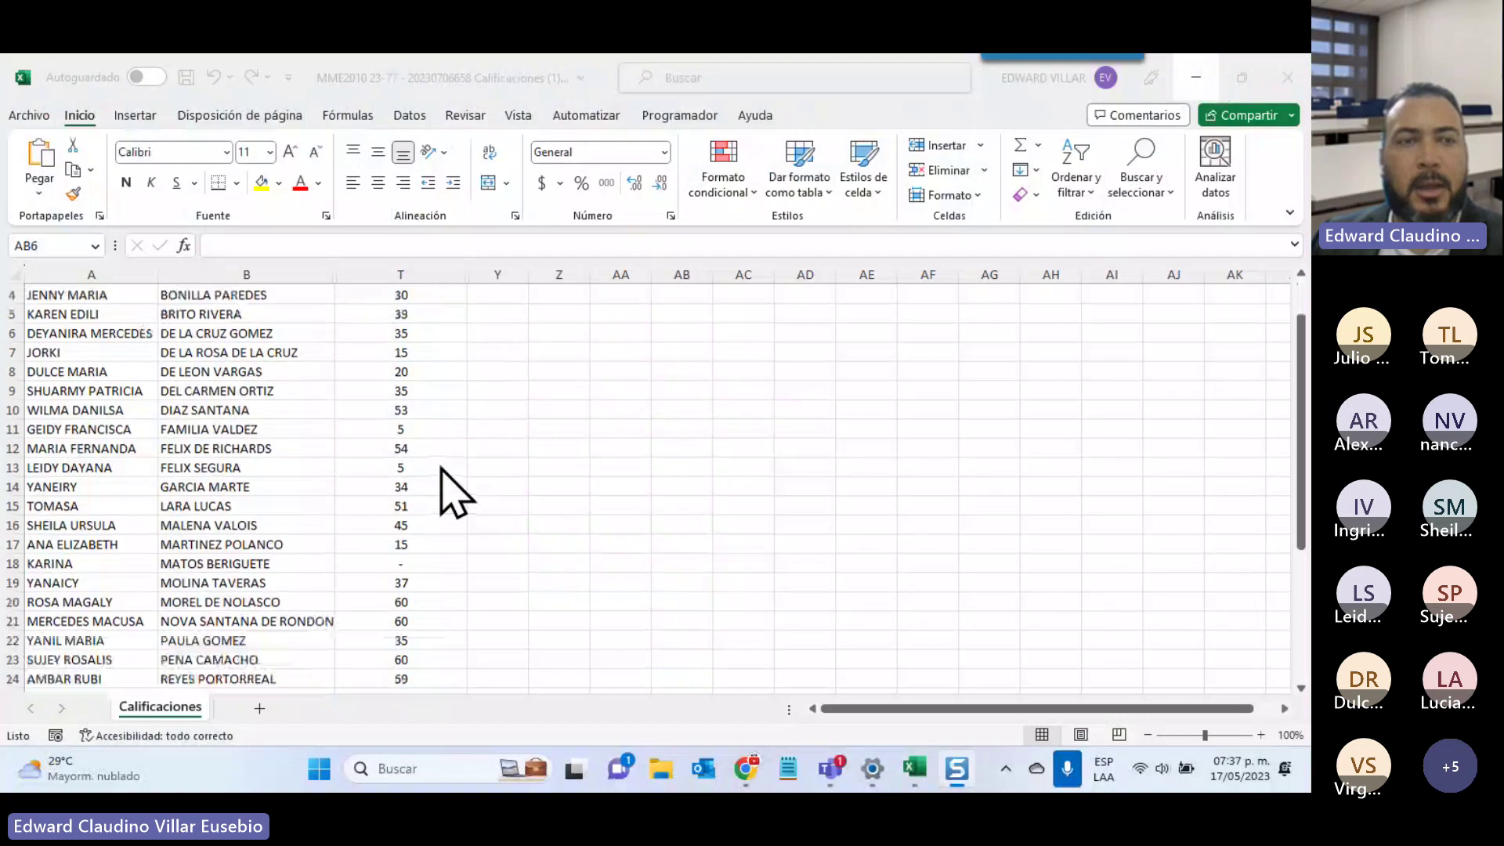
Review the remaining student totals down to row 36 and close the grades workbook without saving
scroll(443, 470, "down", 2)
scroll(441, 469, "down", 3)
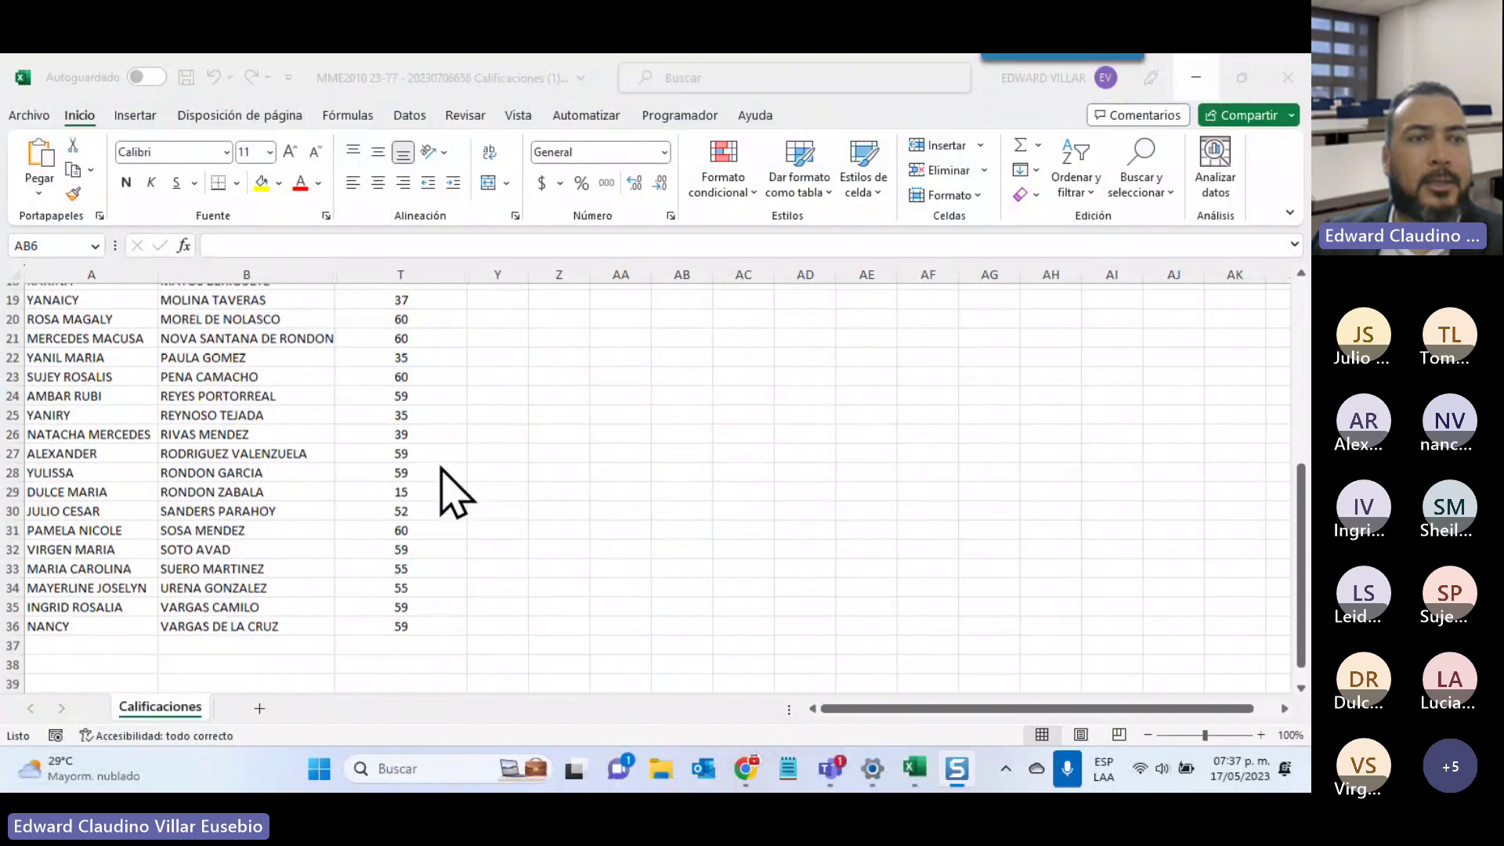
scroll(443, 471, "down", 1)
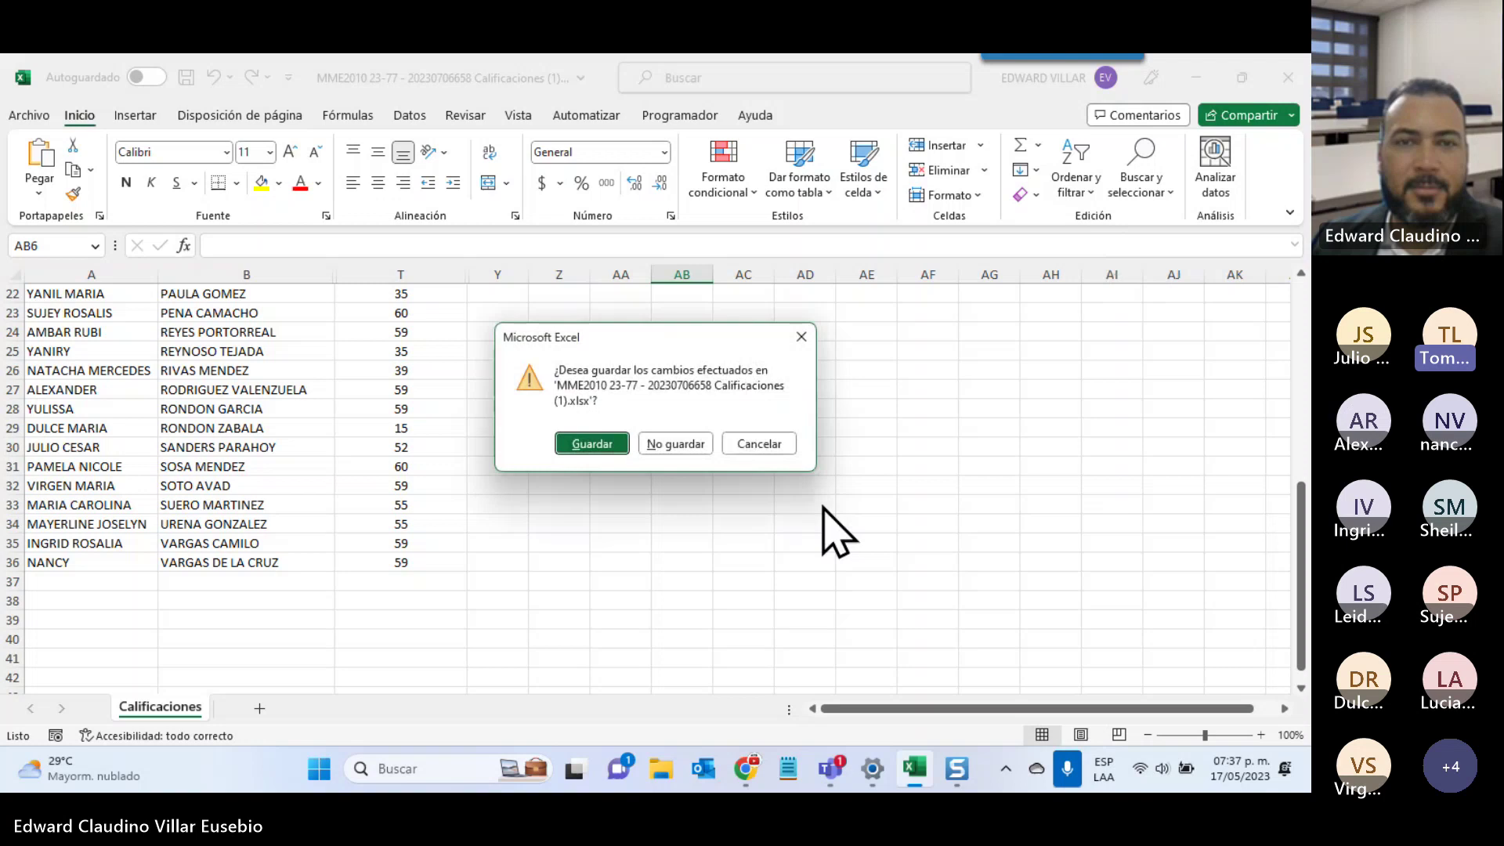
left_click(675, 445)
Close the grade export page and open section 2 (09 de mayo - 15 de mayo) on the course page
left_click(345, 70)
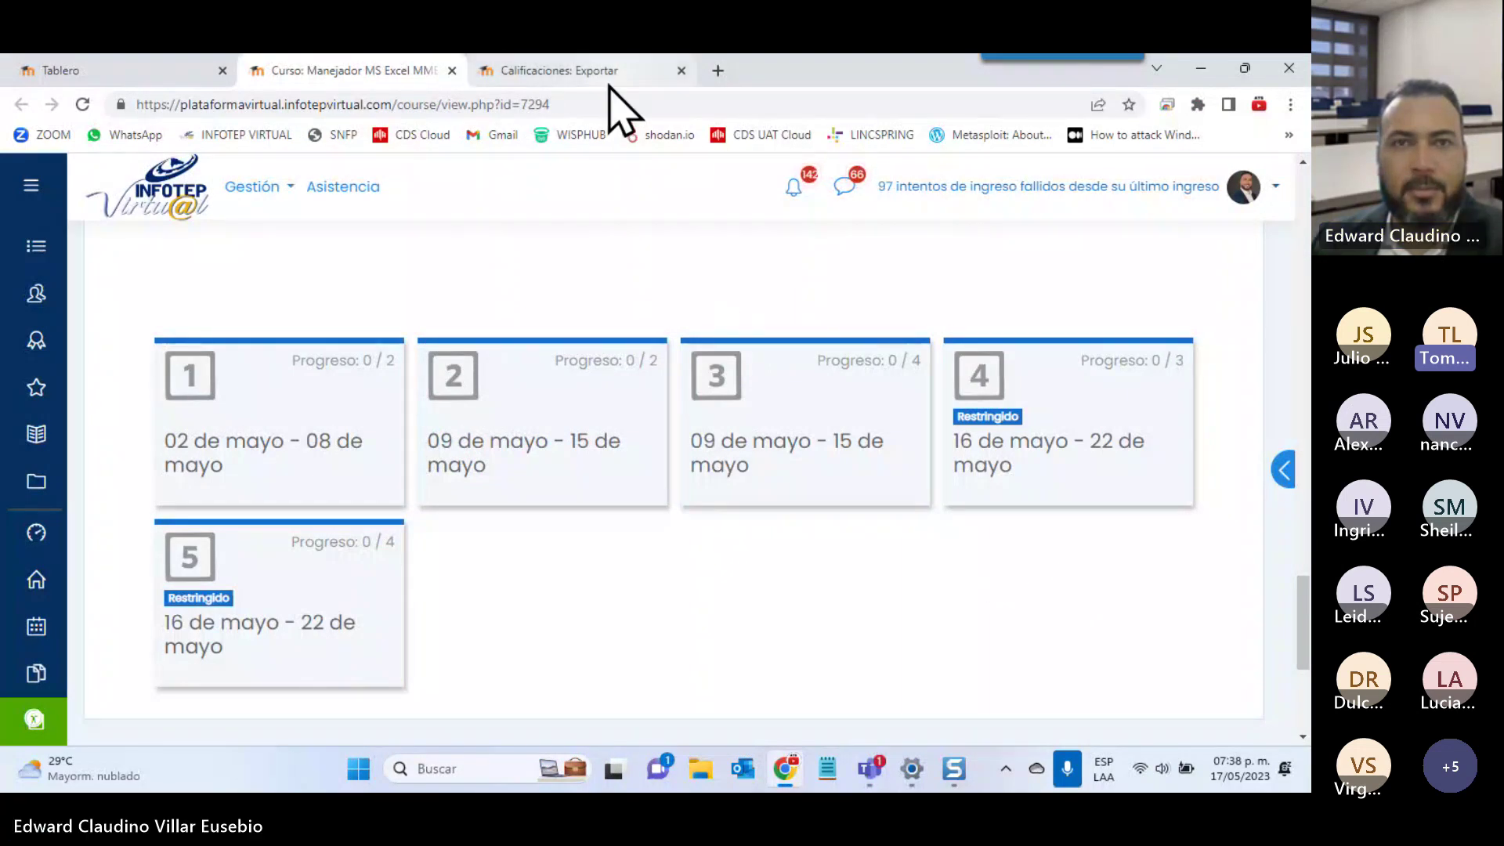
left_click(650, 72)
left_click(681, 69)
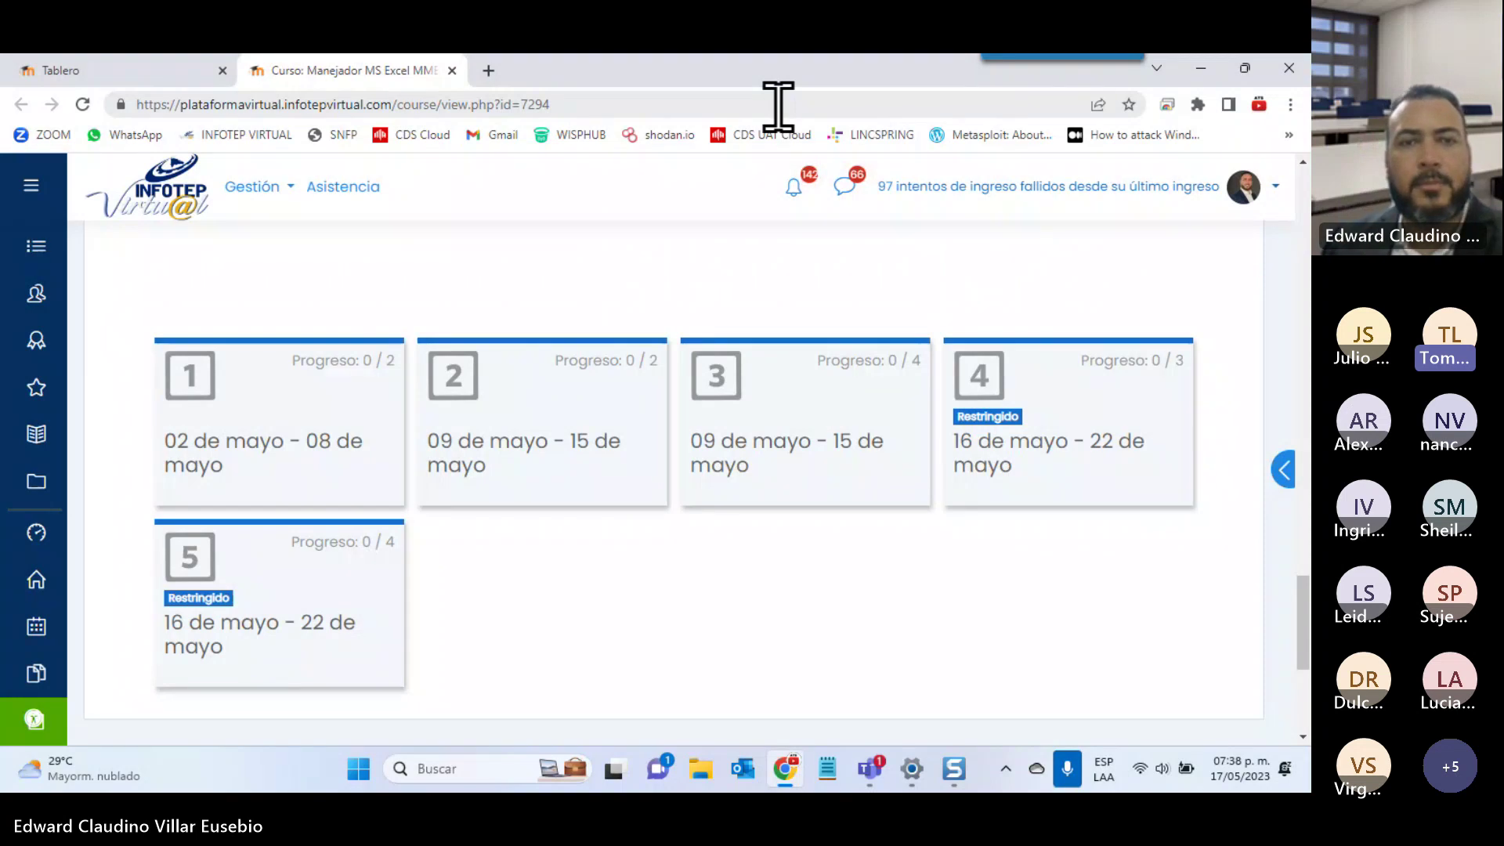
left_click(564, 468)
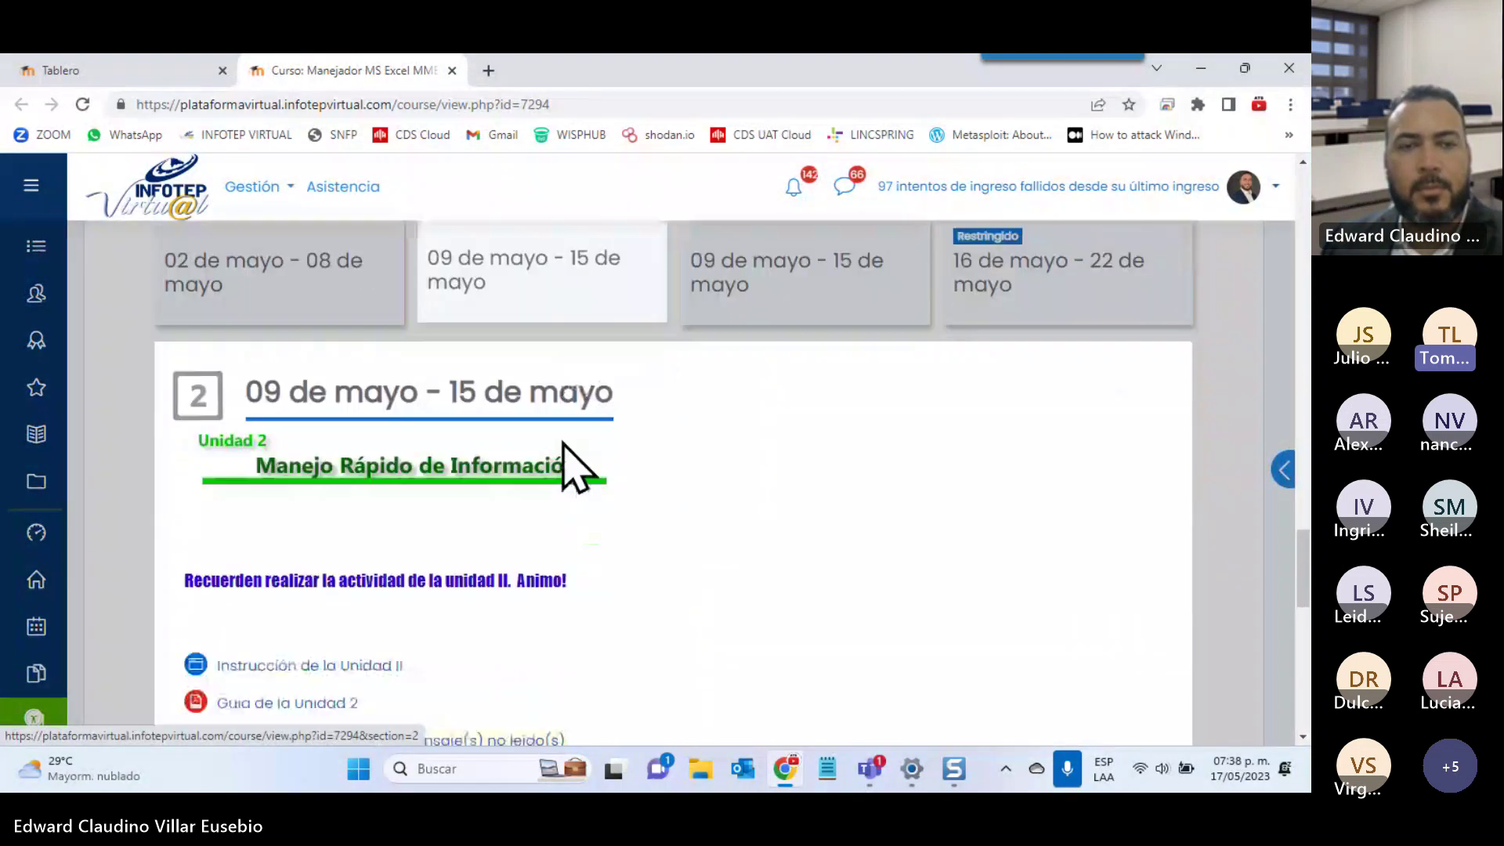
Open section 3 (09 de mayo - 15 de mayo) on the course page, then download and open the Actividad Practica Unidad 3 workbook
scroll(564, 469, "down", 3)
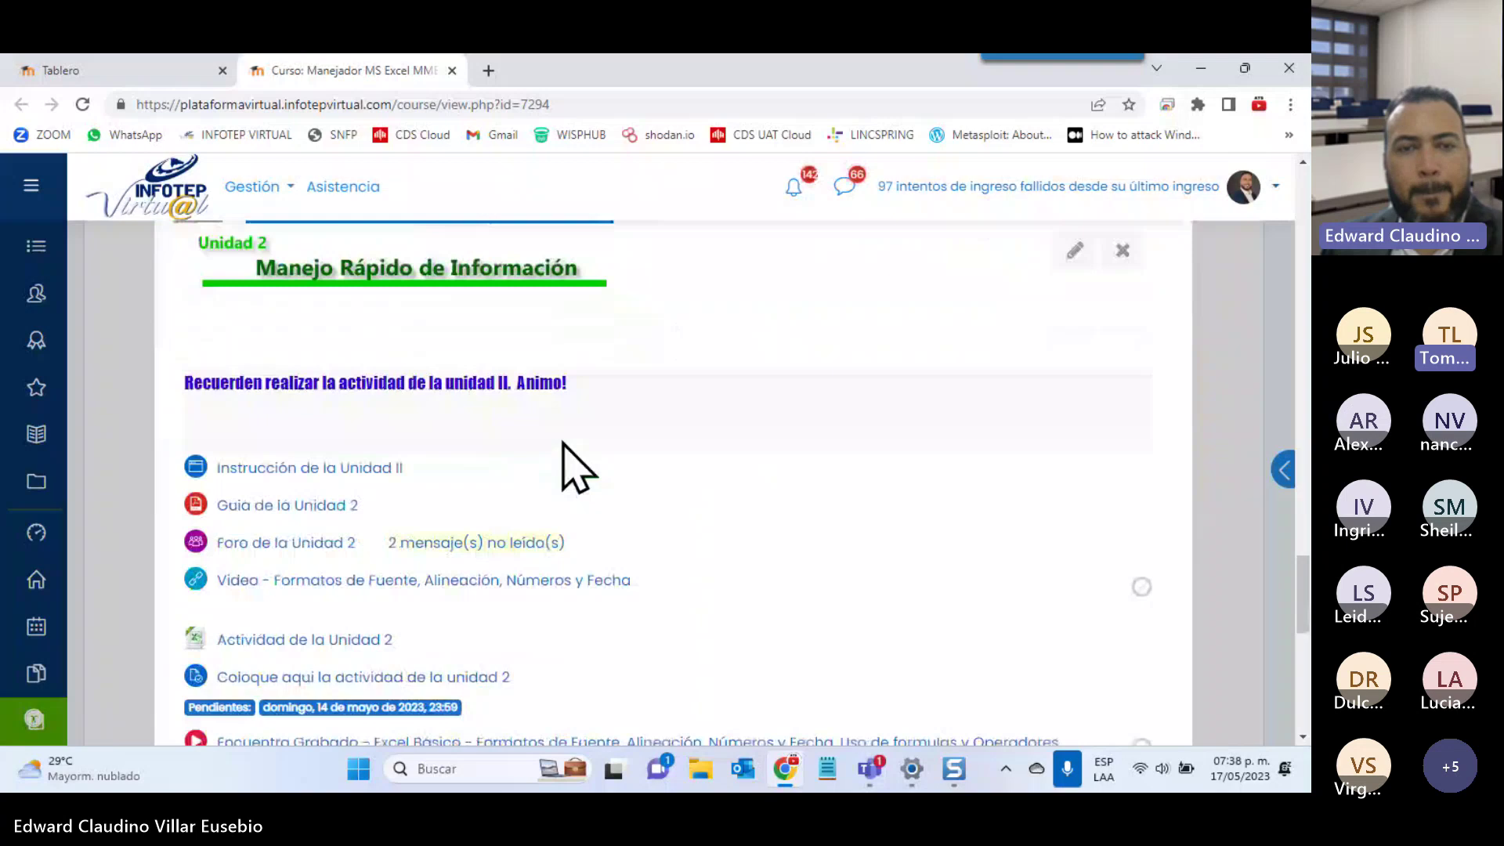
scroll(564, 469, "up", 5)
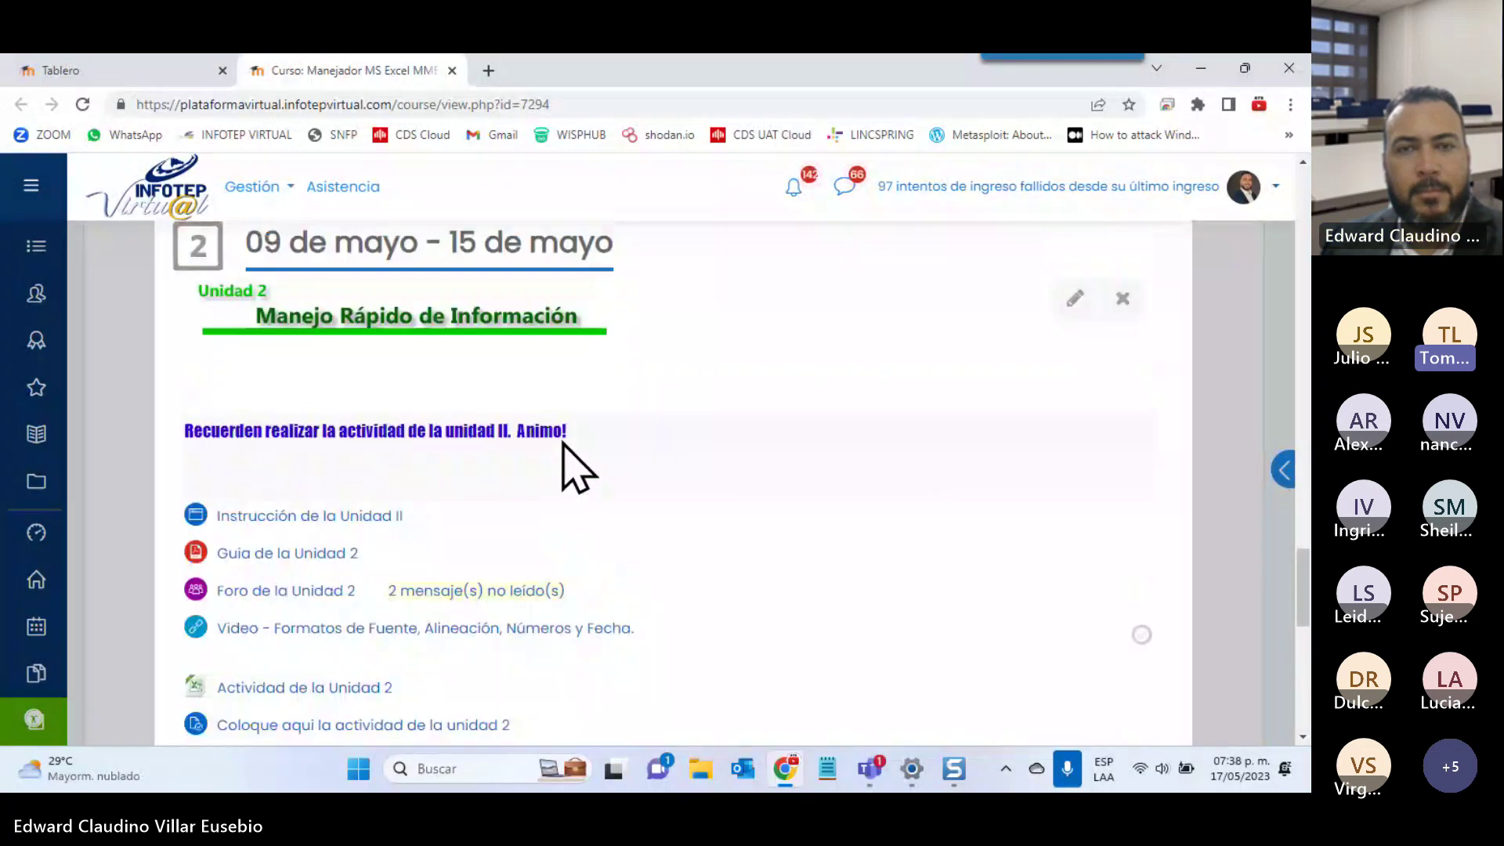
left_click(893, 359)
scroll(867, 396, "down", 4)
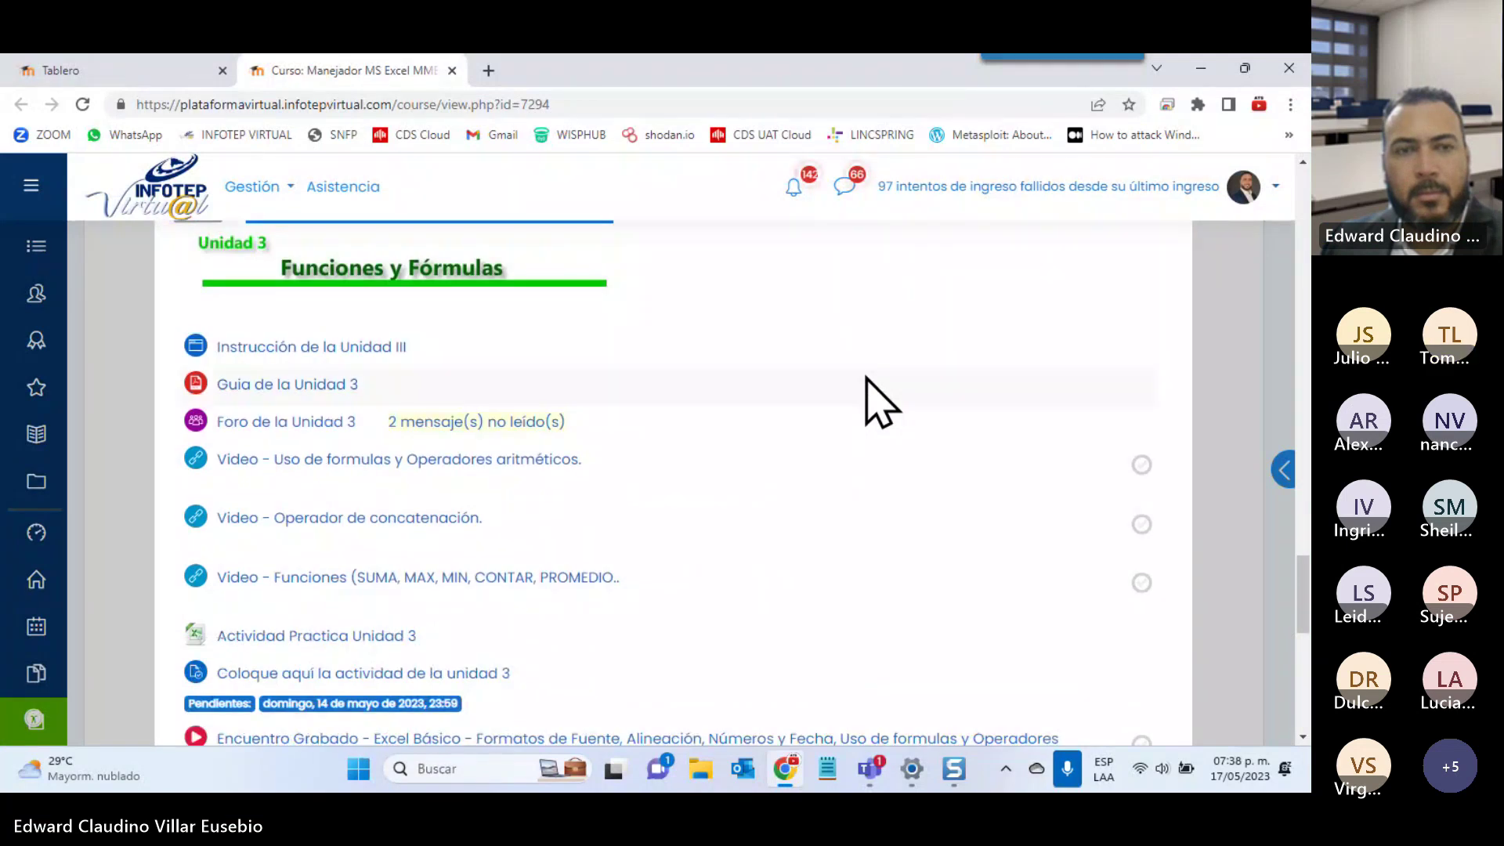
scroll(867, 396, "down", 1)
scroll(866, 395, "down", 3)
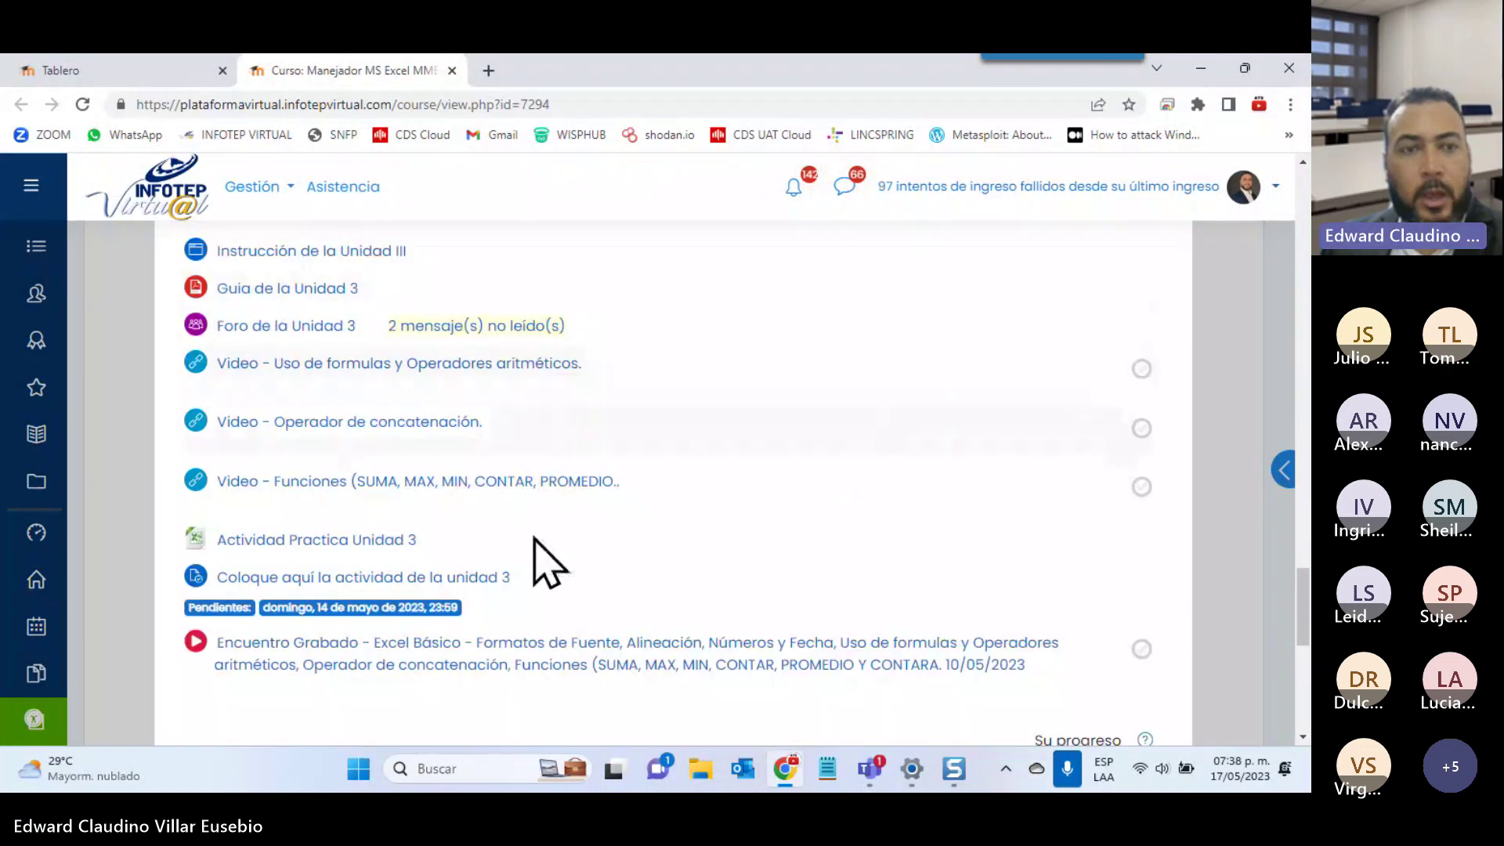
left_click(350, 546)
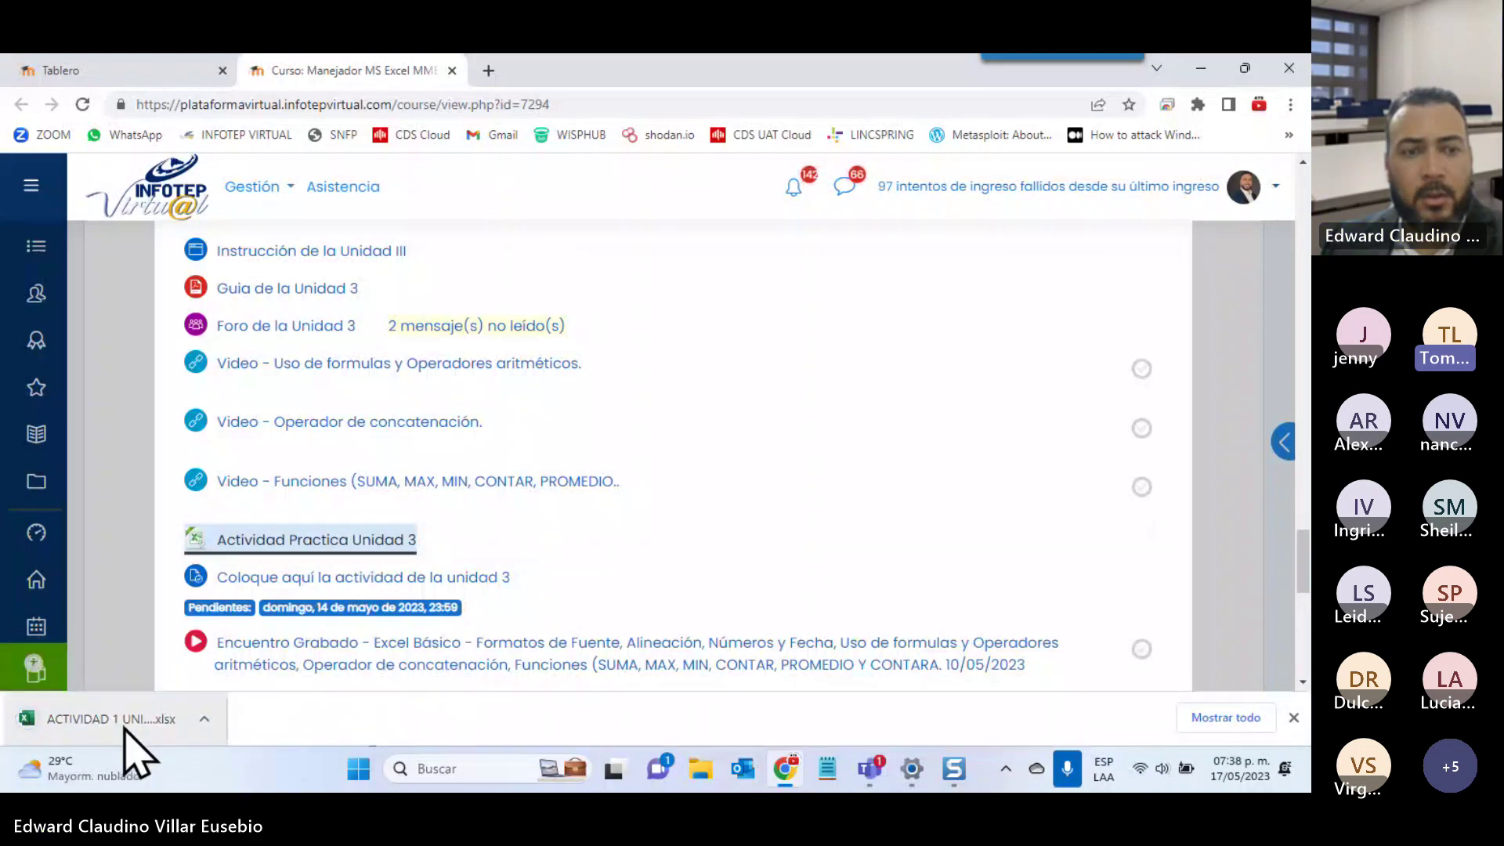
left_click(125, 727)
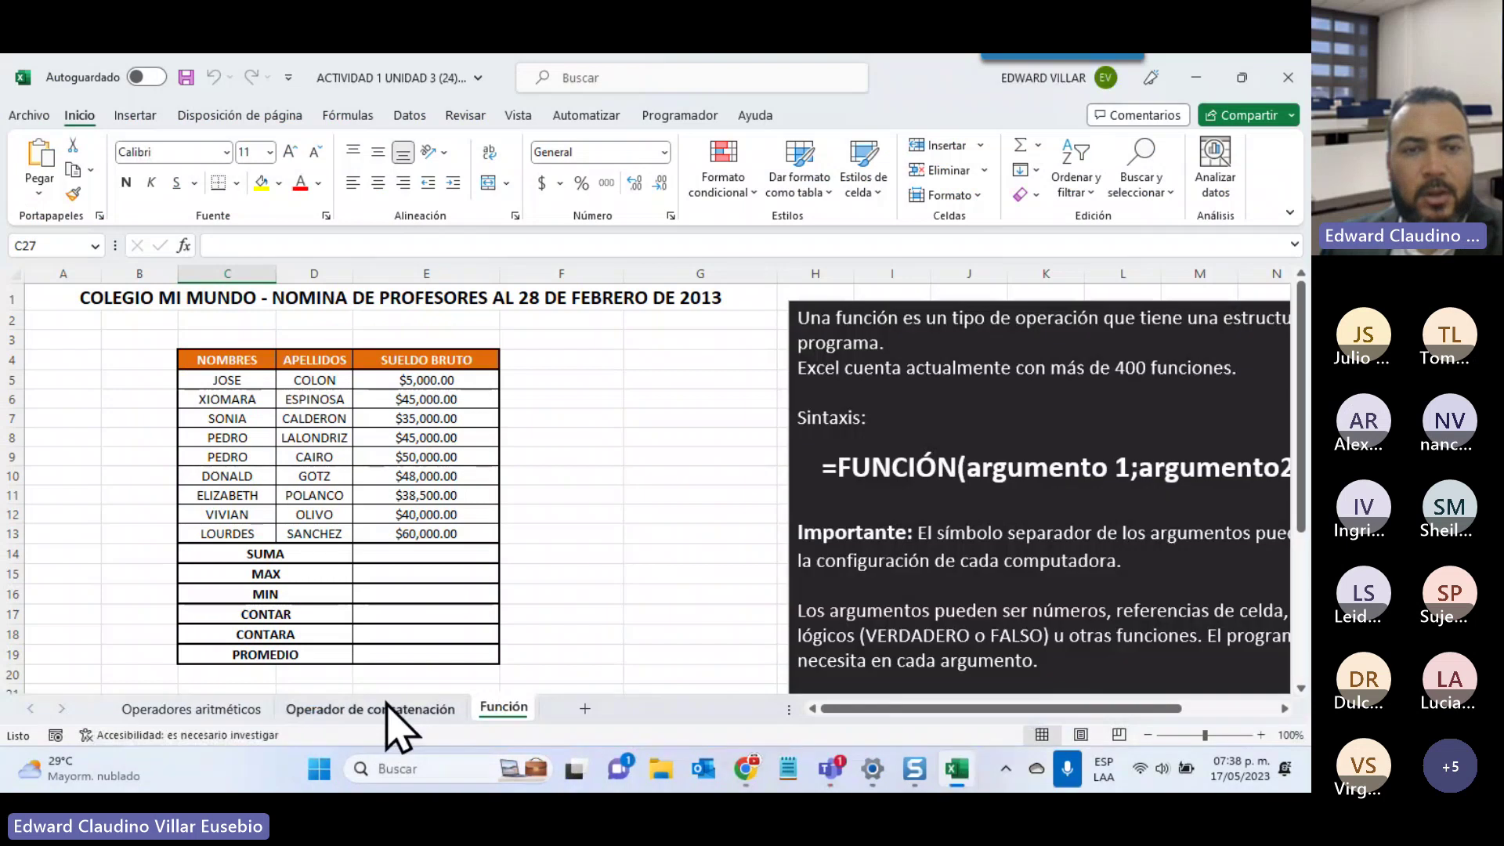
Show the Operador de concatenación worksheet and highlight the NOMBRES and APELLIDOS columns in the teachers' table
left_click(384, 709)
scroll(208, 645, "up", 4)
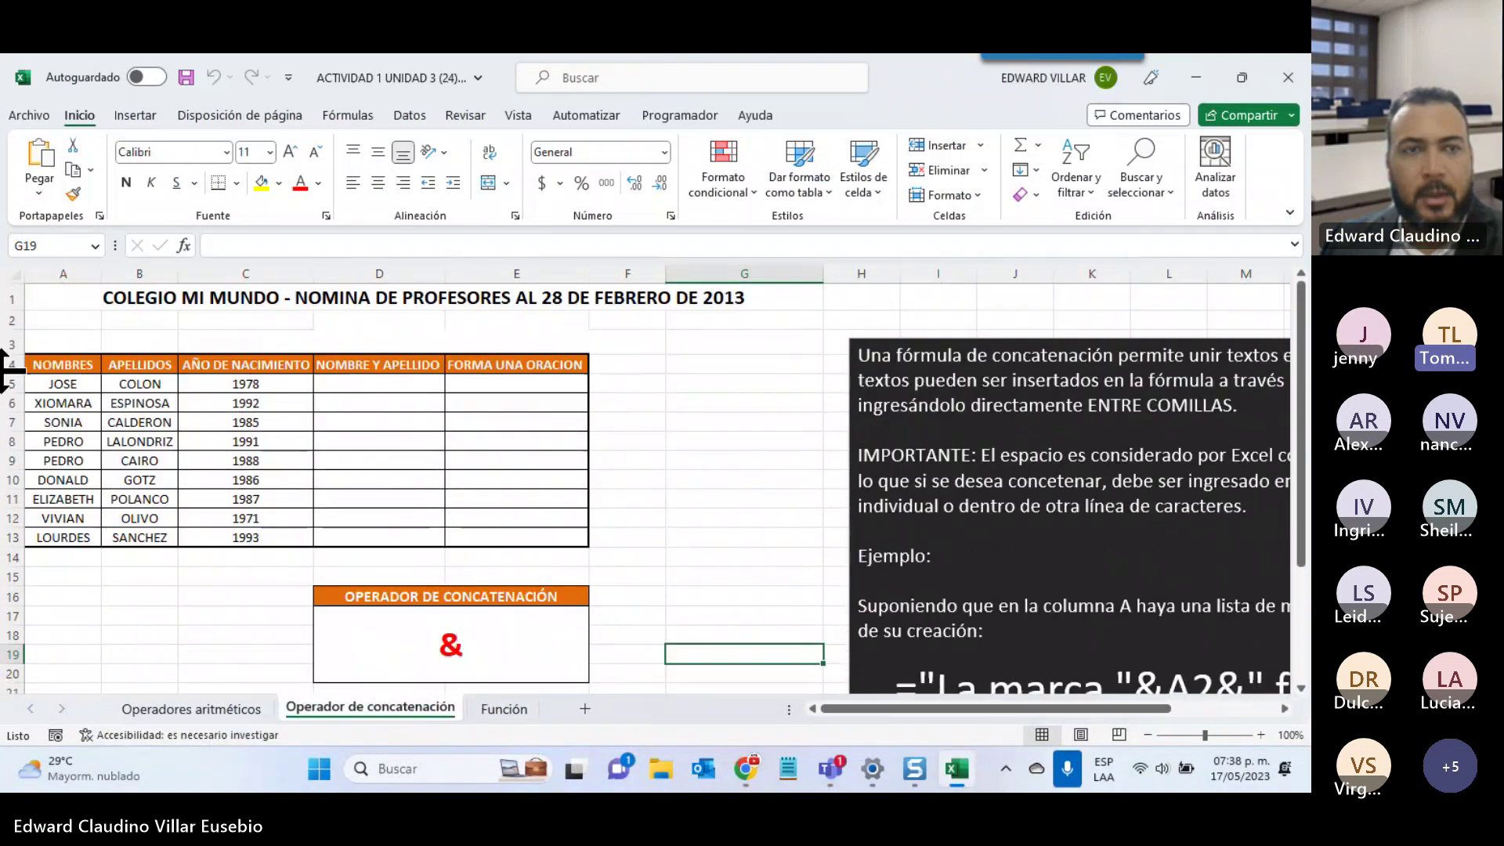
left_click(380, 383)
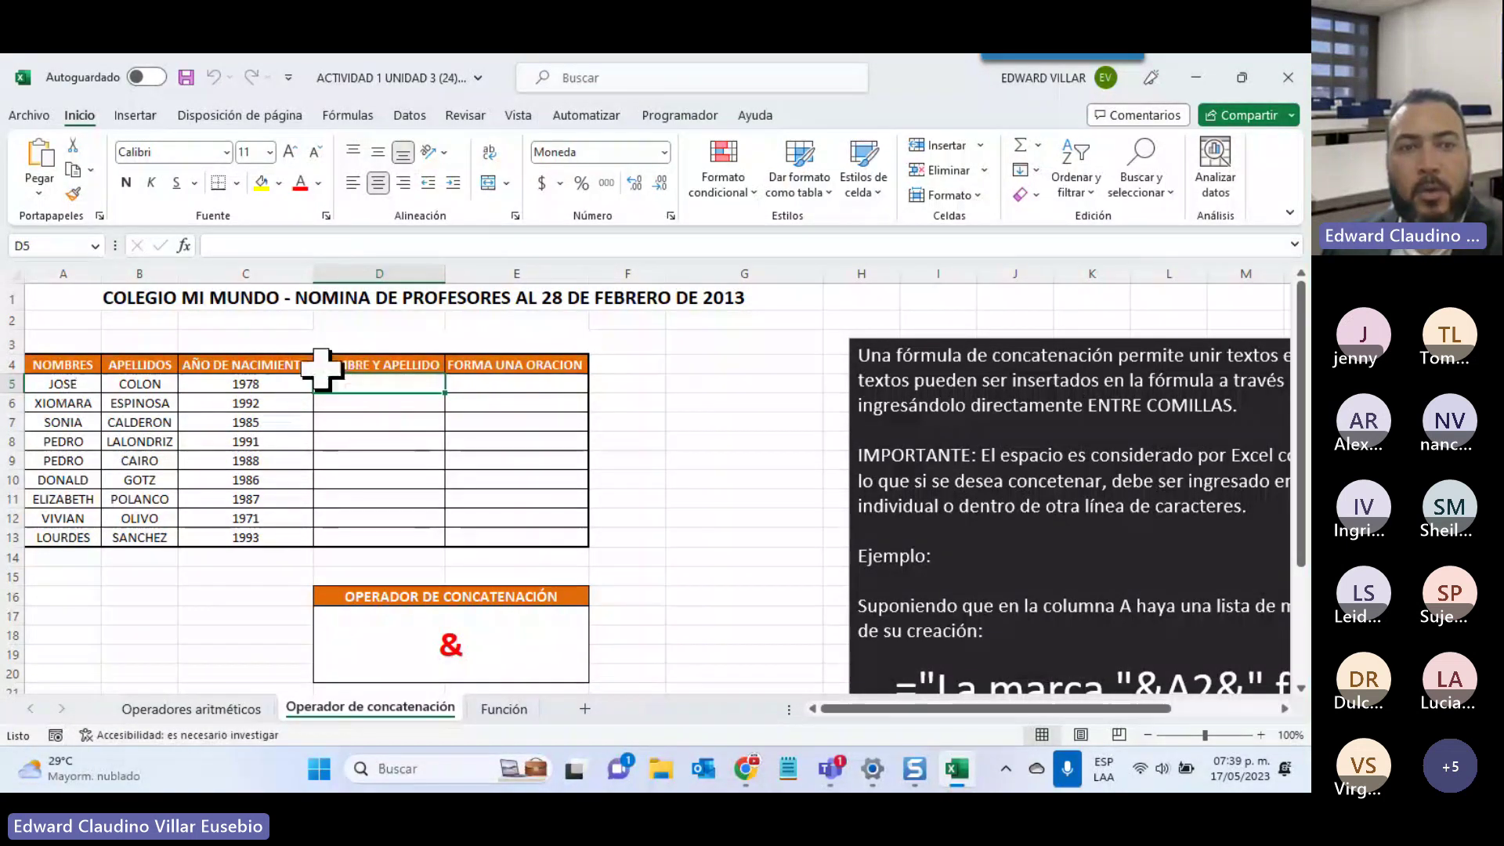
left_click_drag(39, 363, 63, 518)
left_click_drag(139, 365, 145, 518)
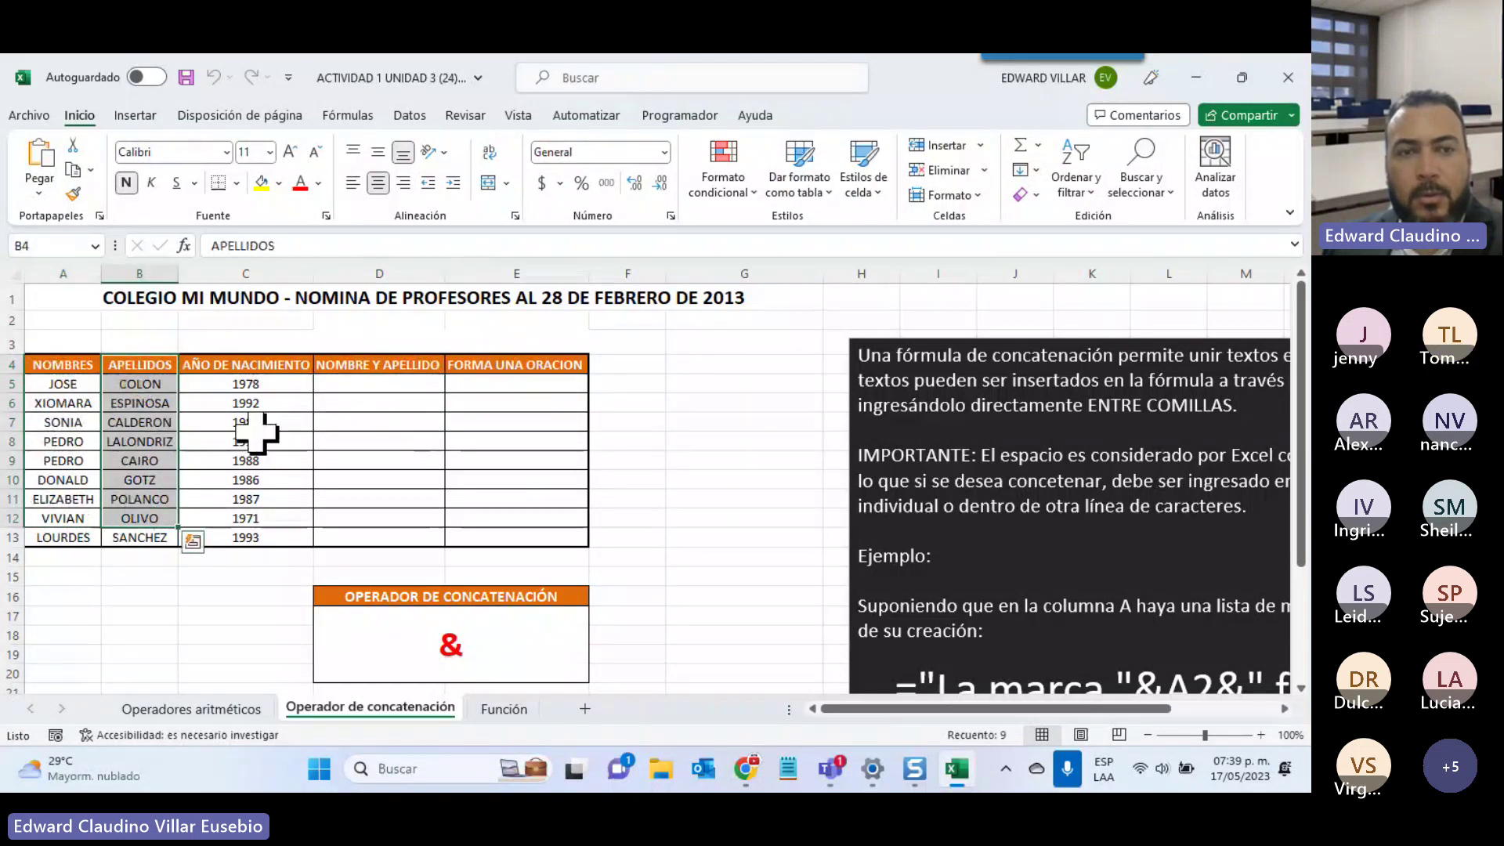
left_click(359, 382)
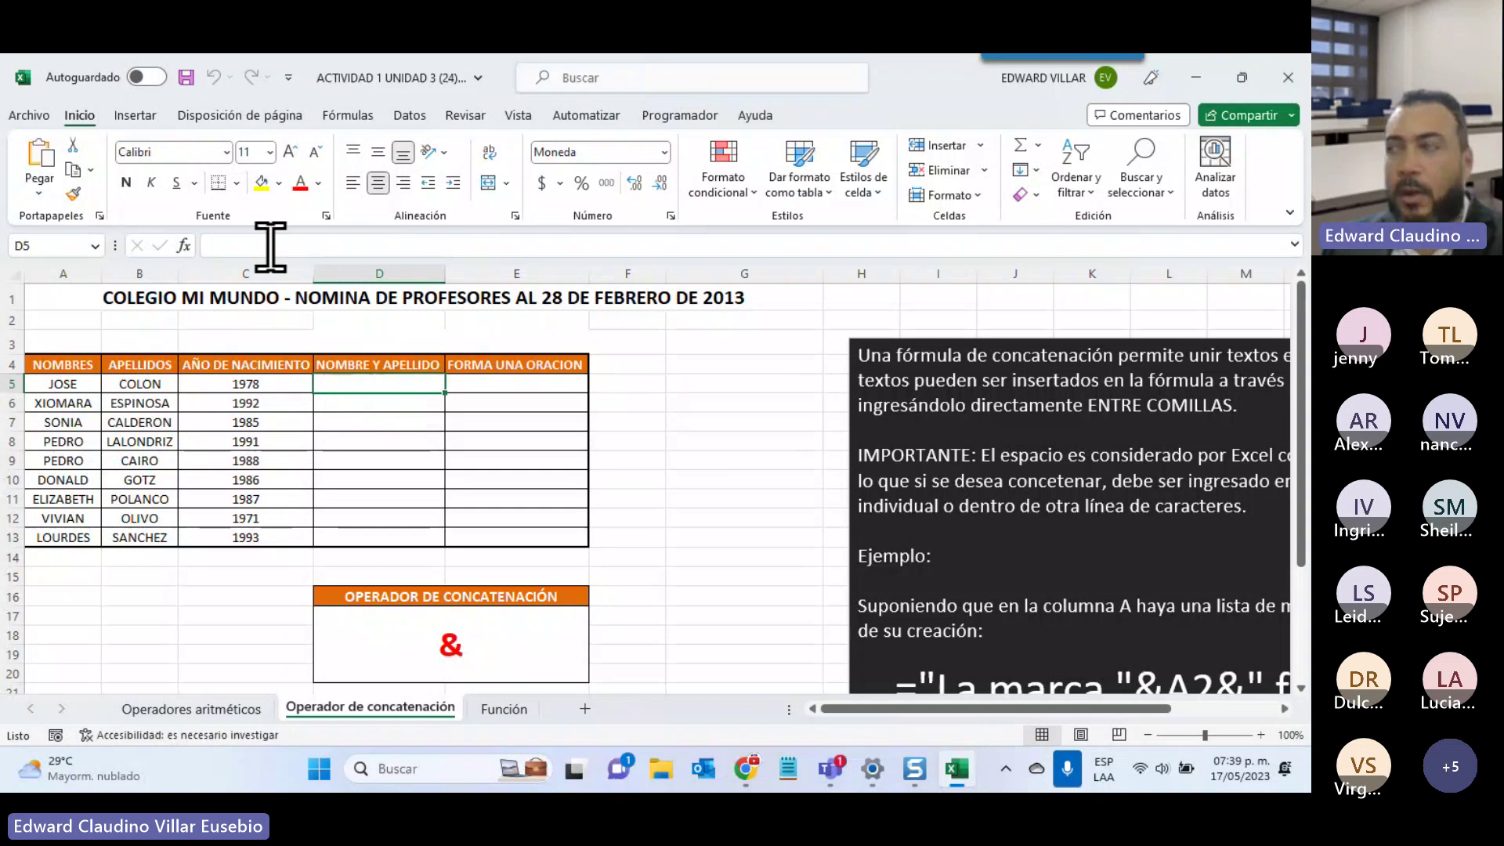
left_click(183, 246)
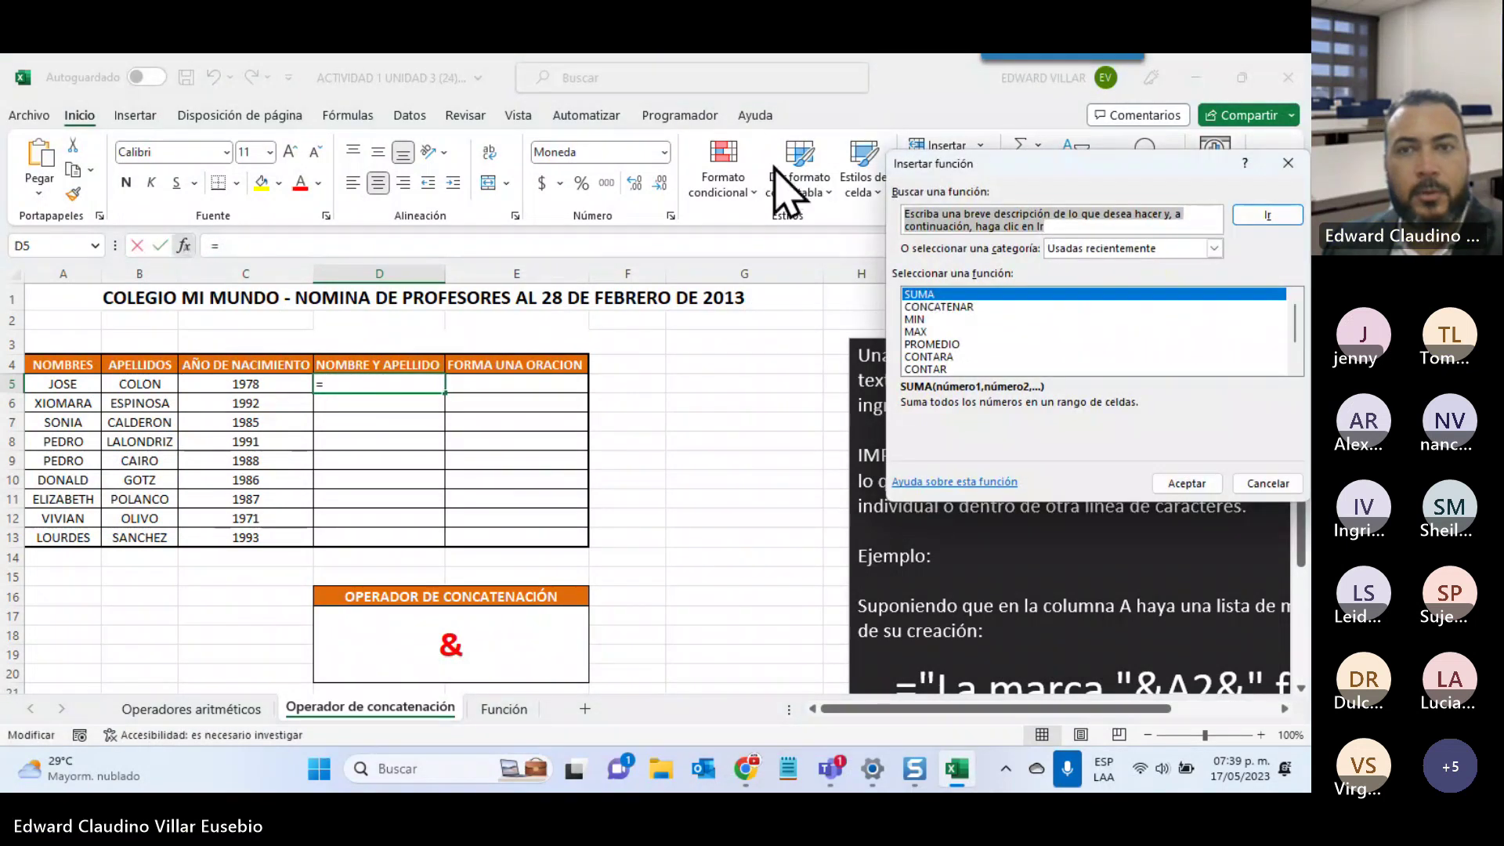
left_click(967, 308)
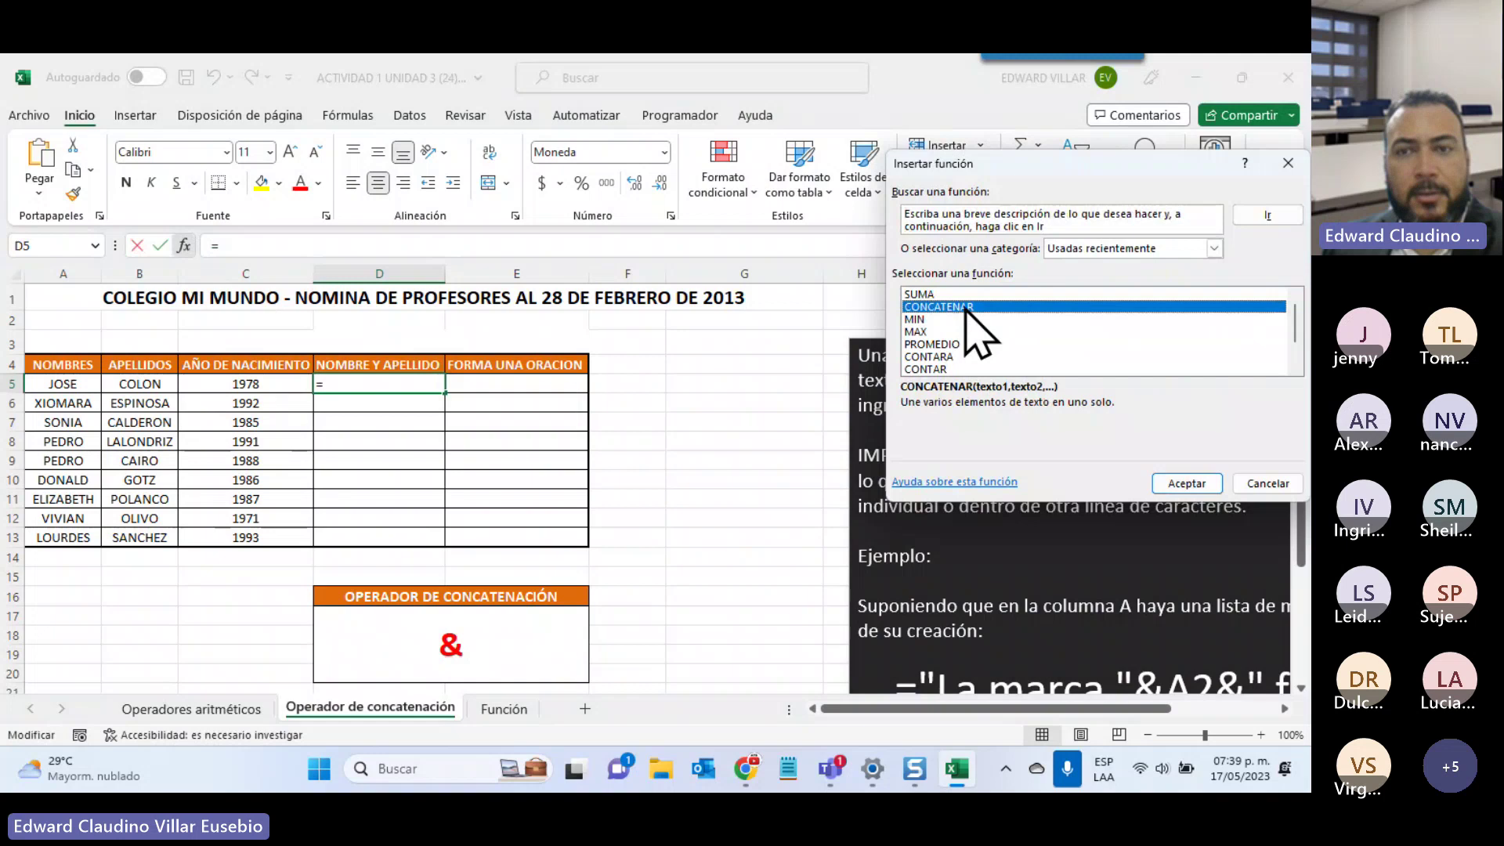
left_click(1183, 483)
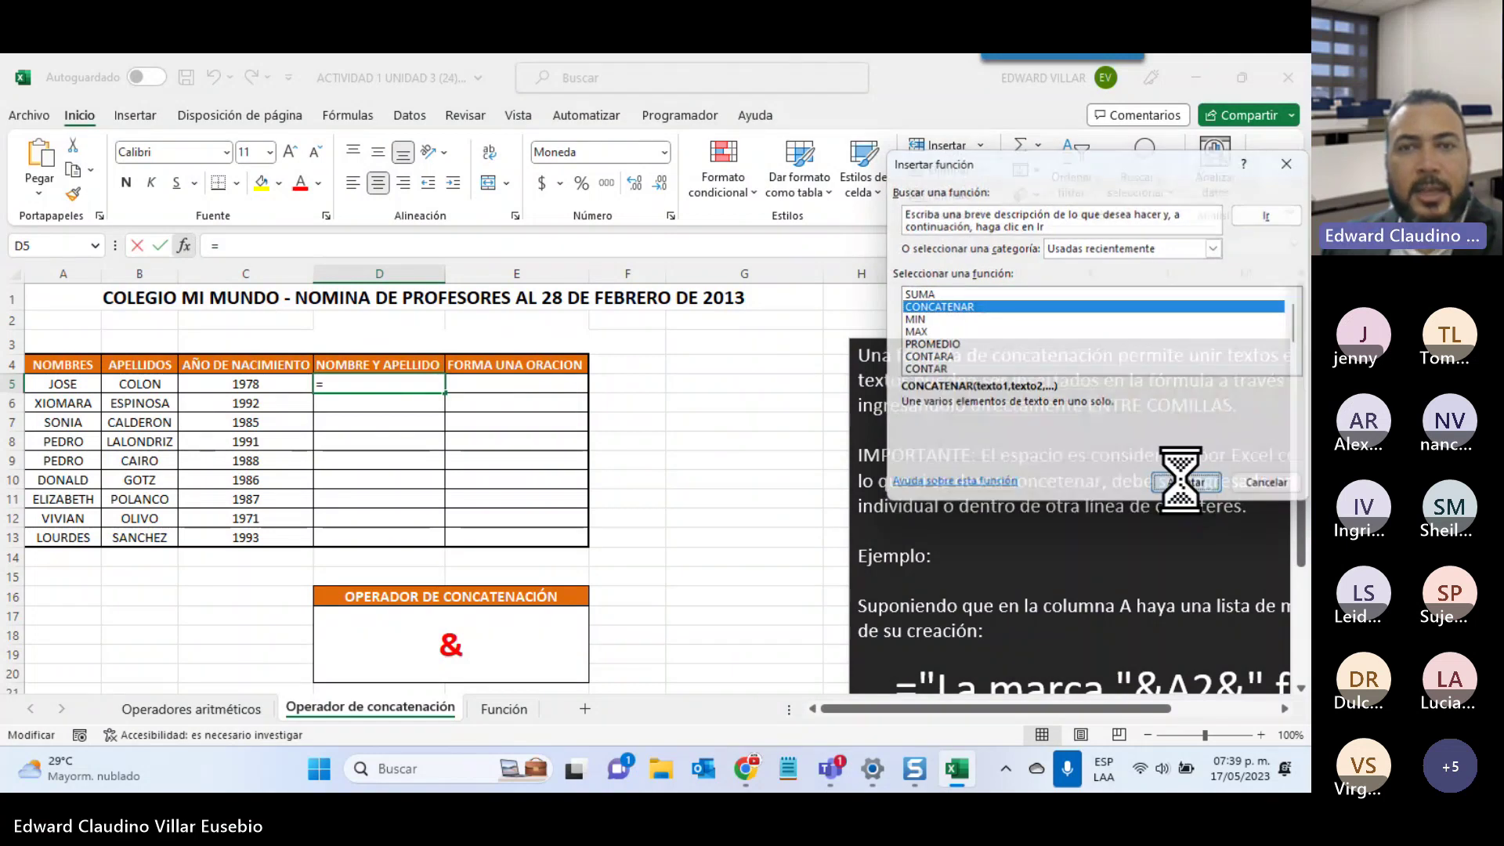
left_click_drag(940, 172, 776, 261)
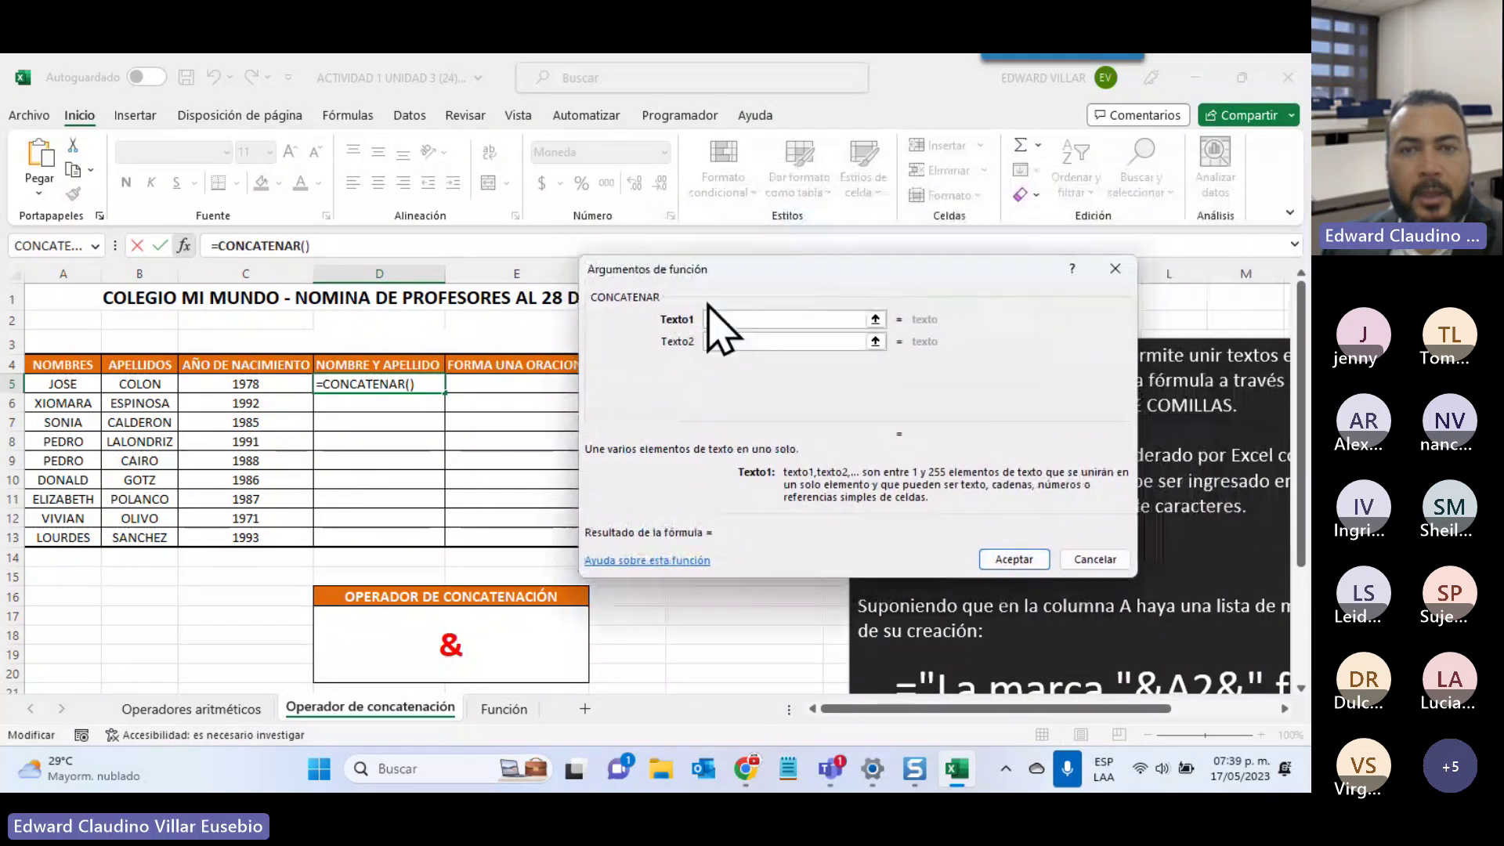
left_click(63, 383)
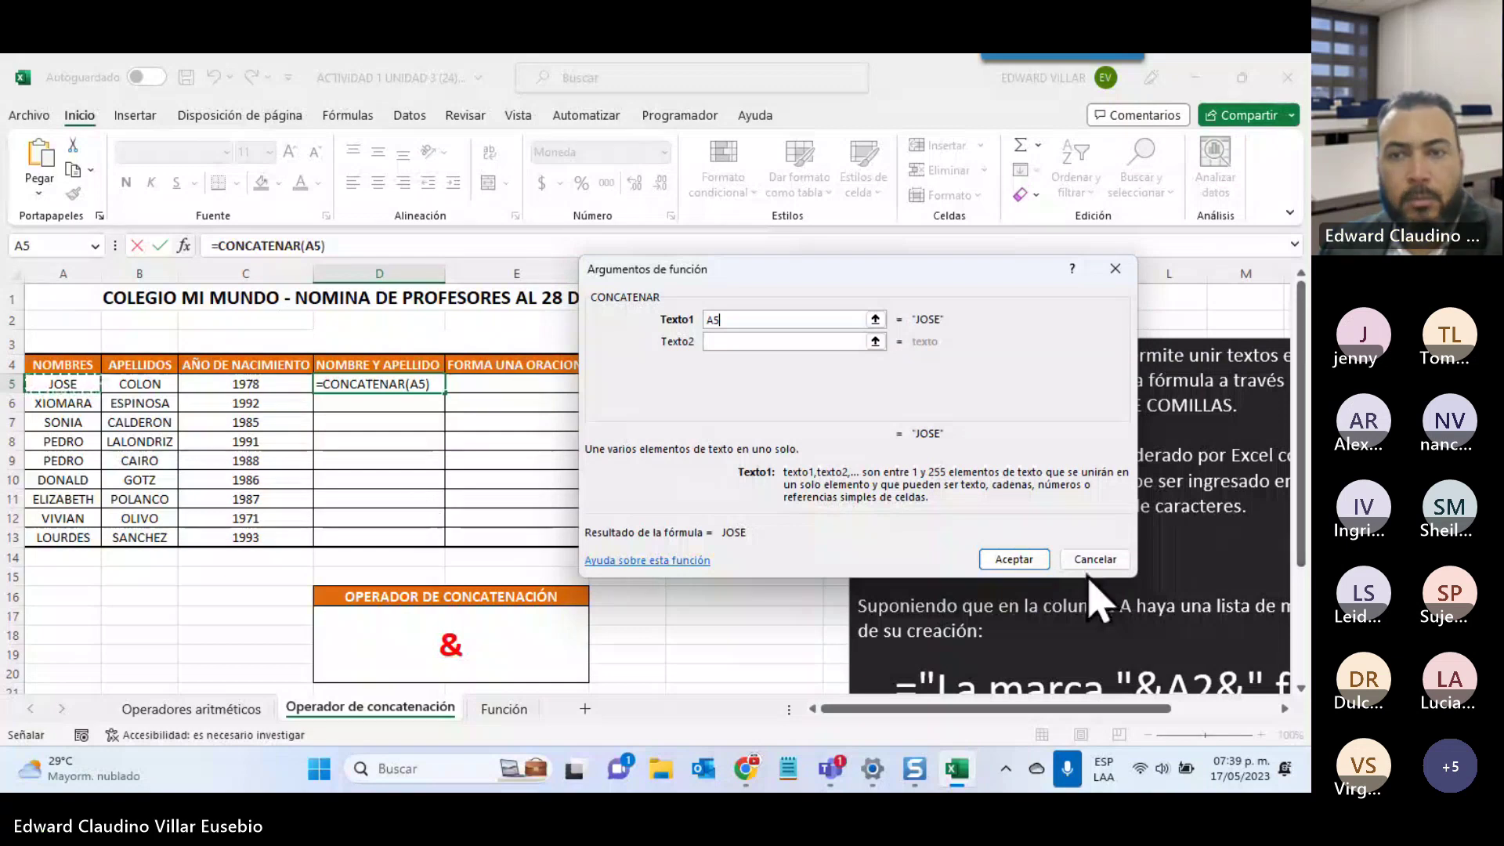
left_click(1091, 561)
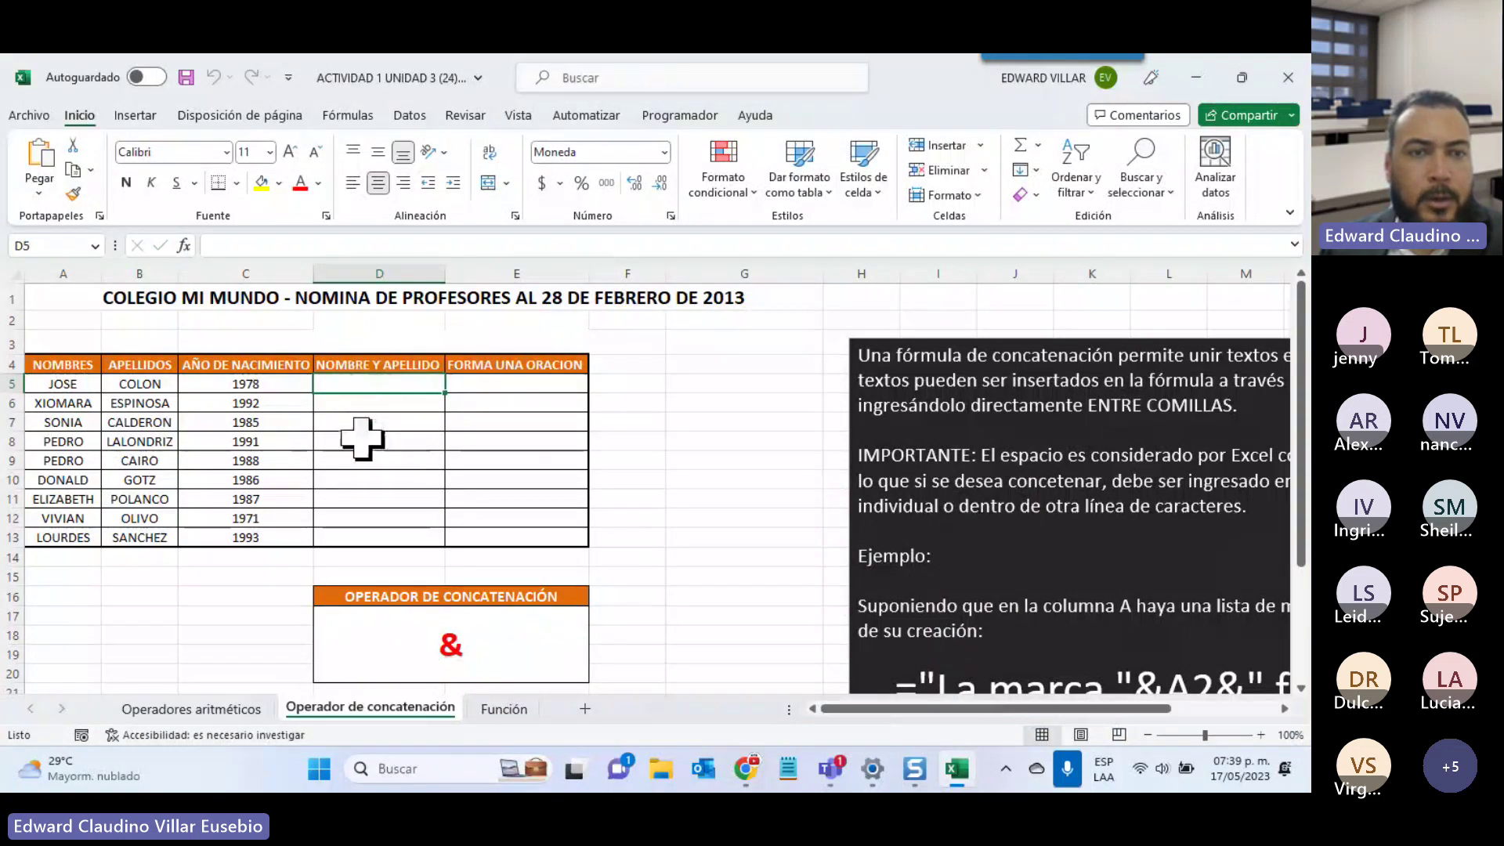
Insert a CONCATENAR function in D6 that joins A5, a quoted space and B5
left_click(360, 402)
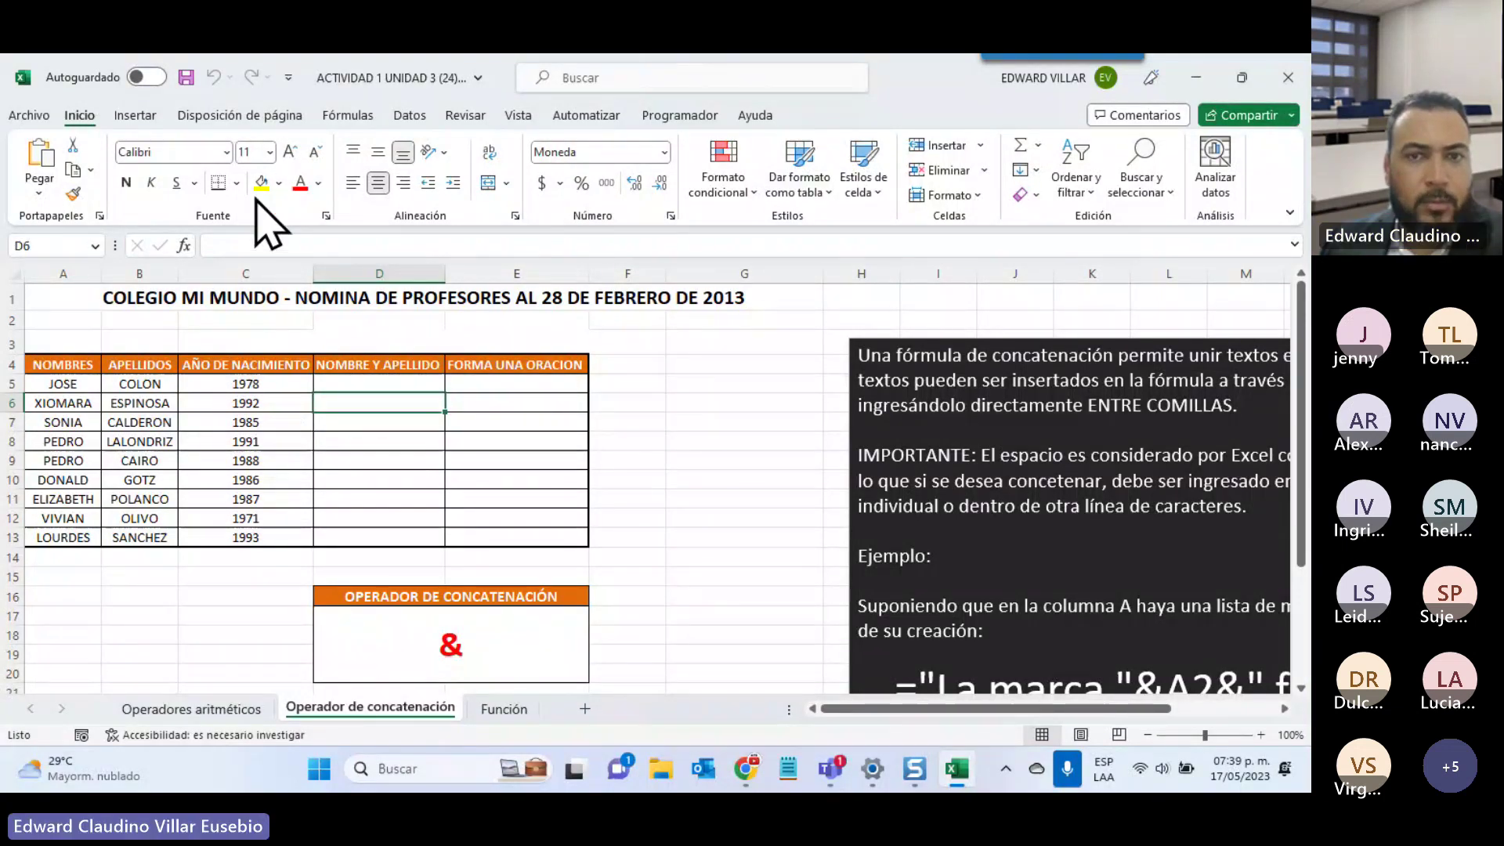
key("shift+F3")
left_click(703, 385)
double_click(703, 385)
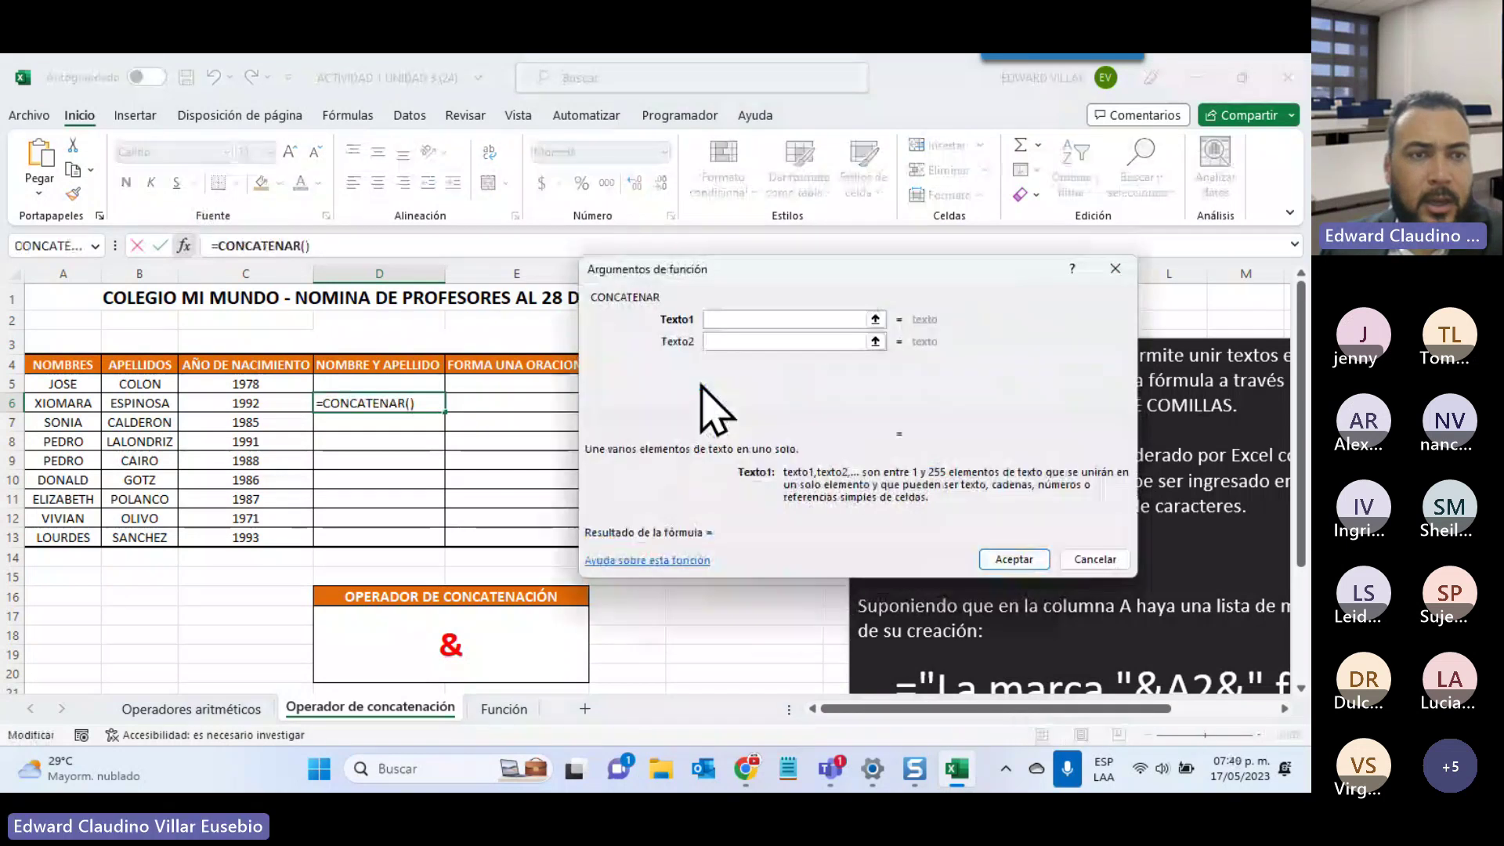
left_click(67, 383)
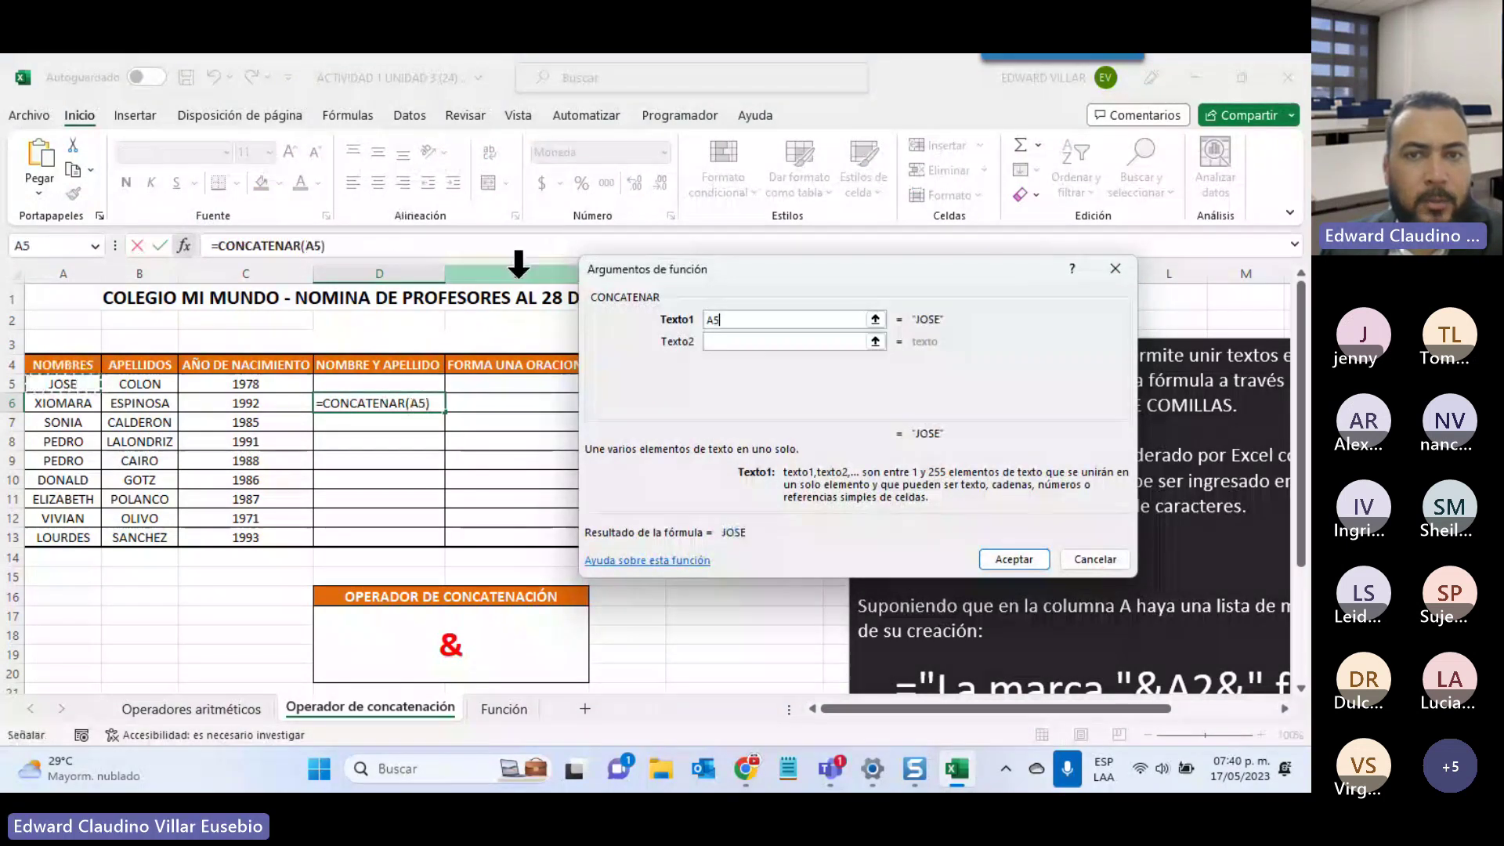
left_click(724, 341)
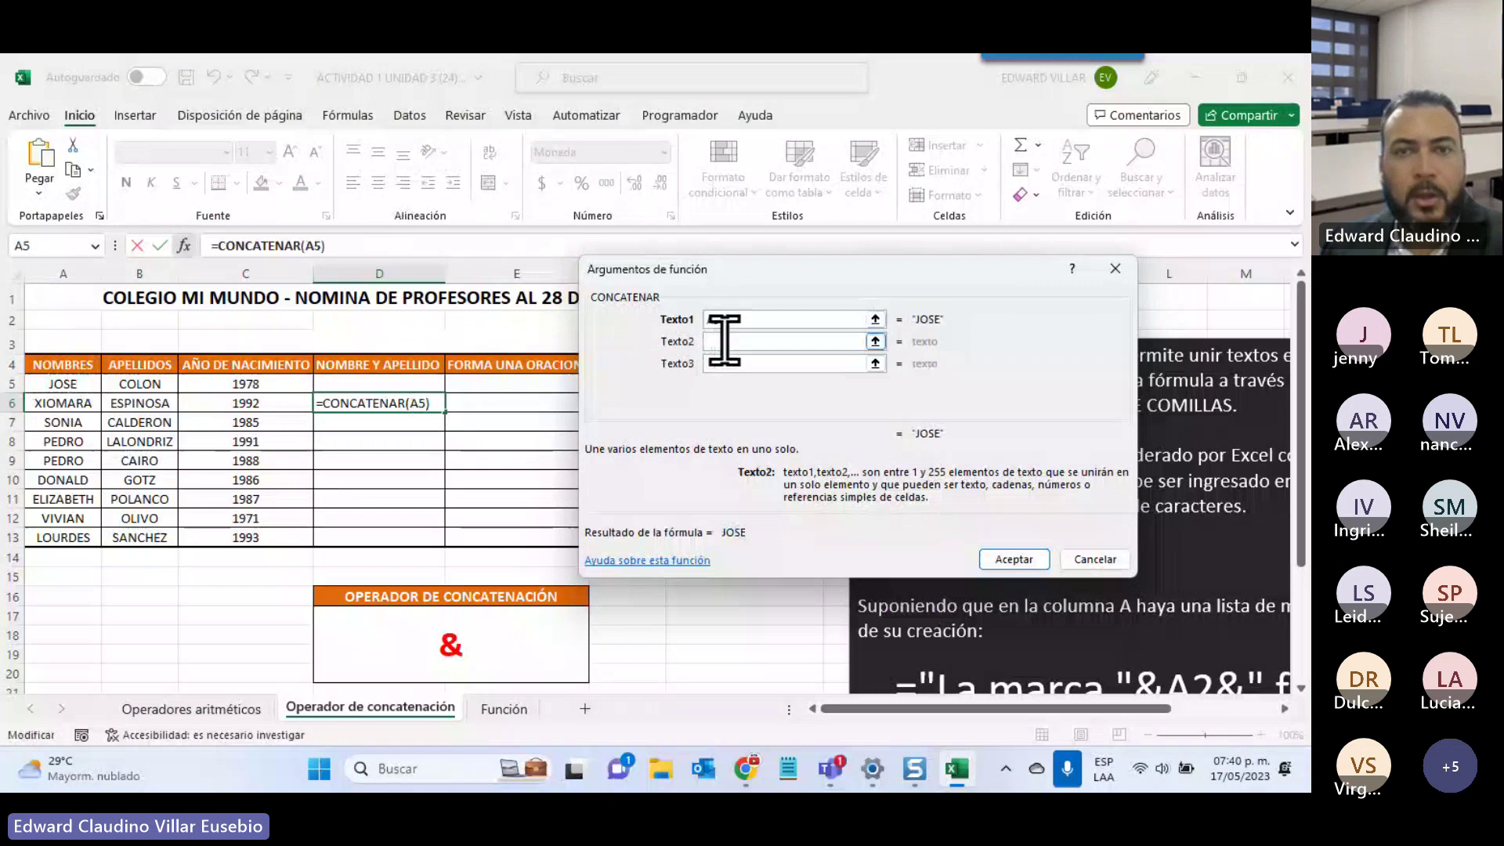
type("\" \"")
left_click(746, 362)
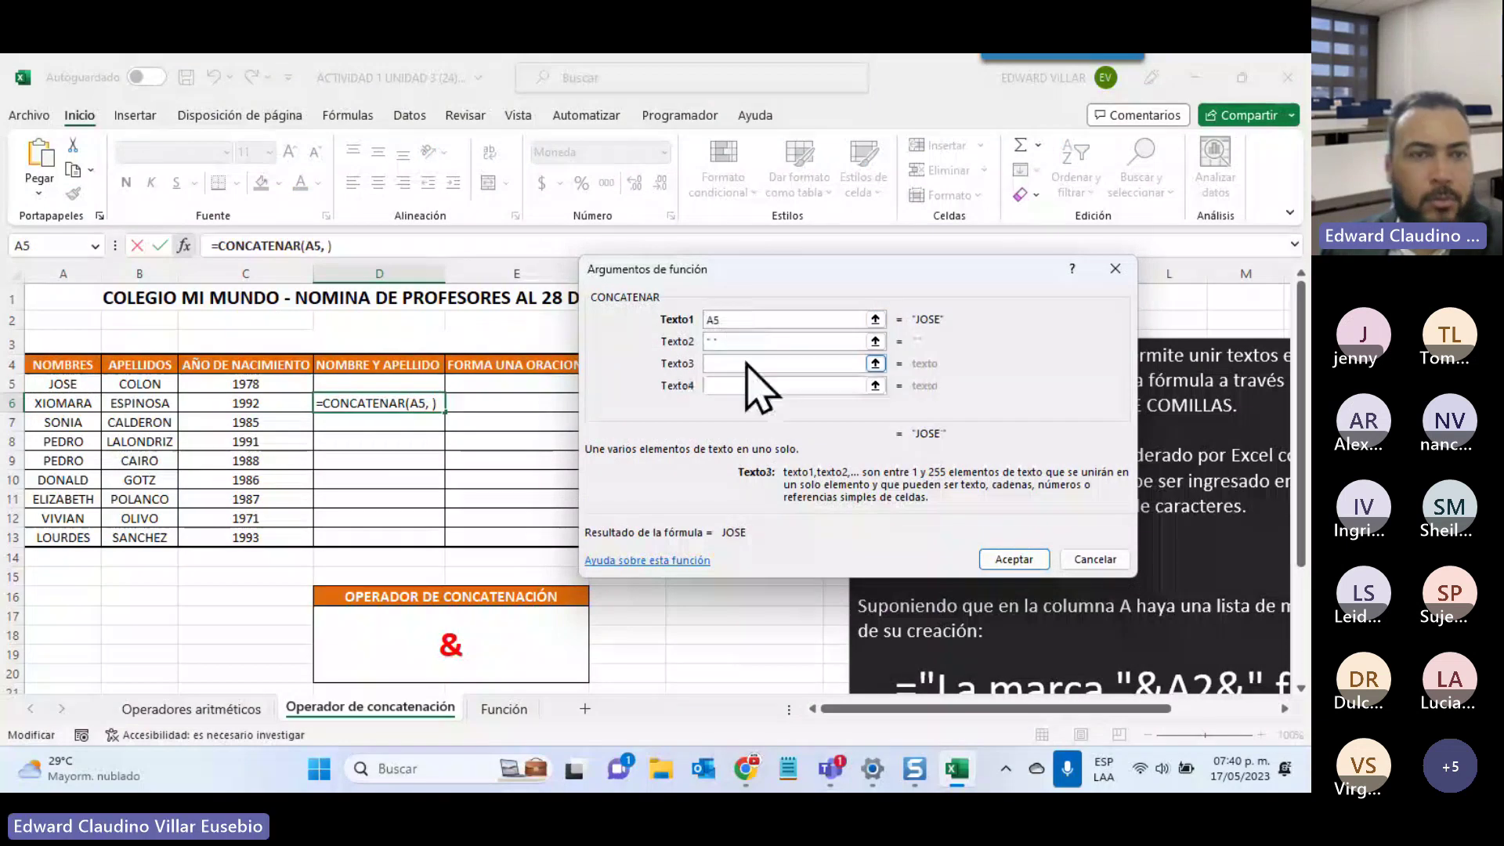
left_click(144, 383)
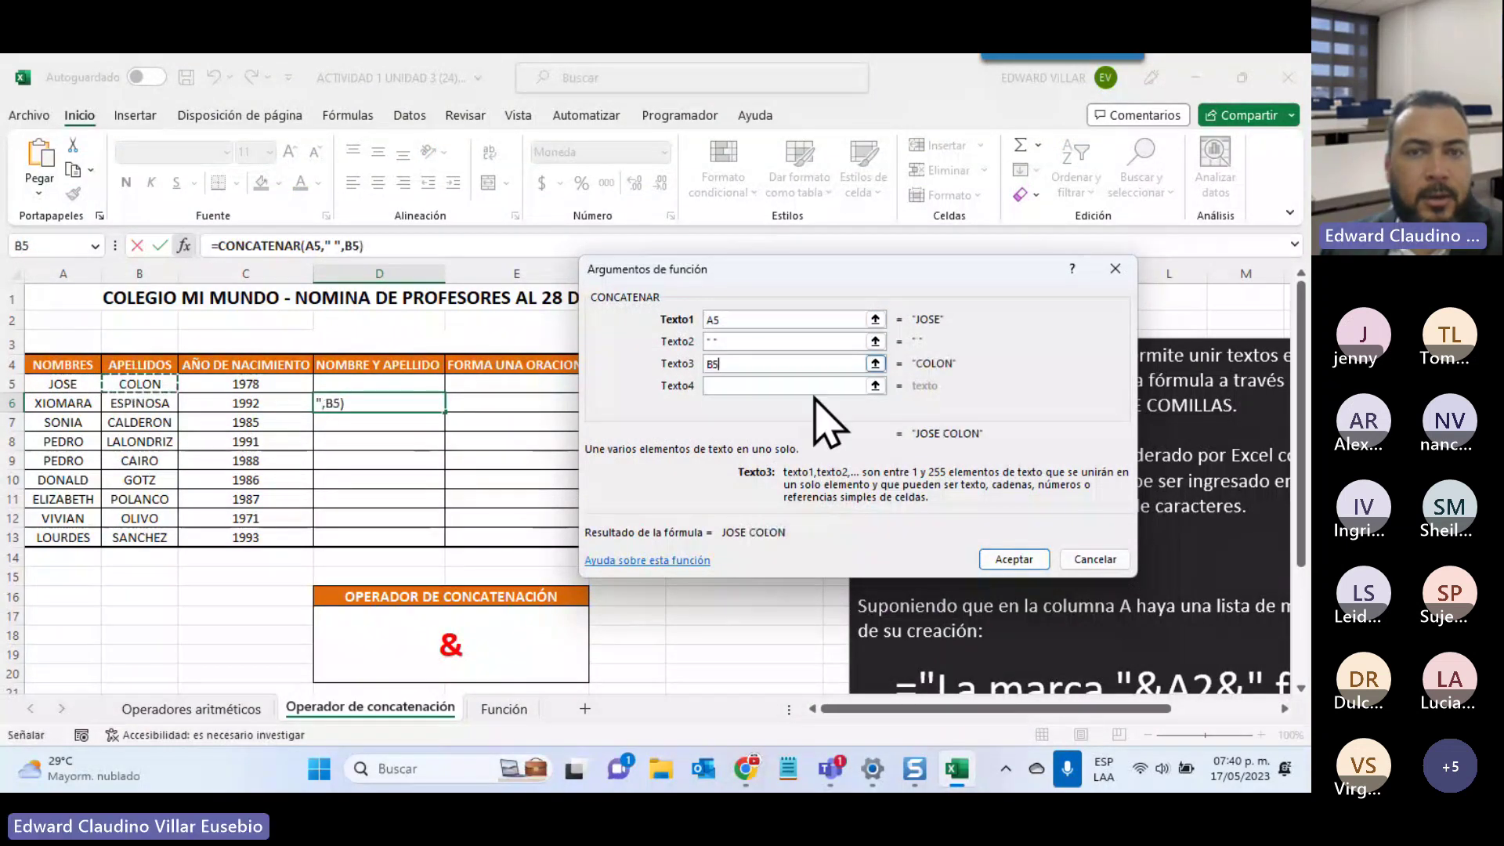
left_click(1013, 559)
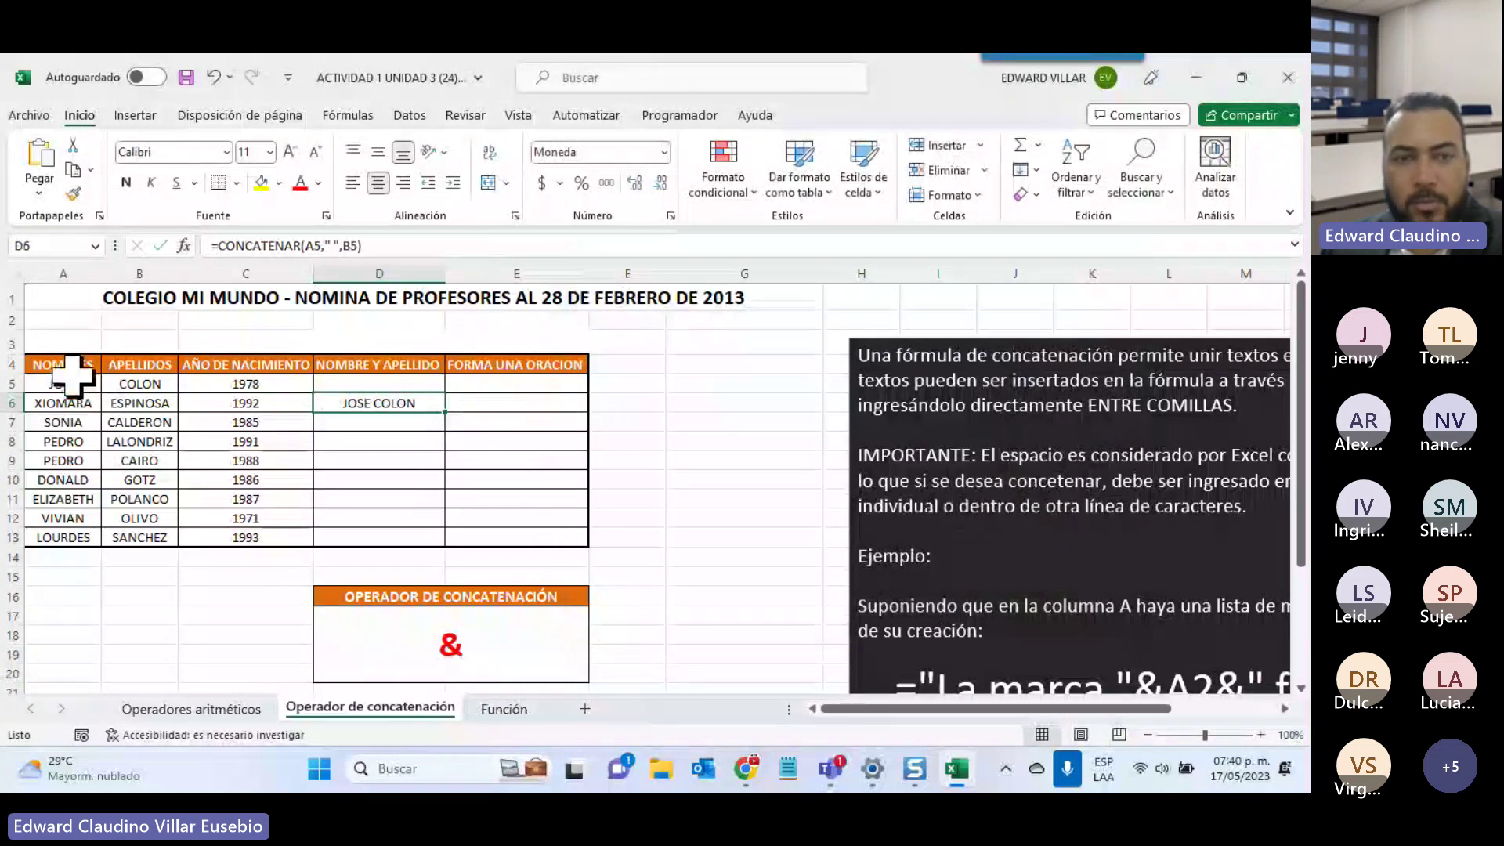
Fill the concatenation formula down to row 13, move the filled range up to start at D5, and extend it to D13
left_click_drag(446, 411, 448, 546)
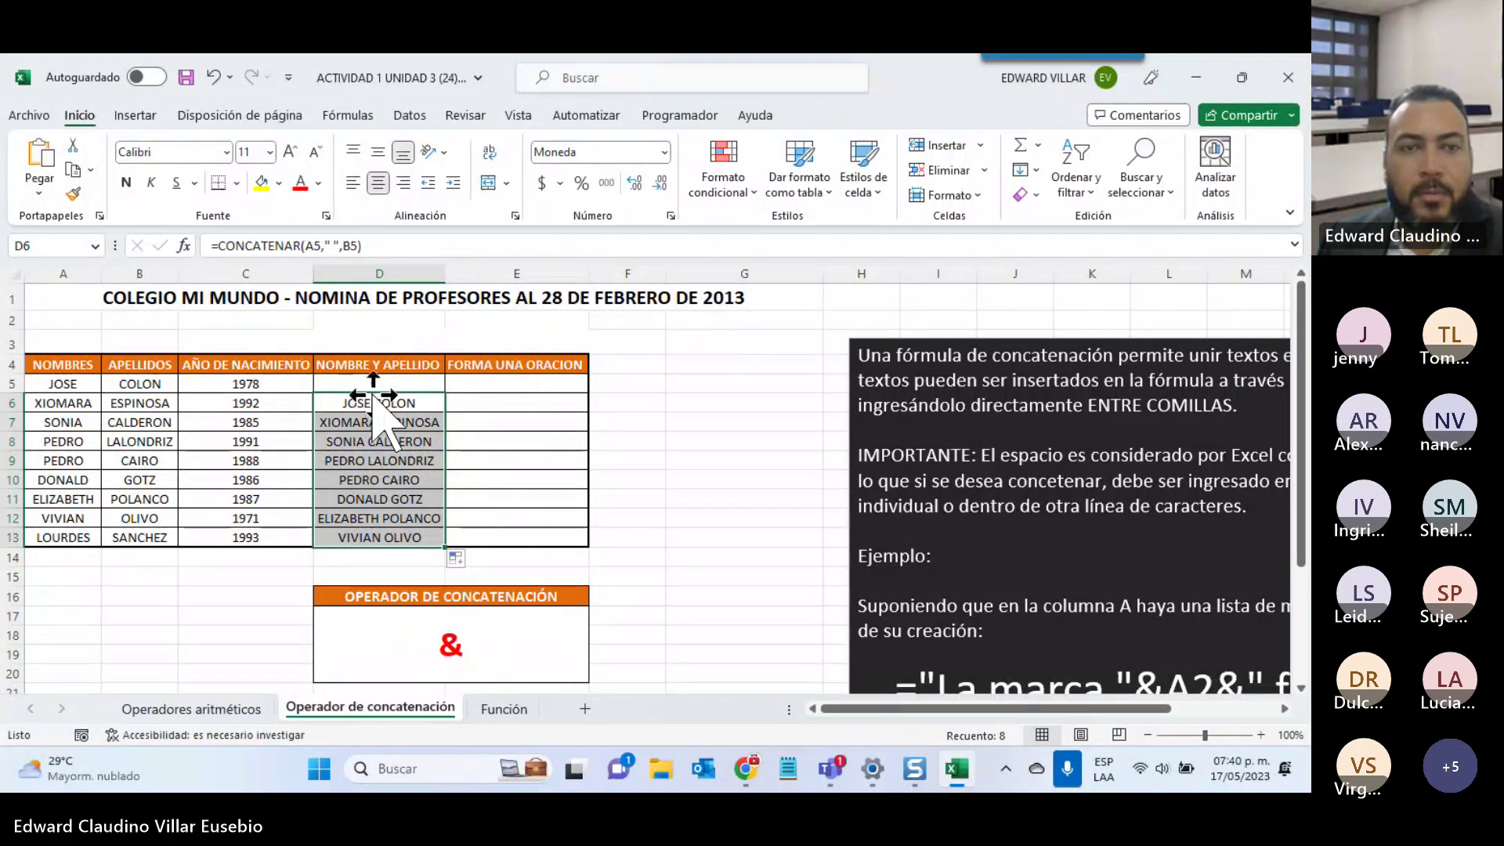
left_click_drag(373, 396, 374, 377)
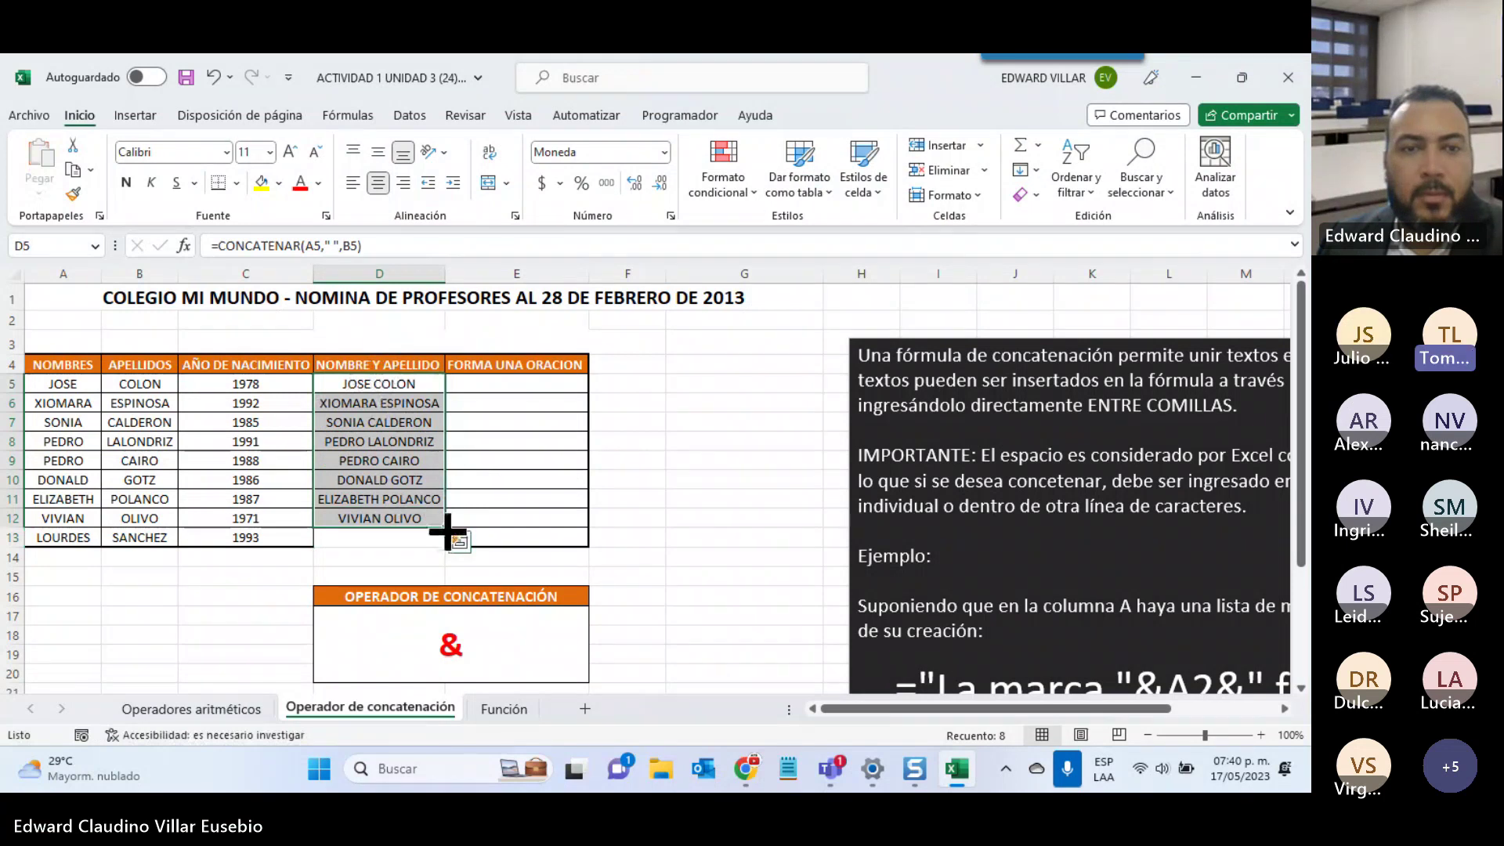
left_click_drag(449, 533, 449, 543)
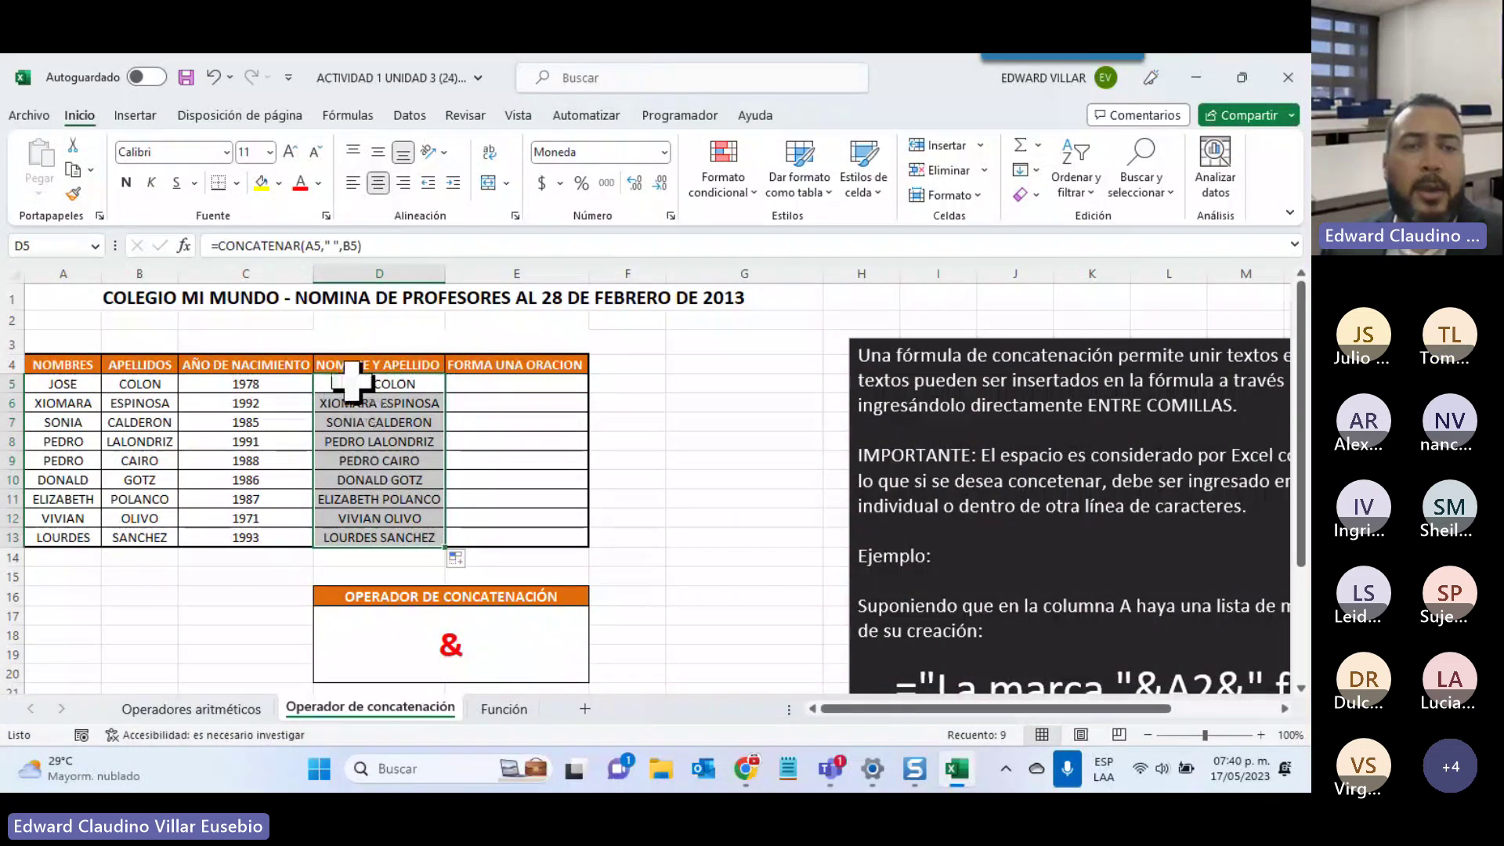
Clear the concatenated names from D5:D13 and select cell D5
left_click_drag(352, 382, 349, 535)
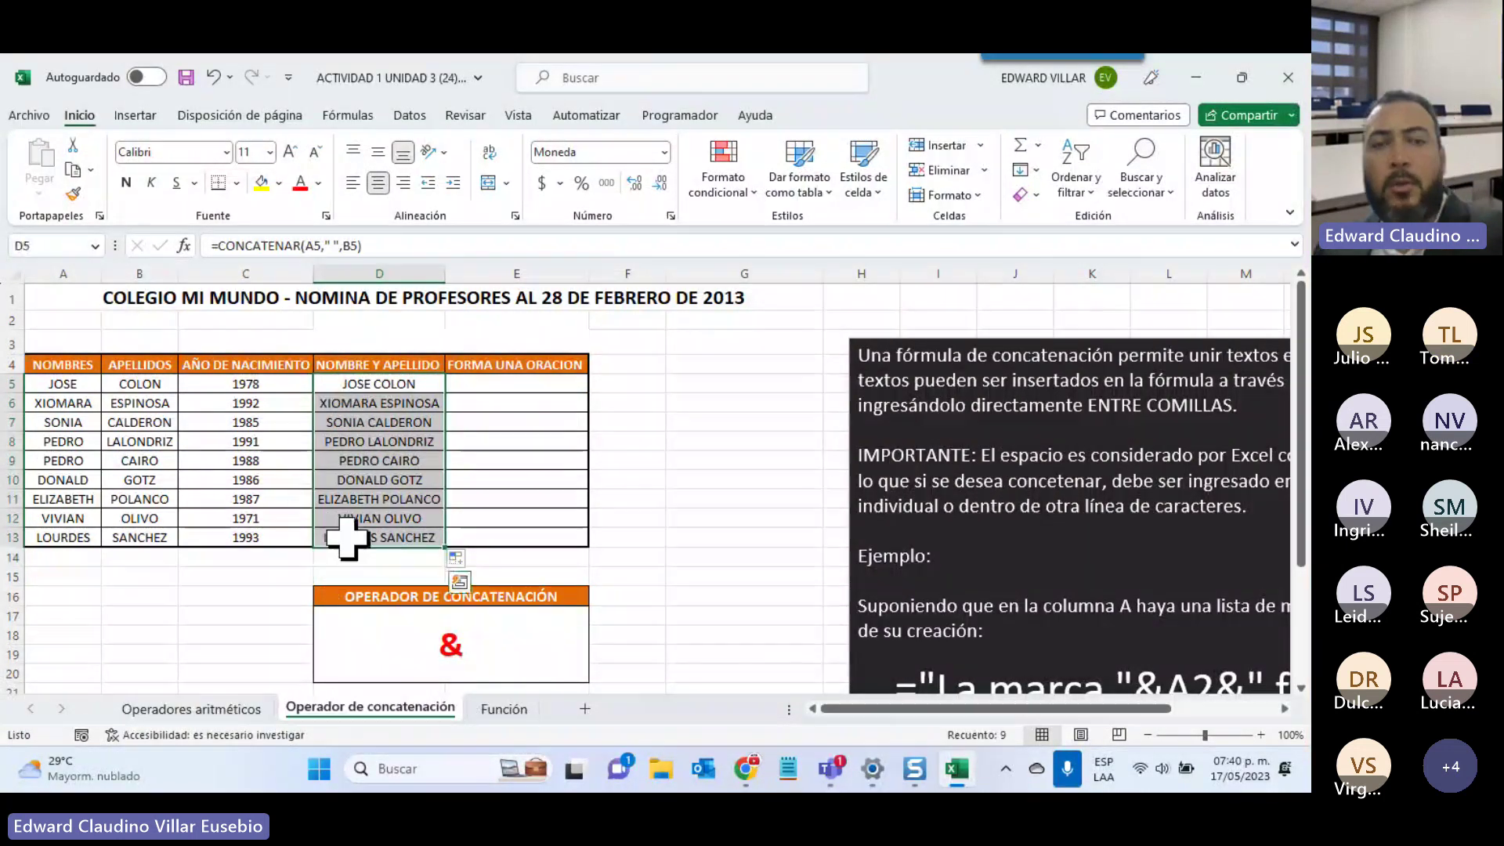
key("Delete")
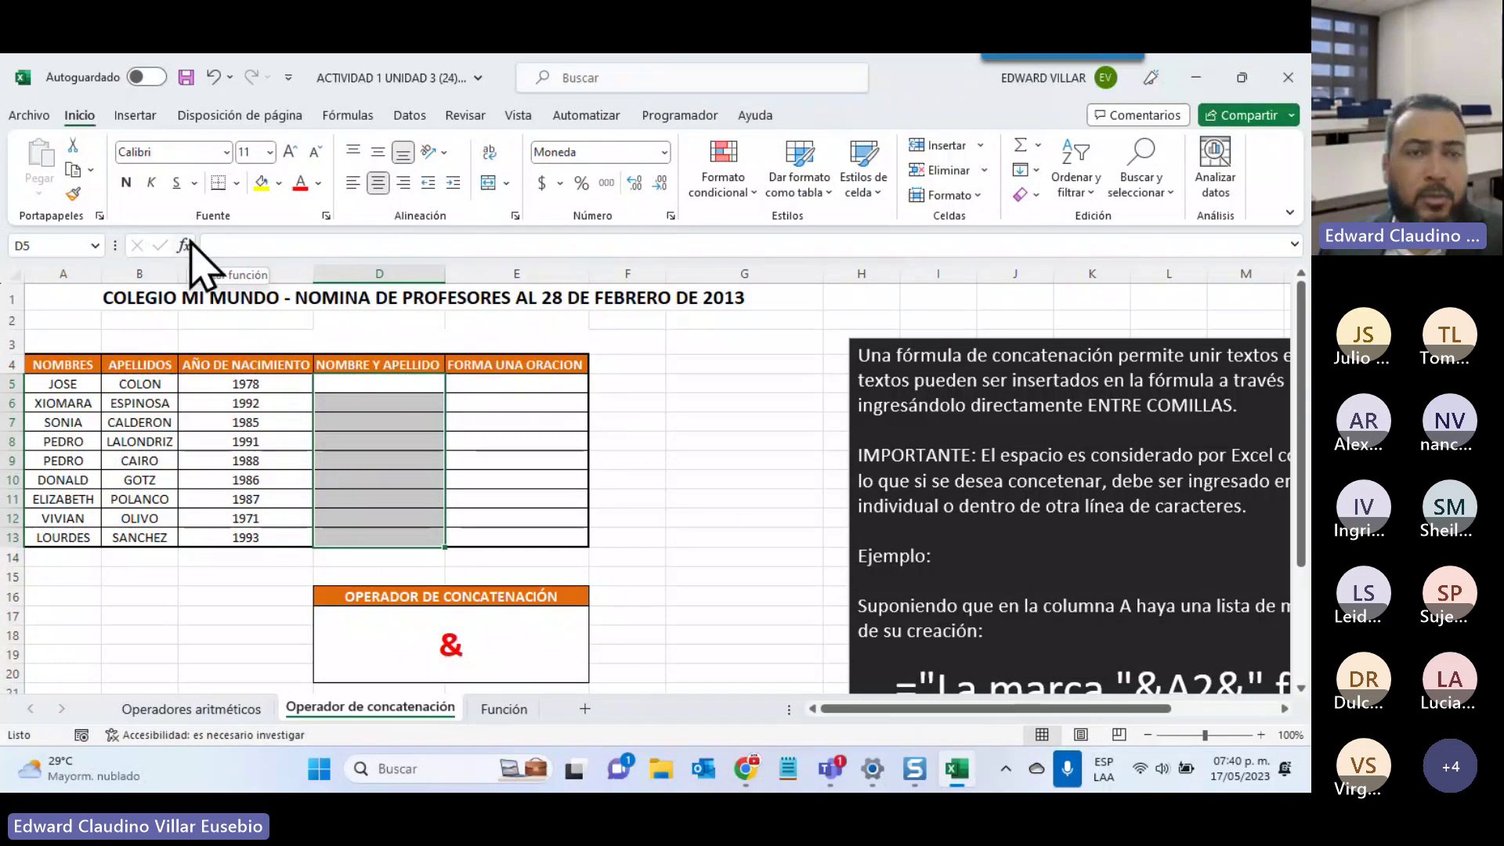
left_click_drag(353, 381, 355, 401)
left_click(354, 384)
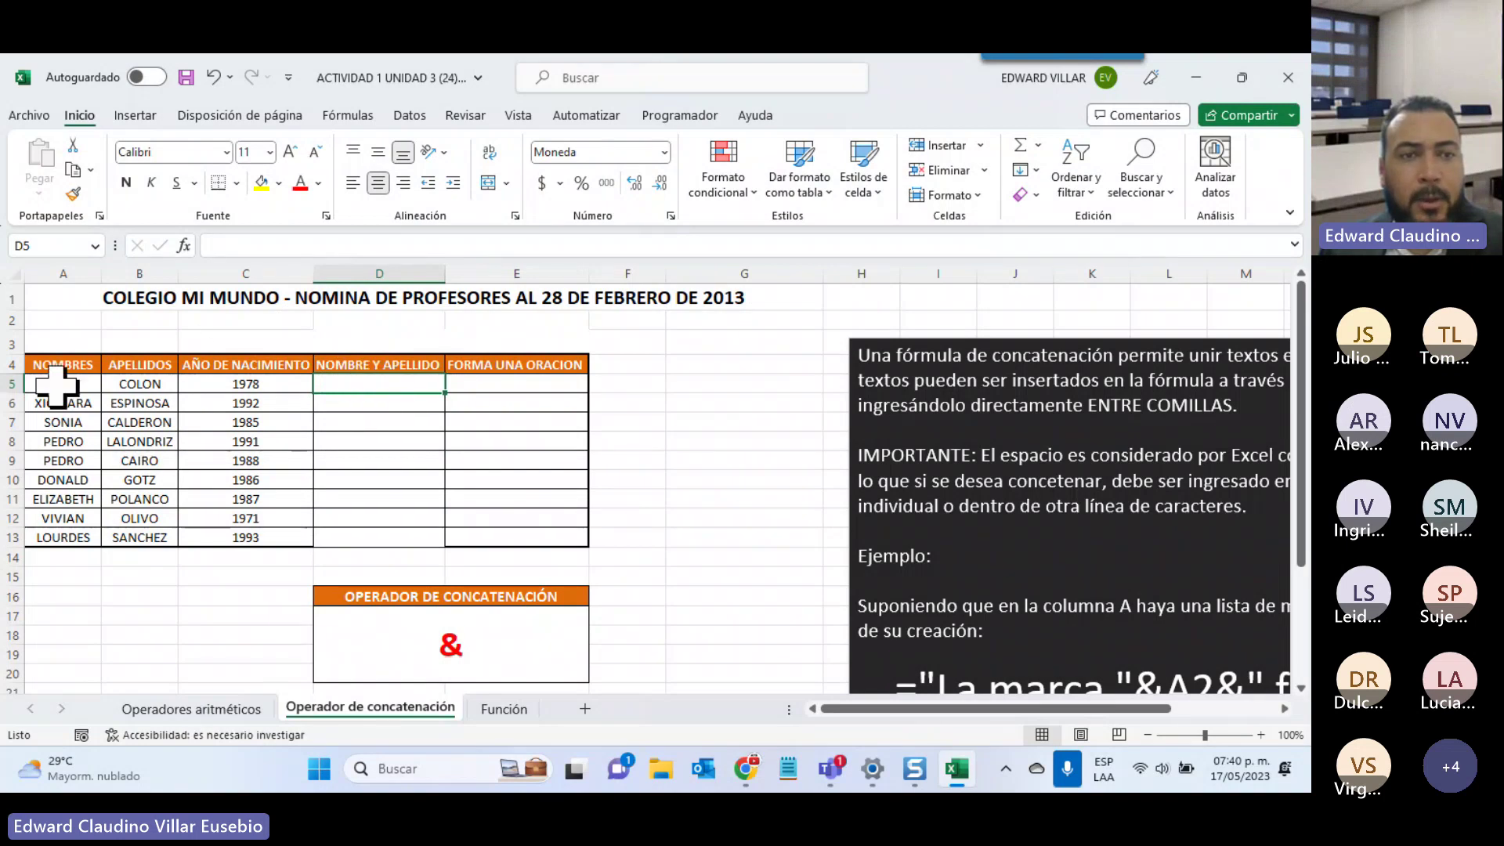
Highlight A5:D5 in the teachers' table and close the activity workbook without saving
left_click_drag(59, 384, 389, 385)
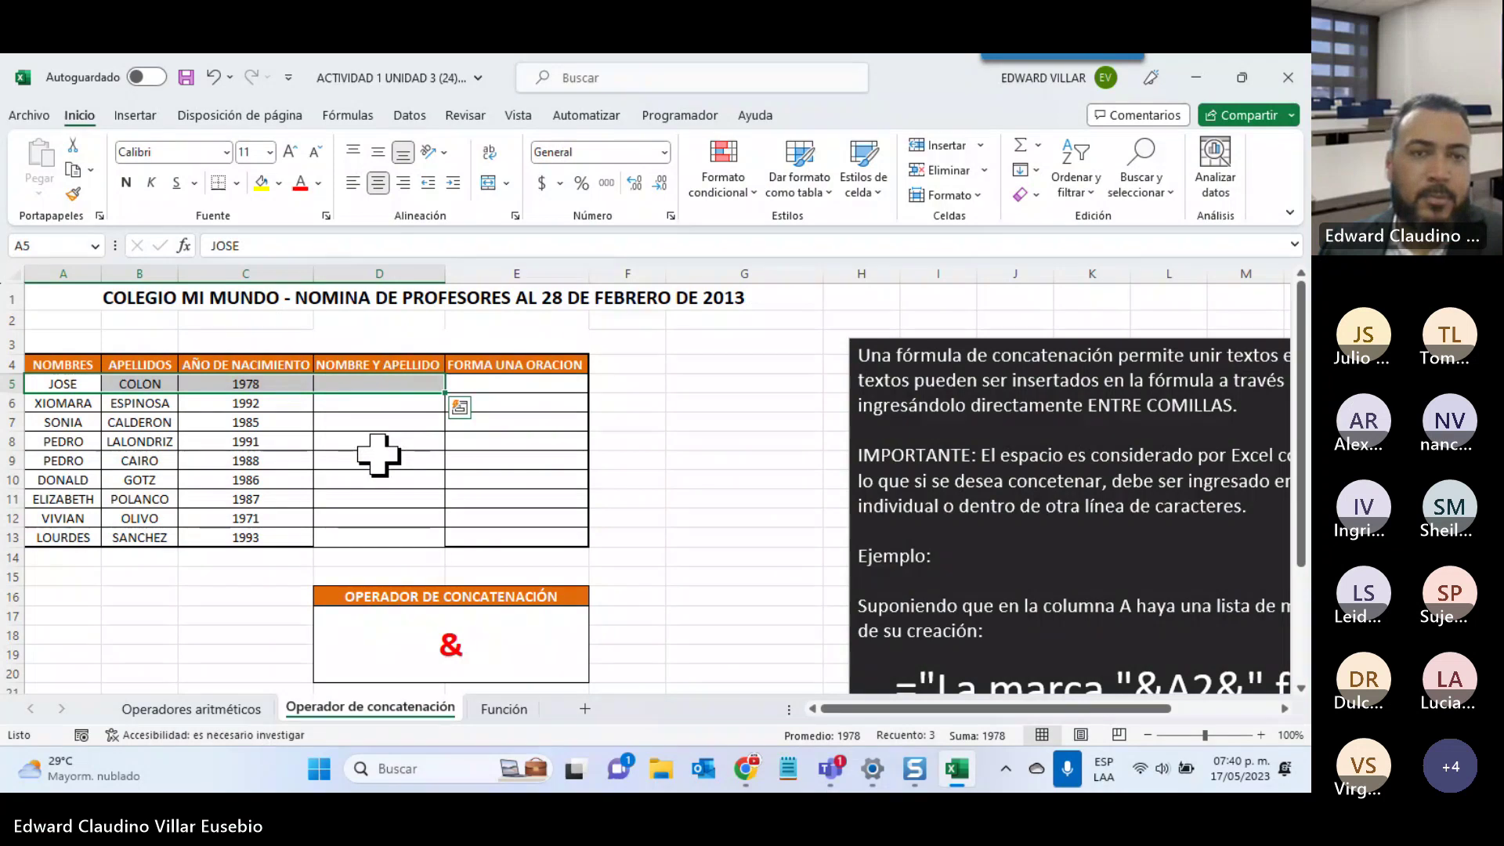
left_click(534, 444)
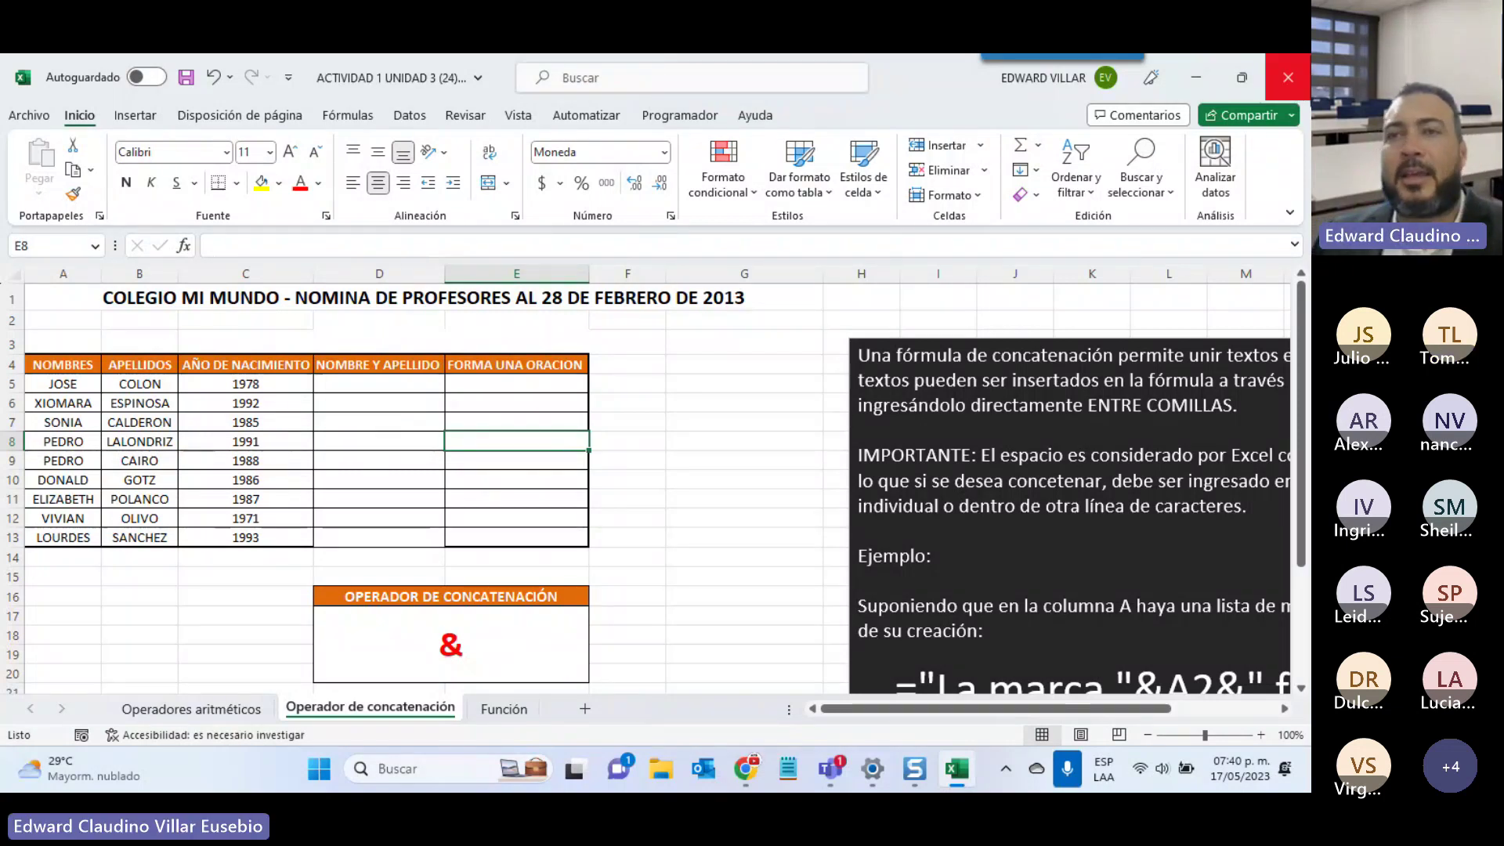
left_click(1290, 87)
left_click(679, 437)
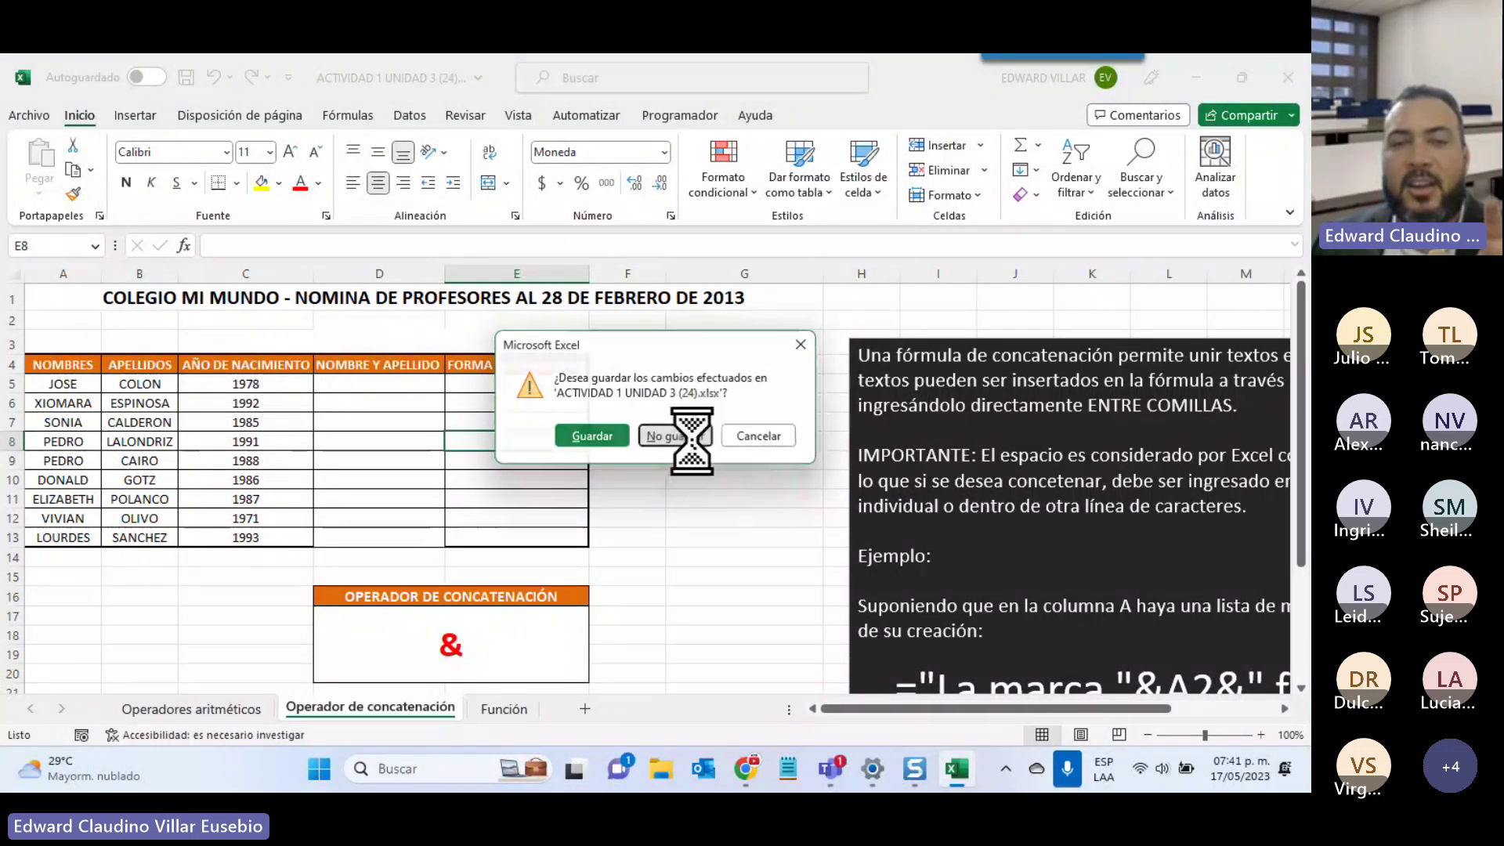
Open section 4 (16 de mayo - 22 de mayo) on the course page and show its Bases de Datos resources
scroll(572, 615, "down", 5)
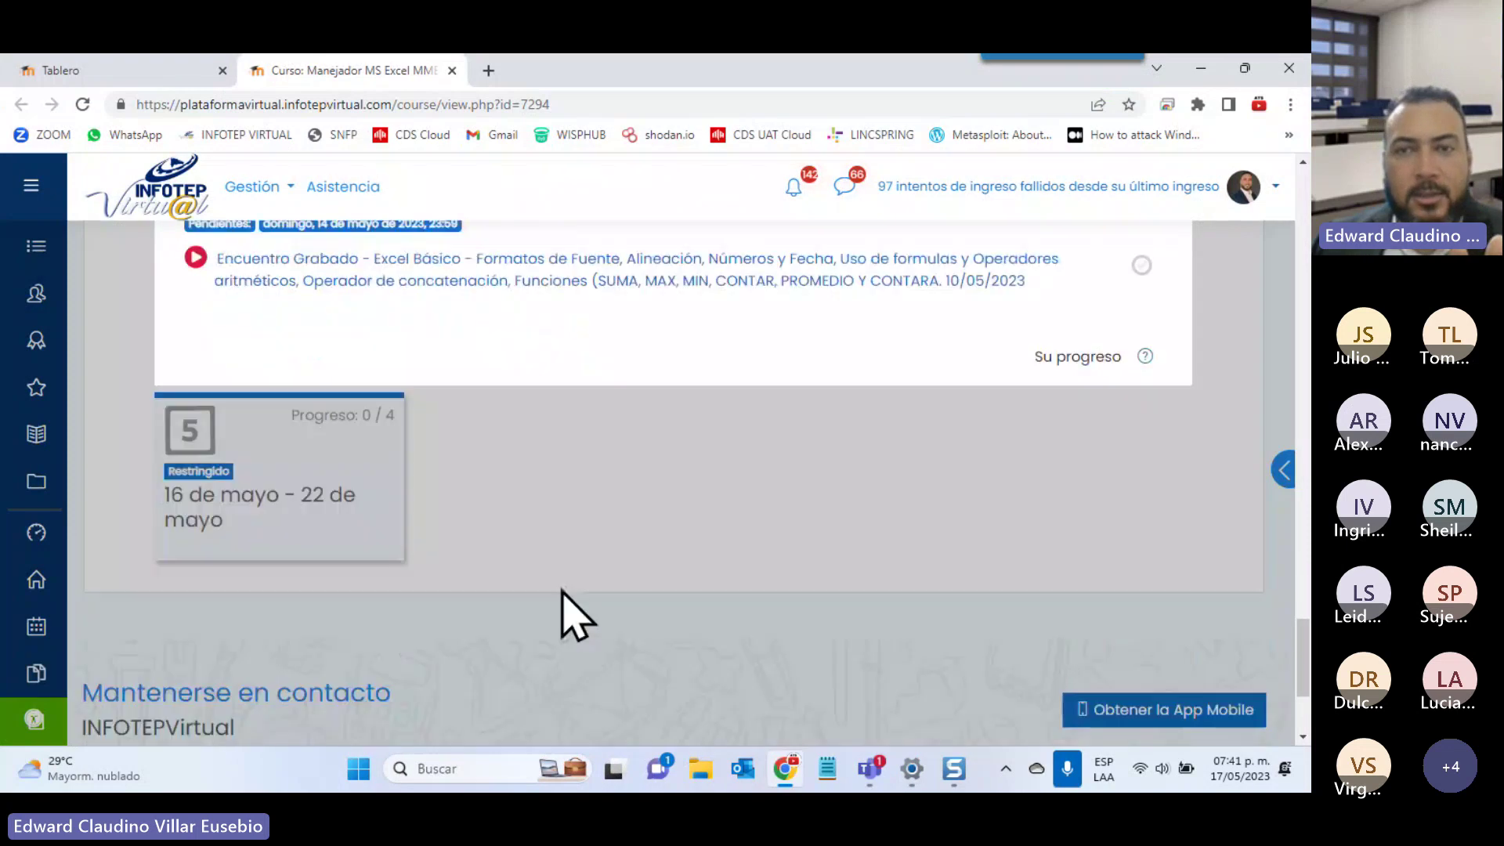
scroll(575, 616, "up", 10)
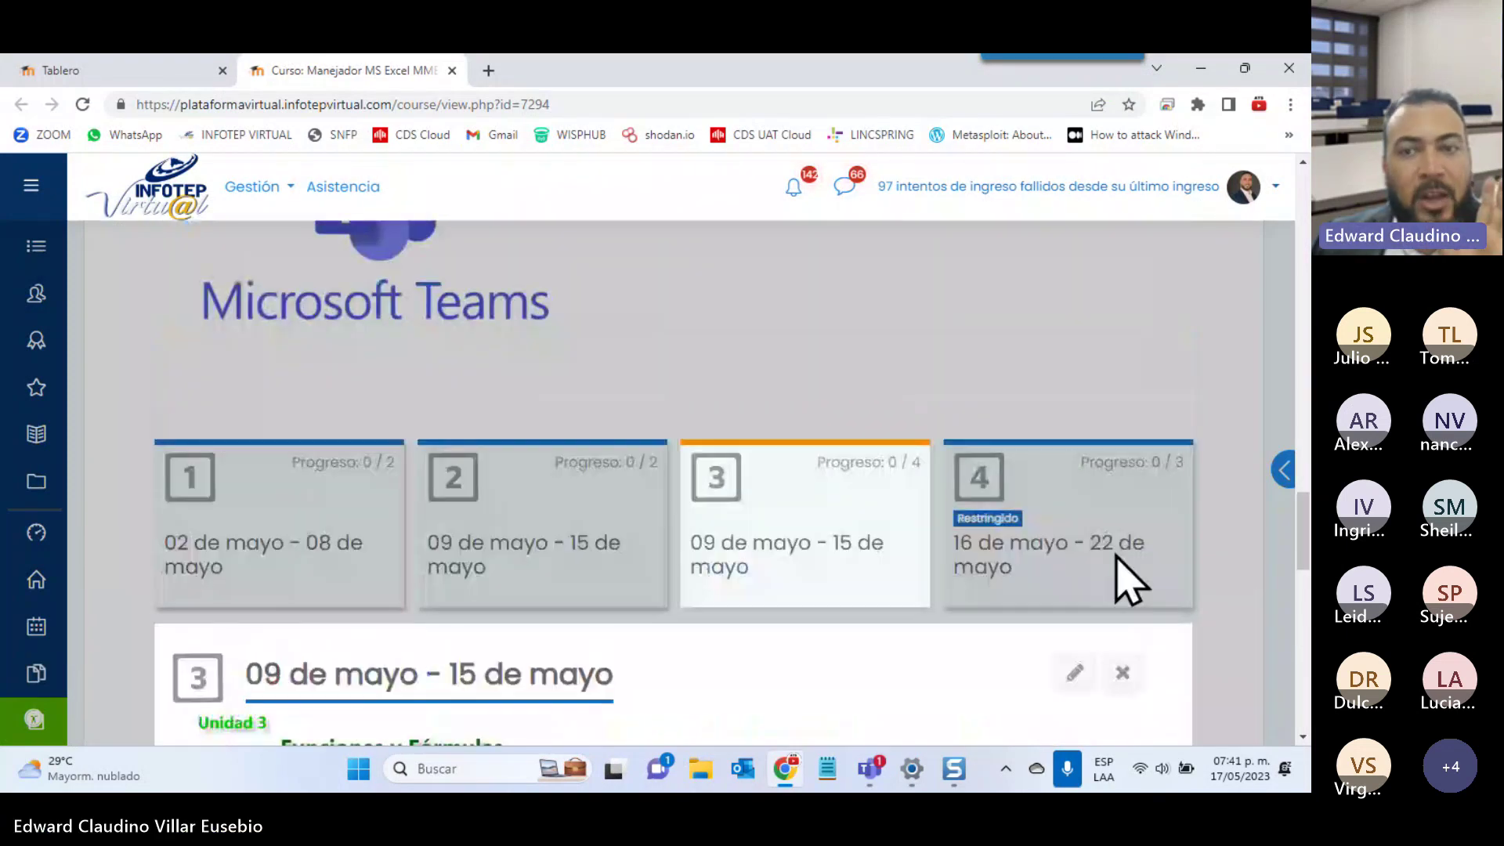
left_click(1116, 579)
scroll(1121, 578, "down", 3)
scroll(1121, 577, "down", 3)
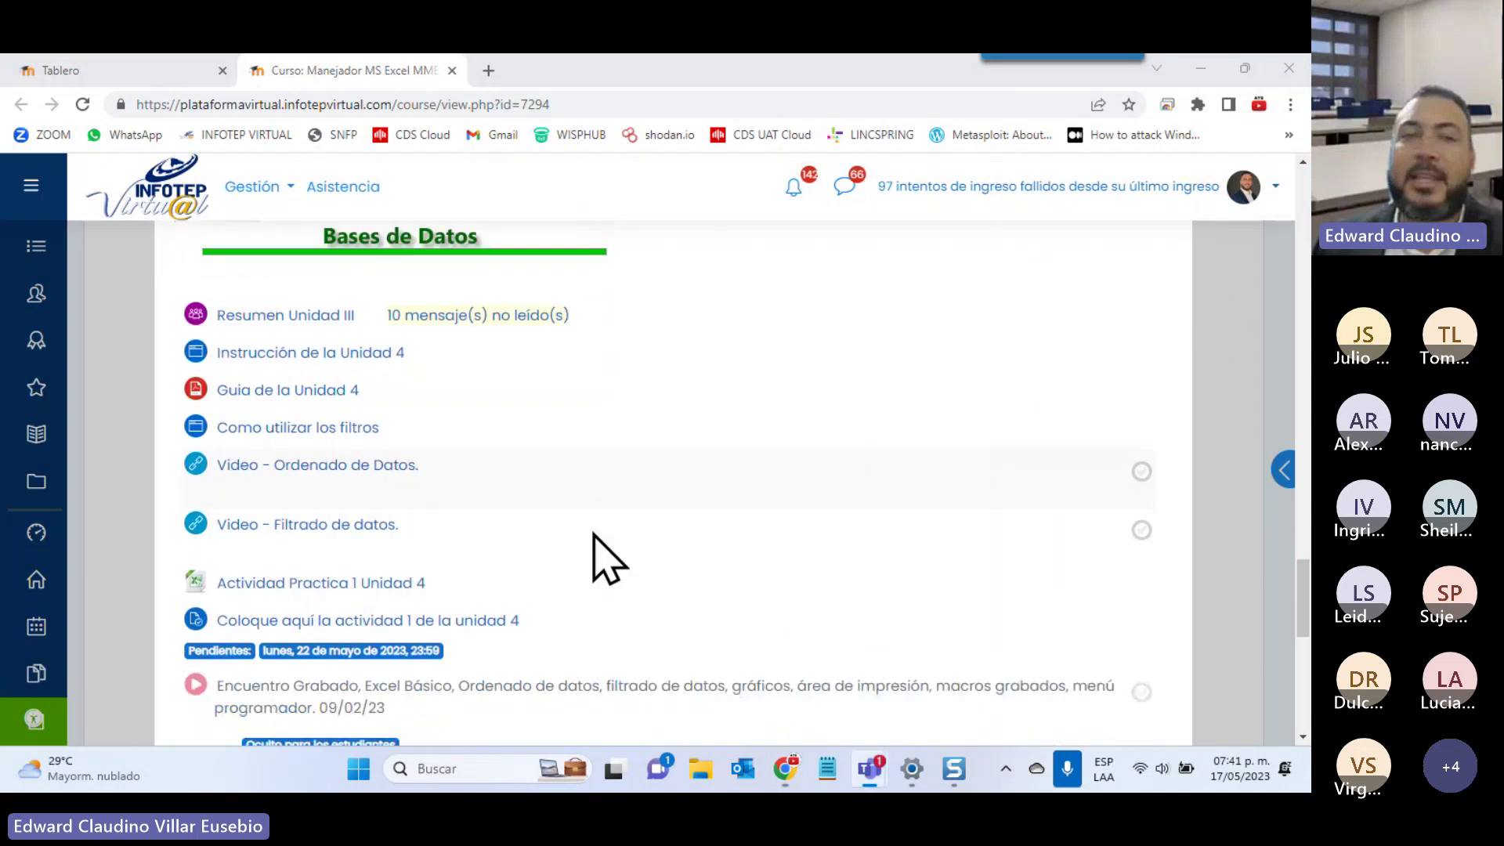
Open section 5 (16 de mayo - 22 de mayo) on the course page and show its Gráficos, Impresión y Macros resources
scroll(604, 554, "down", 5)
mouse_move(253, 600)
scroll(261, 619, "down", 4)
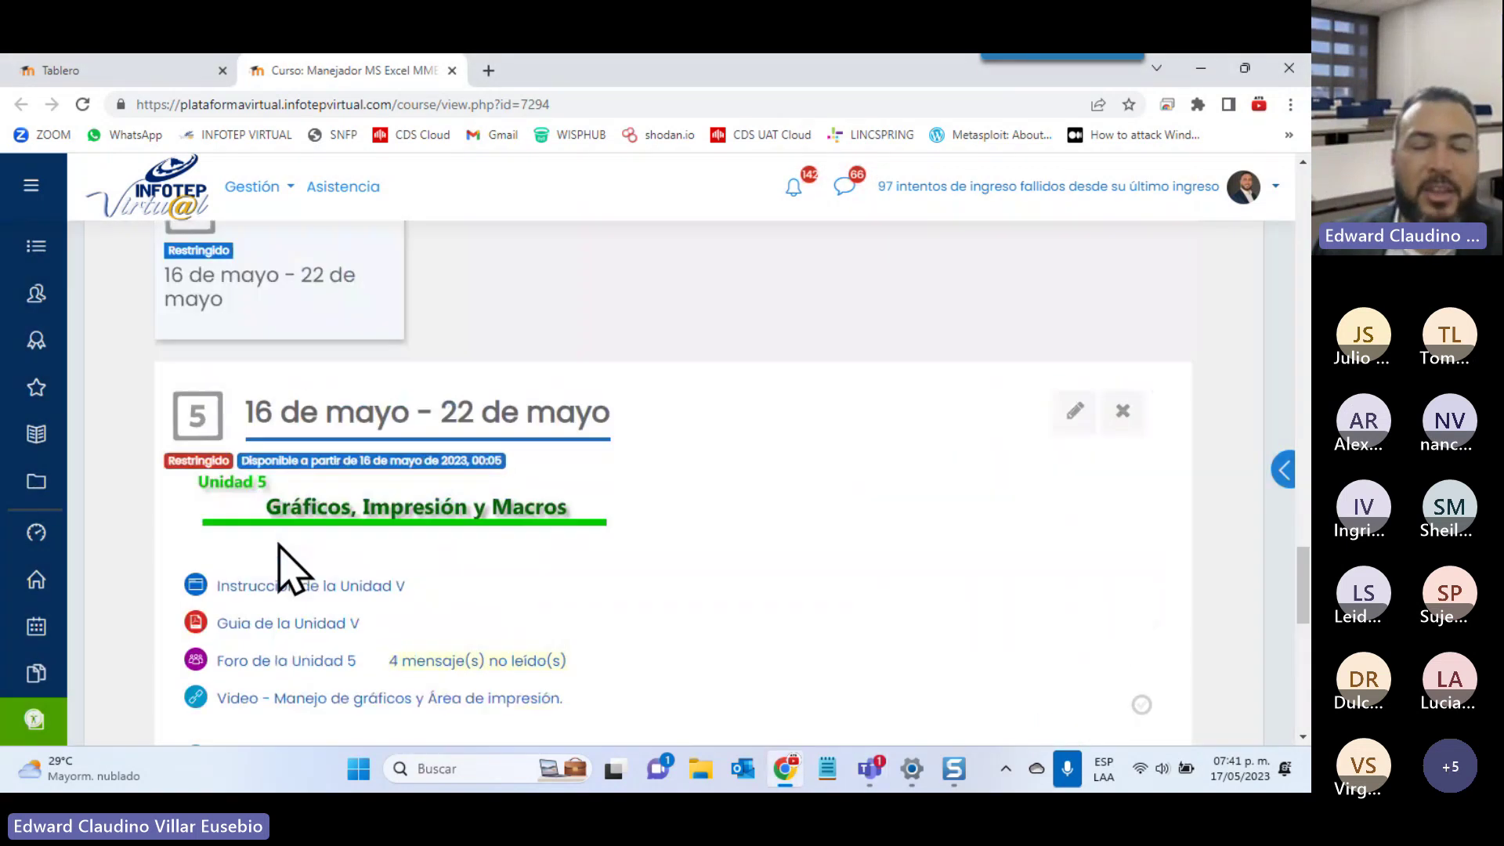
scroll(289, 569, "down", 1)
scroll(287, 535, "down", 1)
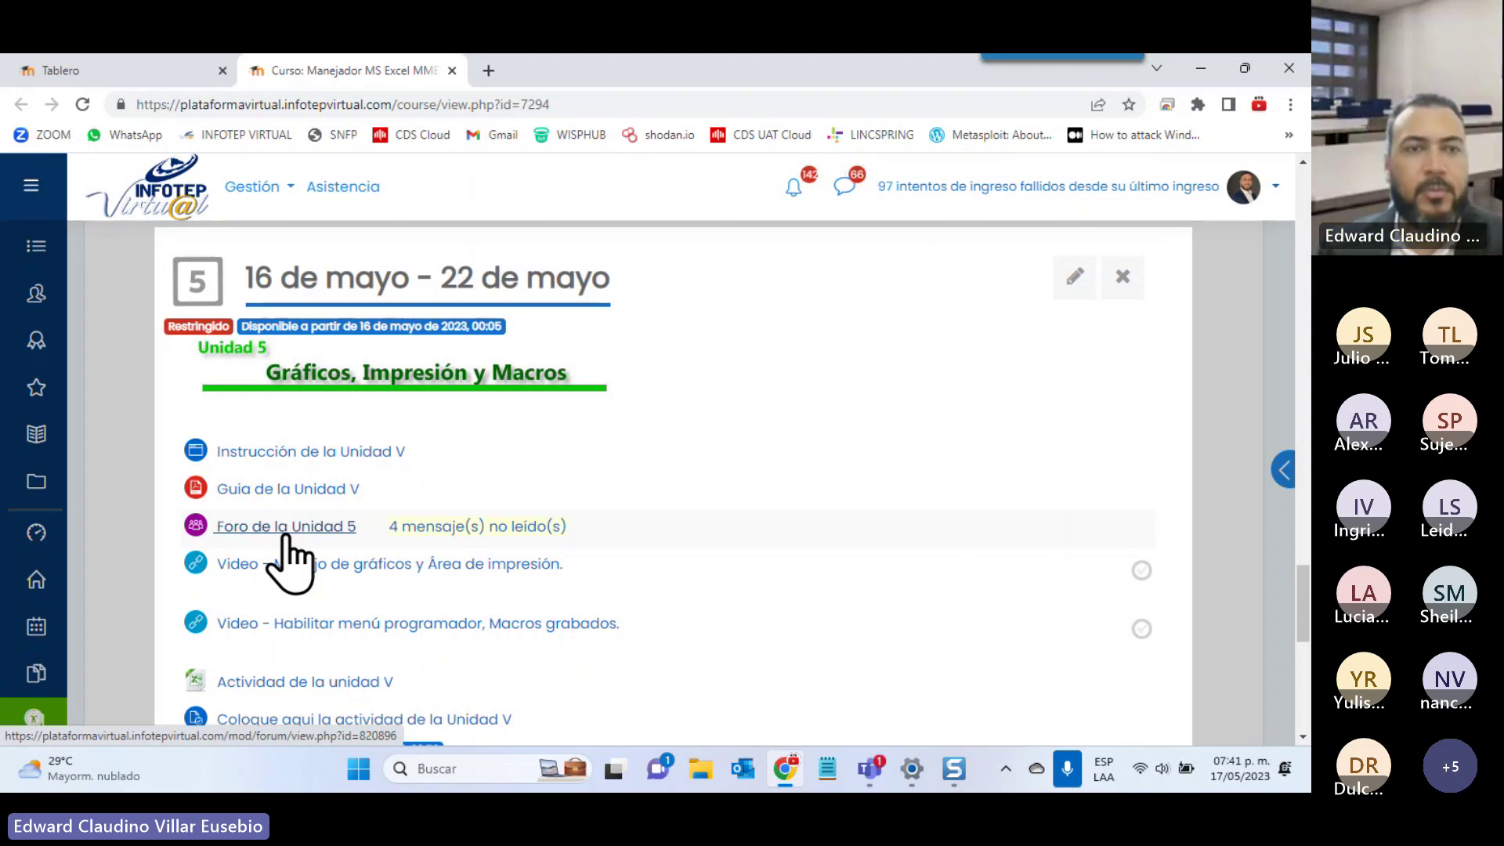
Open section 3 (09 de mayo - 15 de mayo), and return to the Bases de Datos resources in section 4
scroll(914, 397, "up", 5)
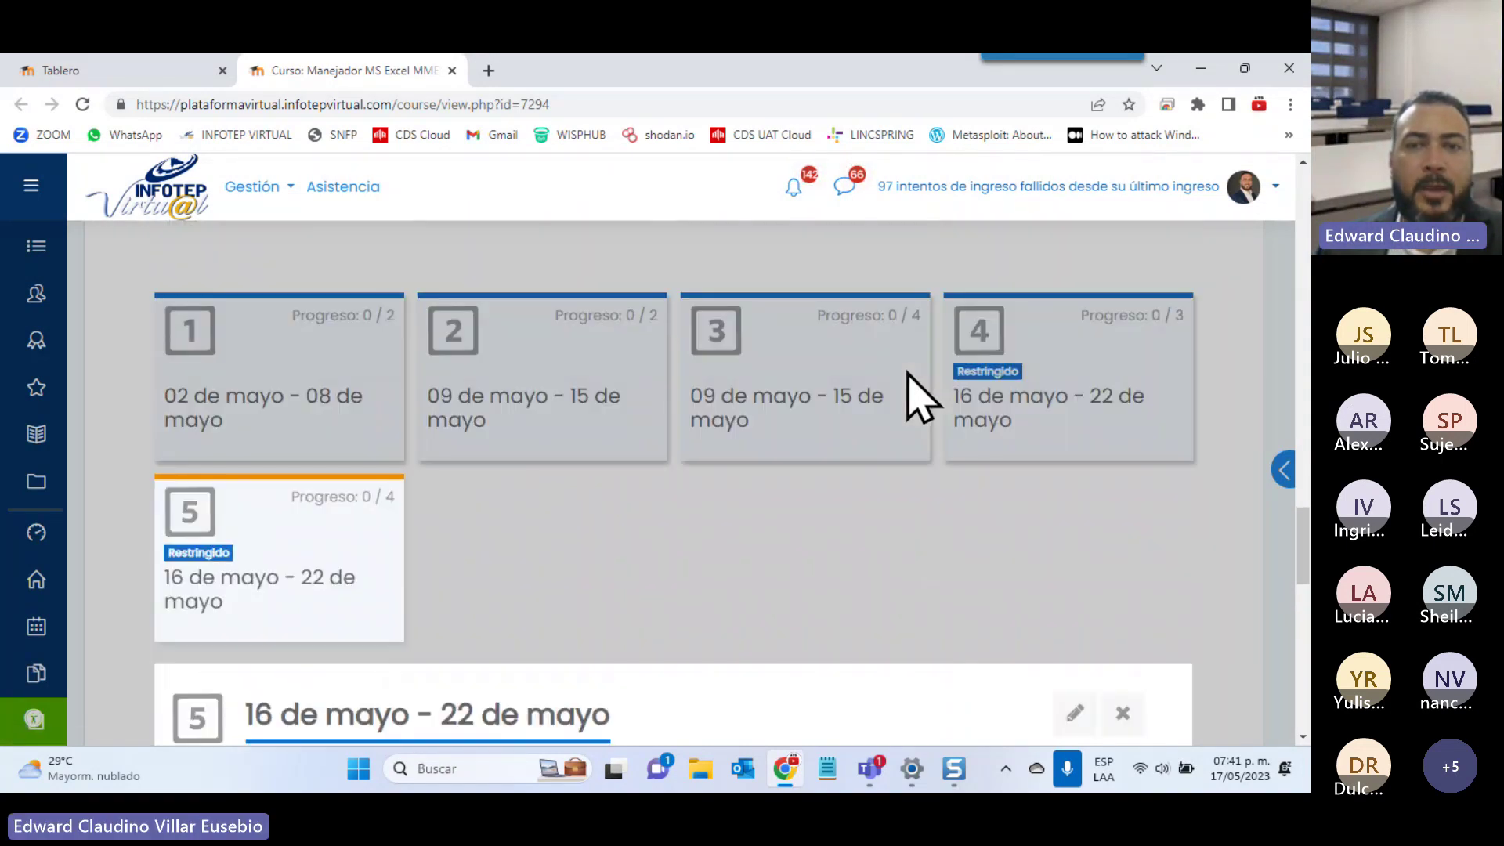
left_click(784, 421)
scroll(1095, 408, "down", 1)
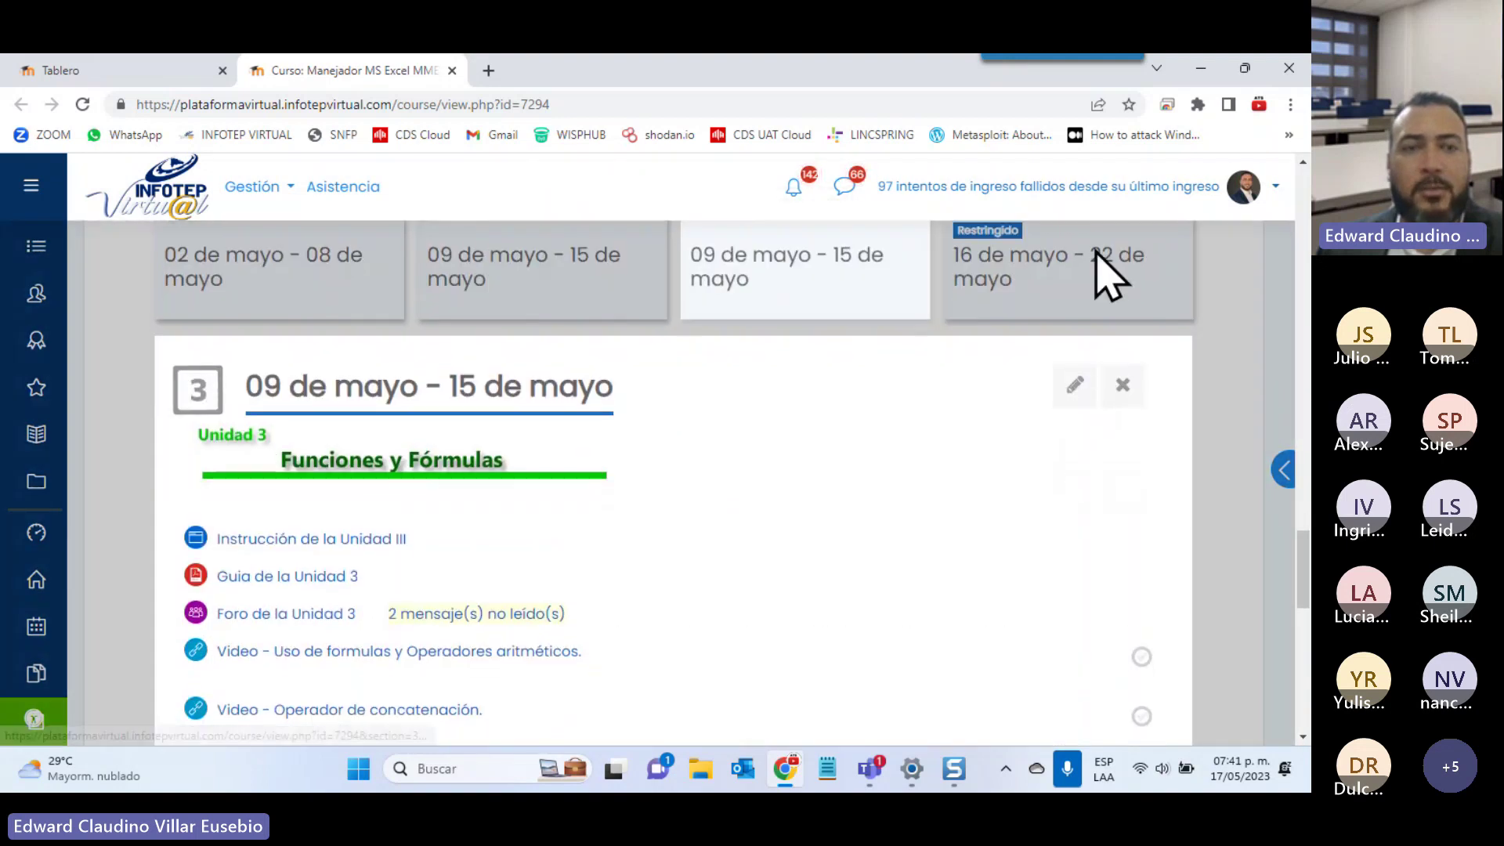
left_click(1102, 269)
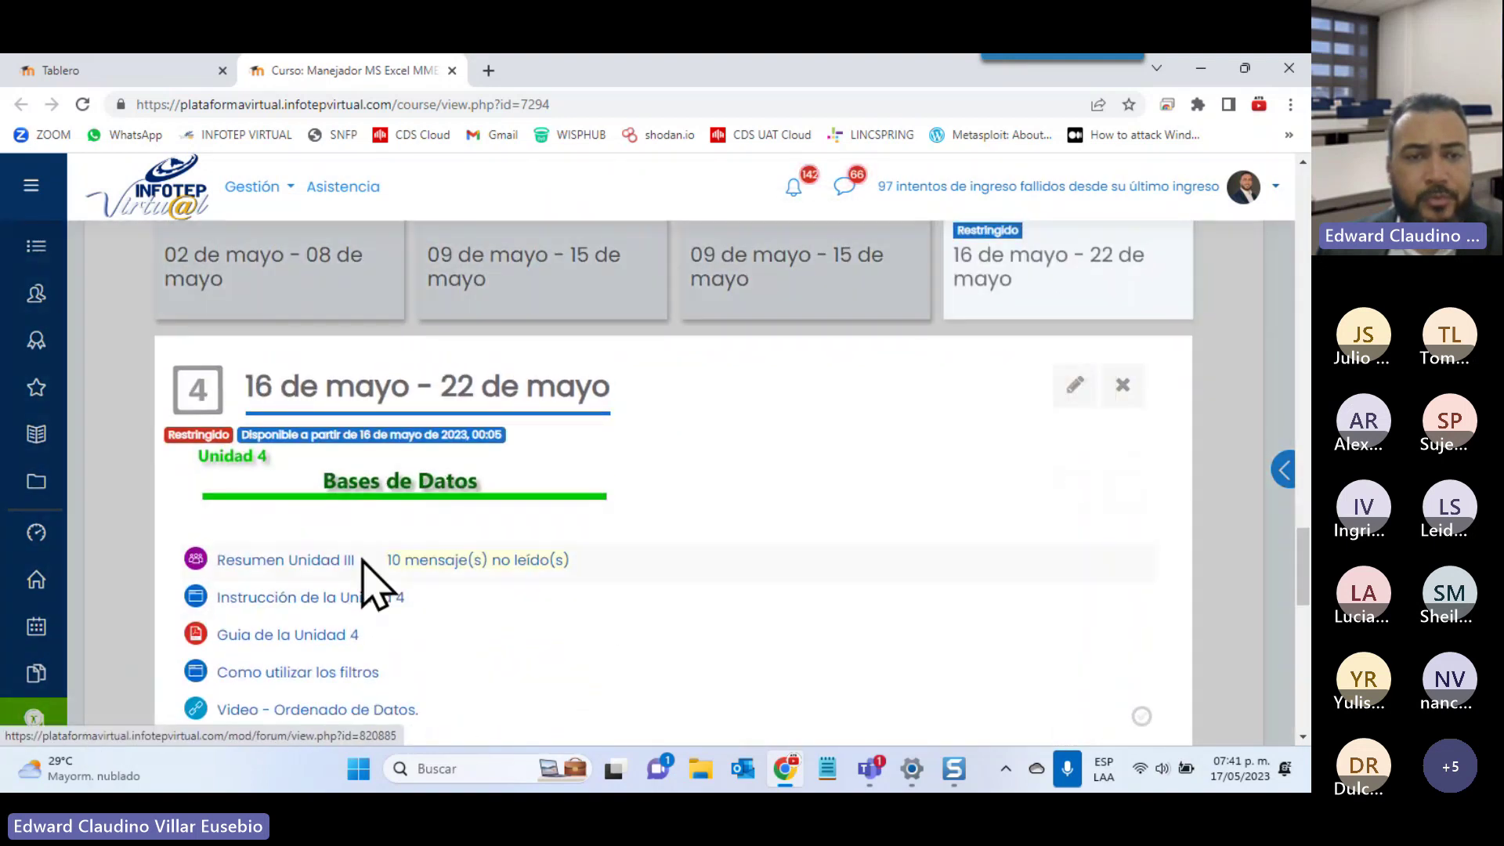
scroll(362, 560, "down", 1)
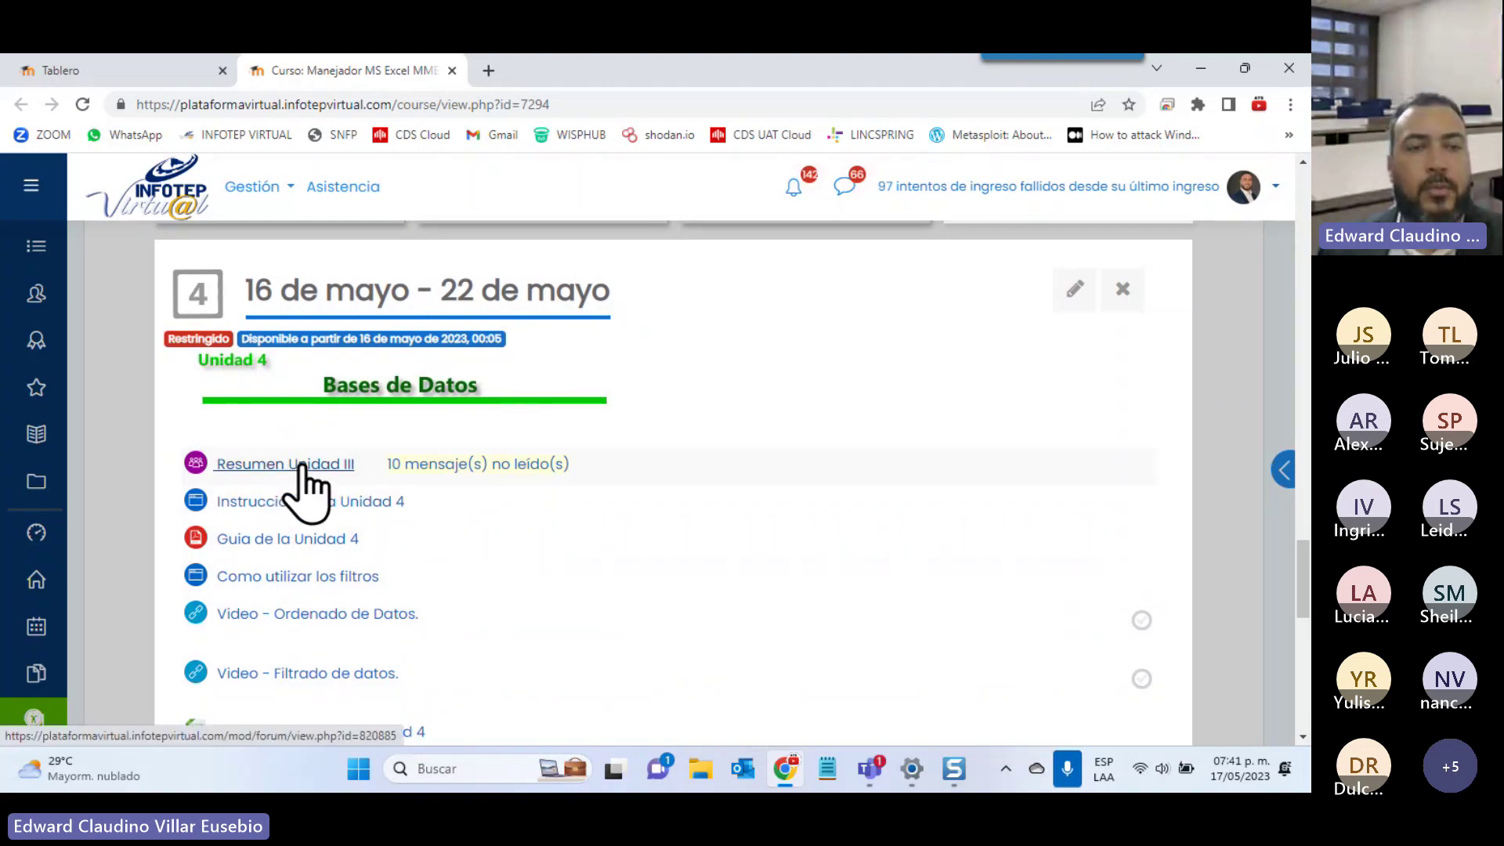
Open the Resumen Unidad III forum in a new tab and bring its discussion list into view
right_click(303, 467)
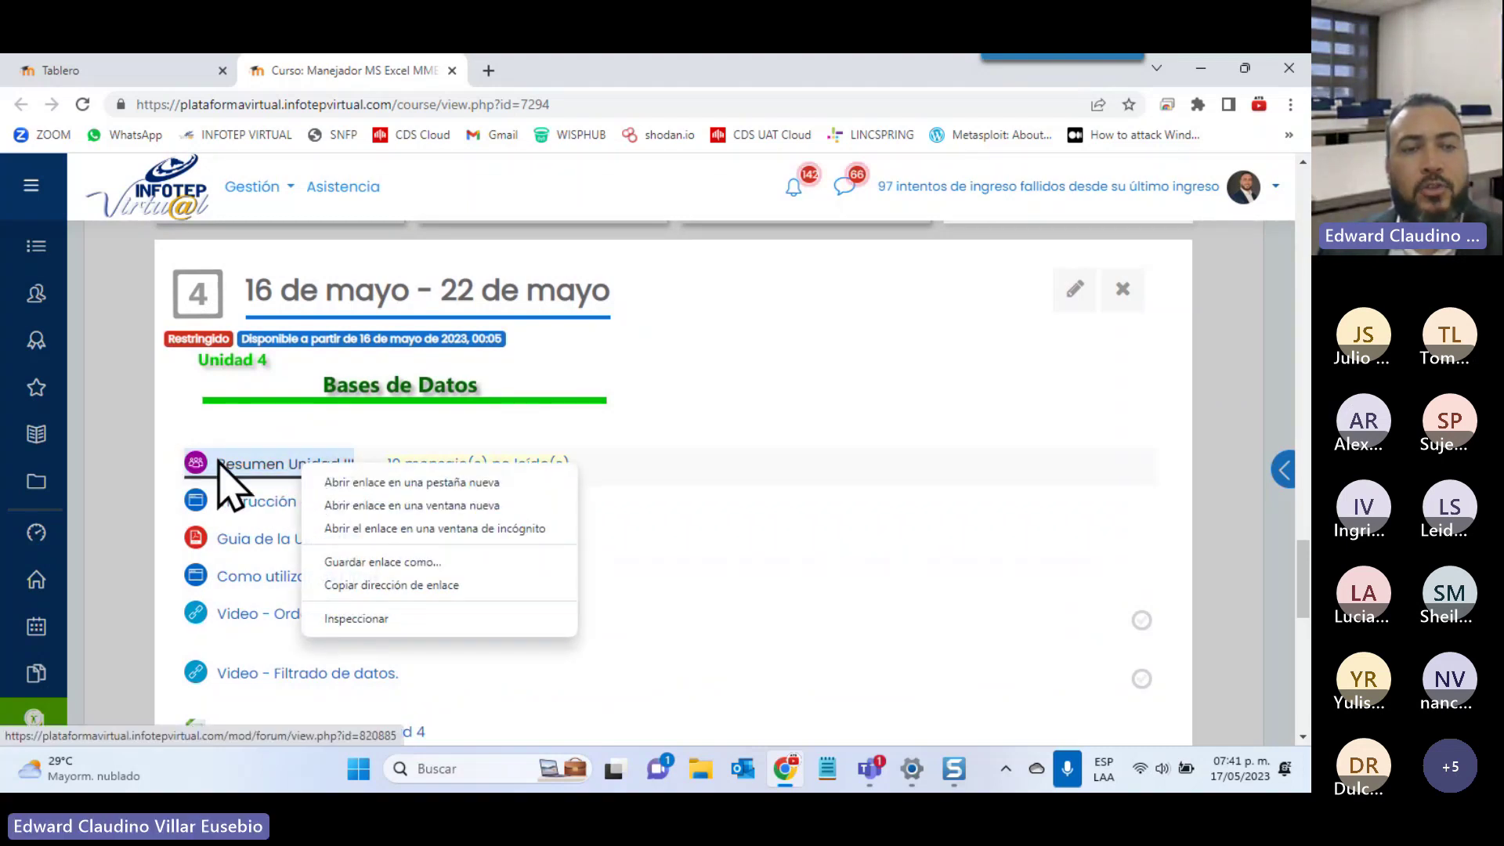
left_click(357, 482)
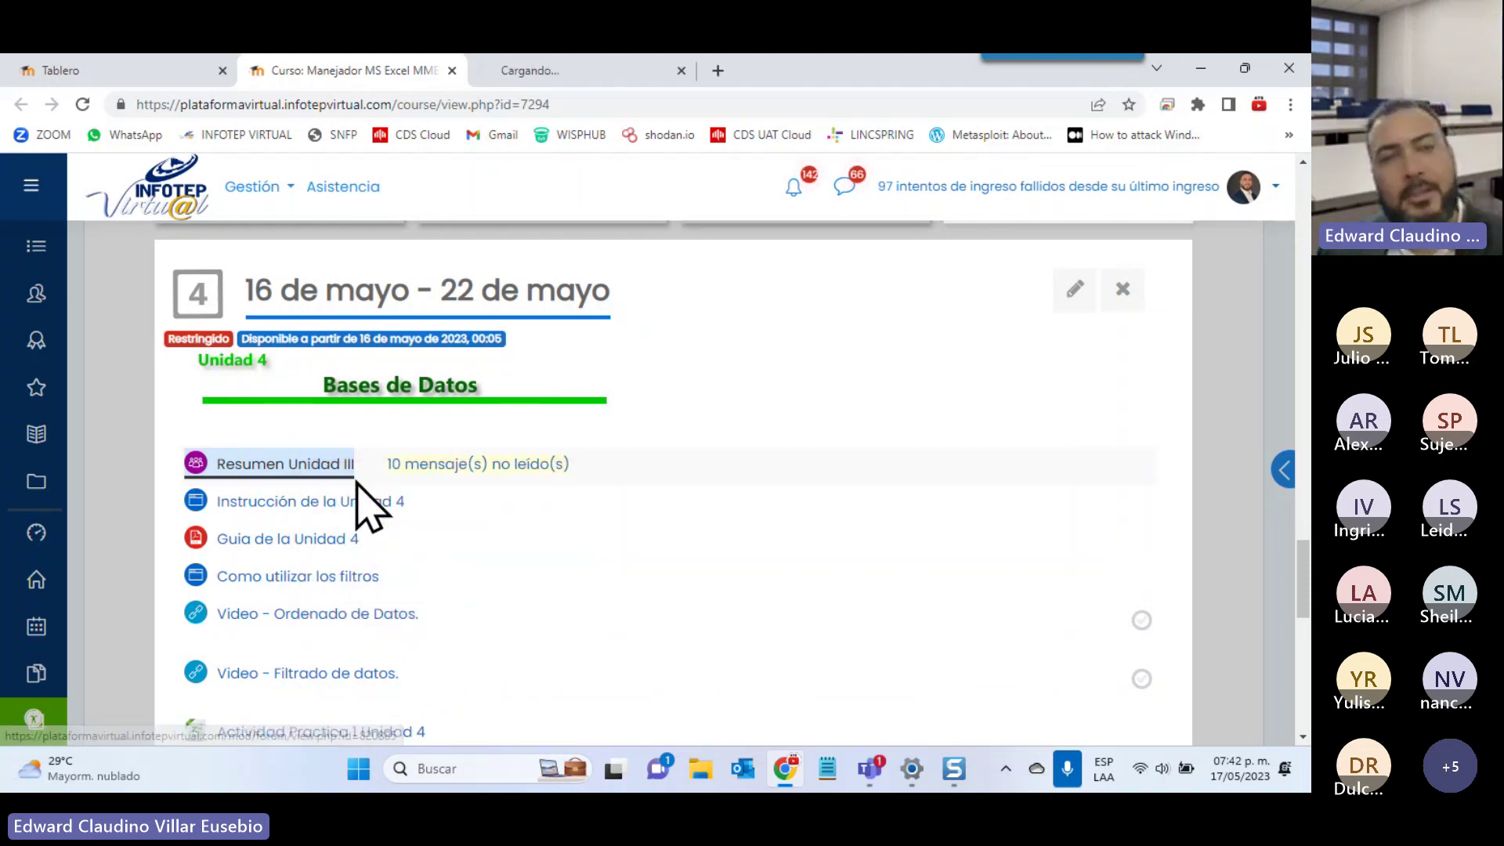
left_click(614, 70)
scroll(568, 295, "down", 5)
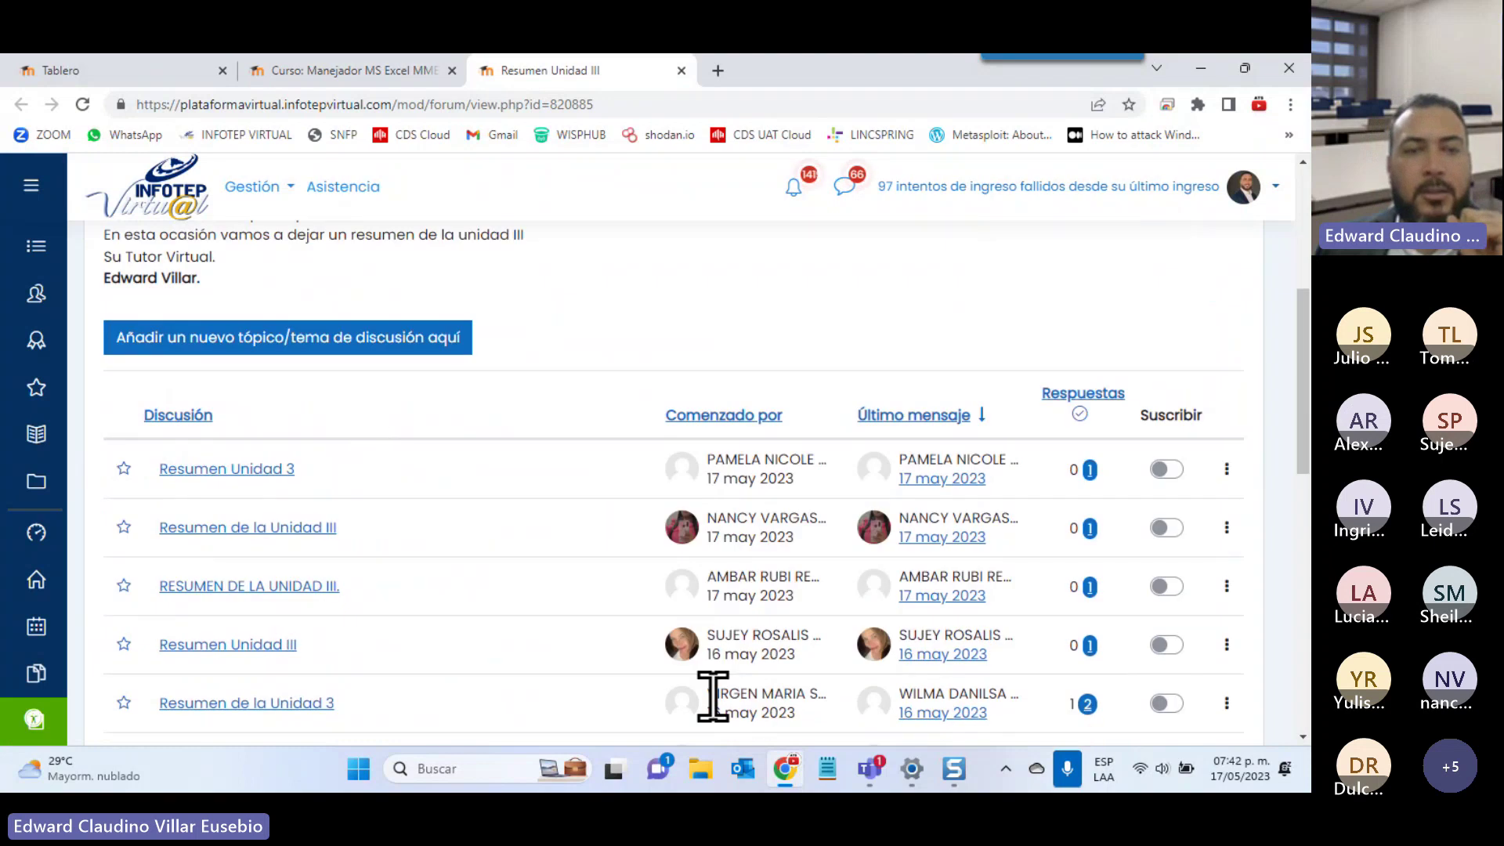
Look through the Resumen Unidad III forum's introduction and student discussions, and close the forum's tab
scroll(662, 439, "up", 1)
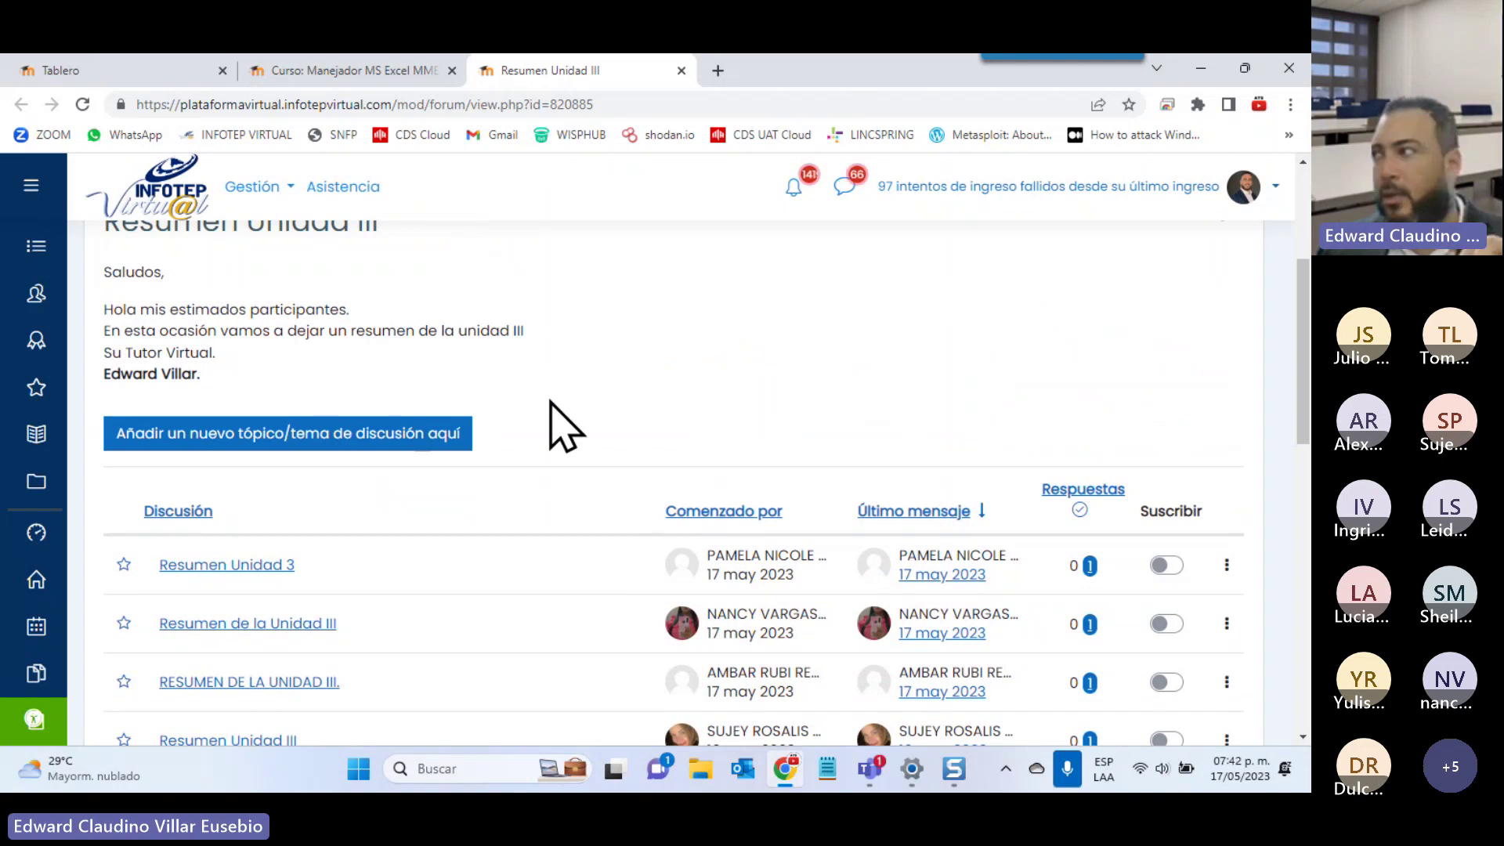
scroll(563, 427, "down", 1)
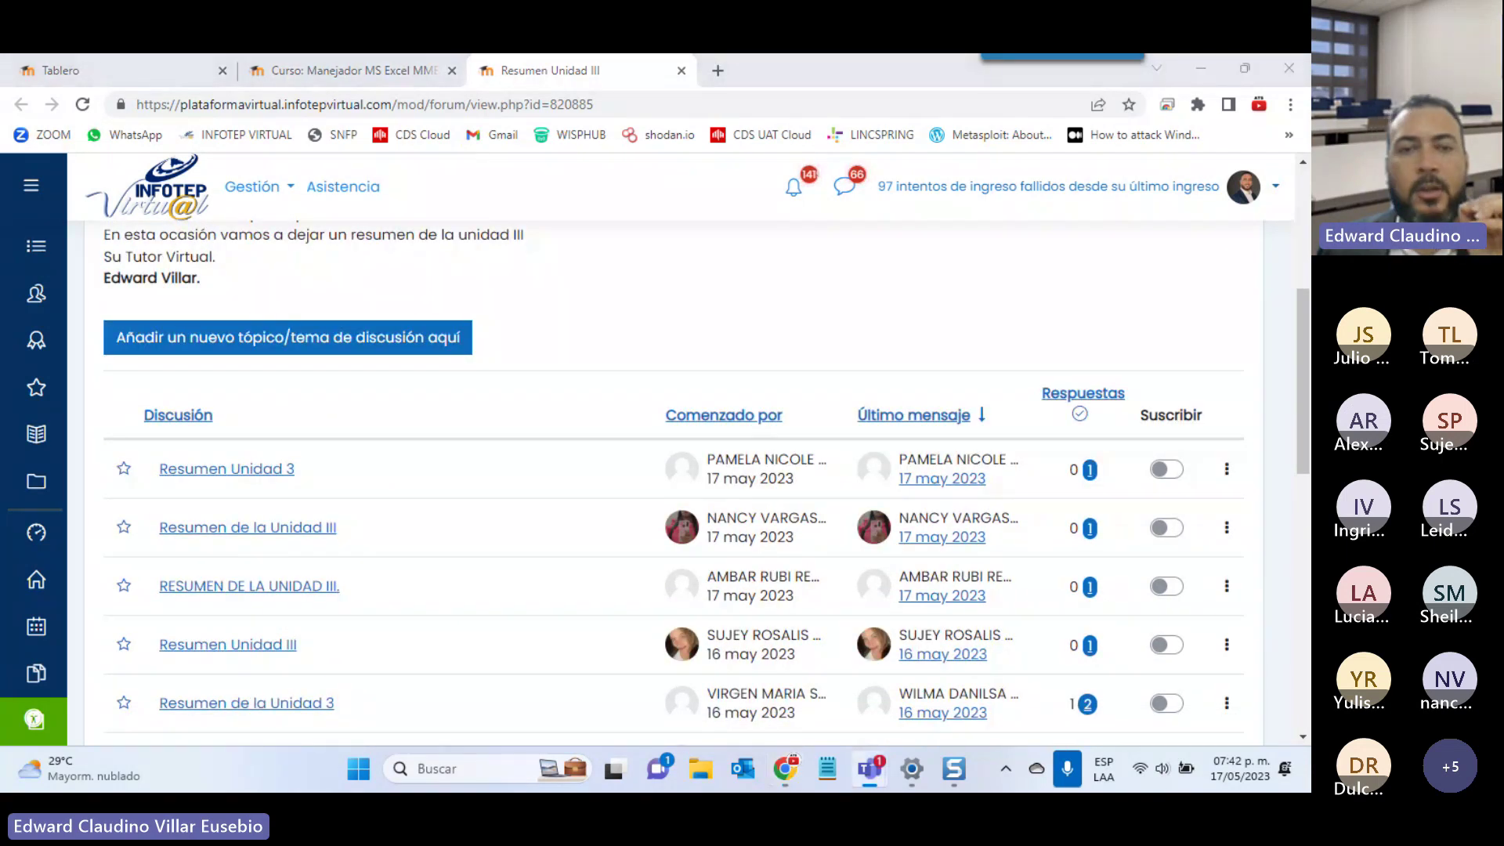
scroll(745, 517, "down", 3)
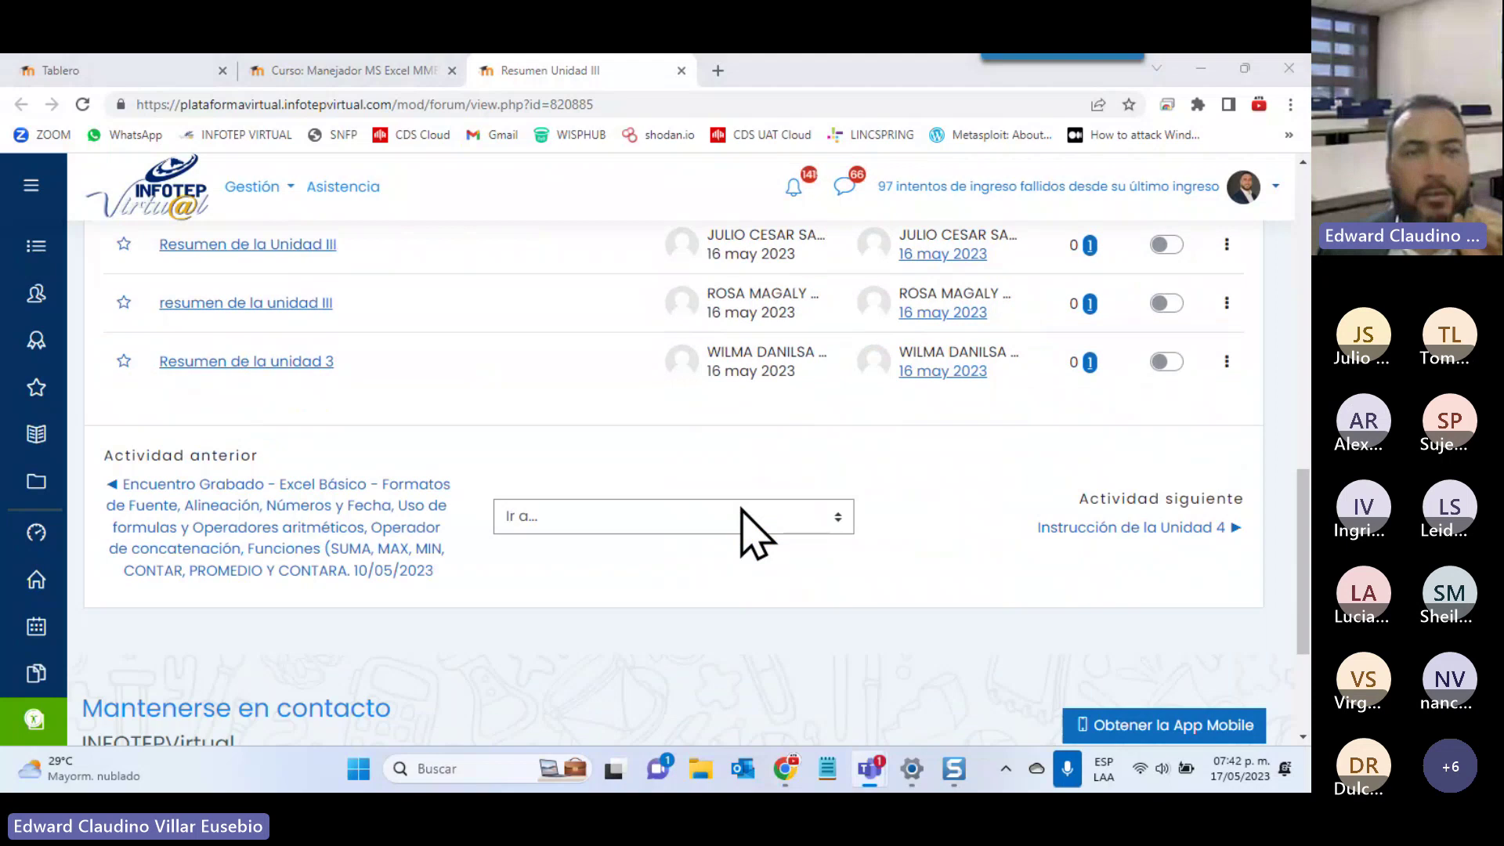
scroll(748, 533, "up", 10)
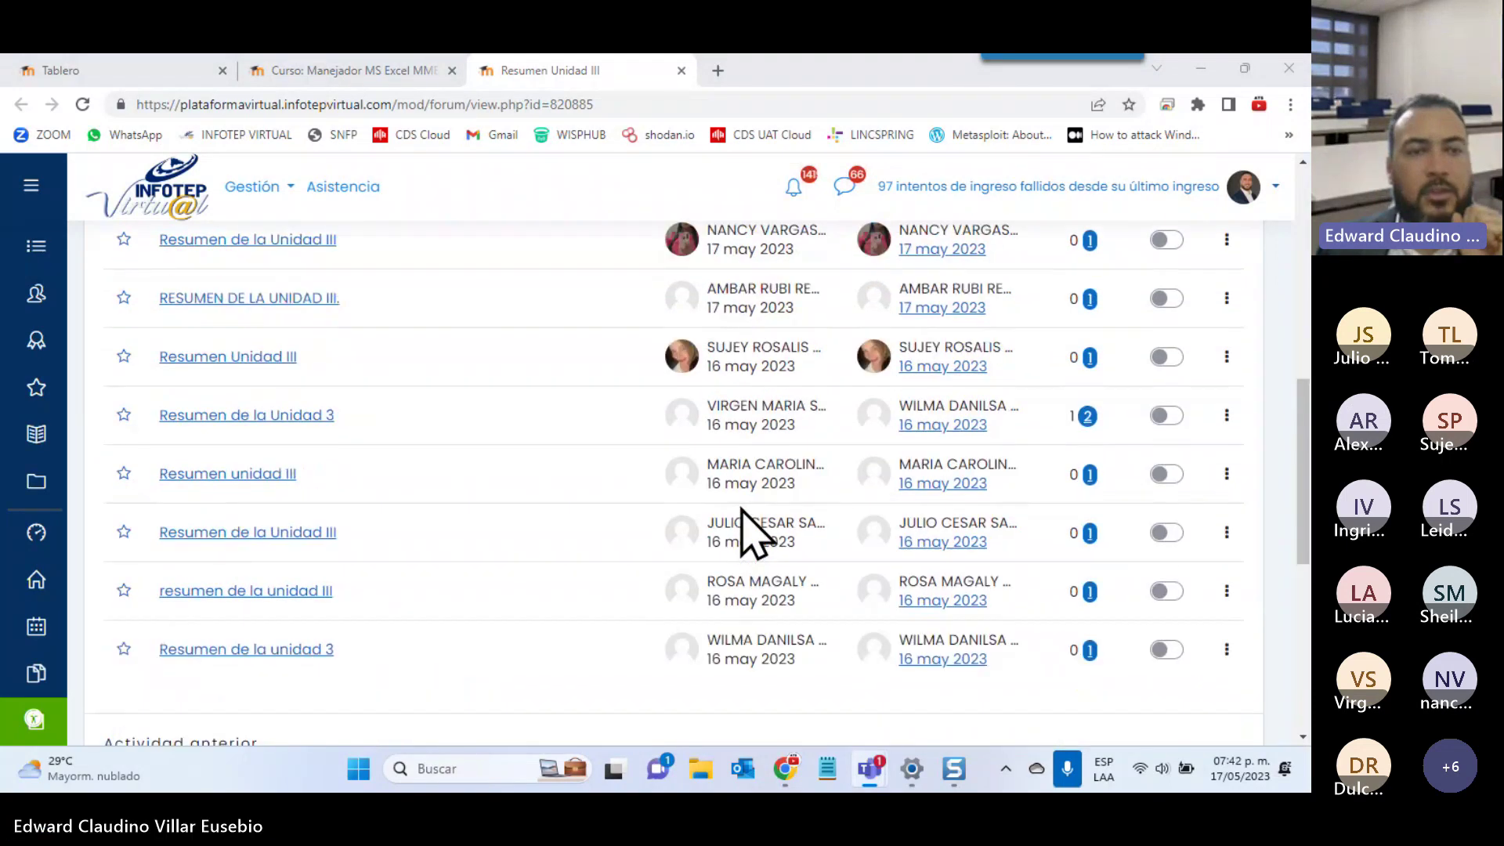
scroll(751, 532, "up", 3)
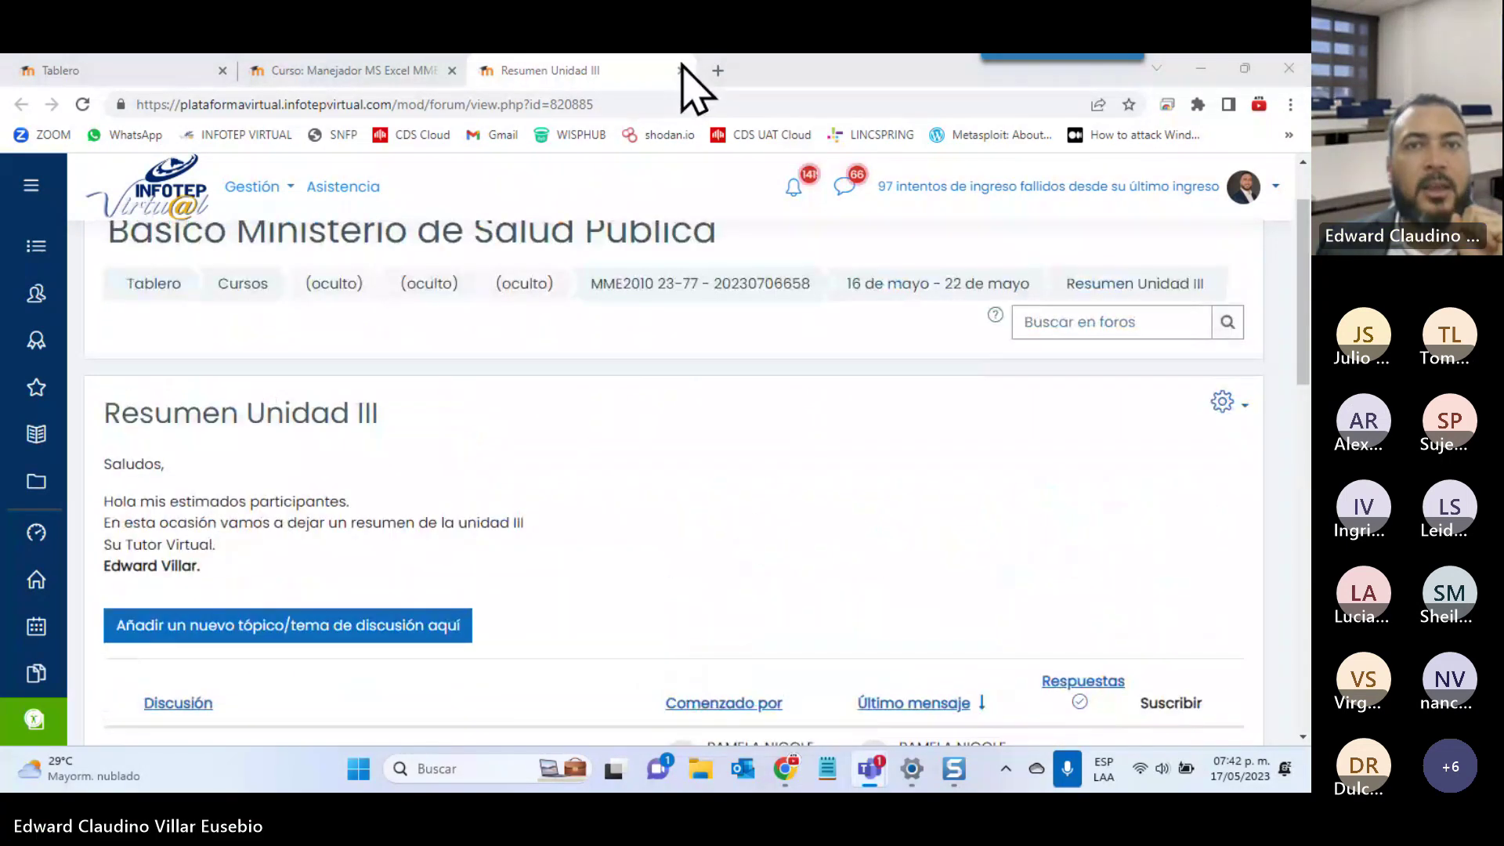
left_click(680, 70)
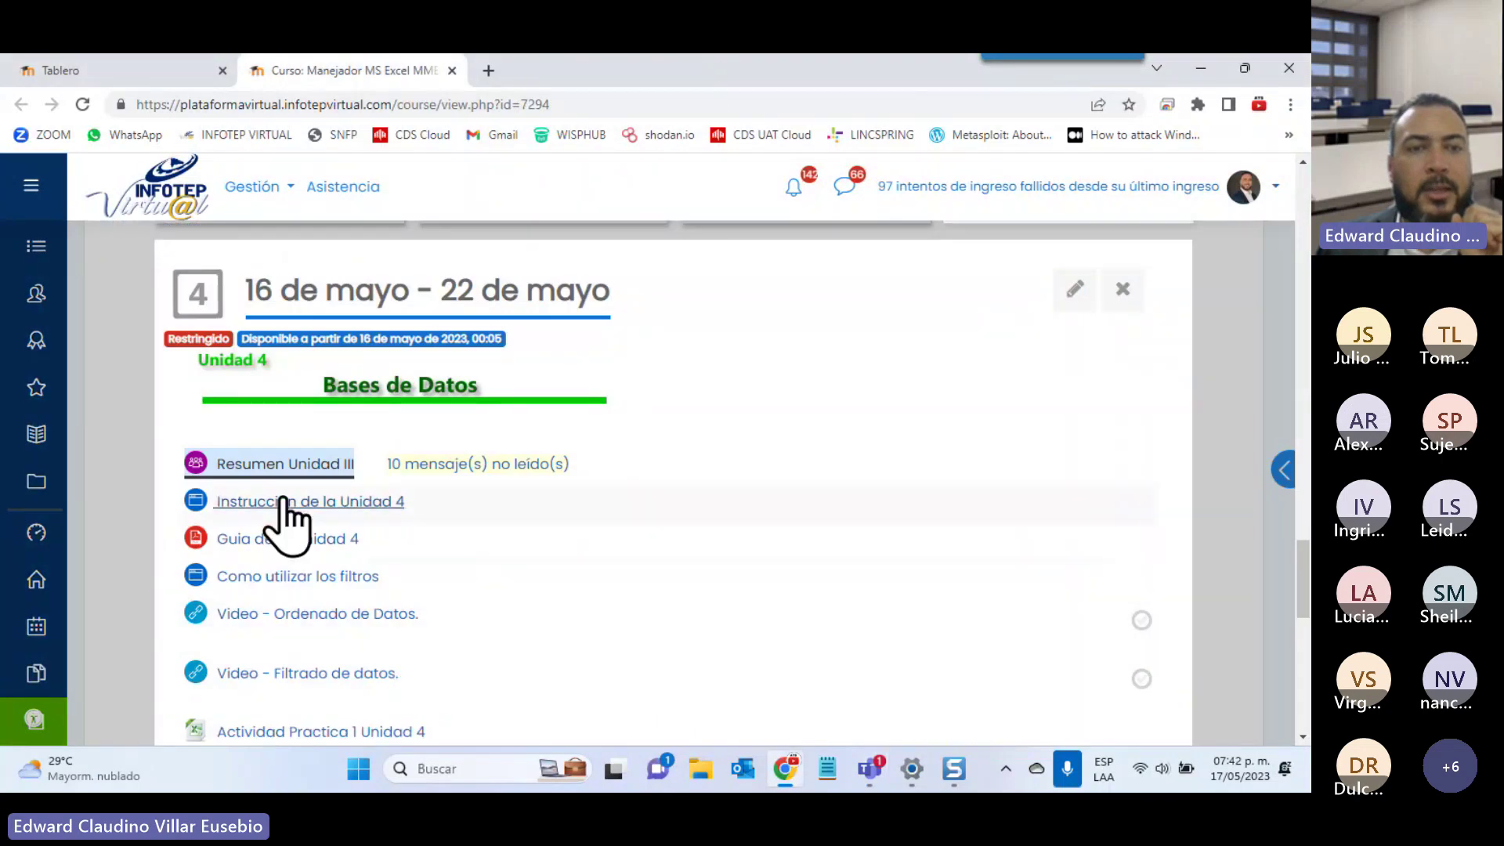
Open Instrucción de la Unidad 4 and Guia de la Unidad 4 in separate new tabs and show the instruction page
right_click(349, 505)
left_click(368, 518)
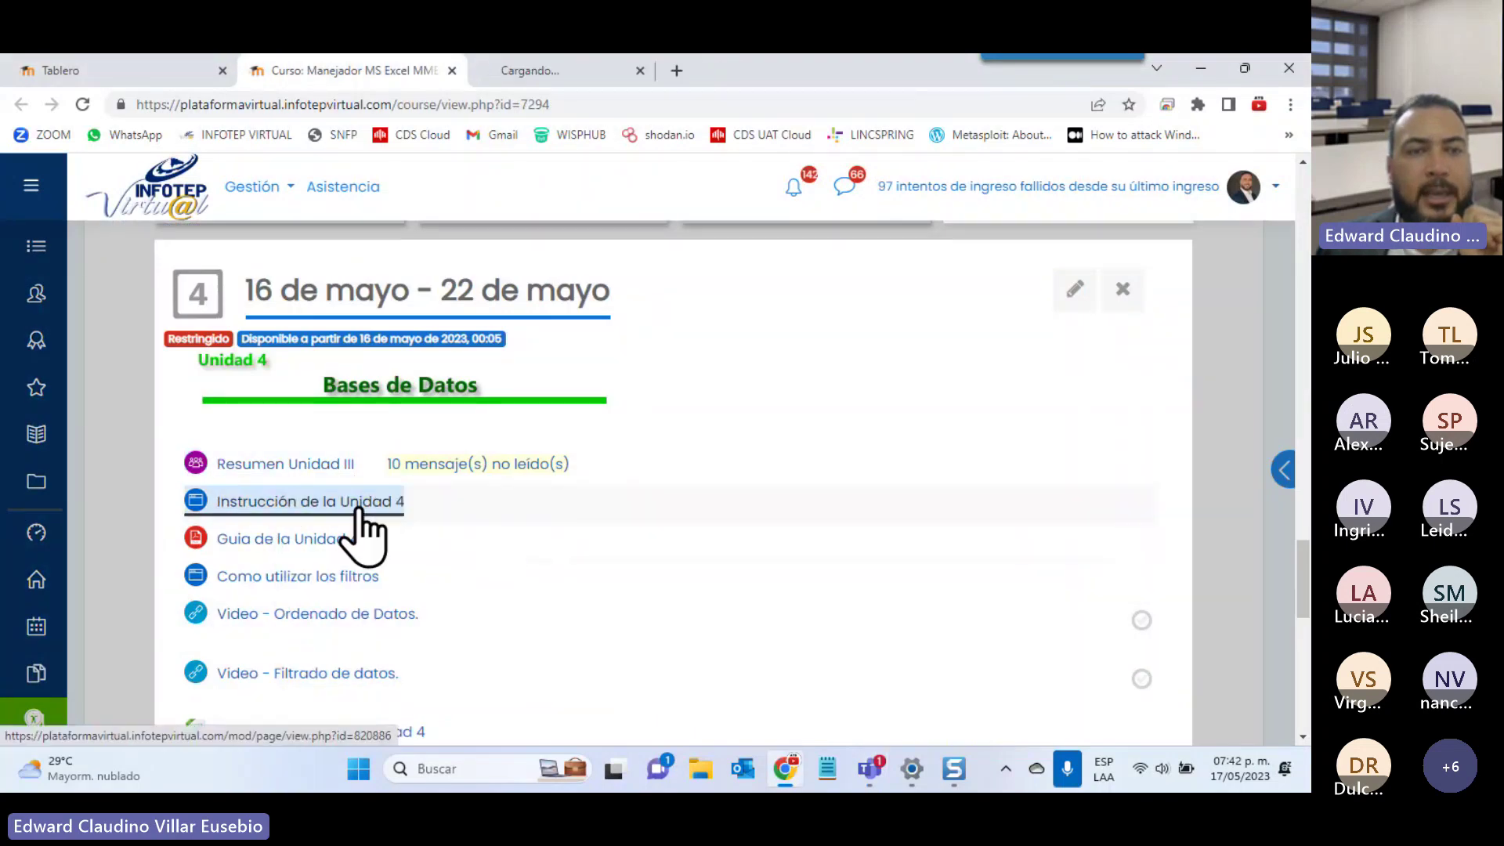
right_click(312, 539)
left_click(439, 383)
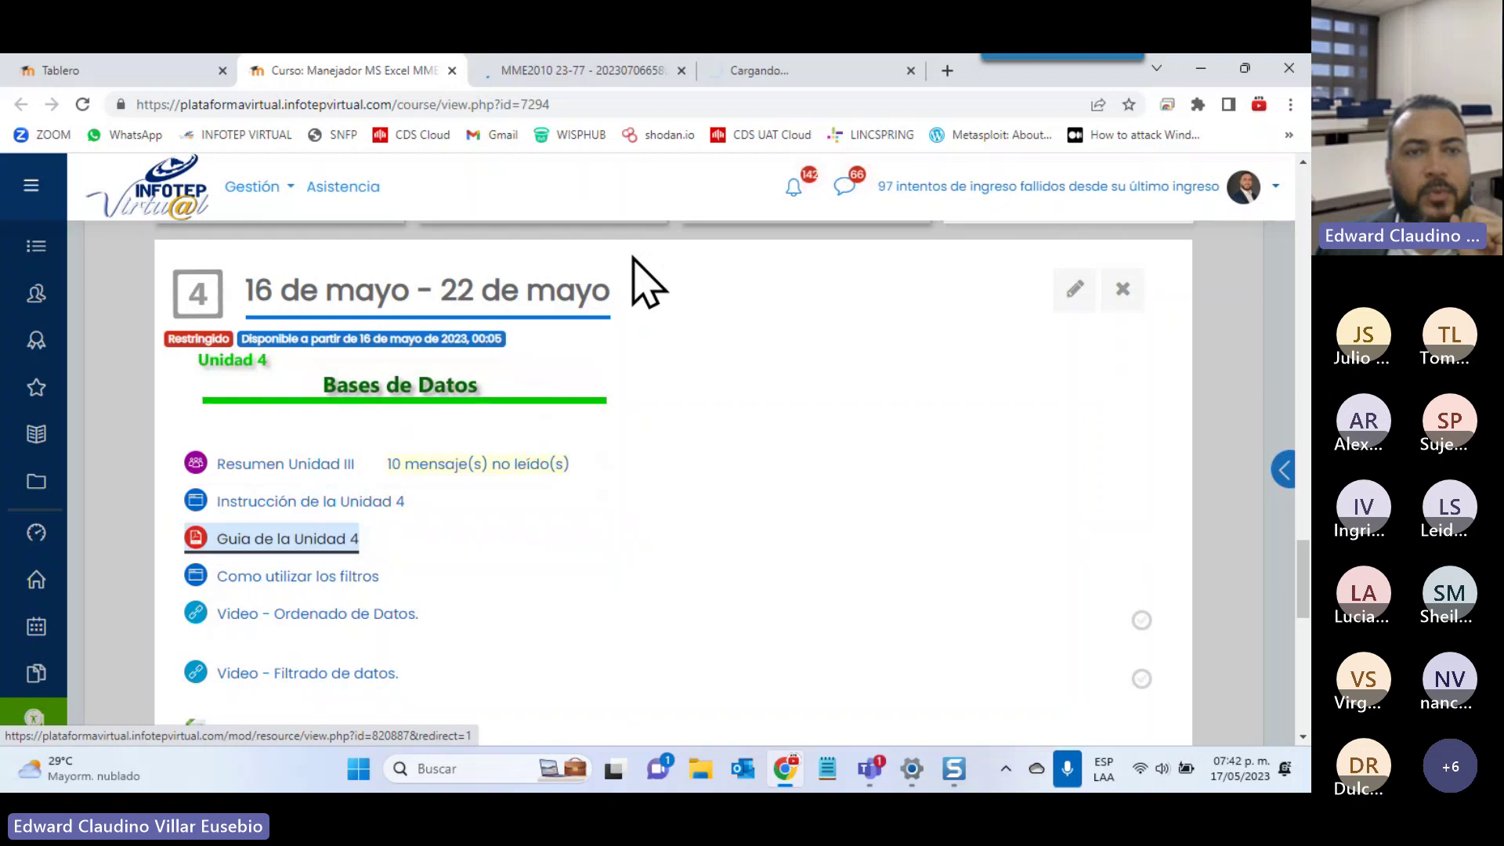
left_click(590, 71)
Review the Unit 4 instruction page from the data tools through filters and pivot tables to the unit's activities, and close its tab
scroll(716, 397, "down", 2)
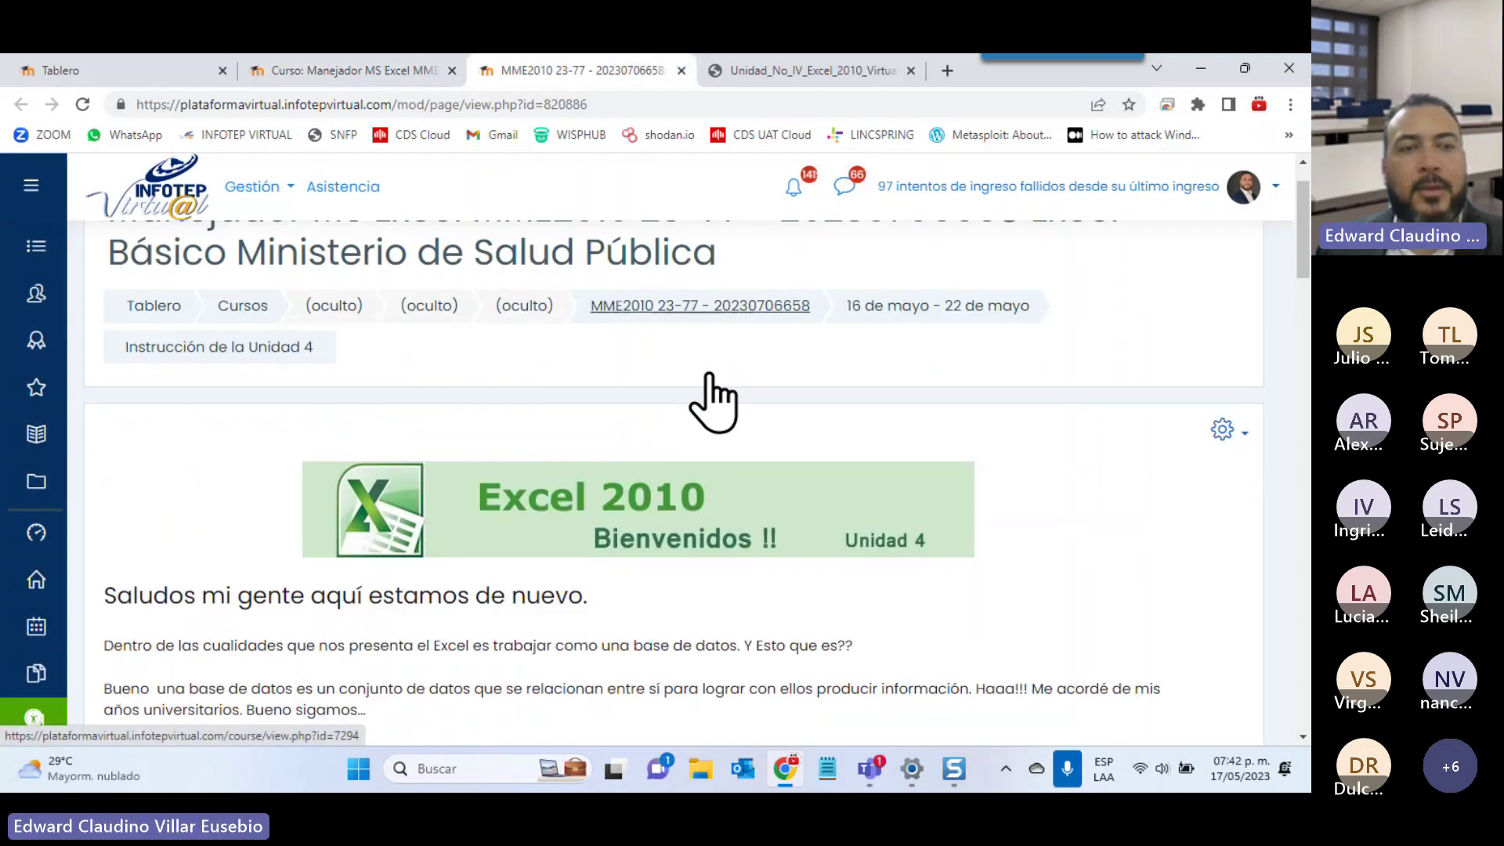
scroll(715, 397, "down", 4)
scroll(709, 373, "down", 5)
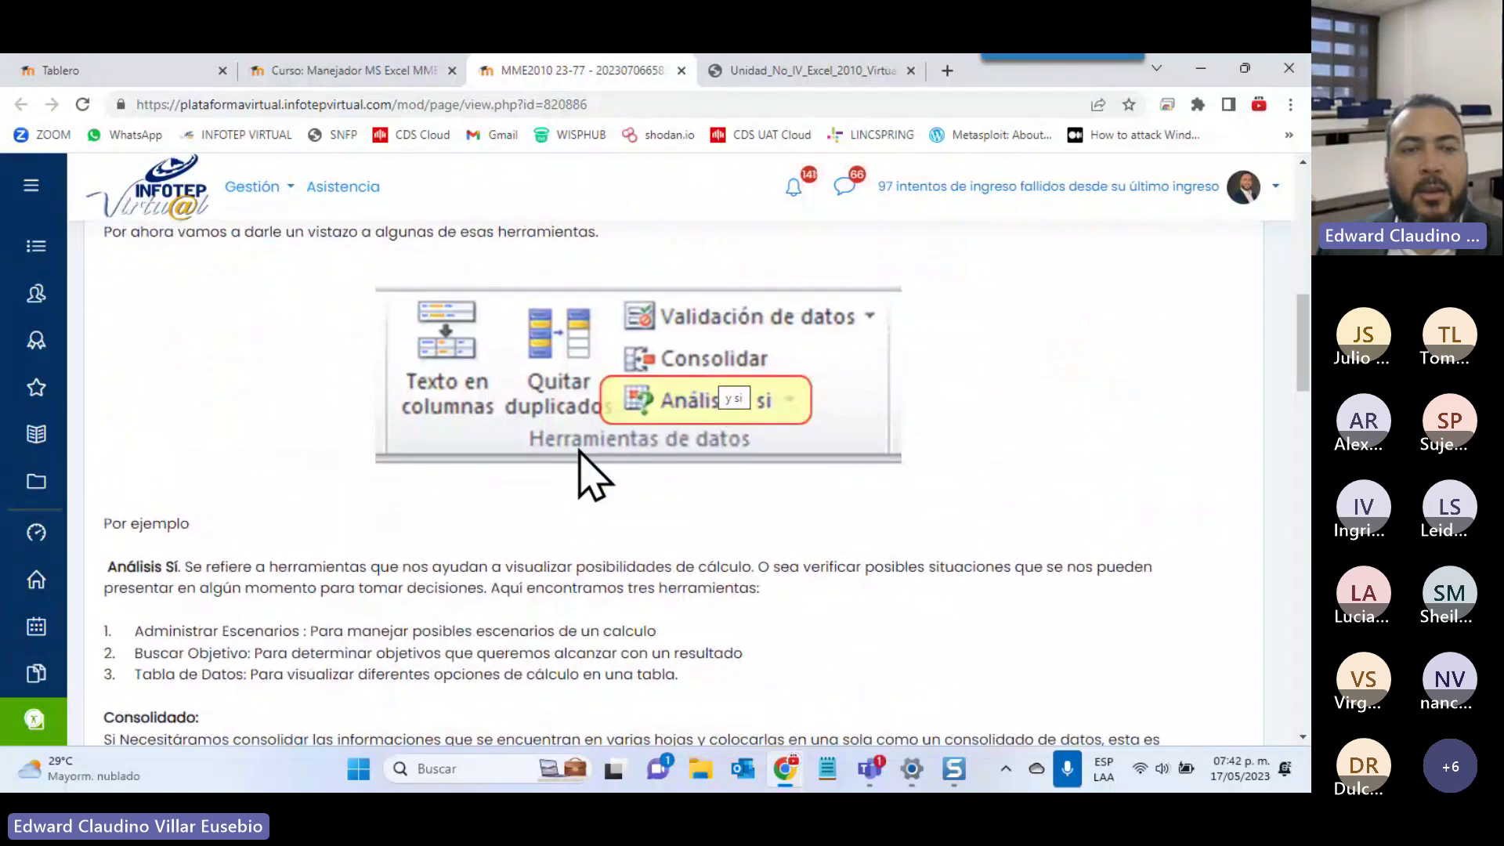
scroll(582, 459, "down", 3)
scroll(581, 458, "down", 3)
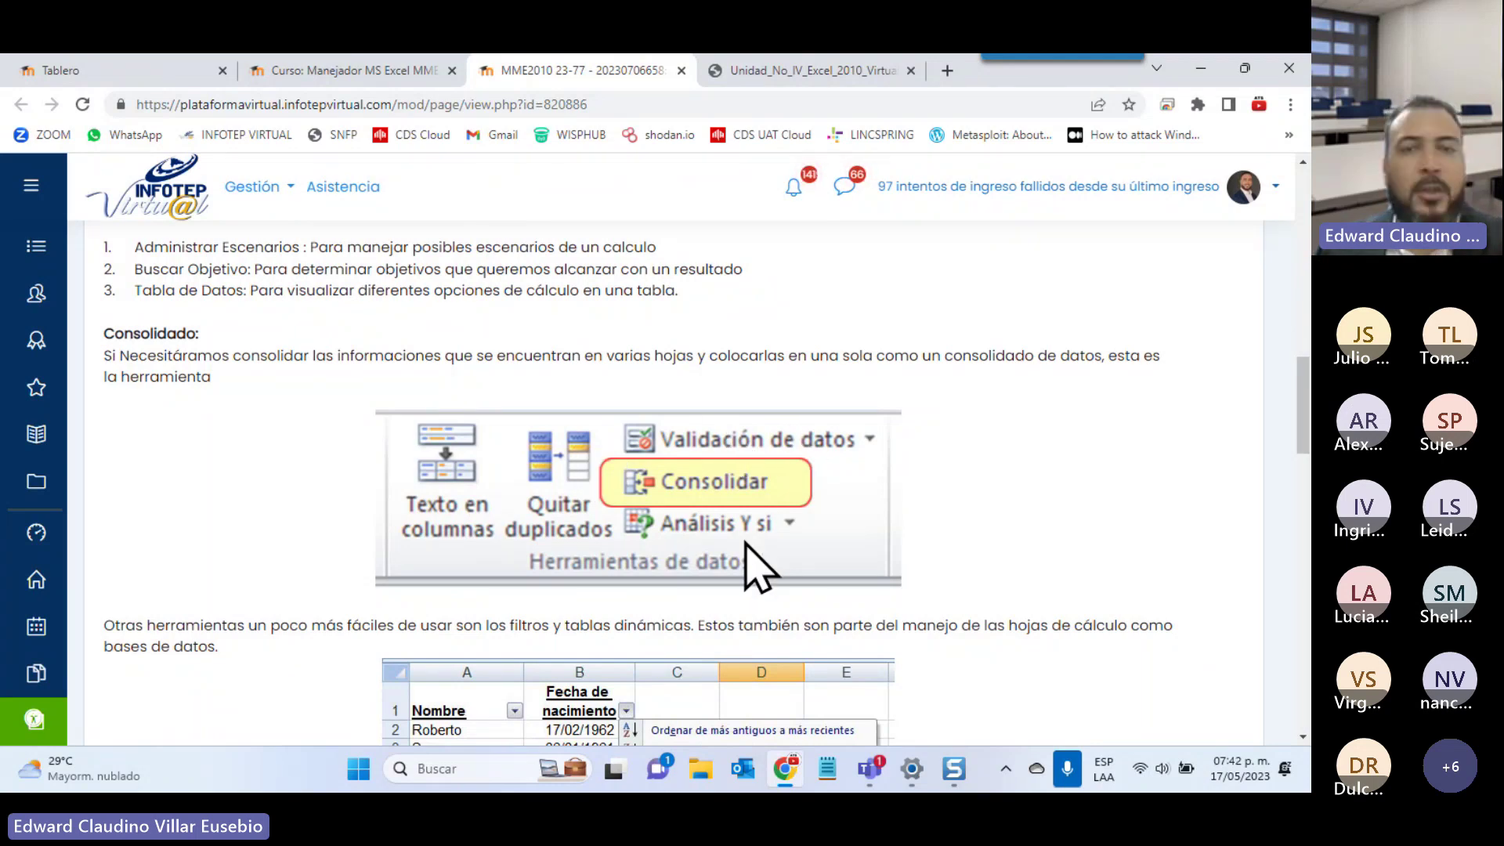
scroll(757, 566, "down", 6)
scroll(766, 662, "up", 1)
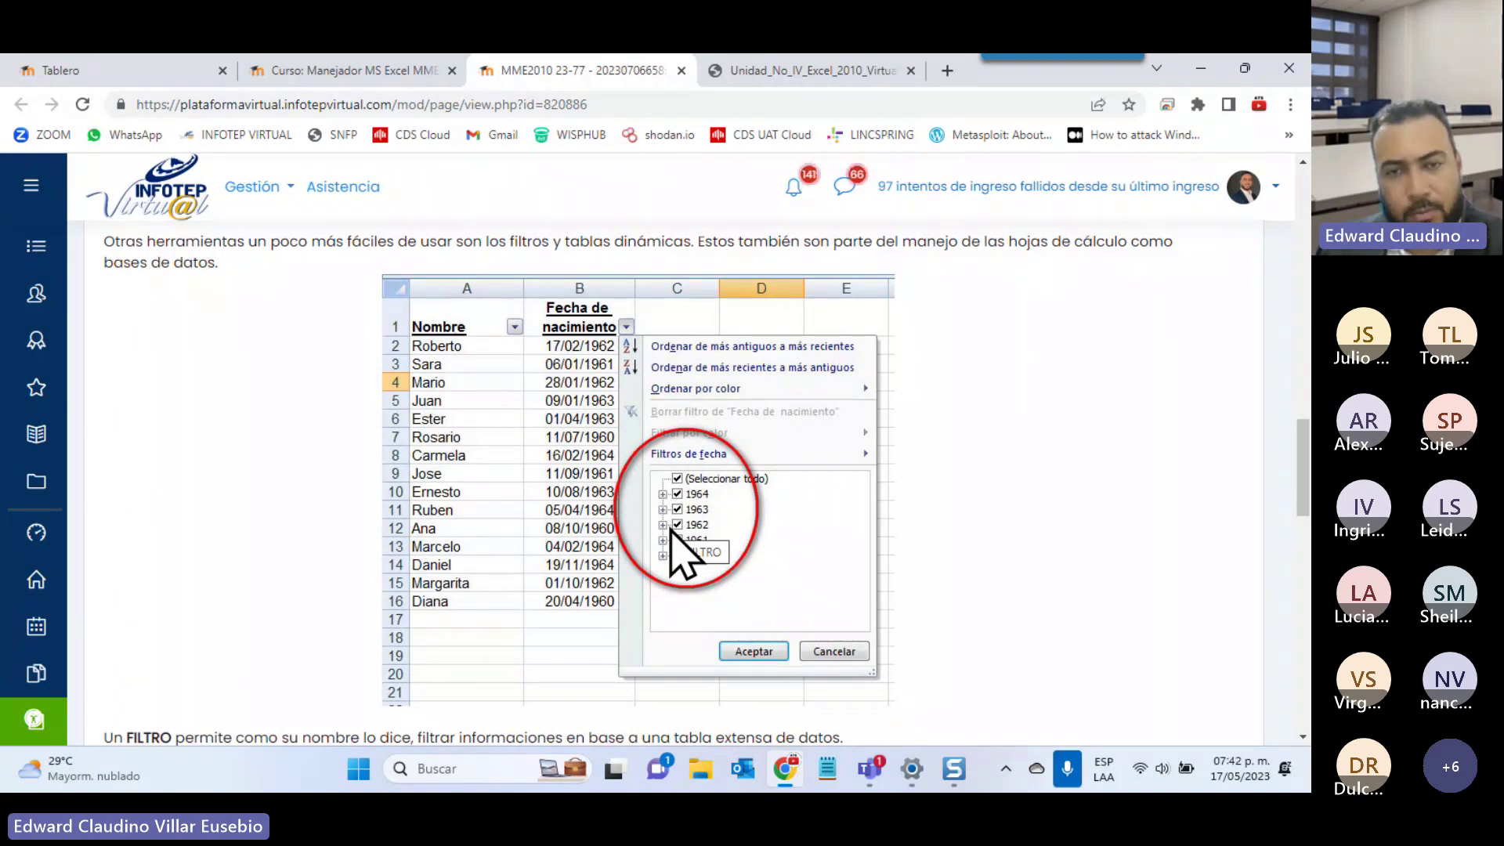
scroll(672, 533, "down", 5)
scroll(672, 532, "down", 7)
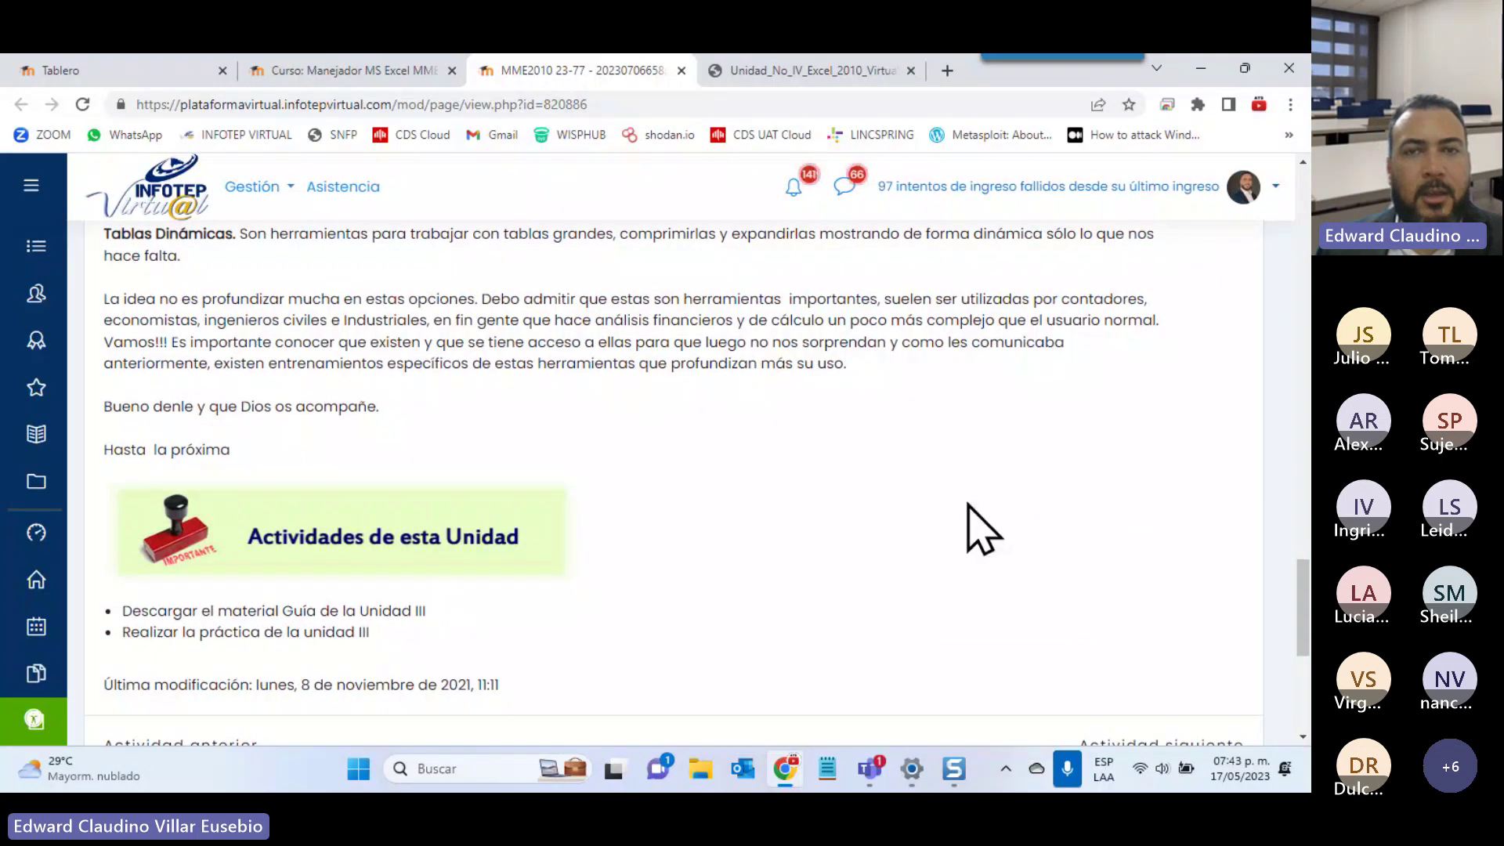
left_click(681, 70)
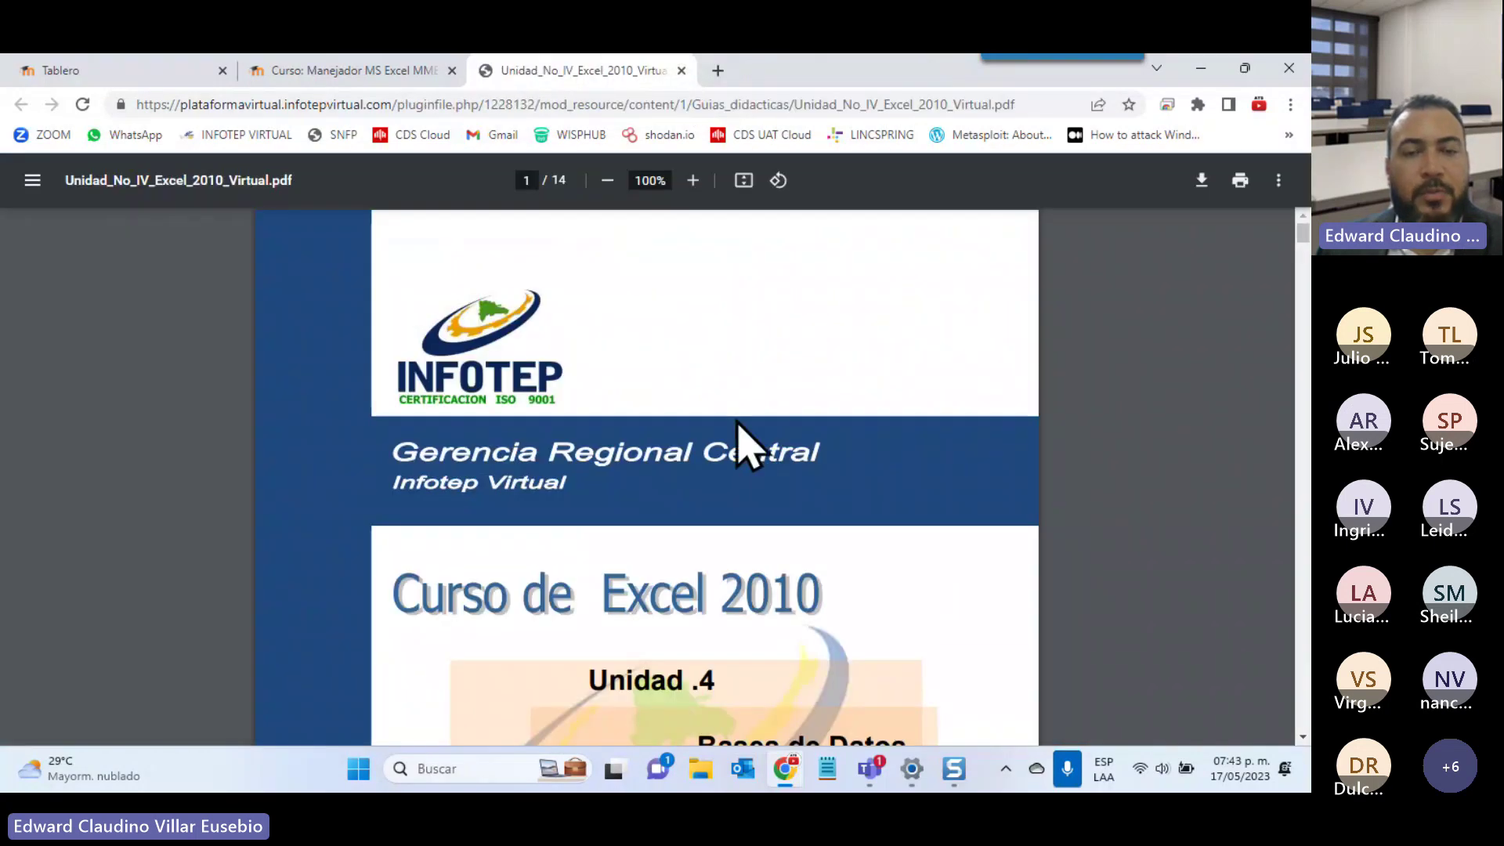
Review the cover and table of contents of the Unit 4 guide, Unidad_No_IV_Excel_2010_Virtual.pdf
scroll(768, 558, "down", 3)
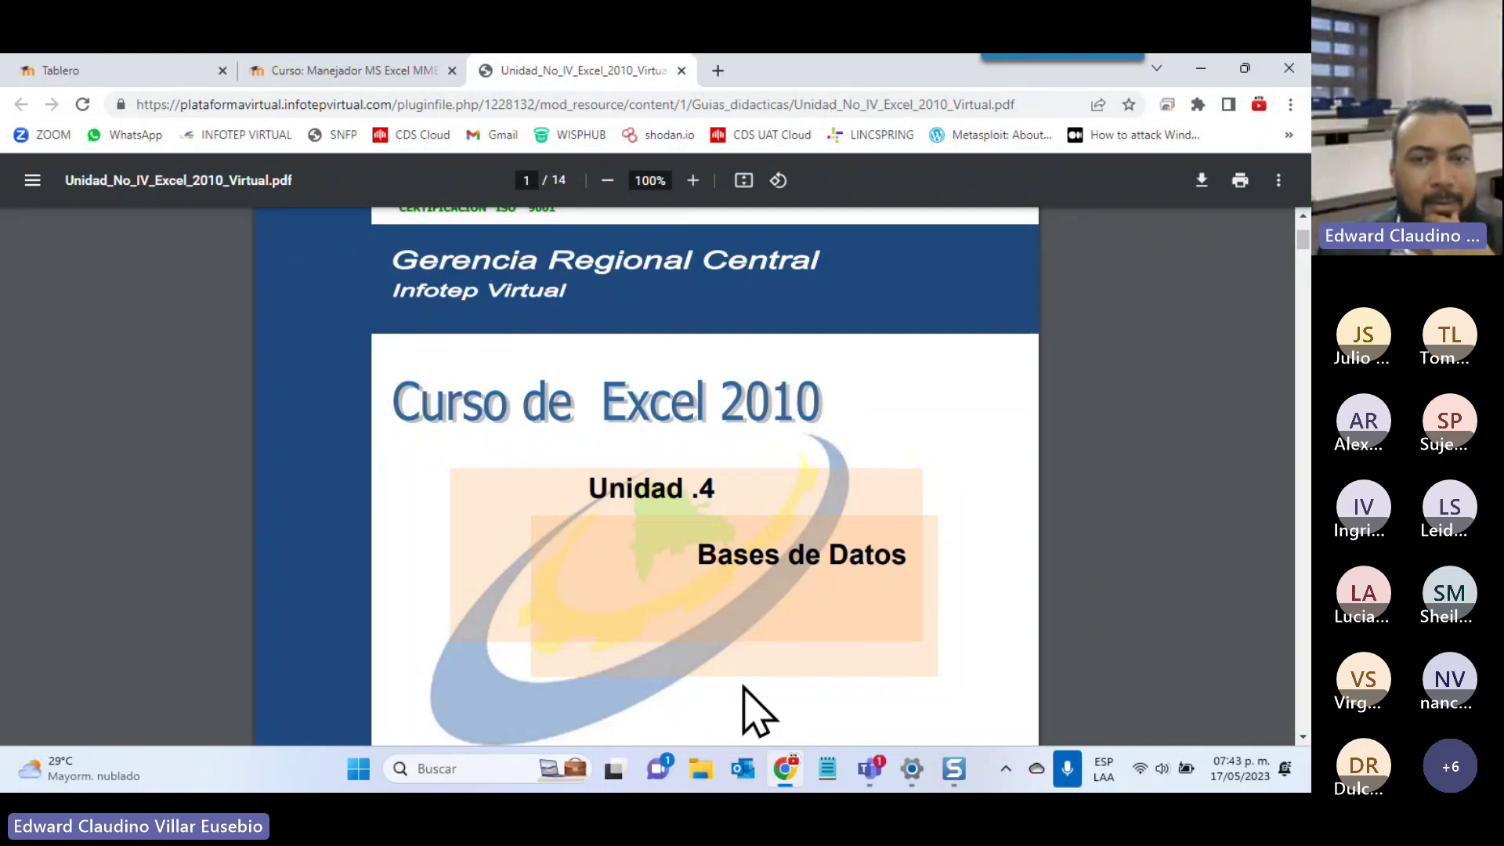
scroll(744, 687, "down", 10)
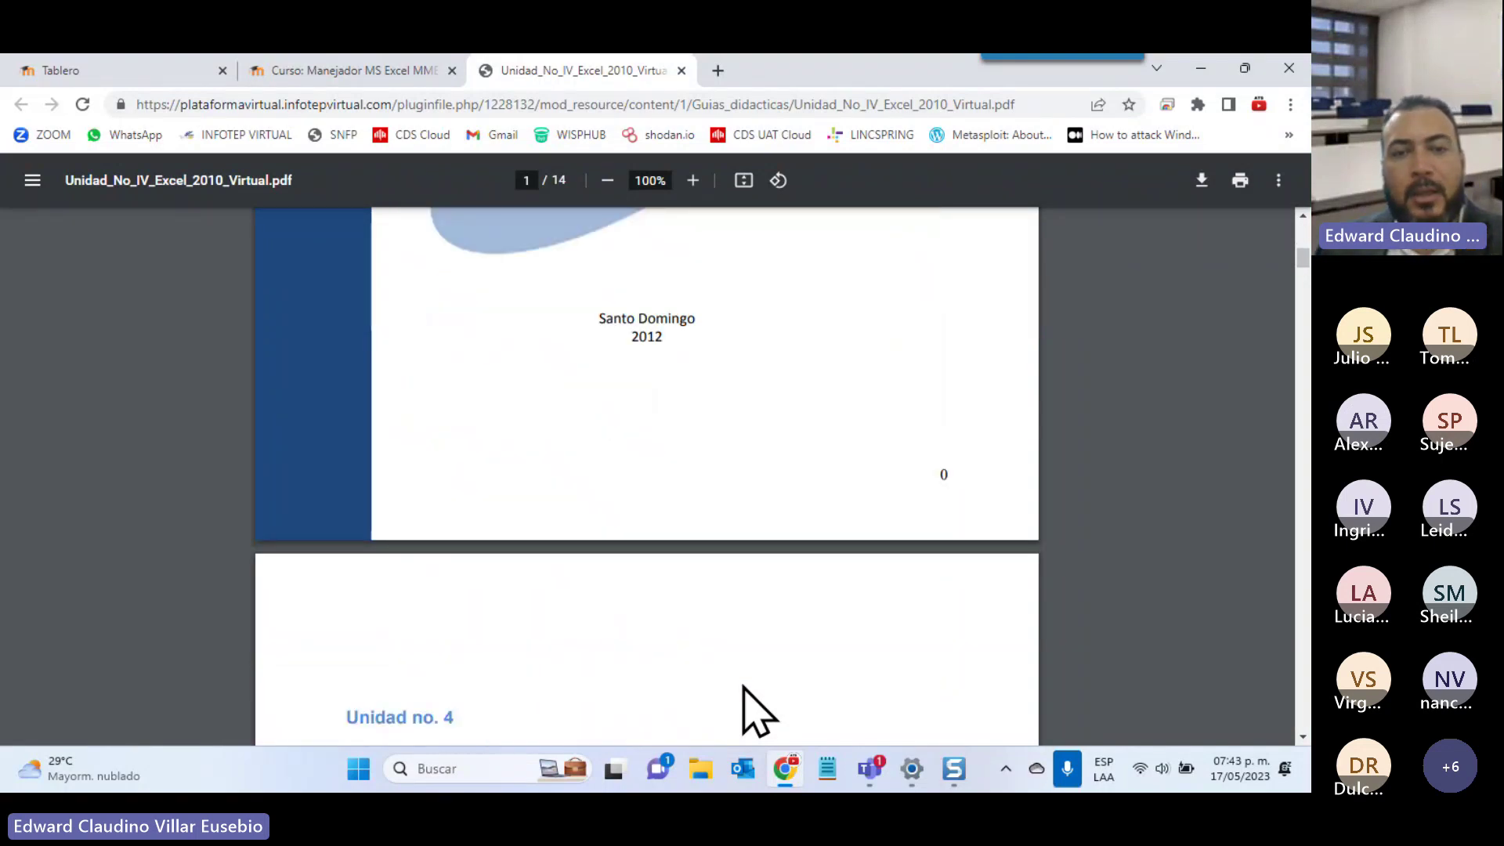
scroll(756, 712, "down", 4)
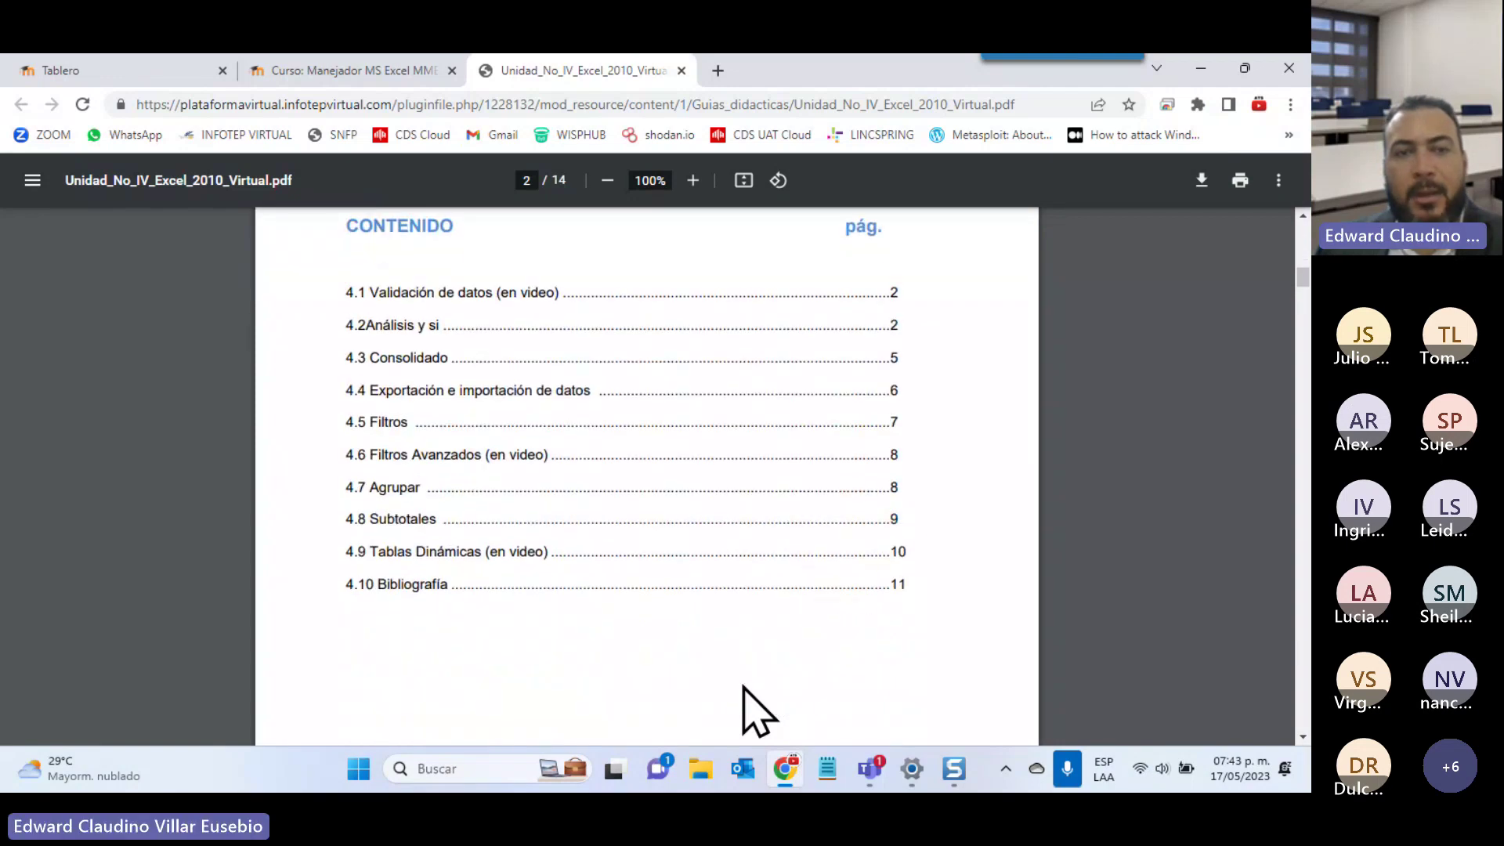
scroll(631, 494, "down", 8)
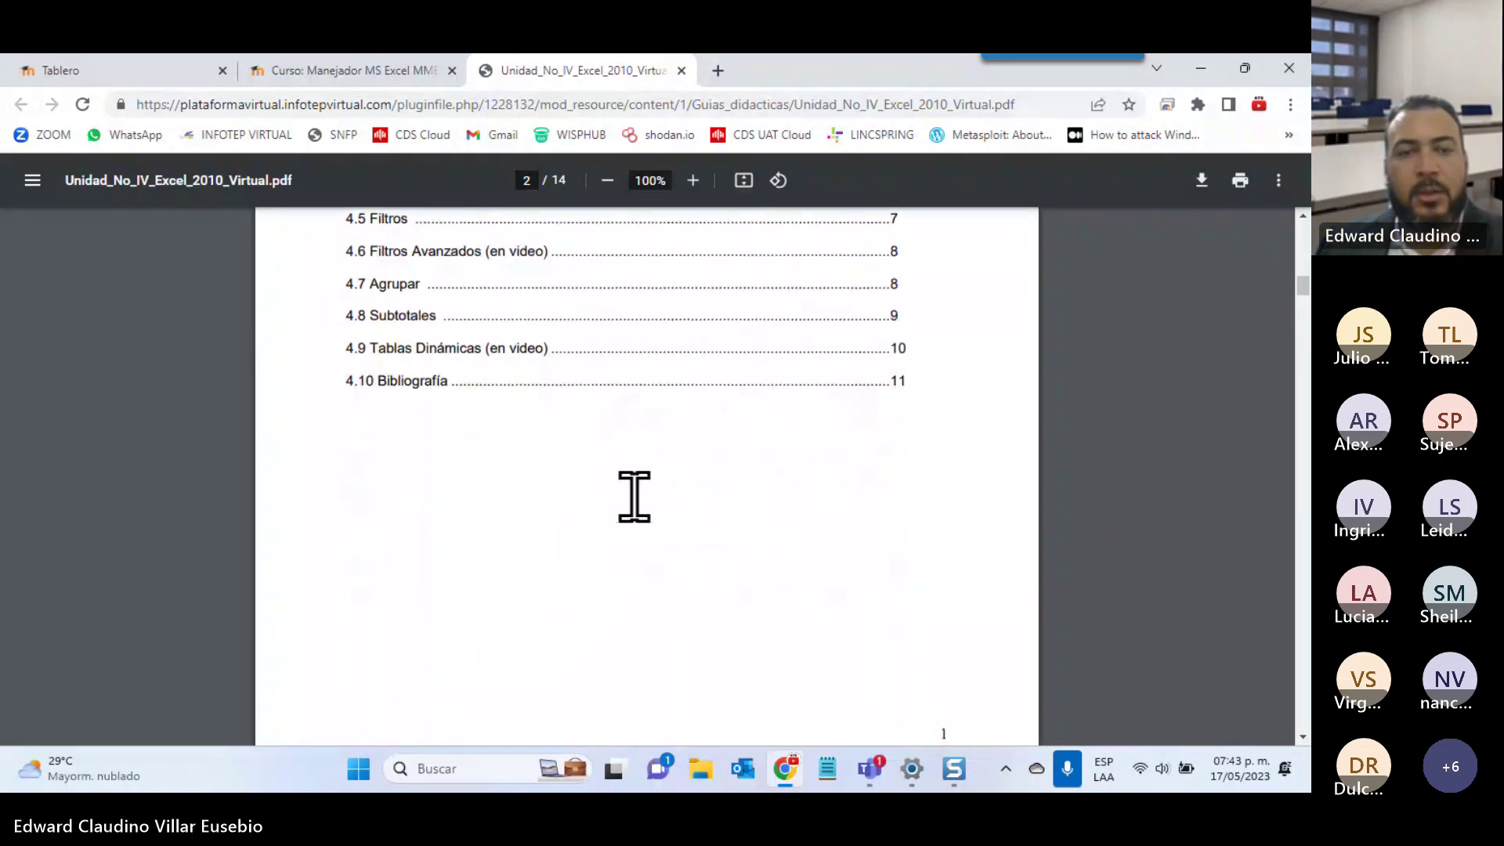
Examine the guide's explanations of data validation, Análisis y si with its data table example, and section 4.3 Consolidado
scroll(634, 495, "down", 4)
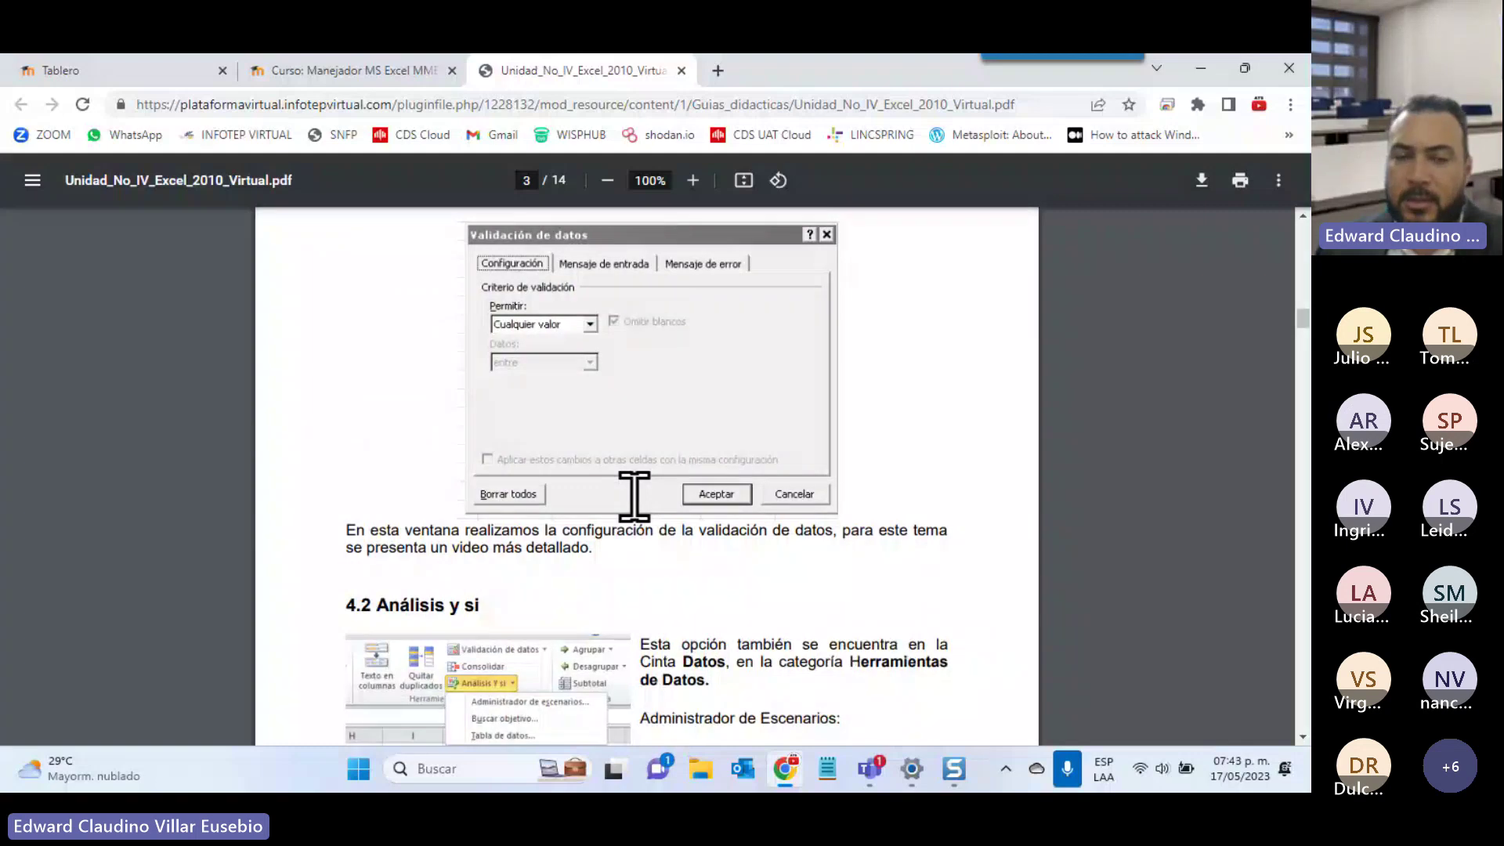
scroll(634, 495, "down", 2)
scroll(634, 495, "down", 8)
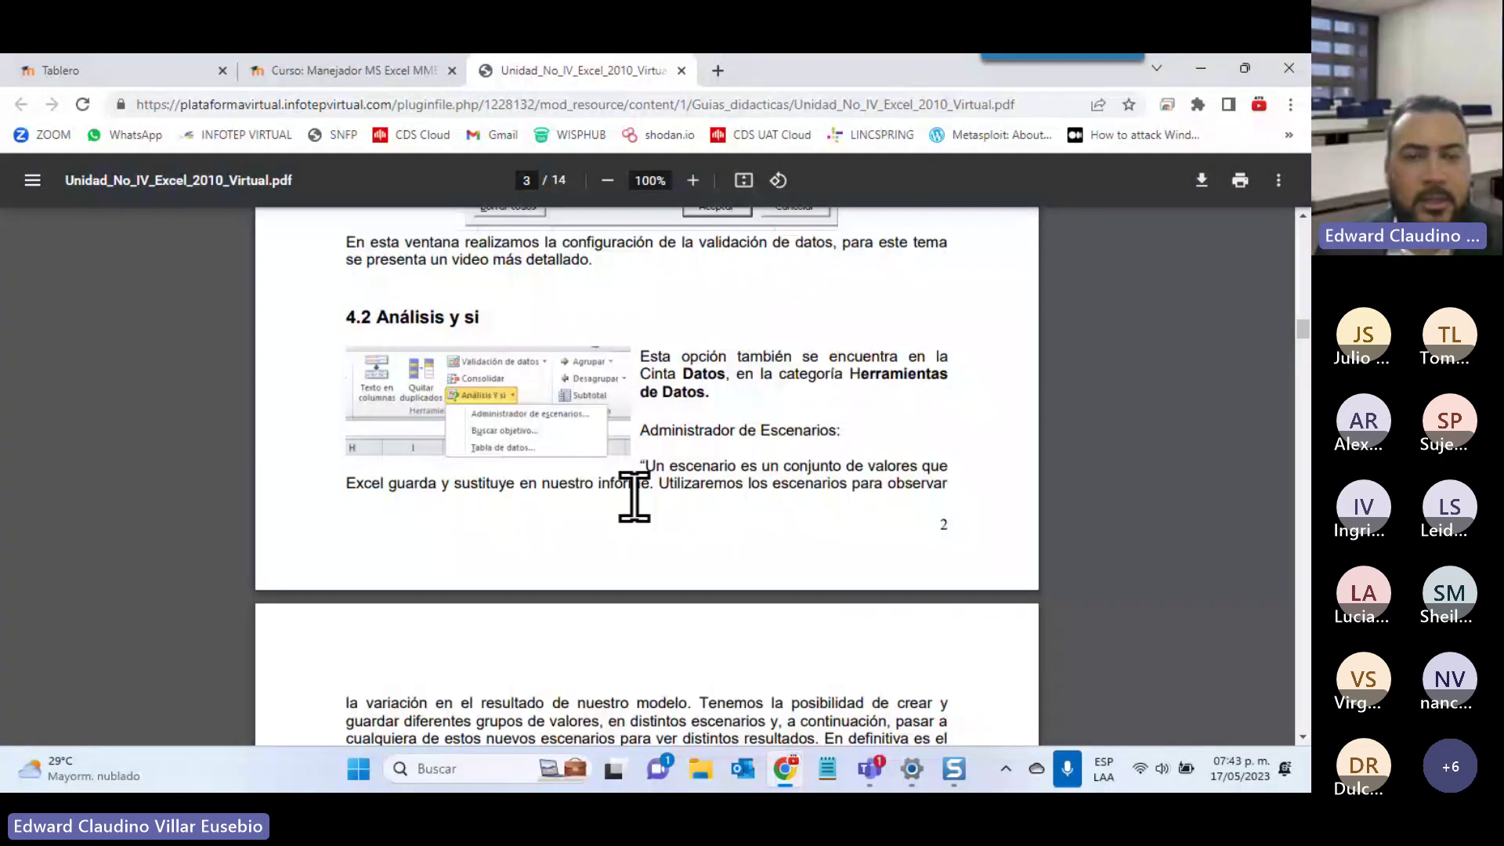
scroll(634, 495, "down", 10)
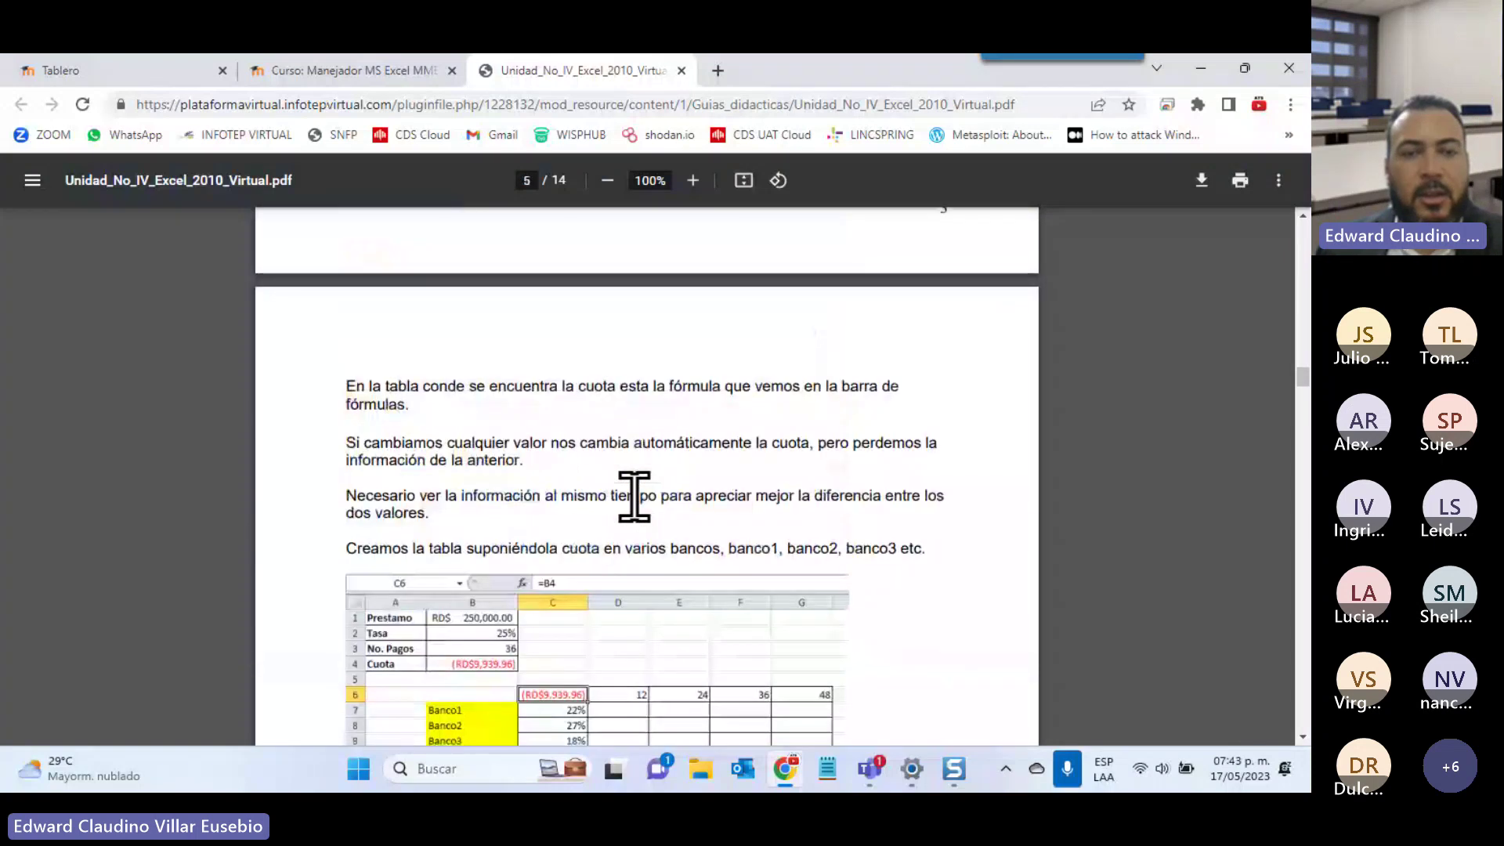
scroll(634, 495, "down", 5)
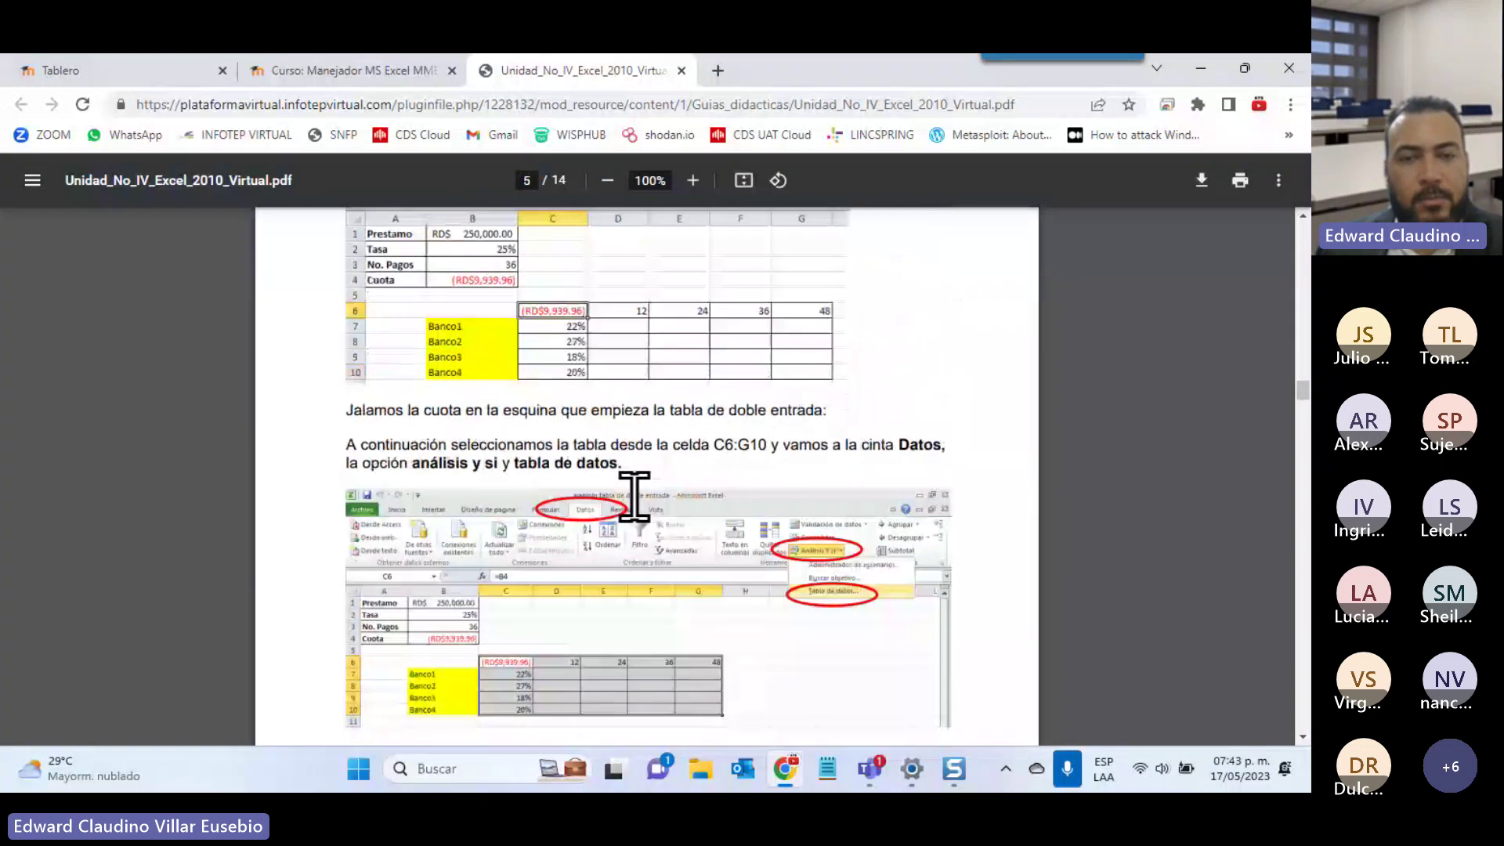
scroll(634, 495, "down", 4)
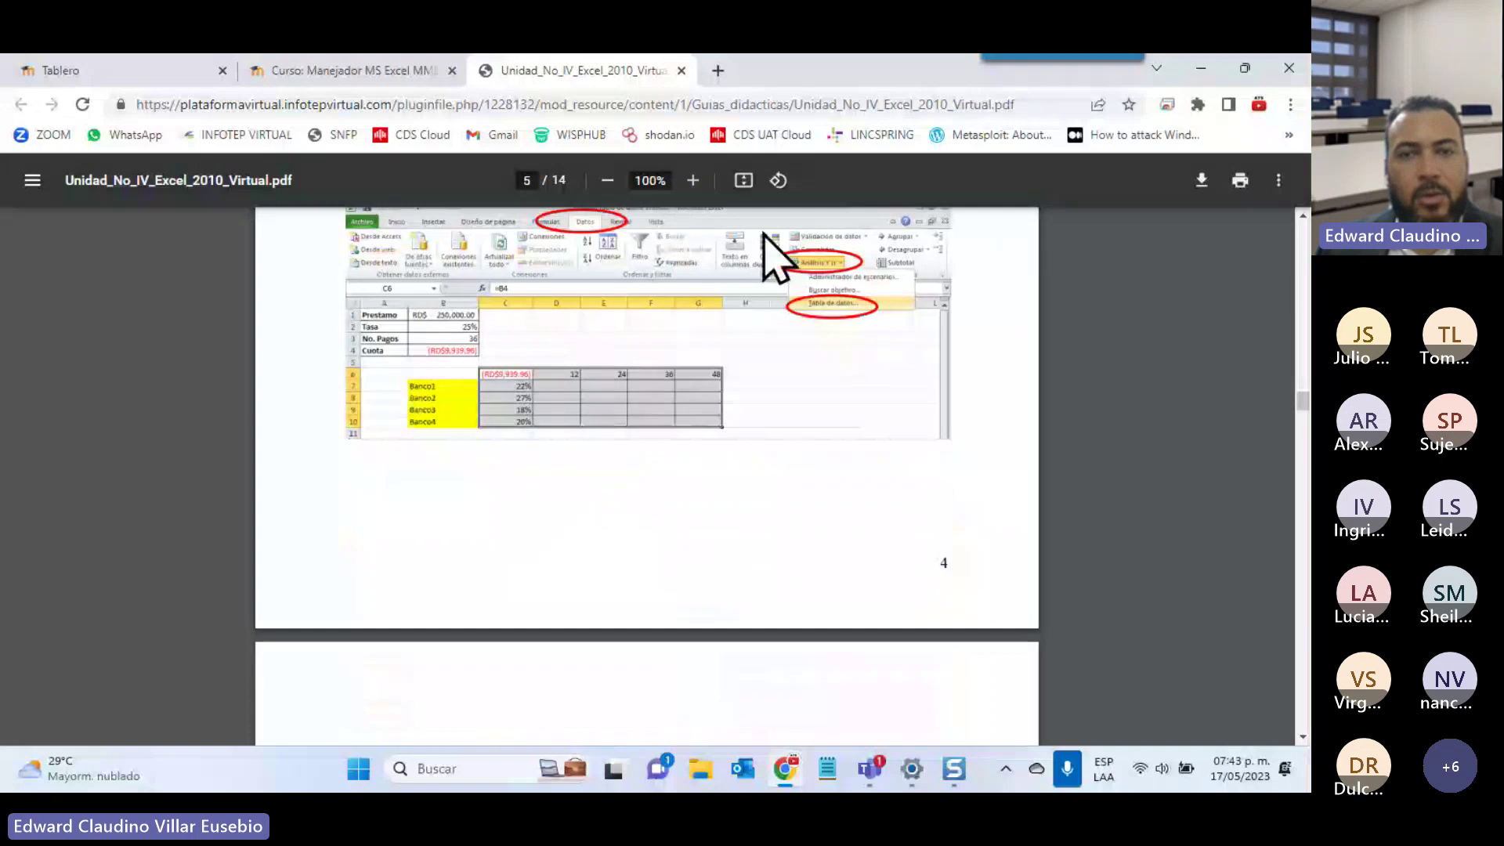
scroll(521, 396, "down", 5)
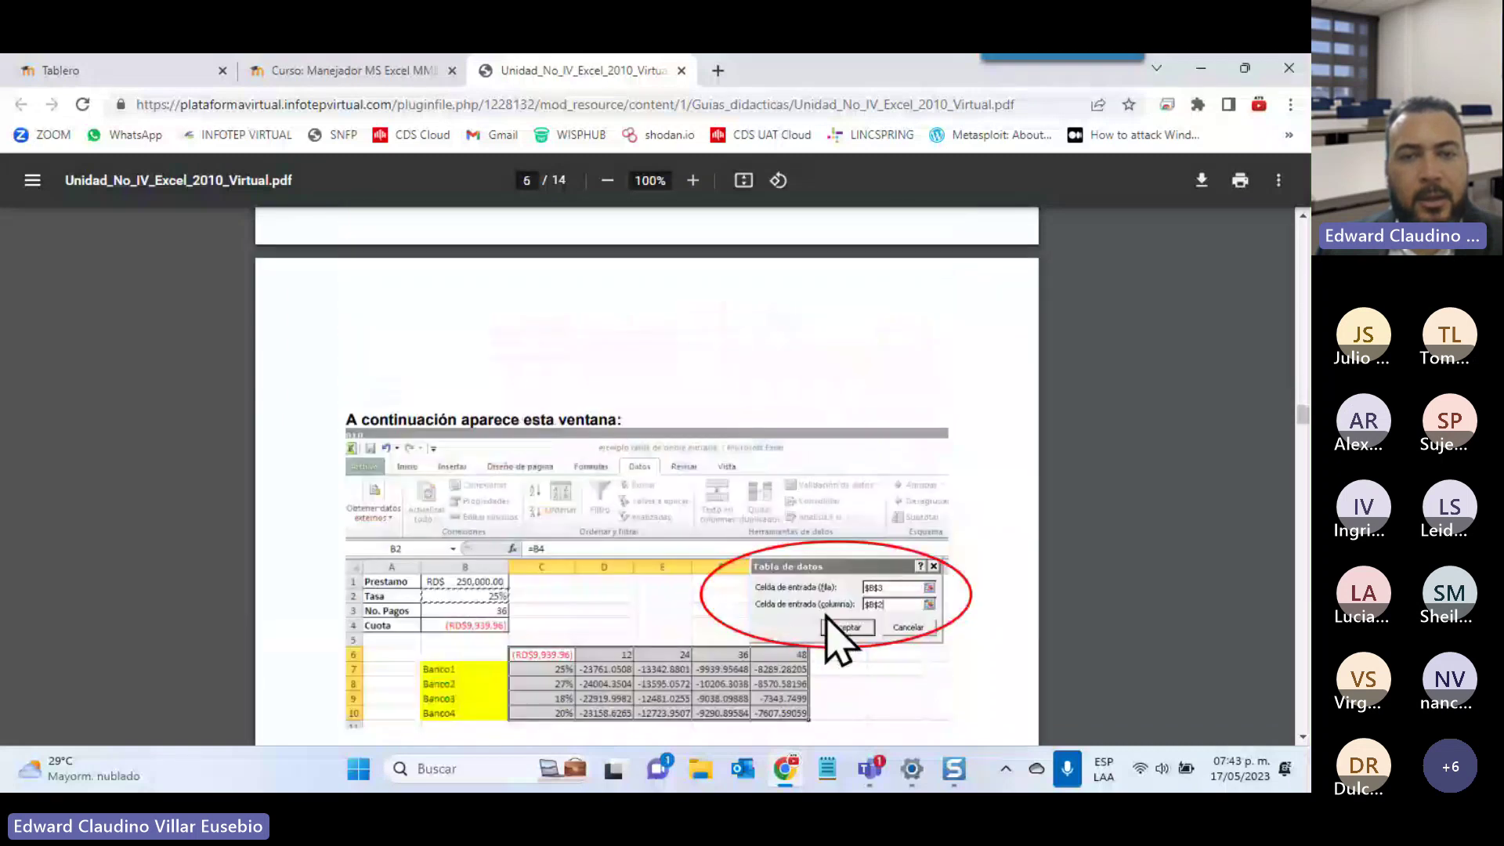
scroll(890, 453, "down", 4)
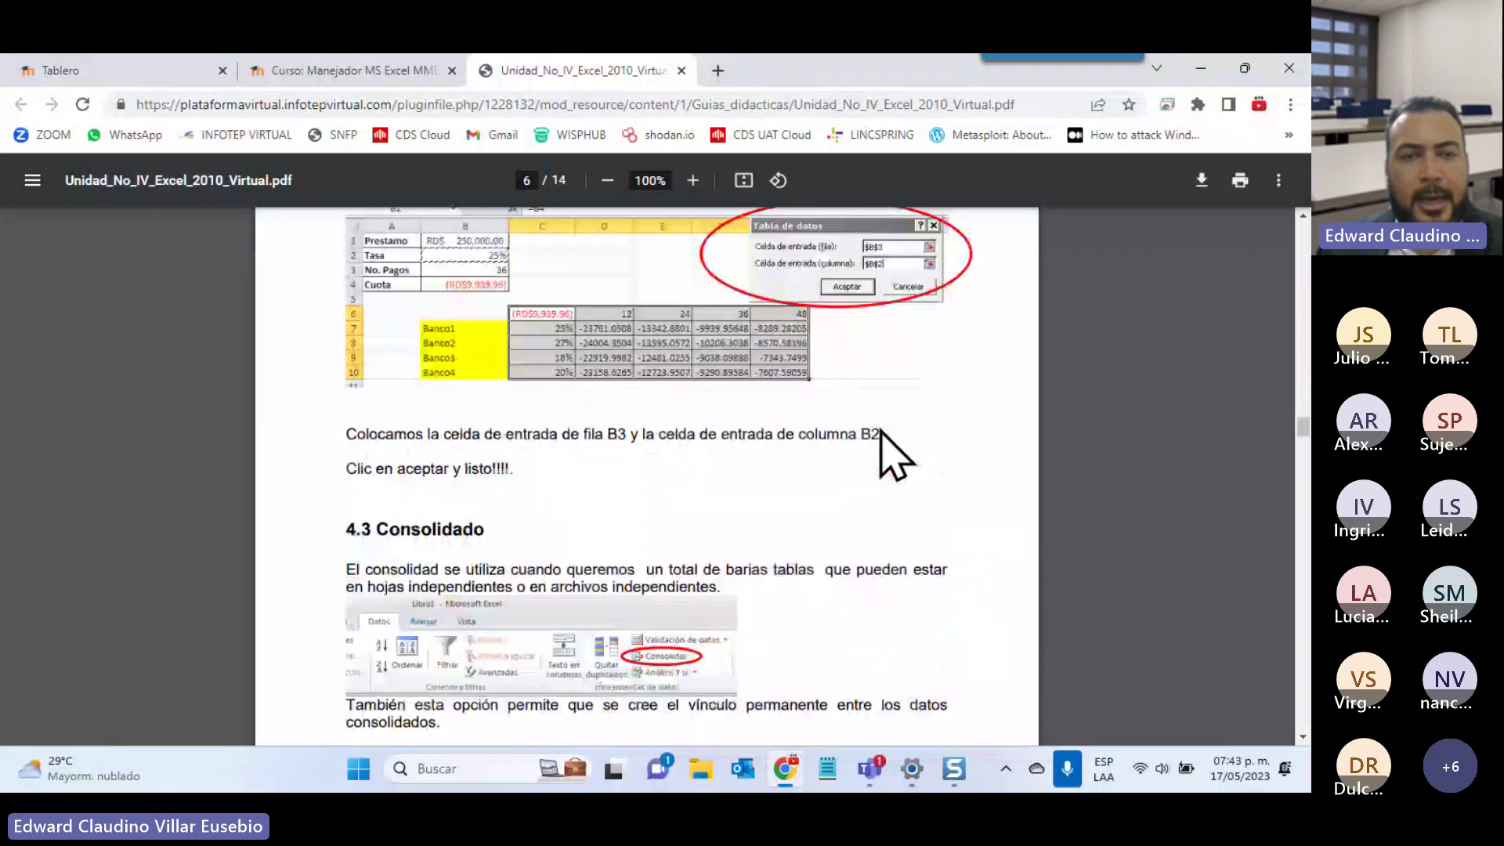
scroll(880, 433, "down", 2)
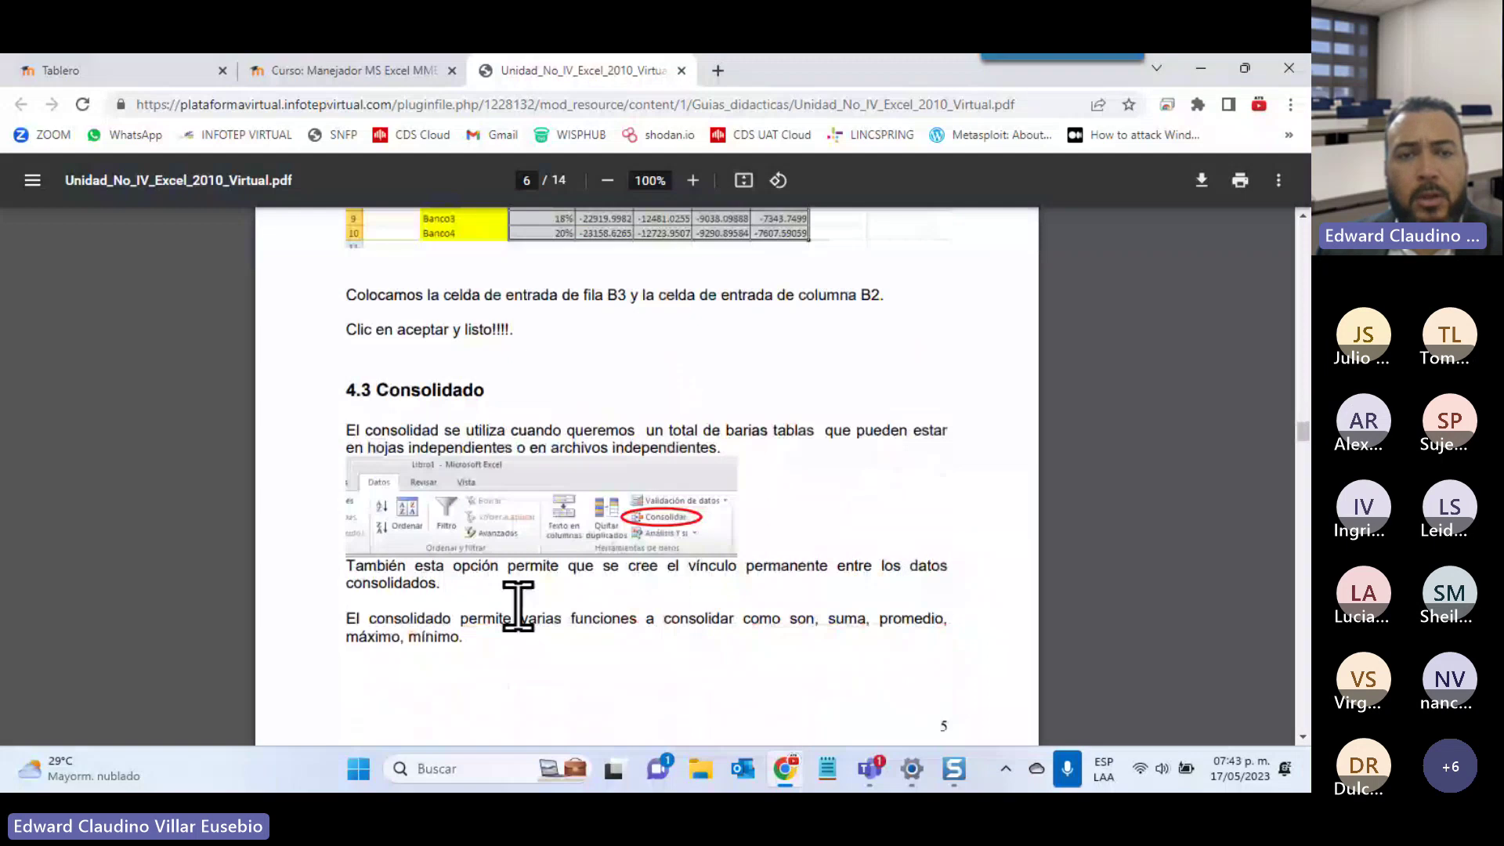
Examine the guide's Consolidar dialog options, section 4.4 Exportación e importación de datos, and section 4.5 Filtros up to its example
scroll(594, 601, "down", 12)
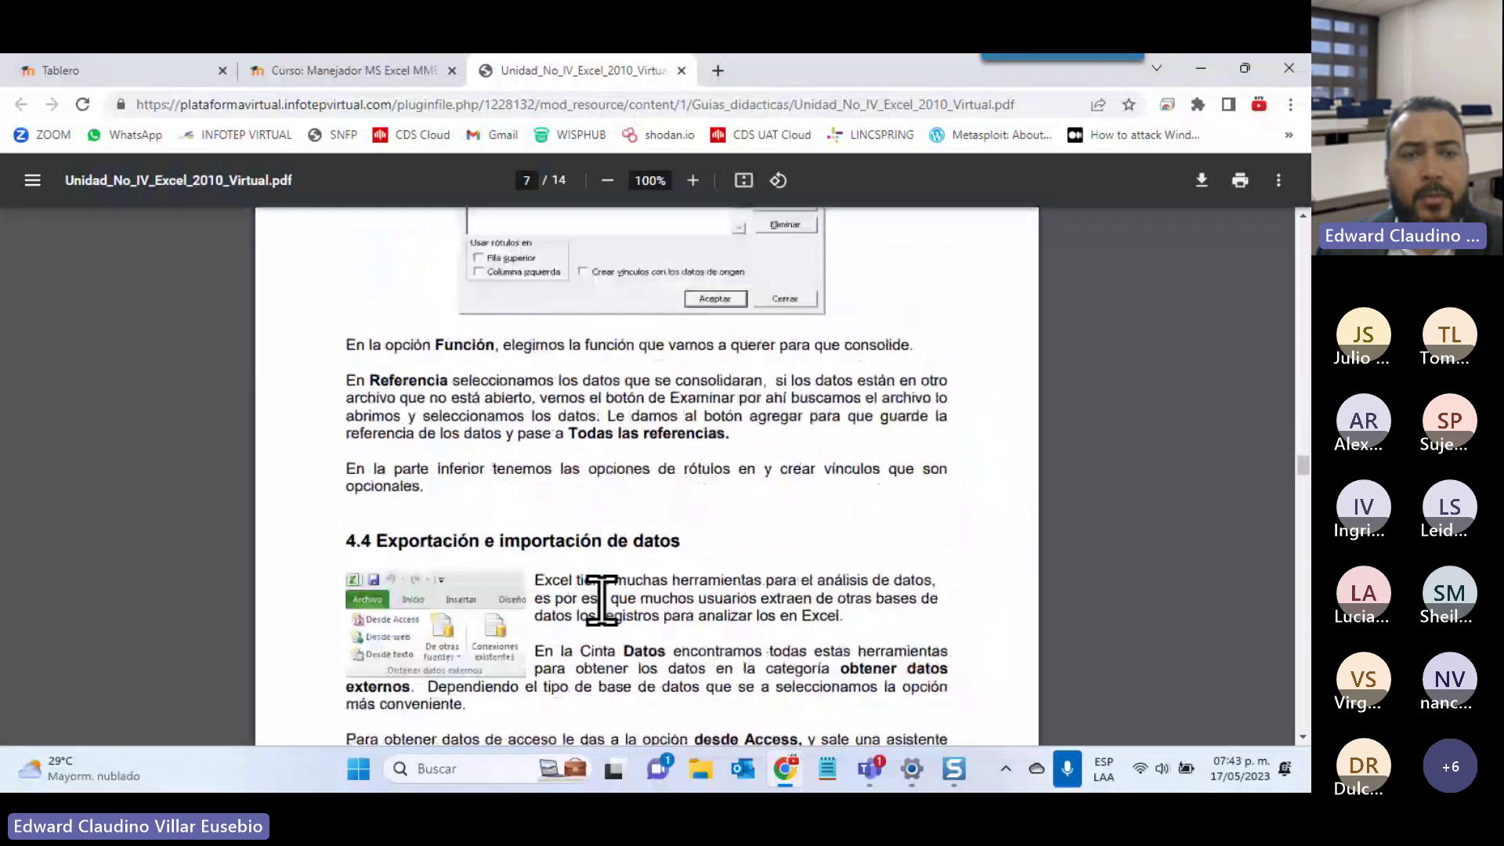
scroll(602, 600, "down", 1)
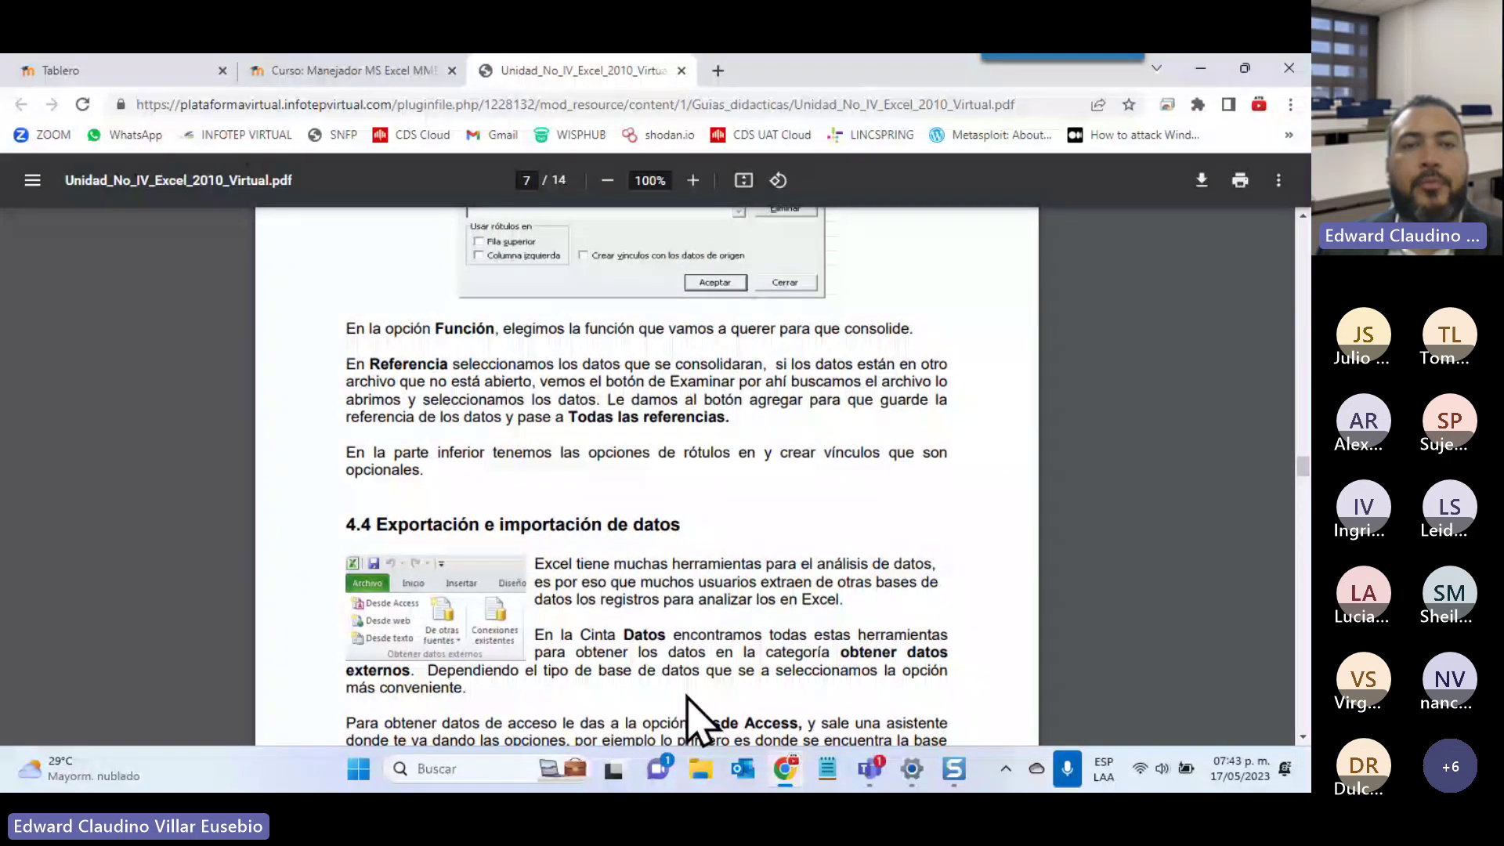
scroll(689, 715, "down", 10)
scroll(636, 627, "up", 2)
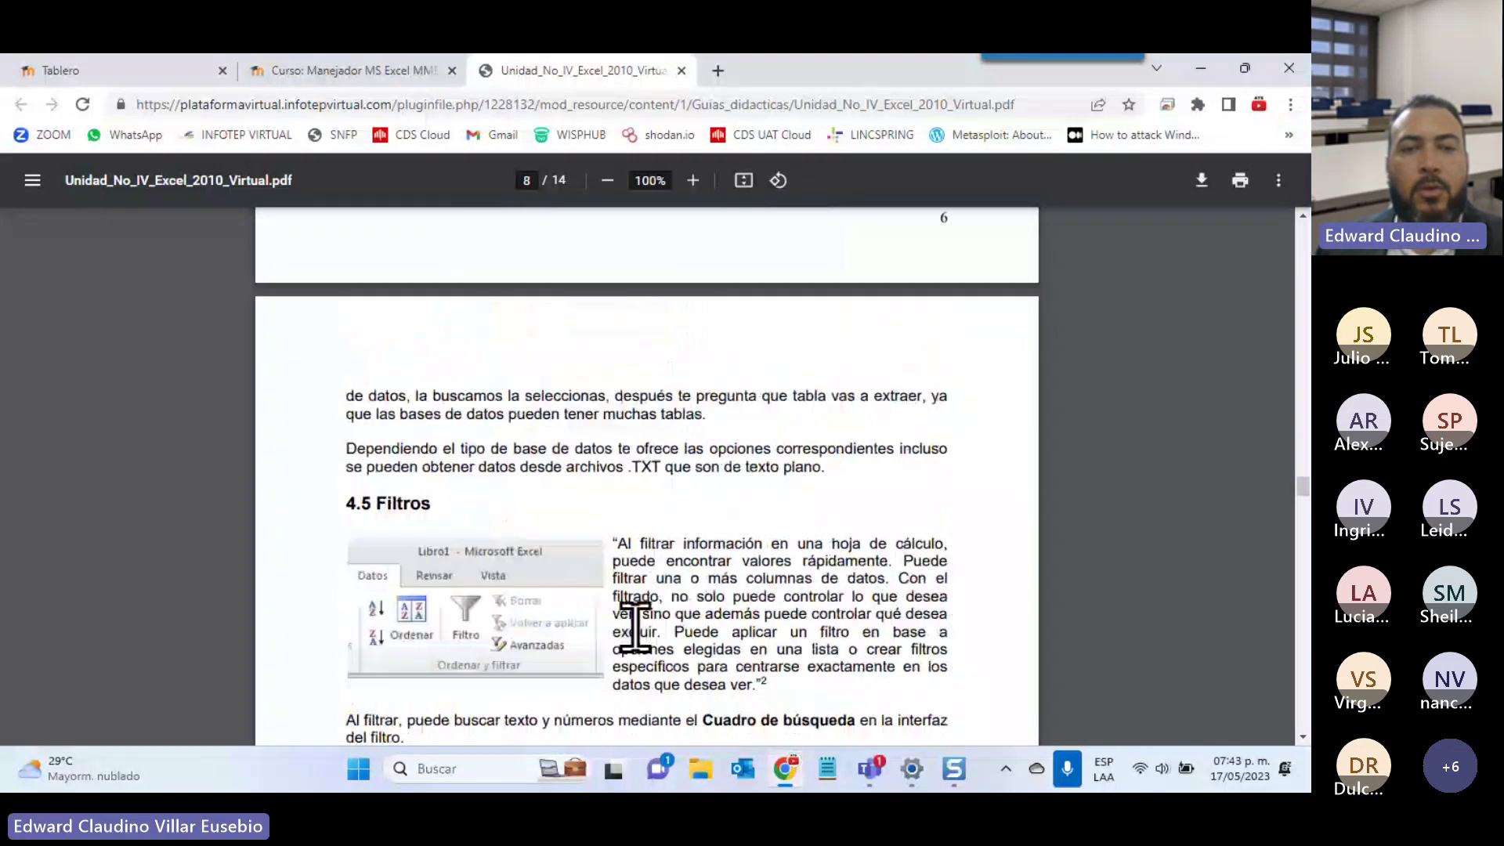
scroll(635, 626, "down", 3)
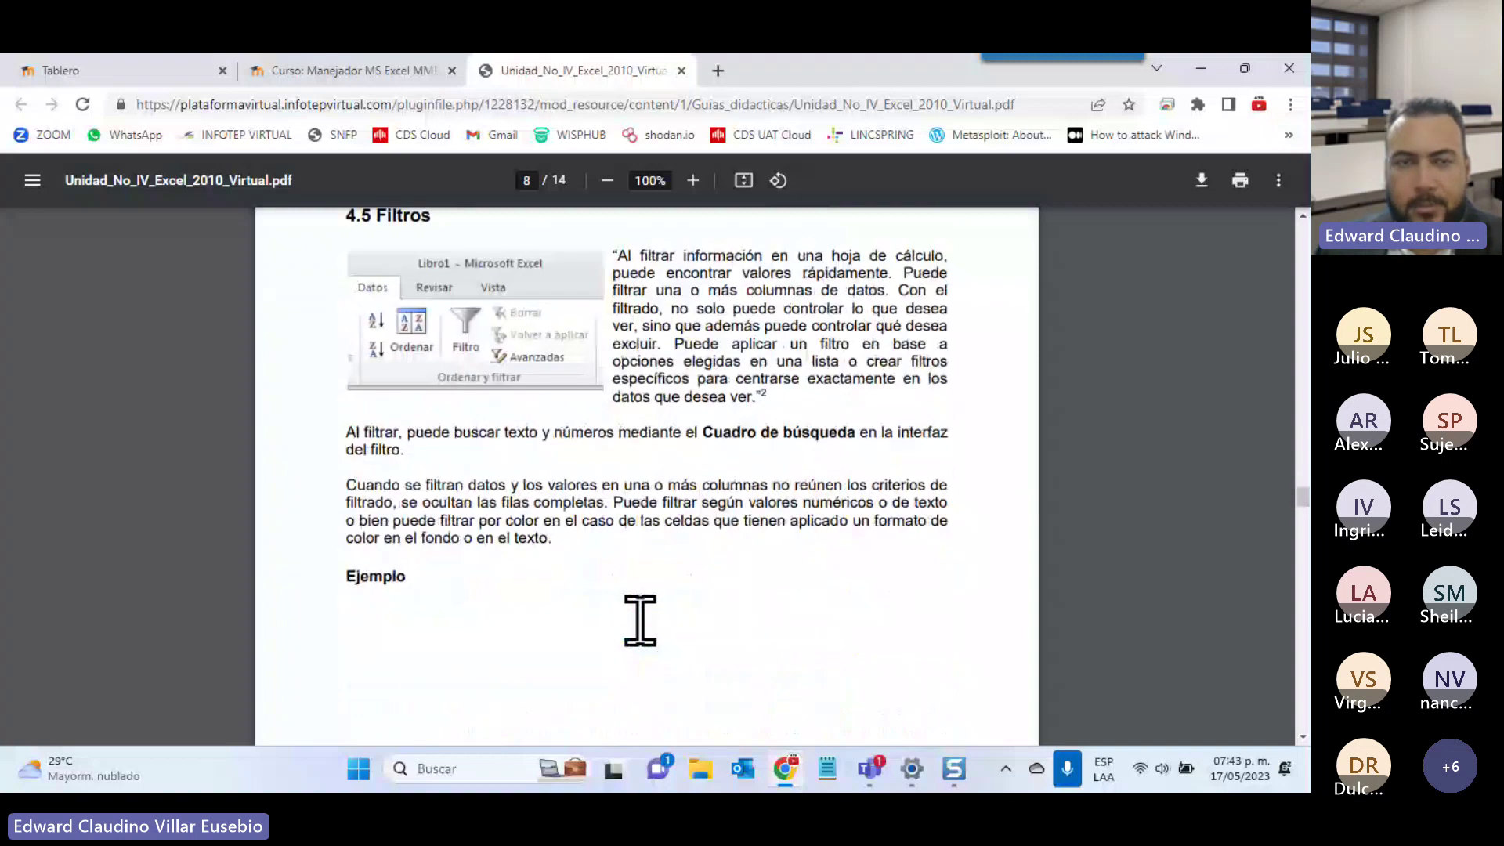
scroll(640, 620, "down", 4)
scroll(641, 620, "up", 6)
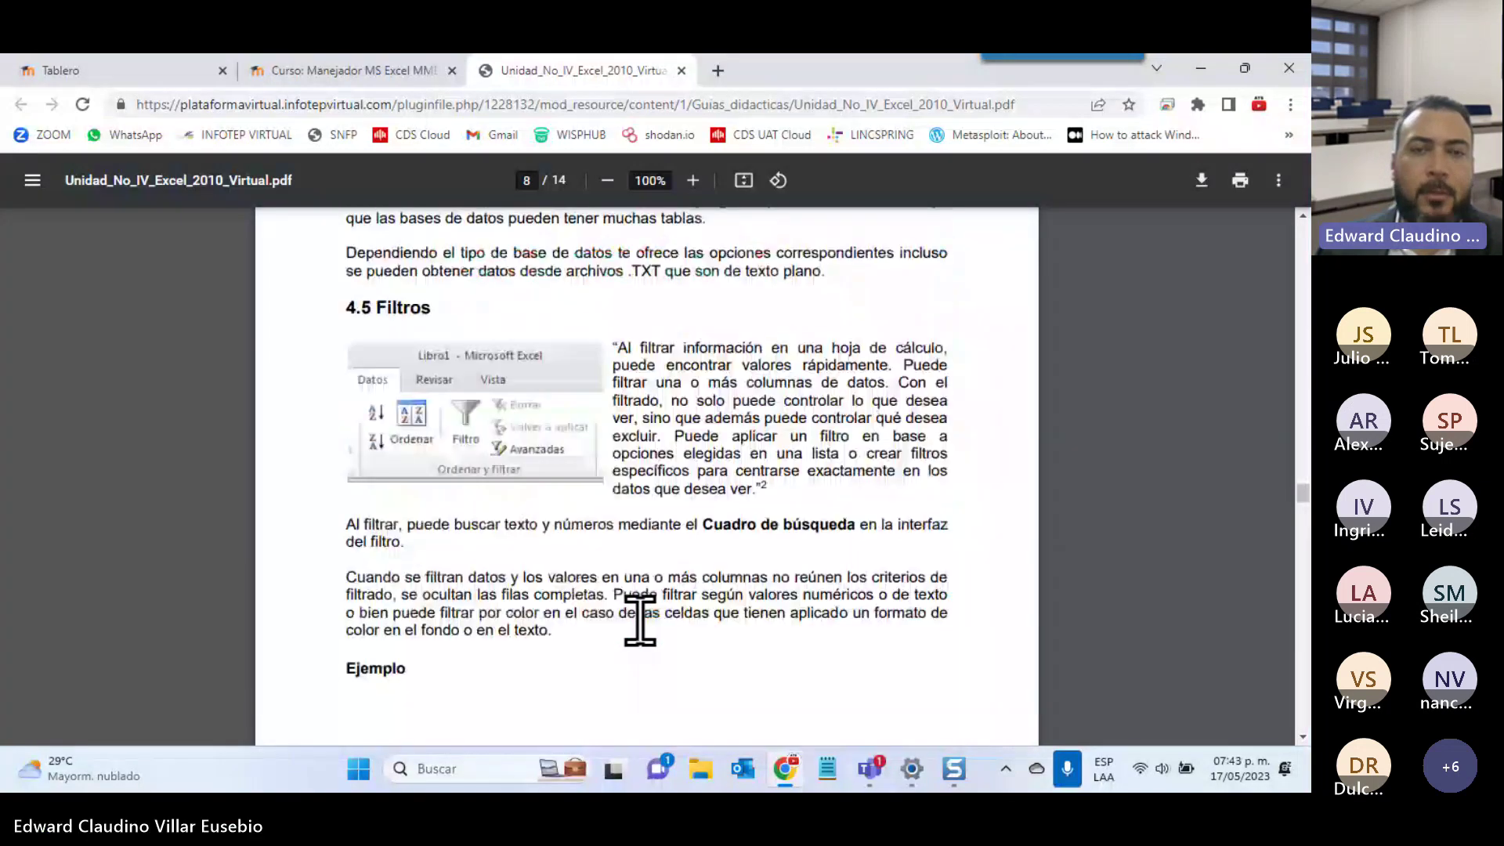
scroll(510, 426, "down", 8)
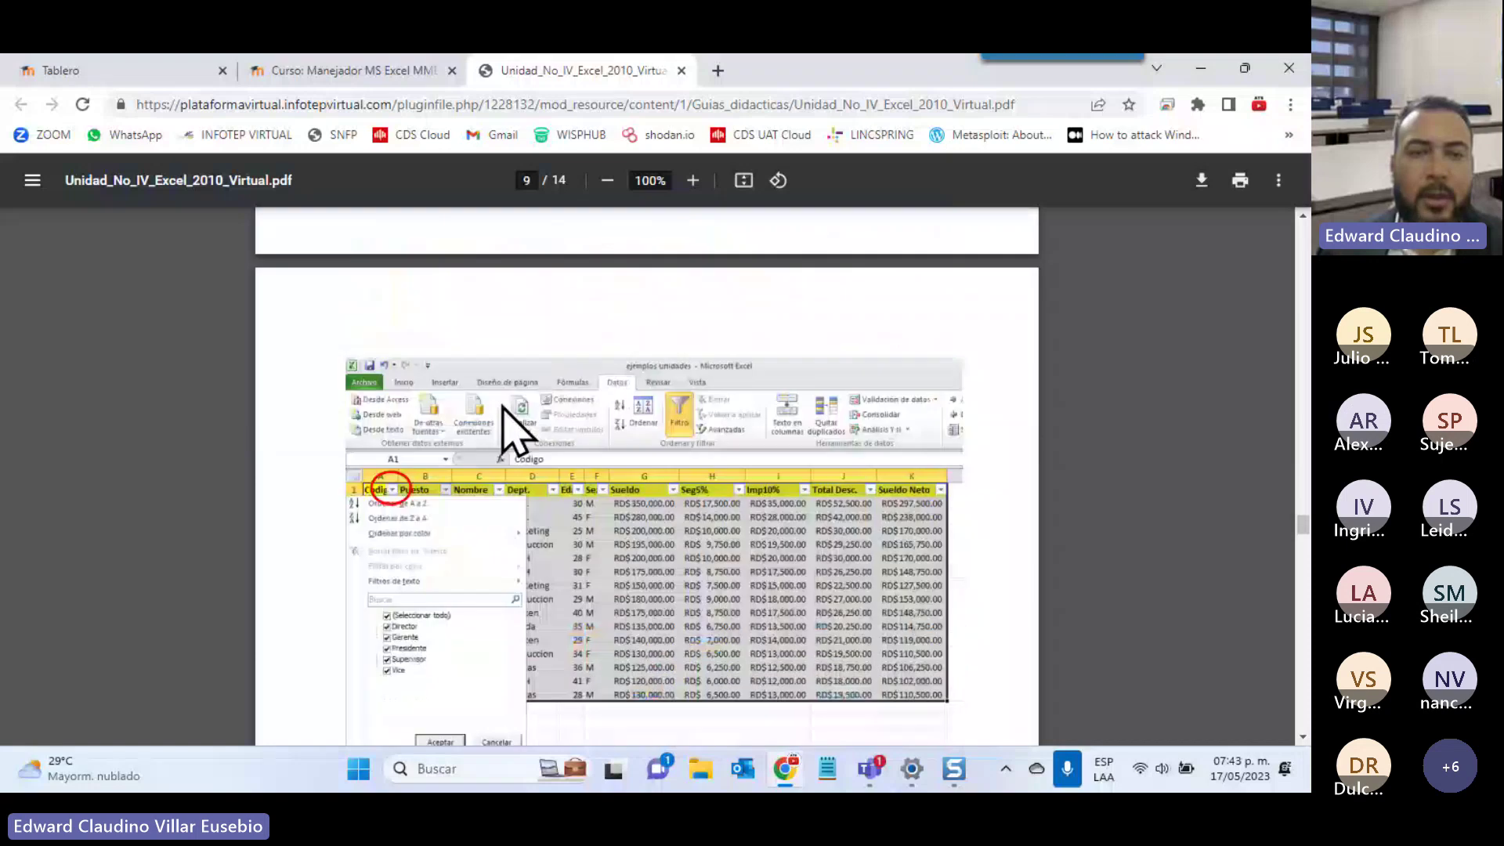
Review the guide's filter example and sections 4.6 Filtros Avanzados, 4.7 Agrupar and 4.8 Subtotales, and close the guide's tab
scroll(511, 427, "down", 2)
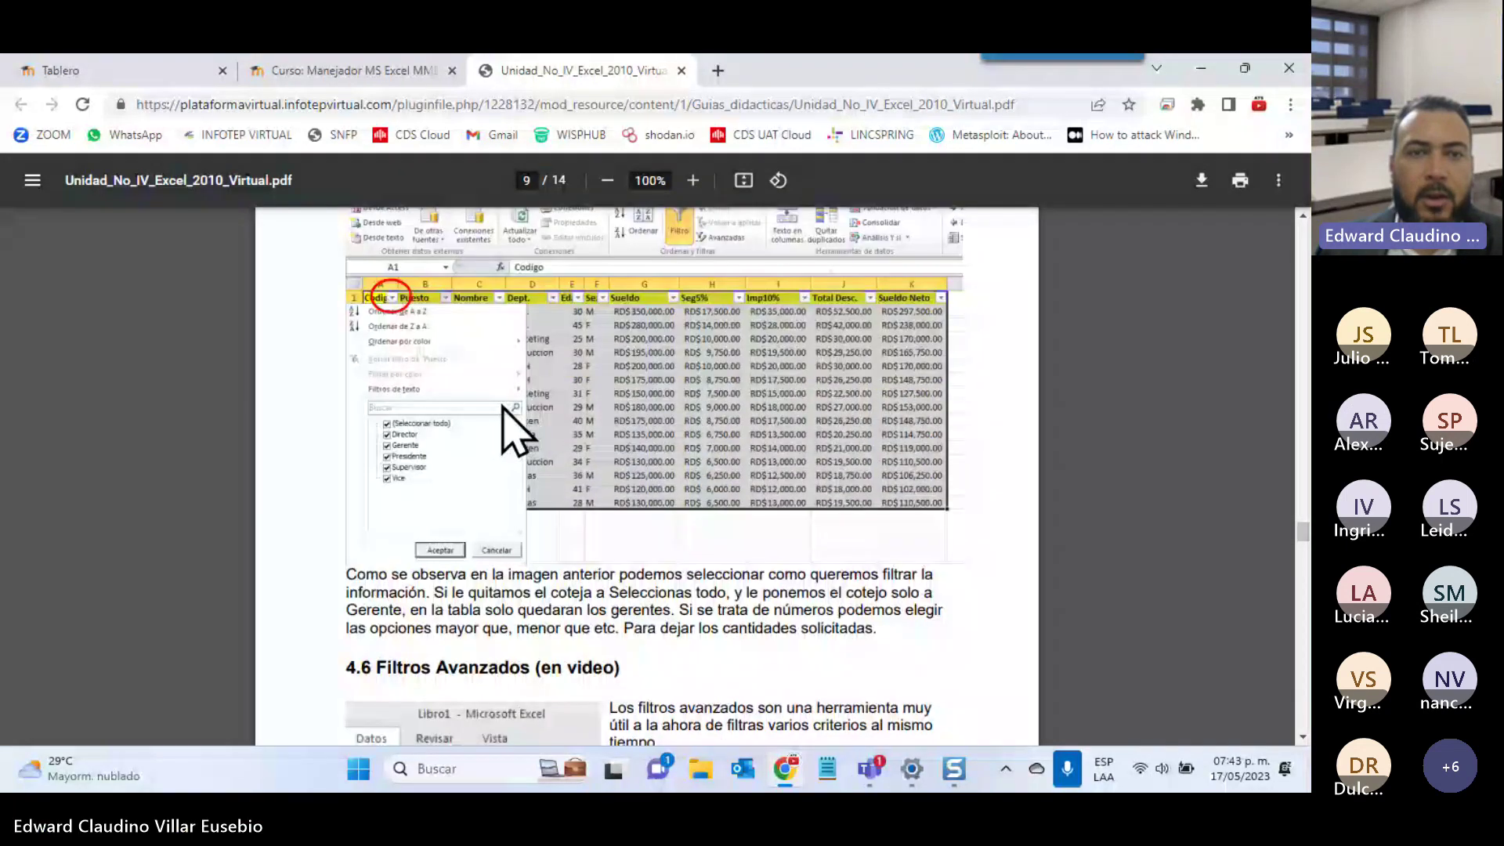
scroll(650, 387, "down", 4)
scroll(651, 388, "down", 5)
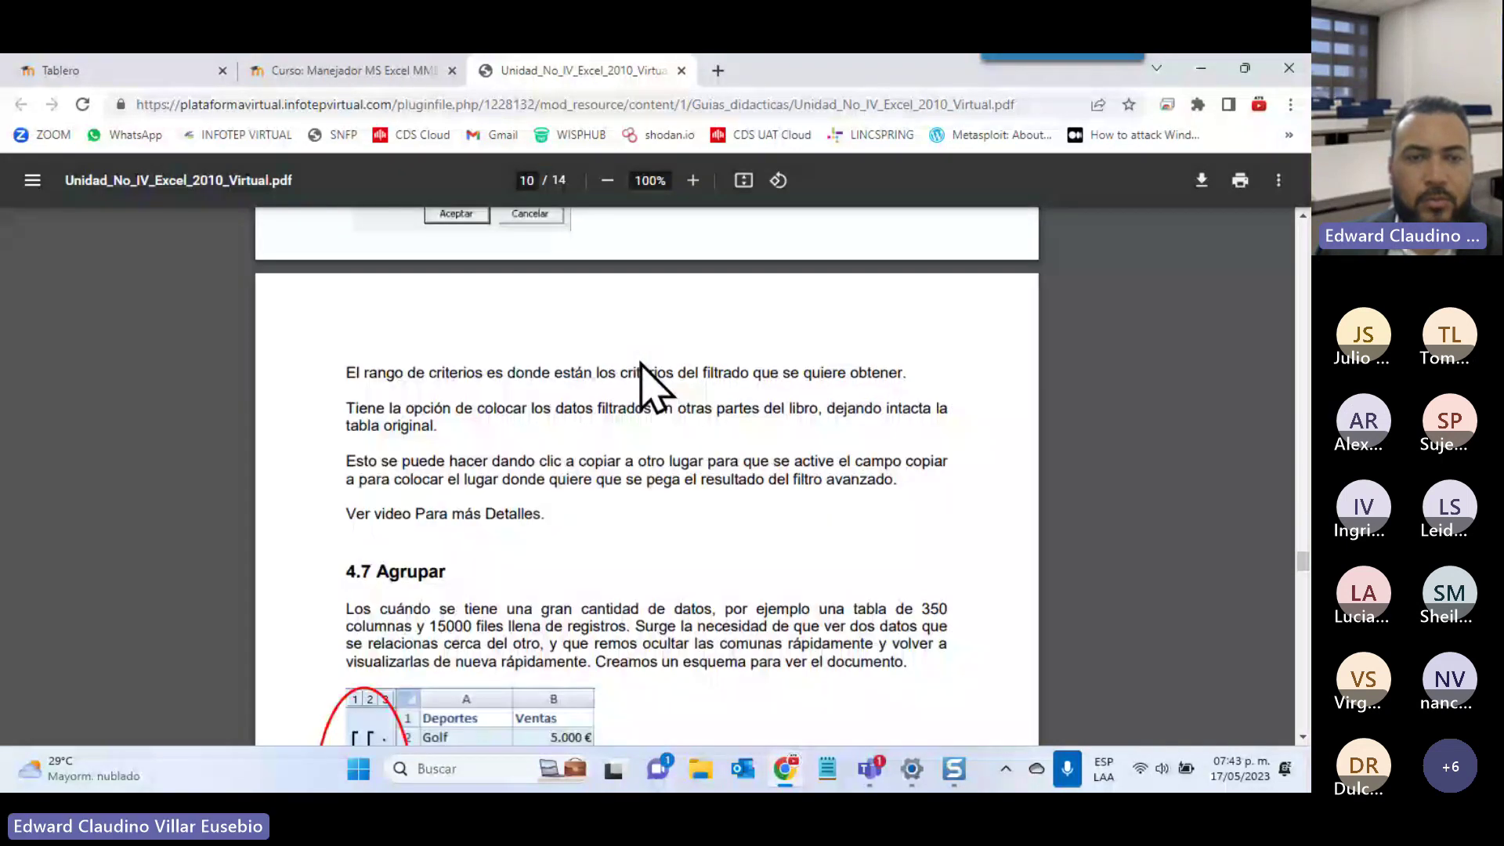
scroll(650, 388, "down", 4)
scroll(650, 387, "down", 1)
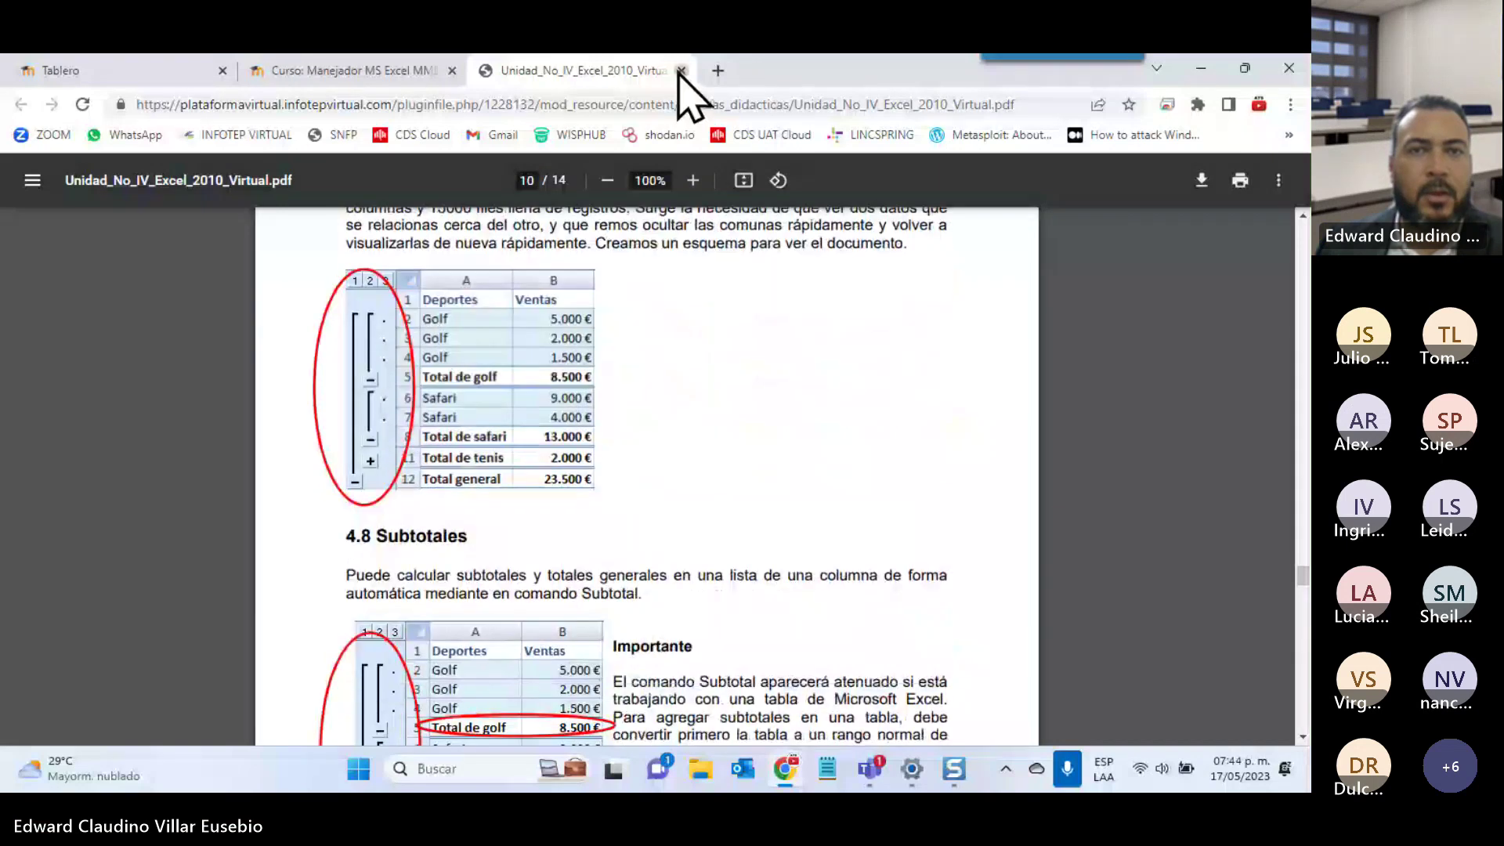
left_click(681, 70)
Open Como utilizar los filtros from the Unit 4 resources in a new tab and show that page
scroll(577, 547, "down", 2)
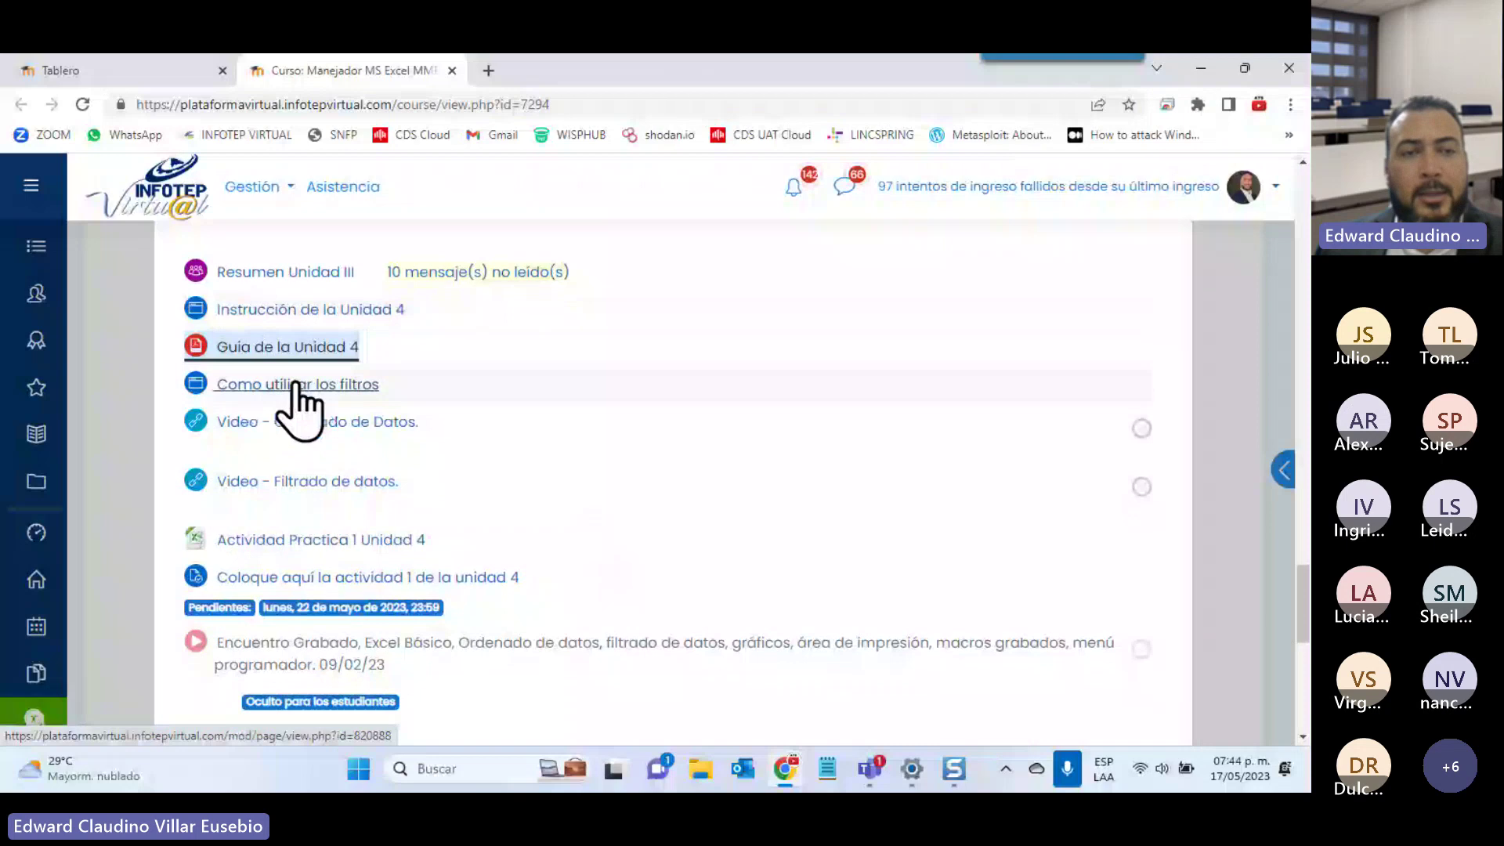
right_click(368, 385)
left_click(448, 398)
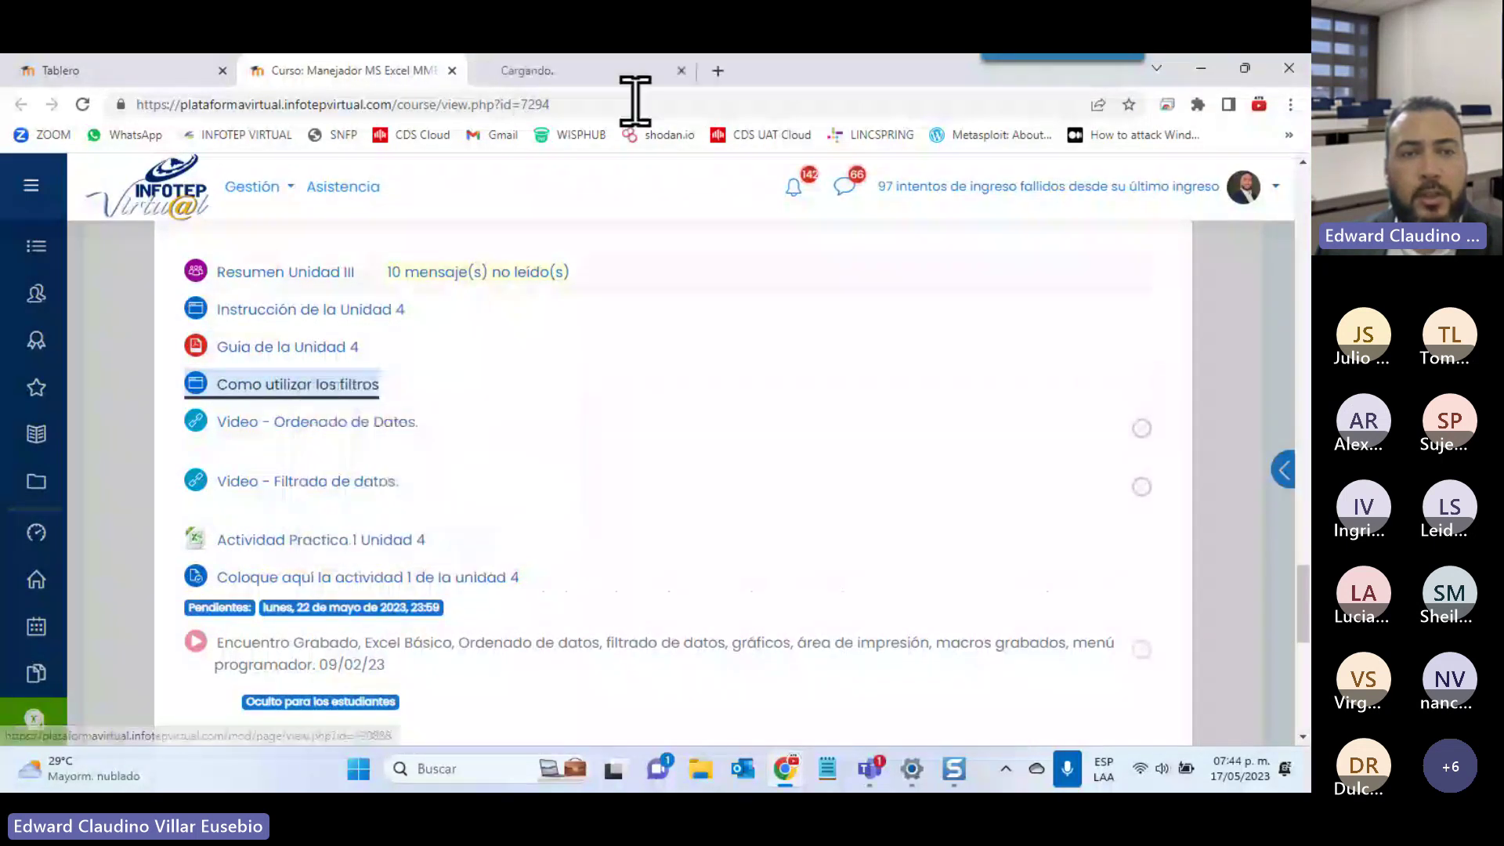
left_click(582, 76)
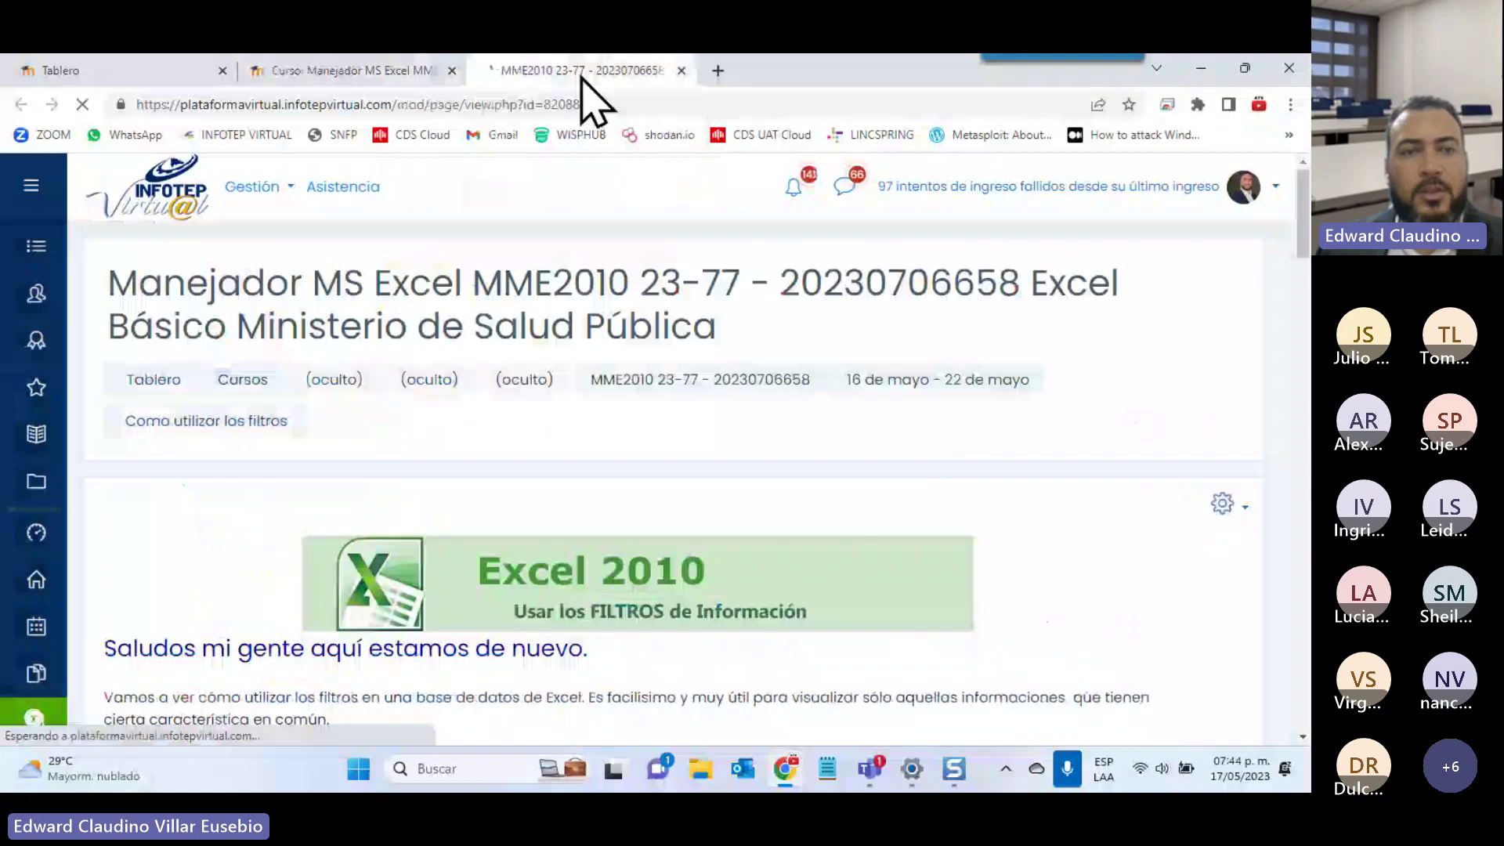
Examine the filter tutorial from the Cartones del Mundo payroll and the Filter command to clearing the whole selection
scroll(574, 506, "down", 3)
scroll(588, 527, "down", 1)
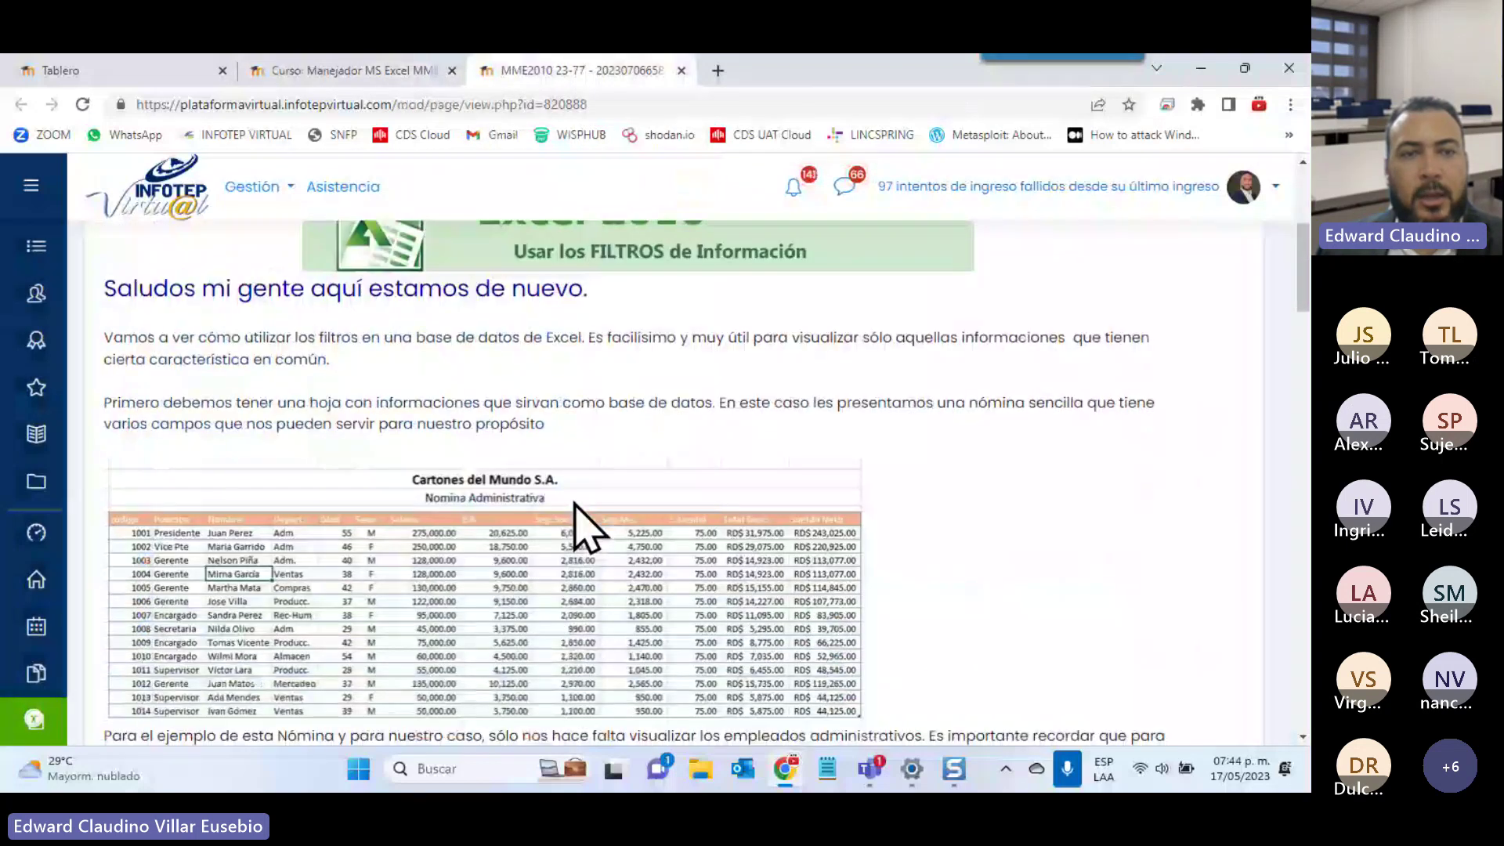
scroll(574, 504, "down", 3)
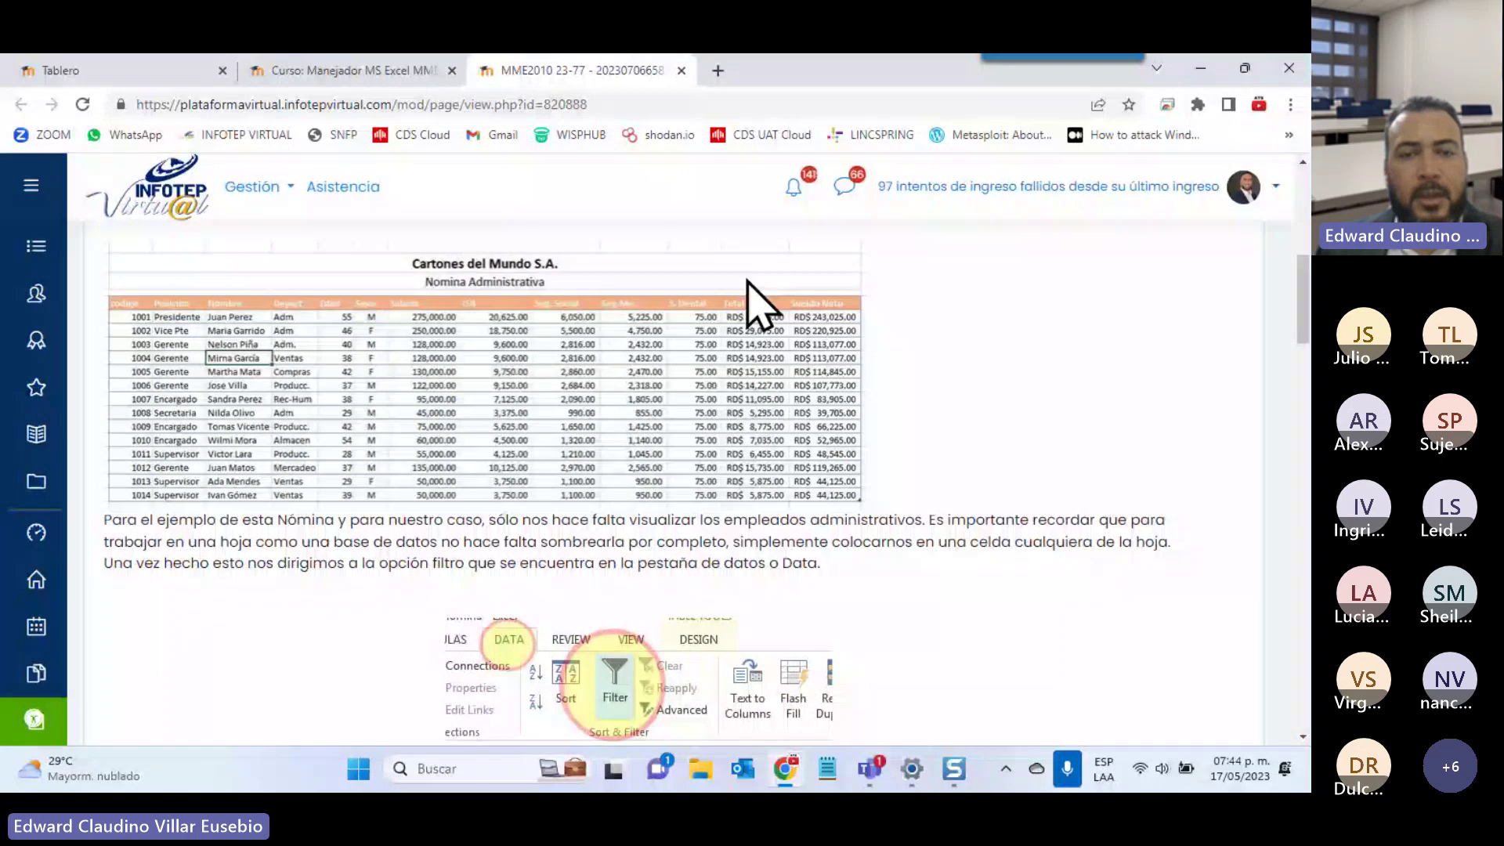
scroll(753, 302, "down", 4)
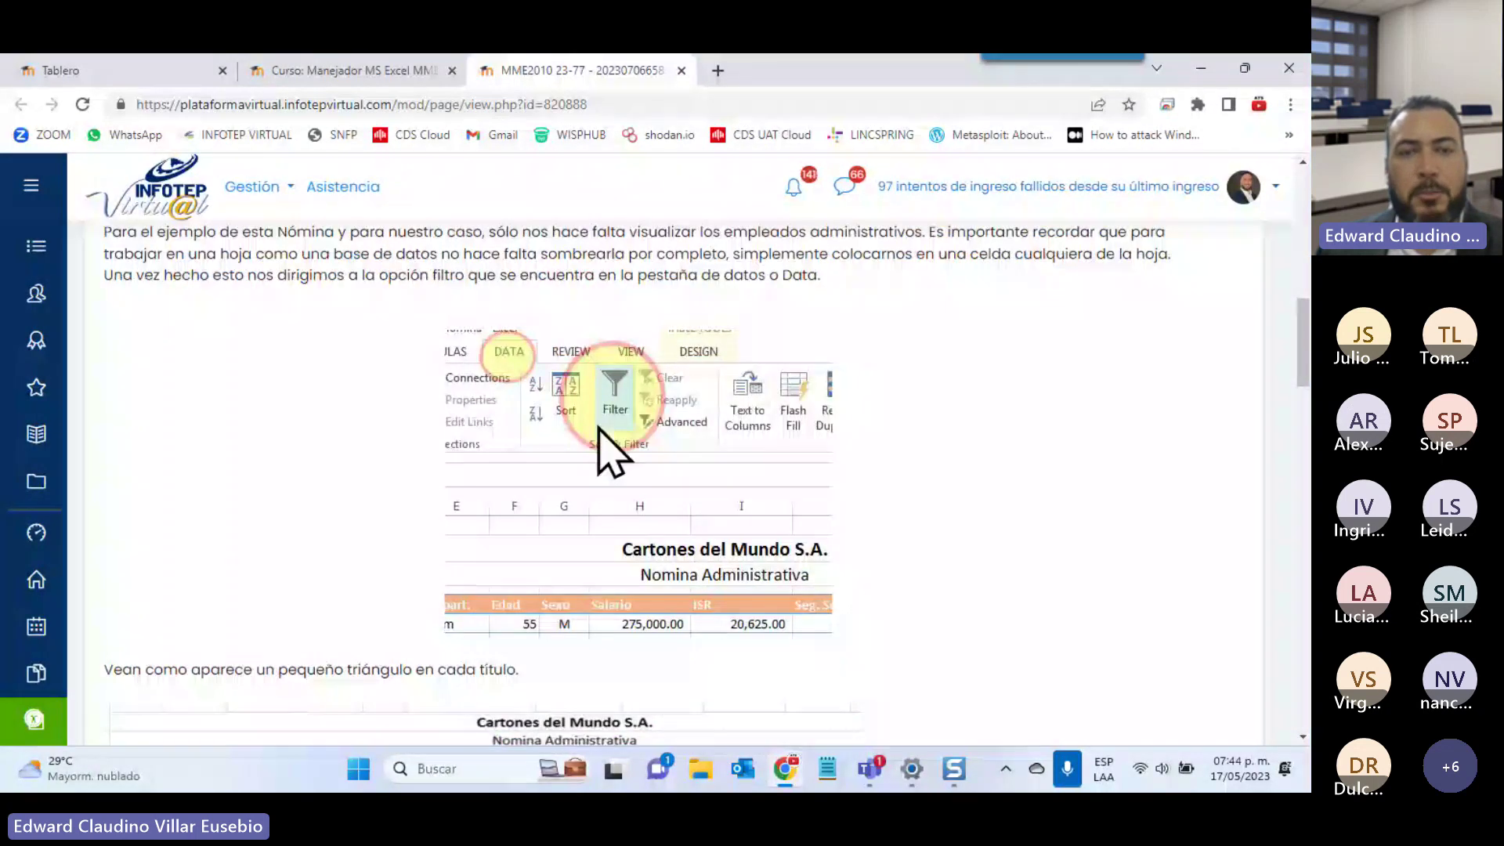
scroll(619, 509, "down", 4)
scroll(619, 509, "down", 1)
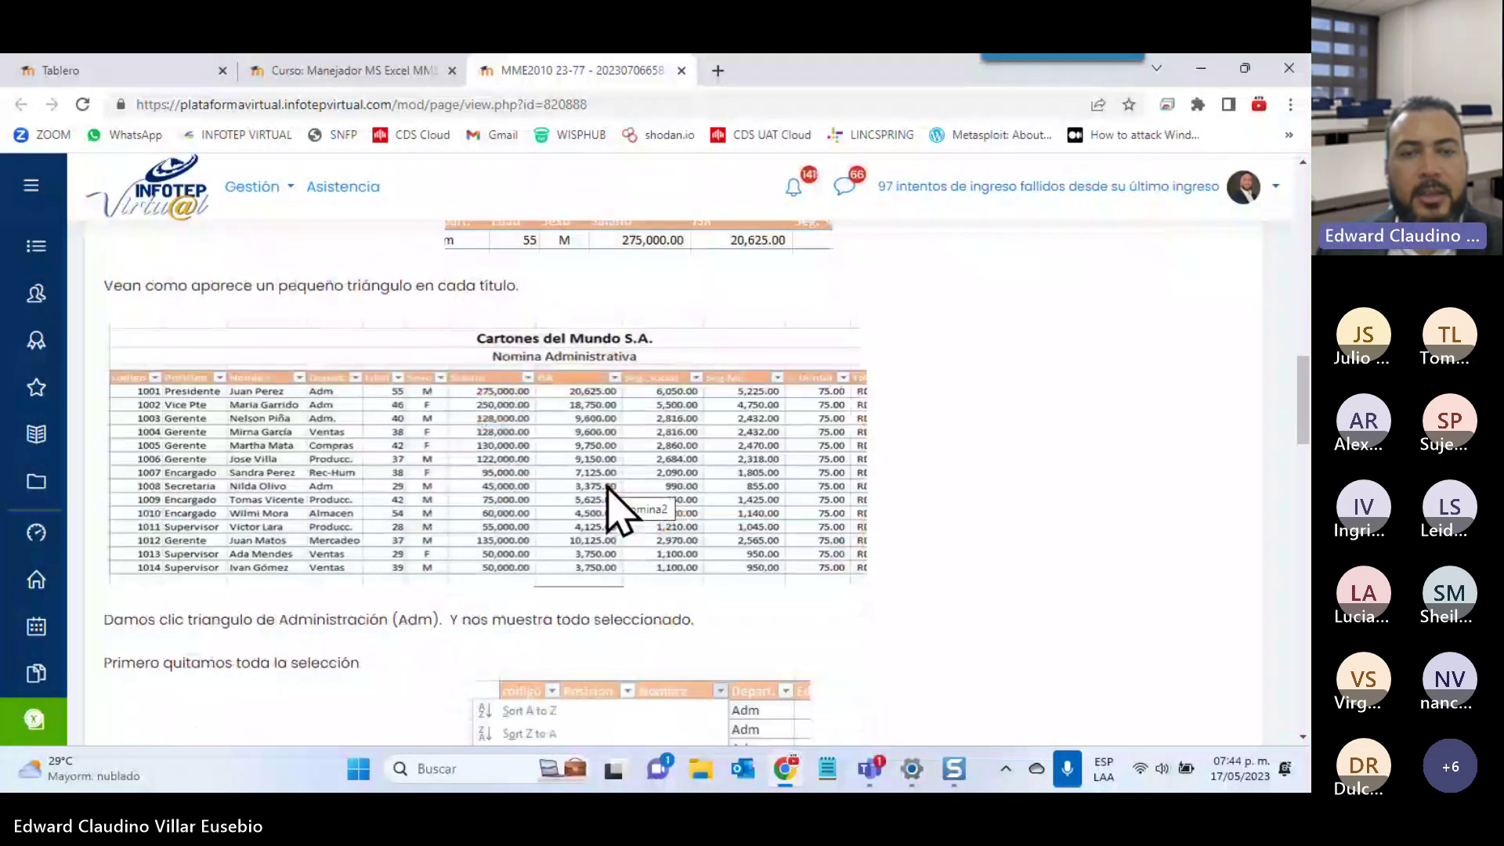
scroll(619, 509, "down", 3)
scroll(607, 488, "down", 1)
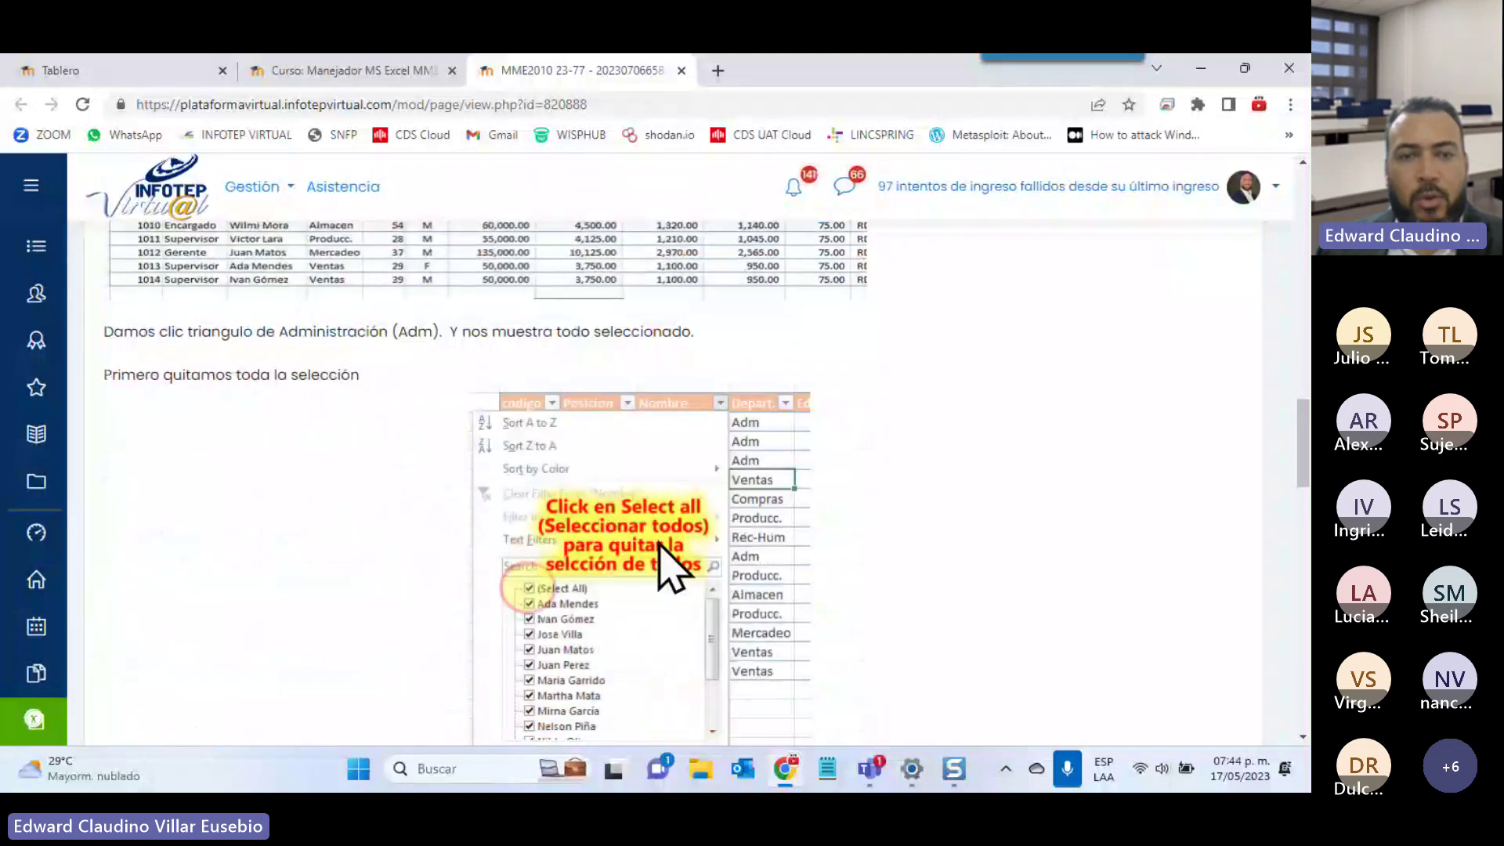
Review how the tutorial filters the payroll by Adm and restores all data, and close the tutorial's tab
scroll(517, 597, "down", 5)
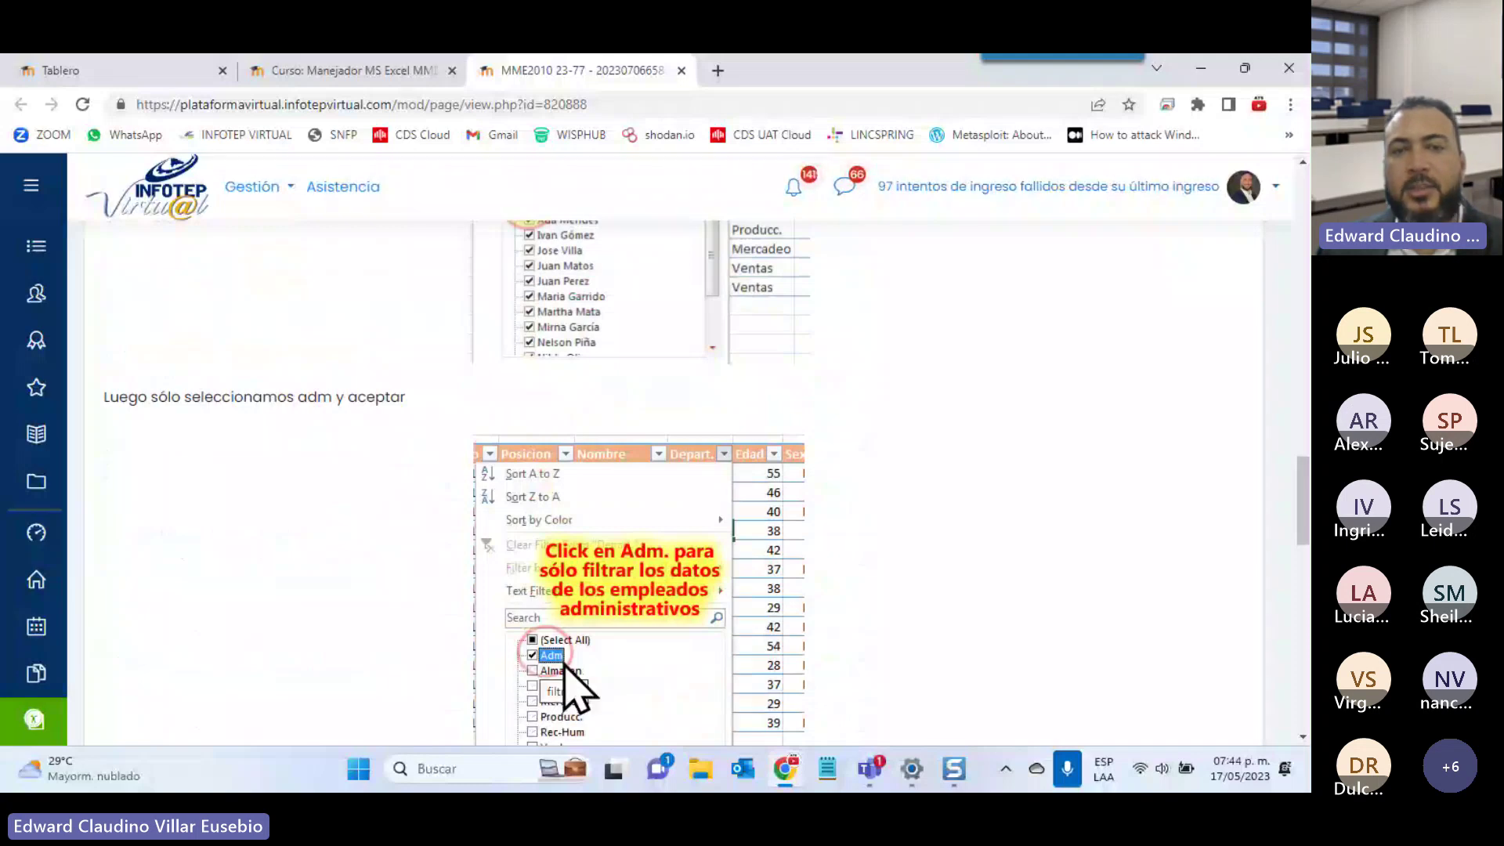
scroll(565, 664, "down", 1)
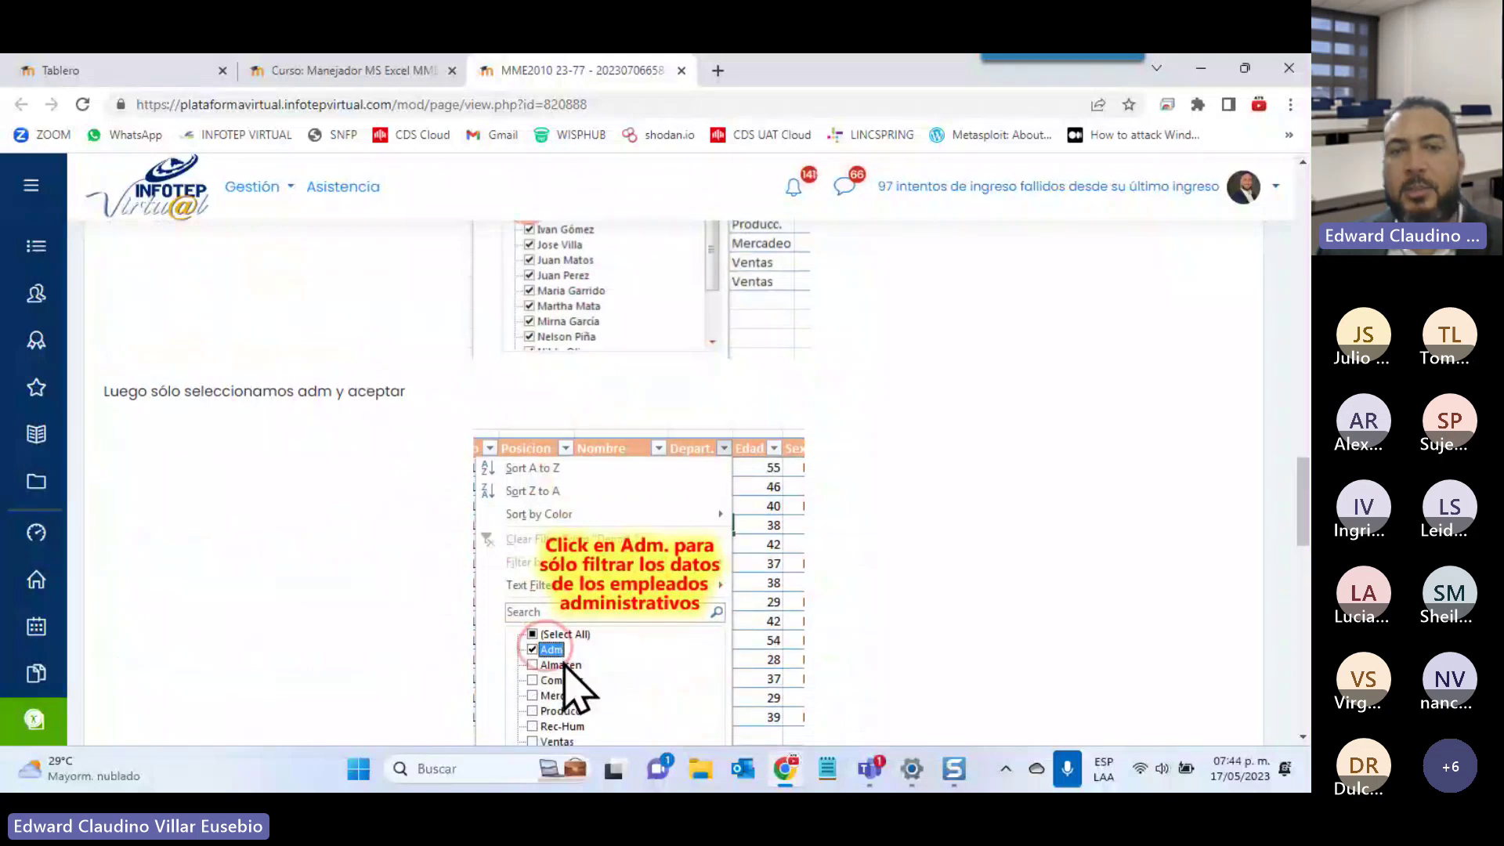
scroll(578, 688, "down", 3)
scroll(564, 664, "down", 4)
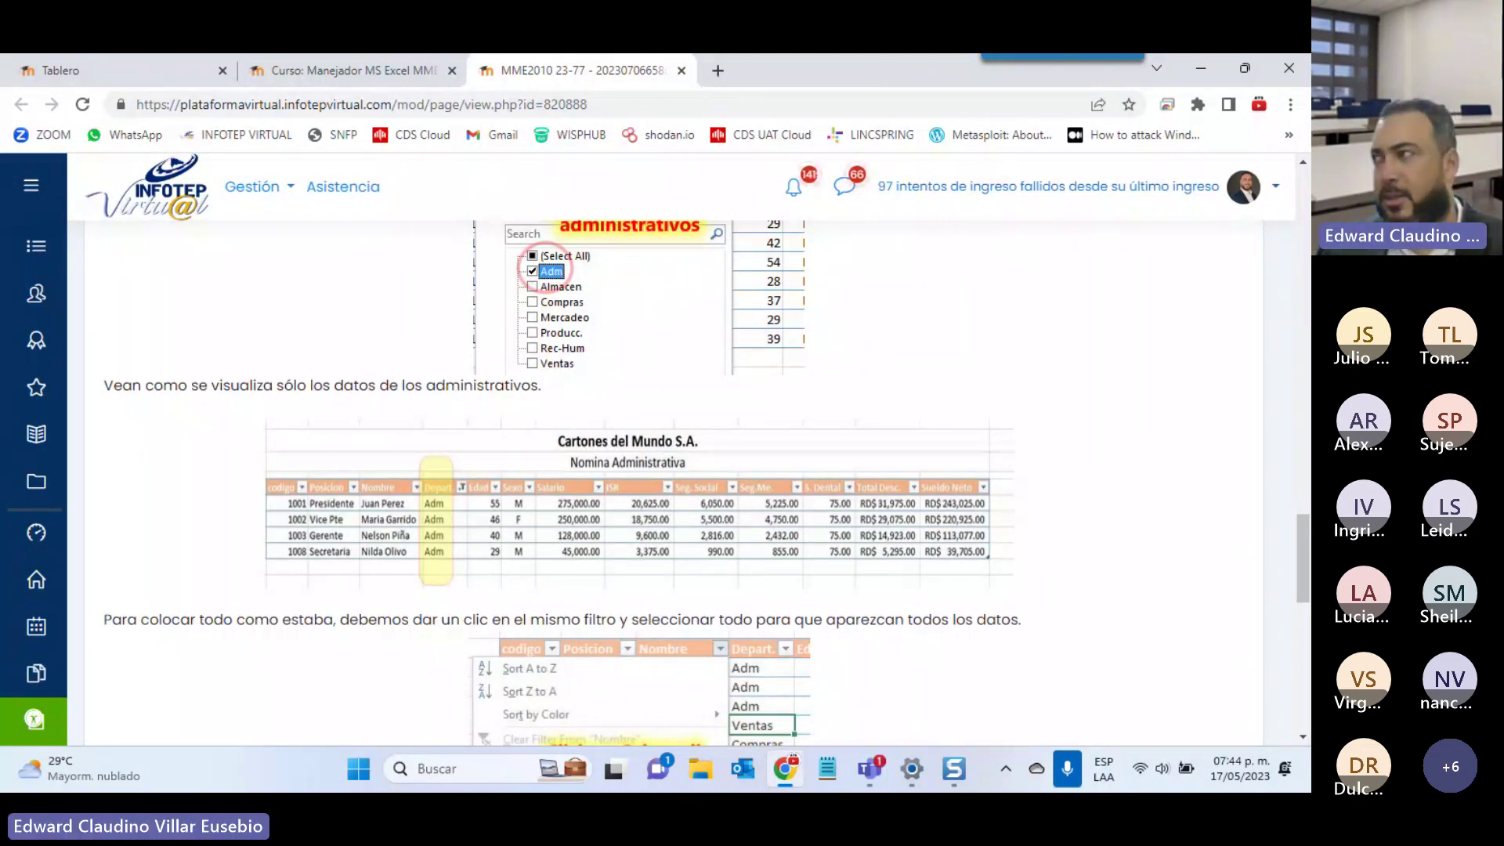
scroll(942, 636, "down", 1)
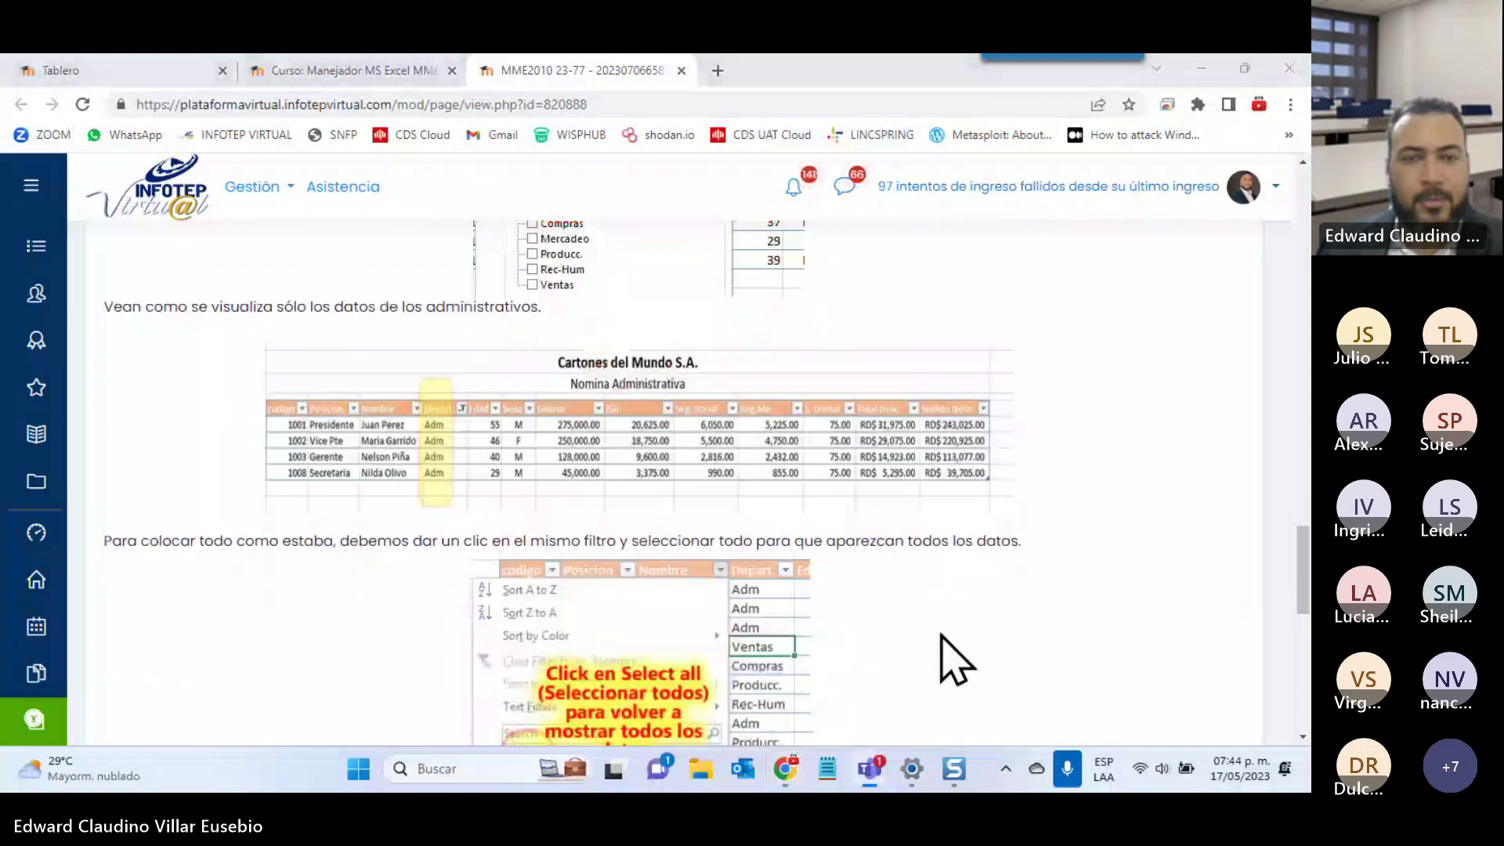
scroll(941, 636, "down", 9)
scroll(942, 636, "up", 4)
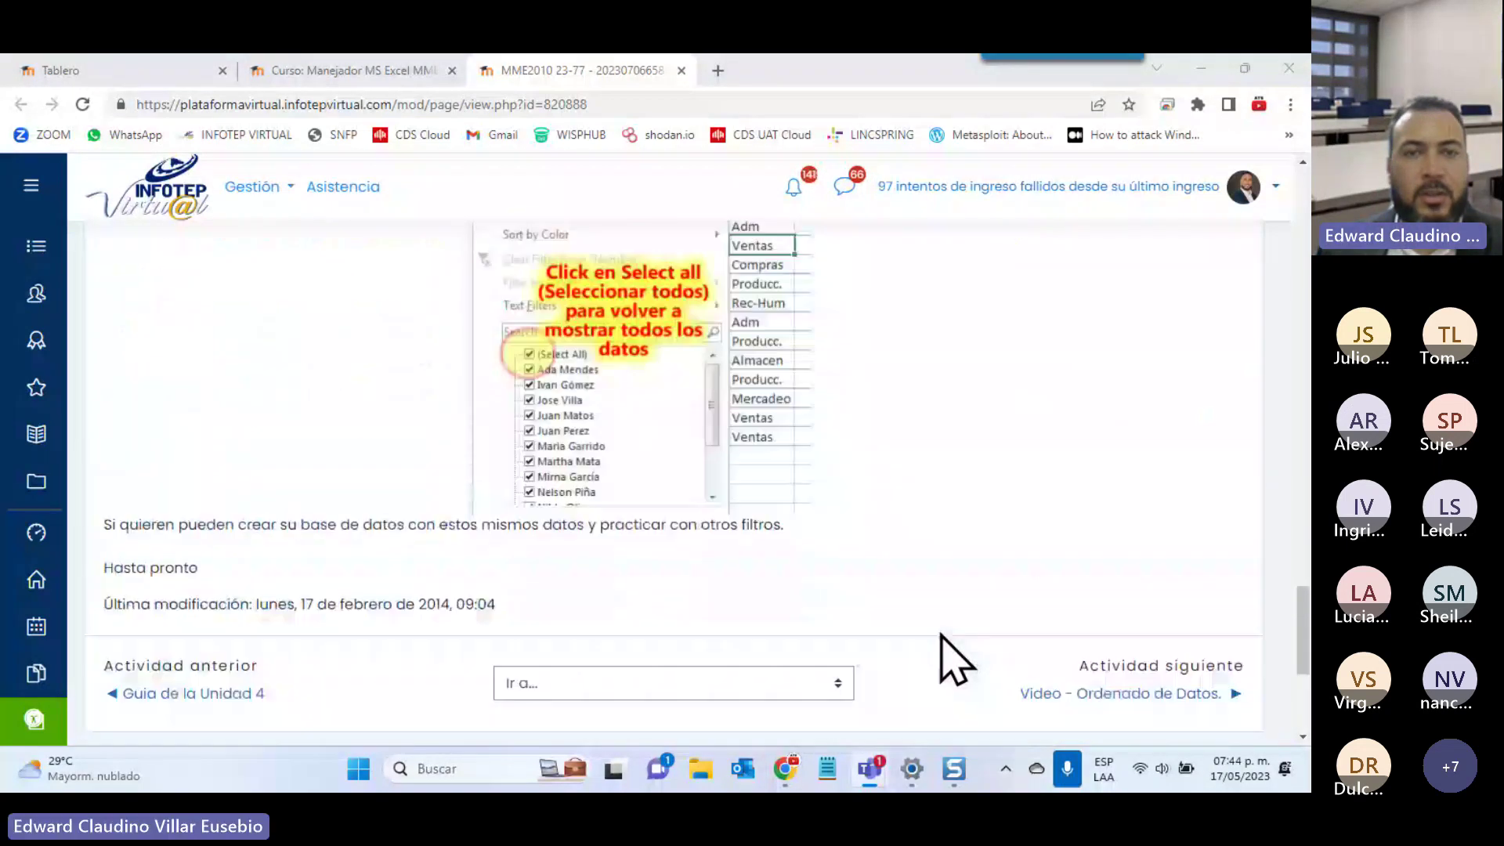
scroll(942, 636, "up", 4)
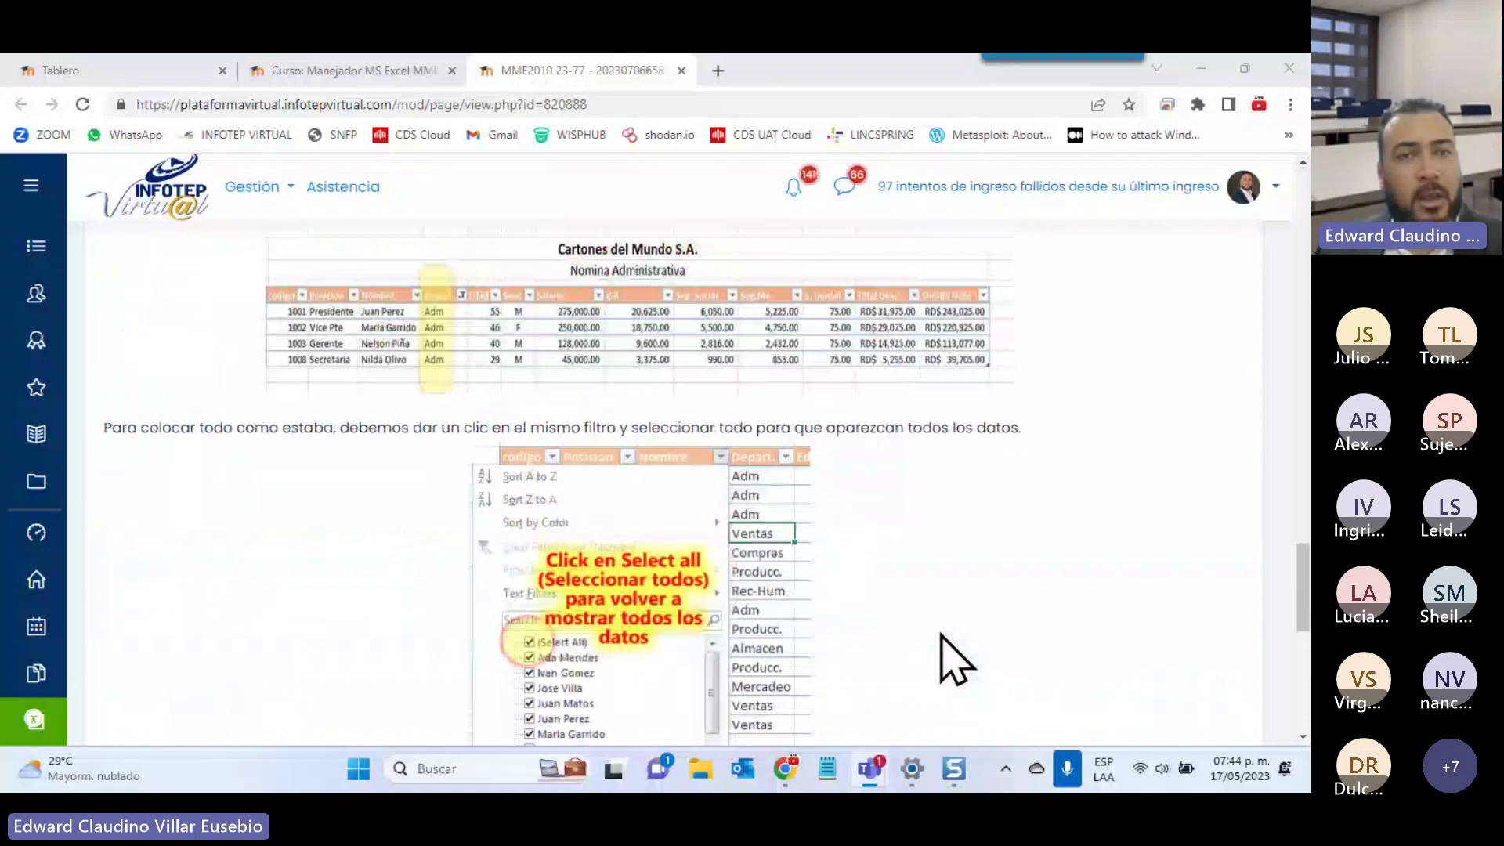
left_click(682, 70)
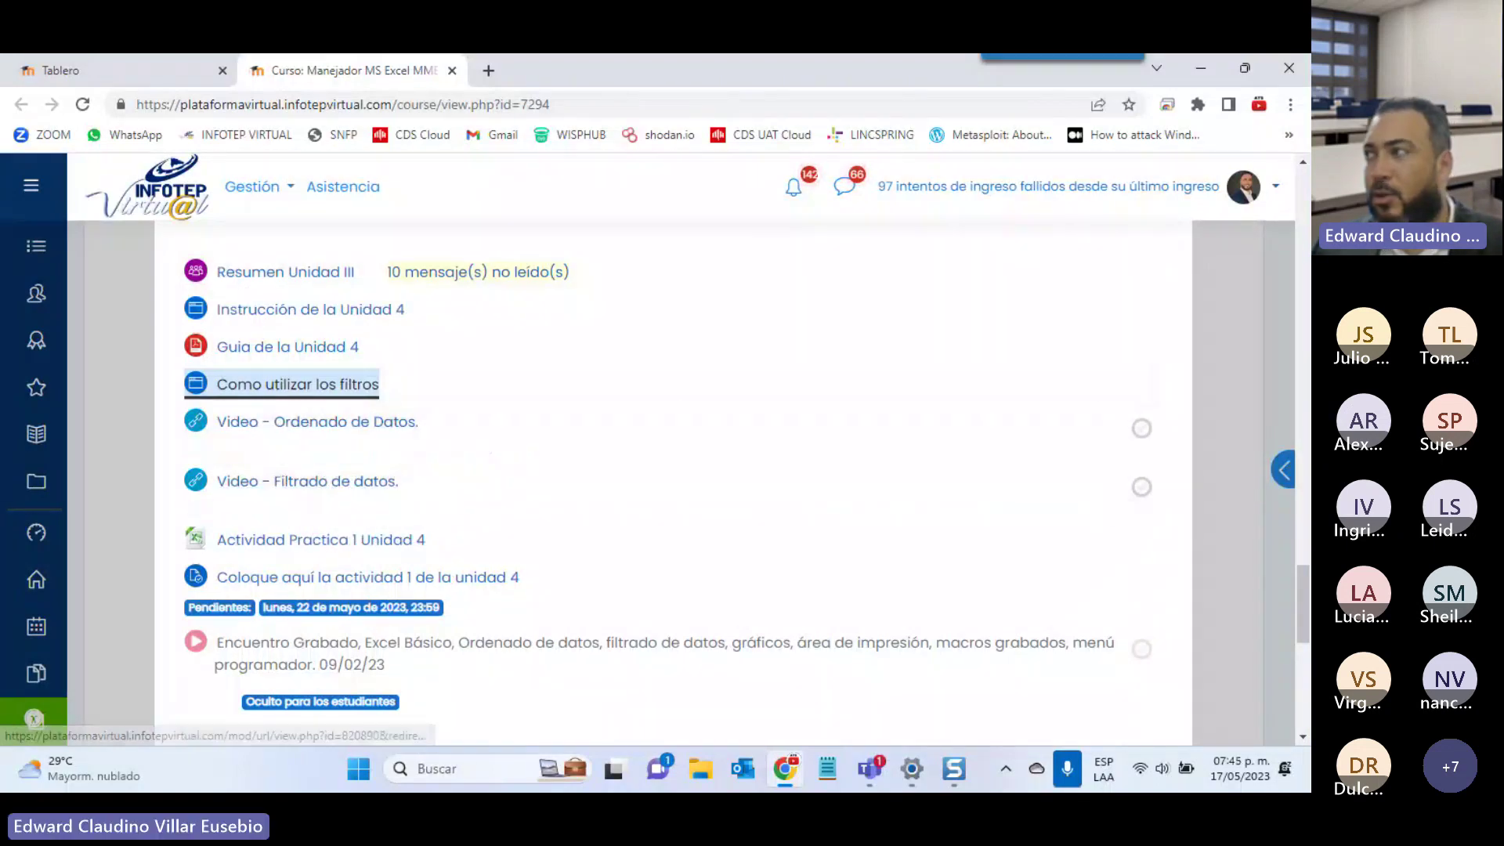
Download Actividad Practica 1 Unidad 4 from the course page and open the workbook in Excel
key("alt+Tab")
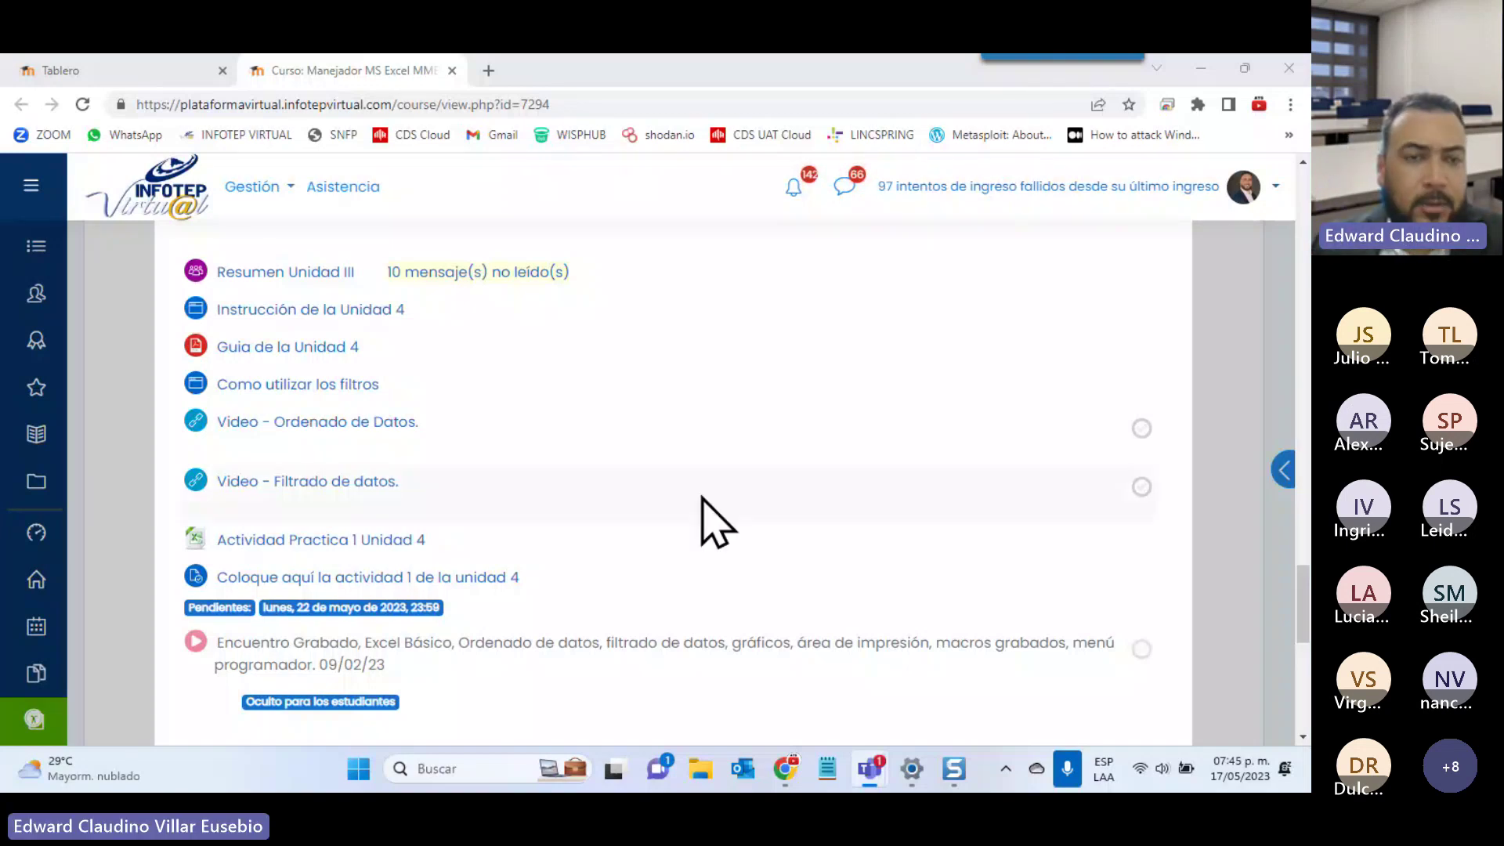
left_click(255, 544)
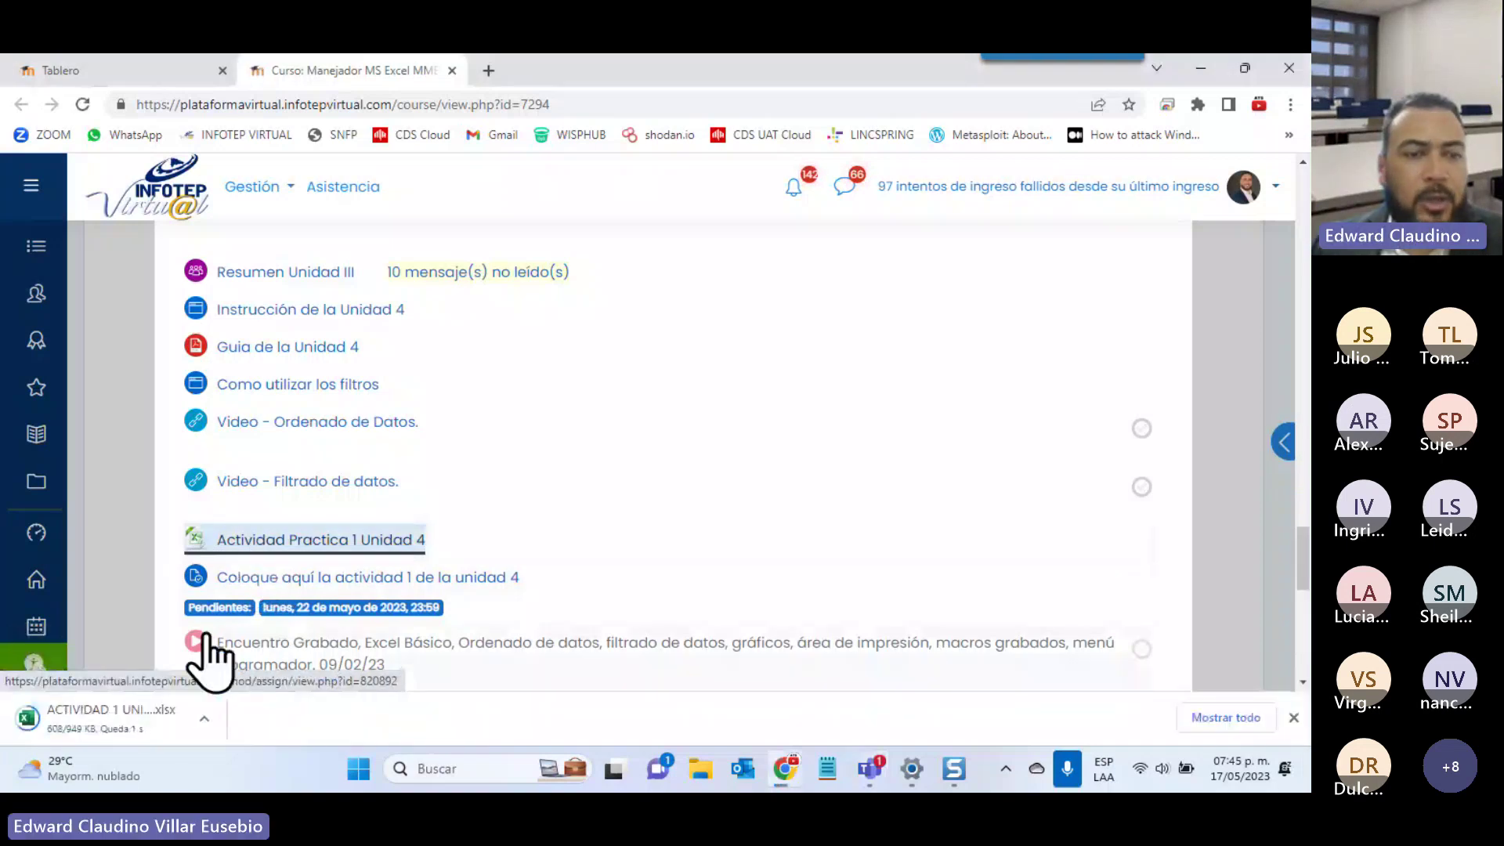
left_click(141, 719)
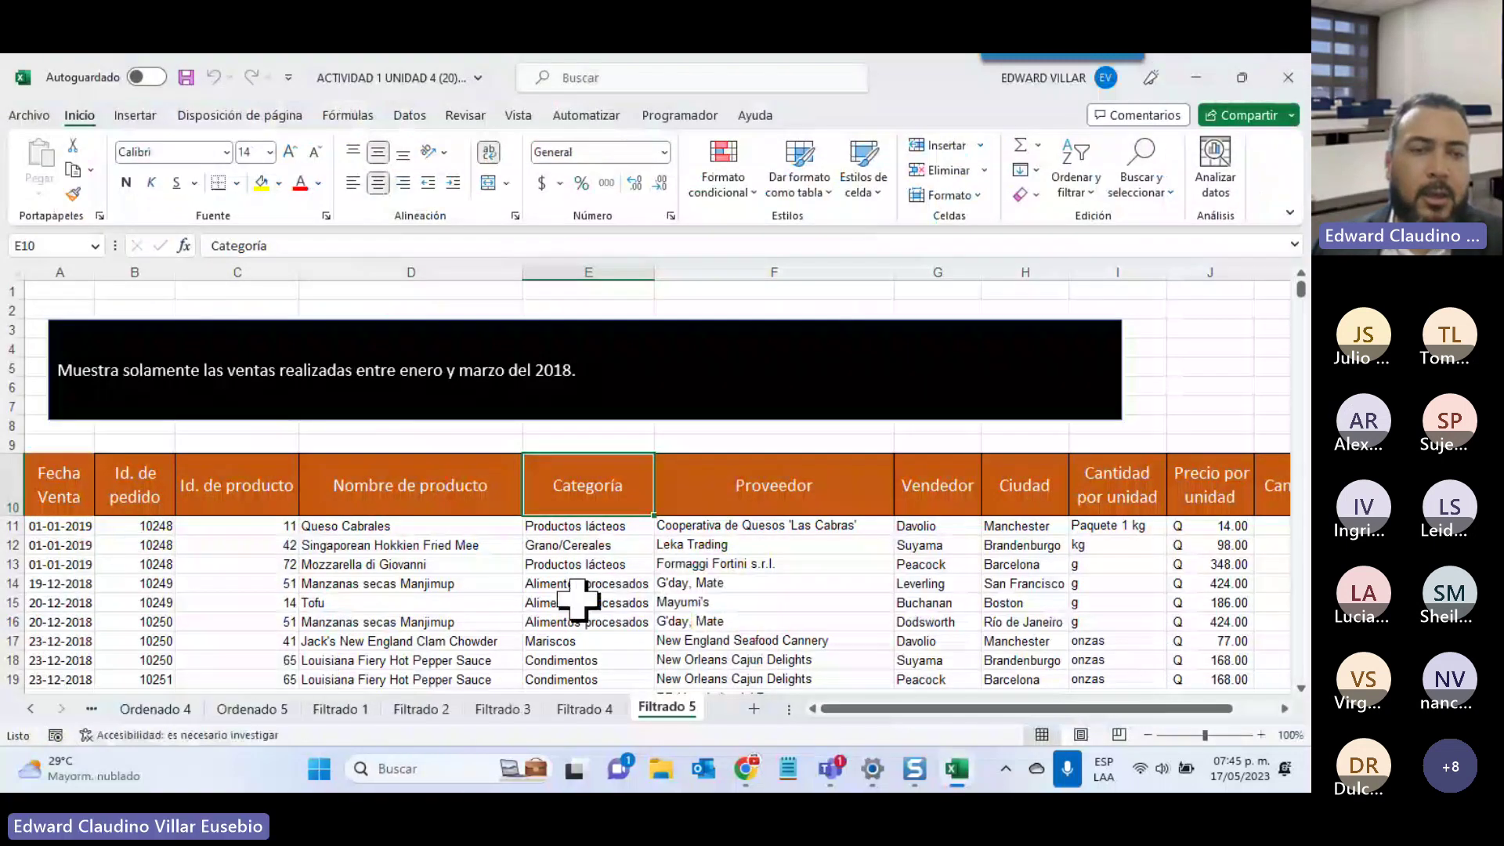
Go back to the workbook's first sheets and show the sorting exercises on sheets Ordenado 2 through Ordenado 5
left_click(32, 709)
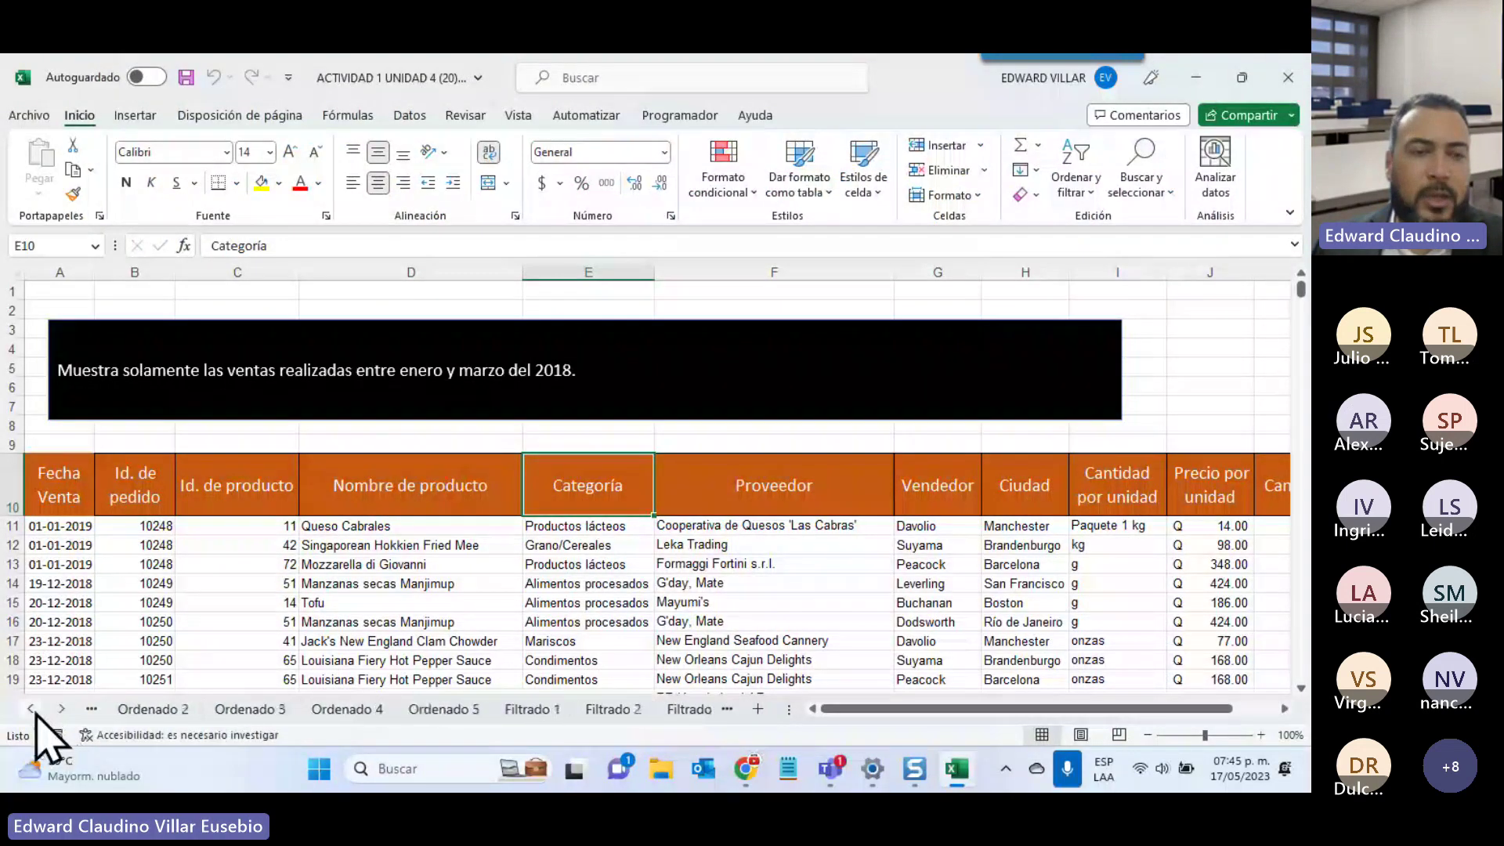
left_click(32, 709)
left_click(32, 709)
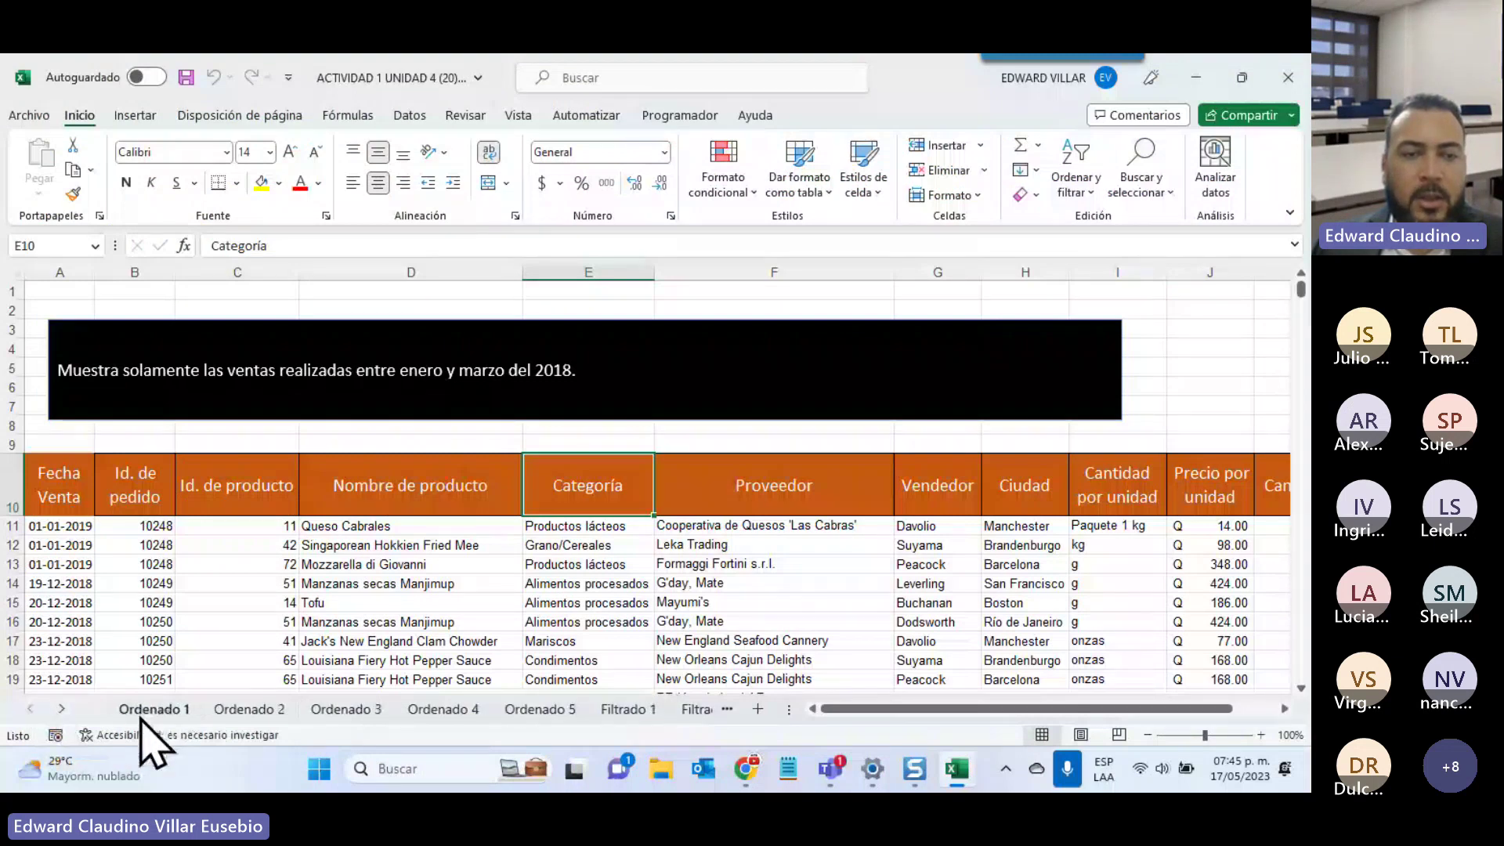
left_click(249, 711)
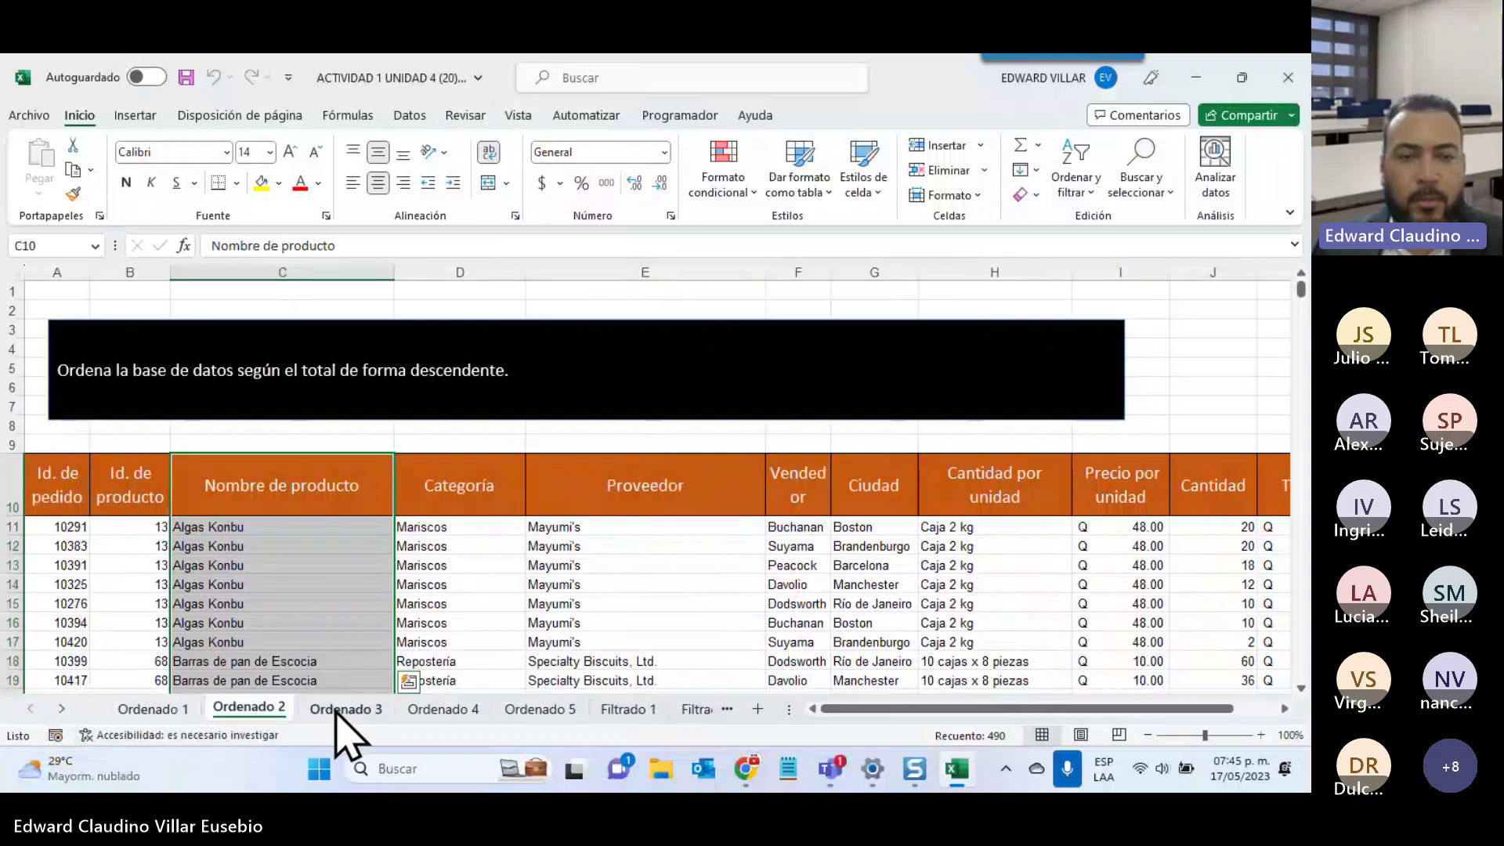
left_click(357, 711)
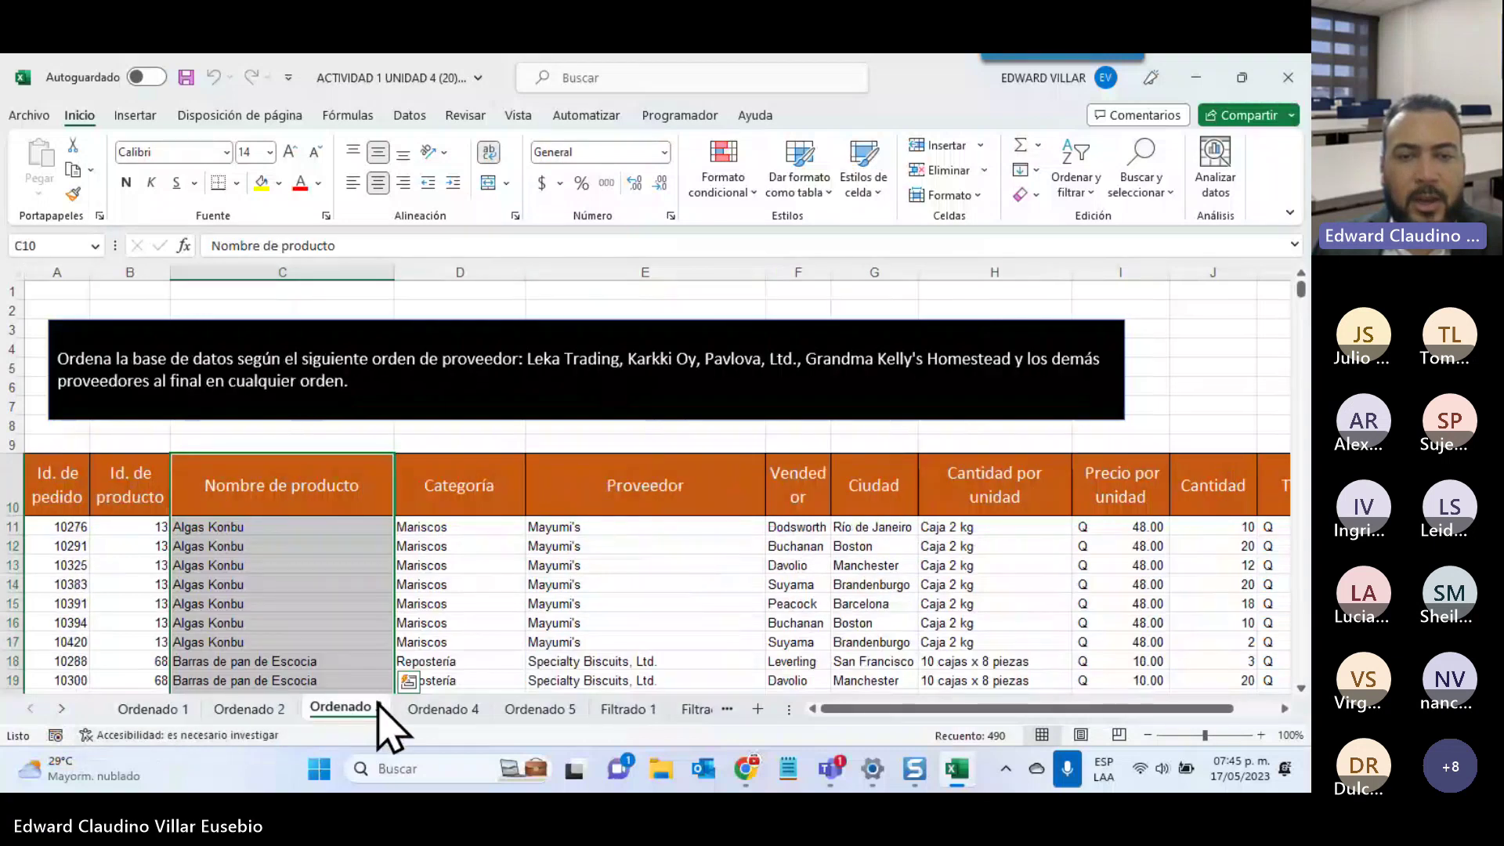
left_click(445, 709)
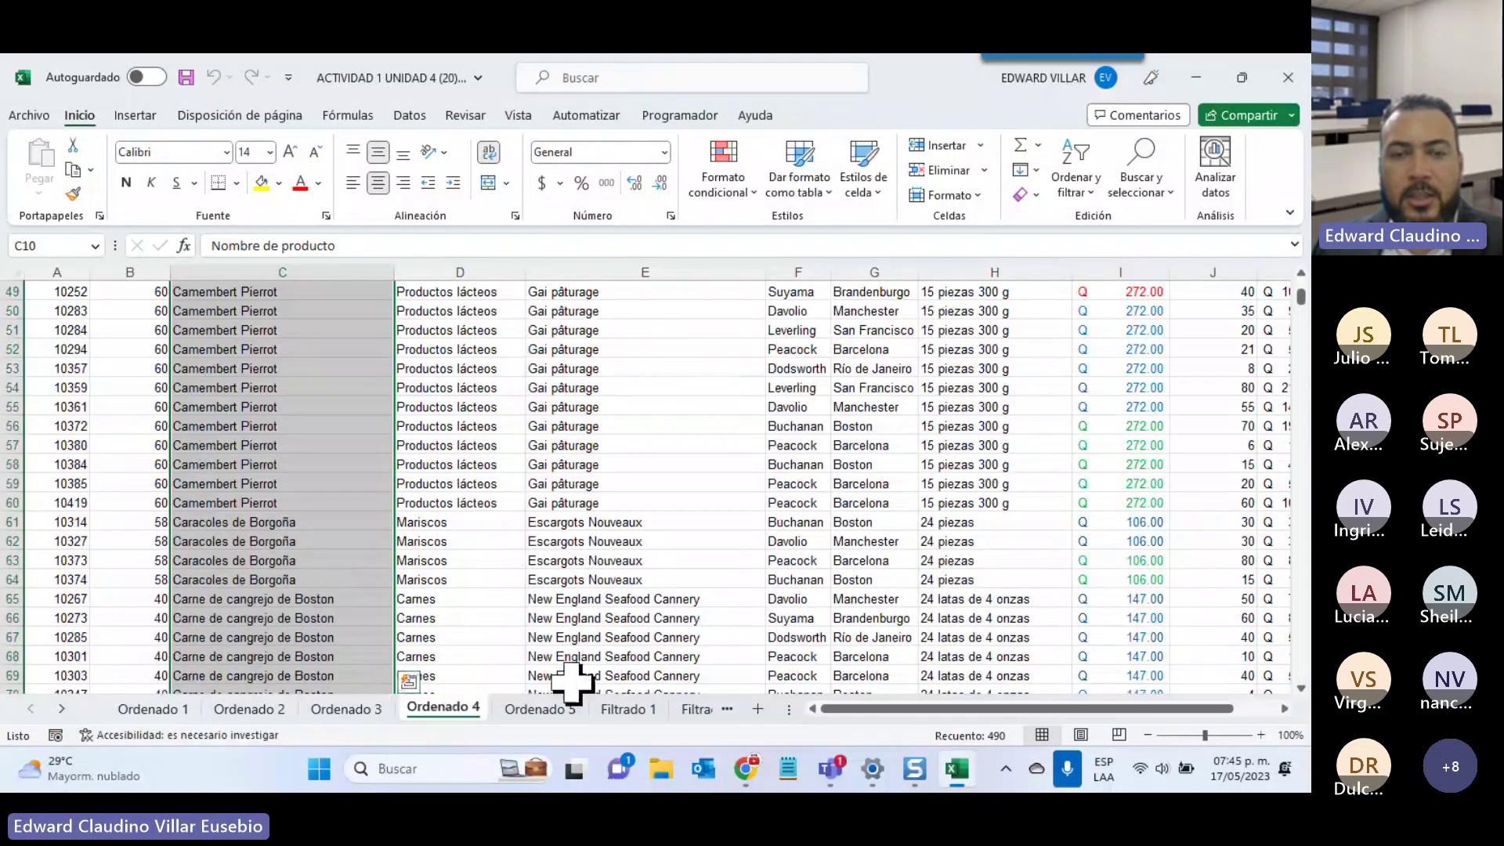
left_click(540, 709)
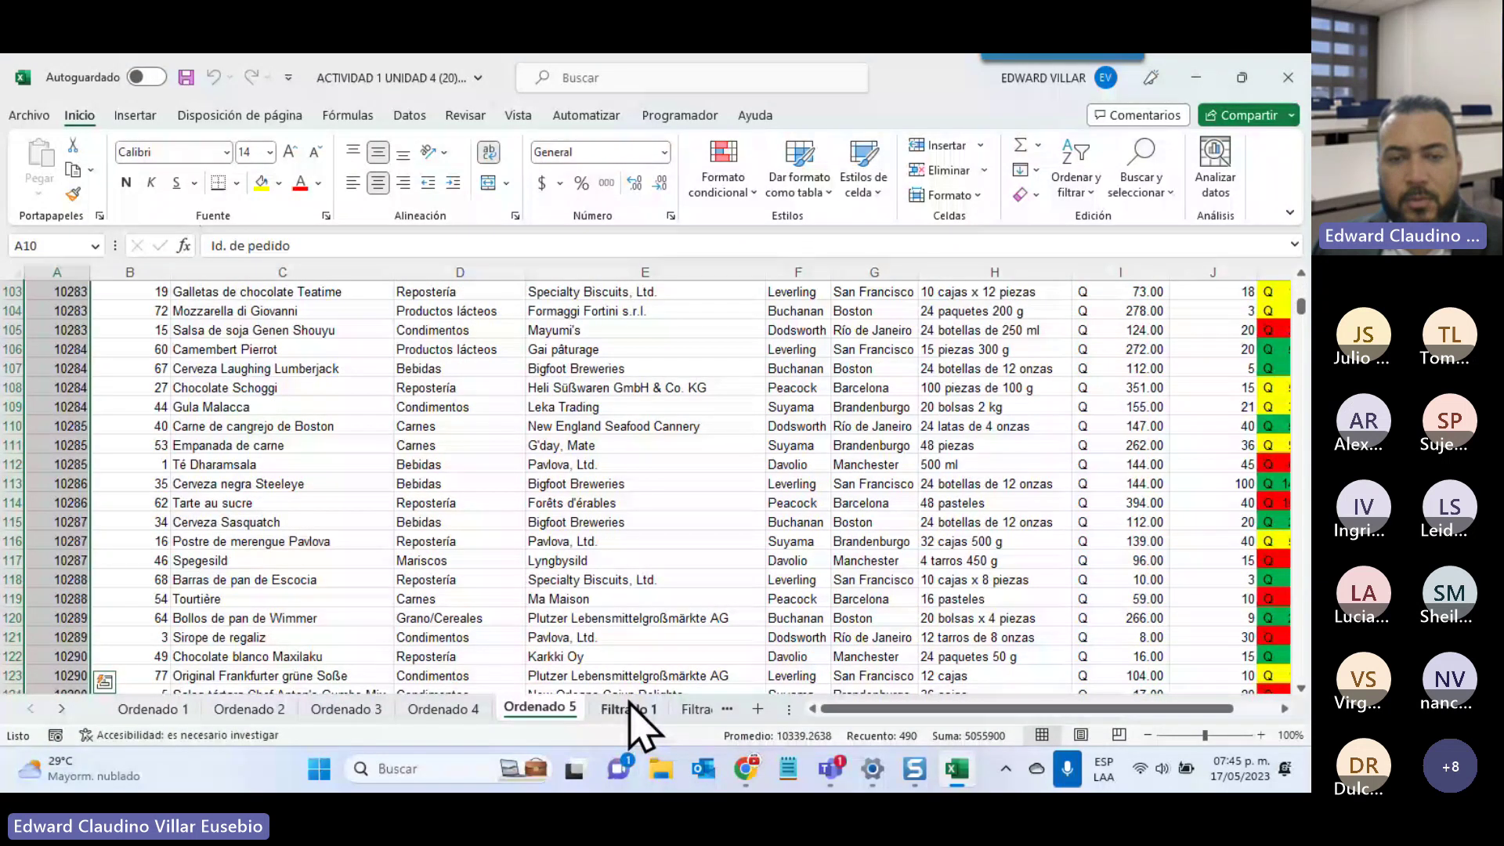
Show the filtering exercise sheets from Filtrado 1 through Filtrado 4
left_click(631, 709)
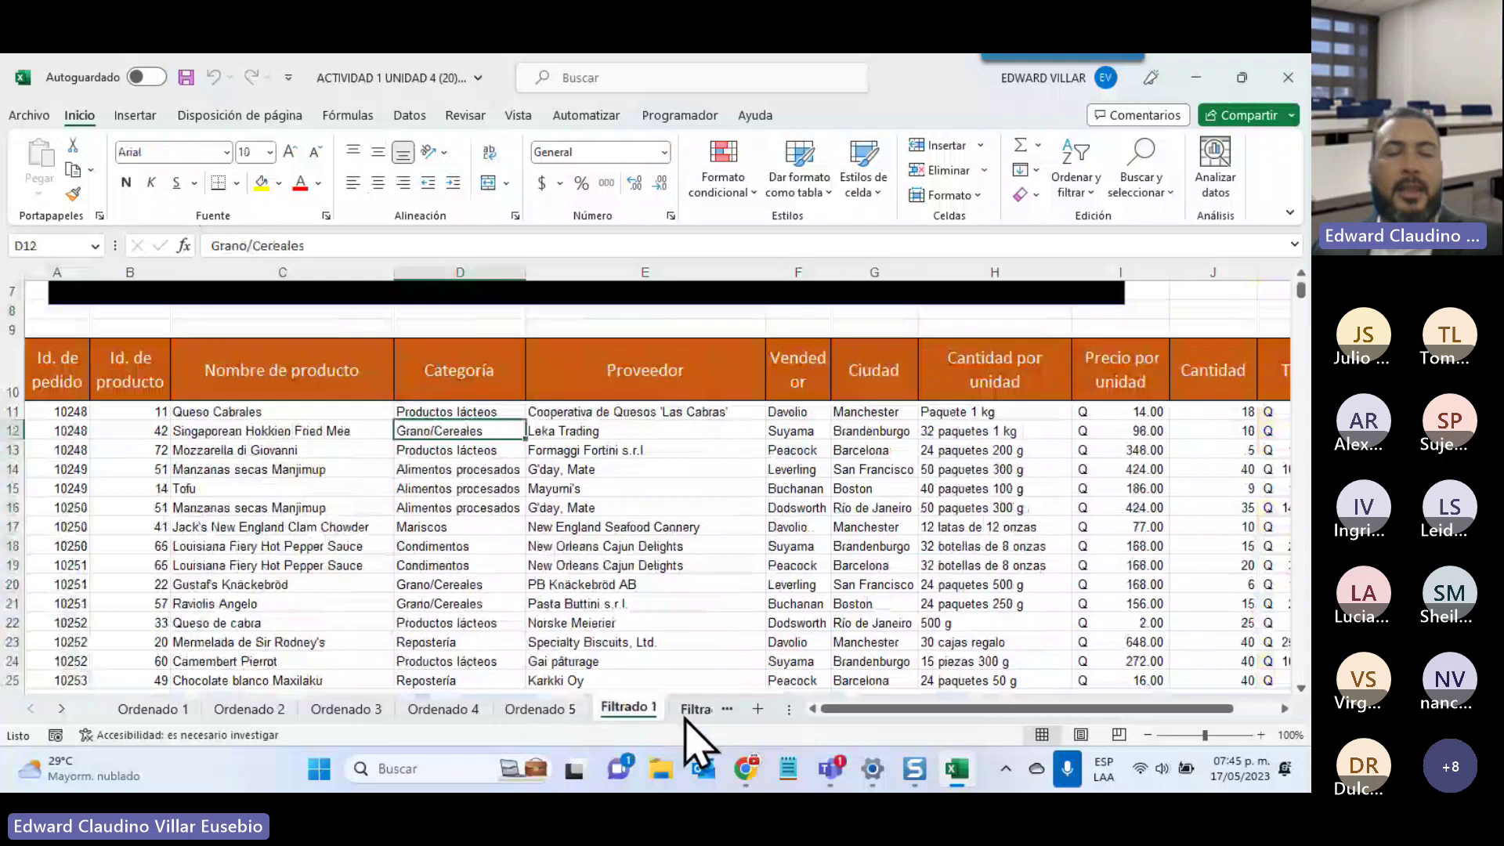
left_click(684, 712)
left_click(687, 713)
left_click(682, 710)
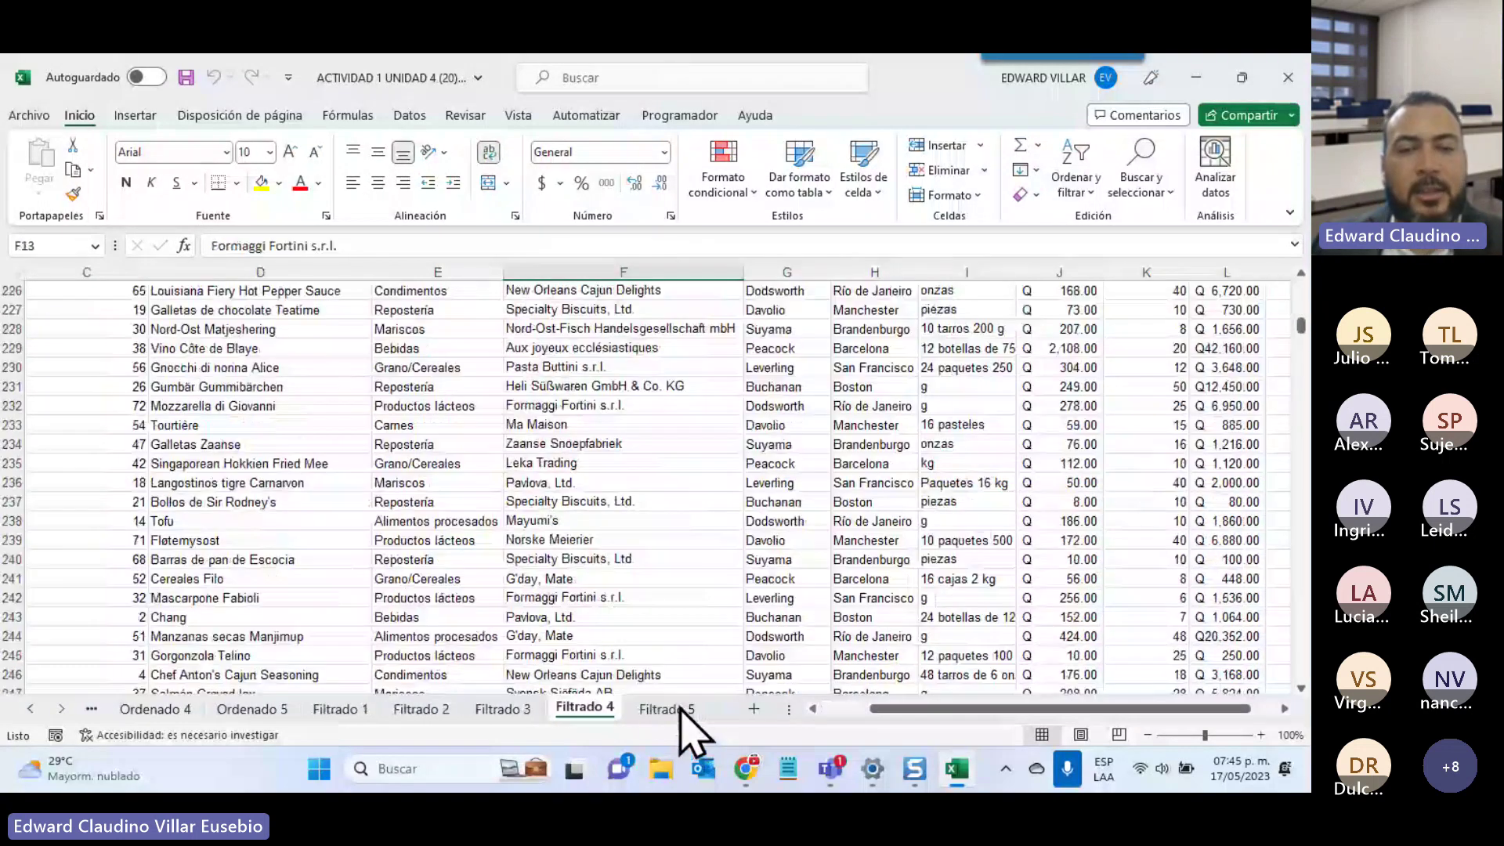
Show the exercise on sheet Filtrado 5 and return to sheet Ordenado 1
left_click(682, 710)
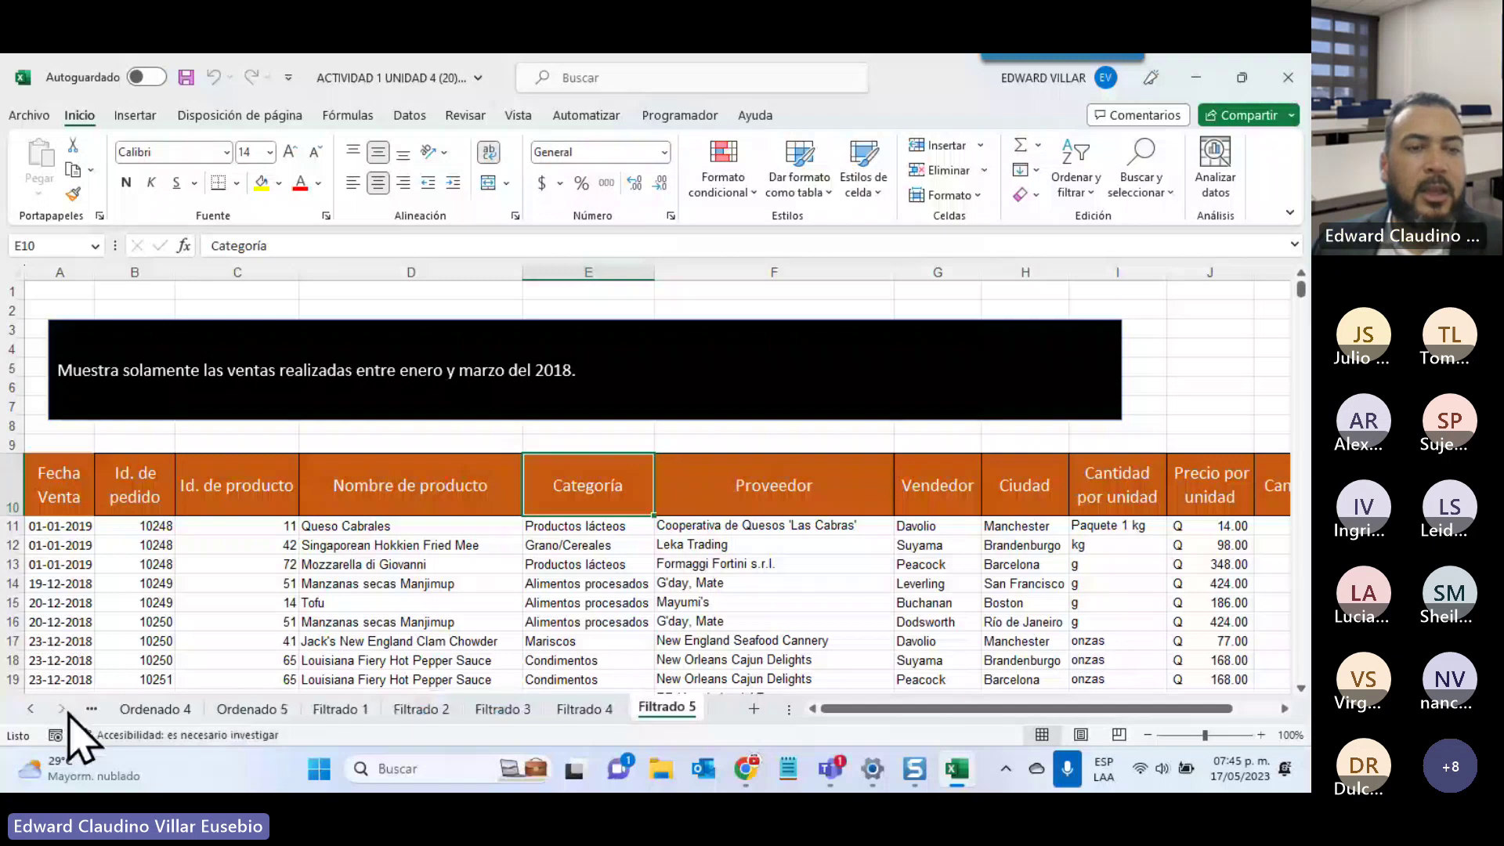
left_click(31, 710)
left_click(31, 710)
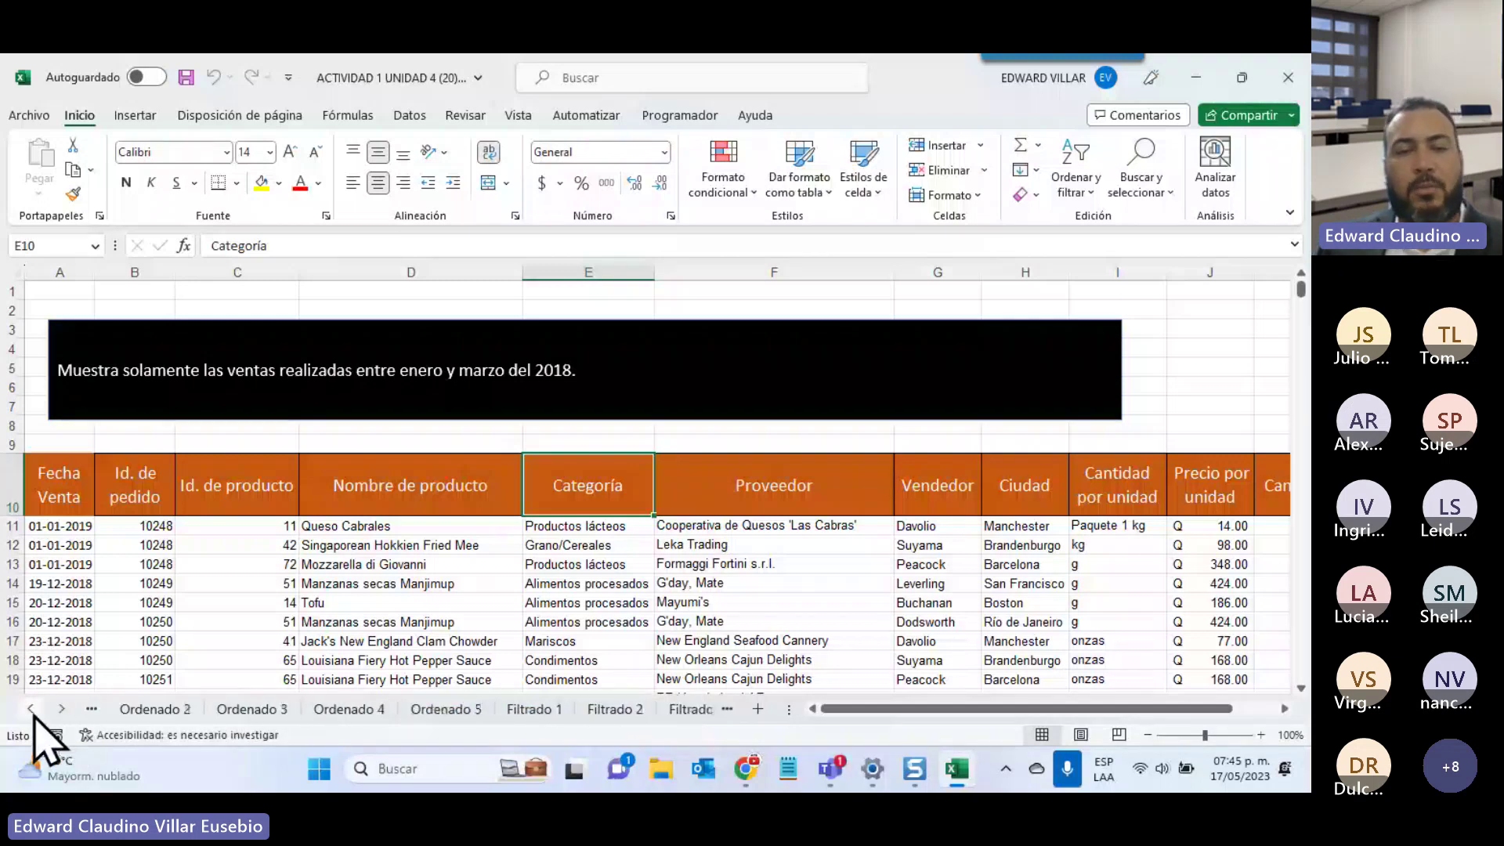
left_click(31, 709)
left_click(153, 708)
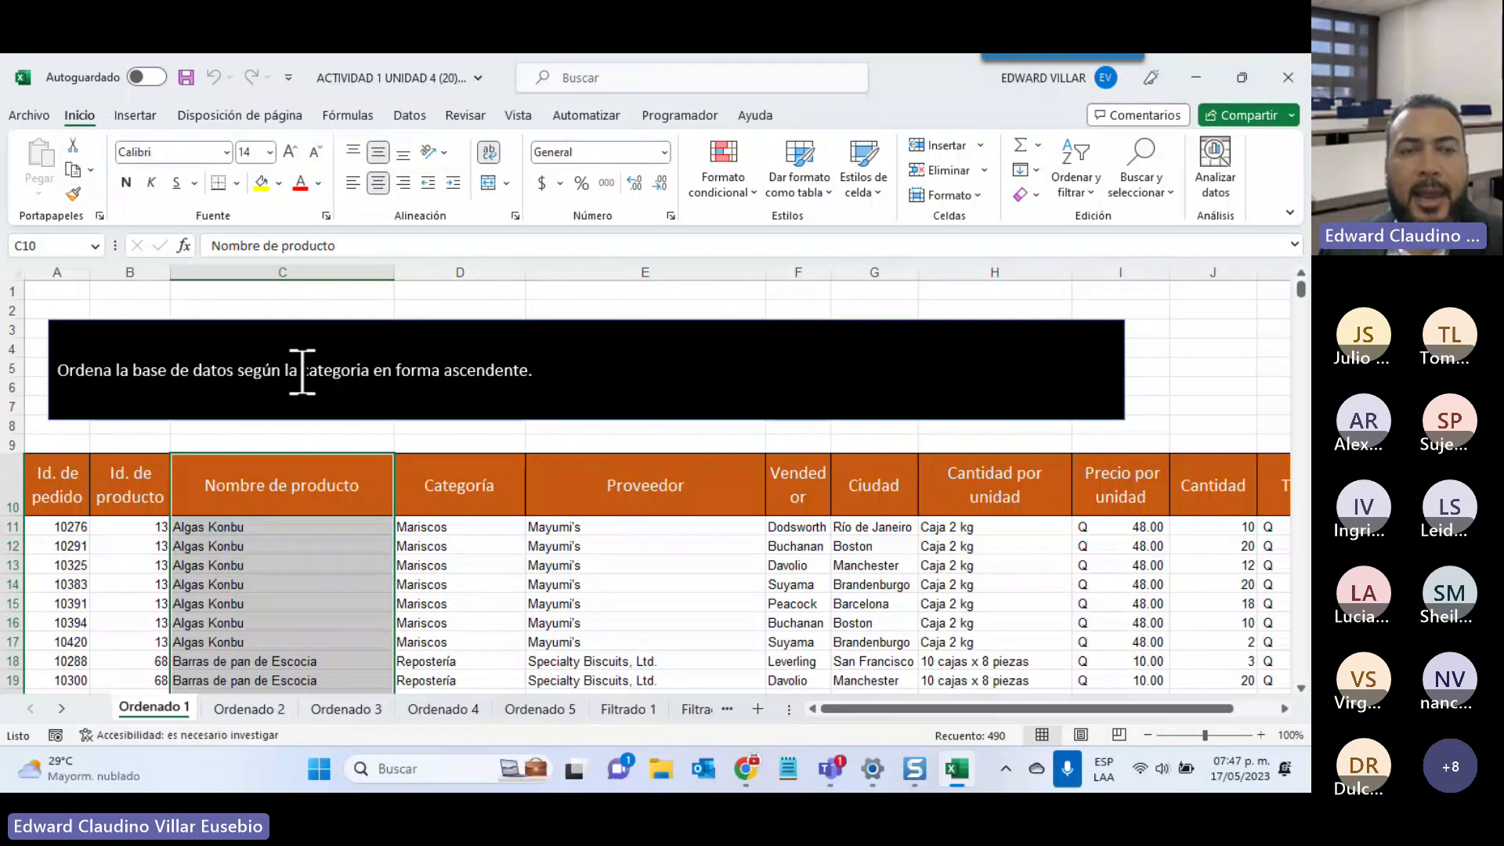
Point out the word categoria in the Ordenado 1 instruction and compare the Categoría and Nombre de producto columns
left_click_drag(303, 372, 368, 372)
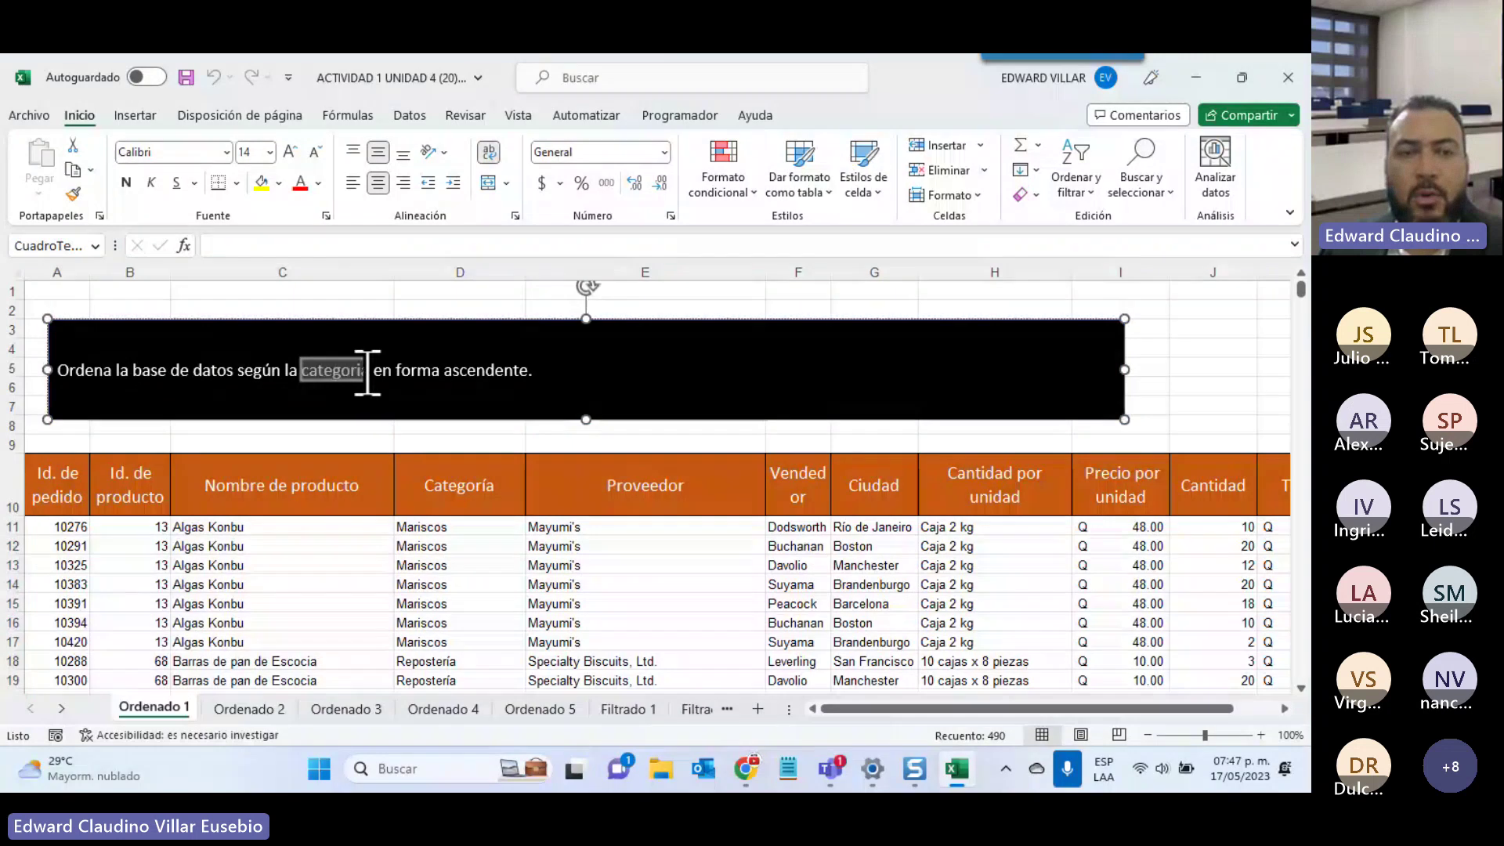
left_click(452, 480)
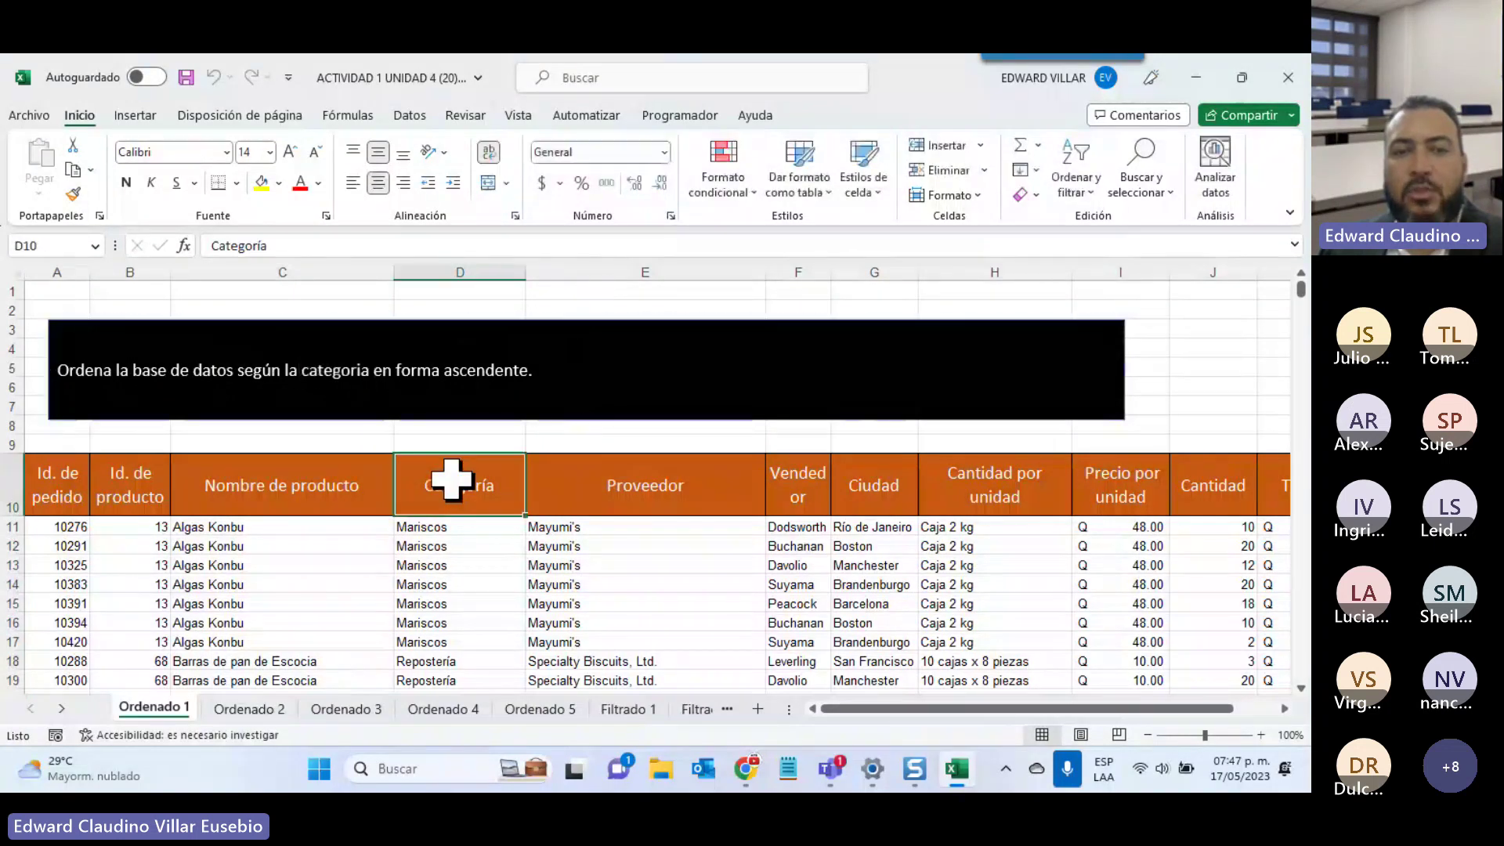
left_click_drag(452, 480, 453, 681)
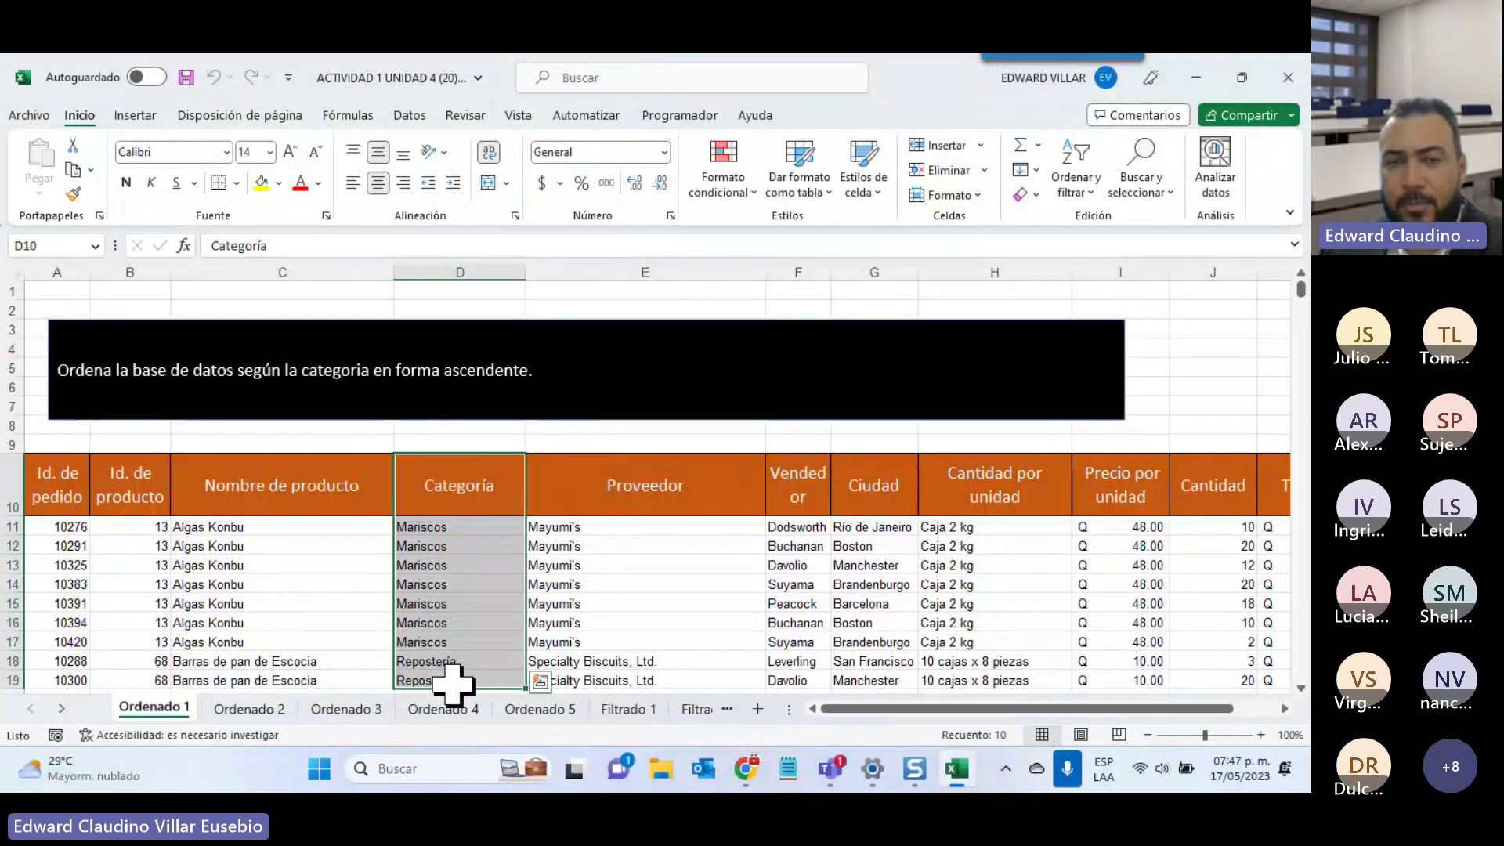
left_click_drag(228, 470, 210, 611)
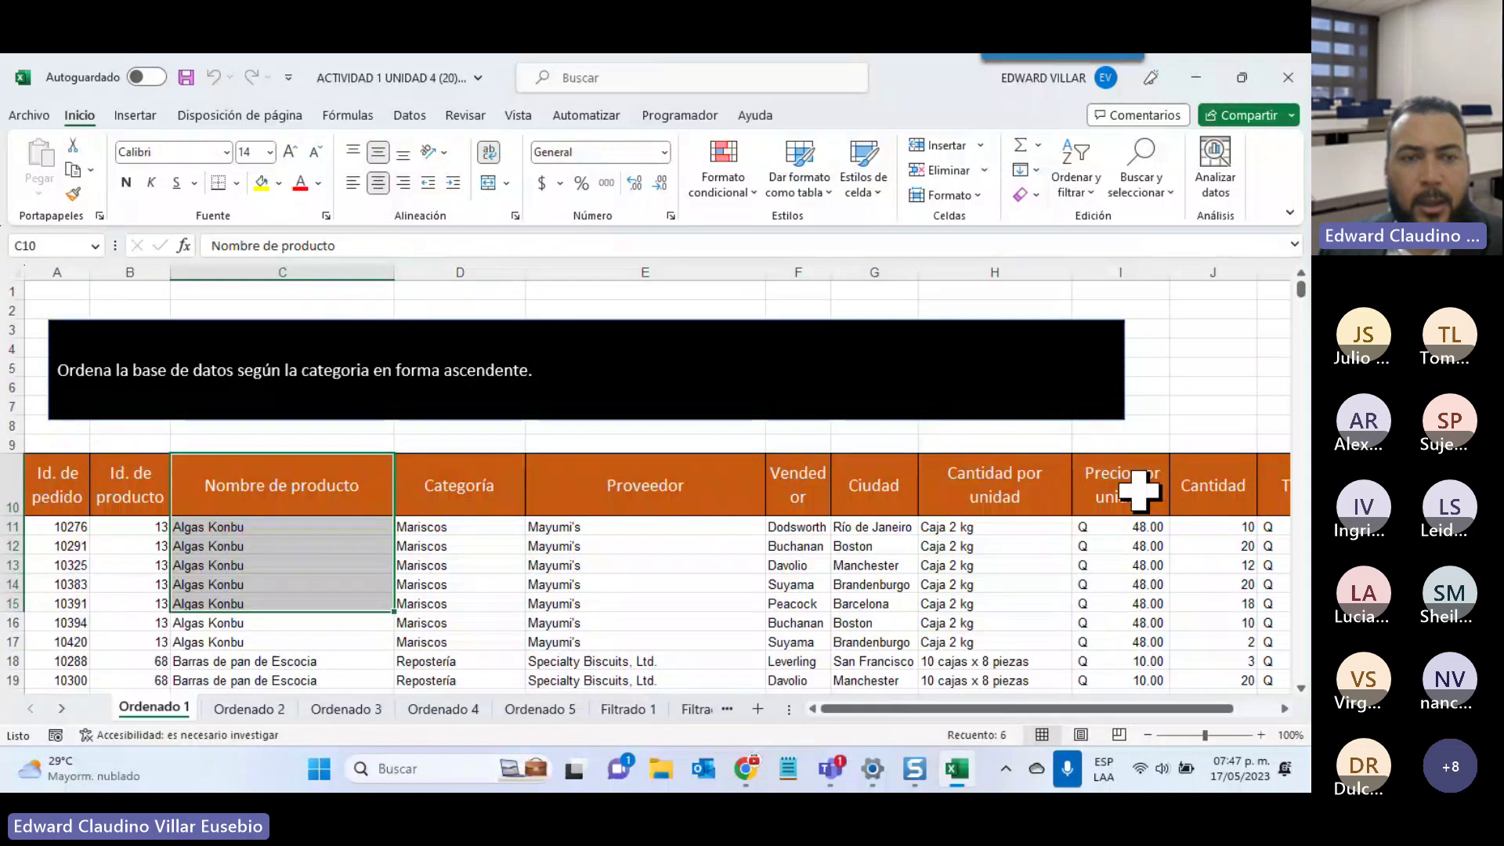
Show where the sort and filter commands are found for the Categoría data, in both the home and data command groups
left_click(444, 527)
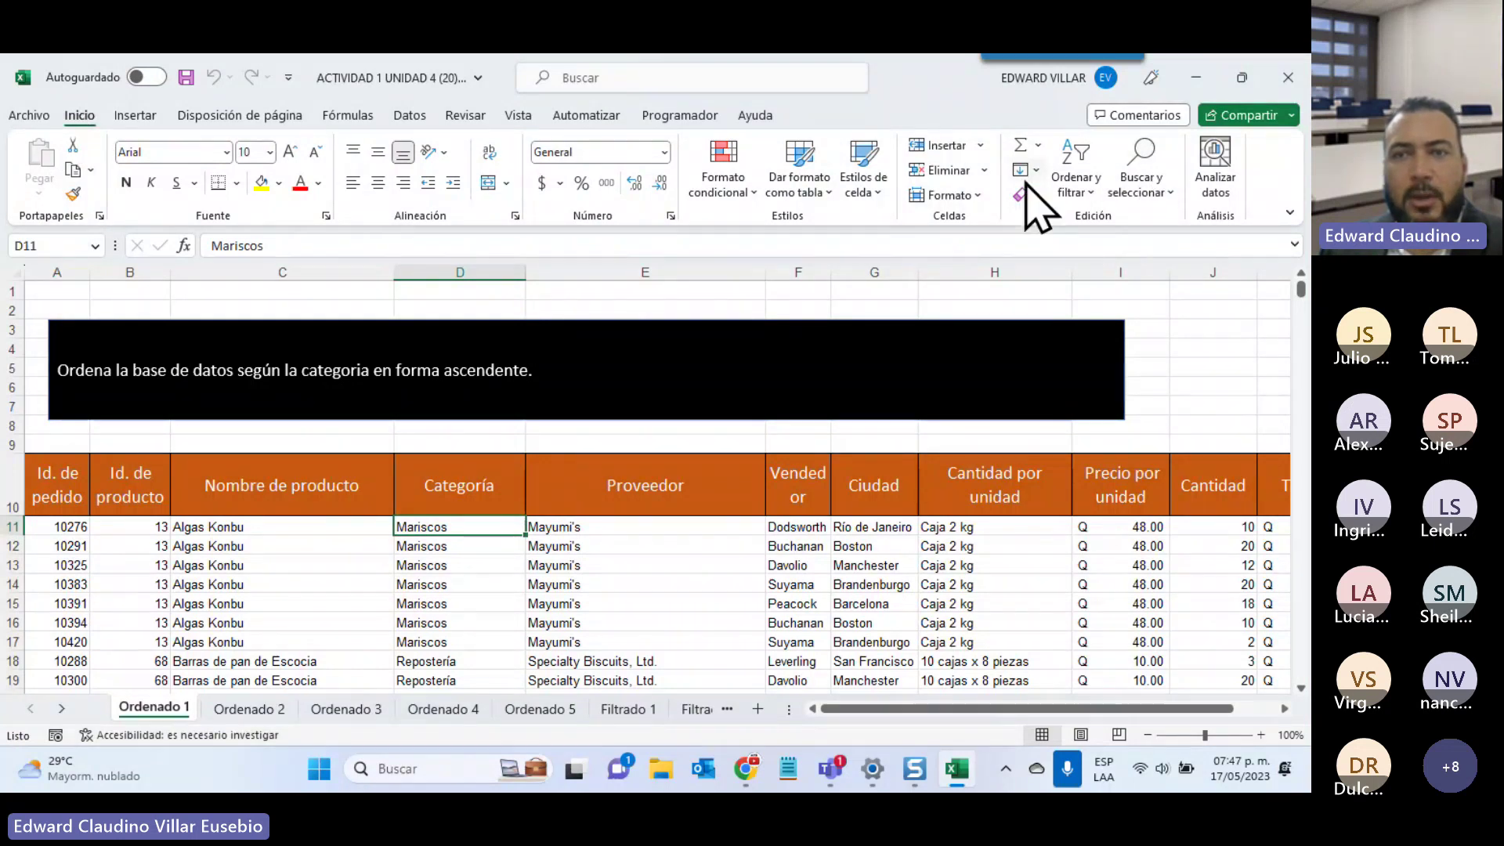
left_click(1077, 180)
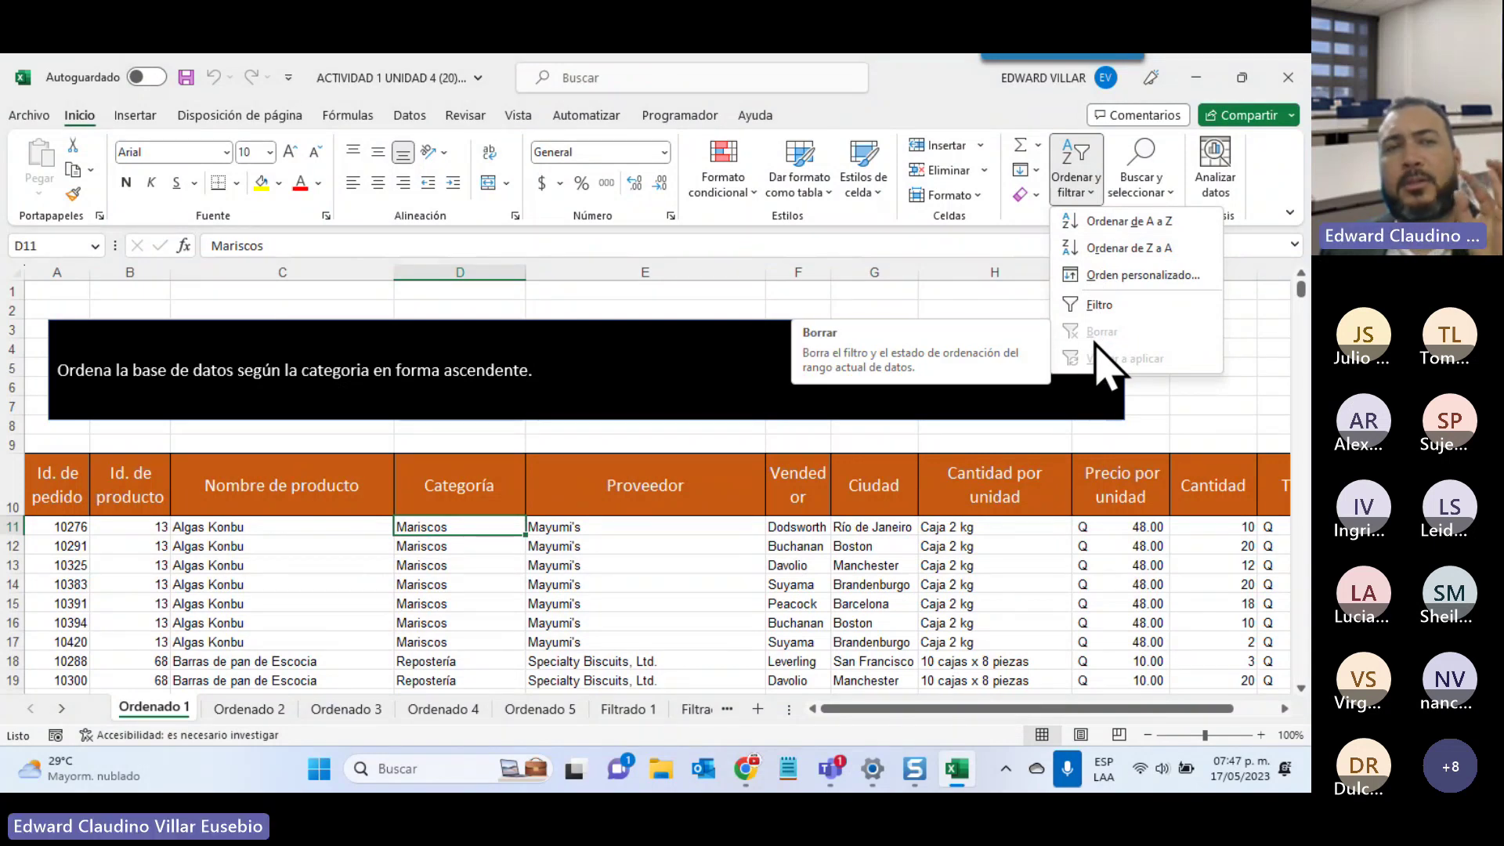
left_click(403, 113)
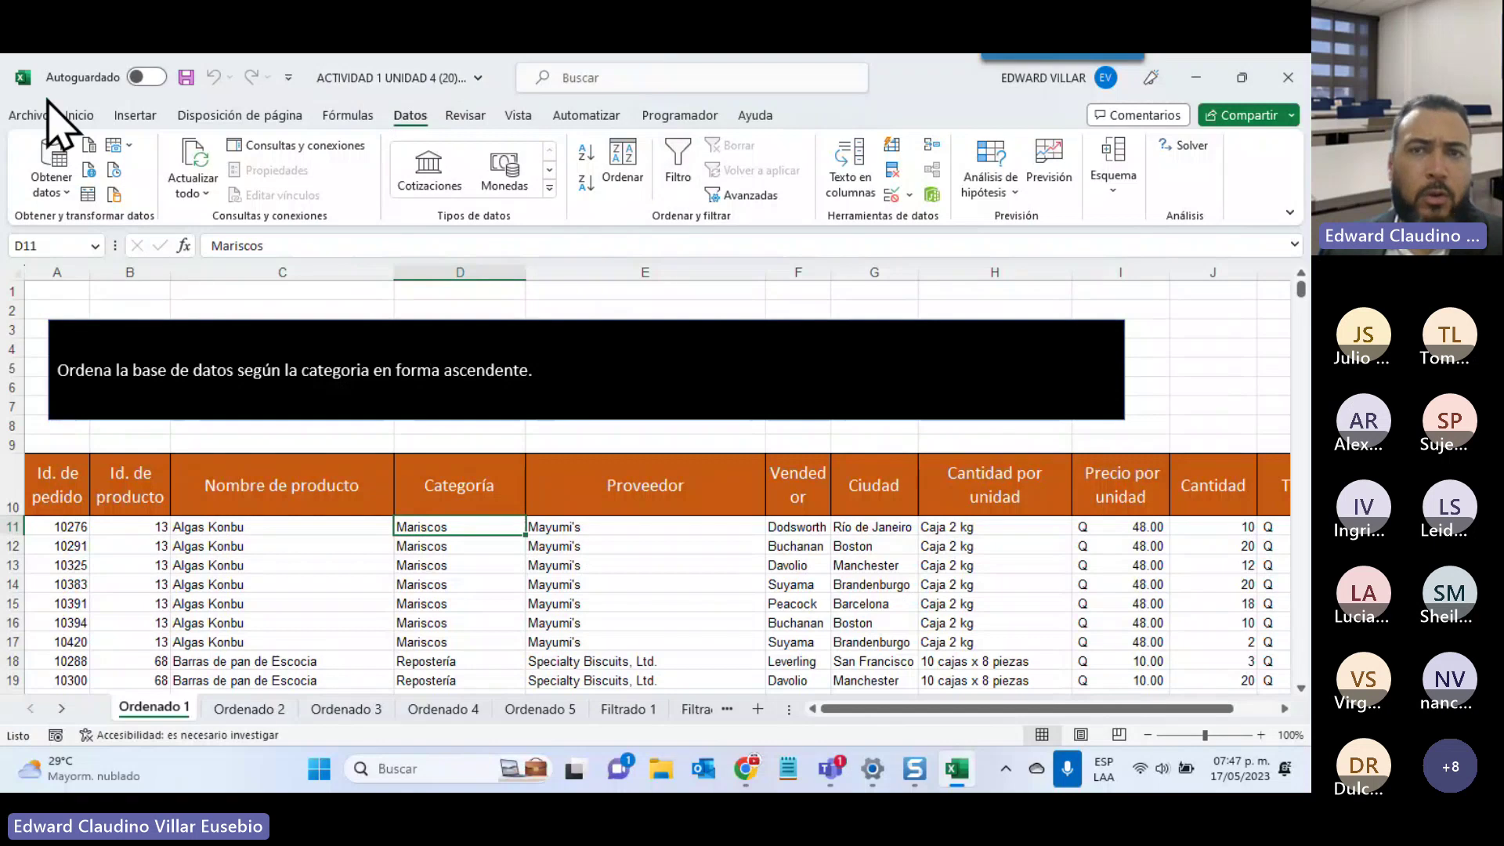
left_click(82, 115)
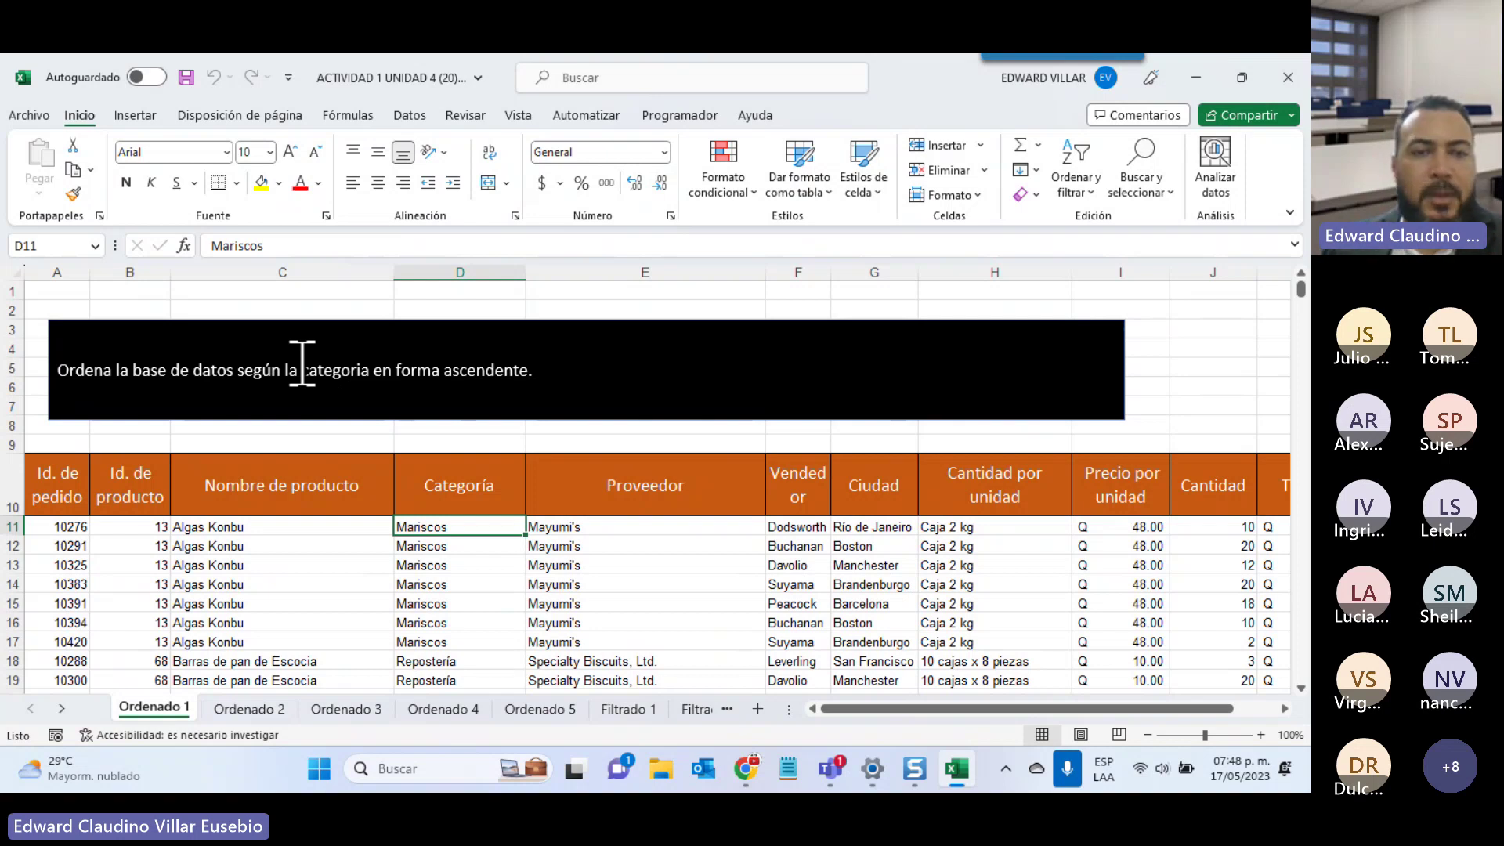
Sort the Ordenado 1 database by Categoría from A to Z, expanding the selection to the adjacent columns, and check the sorted rows
left_click(420, 582)
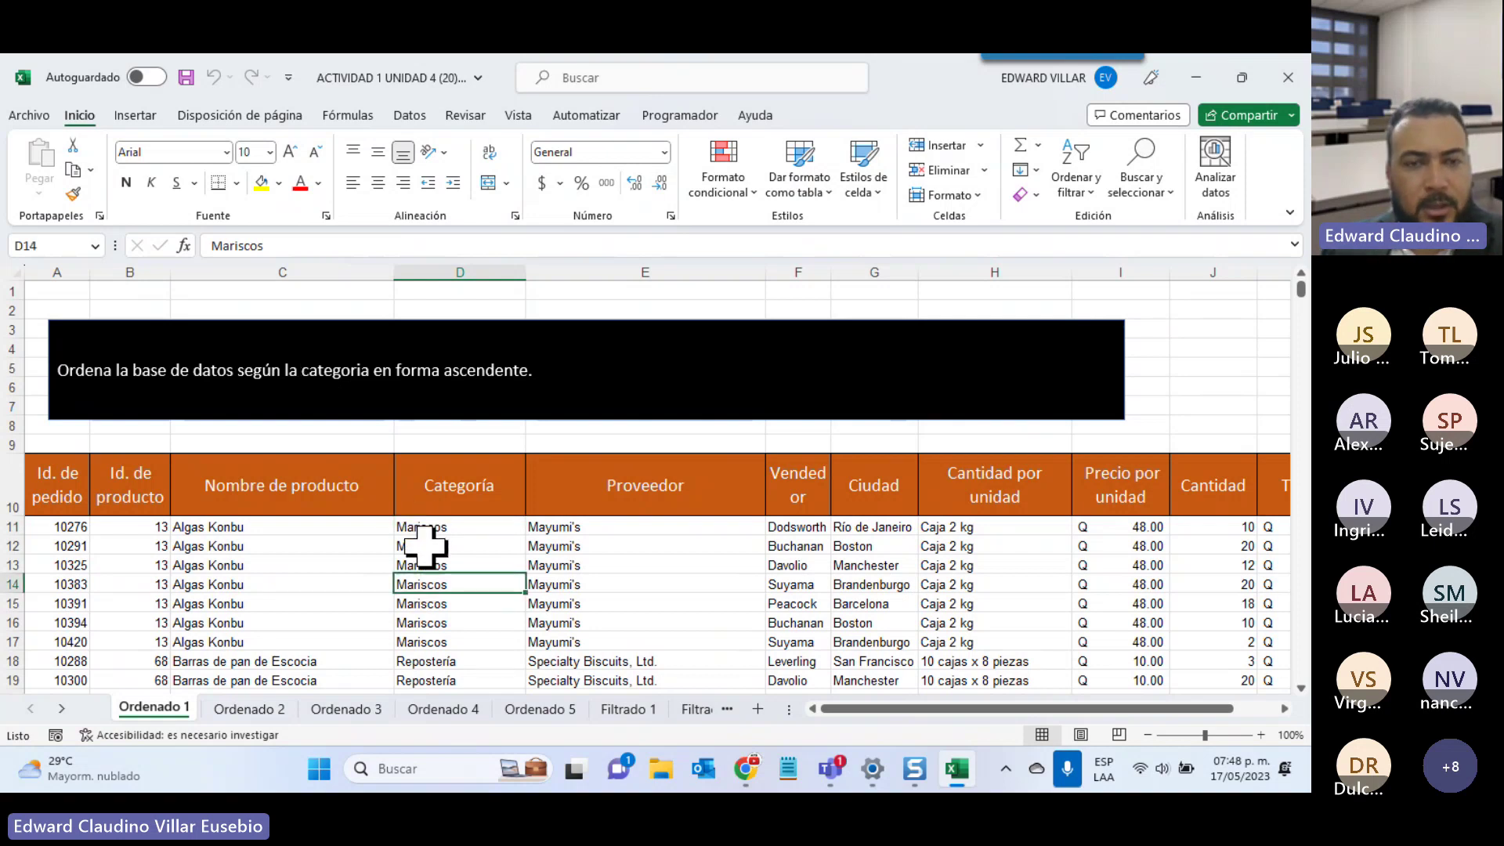
left_click(423, 527)
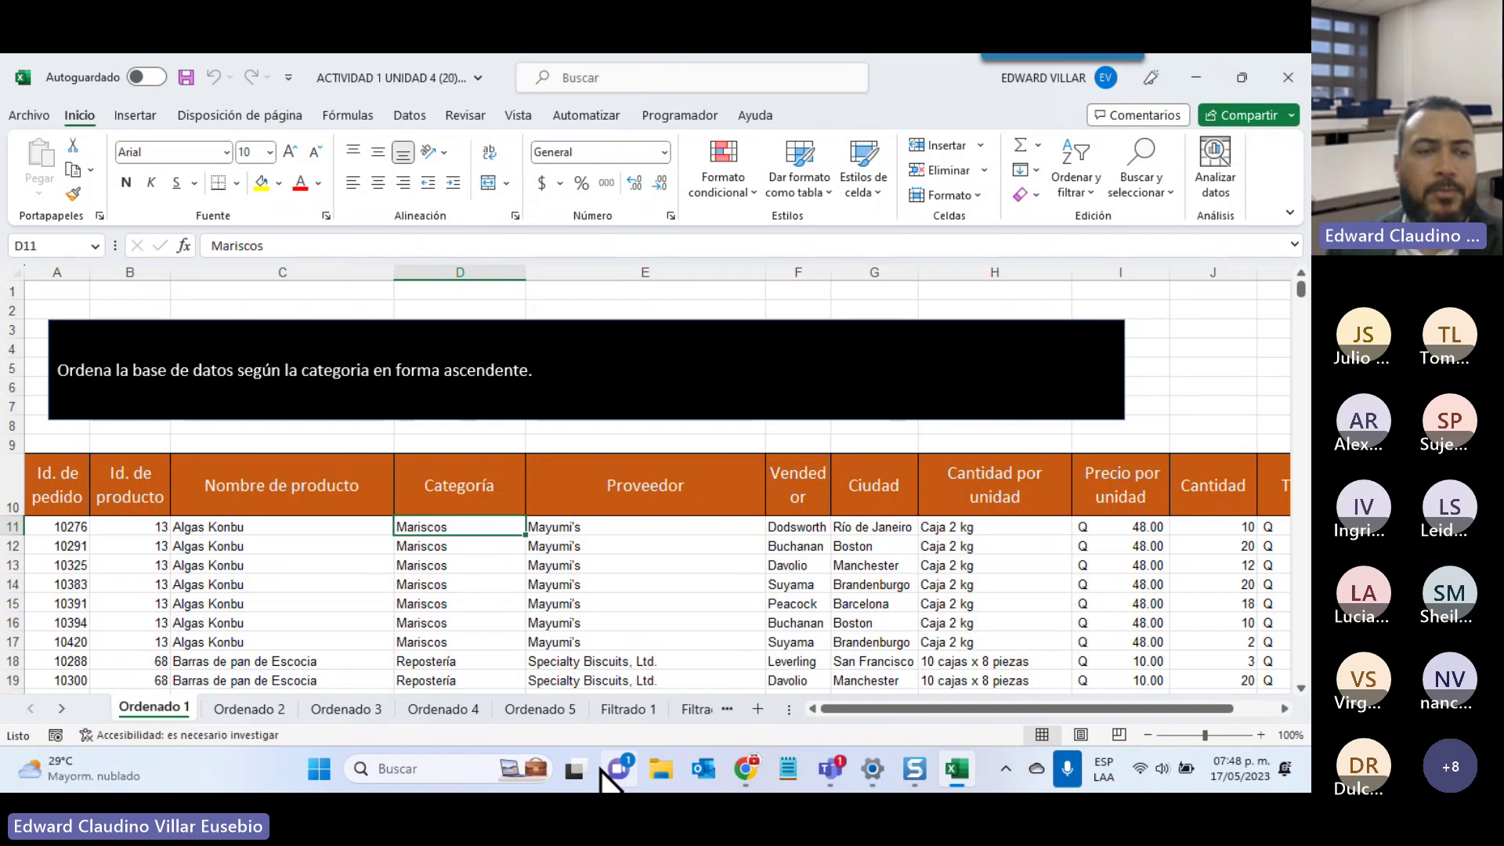
key("ctrl+shift+Down")
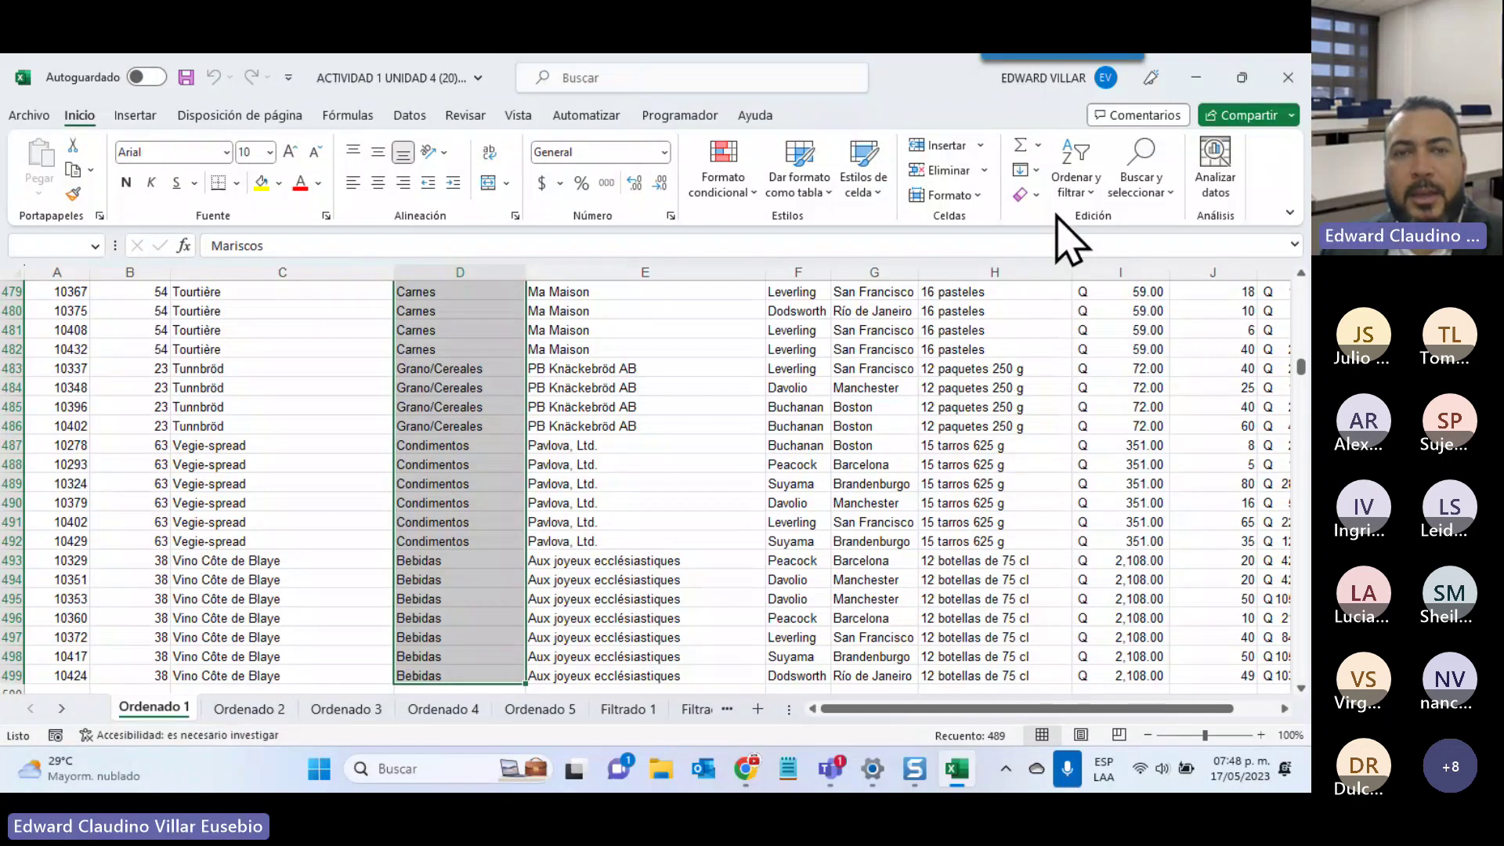
left_click(1076, 174)
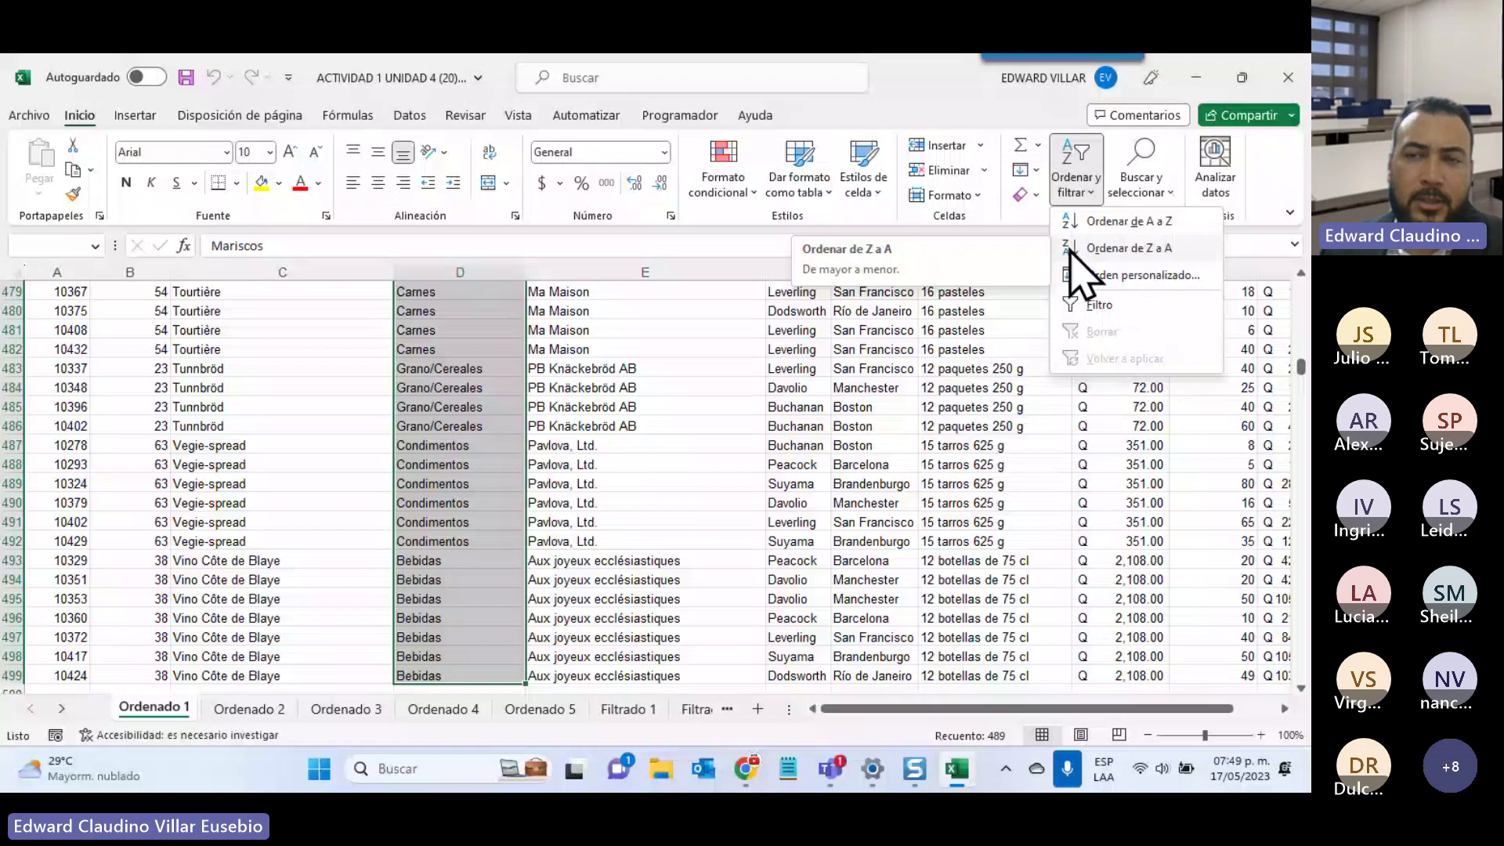
left_click(1101, 228)
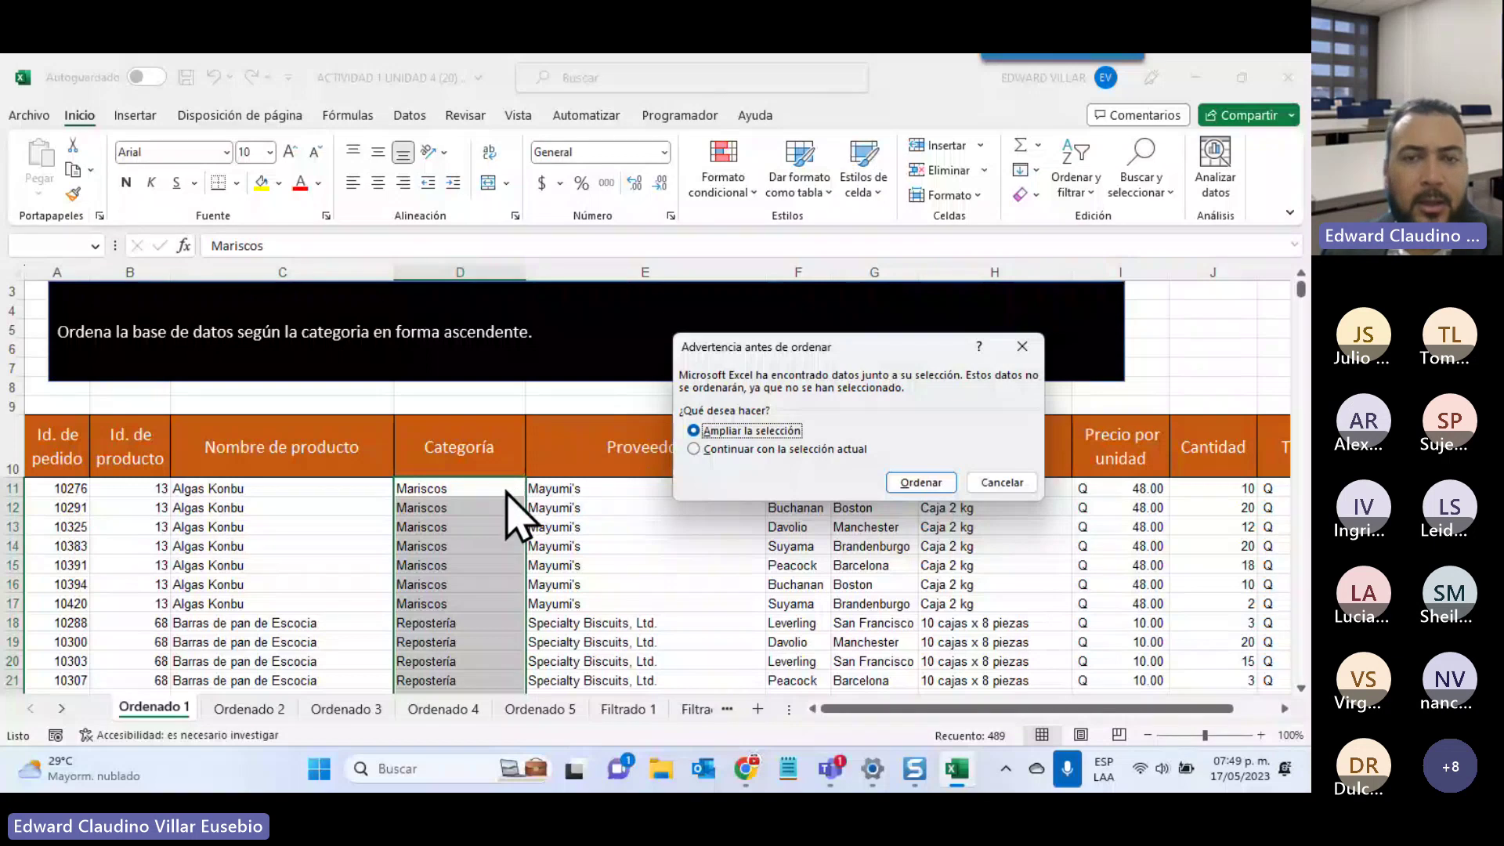
left_click(755, 449)
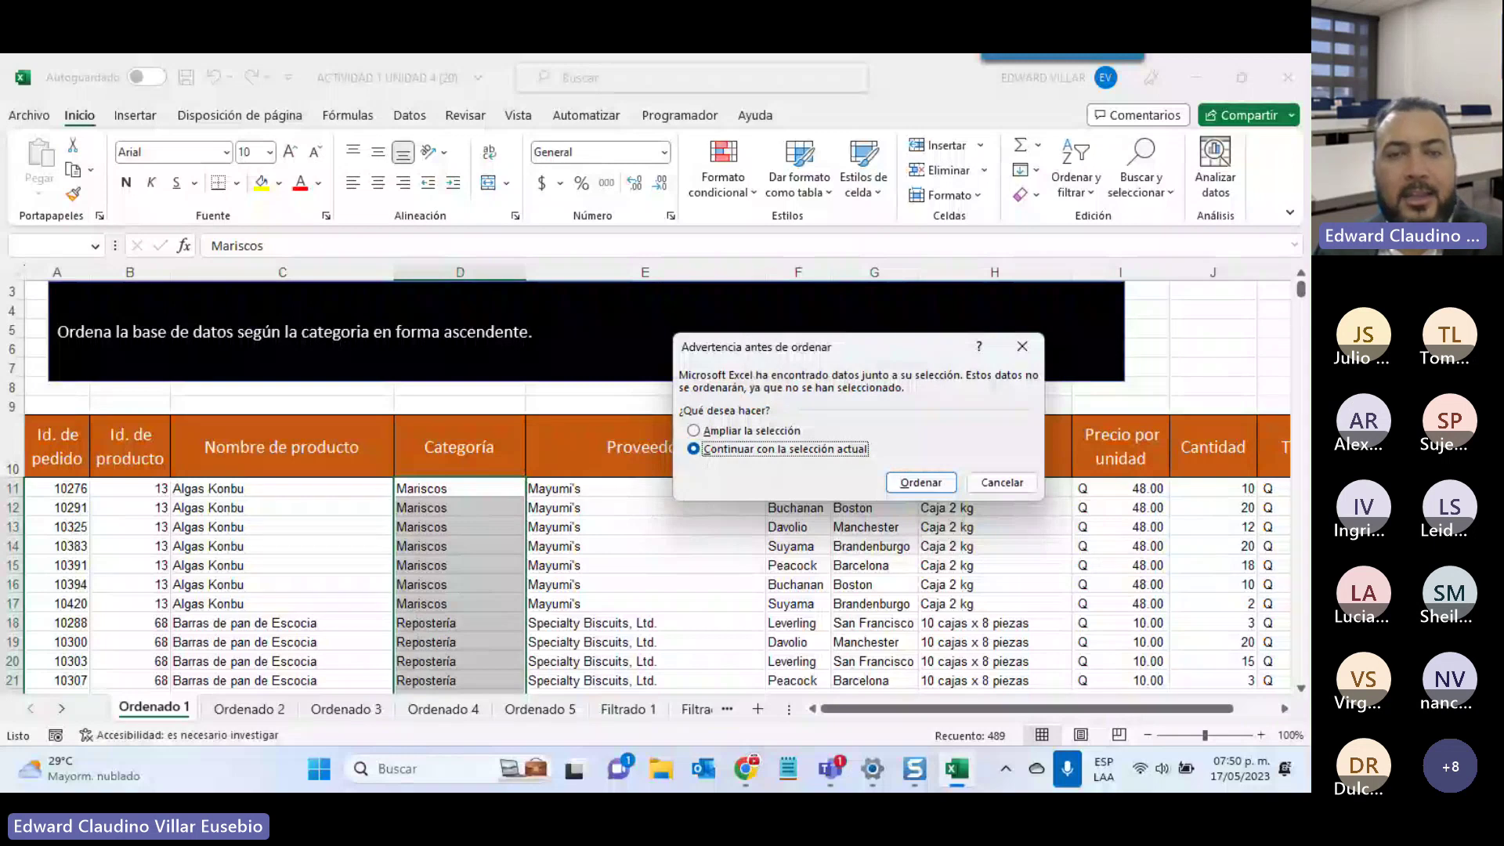
left_click_drag(862, 347, 669, 229)
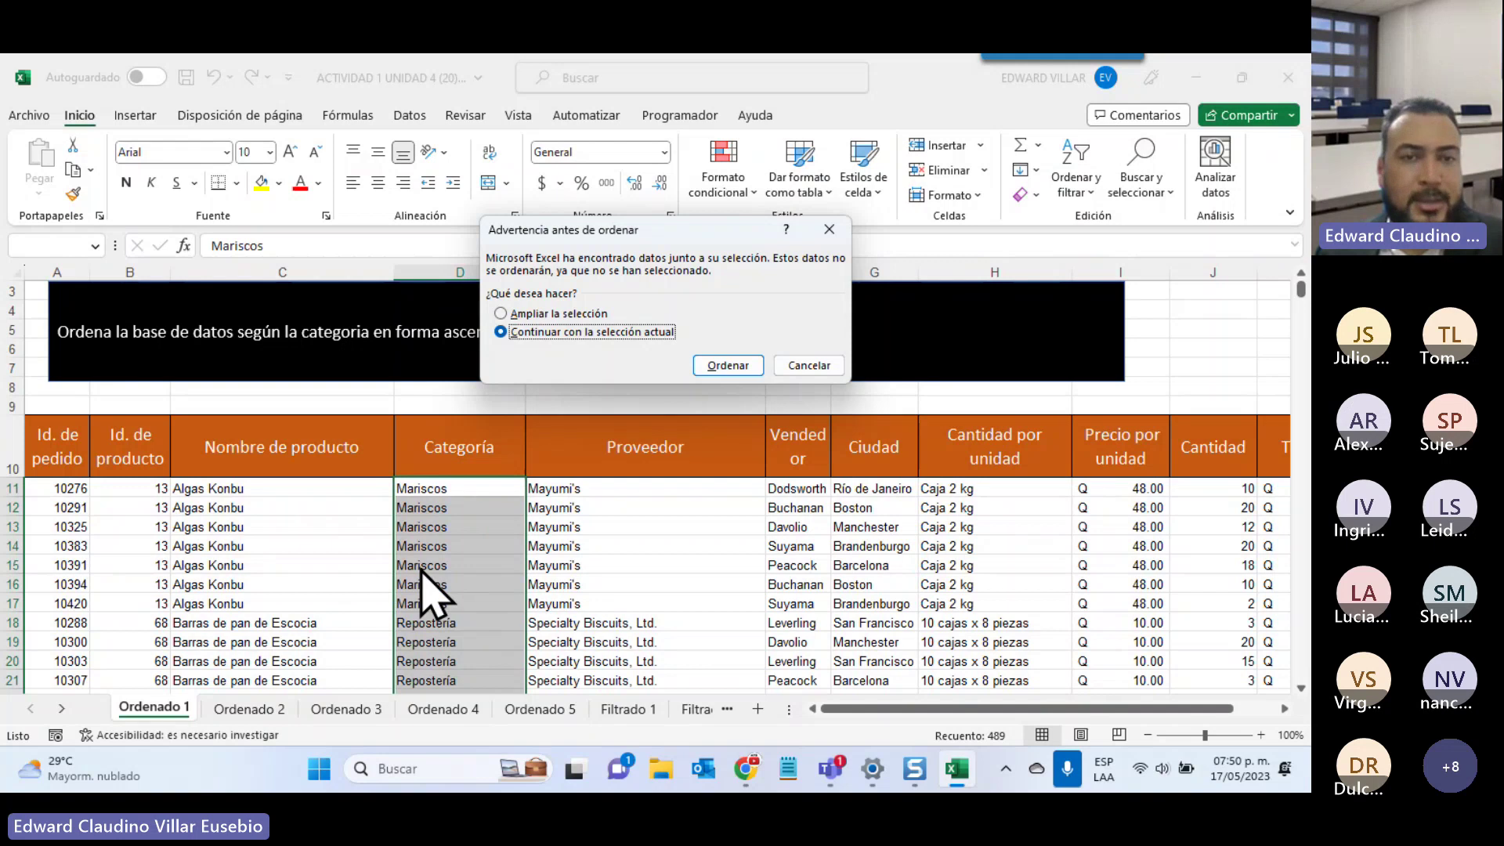
left_click(502, 314)
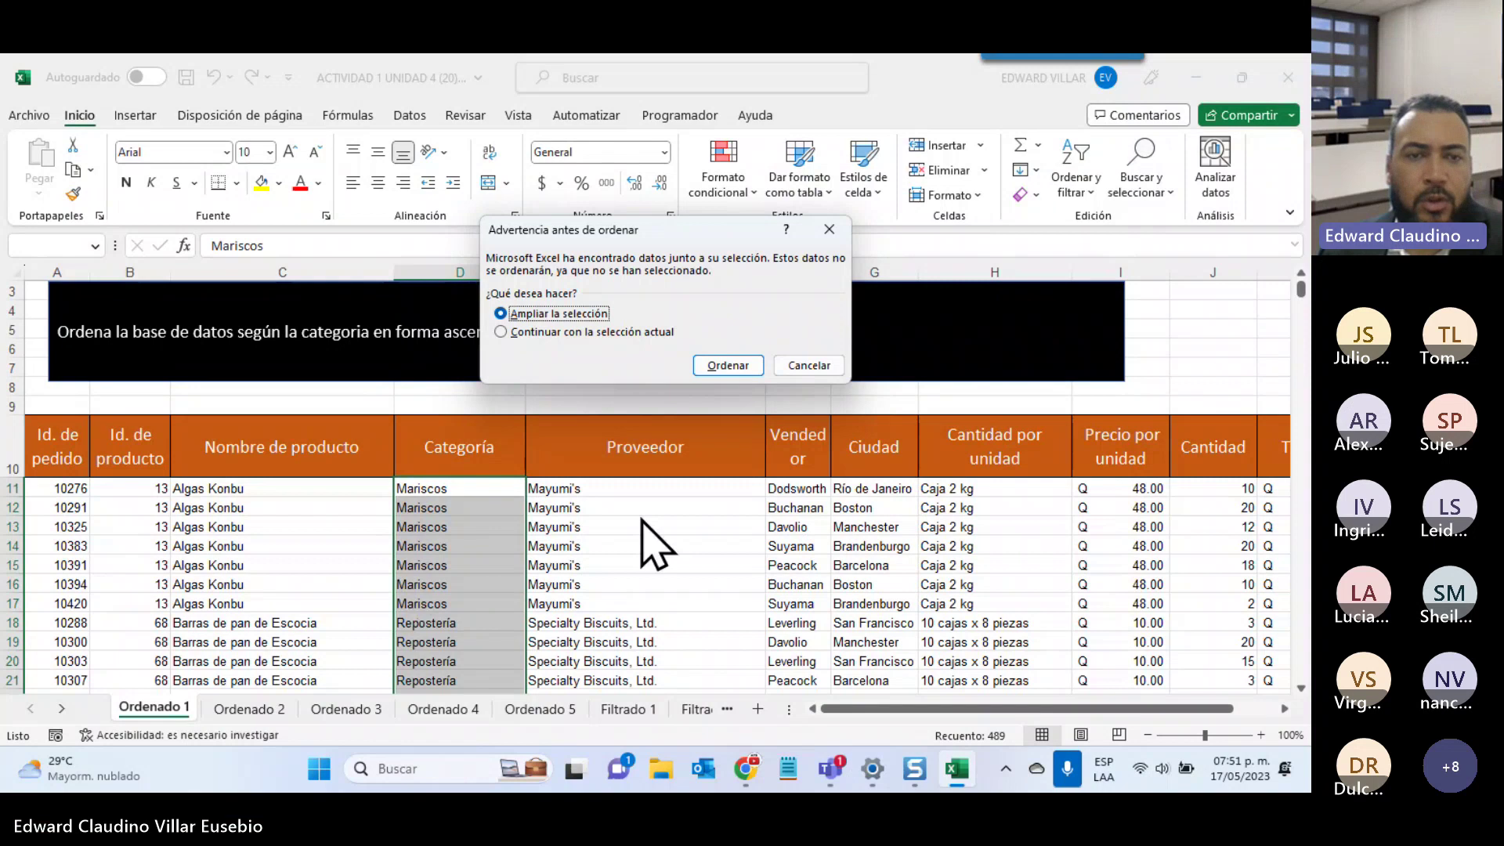
left_click(729, 366)
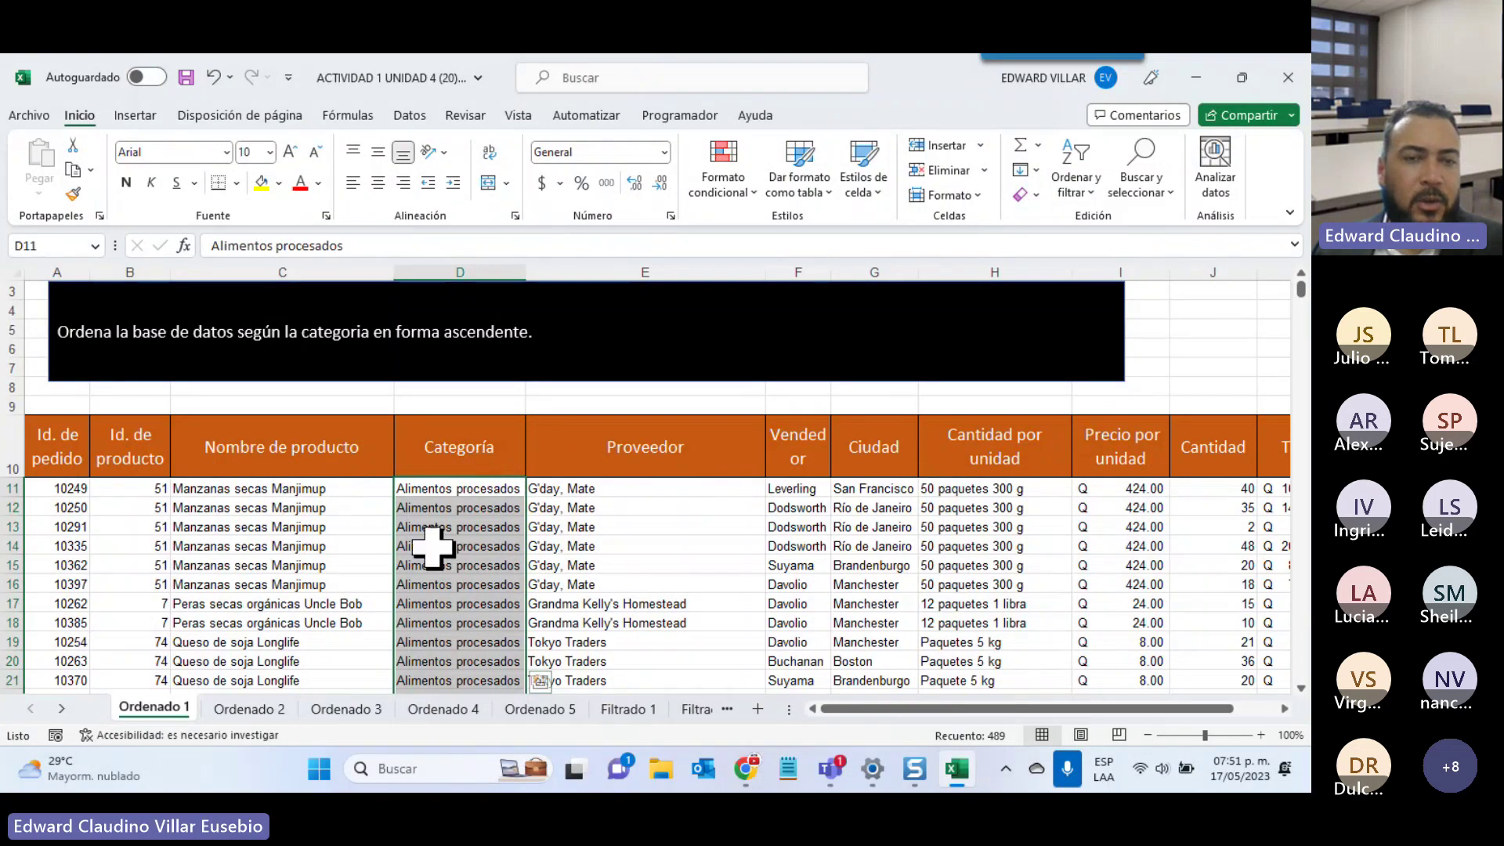
scroll(438, 527, "down", 11)
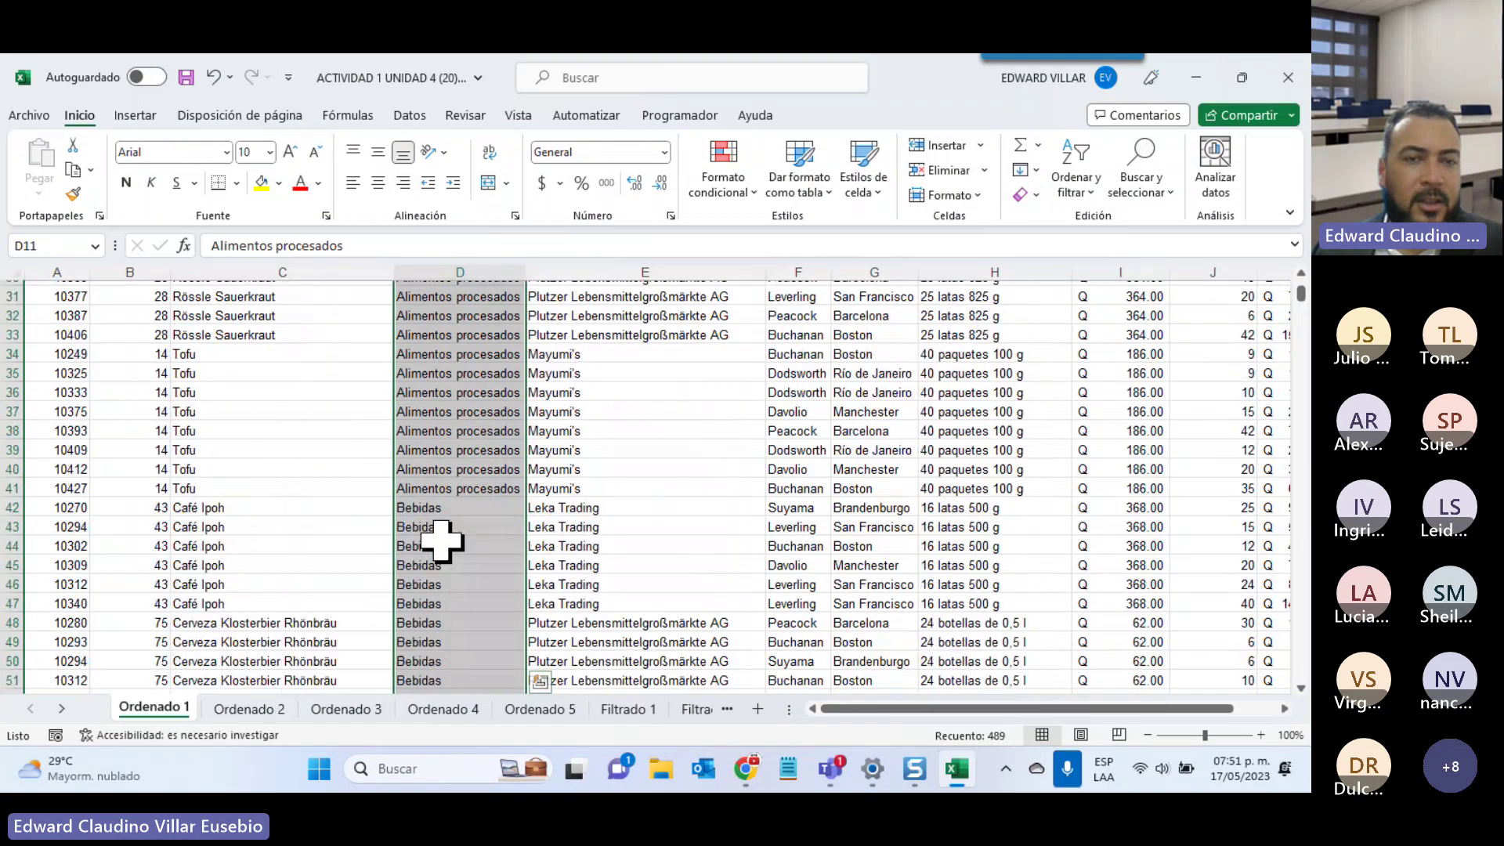
scroll(441, 540, "down", 16)
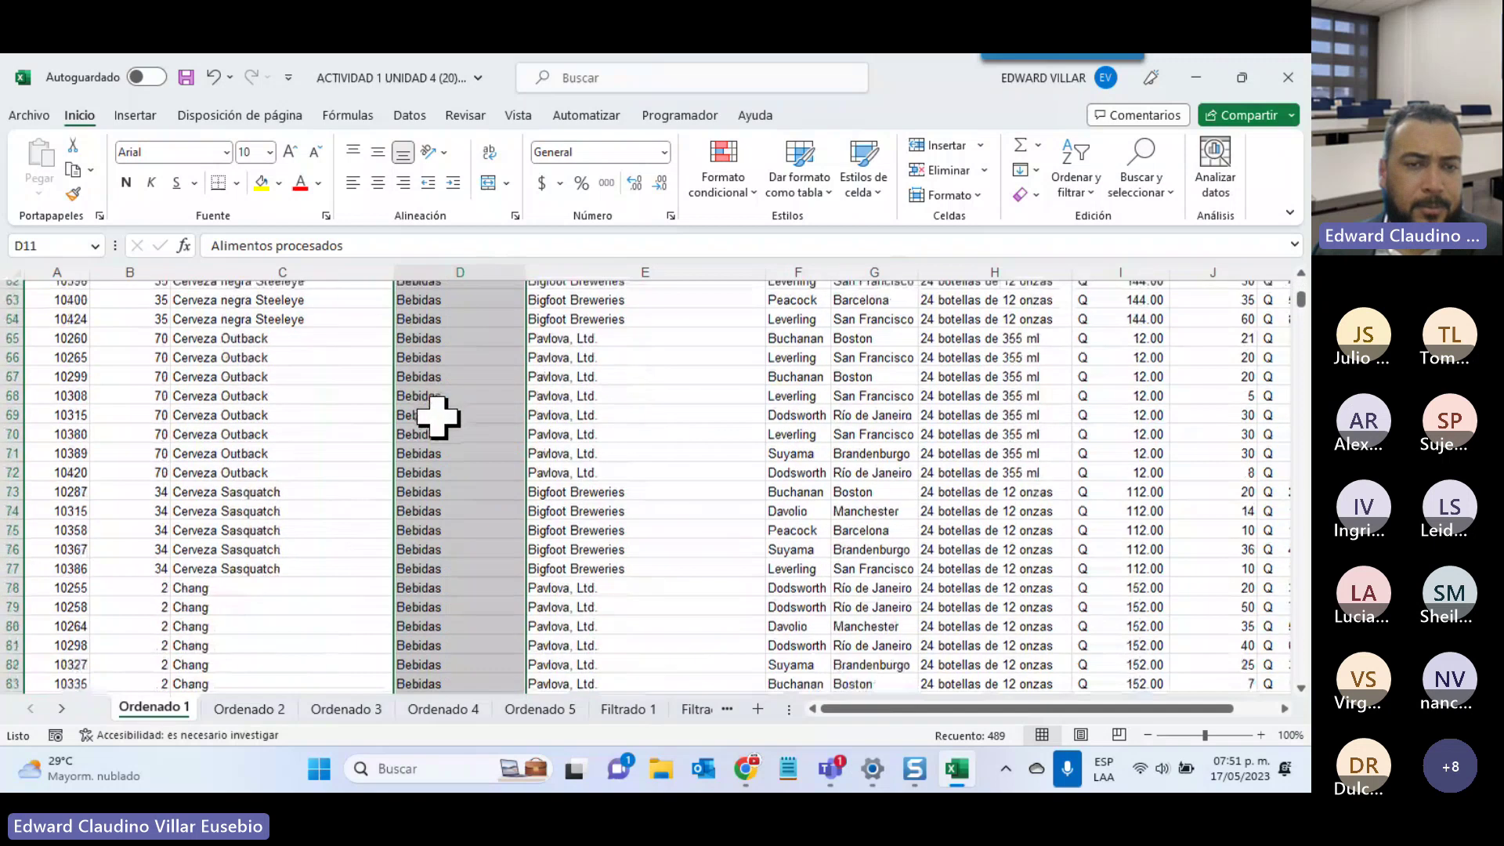
scroll(437, 421, "down", 11)
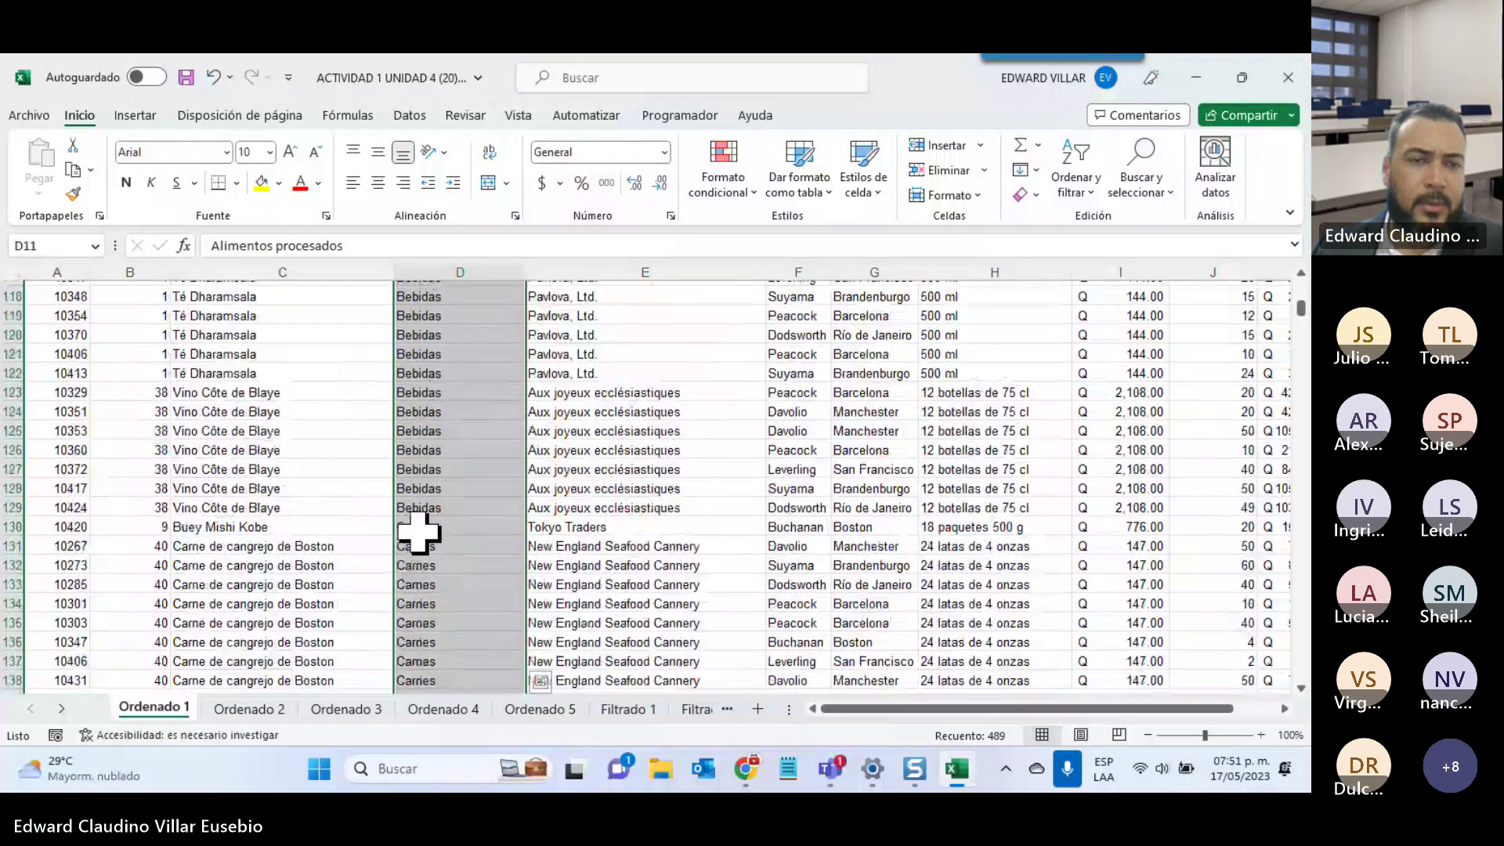
Sort the database on sheet Ordenado 2 by Total from largest to smallest, expanding the selection to the adjacent columns
left_click(235, 707)
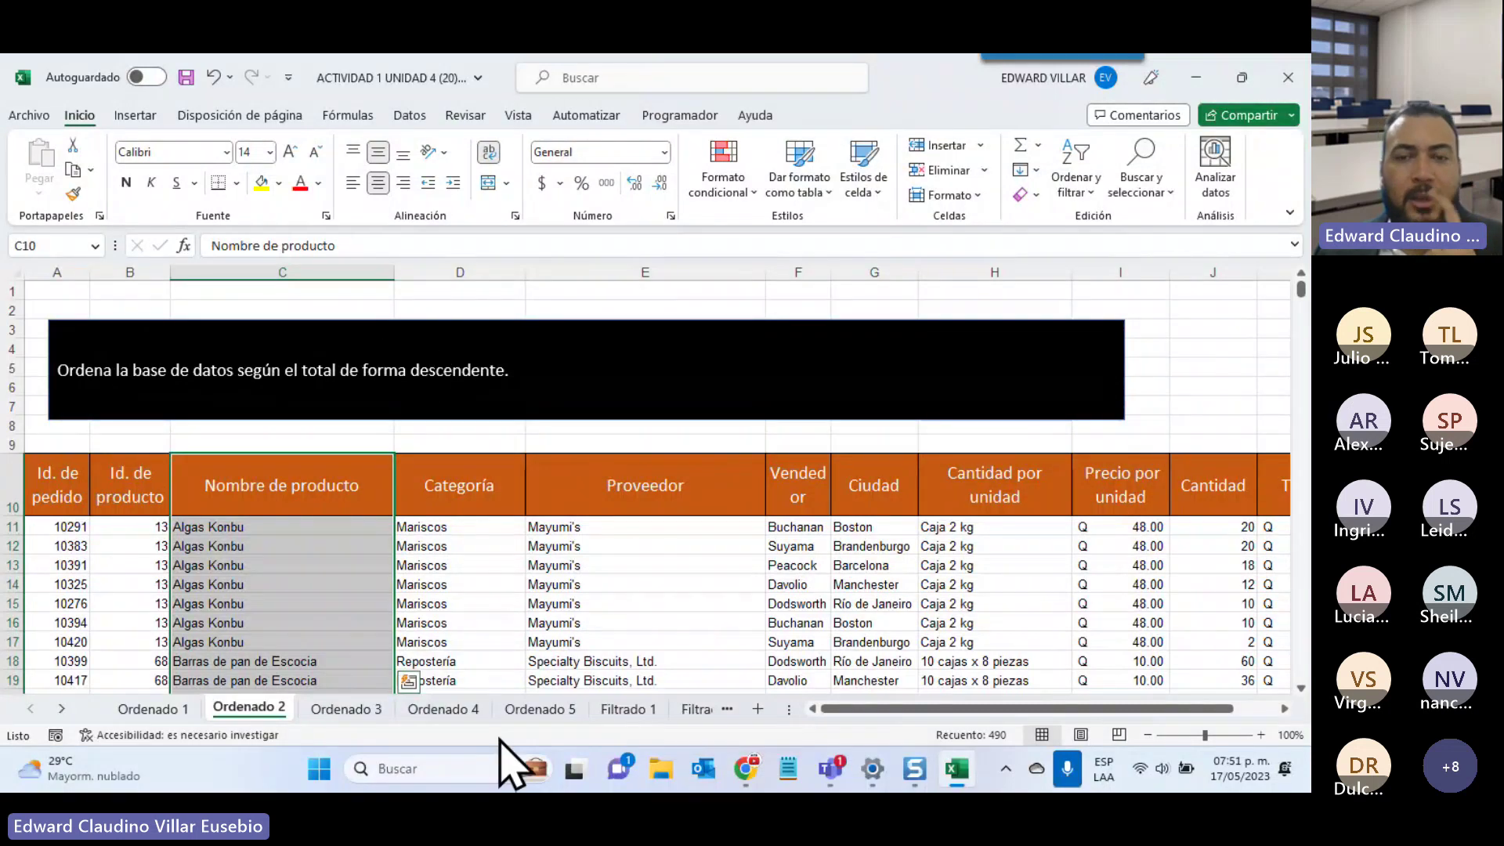
left_click_drag(914, 709, 958, 690)
left_click(1183, 525)
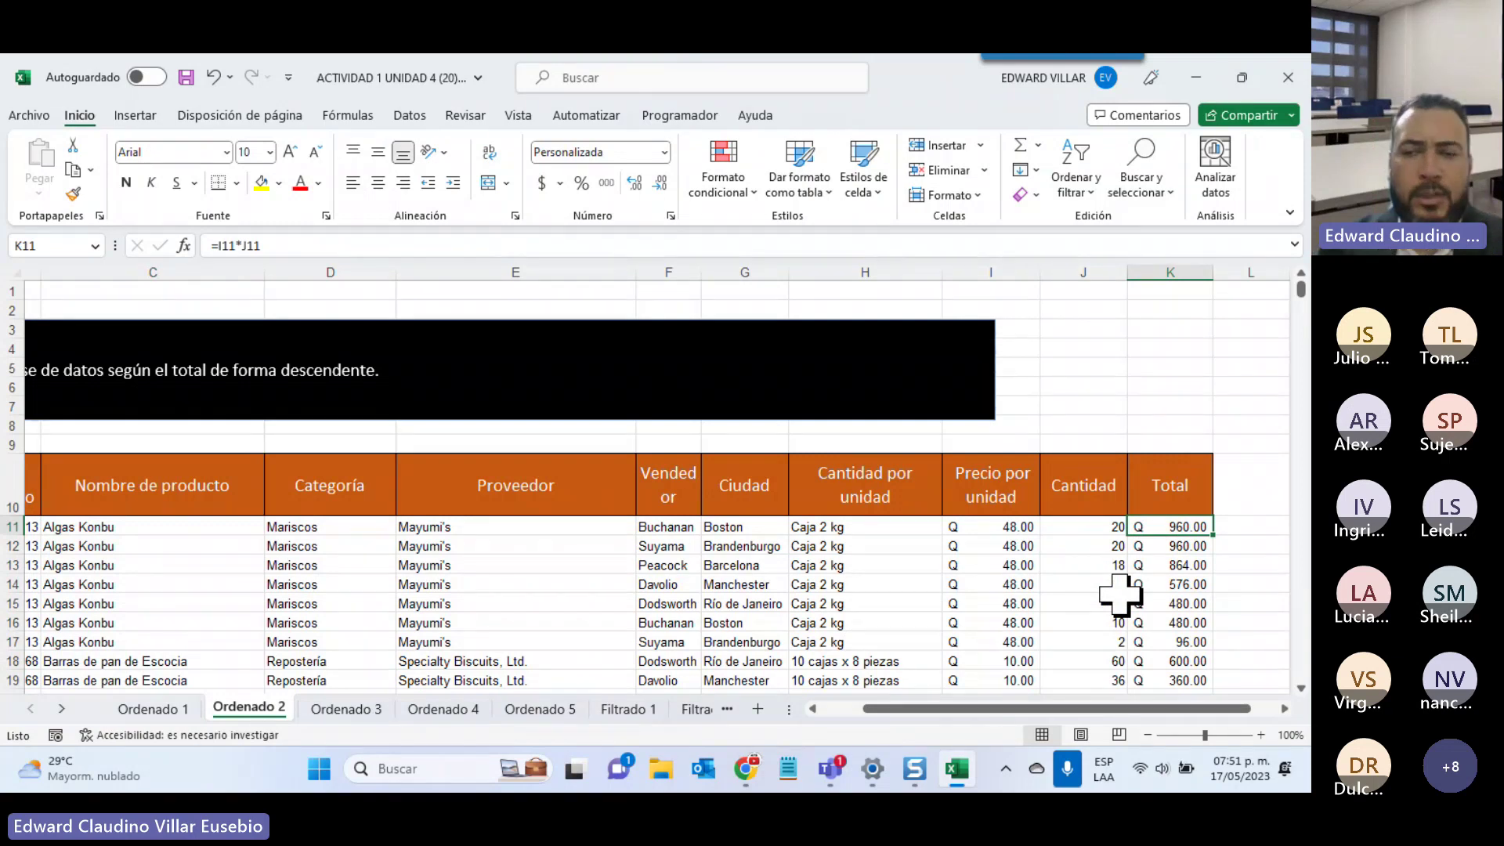
key("ctrl+shift+Down")
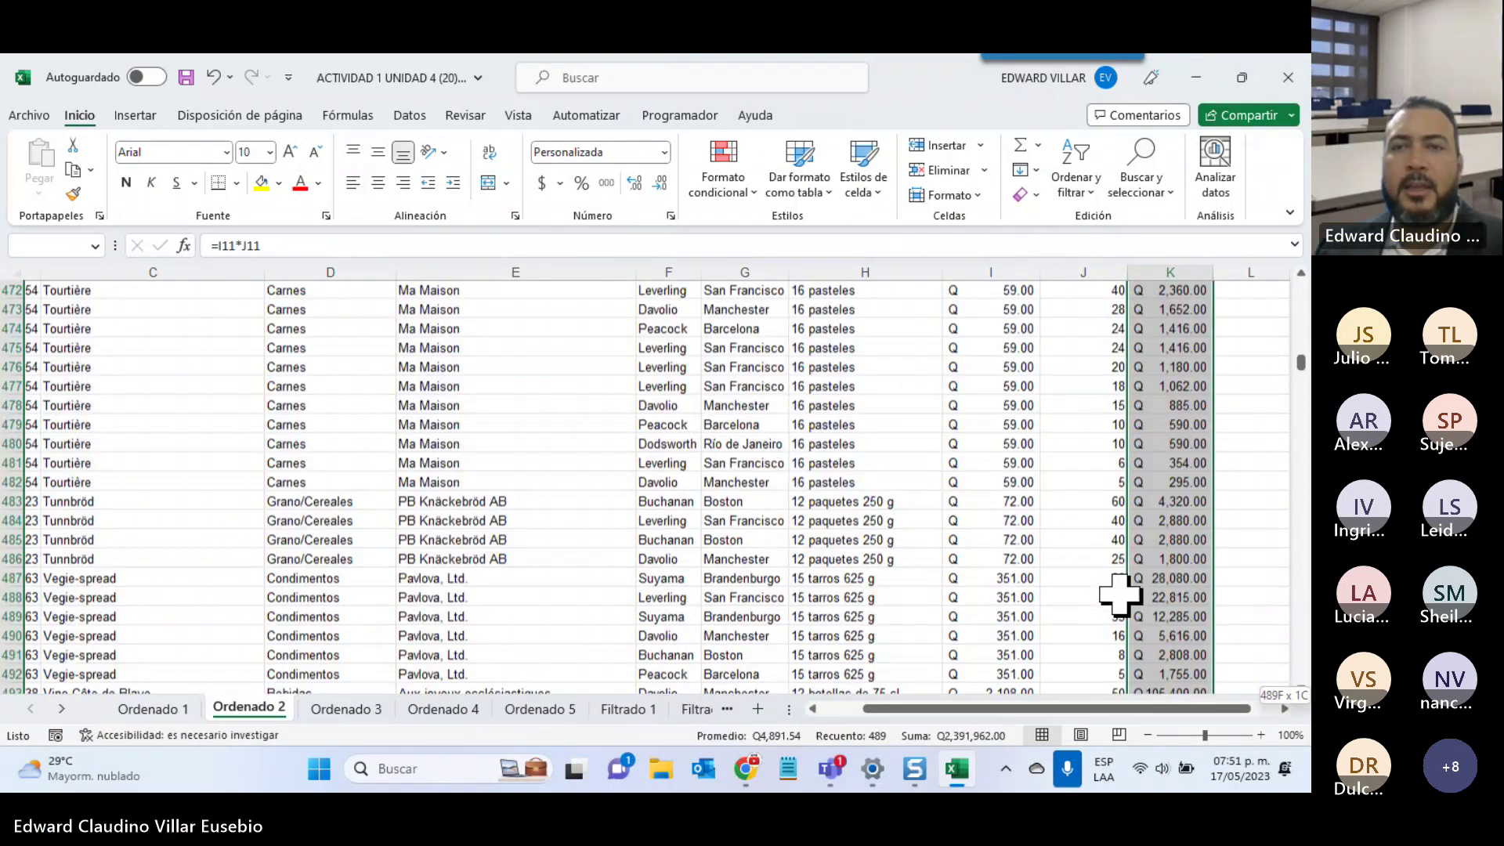
left_click(1097, 181)
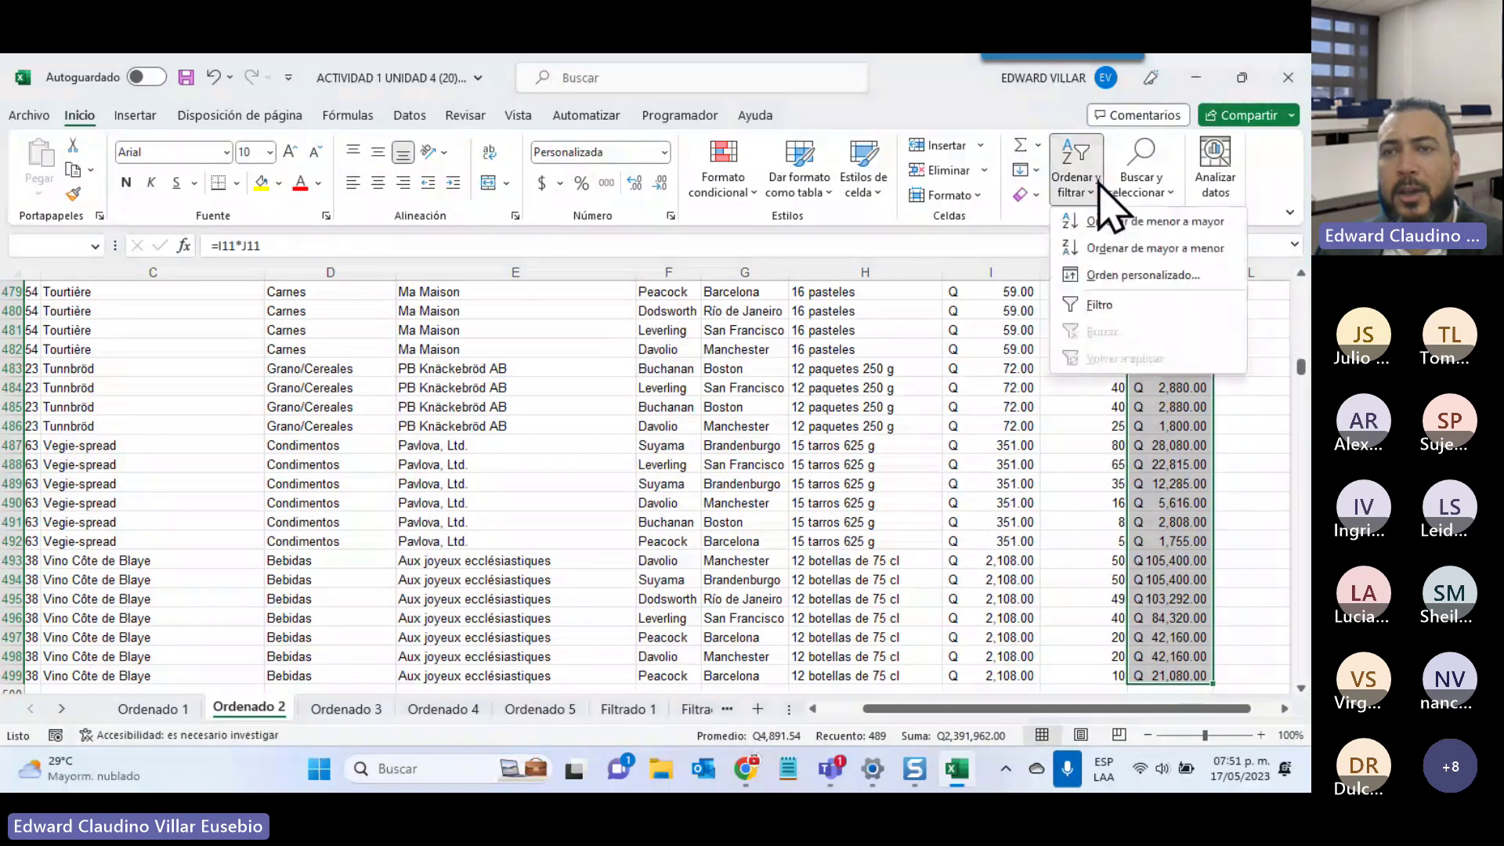
left_click(1103, 251)
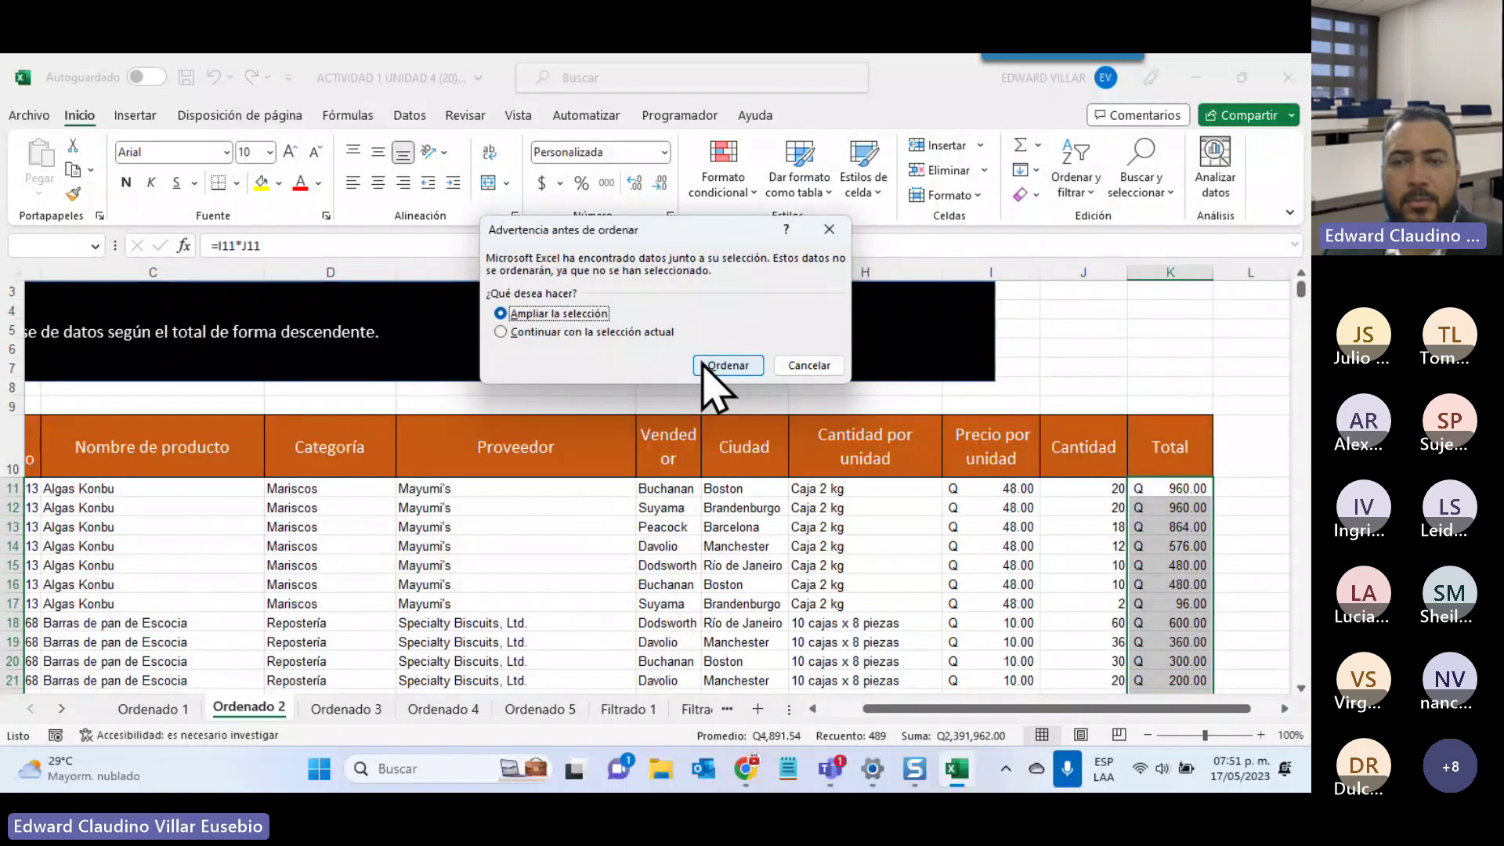
left_click(728, 365)
Examine the order of the Total column values down the rows of sheet Ordenado 2
scroll(1199, 492, "down", 3)
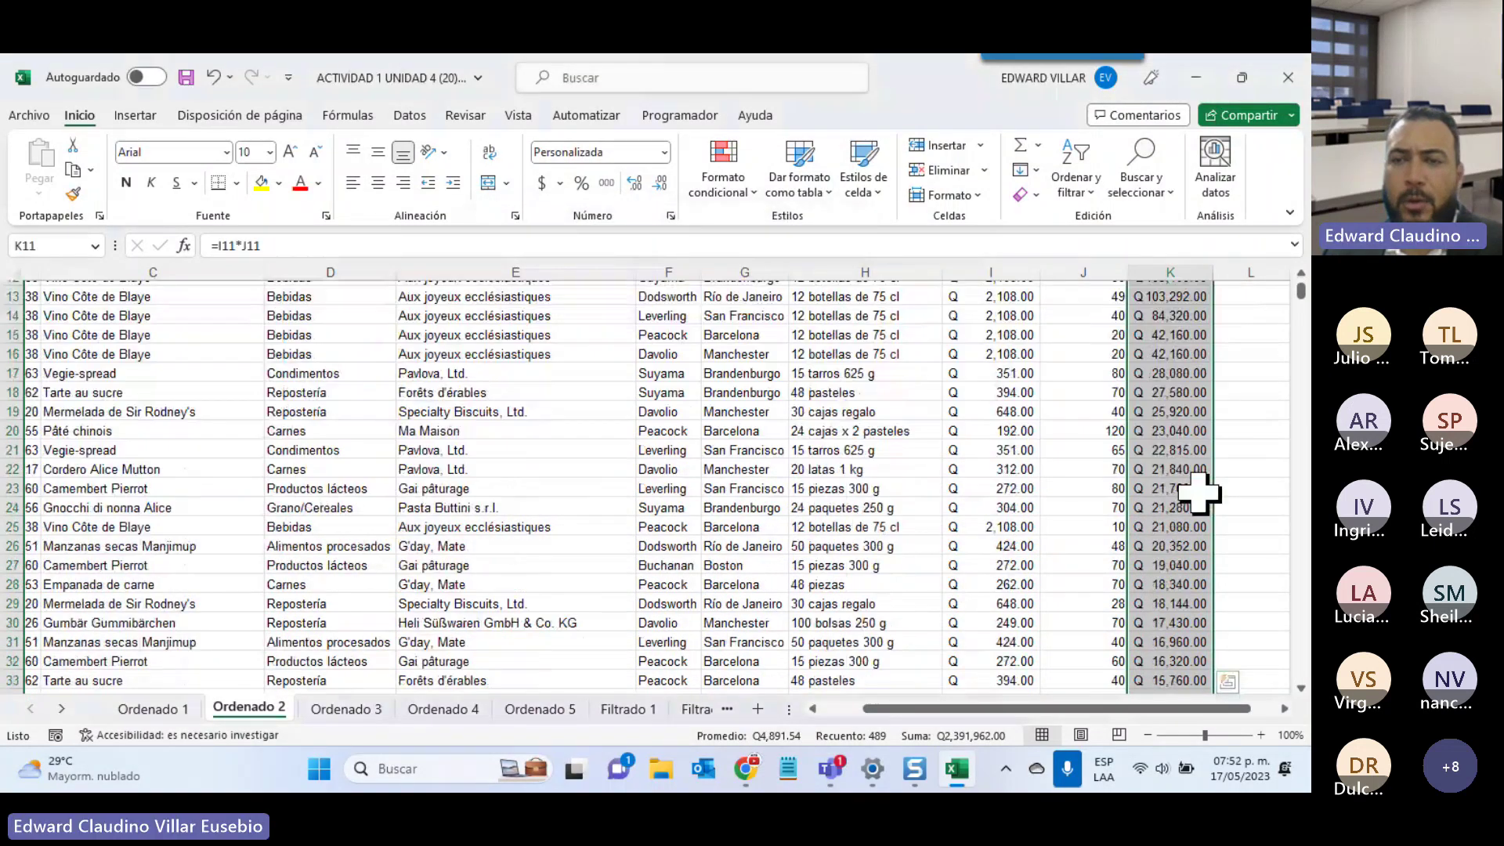
scroll(1199, 492, "down", 11)
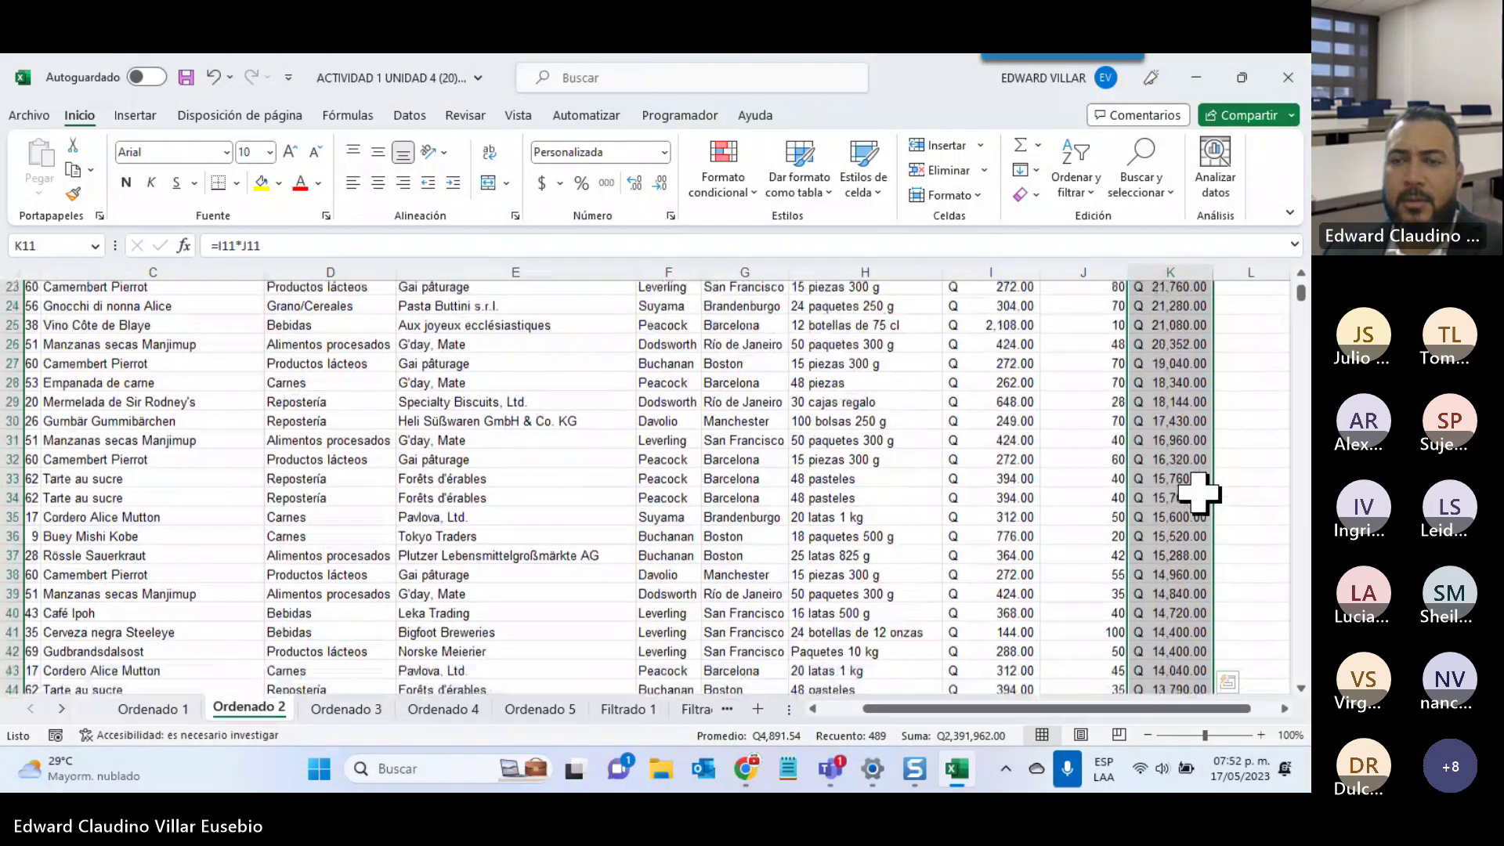
scroll(1199, 493, "down", 7)
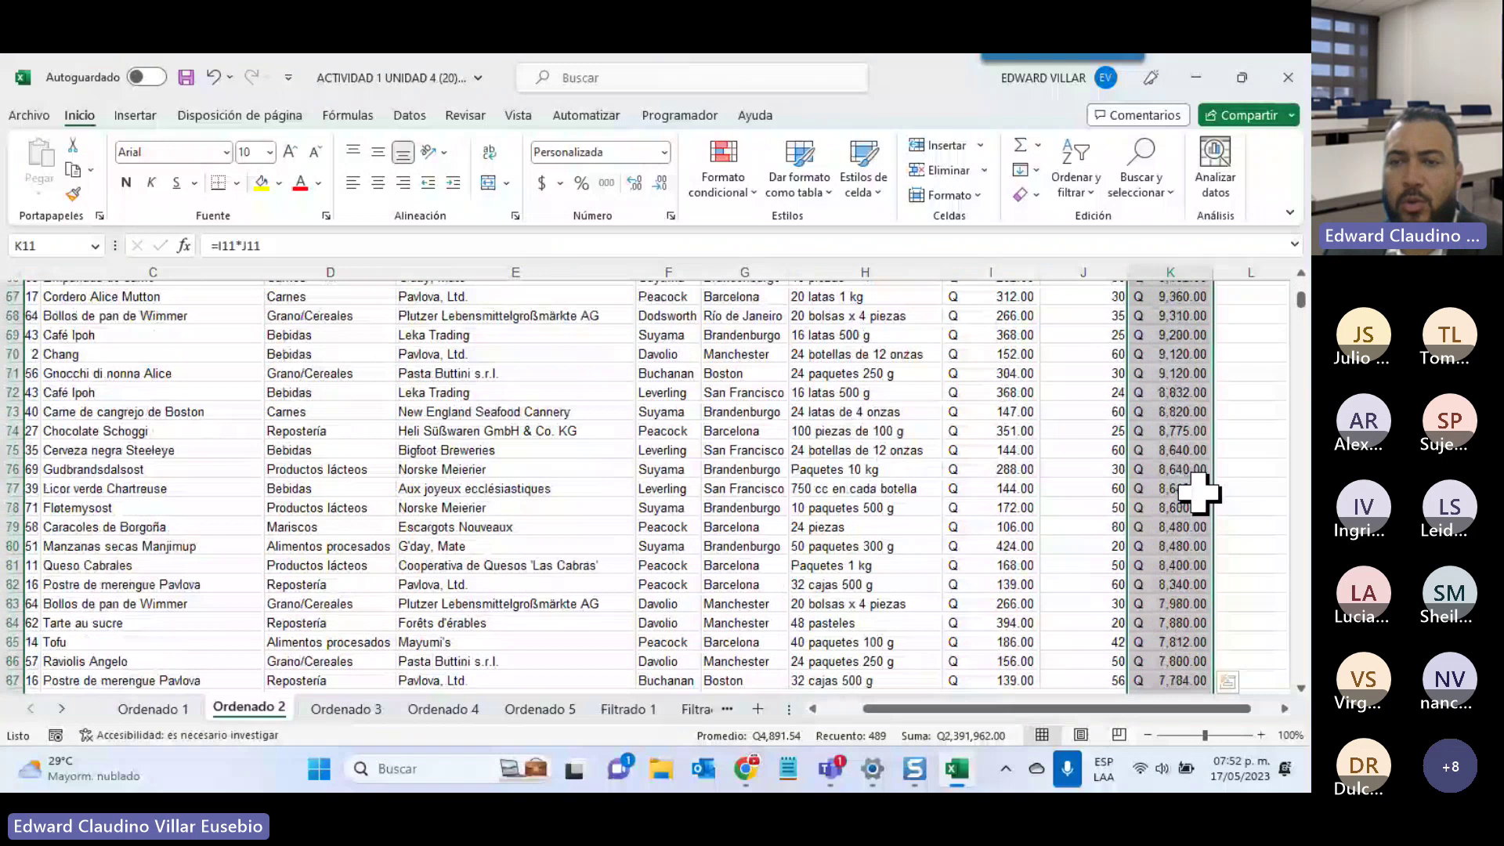
scroll(1199, 492, "down", 16)
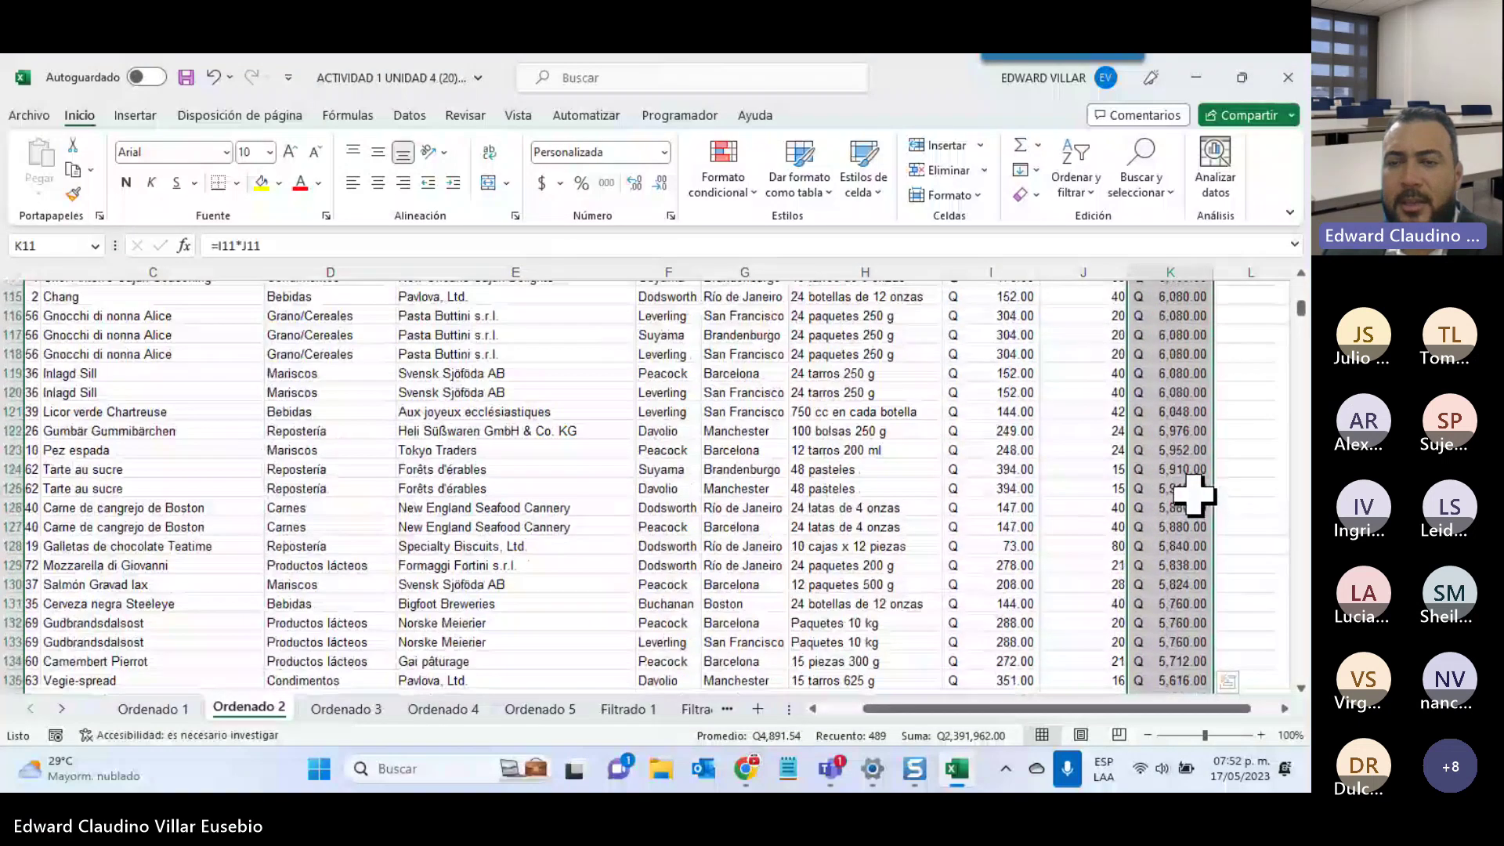
scroll(1195, 494, "down", 20)
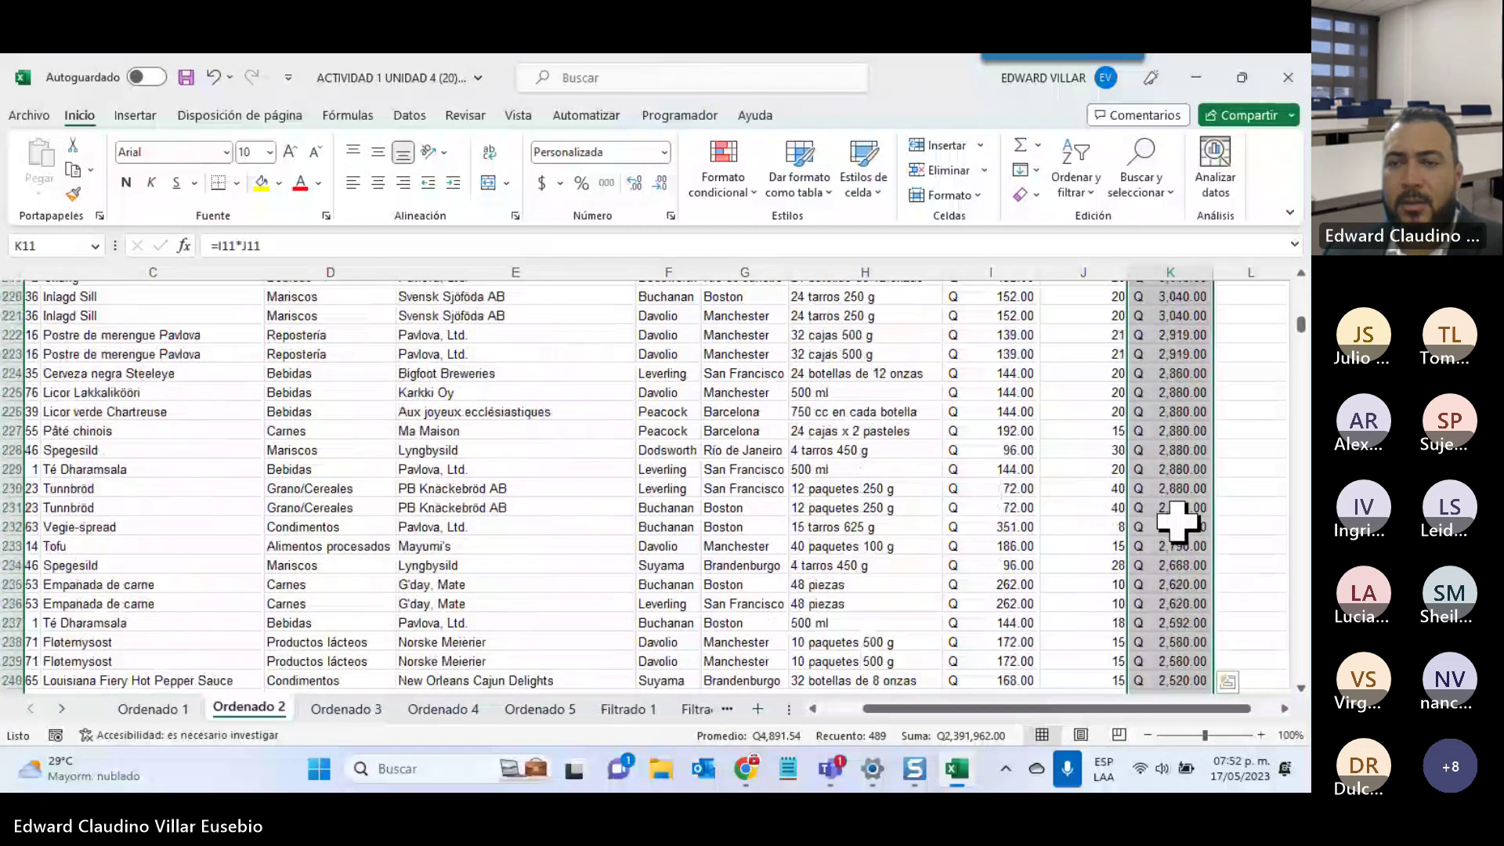
scroll(1179, 521, "down", 20)
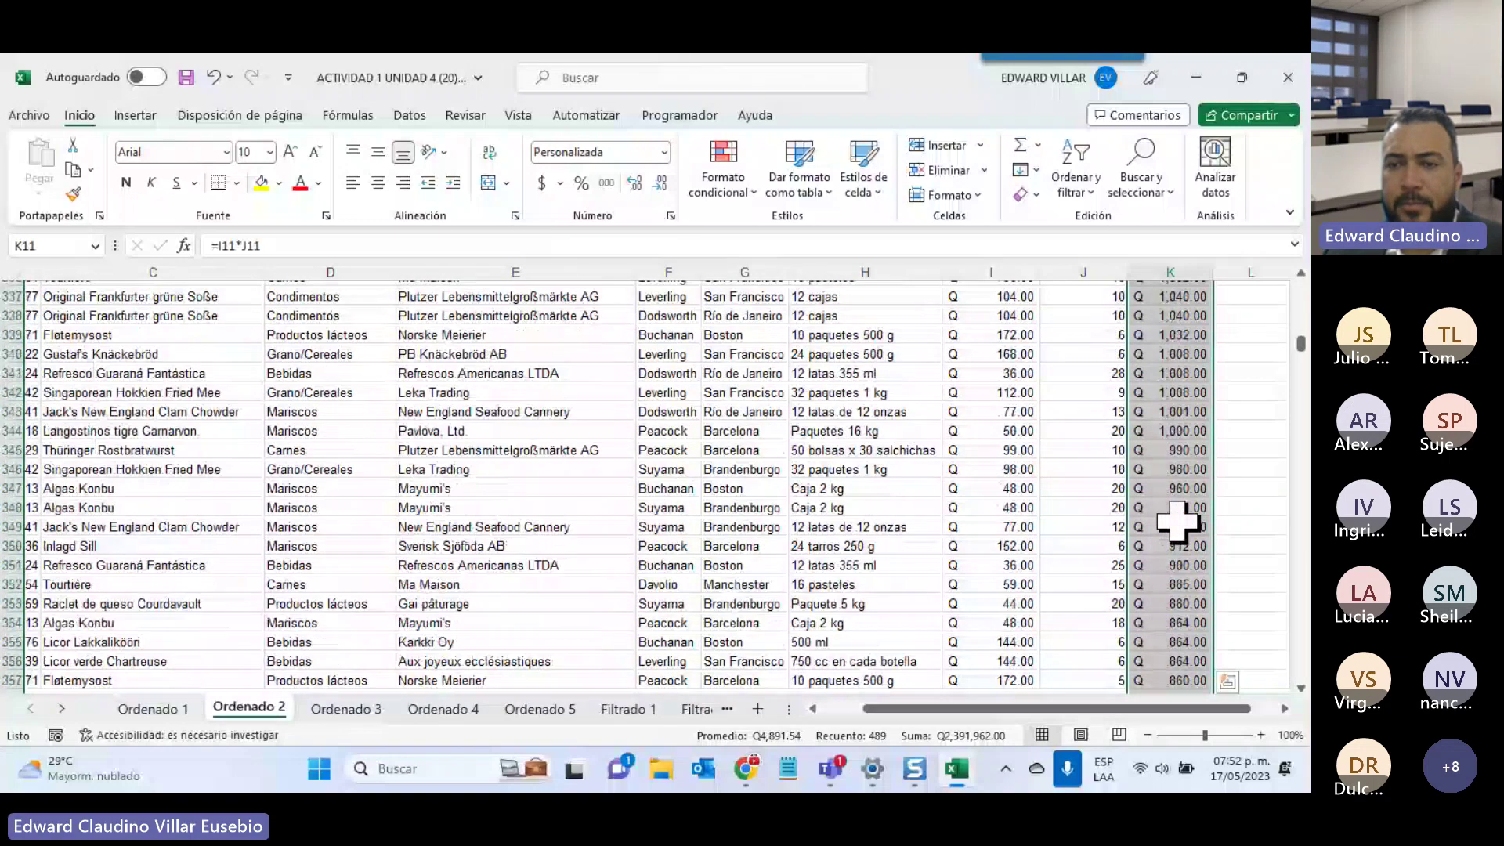
scroll(1179, 522, "down", 20)
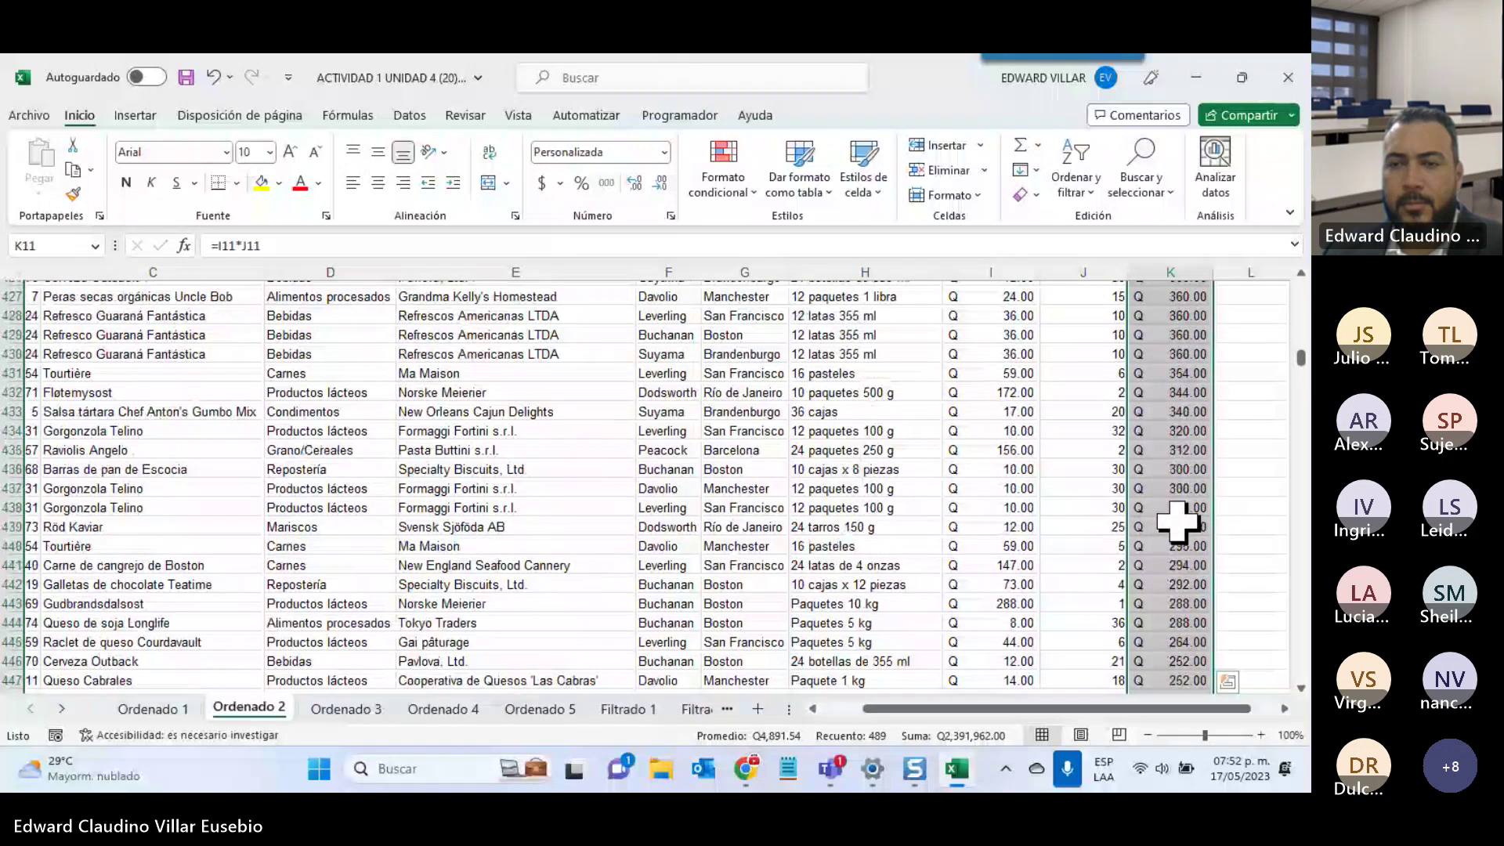
Check the smallest Total values at the end of the Ordenado 2 database and return to its header
scroll(1179, 521, "down", 20)
scroll(1178, 521, "up", 5)
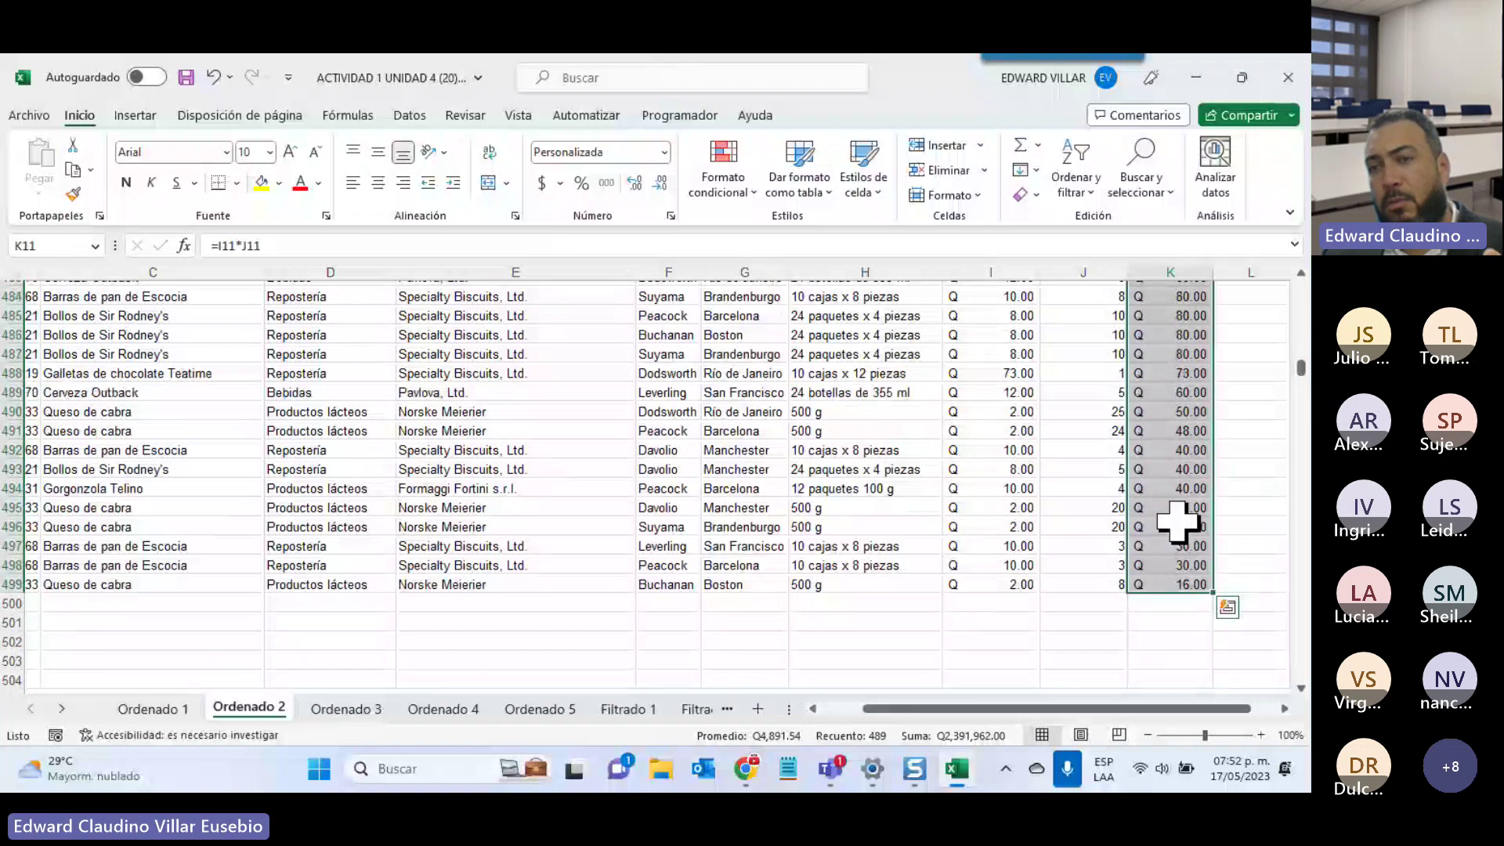
scroll(1177, 521, "up", 3)
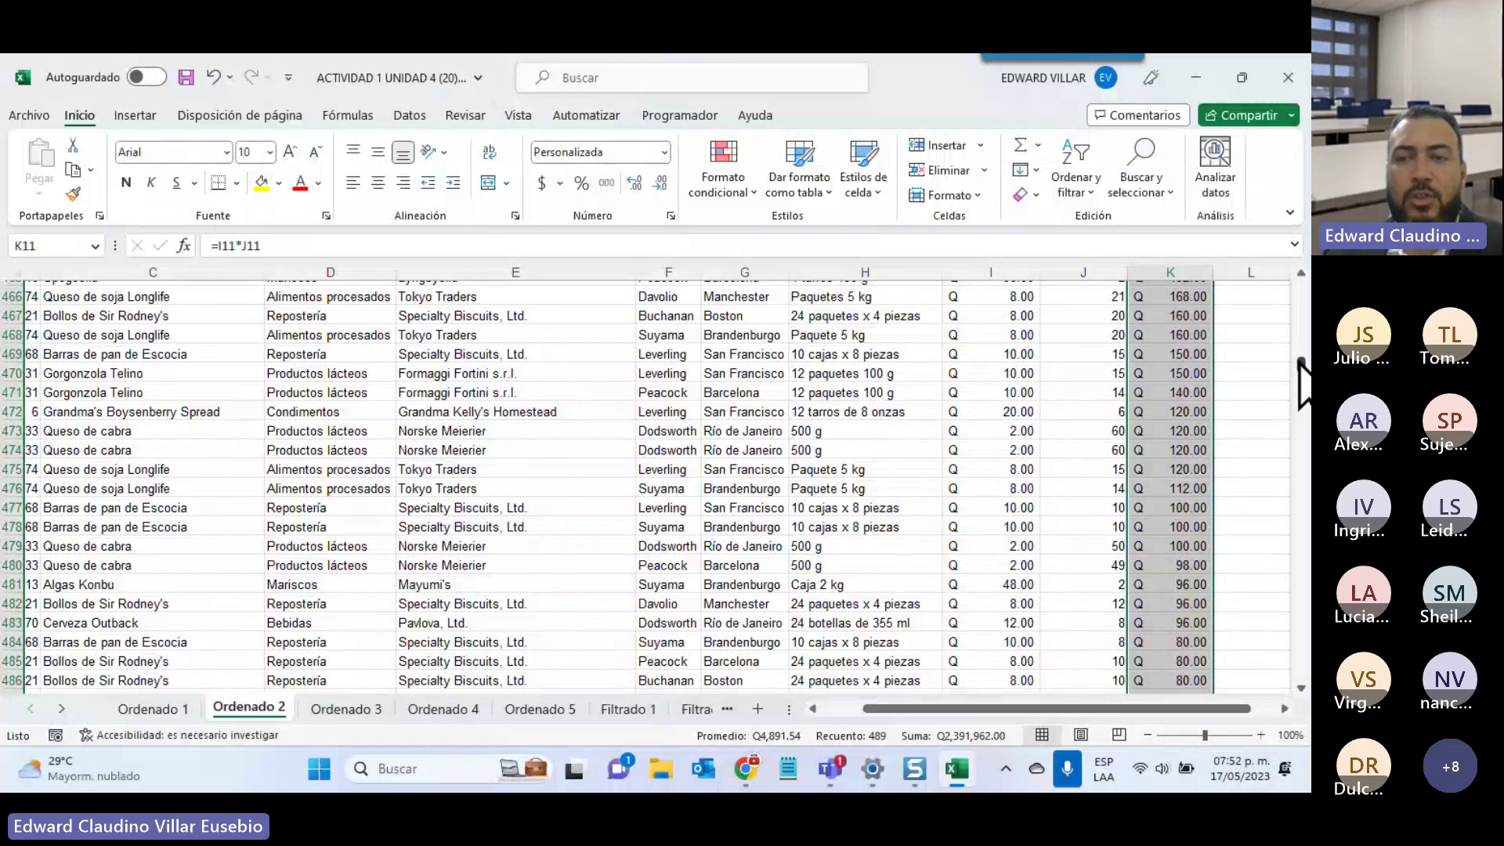
left_click_drag(1300, 362, 1300, 288)
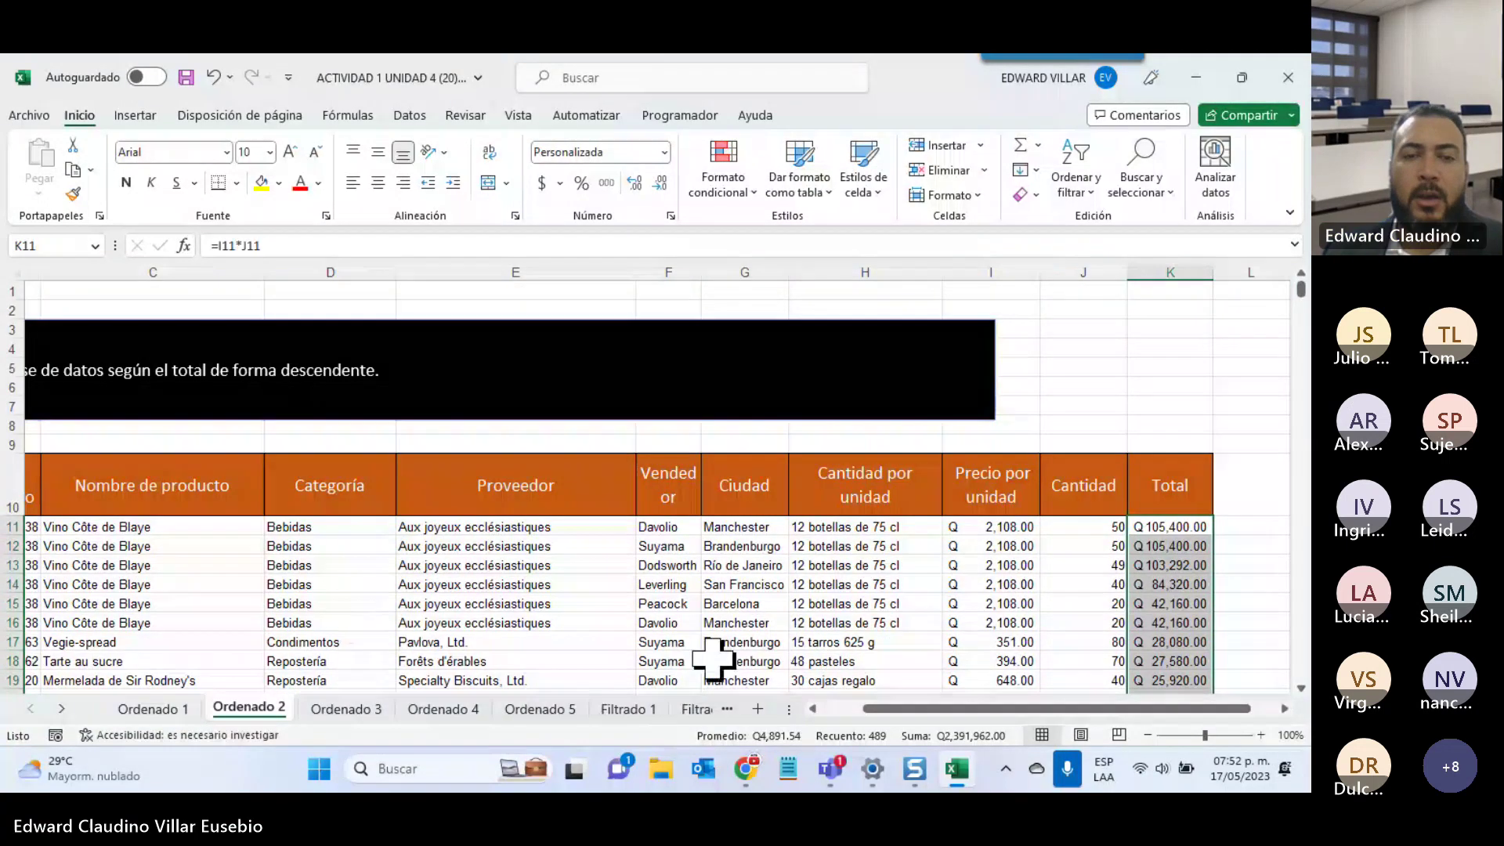
Copy the supplier order "Leka Trading, Karkki Oy, Pavlova, Ltd., Grandma Kelly's Homestead" from the instructions on sheet Ordenado 3
left_click(344, 710)
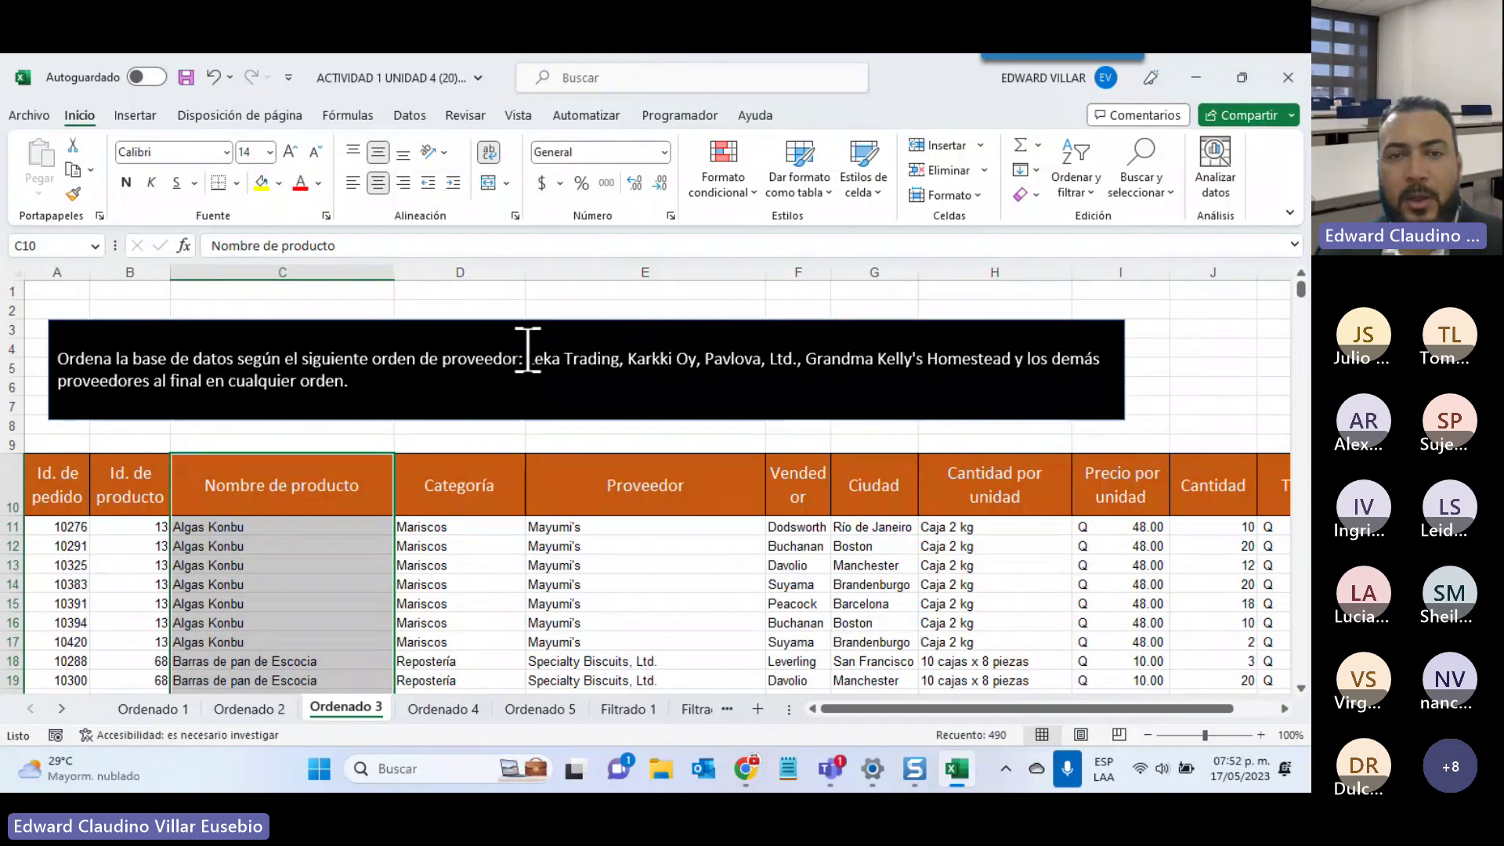
left_click_drag(527, 350, 1016, 352)
right_click(654, 331)
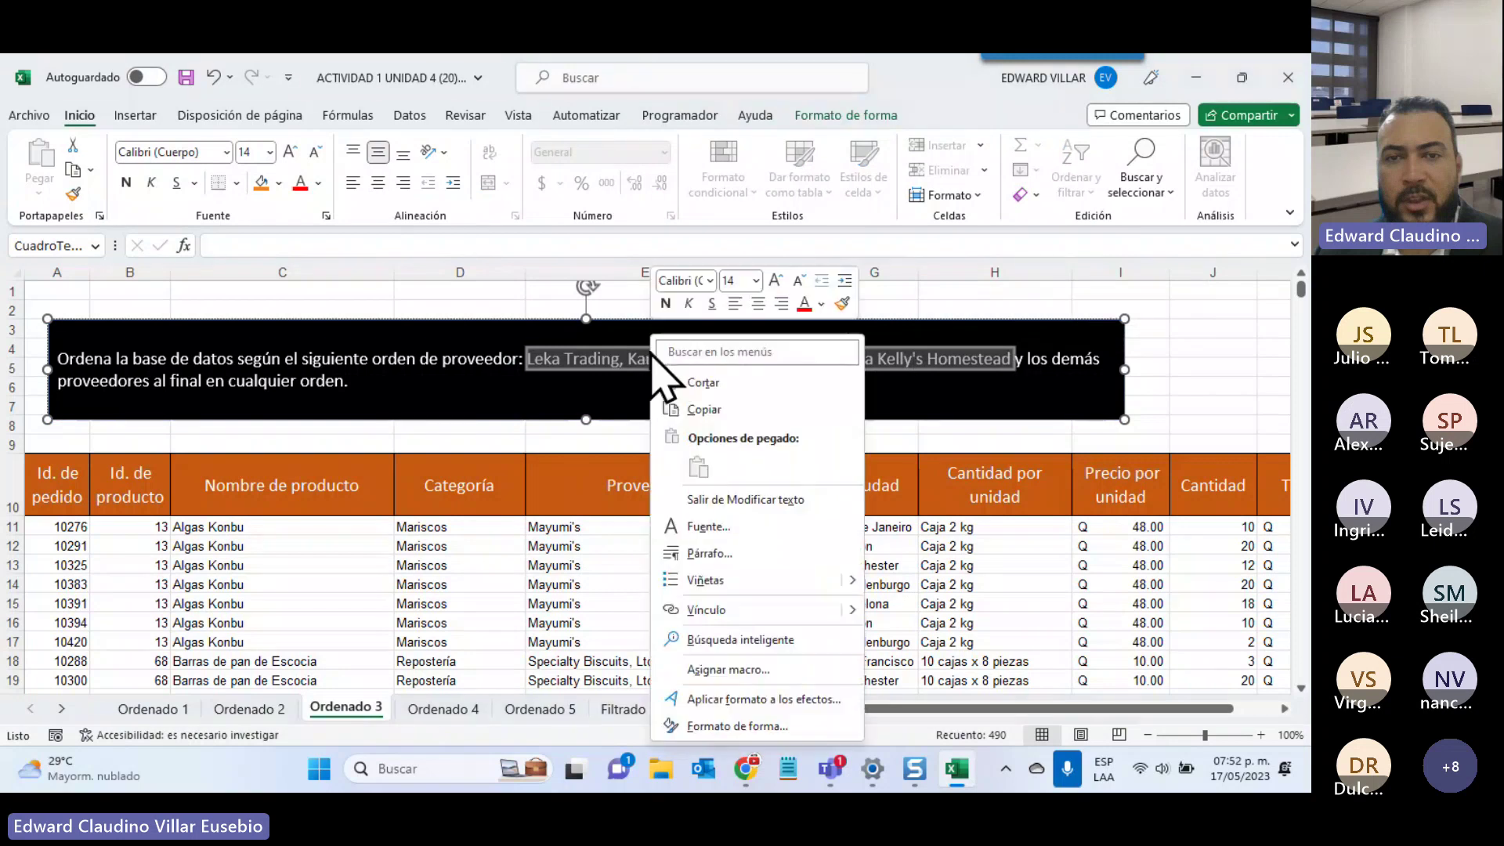
left_click(673, 411)
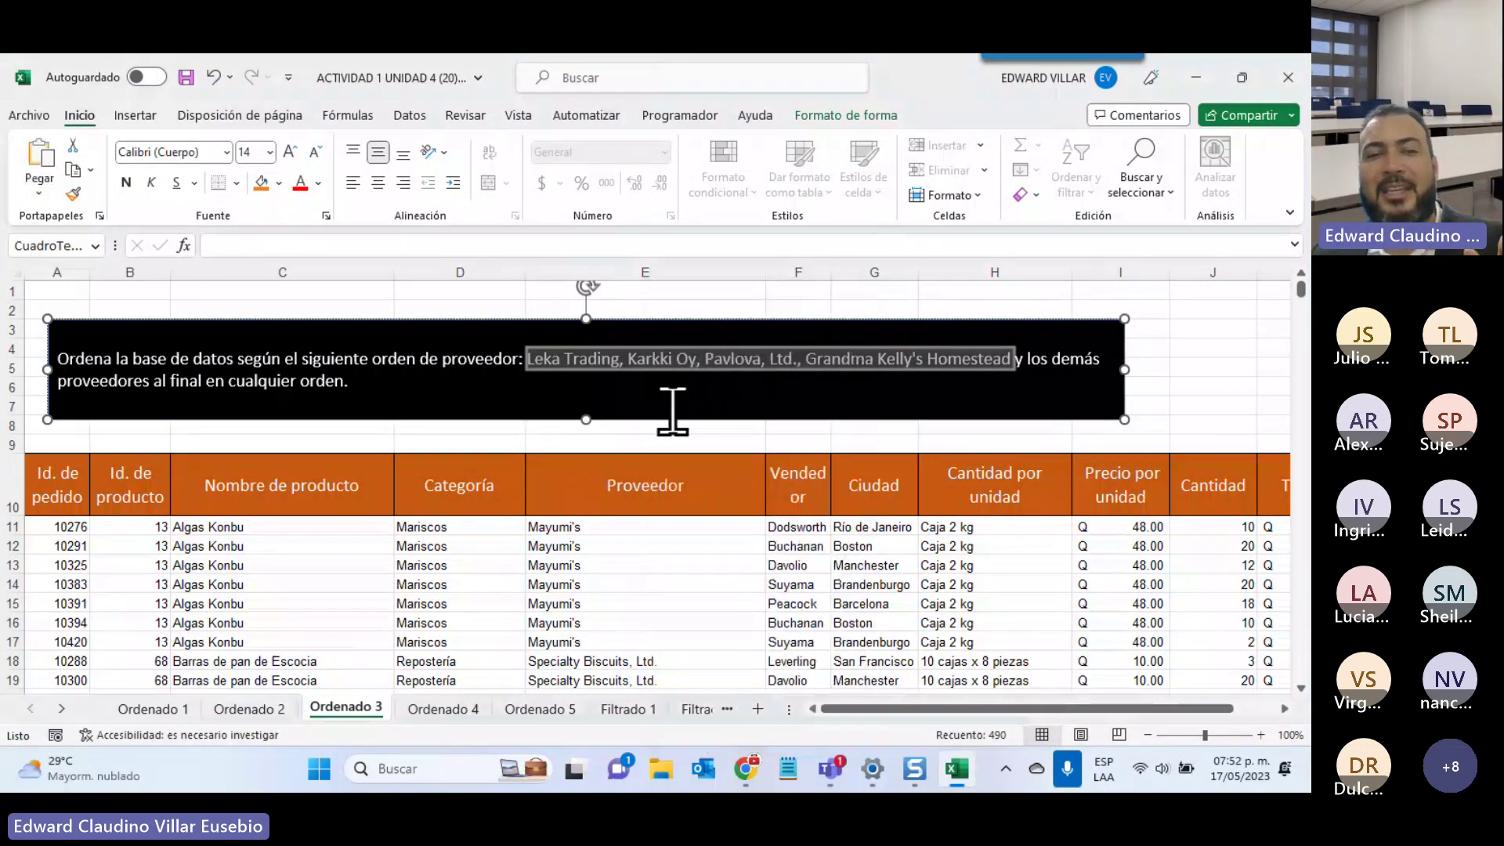
Start a custom sort from the Proveedor data on Ordenado 3, expanding the selection, and set the sort column to Proveedor
left_click(571, 533)
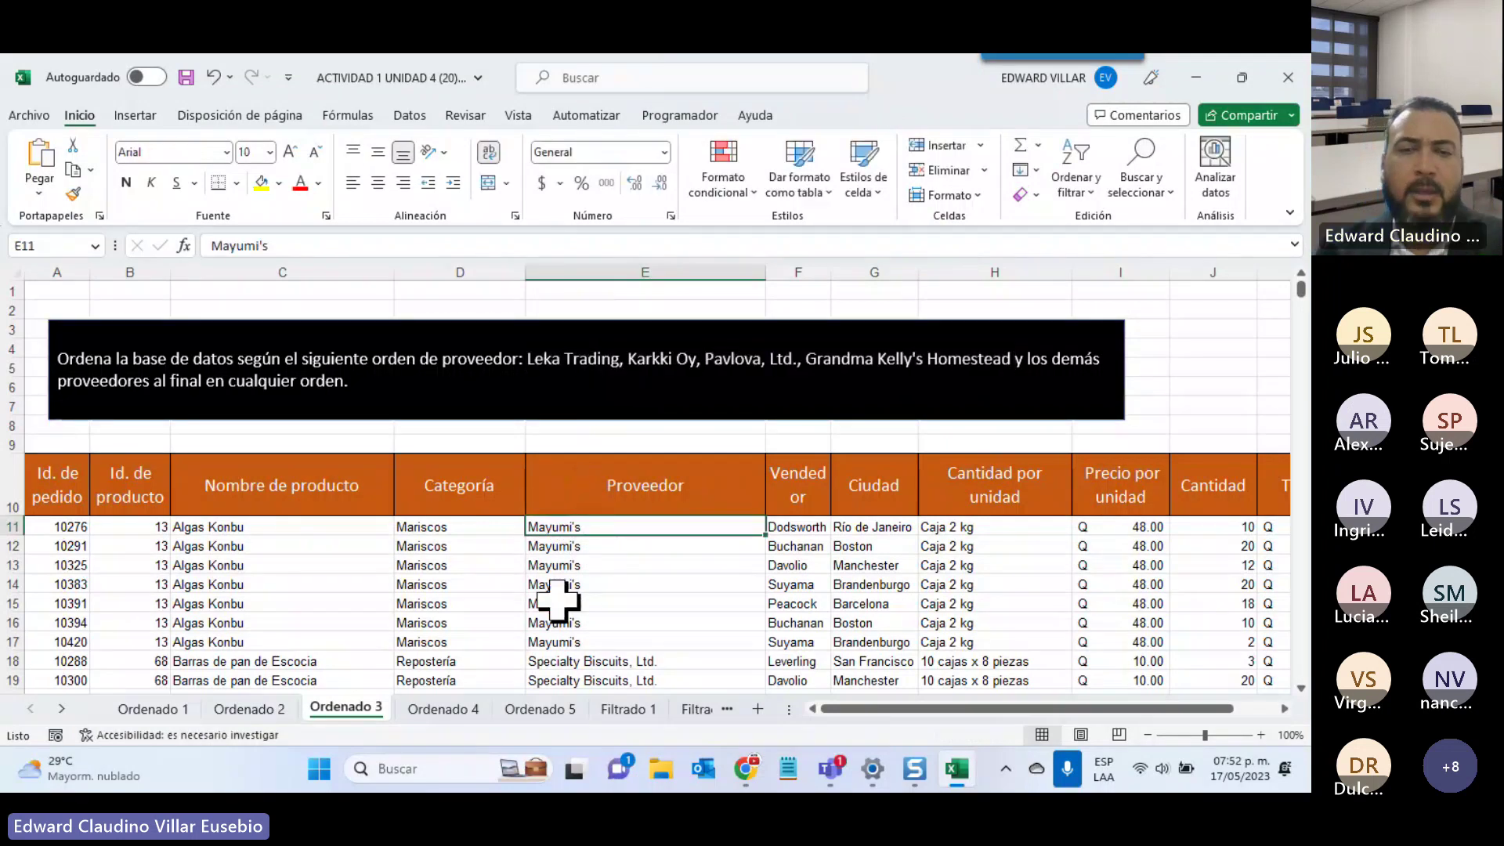
key("ctrl+shift+Down")
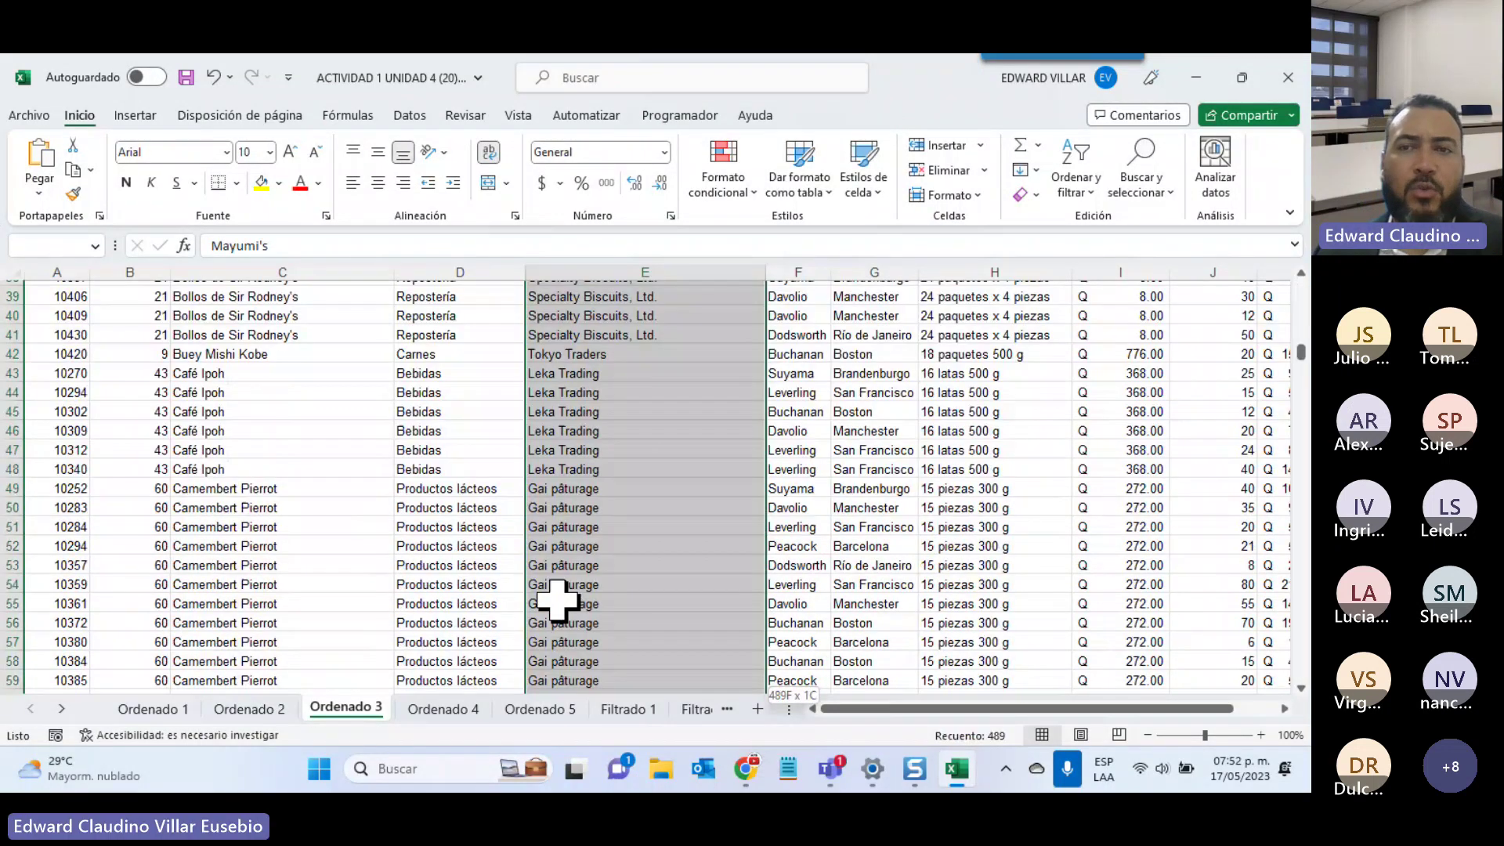
left_click(1077, 174)
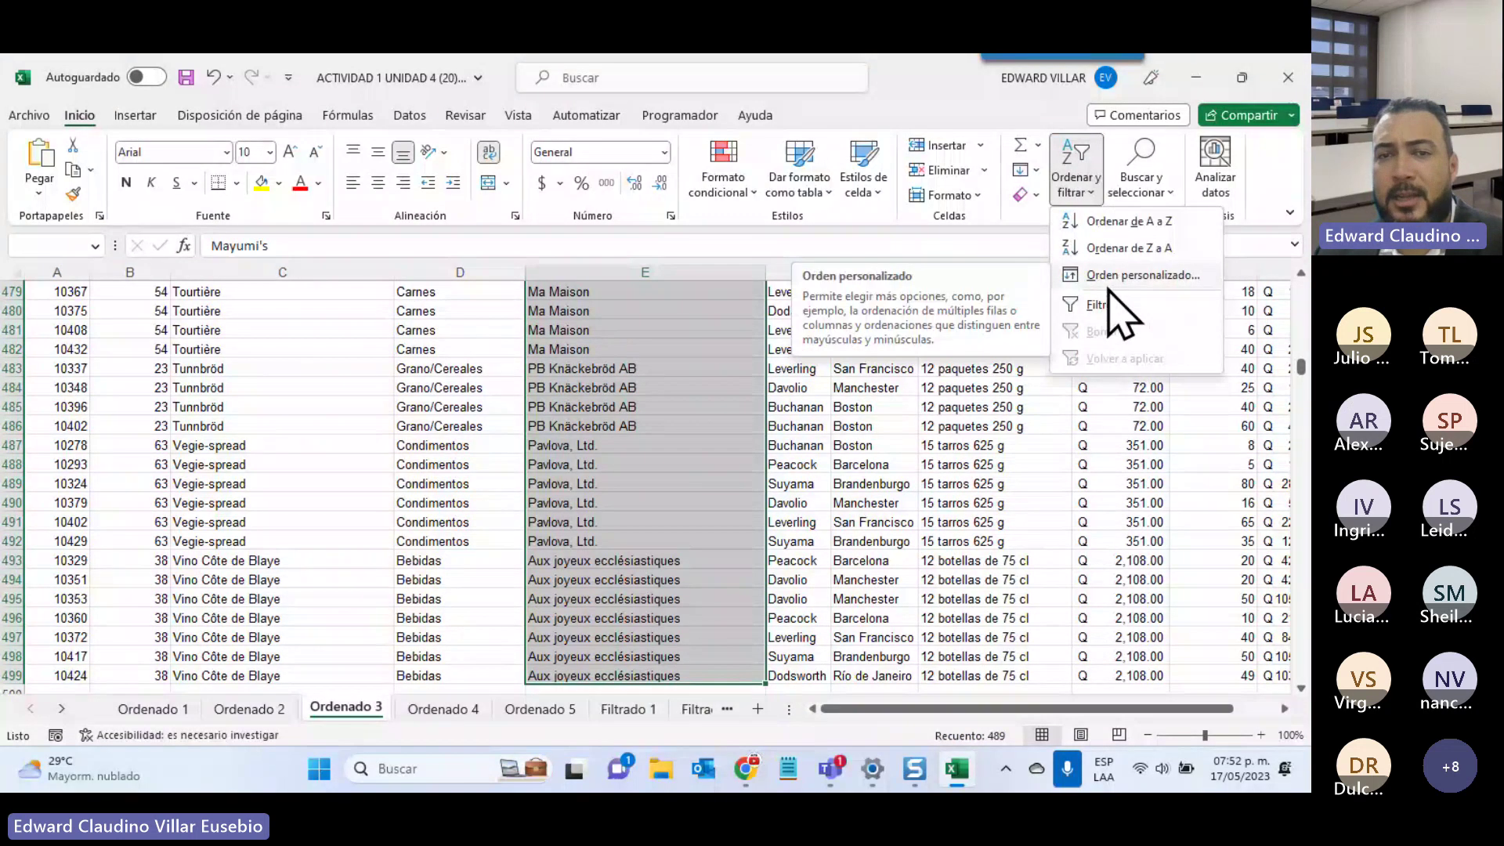
left_click(1109, 282)
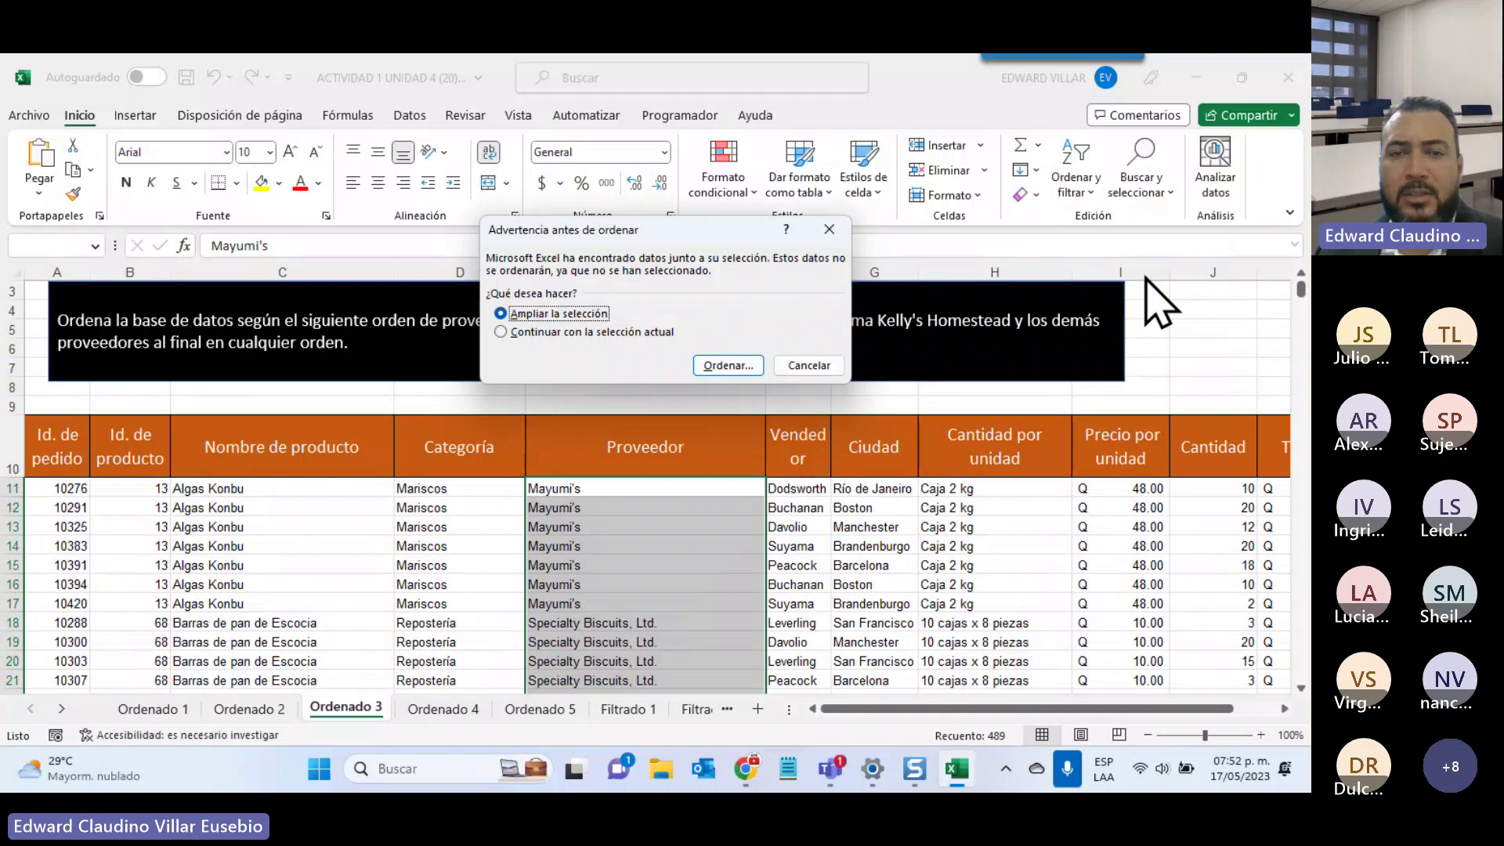
left_click(728, 365)
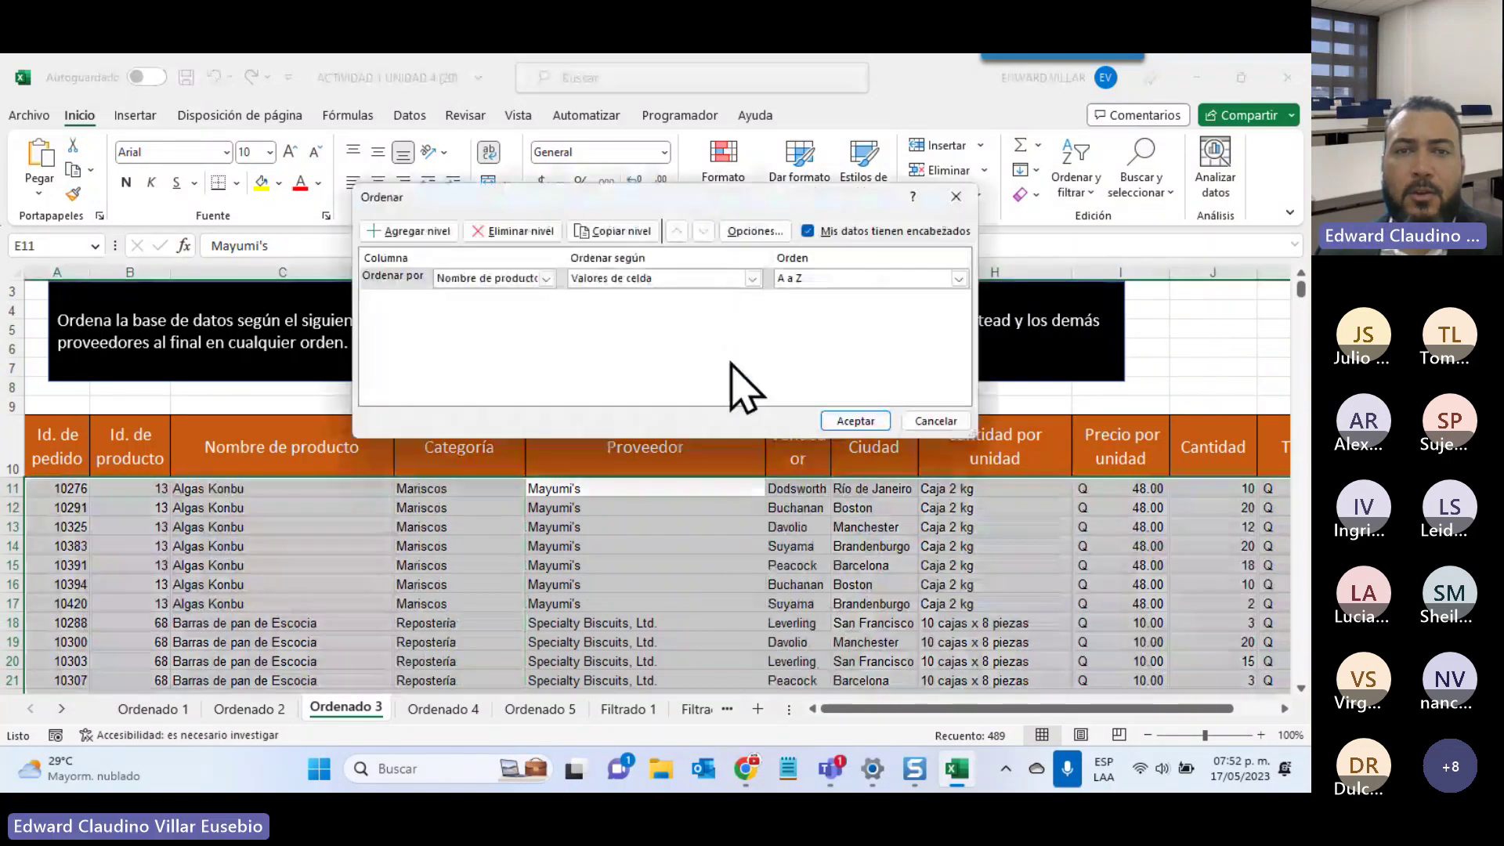
left_click_drag(697, 190, 740, 146)
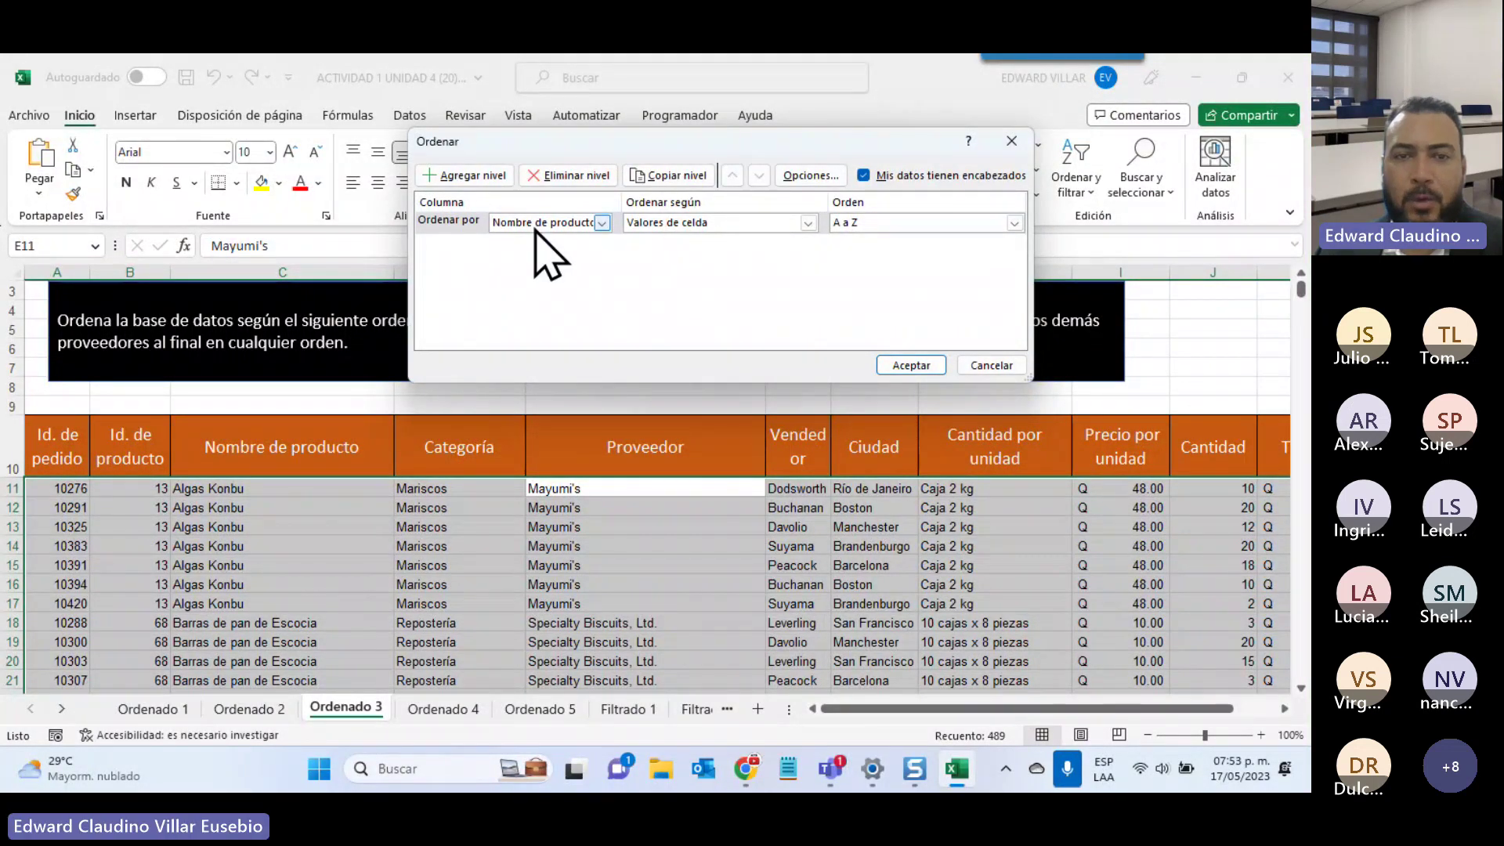
left_click_drag(672, 141, 792, 369)
left_click(722, 449)
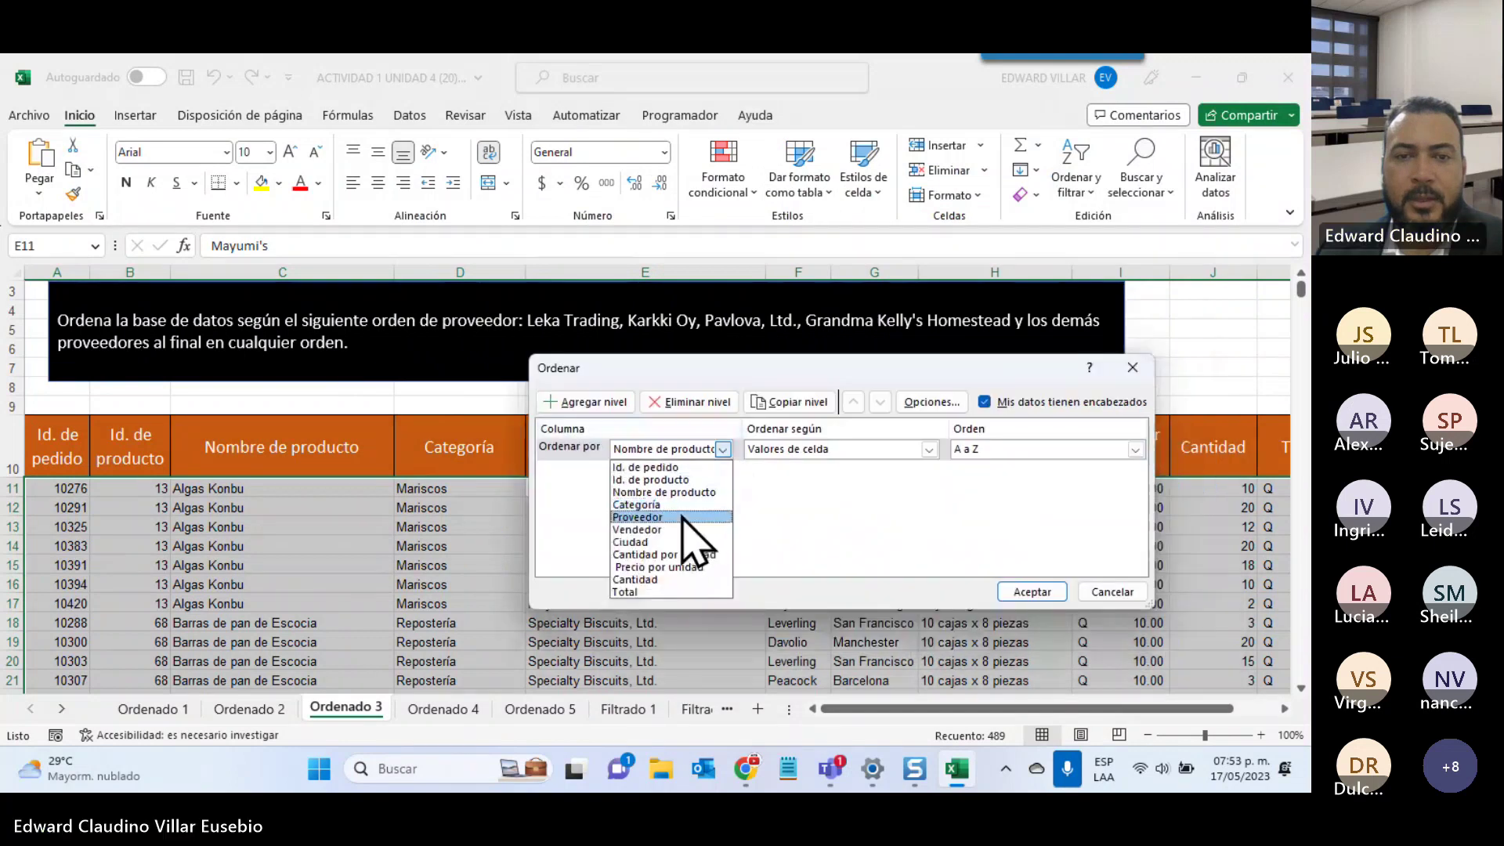
left_click(681, 518)
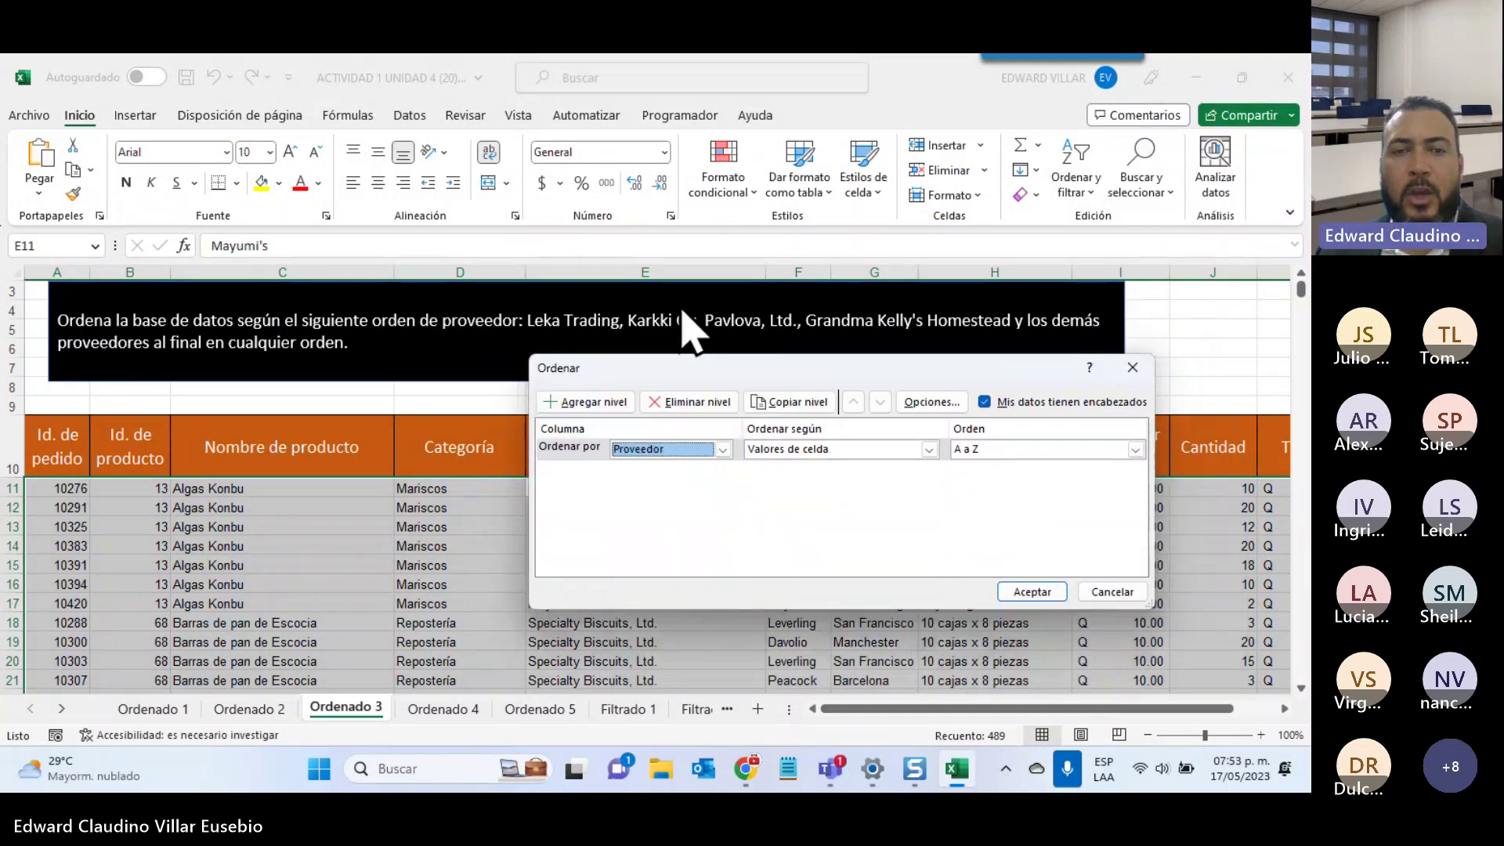
Add a second sort level below Proveedor and delete it again
left_click(576, 403)
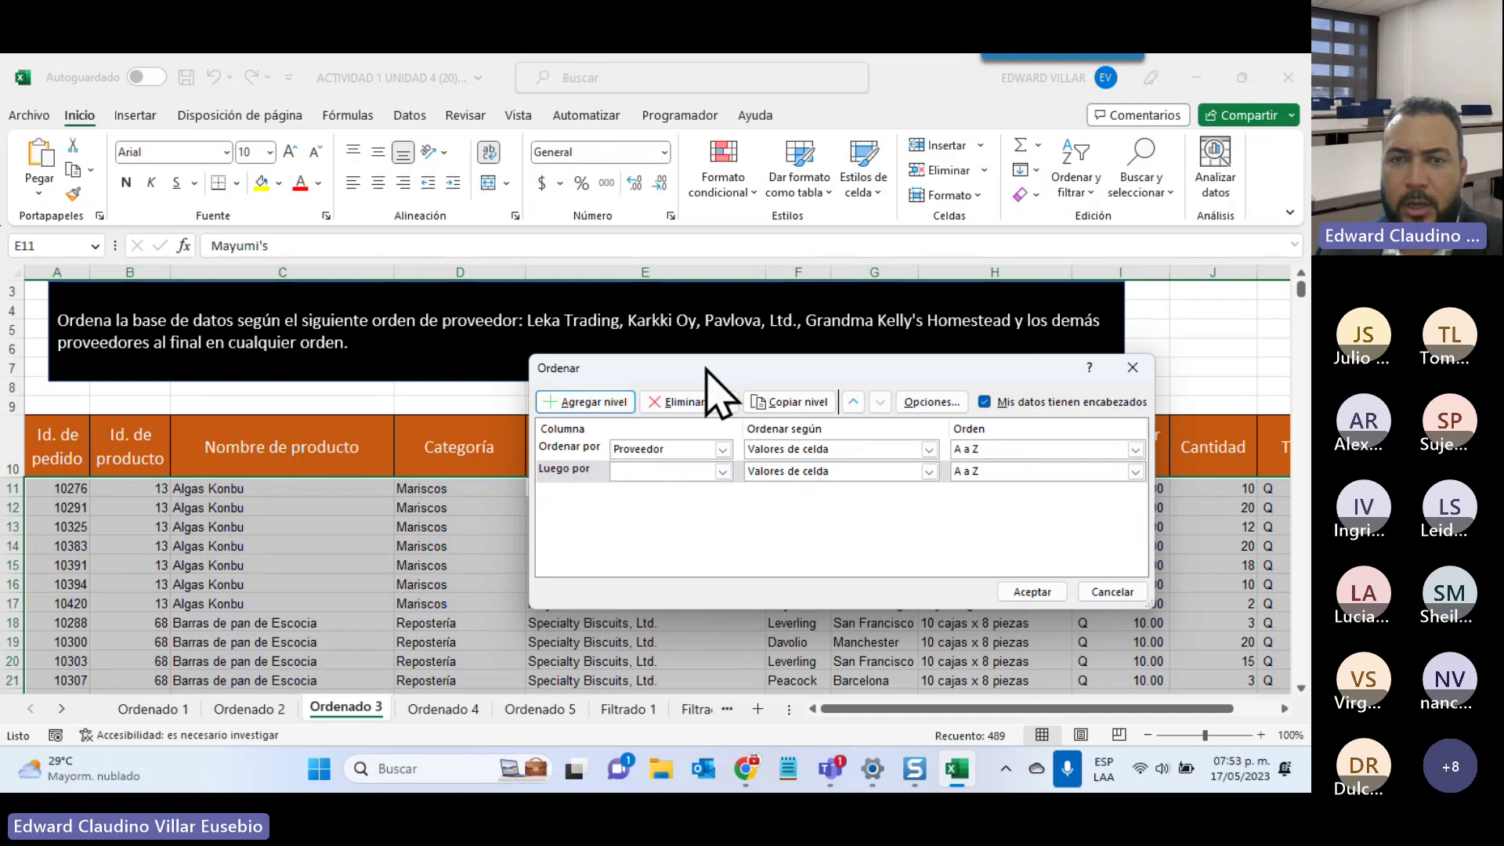
left_click_drag(706, 370, 550, 150)
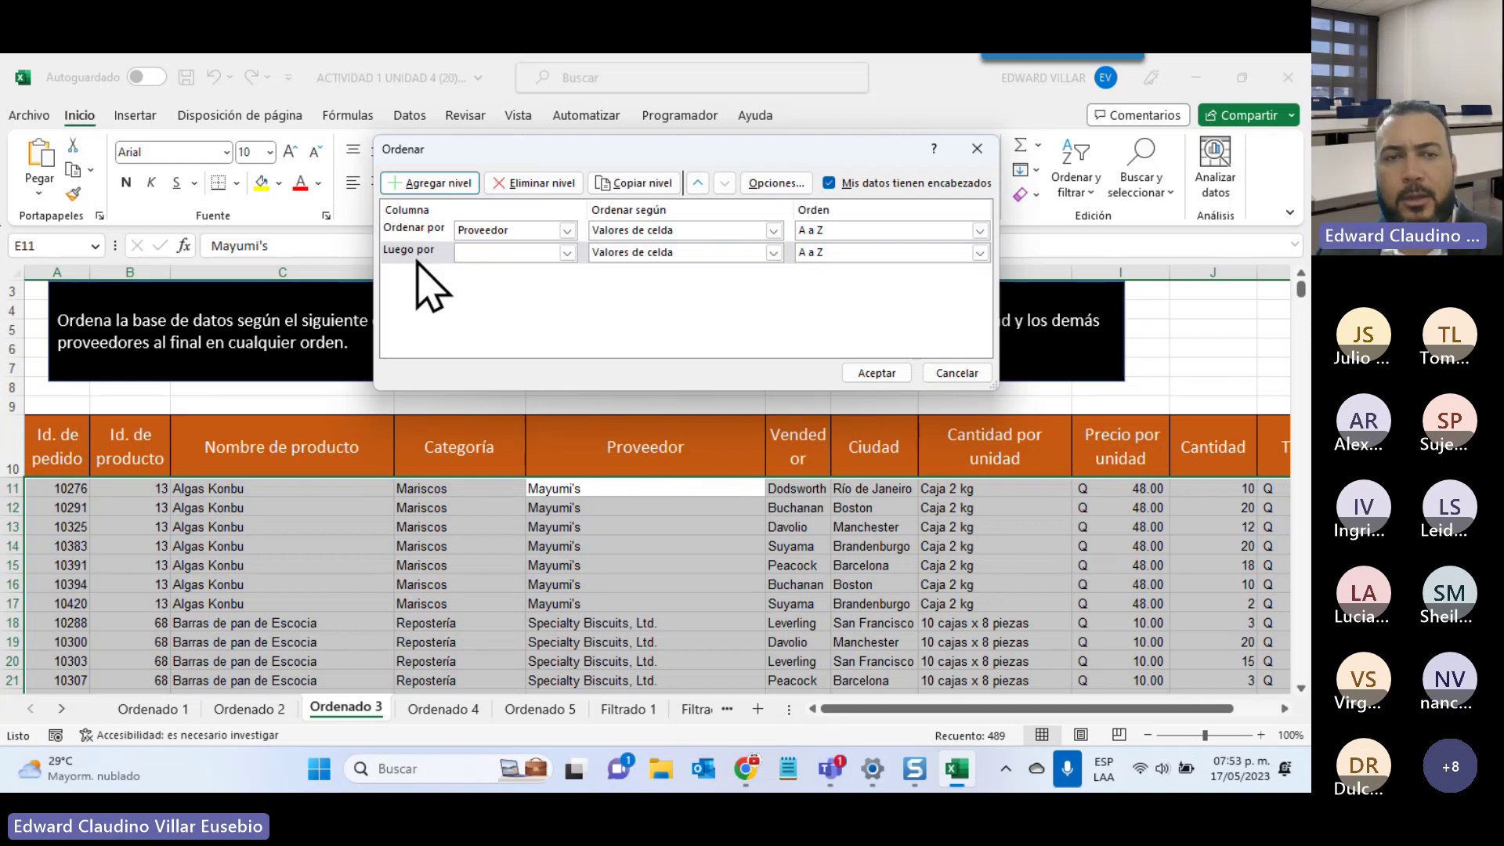
left_click(517, 187)
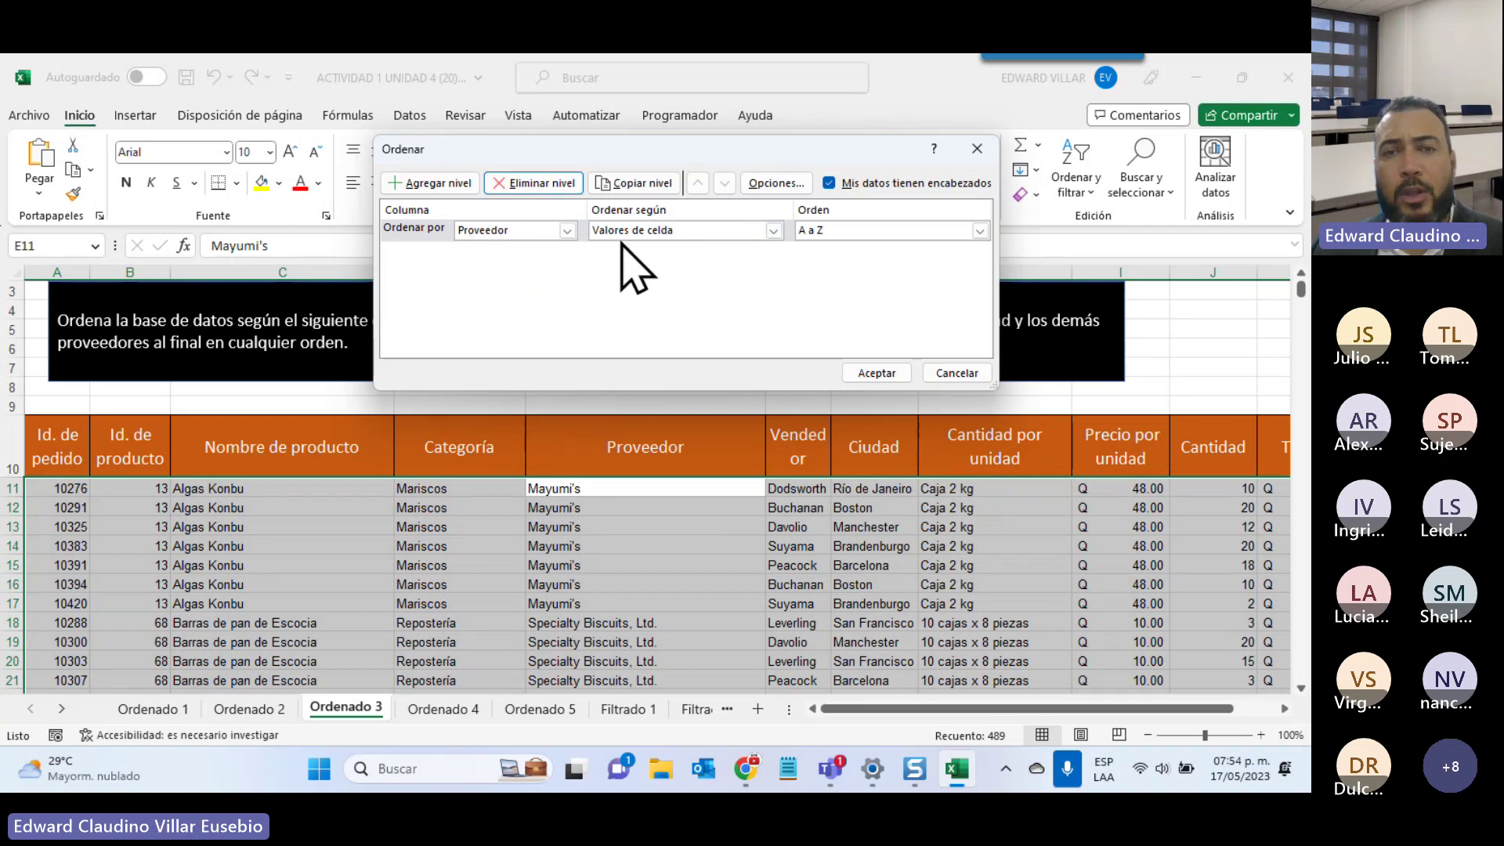
Choose a custom list as the Proveedor sort order and re-add the existing list beginning Leka Trading, Karkki Oy, Pavlova, Ltd
left_click(855, 228)
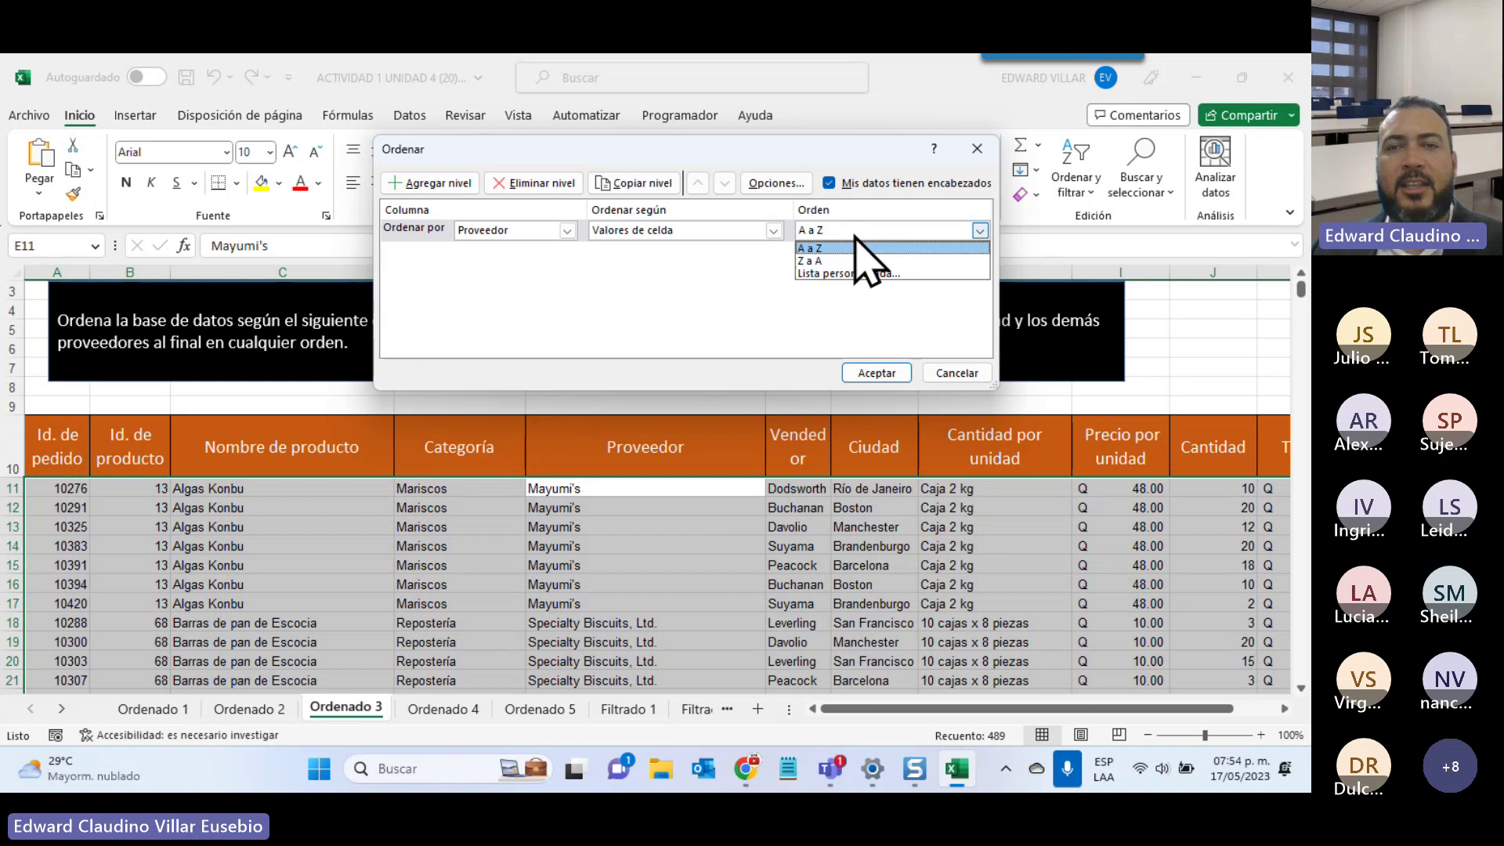
left_click(822, 273)
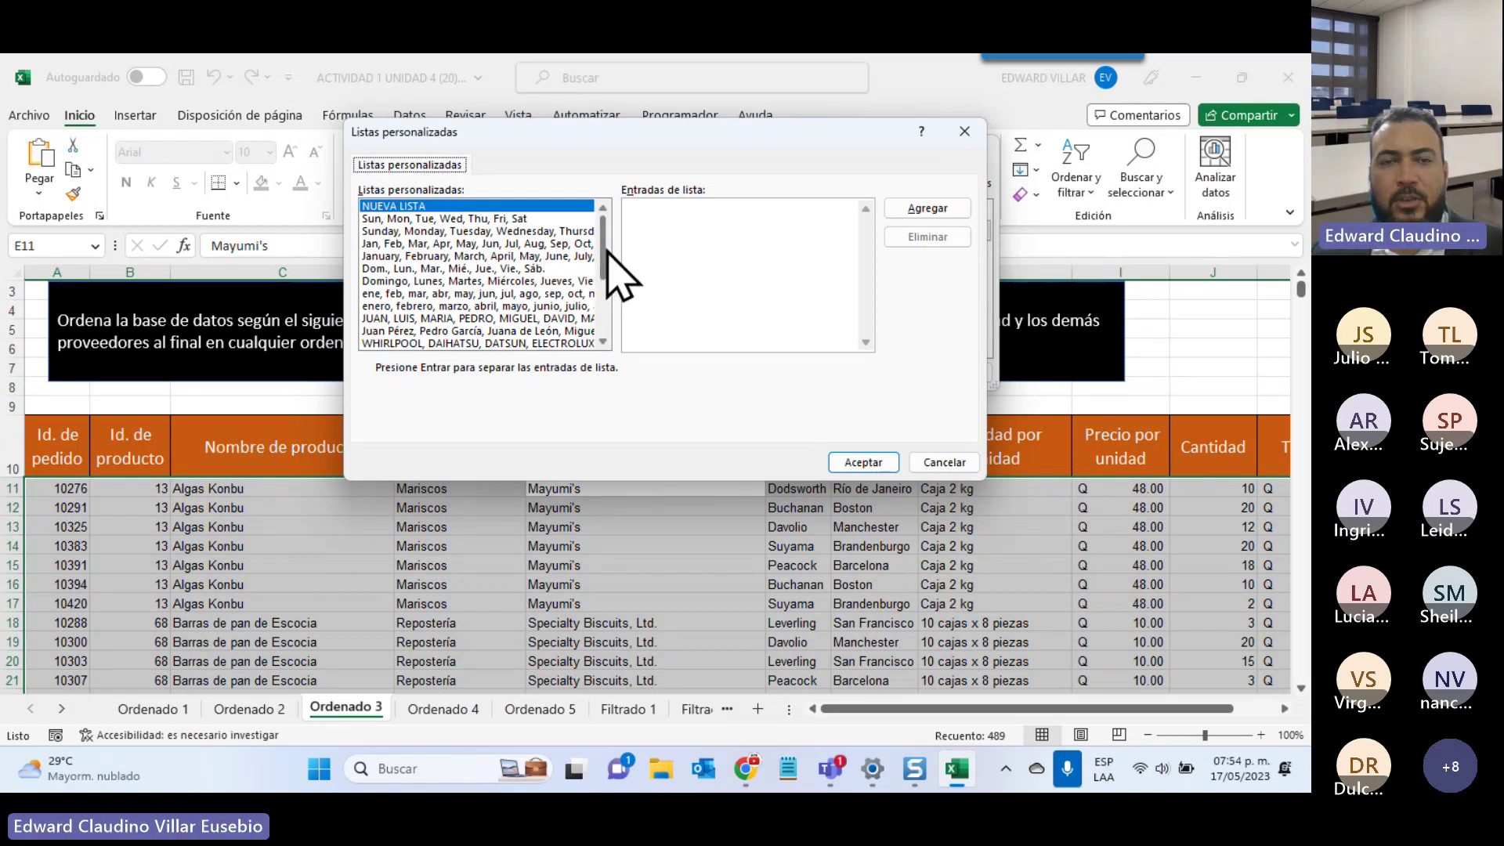
left_click_drag(605, 253, 604, 338)
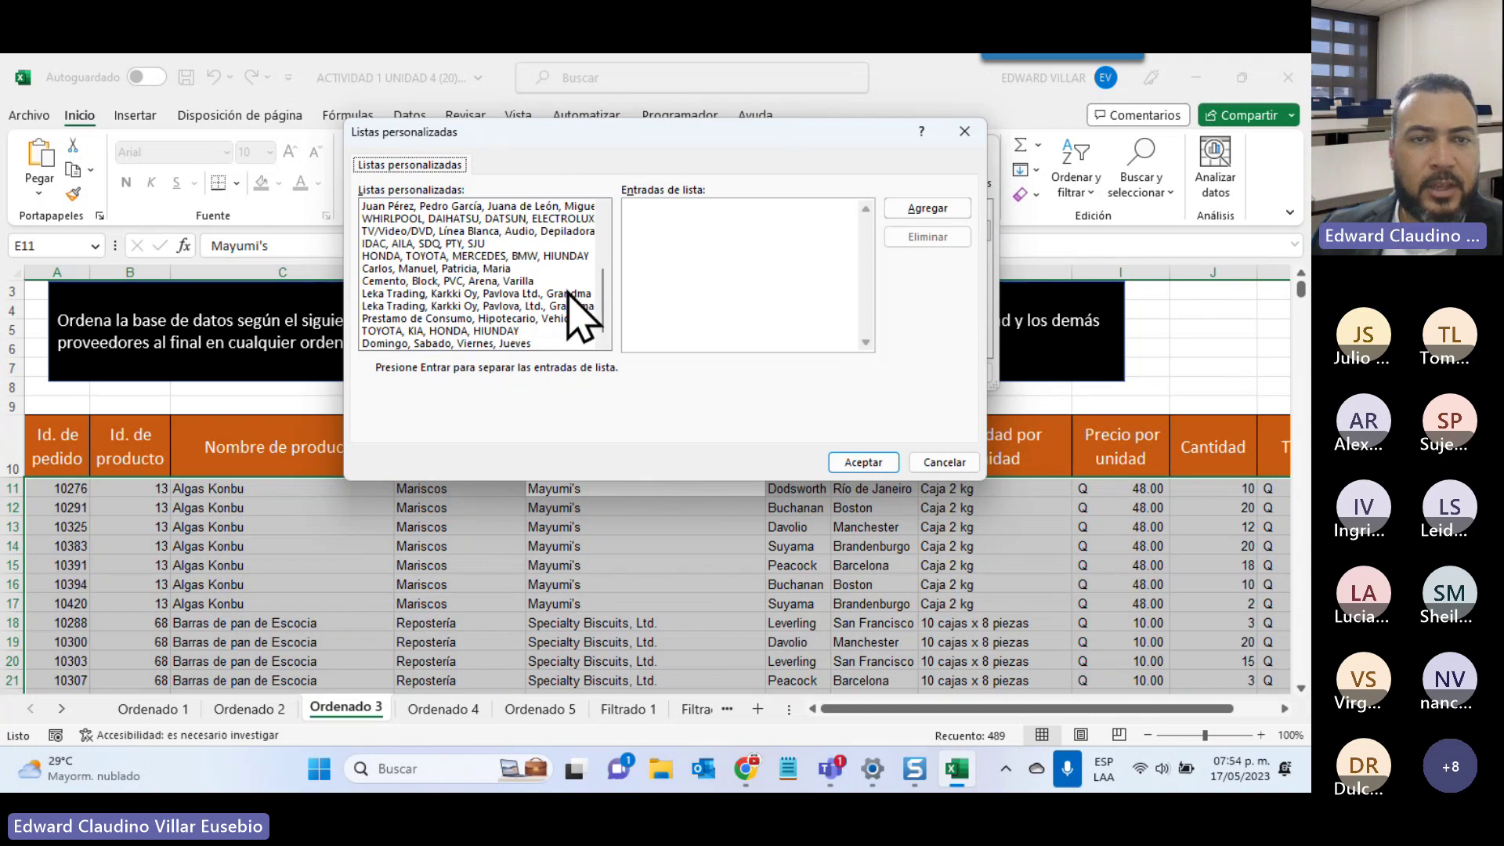
left_click(445, 307)
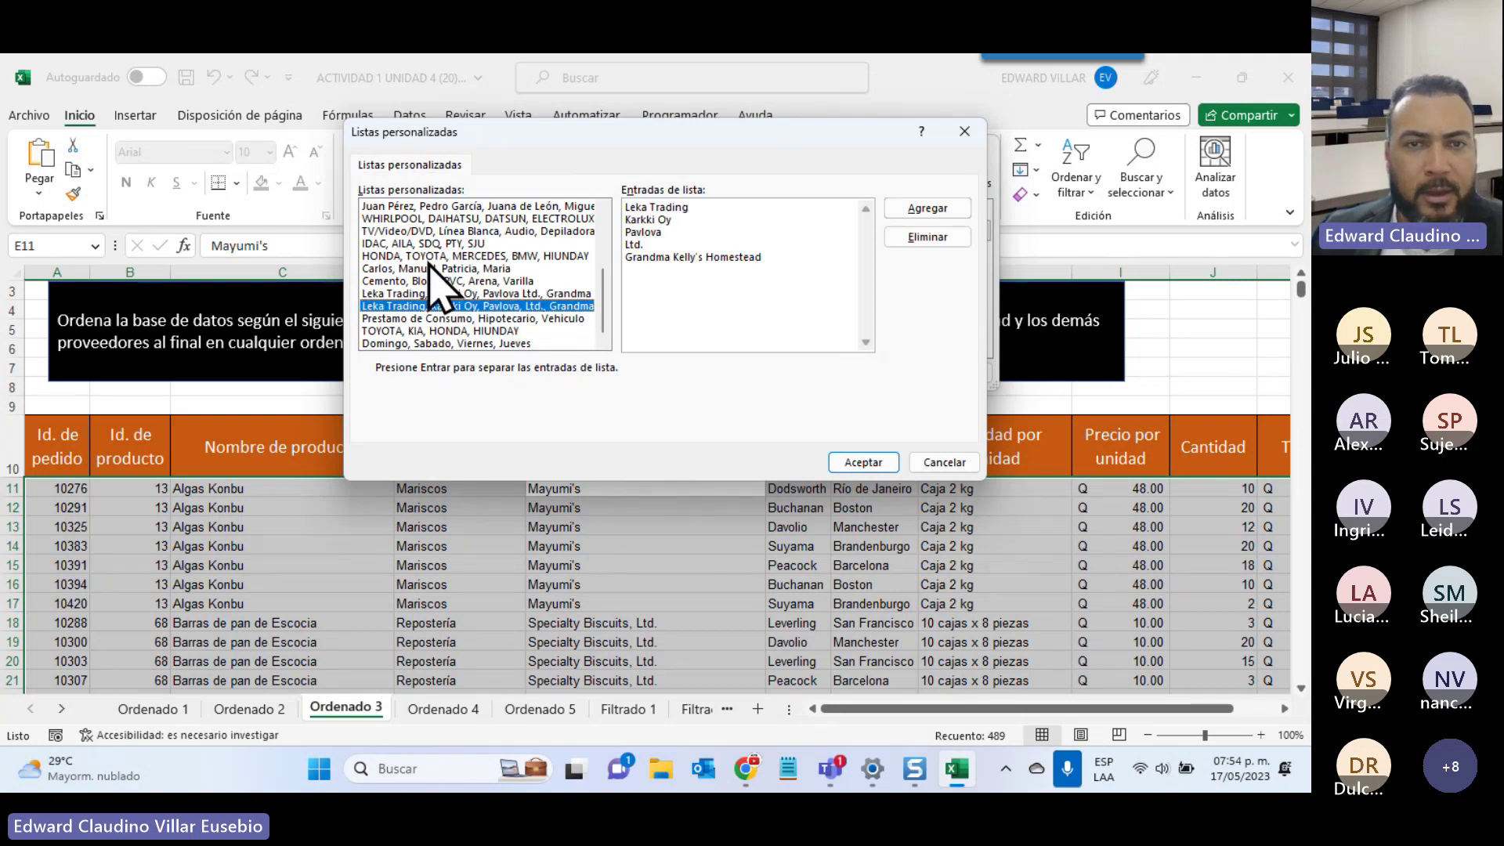
left_click(940, 209)
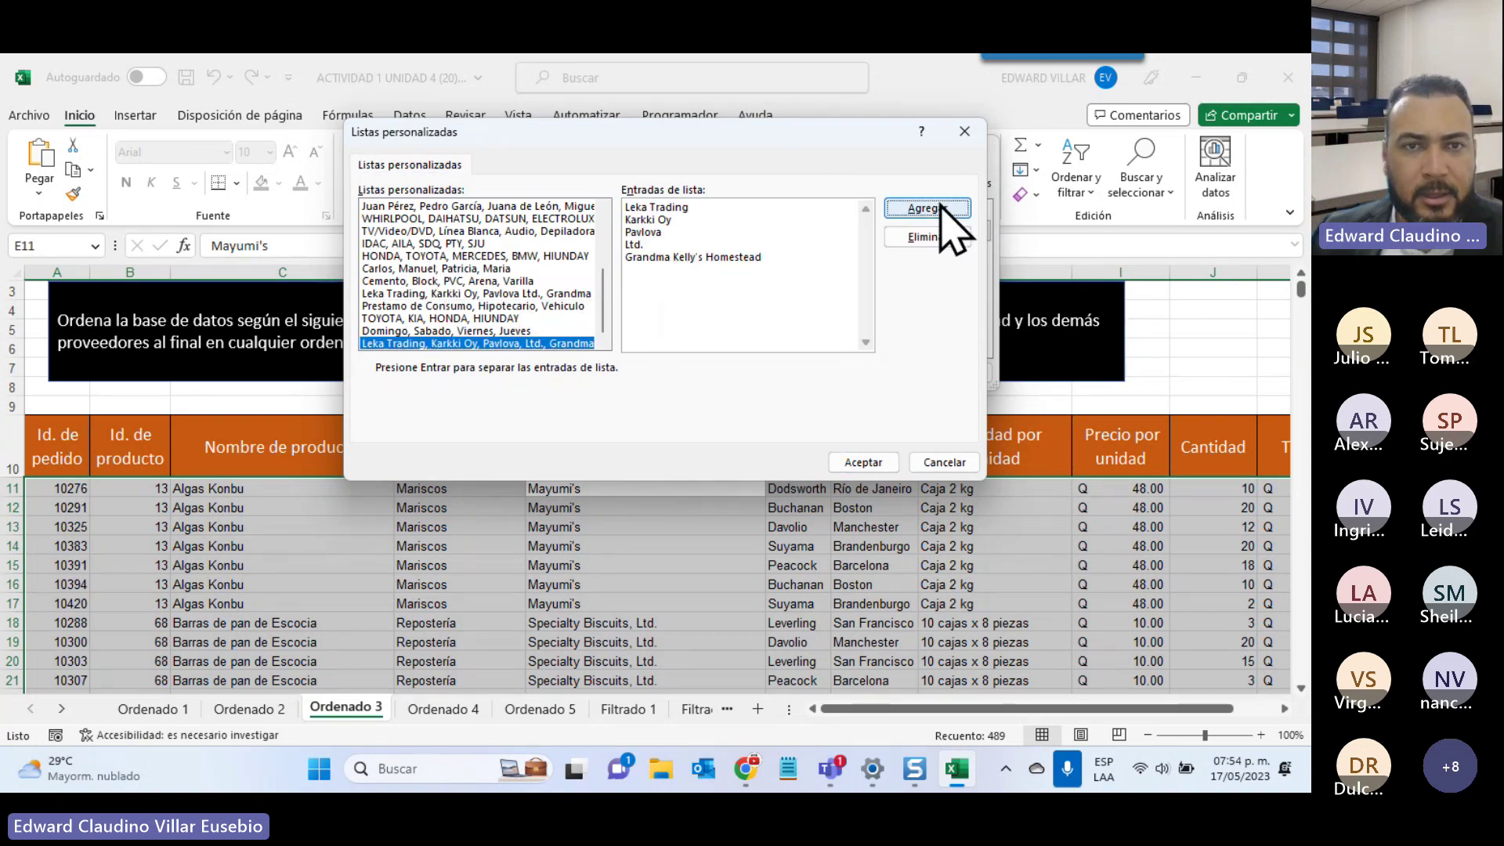
Replace the list entries with the copied Leka Trading, Karkki Oy, Pavlova, Ltd., Grandma Kelly's Homestead order, add the list and apply the sort
left_click_drag(800, 280, 433, 159)
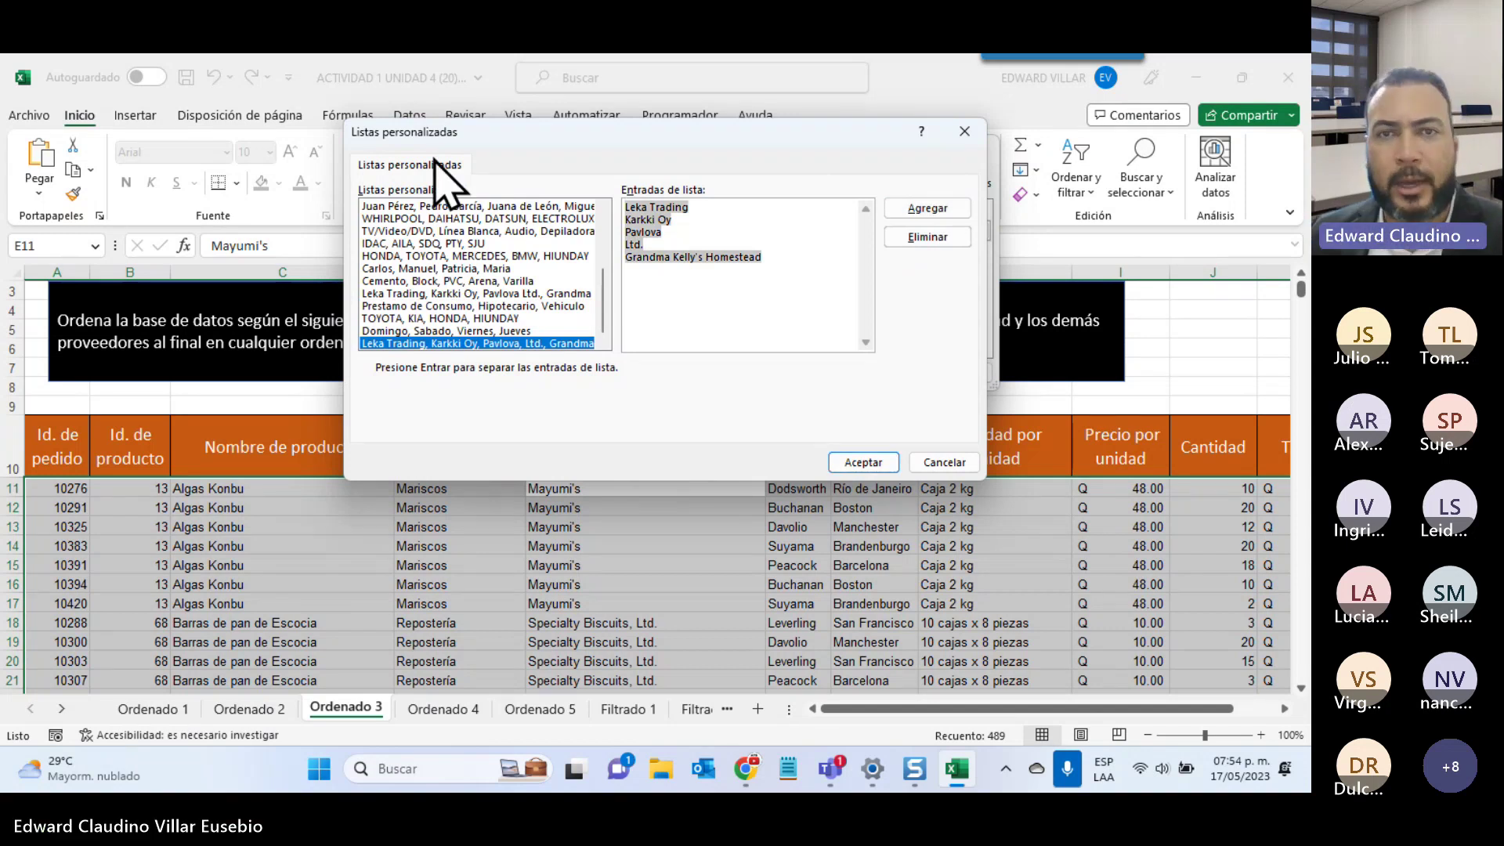
type("Leka Trading, Karkki Oy, Pavlova, Ltd., Grandma Kelly's Homestead")
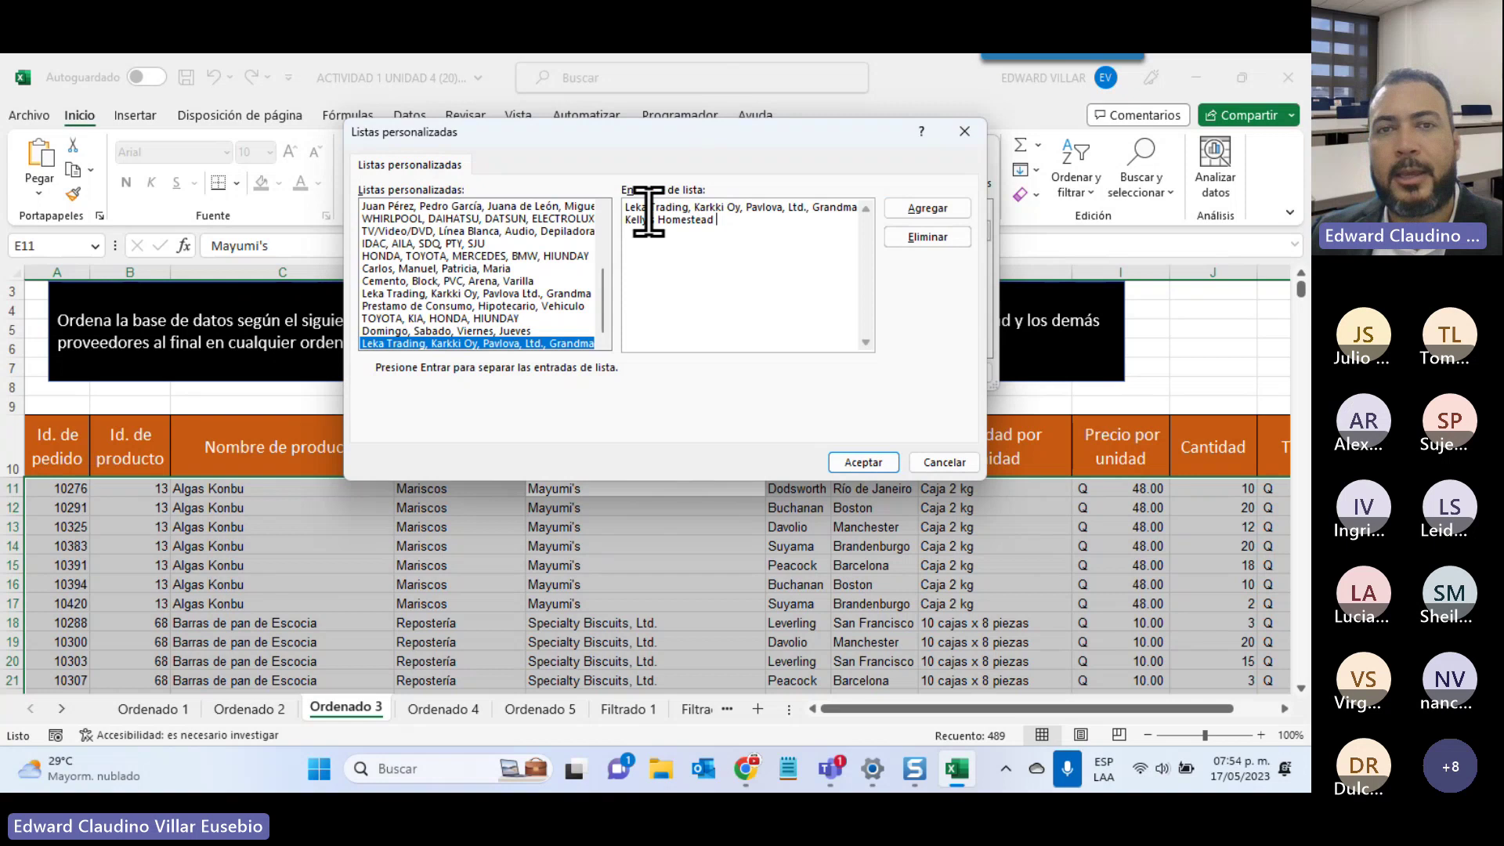
left_click(912, 210)
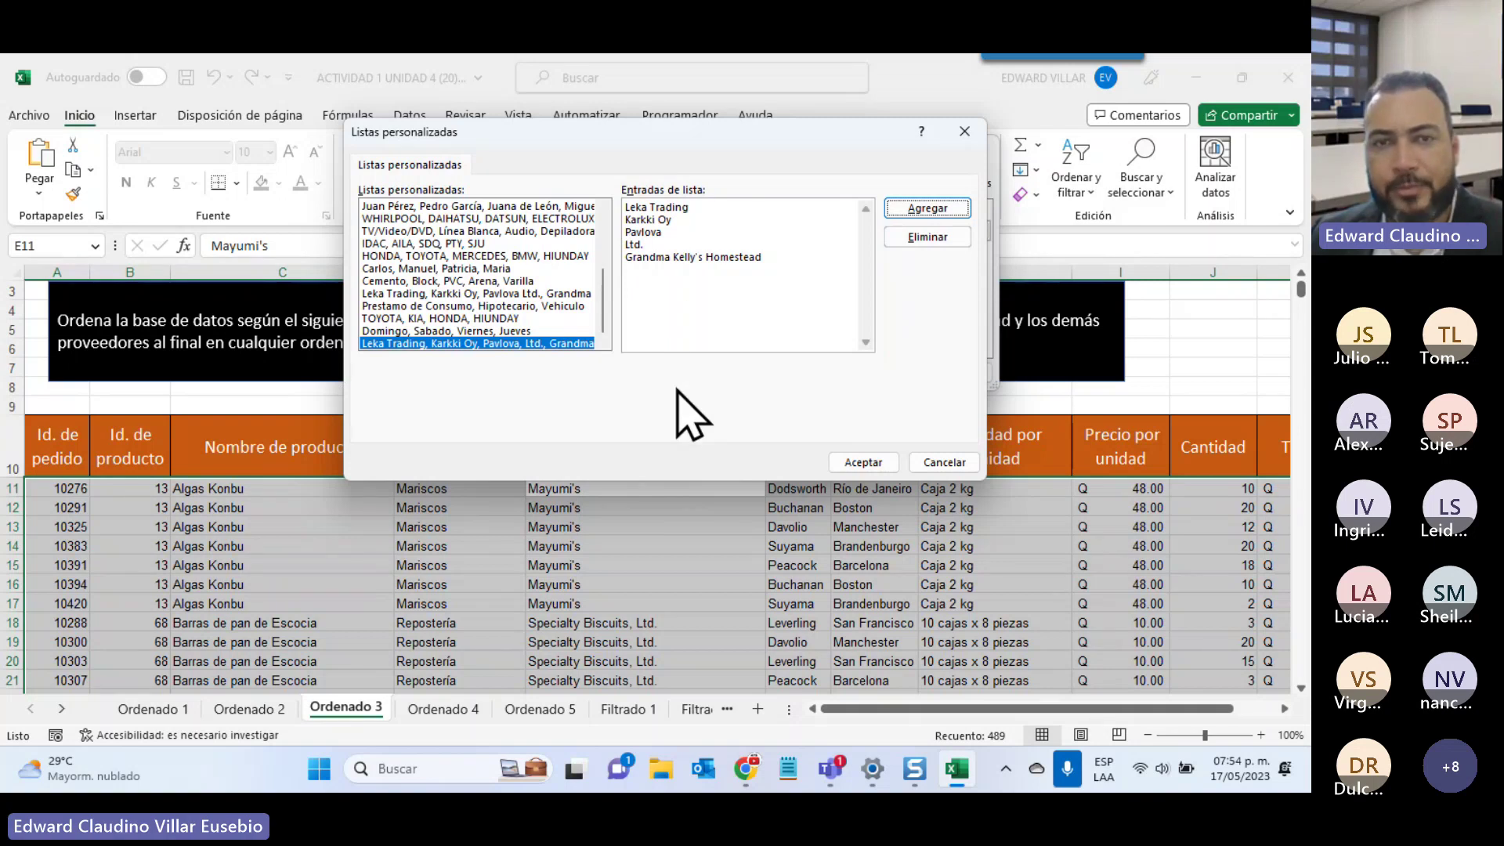
left_click(864, 463)
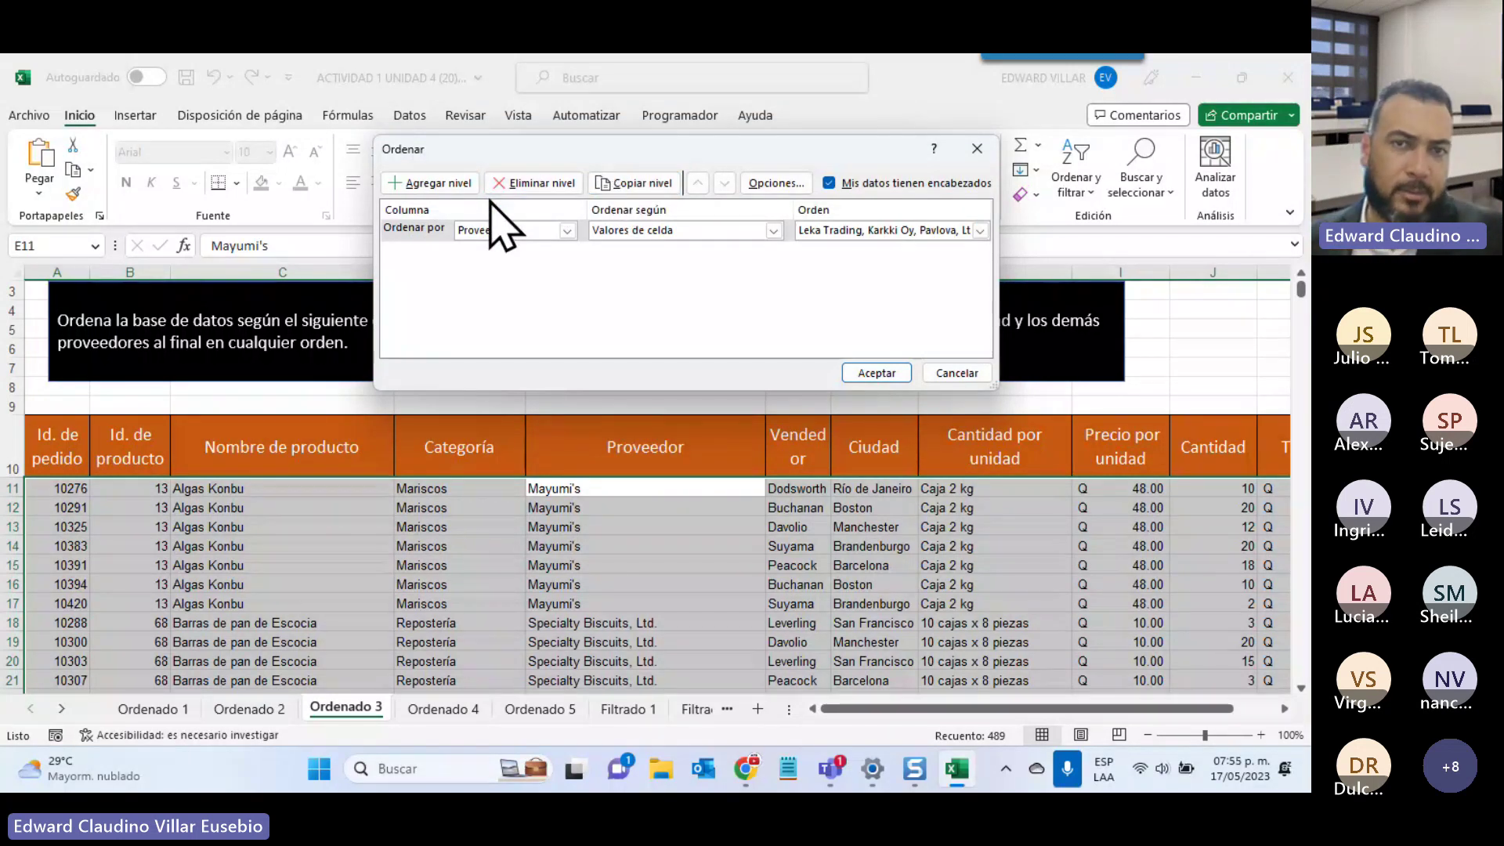
left_click(876, 373)
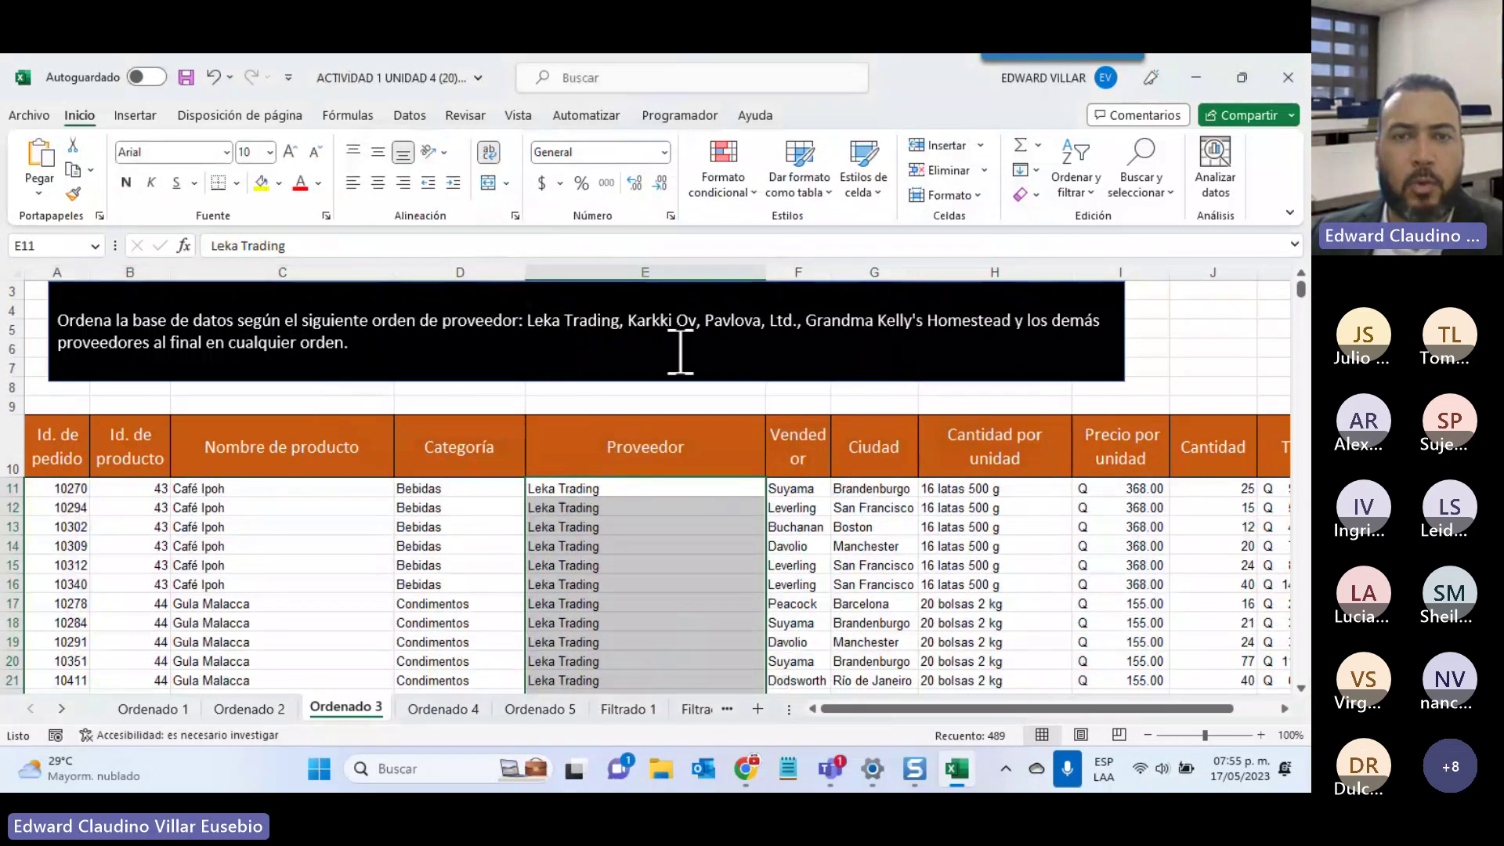
Check the sorted Proveedor column on Ordenado 3 against the required supplier order and locate the Pavlova, Ltd. rows
scroll(674, 392, "down", 6)
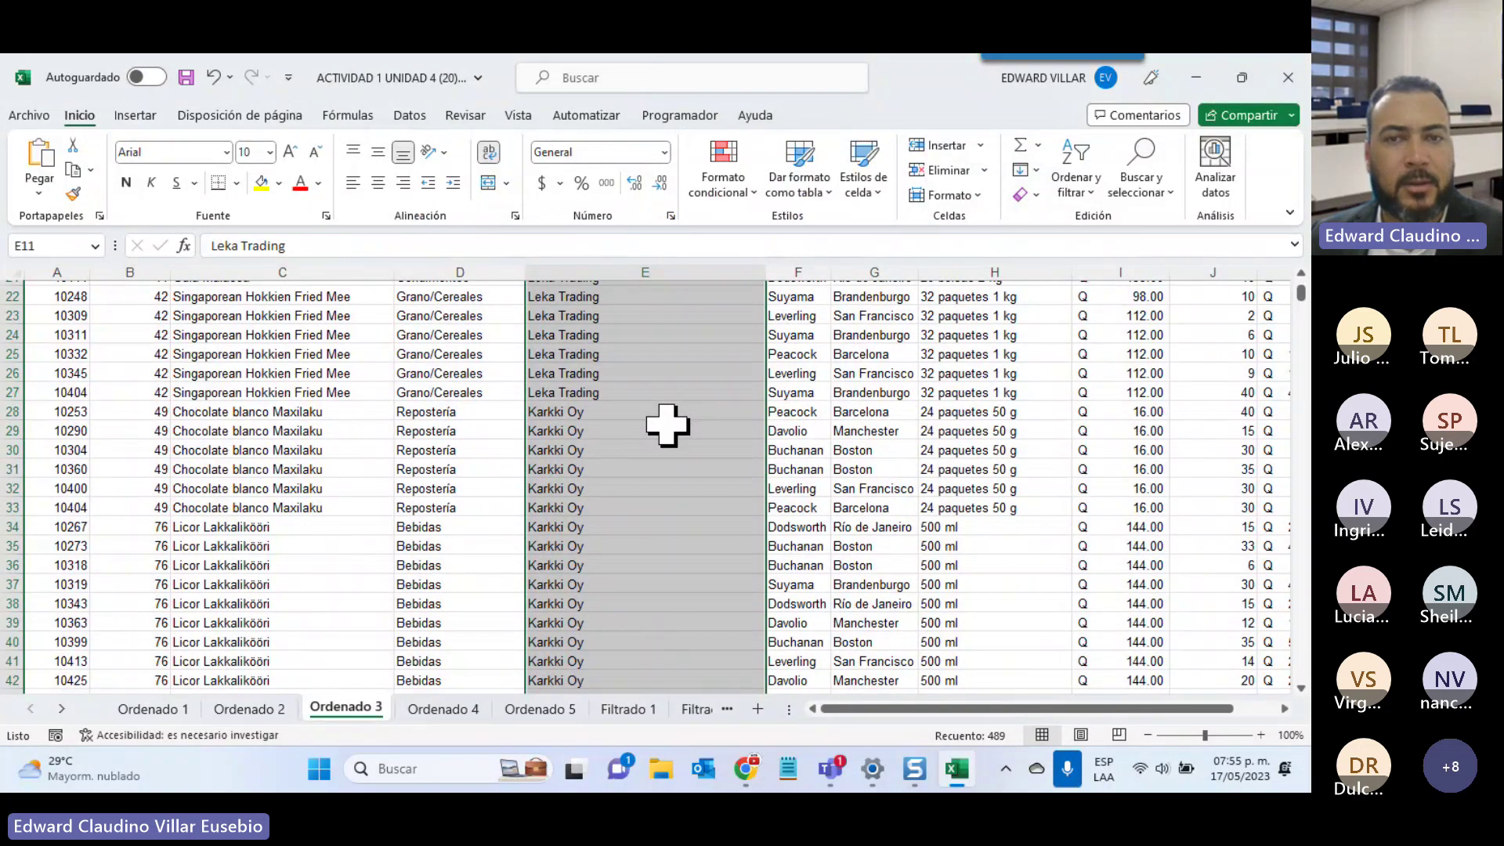
scroll(689, 392, "up", 7)
left_click_drag(705, 359, 794, 345)
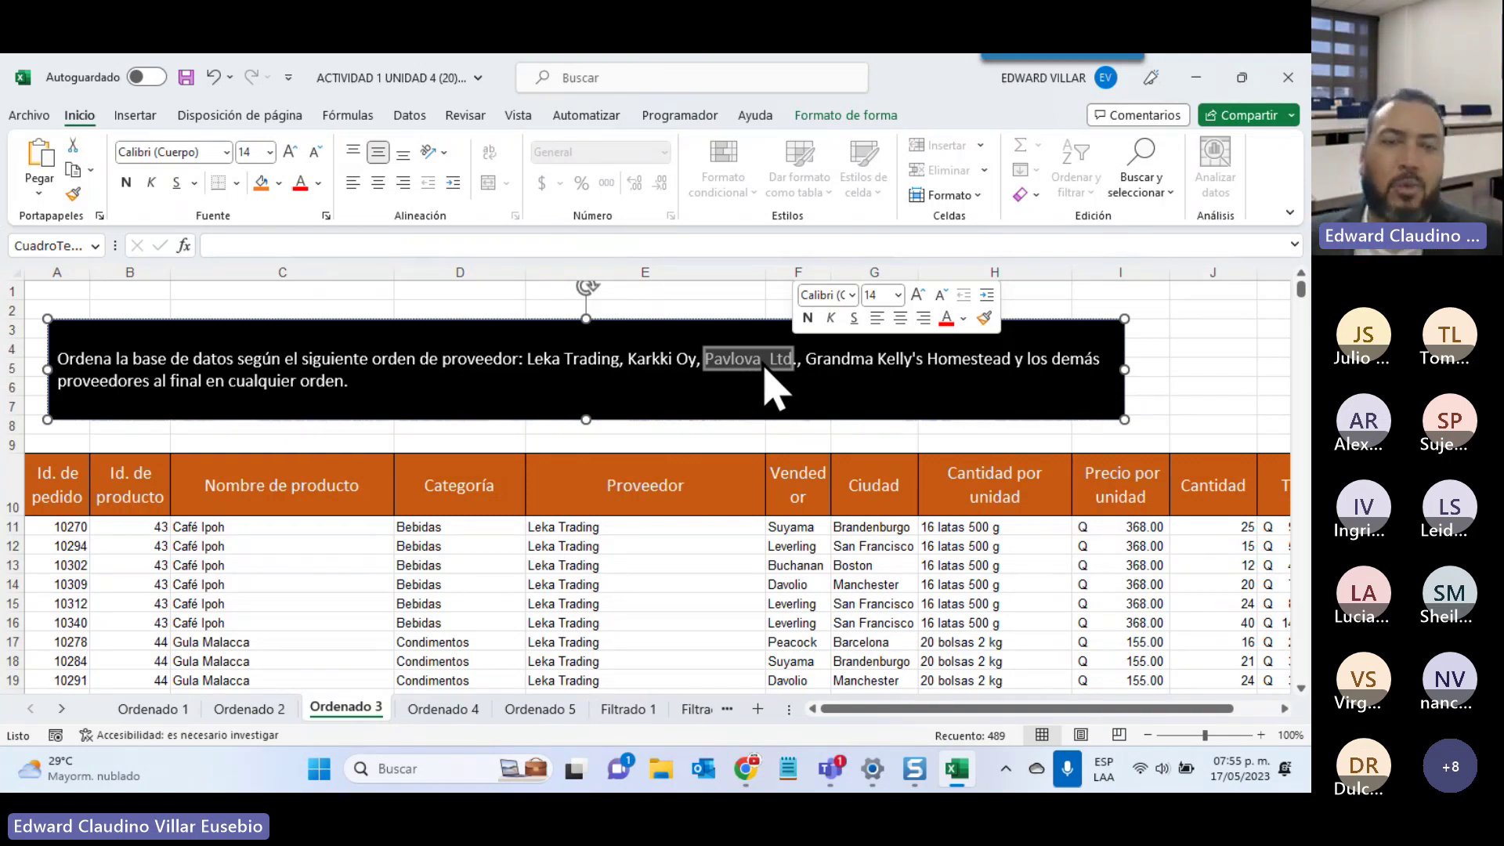
scroll(617, 574, "down", 2)
scroll(617, 575, "down", 7)
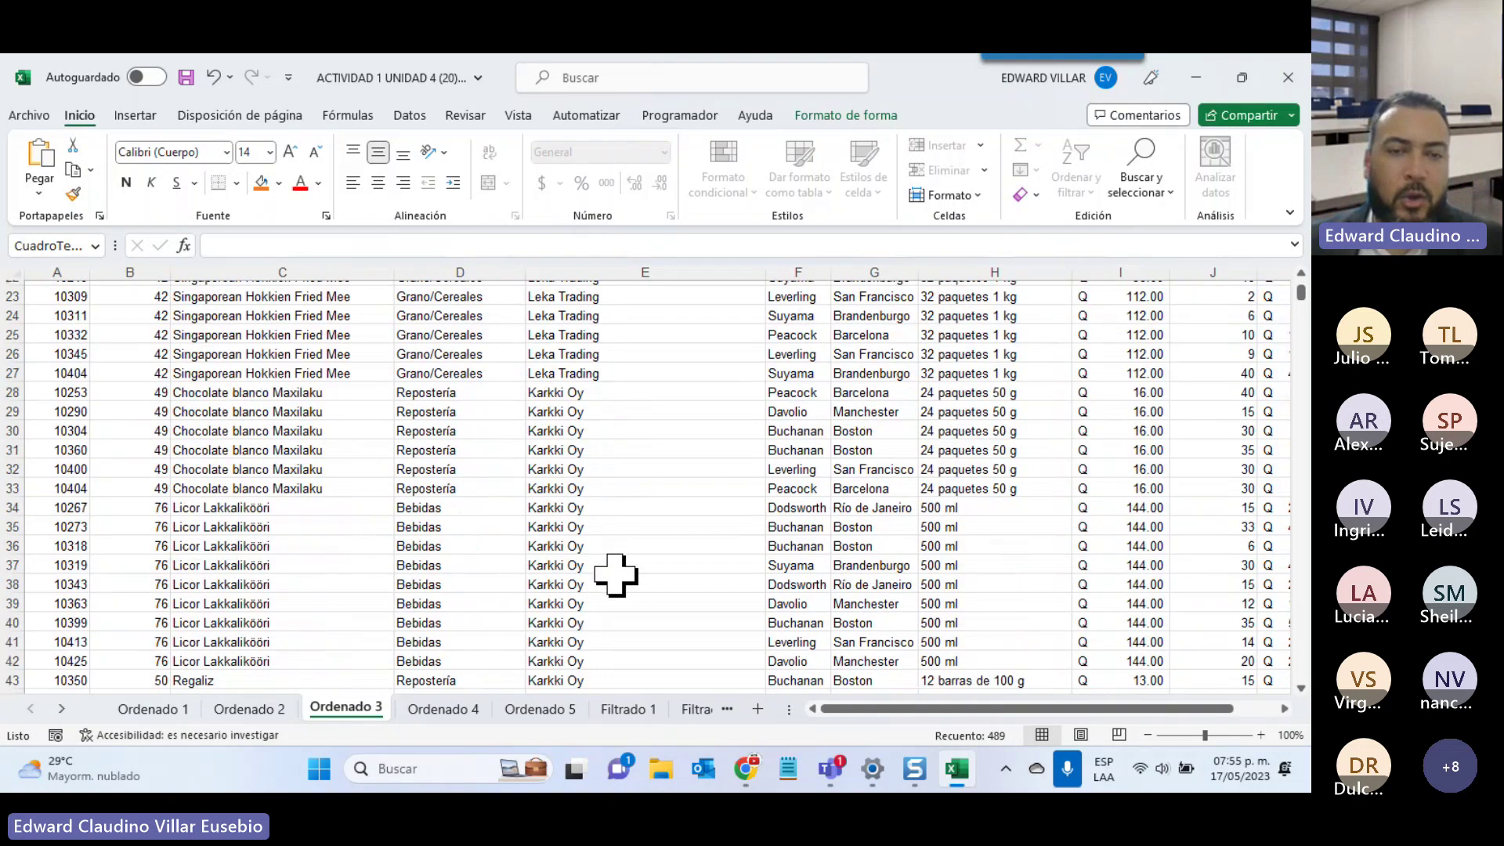
scroll(616, 574, "down", 4)
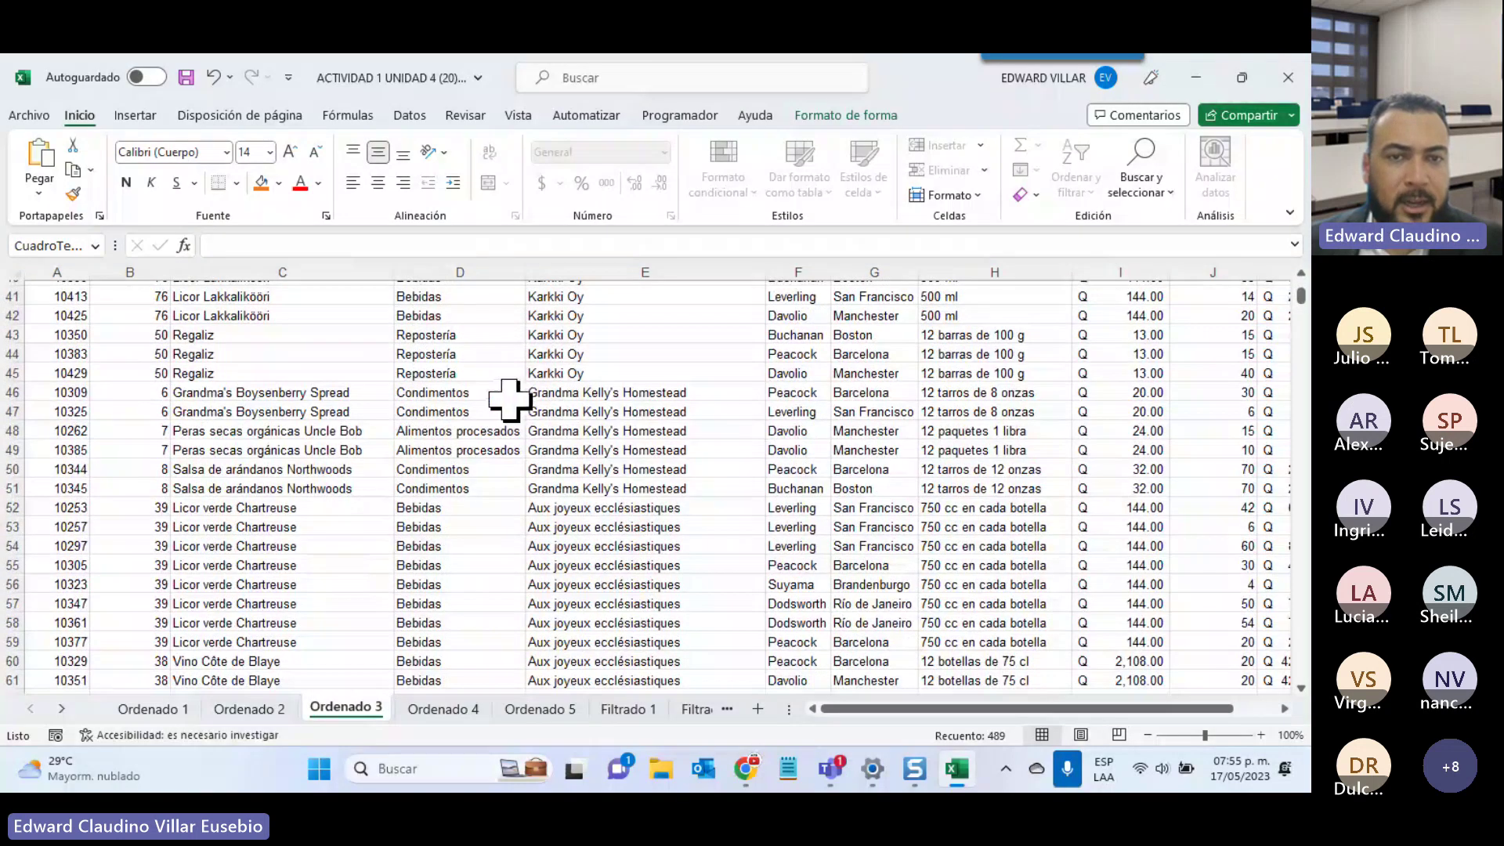
scroll(736, 427, "up", 13)
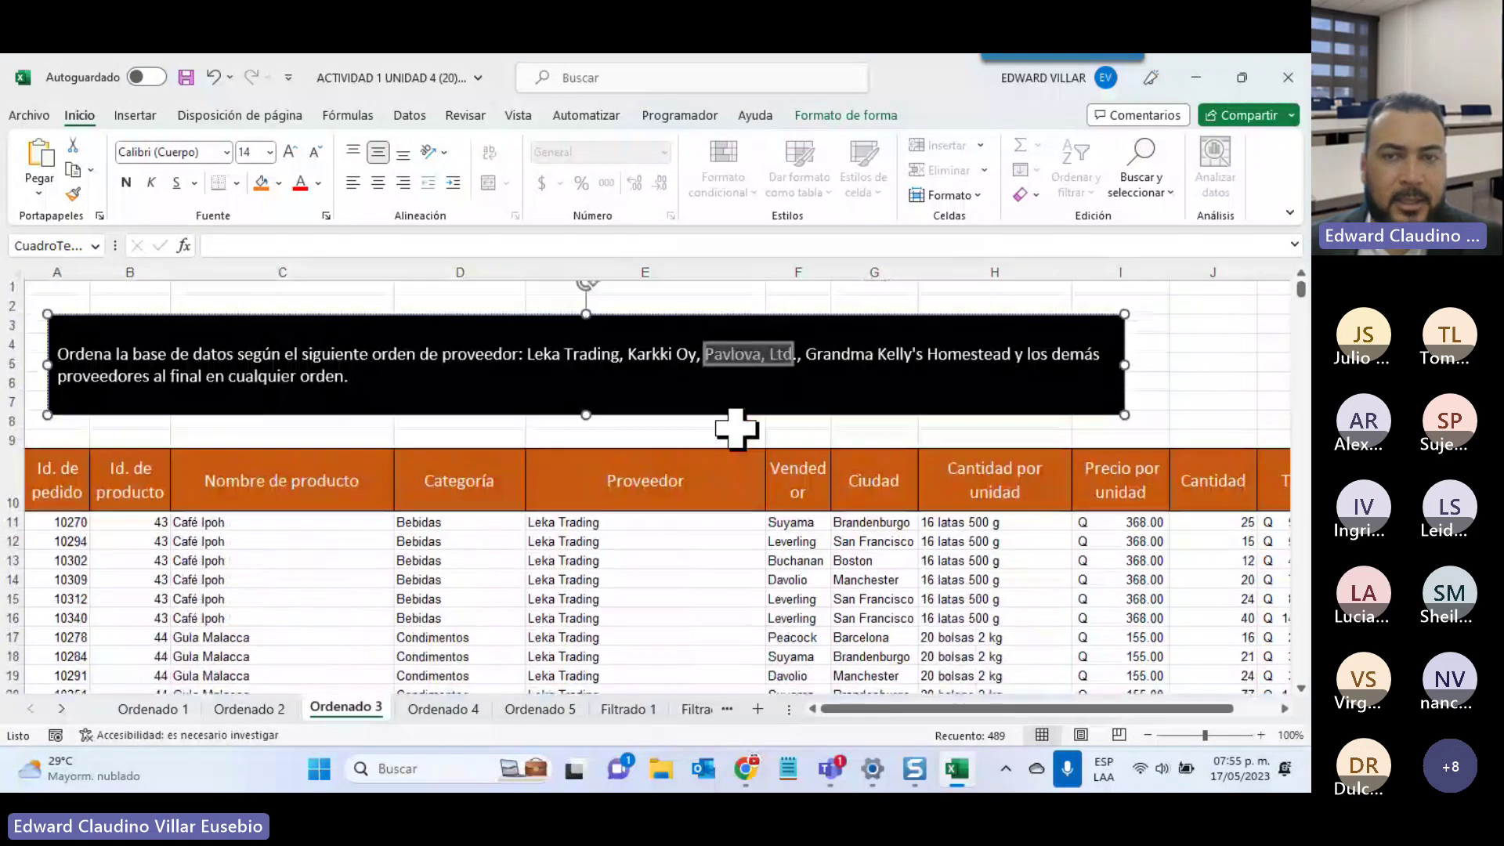
scroll(901, 380, "down", 15)
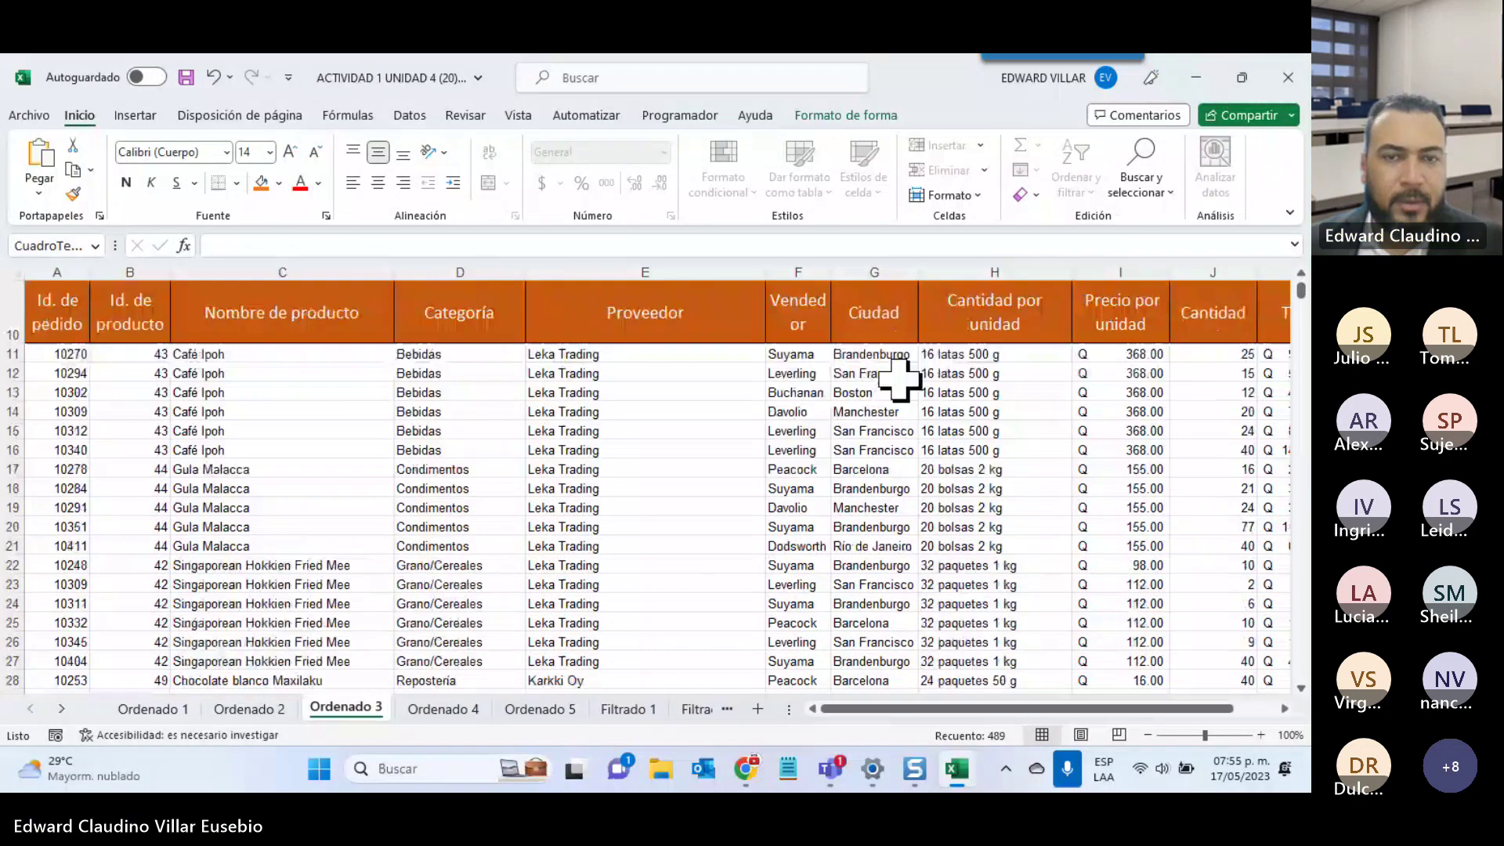
scroll(875, 399, "down", 20)
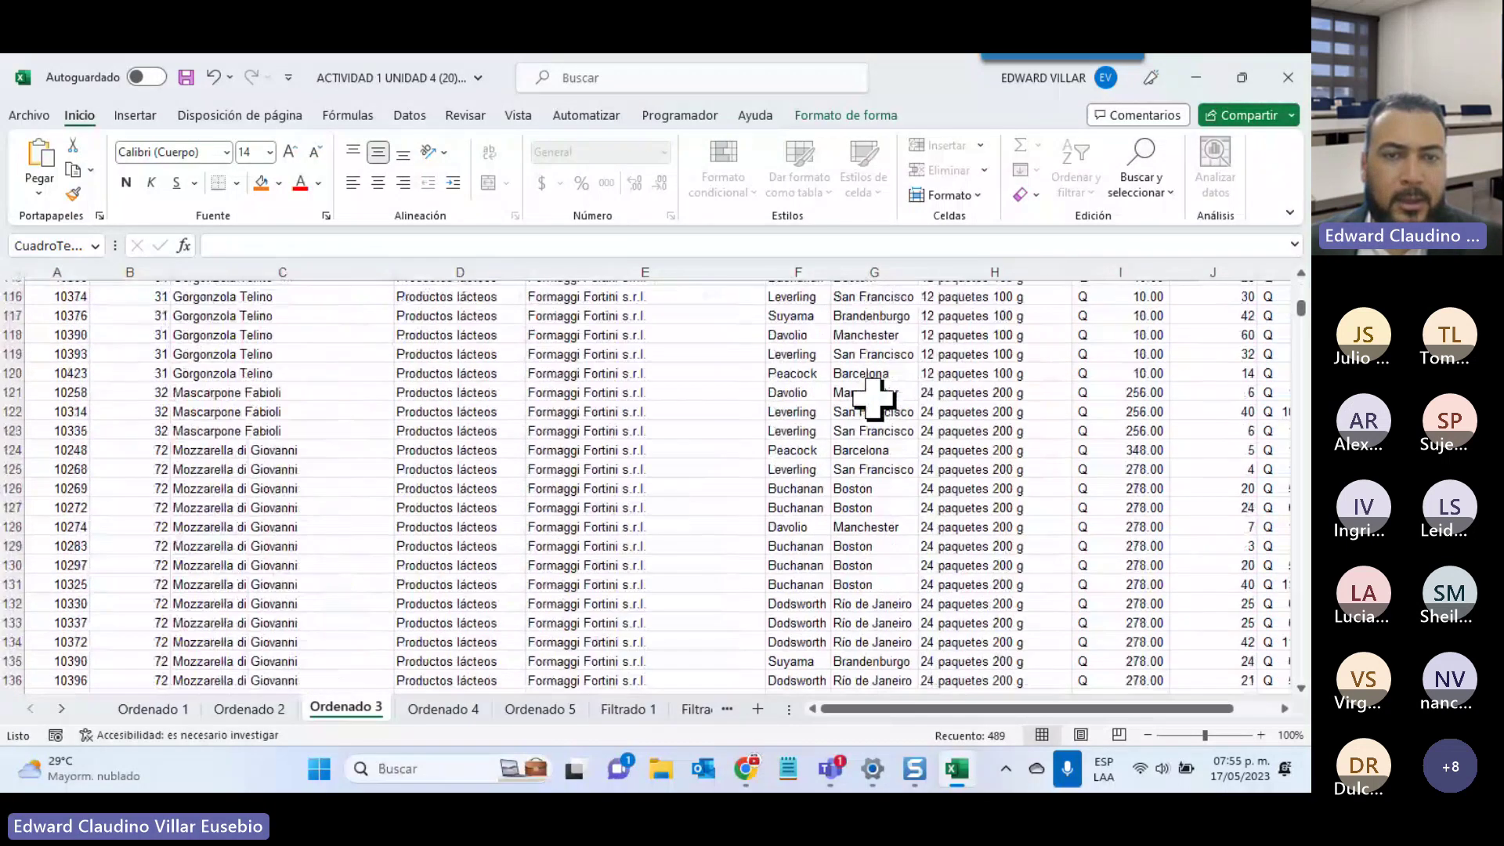
scroll(875, 399, "down", 20)
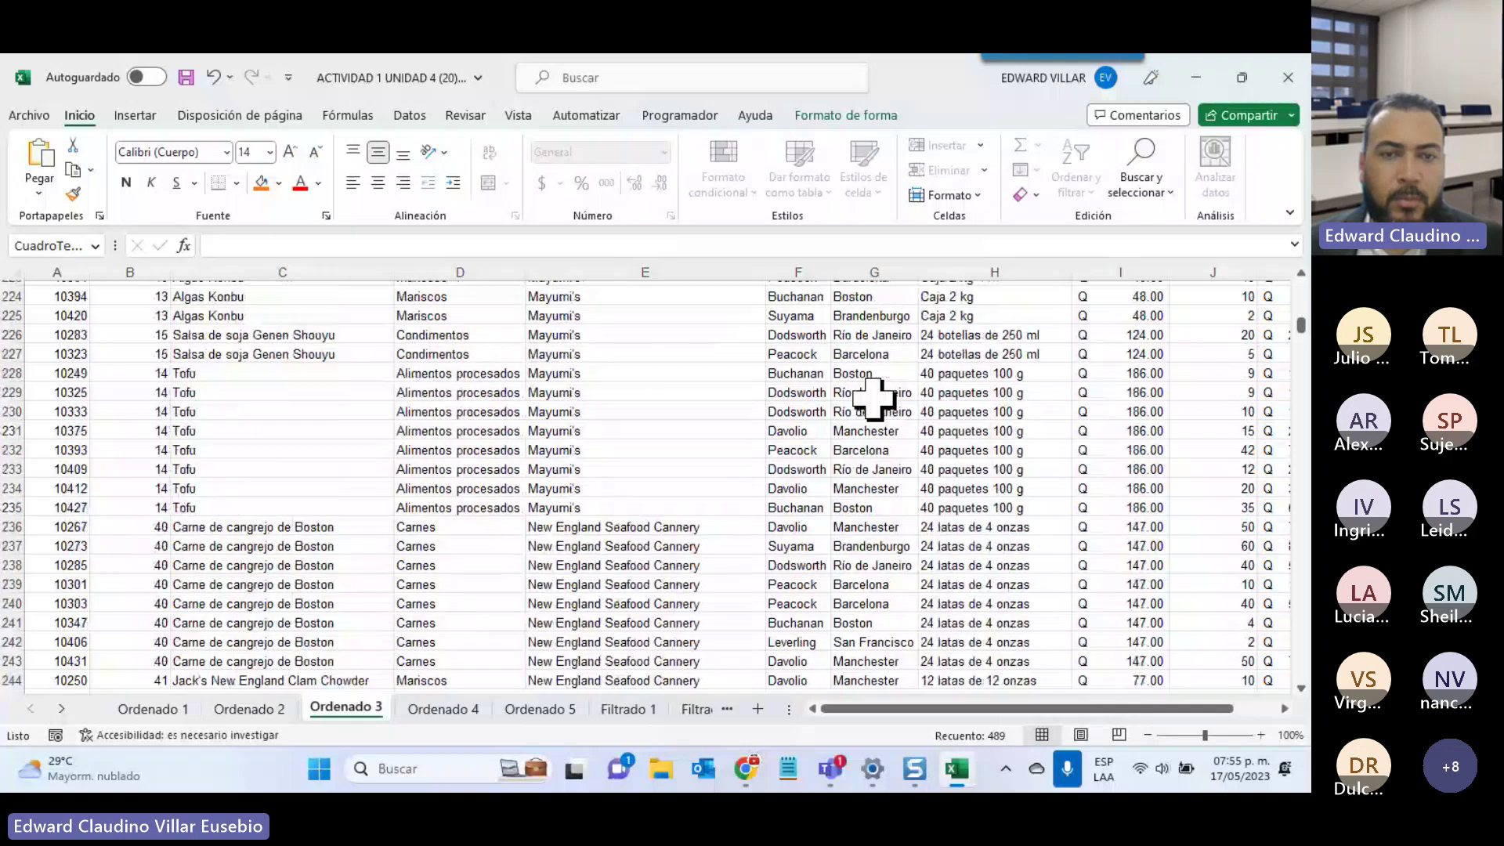
scroll(874, 400, "down", 10)
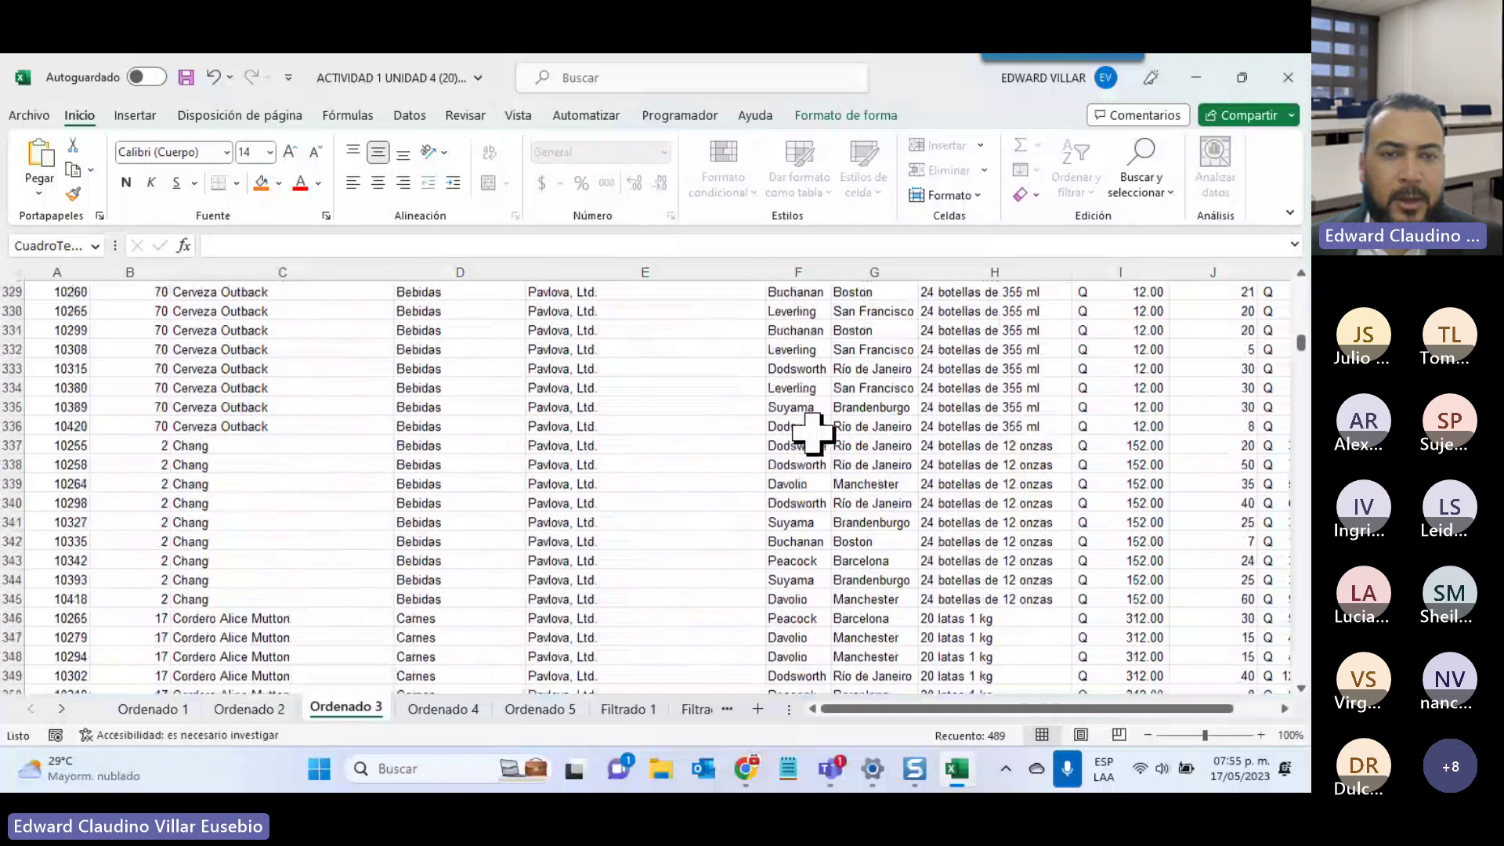
left_click(531, 533)
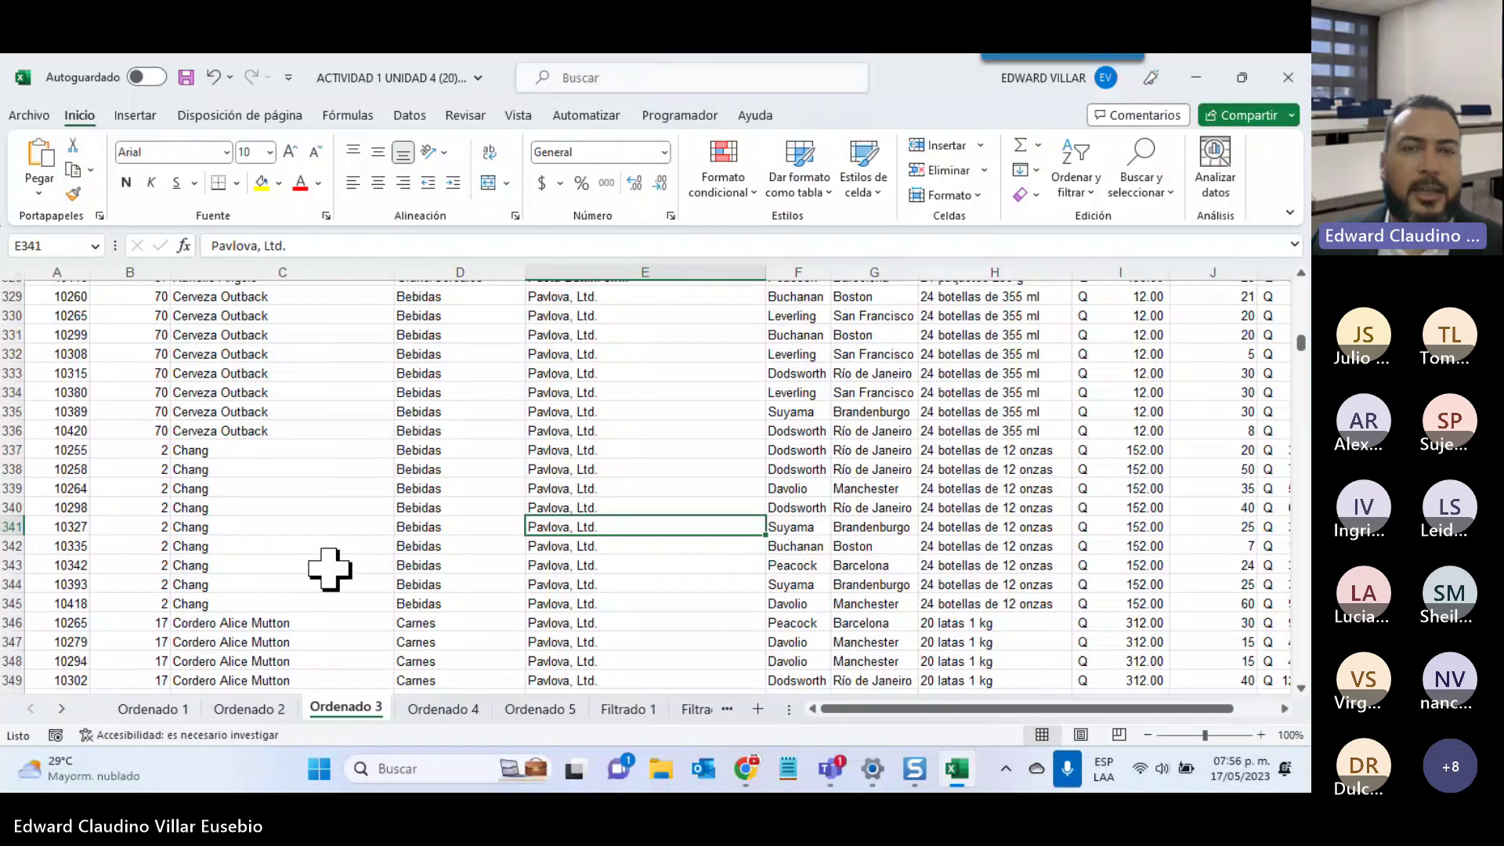
scroll(475, 496, "up", 14)
scroll(476, 496, "up", 20)
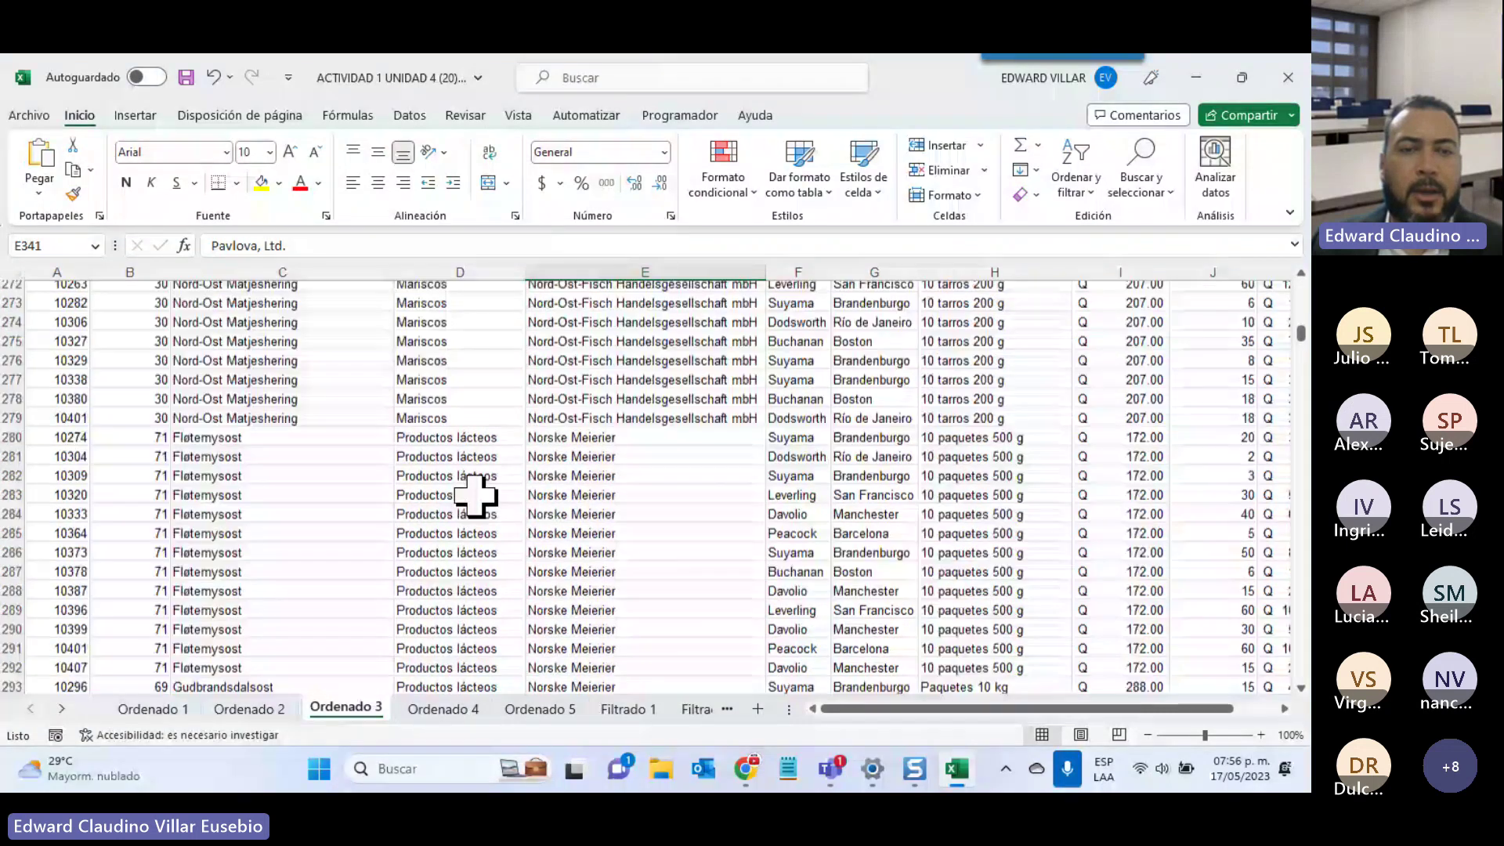
Examine the colour-sorting instructions and coloured data on the Ordenado 4 and Ordenado 5 sheets
left_click(451, 715)
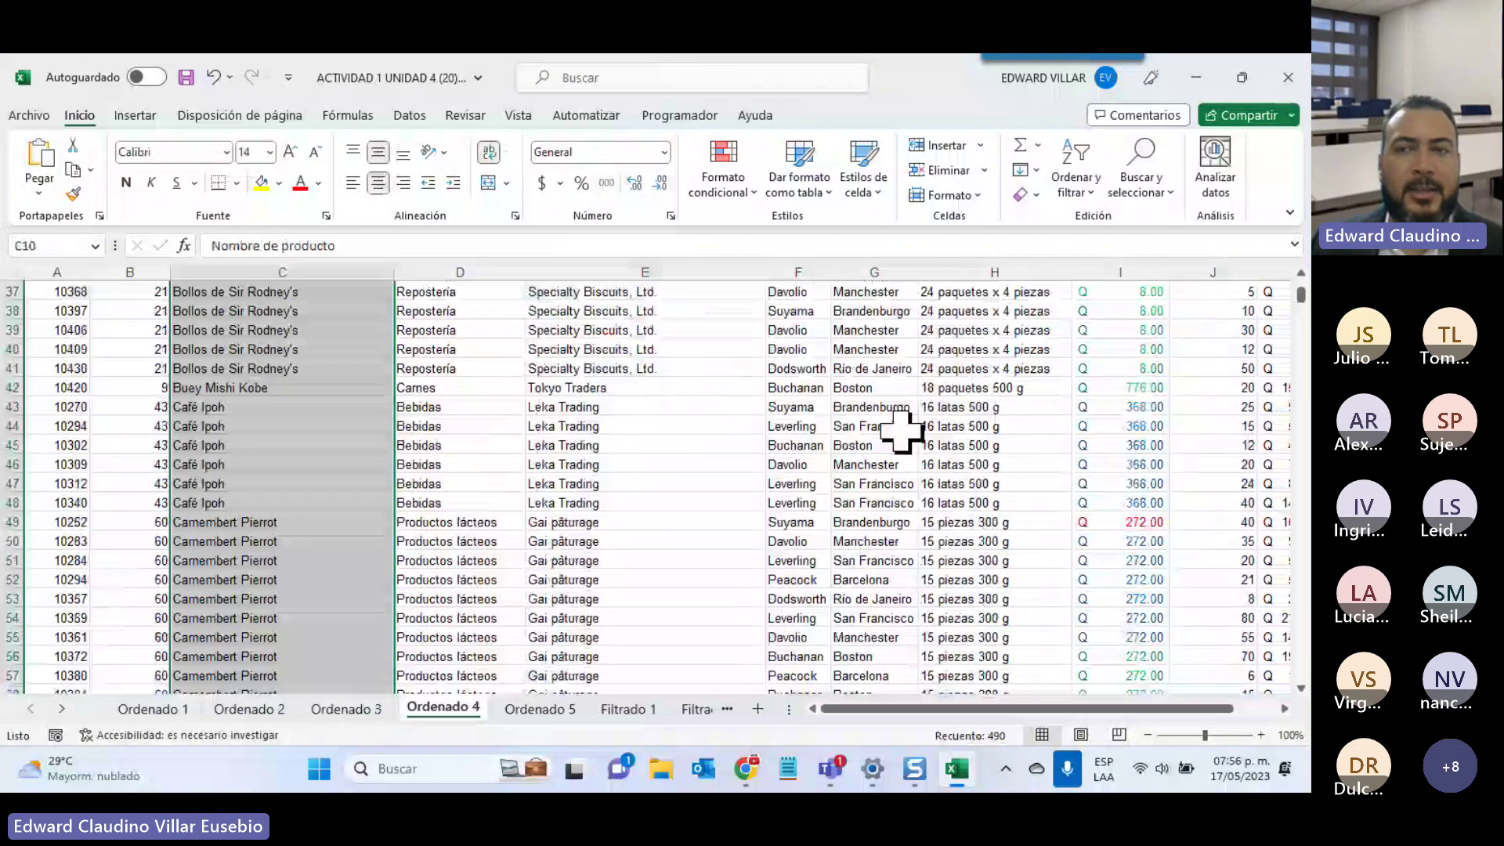
scroll(901, 431, "up", 12)
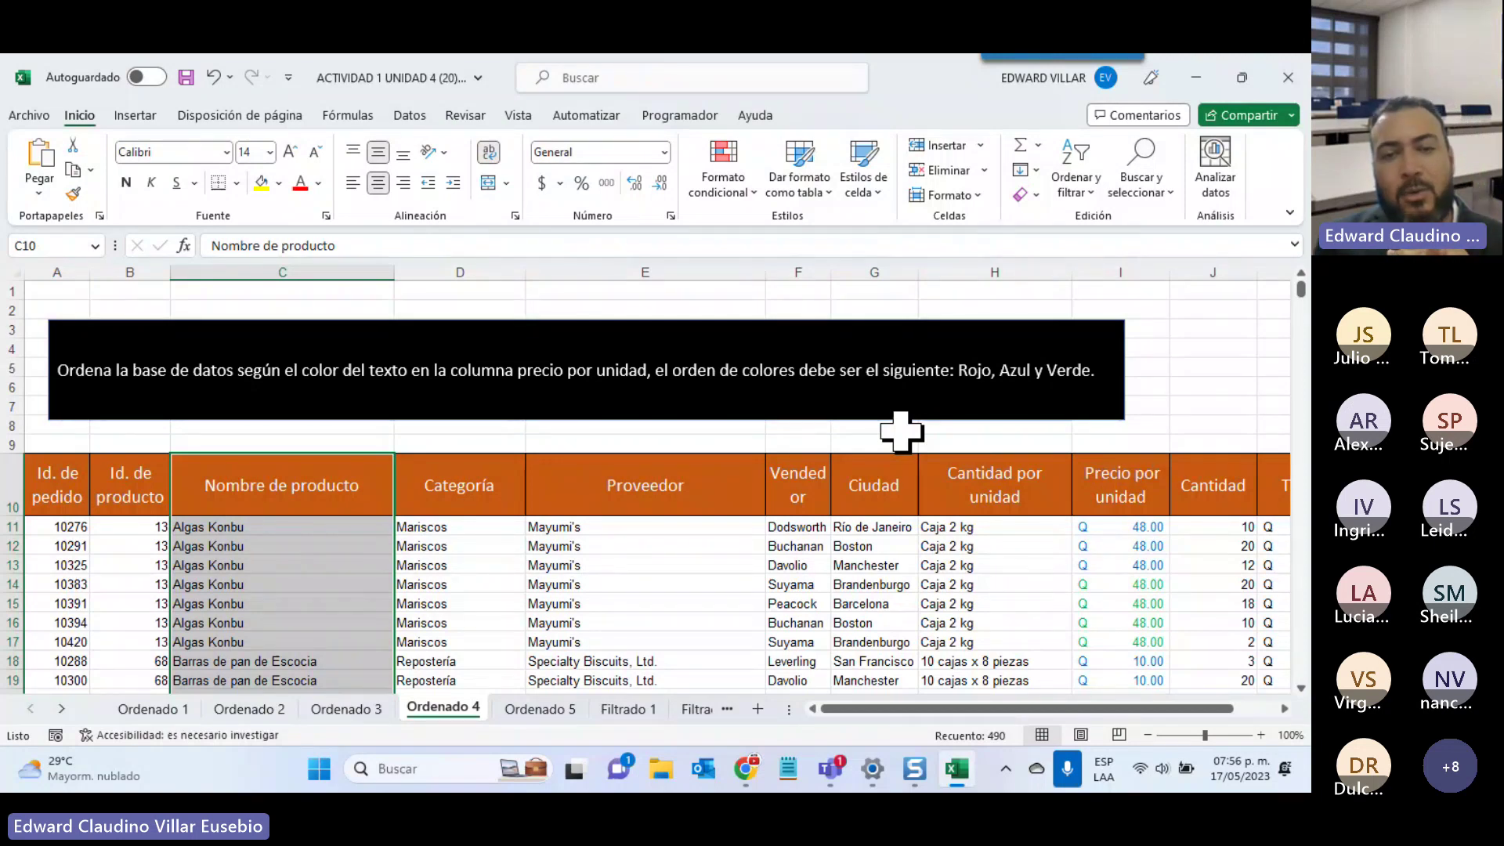
left_click(541, 708)
left_click_drag(1107, 709, 1107, 710)
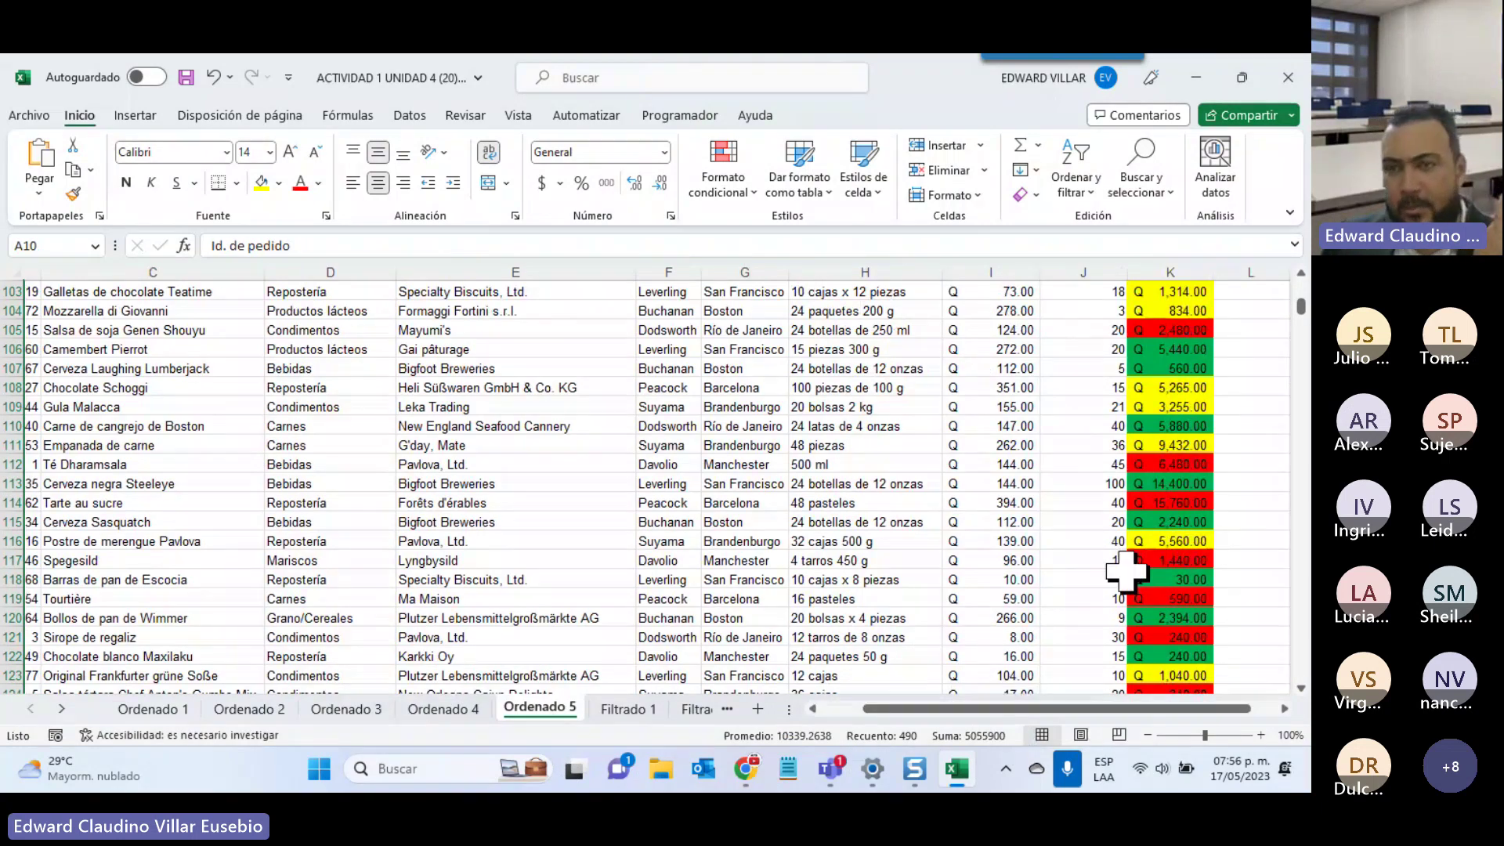
scroll(1125, 571, "up", 1)
scroll(1131, 507, "up", 10)
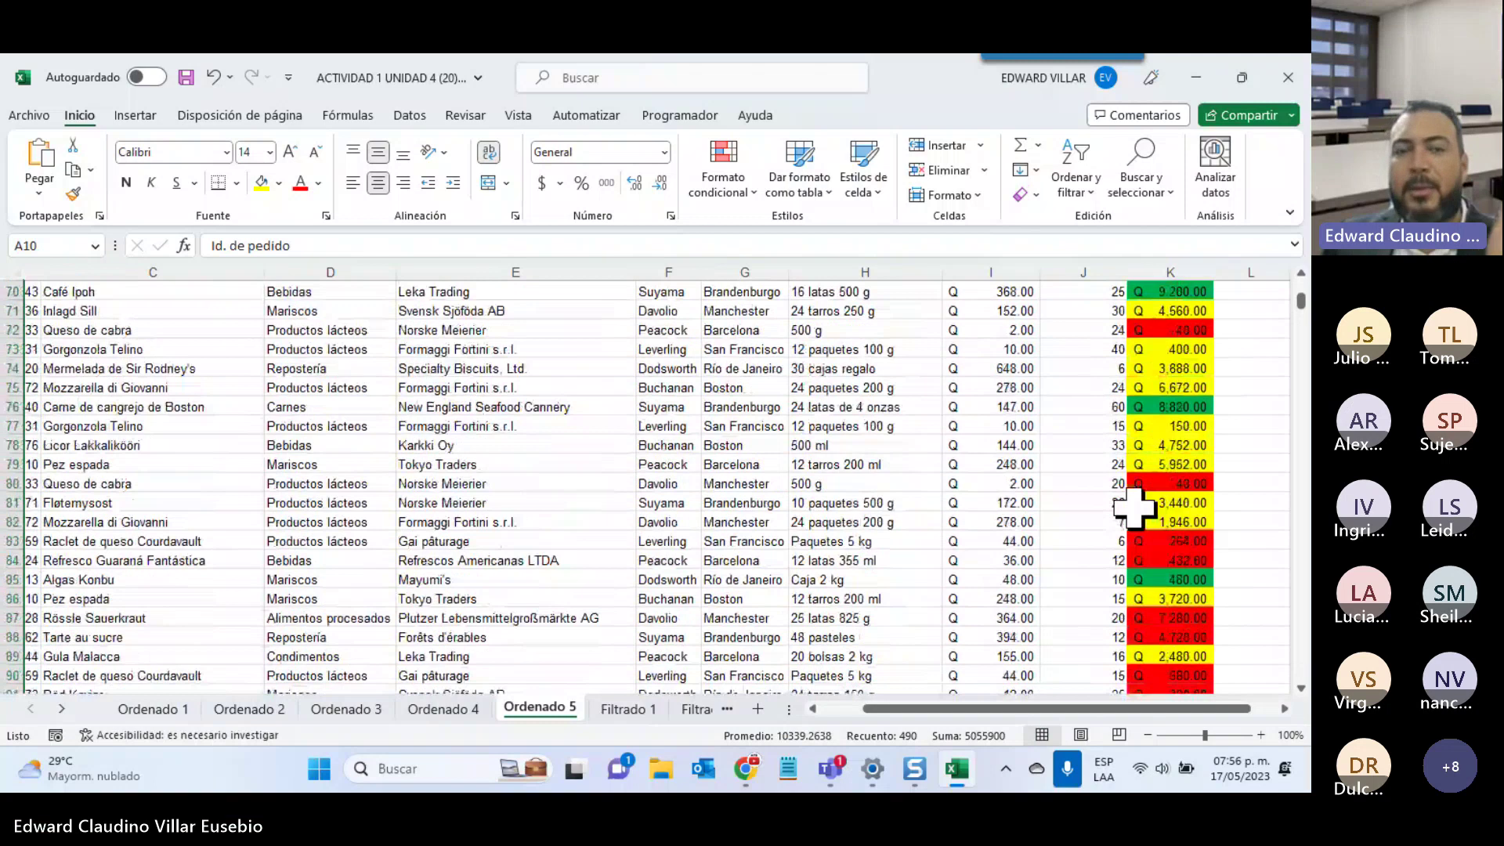
scroll(1128, 507, "up", 20)
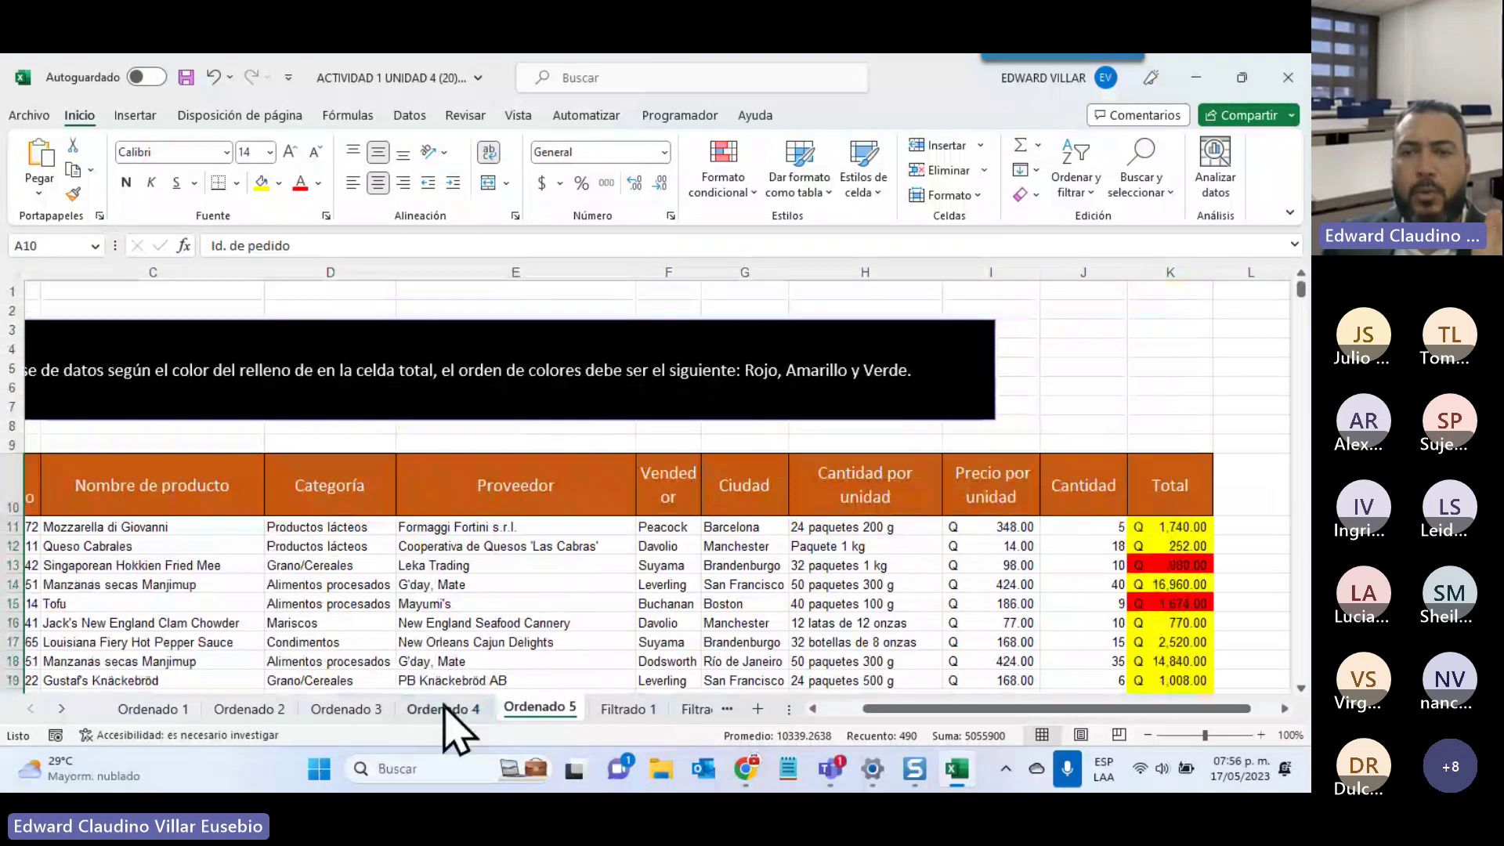
Start a custom sort from the Precio por unidad data on Ordenado 4, expanding the selection
left_click(448, 710)
left_click(1093, 528)
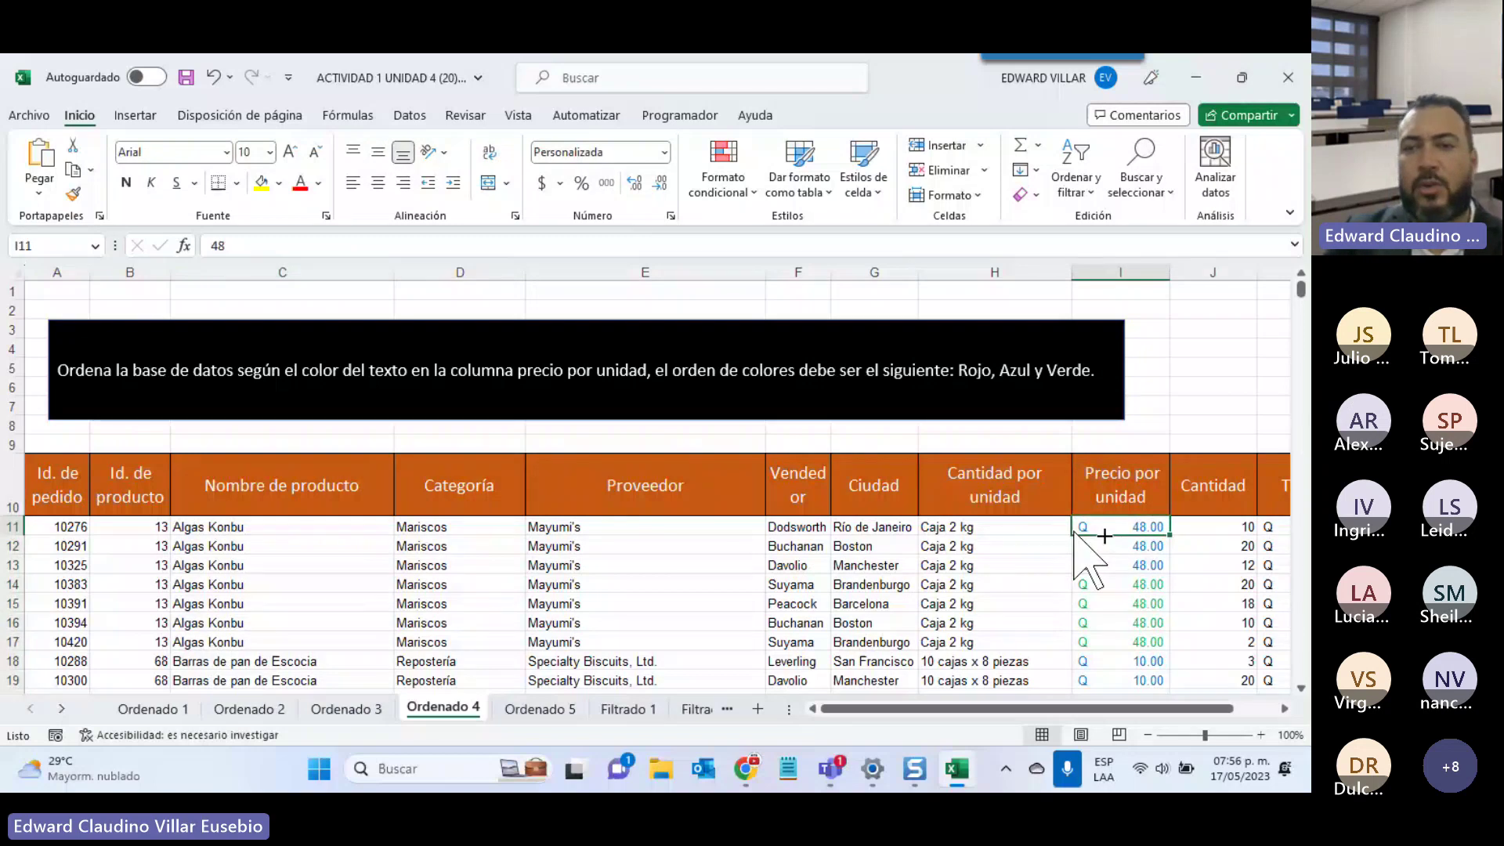
key("ctrl+shift+Down")
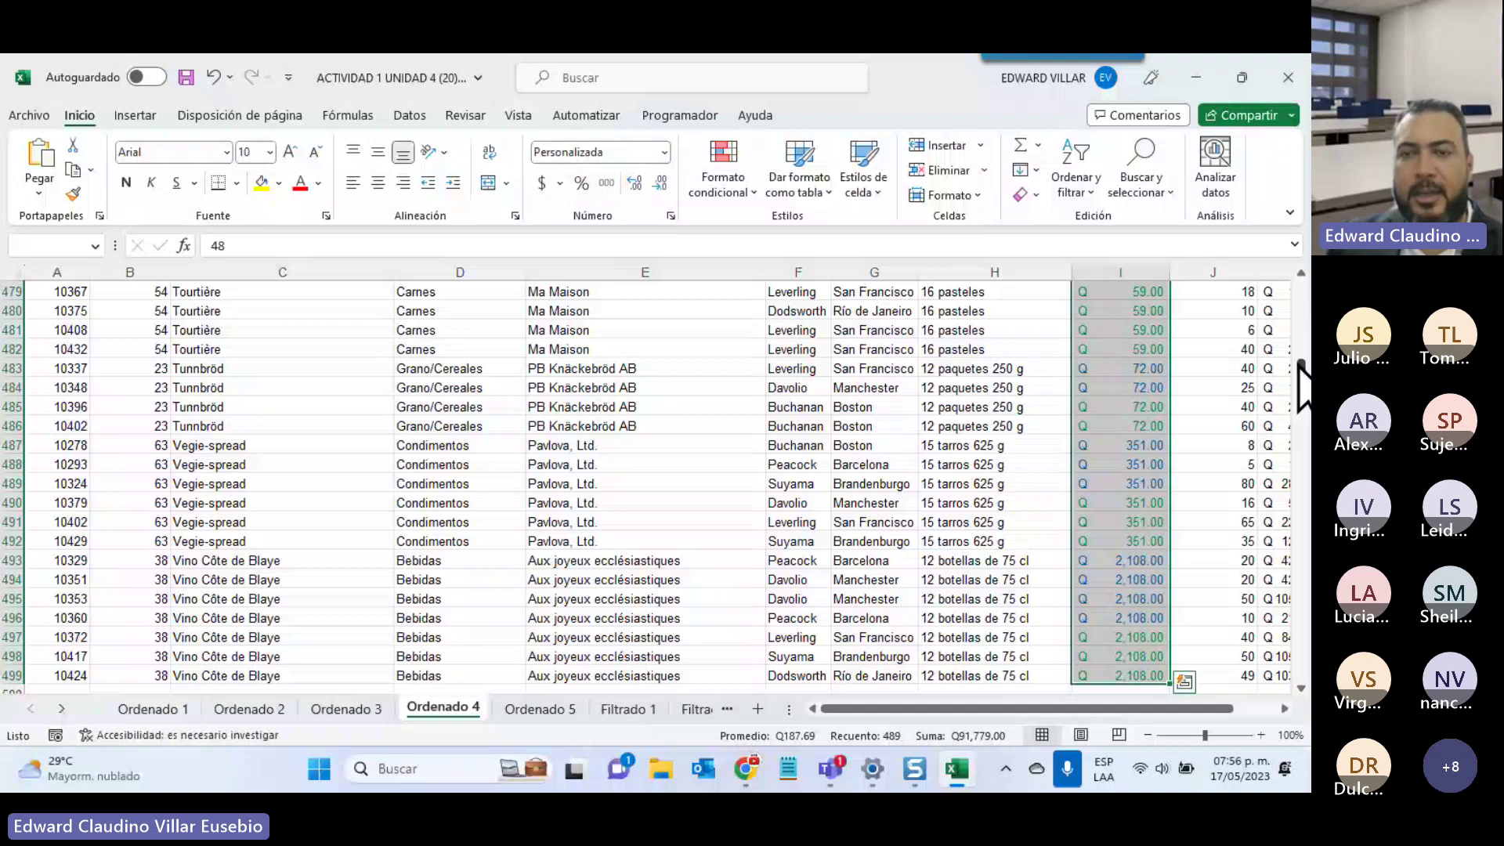
left_click_drag(1301, 384, 1301, 285)
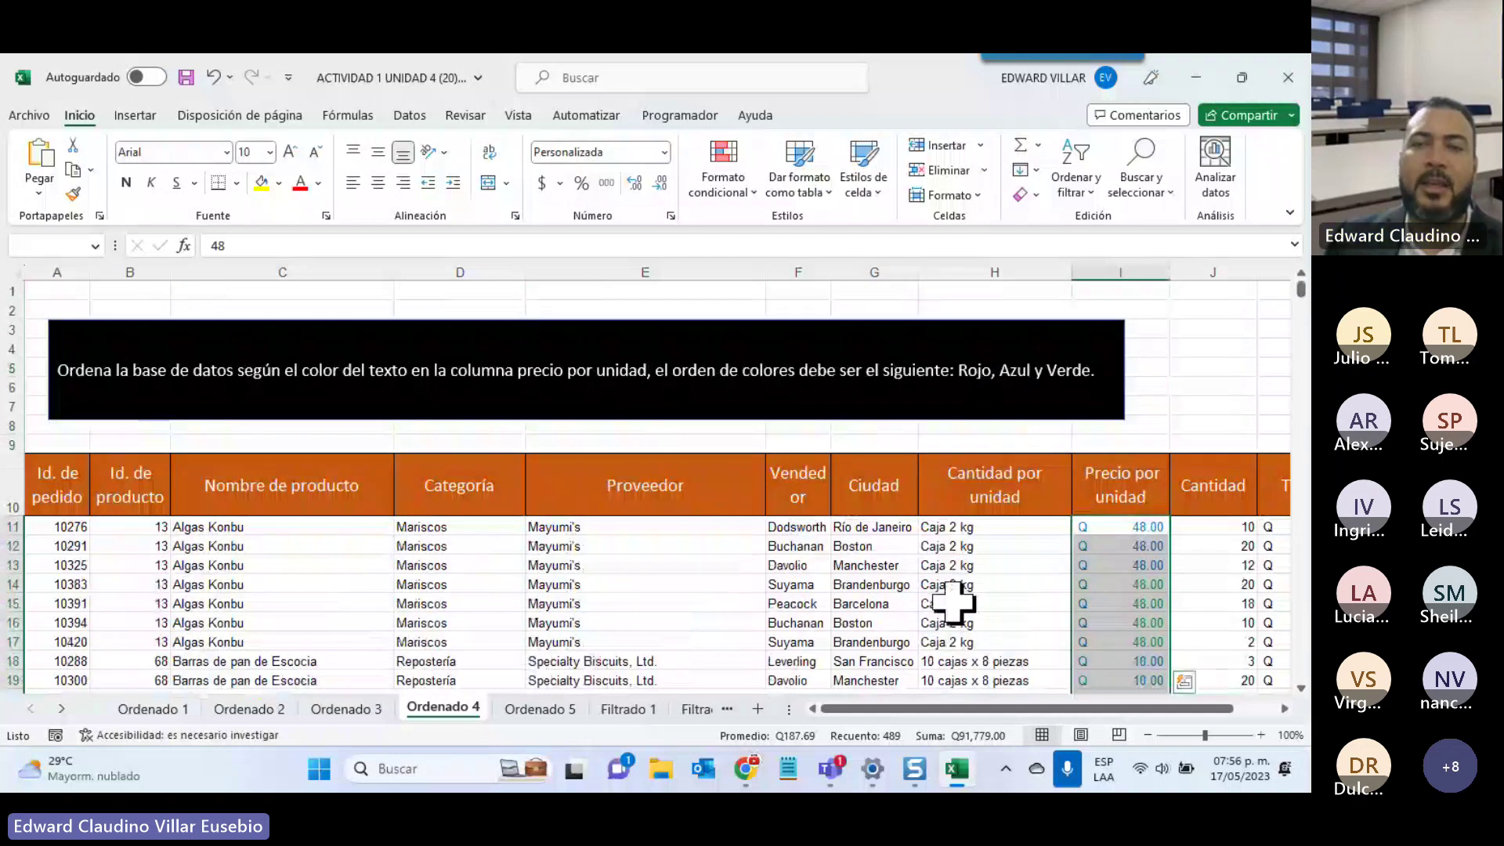
left_click(1075, 185)
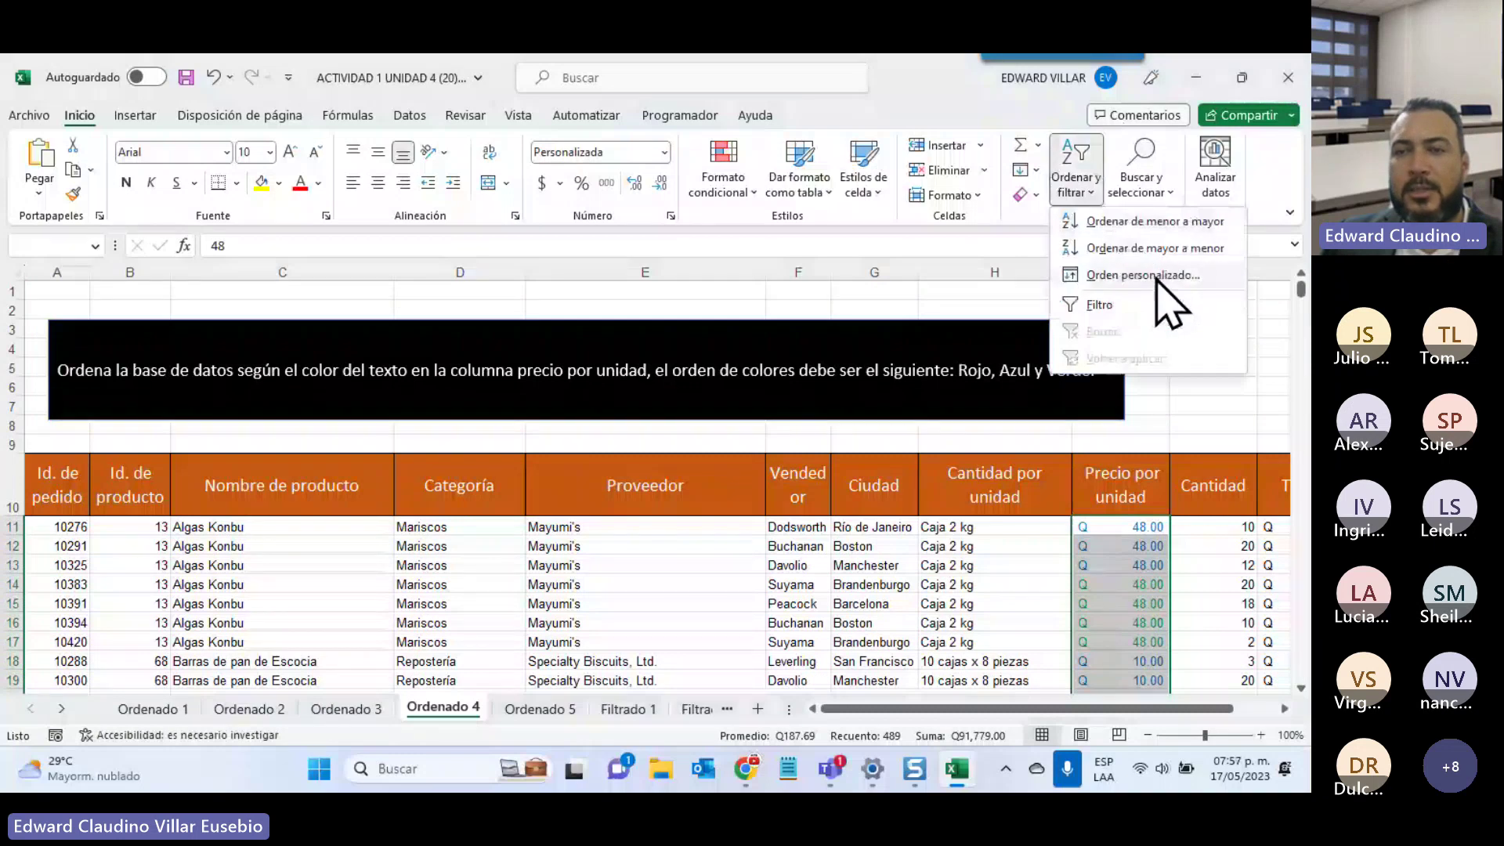
left_click(1157, 279)
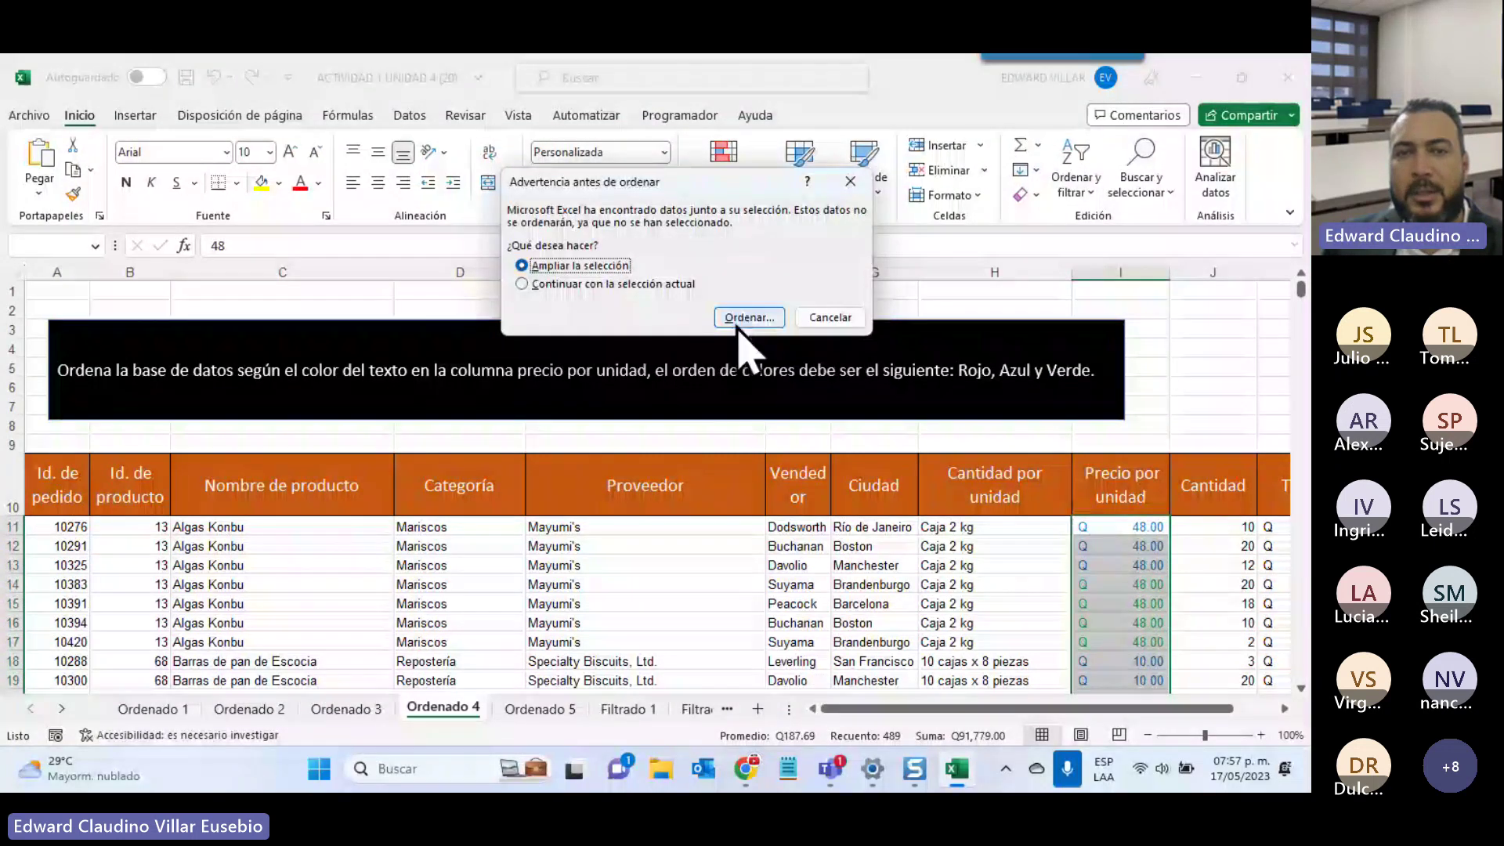
left_click(740, 318)
left_click_drag(823, 188, 766, 447)
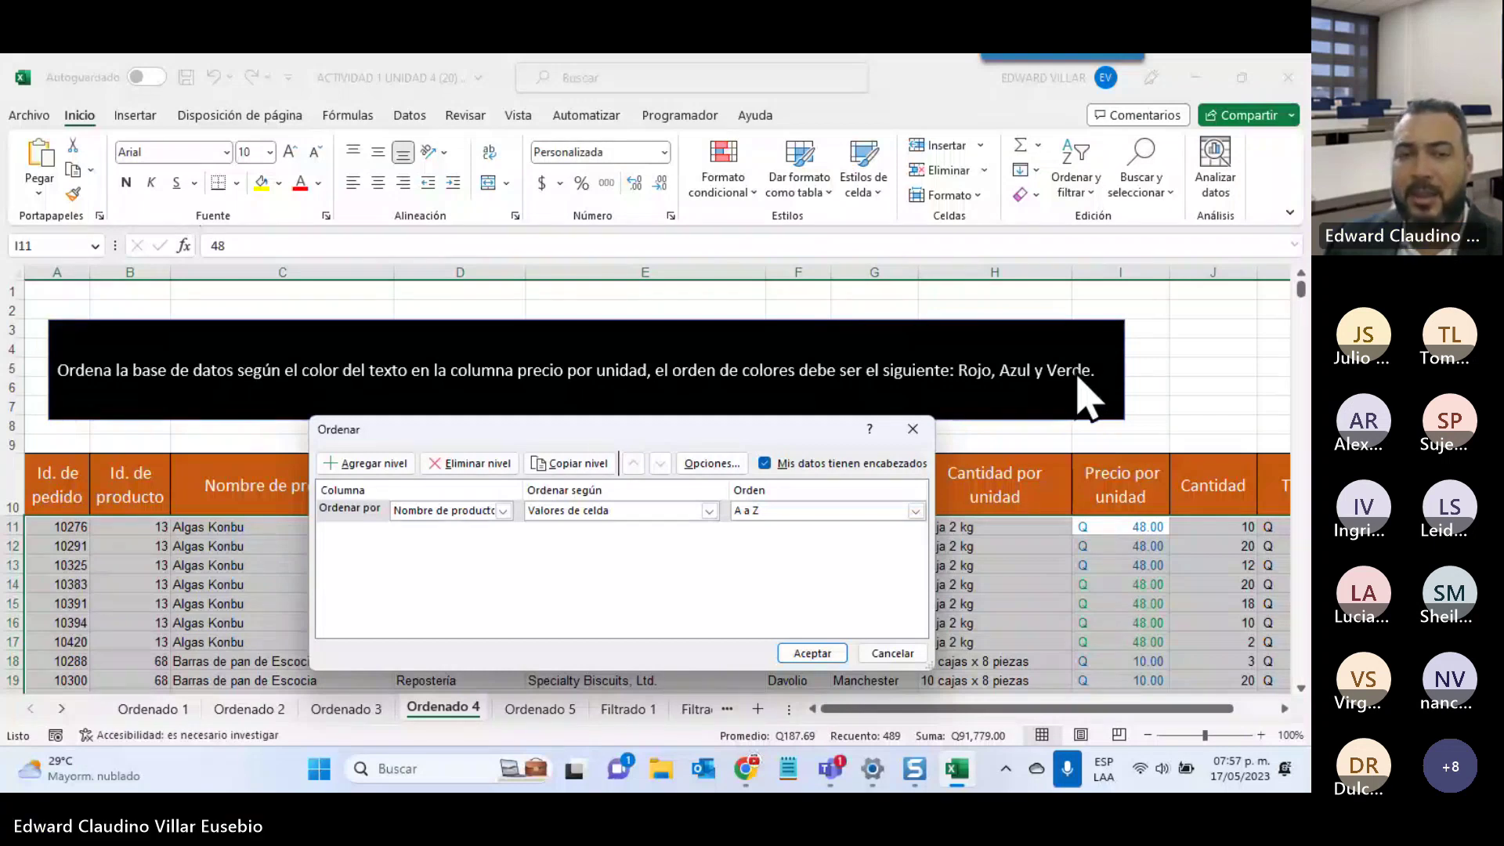
Set the first sort level to Precio por unidad by Color de fuente, with red at the top
left_click(438, 511)
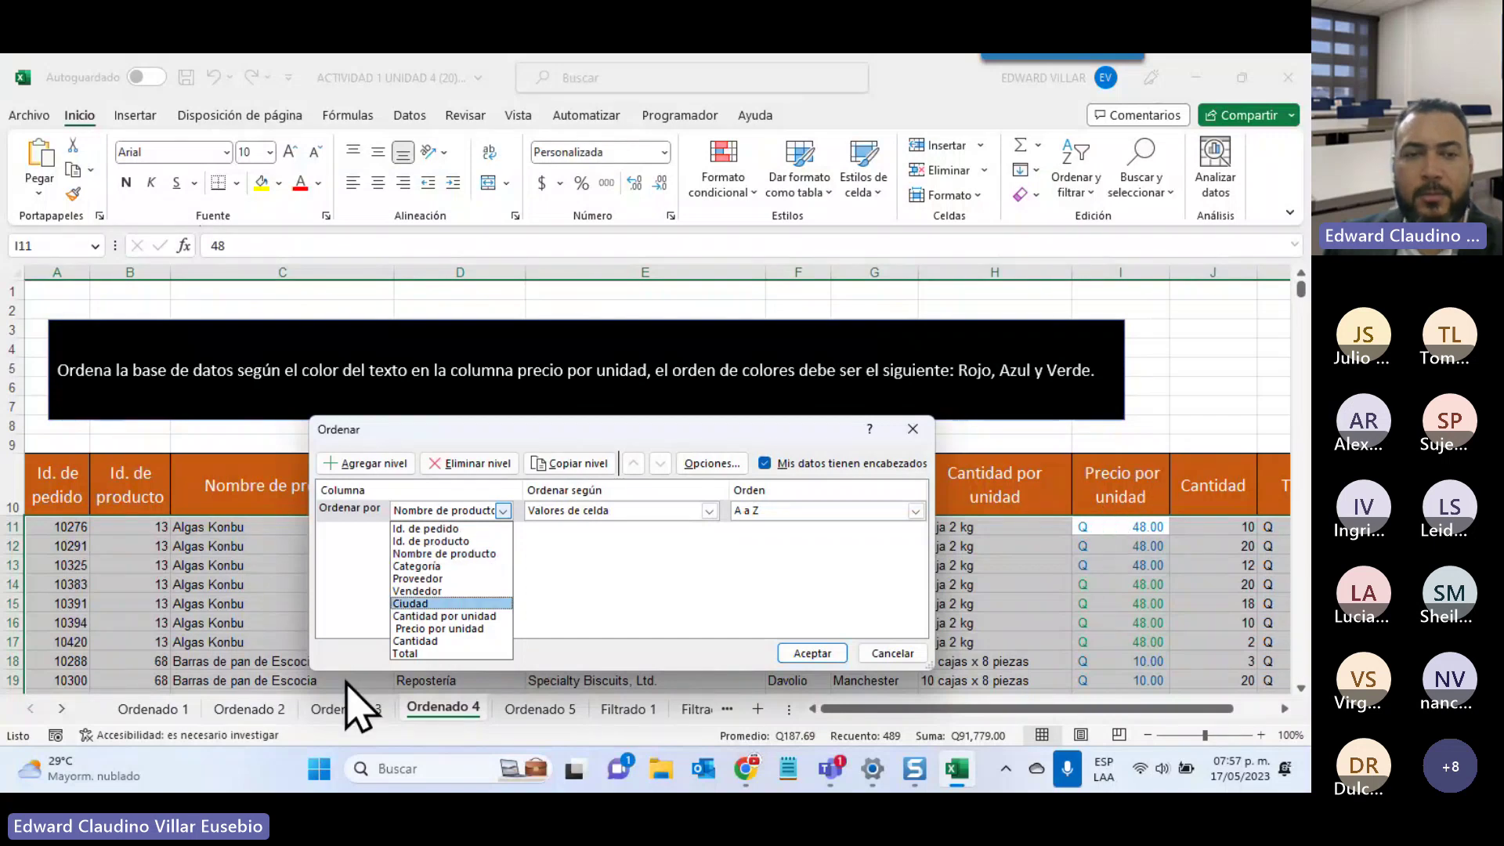
left_click(432, 629)
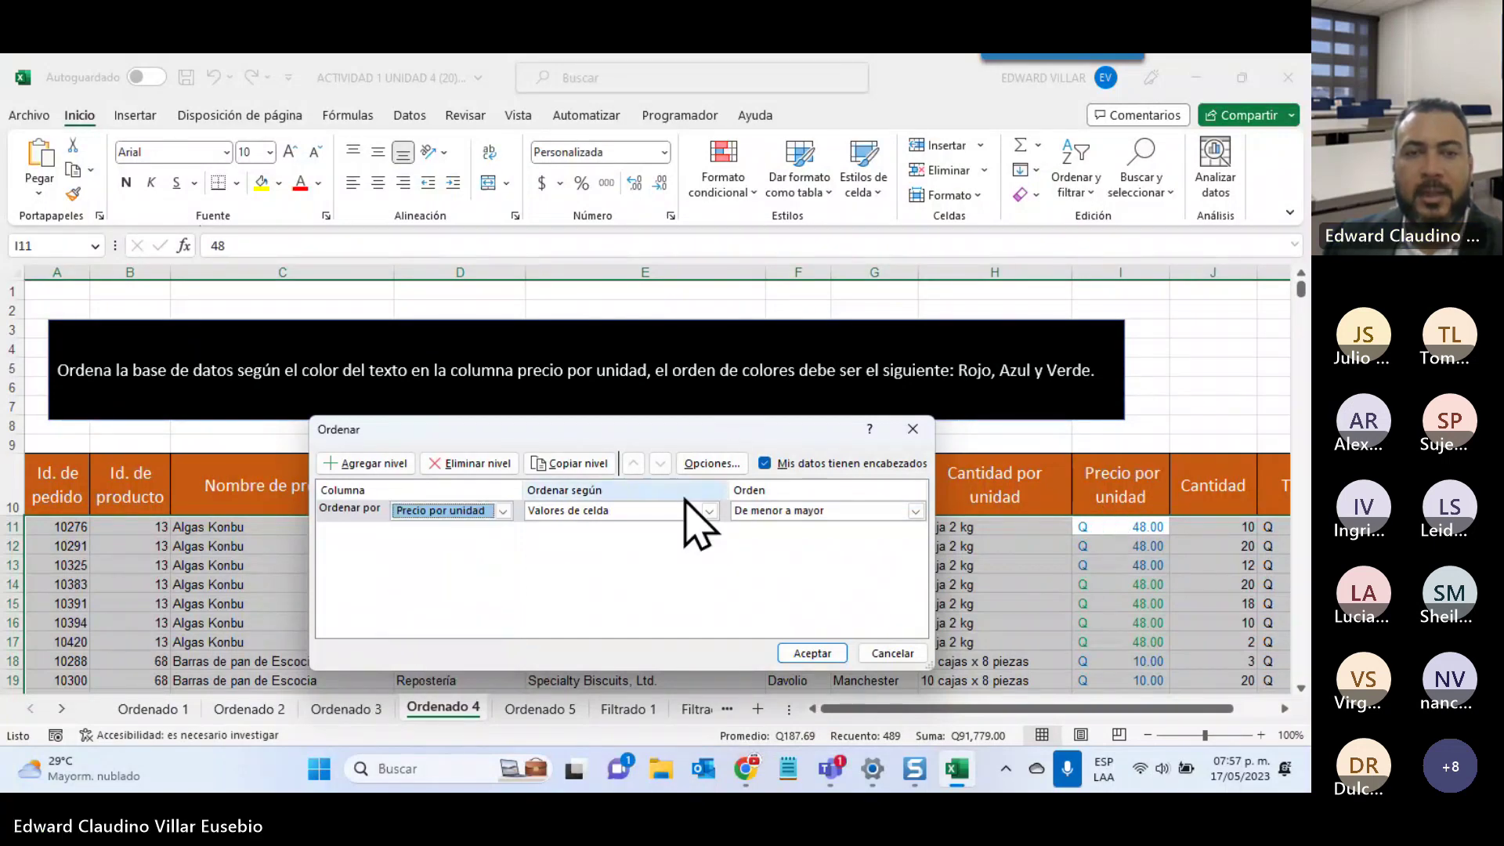
left_click(666, 511)
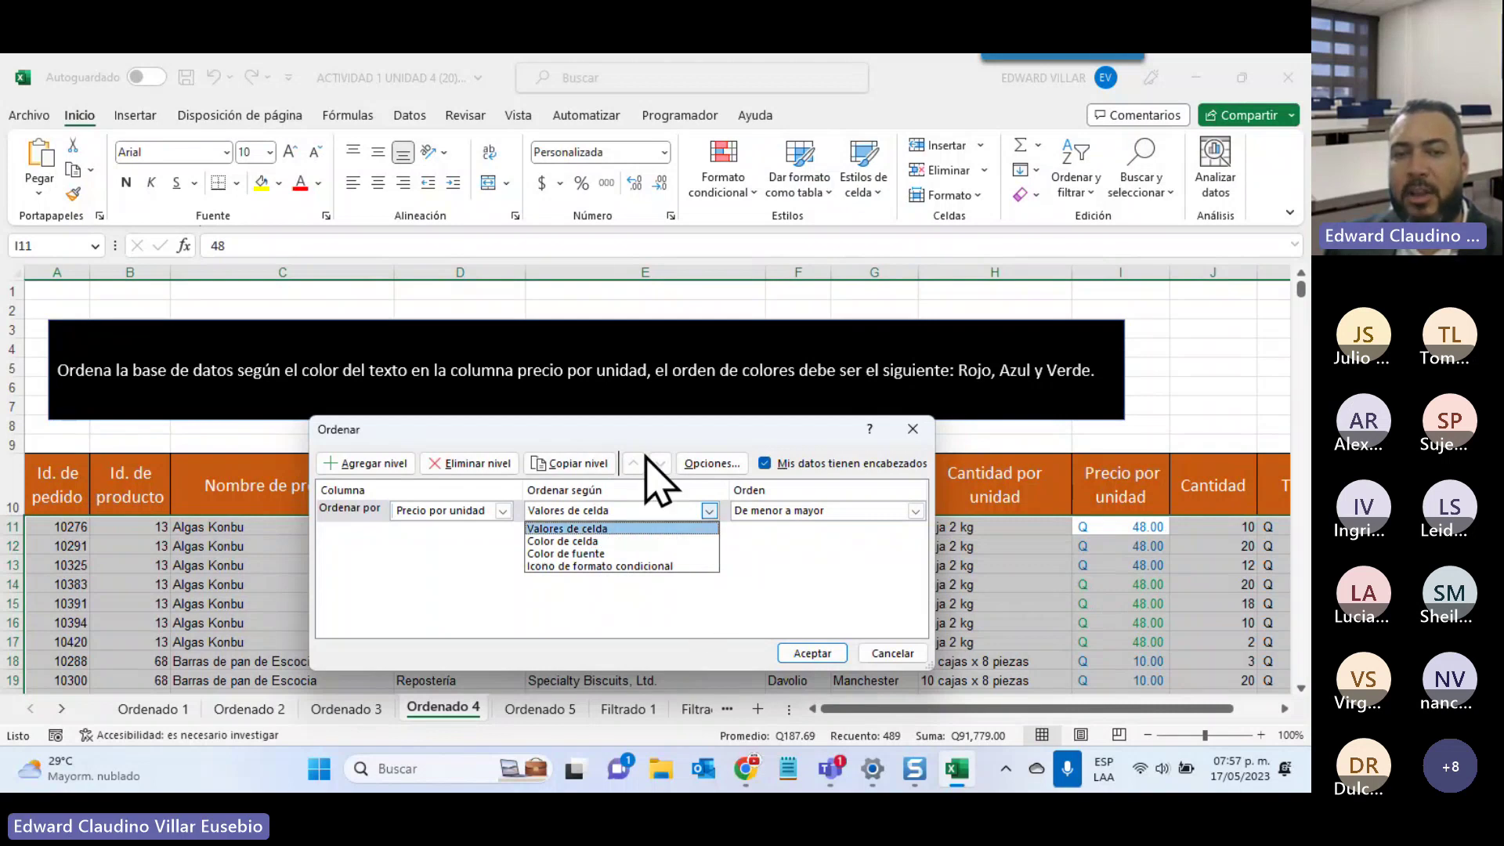
left_click(595, 553)
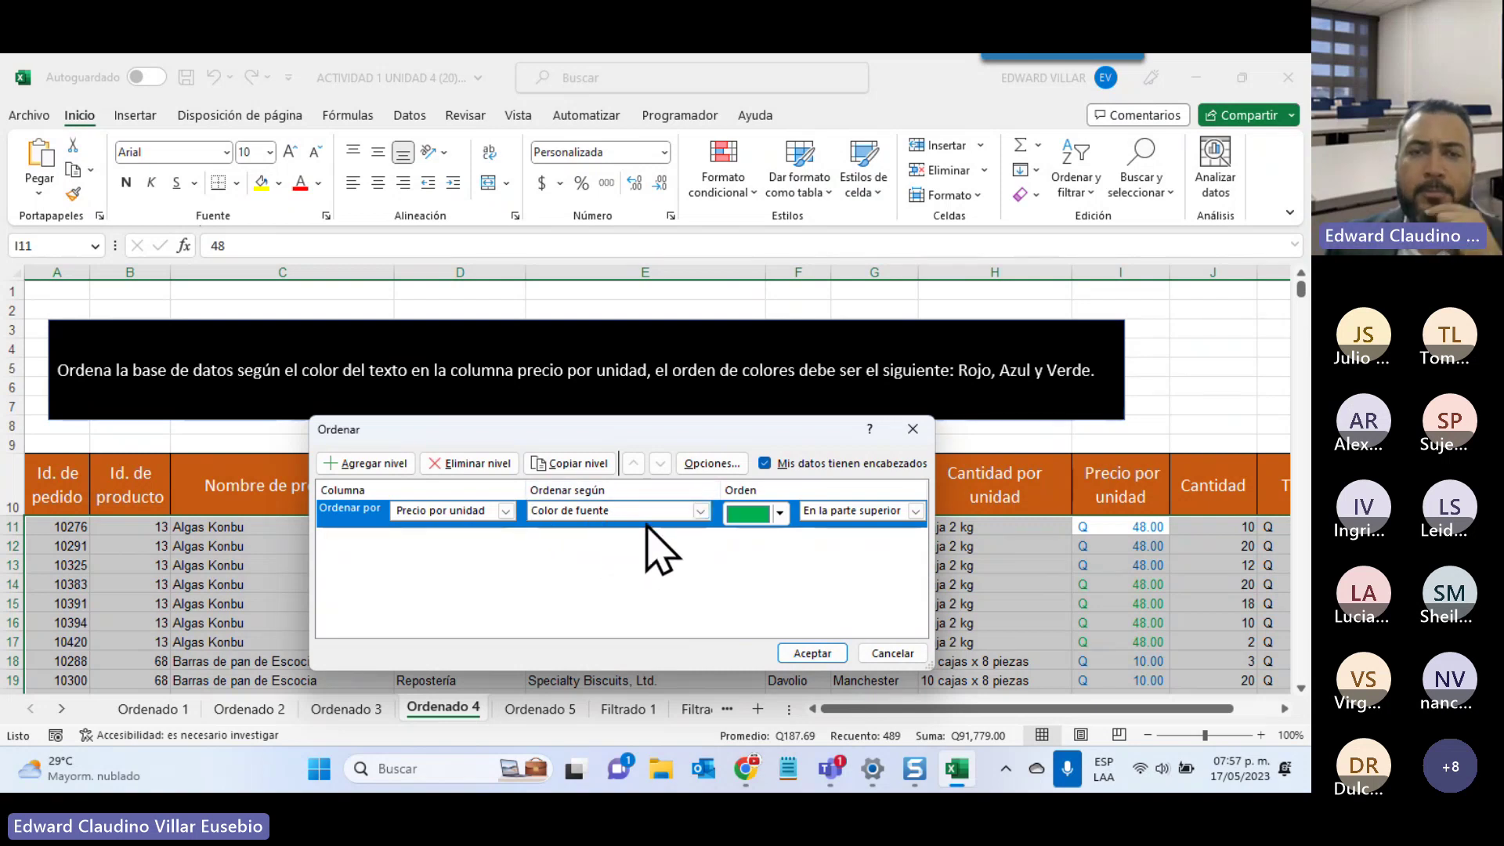
left_click(774, 515)
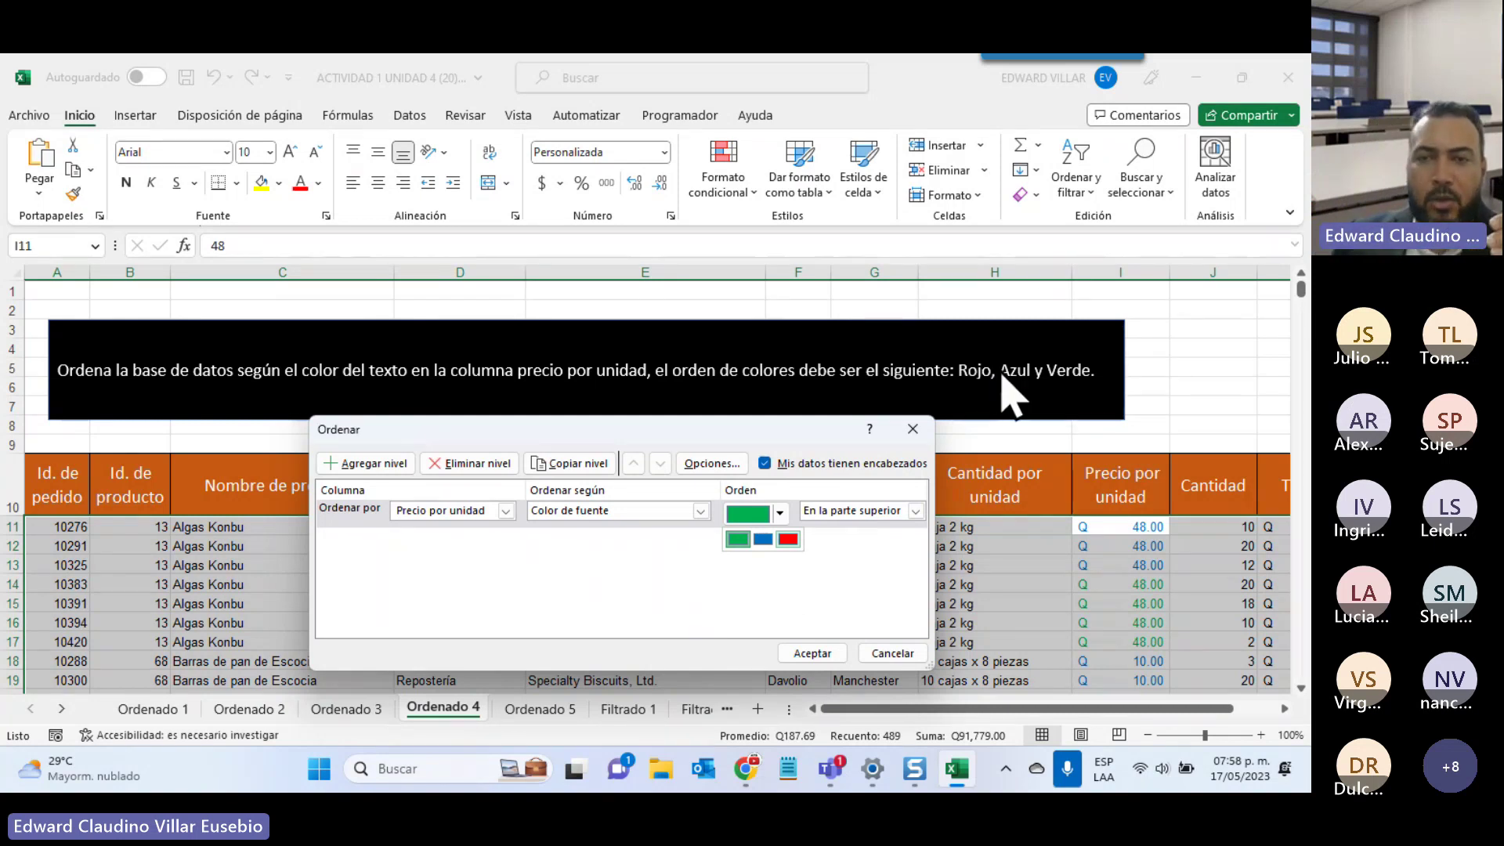
left_click(788, 541)
left_click(340, 512)
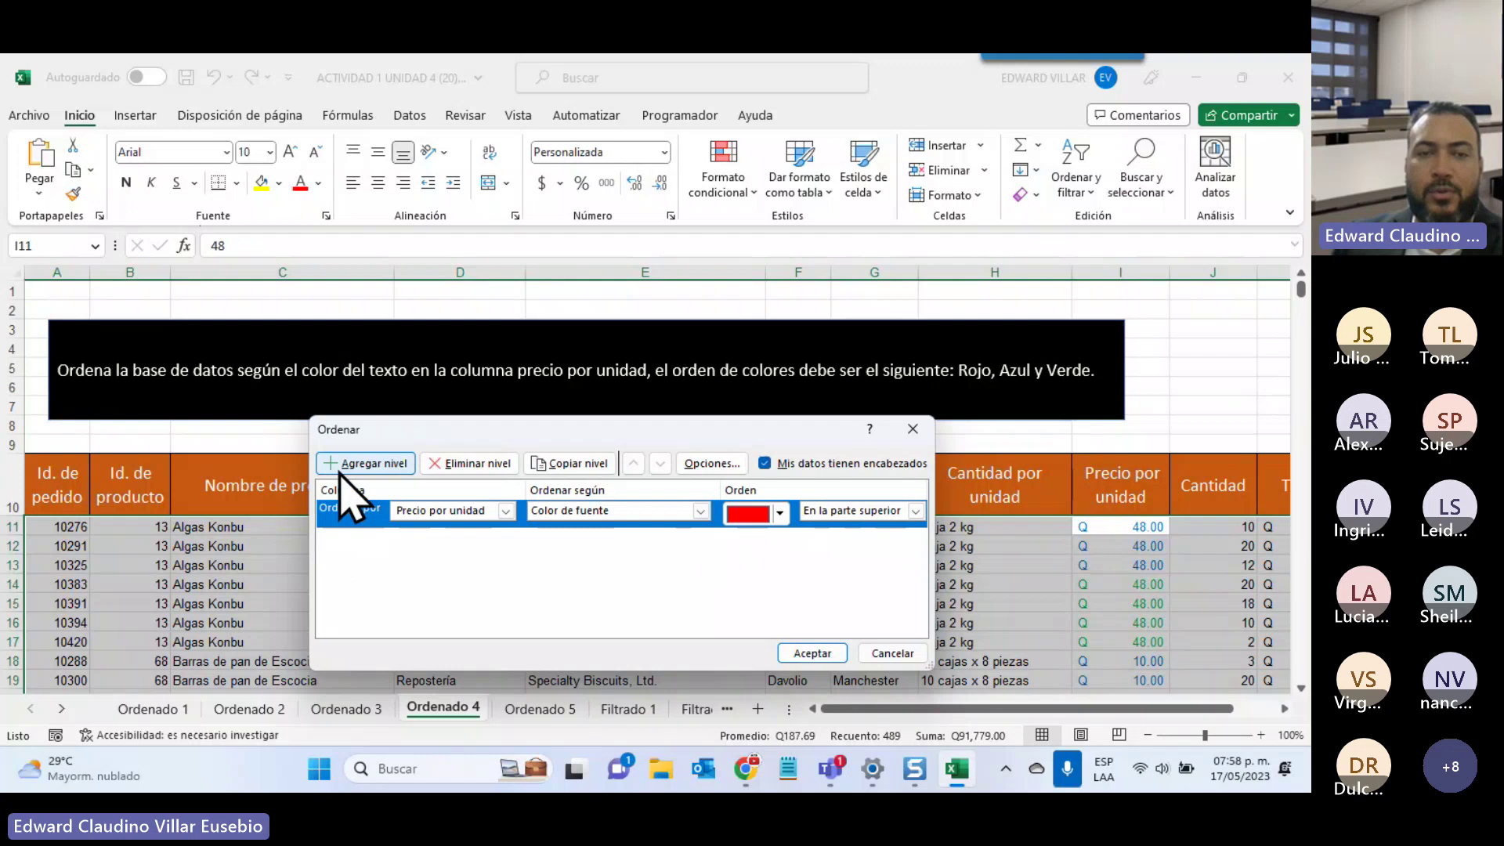
Add a second sort level for Precio por unidad by Color de fuente, with blue at the top
left_click(339, 467)
left_click(470, 539)
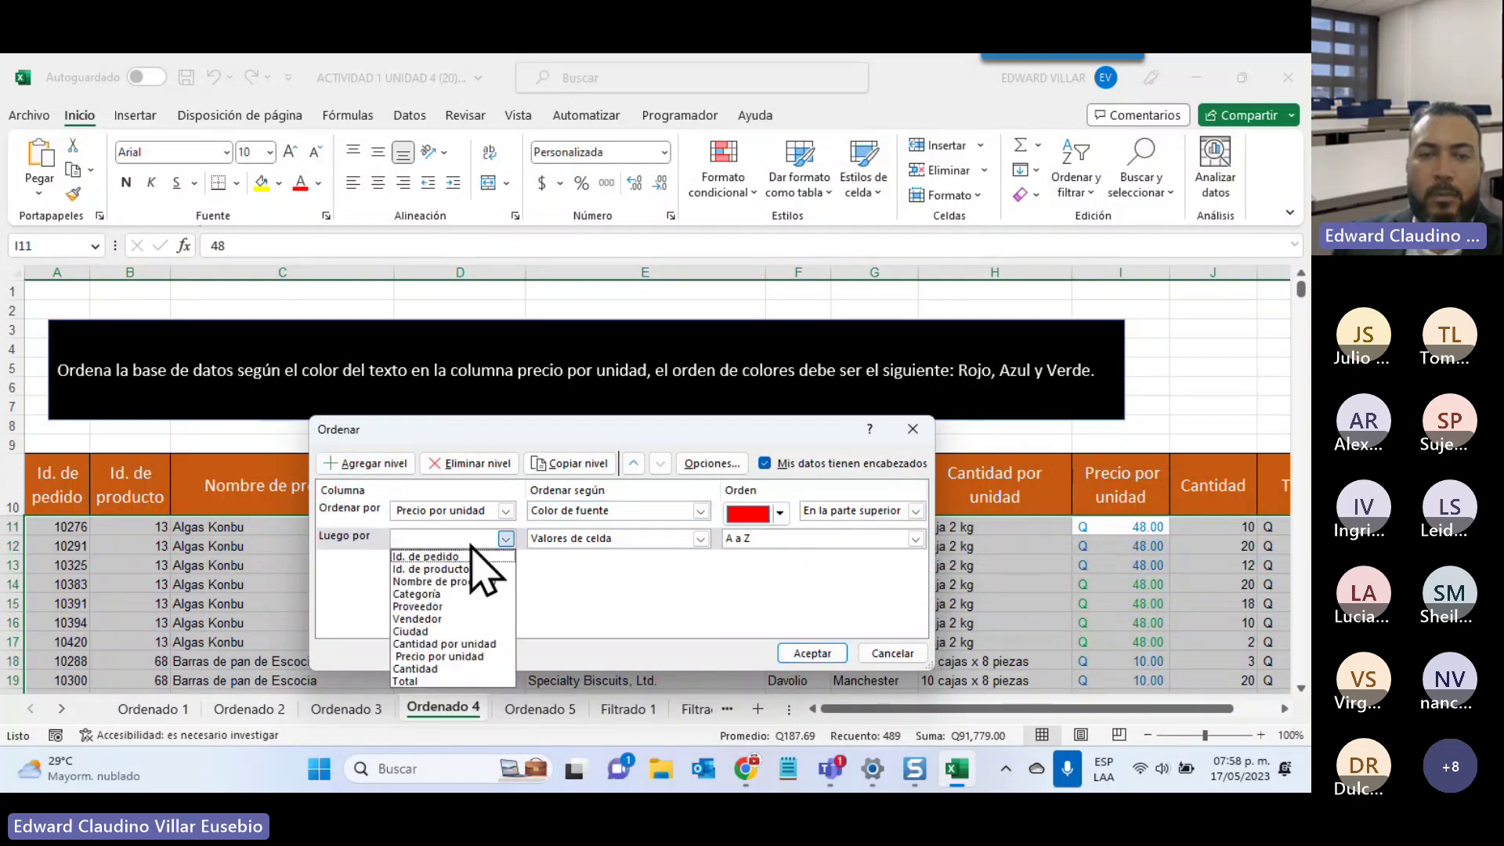
left_click(470, 657)
left_click(659, 539)
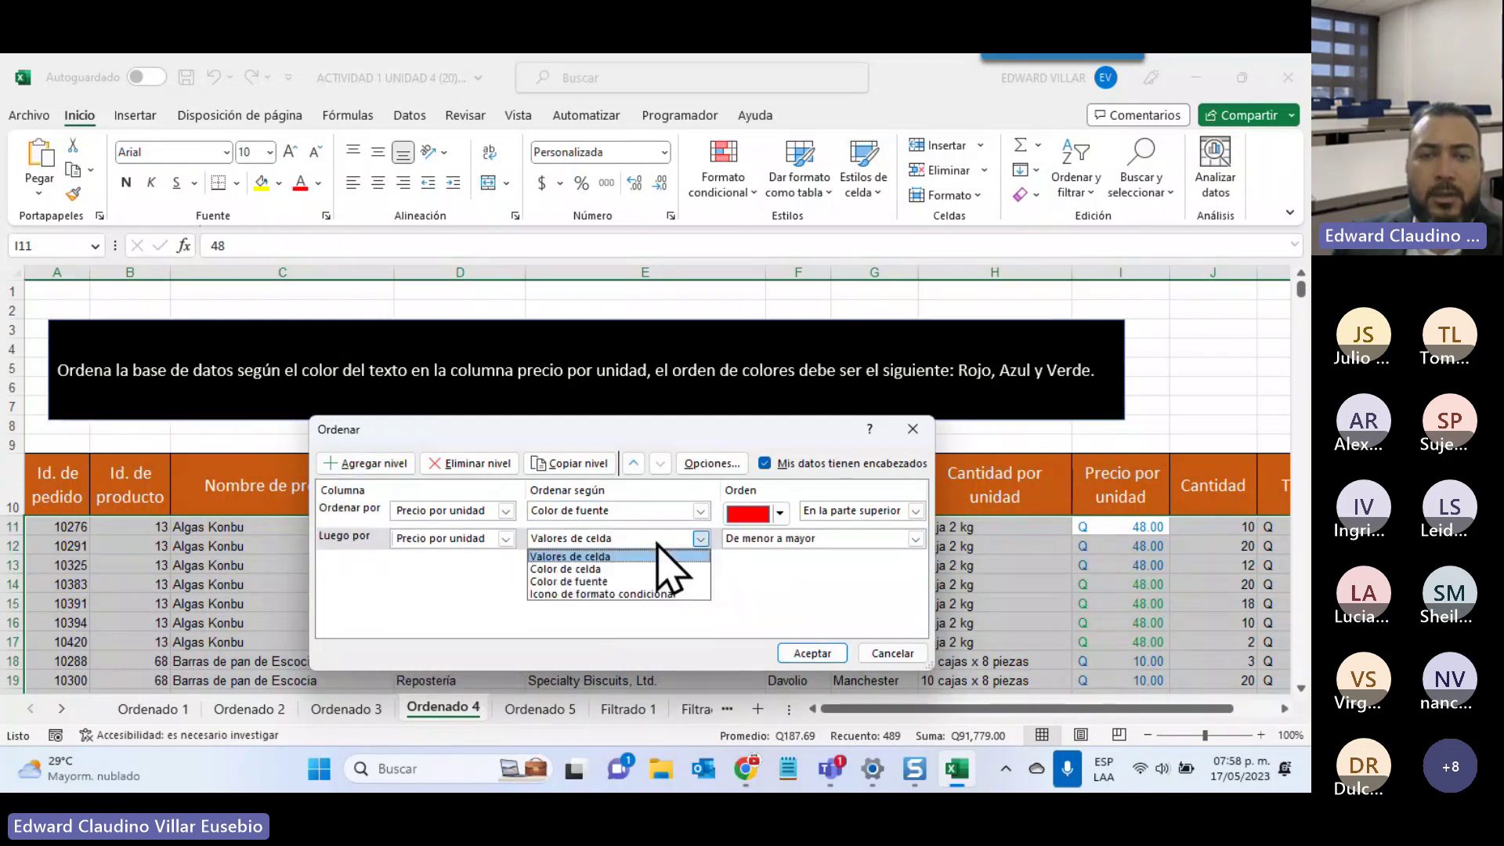
left_click(650, 581)
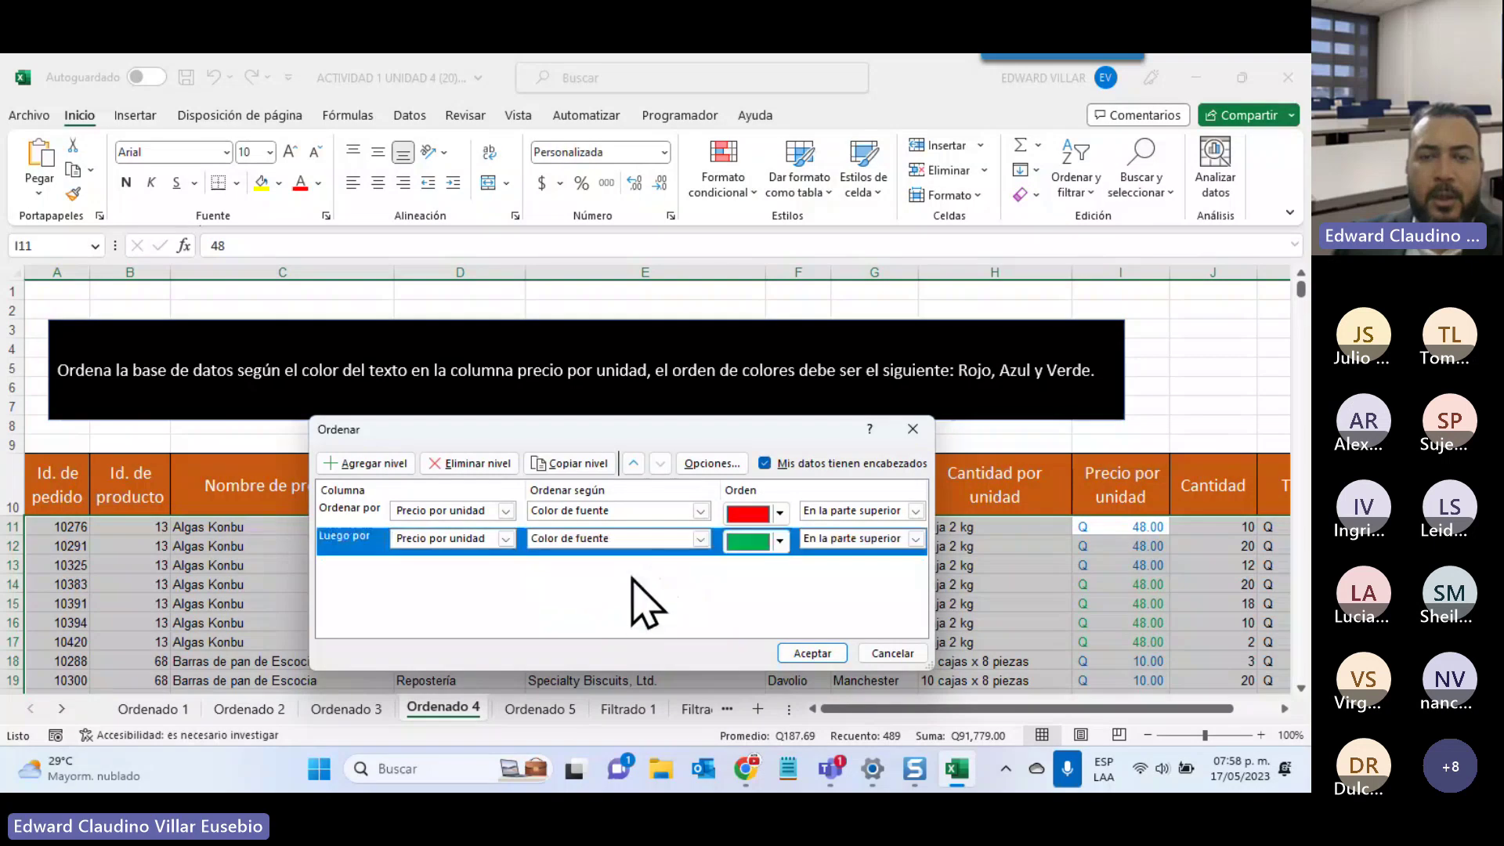
left_click(779, 540)
left_click(764, 568)
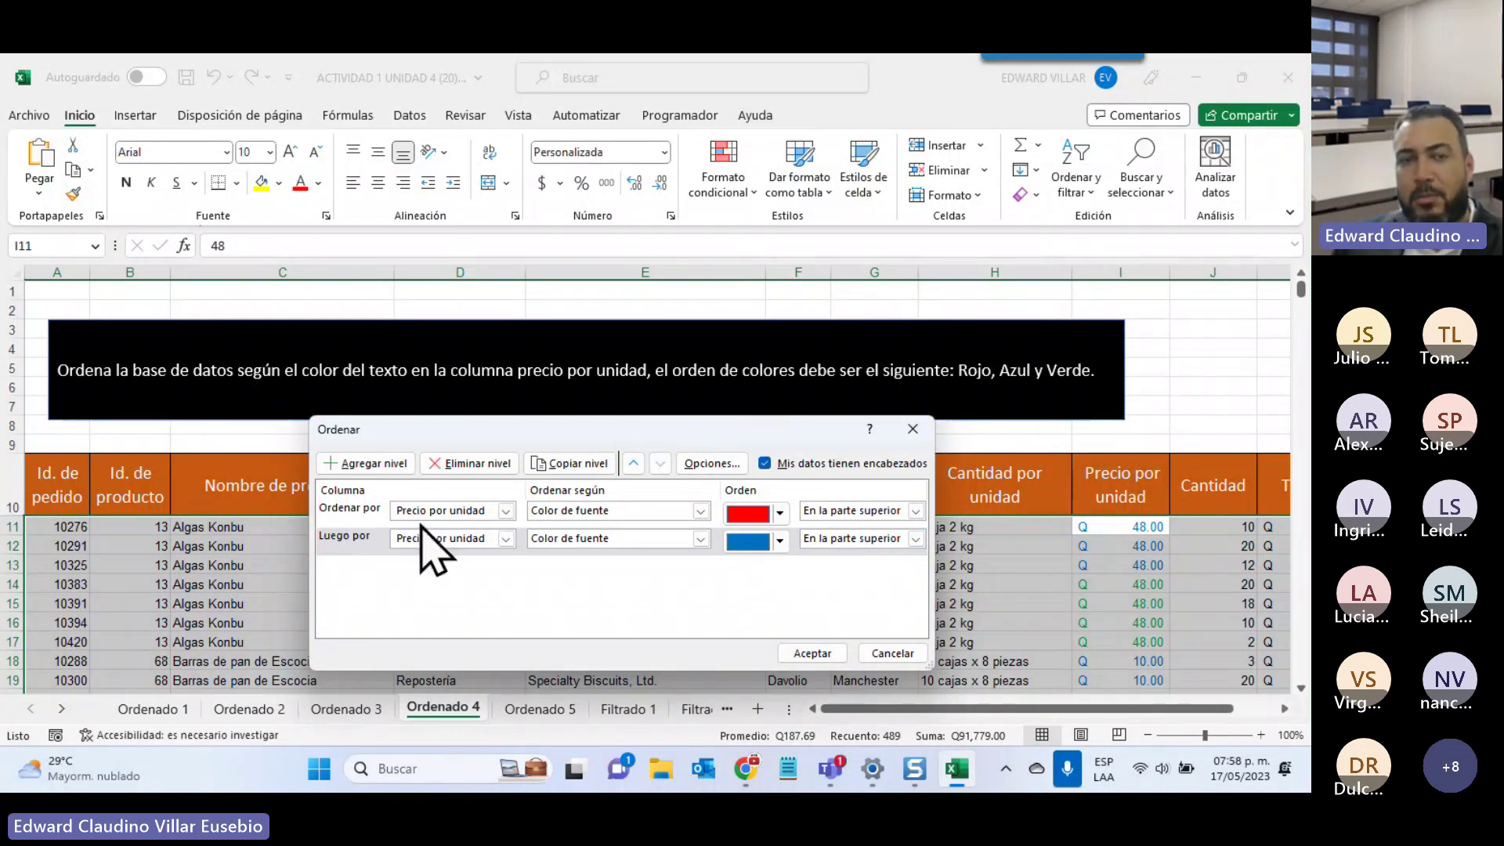
Copy the blue sort level, set the copy's font colour to green, and open the first level's sort criterion options
left_click(574, 464)
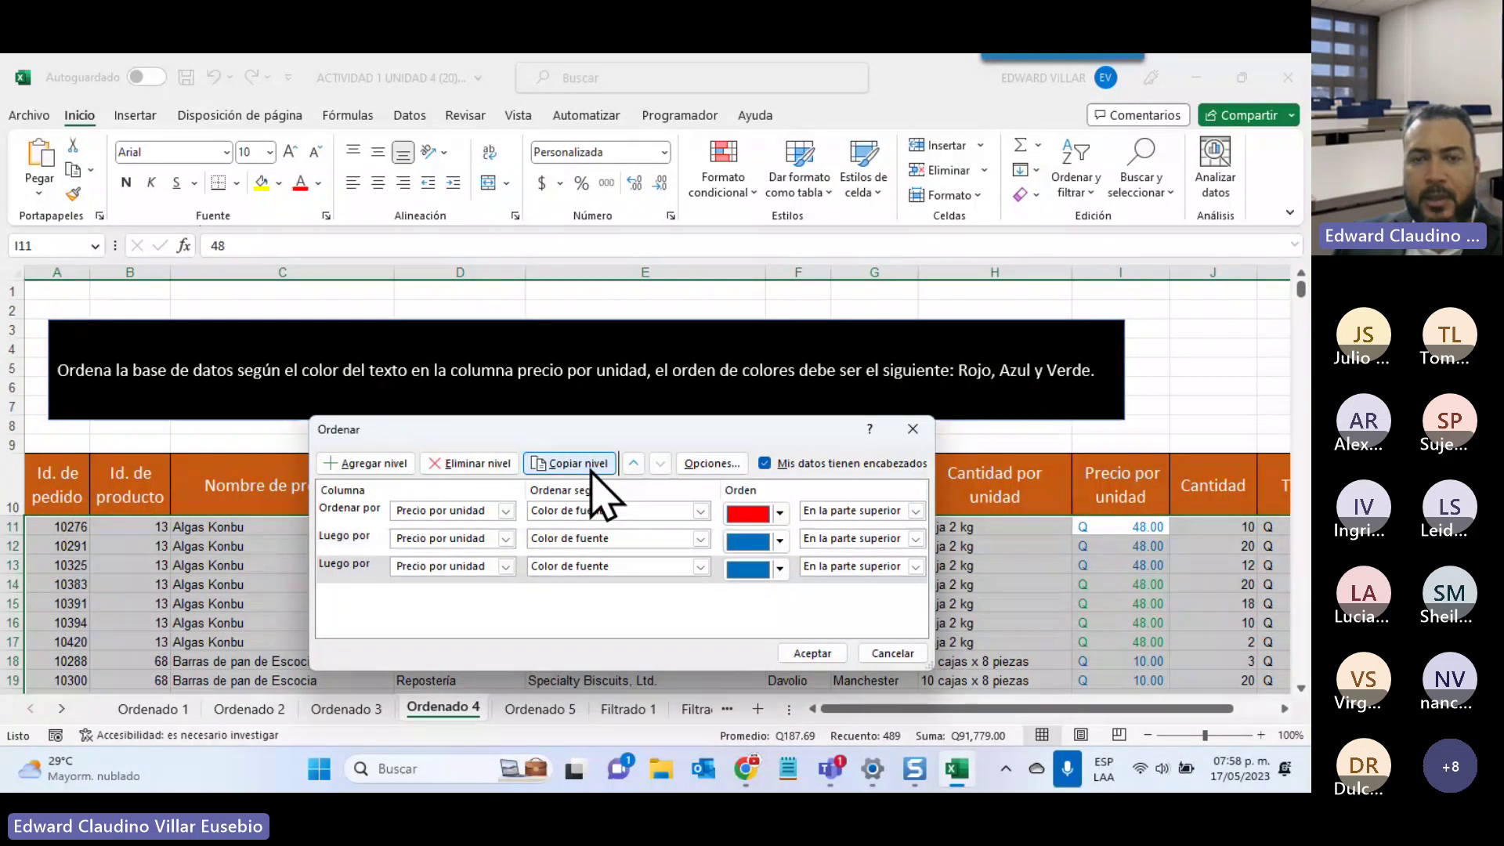
left_click(780, 569)
left_click(737, 595)
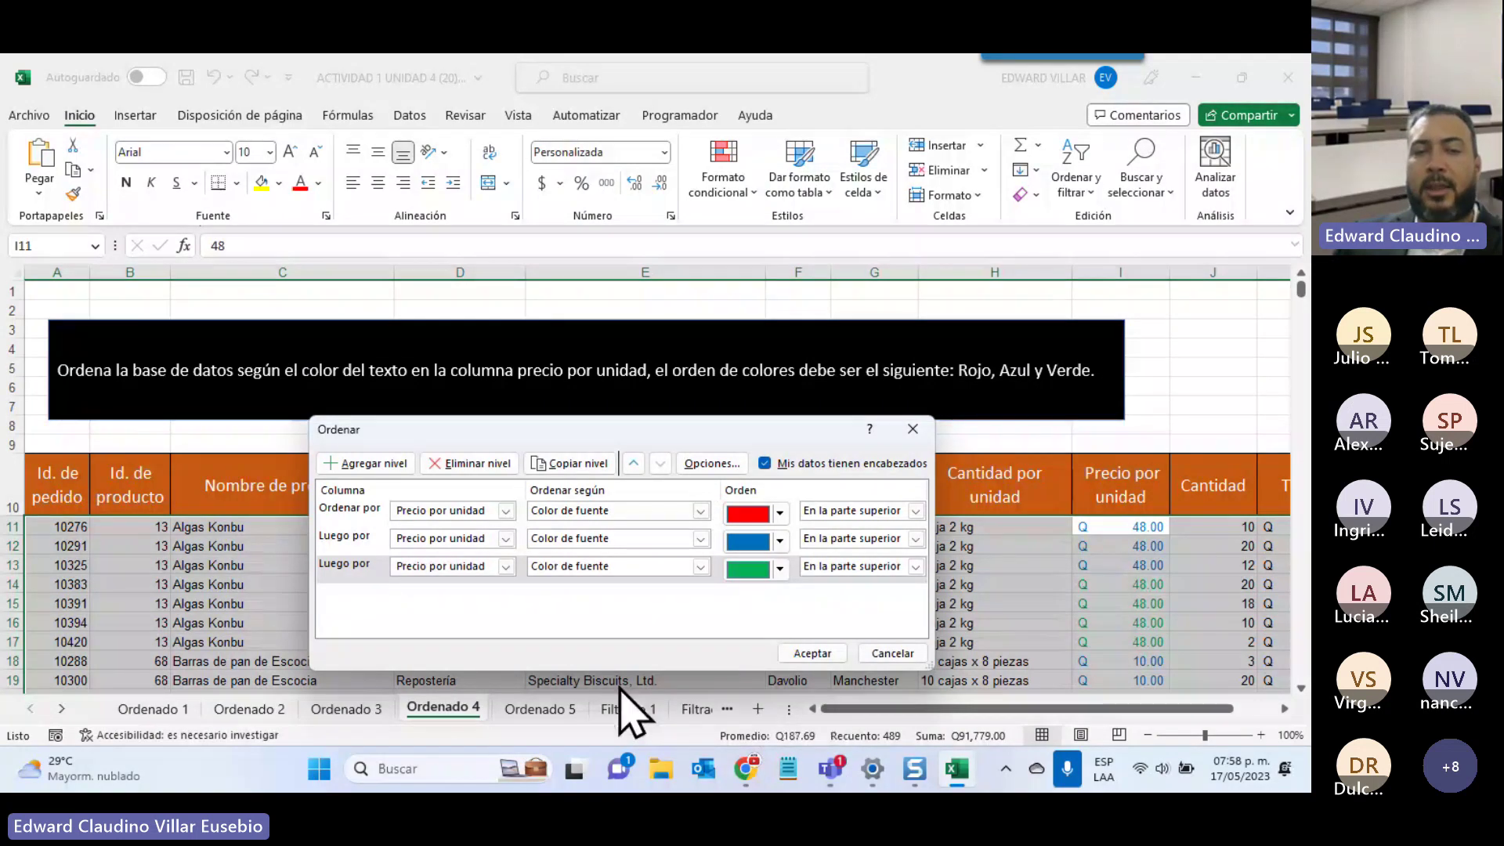
left_click(632, 511)
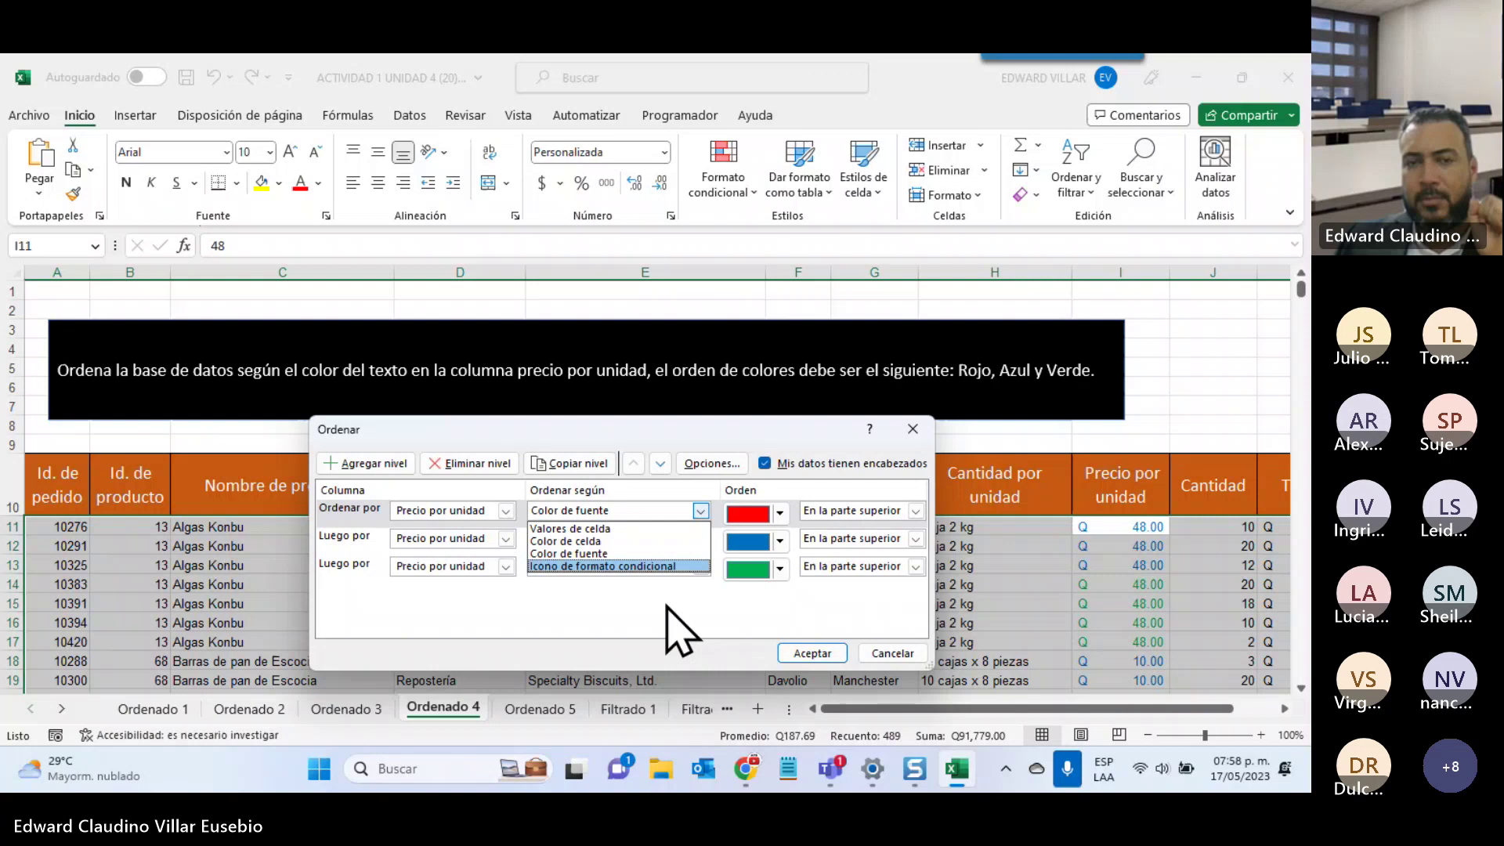
Close the sort criterion options and apply the three-level font colour sort to the Ordenado 4 data
left_click(678, 631)
left_click(812, 653)
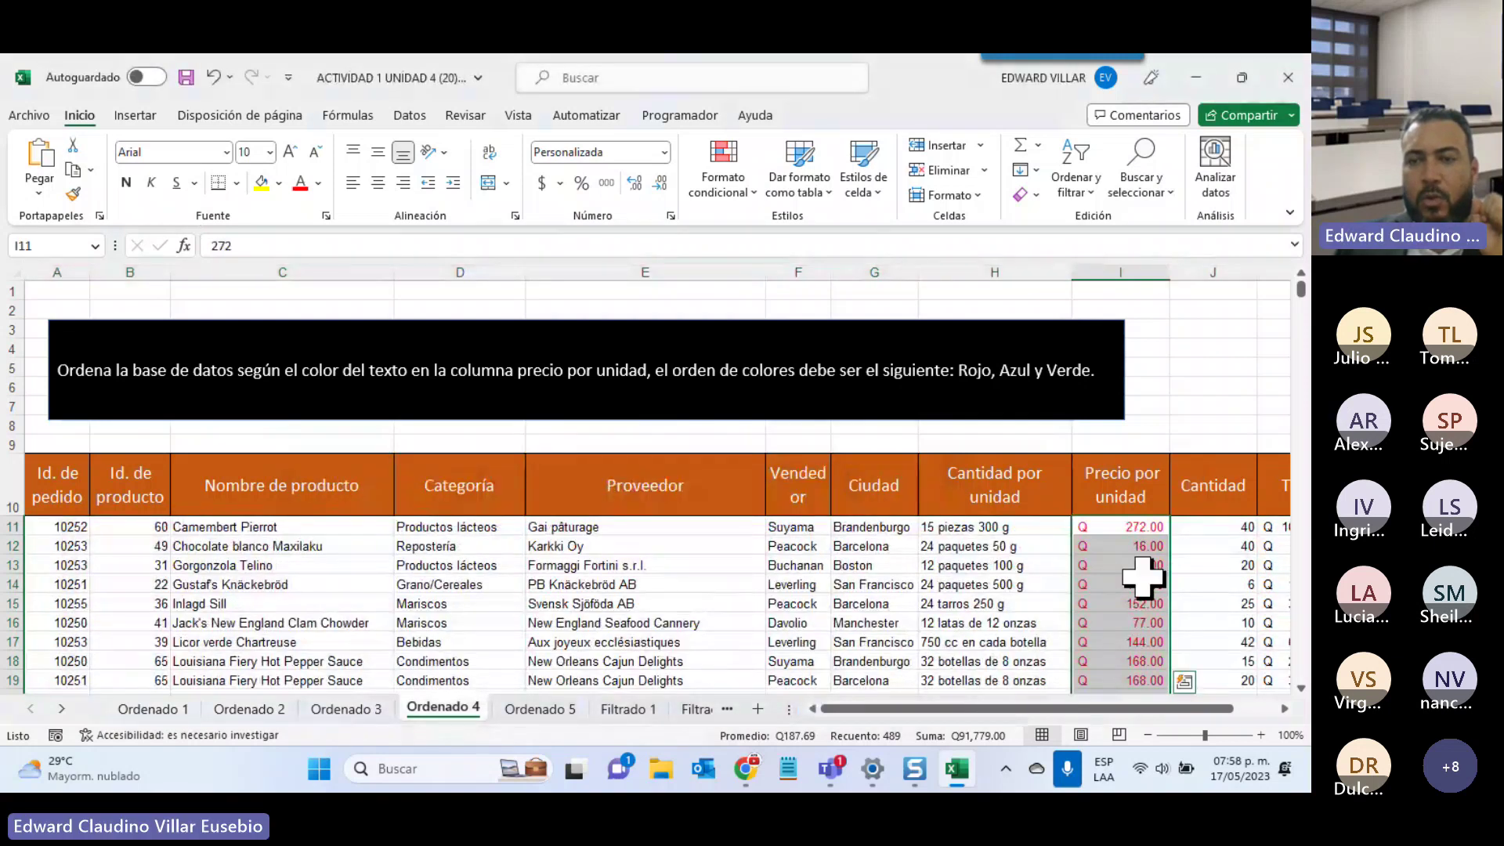
Examine the order of the font colours down the Precio por unidad column on Ordenado 4
scroll(1107, 646, "down", 7)
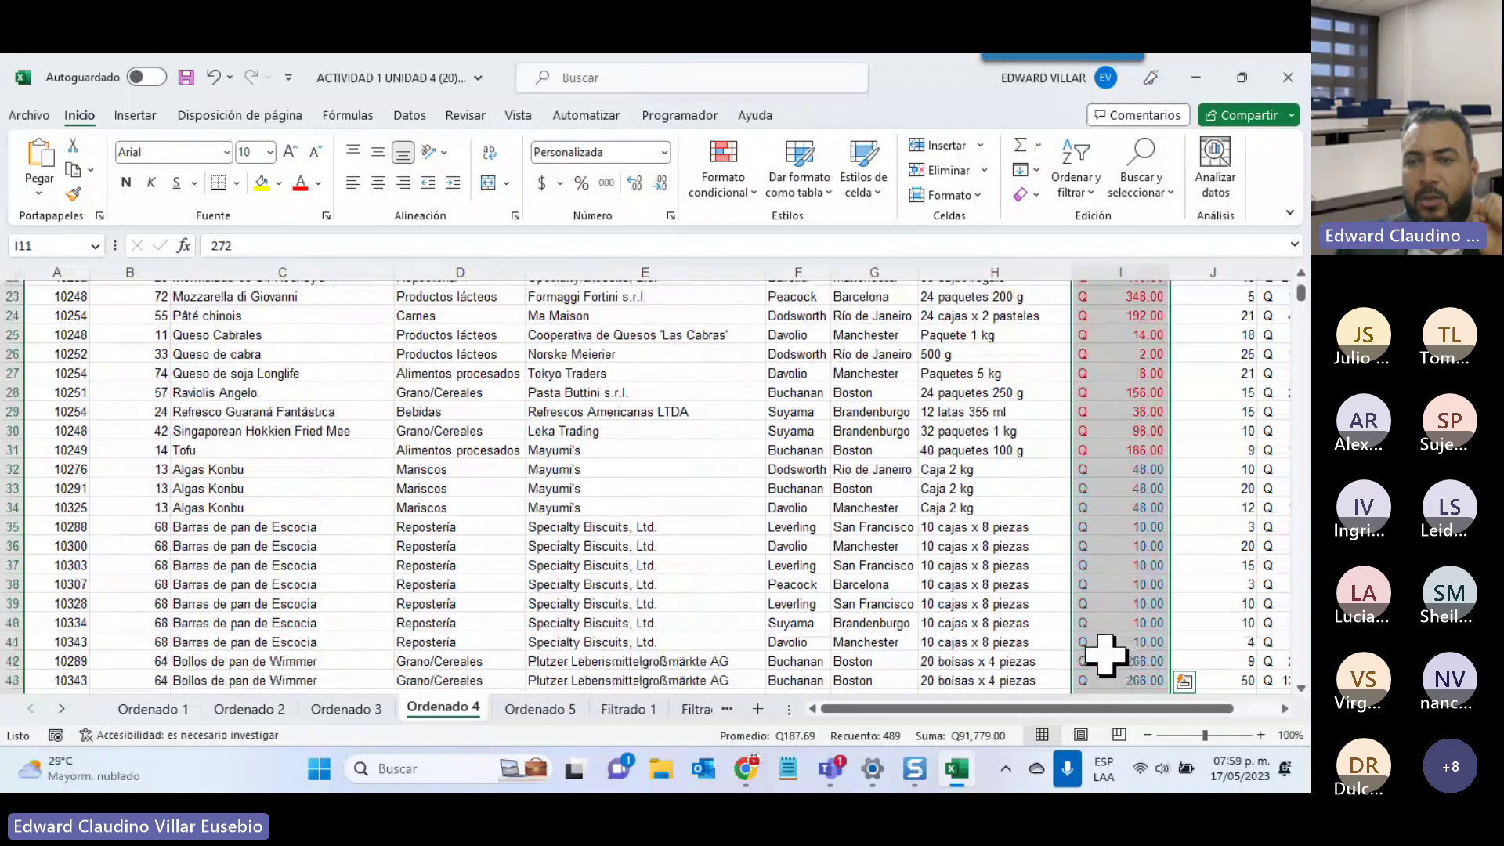
scroll(1106, 655, "down", 4)
left_click(1002, 646)
scroll(1127, 479, "down", 12)
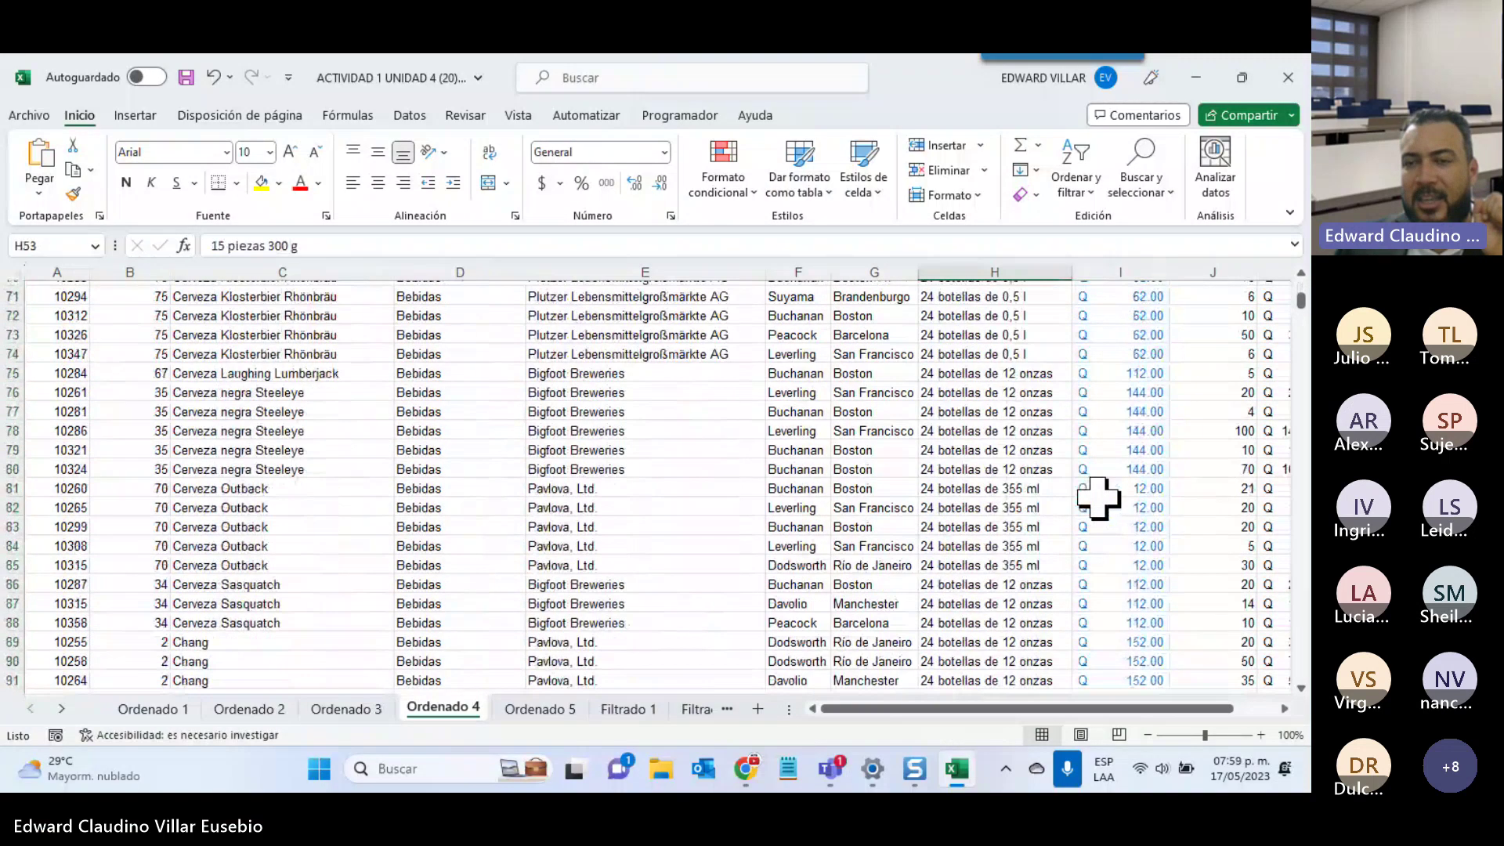
scroll(1100, 499, "down", 4)
scroll(1098, 498, "down", 12)
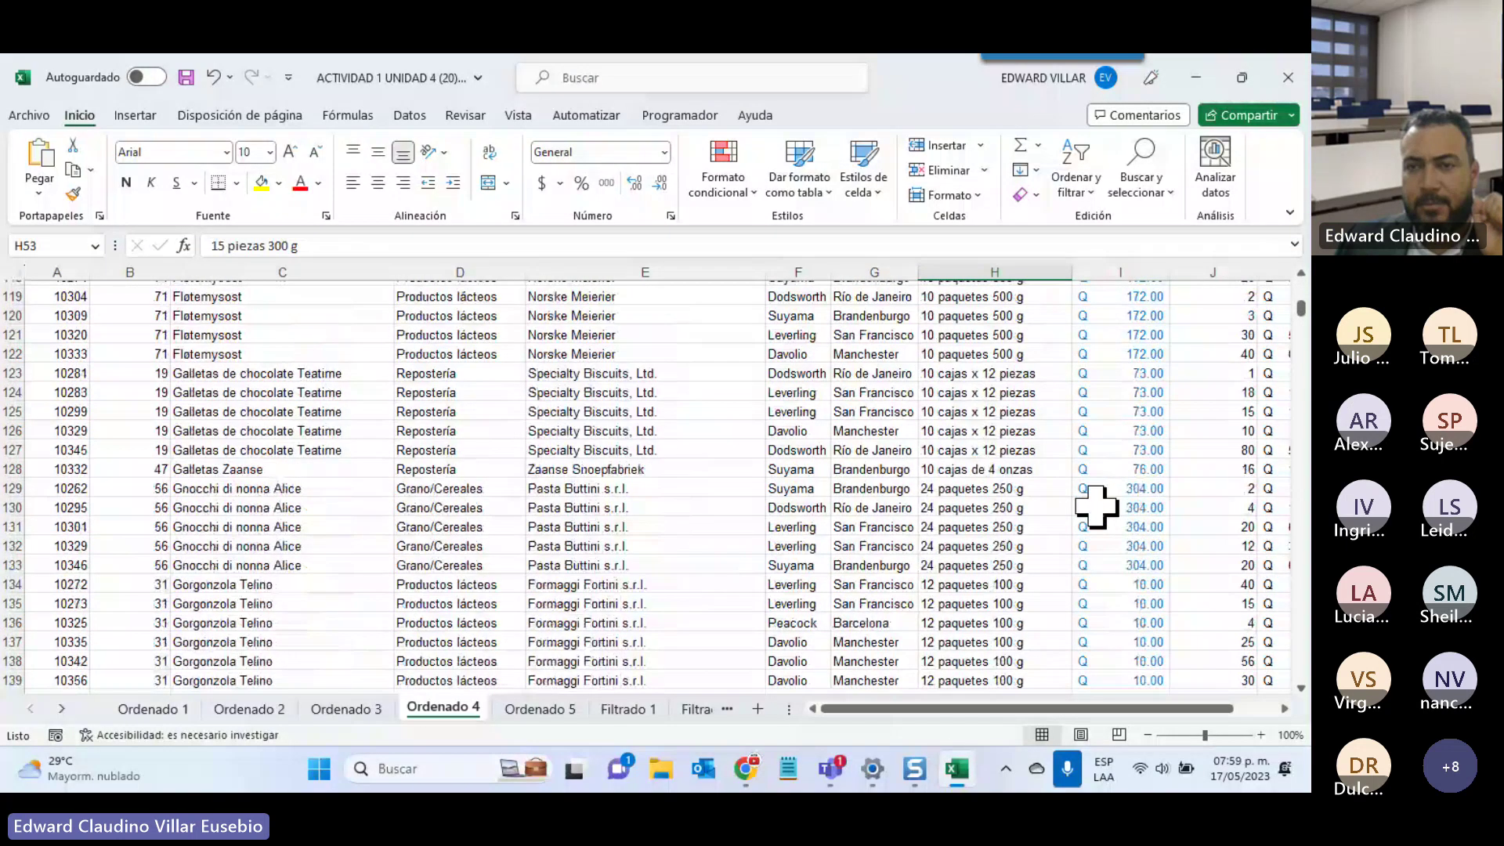
scroll(1096, 506, "down", 20)
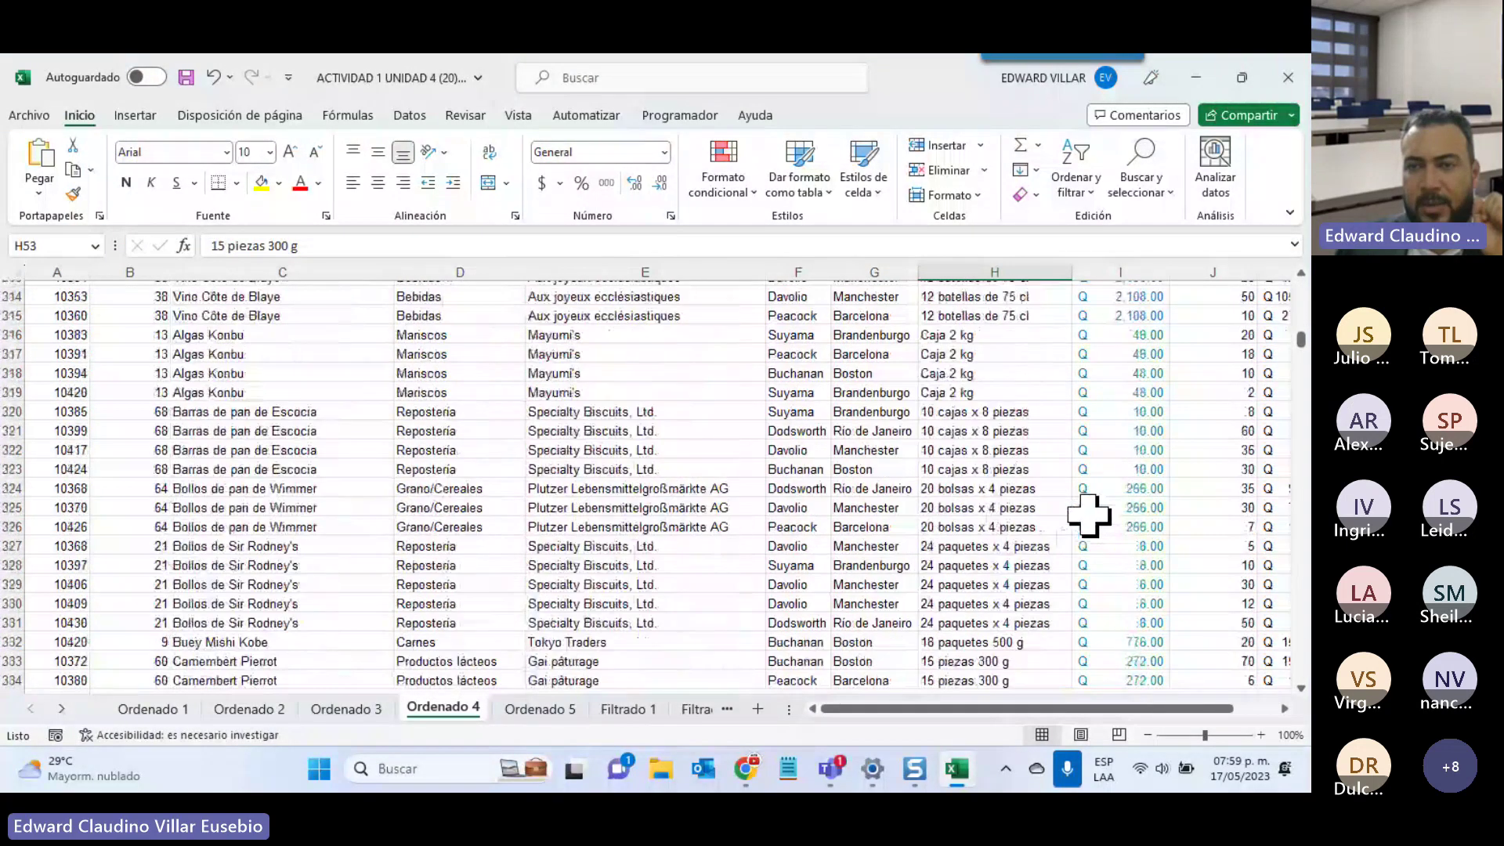
scroll(1089, 514, "down", 5)
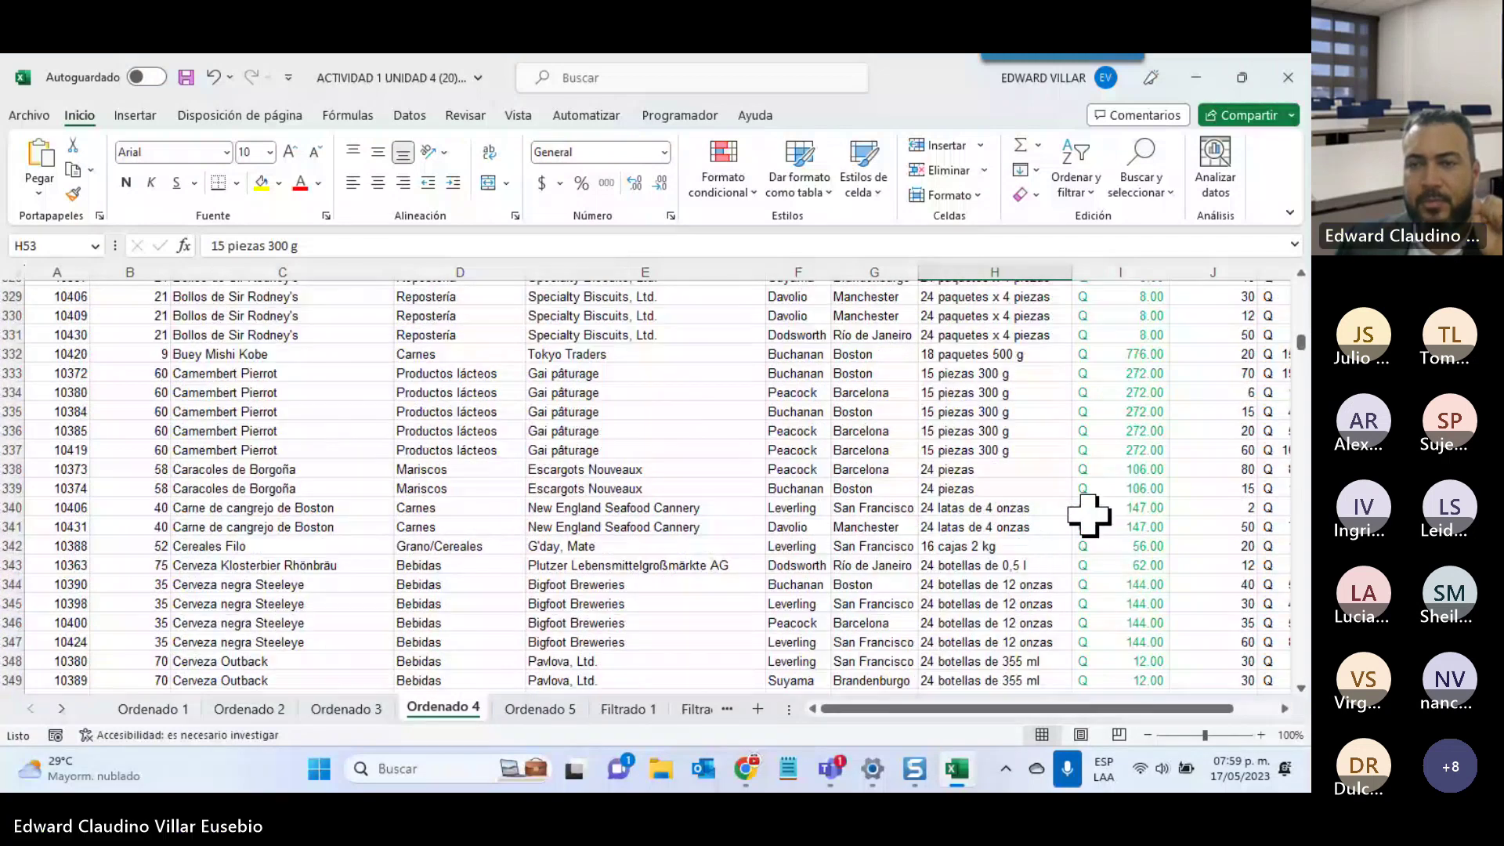
scroll(1089, 515, "down", 8)
scroll(1089, 515, "down", 1)
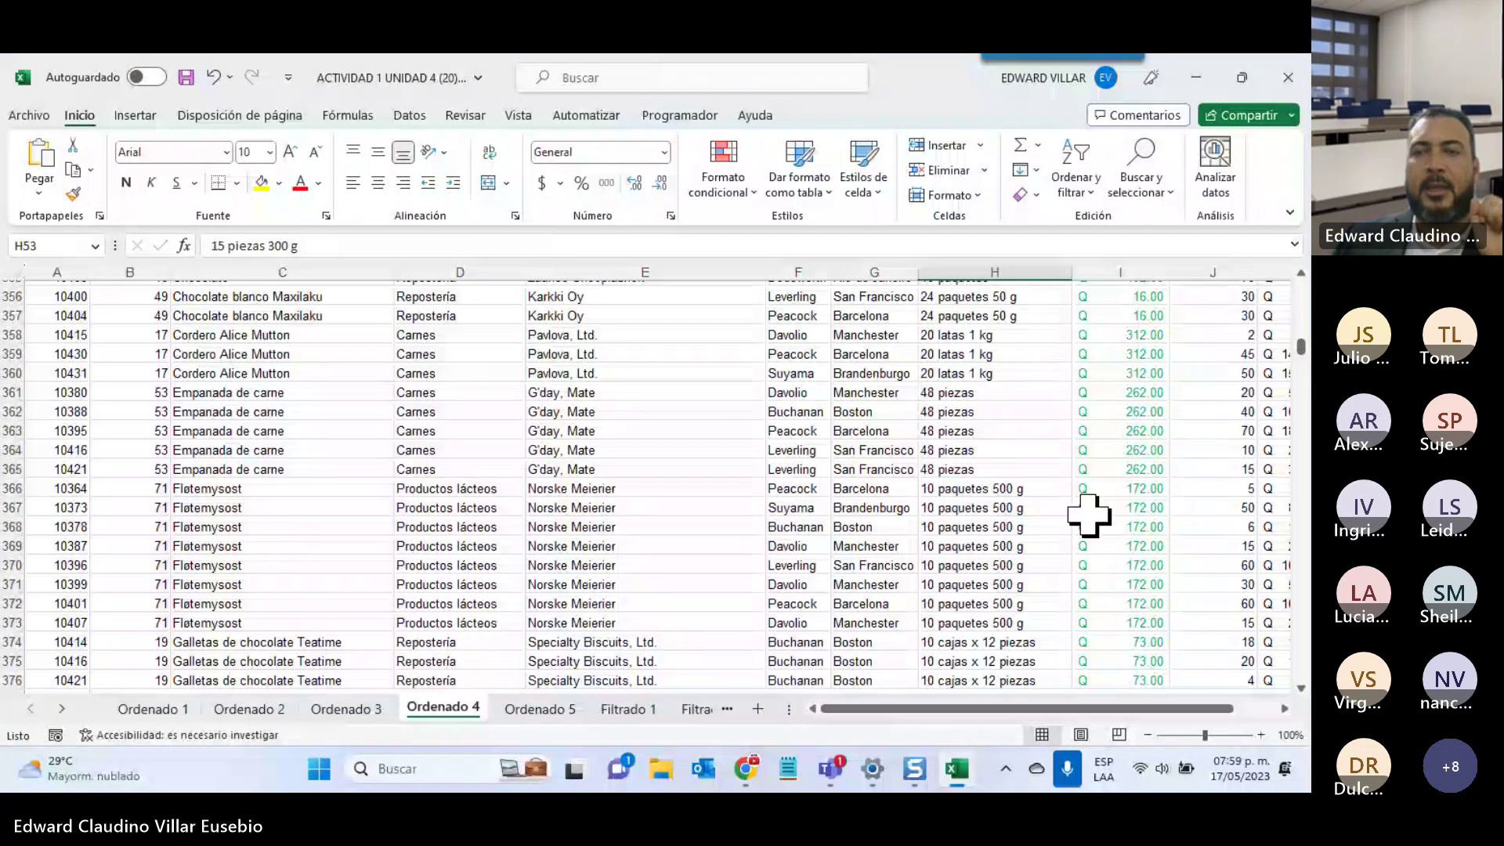
scroll(1089, 515, "up", 14)
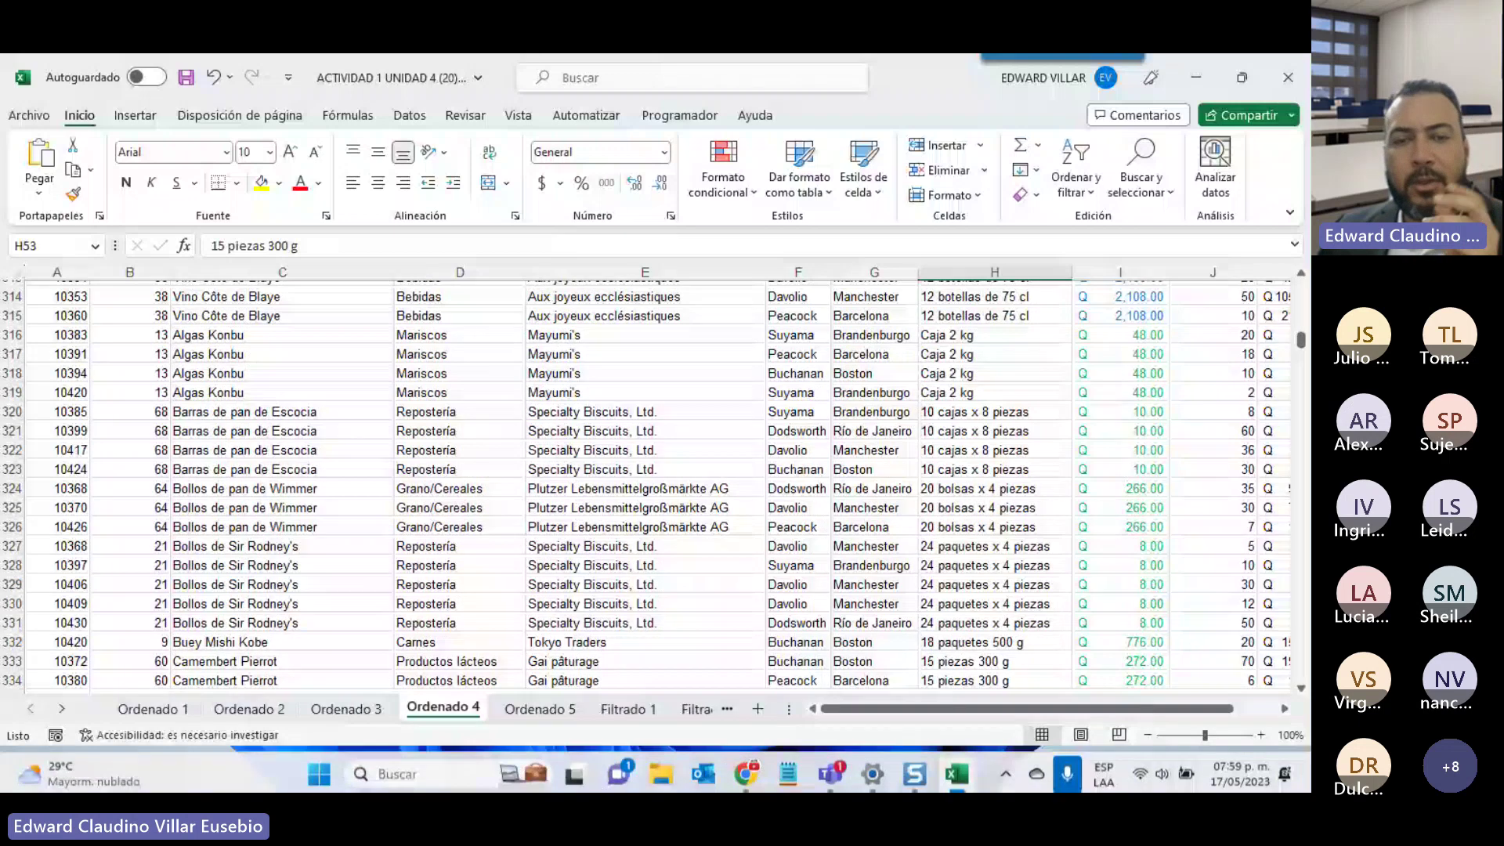
Turn on filtering for the header row 10 of the data on the Filtrado 1 sheet
left_click(636, 712)
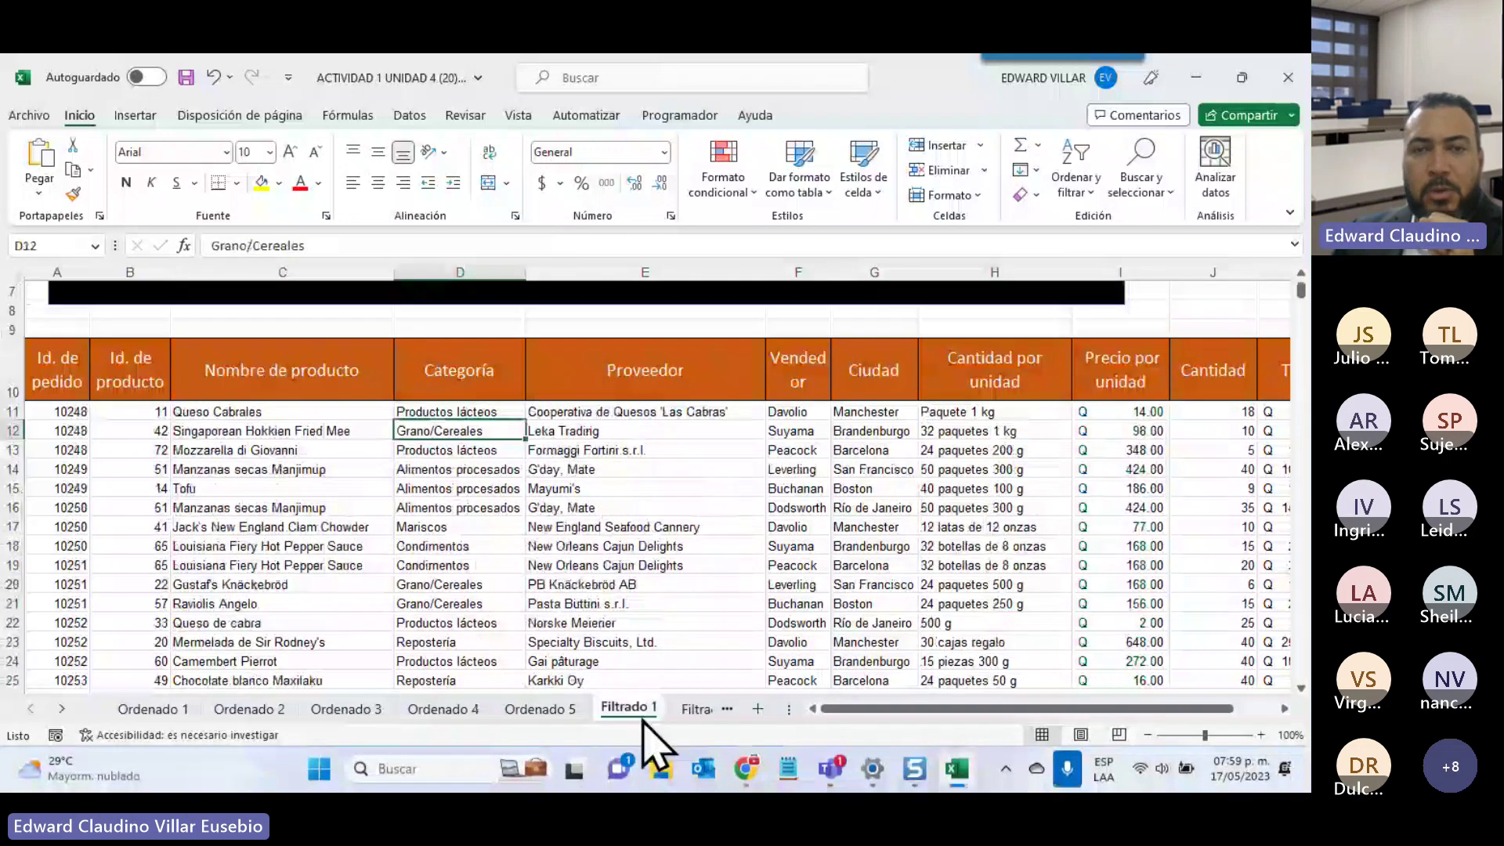
scroll(538, 511, "up", 2)
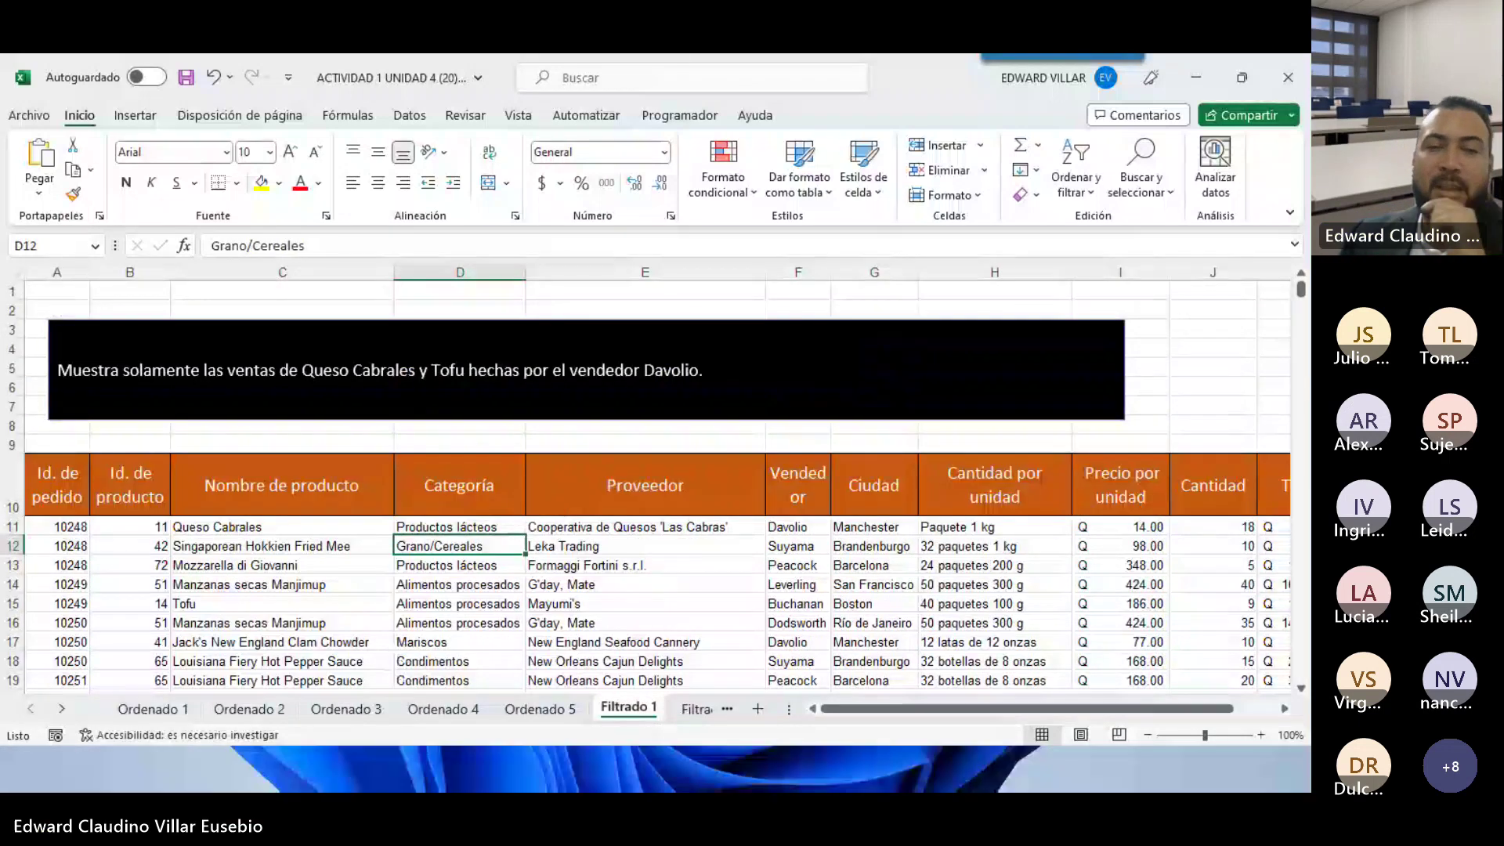
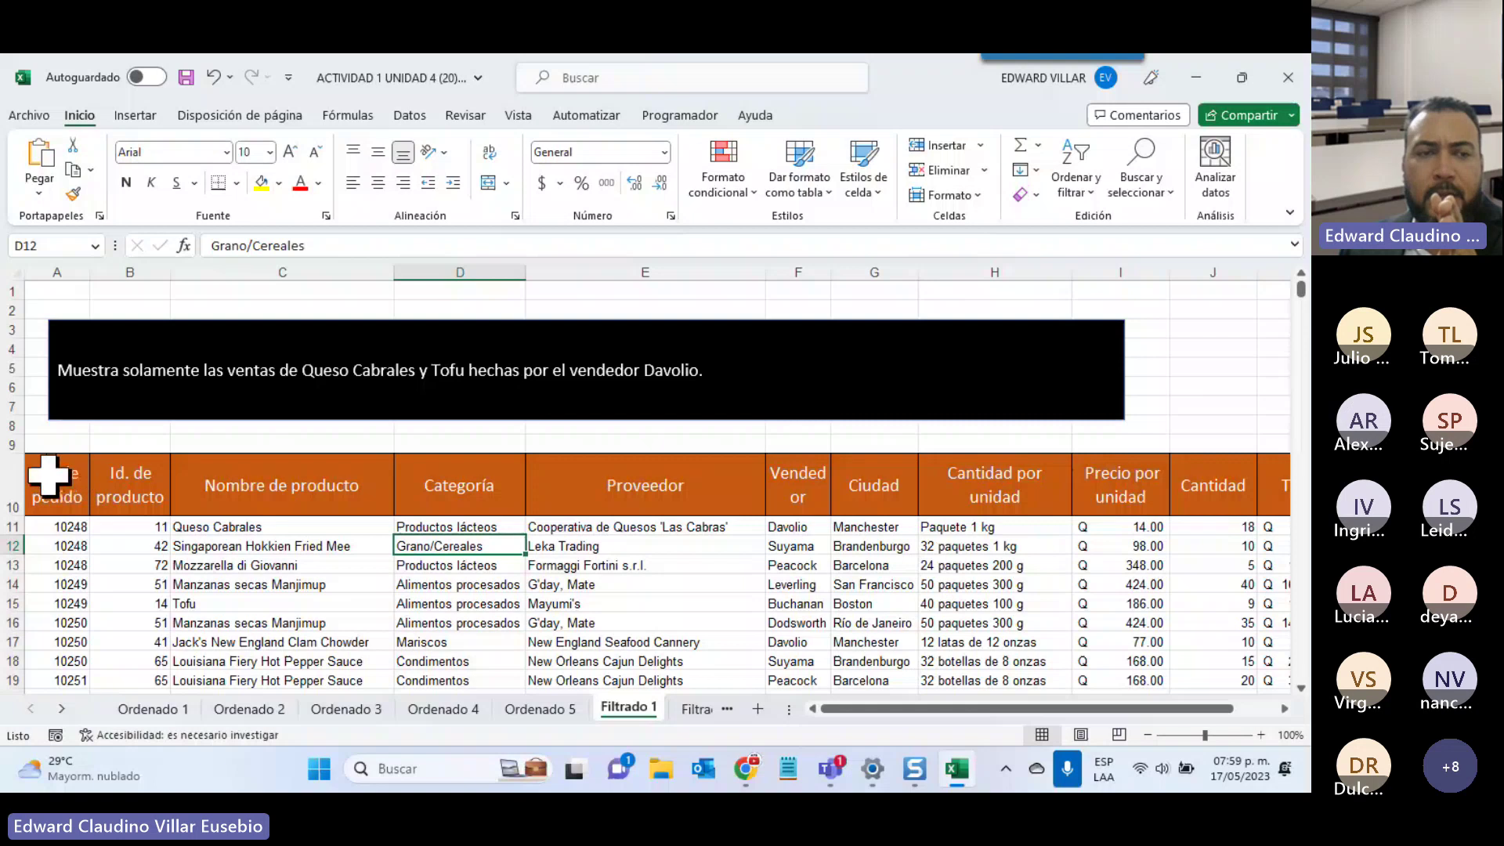
left_click(6, 480)
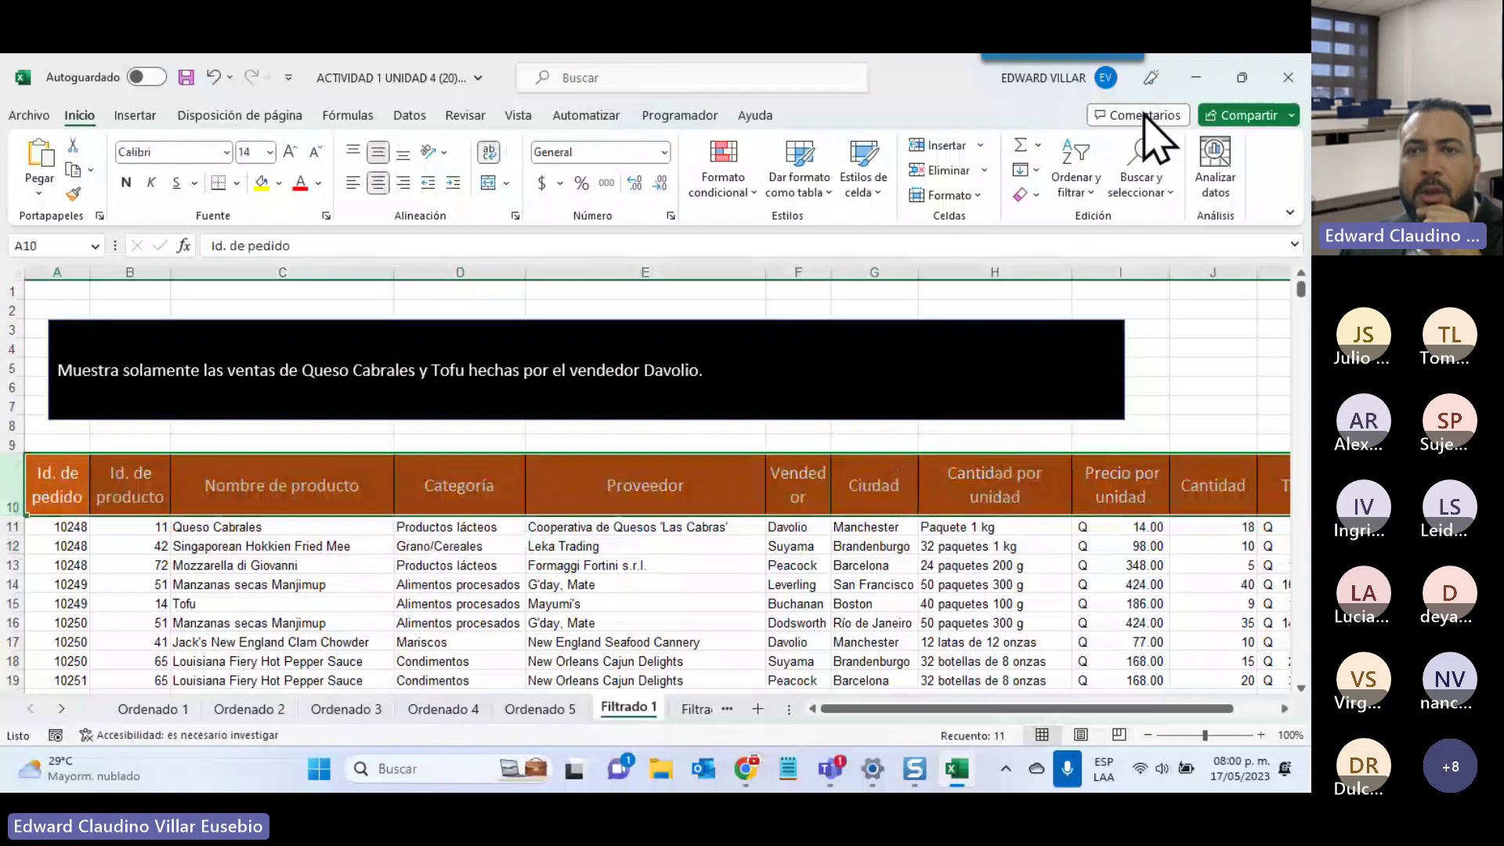
left_click(1076, 168)
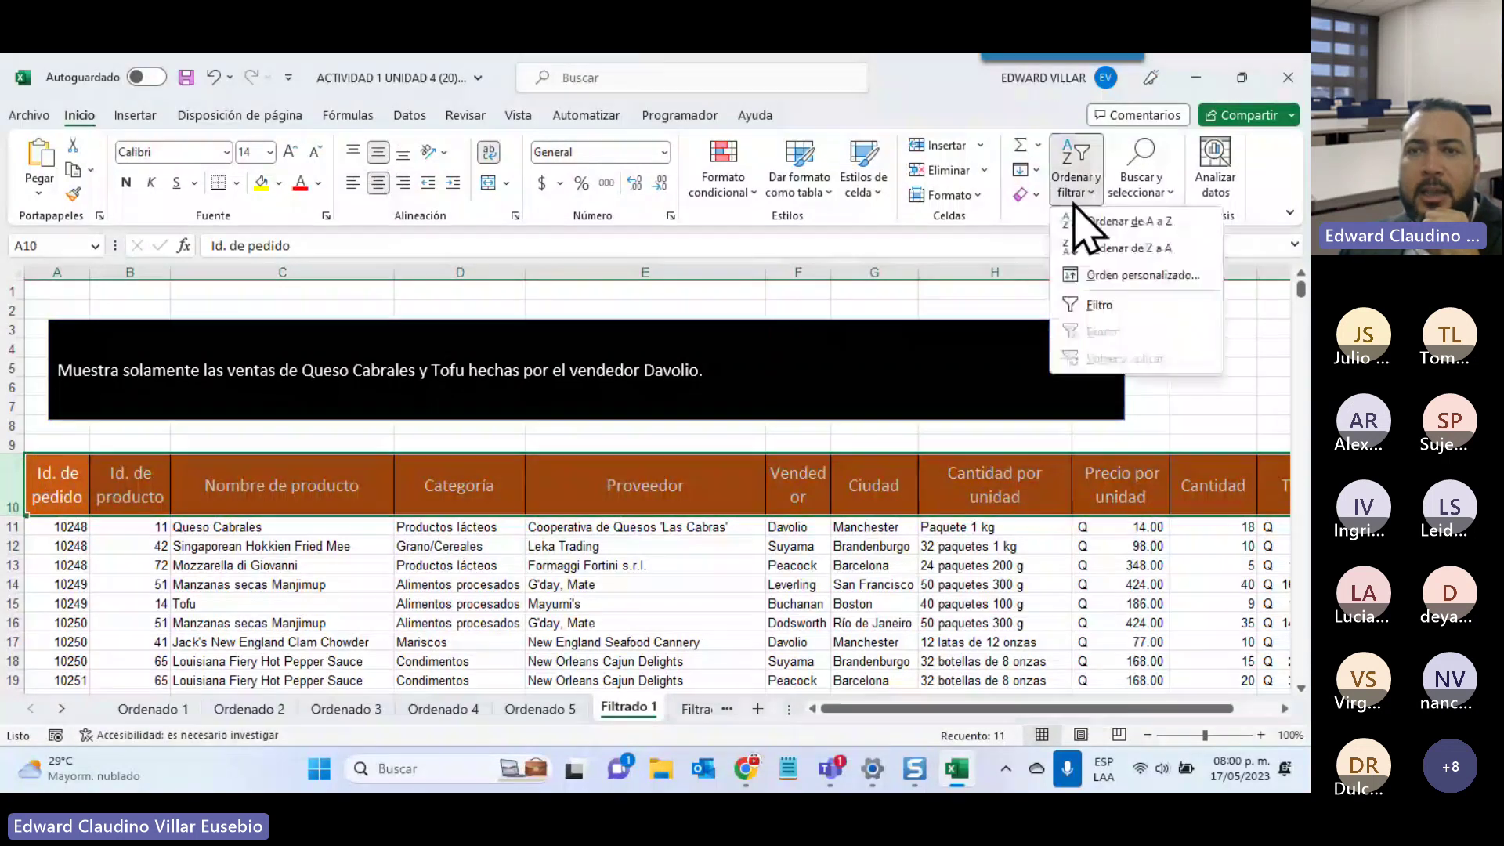
left_click(1100, 306)
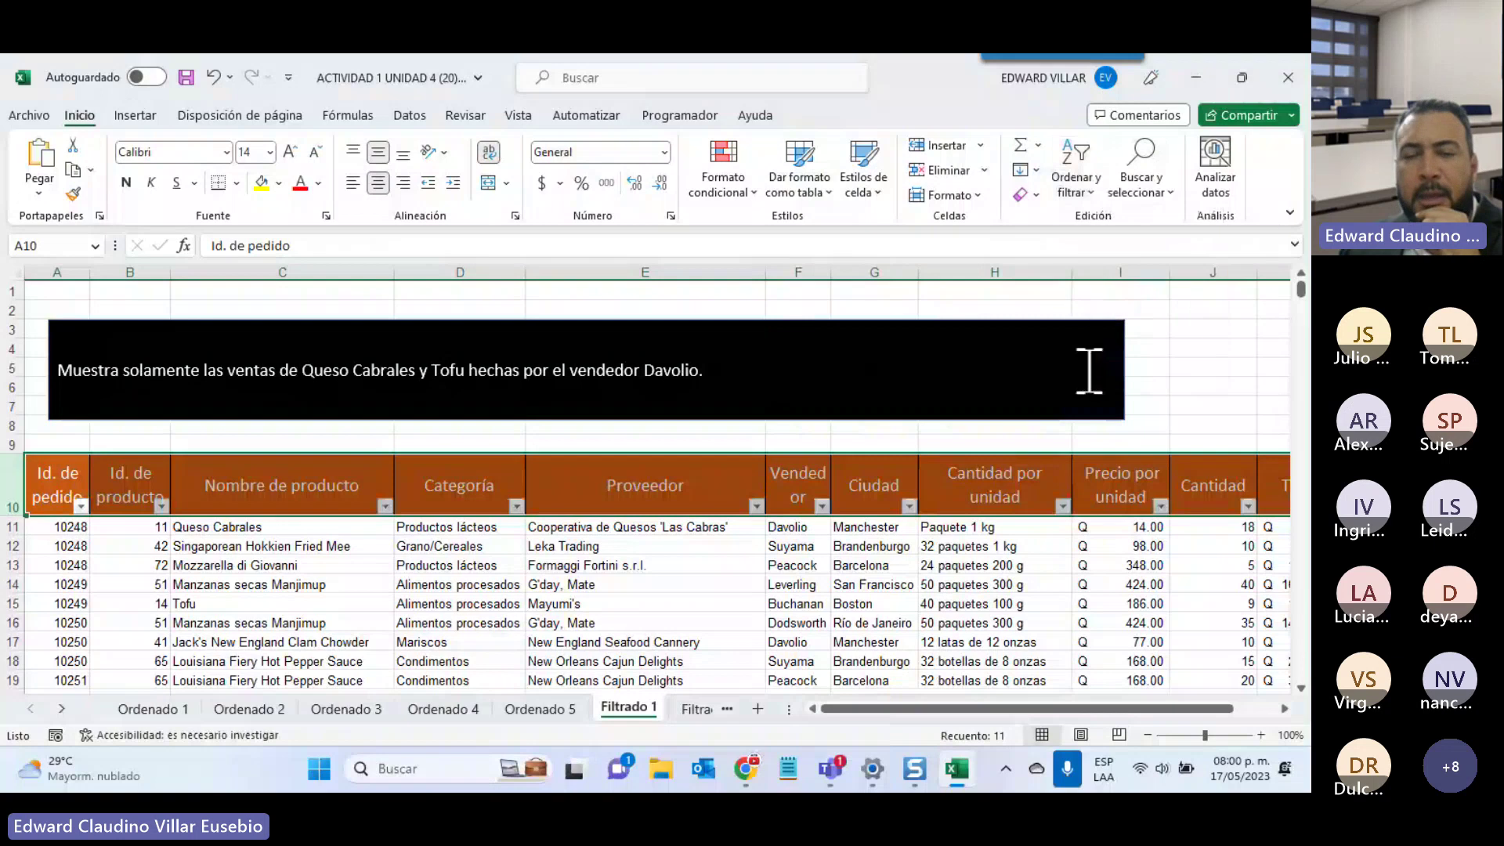
Filter the Nombre de producto column to show only Queso Cabrales and Tofu
left_click(597, 477)
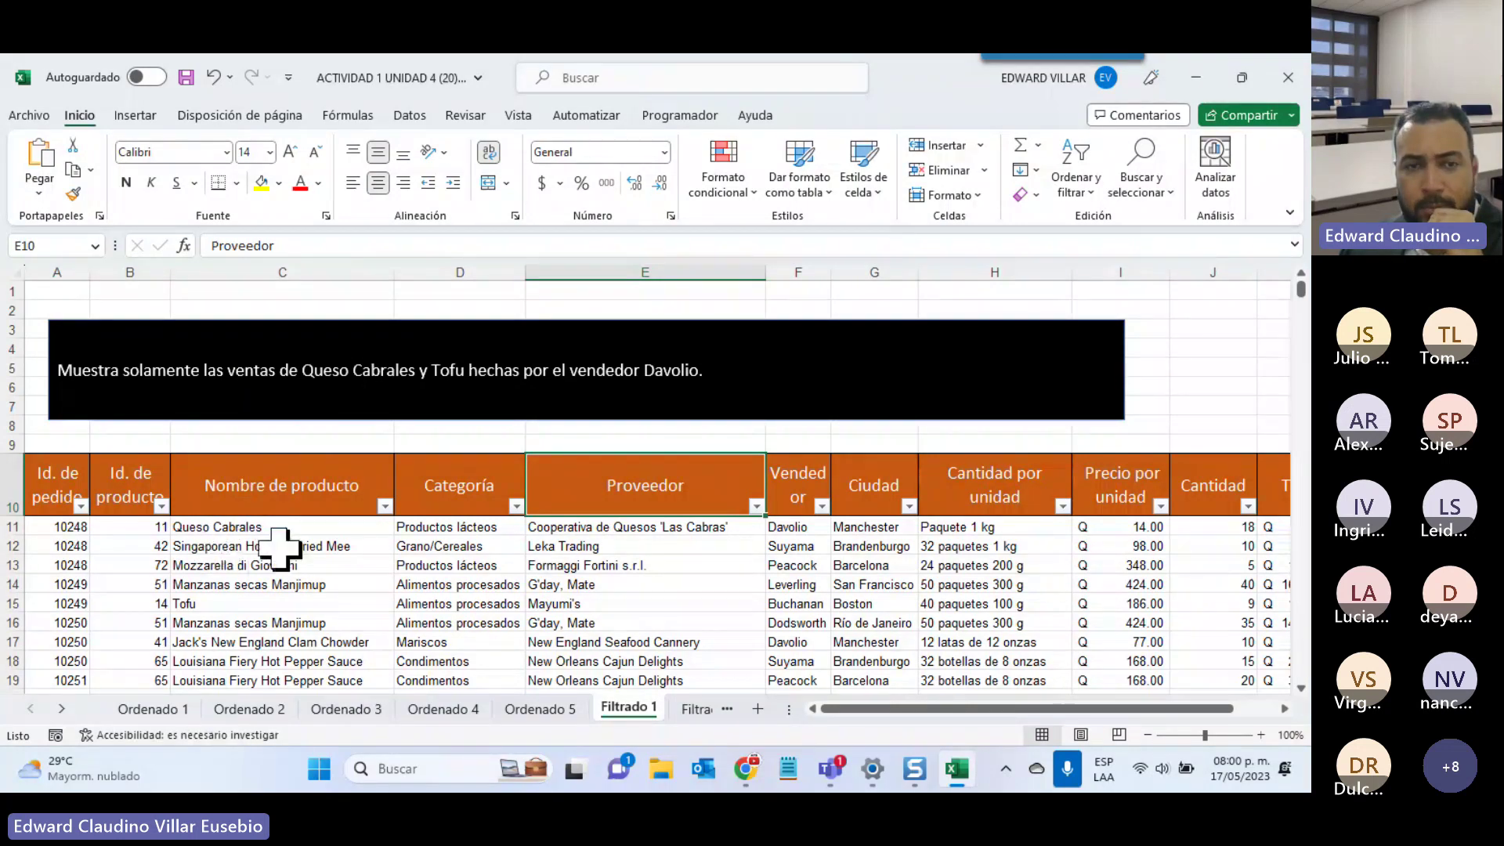
left_click(384, 507)
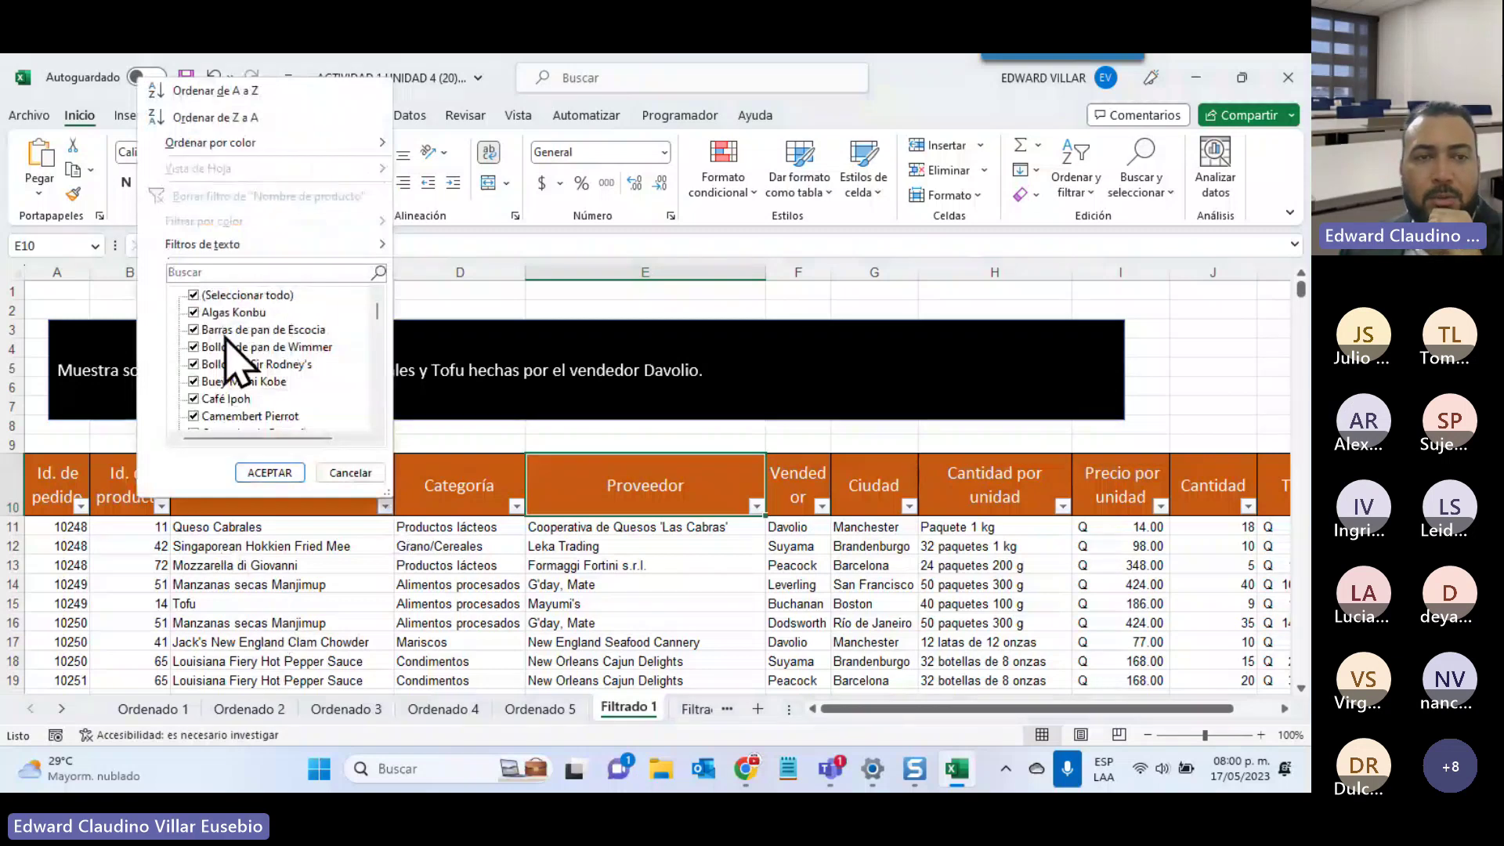
left_click(194, 296)
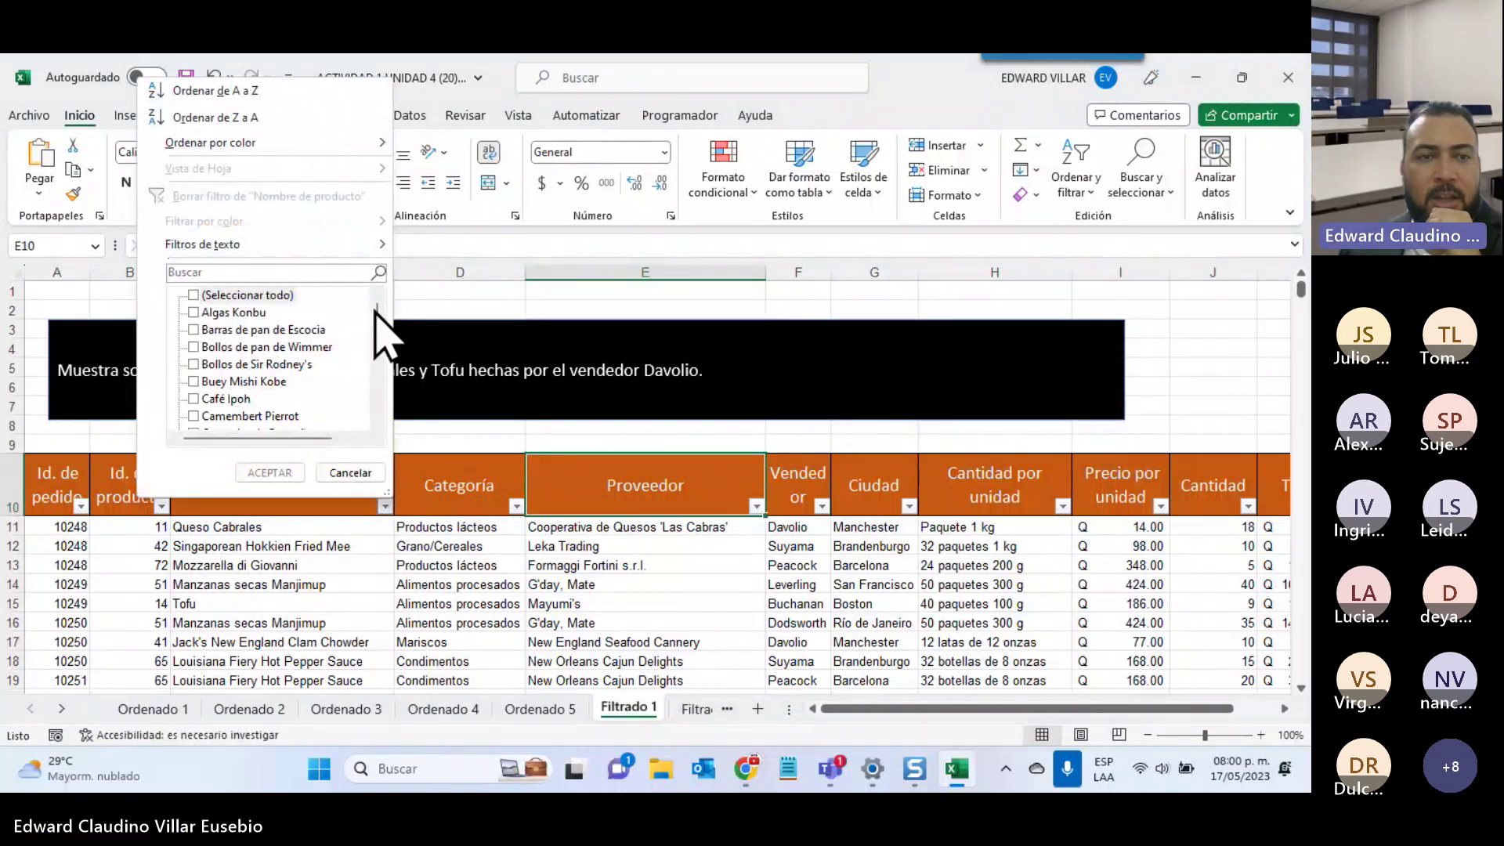
left_click_drag(376, 310, 376, 416)
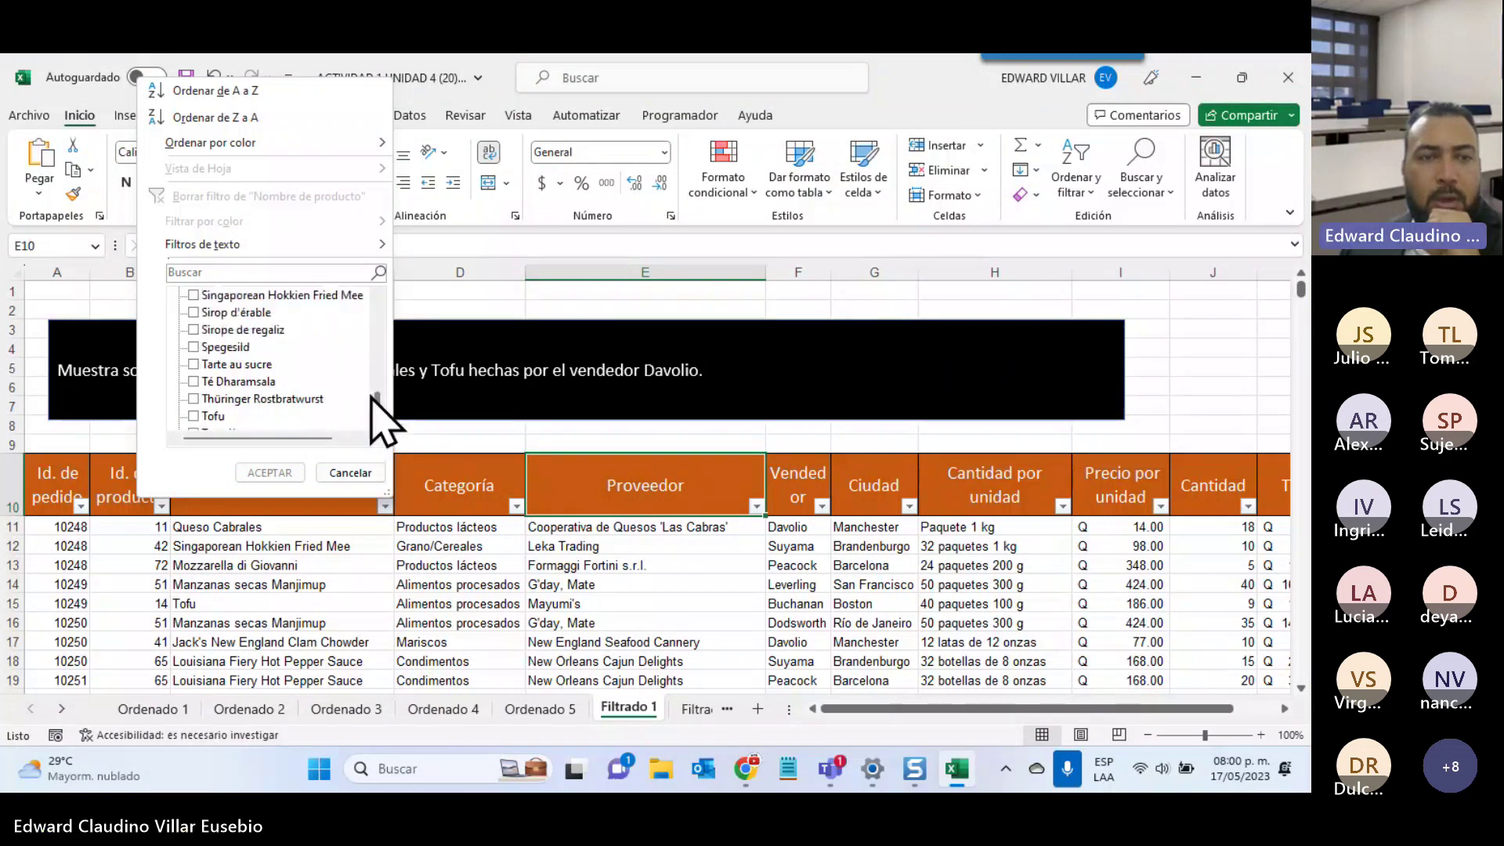
scroll(270, 368, "up", 5)
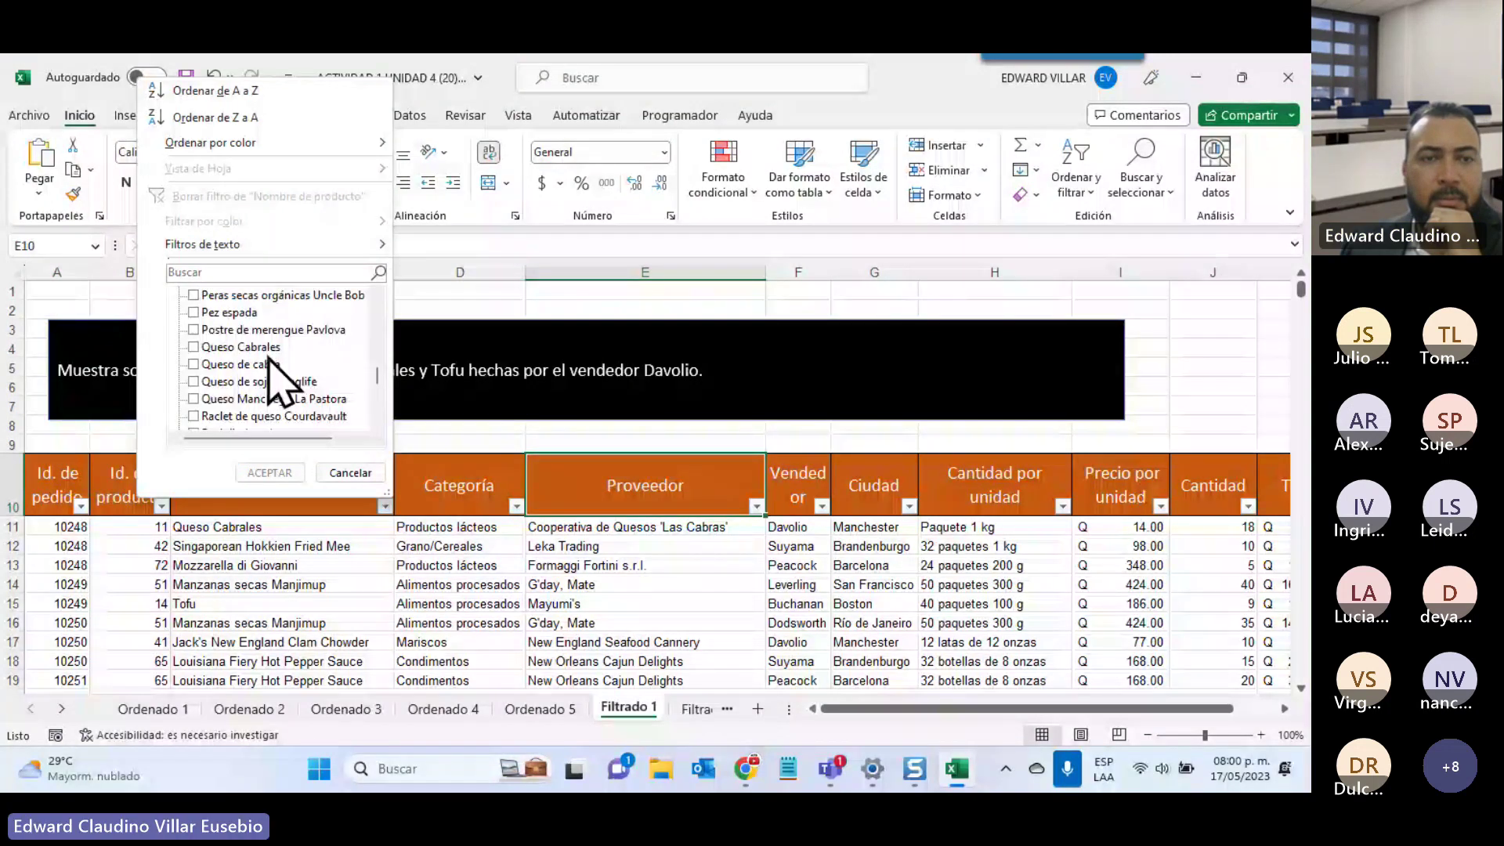
left_click(235, 346)
left_click_drag(379, 376, 379, 401)
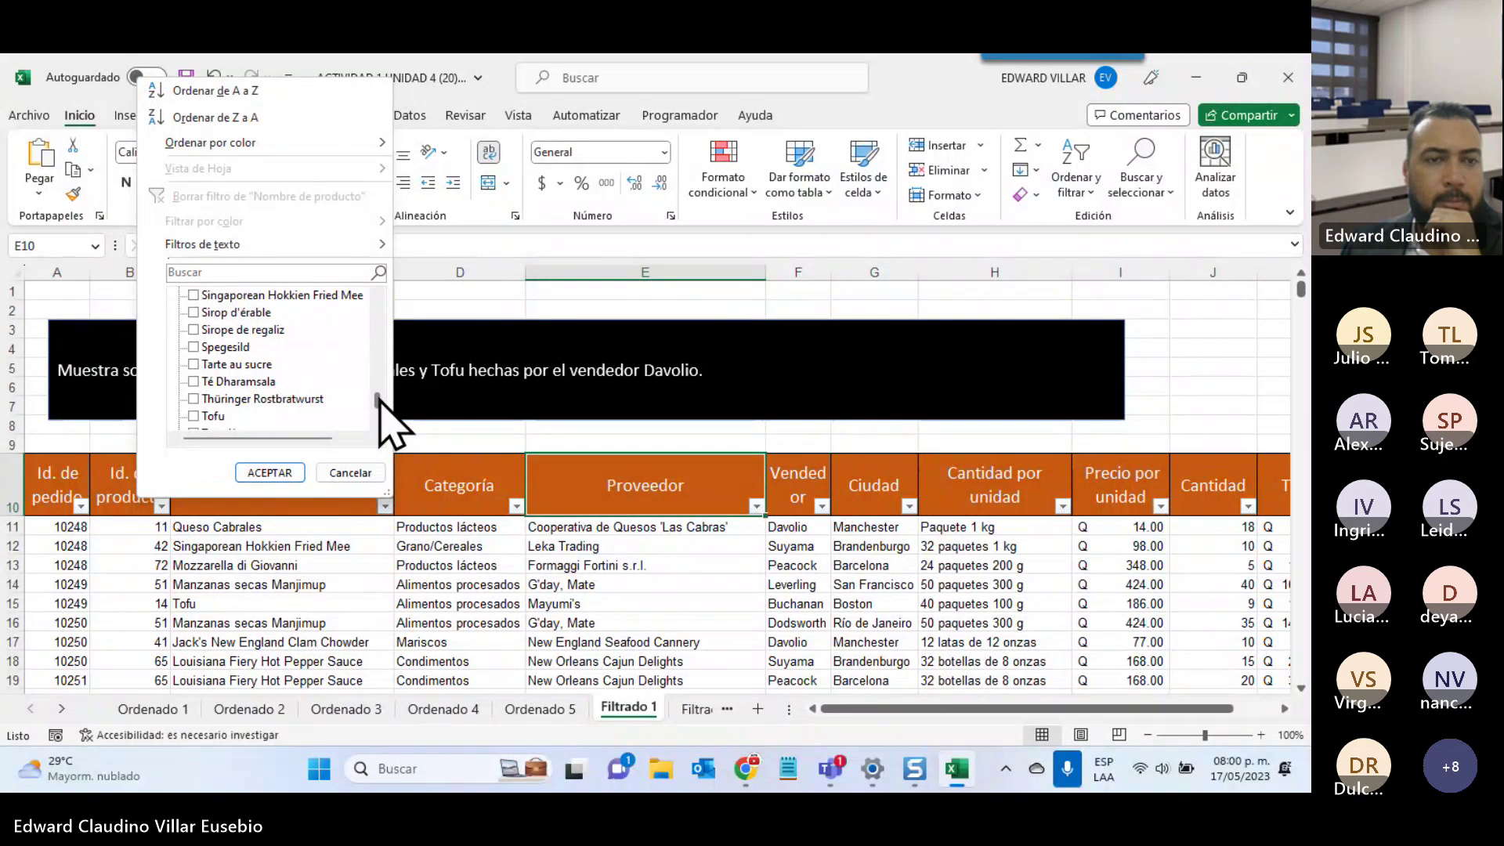
left_click(195, 416)
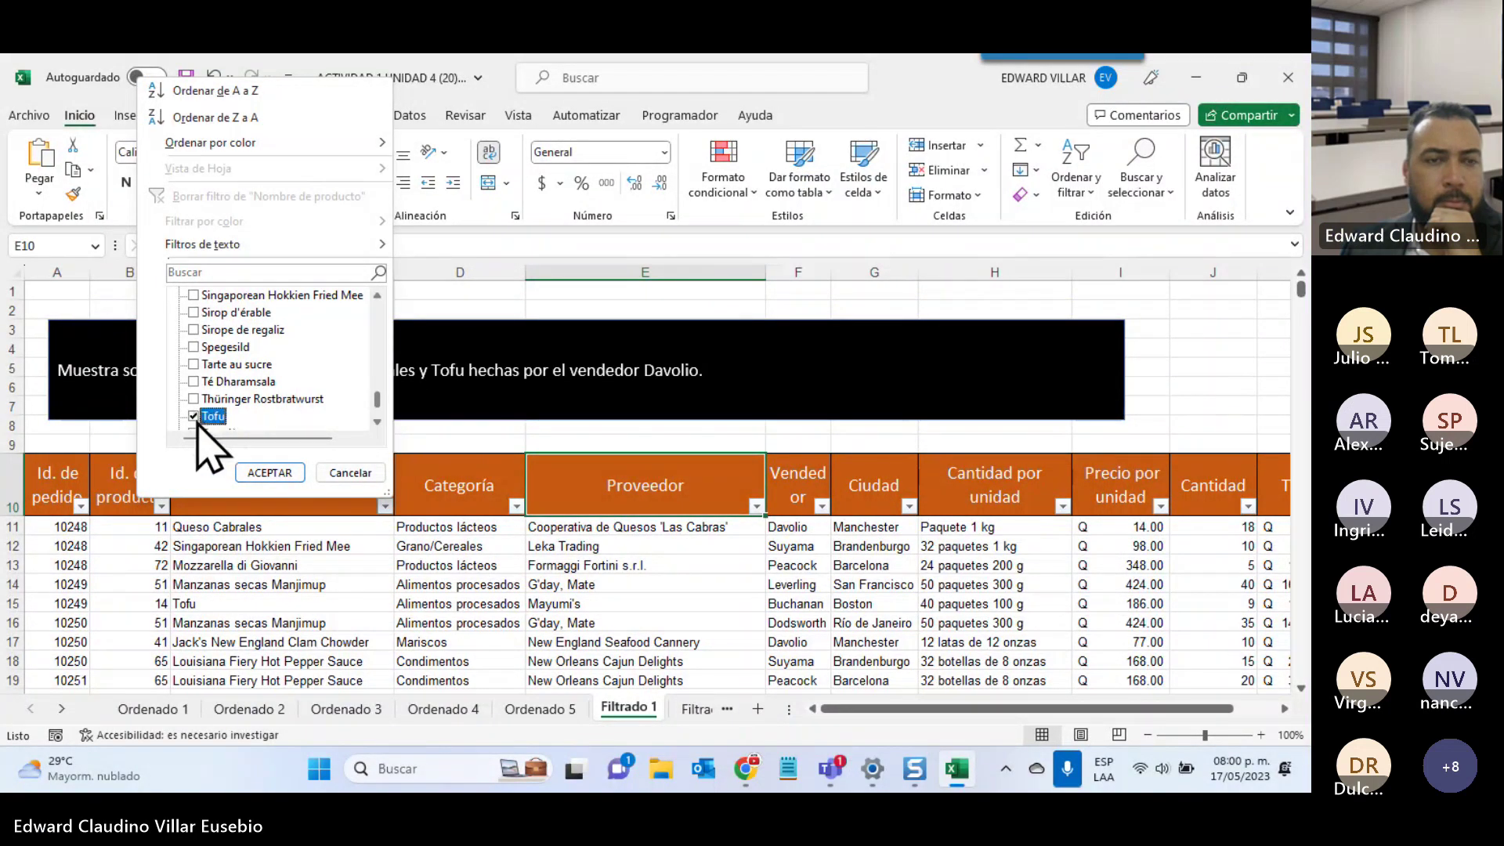
left_click(270, 473)
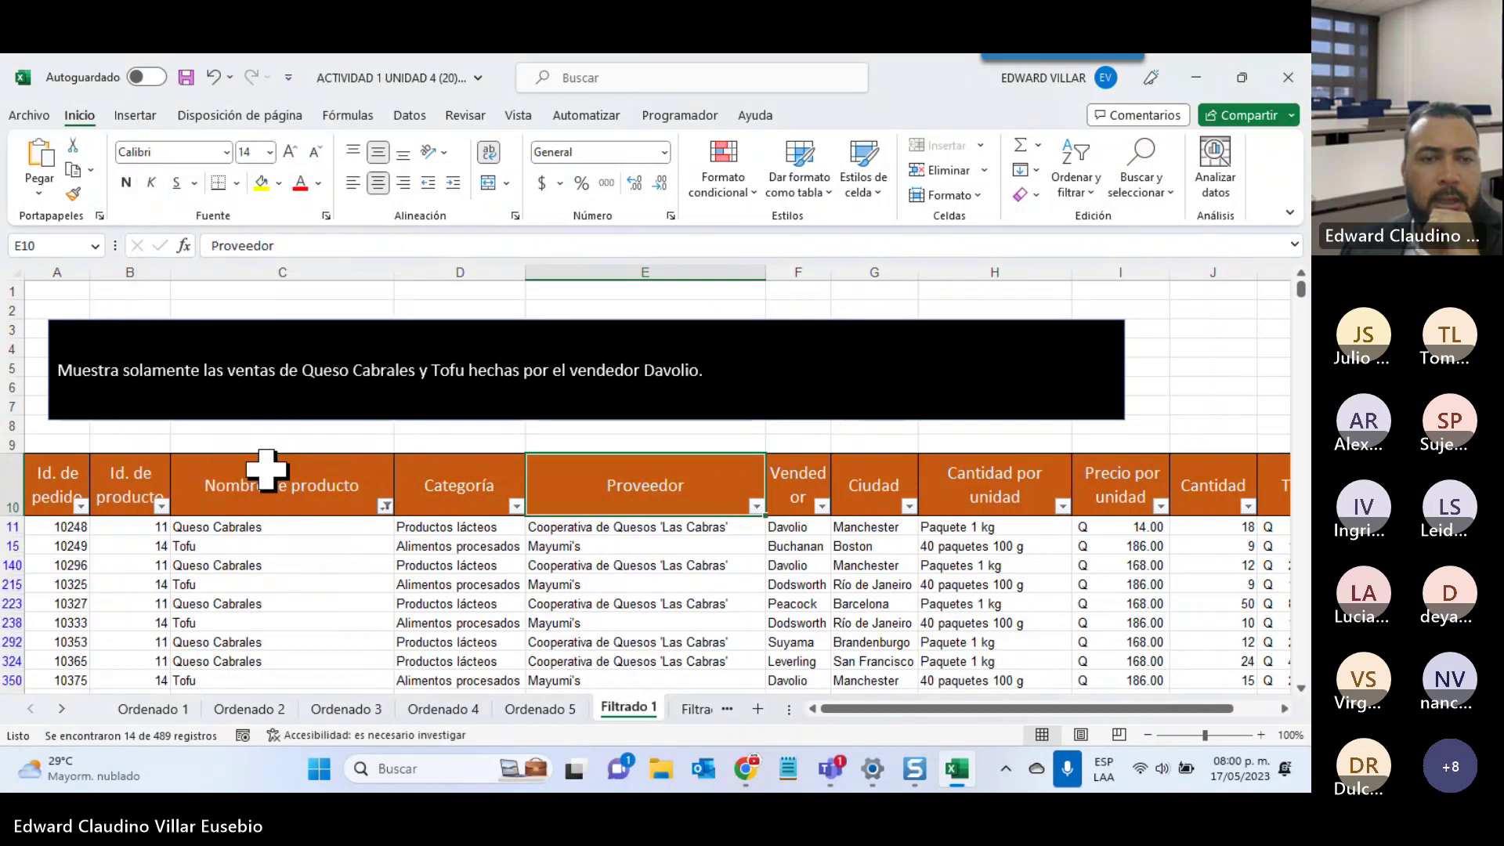
Examine the filtered product rows and magnify the filter icon on the Nombre de producto header
scroll(266, 468, "down", 2)
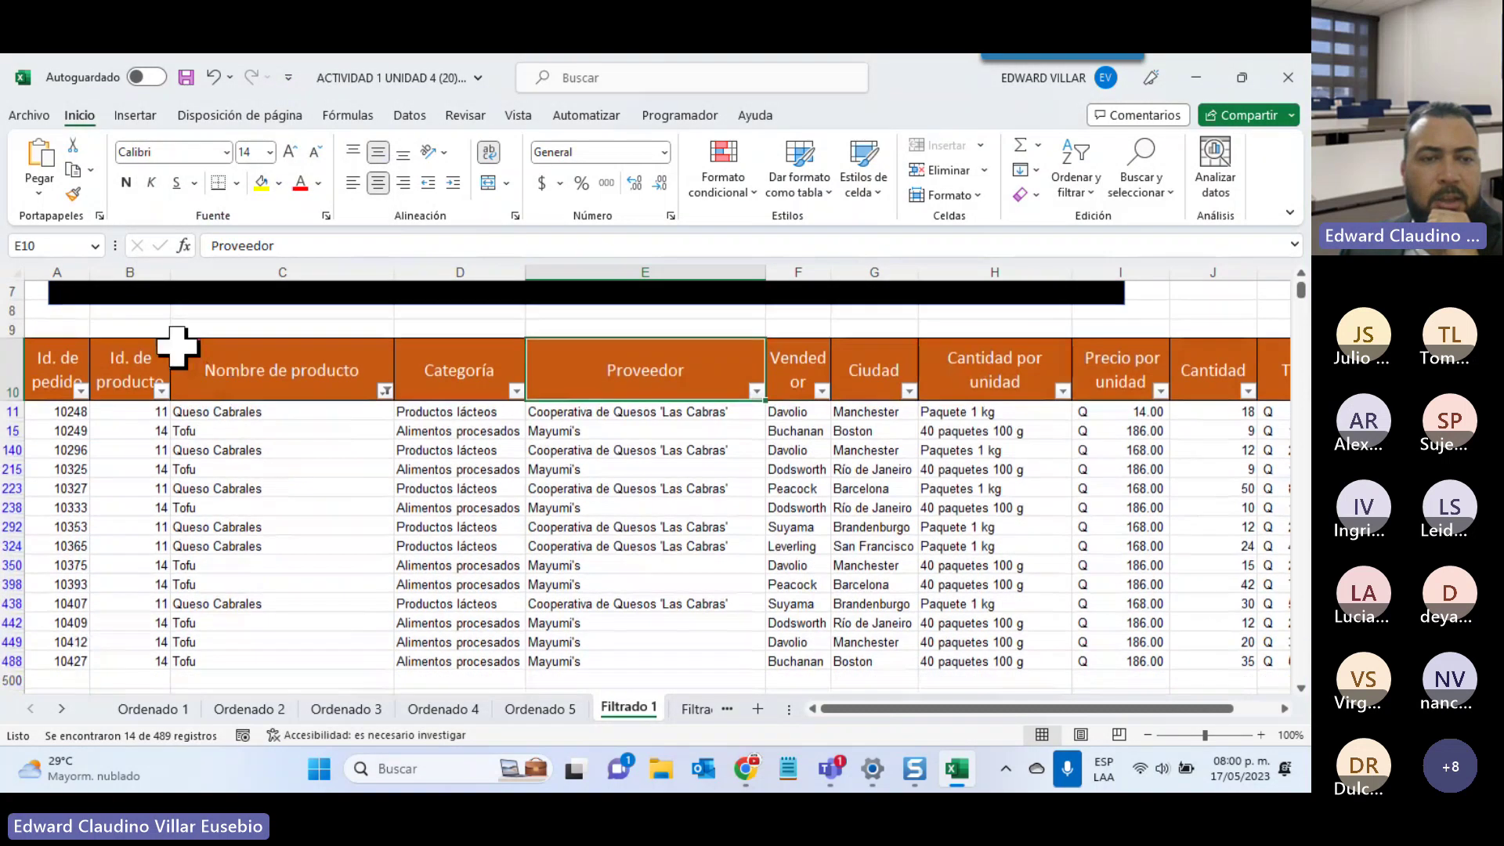
scroll(205, 344, "down", 1)
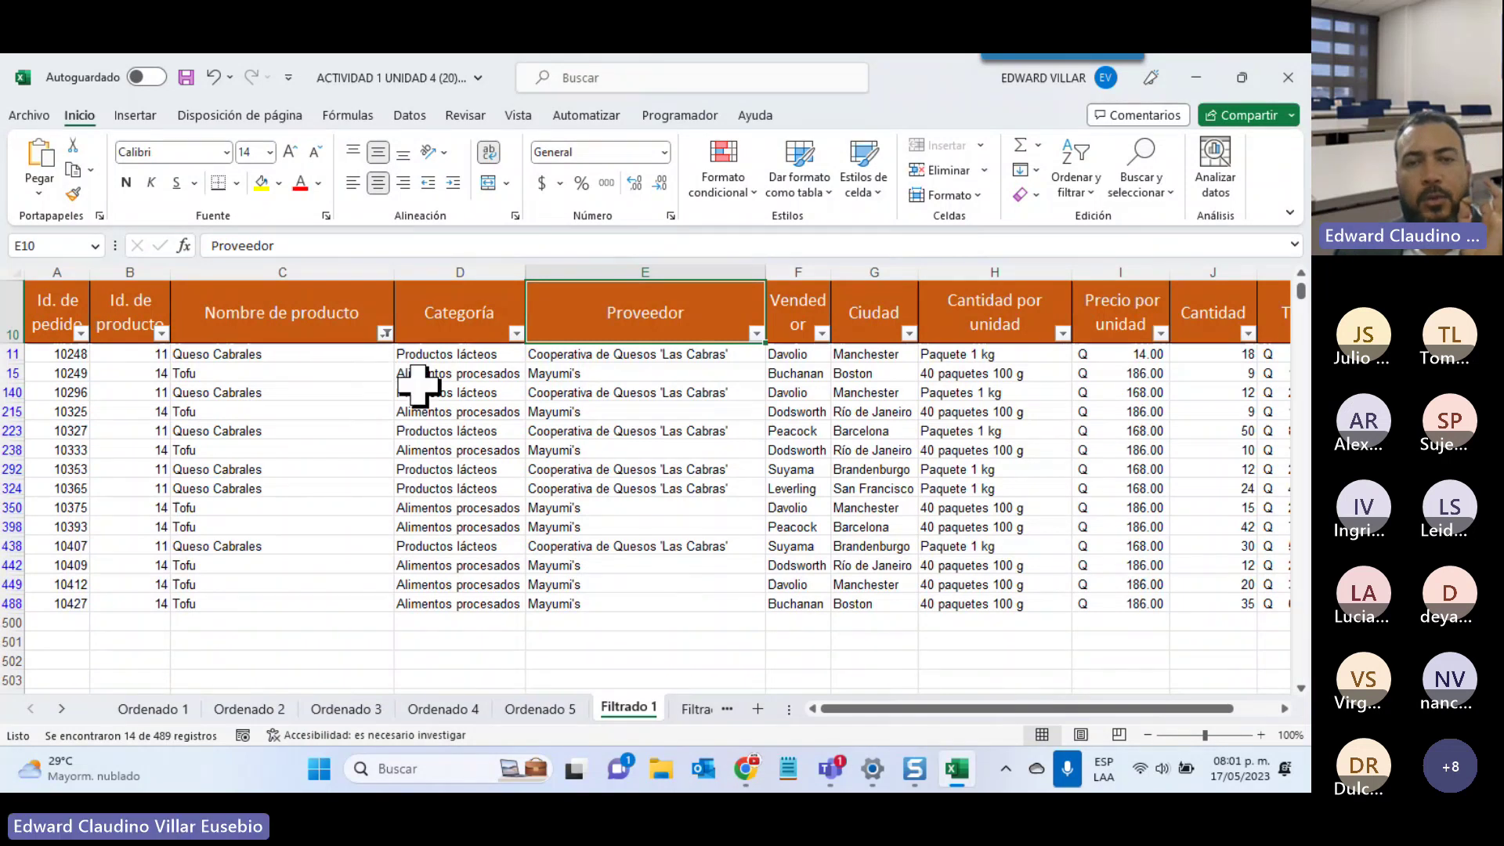
scroll(417, 376, "up", 2)
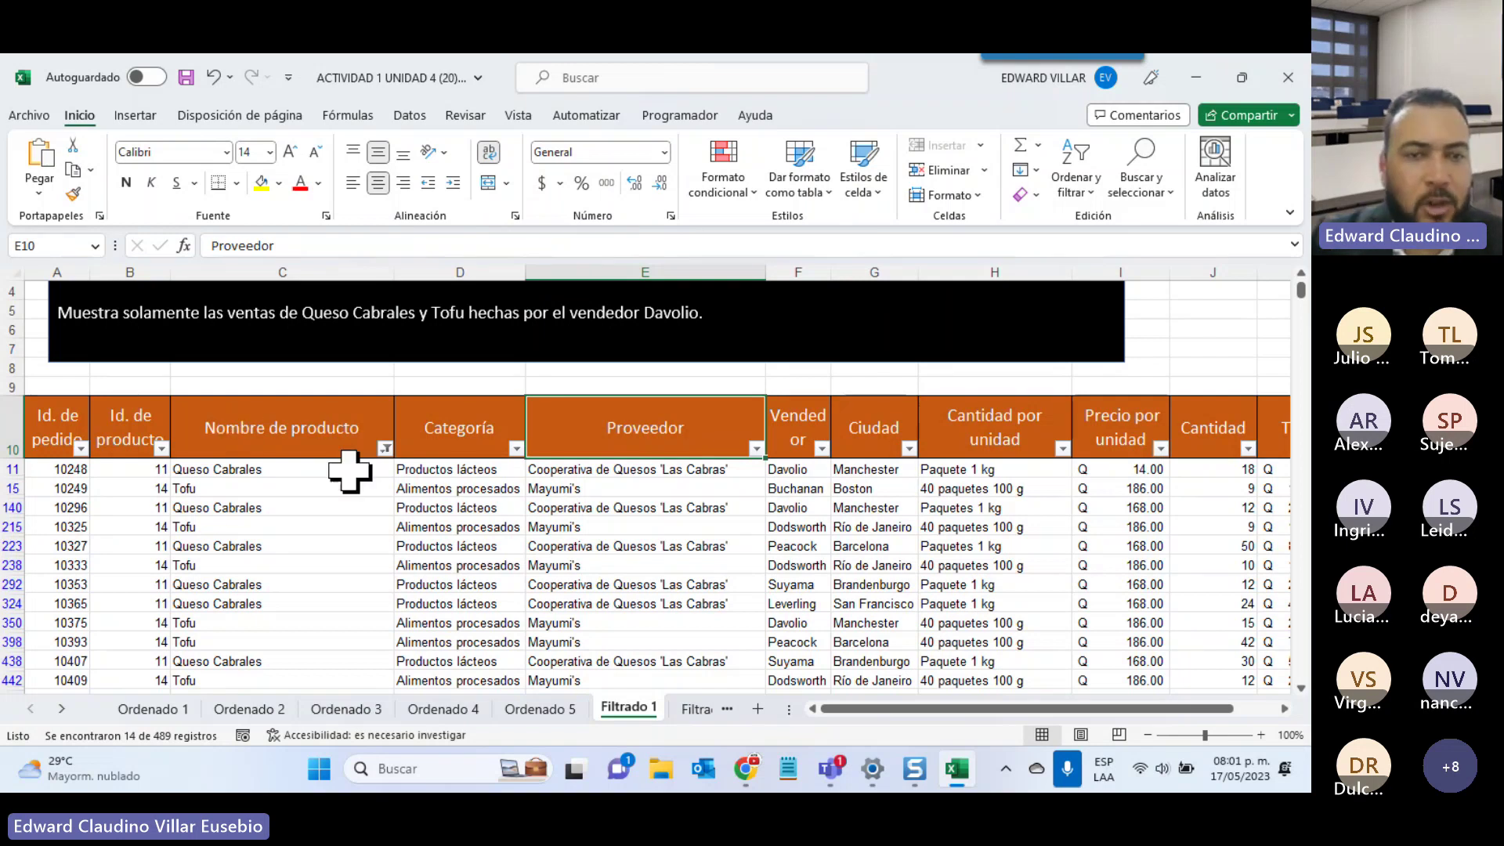
key("super+plus")
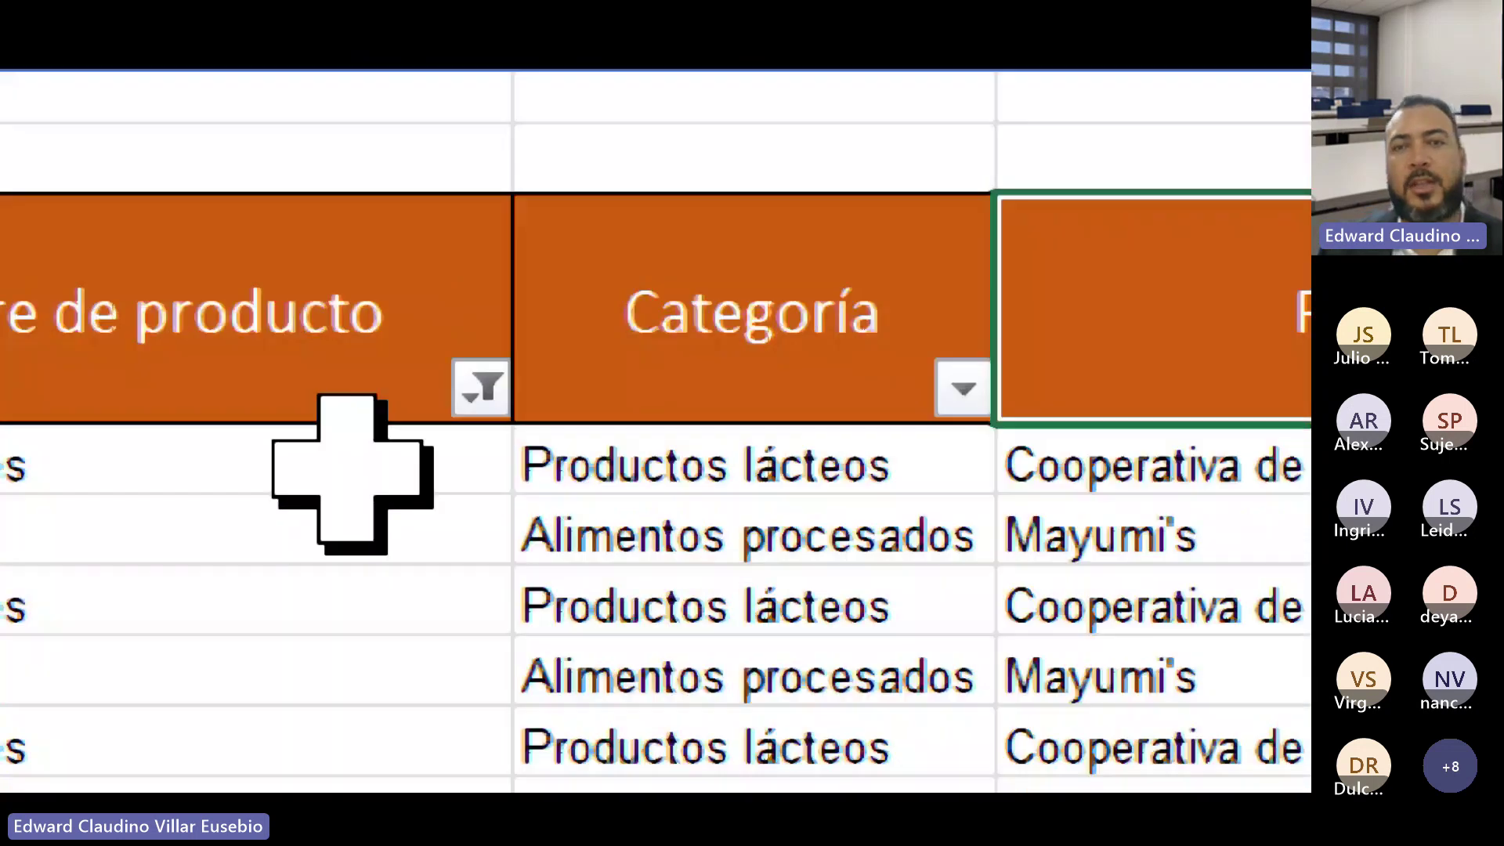
key("super+plus")
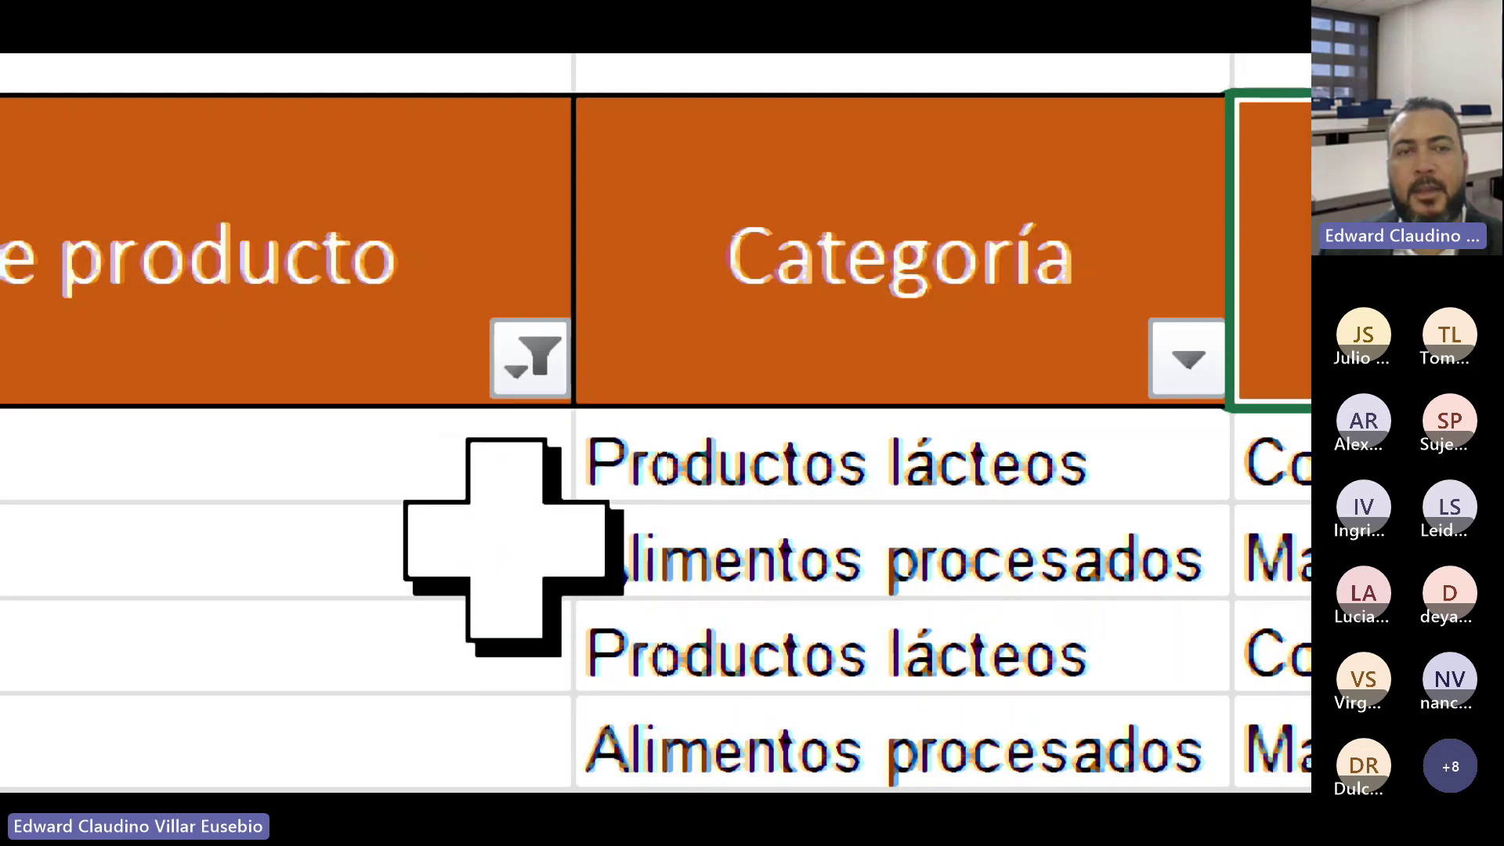
key("super+minus")
key("super+minus")
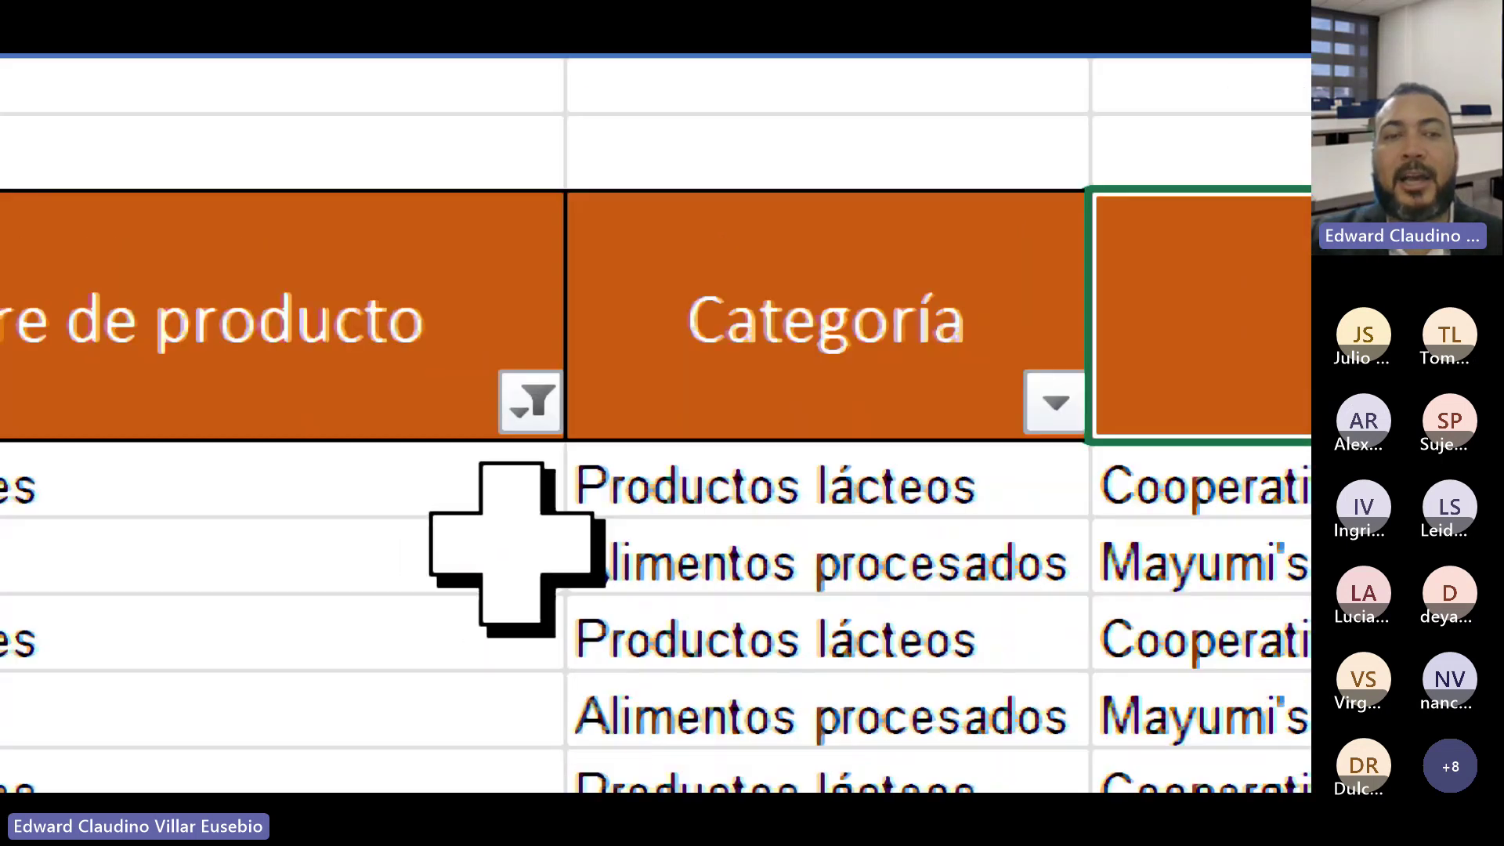
key("super+minus")
key("super+minus")
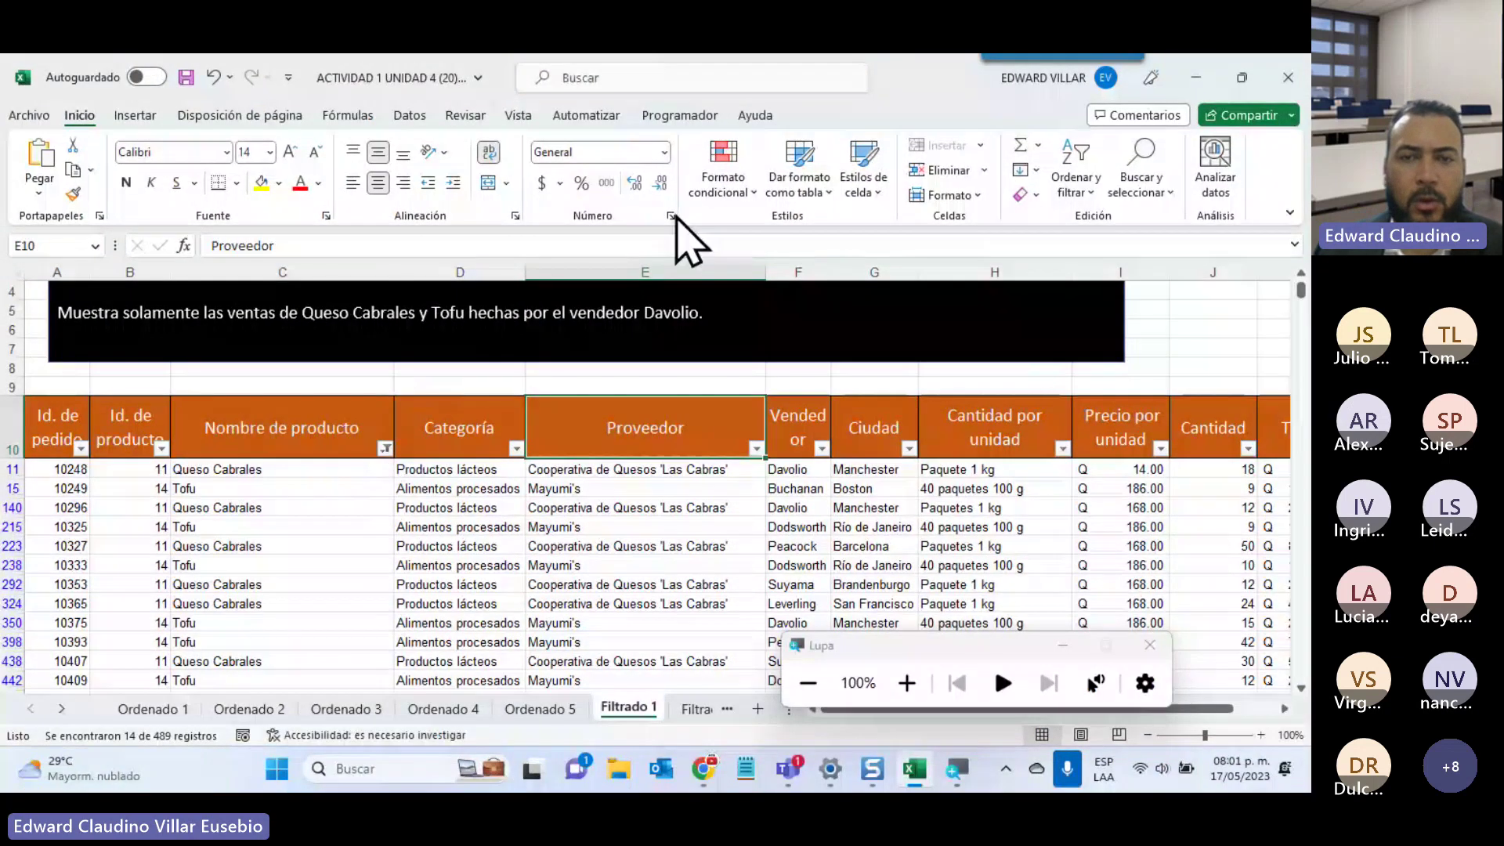
Filter the Vendedor column to show only the seller named in the exercise instruction
left_click(821, 448)
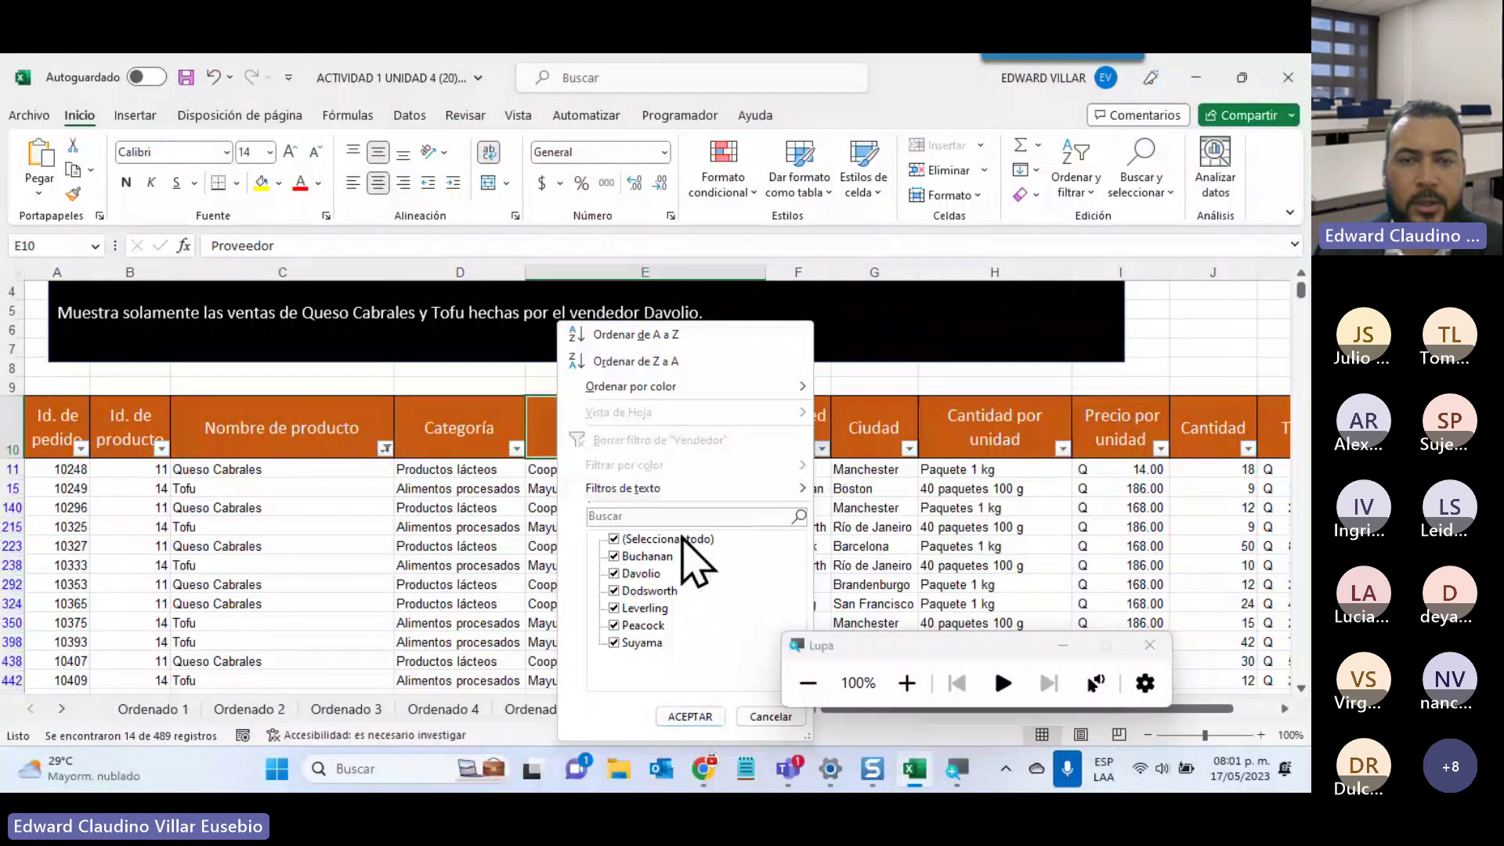
left_click(672, 541)
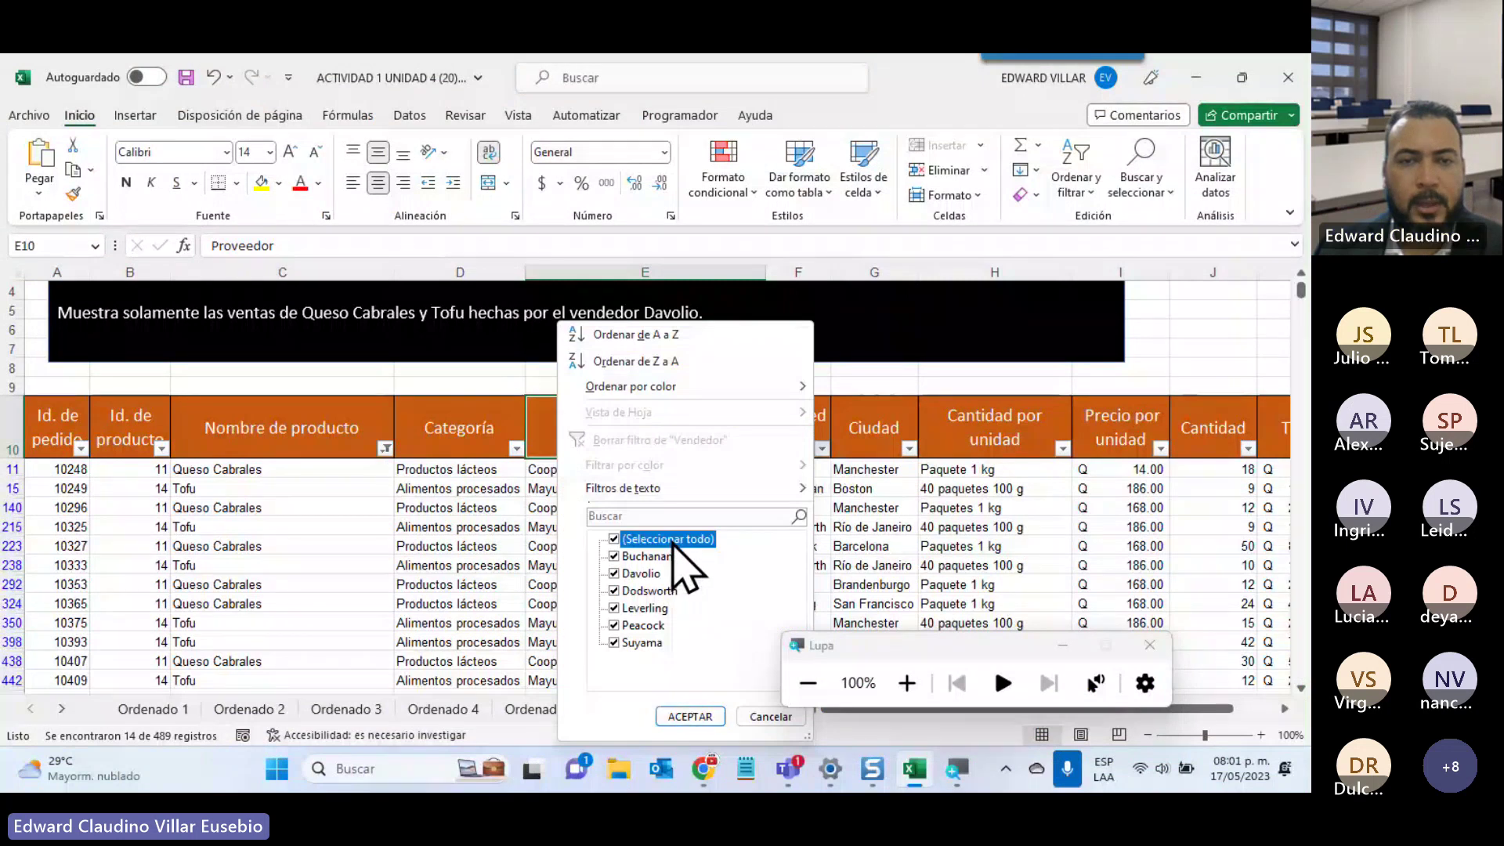
left_click(612, 573)
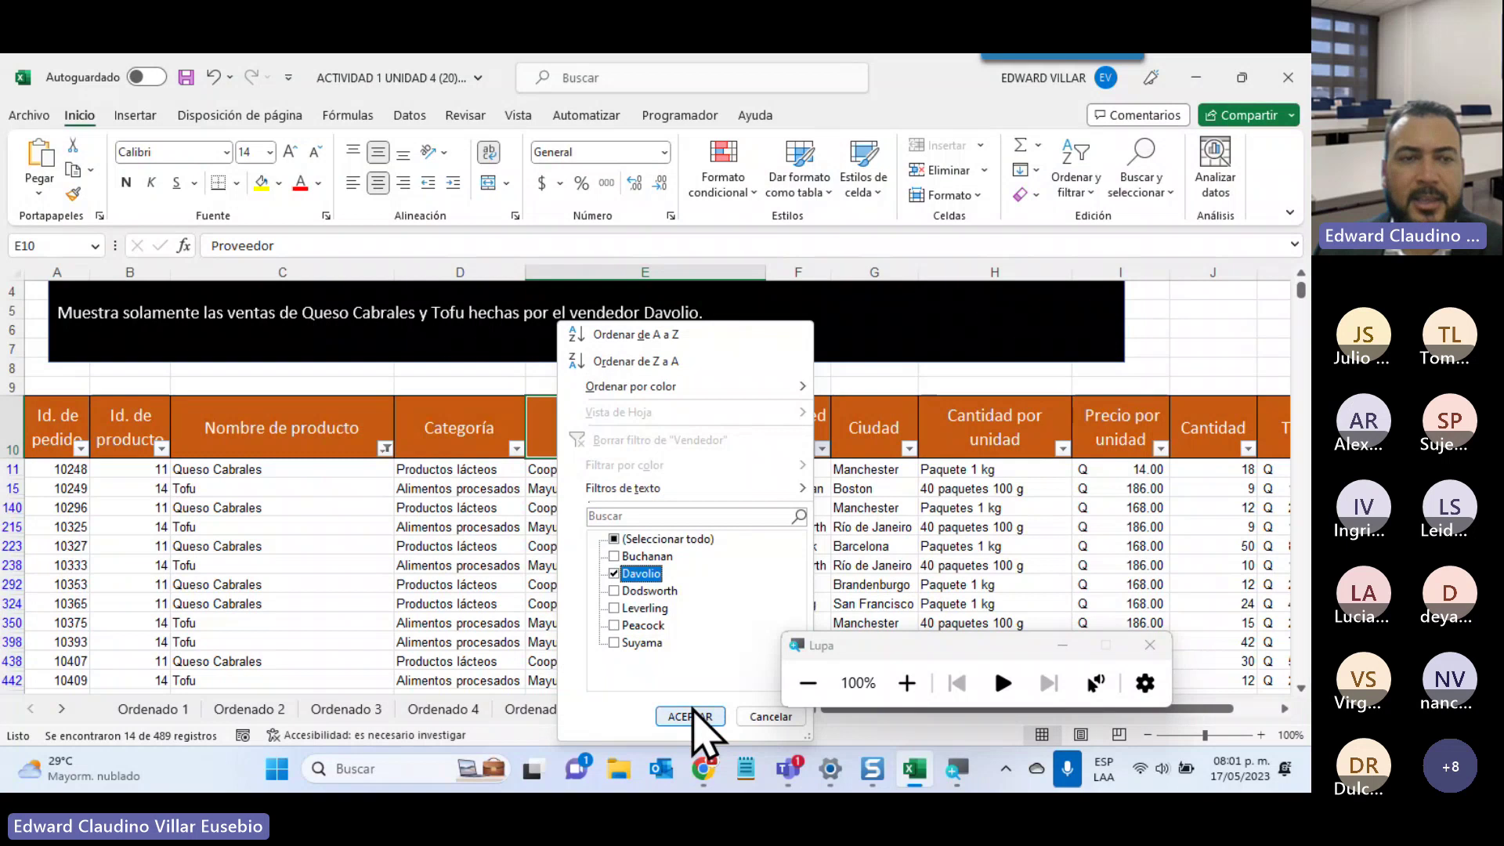
left_click(694, 716)
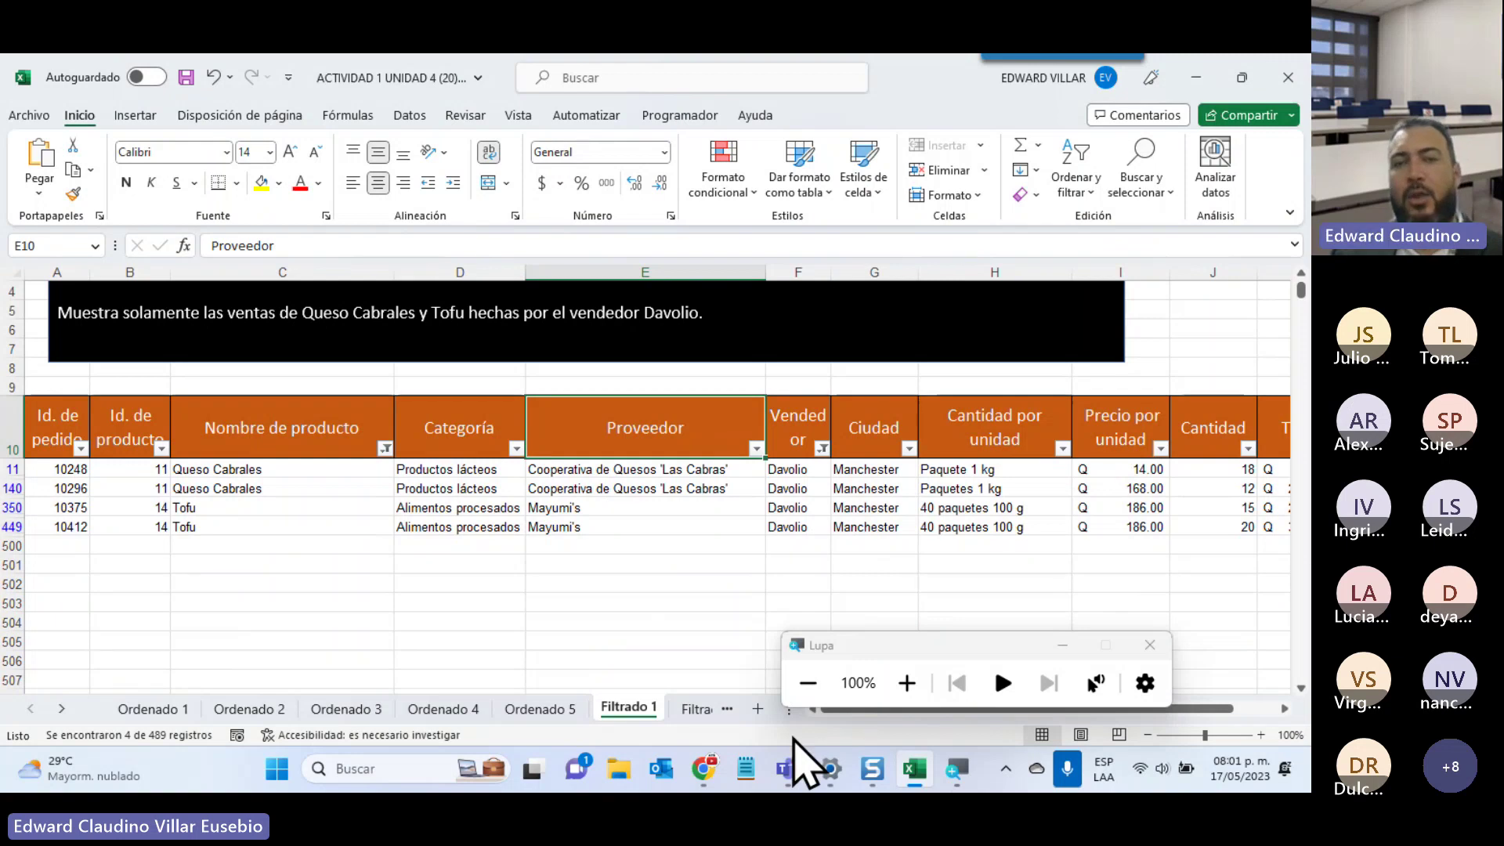
Magnify the row numbers beside the filtered records to examine them
mouse_move(795, 766)
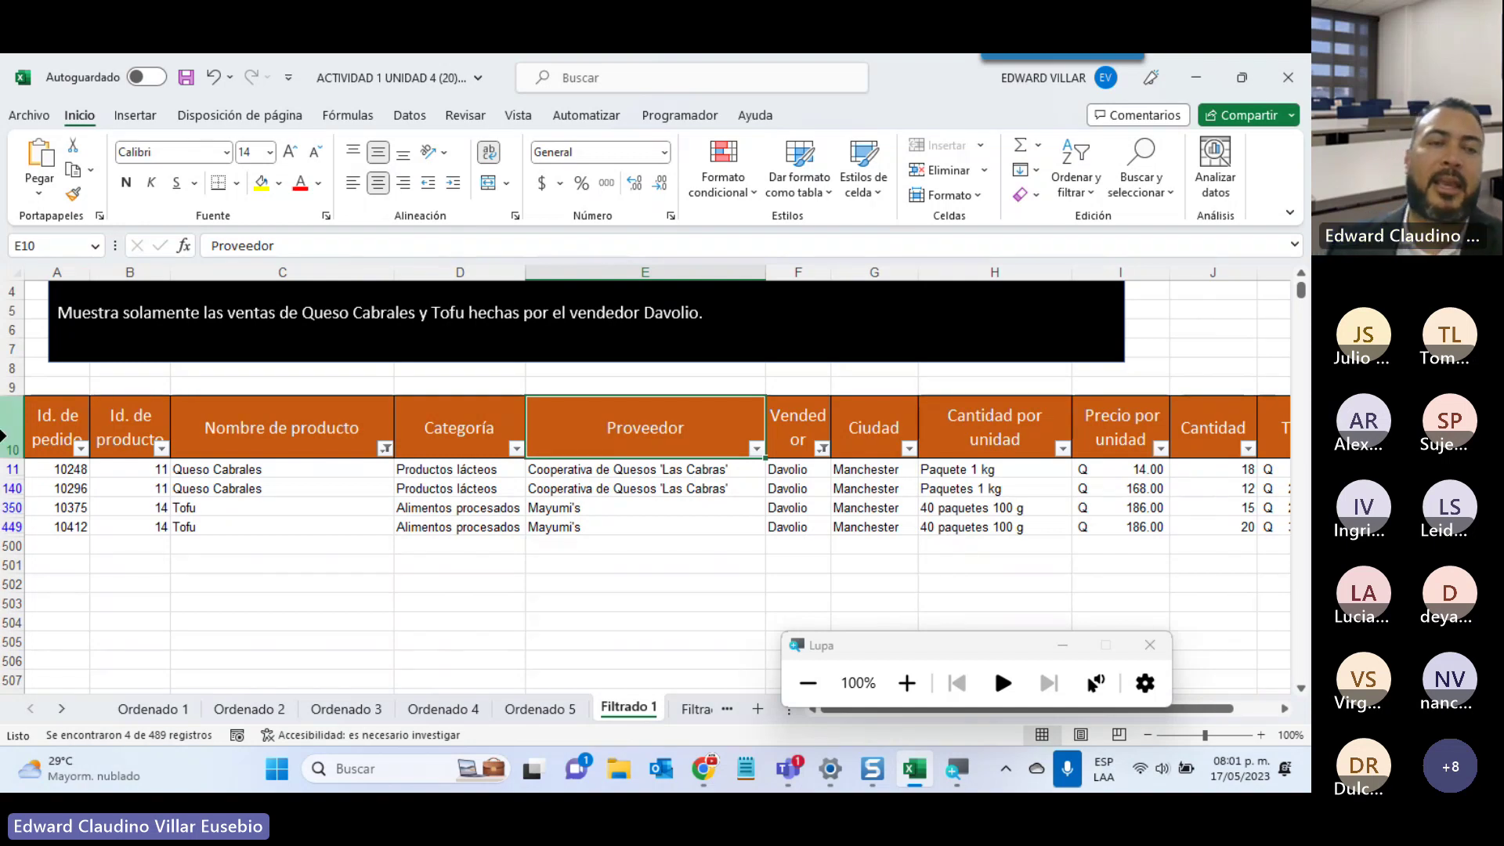
key("super+plus")
key("super+plus")
key("super+plus")
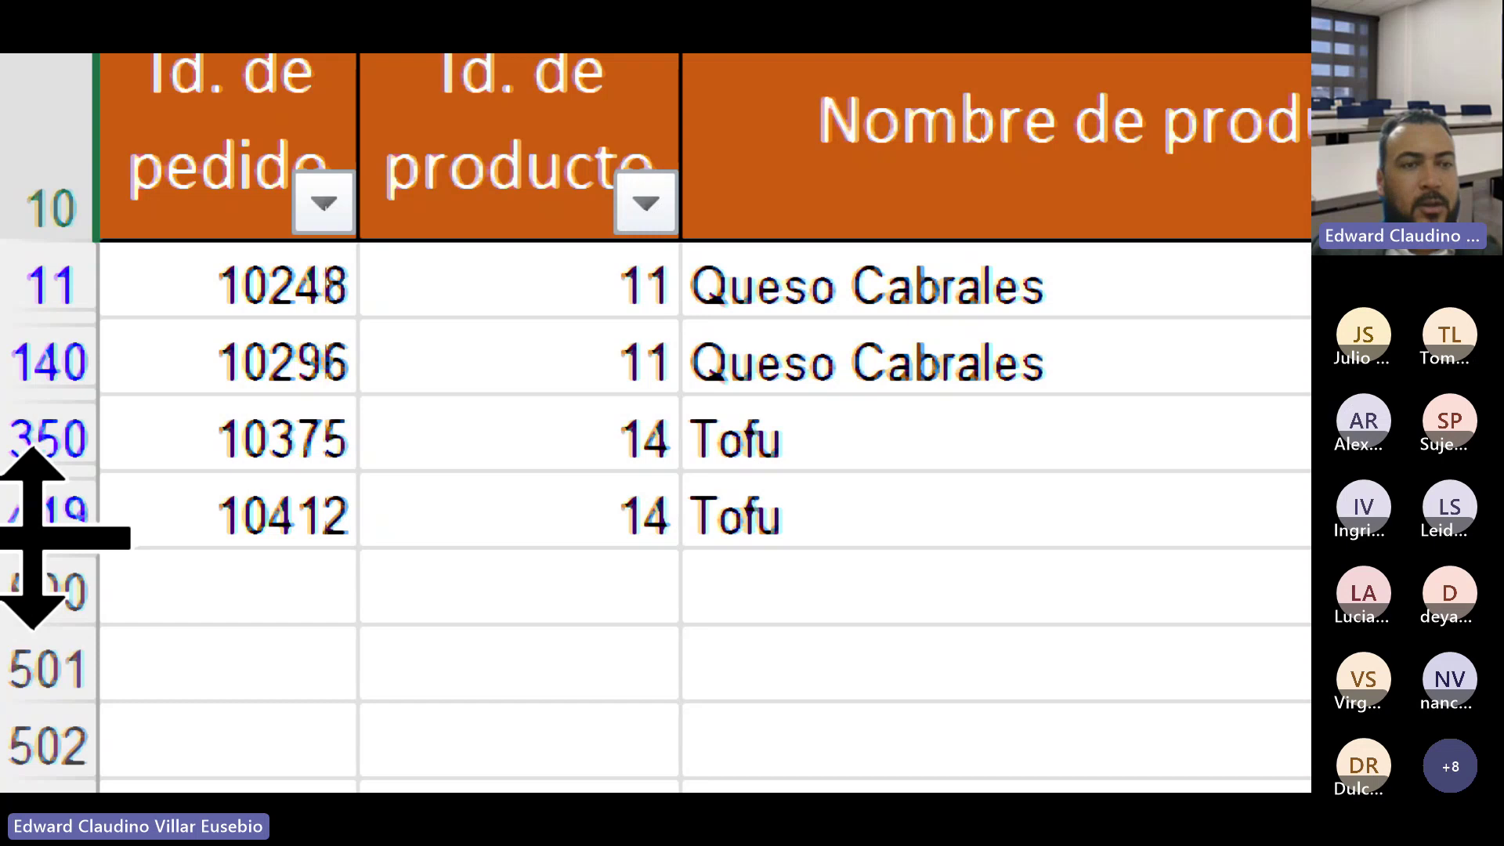
Return the screen magnification to 100% and close the Lupa magnifier
key("super+minus")
key("super+minus")
key("super+minus")
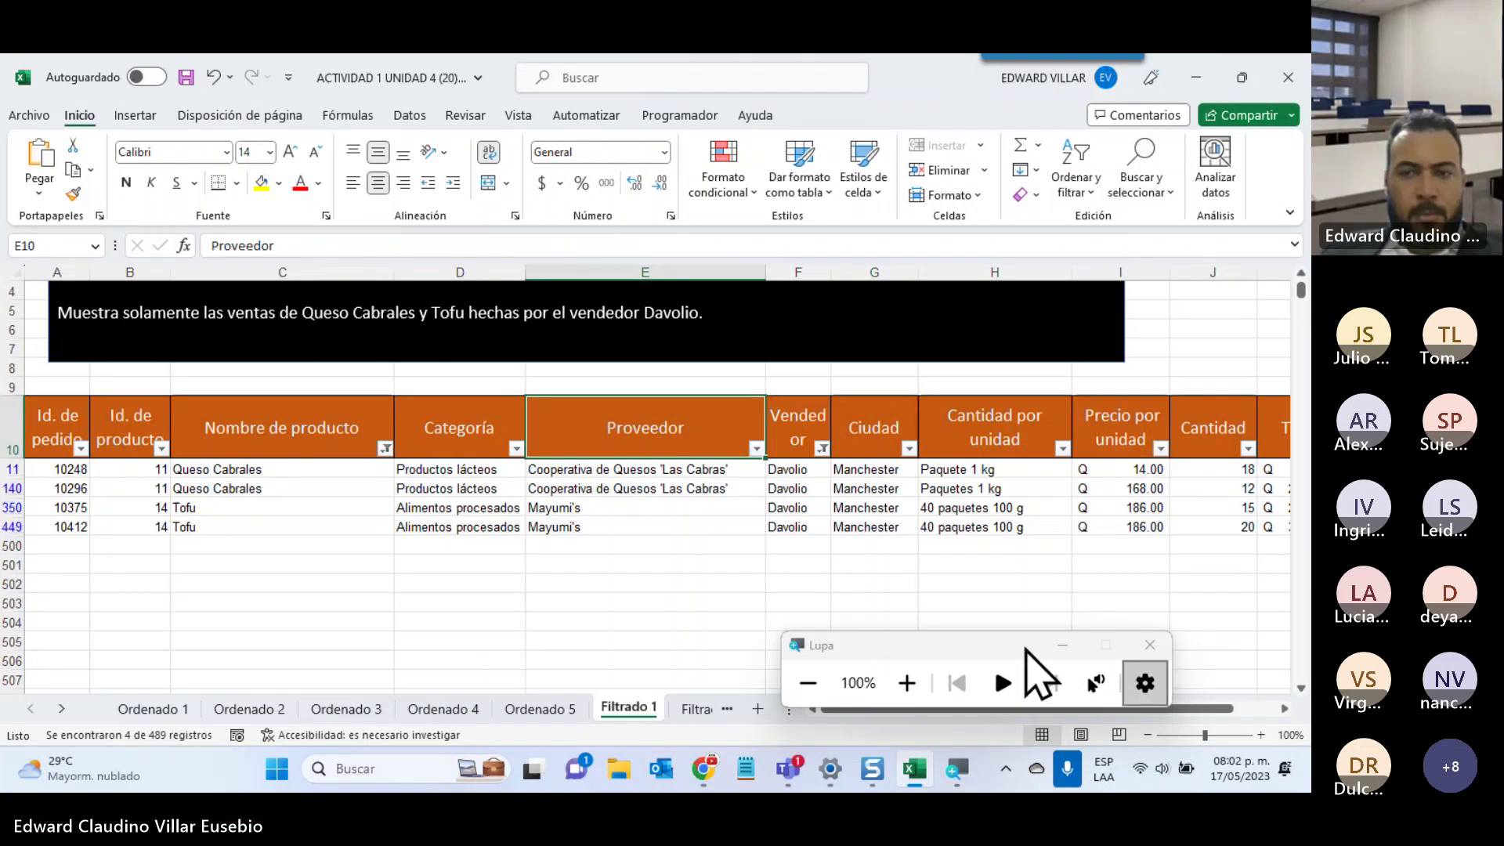
left_click(1149, 647)
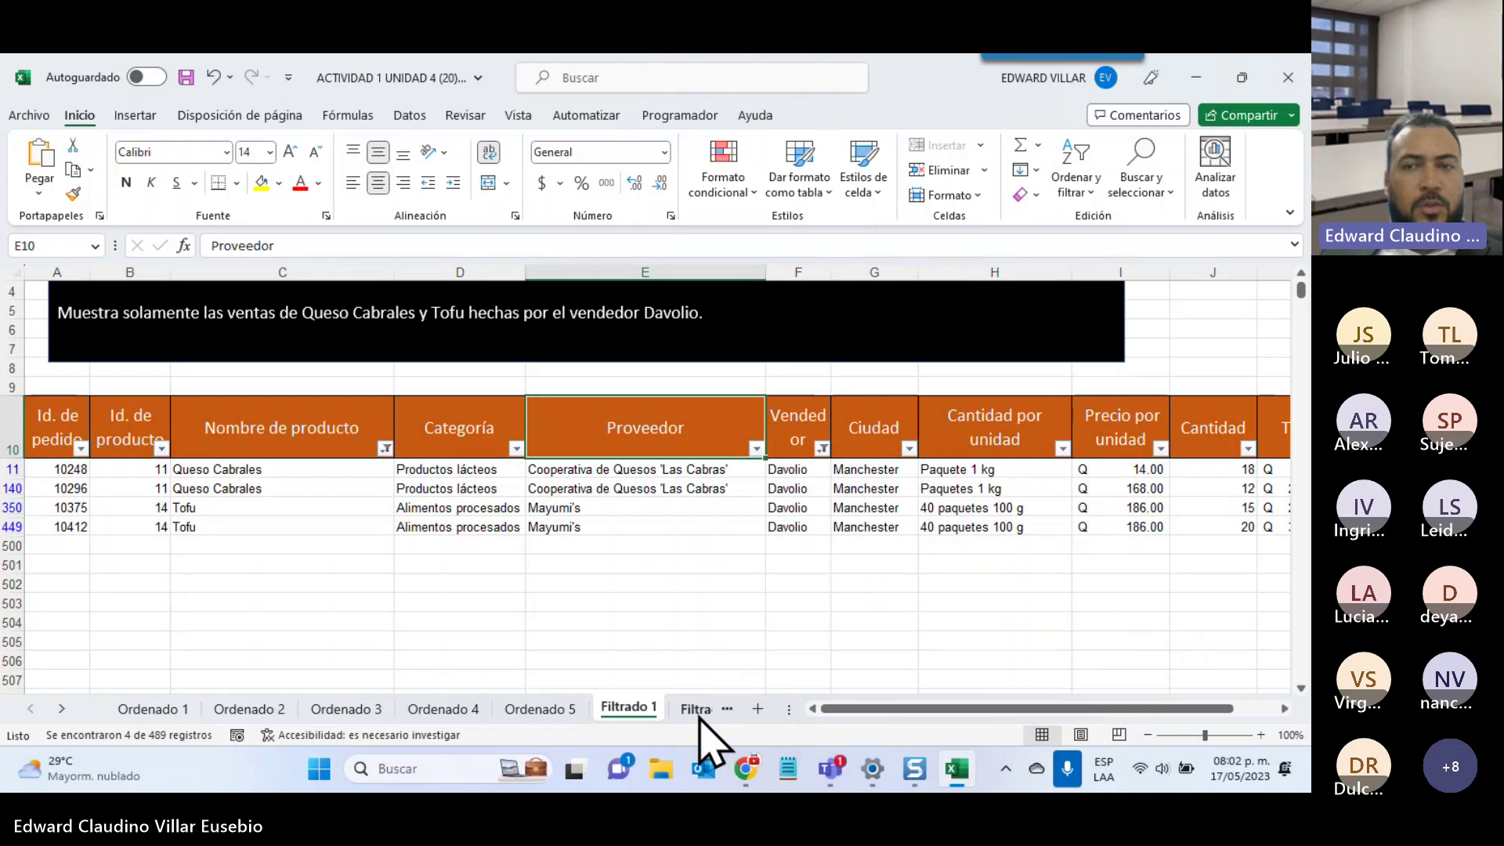
Go to the Filtrado 2 sheet, read its exercise instruction and turn on filters for the table headers
left_click(699, 717)
scroll(486, 470, "up", 15)
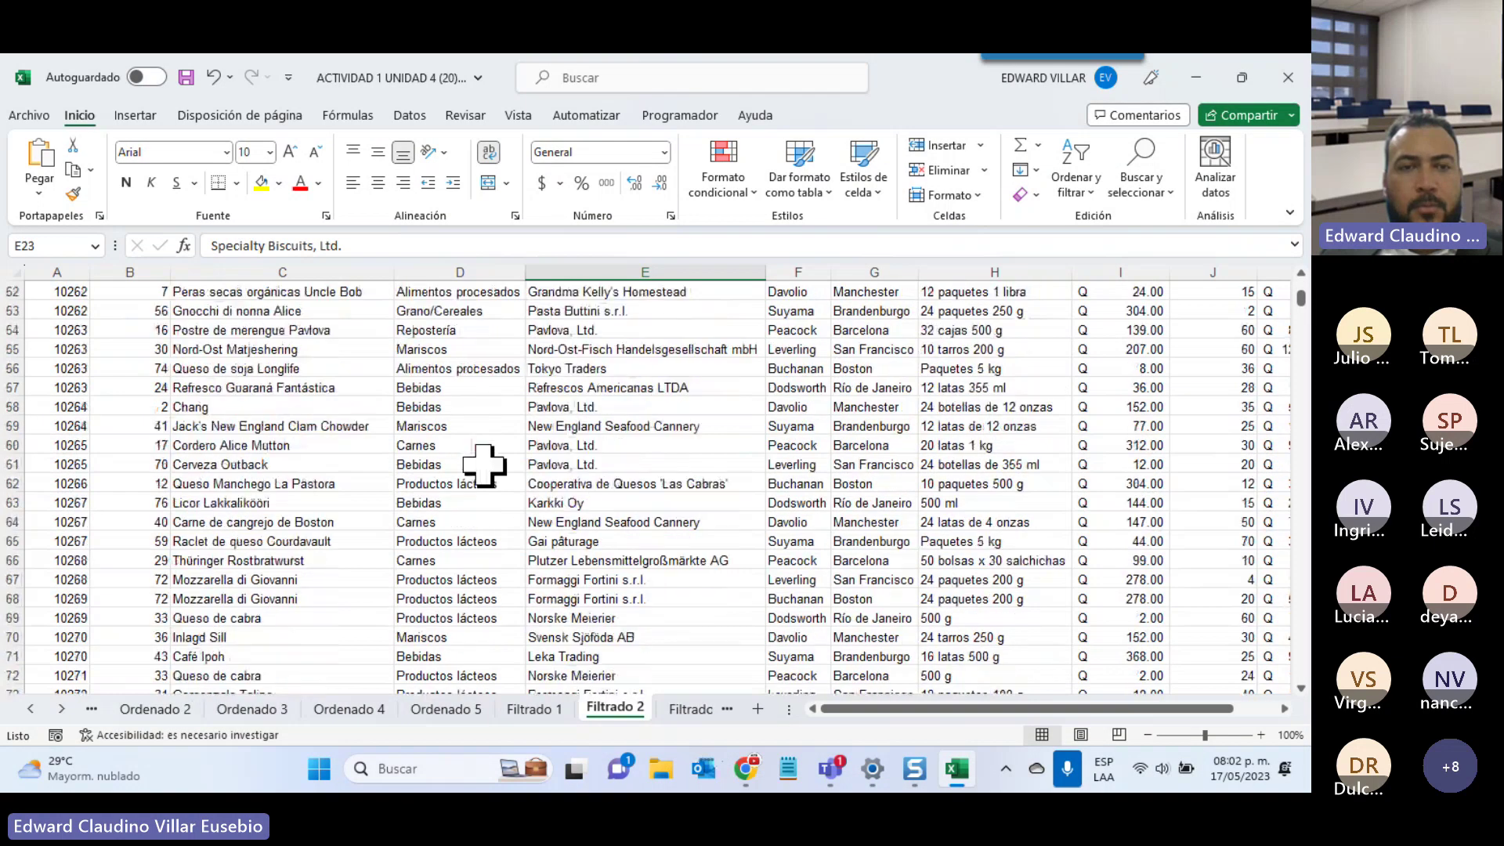
left_click_drag(59, 369, 583, 373)
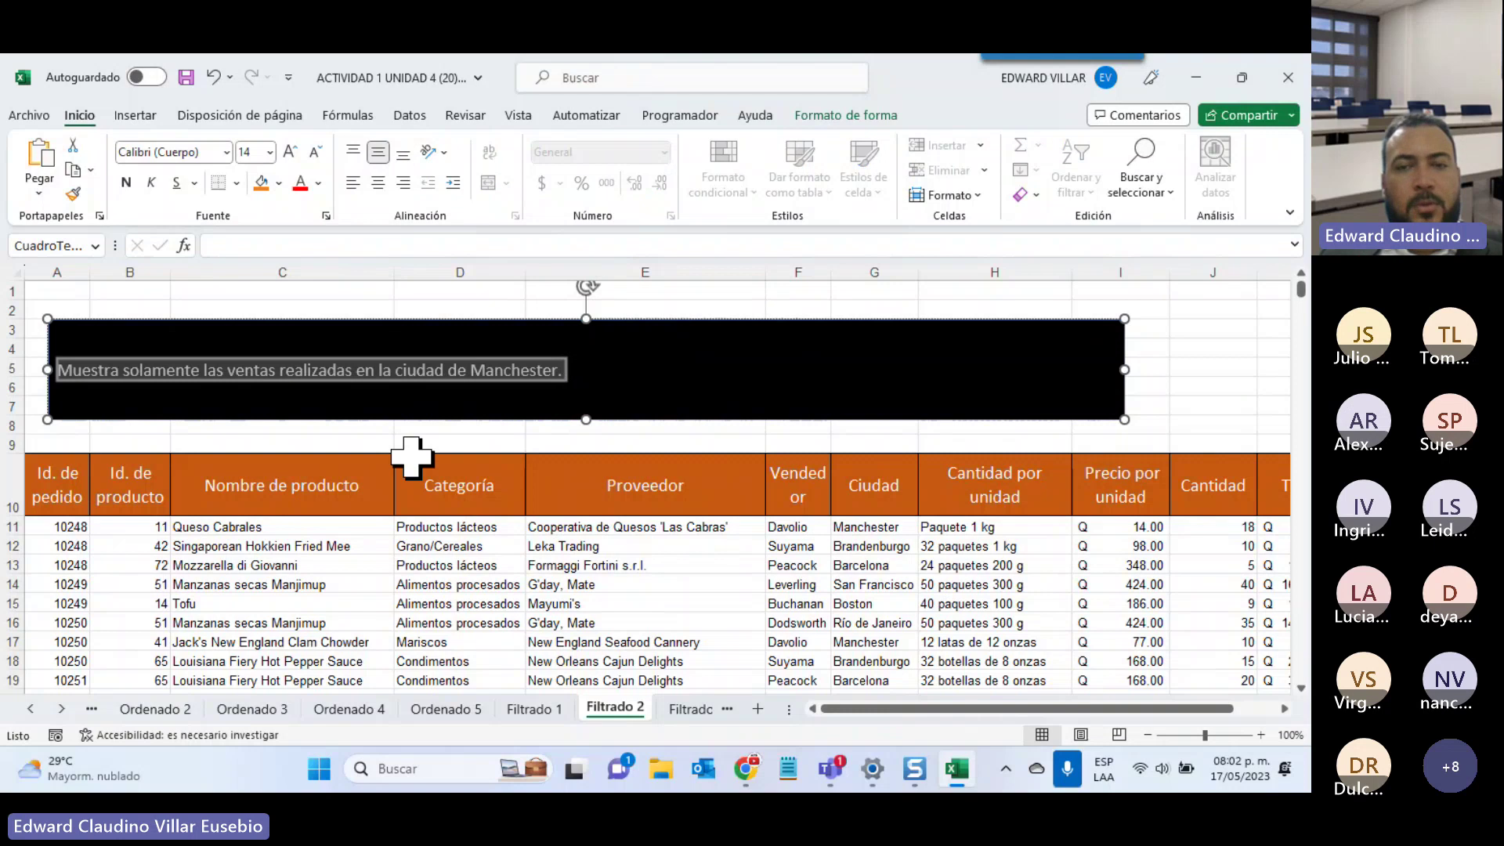
left_click(900, 487)
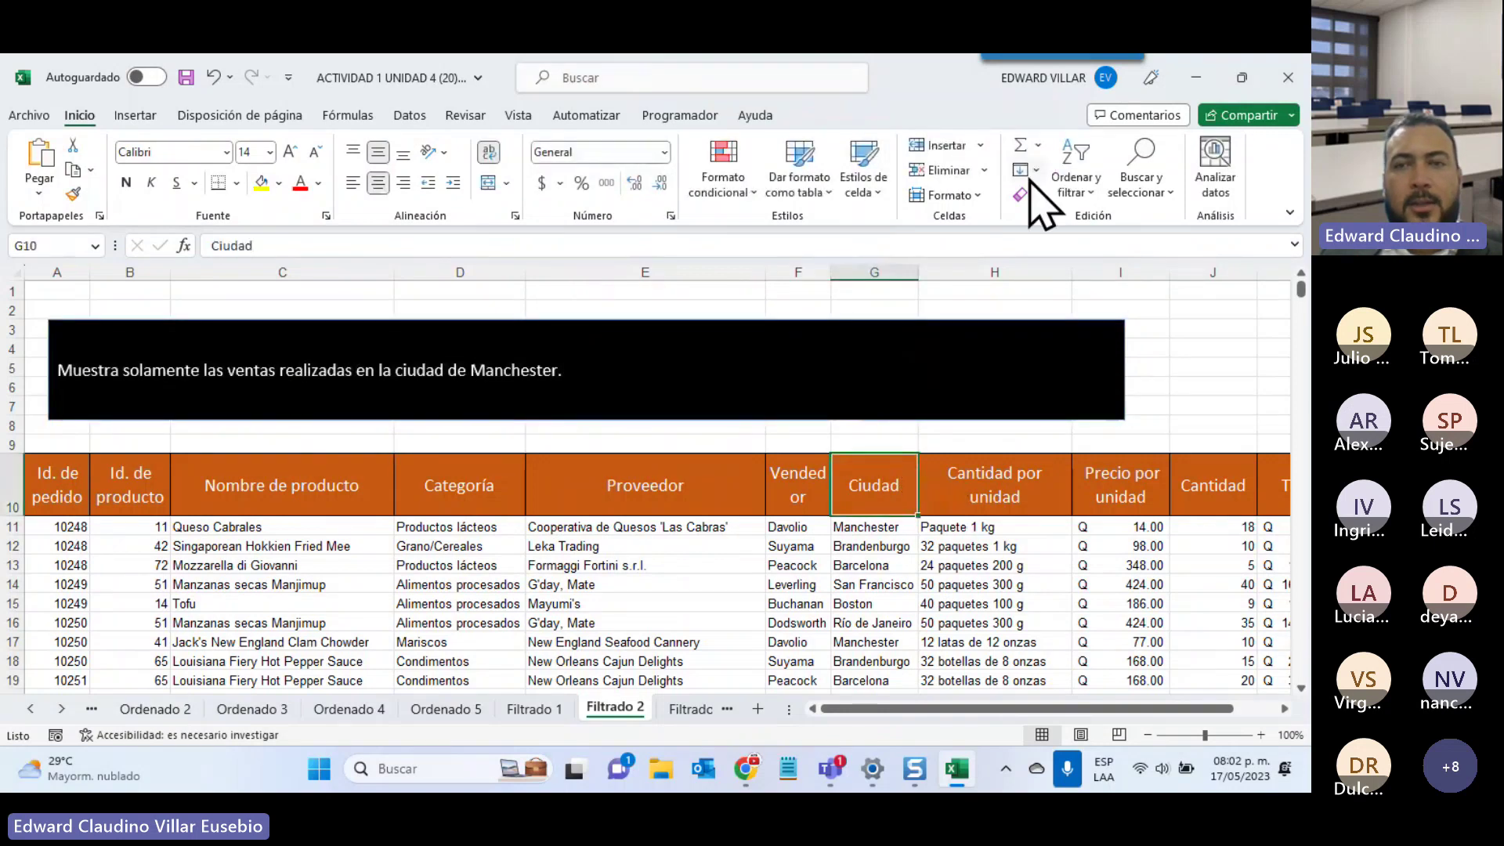
left_click(1075, 184)
left_click(1092, 322)
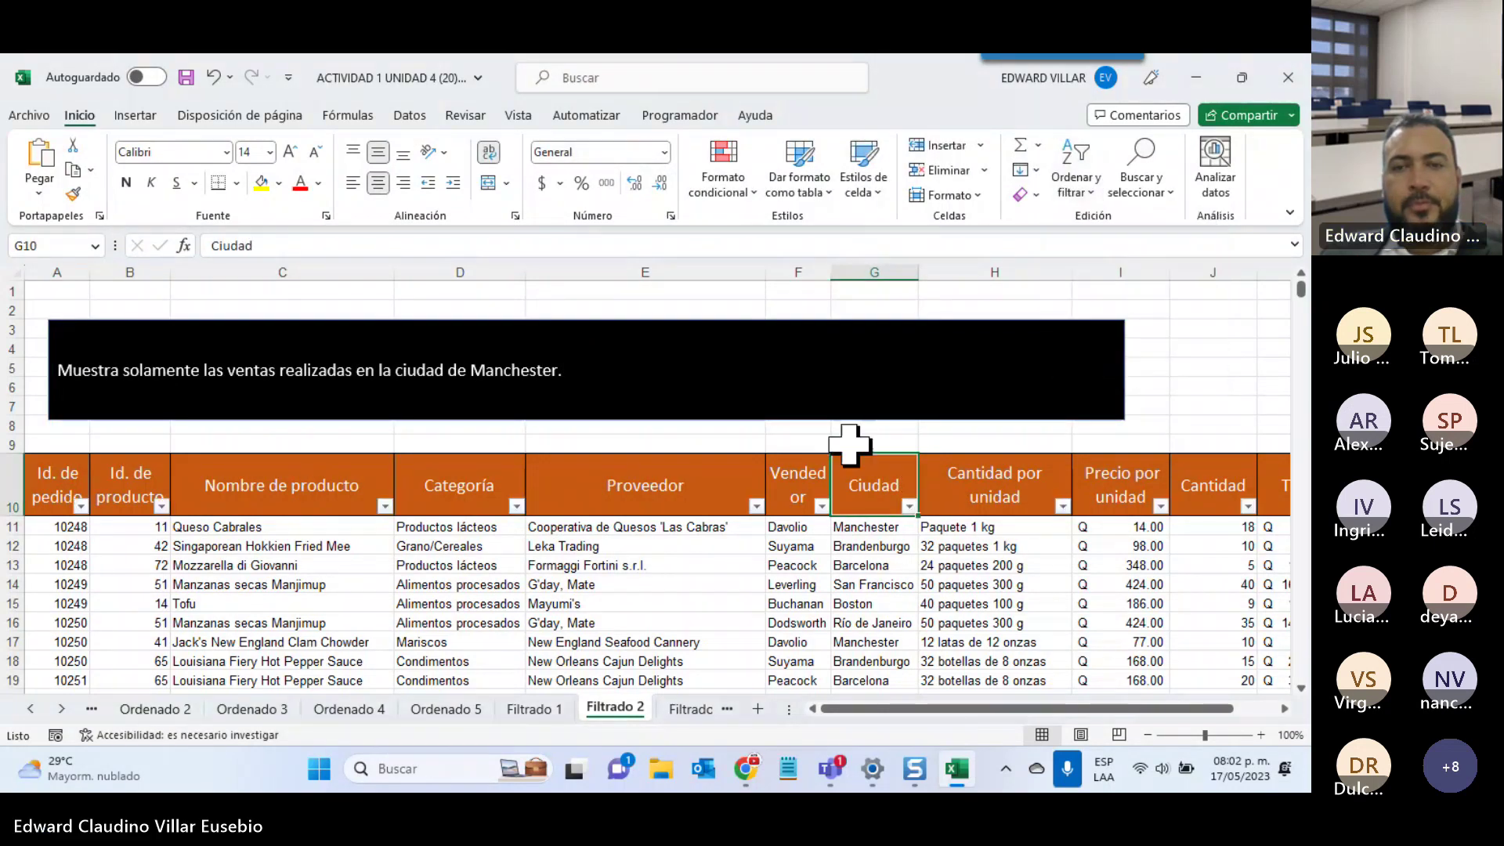
Filter the Ciudad column to show only Manchester and review the remaining records
left_click(908, 505)
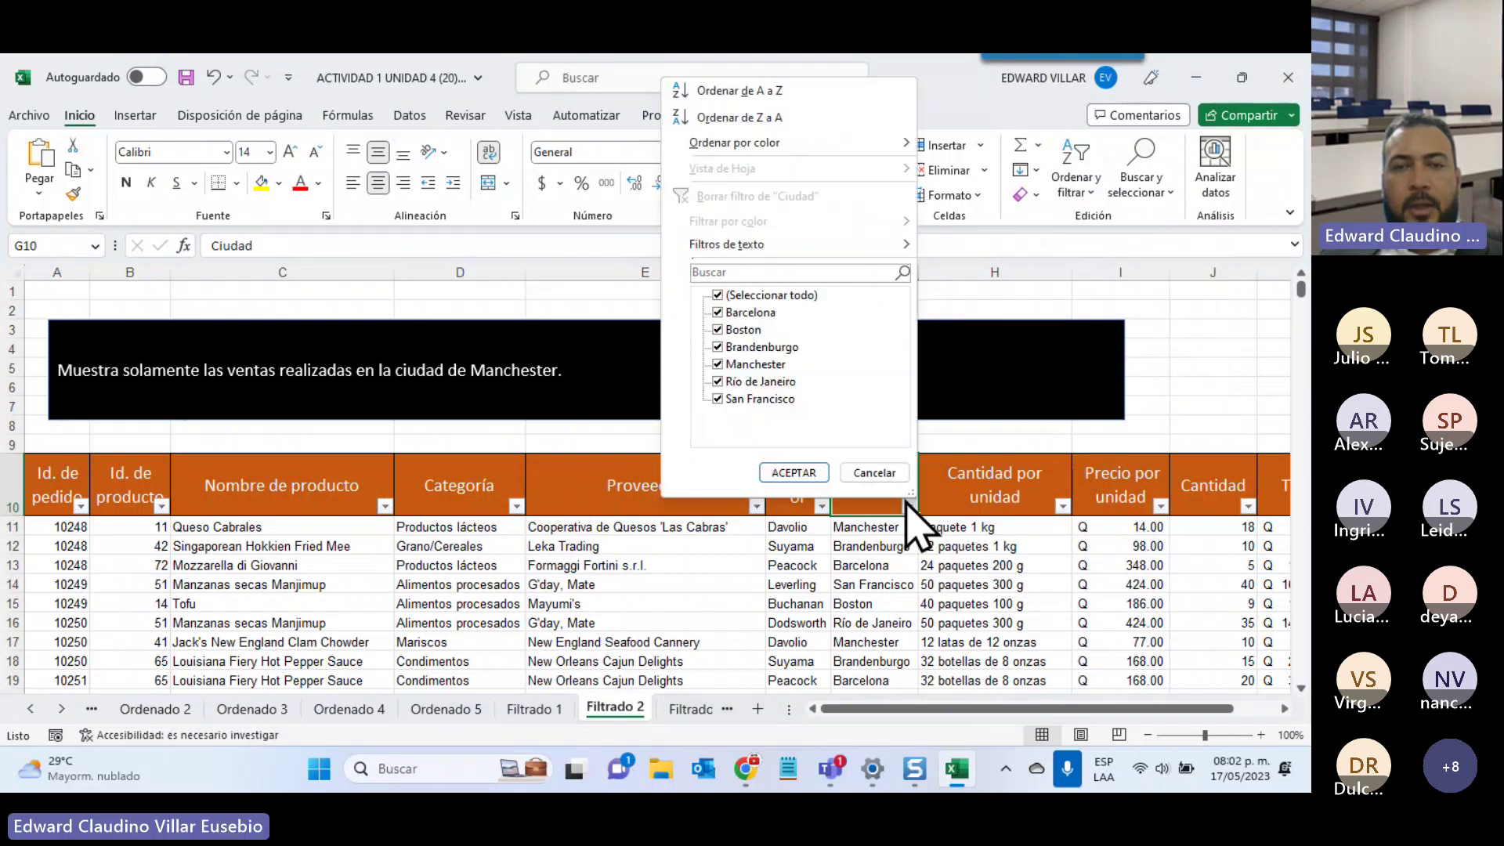
left_click(724, 296)
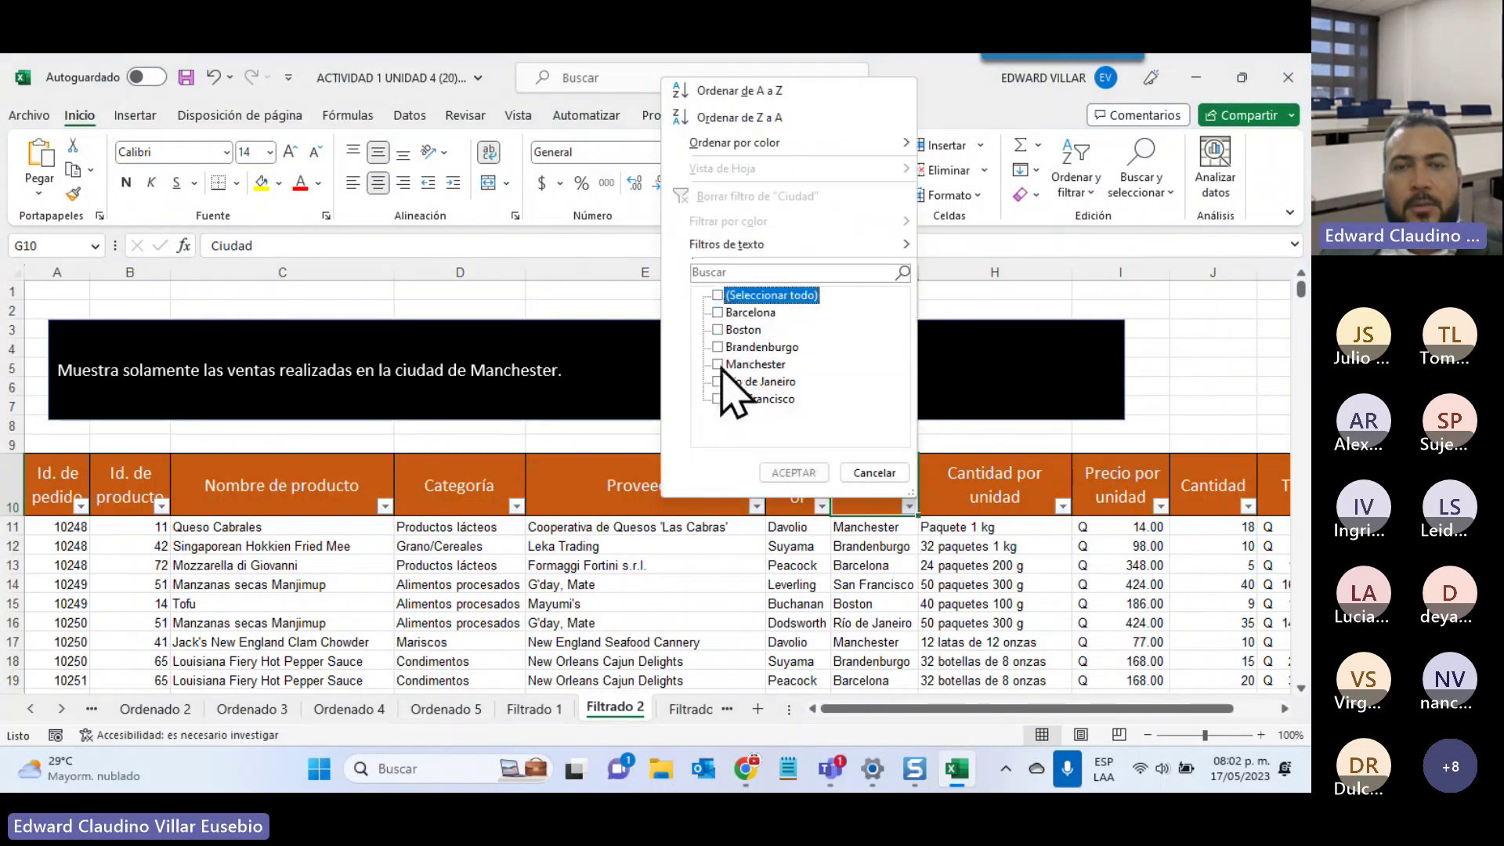
left_click(732, 364)
left_click(780, 473)
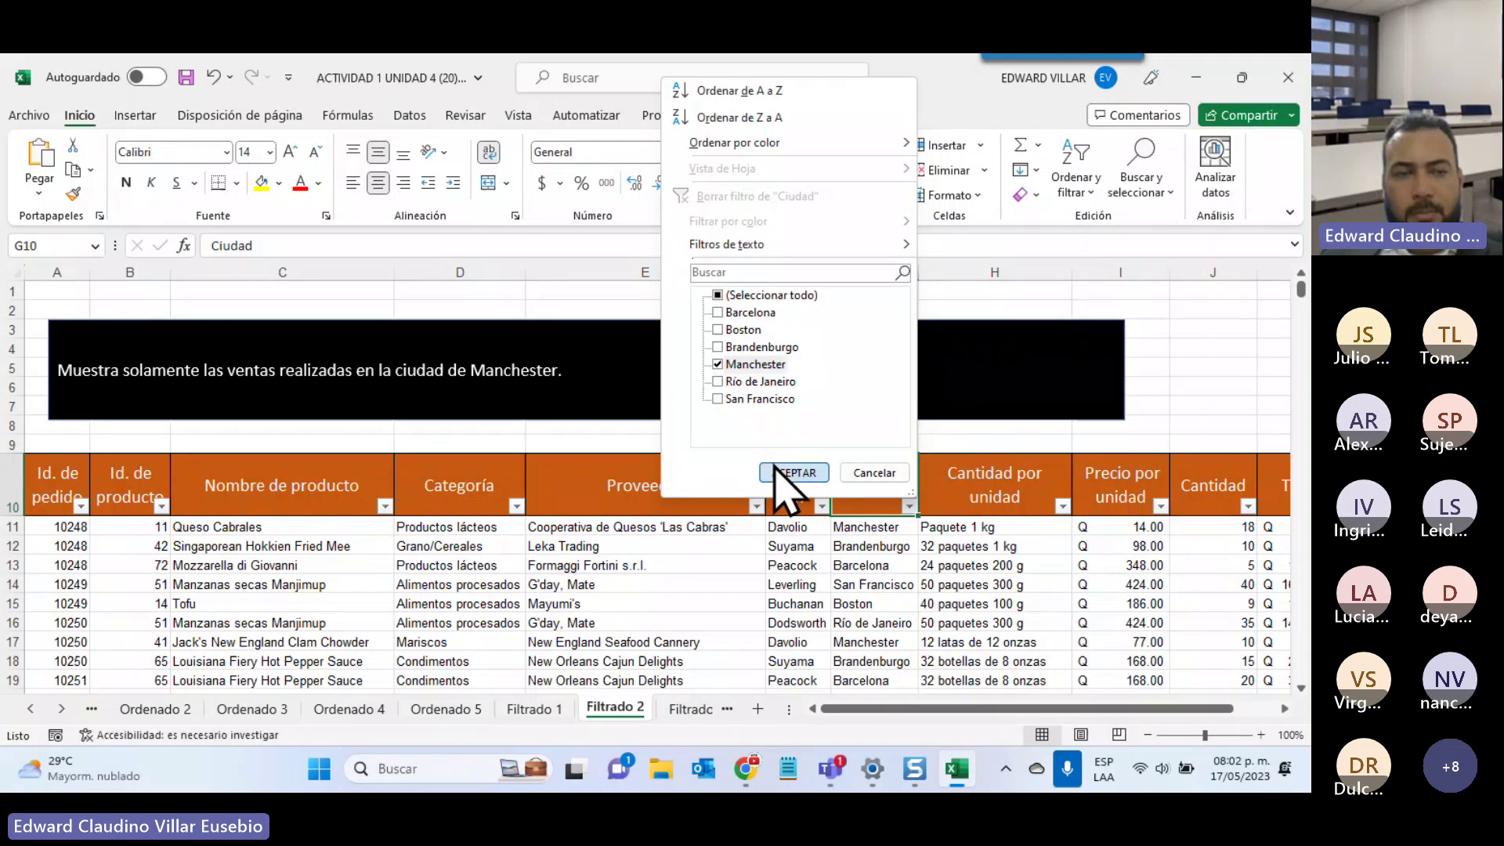
scroll(845, 360, "down", 6)
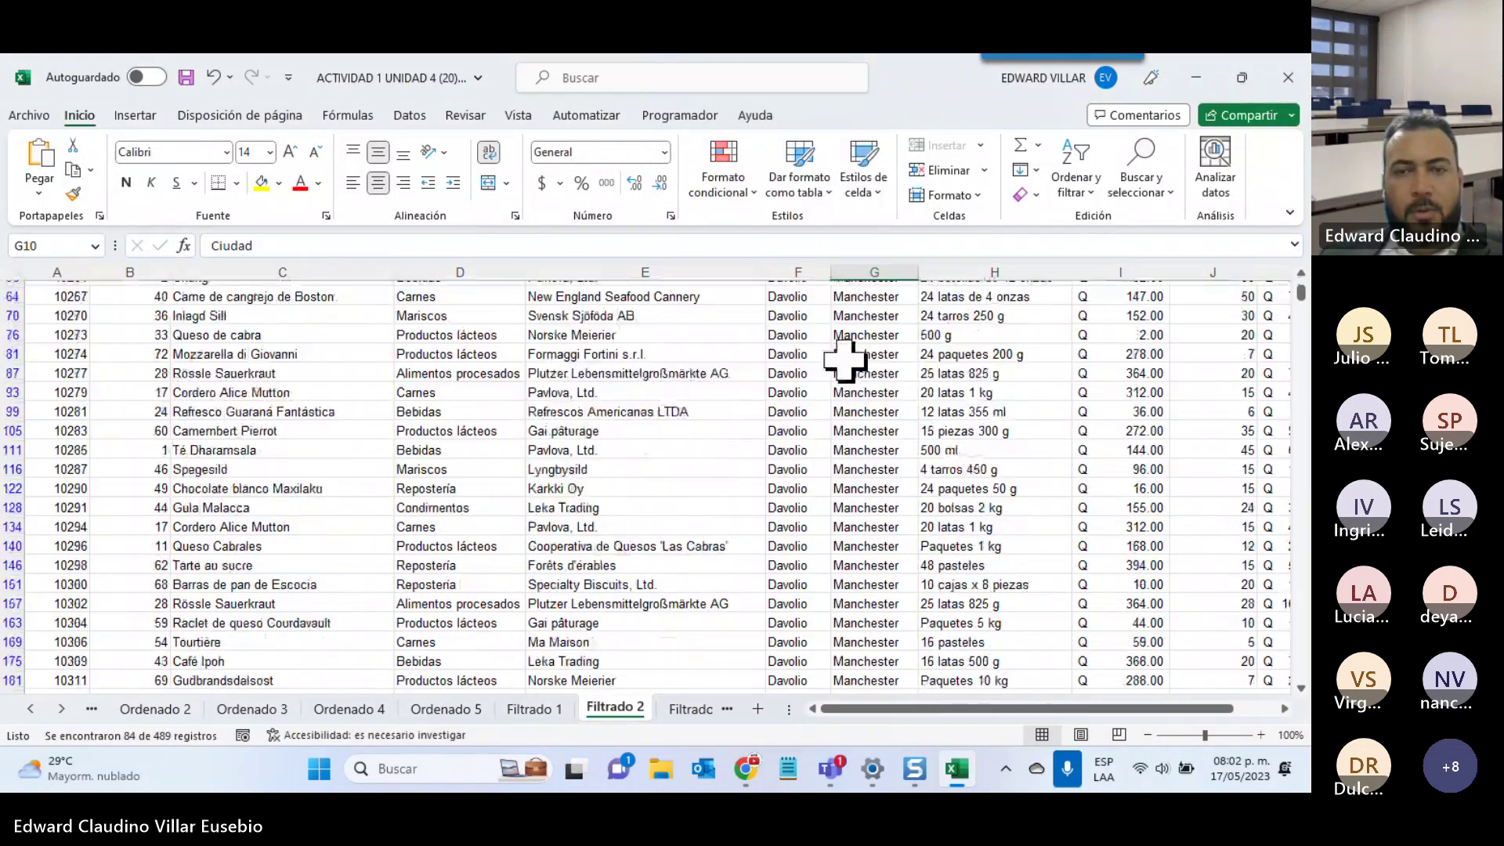
scroll(844, 361, "down", 3)
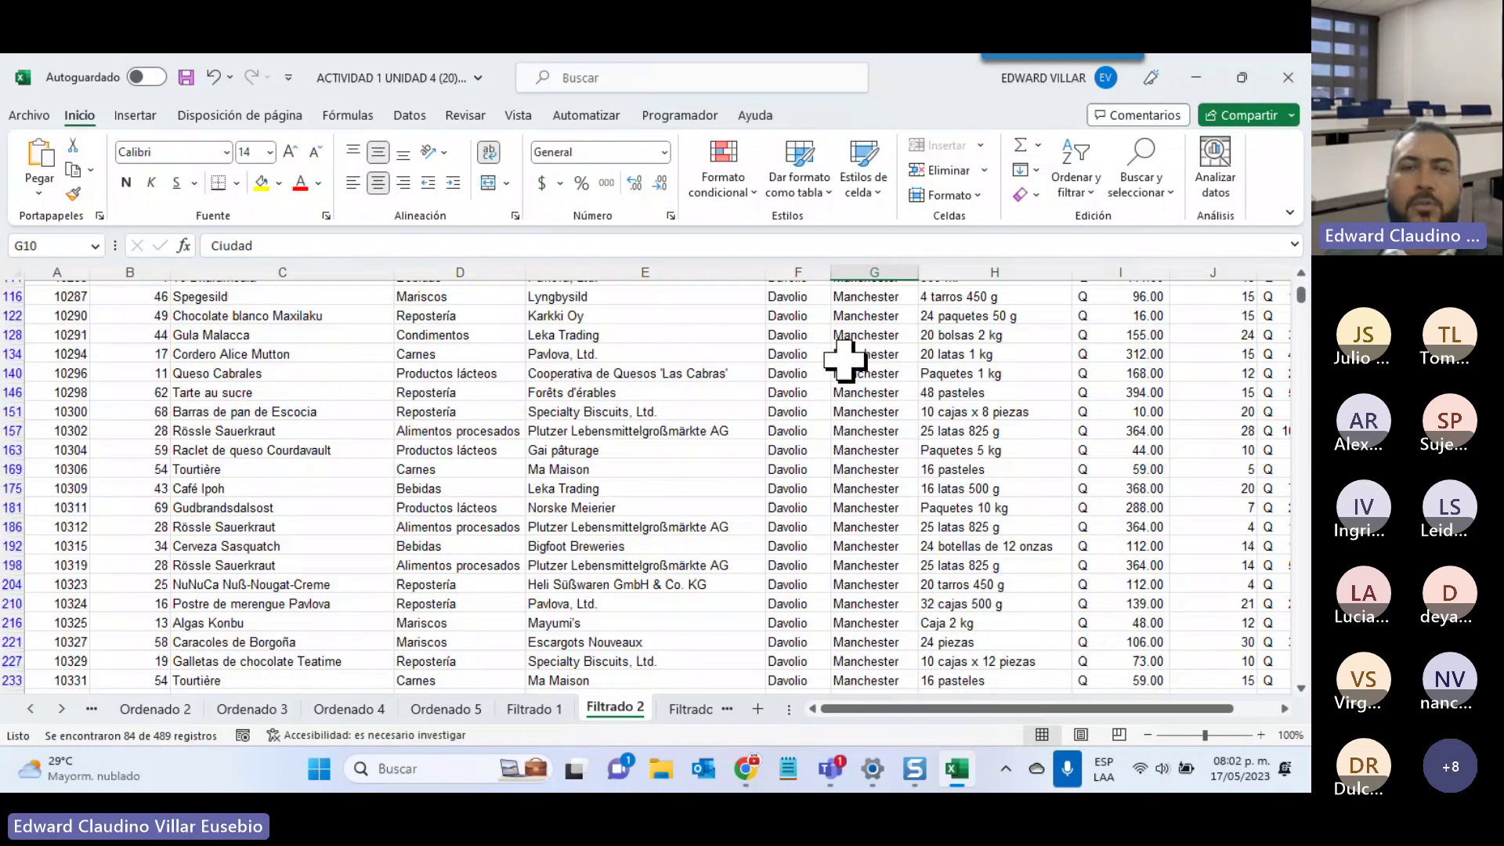
scroll(845, 360, "down", 15)
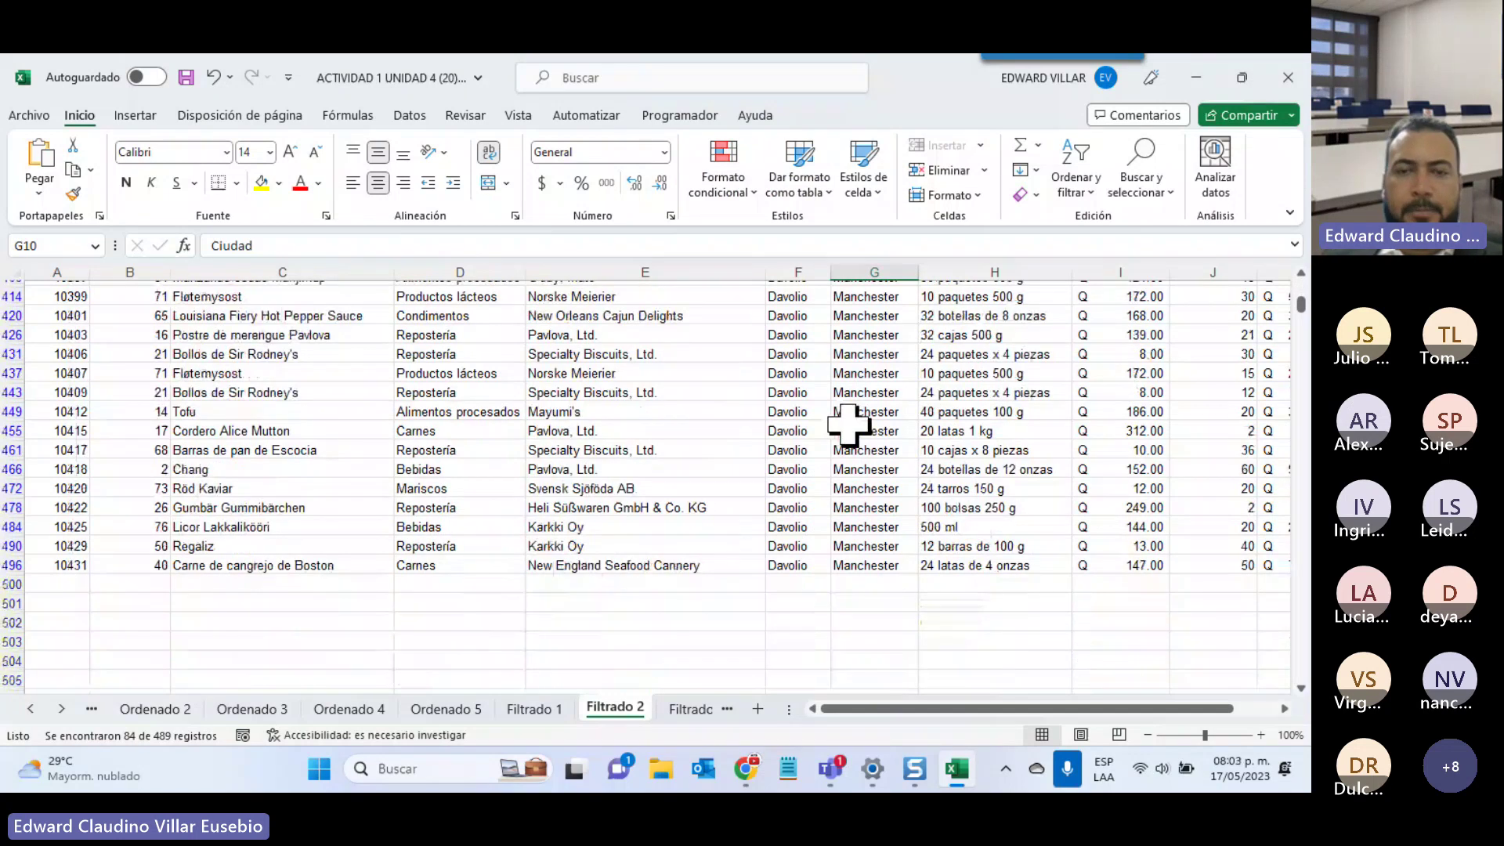
Go to the Filtrado 3 sheet and turn on filters for the header row, row 10
left_click(694, 709)
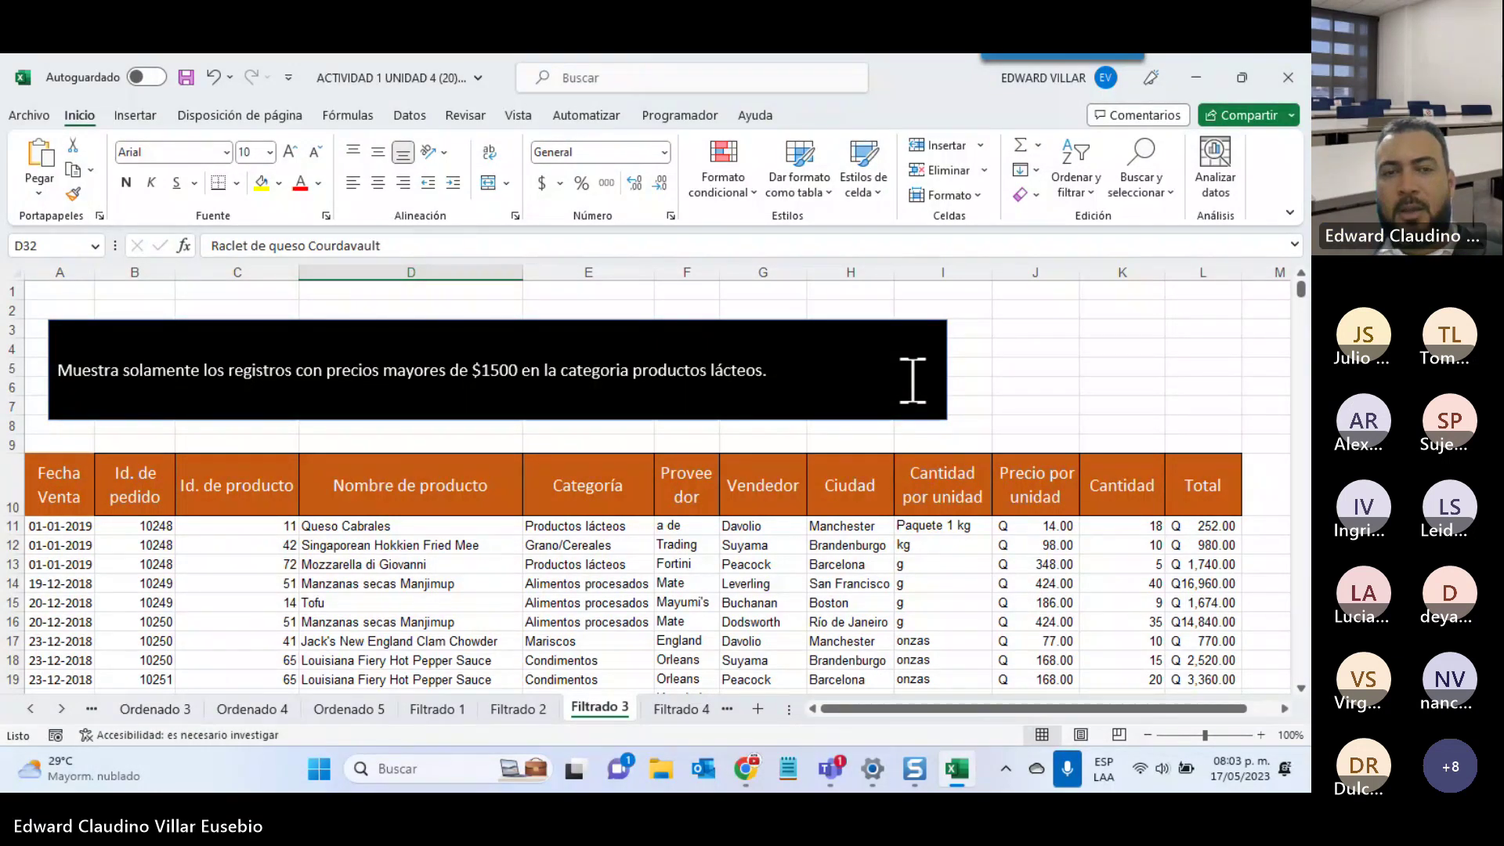
left_click(12, 486)
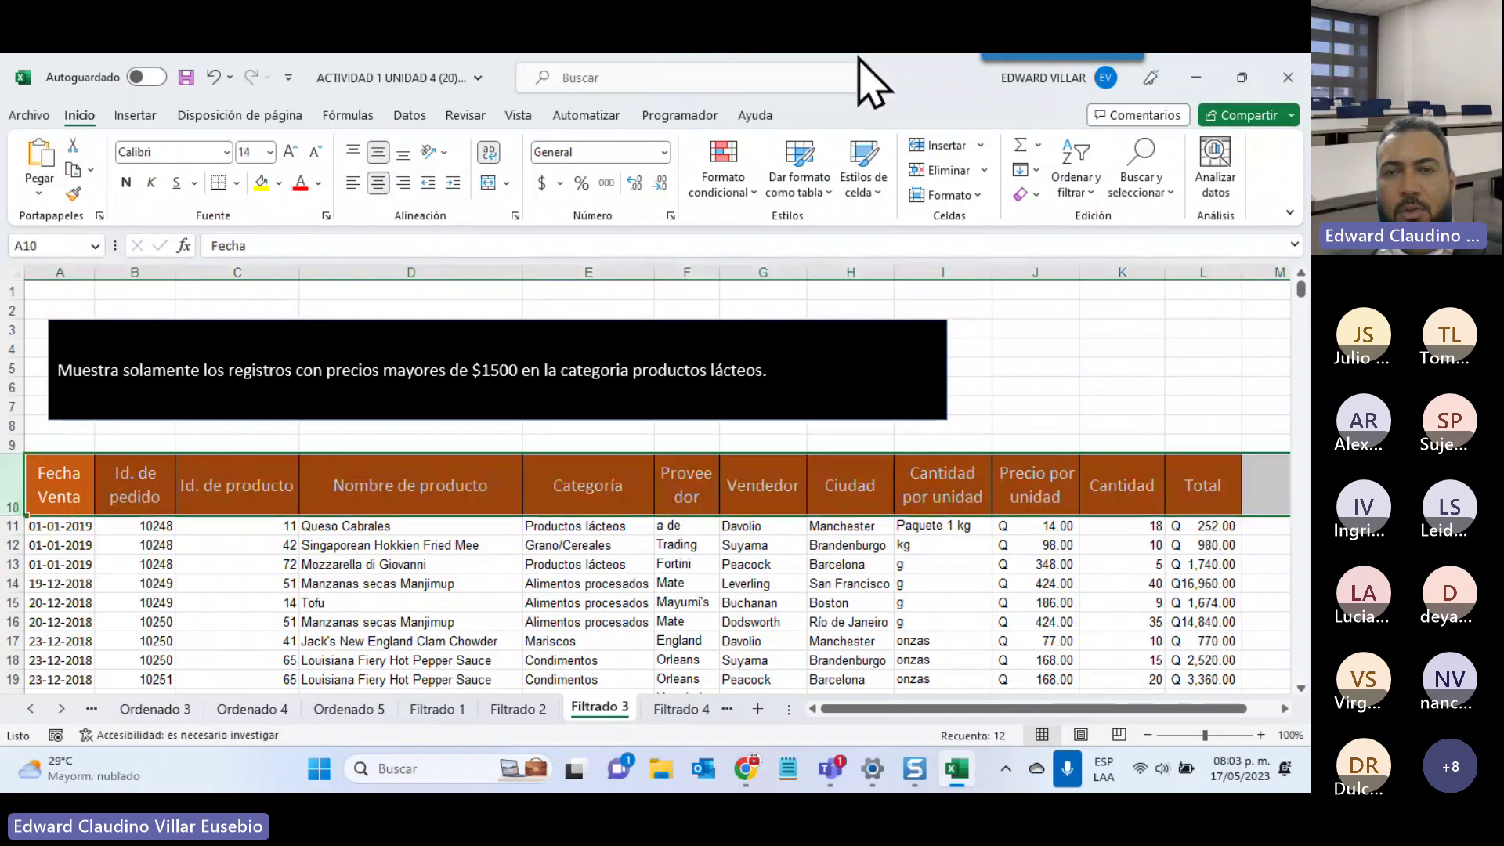
left_click(1116, 179)
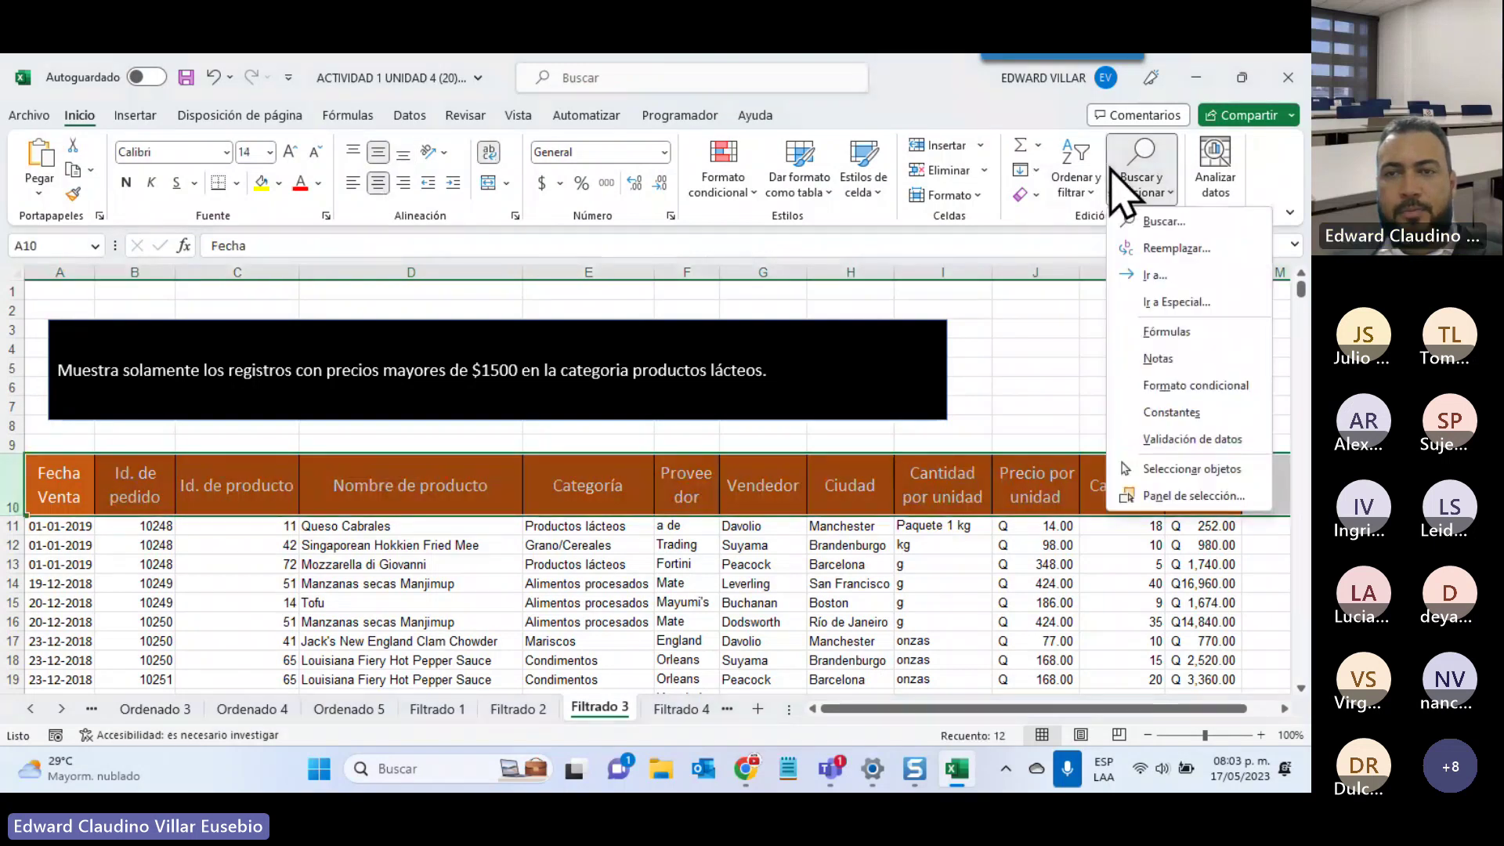
left_click(1076, 182)
left_click(1097, 305)
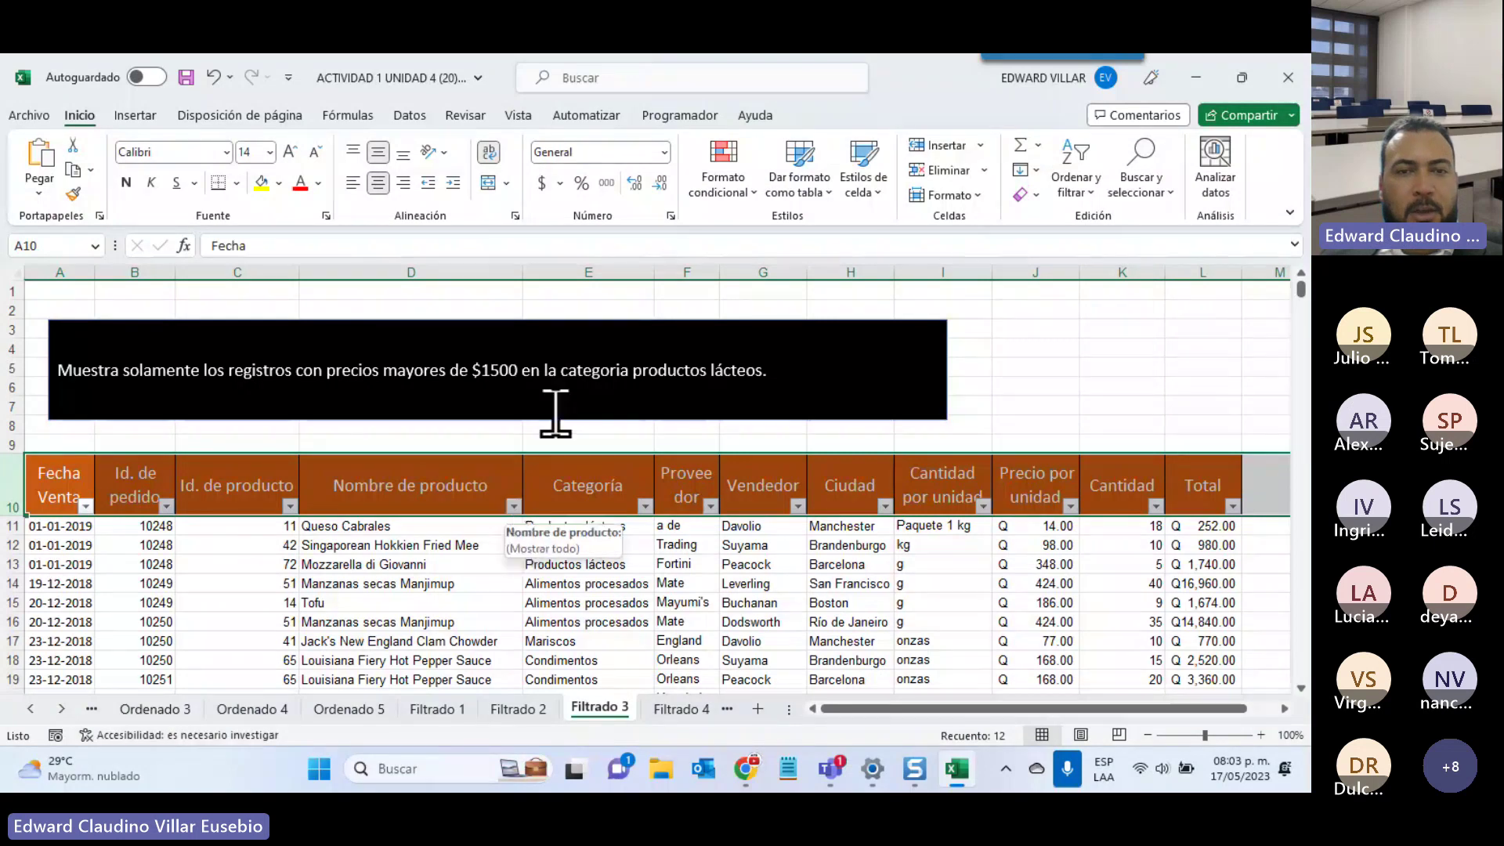
Filter the Categoría column to show only Productos lácteos
left_click(645, 505)
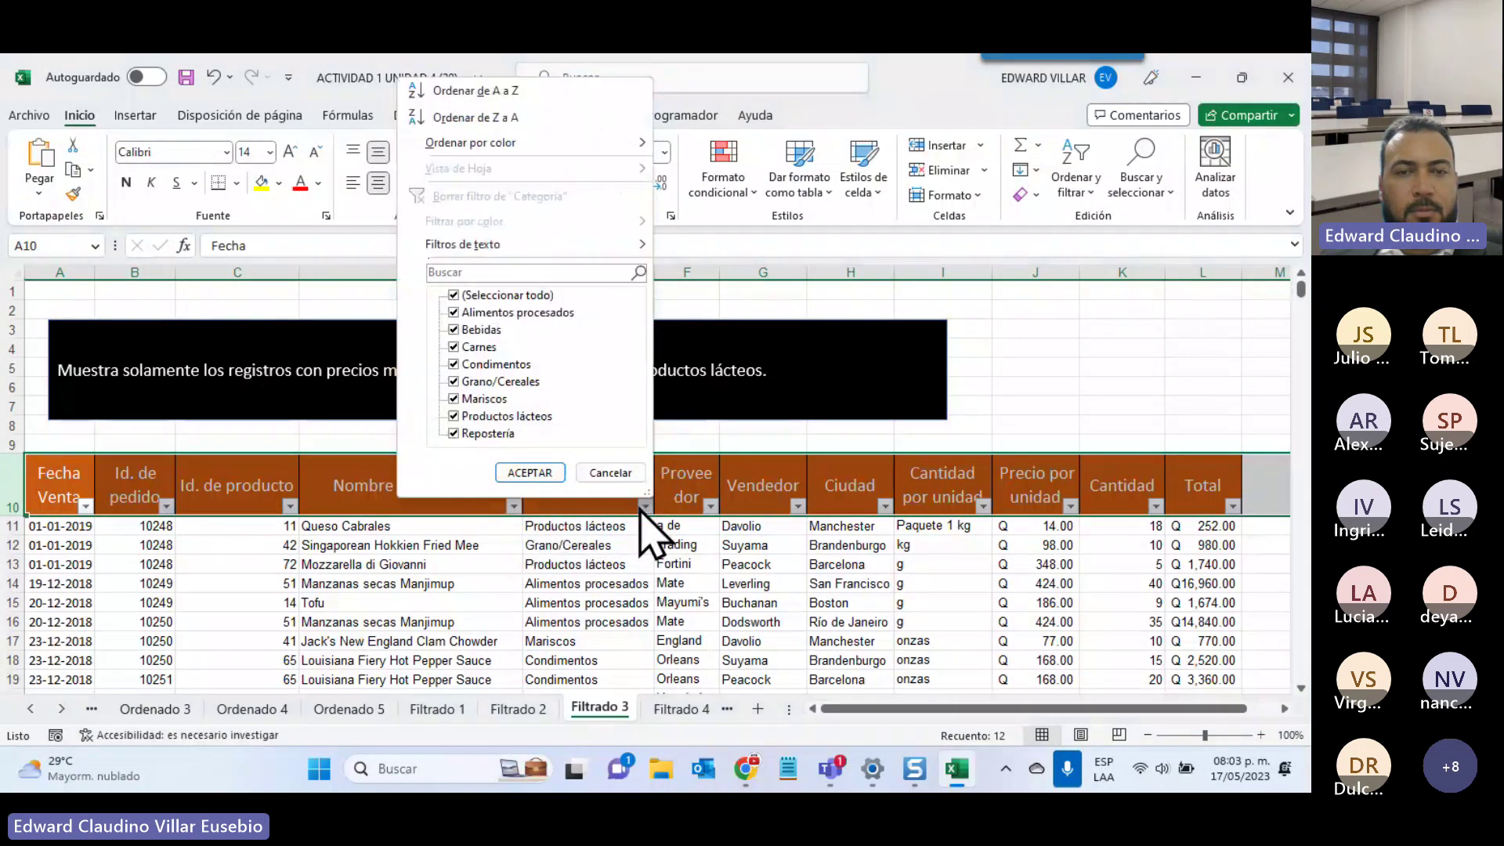
left_click(456, 295)
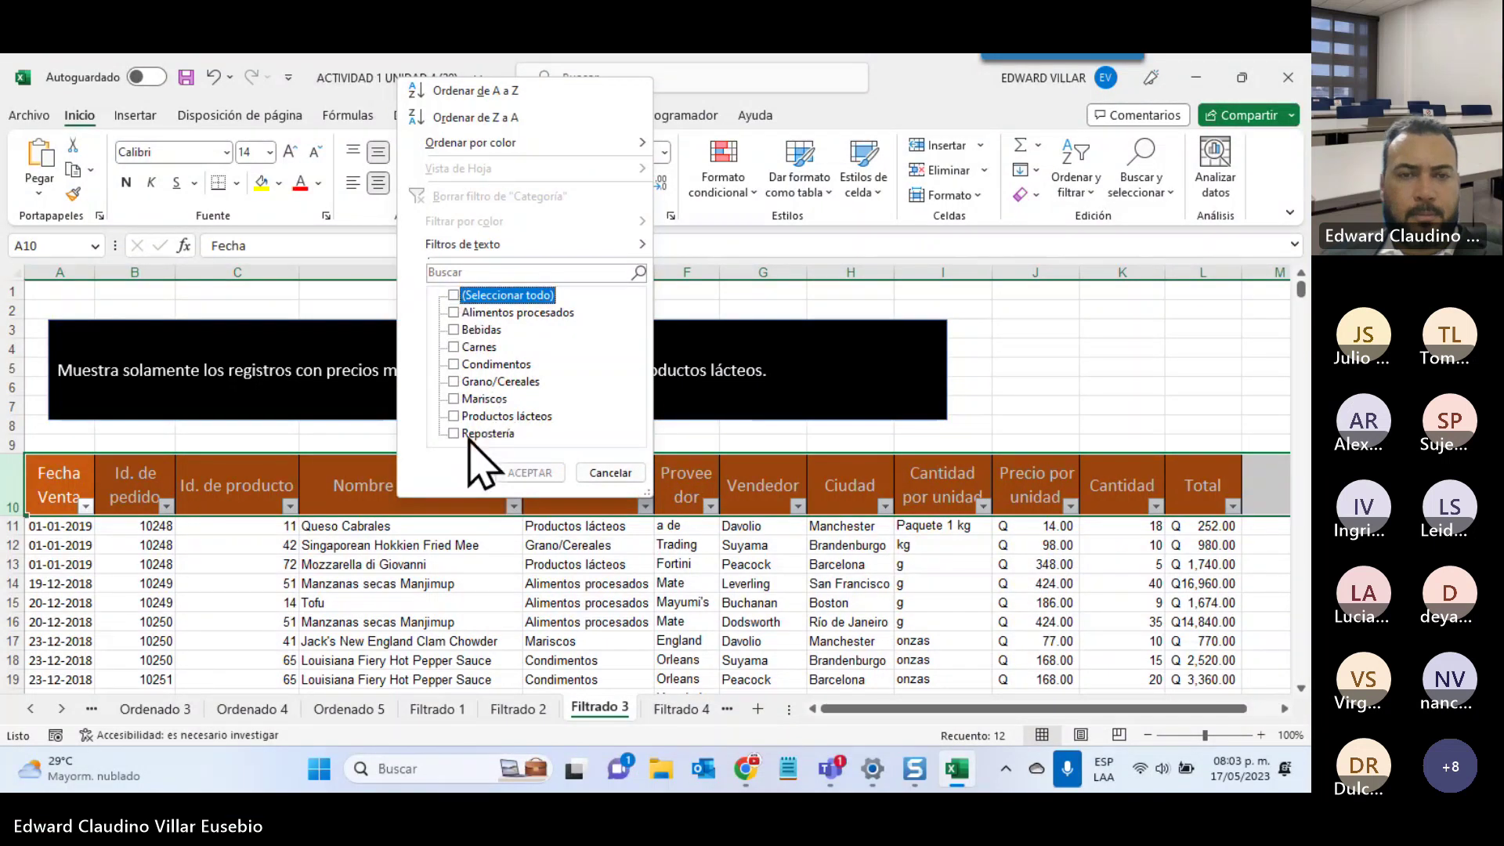
left_click(454, 416)
left_click(529, 473)
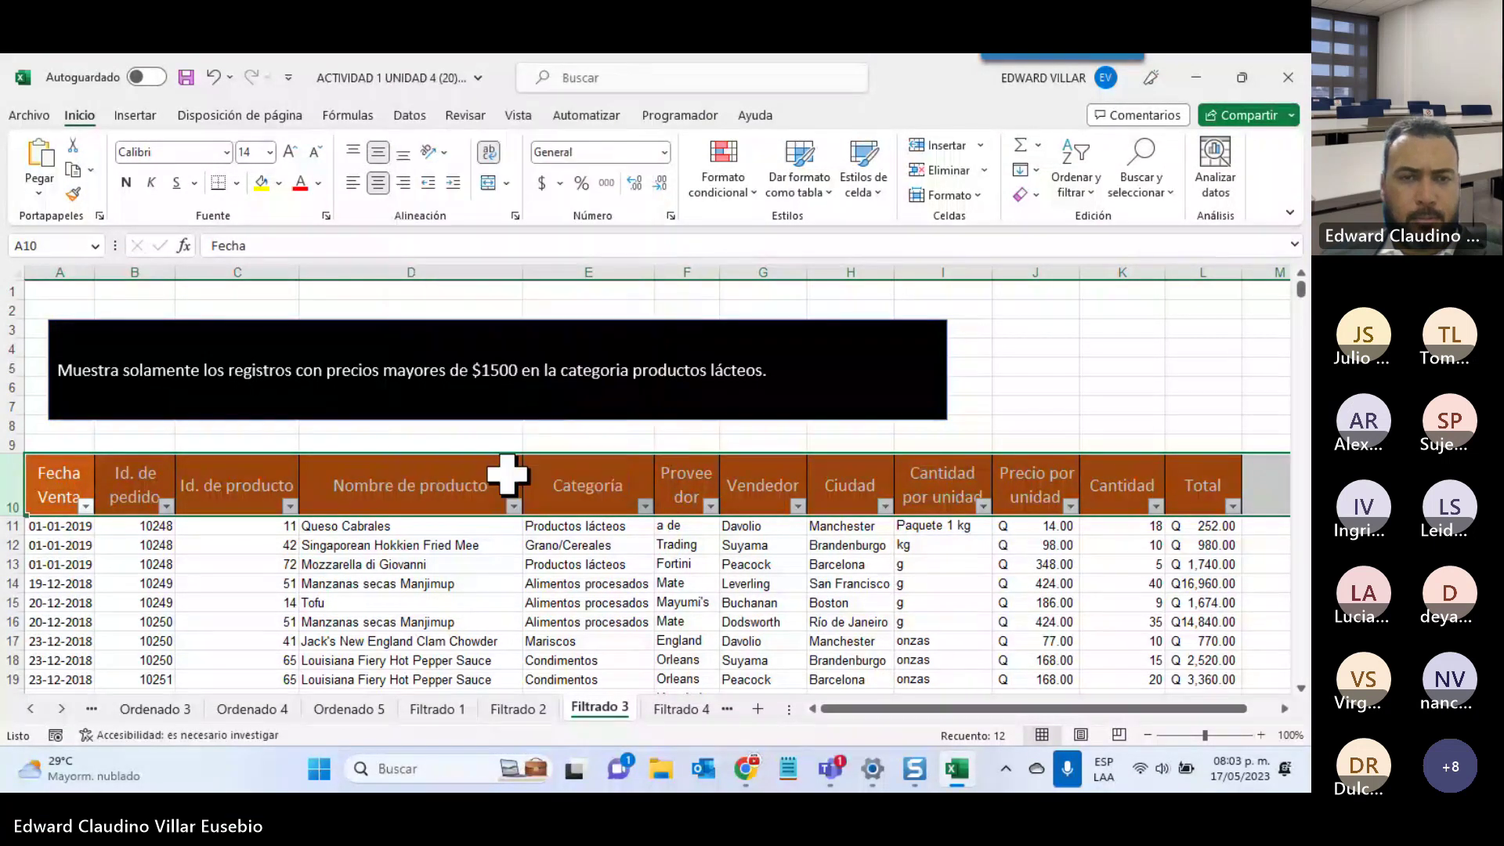
Examine the filtered dairy records and their unit prices from the start to the end of the table
scroll(609, 536, "down", 4)
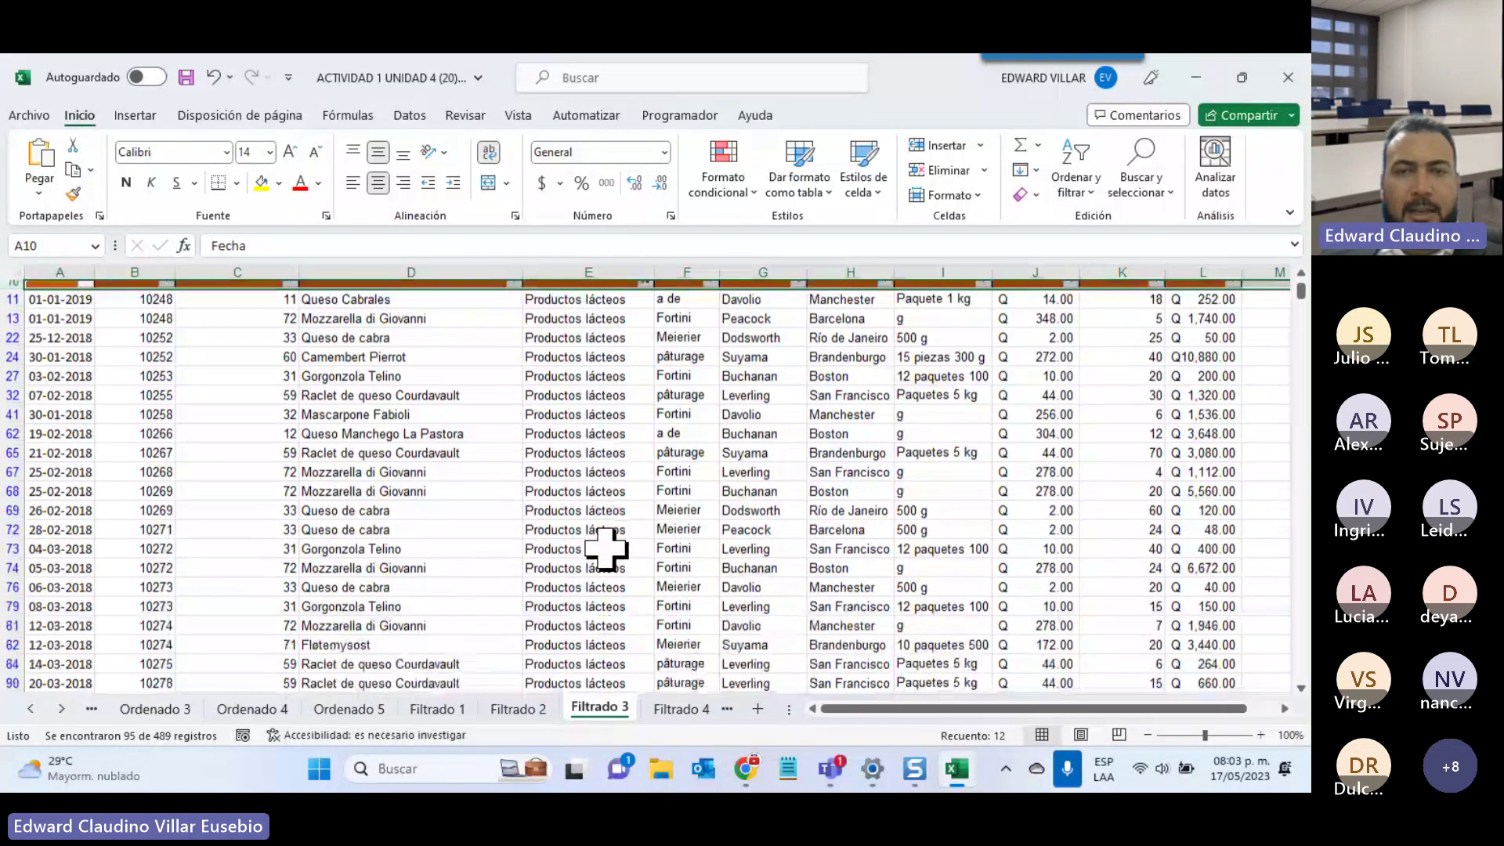
scroll(609, 552, "up", 2)
left_click(666, 466)
scroll(869, 431, "up", 2)
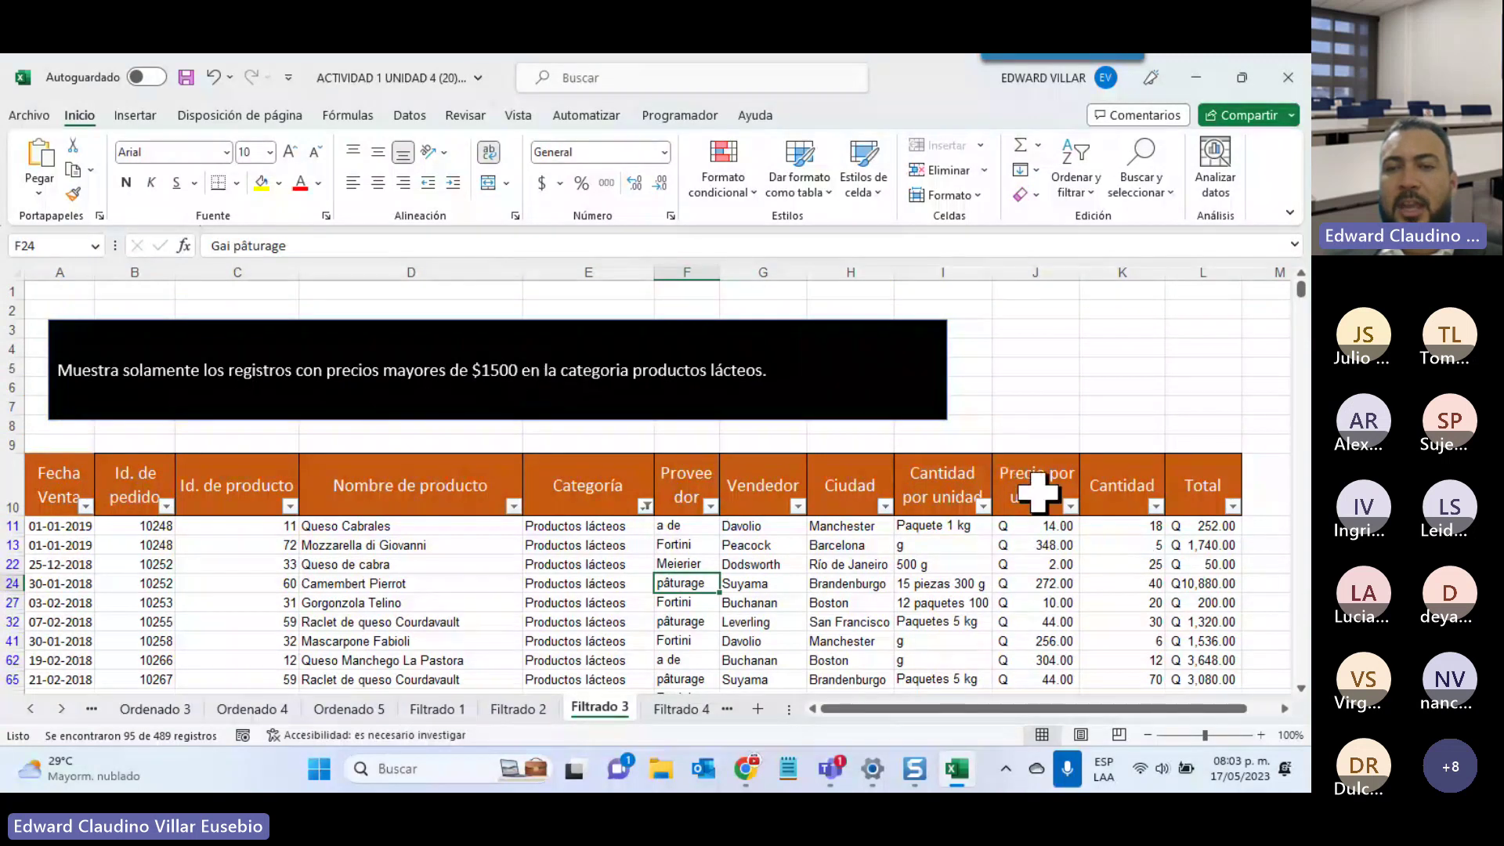
scroll(1038, 493, "down", 2)
scroll(1039, 494, "down", 3)
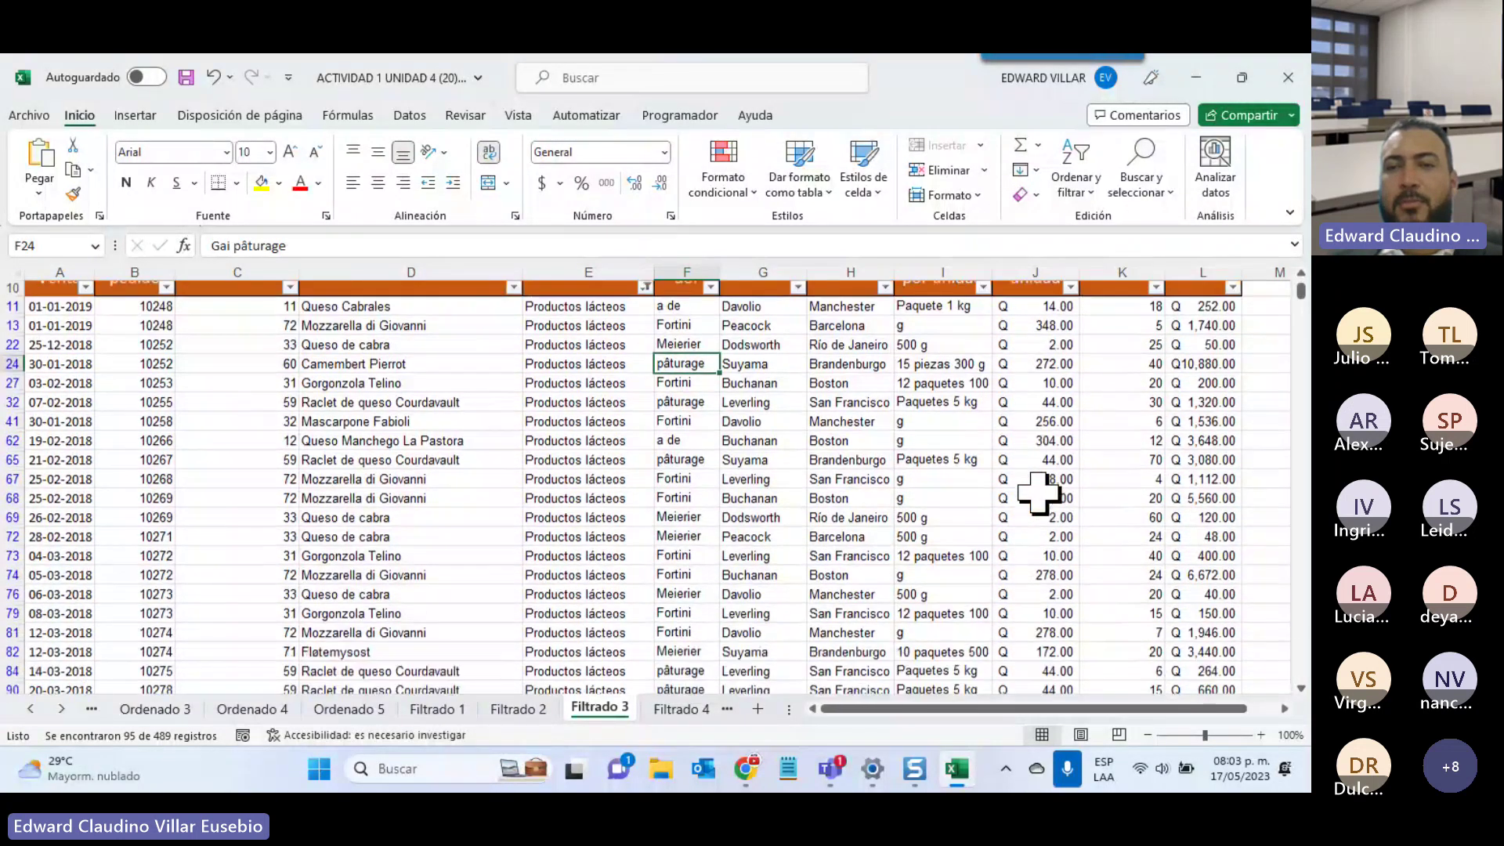
scroll(1038, 494, "down", 6)
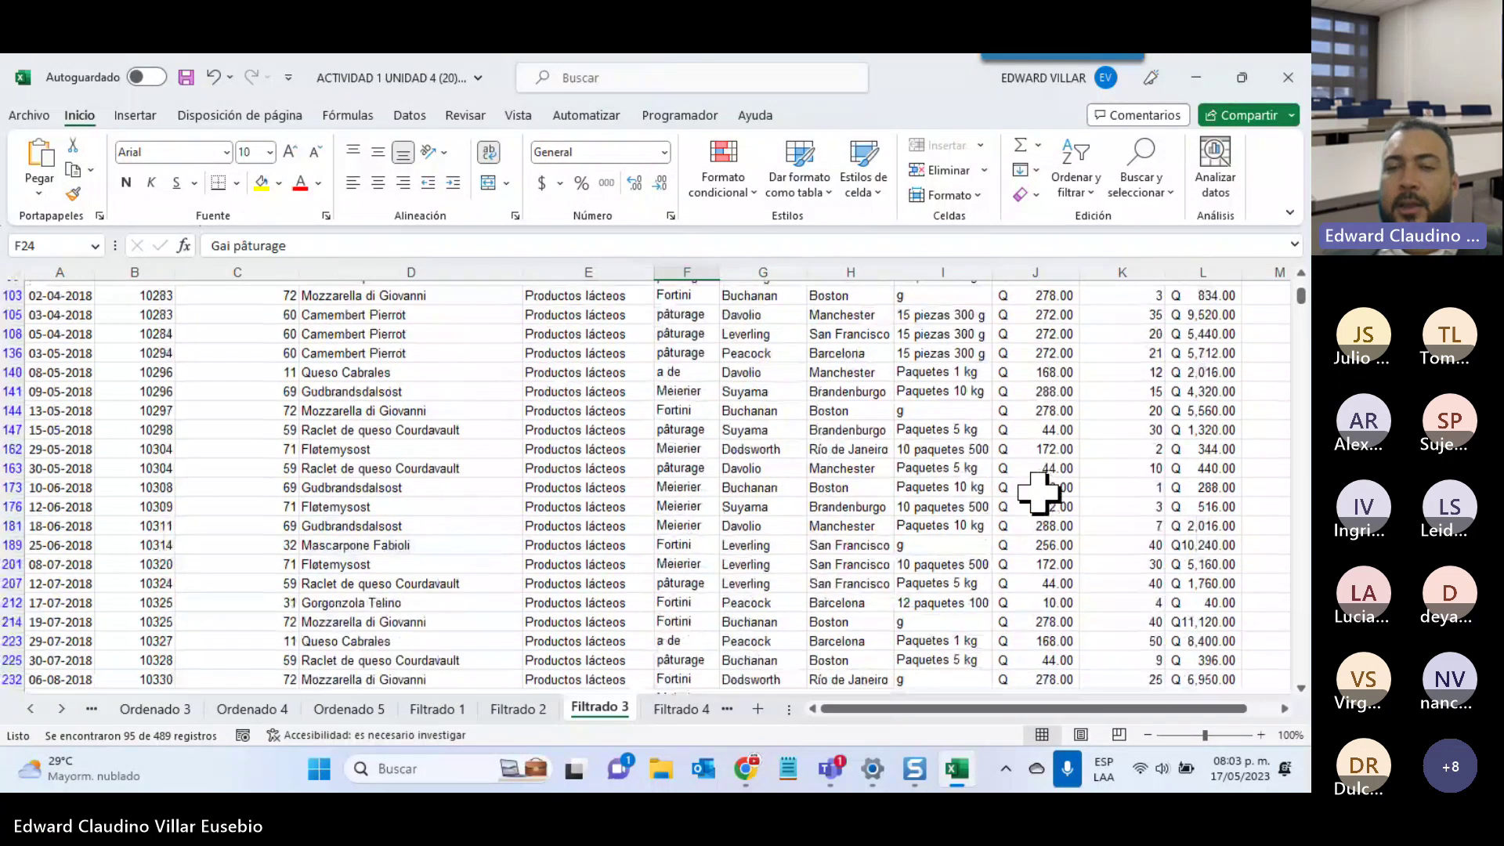
scroll(1039, 493, "down", 7)
scroll(1039, 494, "down", 10)
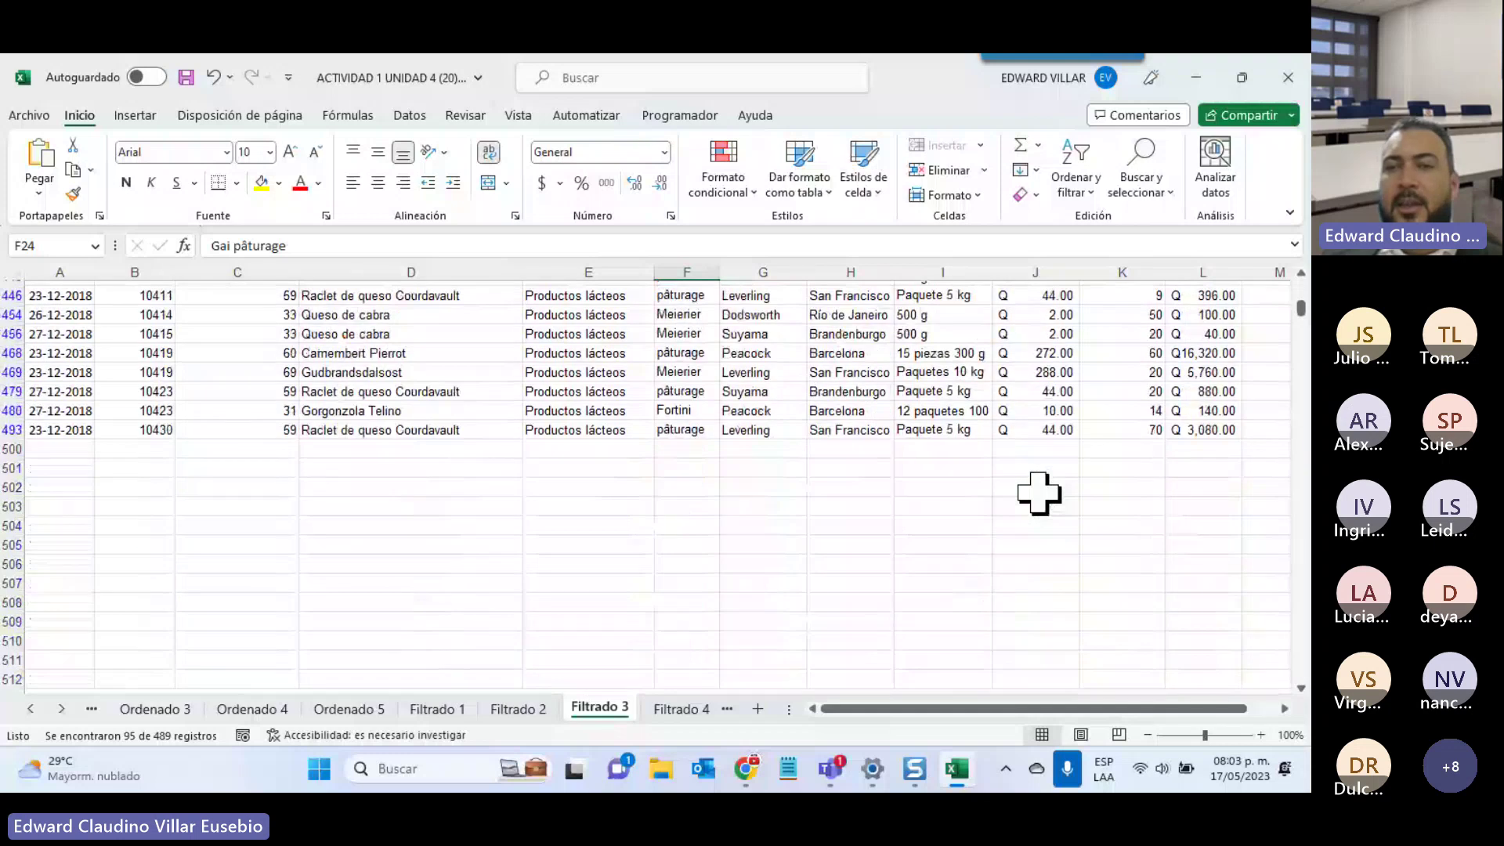
scroll(1038, 494, "up", 10)
scroll(1038, 494, "up", 20)
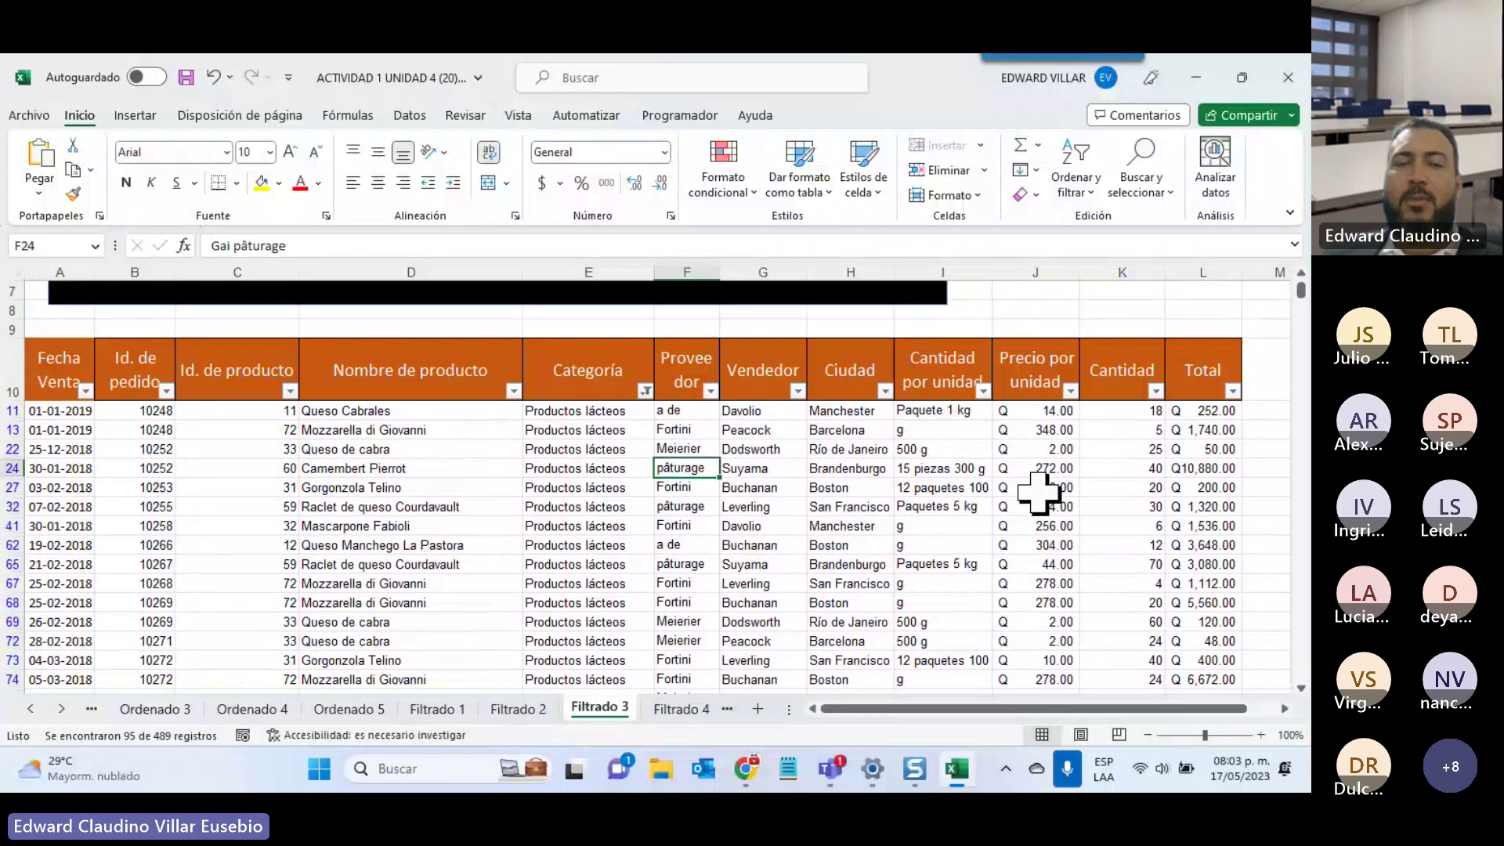
scroll(1038, 494, "up", 2)
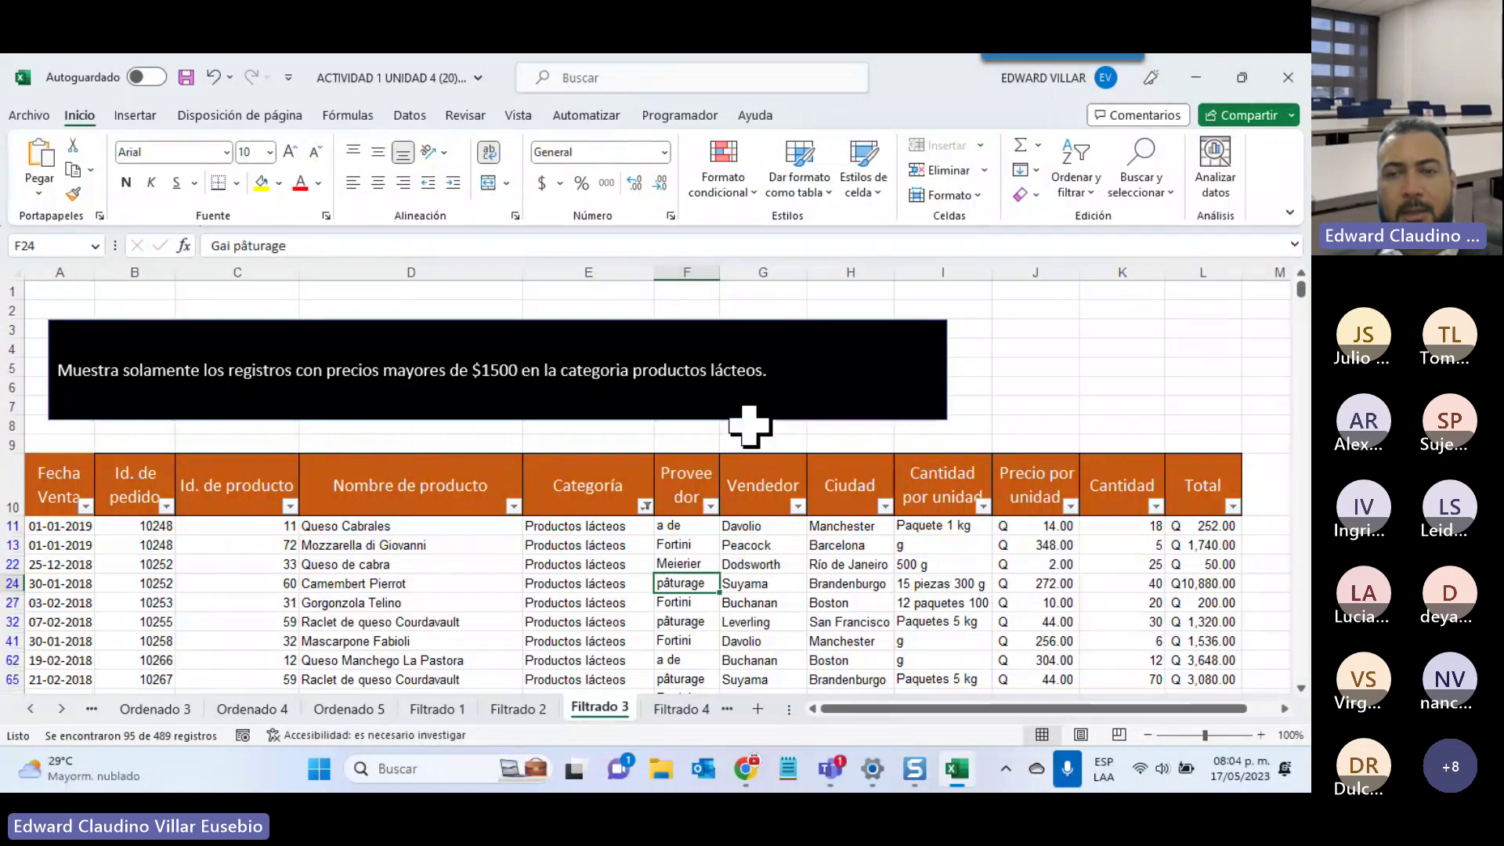
Apply a number filter to the Precio por unidad column for values greater than 1500
left_click(1070, 506)
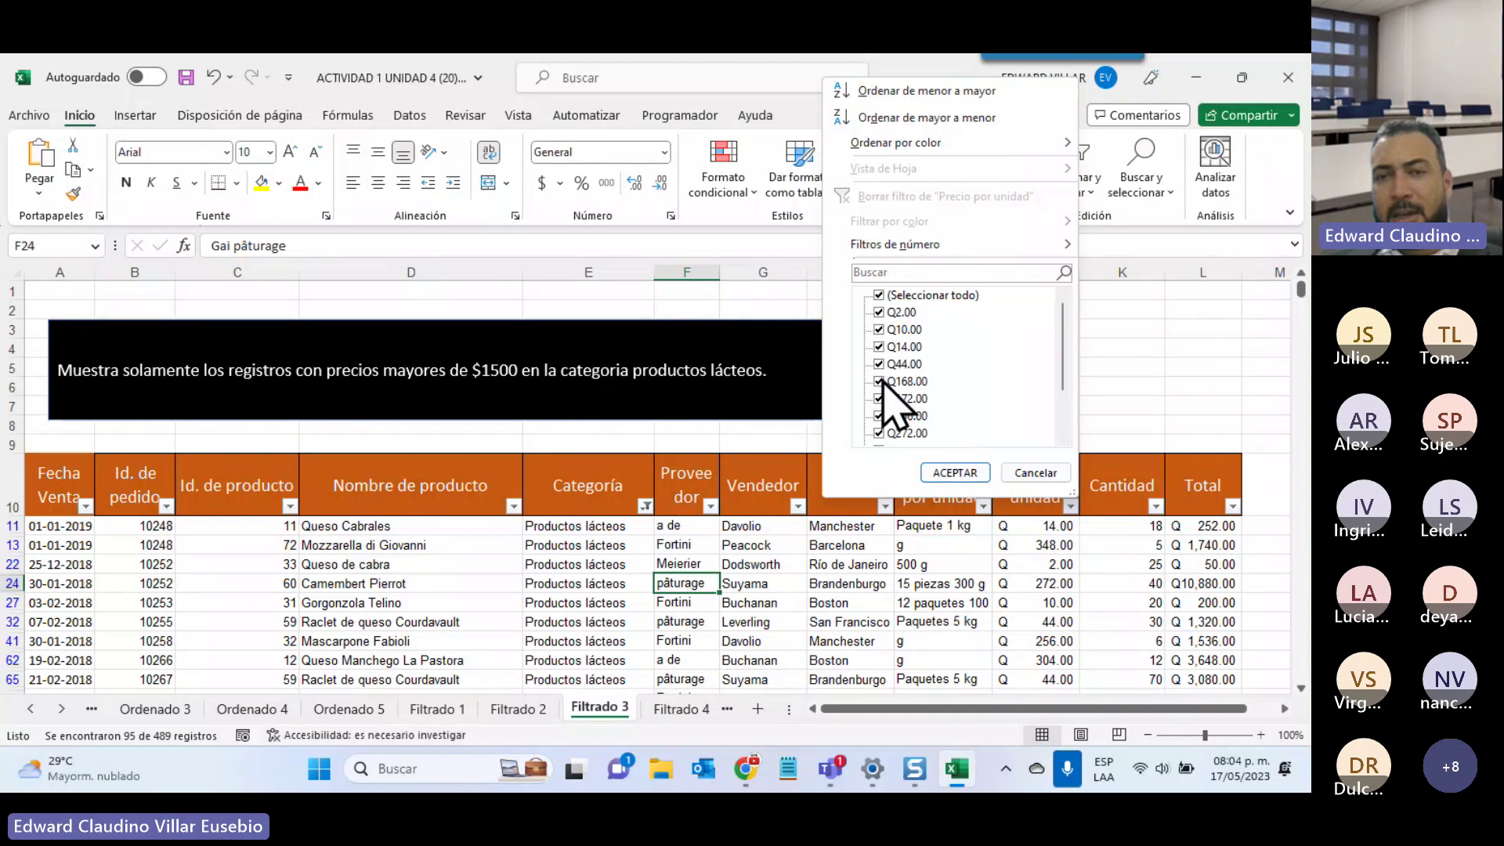
scroll(883, 349, "down", 1)
scroll(890, 356, "down", 1)
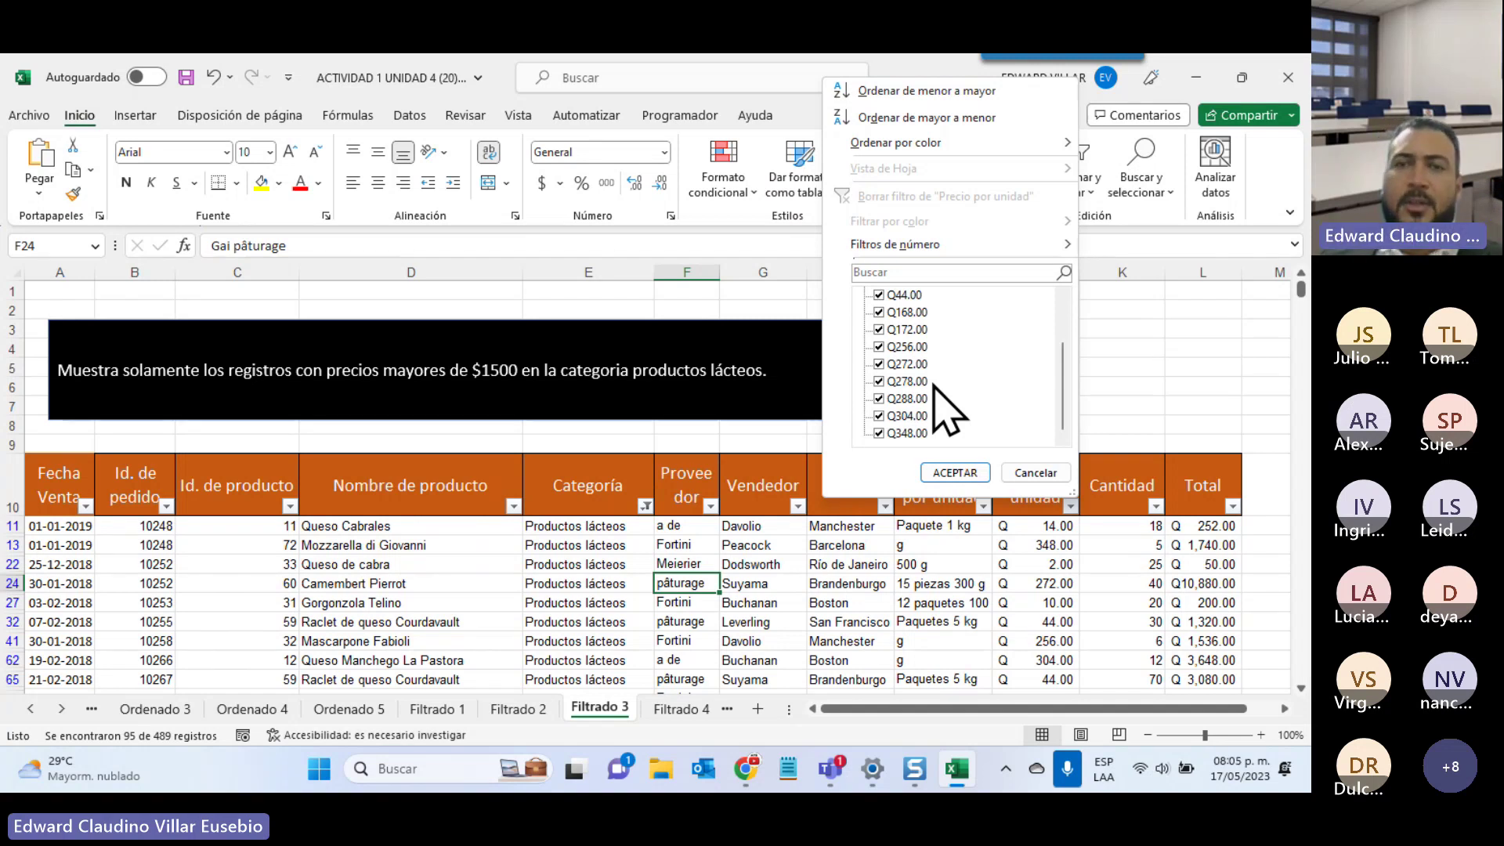
mouse_move(879, 246)
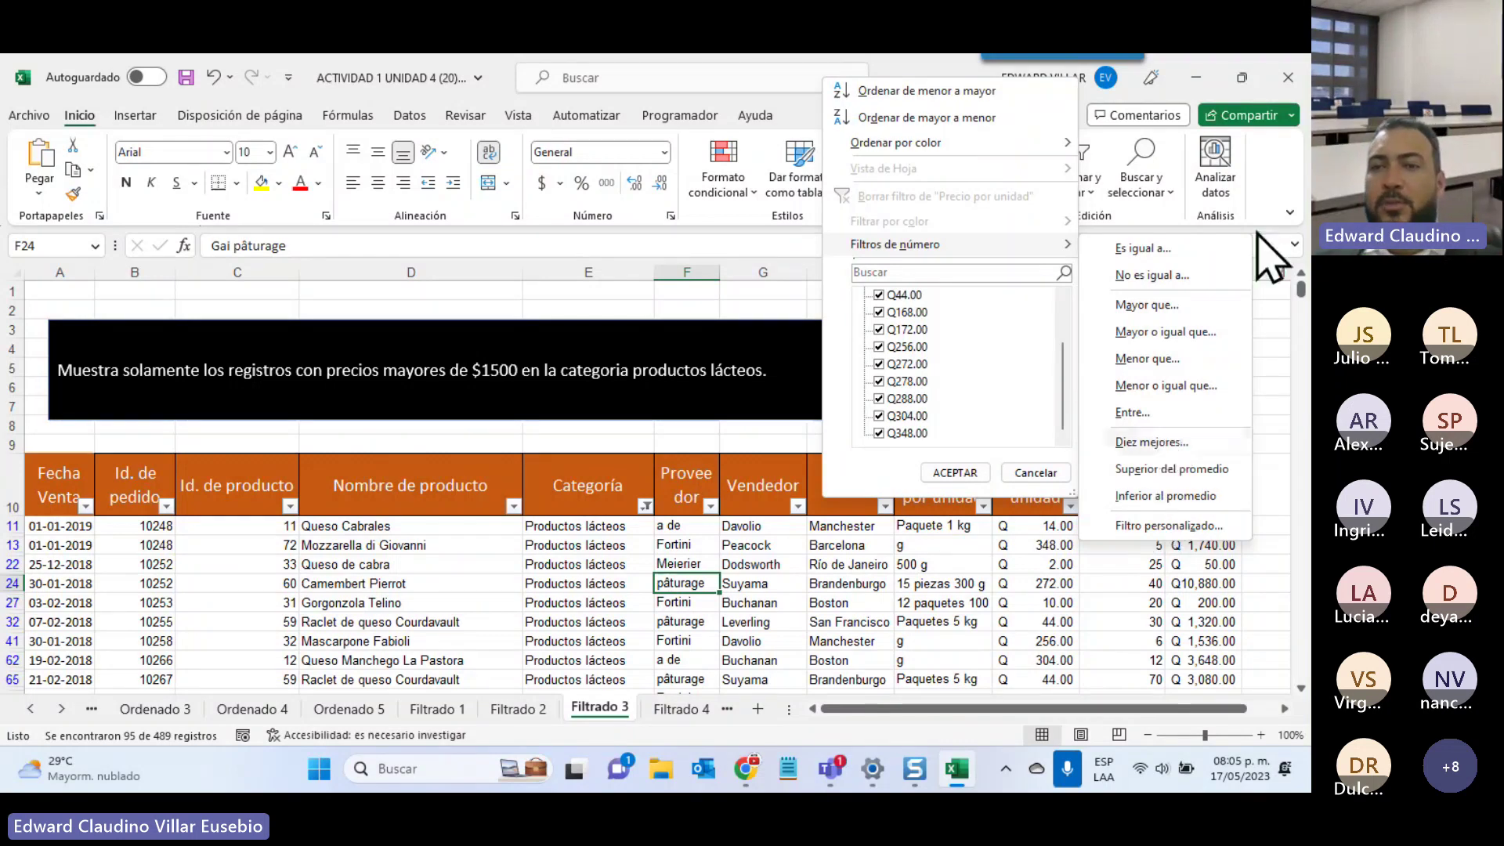
left_click(1190, 309)
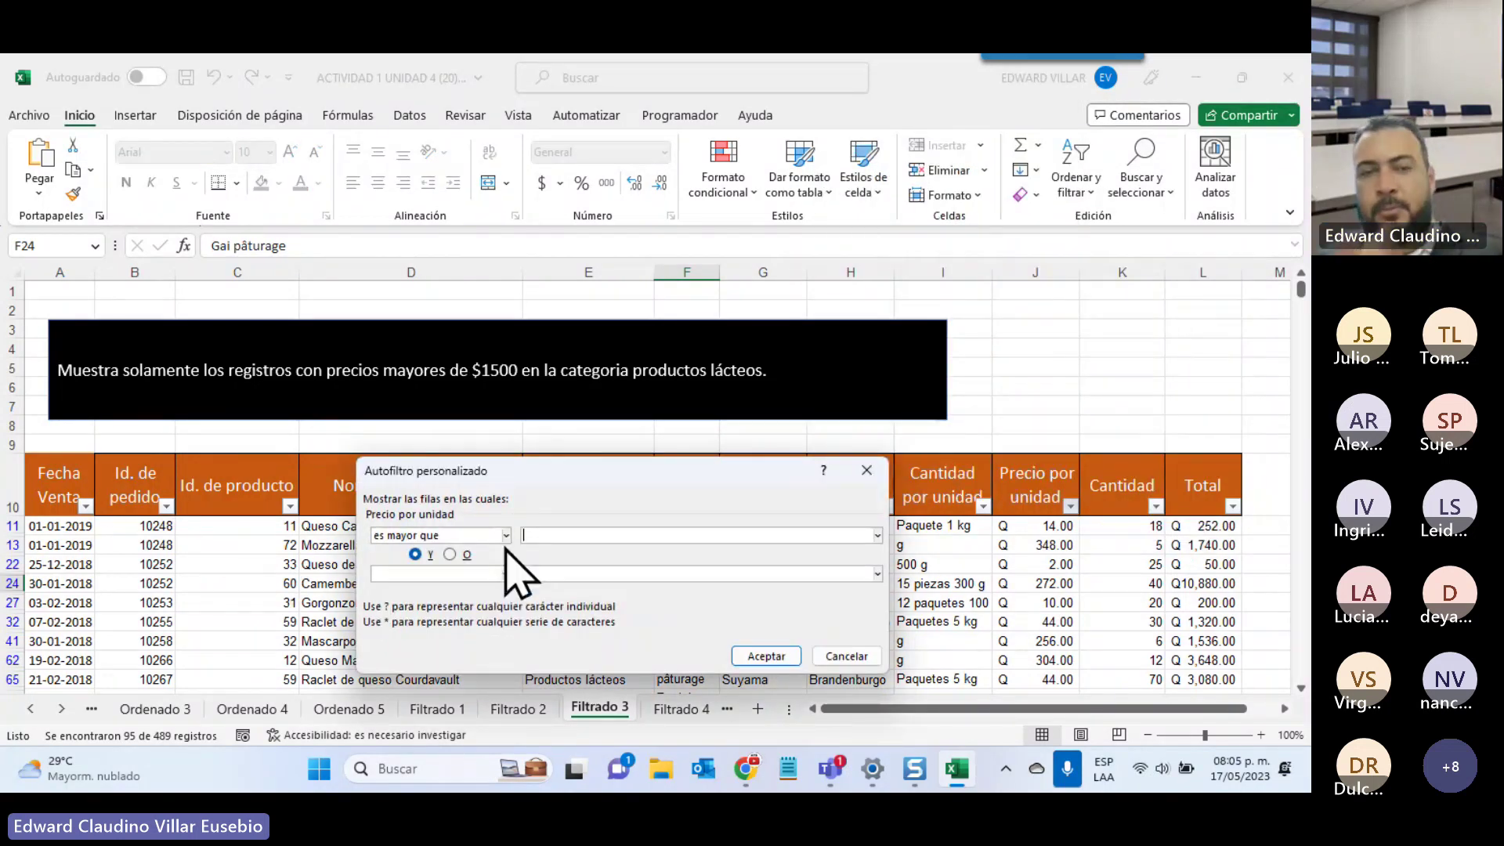
type("1500")
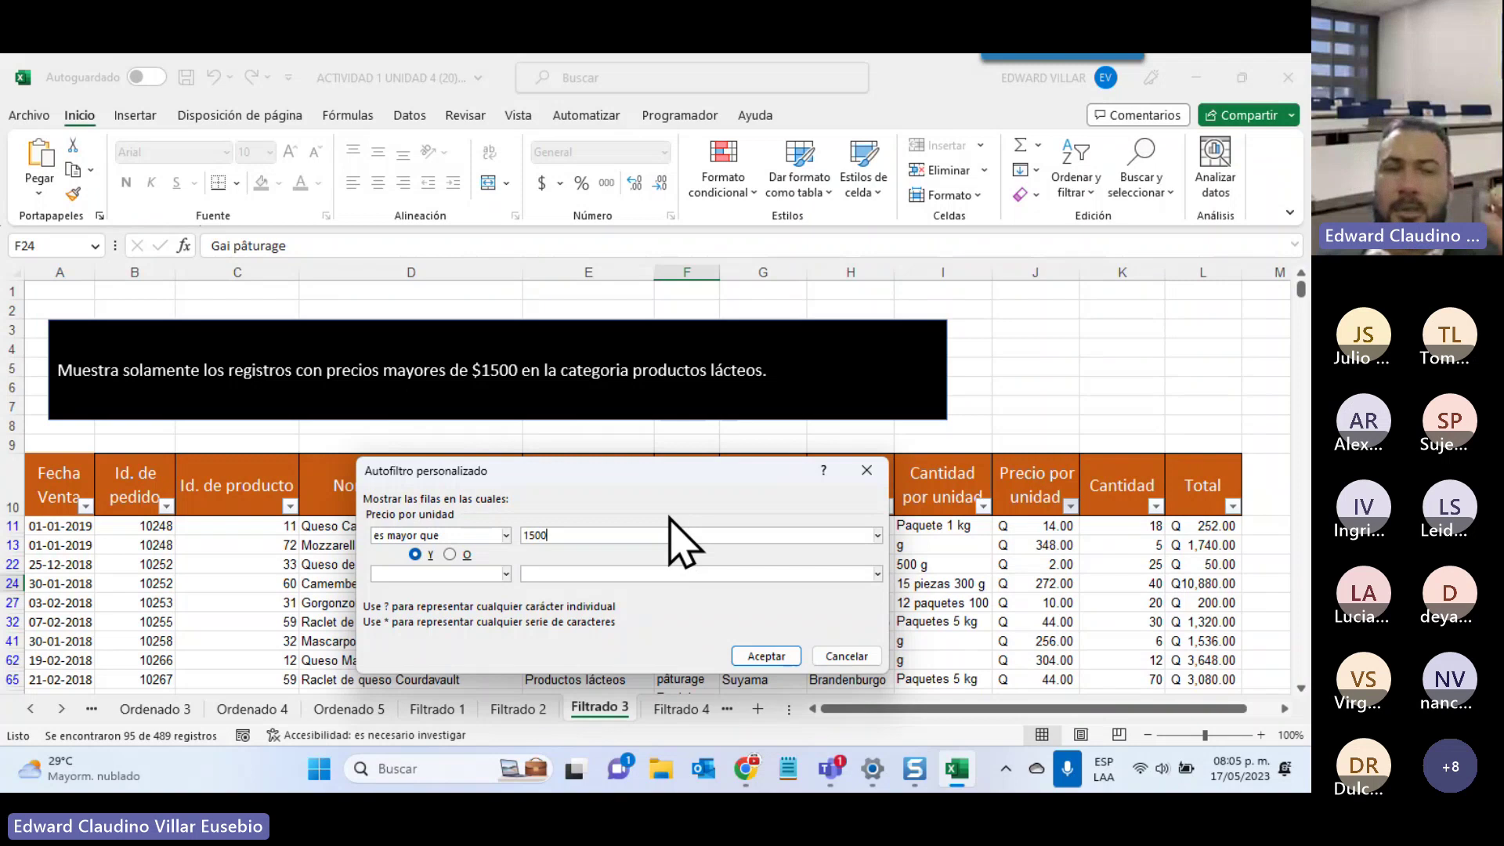
left_click(751, 660)
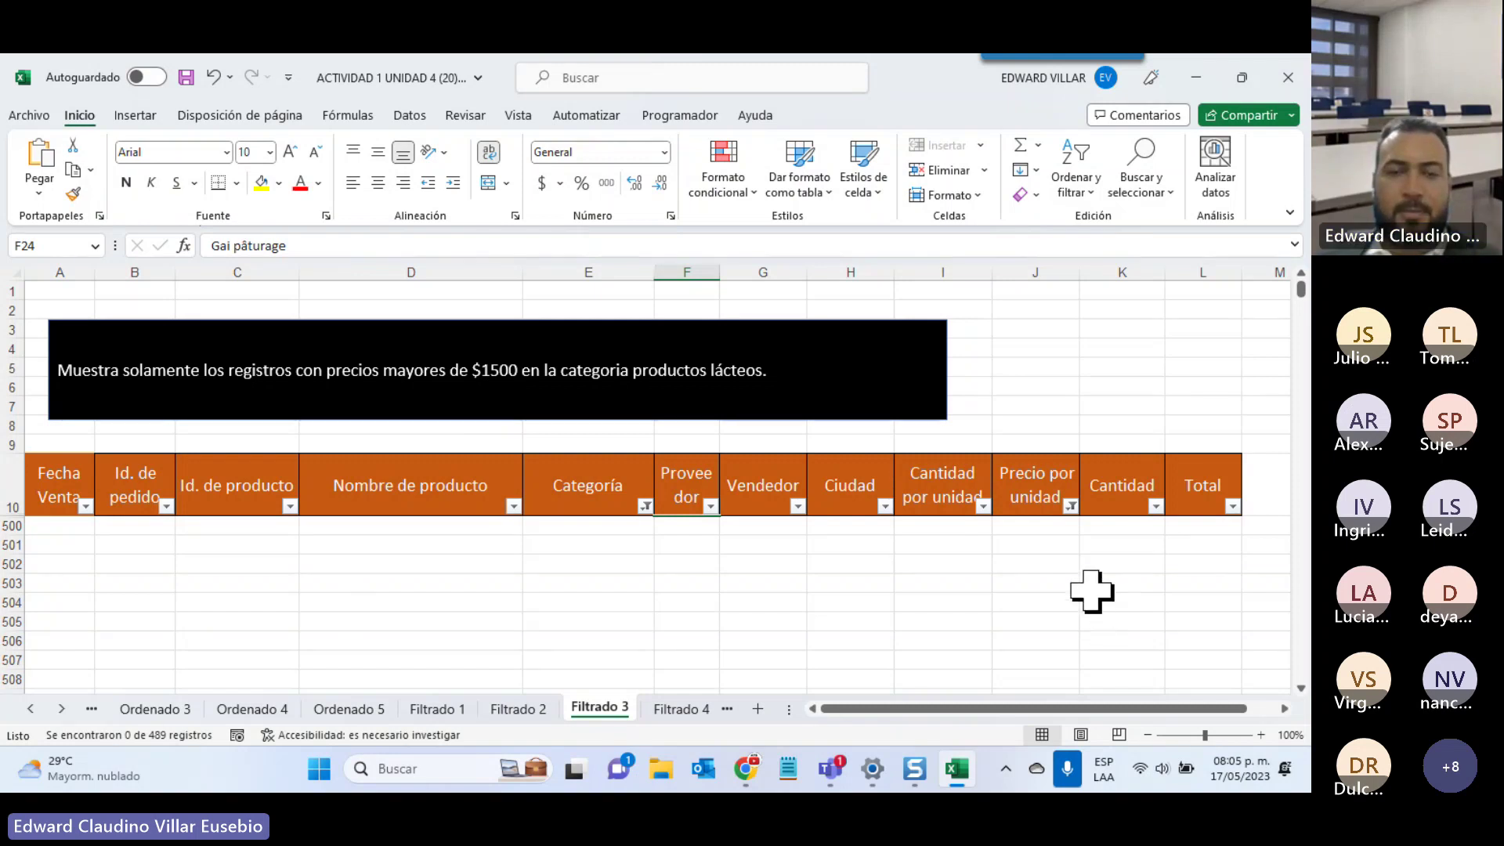
Go to the Filtrado 4 sheet and examine its exercise instruction and the values in the Total column
left_click(678, 709)
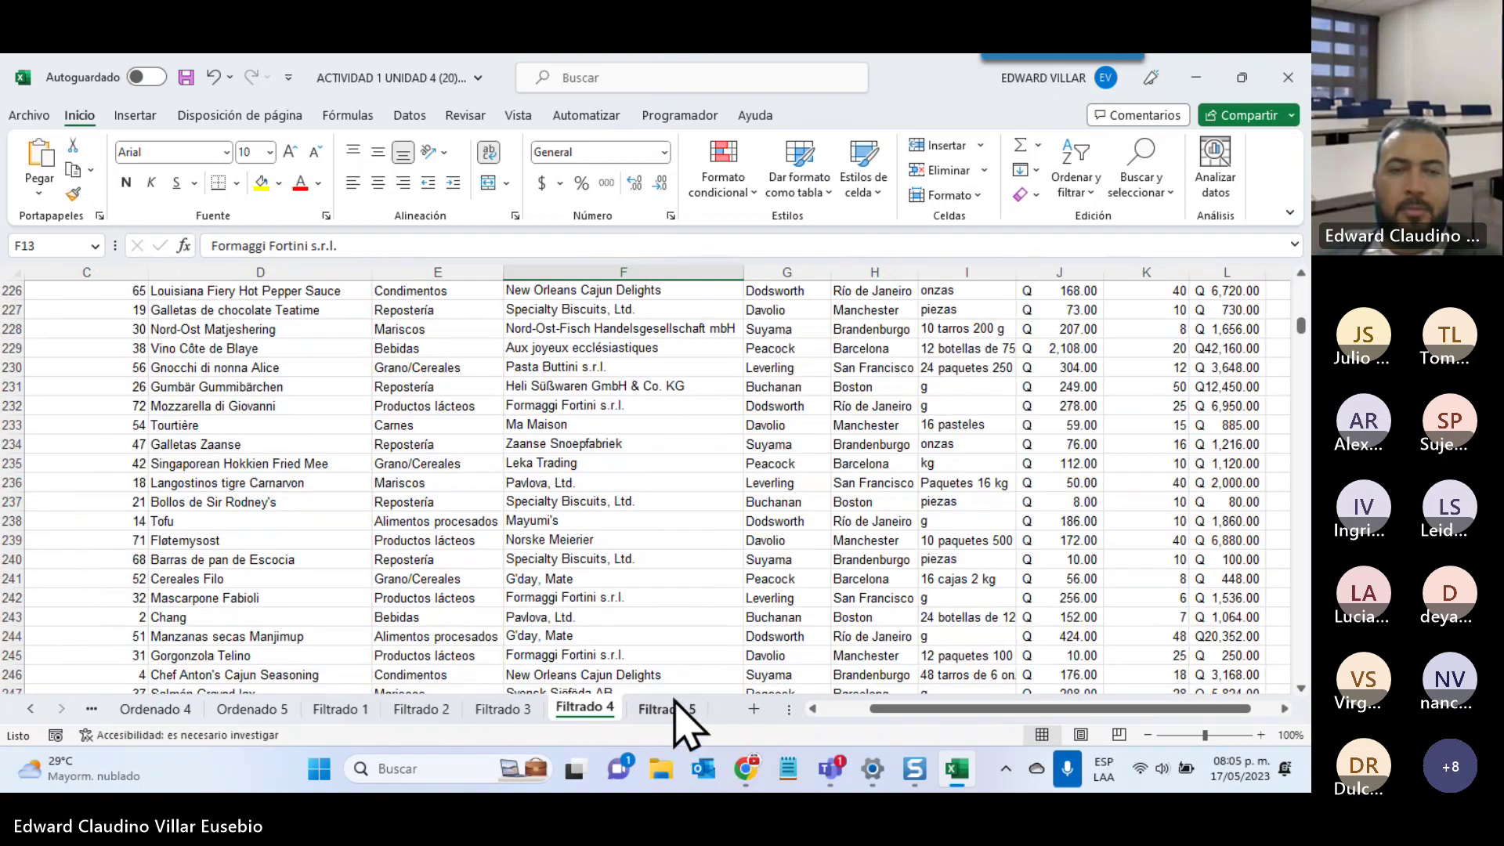
scroll(684, 605, "up", 18)
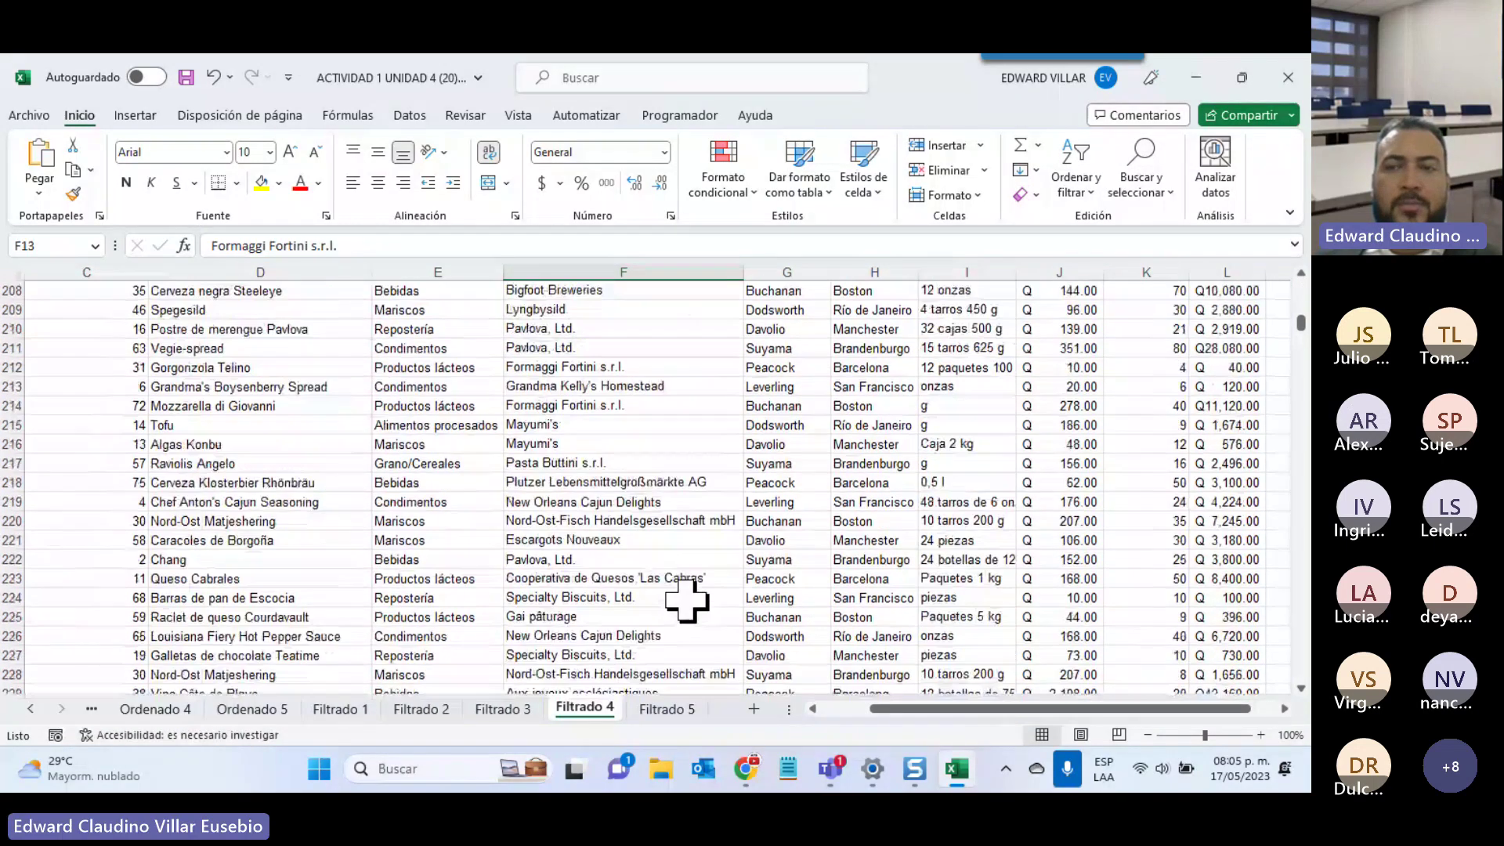
scroll(686, 601, "up", 20)
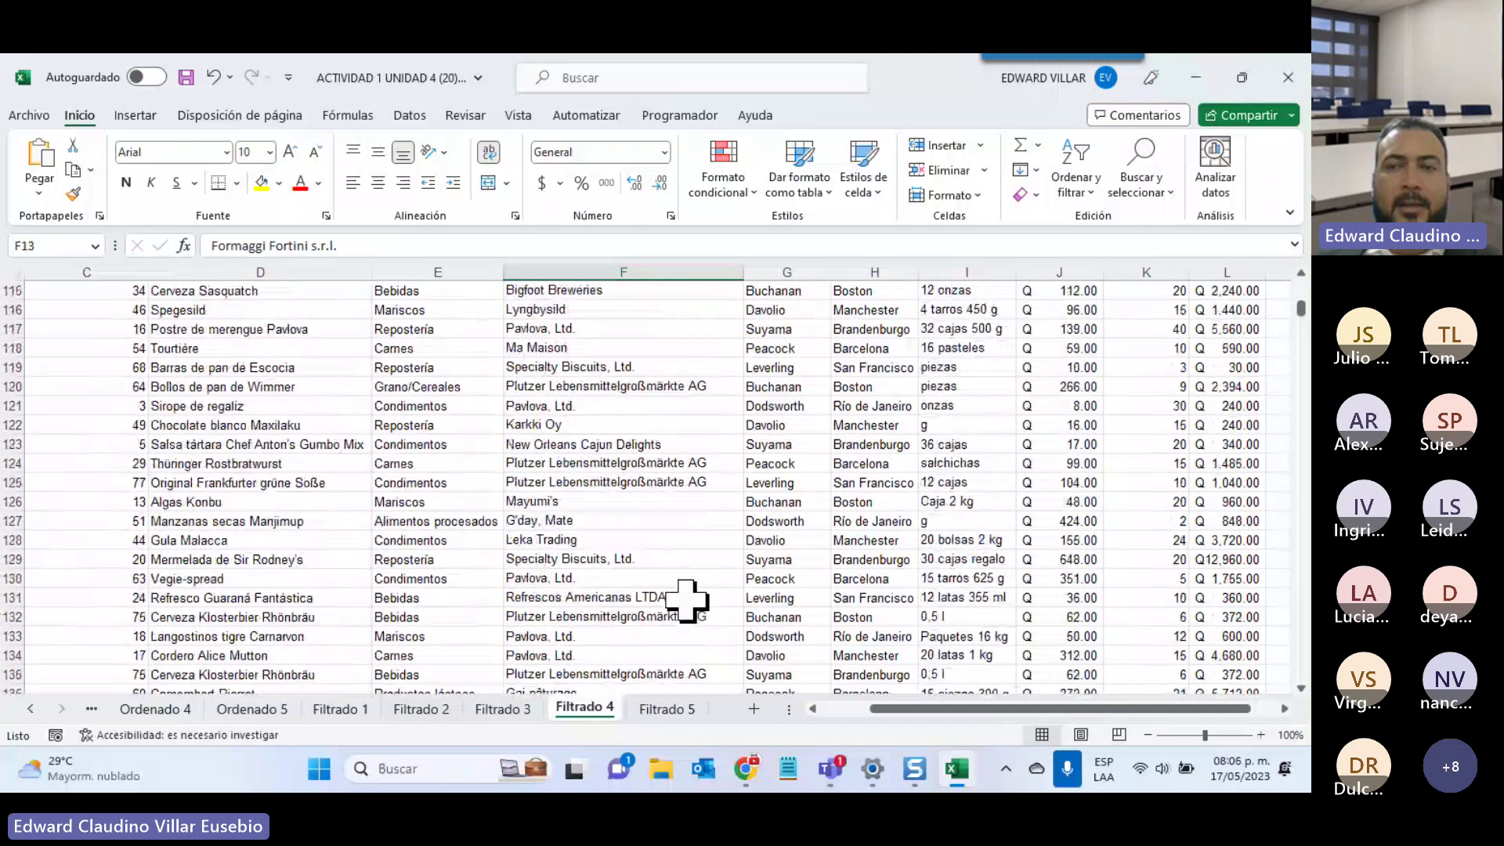
scroll(687, 600, "up", 20)
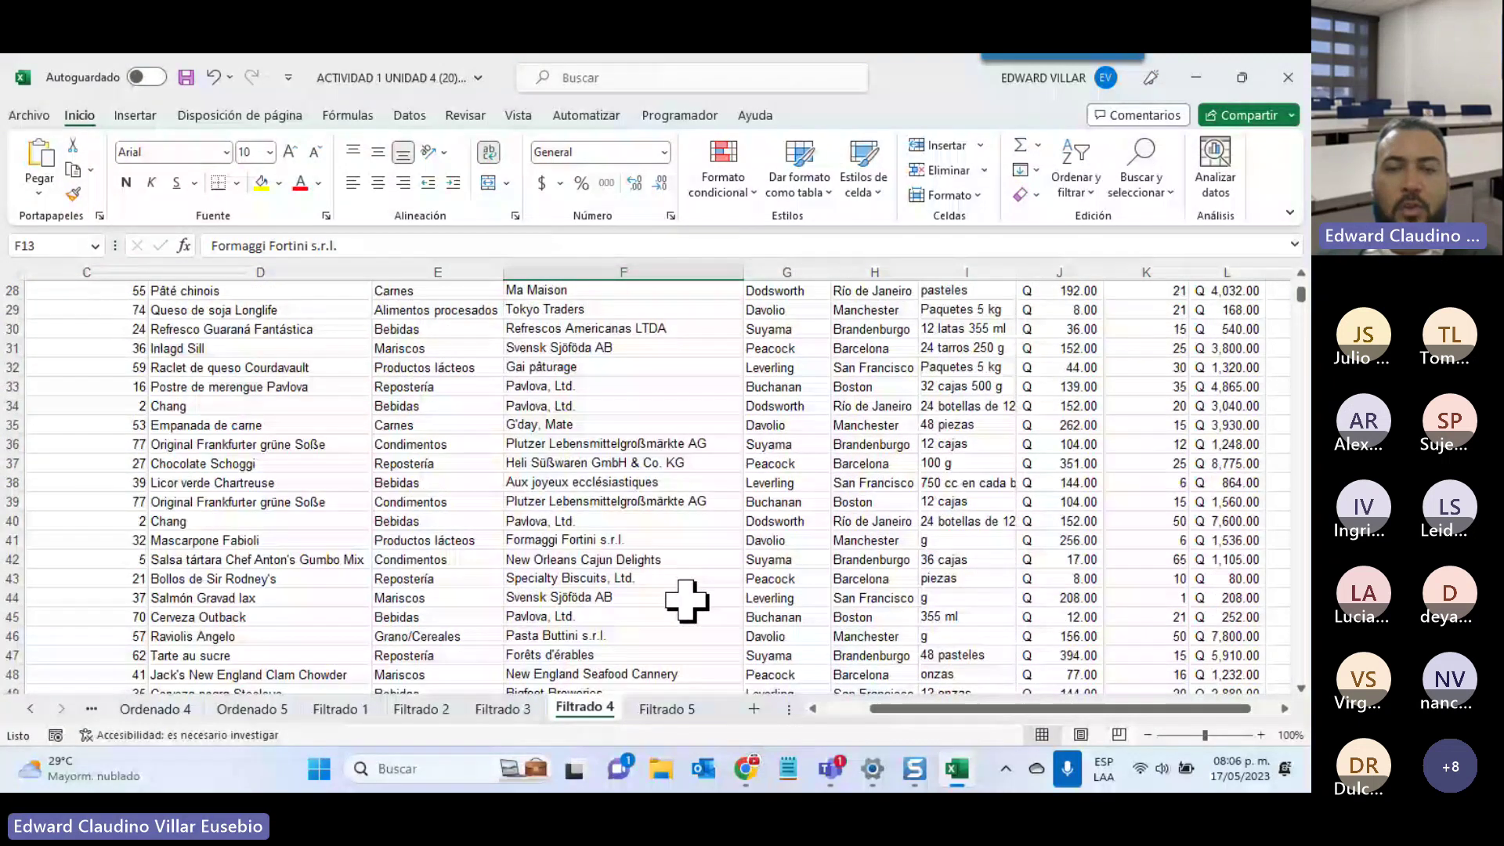
scroll(716, 671, "left", 2)
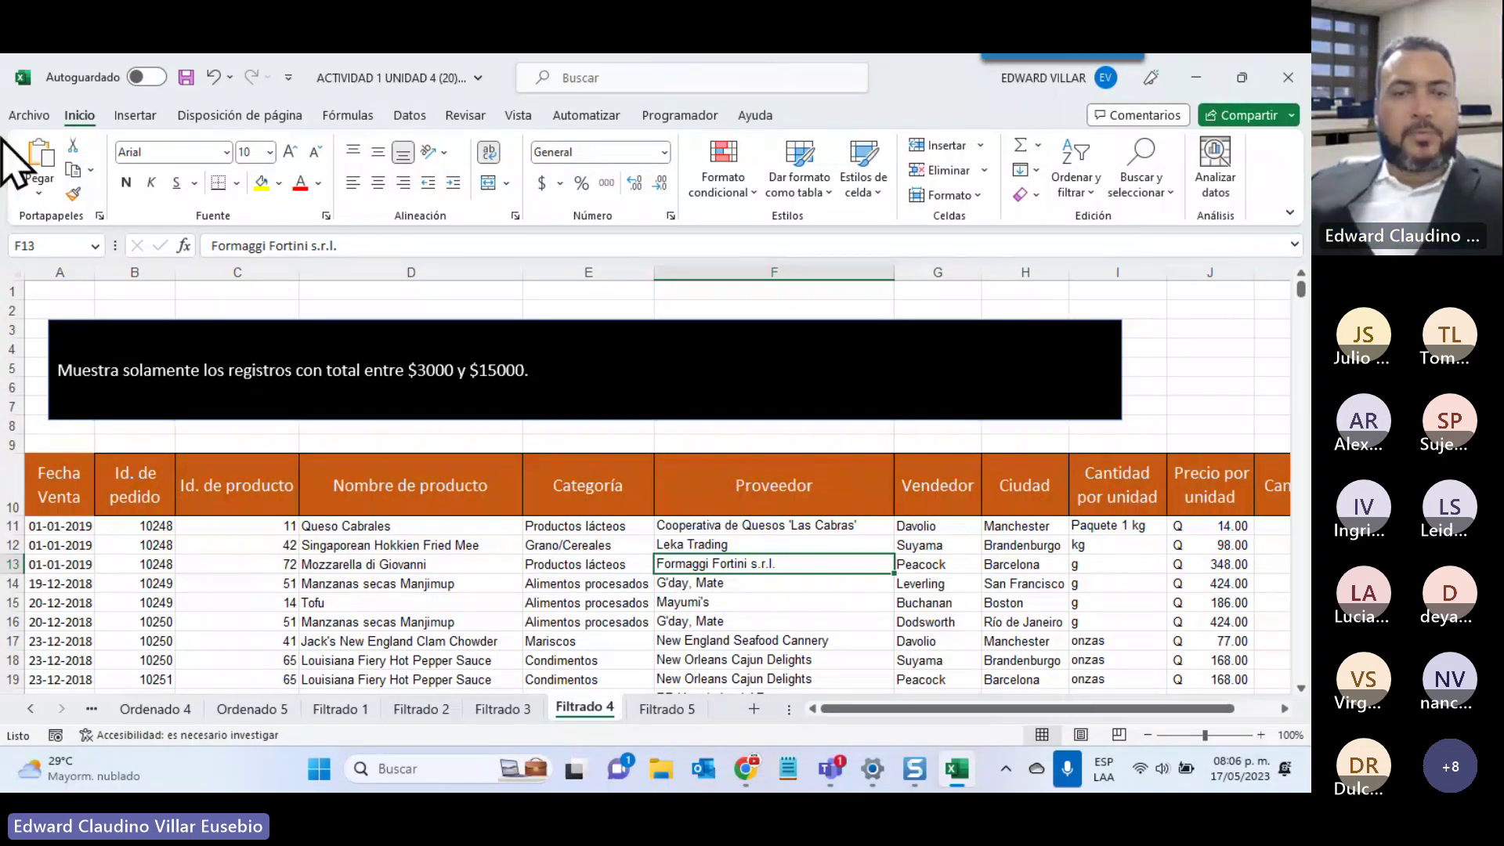
scroll(935, 433, "down", 1)
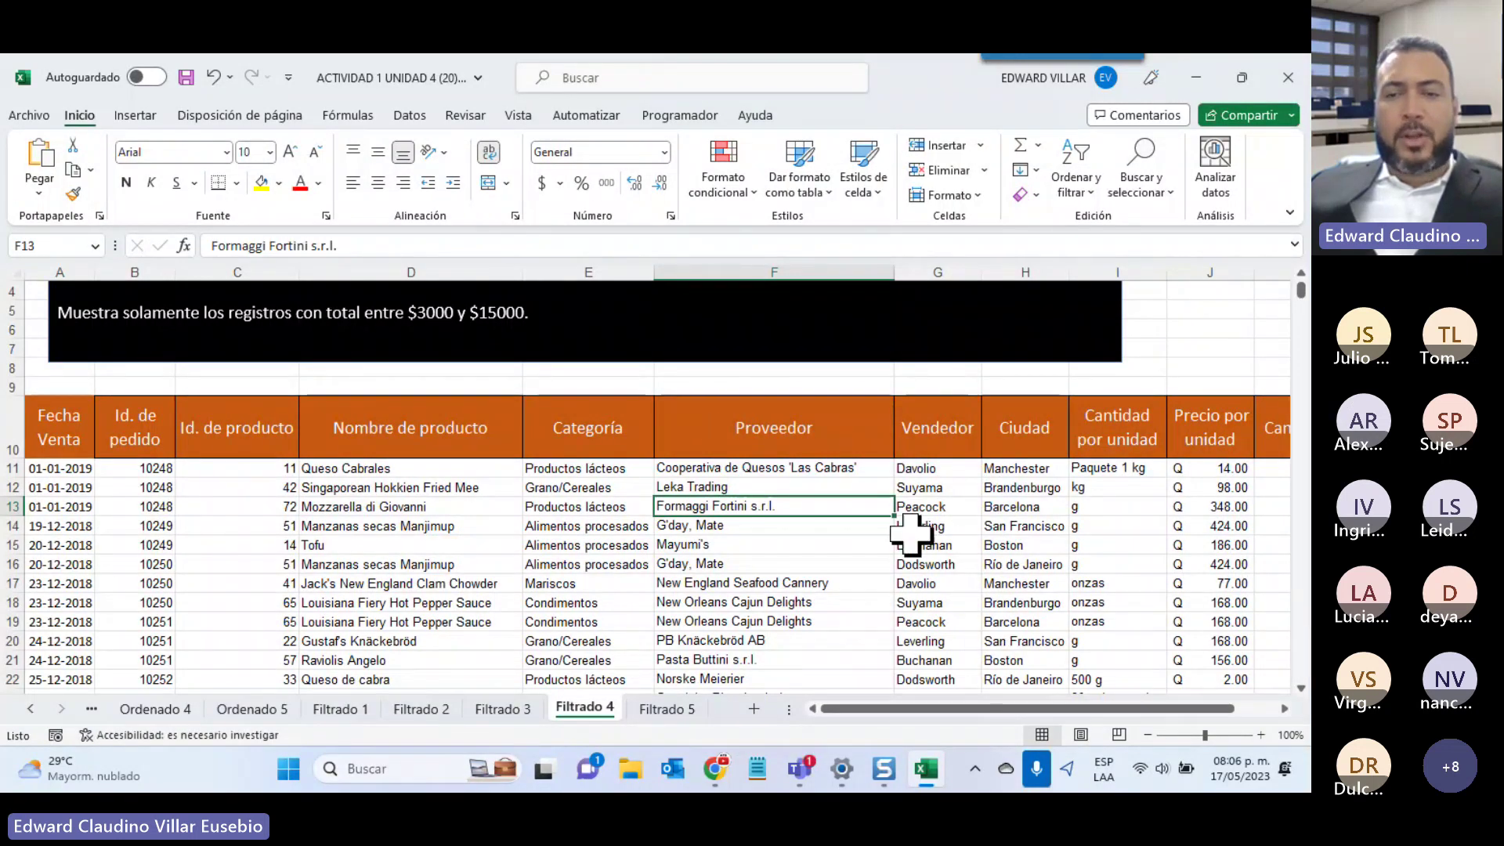
left_click_drag(989, 708, 1109, 714)
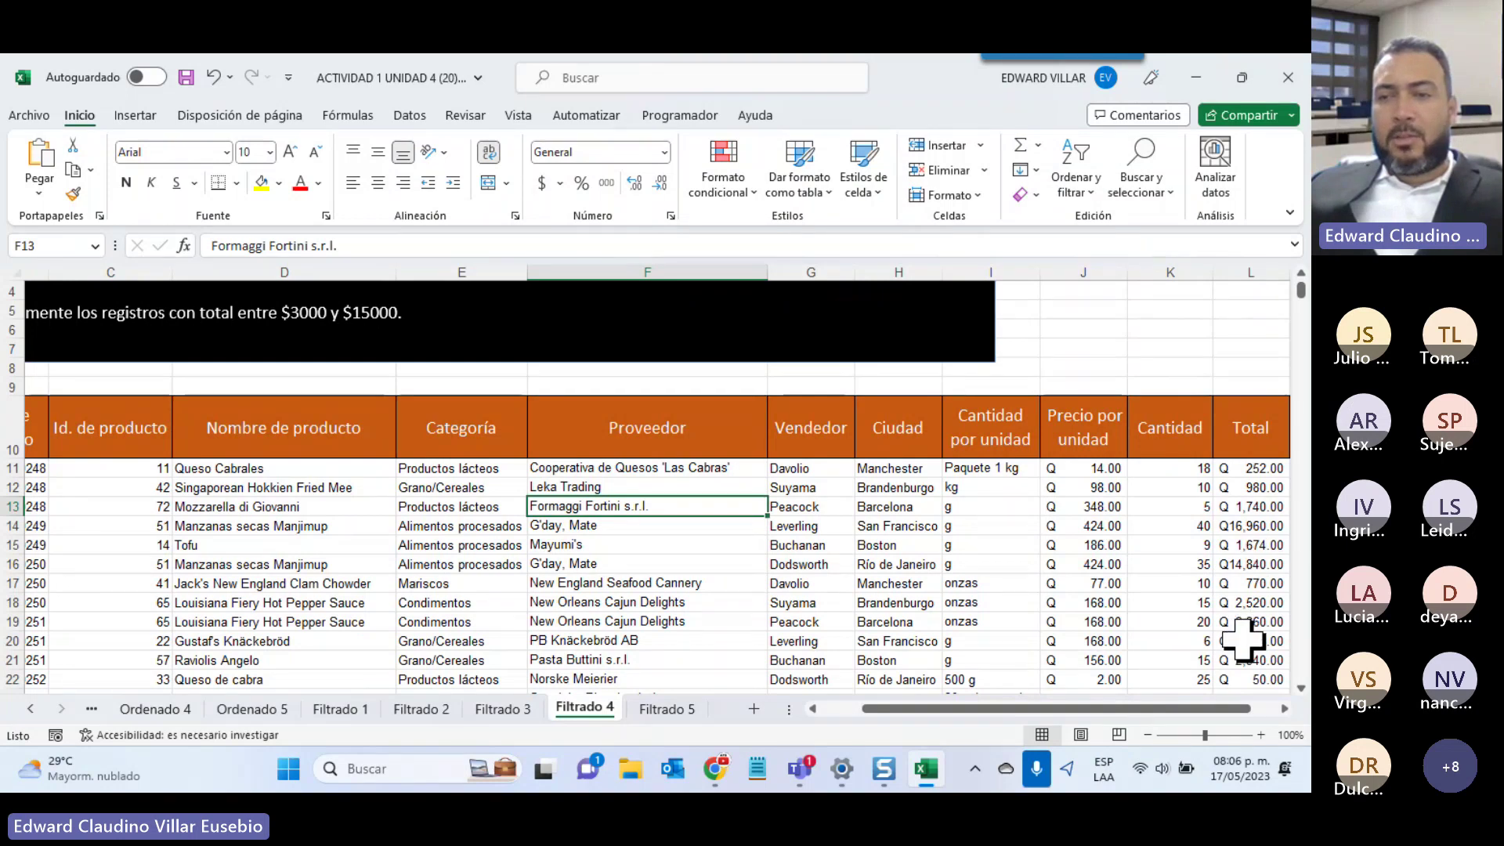
scroll(1239, 480, "down", 3)
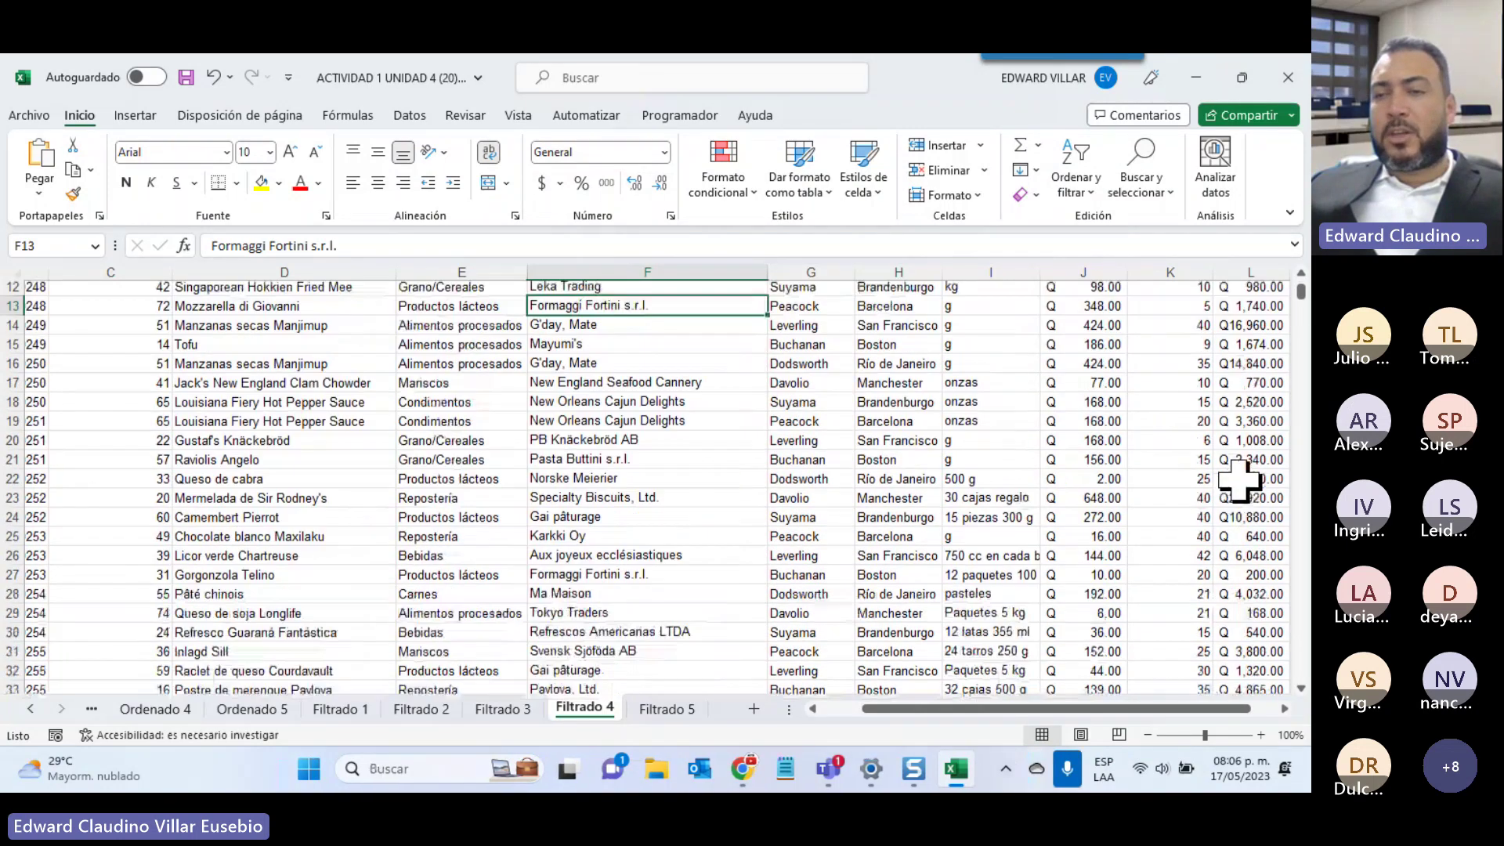
scroll(1240, 480, "down", 1)
scroll(1242, 480, "up", 3)
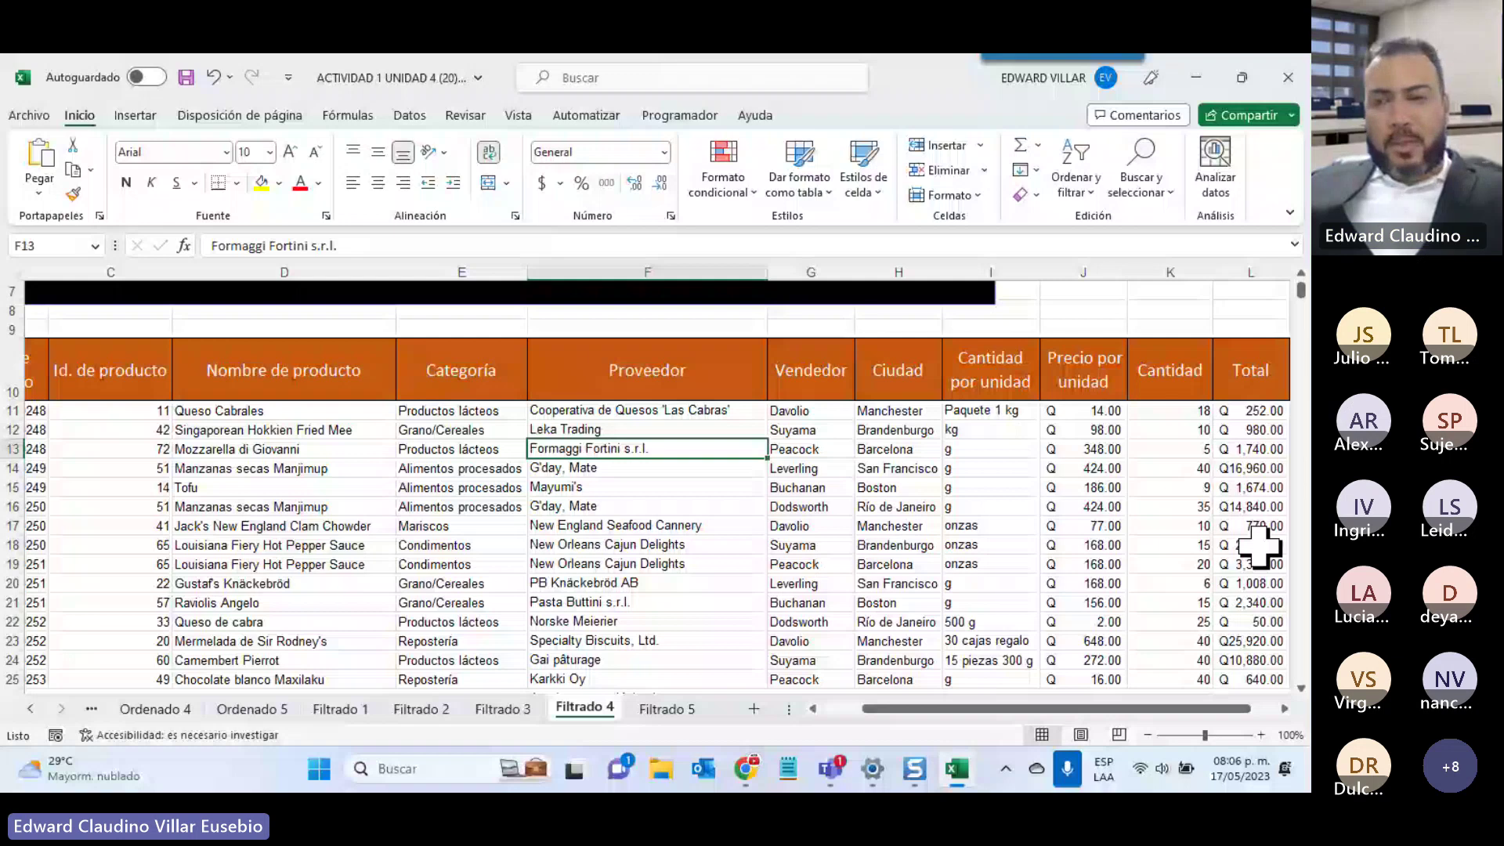
scroll(1259, 546, "up", 2)
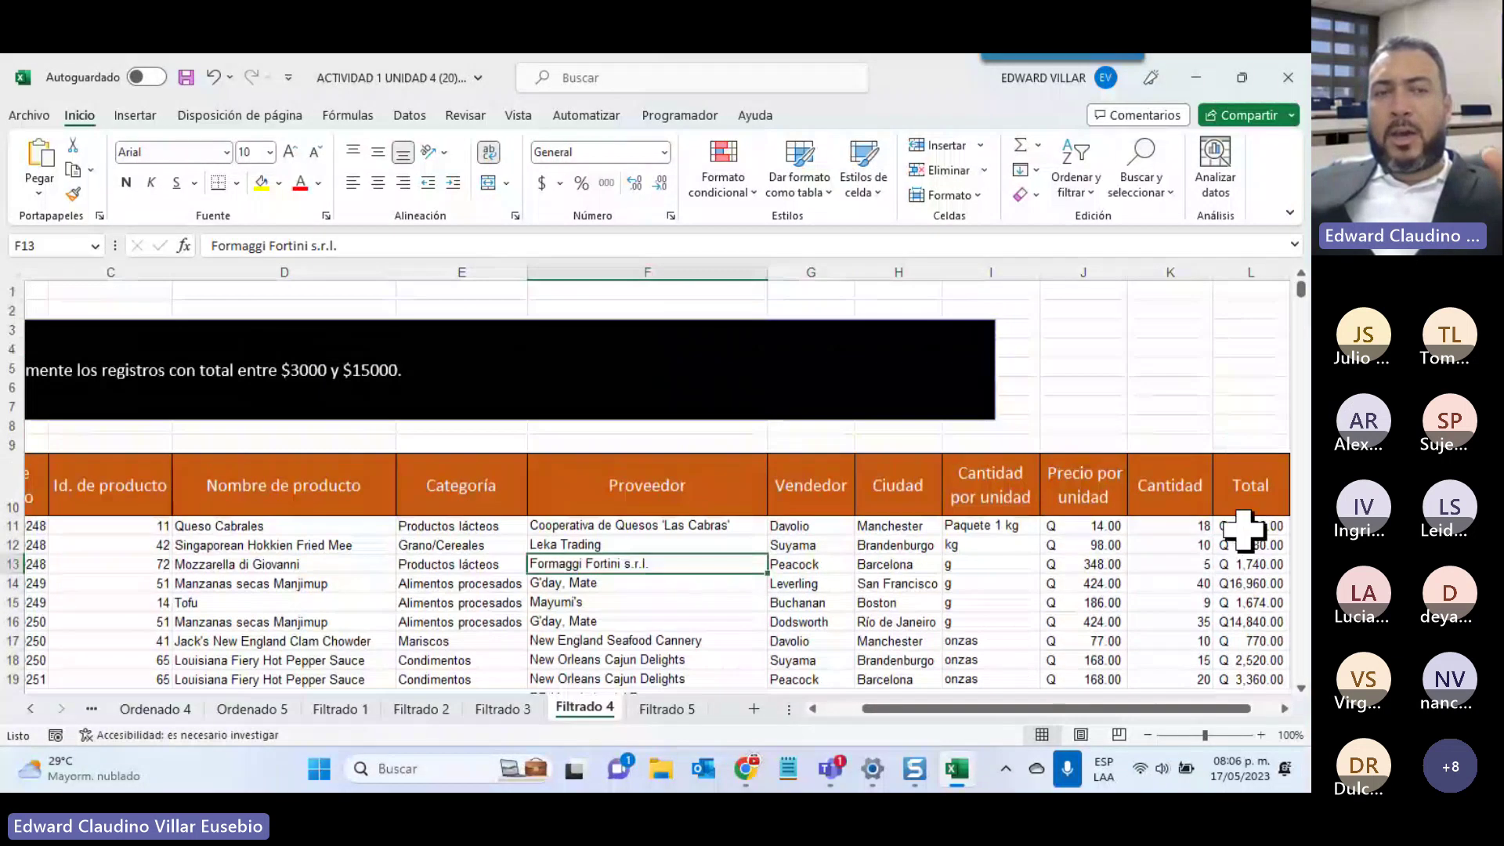
Select the Total values from L11 down to row 499 and sort them smallest to largest, expanding the selection to the whole table
left_click(1242, 526)
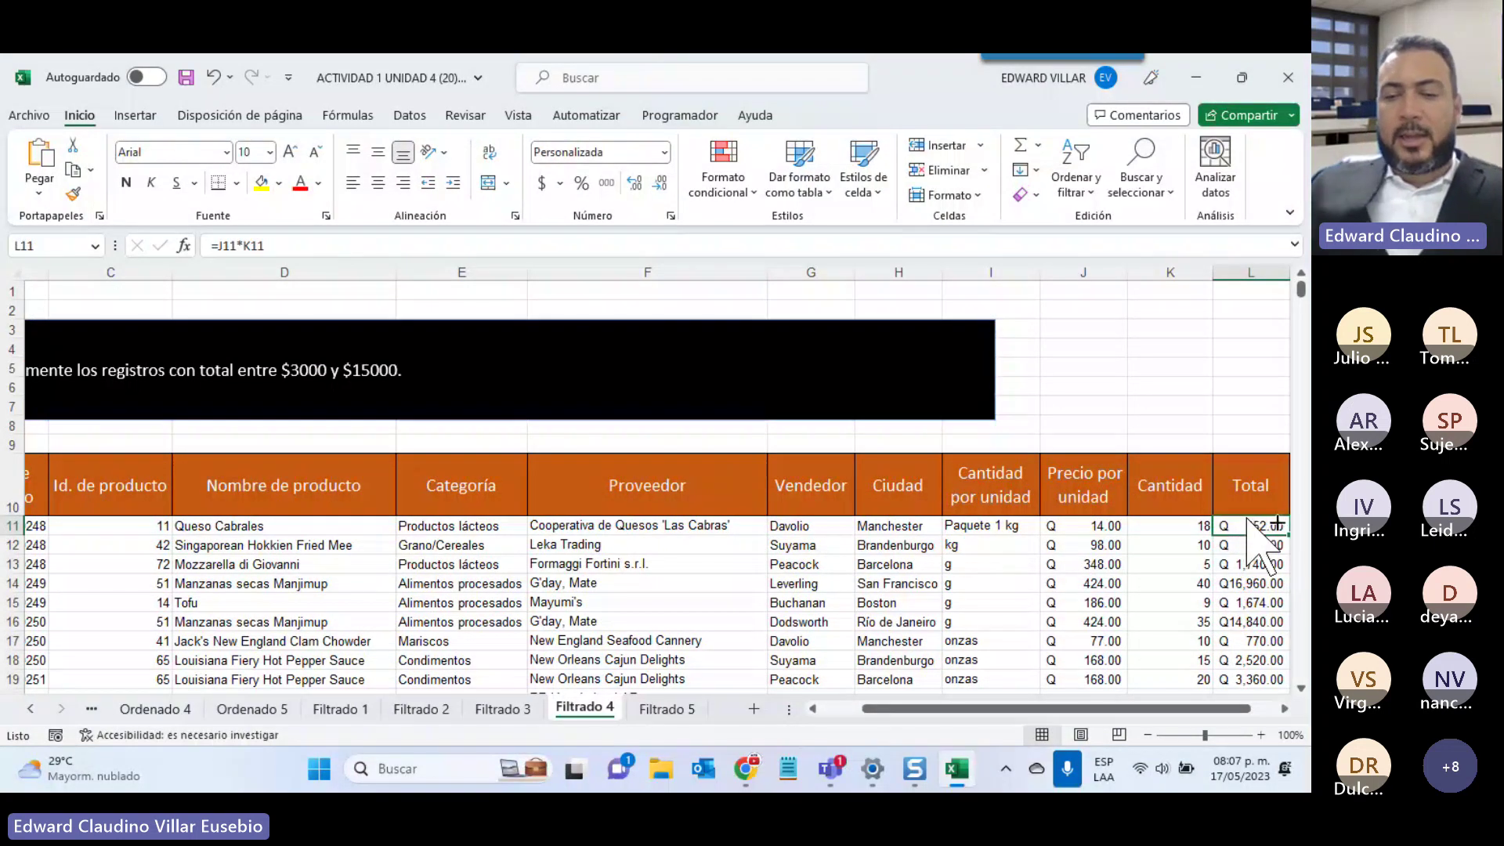
double_click(1285, 532)
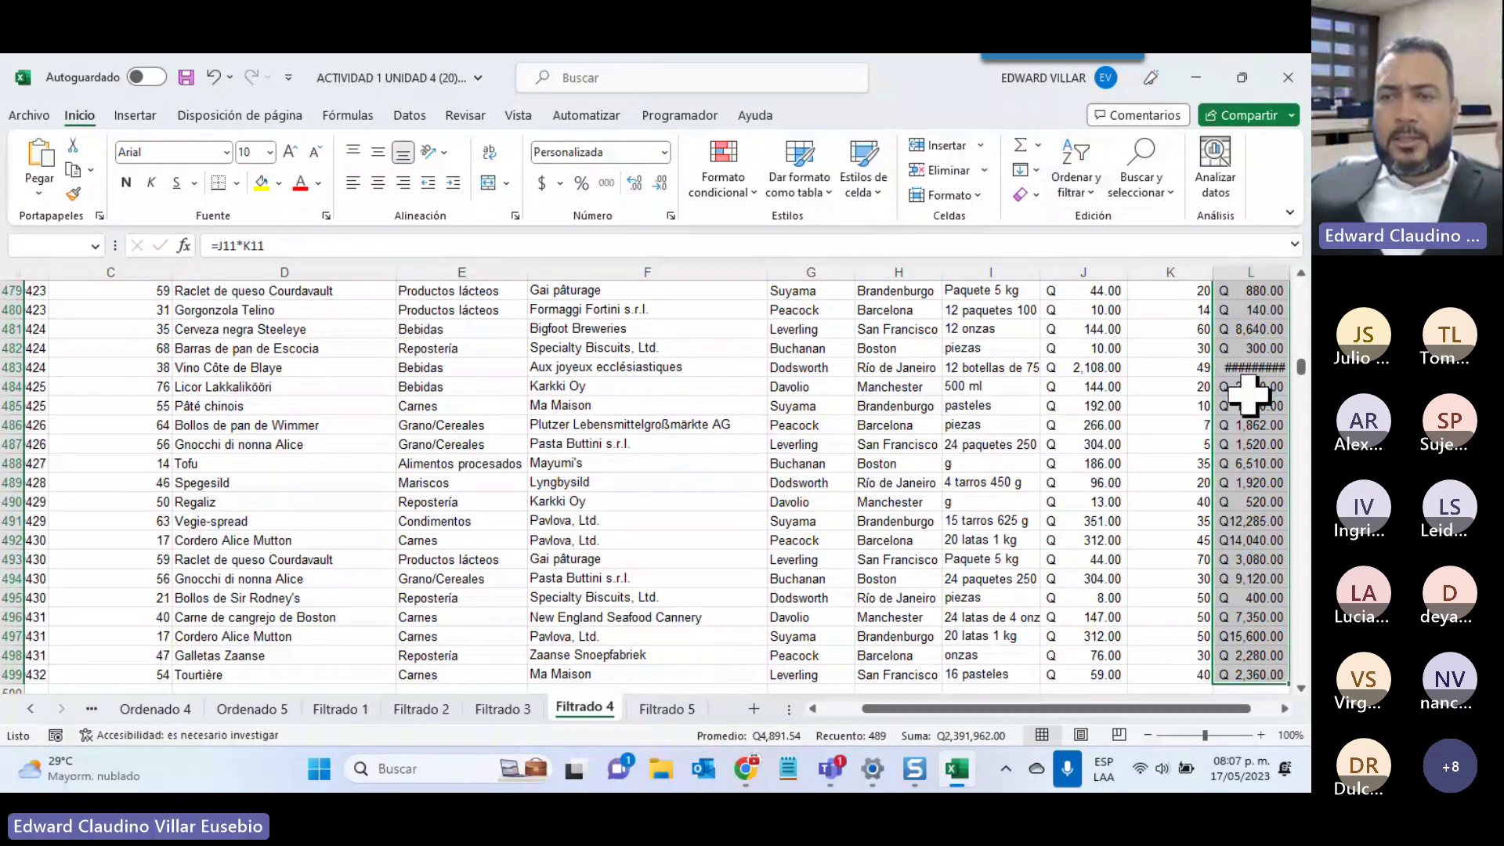
scroll(1244, 399, "up", 6)
scroll(1244, 400, "up", 6)
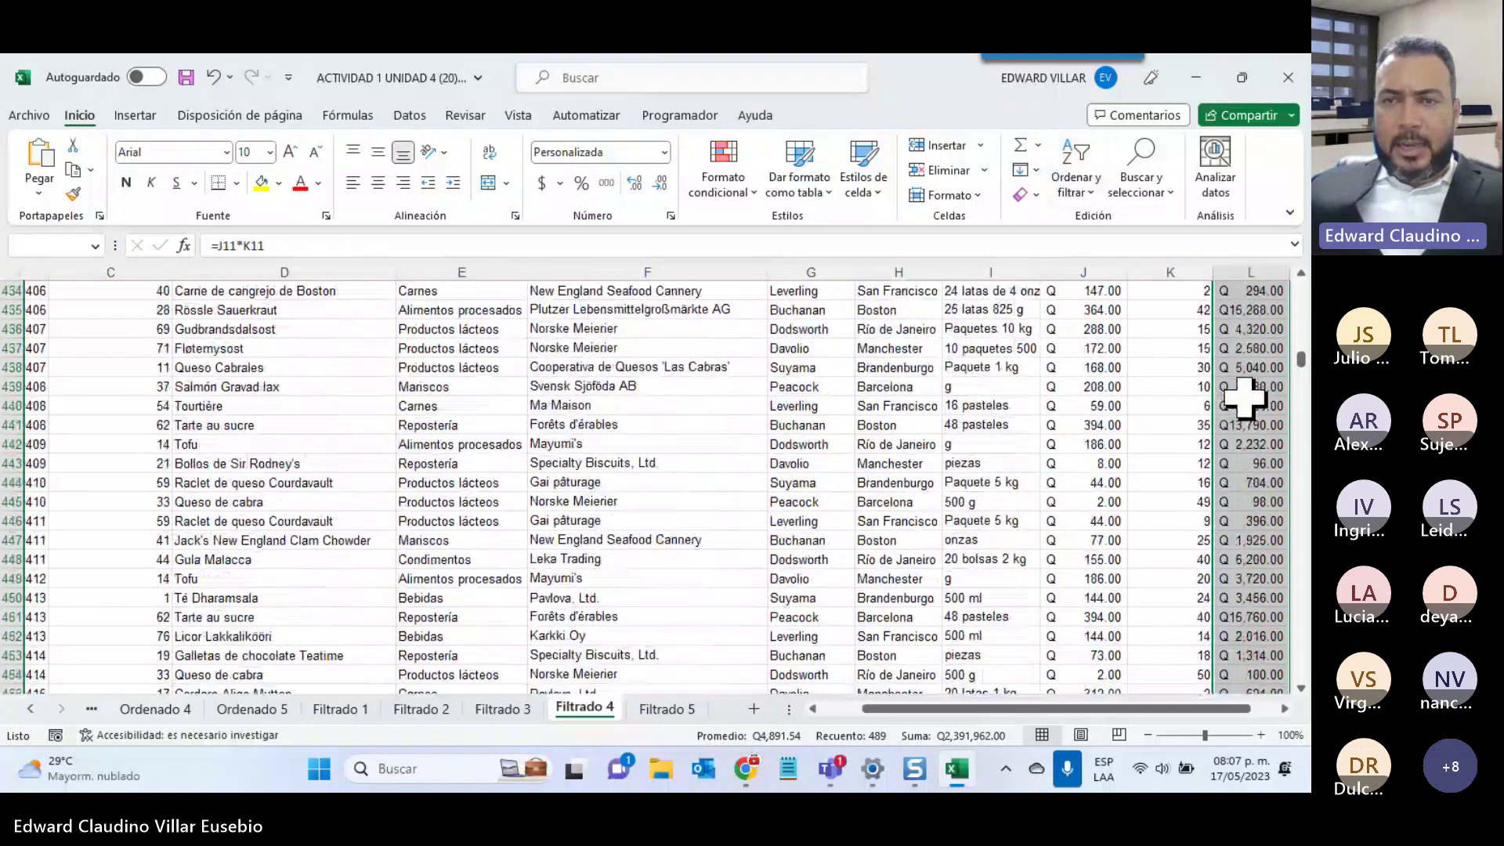
left_click(1076, 172)
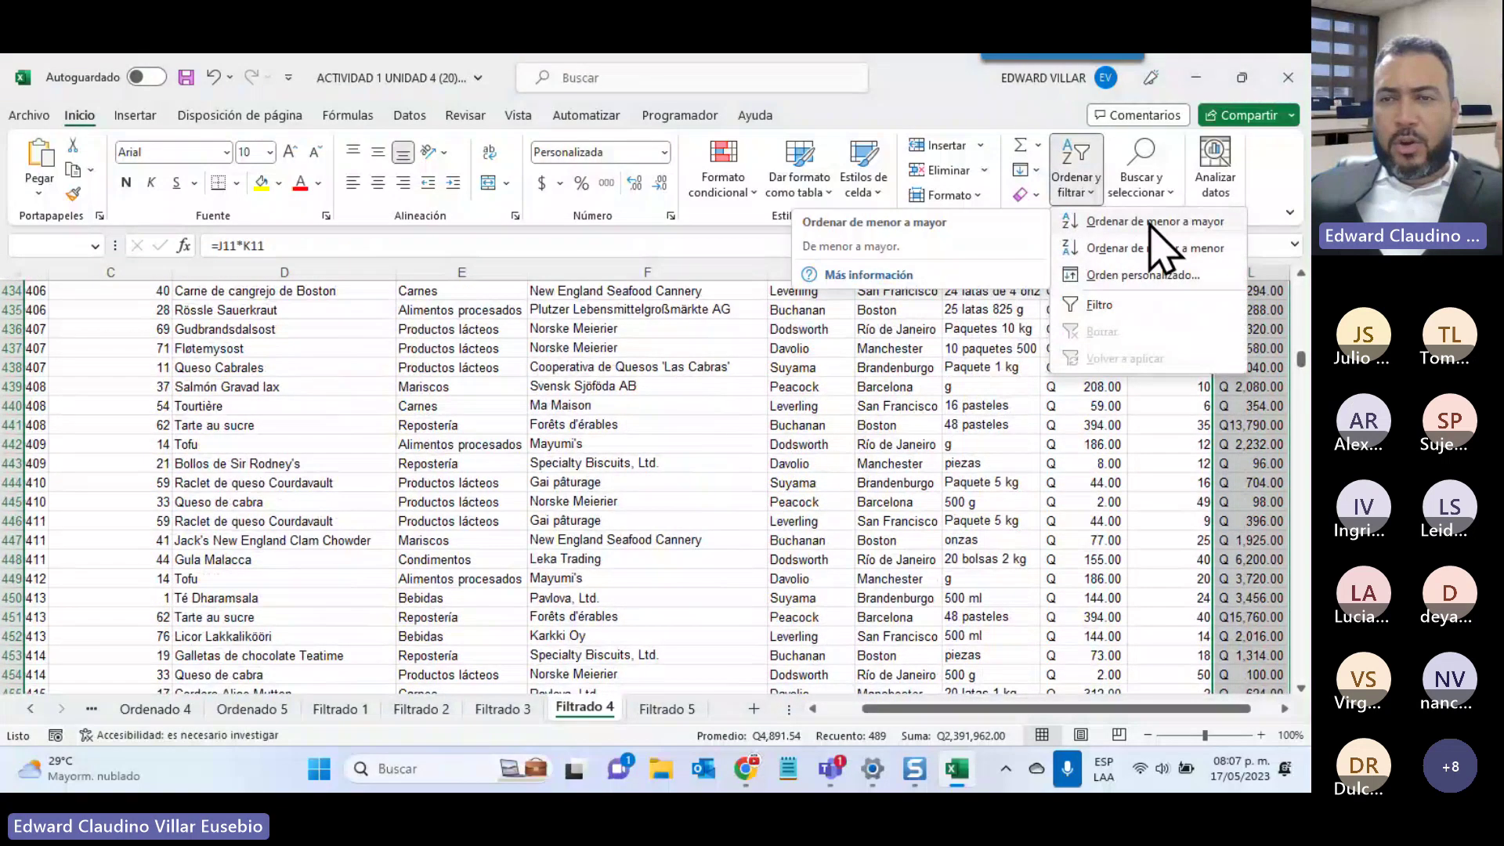
left_click(1213, 223)
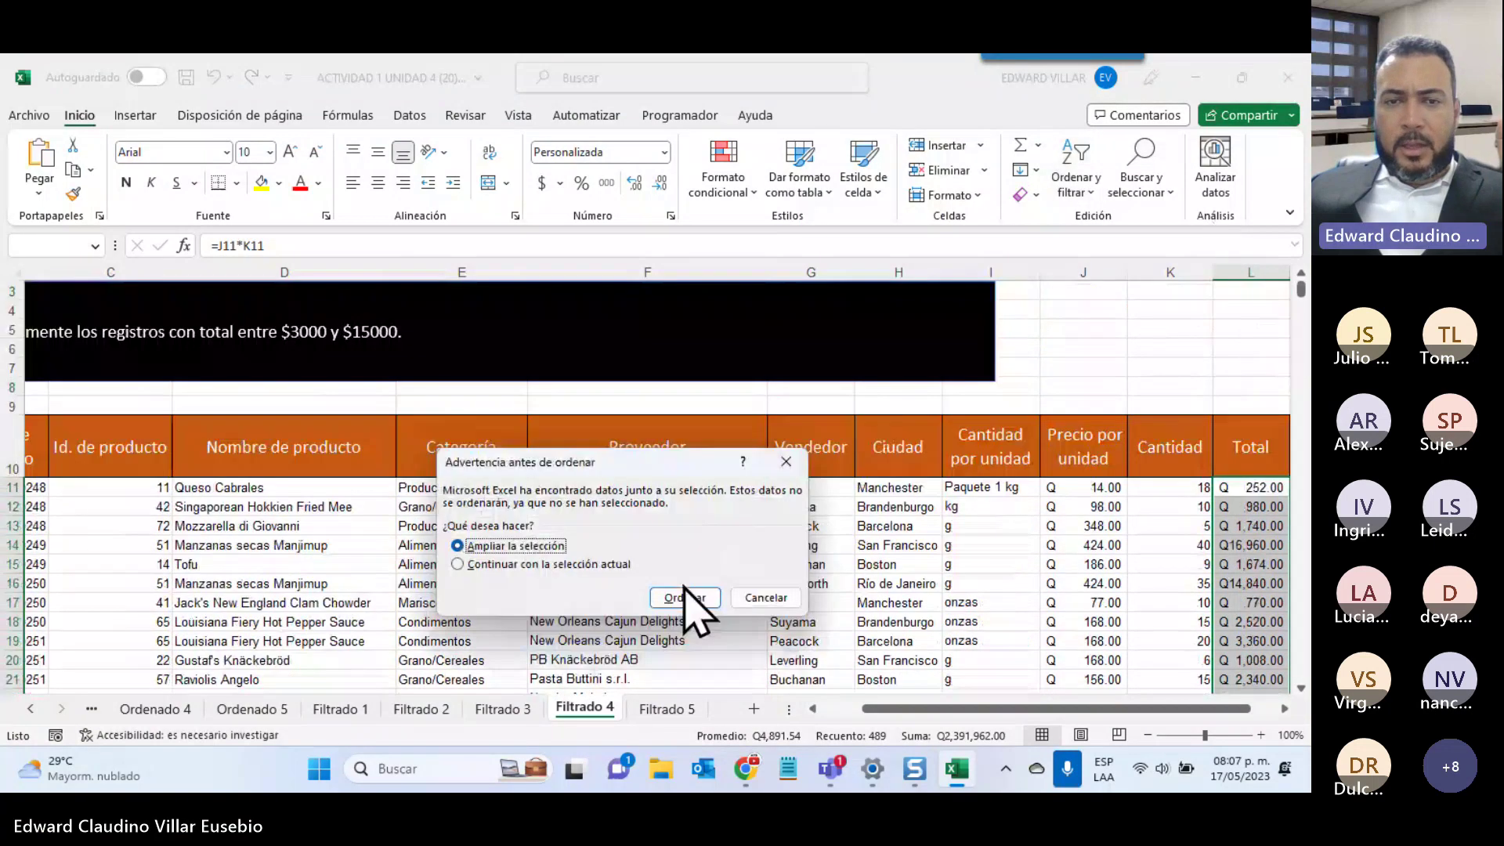
left_click(684, 597)
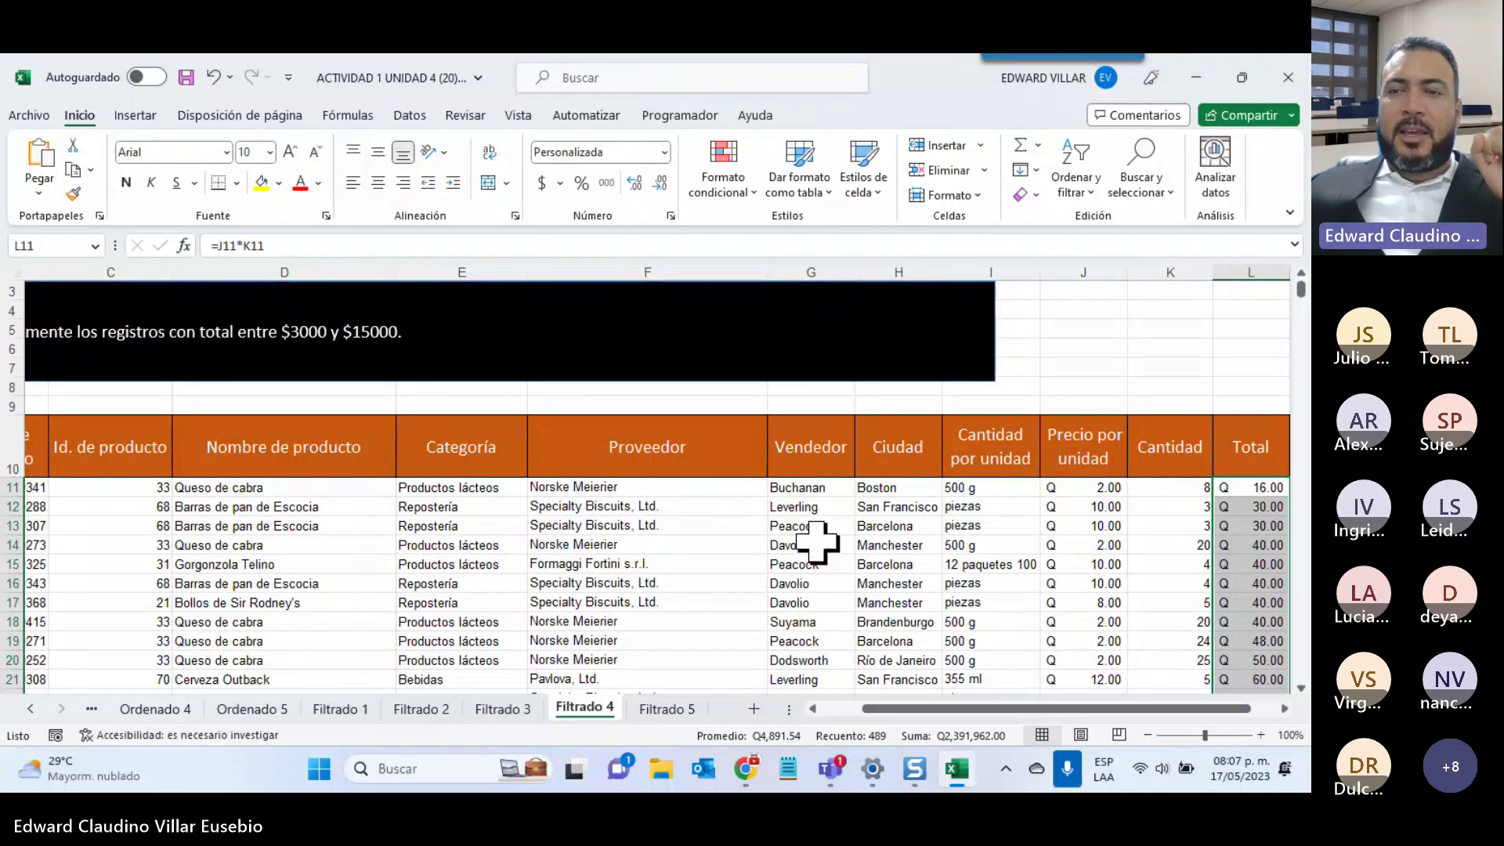
Turn on filters for the header row, row 10, of the Filtrado 4 table
left_click(1246, 447)
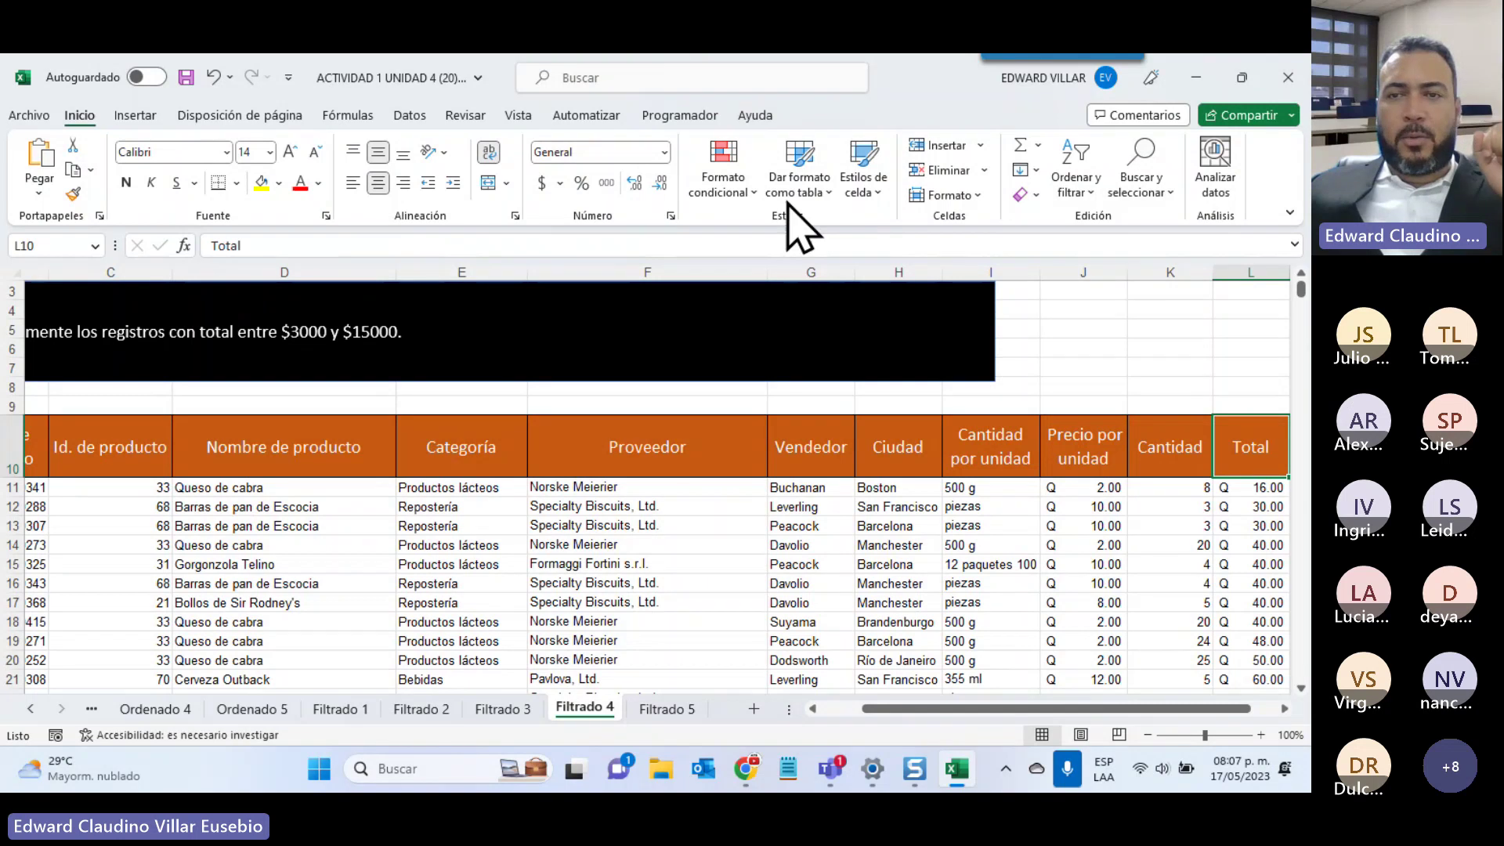
left_click(1075, 172)
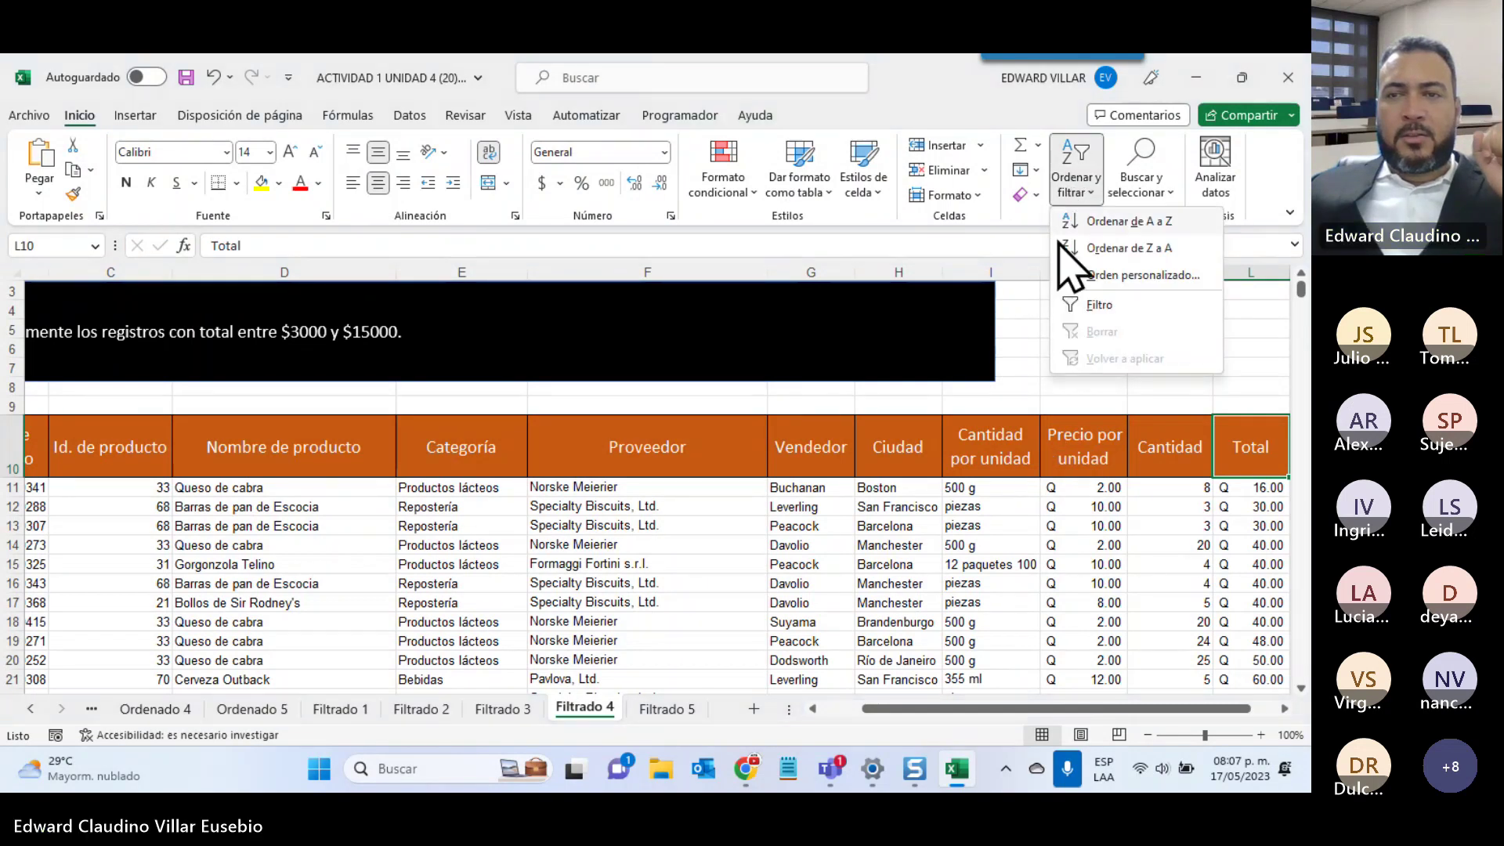
left_click(1075, 302)
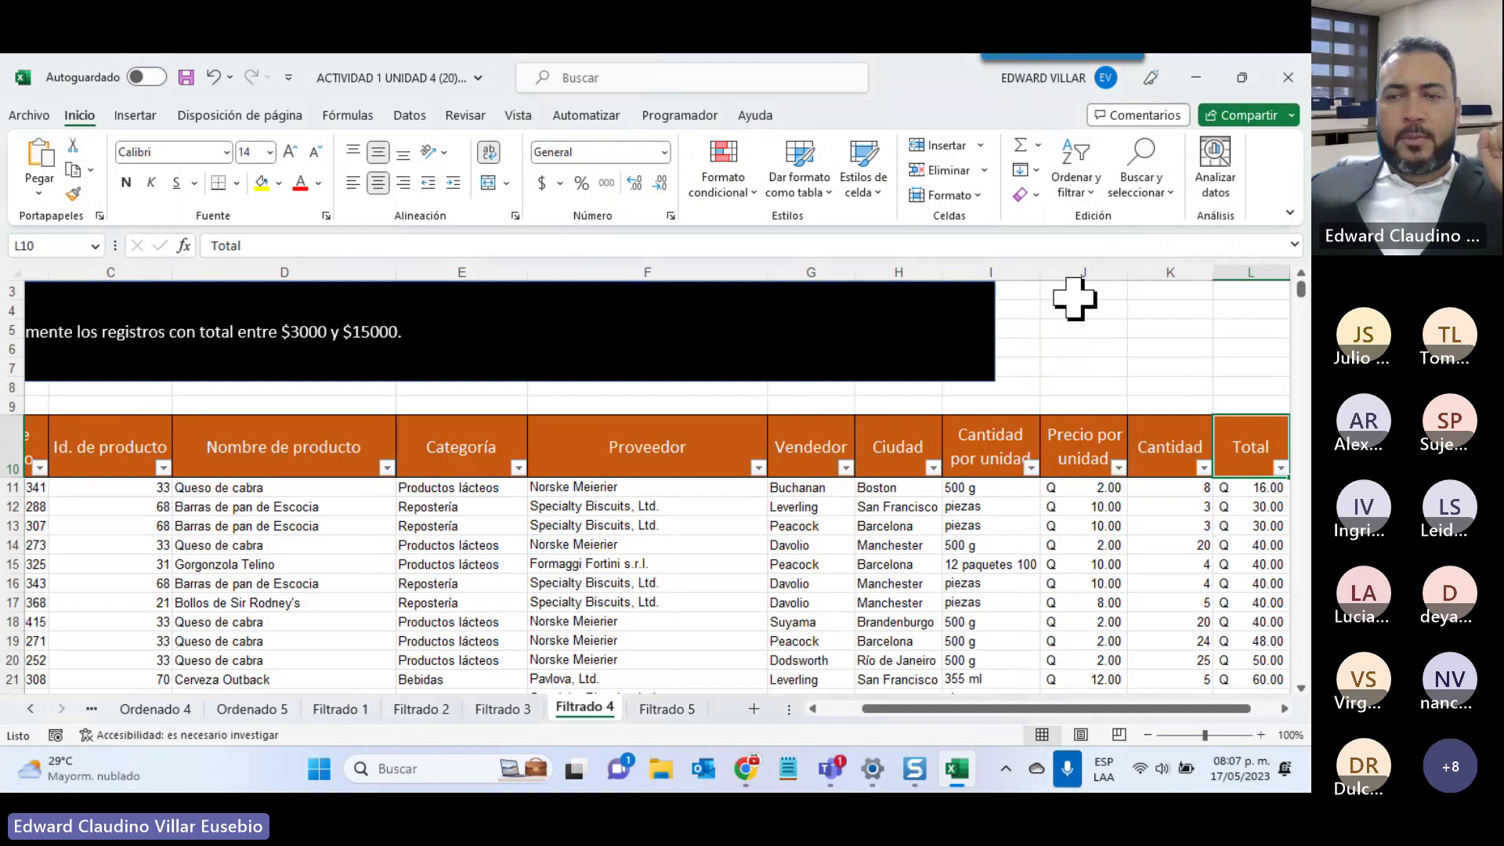
Examine the amounts offered in the Total column's filter list, from the smallest to those above Q10,000
left_click(1281, 468)
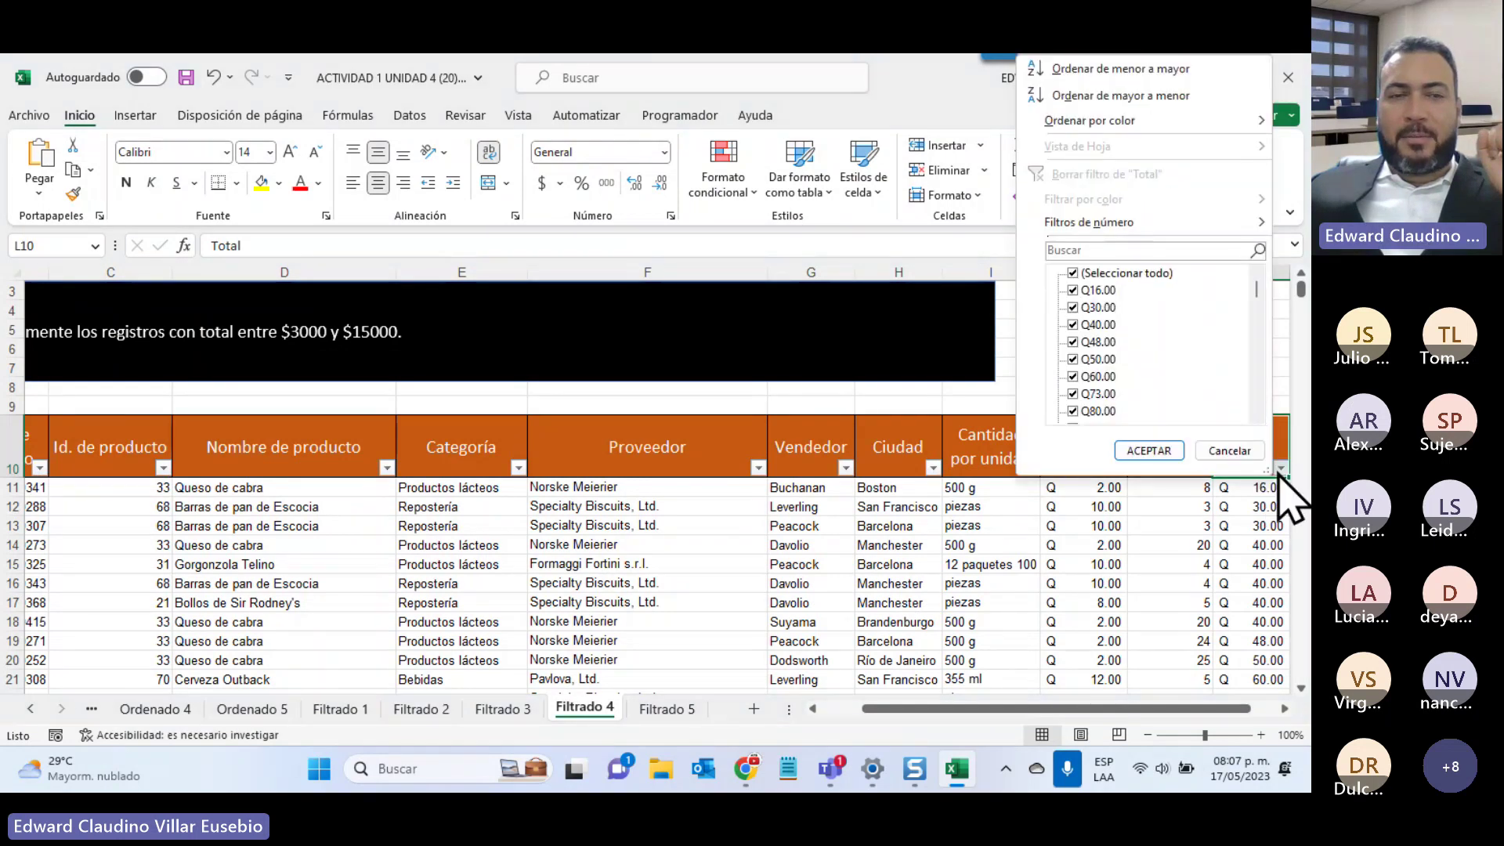
scroll(1196, 384, "down", 10)
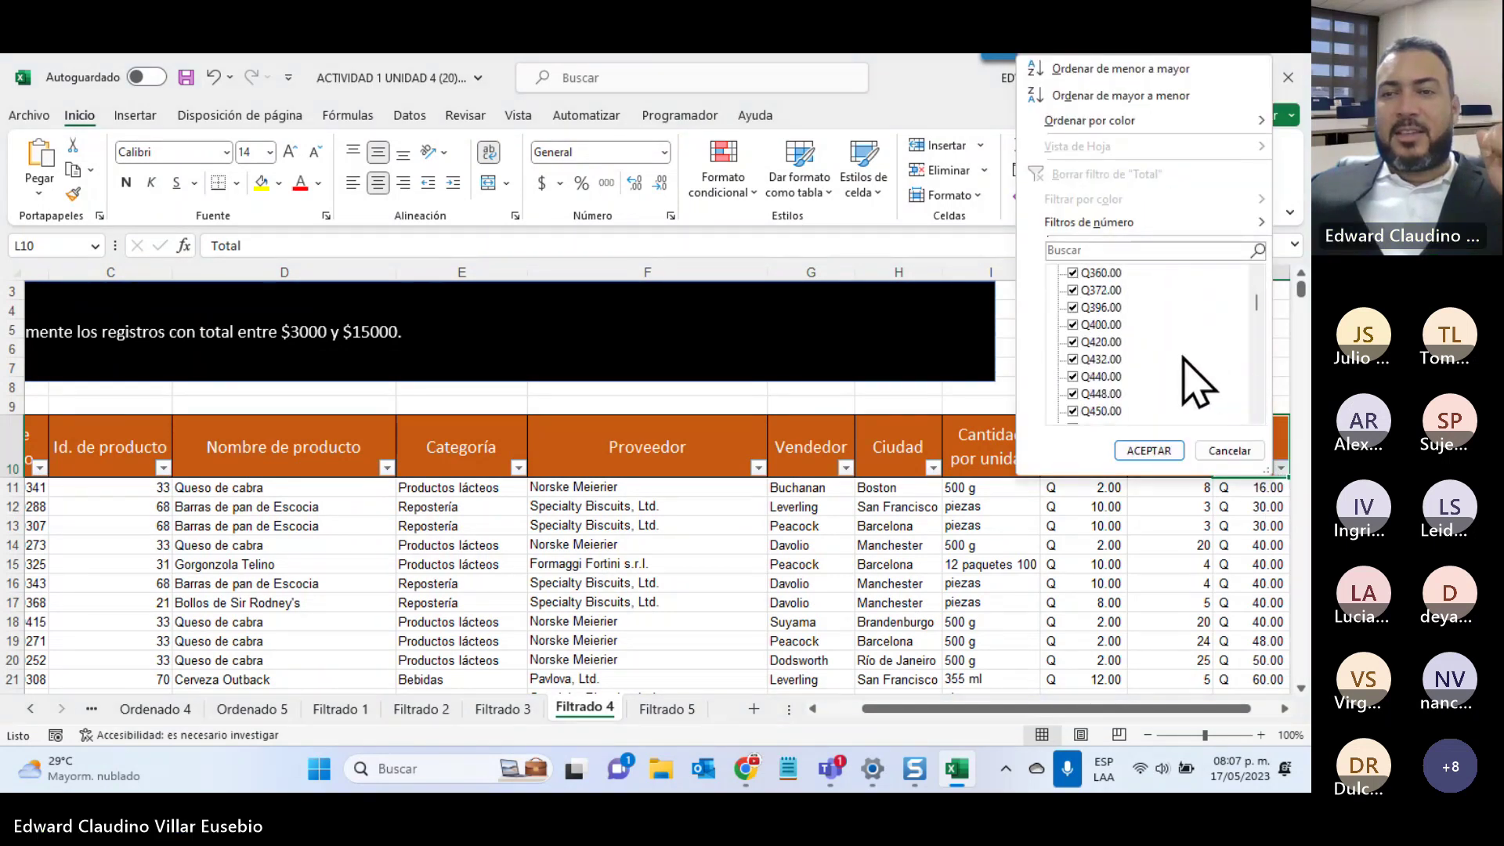
scroll(1197, 384, "down", 8)
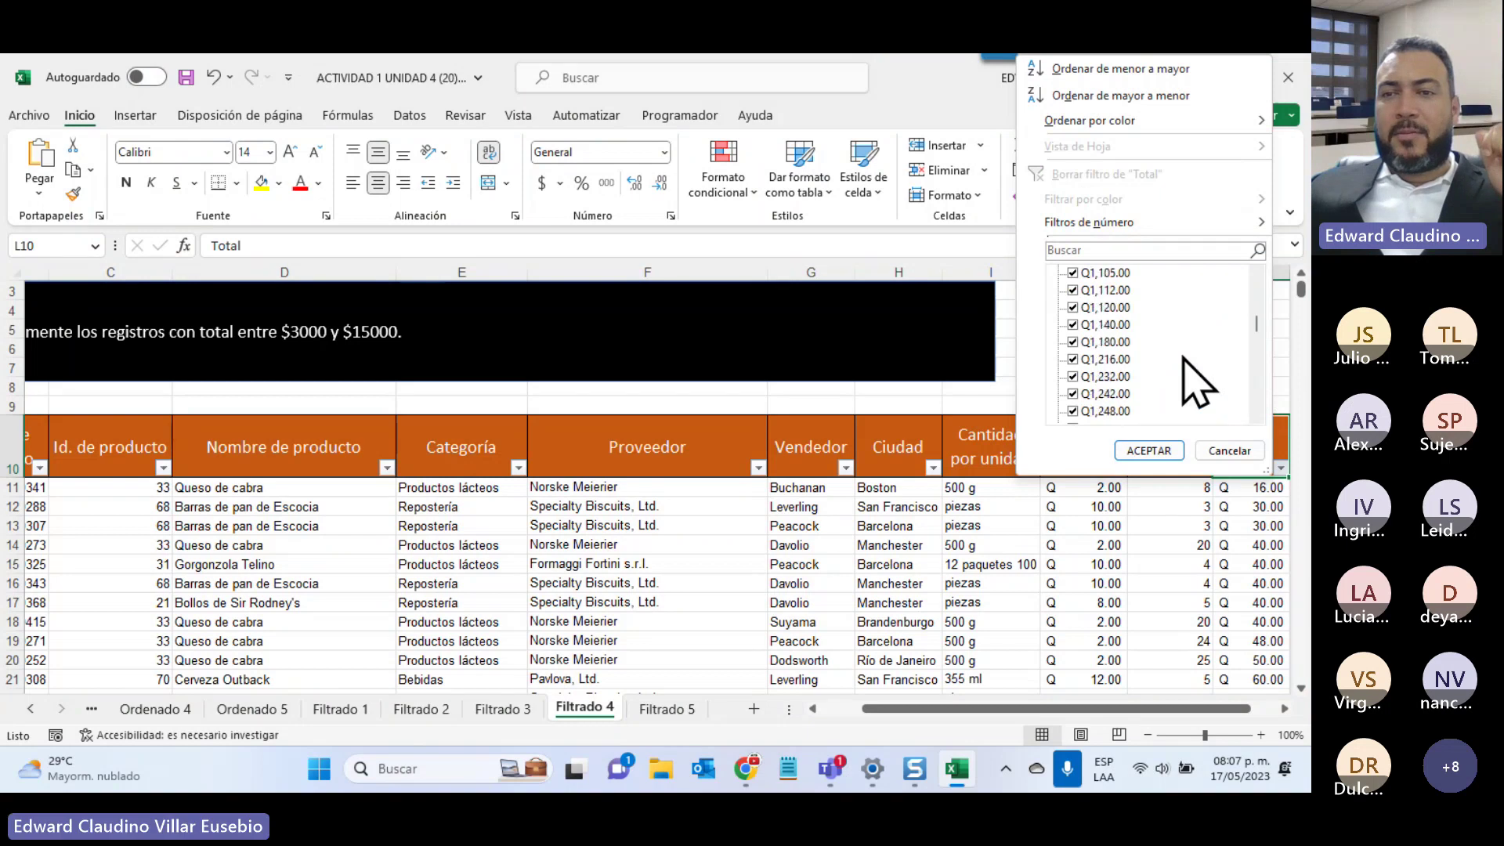
scroll(1196, 384, "down", 10)
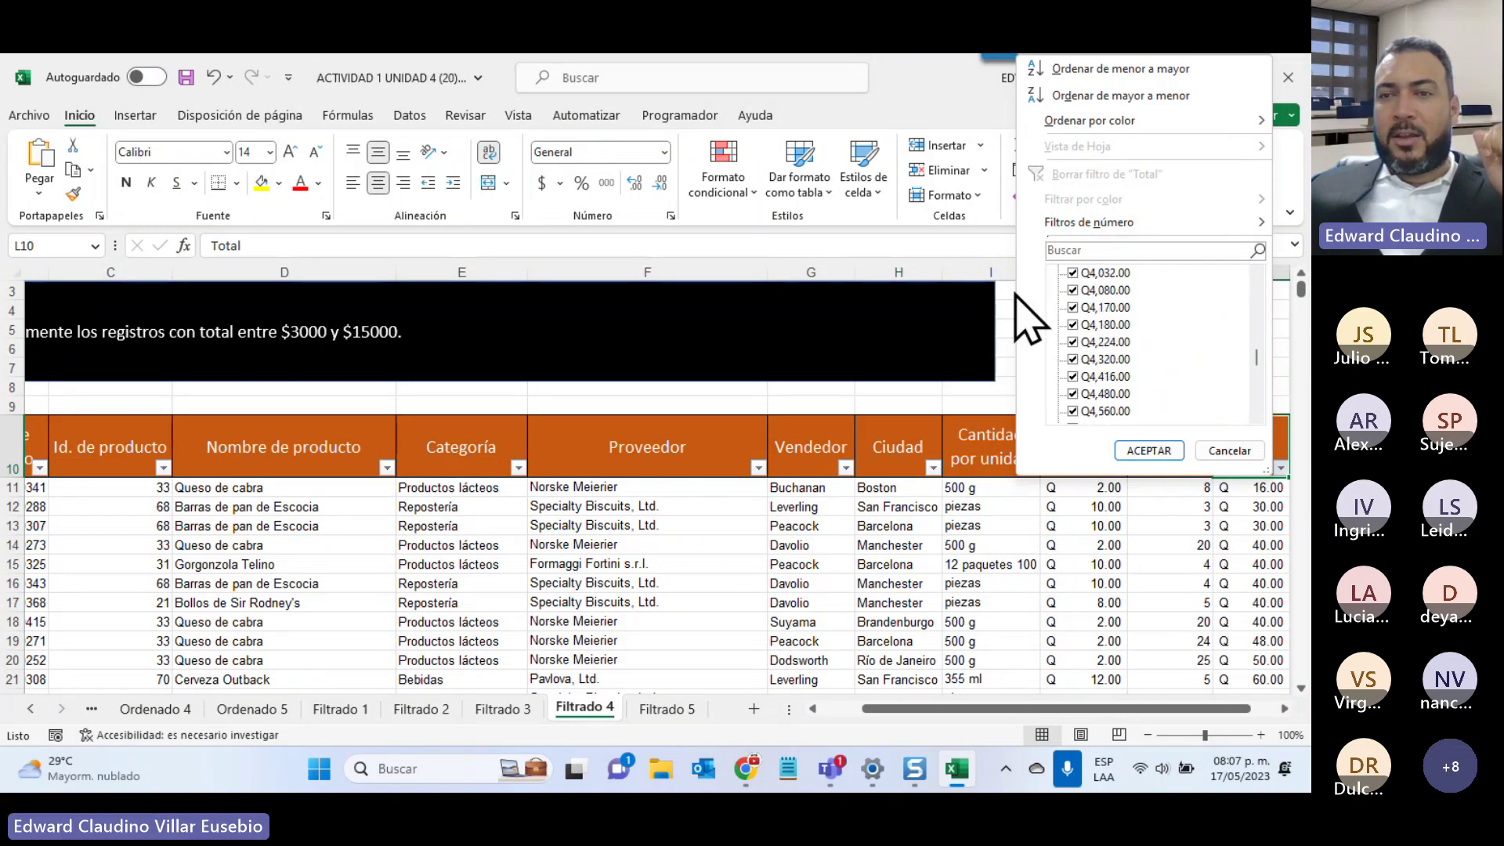
scroll(1080, 349, "down", 5)
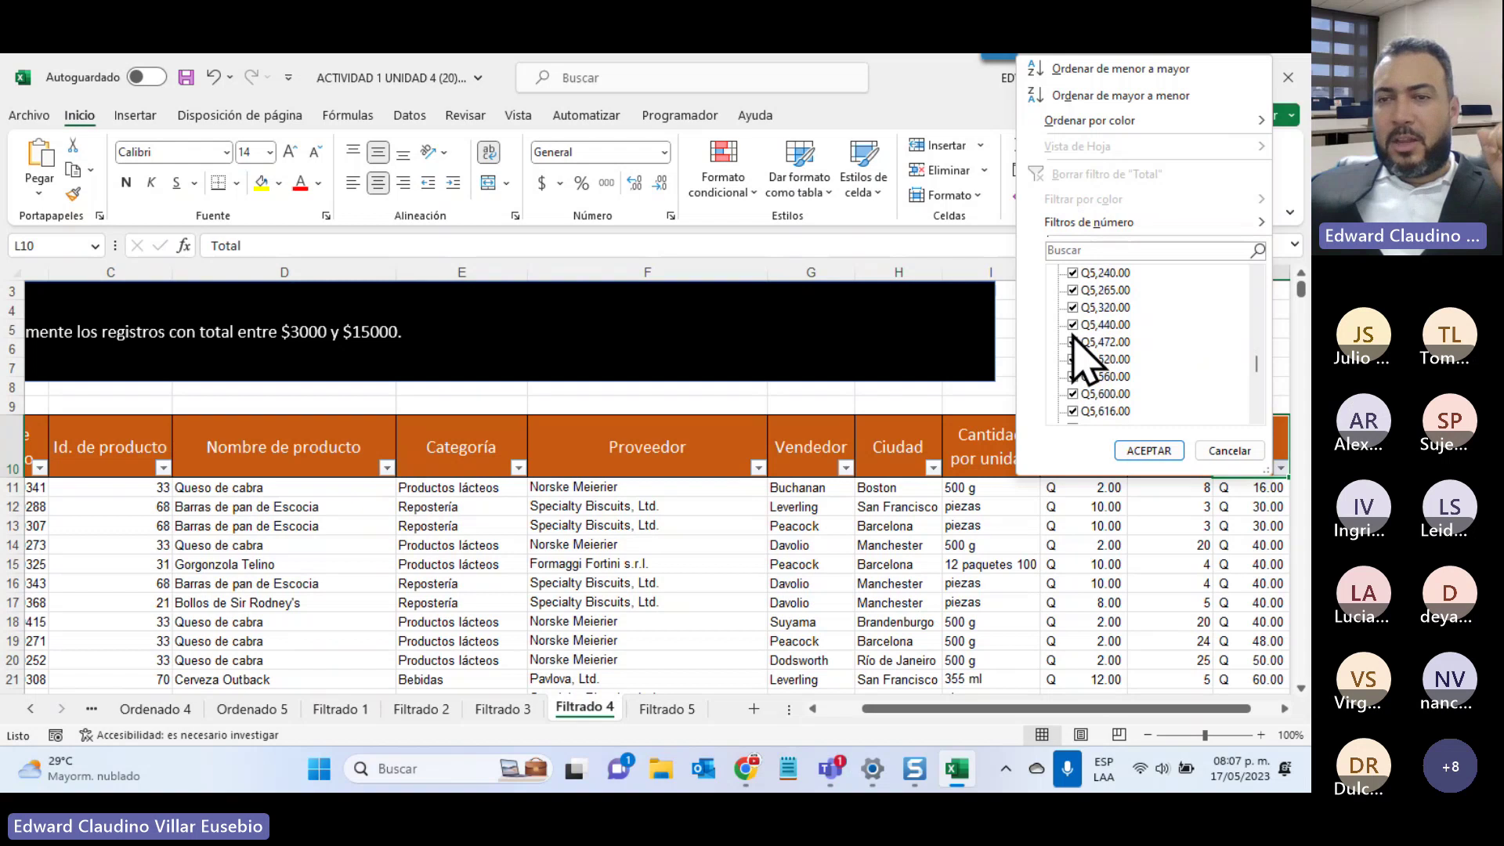
scroll(1076, 393, "down", 2)
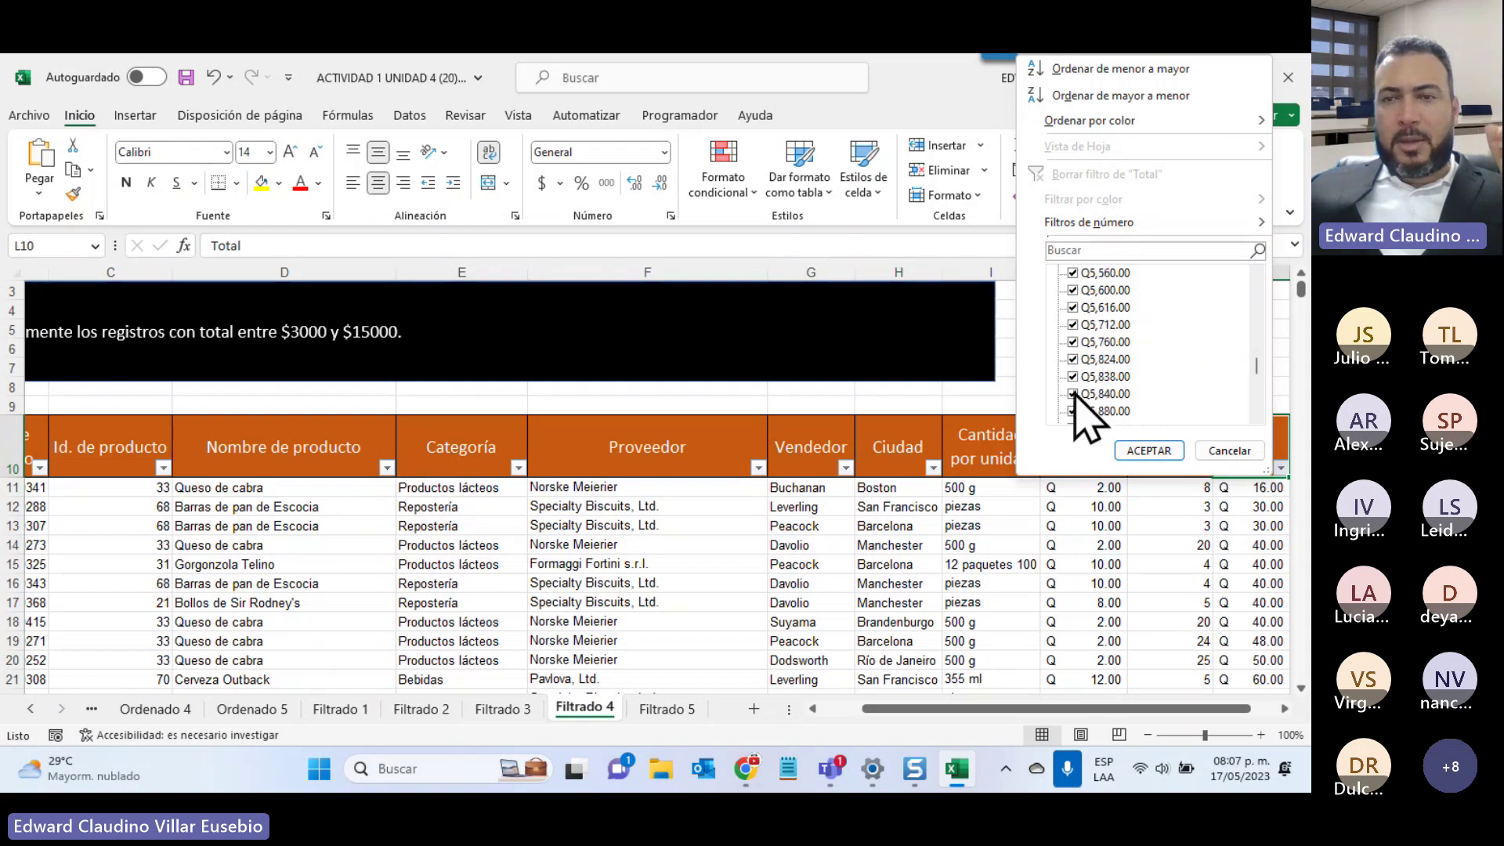
scroll(1085, 408, "down", 5)
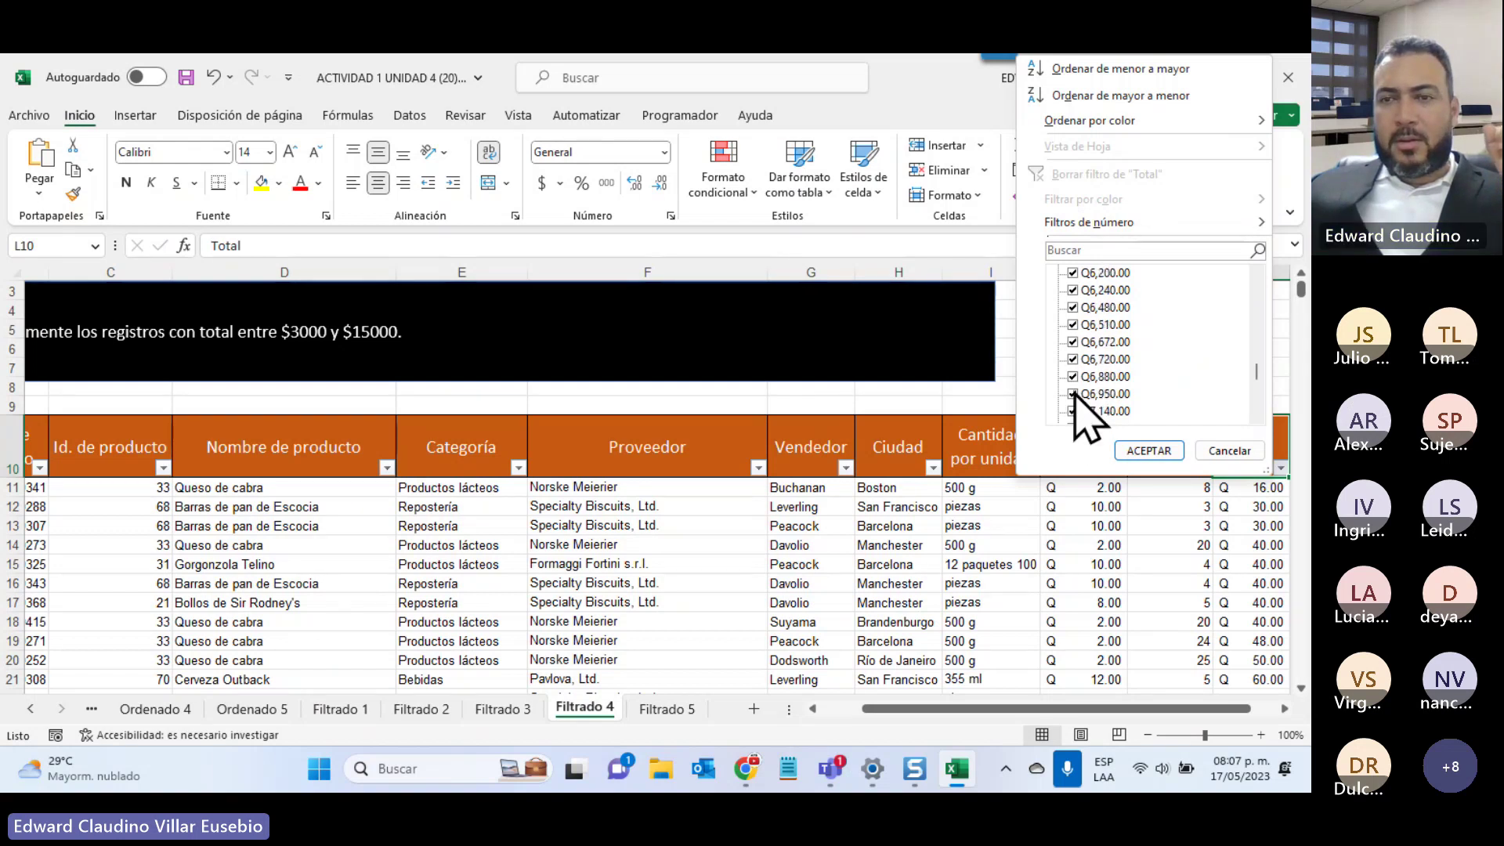
scroll(1085, 408, "down", 5)
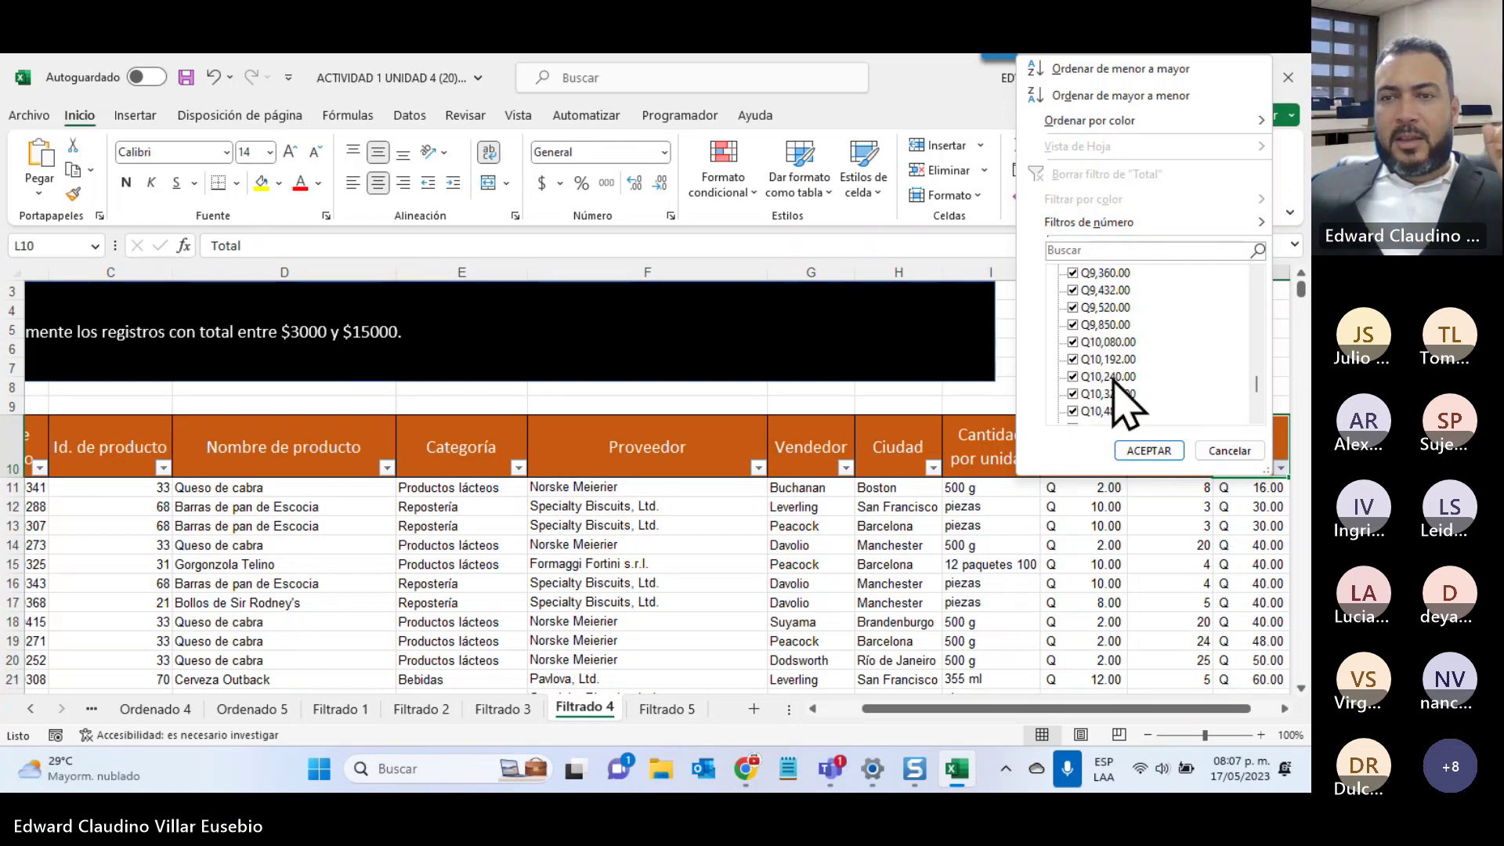
scroll(1085, 403, "down", 3)
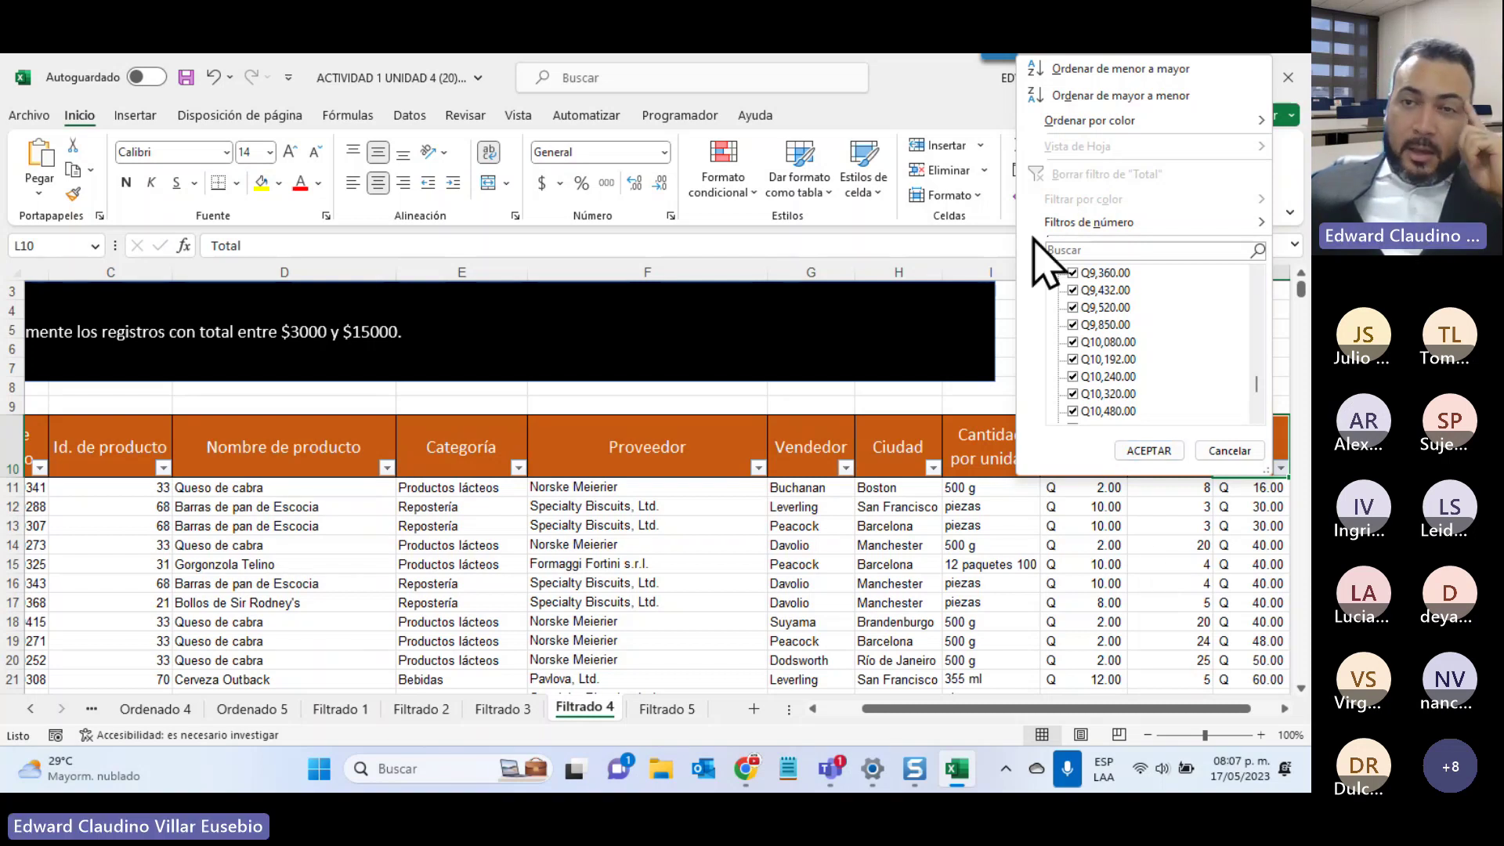
Filter the Total column on Filtrado 4 with a between condition, from 3000 to 15000 inclusive
mouse_move(1234, 223)
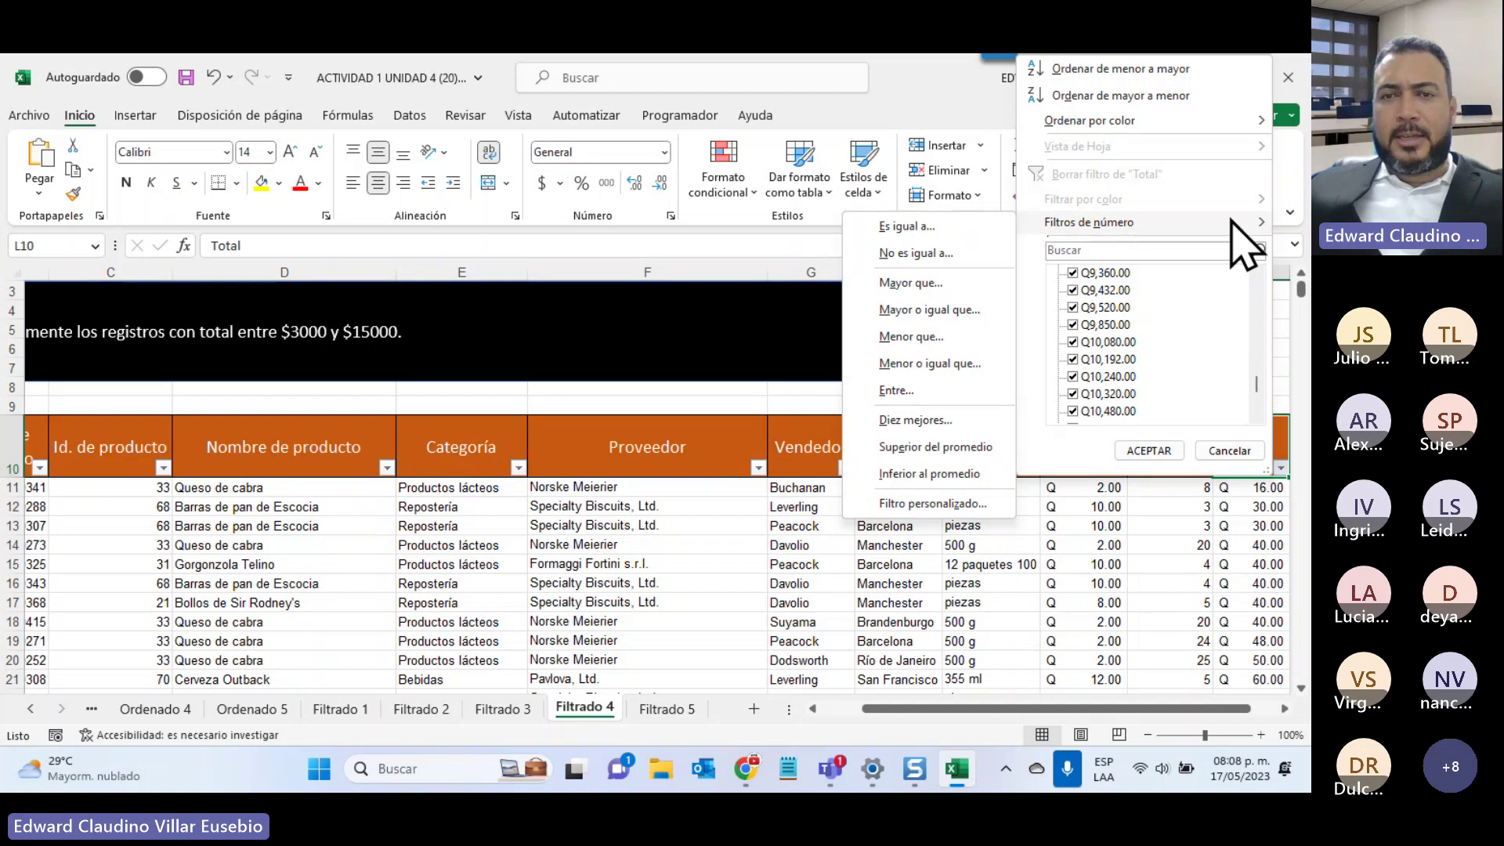
mouse_move(1057, 222)
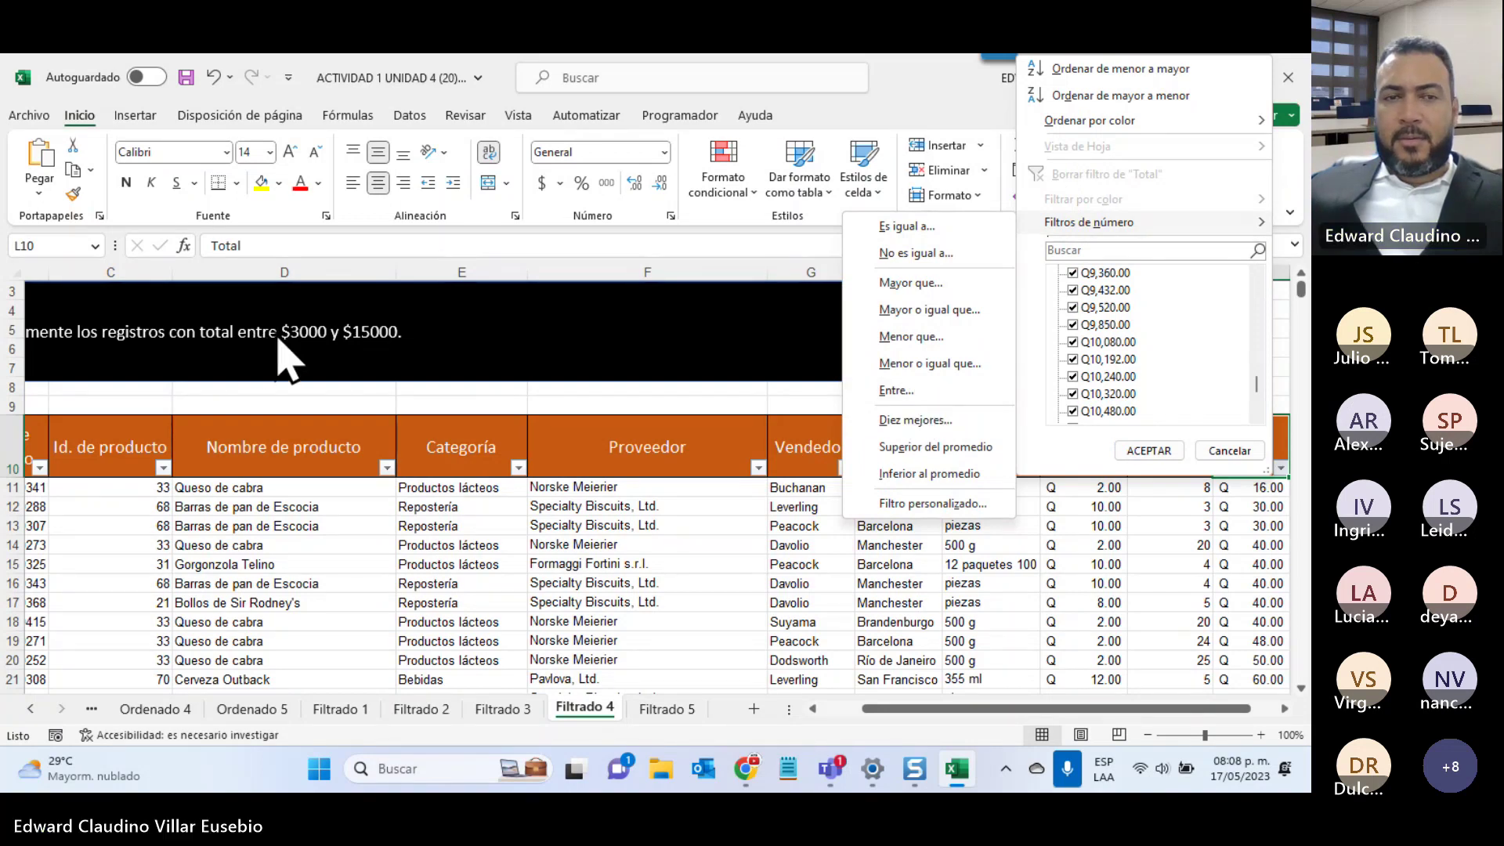
left_click(893, 390)
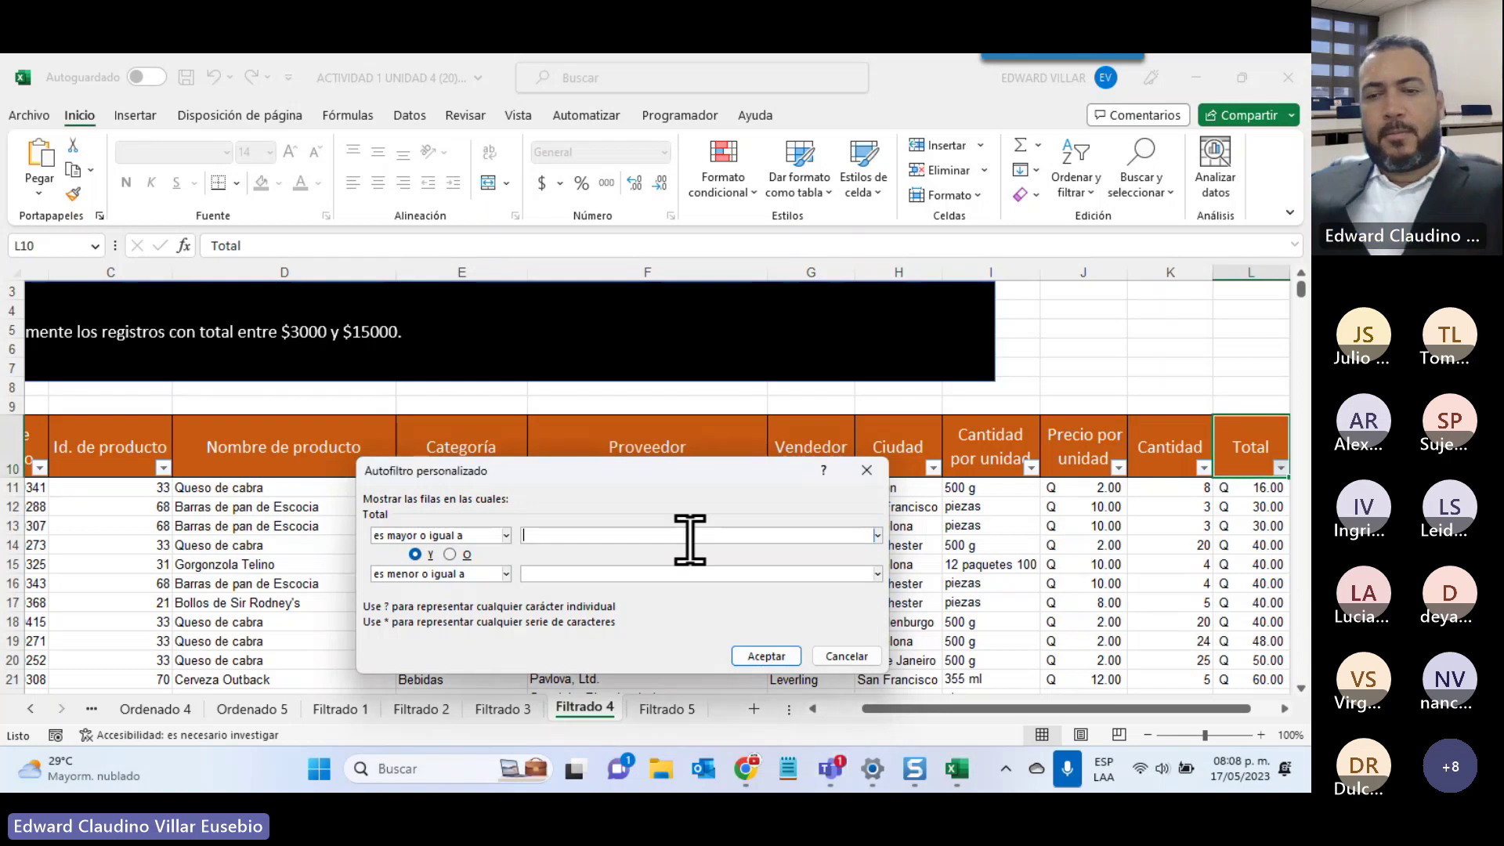
type("3000")
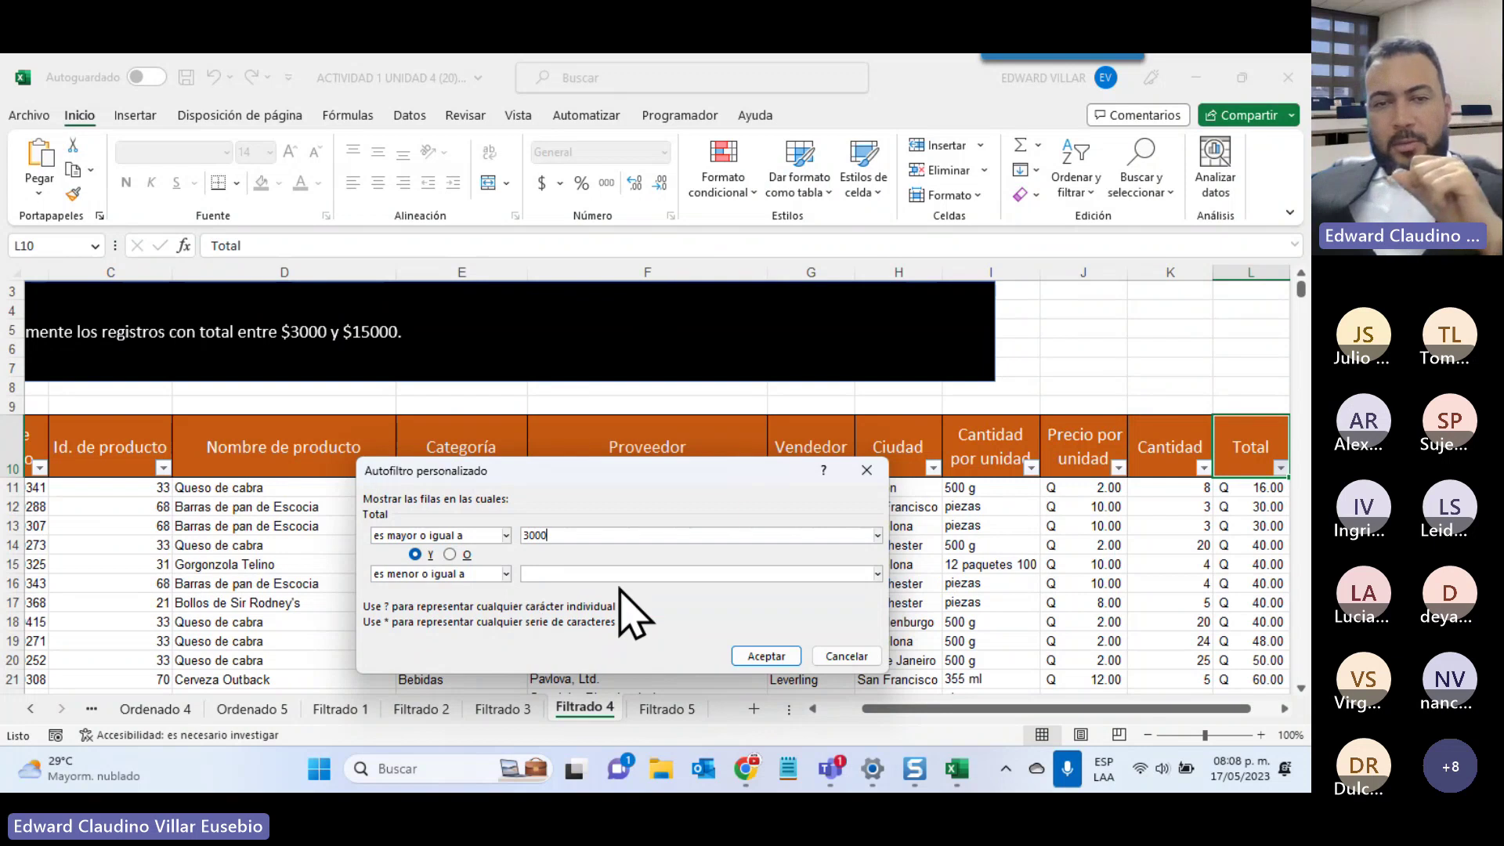
left_click(604, 573)
type("1")
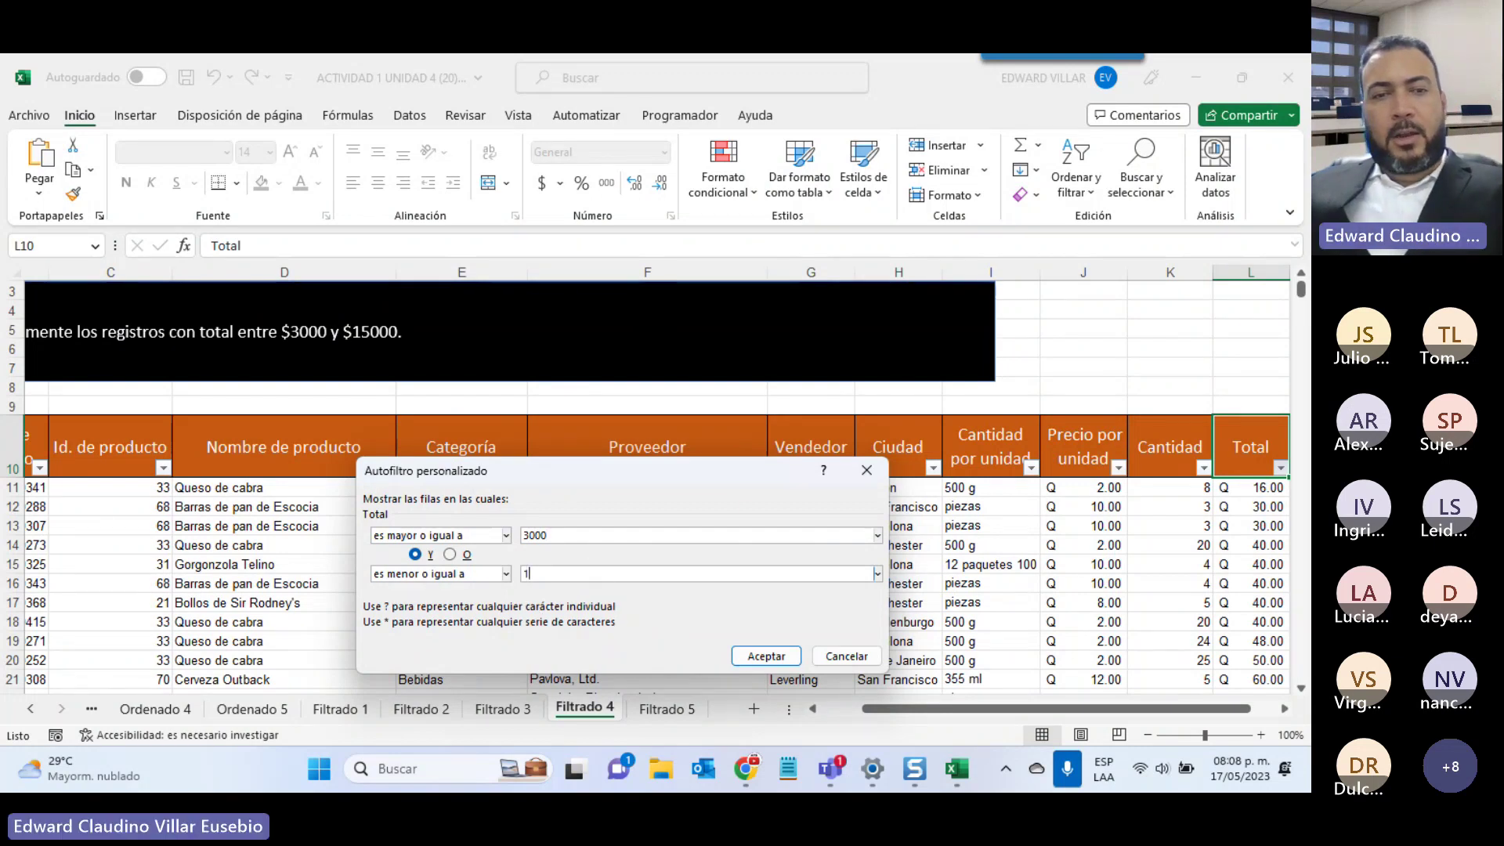
type("5")
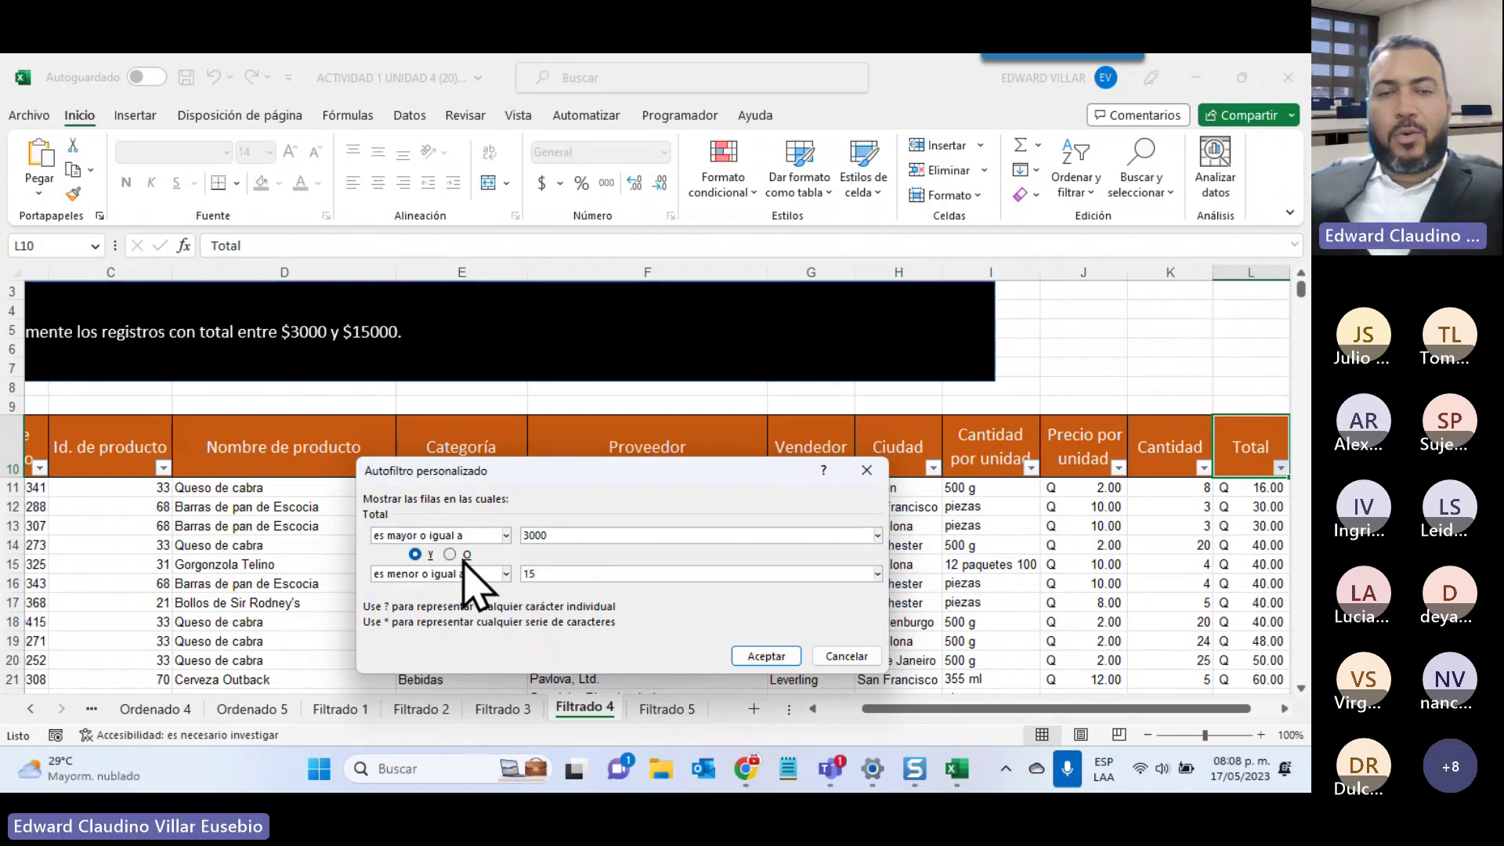
type("000")
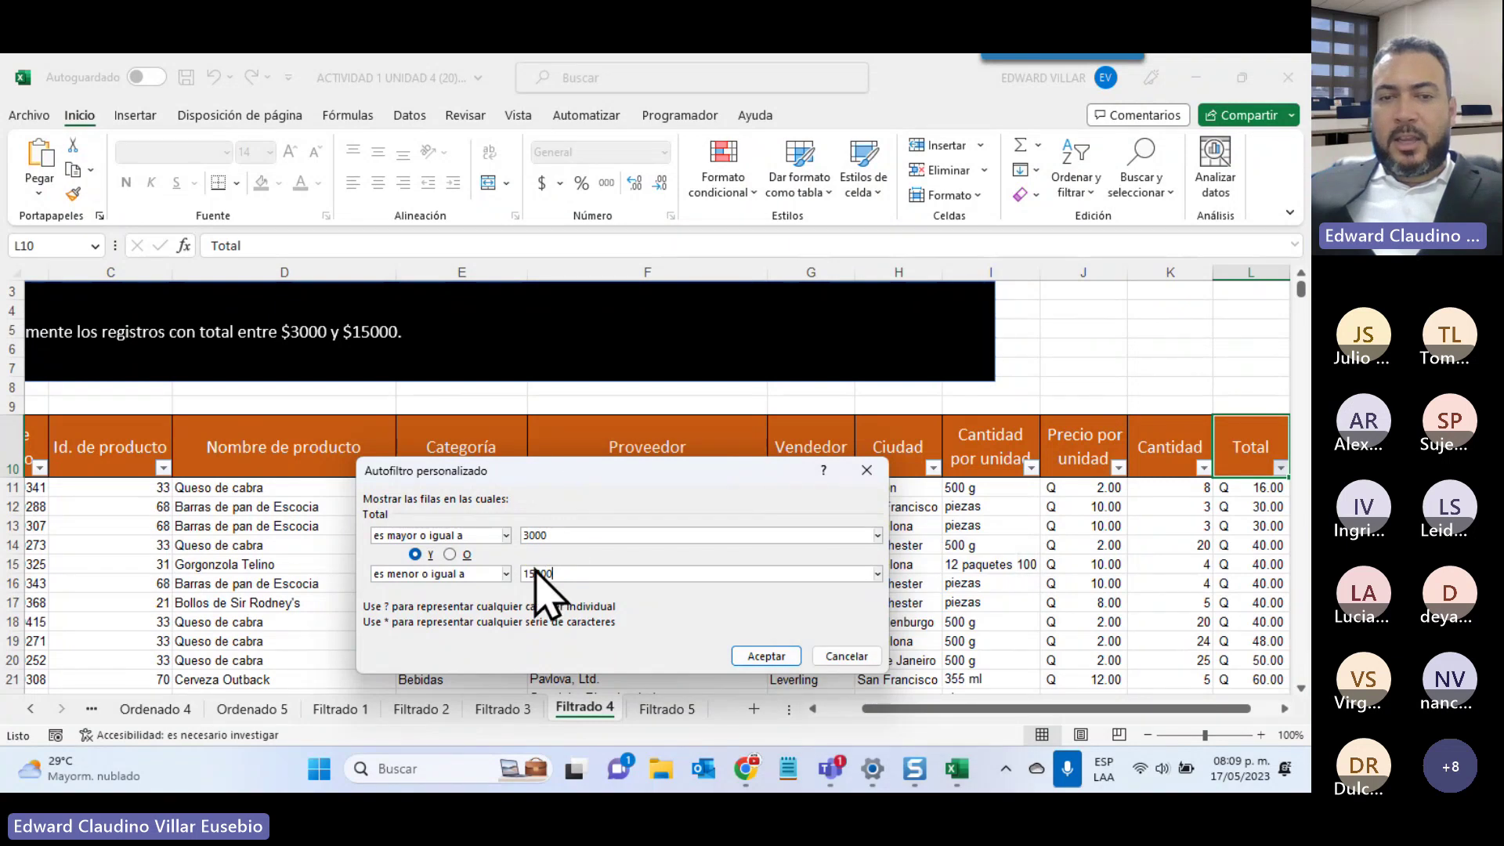
left_click(786, 658)
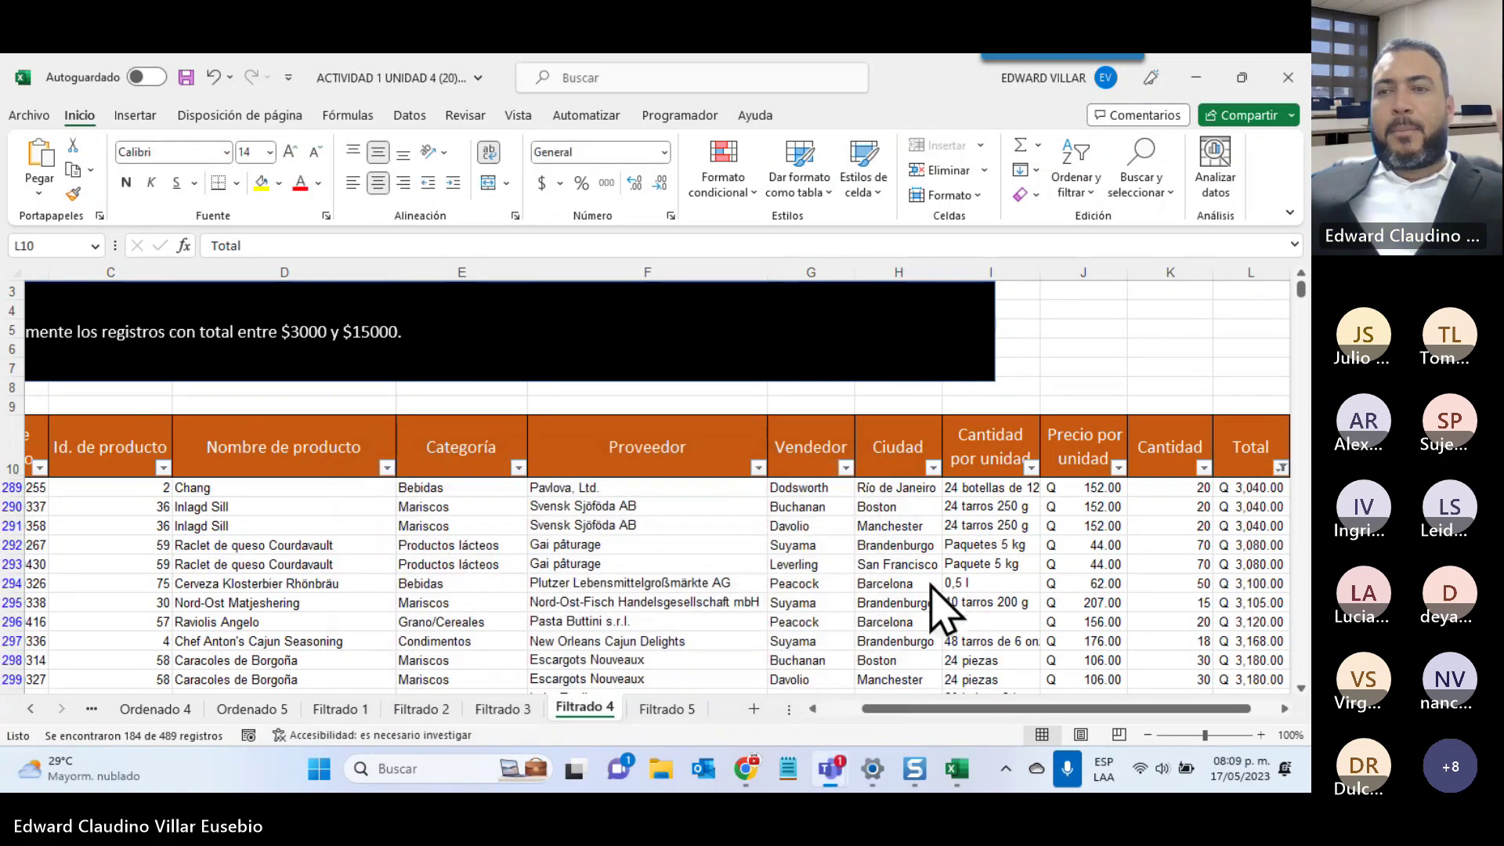
Inspect the formula behind the Total in L291 and compare it with the plain price value in J290
left_click(1250, 526)
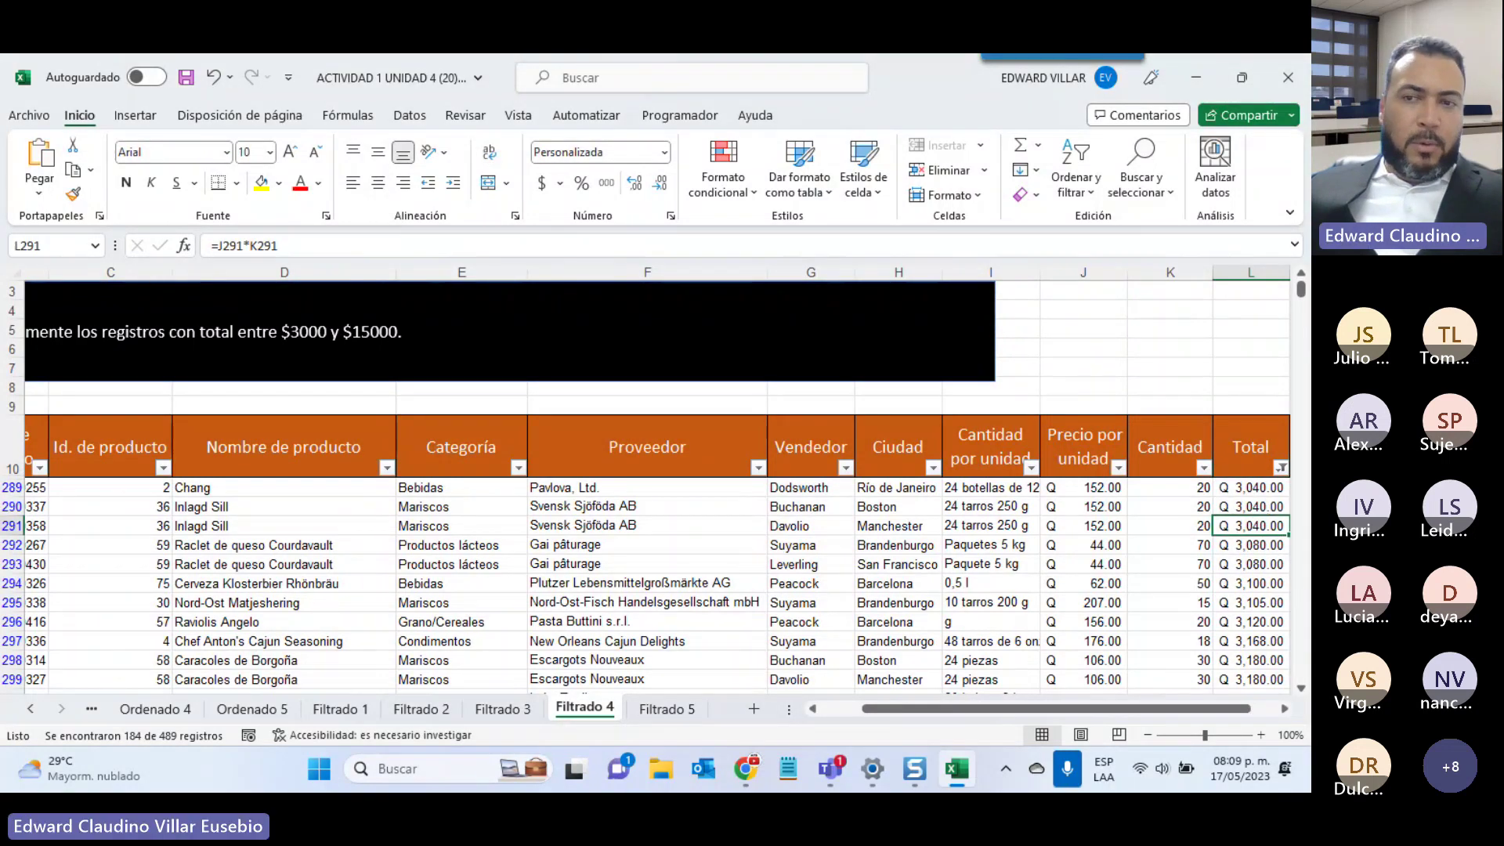
double_click(1247, 527)
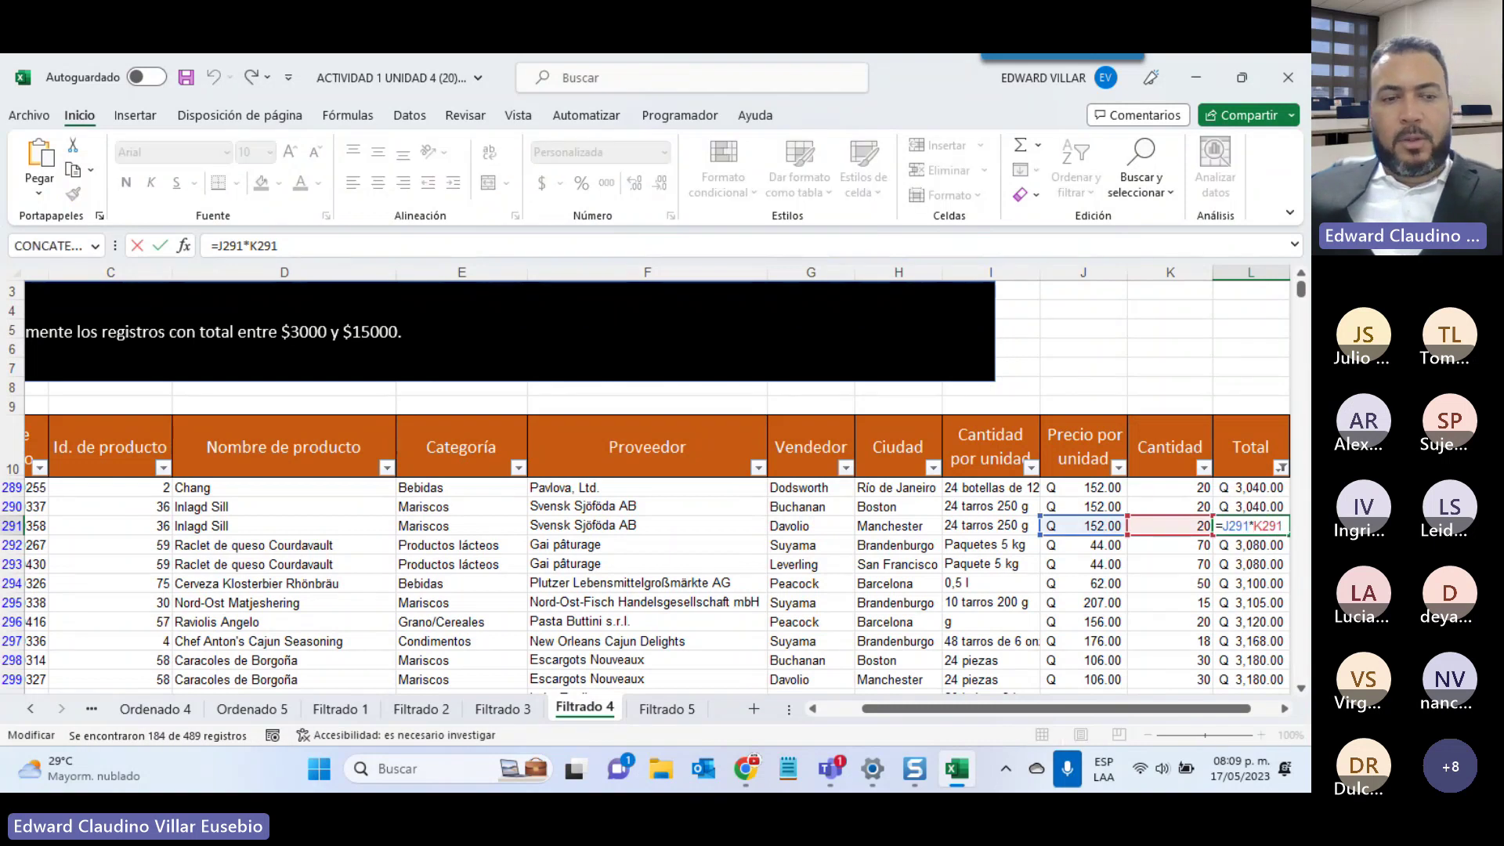
key("Escape")
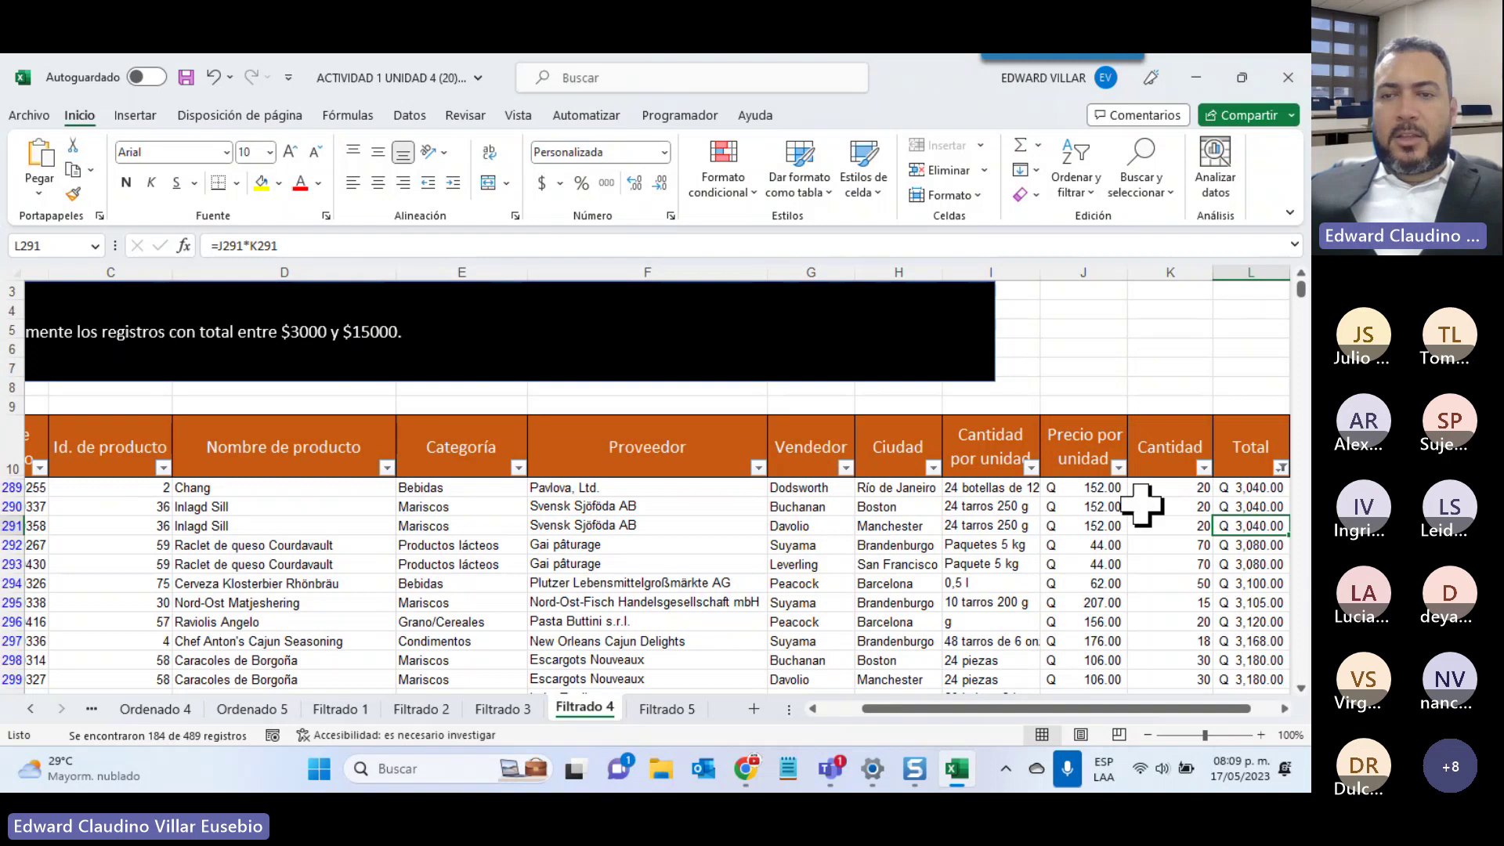
left_click(1079, 508)
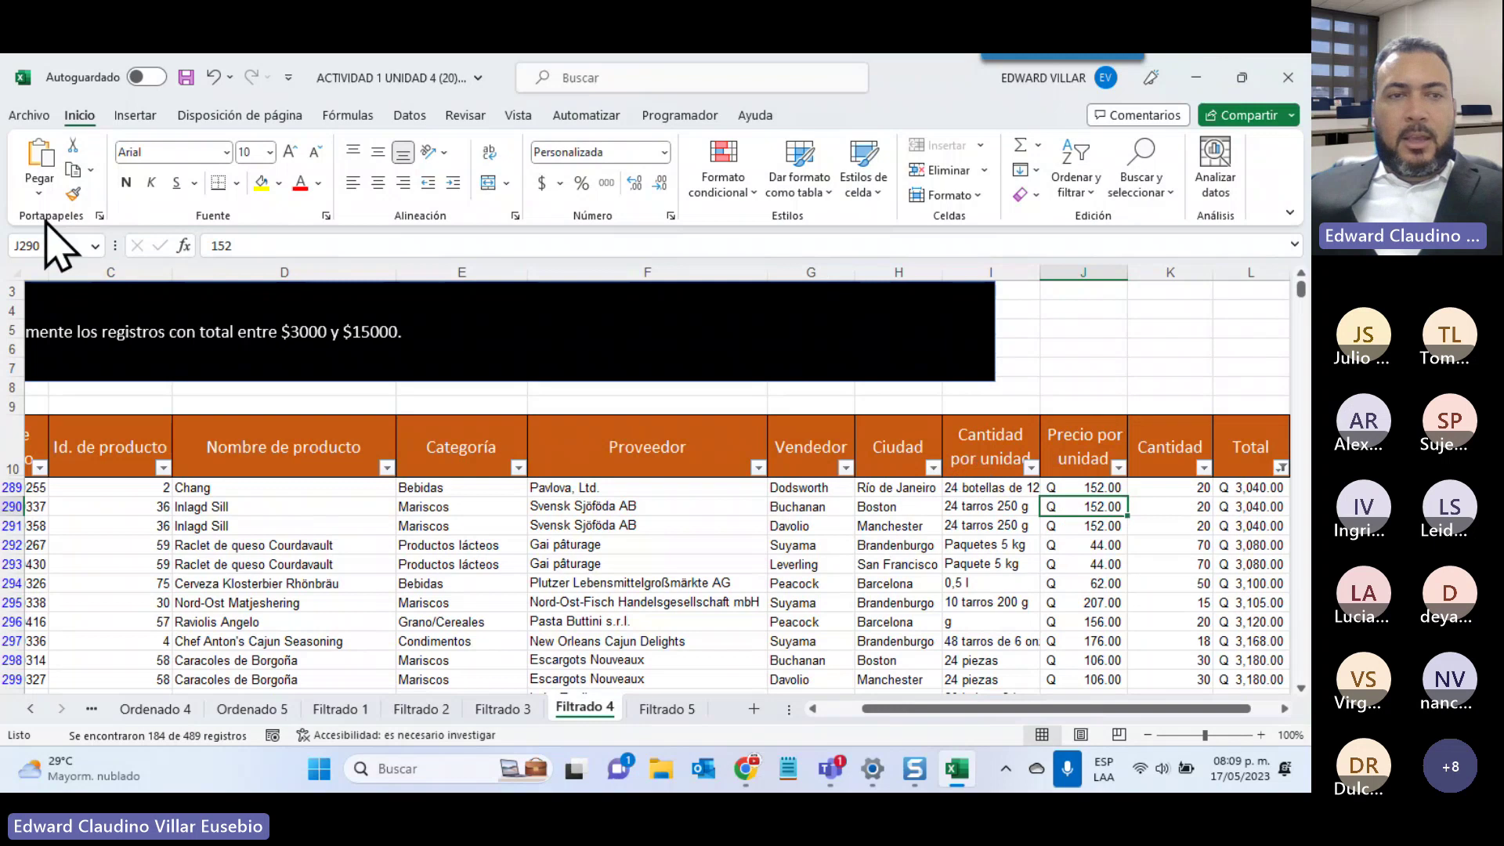
left_click(242, 247)
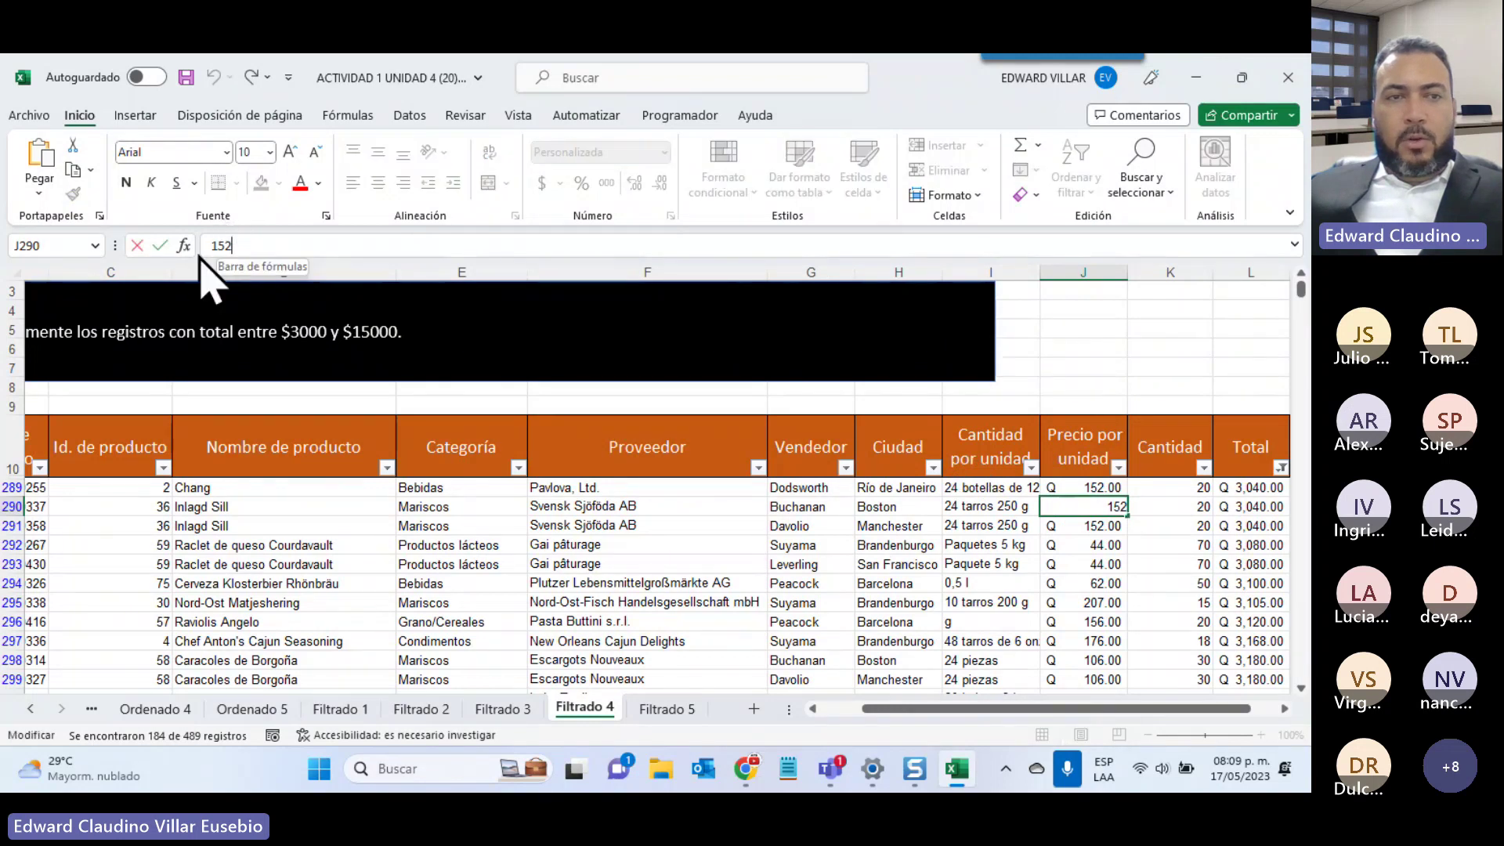
double_click(242, 245)
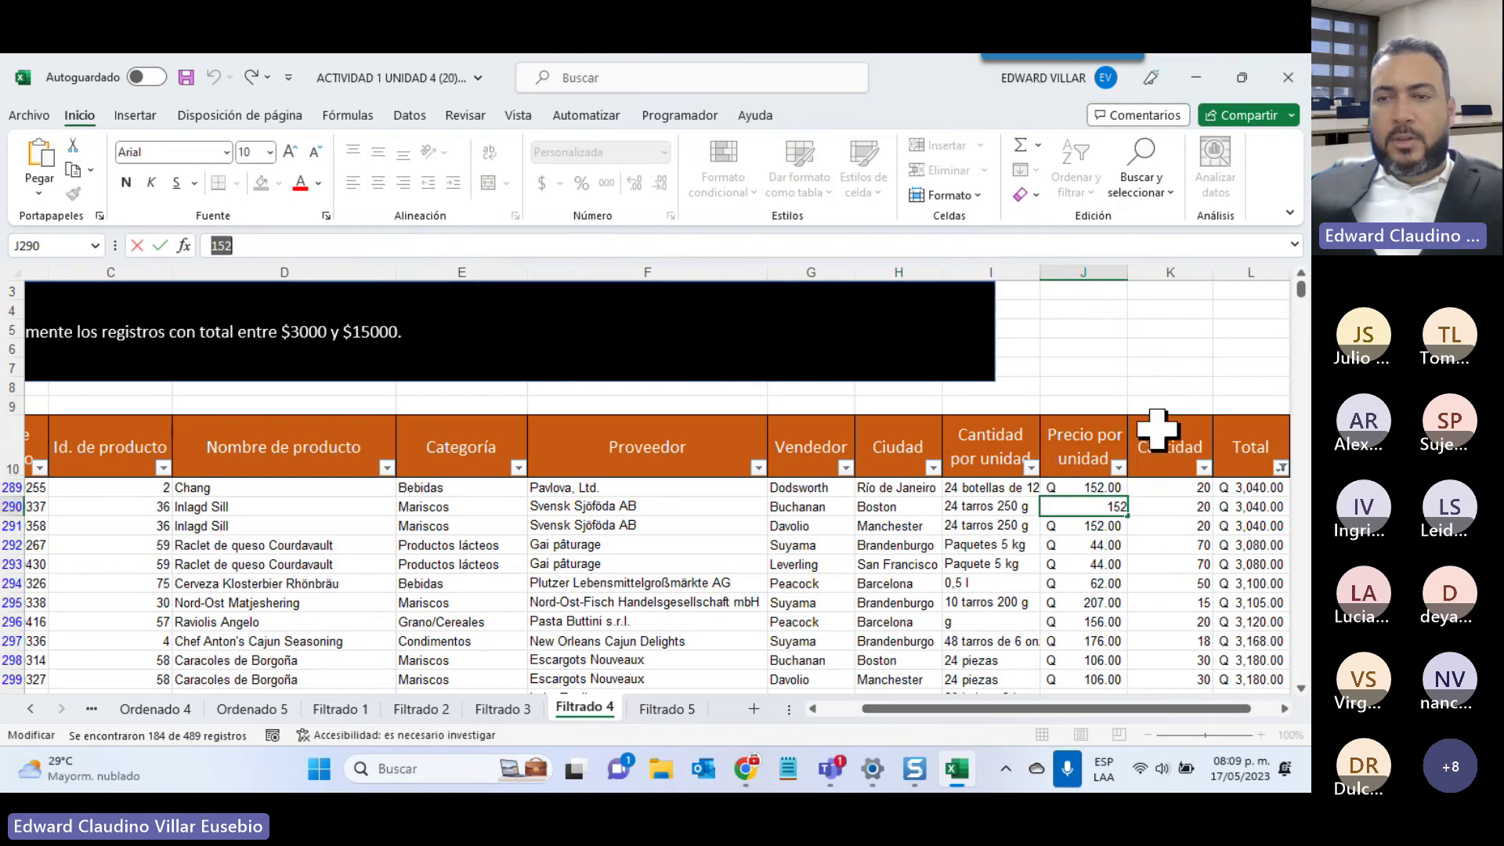
left_click(1251, 523)
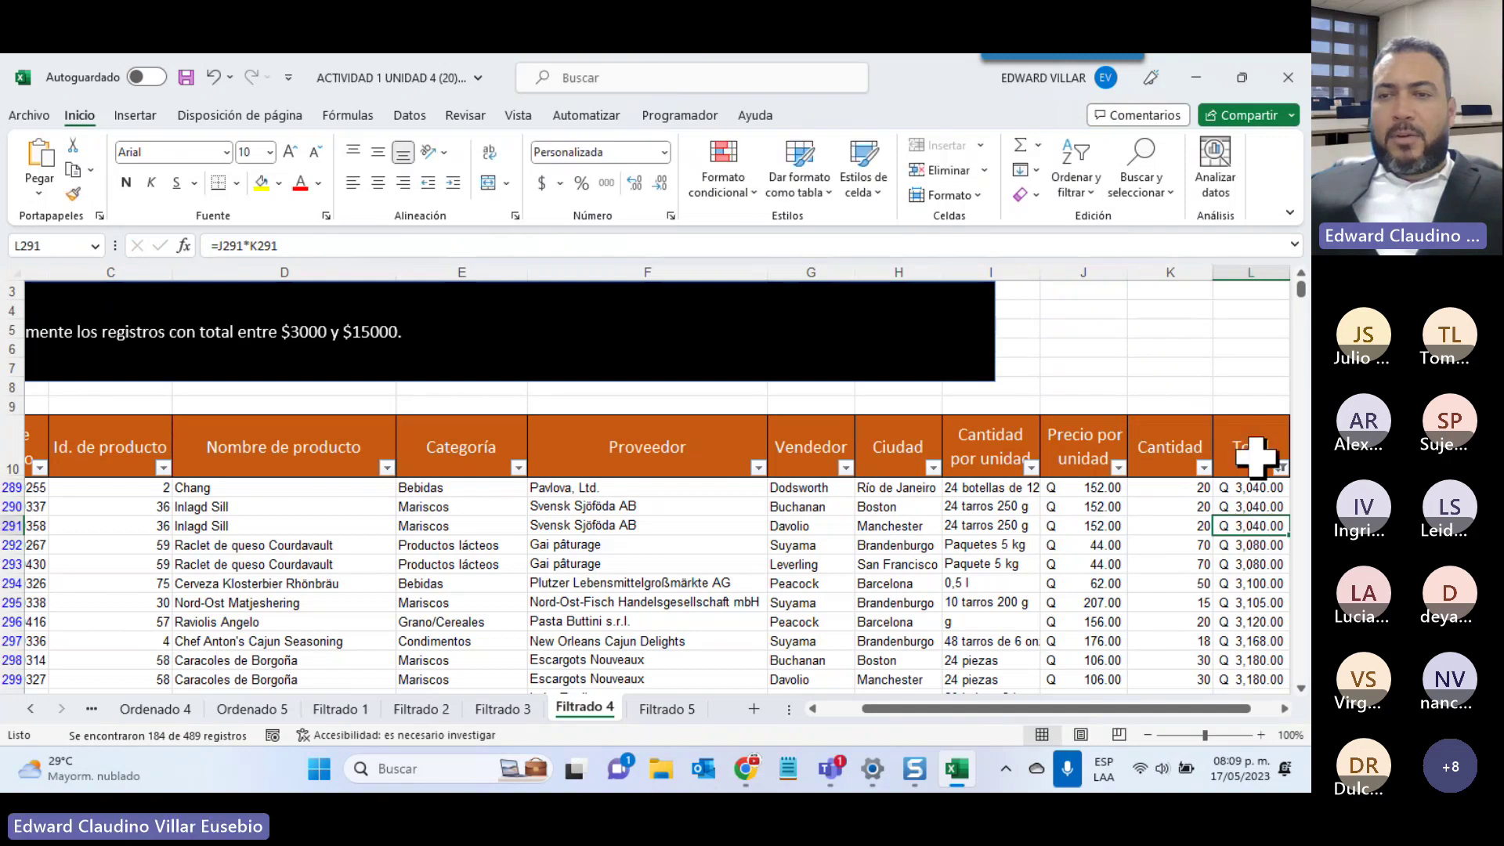
Review the filtered Total amounts down to the last record to check them against the range limits
scroll(1196, 486, "down", 10)
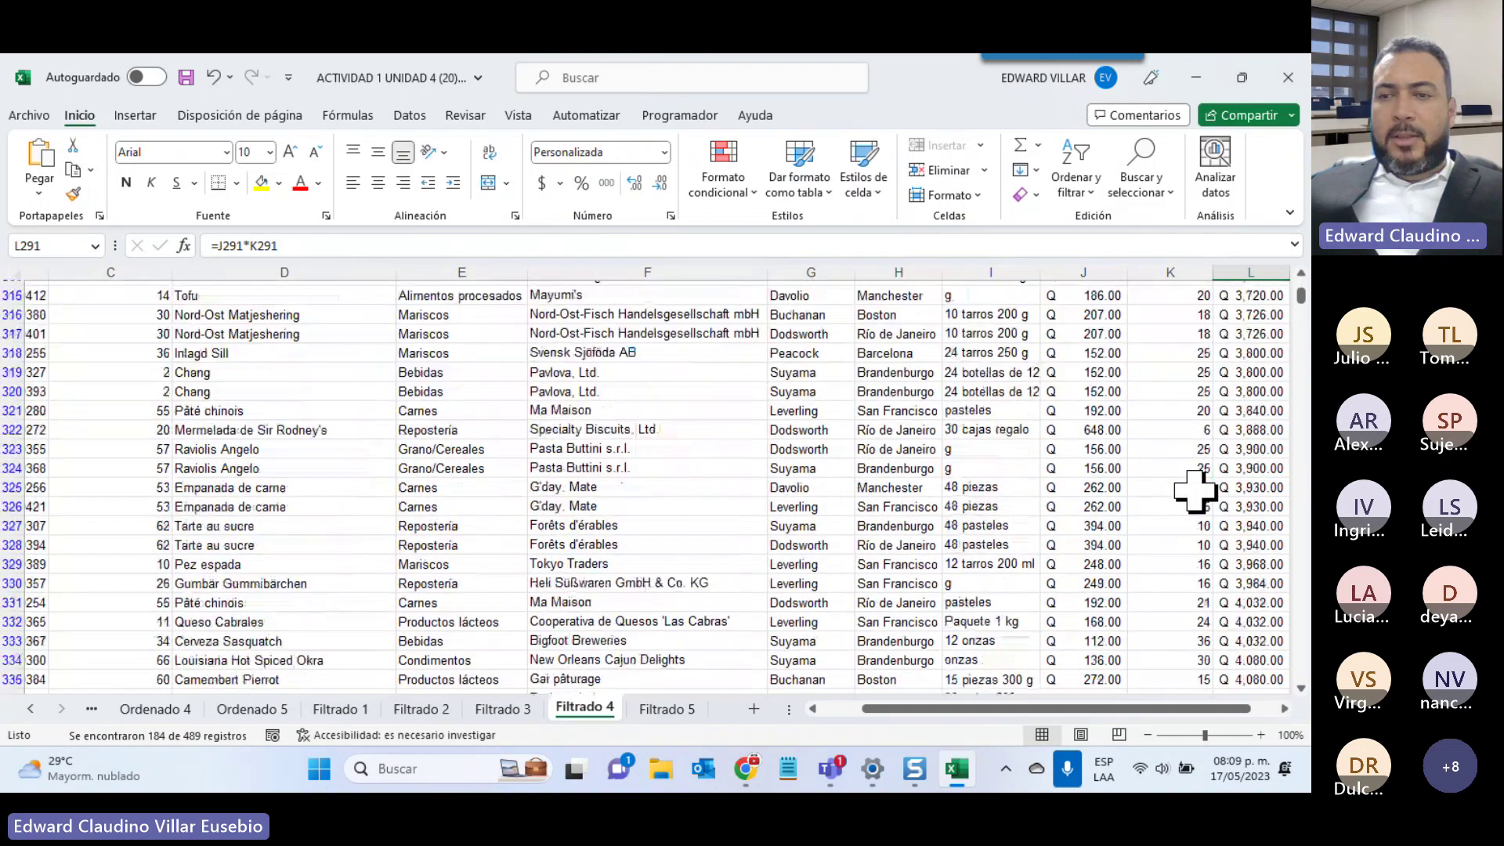
scroll(1196, 489, "down", 15)
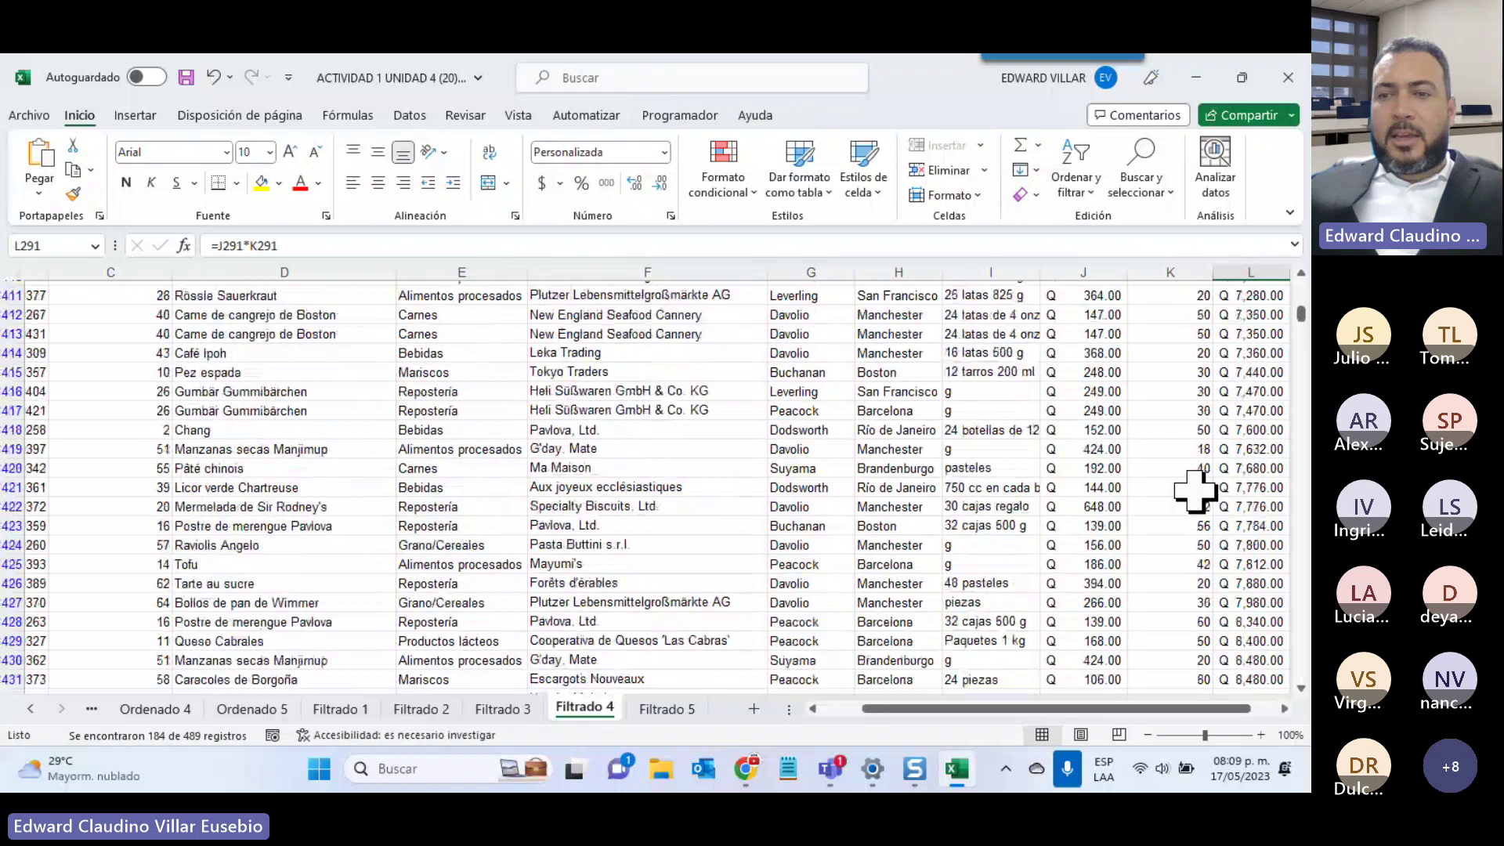
scroll(1197, 491, "up", 7)
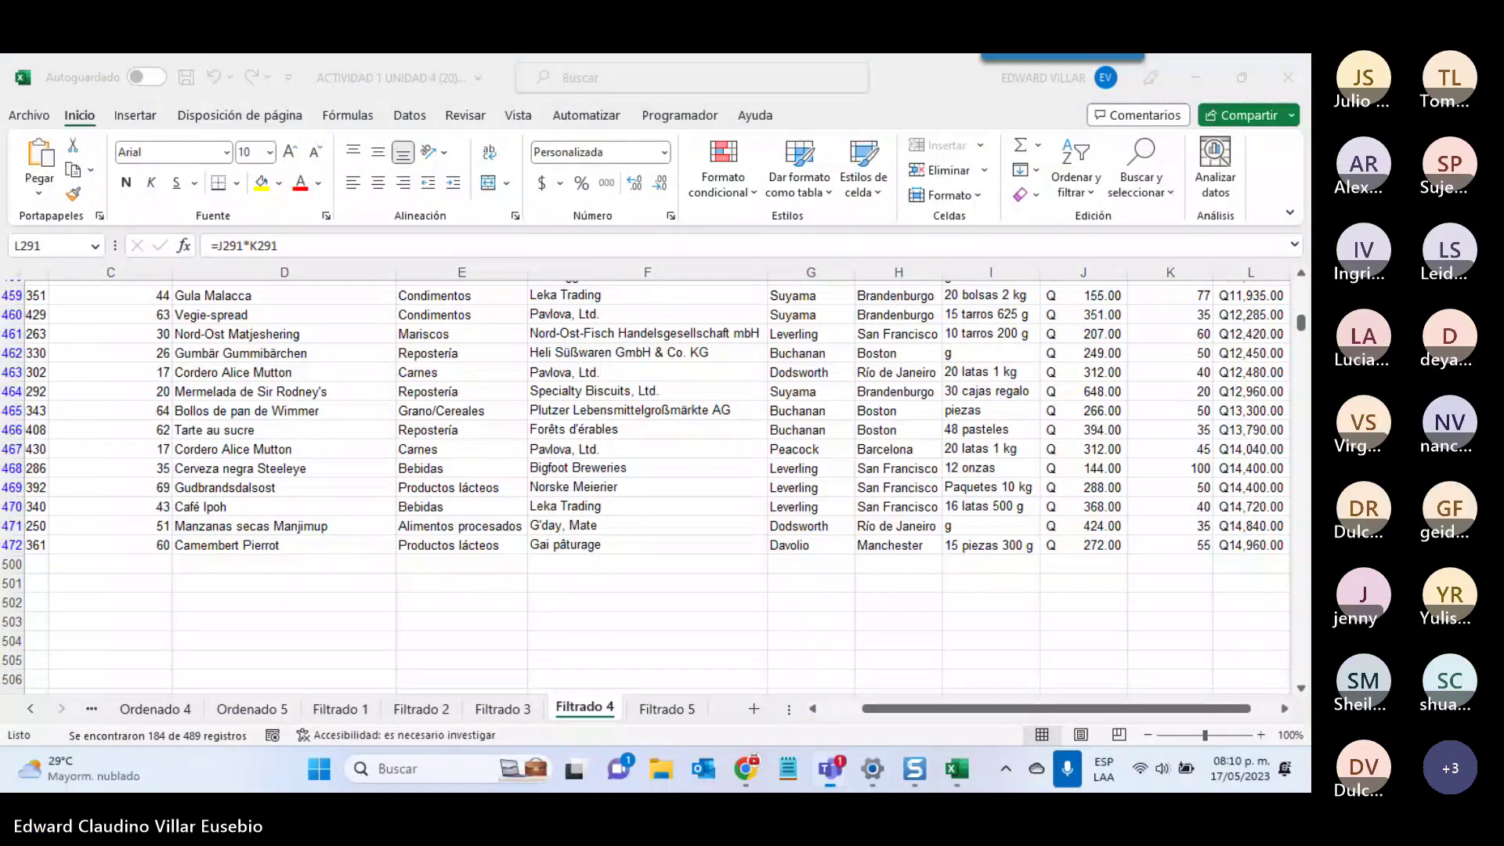
key("ctrl+shift+m")
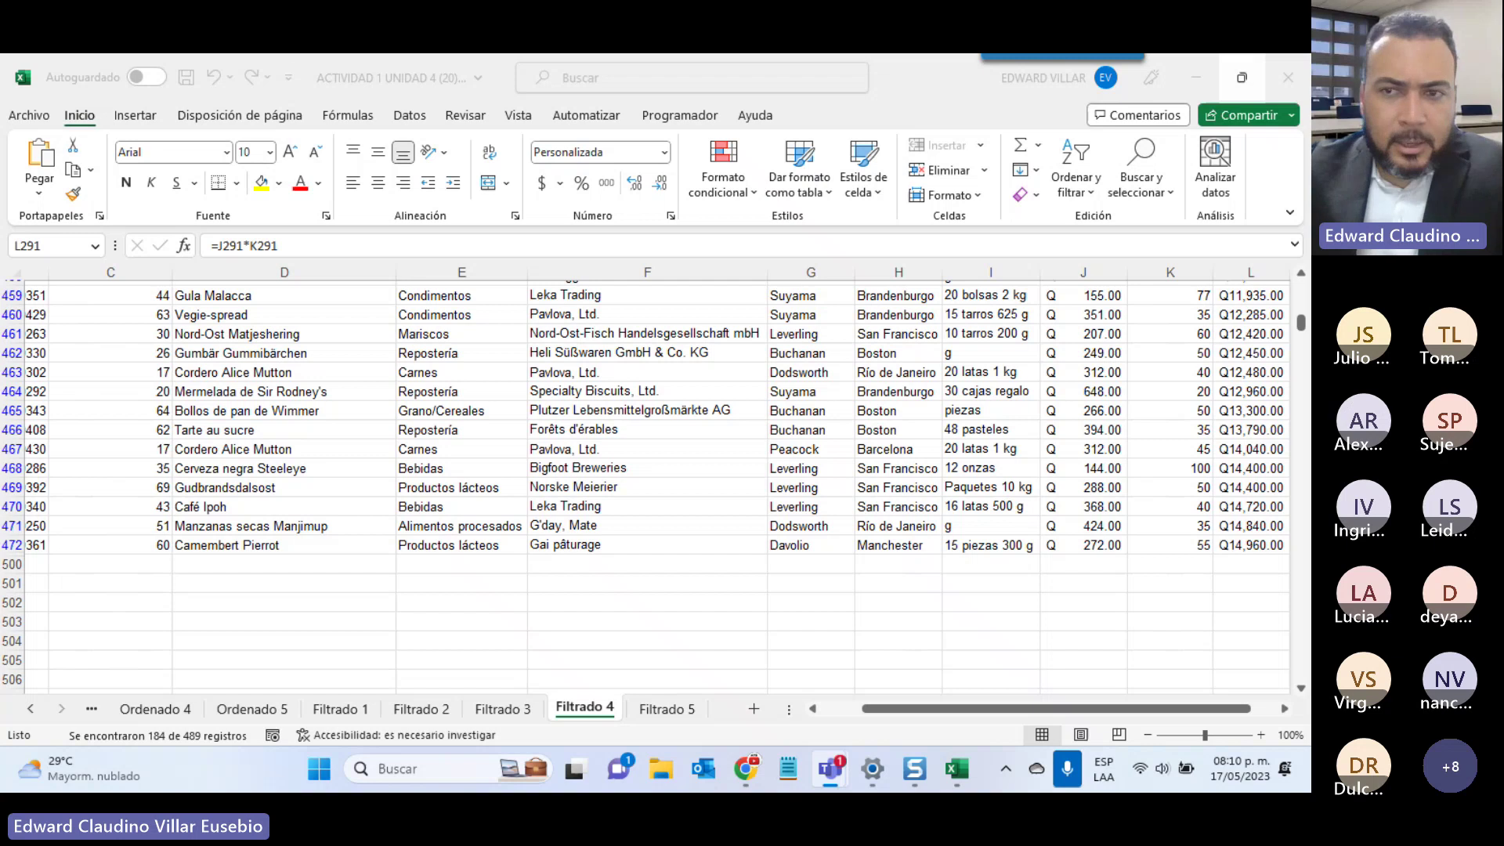
scroll(651, 486, "up", 1)
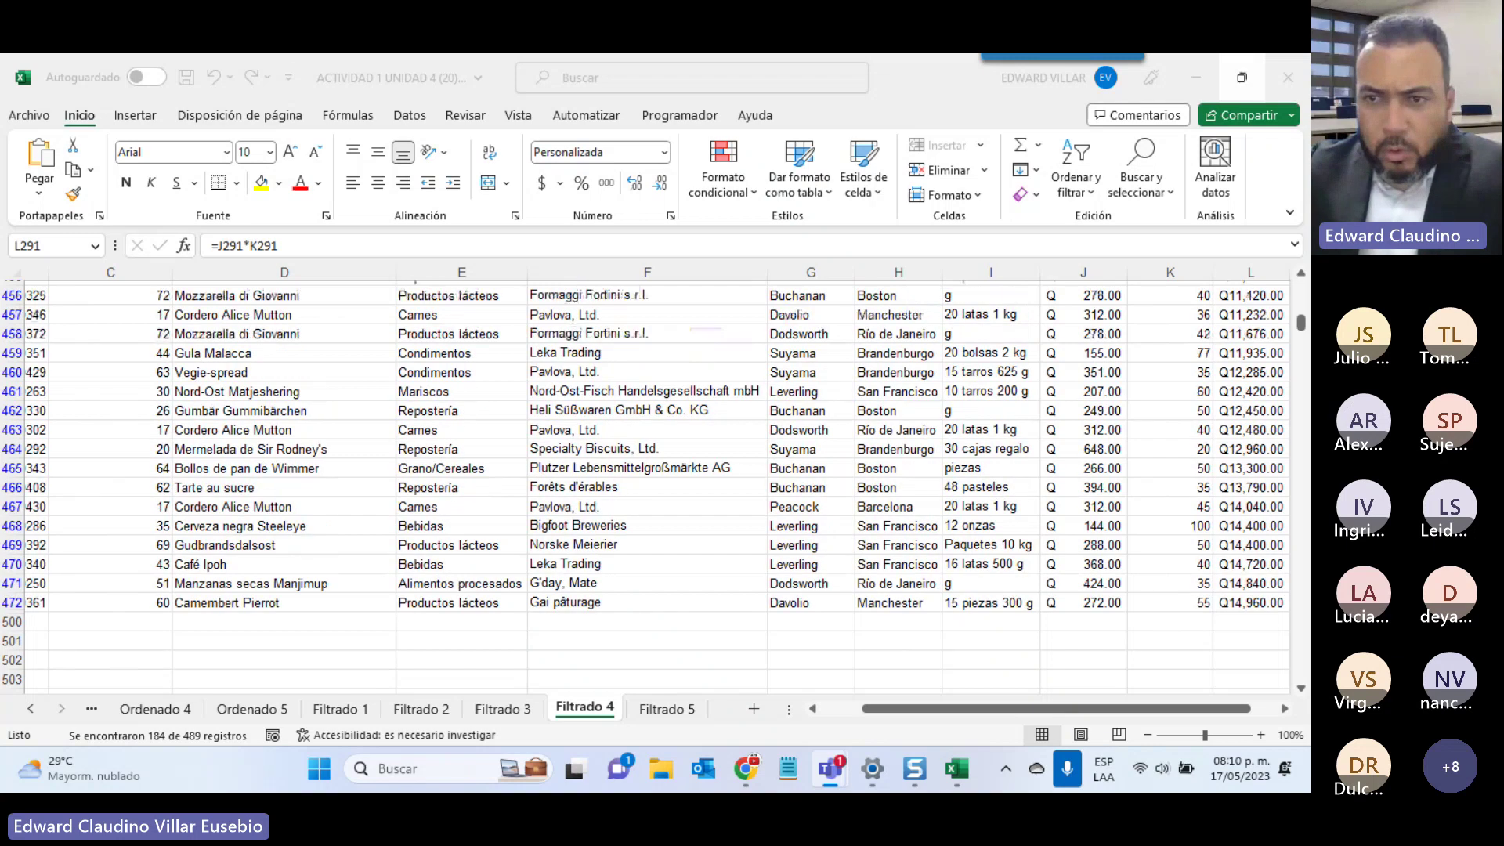
scroll(1249, 548, "up", 7)
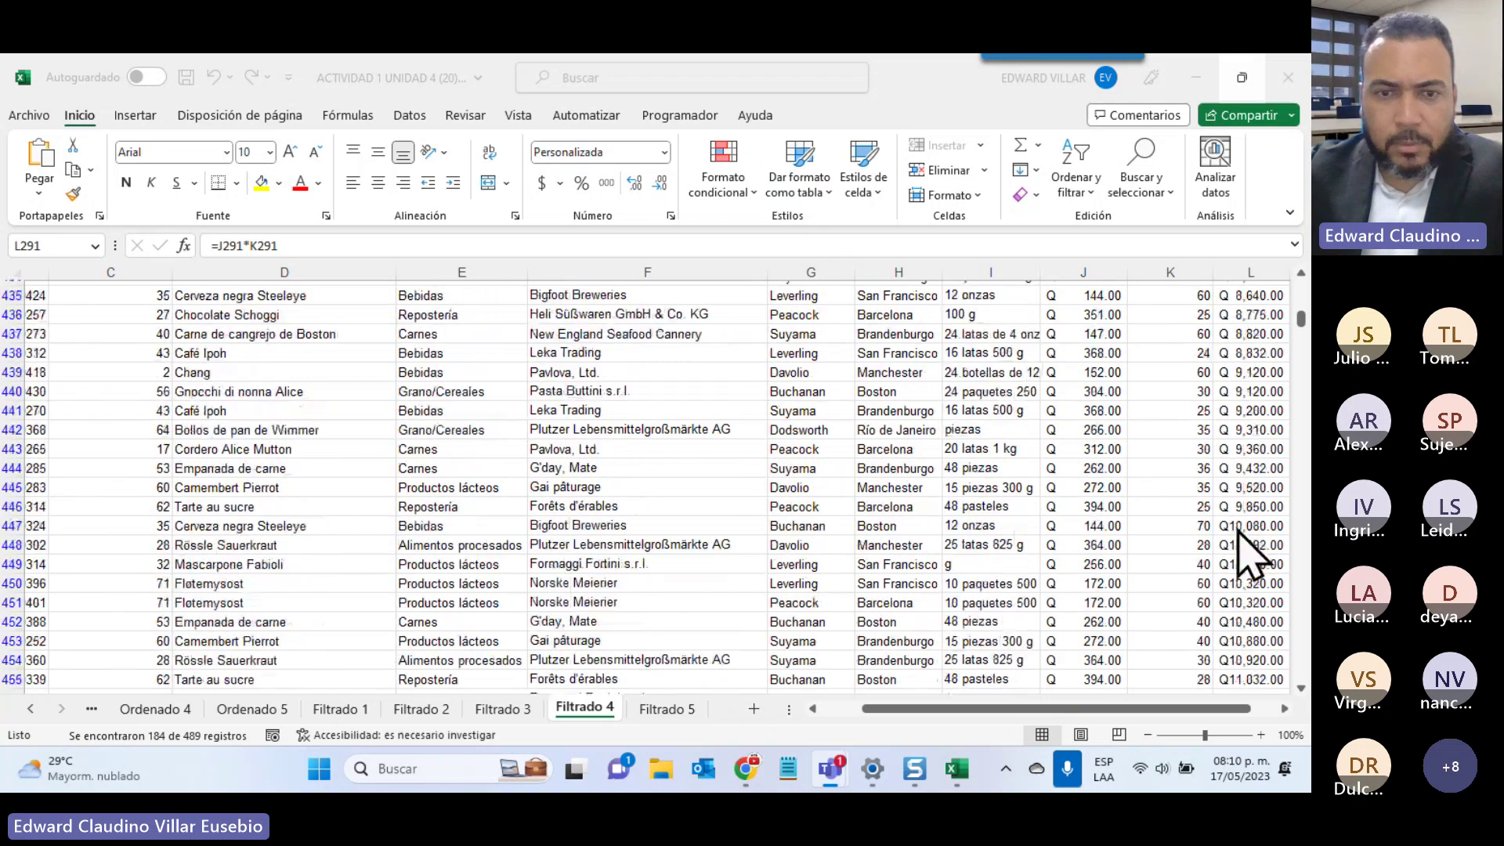
Go to the Filtrado 5 sheet and examine its exercise instruction
left_click(662, 709)
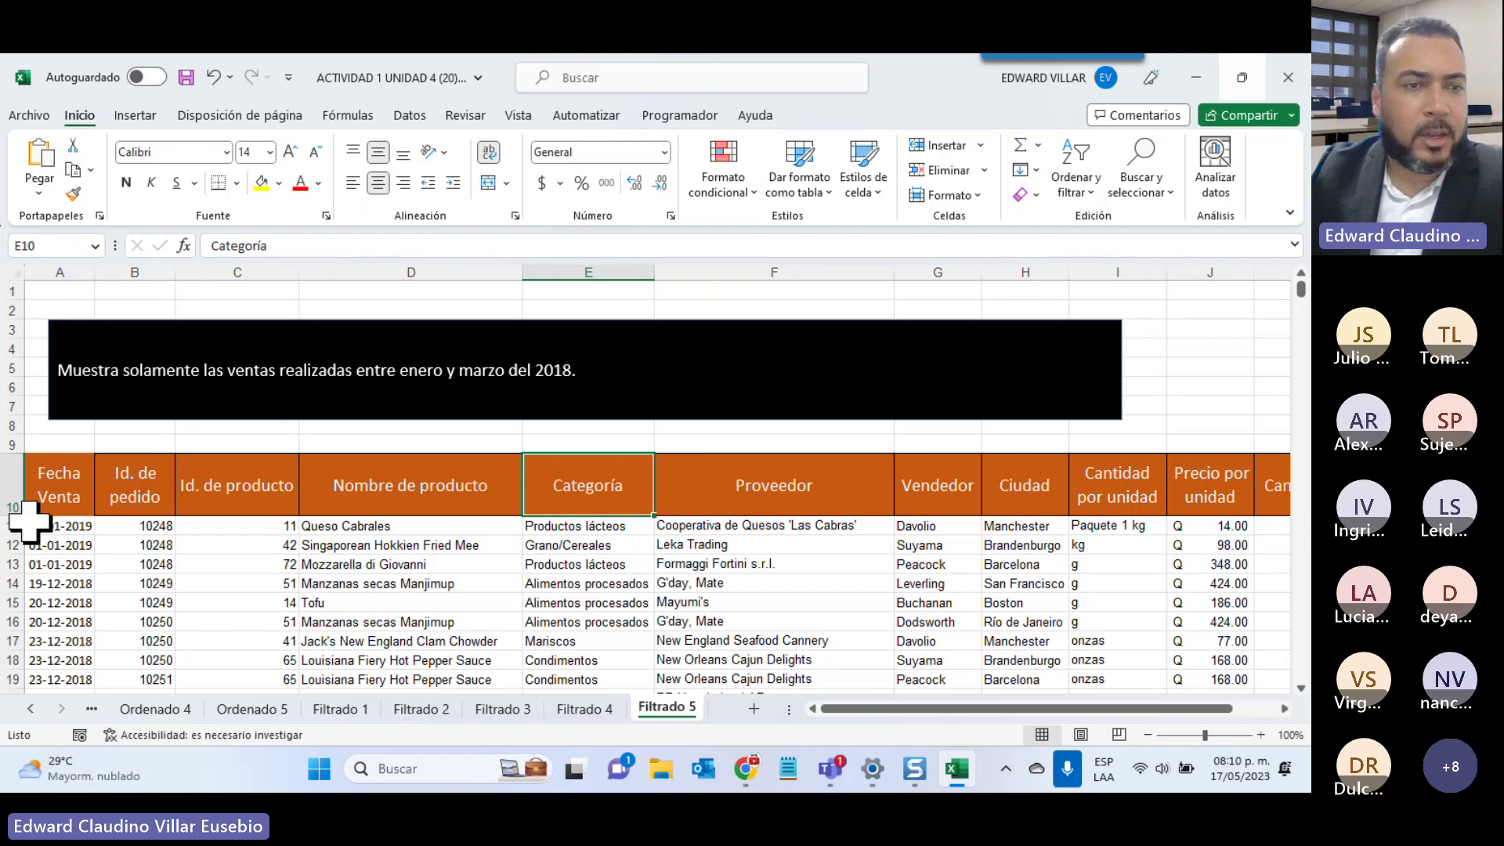
Sort the whole sales table by Fecha Venta from oldest to newest, expanding the selection to the adjacent columns
left_click_drag(35, 521, 44, 661)
scroll(44, 661, "up", 3)
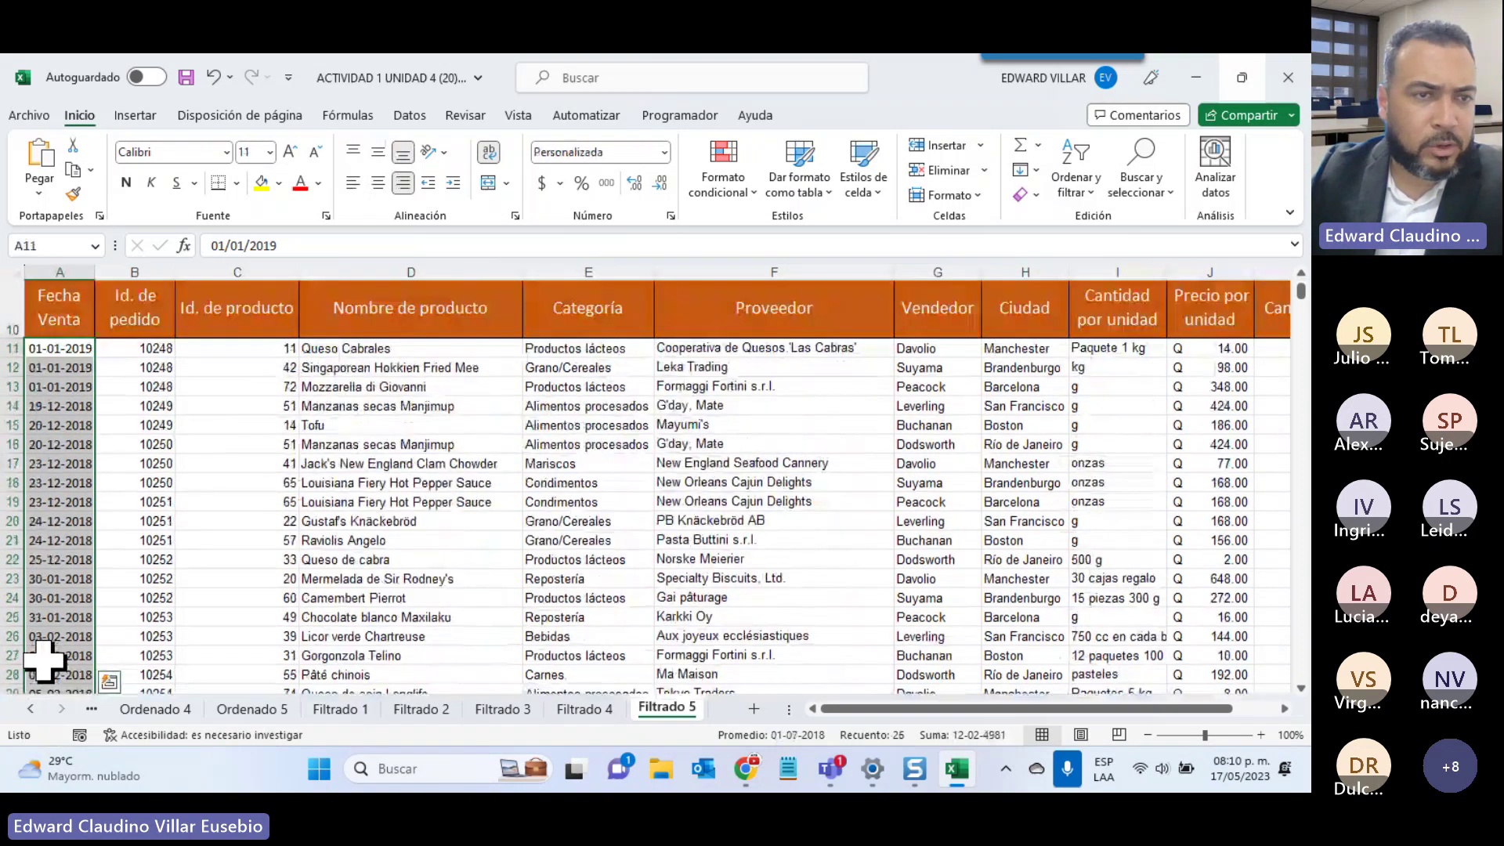
scroll(60, 376, "down", 10)
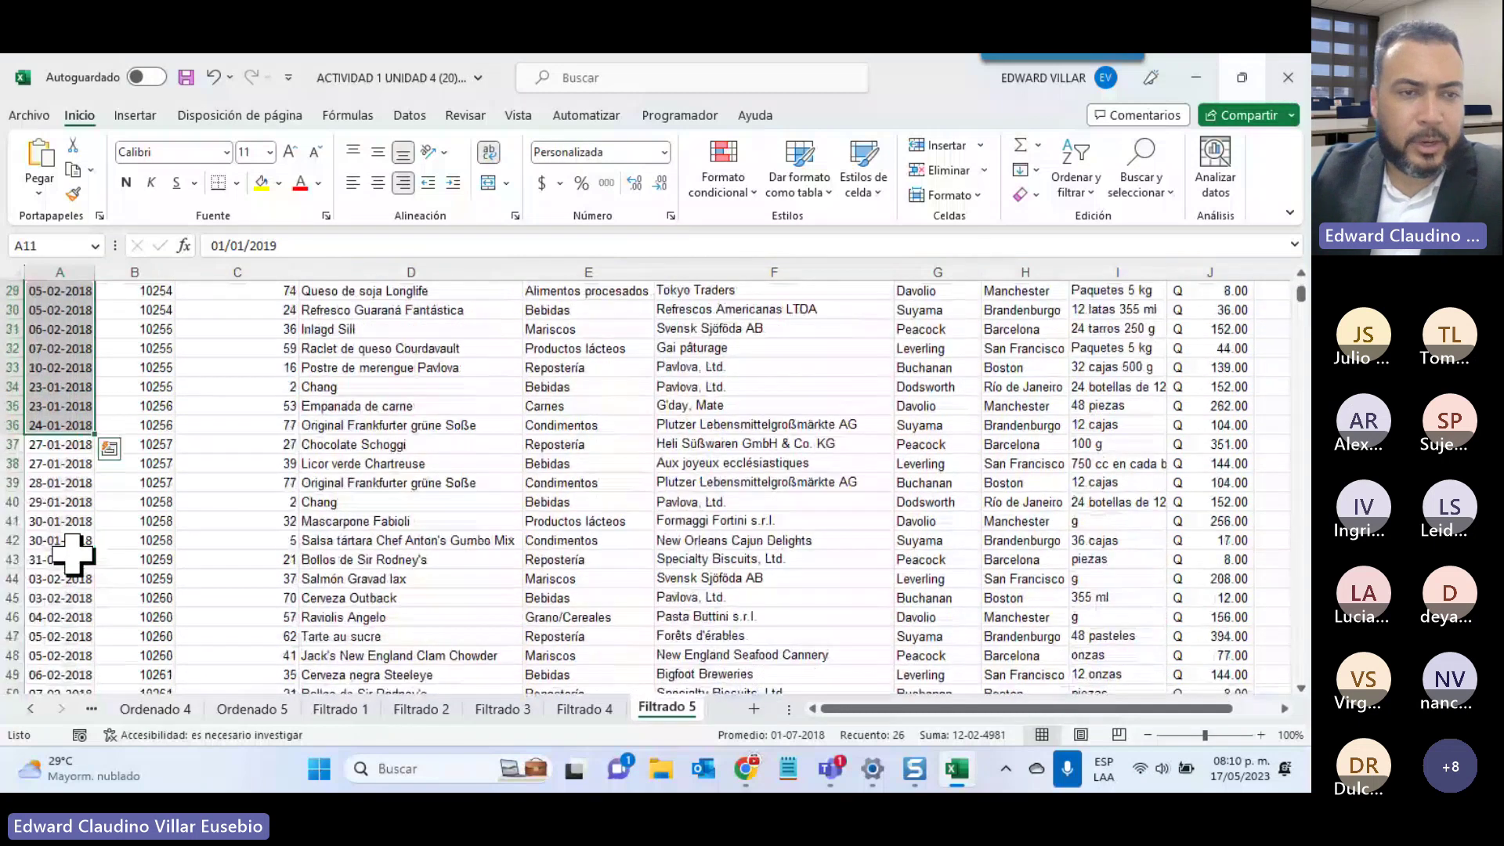
scroll(73, 555, "up", 6)
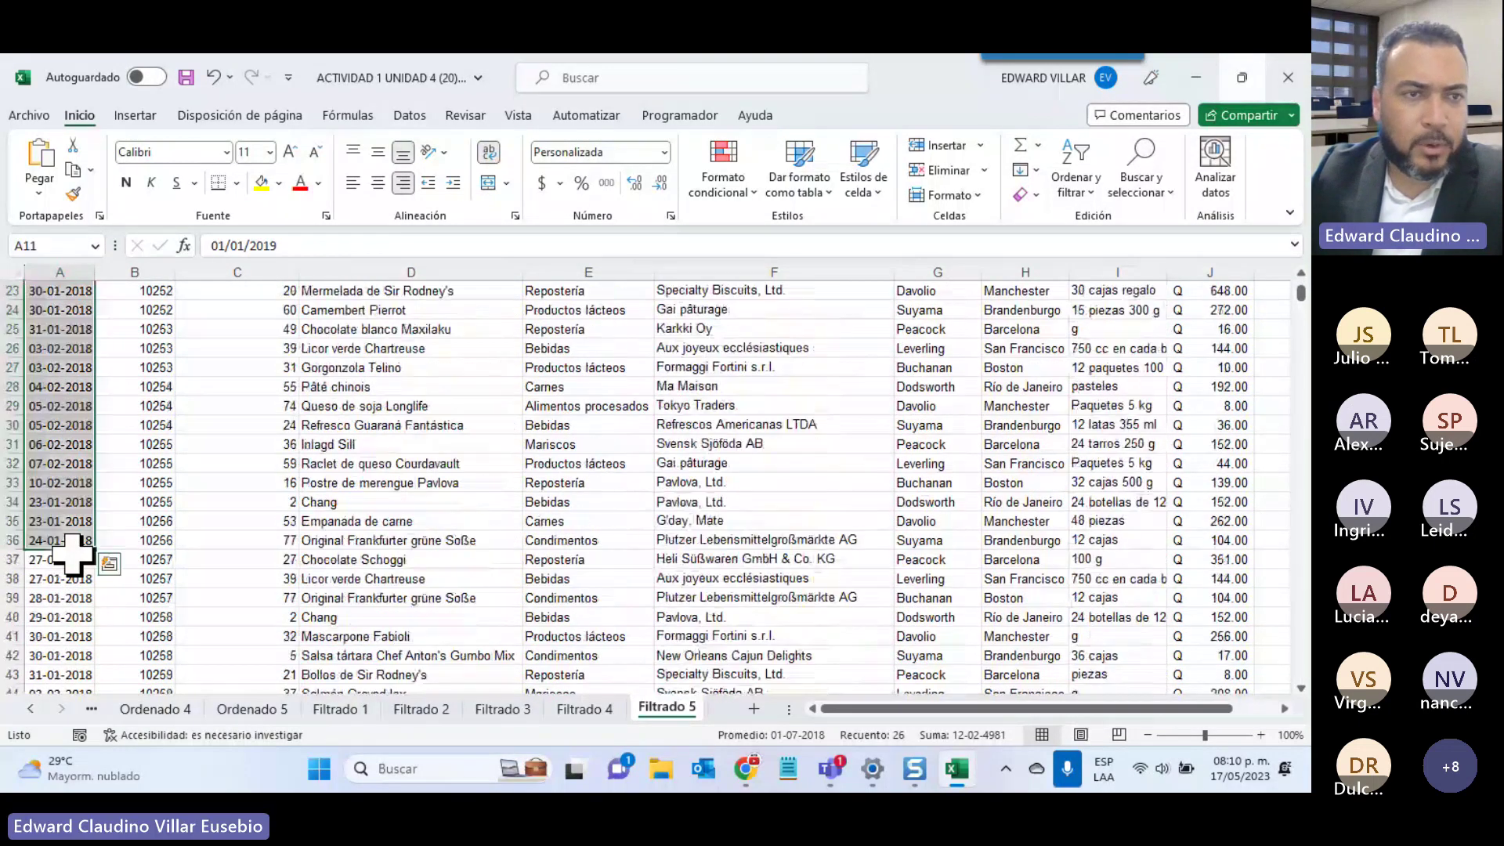
scroll(73, 554, "up", 7)
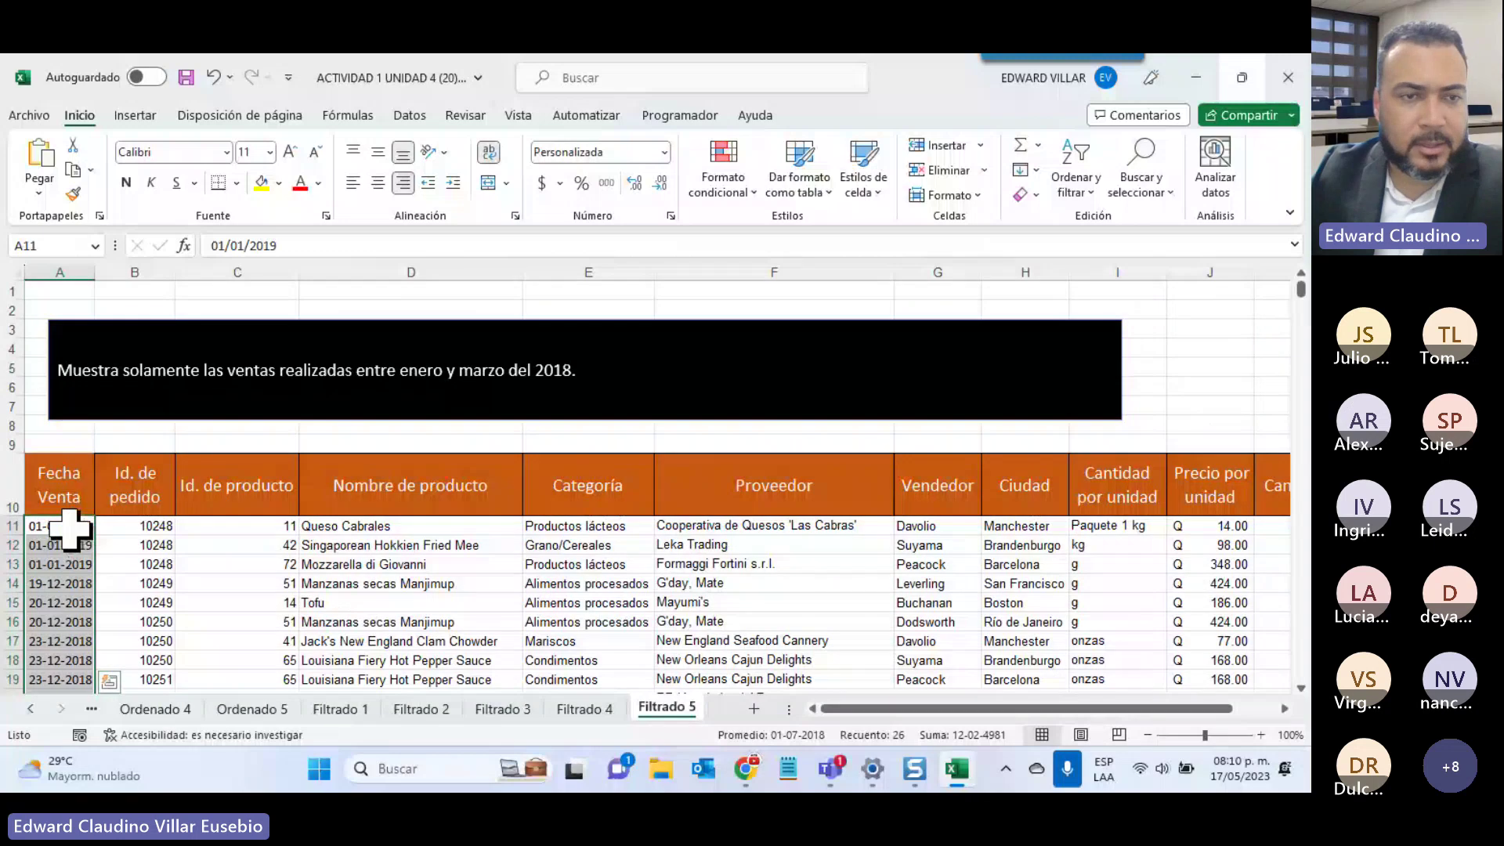
left_click(70, 531)
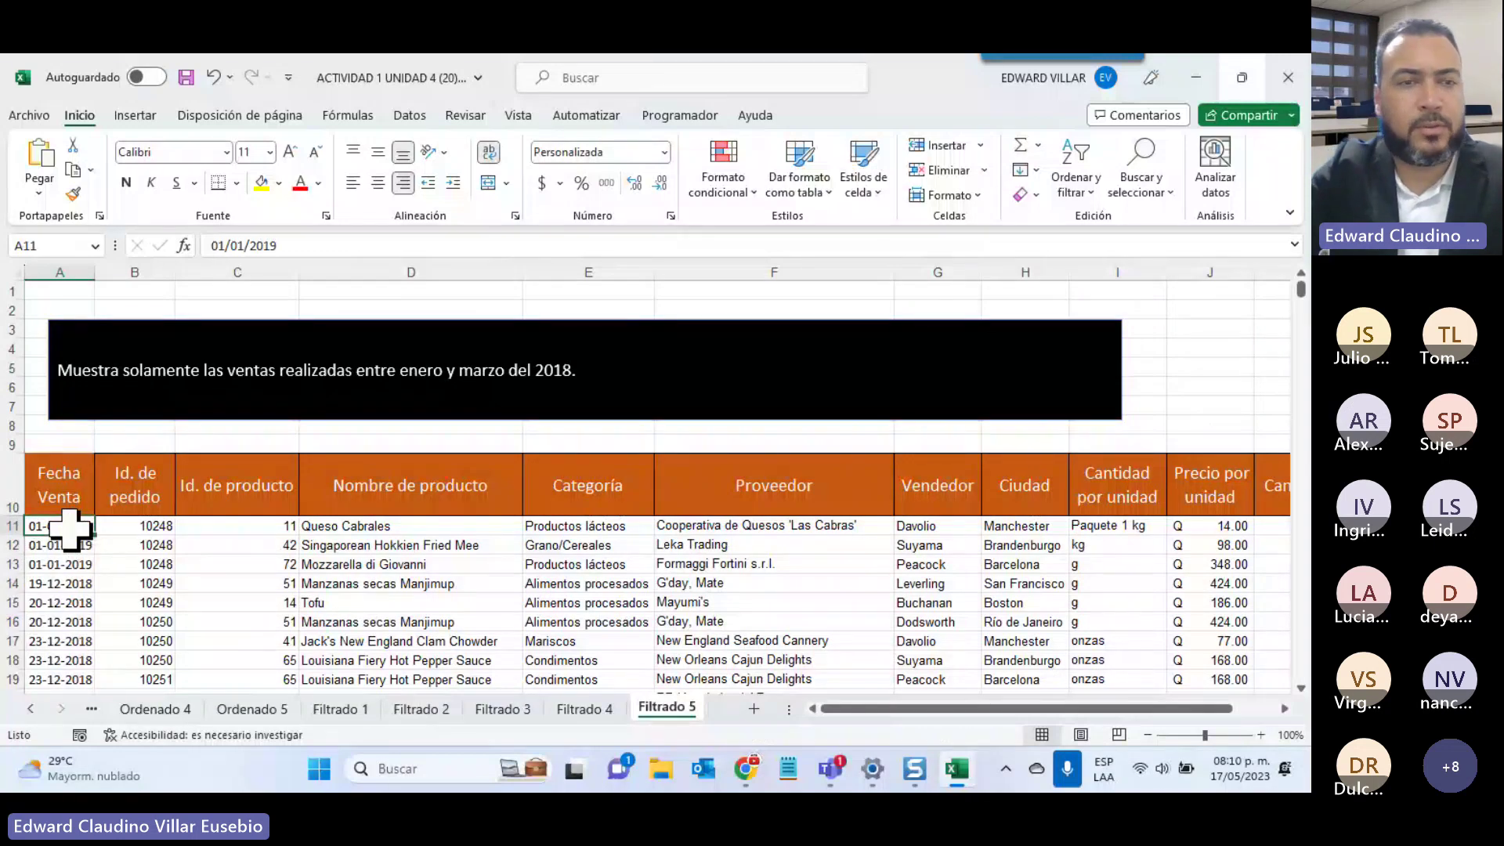
key("ctrl+shift+Down")
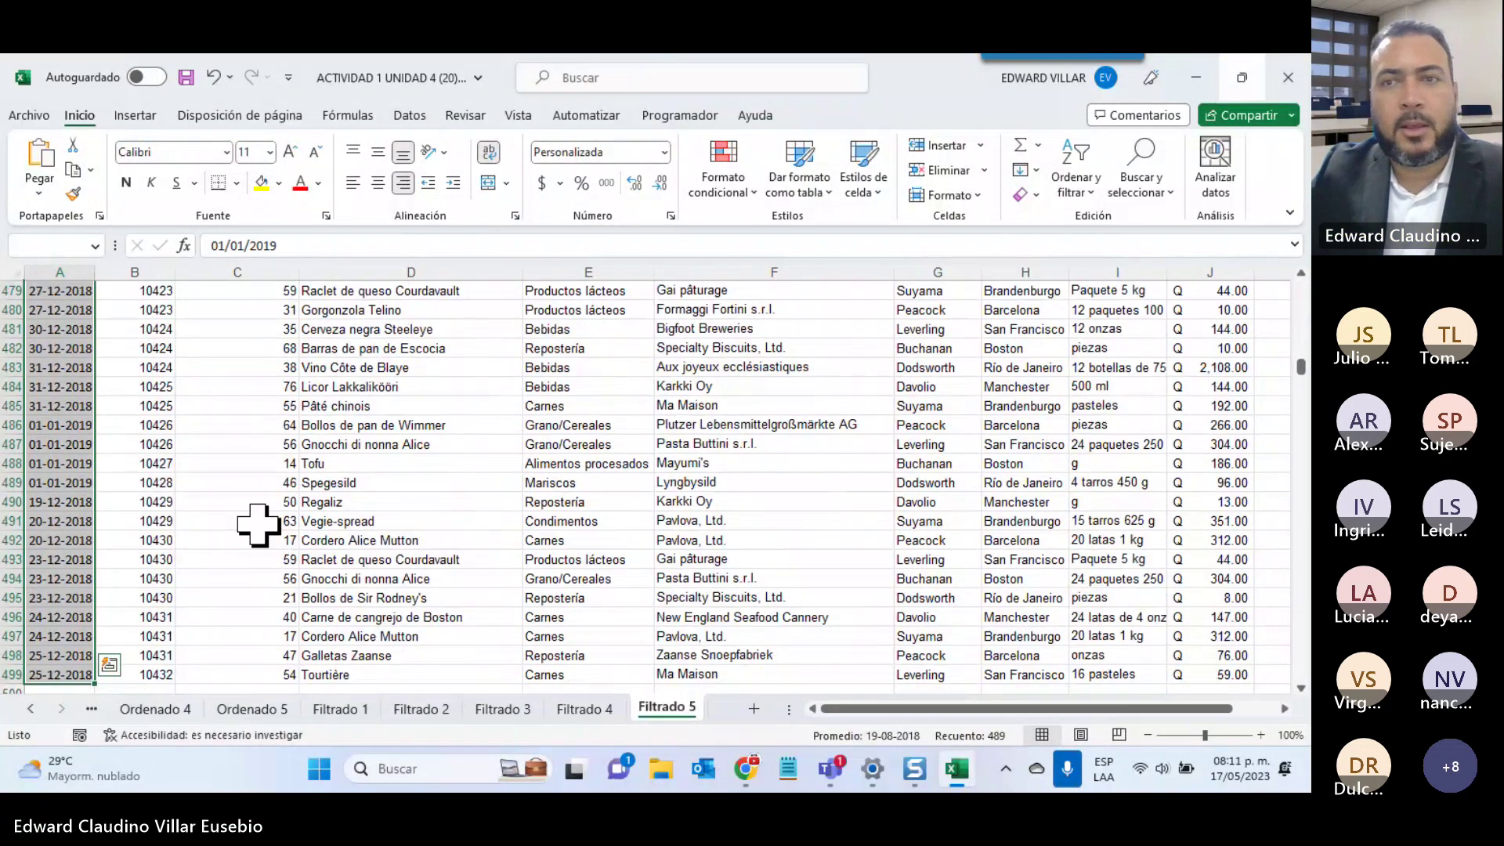
left_click(1077, 169)
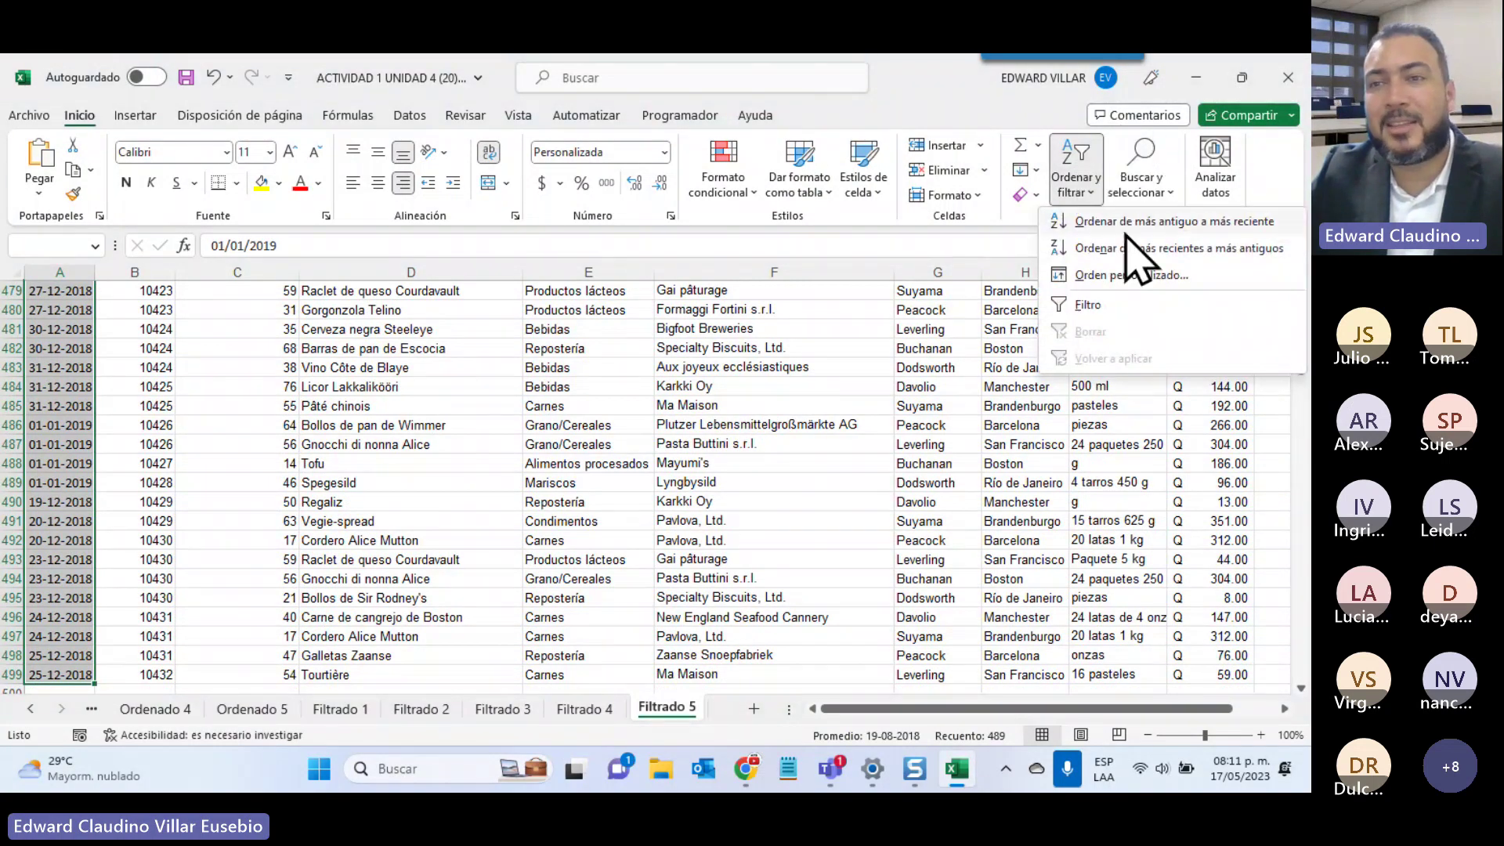
left_click(1276, 223)
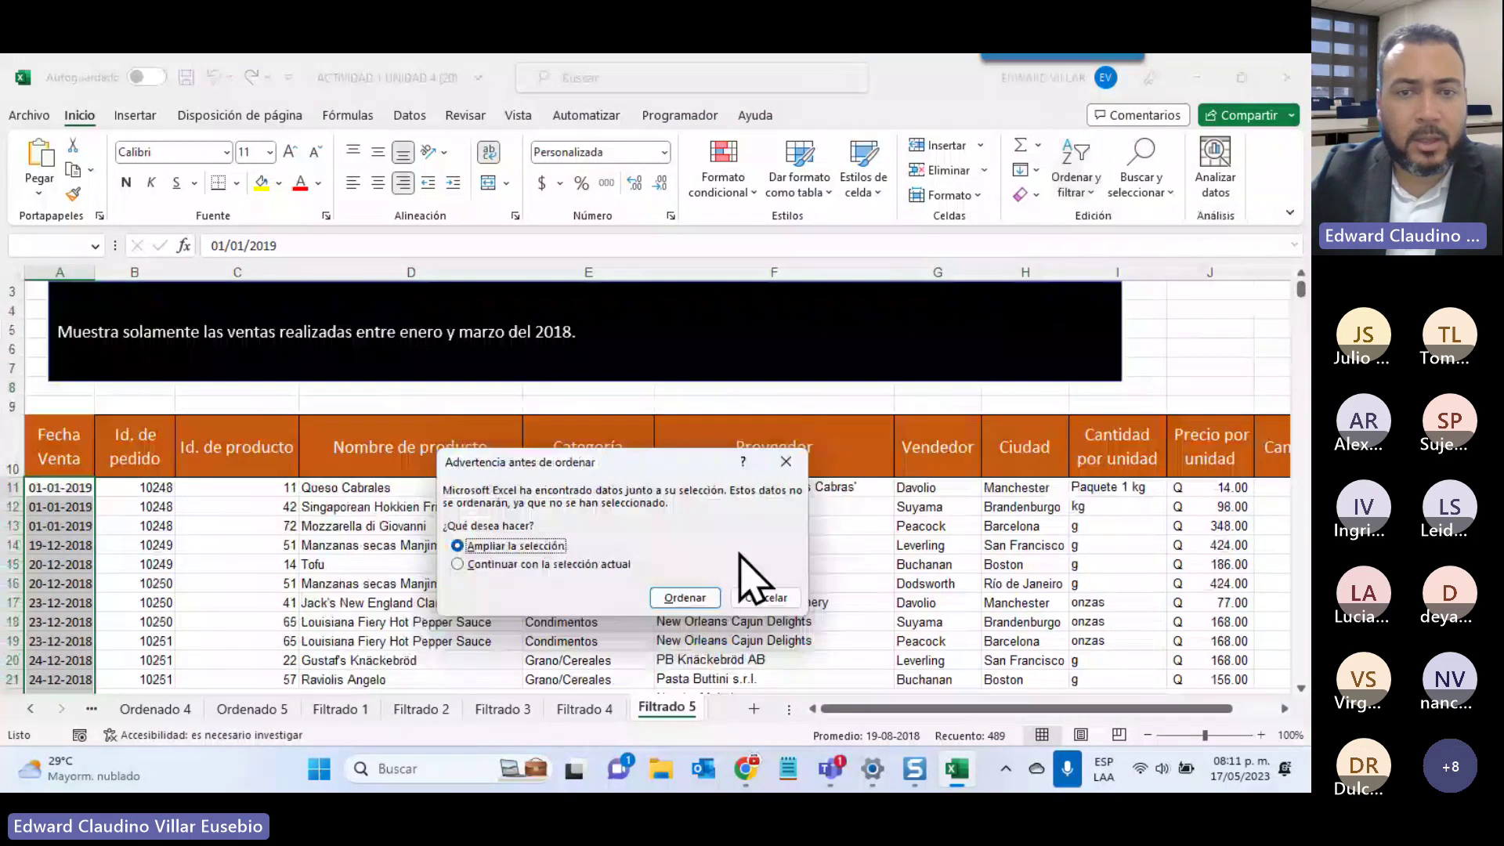
left_click(683, 598)
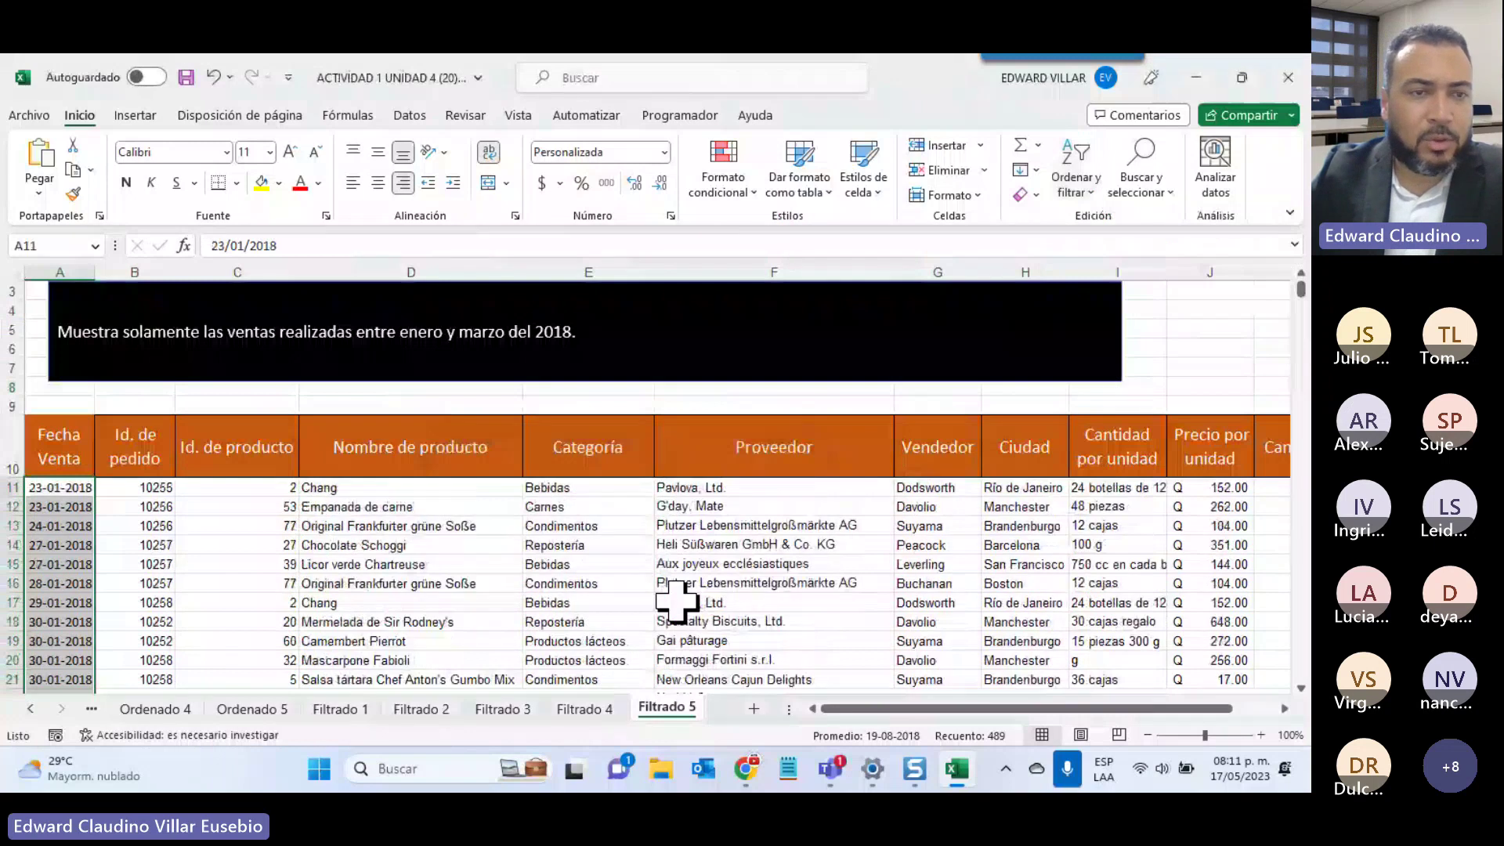
Turn on filtering for the table's header row and start a Between date filter (Entre) on Fecha Venta
left_click(63, 435)
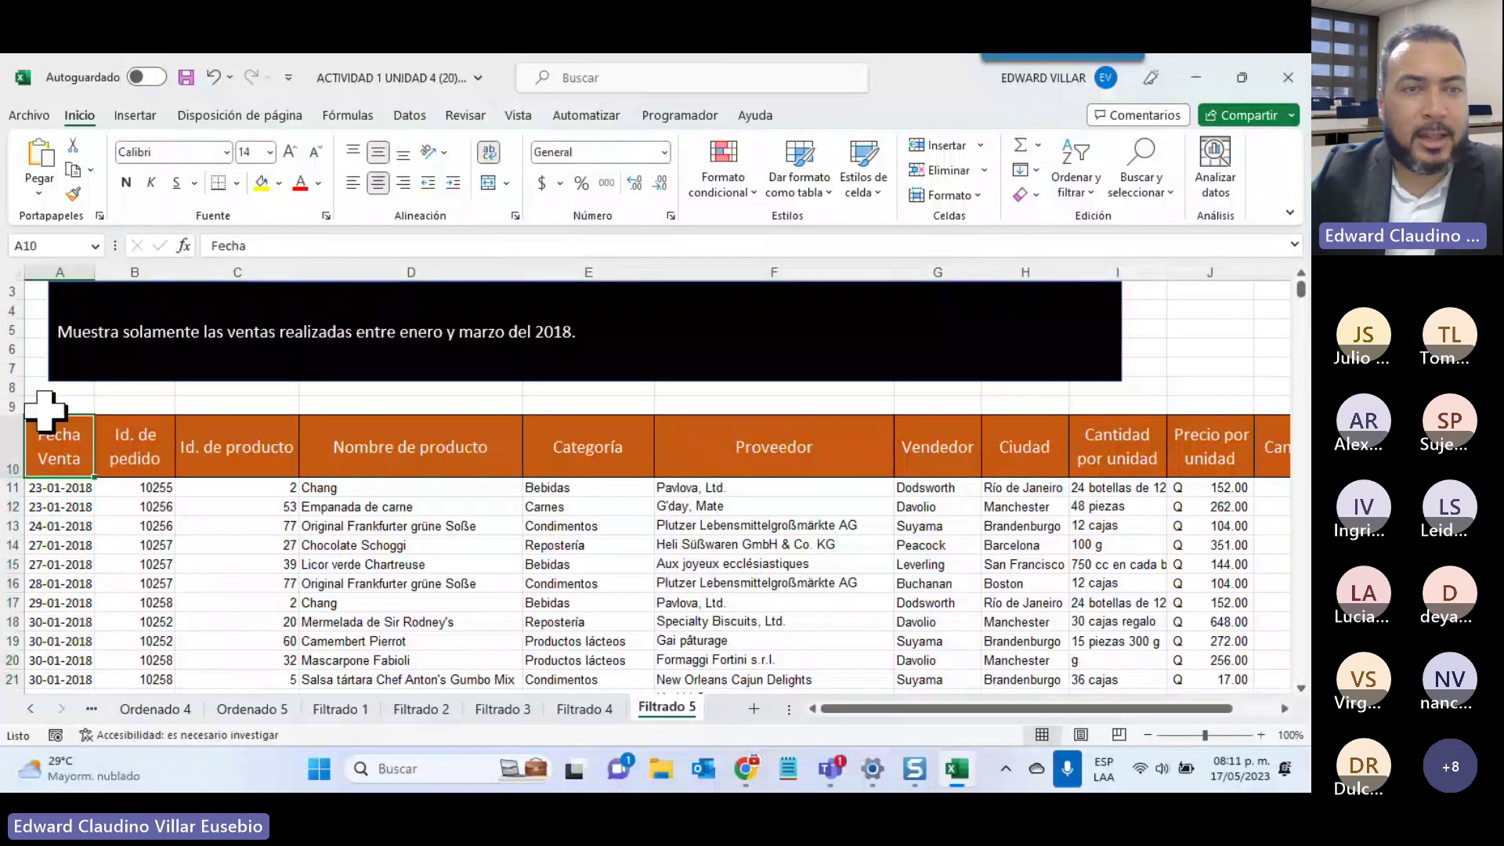
left_click(1073, 158)
left_click(1101, 300)
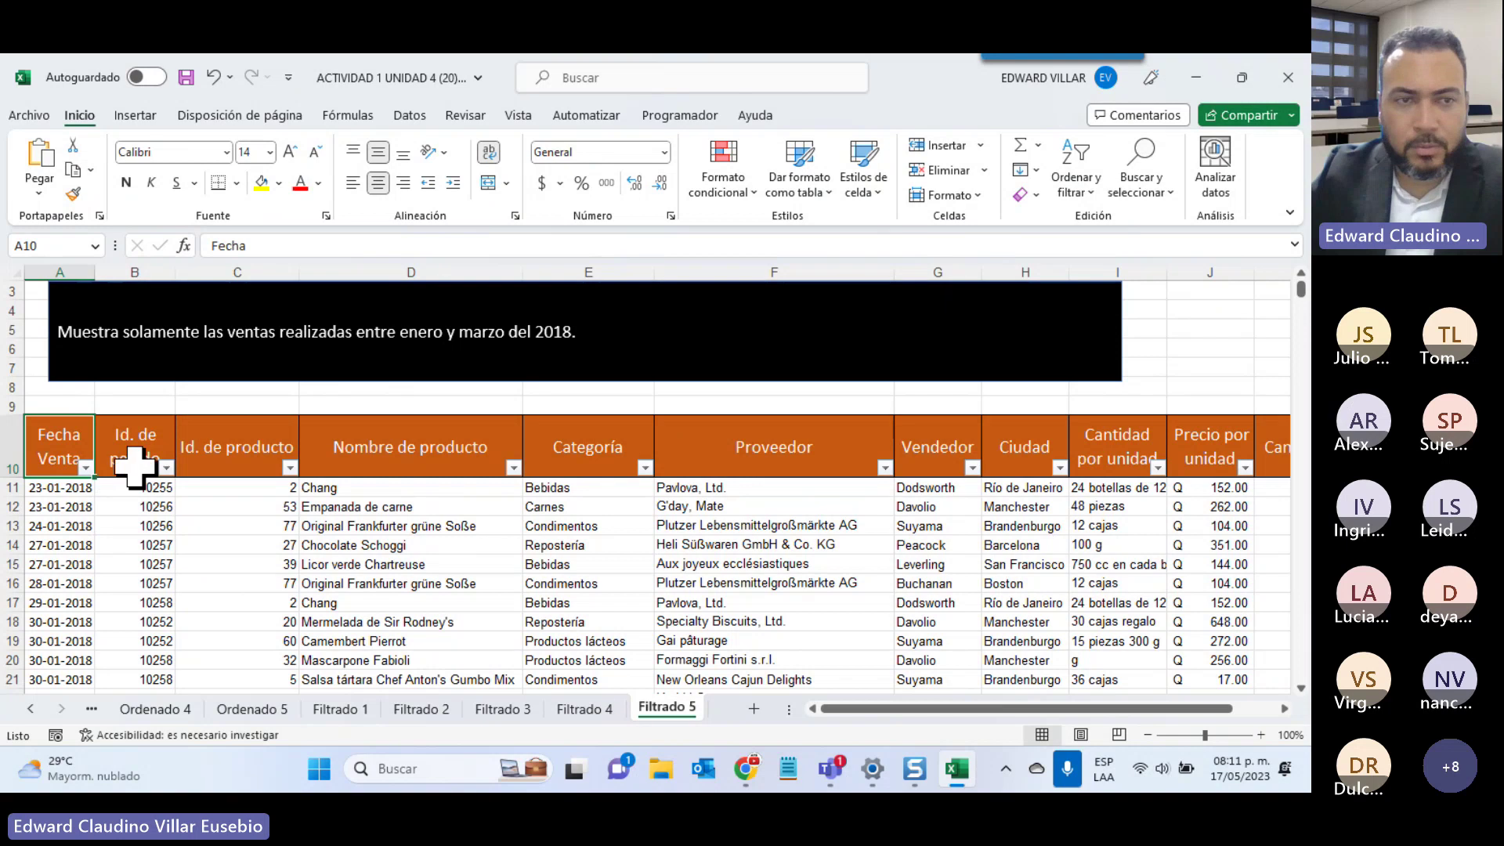
left_click(84, 467)
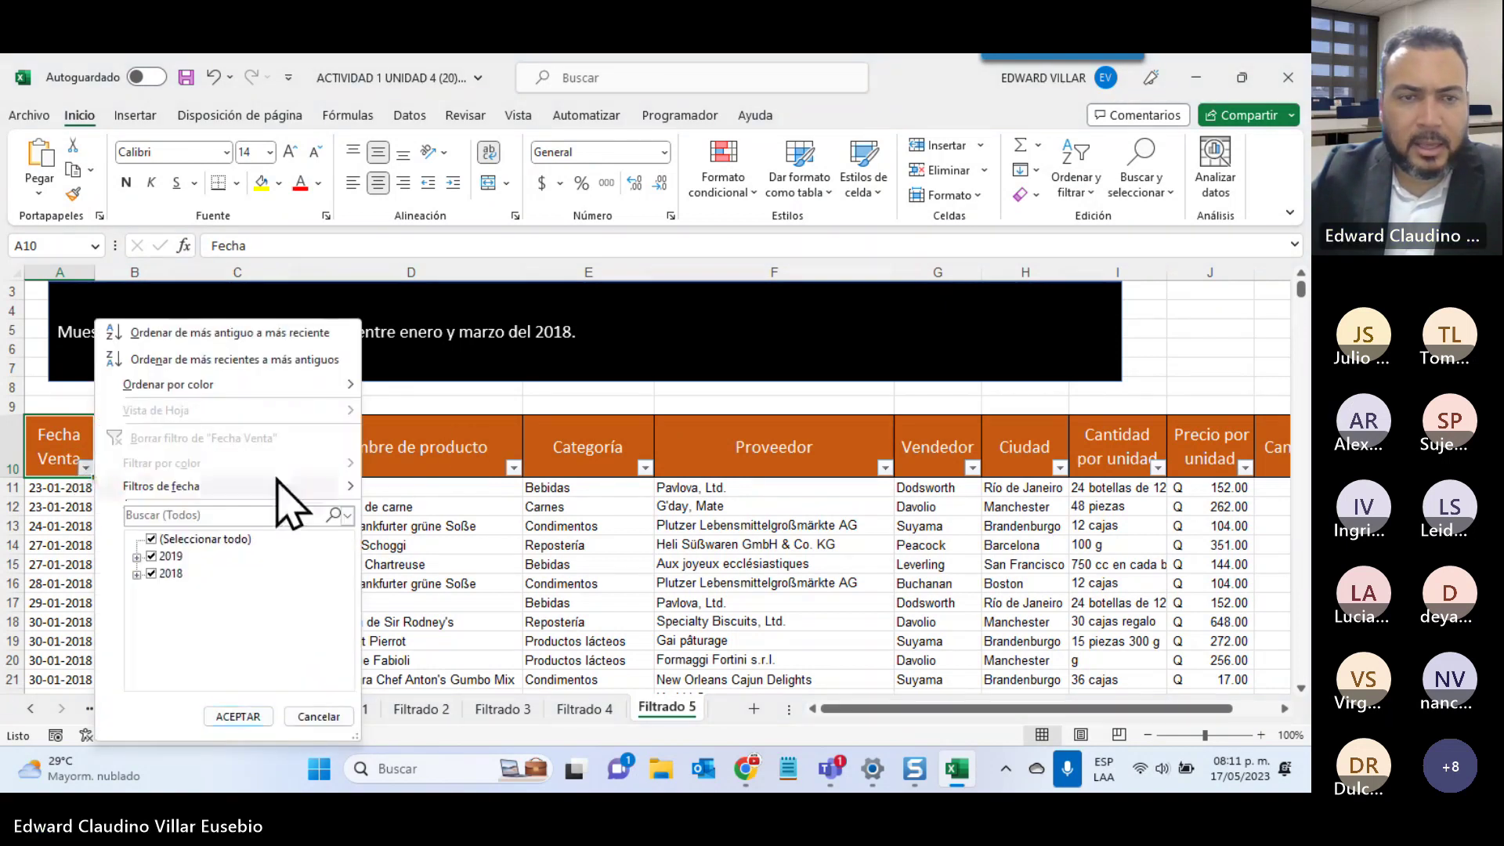
mouse_move(322, 484)
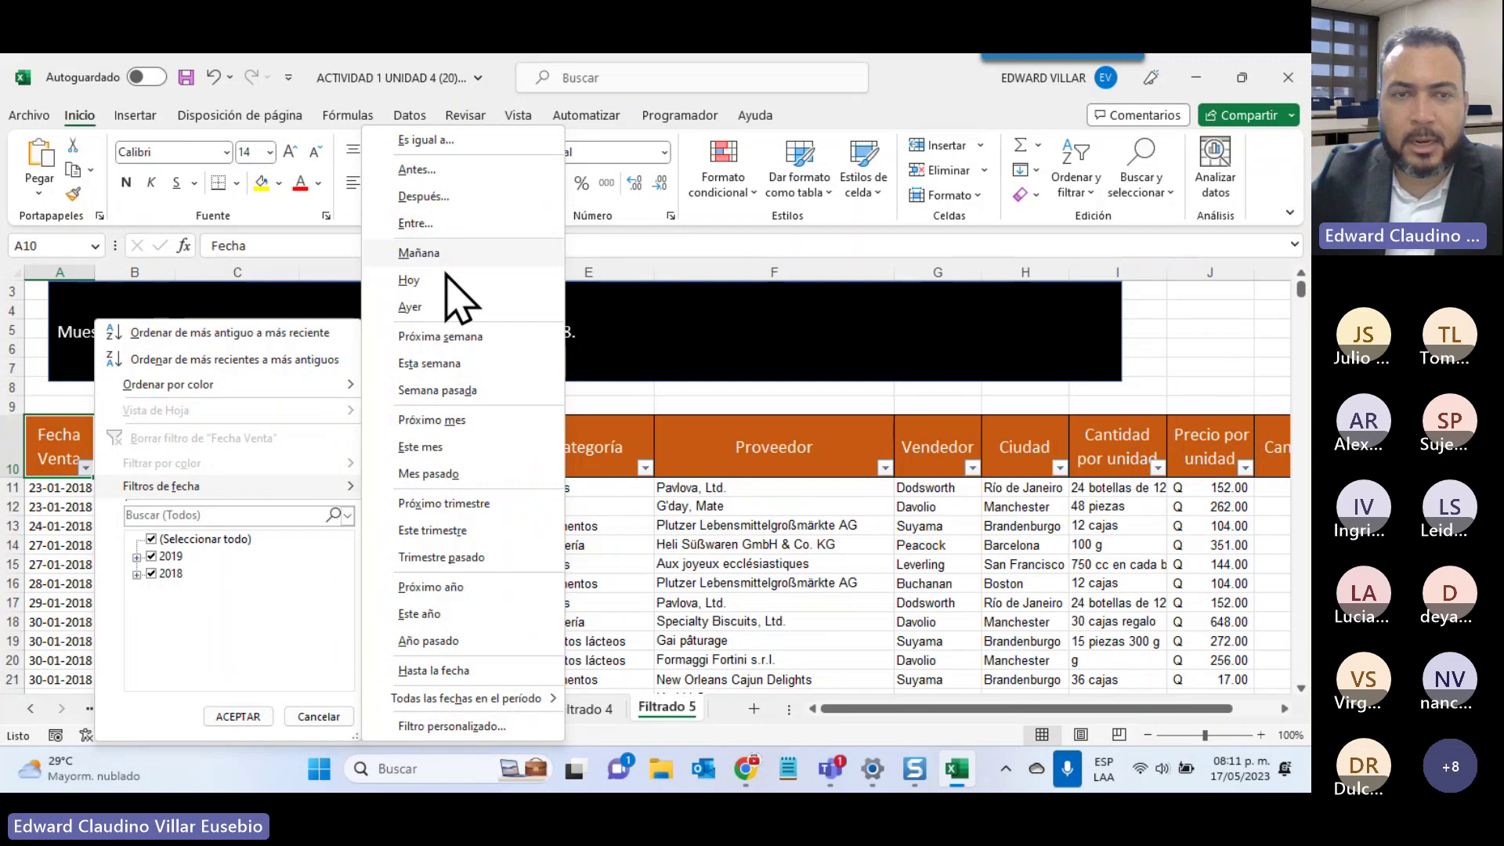
left_click(441, 223)
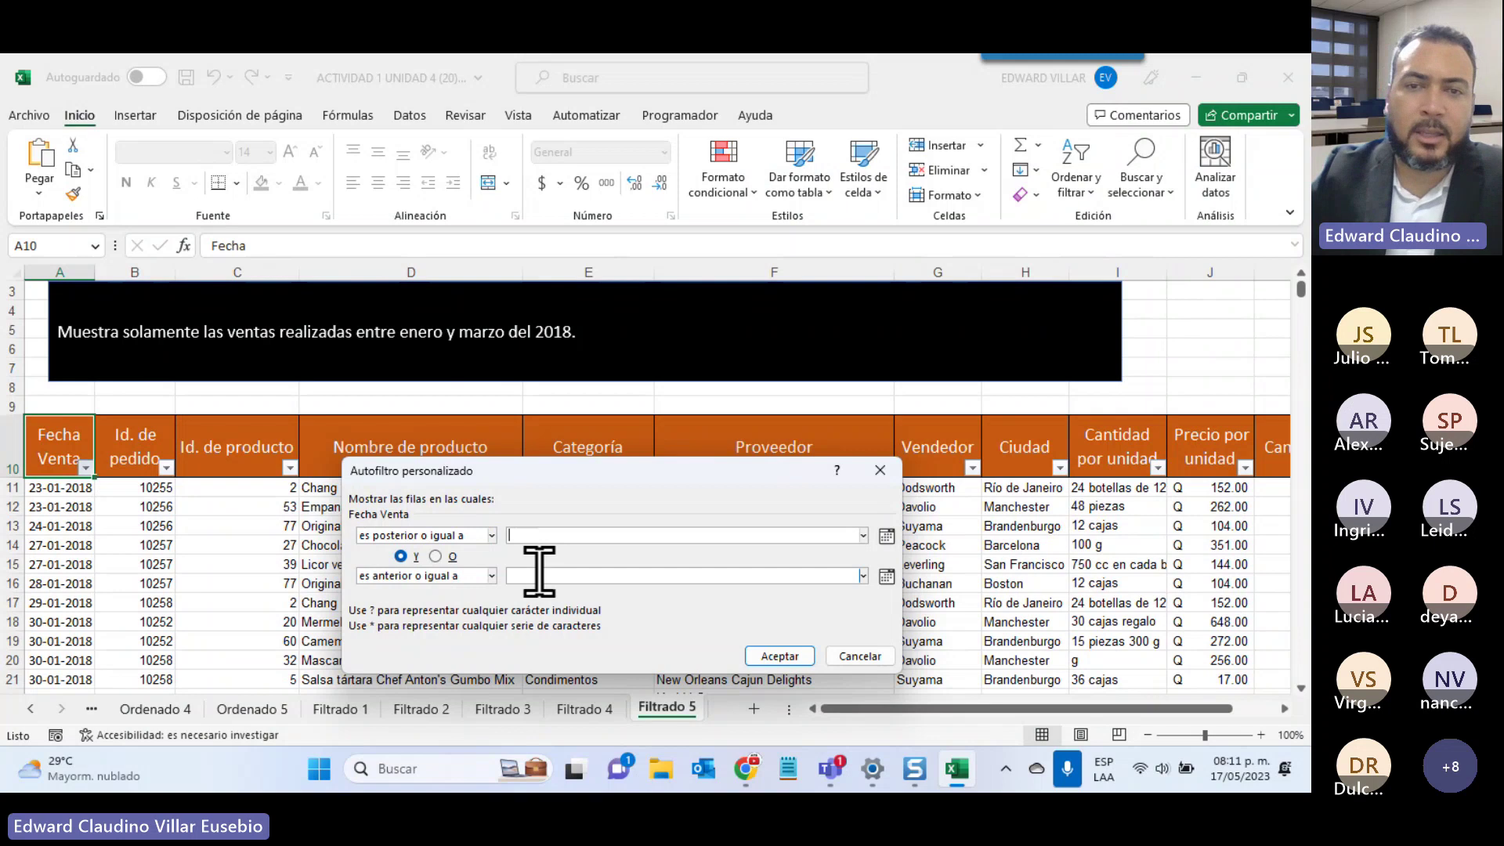
Set the filter's "es posterior o igual a" start date to 01/01/2018
left_click(886, 537)
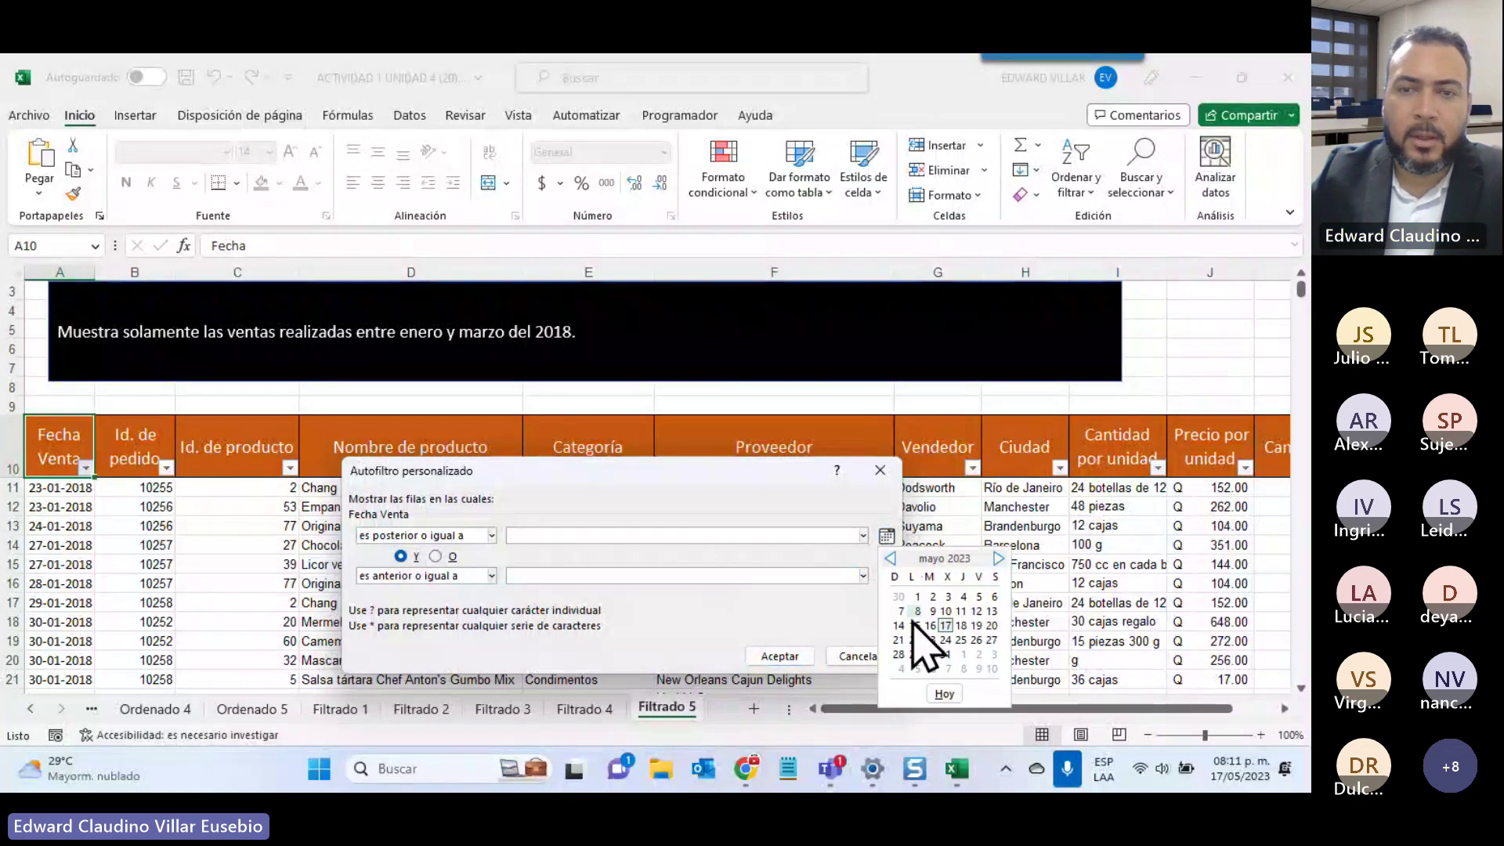
left_click(891, 558)
left_click(891, 558)
left_click(891, 559)
left_click(890, 559)
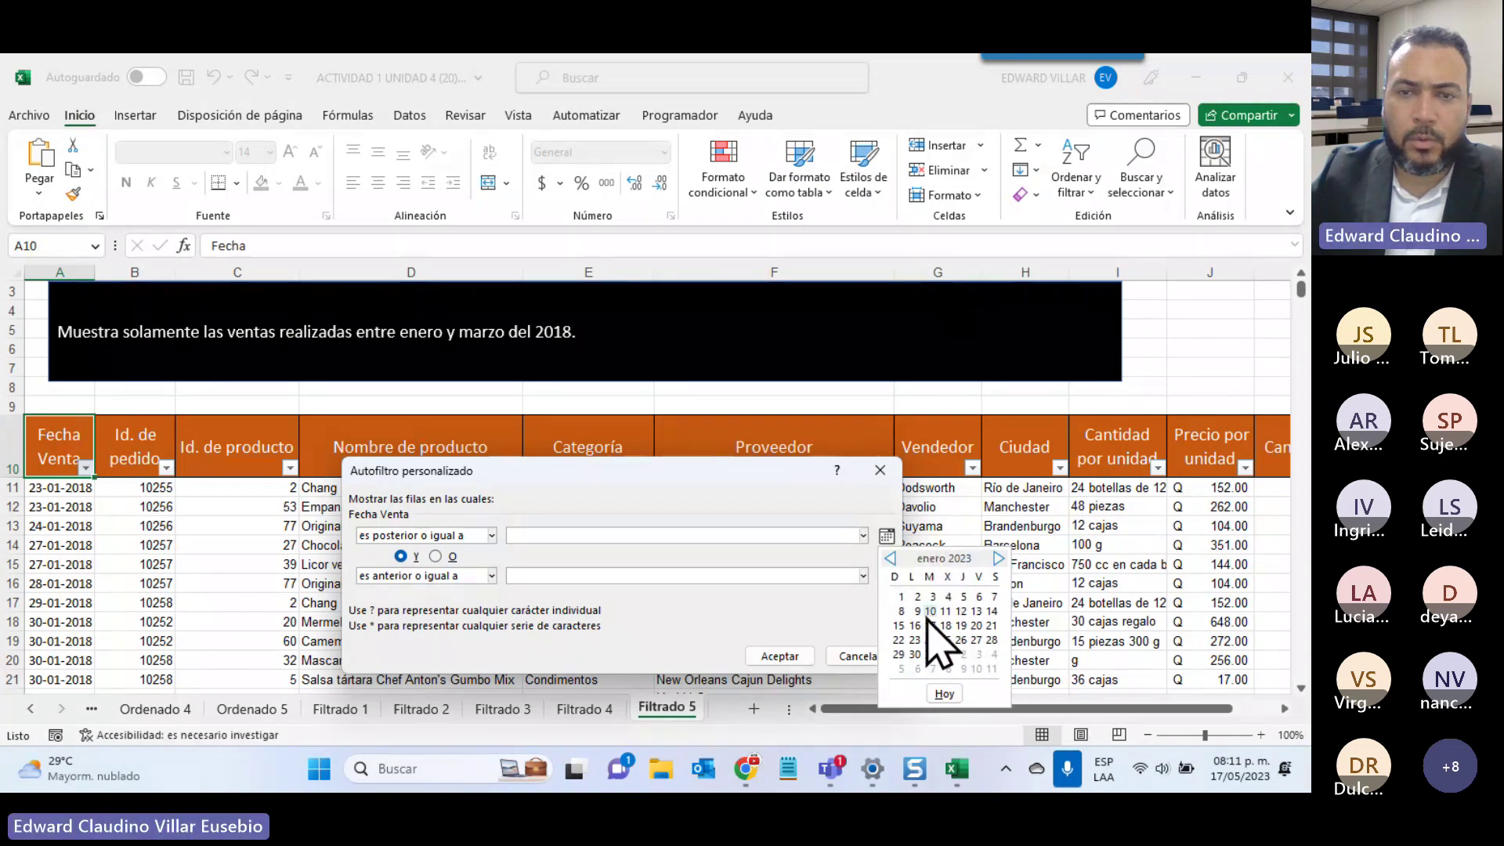
left_click(901, 597)
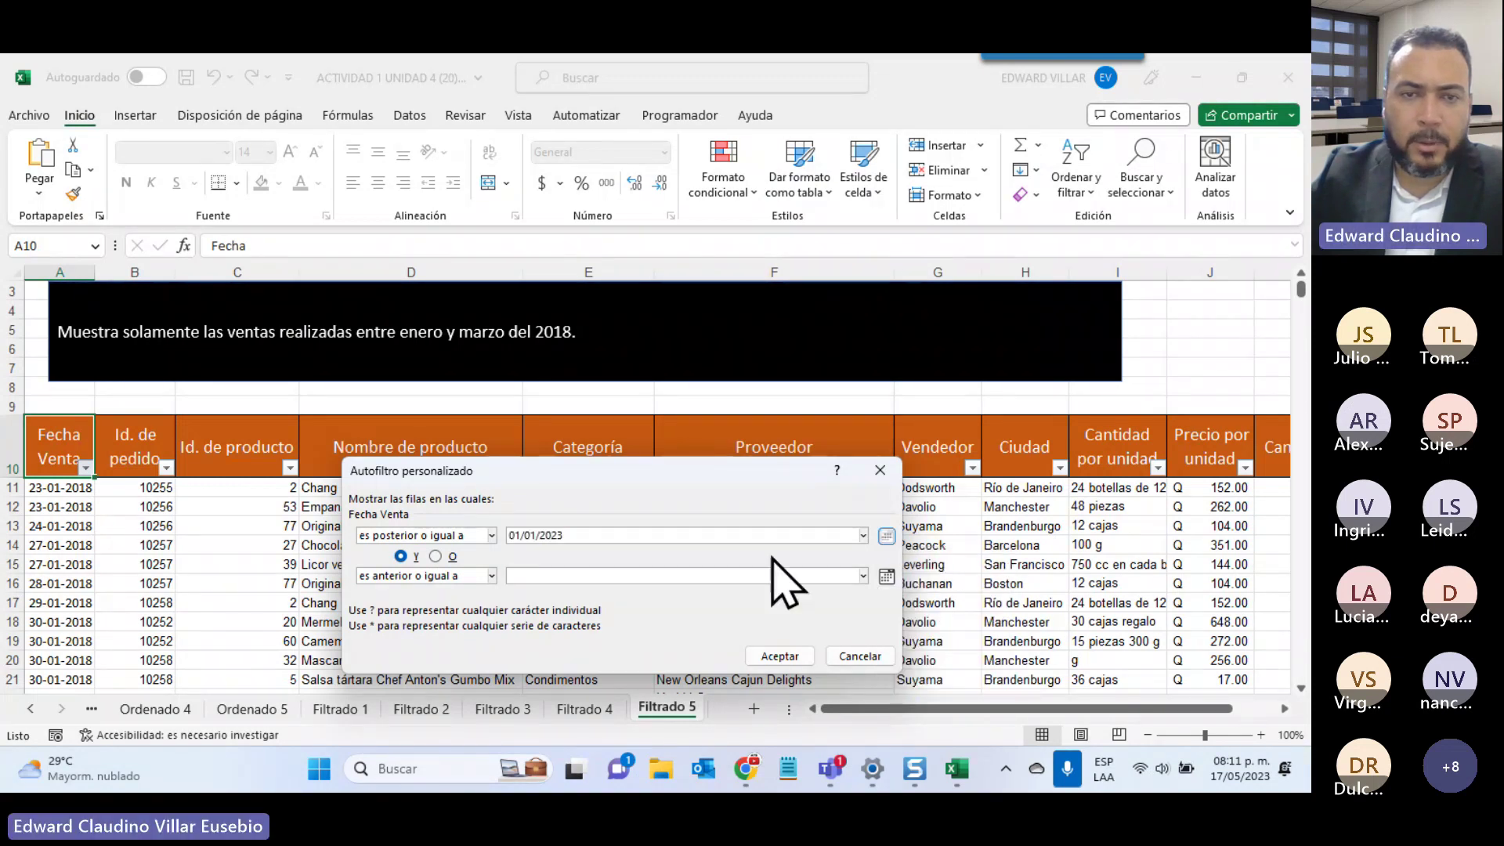
left_click(623, 536)
left_click(623, 537)
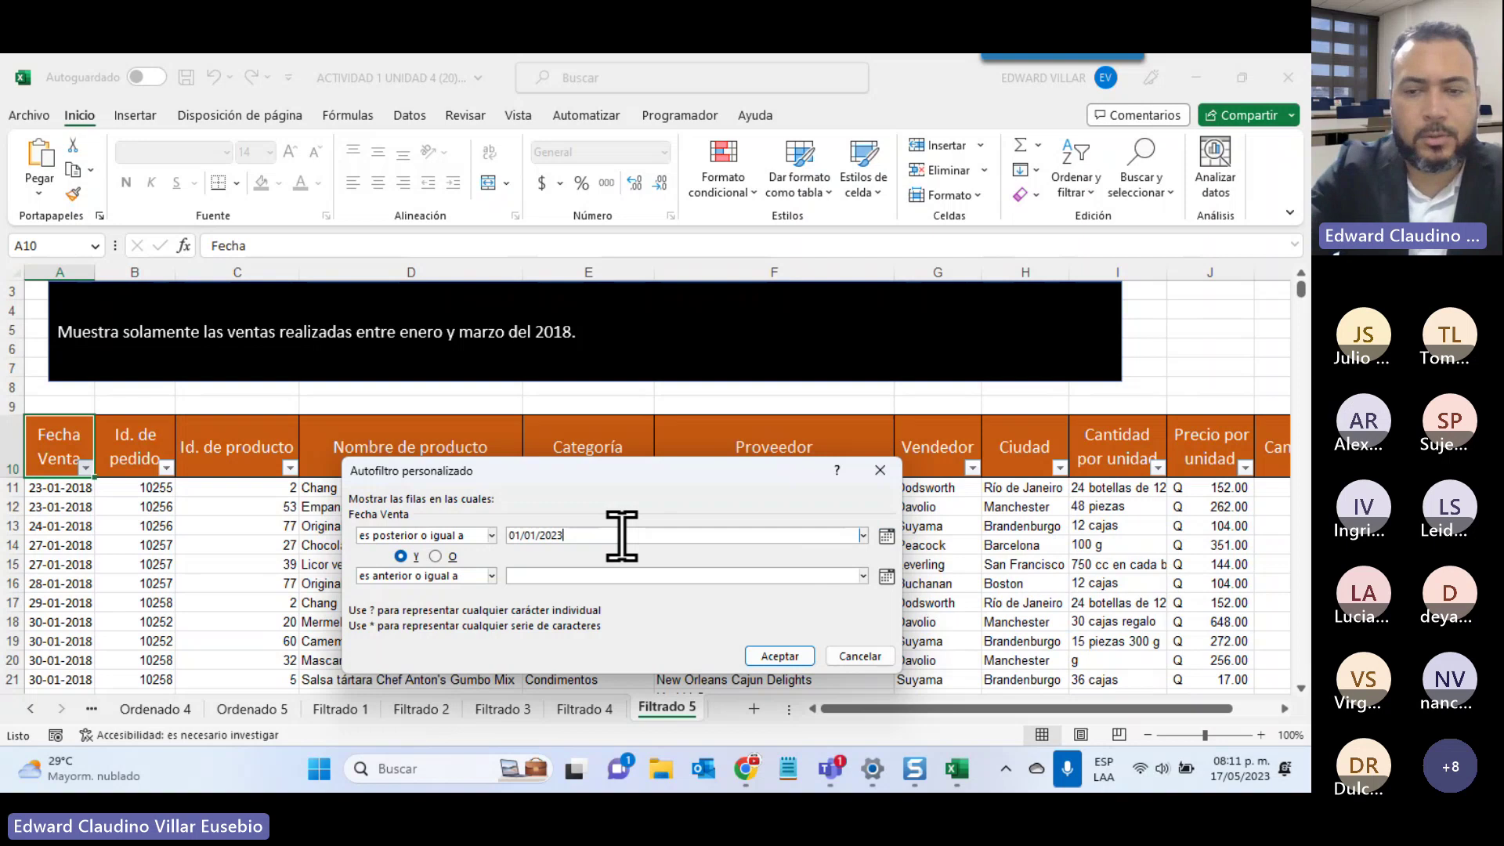
key("BackSpace")
key("BackSpace")
type("18")
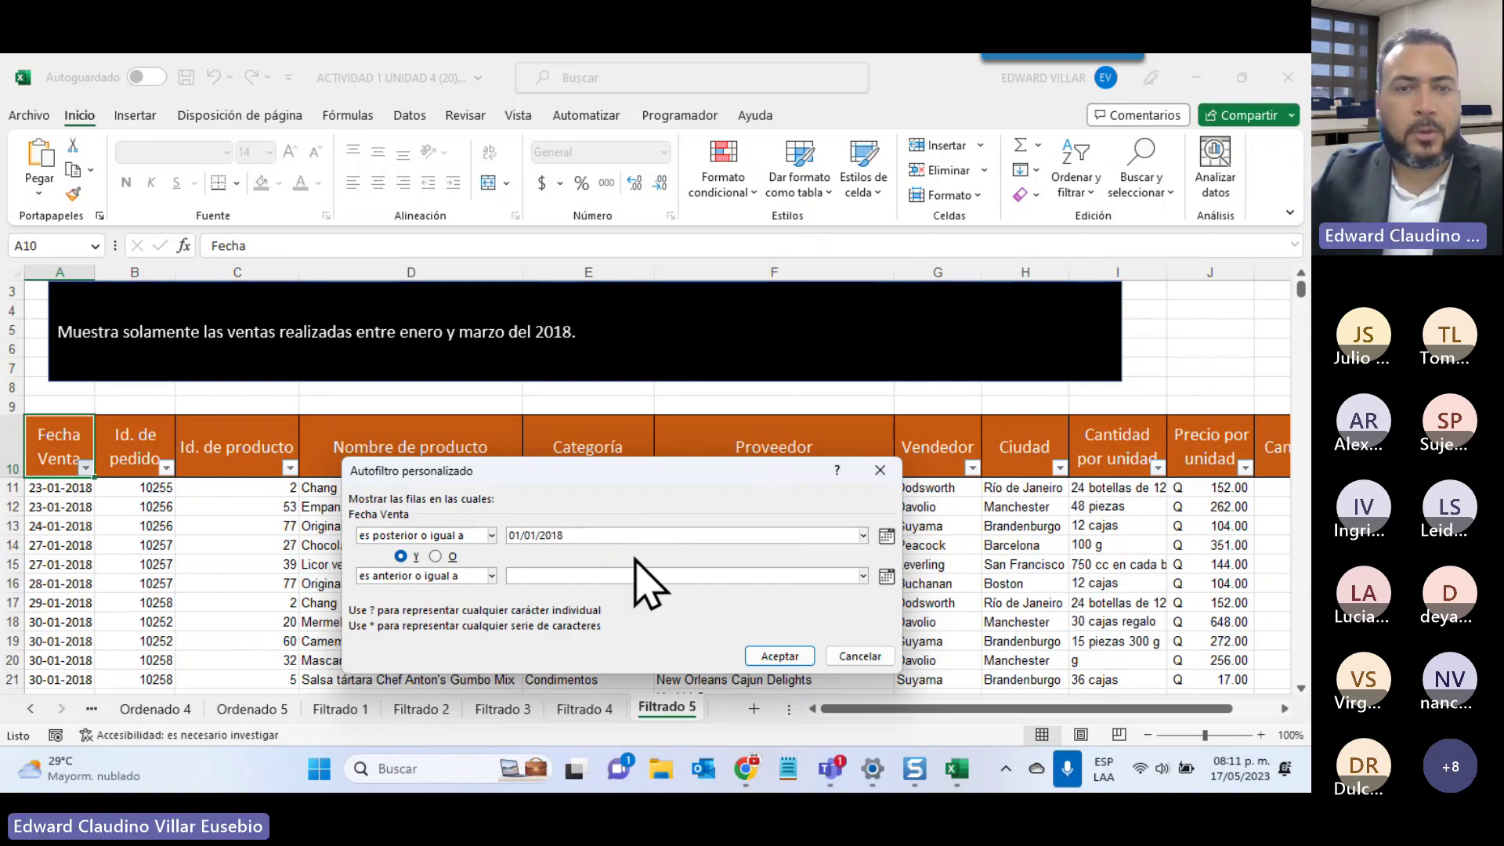
Set the filter's "es anterior o igual a" end date to 31/03/2018 and apply the filter
left_click_drag(615, 535, 387, 537)
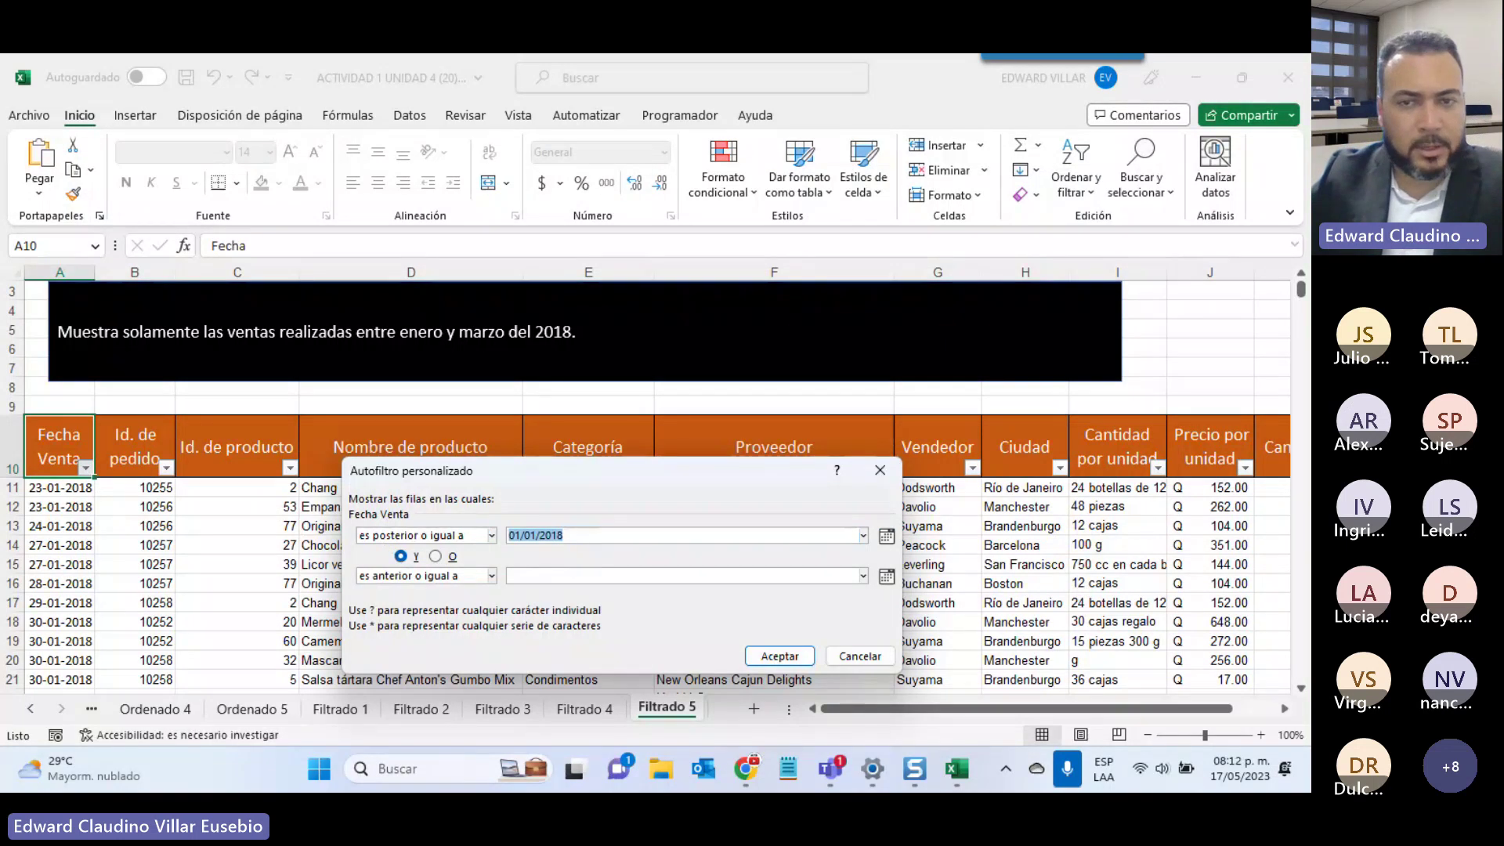
left_click(886, 576)
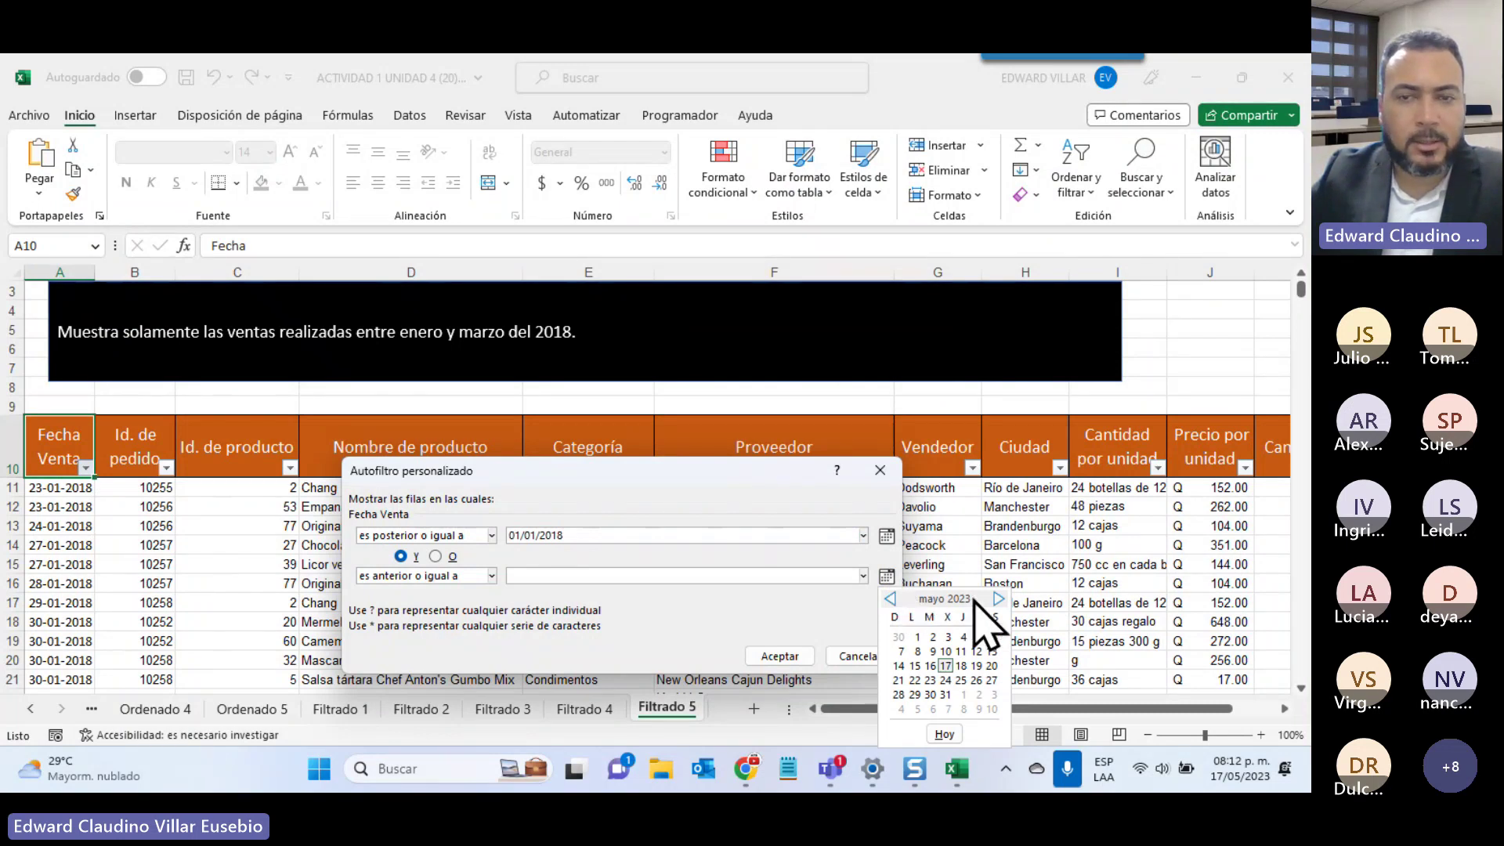
left_click(693, 578)
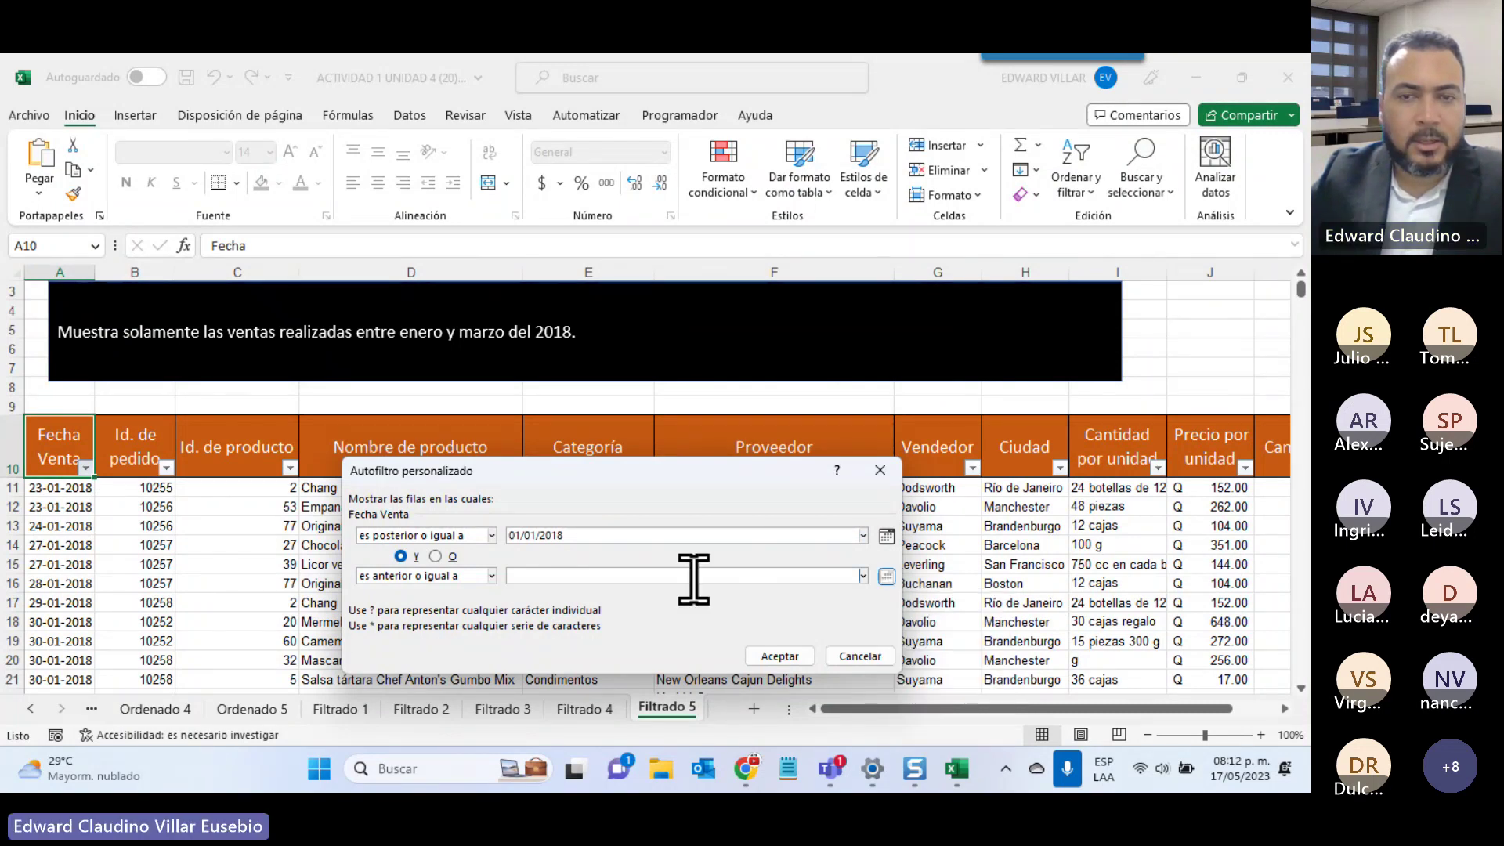
left_click(886, 577)
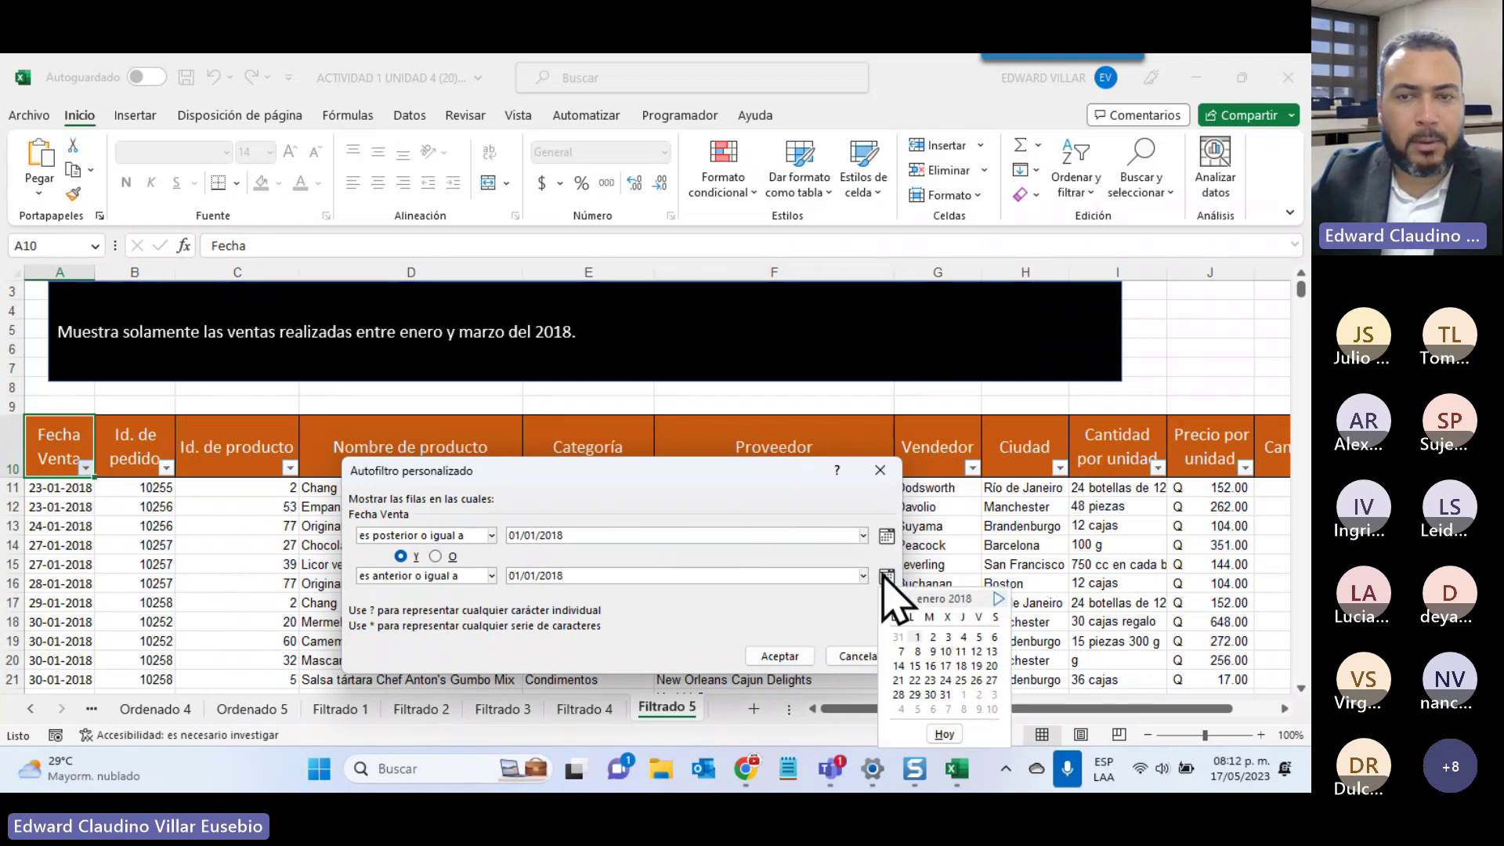
left_click(998, 598)
left_click(998, 598)
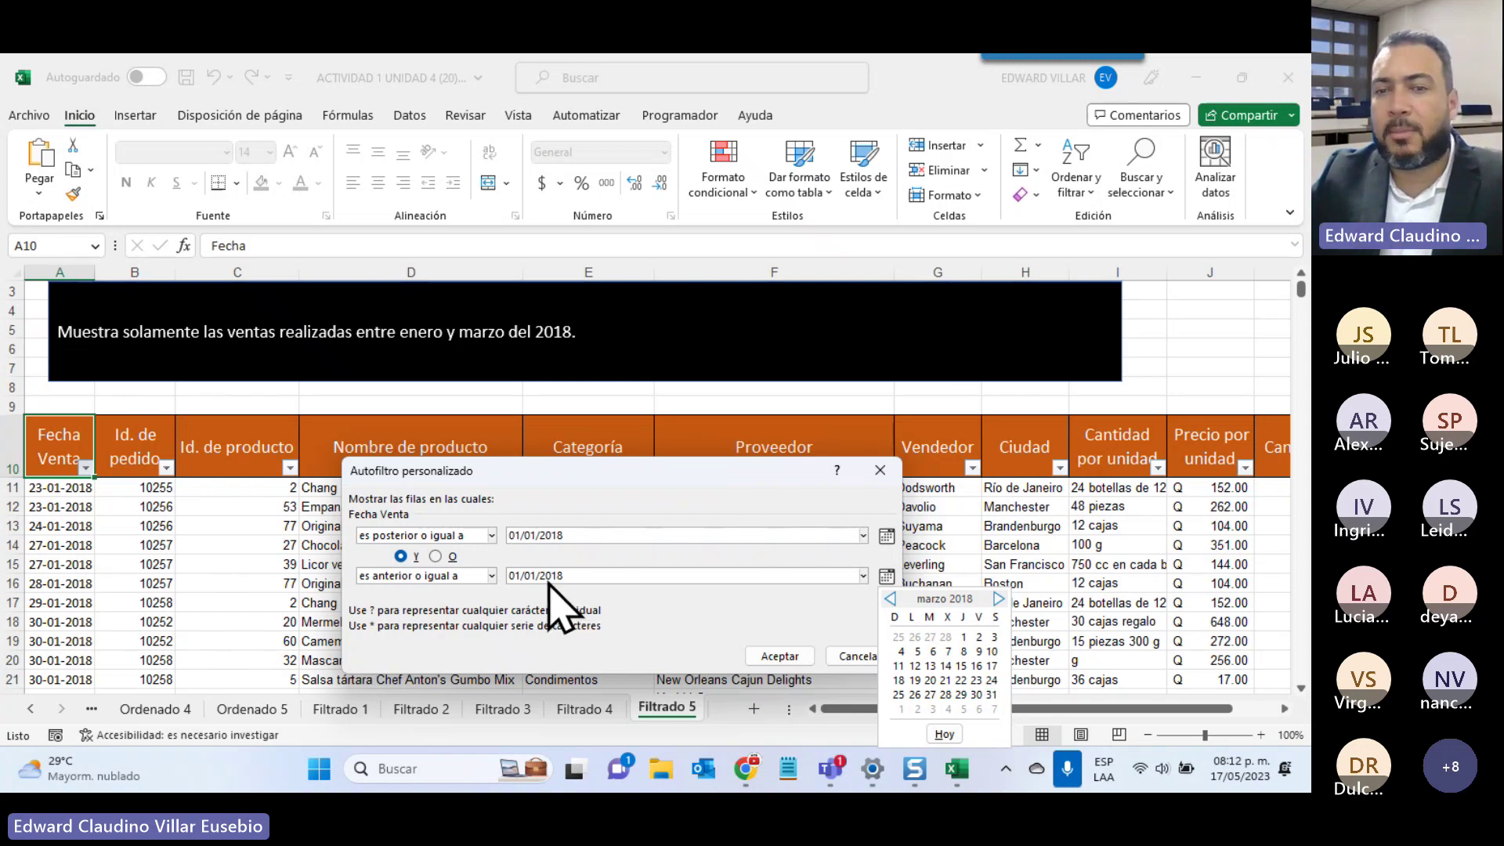
left_click(992, 694)
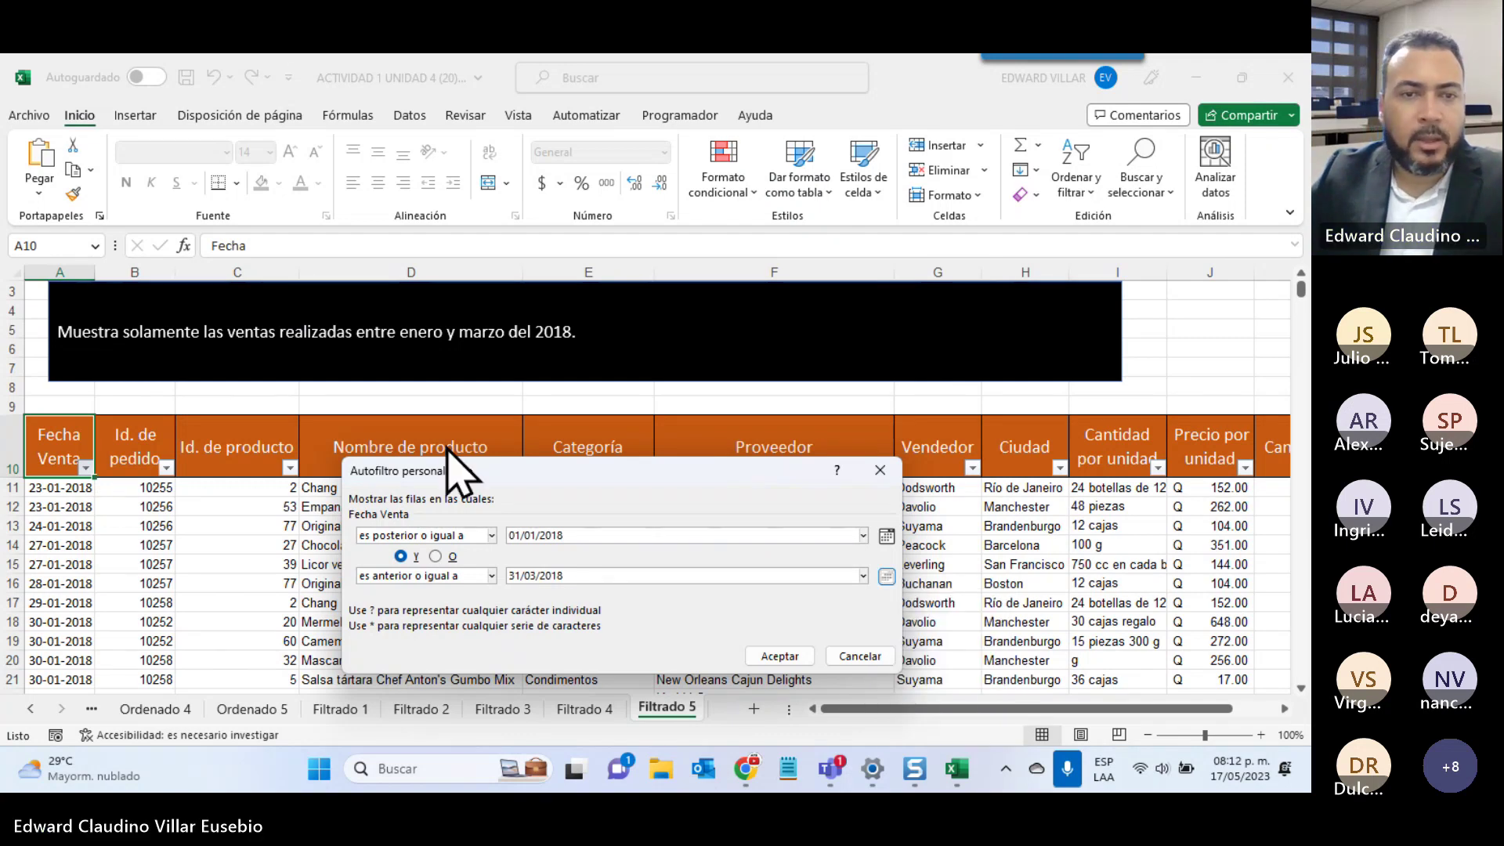
left_click(780, 656)
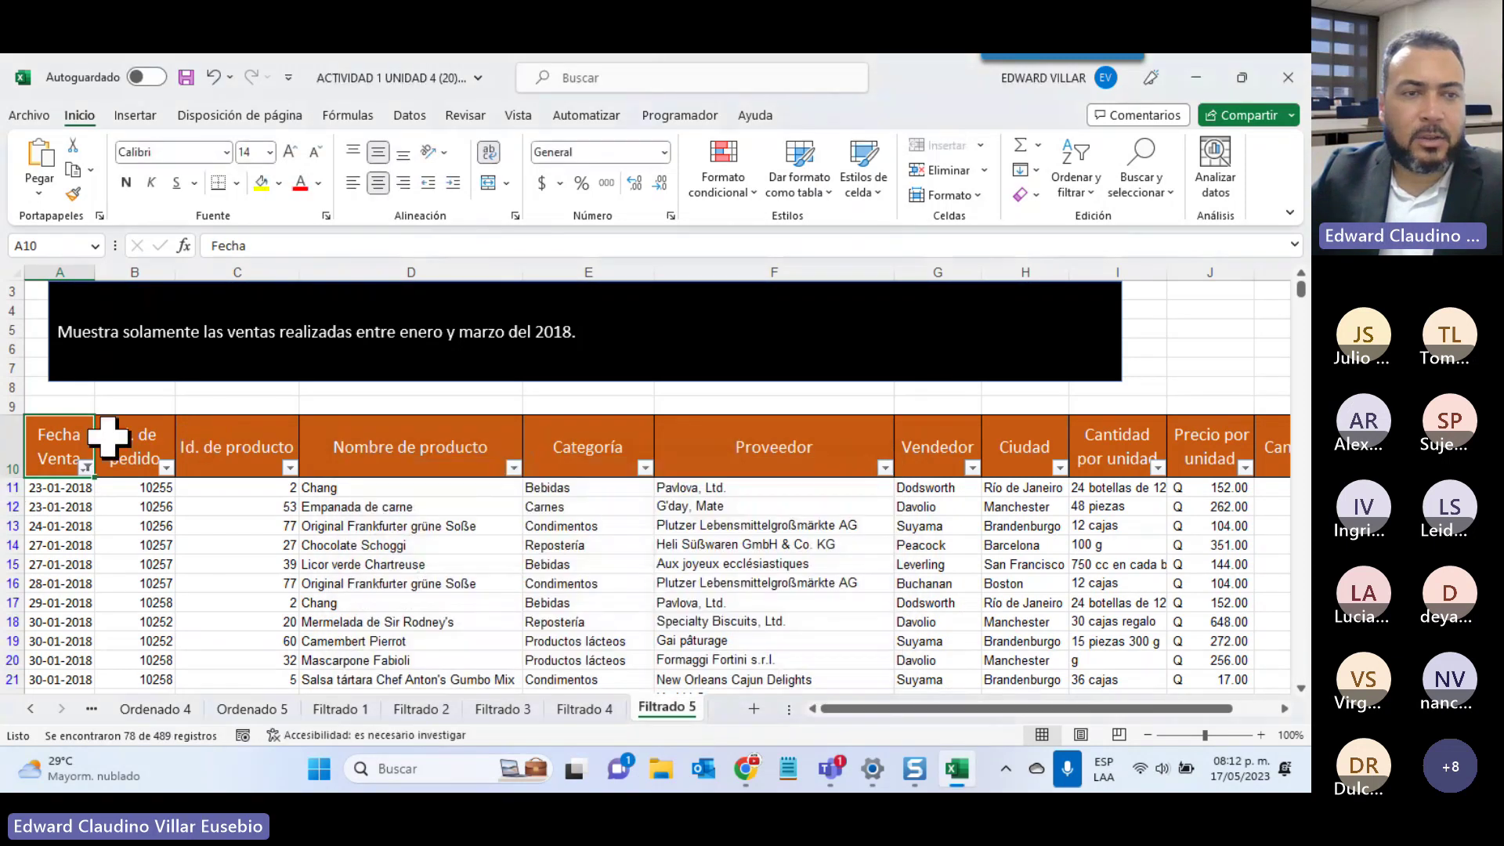
Review the filtered sales rows down to the last record and return to the start of the sheet
scroll(98, 507, "down", 2)
scroll(98, 508, "down", 1)
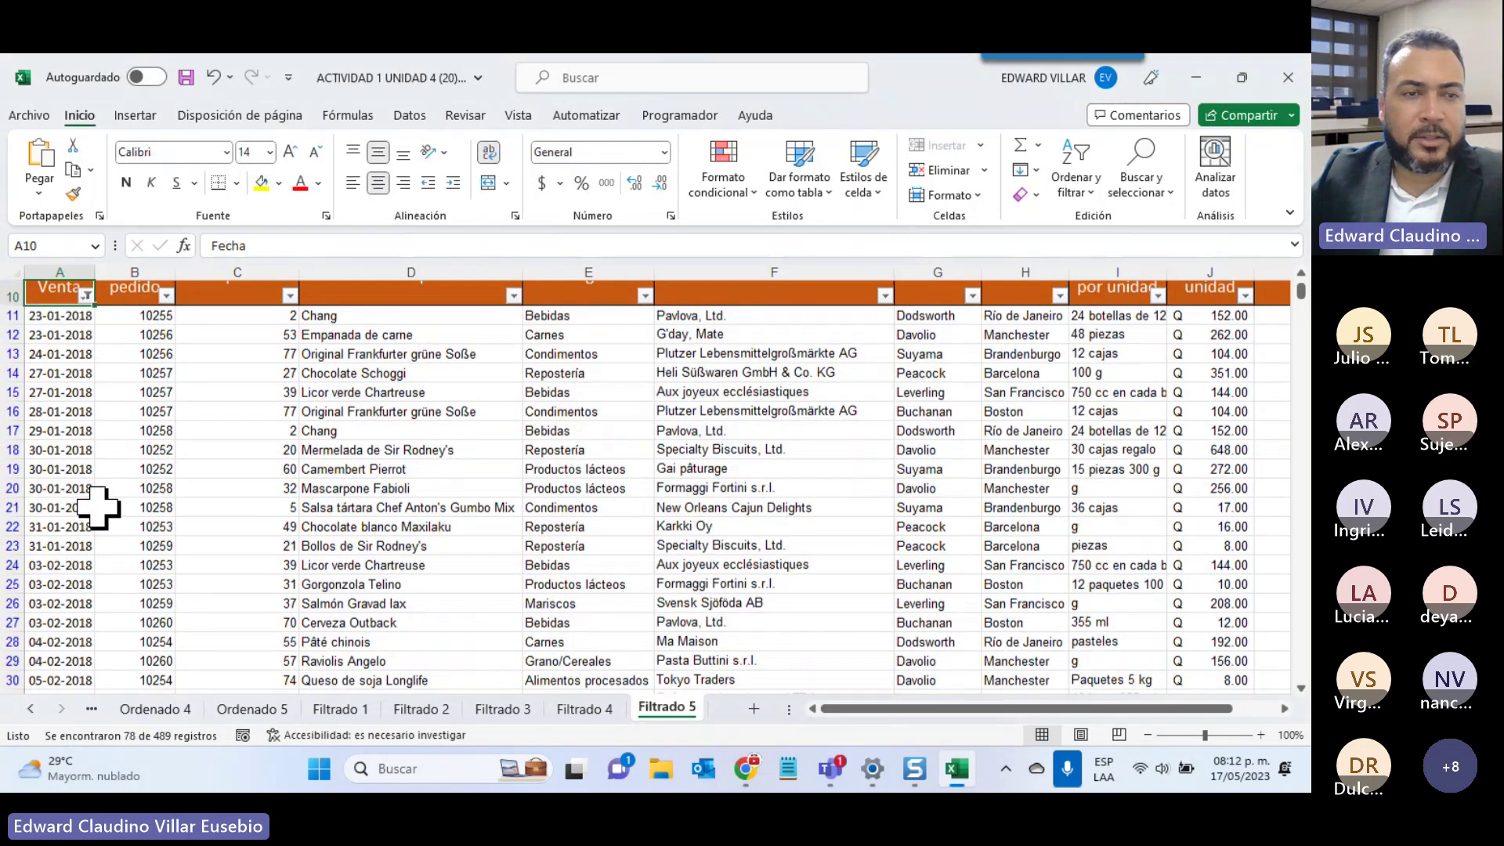
scroll(98, 508, "down", 2)
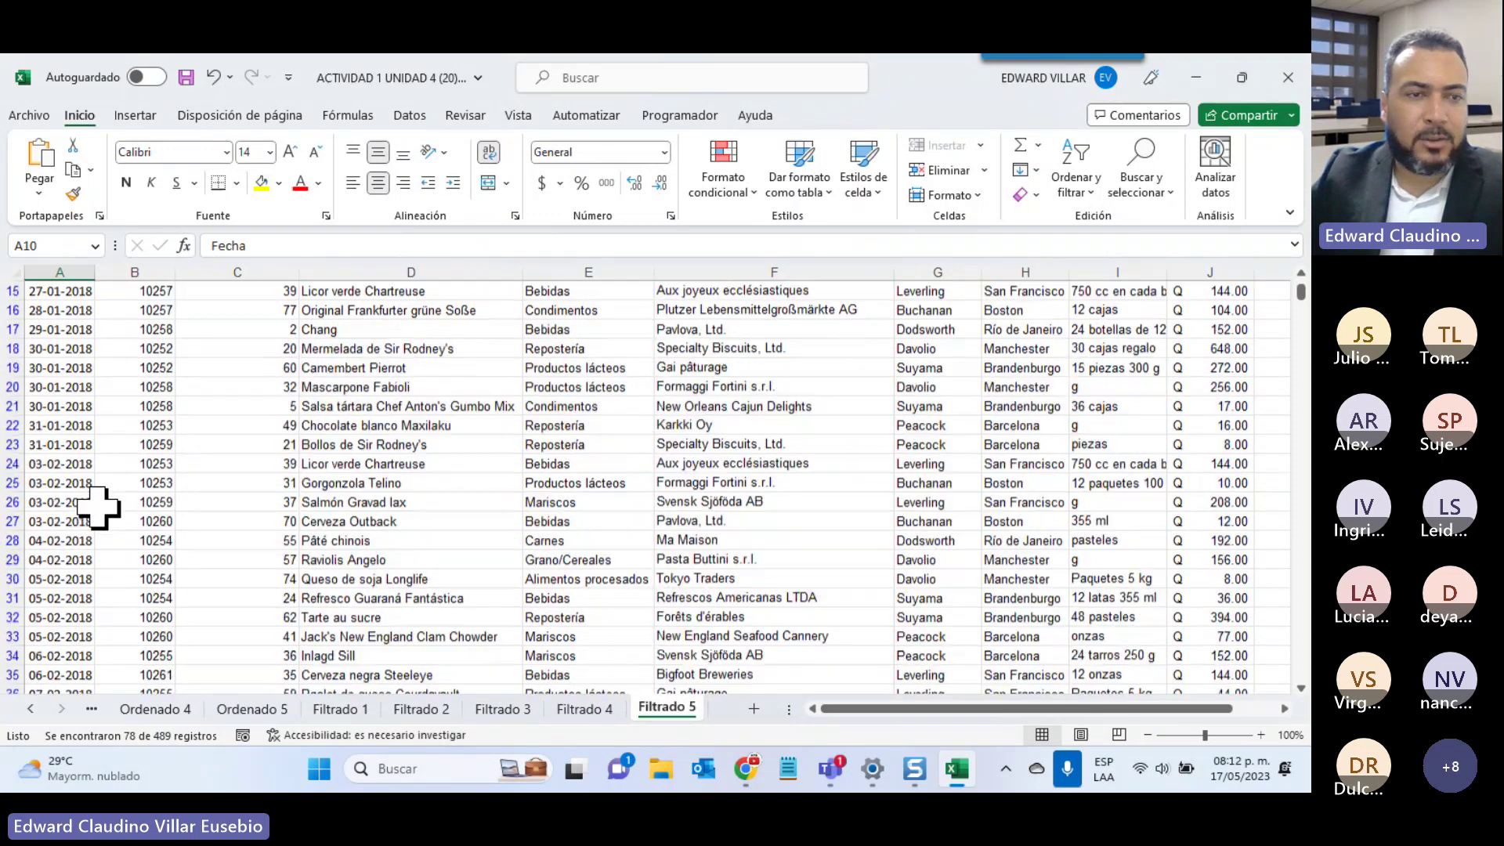
scroll(98, 508, "down", 12)
scroll(98, 508, "down", 6)
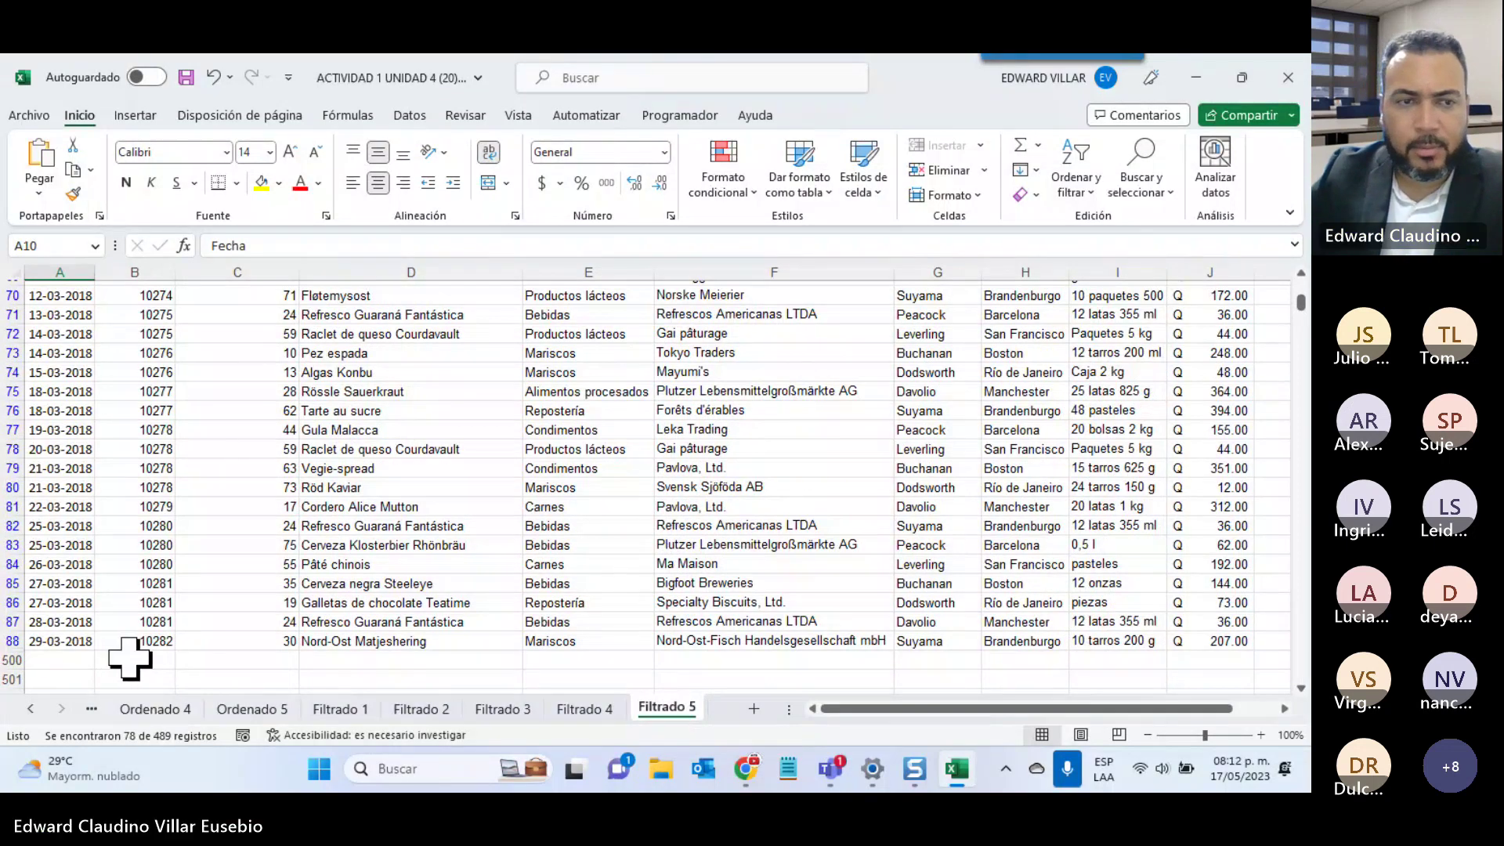
scroll(139, 658, "up", 5)
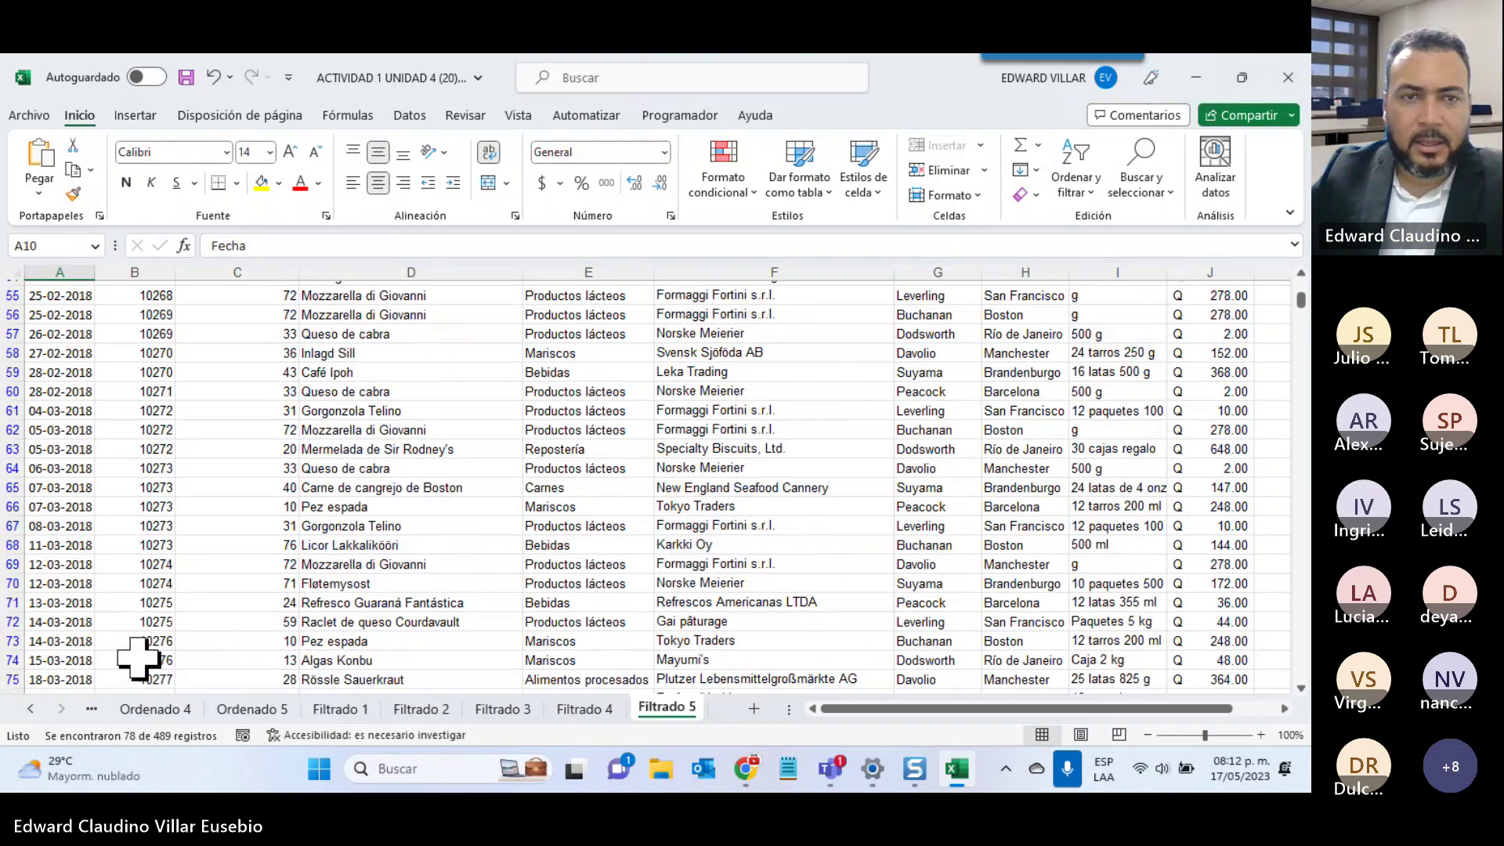
scroll(139, 658, "up", 18)
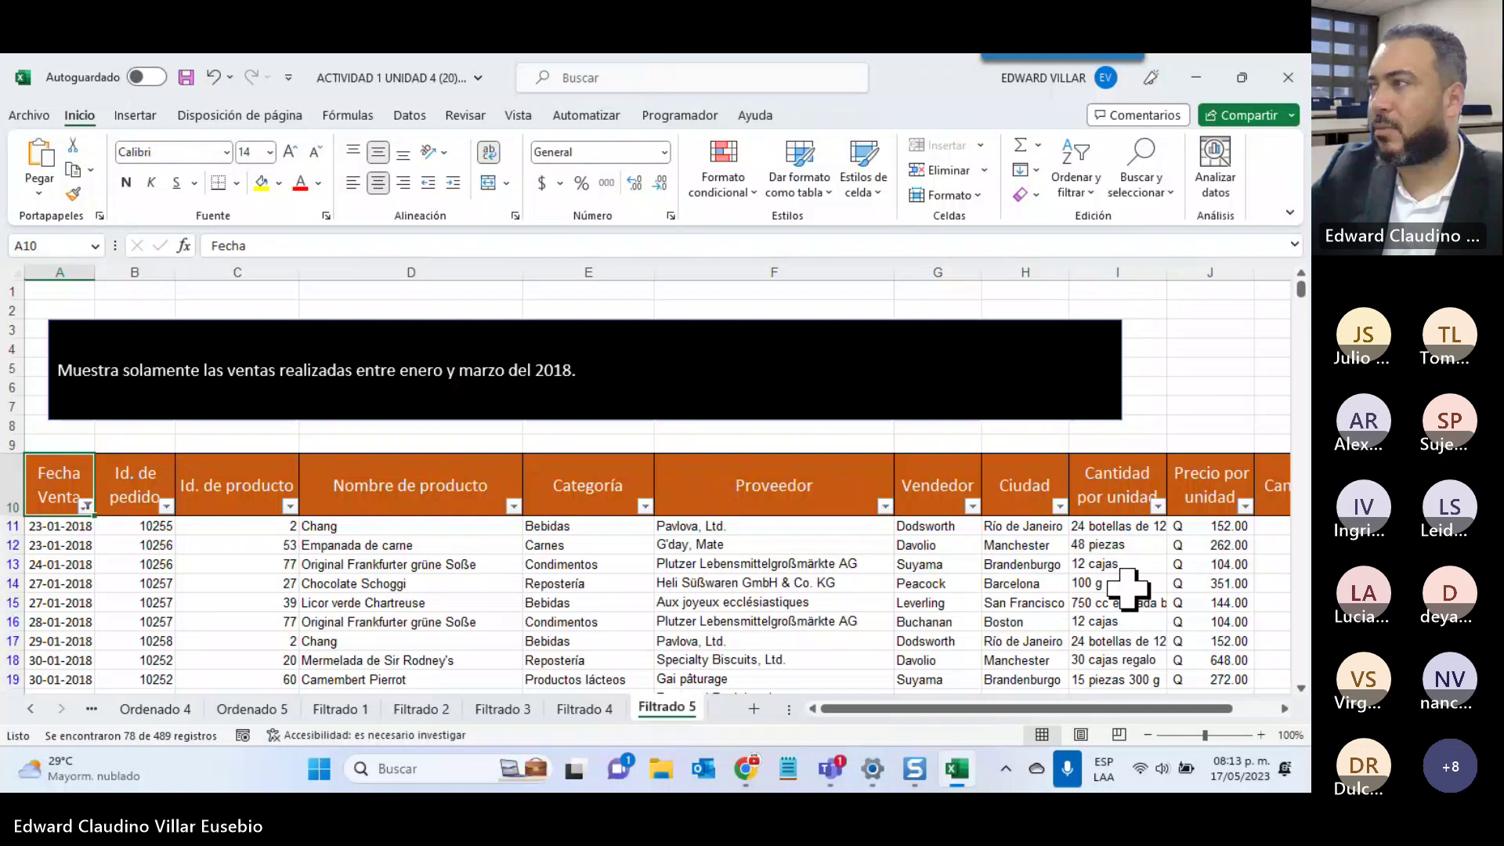
Switch to the INFOTEP Virtual course page in the browser and open section 5, 16 de mayo - 22 de mayo
key("alt+Tab")
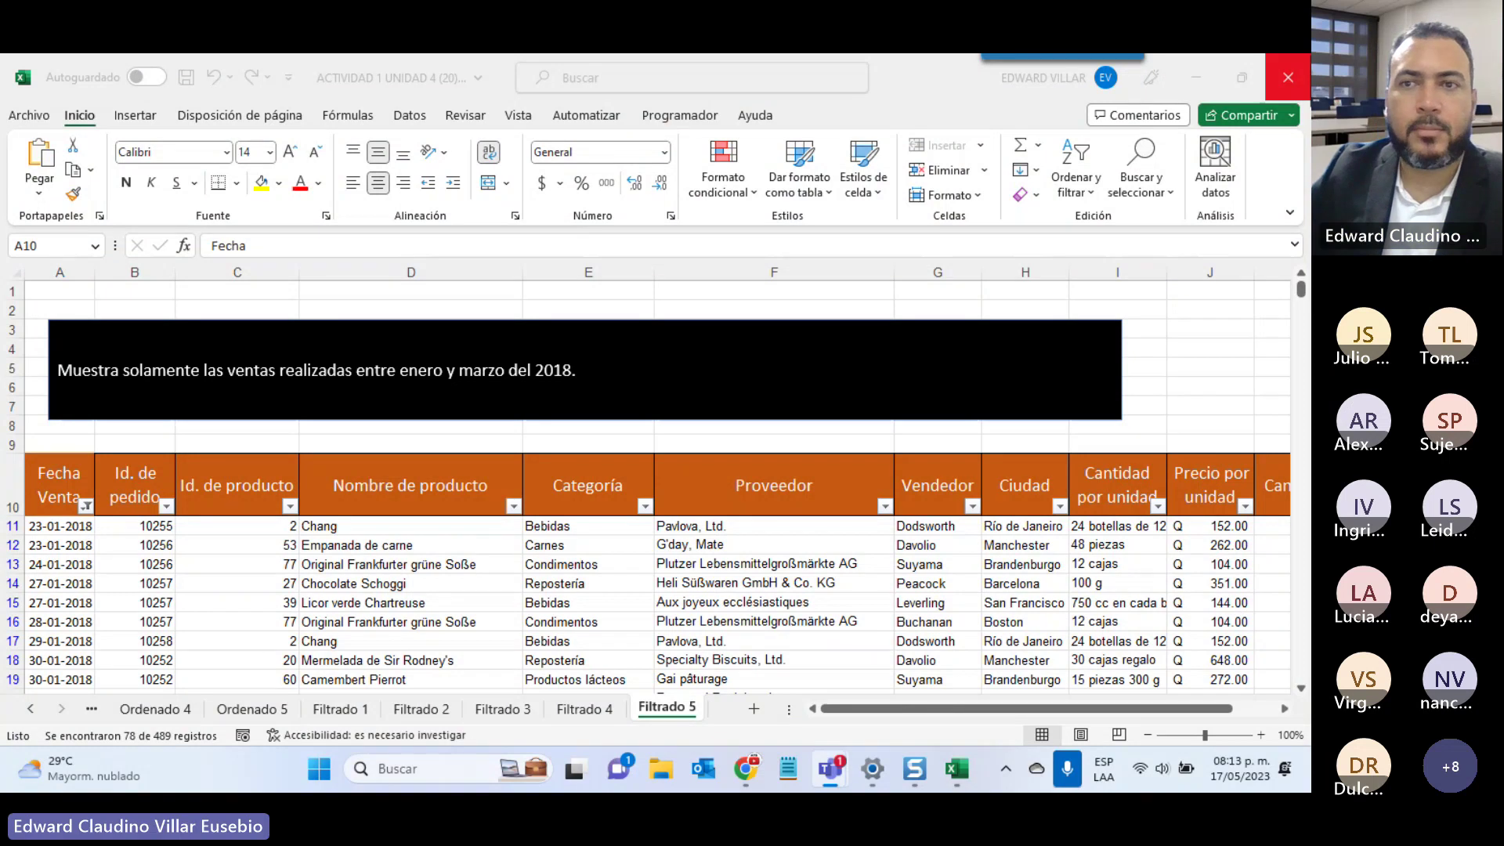
left_click(1198, 79)
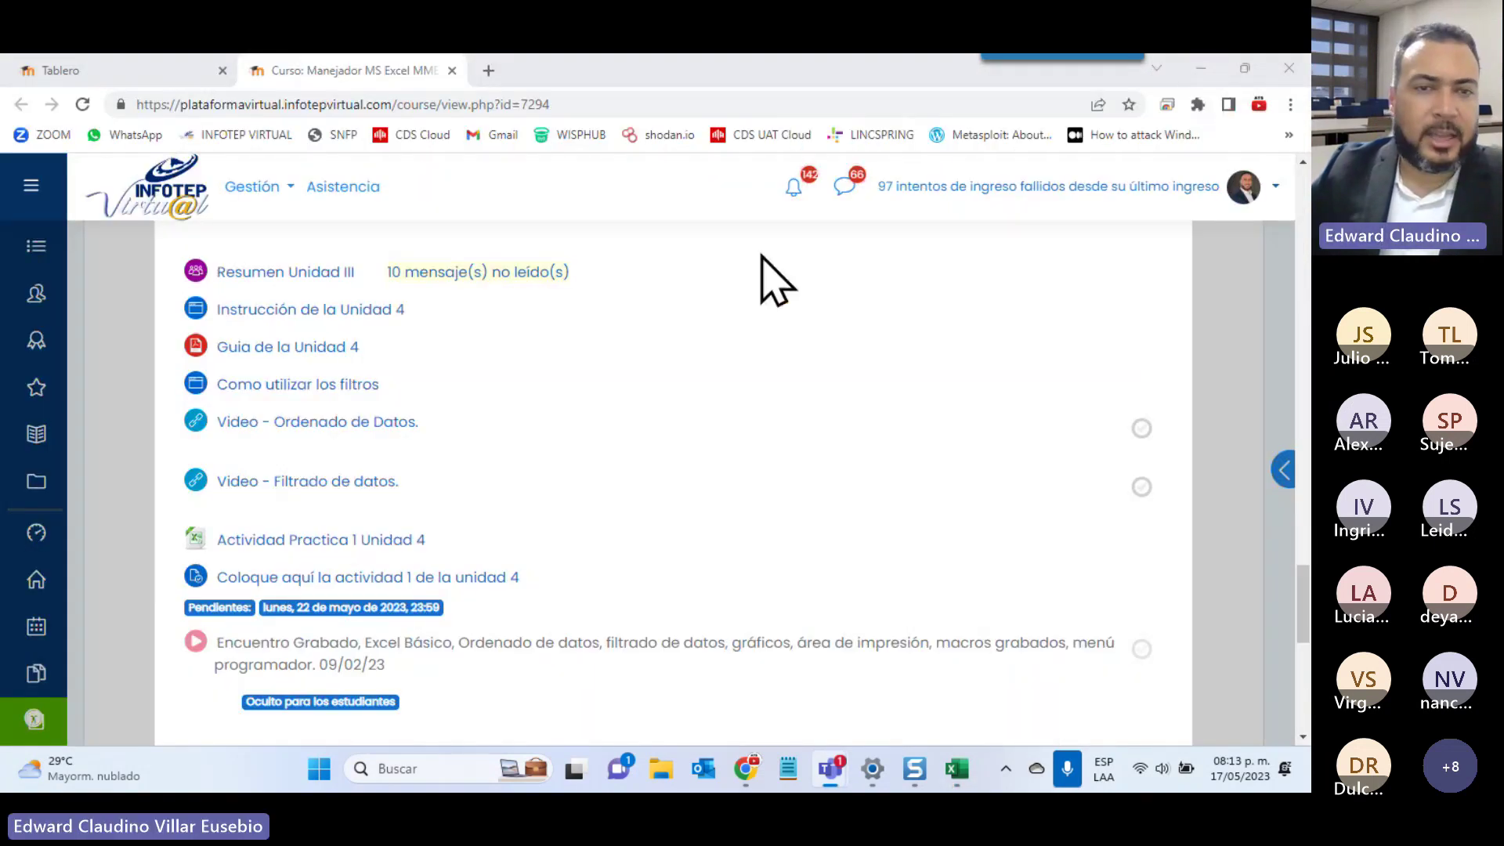
scroll(417, 497, "down", 10)
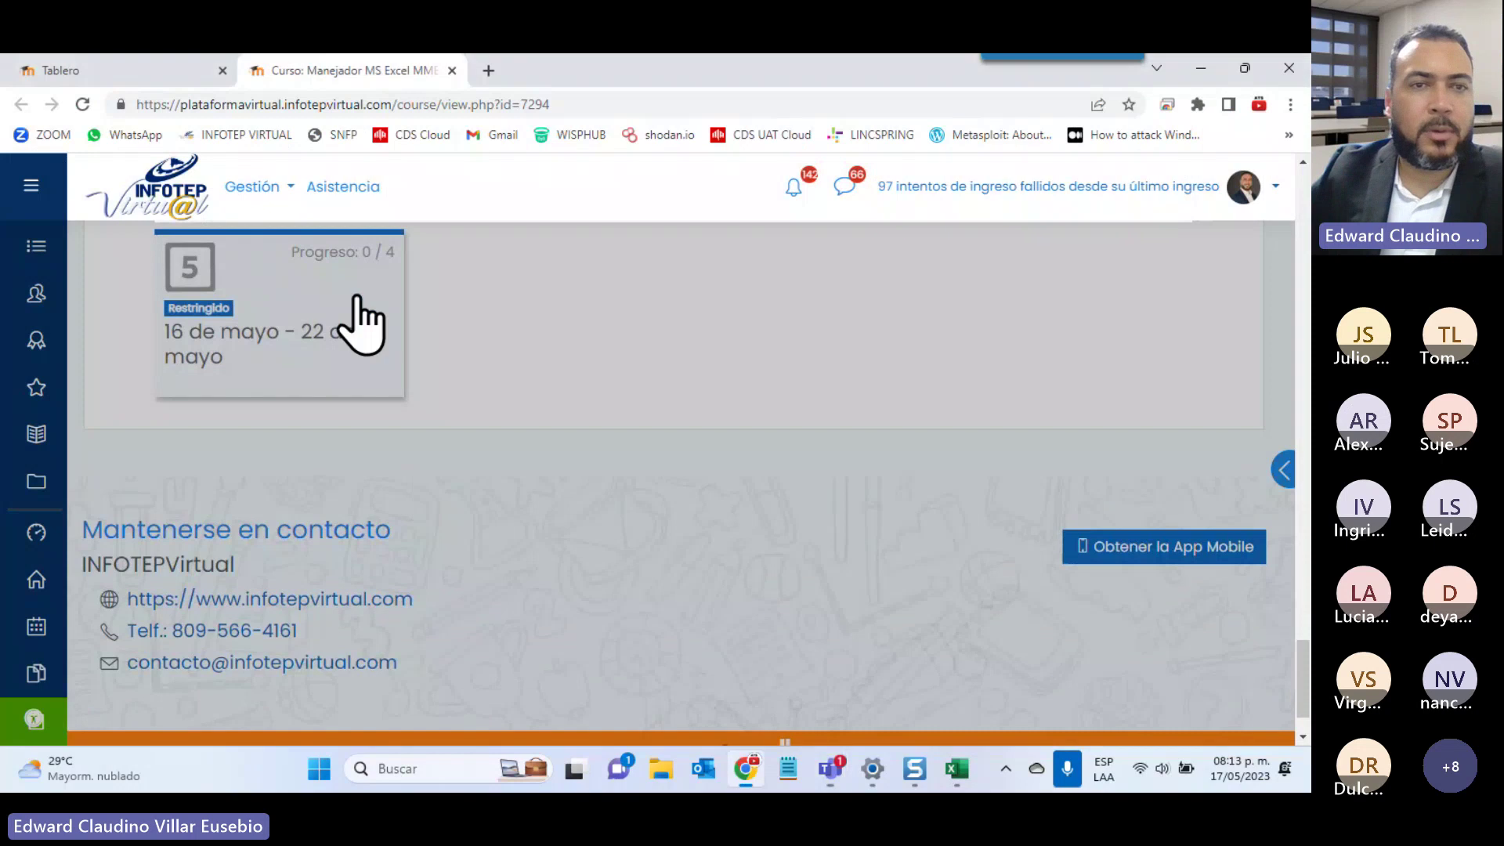
left_click(361, 321)
scroll(1092, 423, "down", 1)
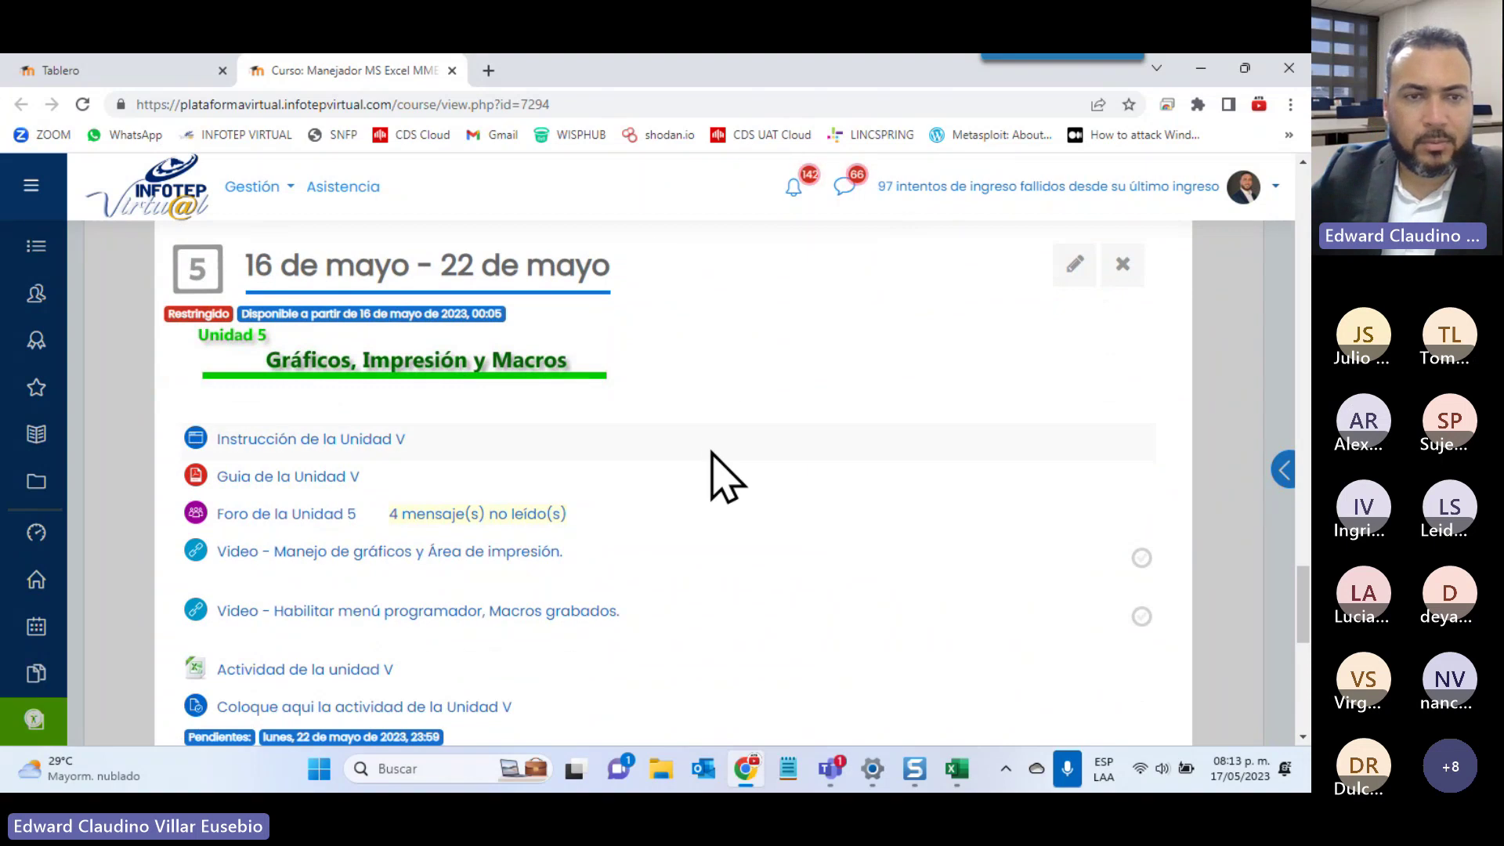
Open Instrucción de la Unidad V, Guia de la Unidad V and Foro de la Unidad 5, each in a new browser tab
right_click(302, 443)
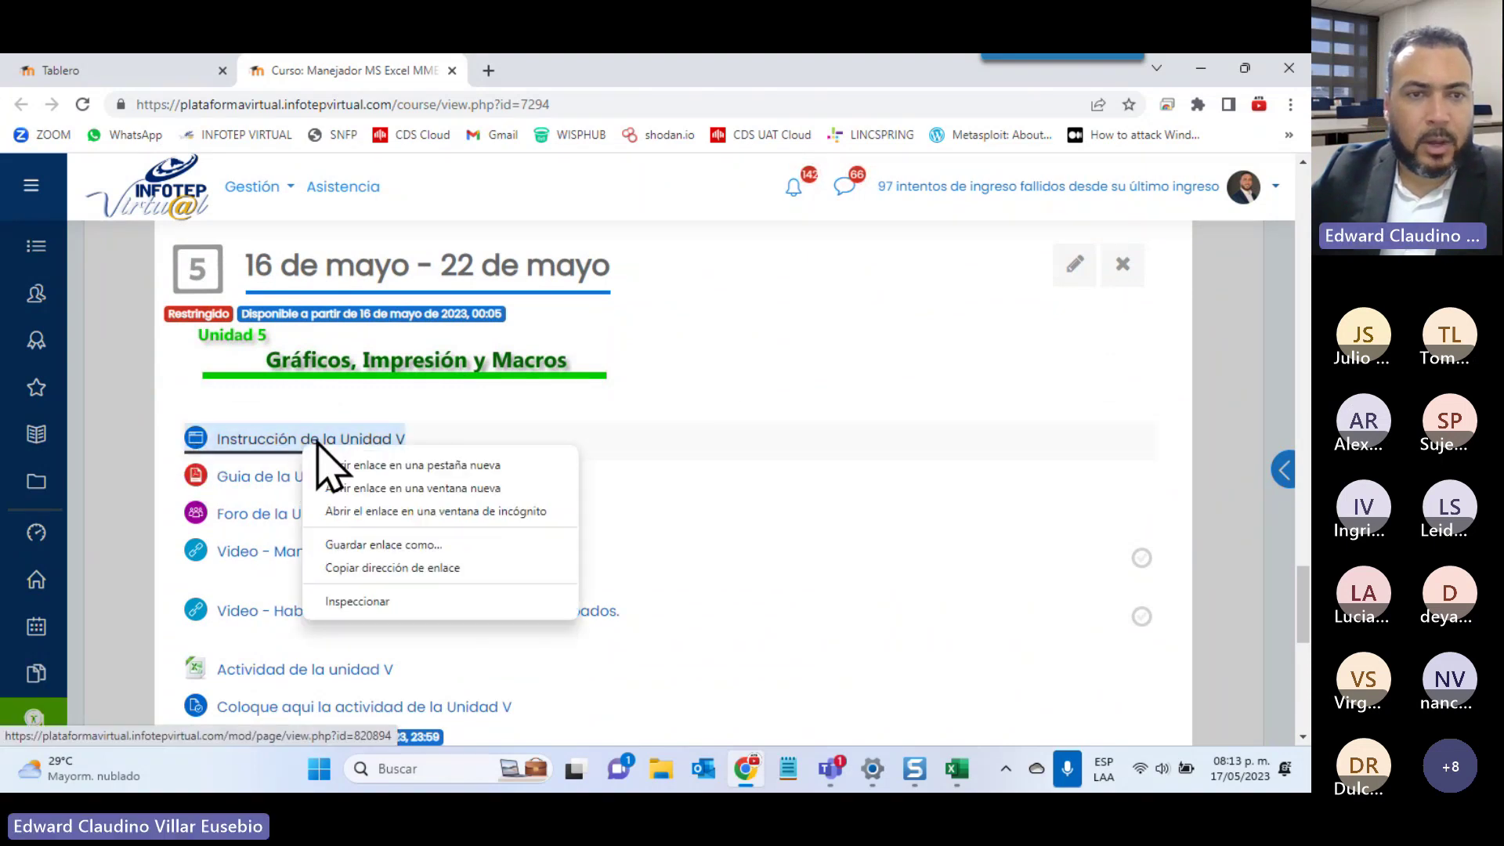
left_click(397, 468)
right_click(318, 480)
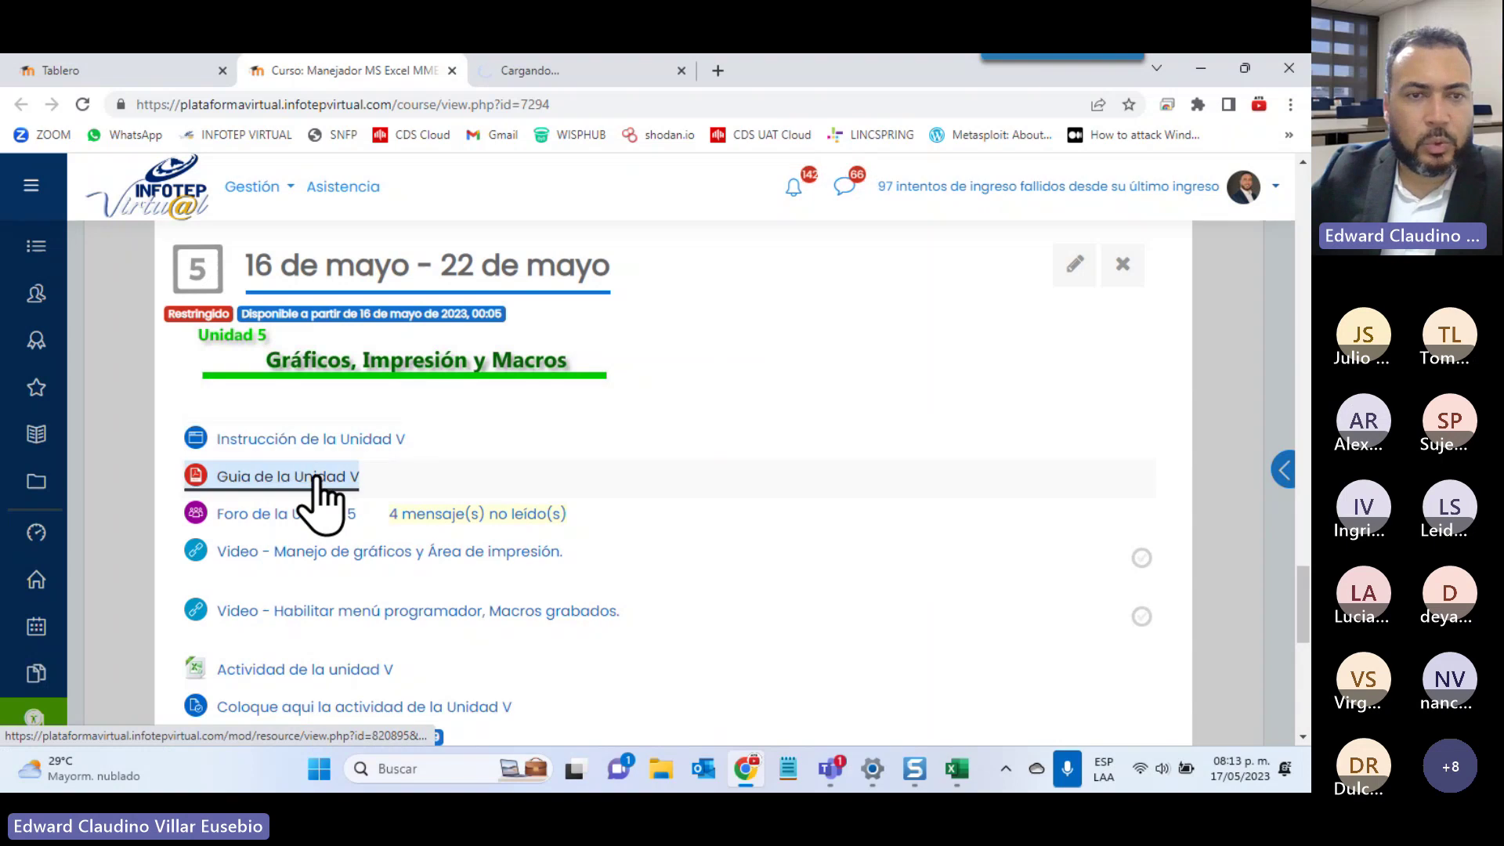
left_click(418, 504)
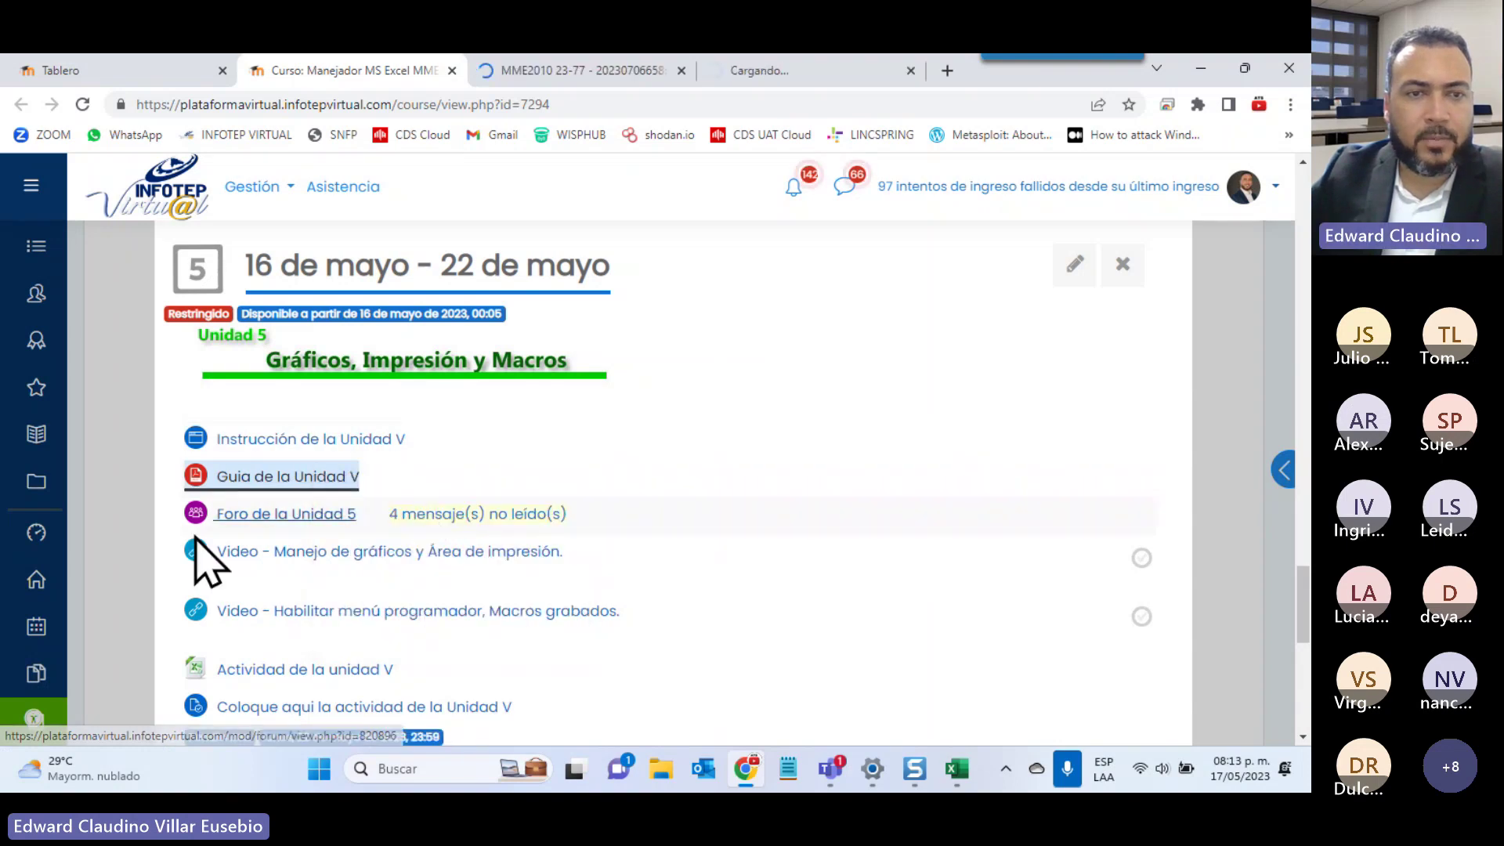
right_click(236, 516)
left_click(345, 534)
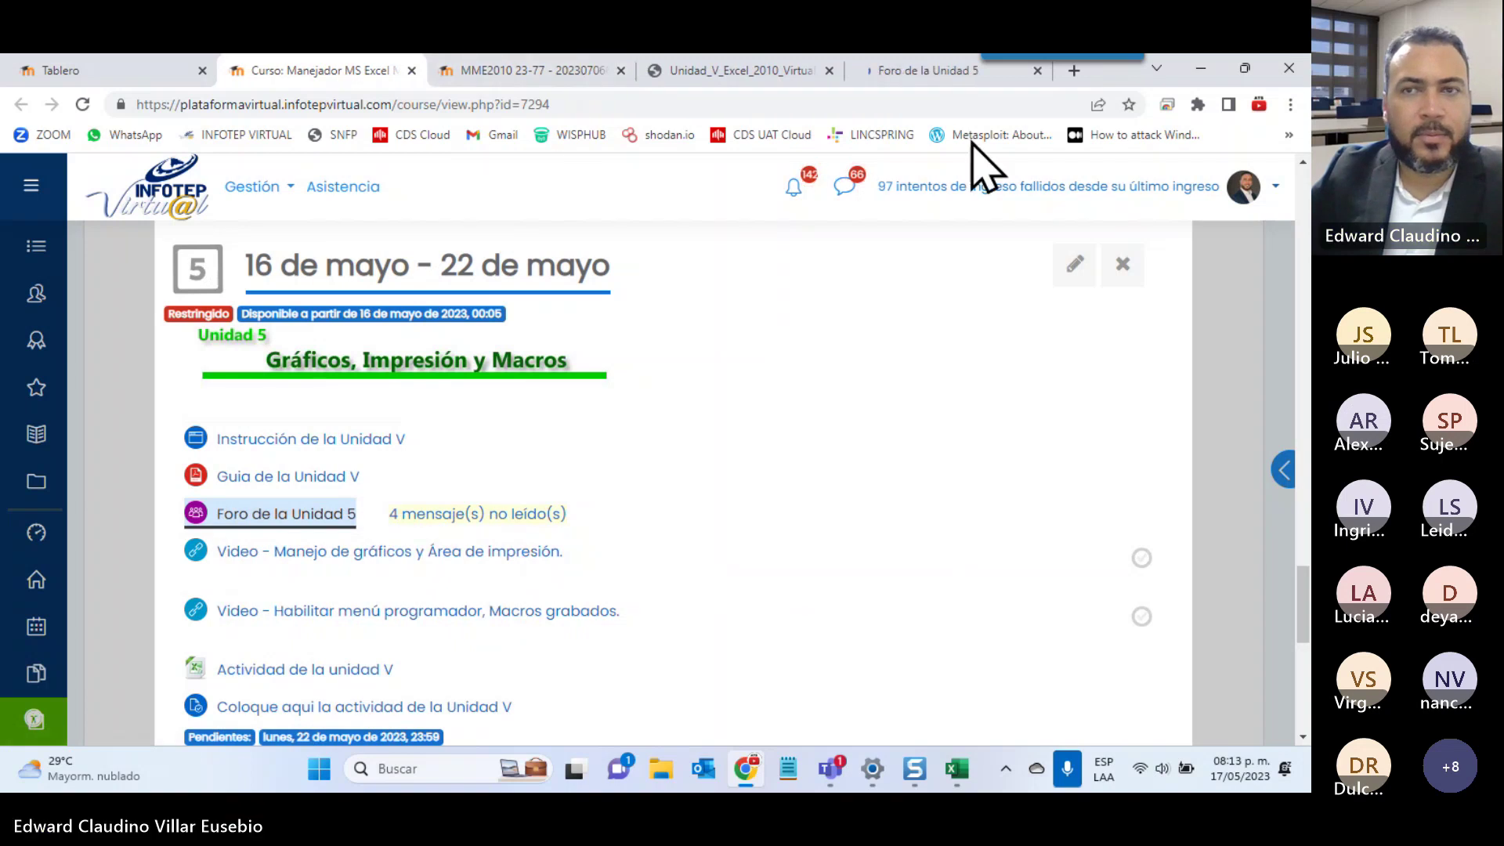
Read through the Unit 5 instruction page on charts, macros and printing, and close that page
left_click(551, 70)
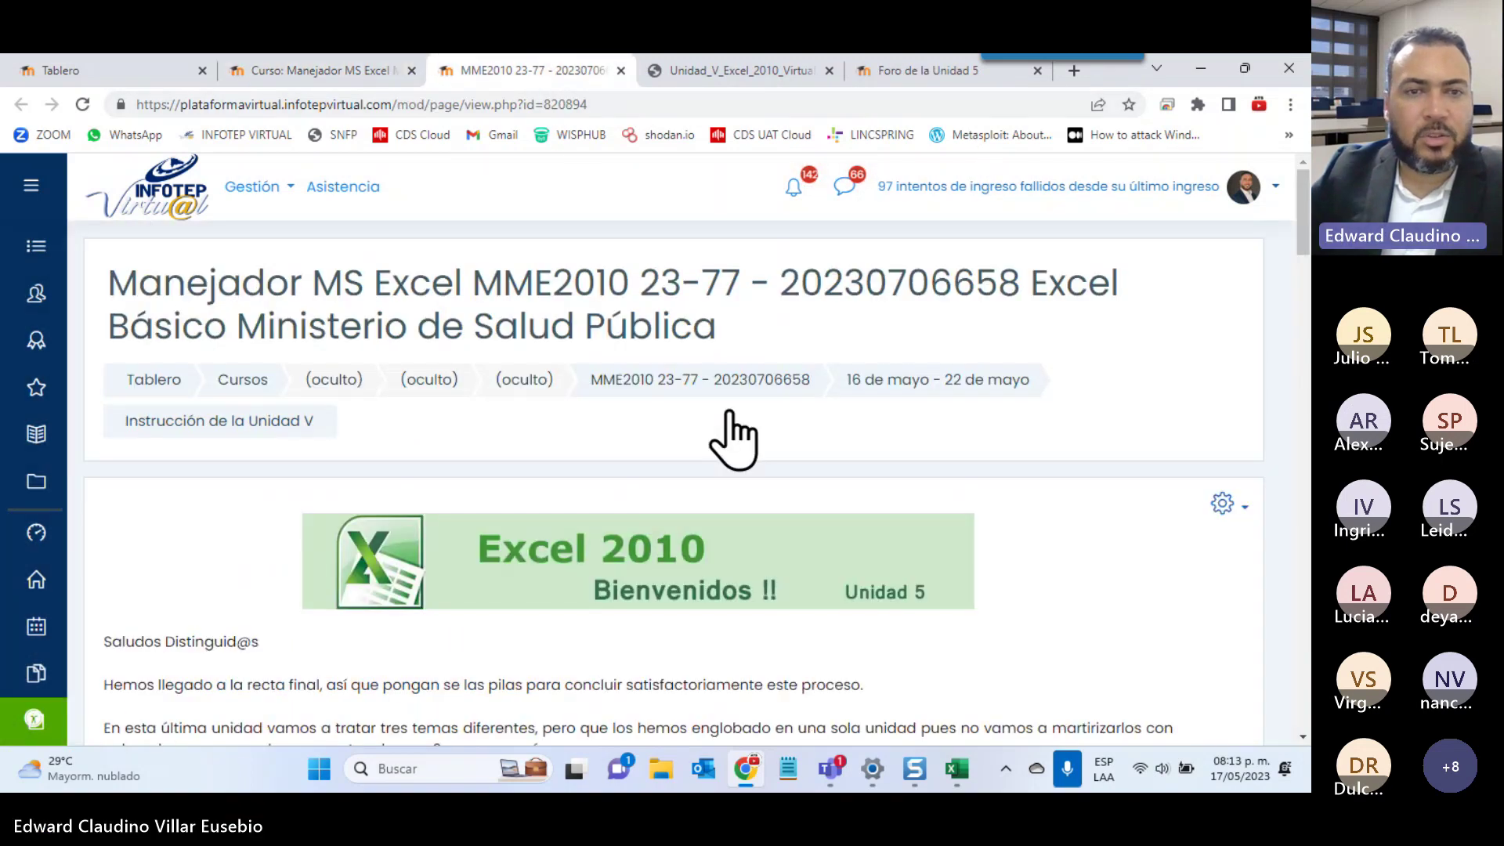
scroll(776, 482, "down", 5)
scroll(779, 486, "up", 2)
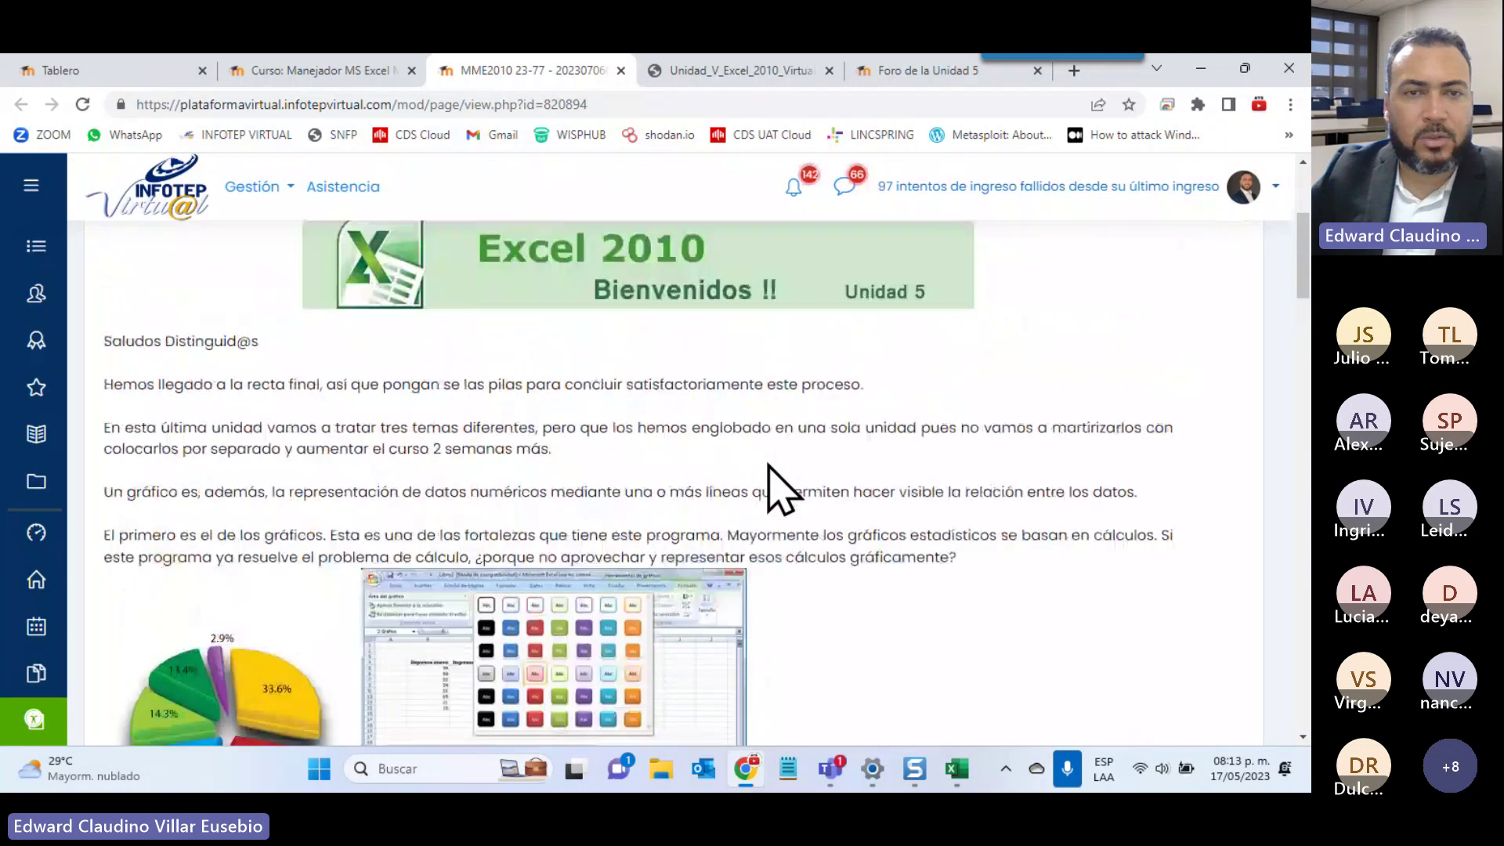
scroll(779, 489, "down", 10)
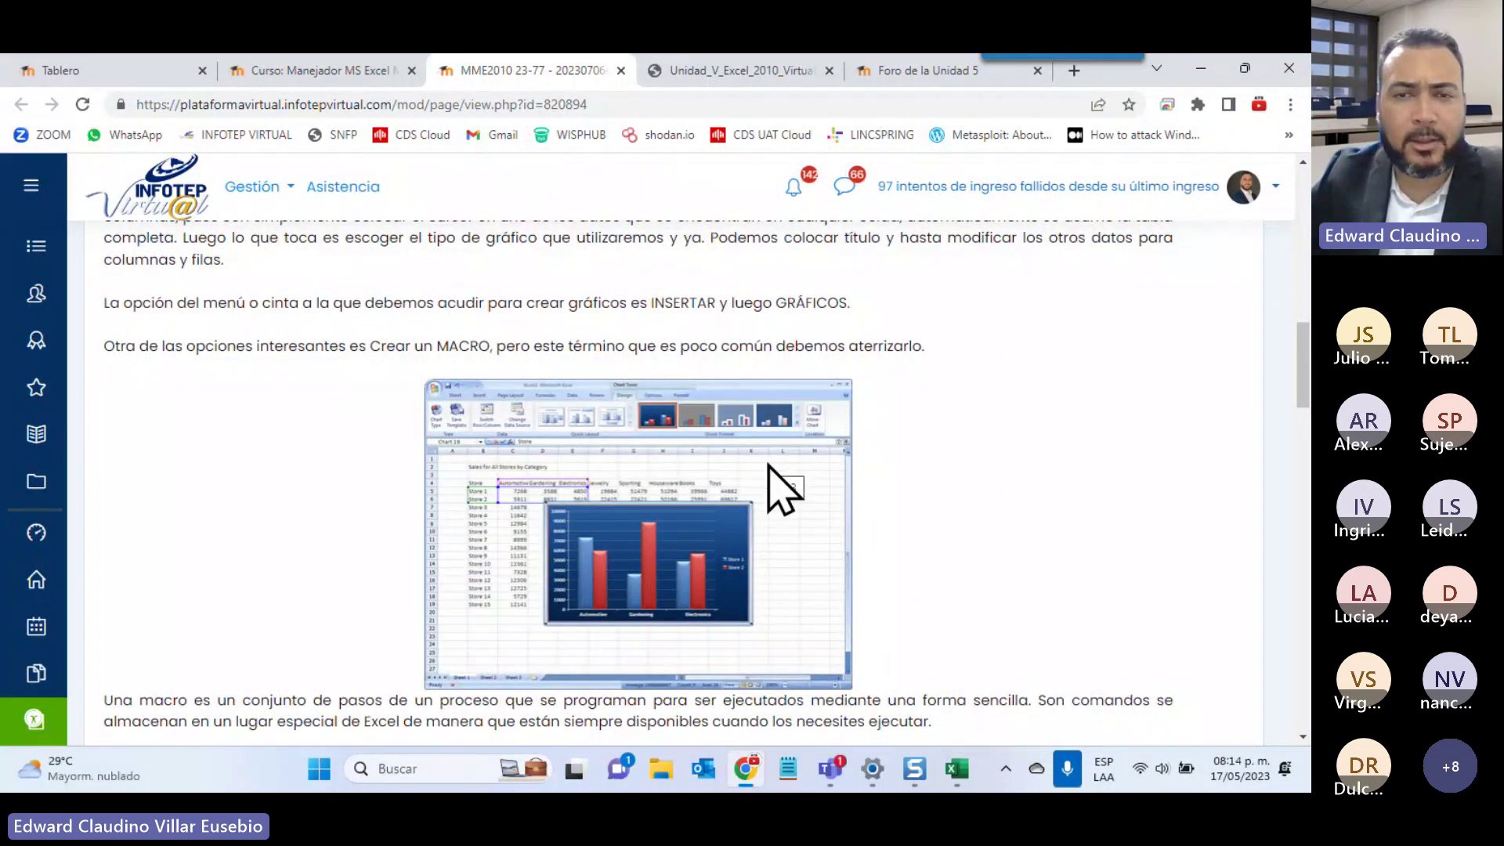
scroll(783, 490, "down", 5)
scroll(784, 510, "down", 10)
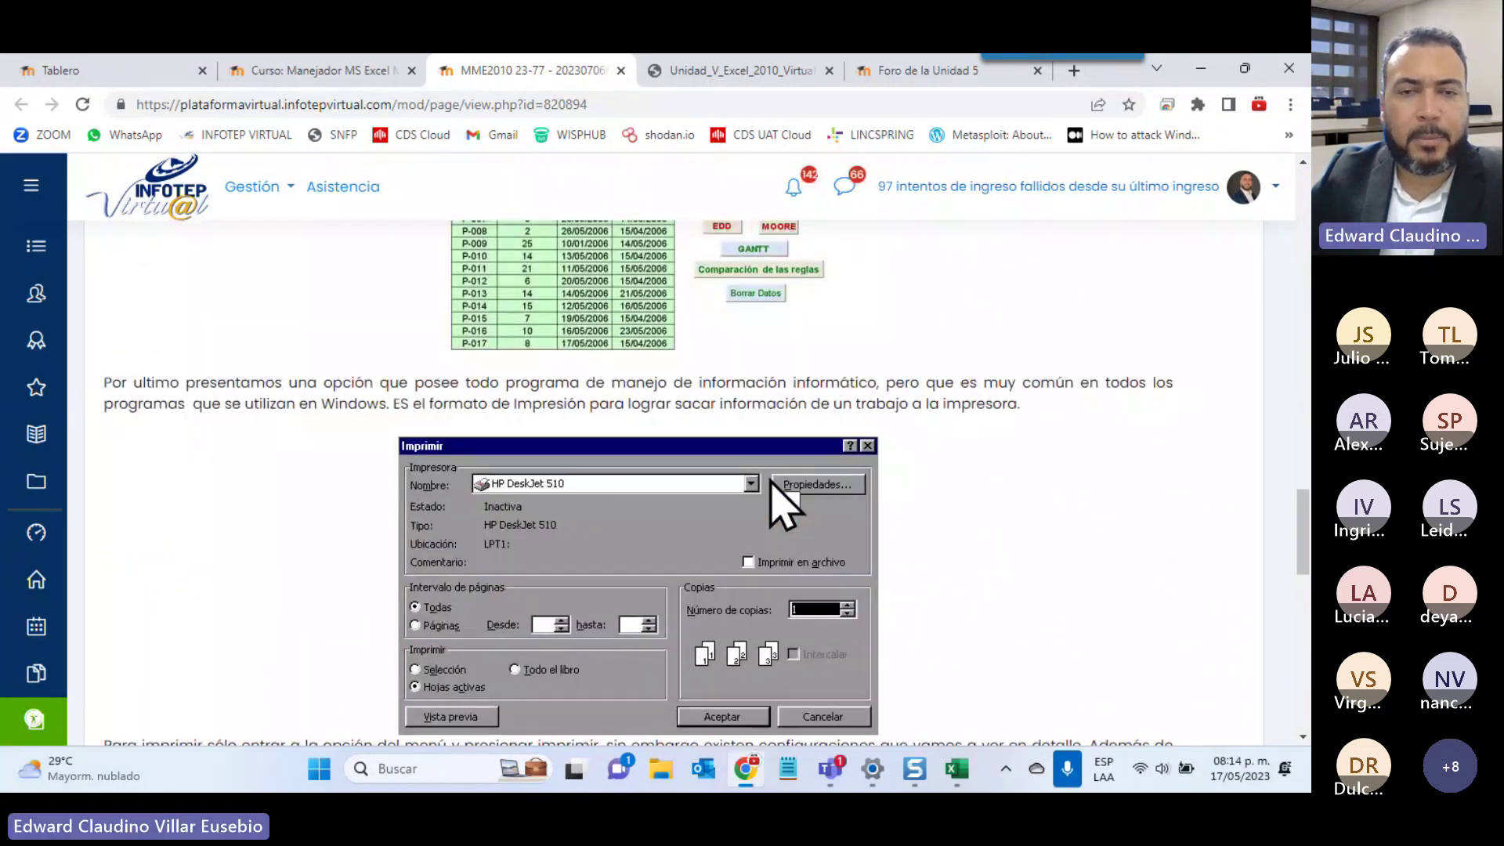
scroll(782, 507, "down", 3)
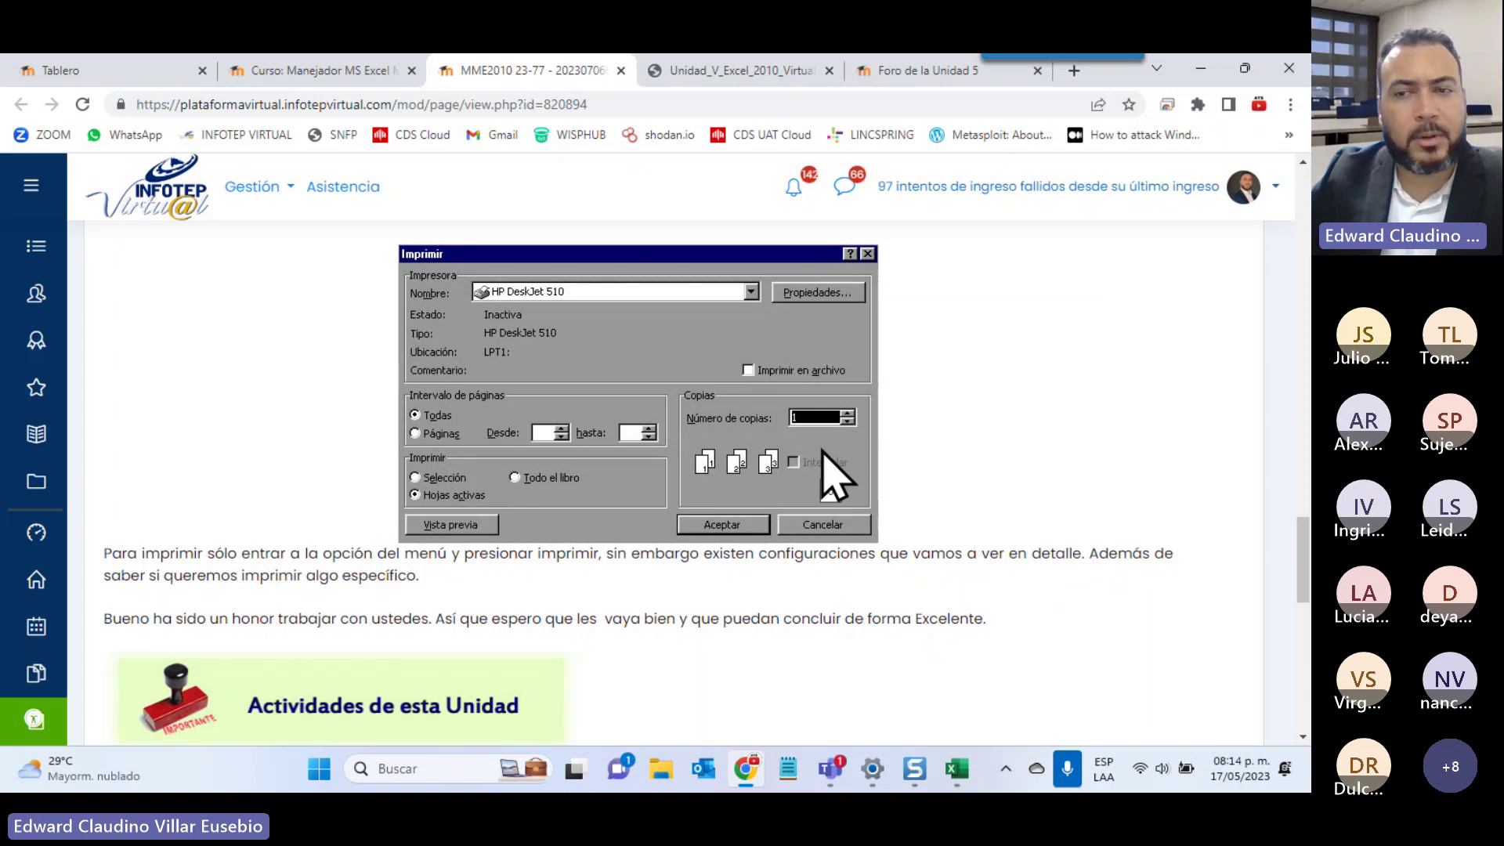
left_click(620, 70)
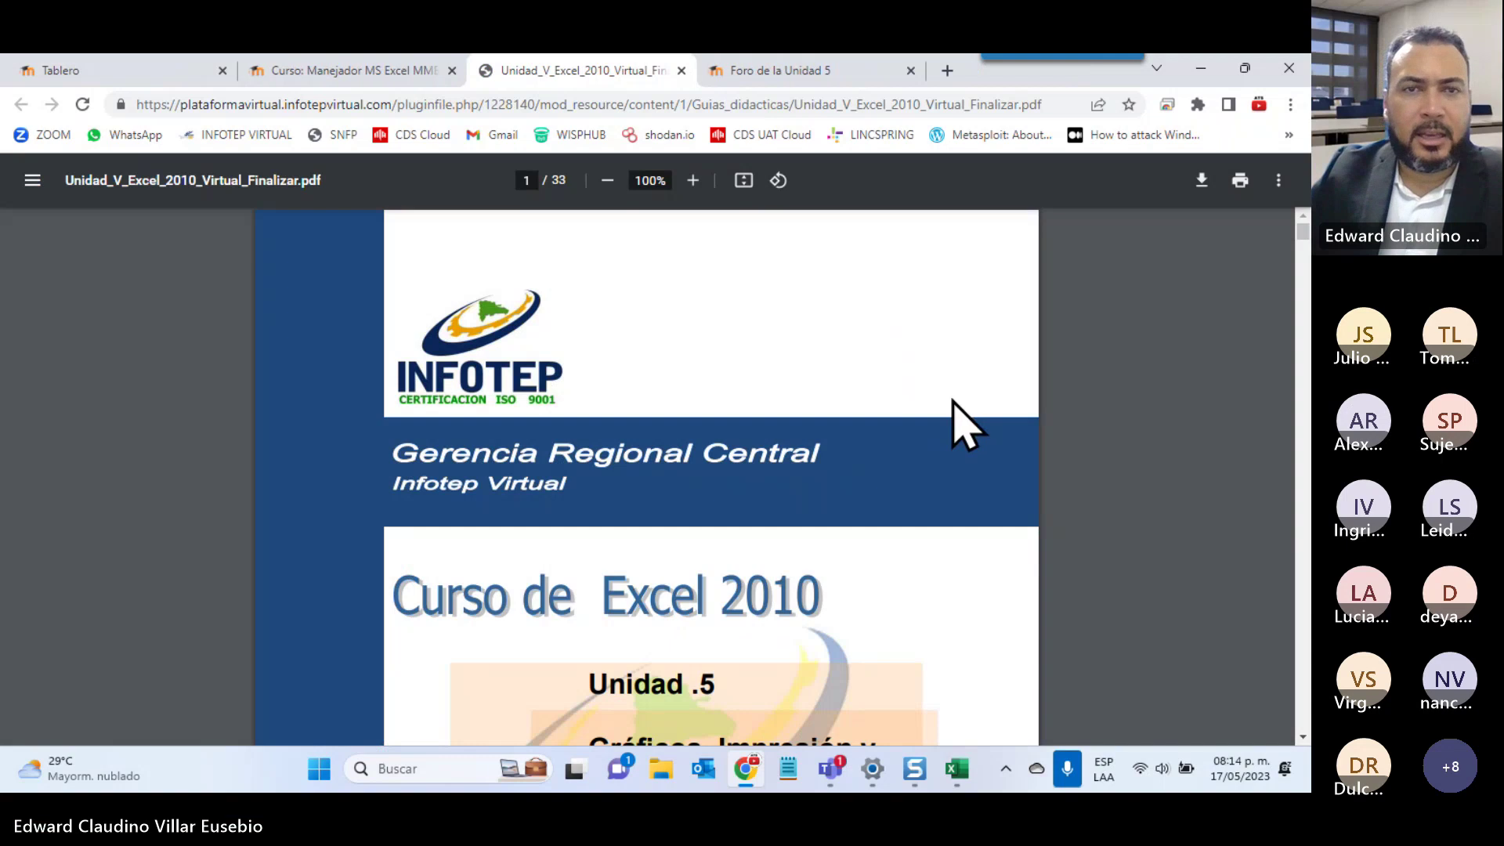
Review the Unit 5 guide PDF's table of contents and its sections on chart concepts and steps for creating charts
scroll(608, 427, "down", 5)
scroll(619, 399, "down", 4)
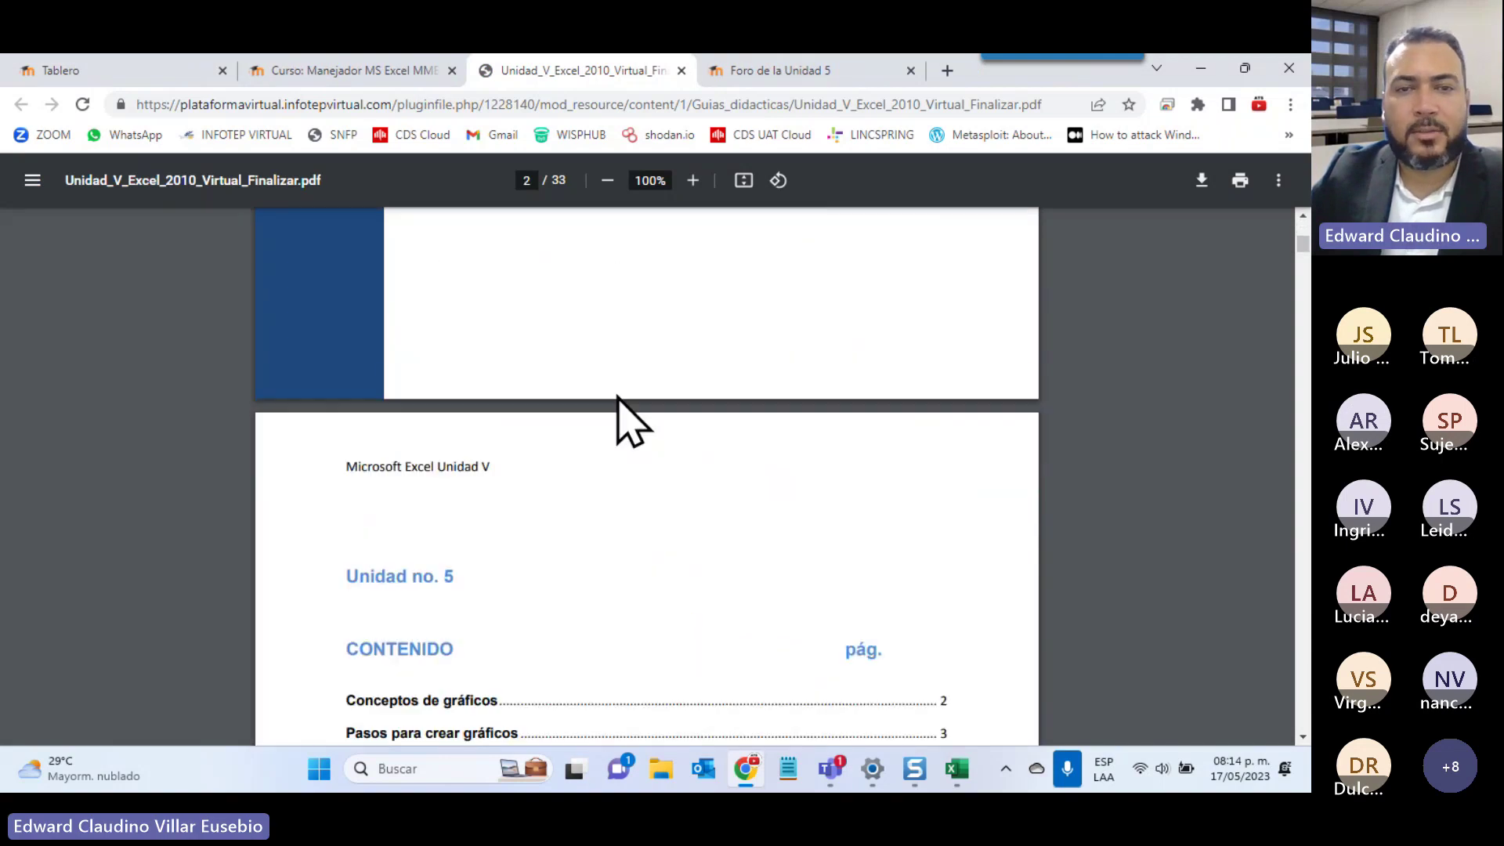
scroll(618, 397, "down", 4)
scroll(618, 397, "down", 4)
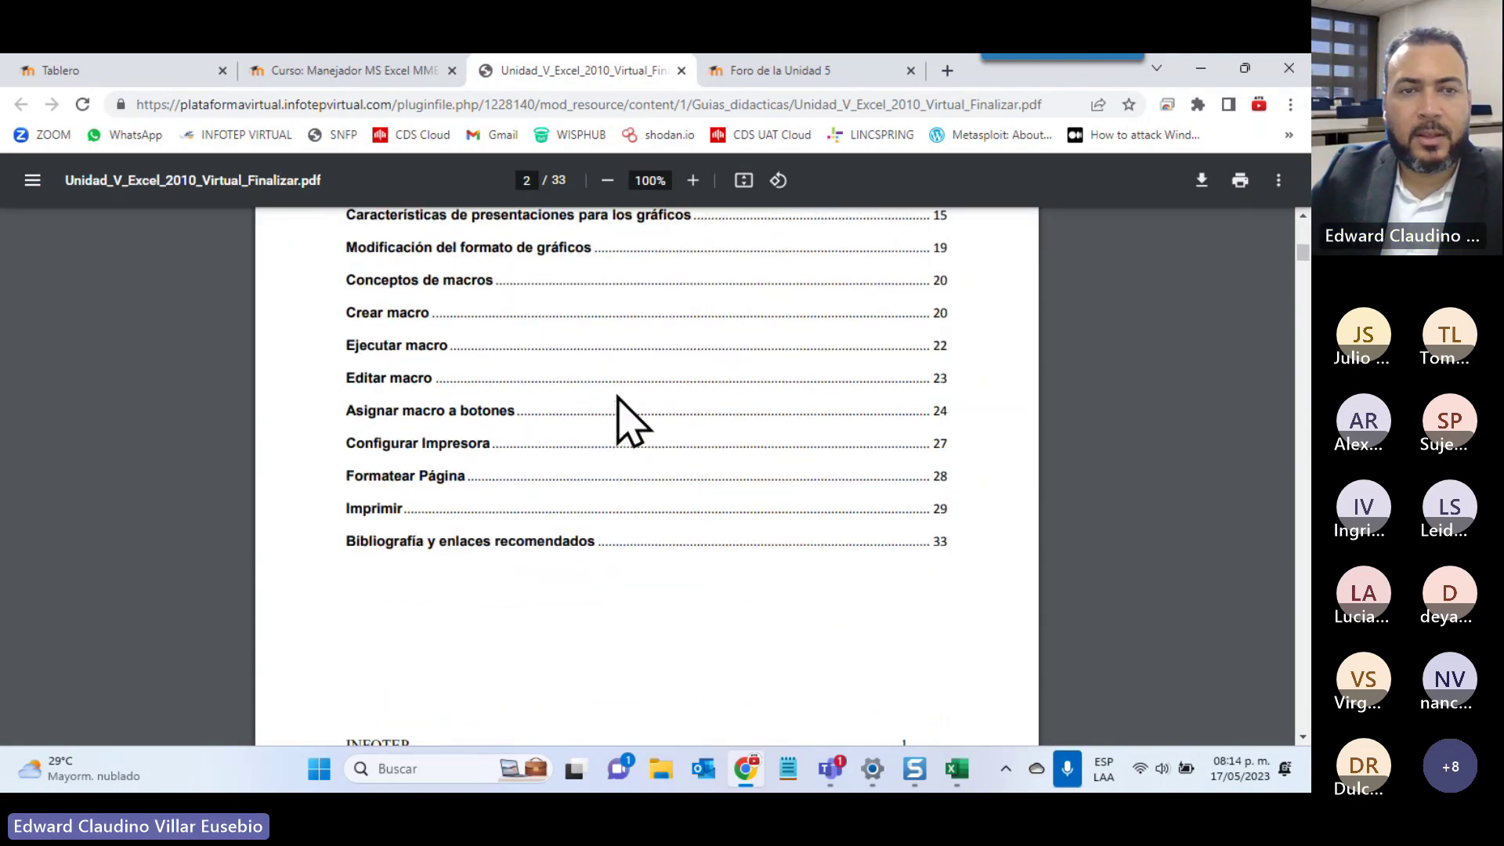
scroll(619, 398, "down", 5)
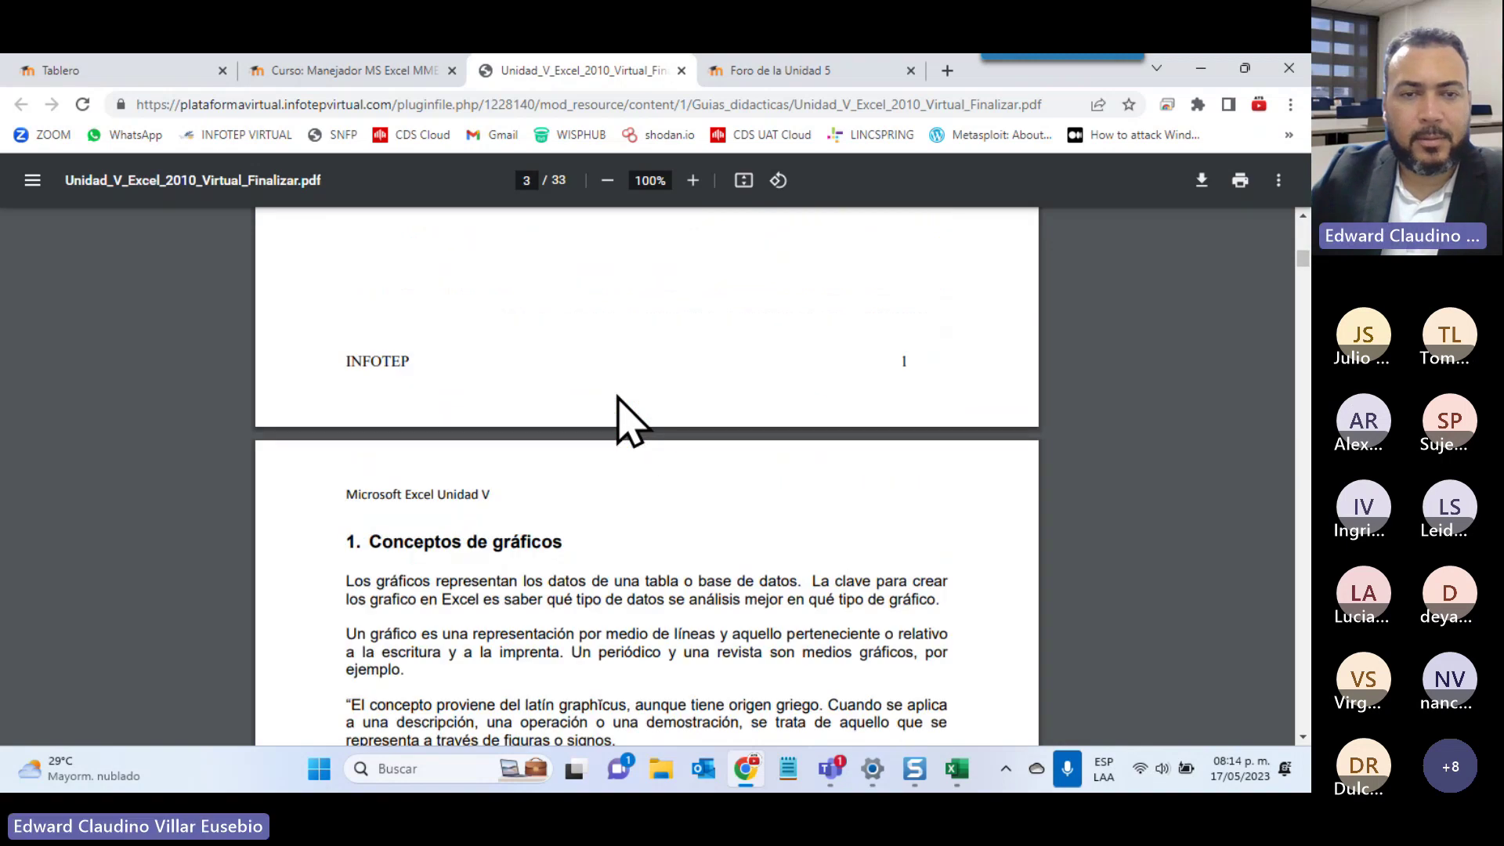
scroll(618, 397, "down", 12)
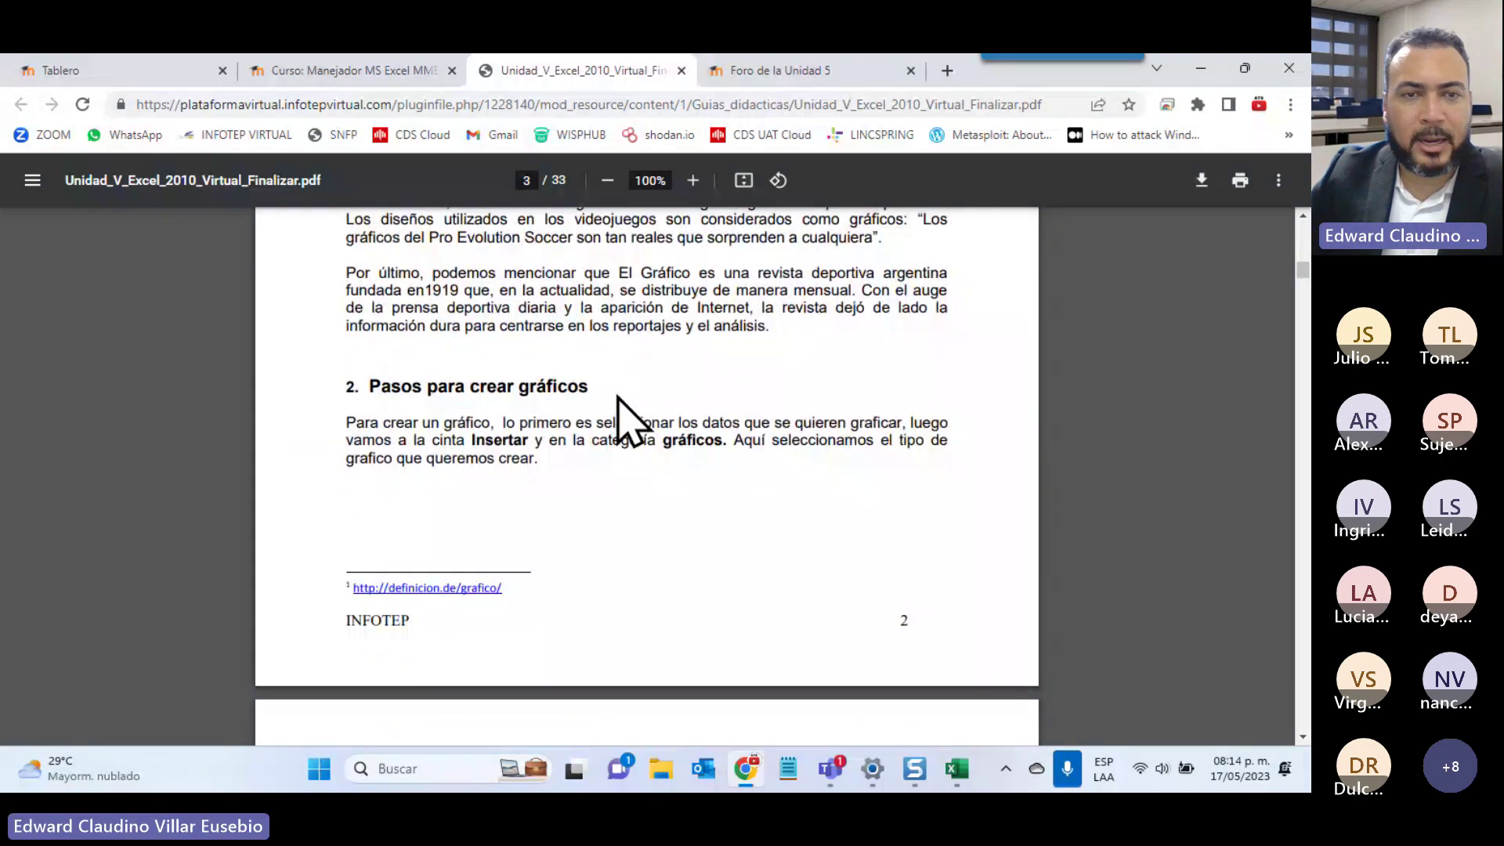
Look through the guide's Tipos de gráficos section, covering column, line, pie, bar and scatter charts
scroll(619, 397, "down", 10)
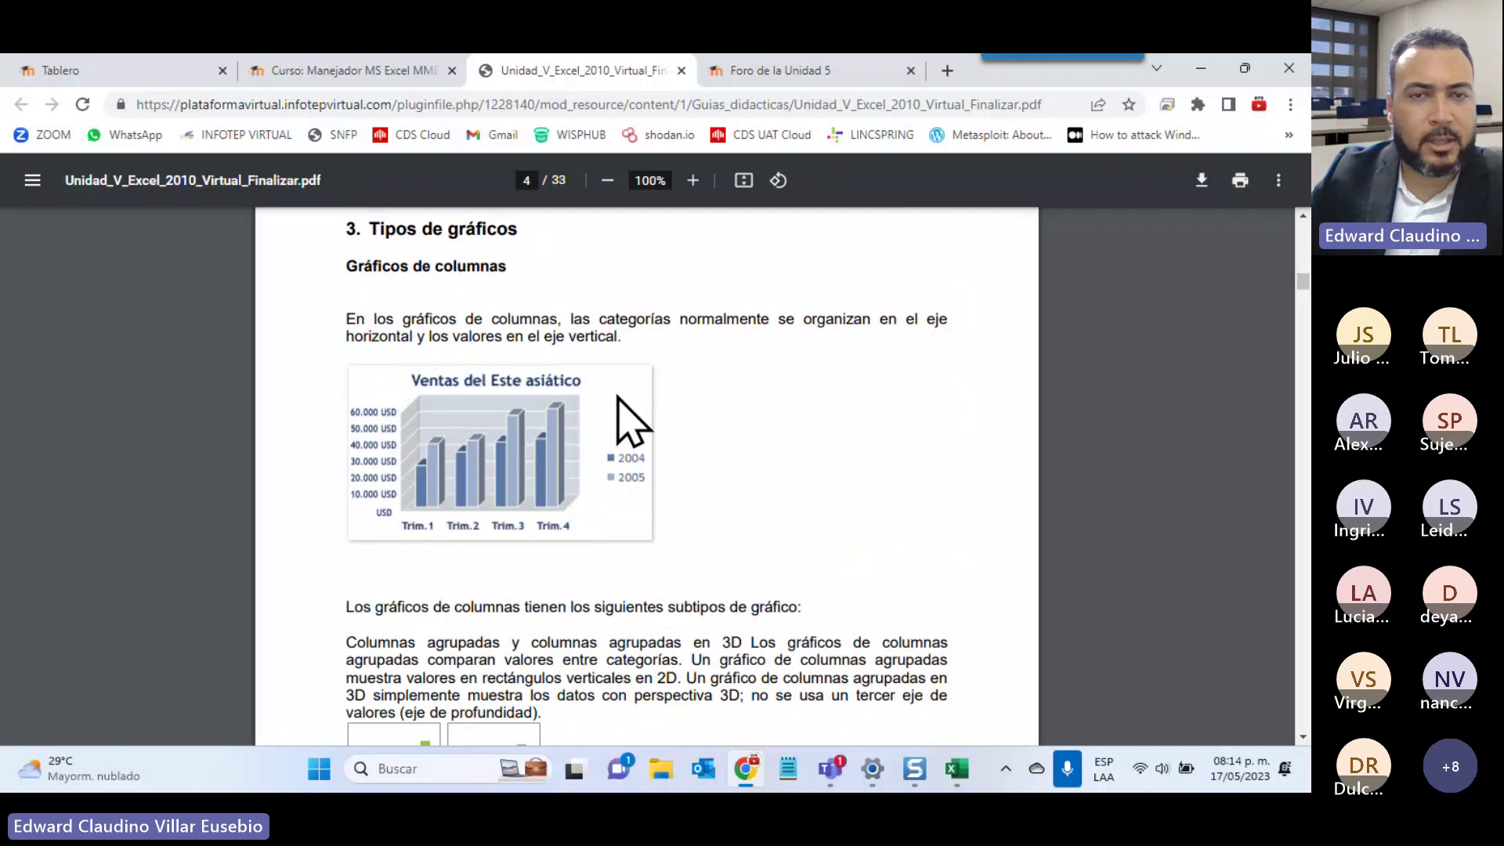
scroll(619, 397, "down", 4)
scroll(618, 398, "down", 5)
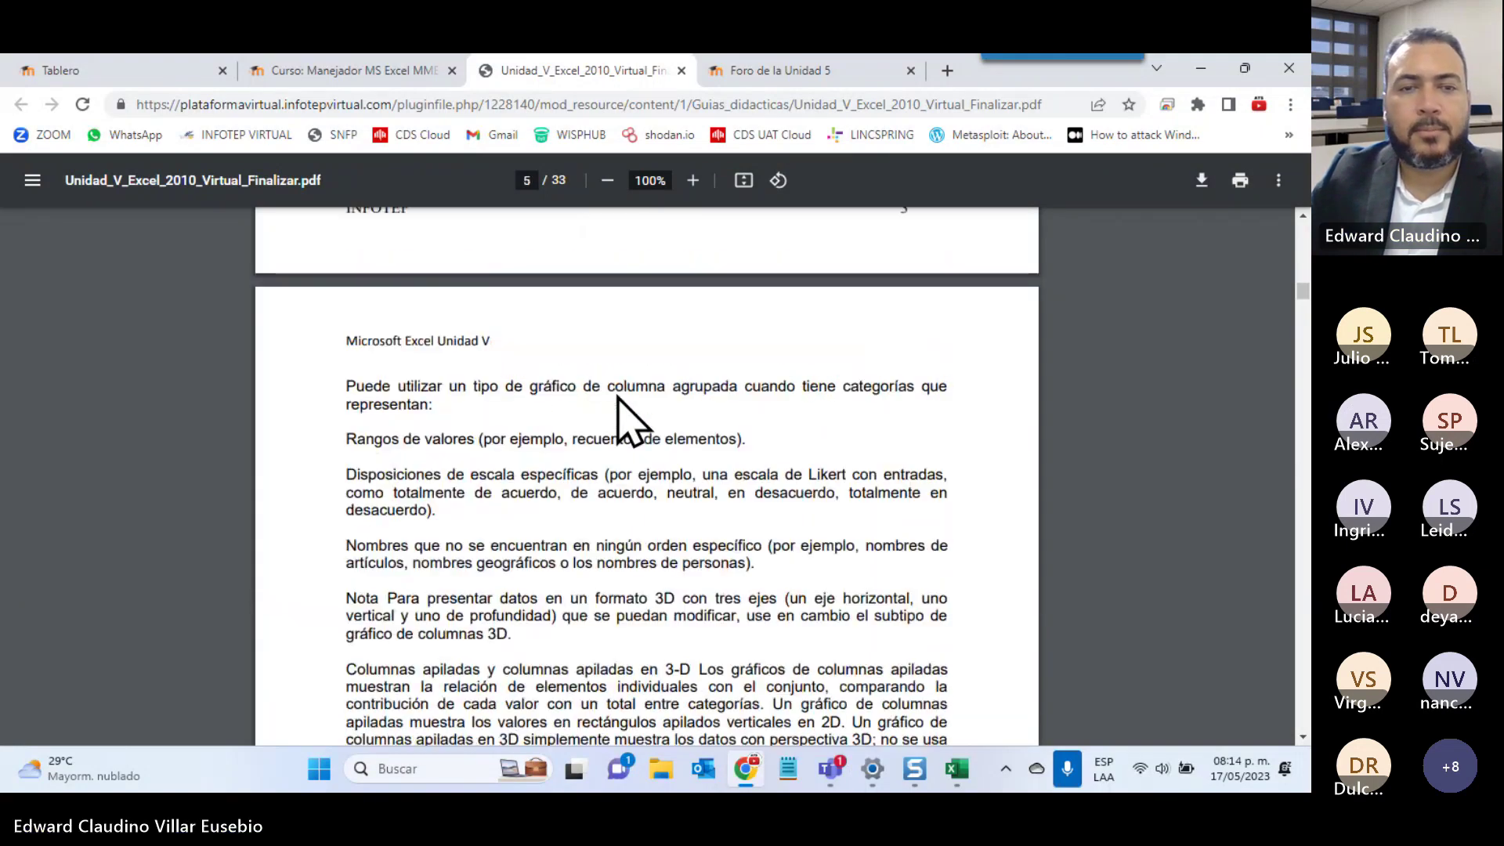
scroll(619, 398, "down", 3)
scroll(618, 397, "down", 12)
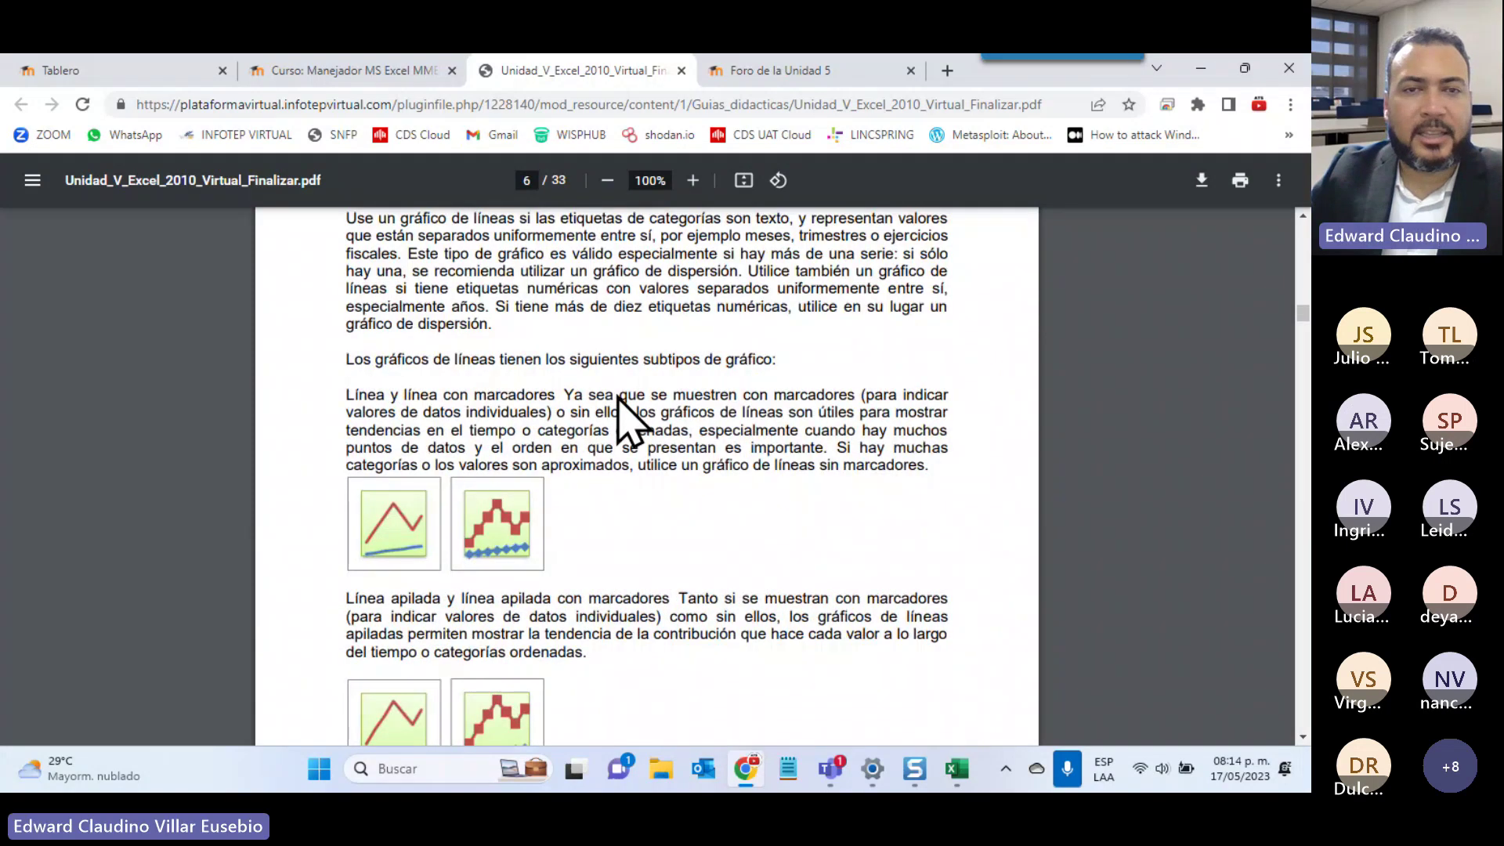
scroll(619, 397, "up", 5)
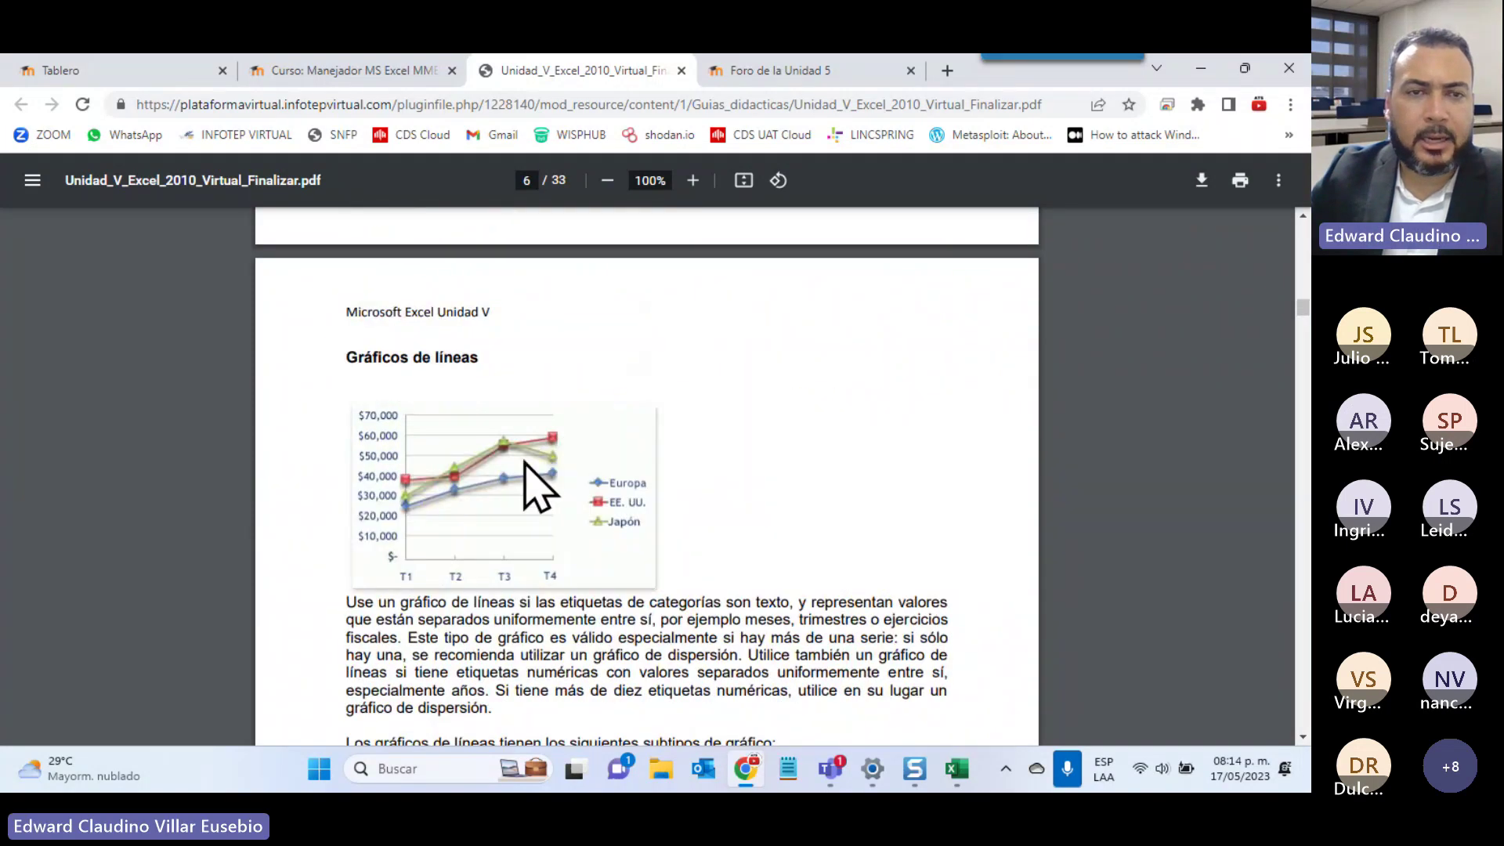
scroll(527, 470, "down", 13)
scroll(525, 462, "down", 5)
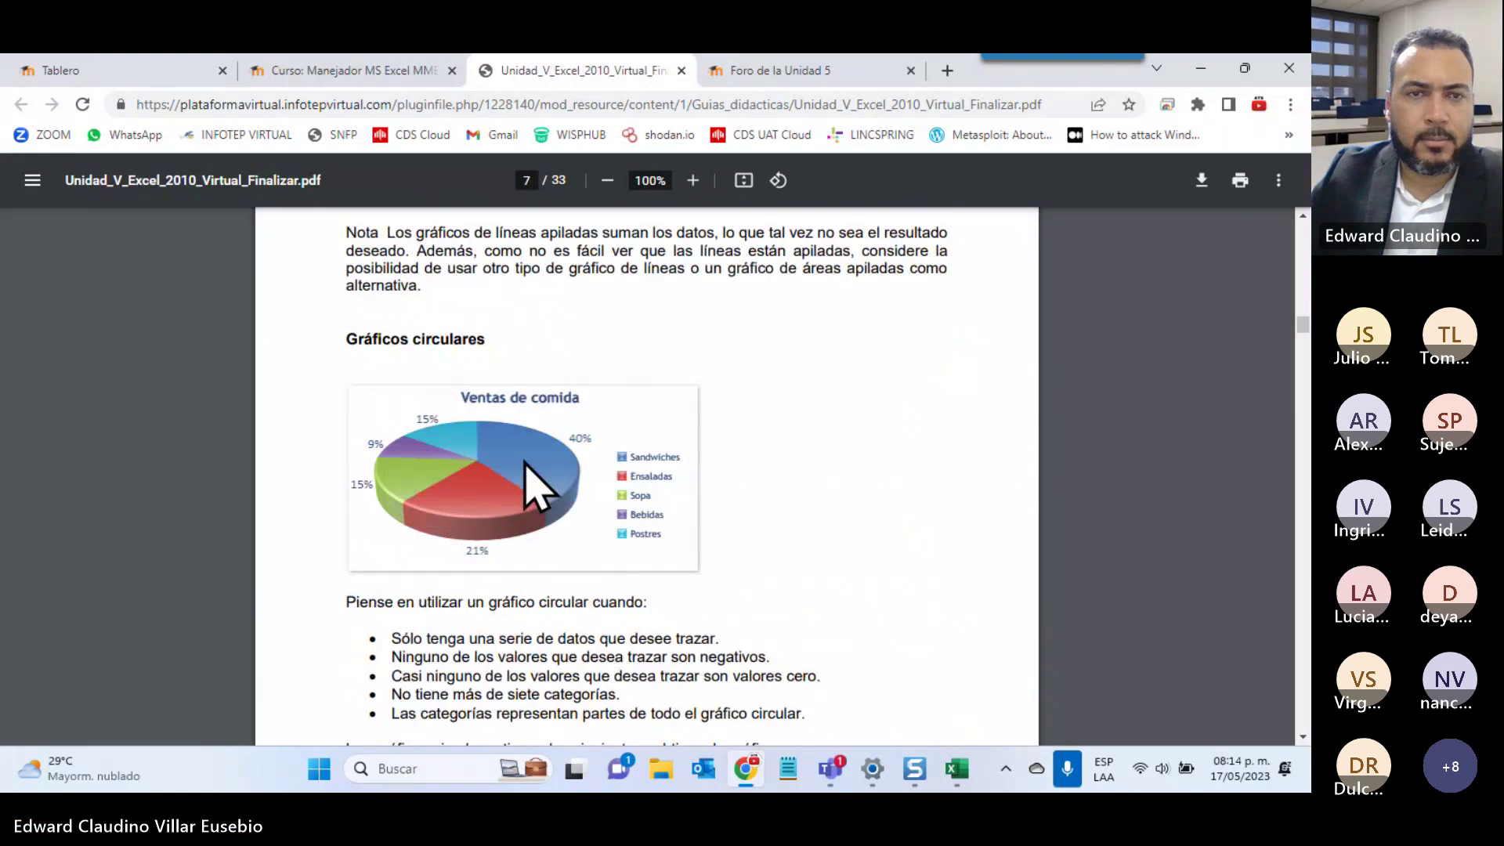
scroll(526, 470, "down", 9)
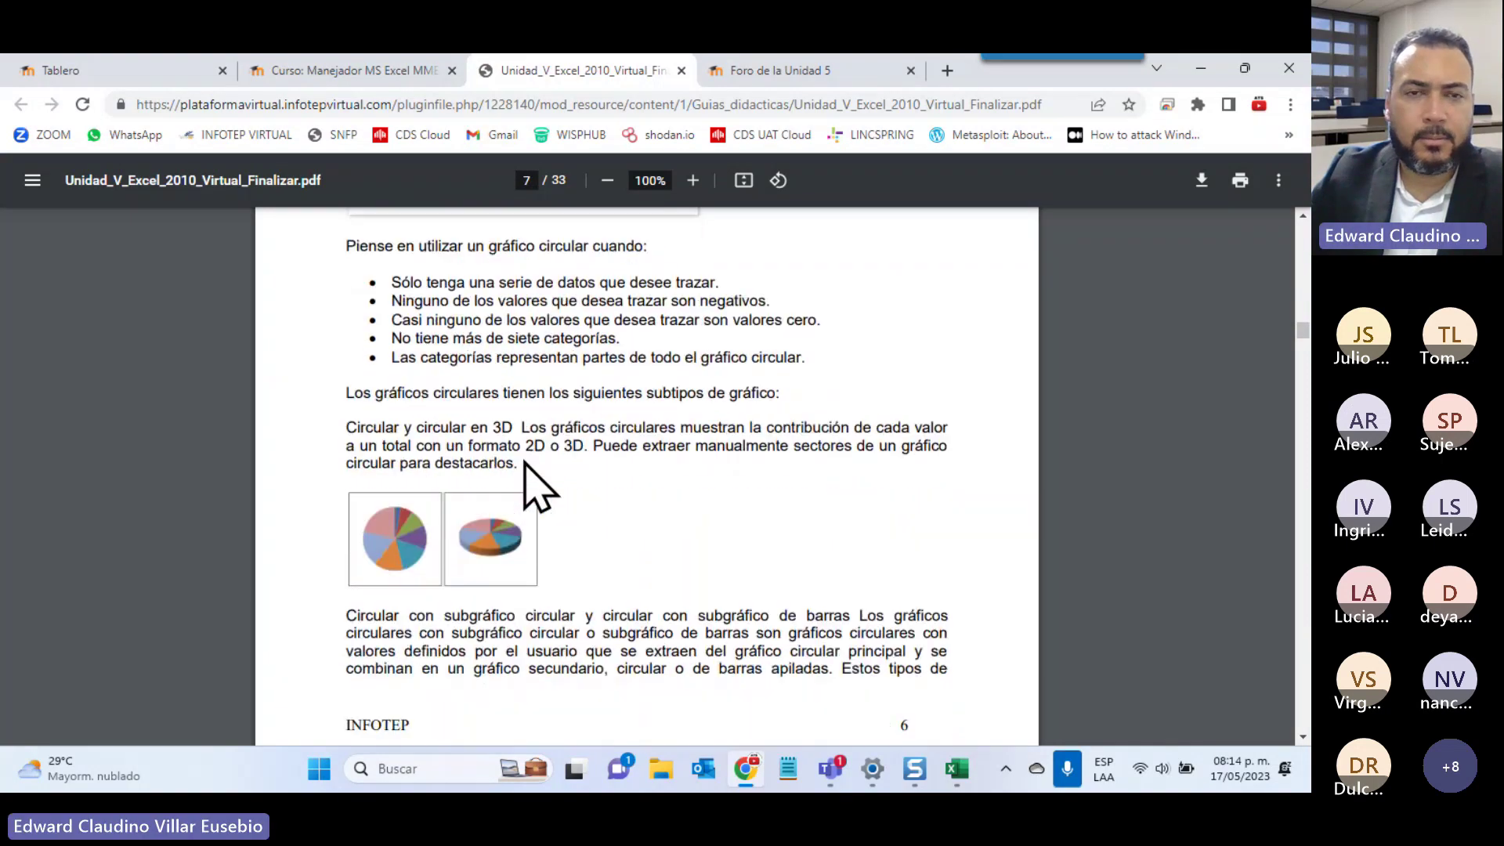
scroll(526, 470, "down", 3)
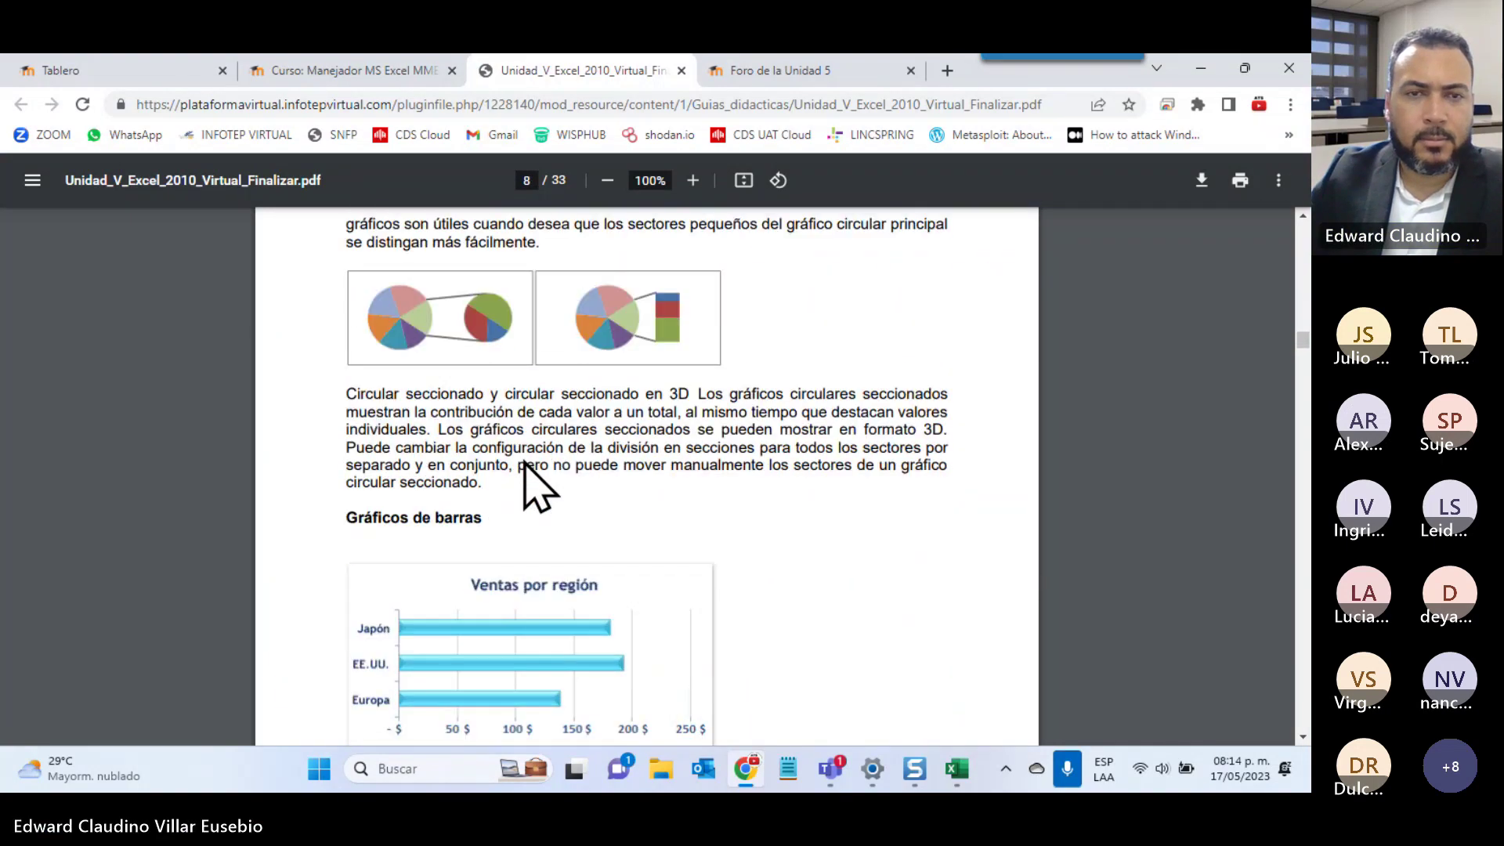
scroll(525, 465, "down", 3)
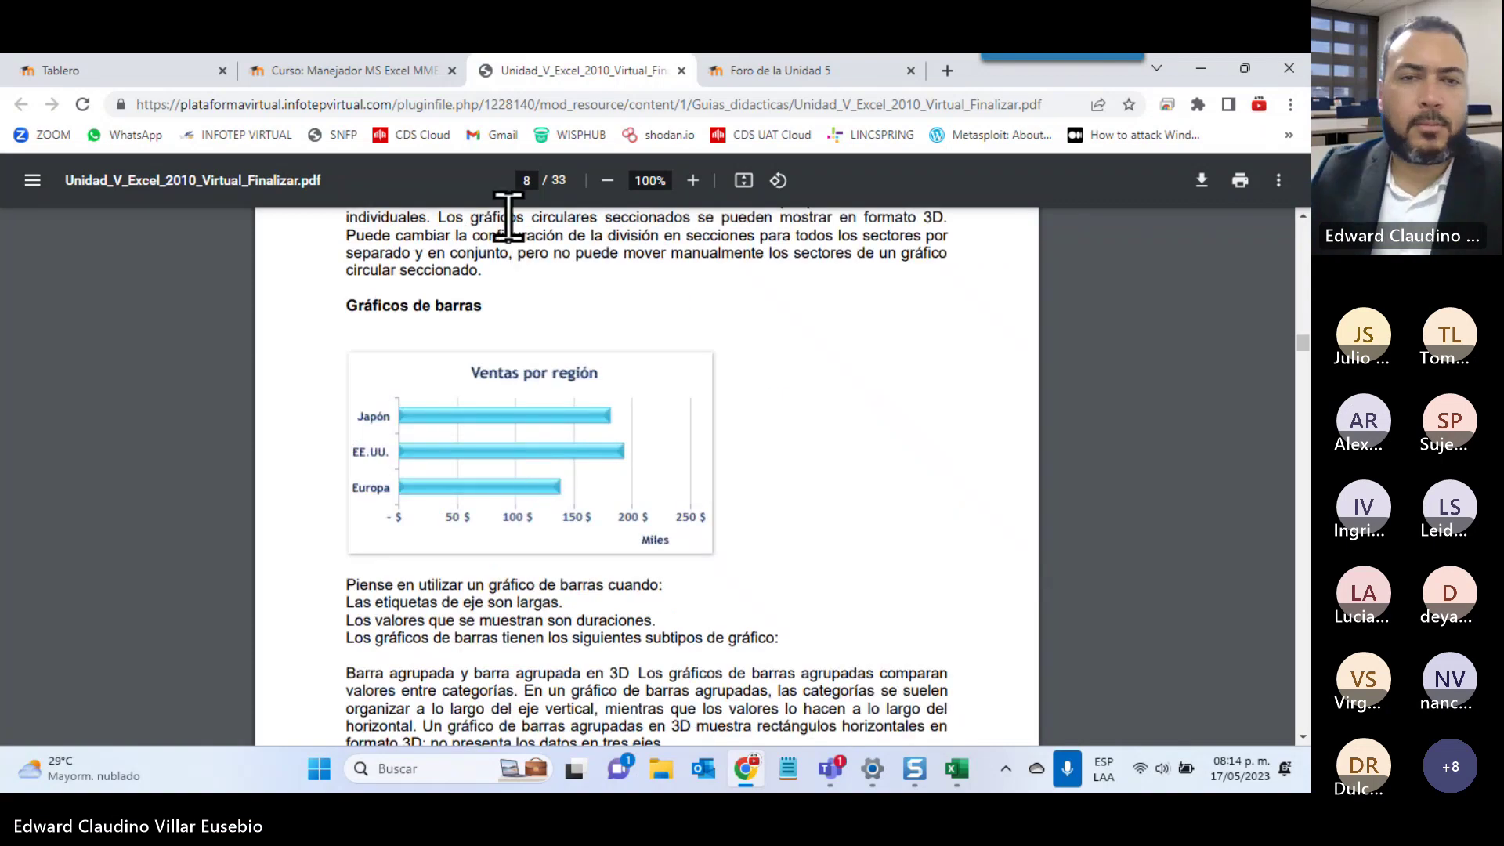
scroll(525, 266, "down", 12)
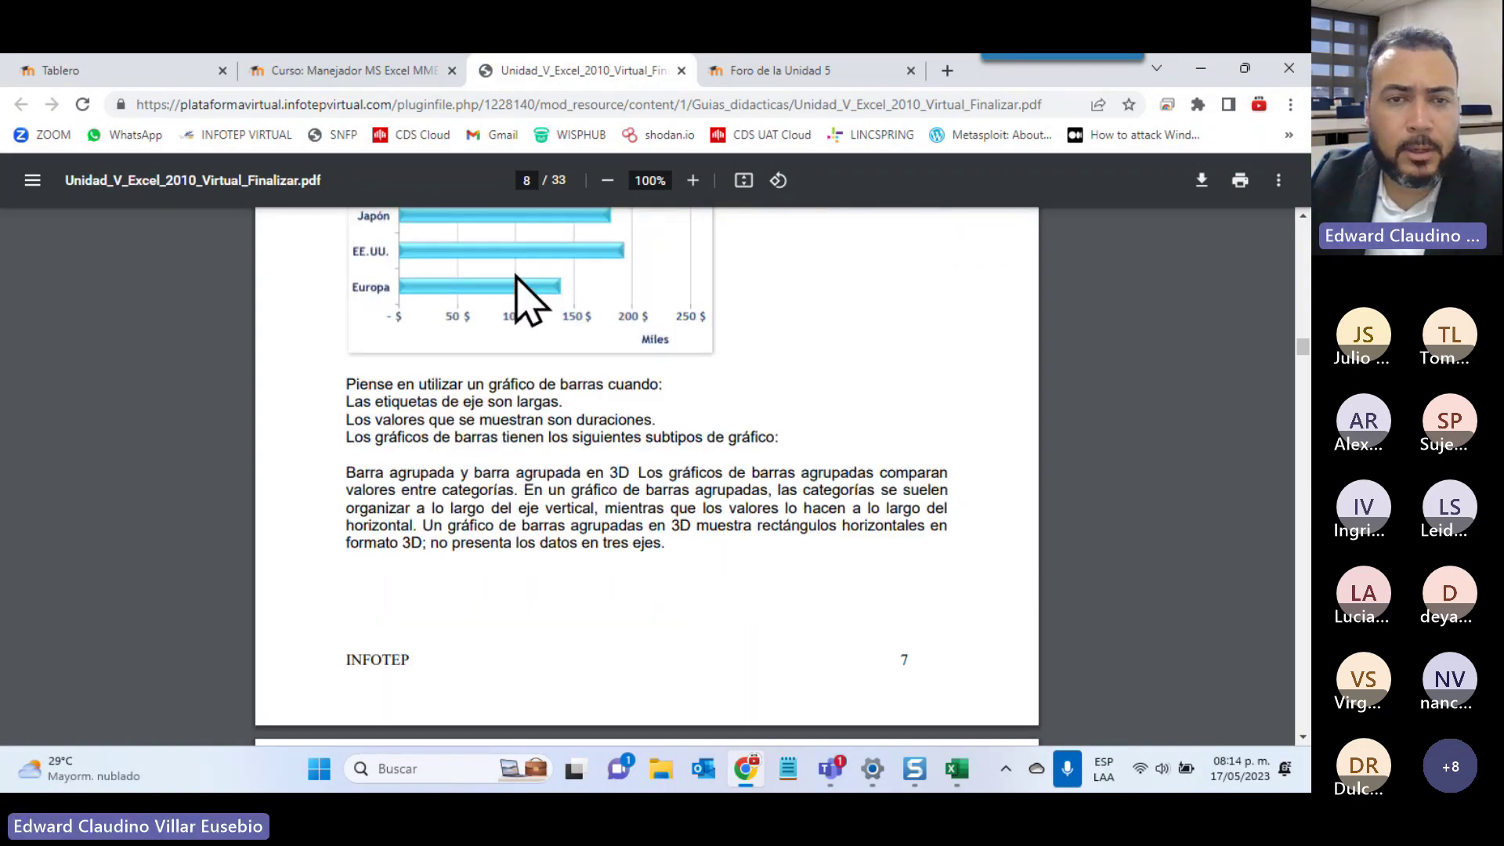
scroll(527, 302, "down", 20)
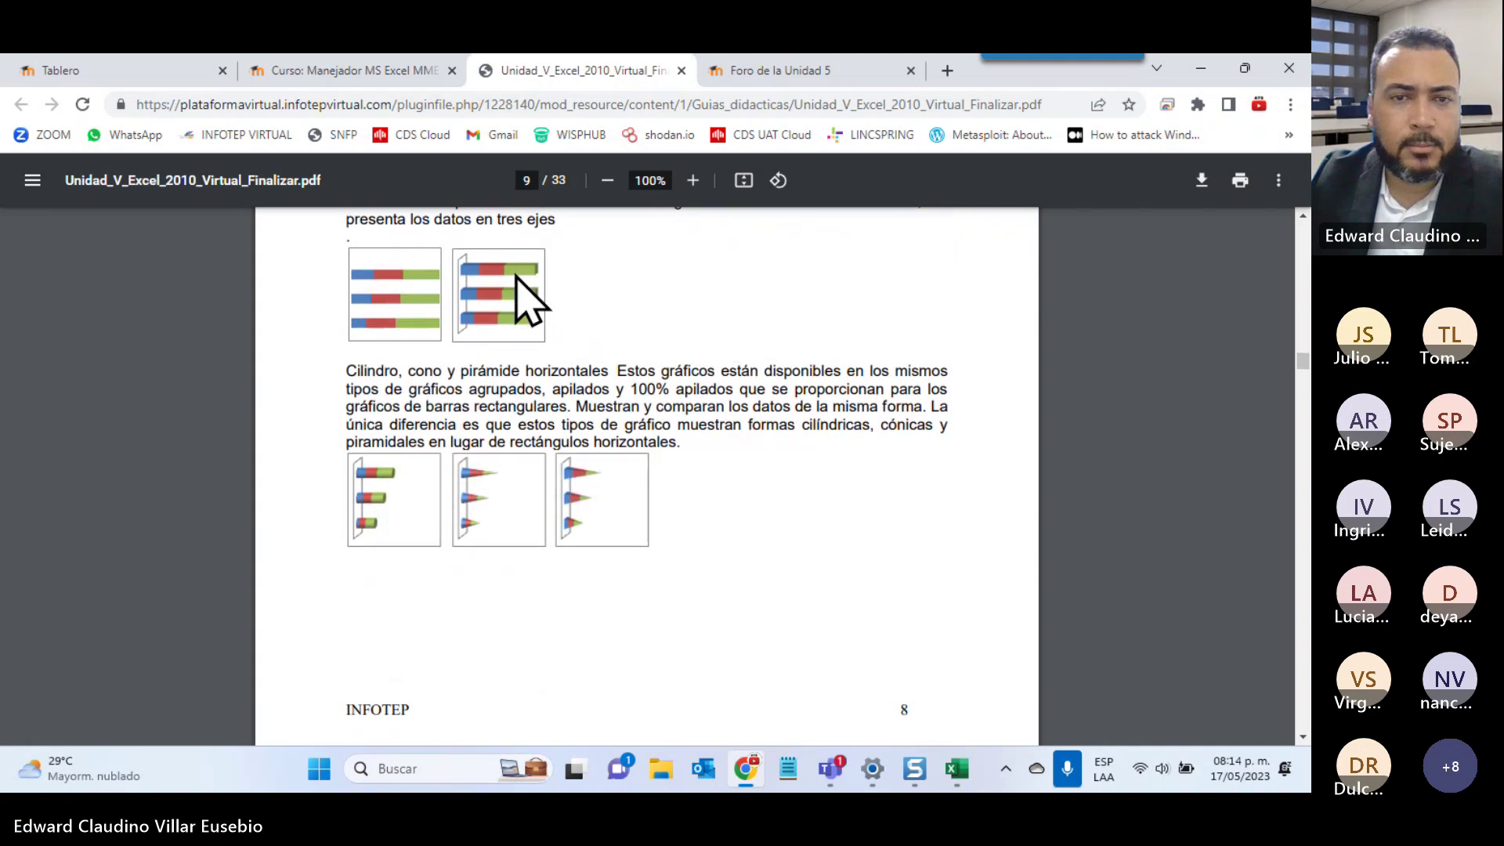
scroll(516, 277, "down", 20)
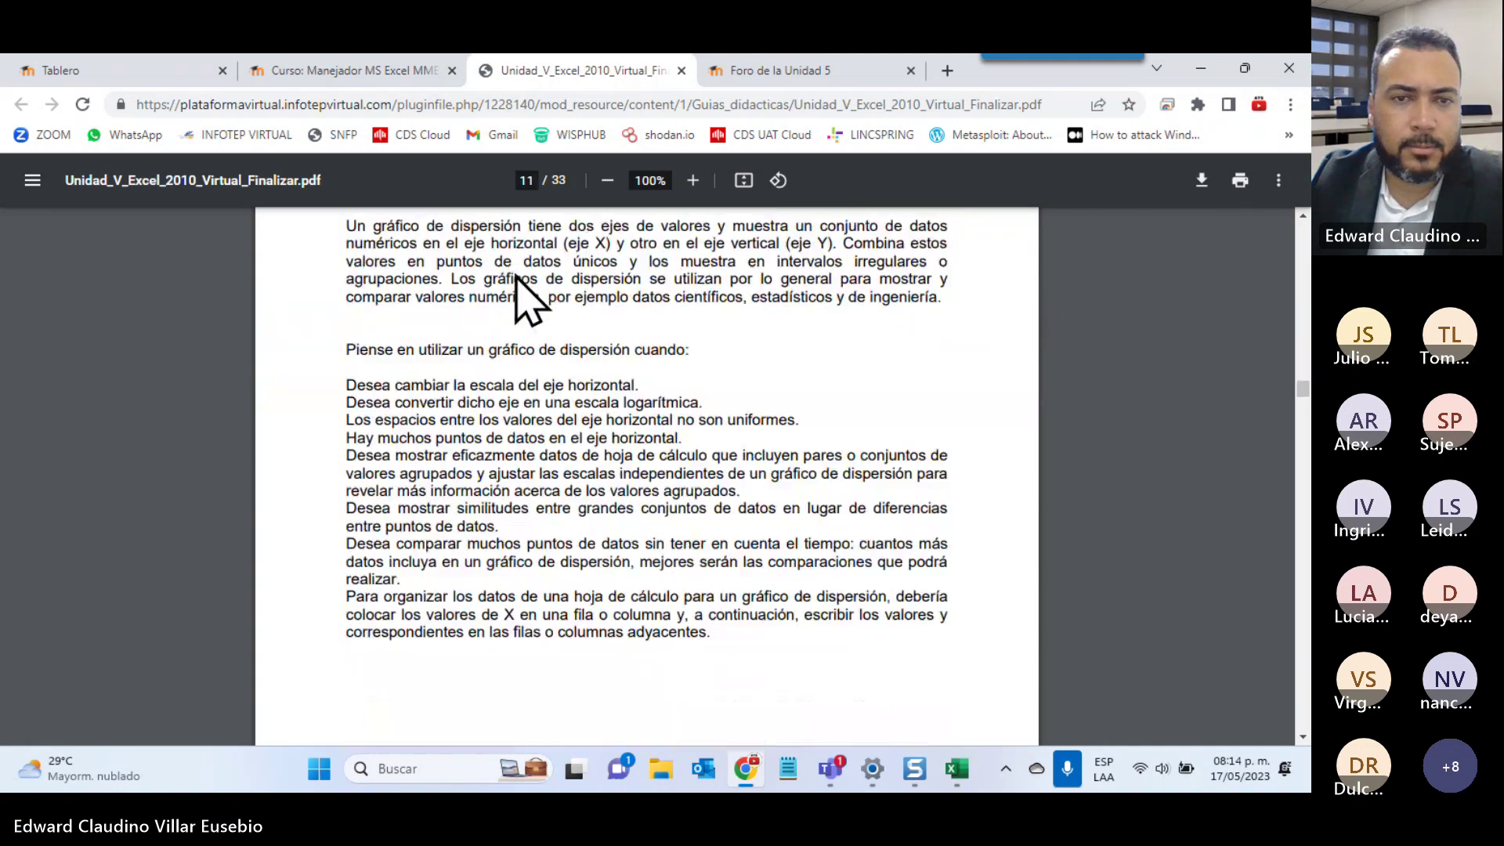
Skim the guide from chart presentation features and data modification to creating macros and enabling the Programador ribbon, and close the PDF
scroll(527, 302, "down", 15)
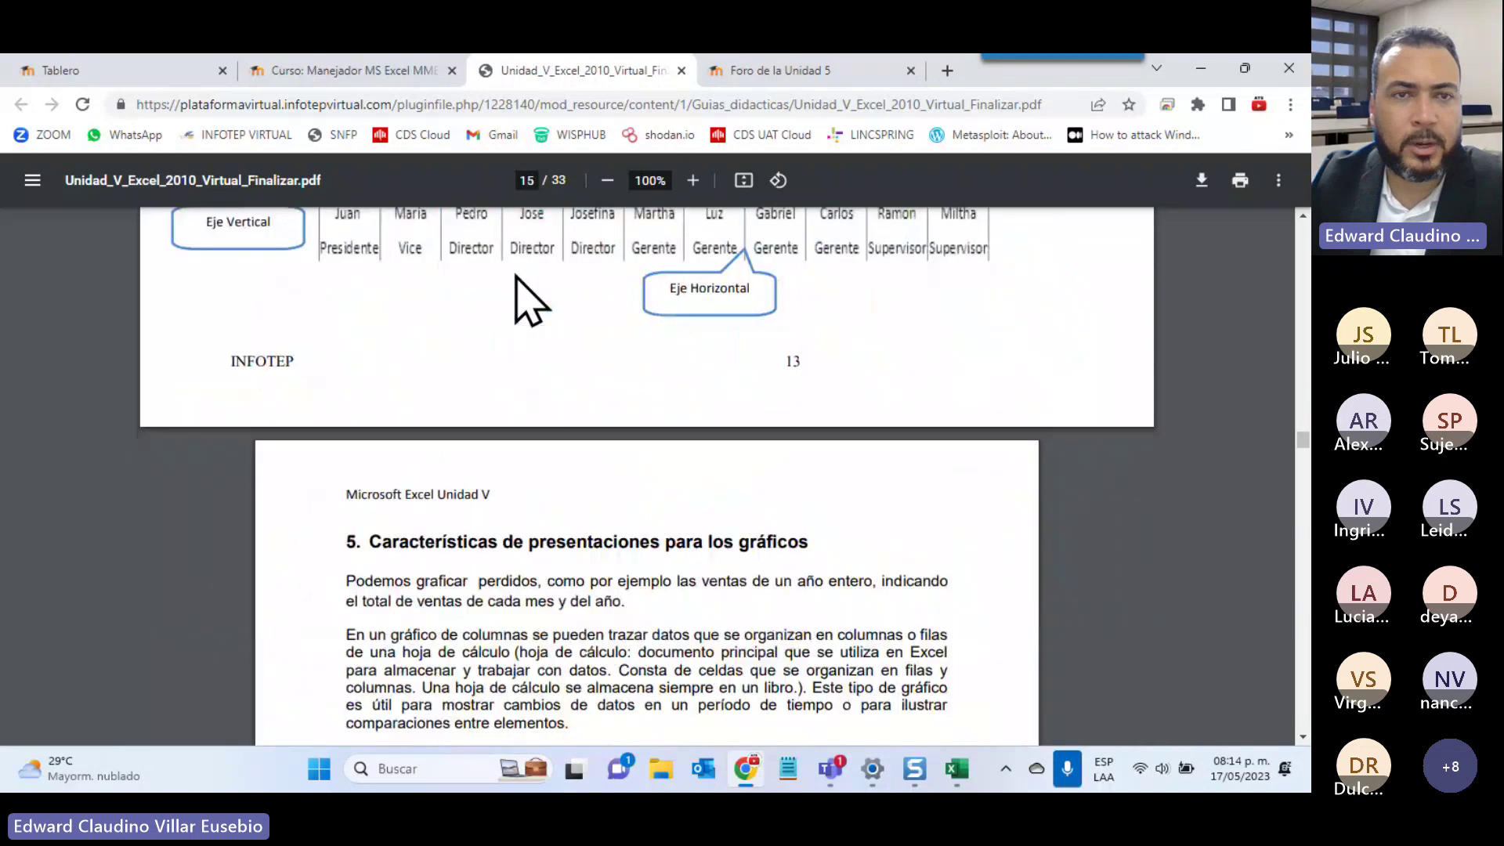
scroll(527, 301, "down", 20)
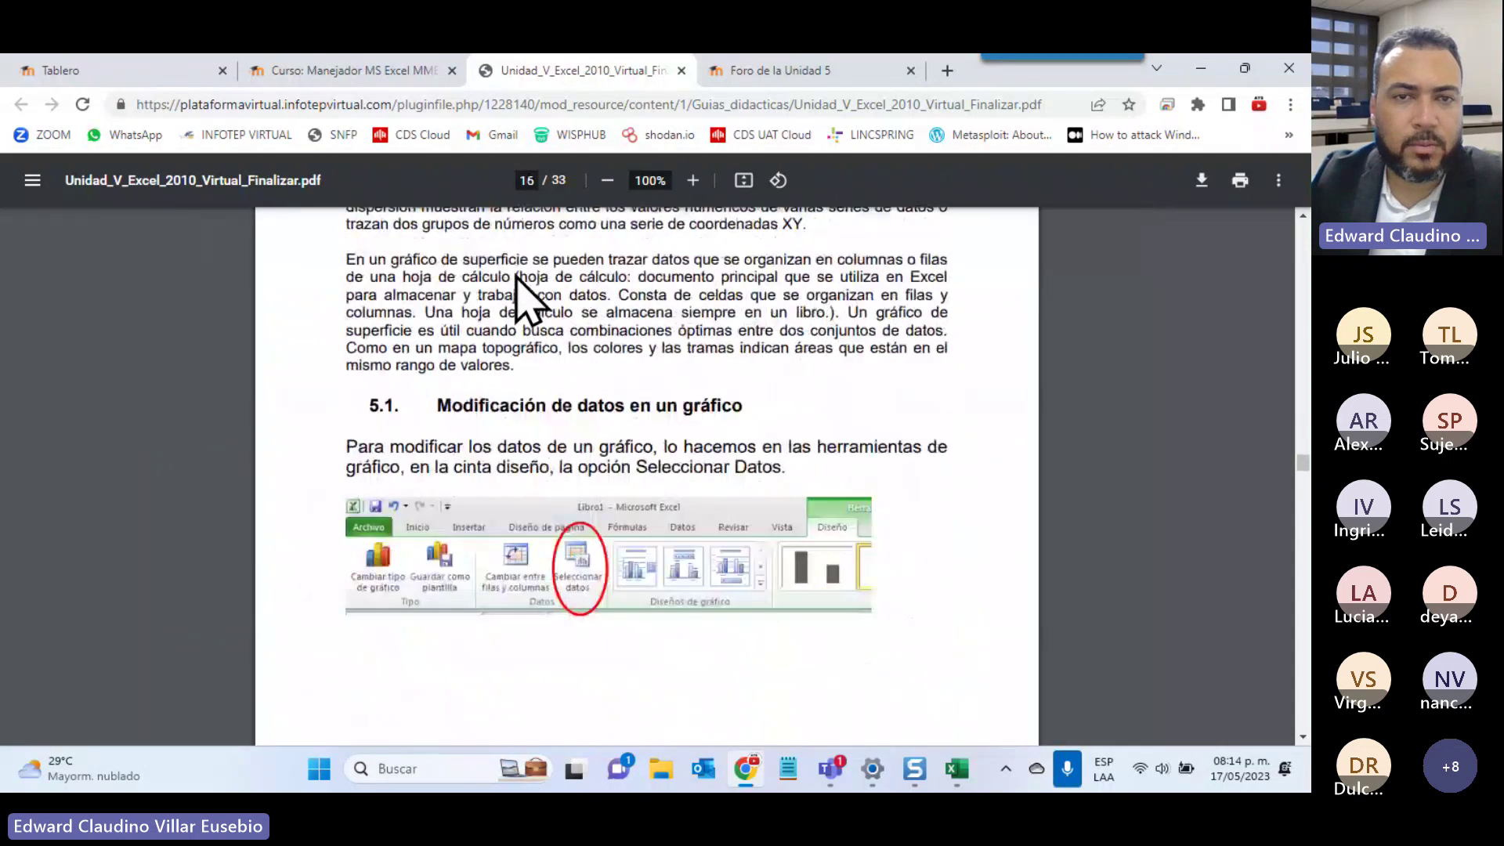
scroll(516, 276, "down", 12)
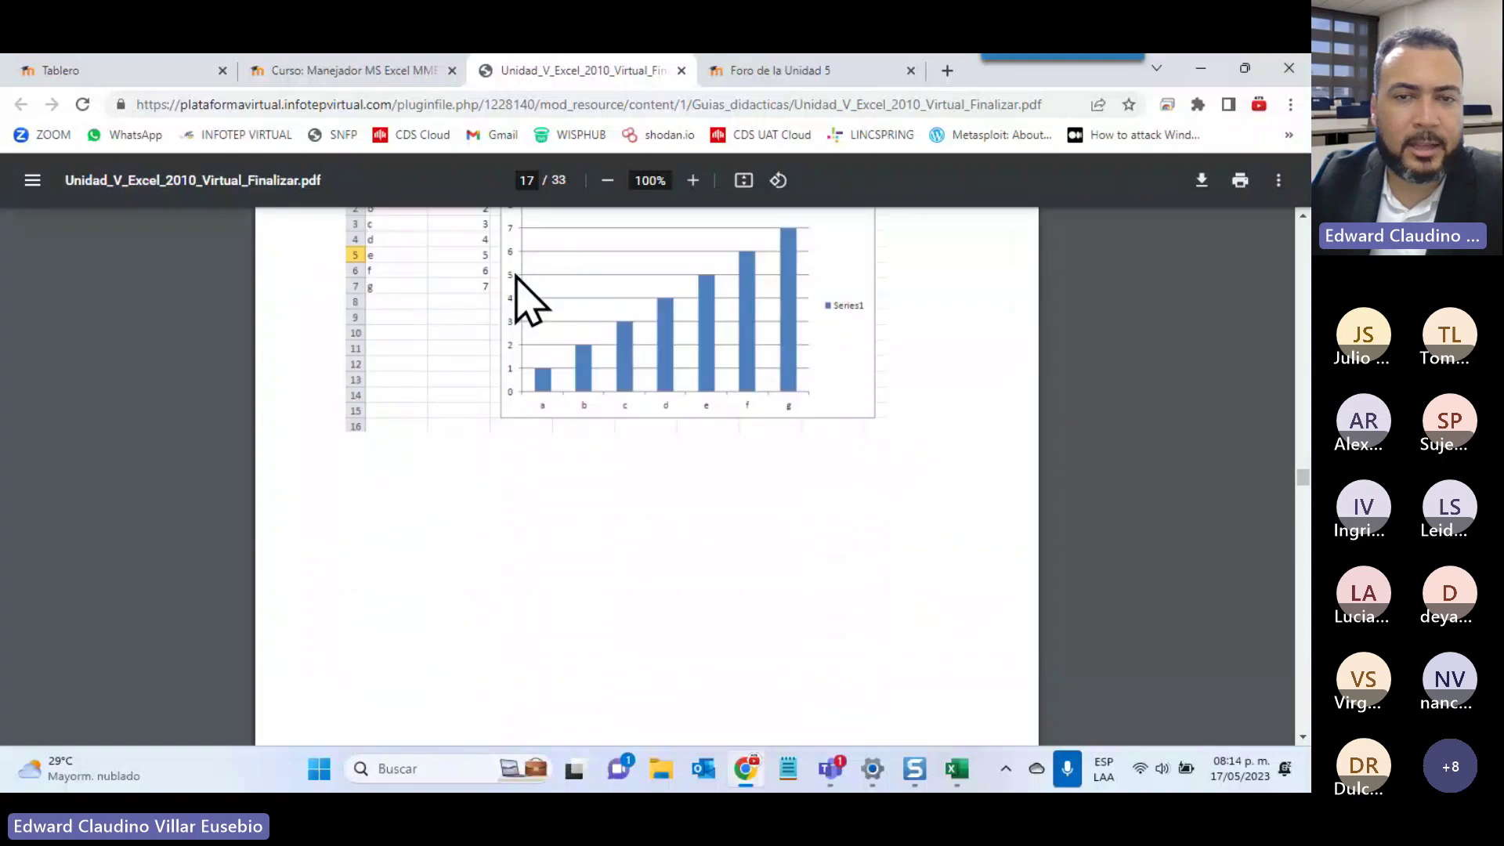
scroll(526, 302, "down", 8)
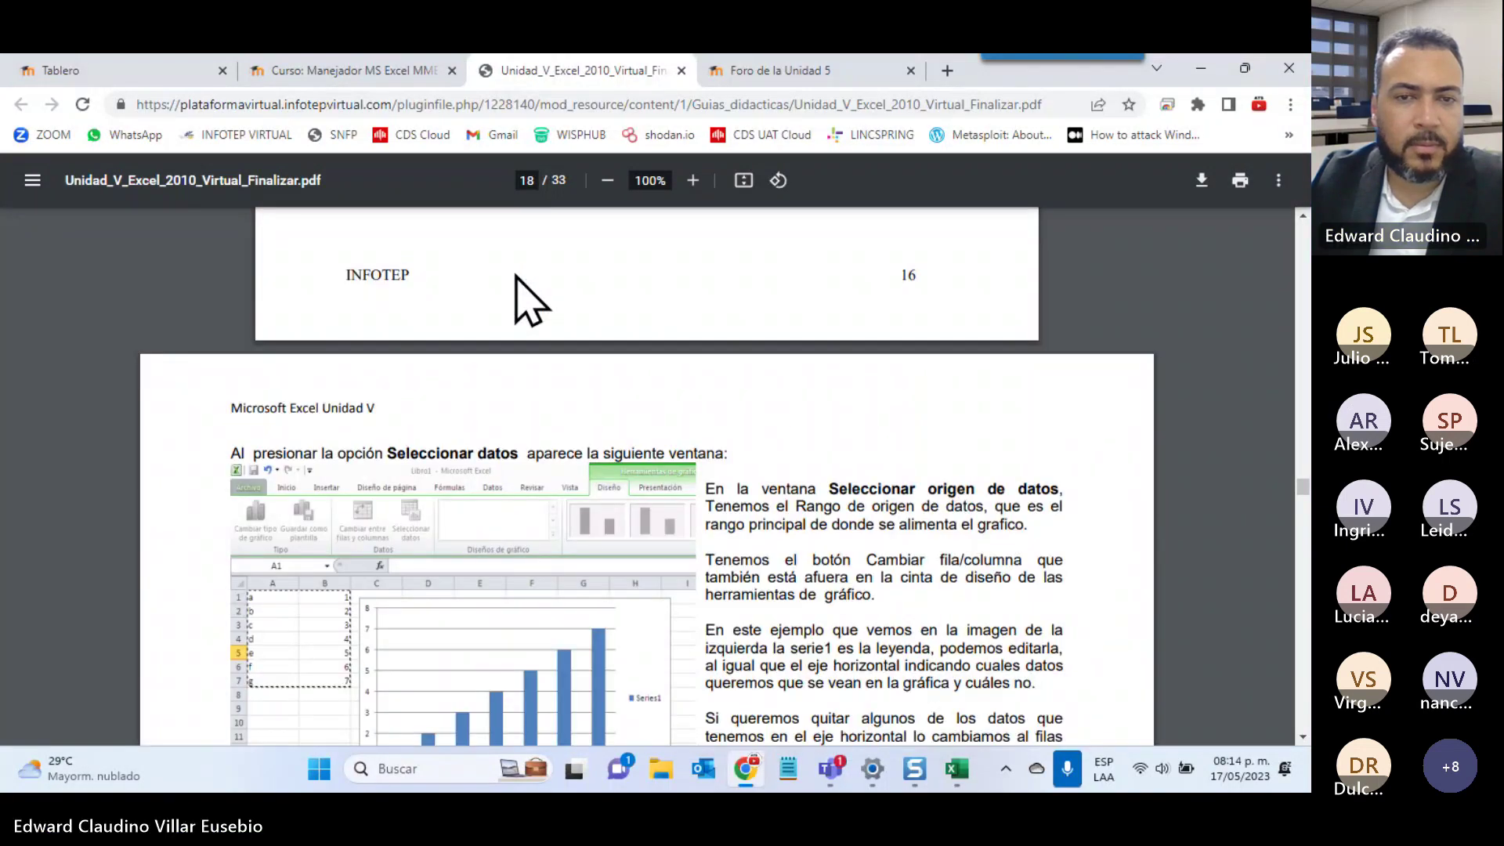
scroll(516, 276, "down", 3)
scroll(516, 277, "down", 15)
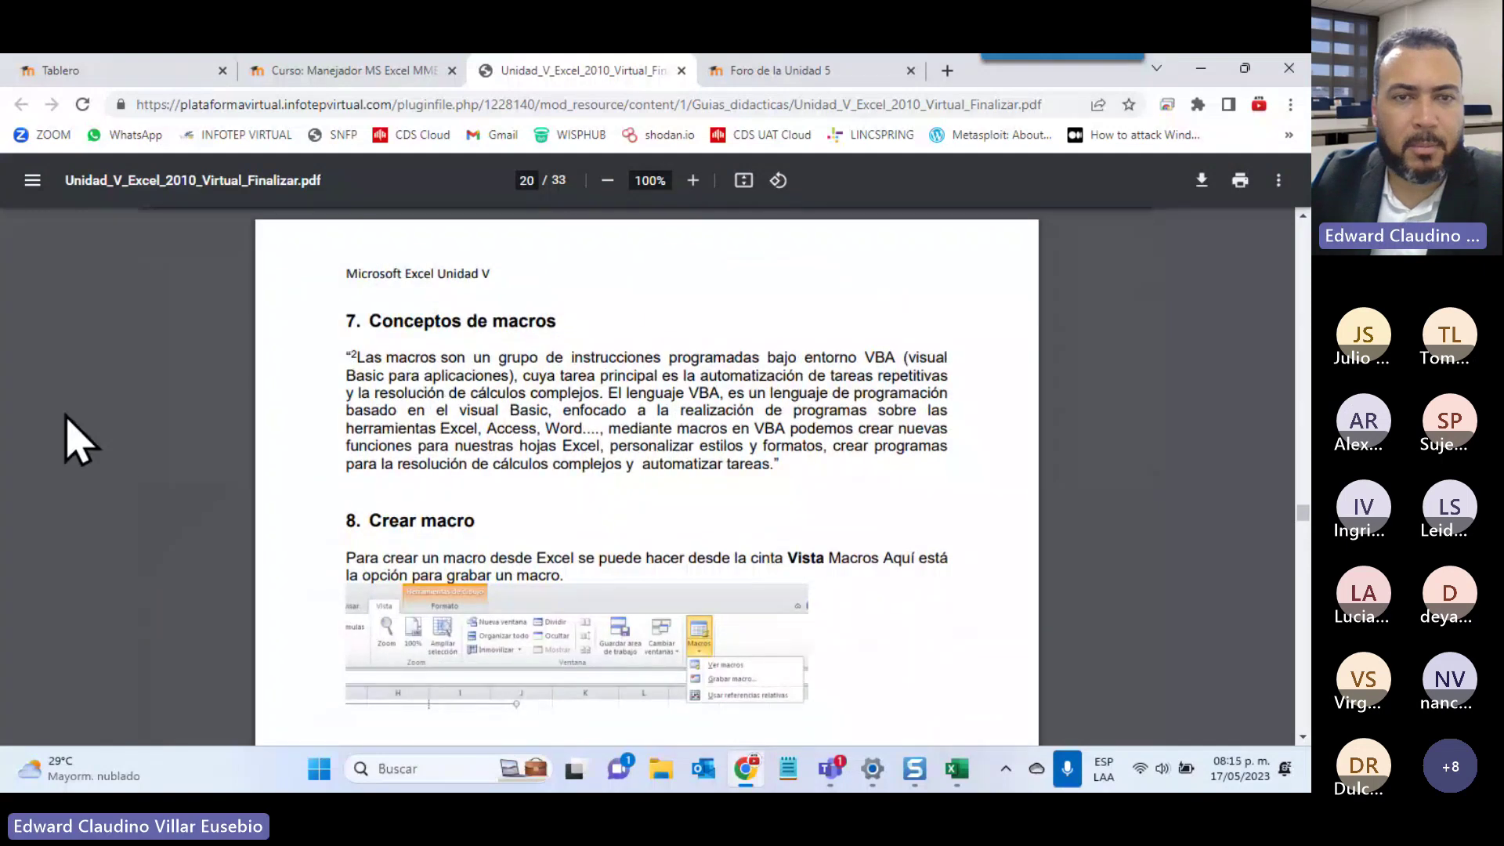
scroll(537, 358, "down", 5)
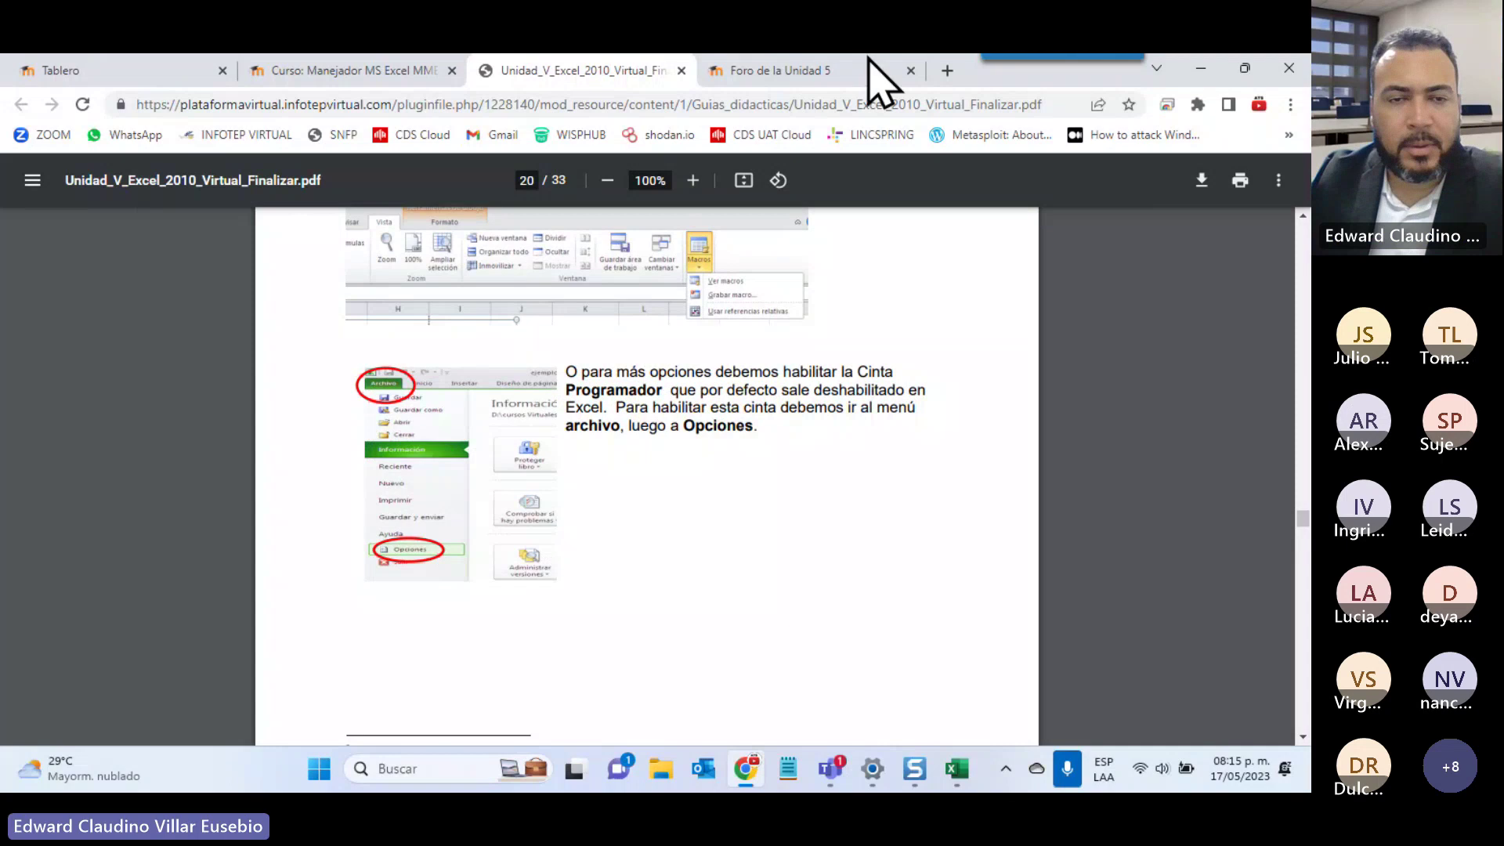
left_click(681, 71)
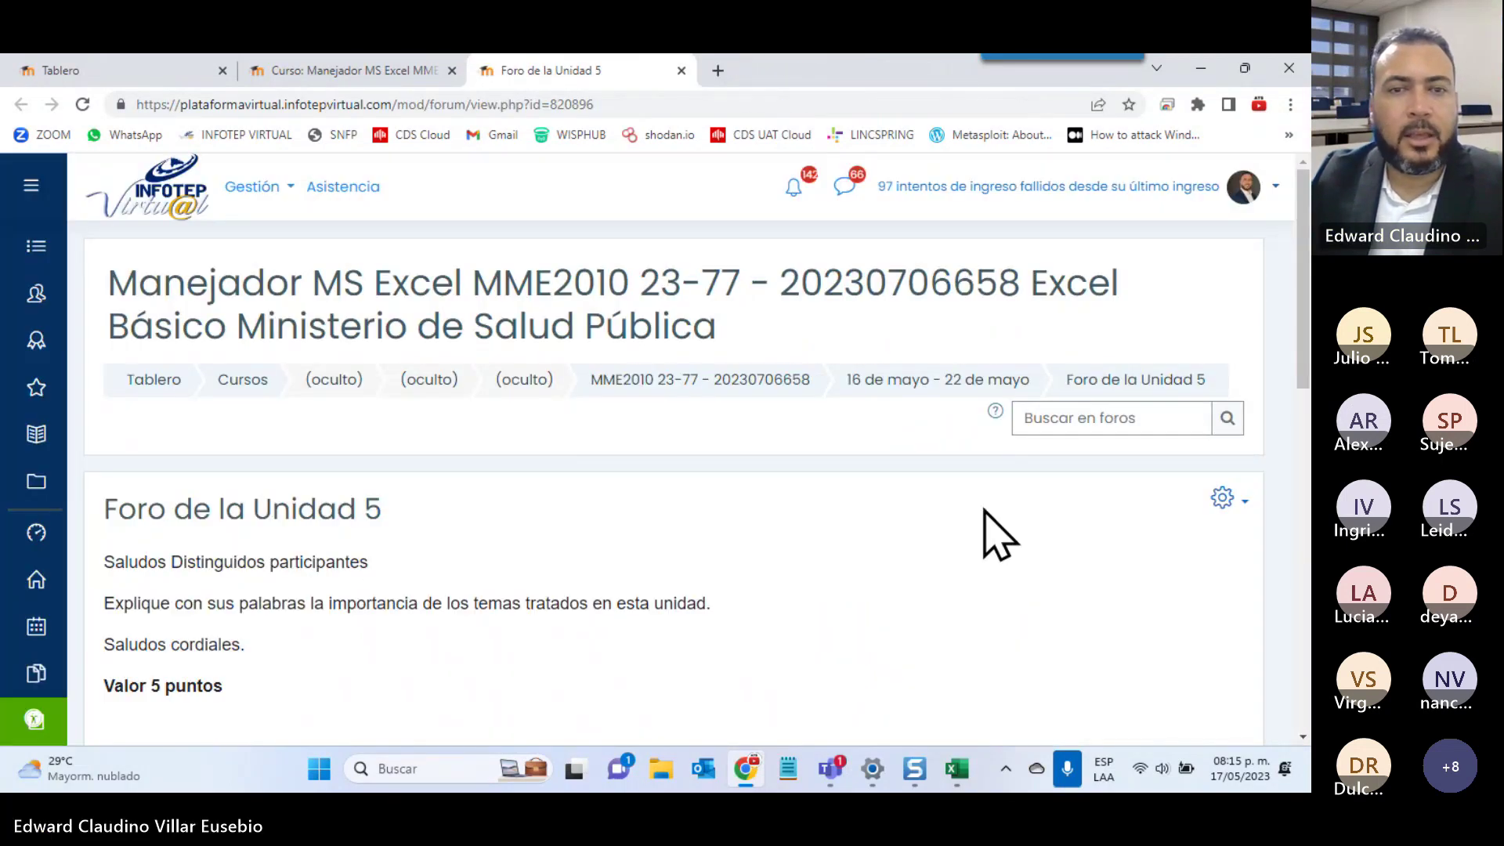
Review the Foro de la Unidad 5 assignment text and the list of discussions posted by participants
scroll(779, 537, "down", 1)
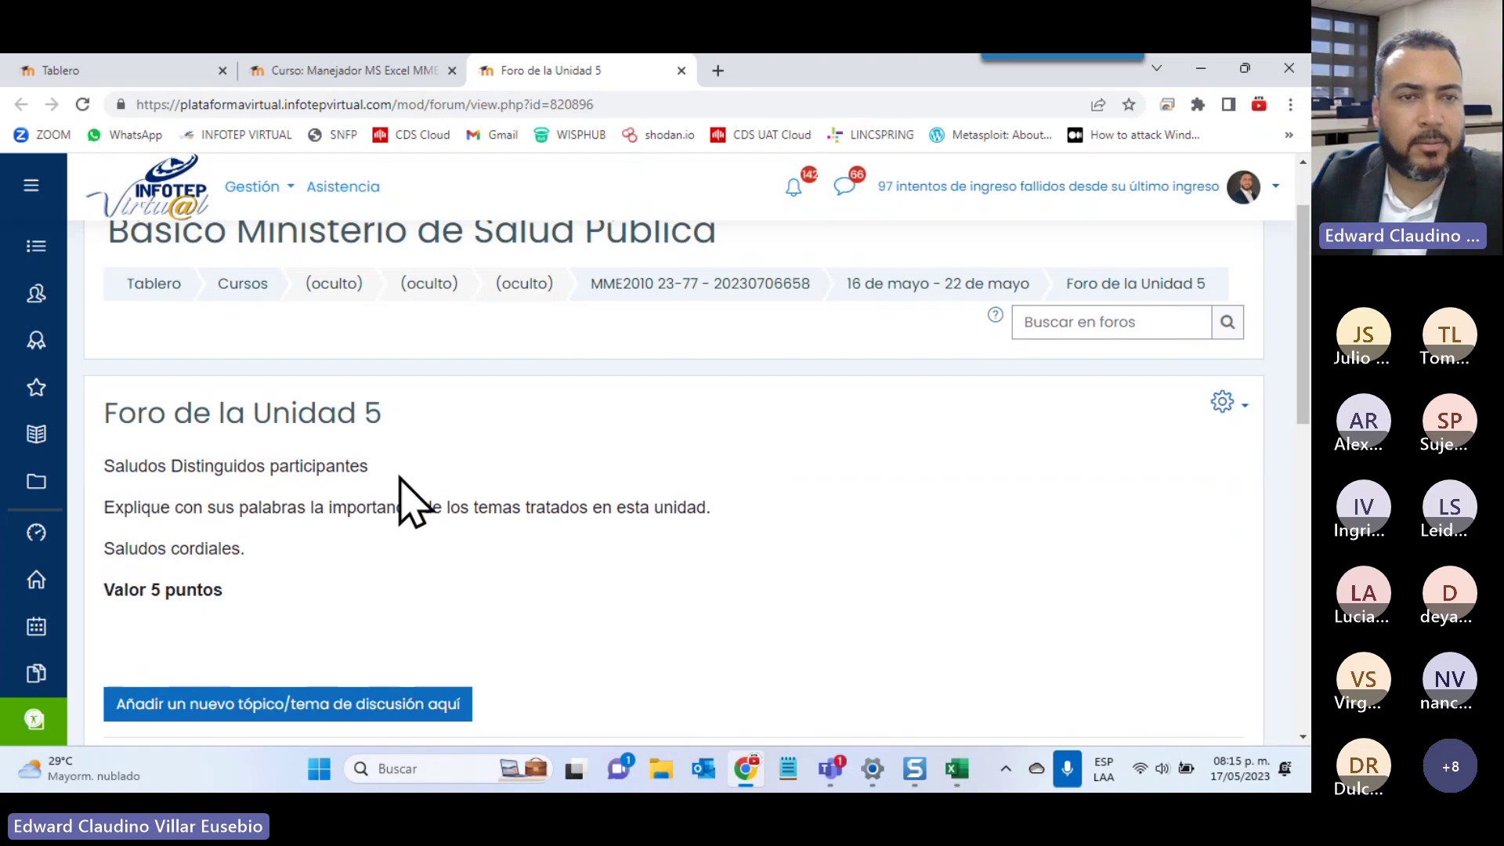
scroll(823, 483, "down", 4)
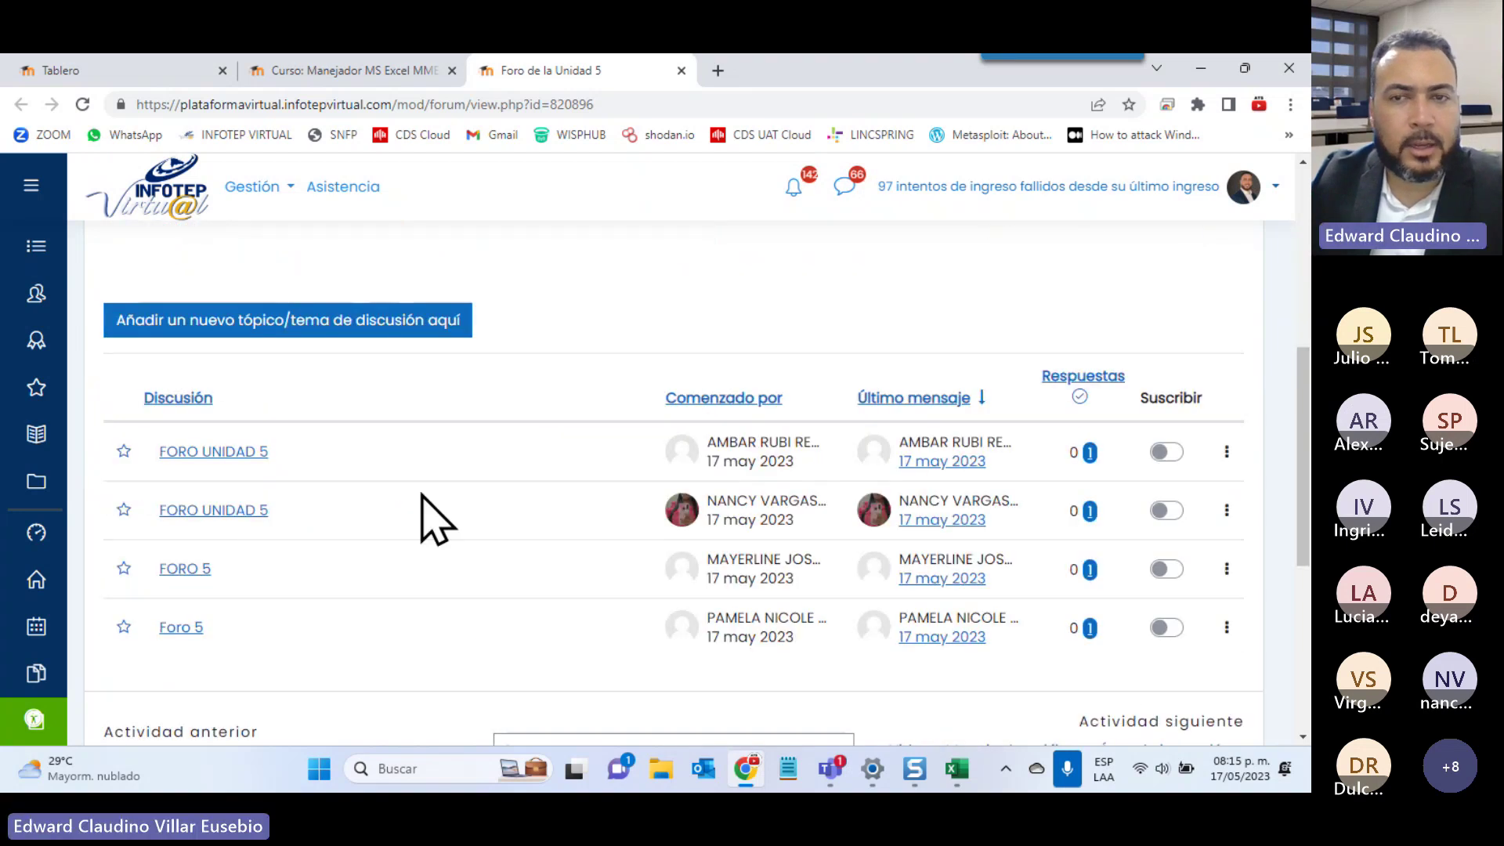
scroll(437, 517, "down", 3)
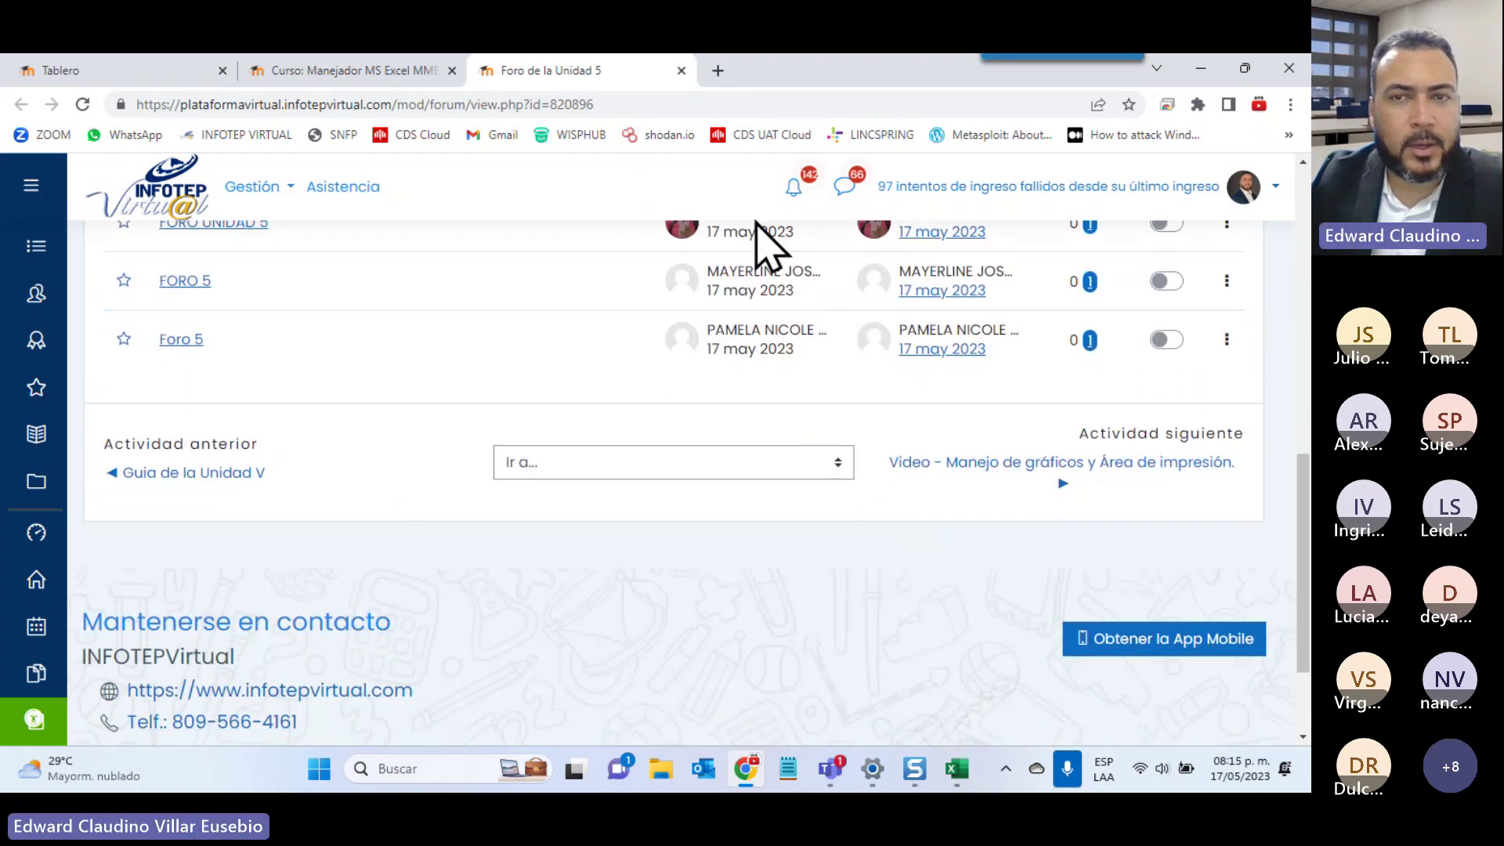
Close the Unit 5 forum page, and close the Unit 4 activity workbook without saving its changes
left_click(681, 71)
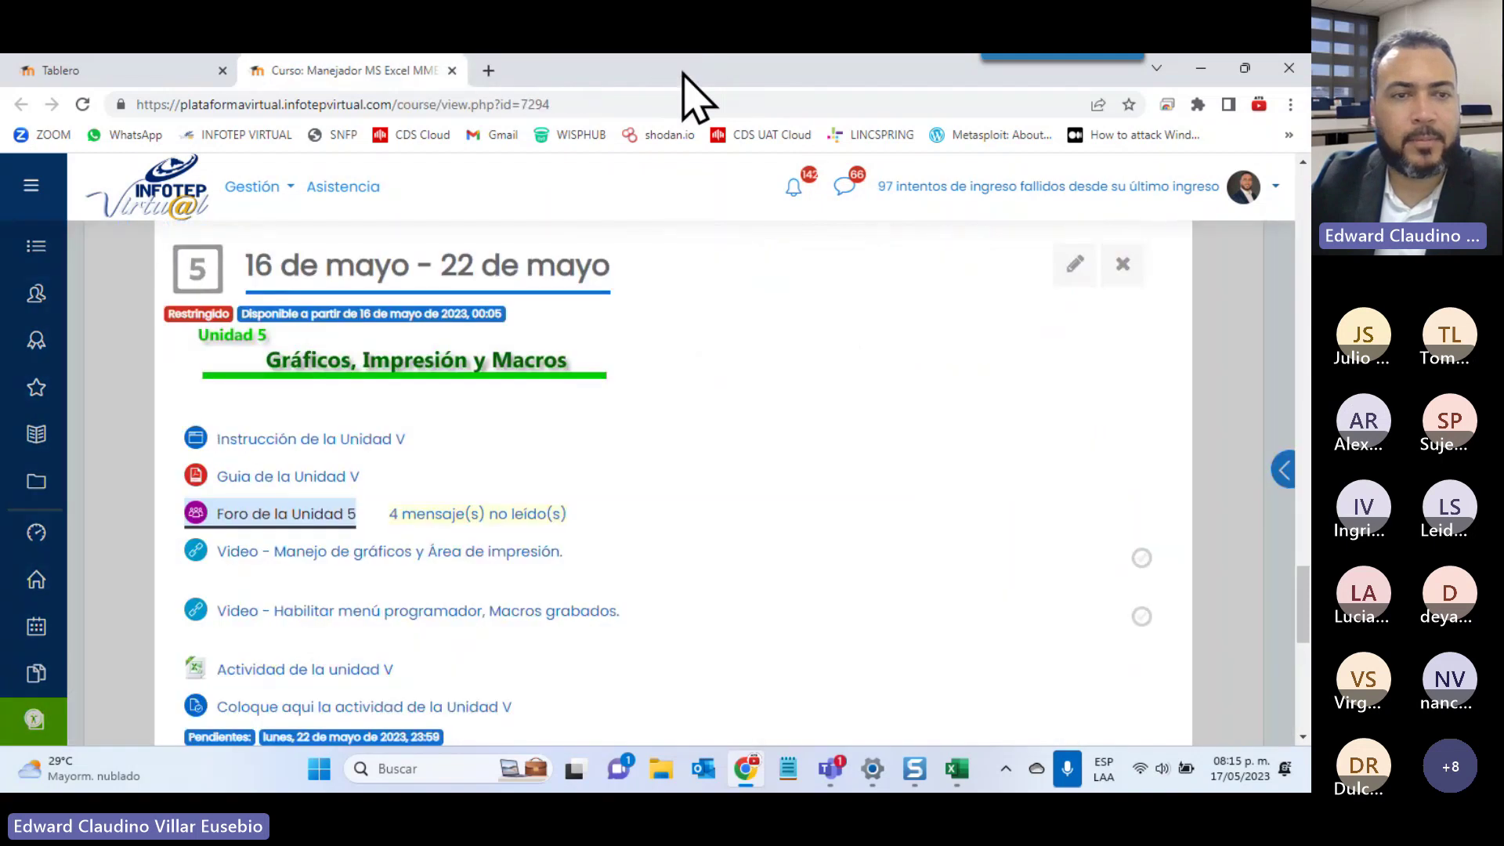
scroll(423, 638, "down", 2)
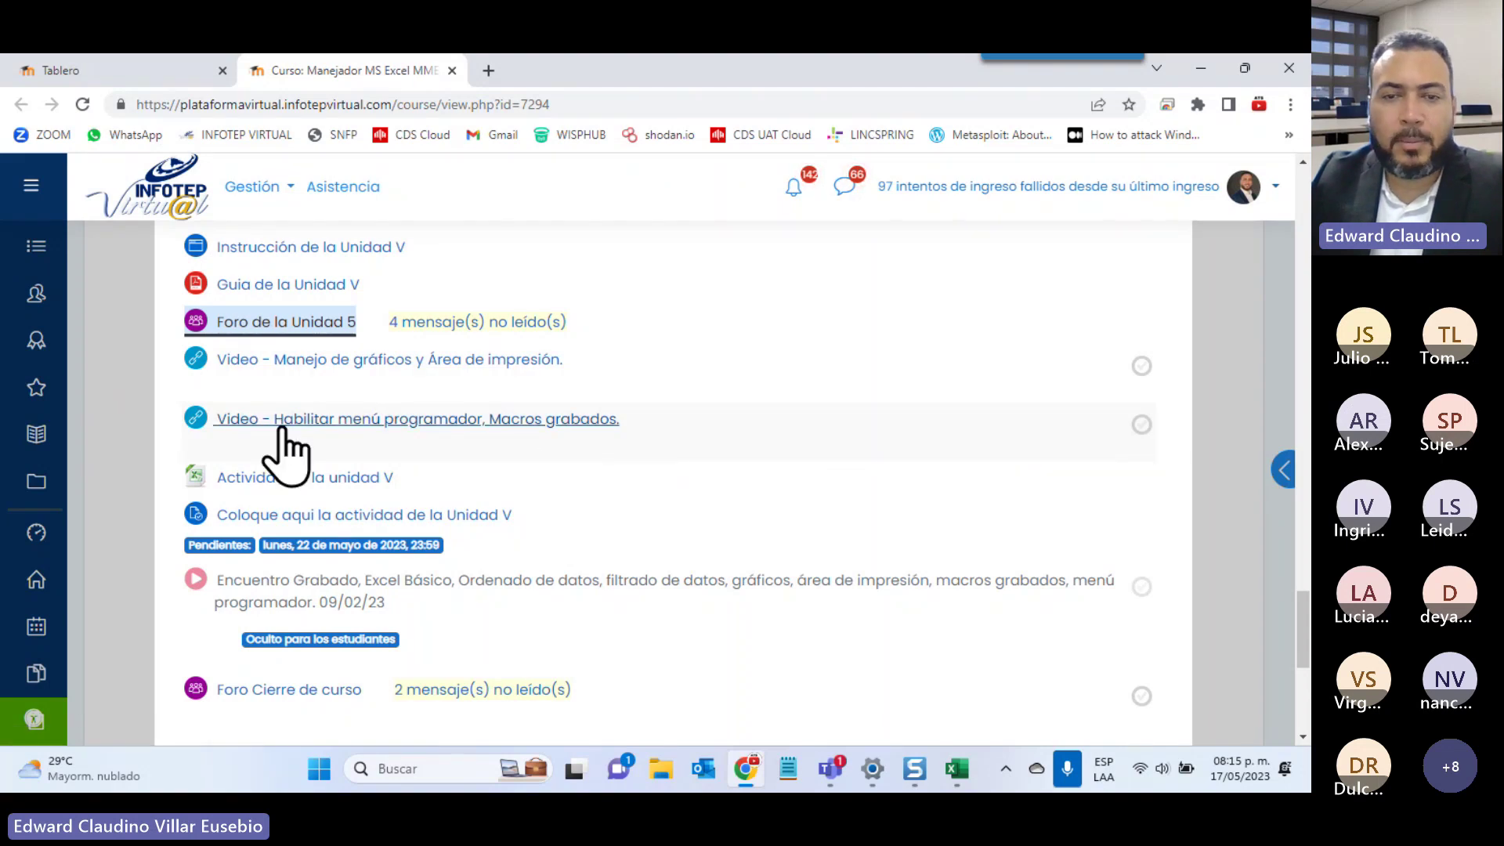
left_click(958, 770)
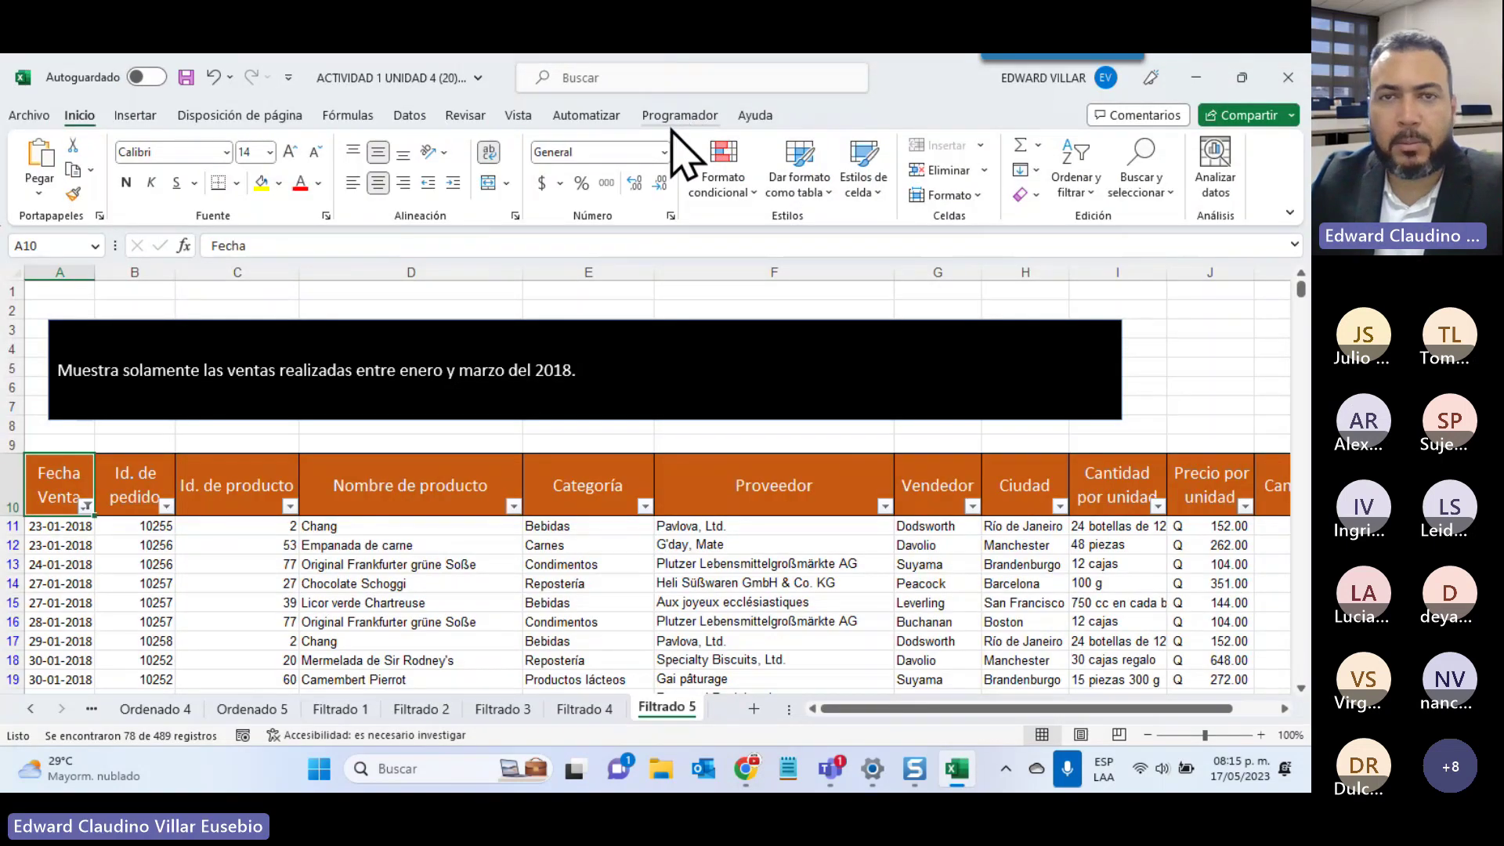
left_click(1289, 76)
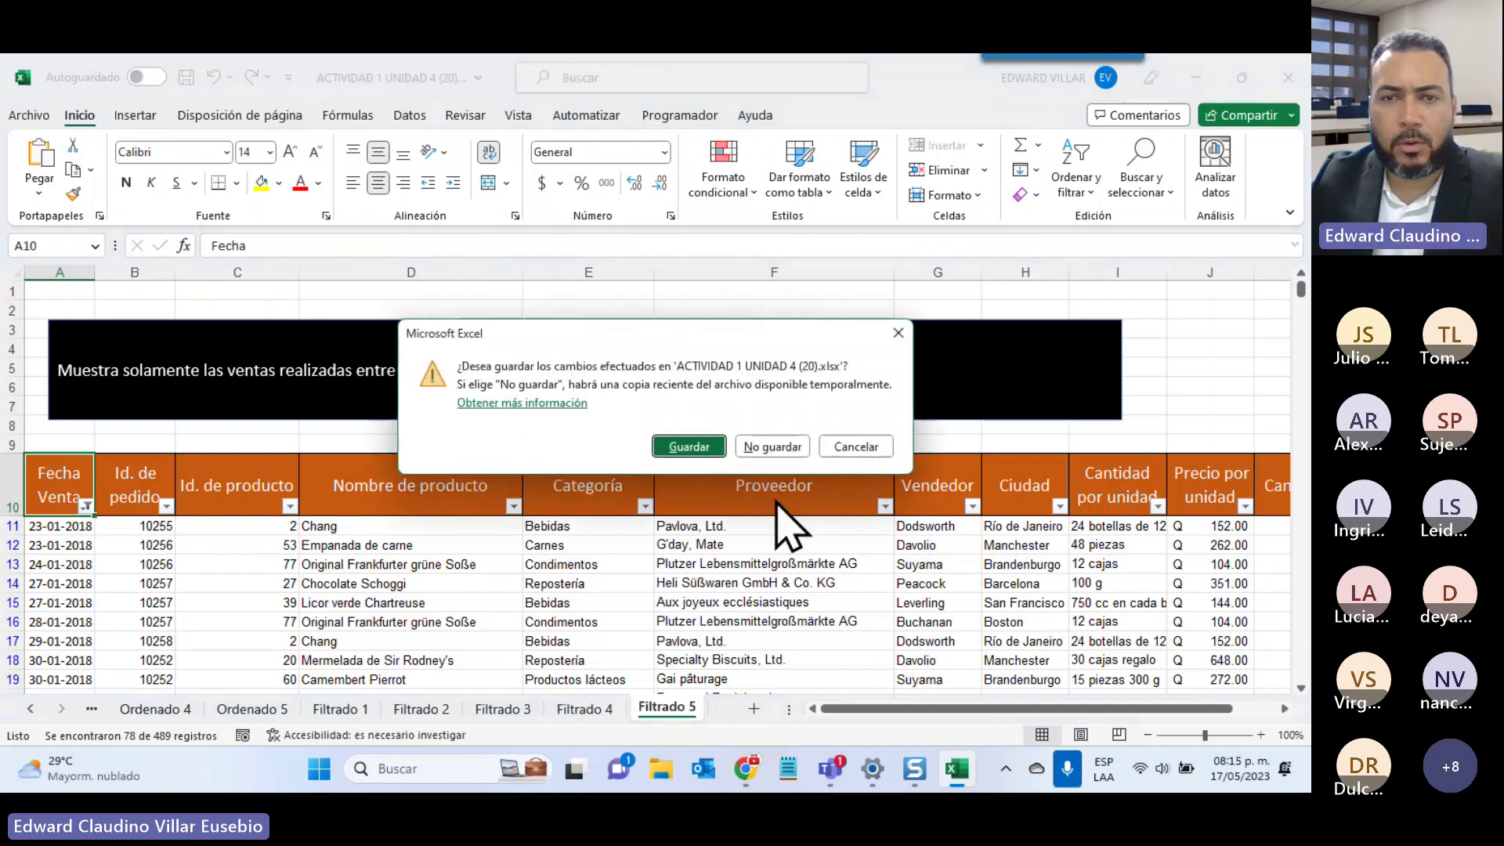
left_click(770, 447)
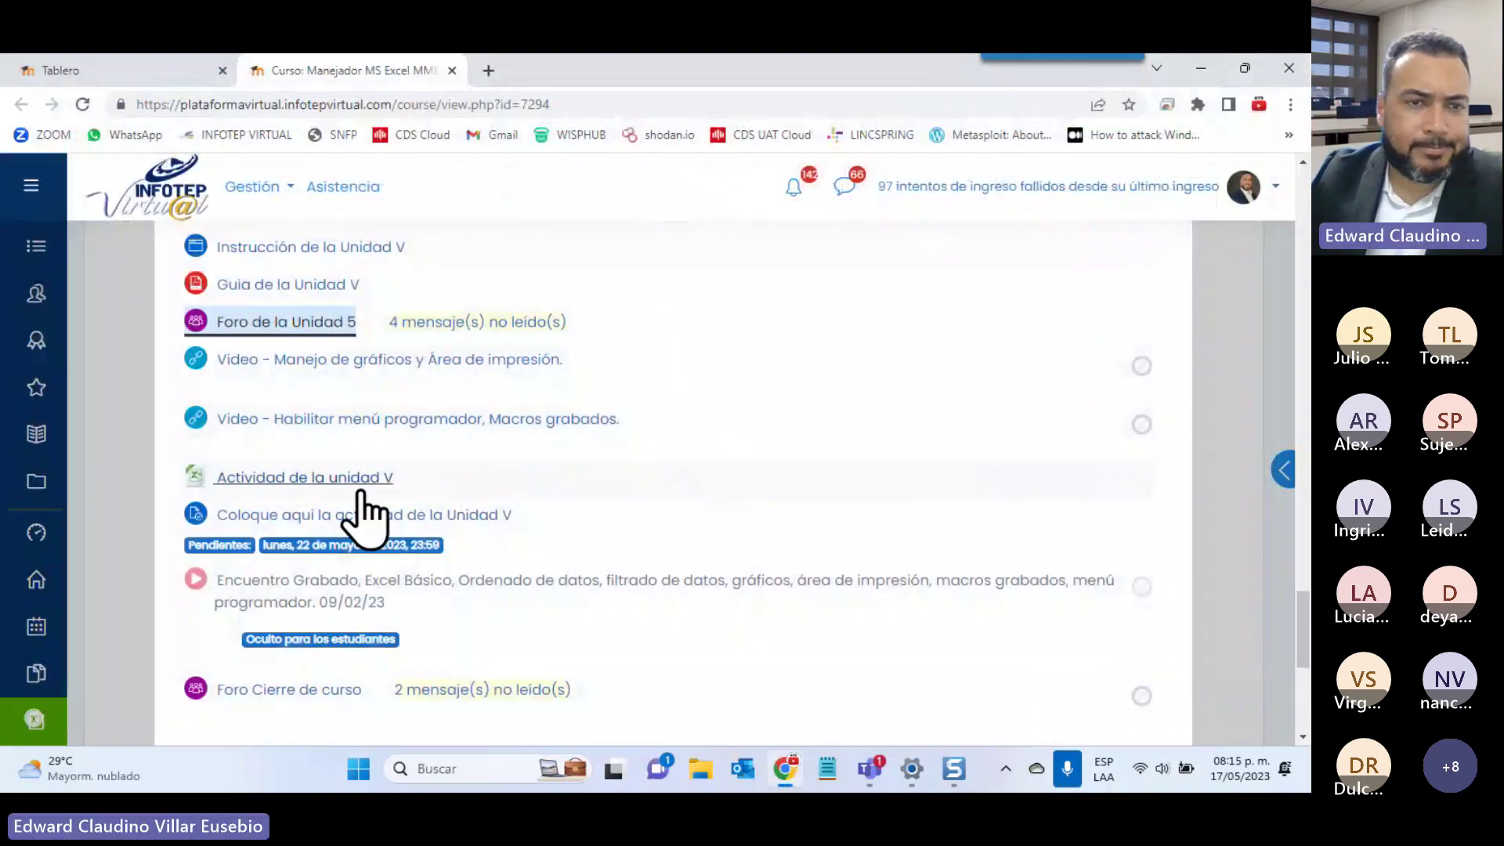
Download the Actividad de la unidad V workbook from the course page and open it in a maximized Excel window
left_click(345, 479)
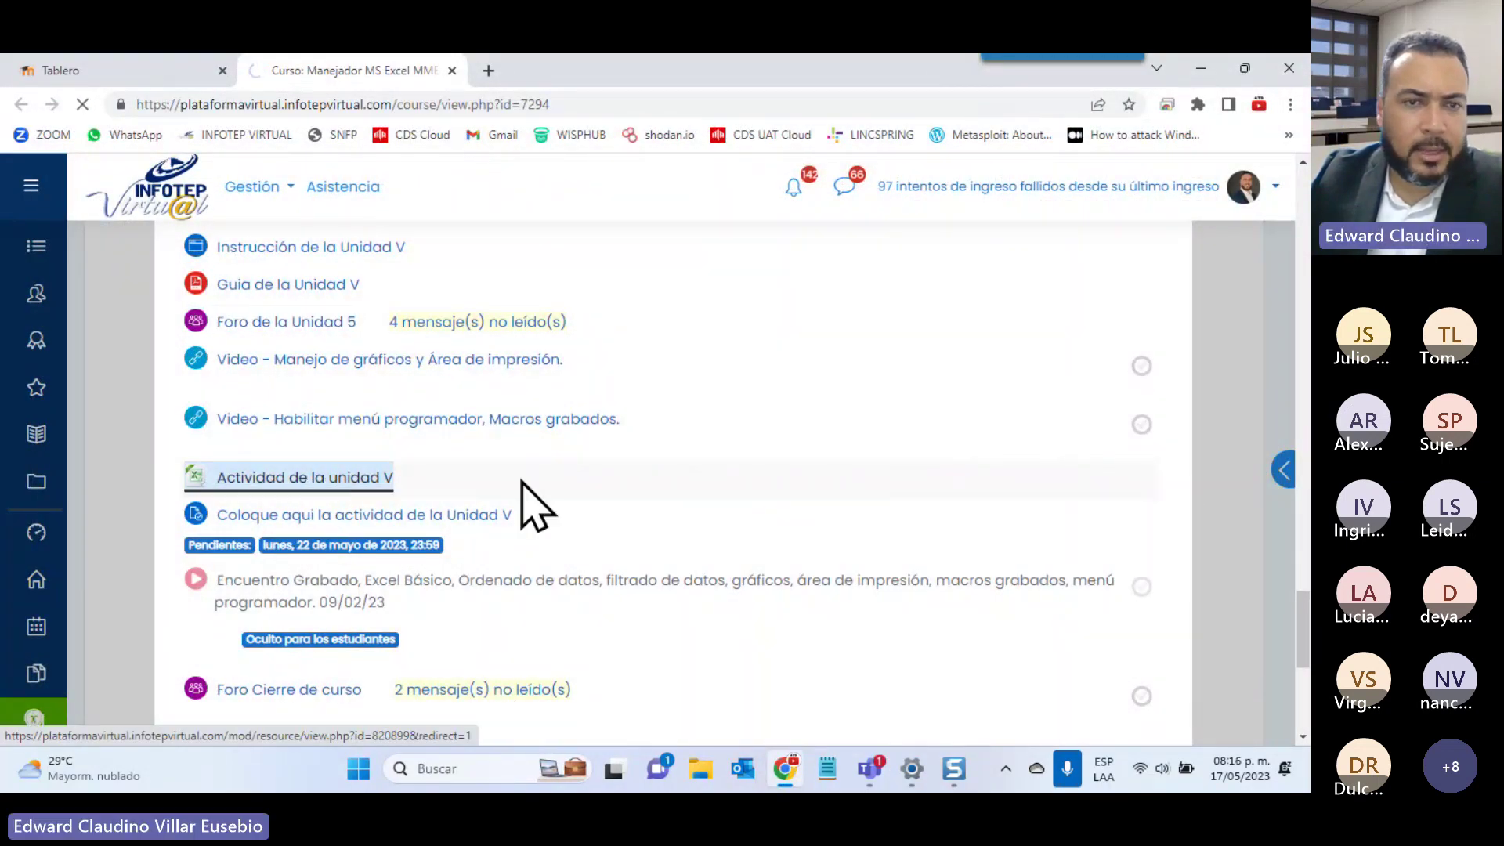
scroll(728, 513, "down", 3)
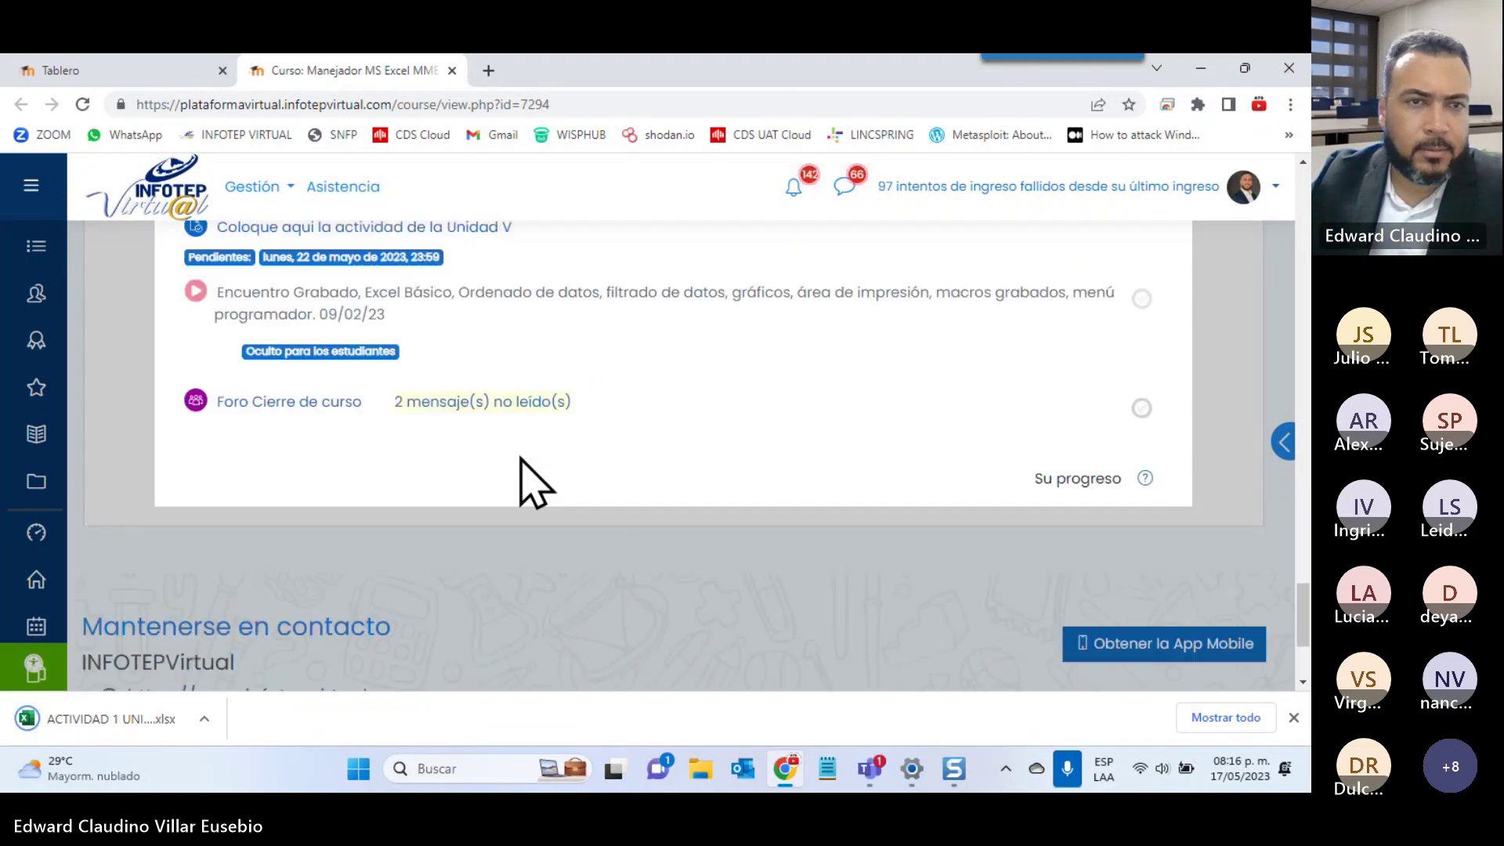
left_click(82, 715)
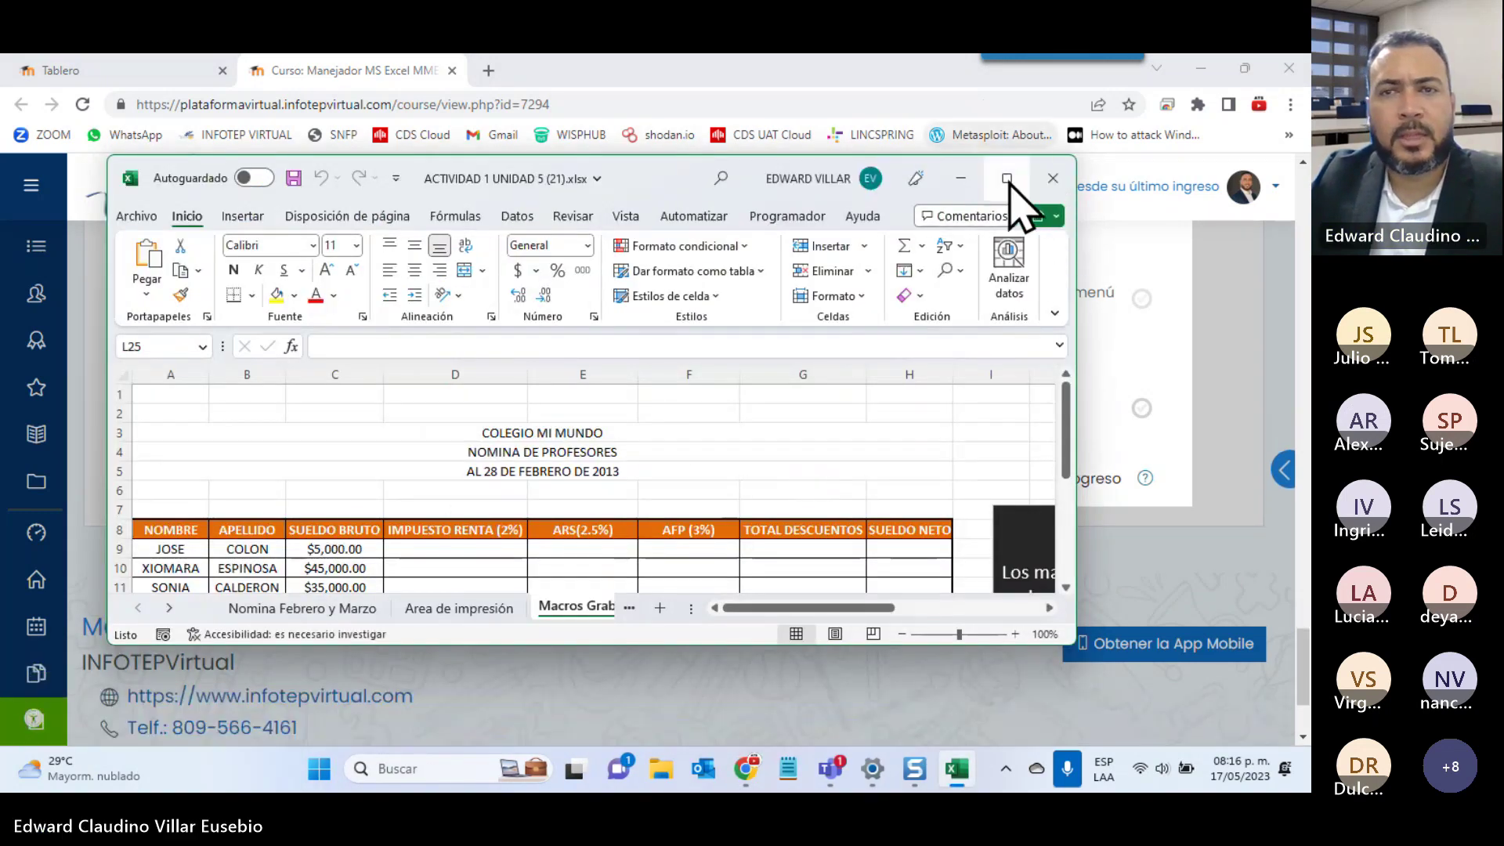
left_click(1008, 180)
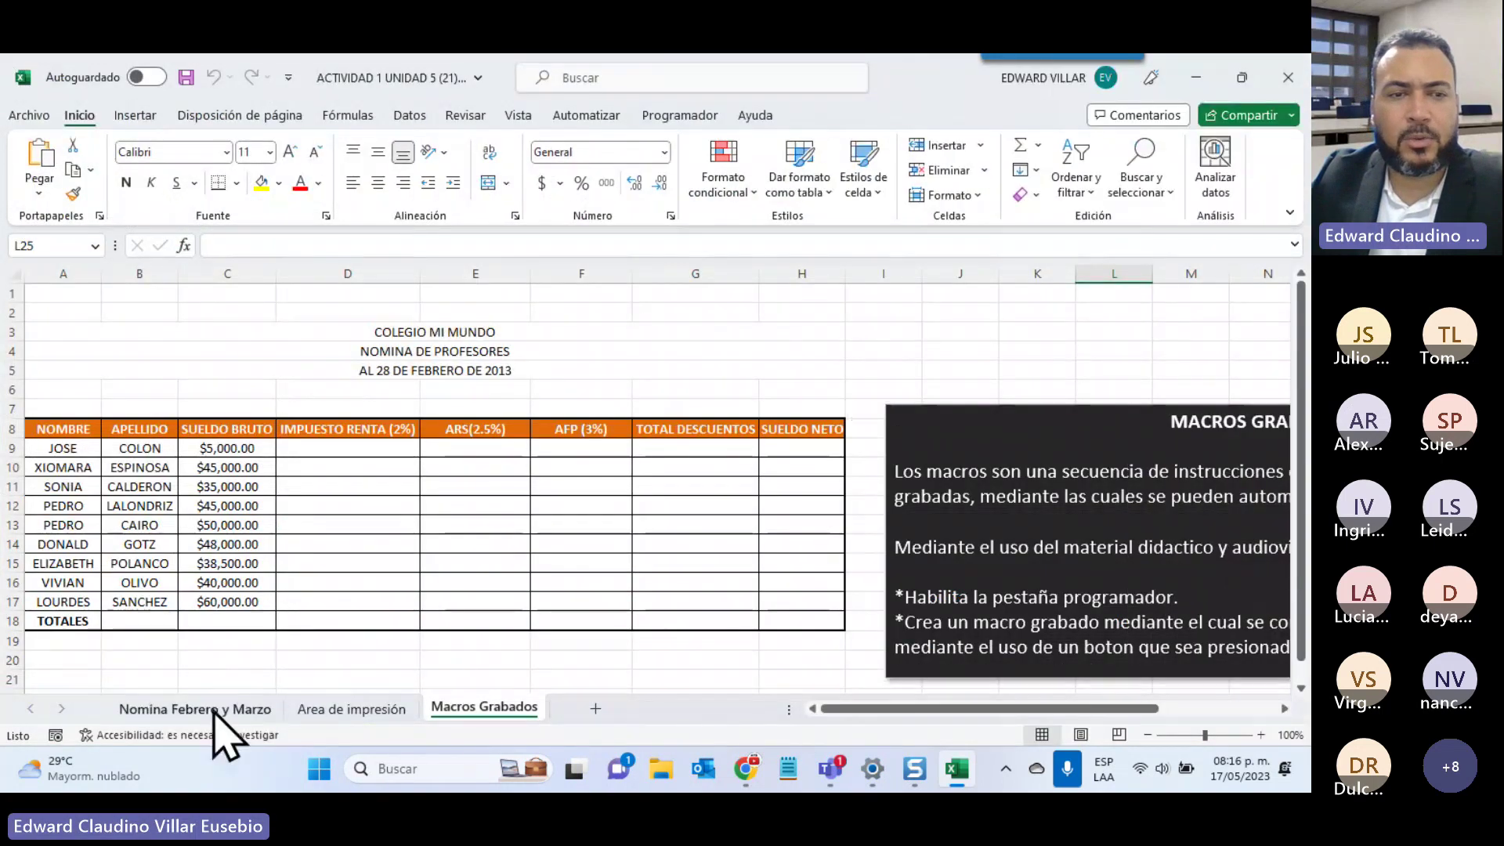
Review the Nomina Febrero y Marzo sheet, covering both payroll tables, the Graficos instructions and the Reporte de Nomina table
left_click(213, 709)
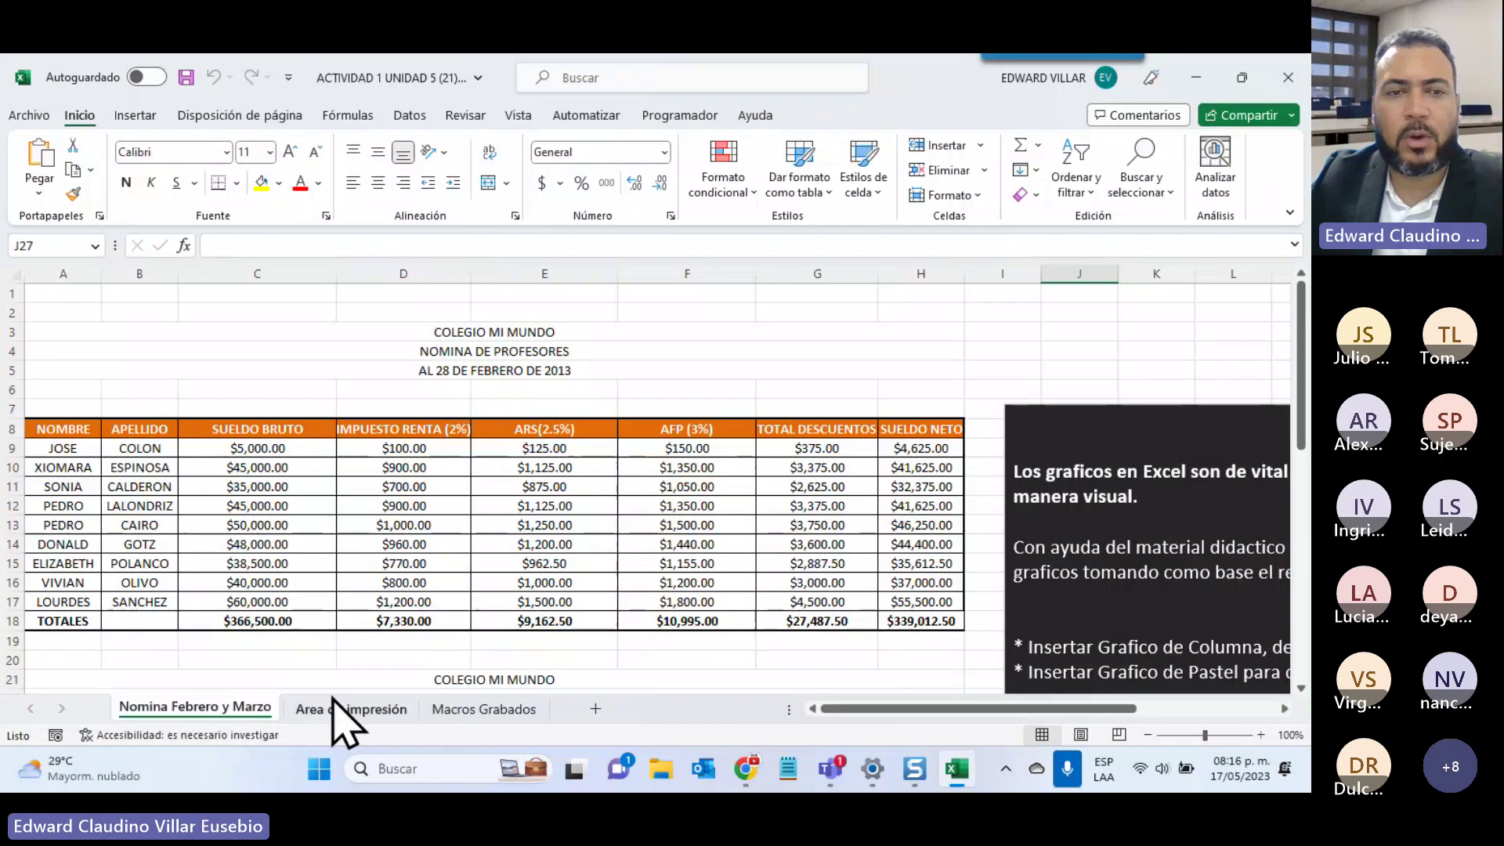
scroll(332, 697, "down", 5)
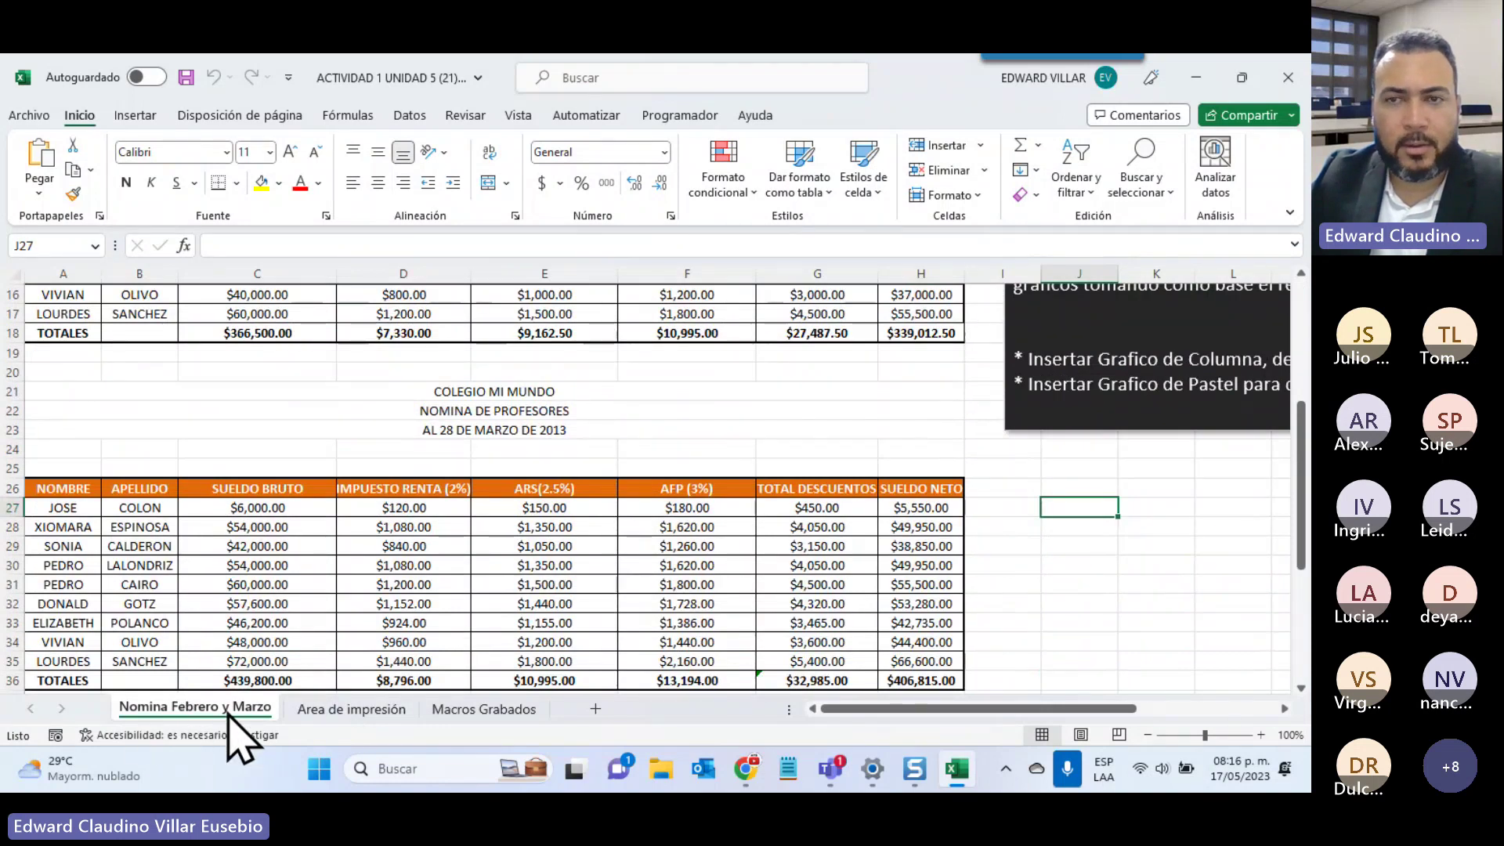
scroll(235, 740, "up", 4)
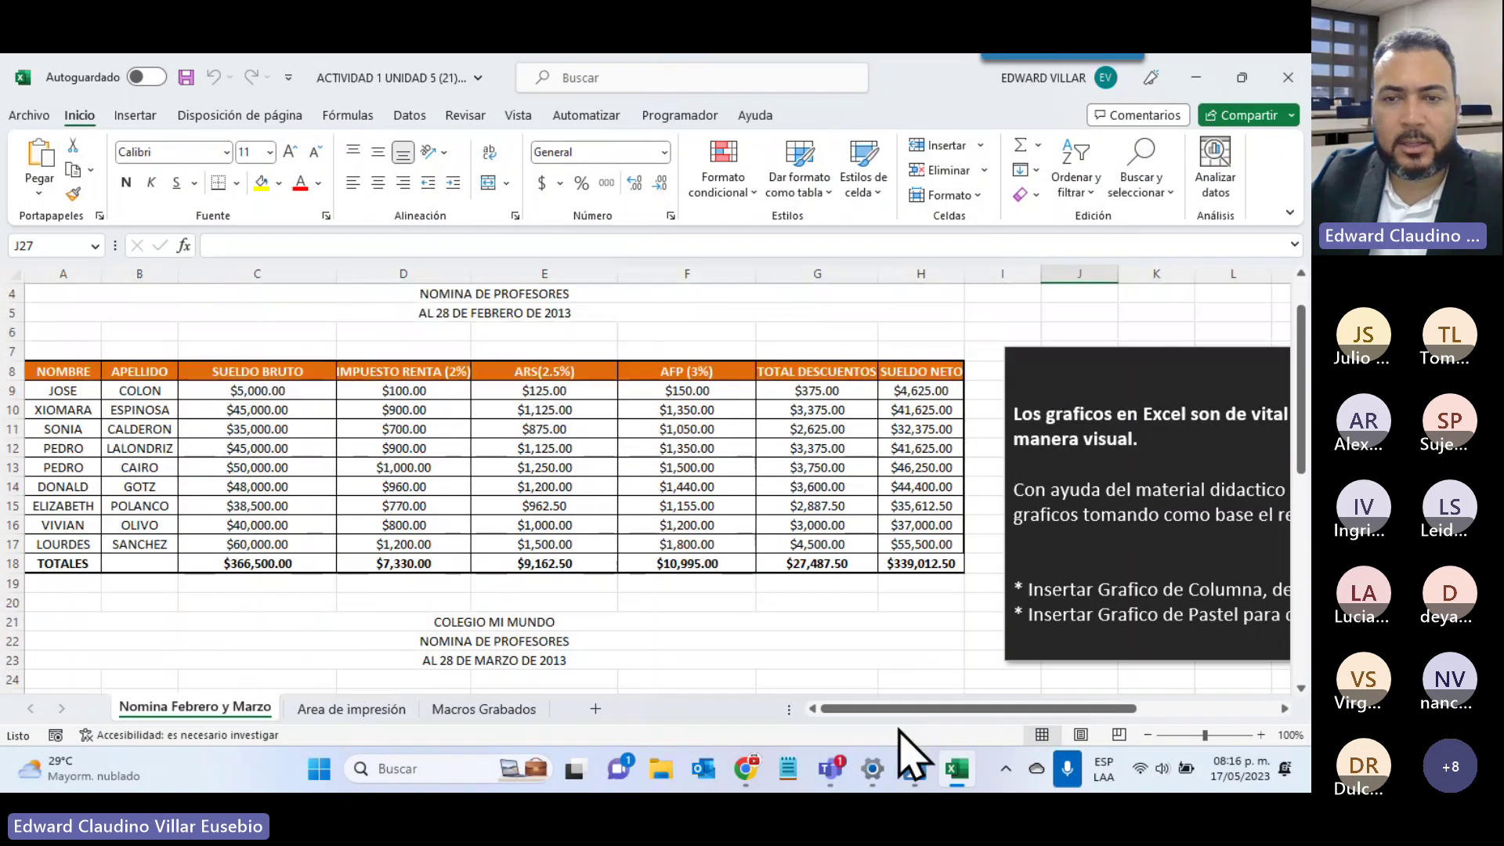
left_click_drag(916, 709, 1066, 714)
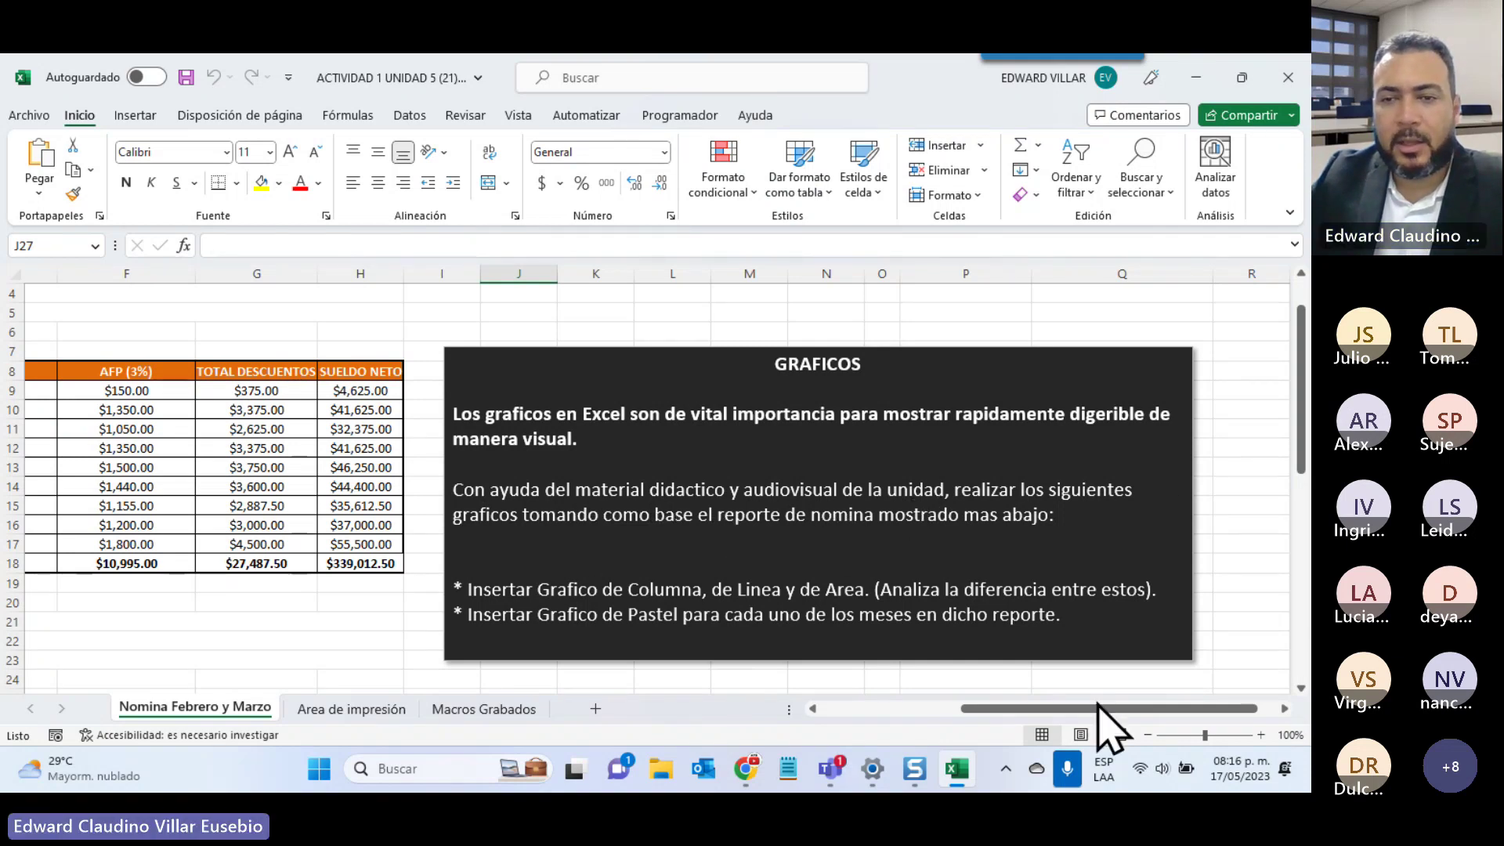
left_click_drag(1068, 710, 702, 718)
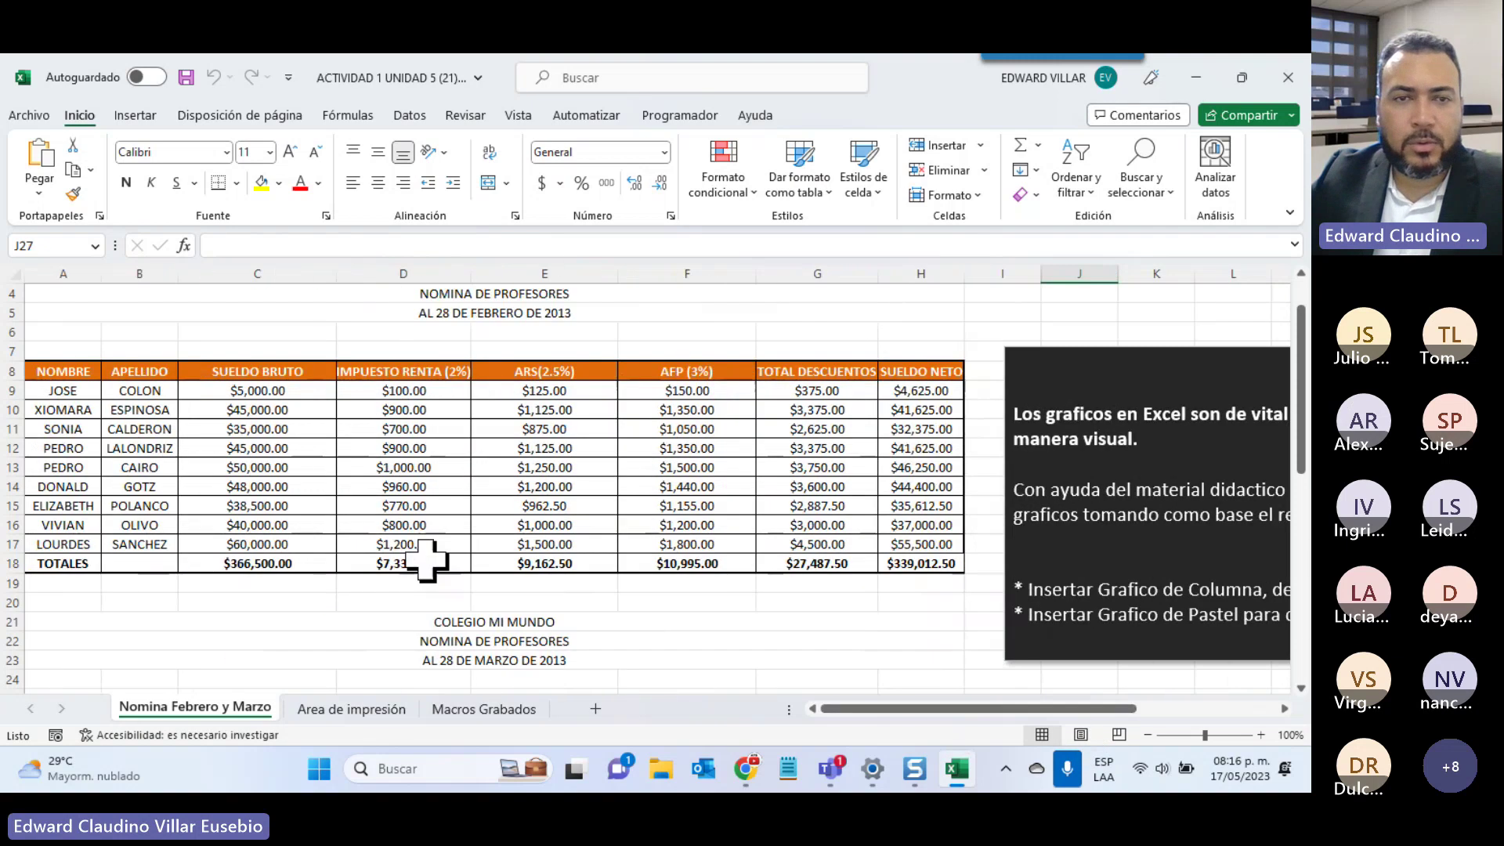
scroll(360, 409, "down", 8)
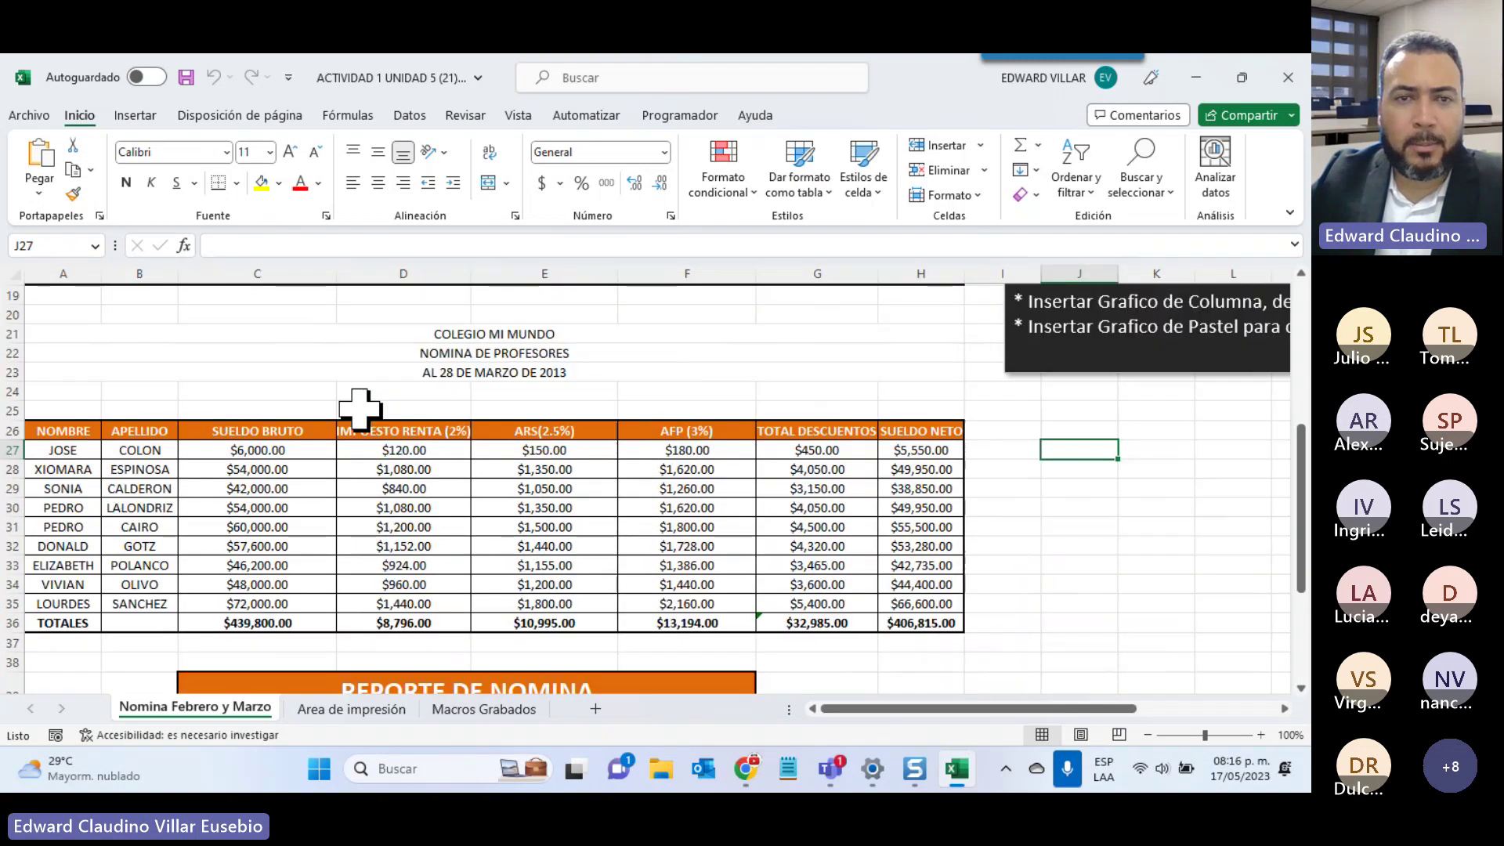
scroll(359, 409, "down", 1)
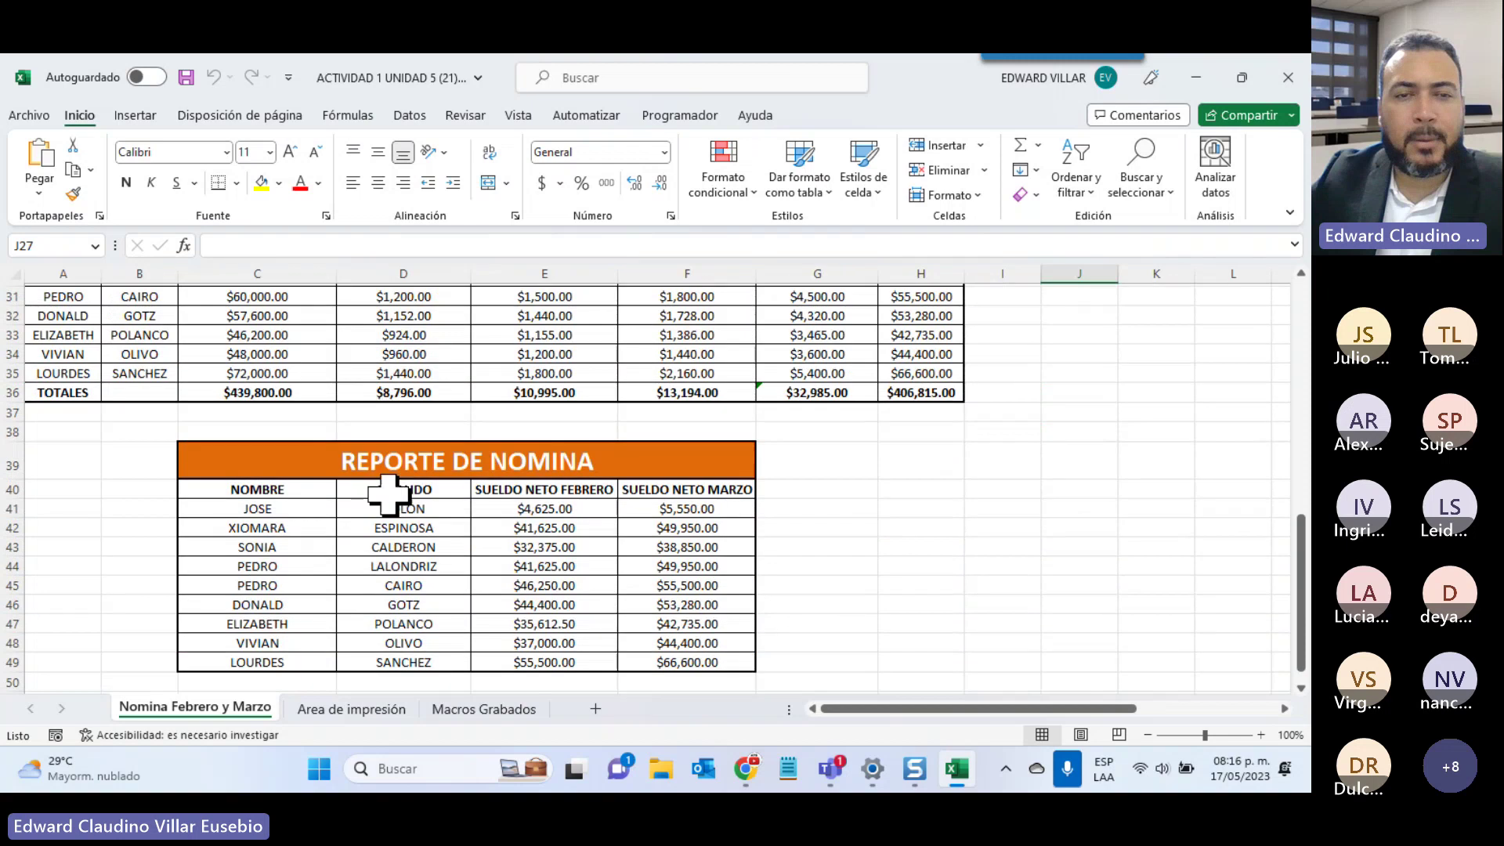
Highlight the Reporte de Nomina table as the data source and reread the column, line, area and pie chart instructions
left_click_drag(309, 470, 538, 638)
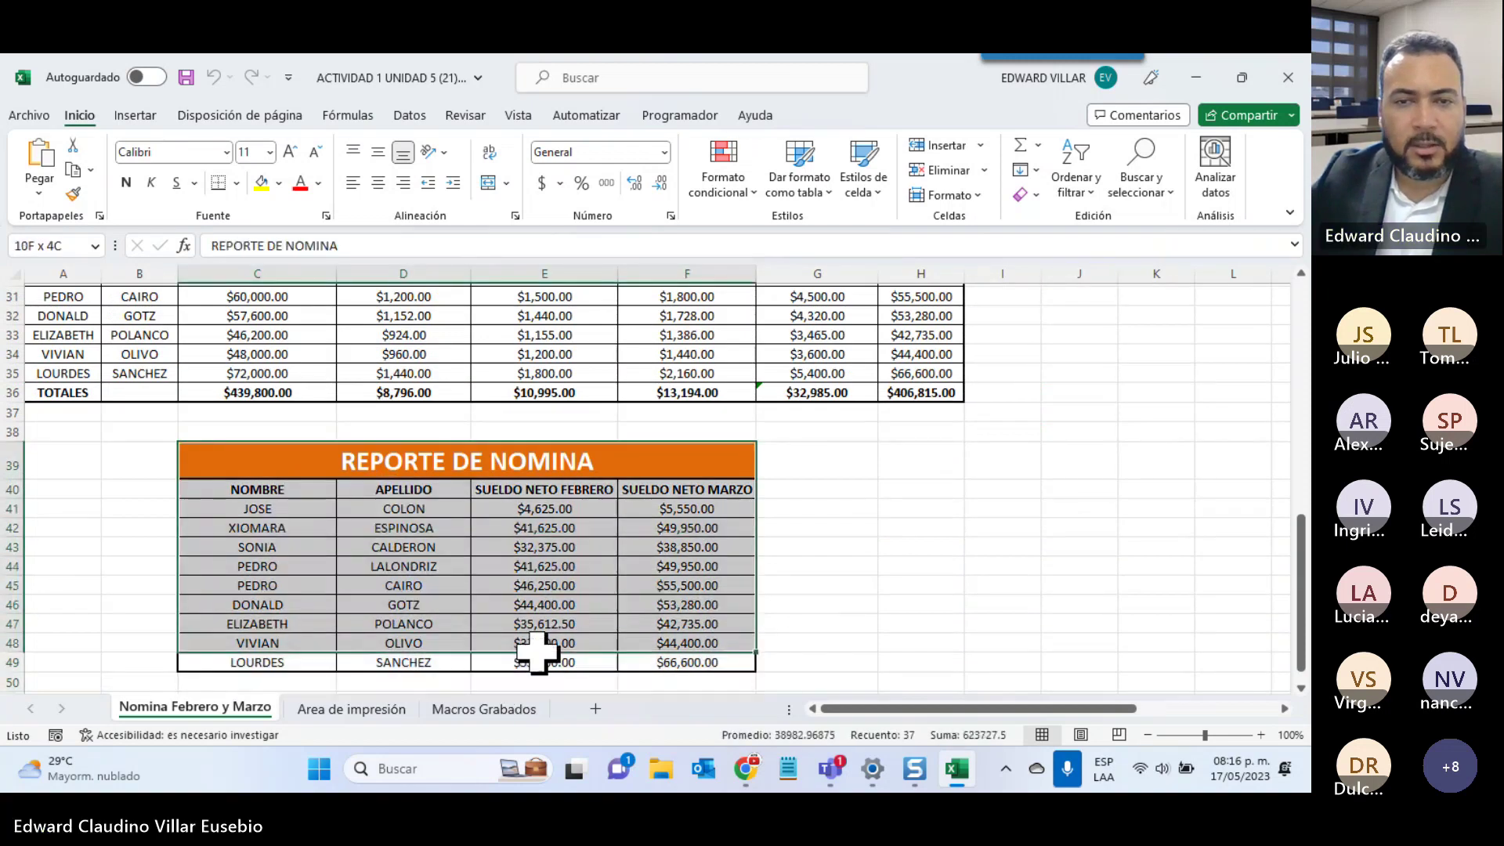
scroll(759, 631, "up", 4)
scroll(772, 636, "up", 2)
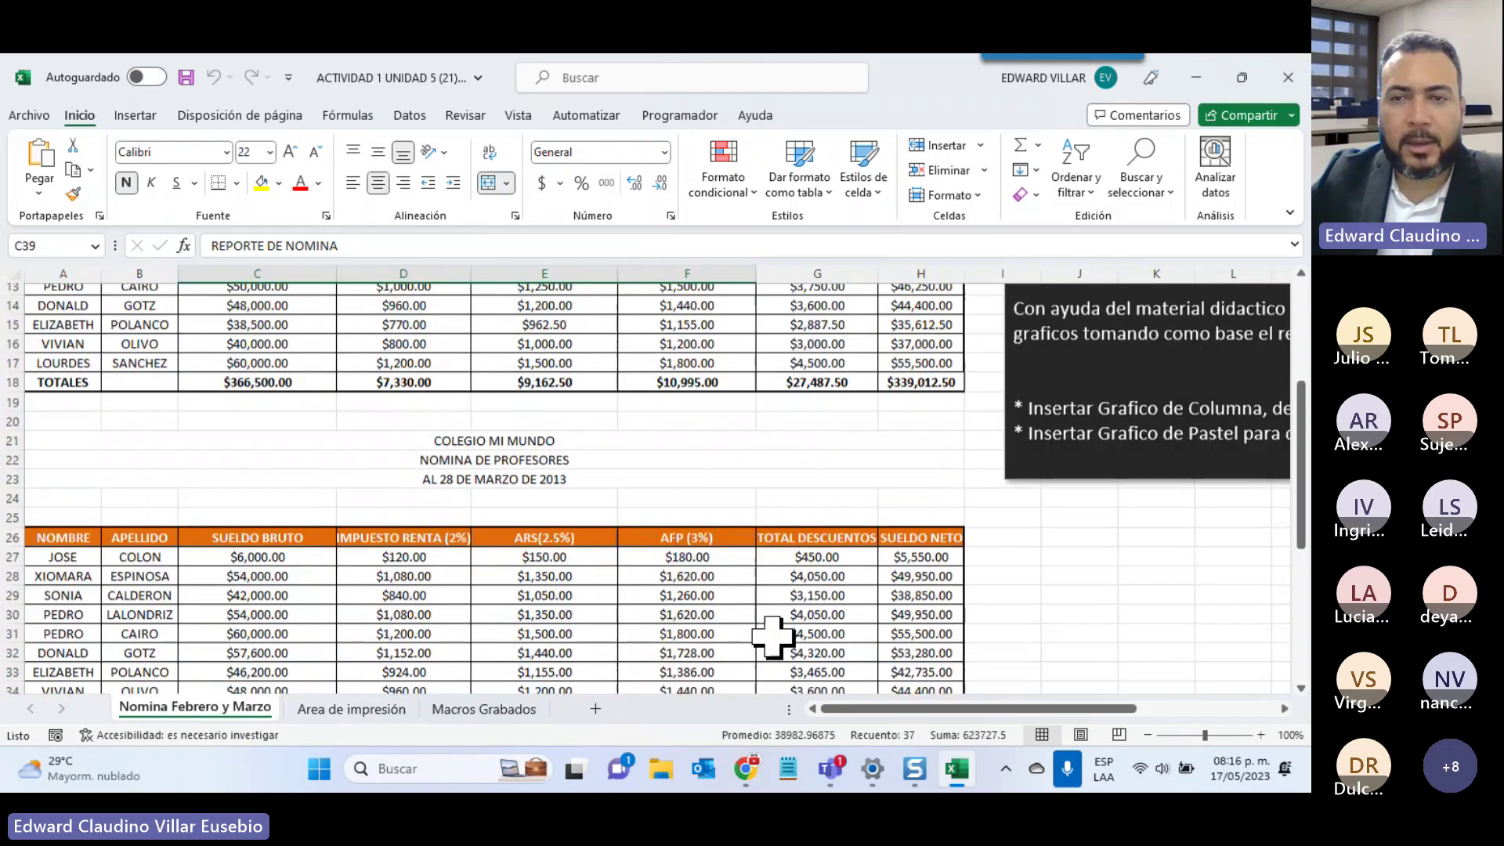
left_click_drag(1001, 708, 1141, 720)
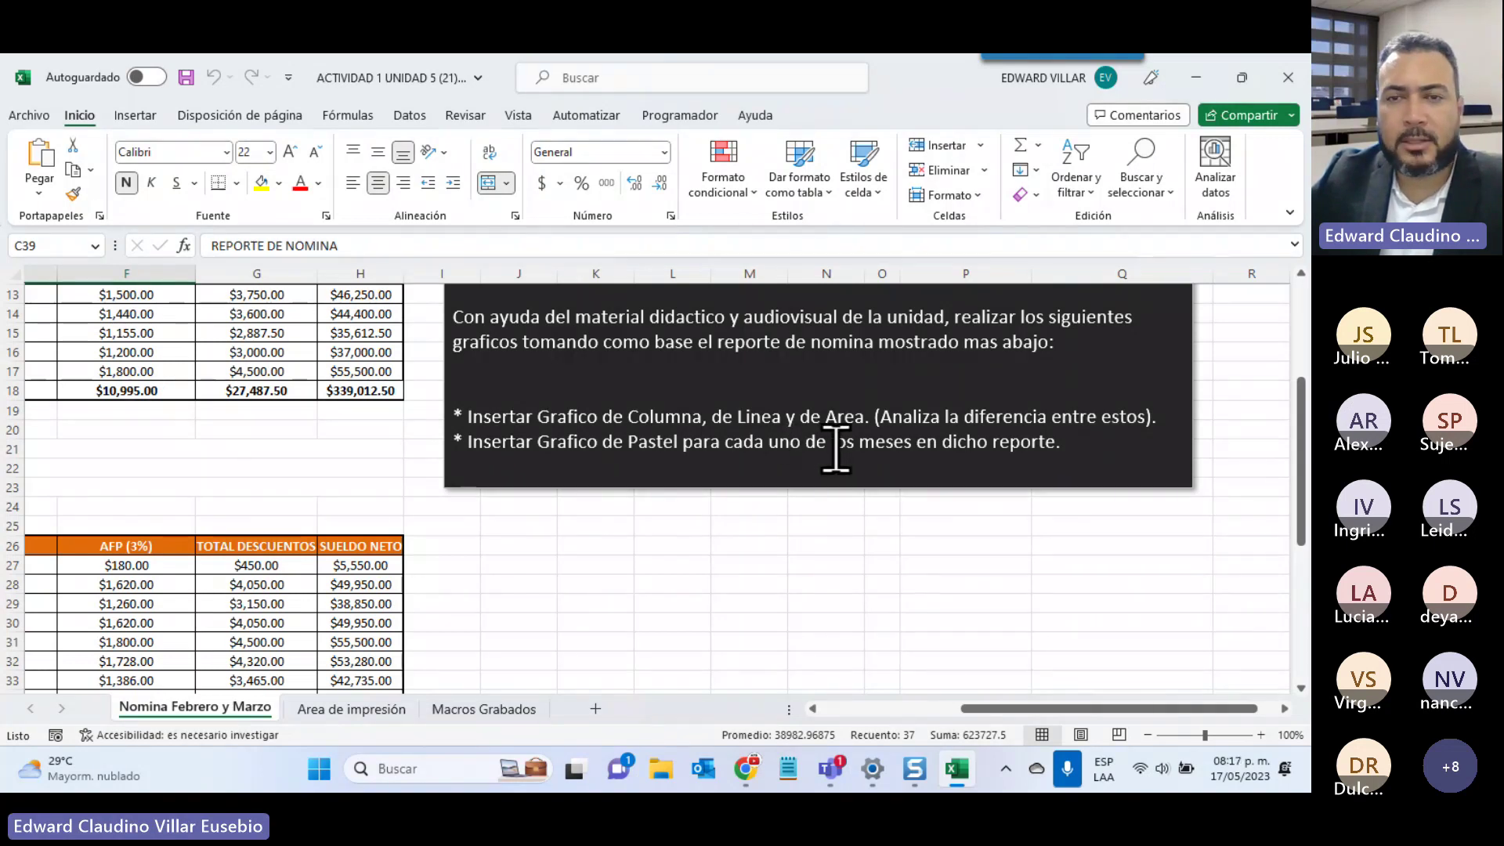
left_click(898, 710)
left_click_drag(897, 714, 841, 711)
Insert a 2-D clustered column chart from C40:F49 of the Reporte de Nomina and place it beside the table
scroll(679, 598, "down", 7)
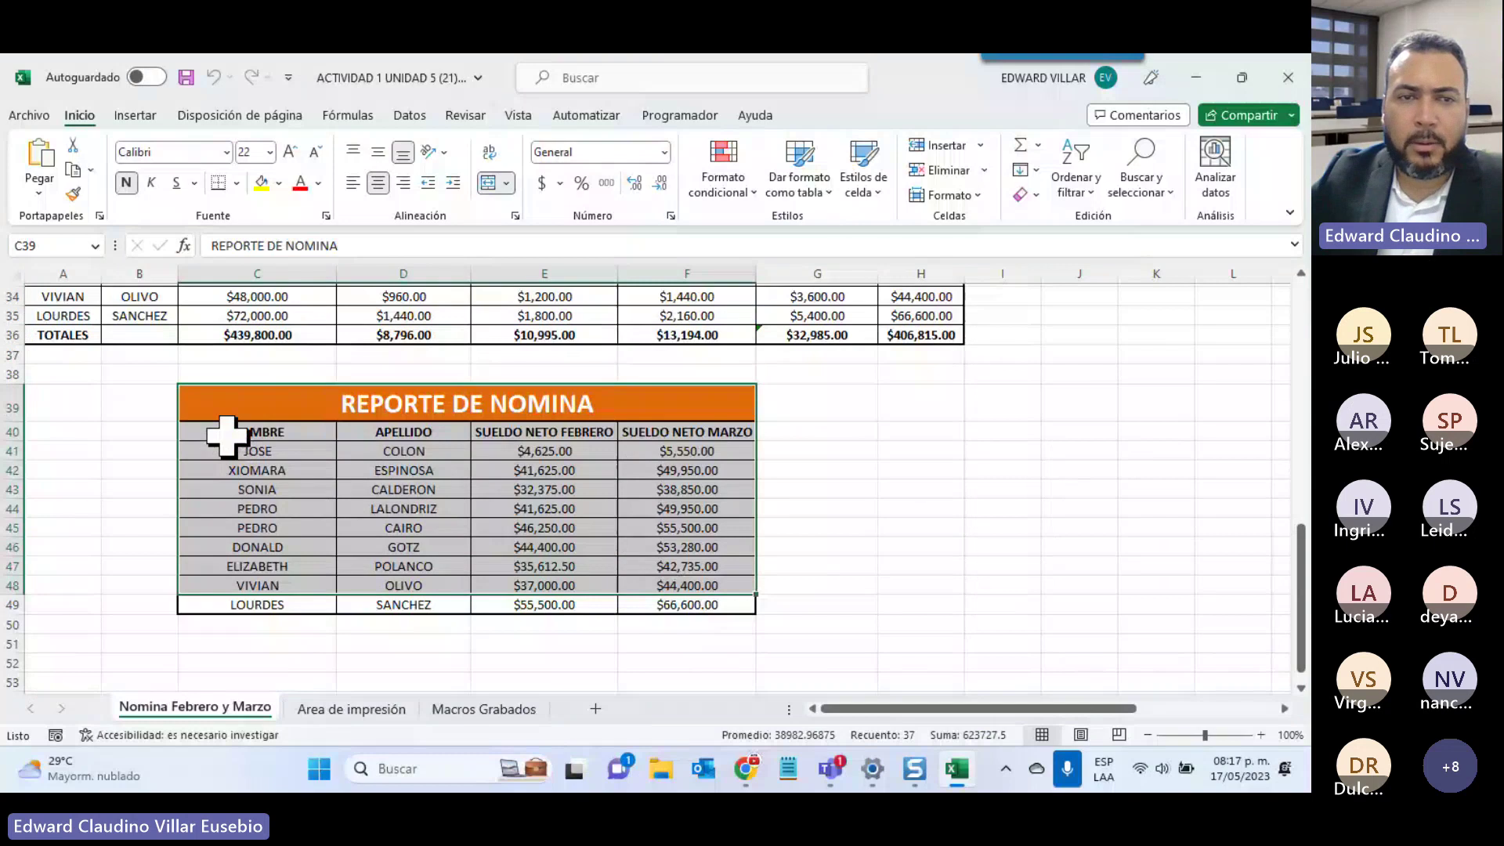
left_click_drag(227, 436, 677, 578)
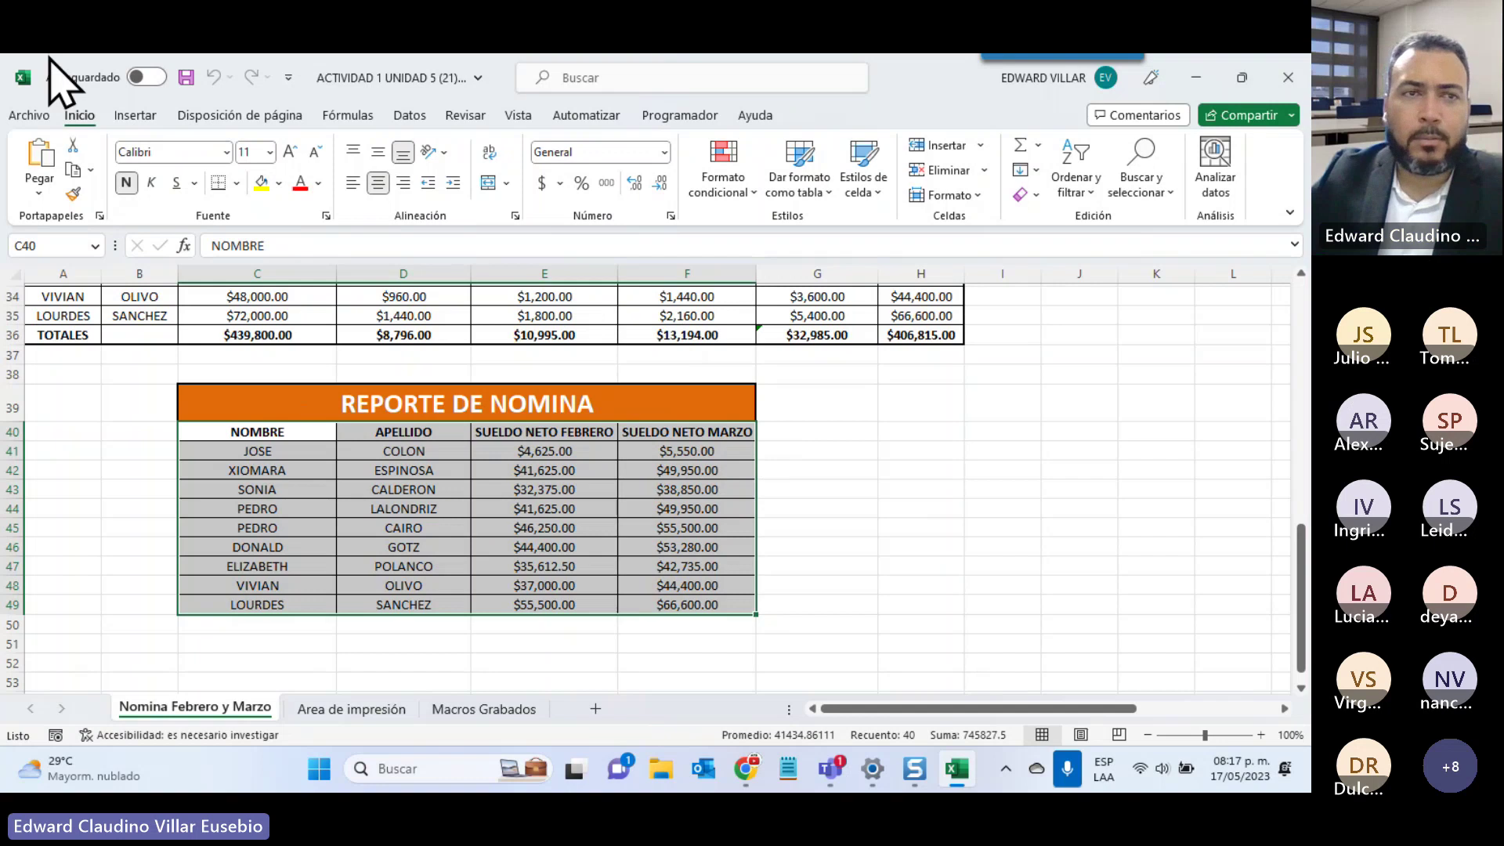
left_click(135, 118)
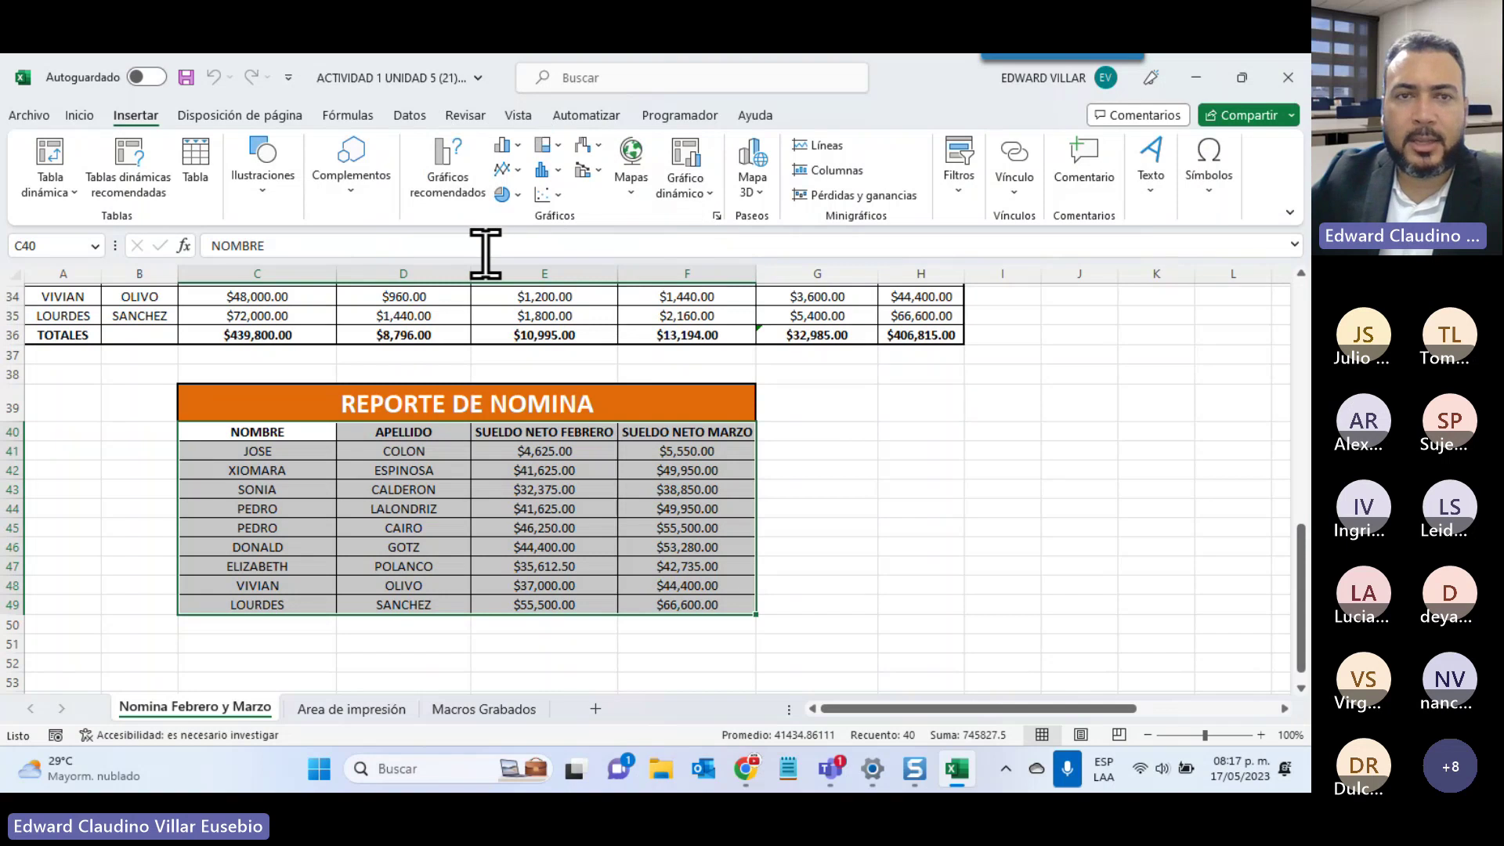
left_click(508, 147)
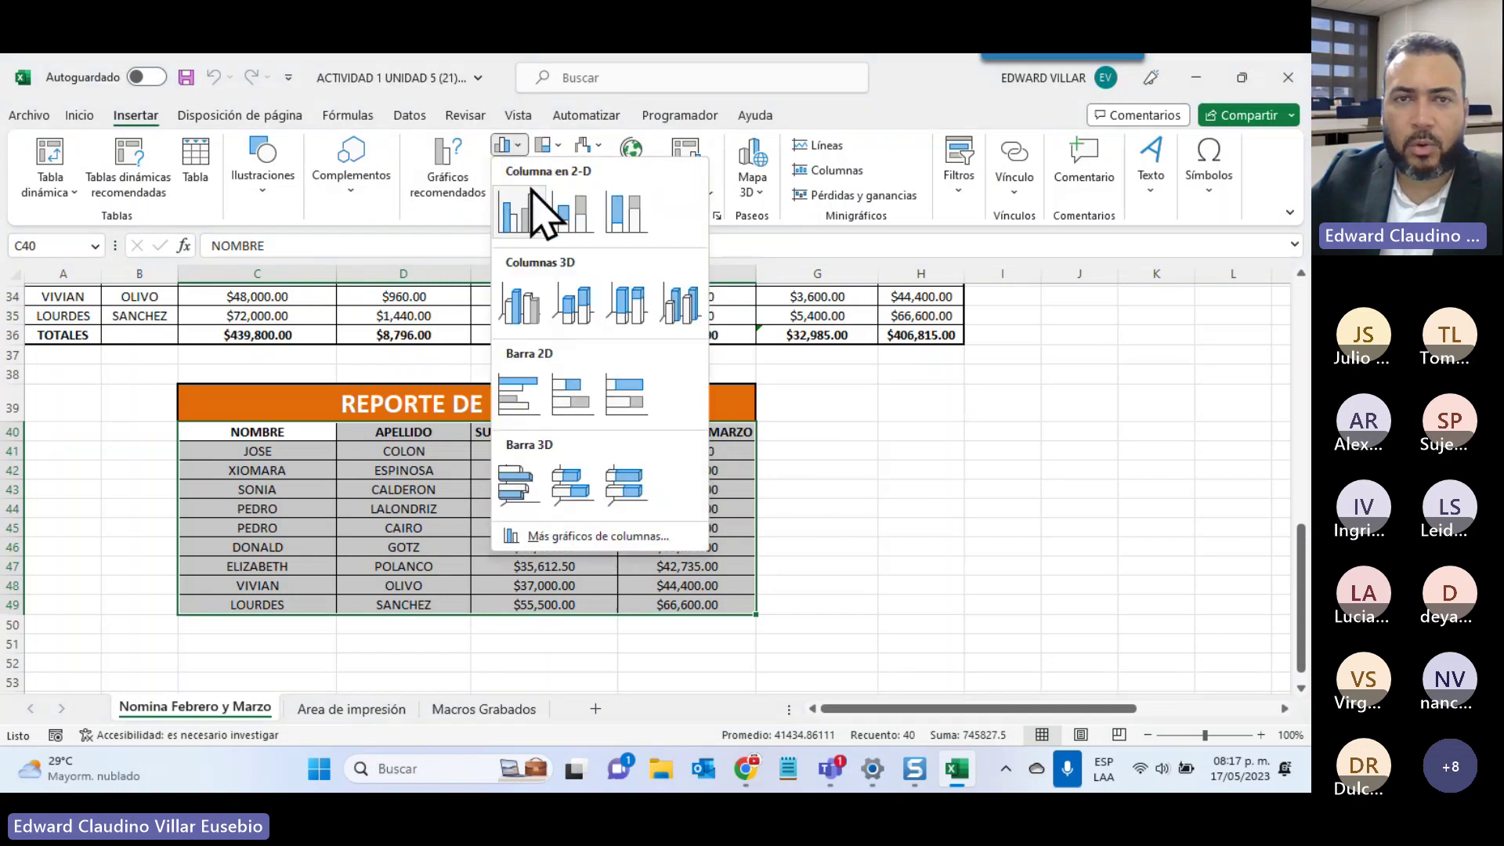
left_click(544, 102)
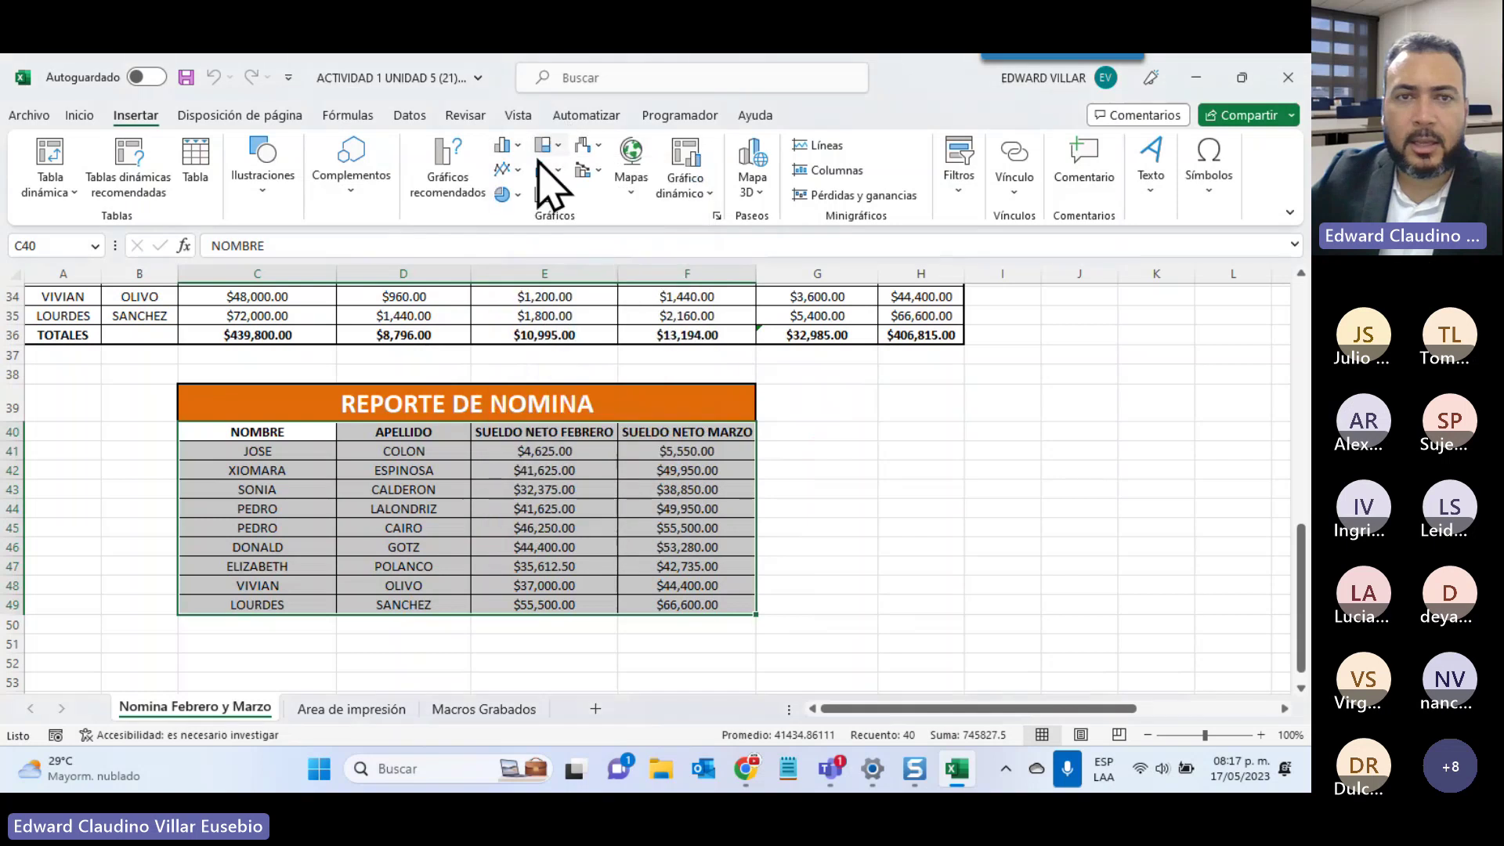
left_click(506, 169)
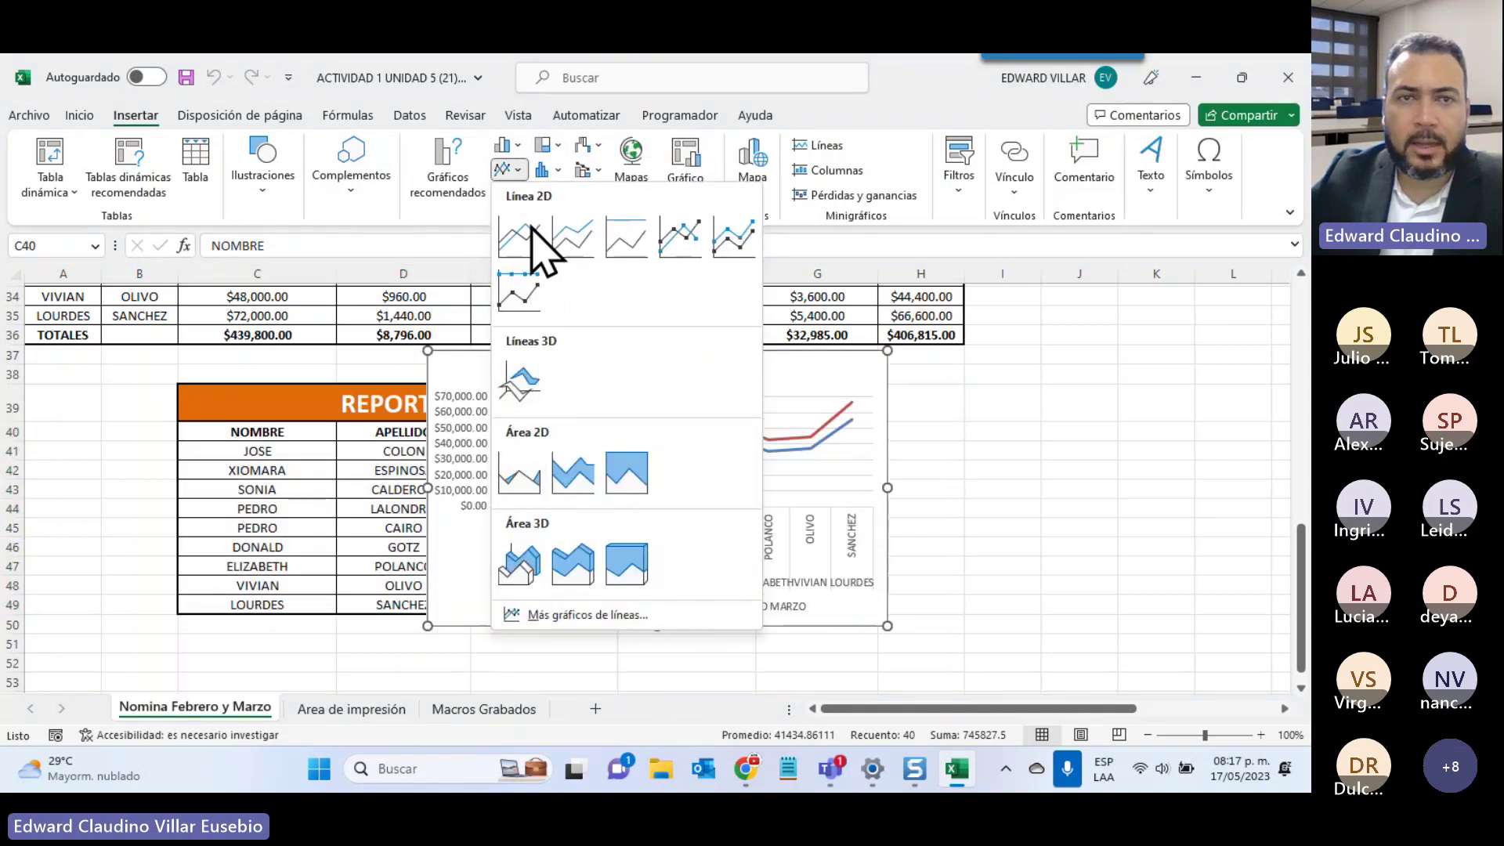
left_click(520, 168)
left_click(520, 145)
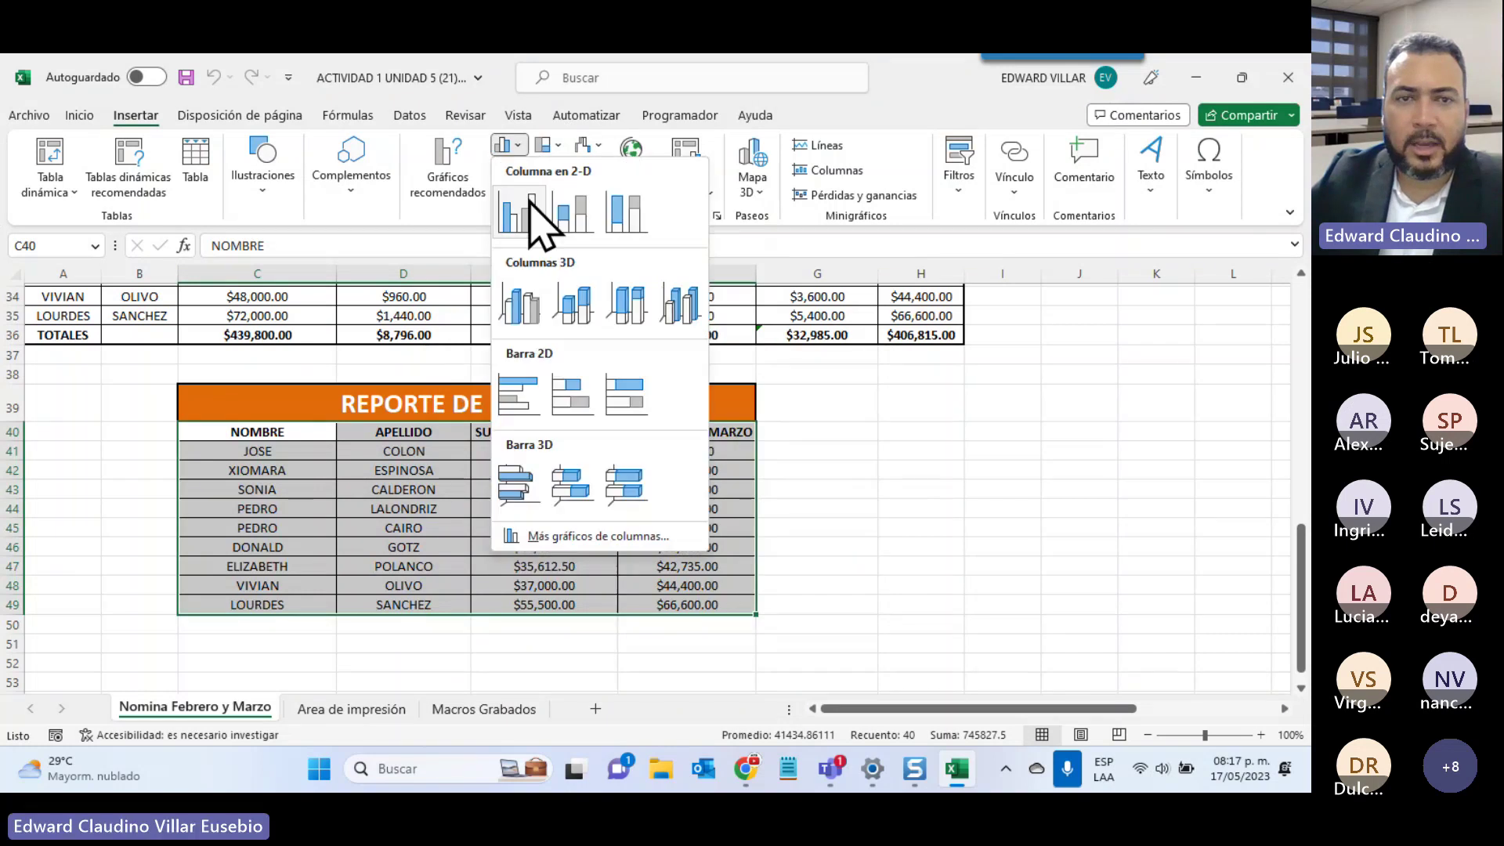
left_click(545, 216)
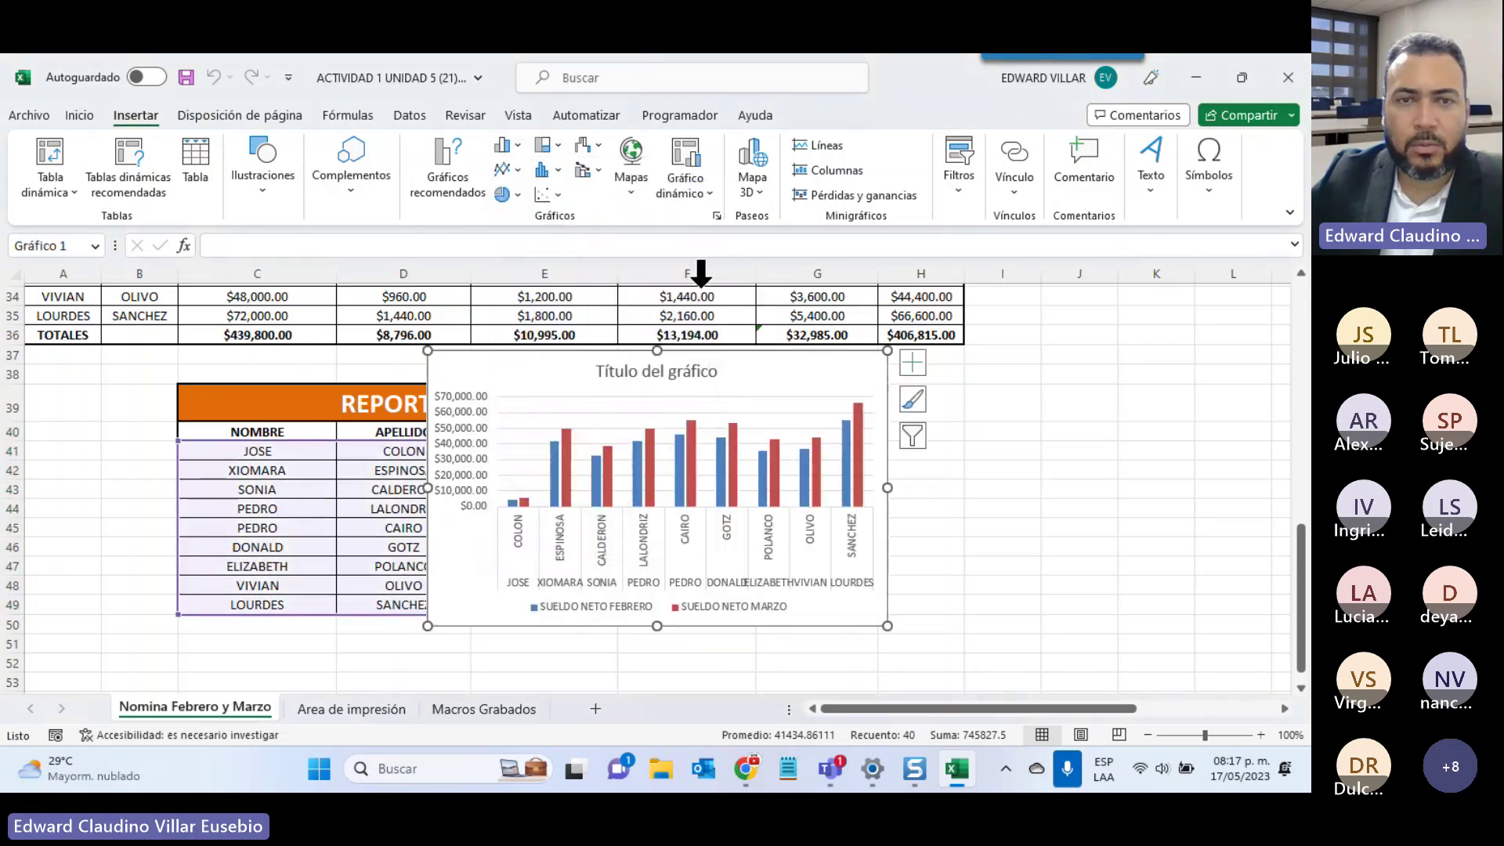
left_click_drag(514, 377, 862, 384)
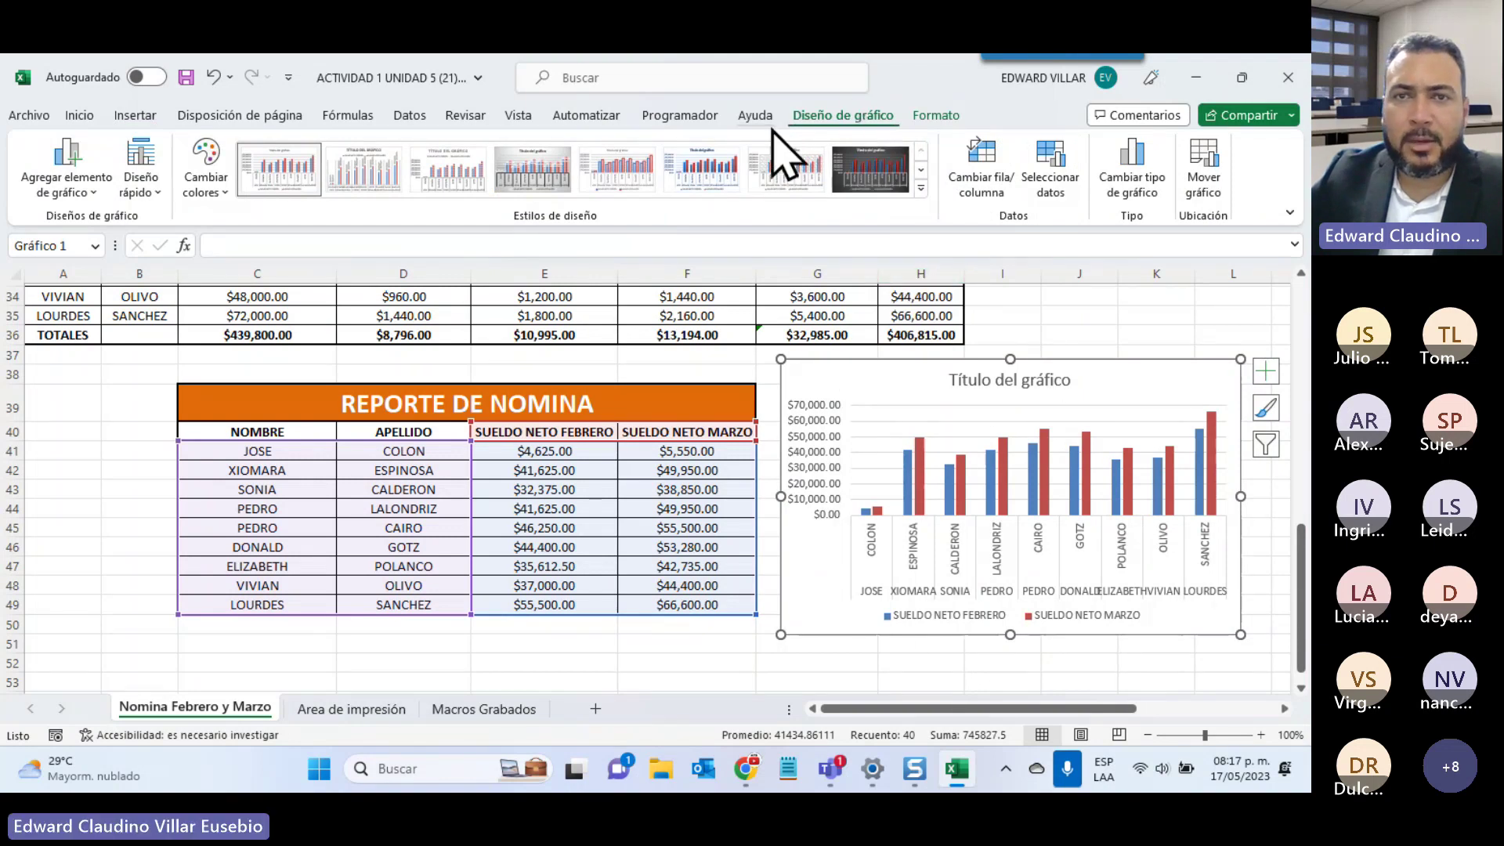
Try the grey chart style with data labels on the column chart, and settle on the dark-background style
left_click(866, 169)
left_click(921, 188)
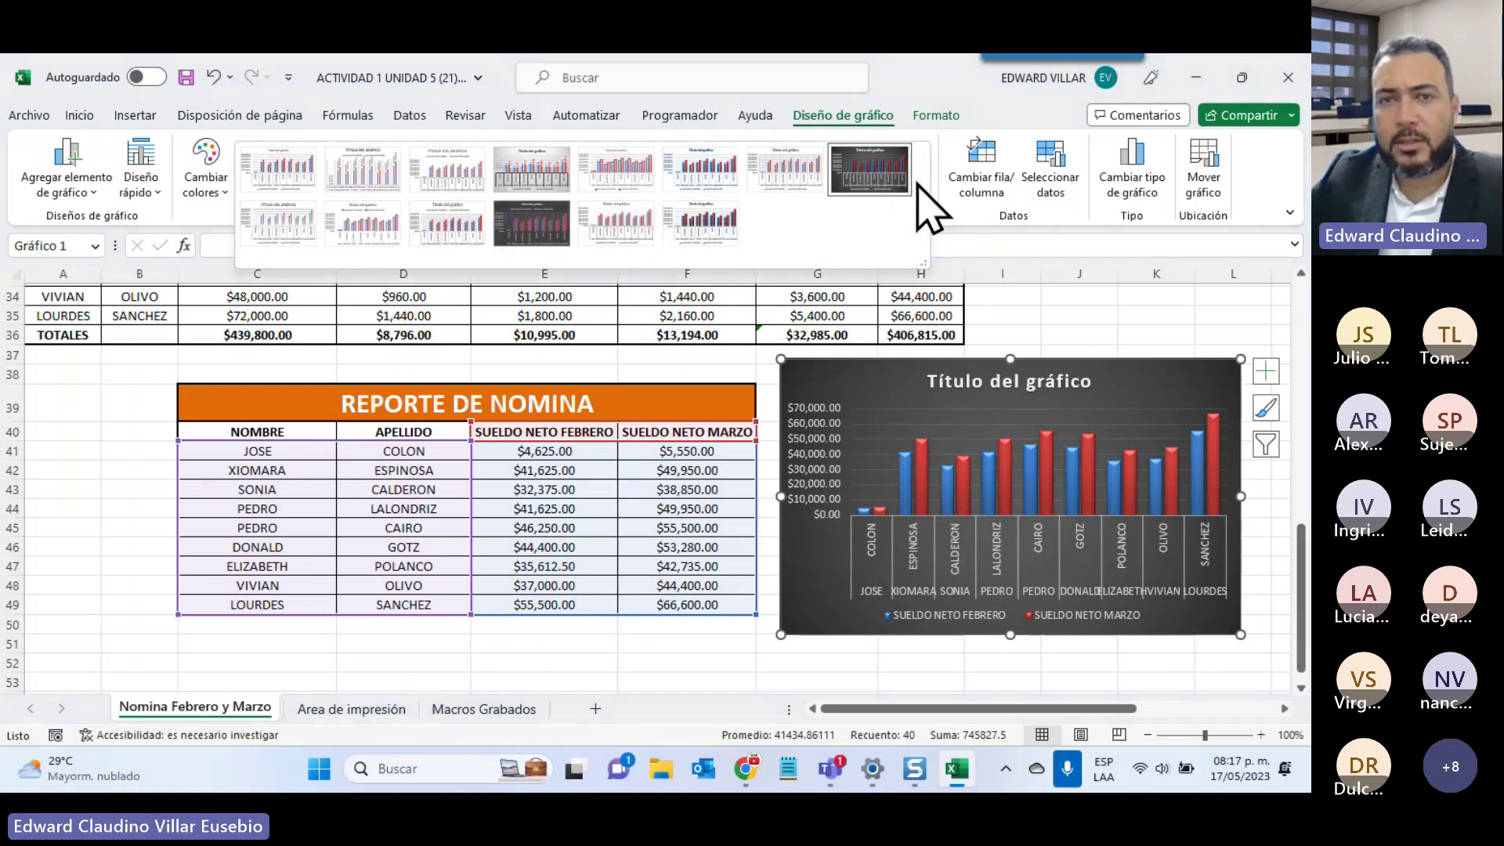
left_click(523, 174)
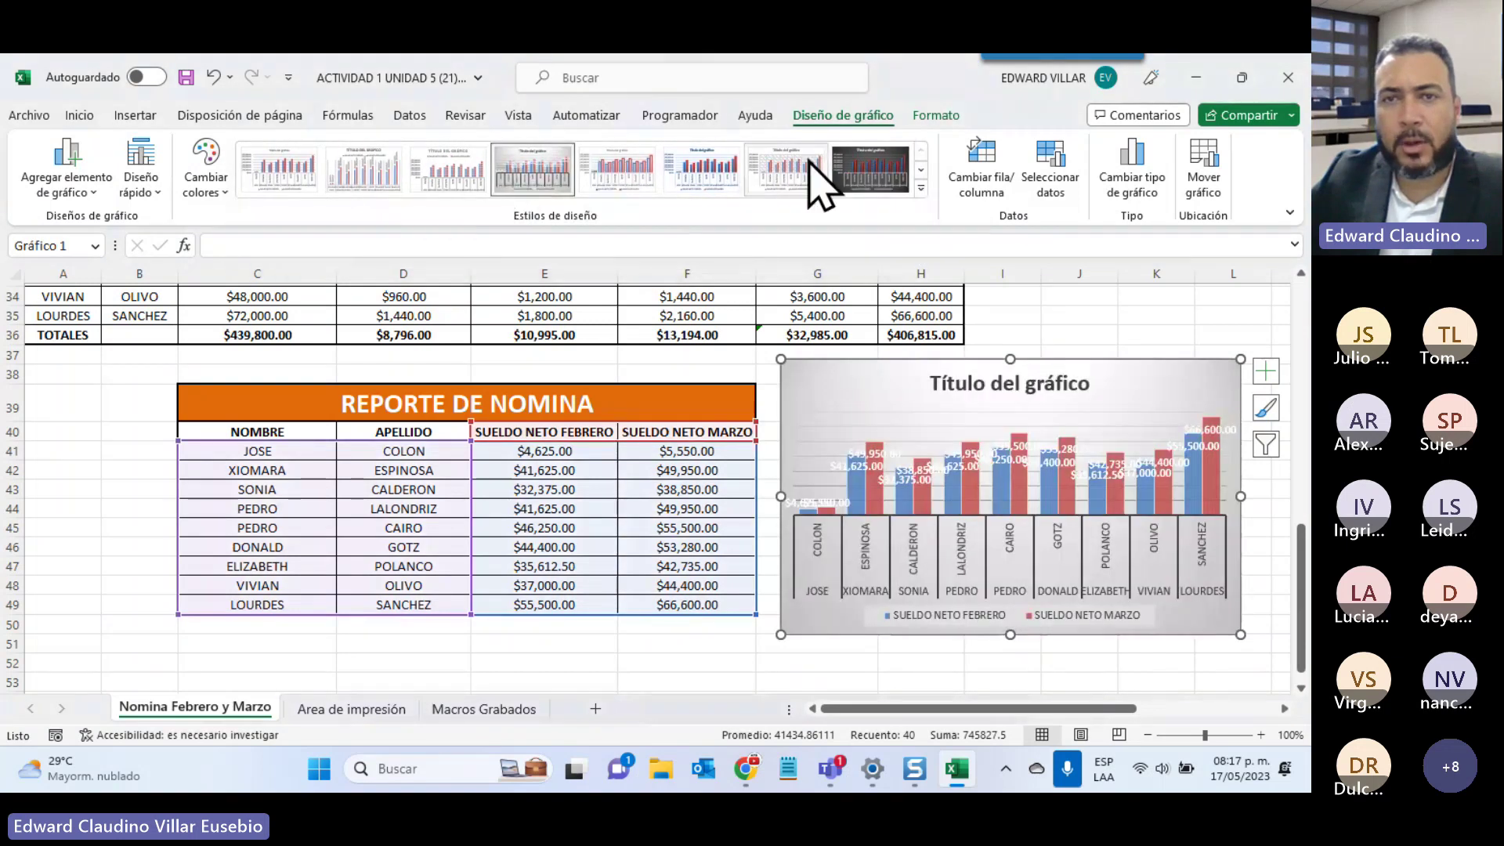
left_click(867, 176)
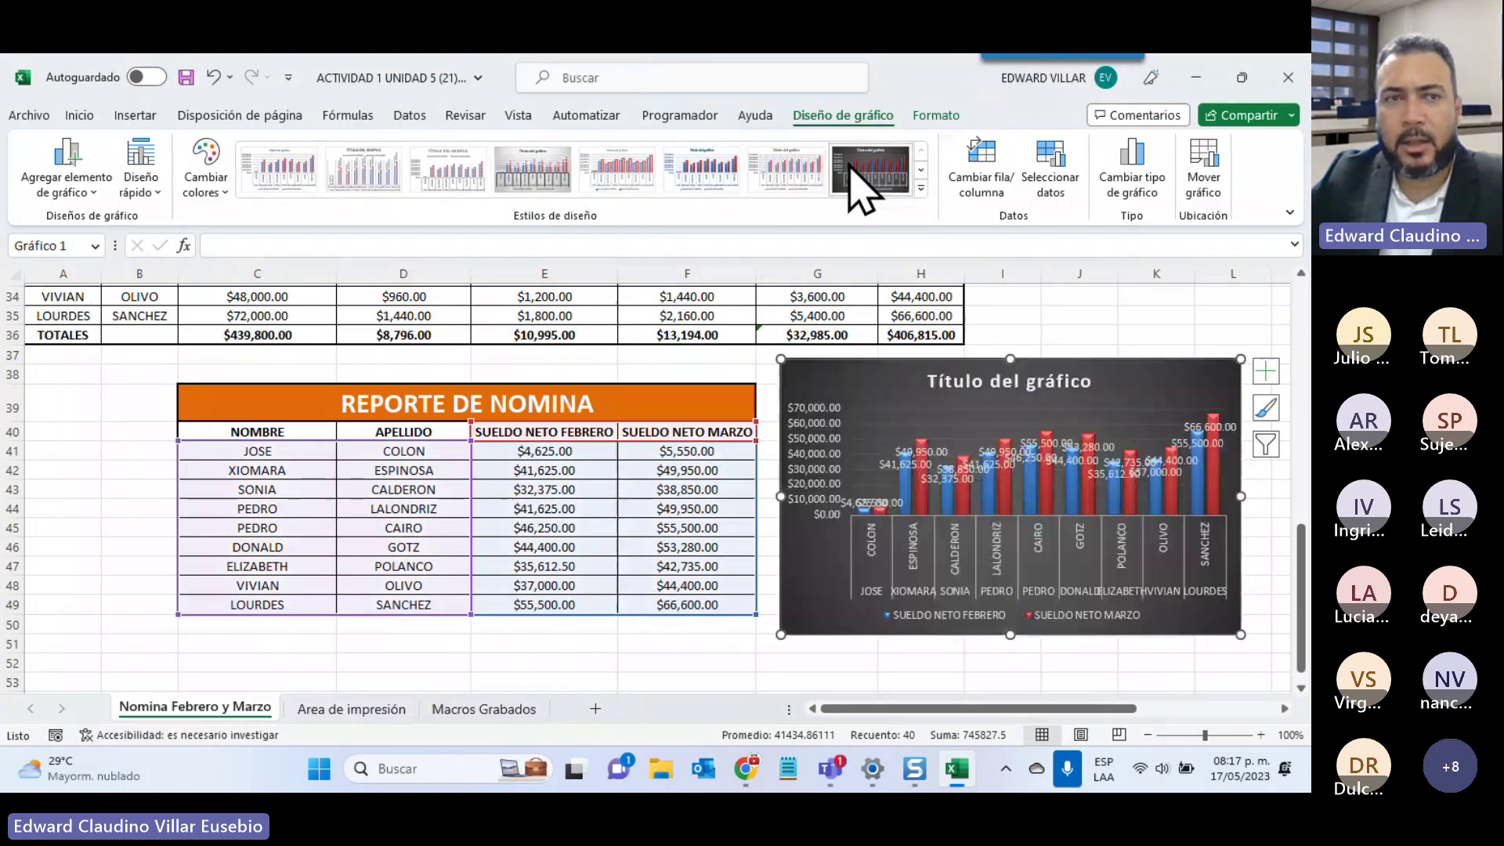
Recolor the chart with the red, purple and orange multicolor palette and apply the quick layout with axis titles and side legend, without chart title
left_click(212, 205)
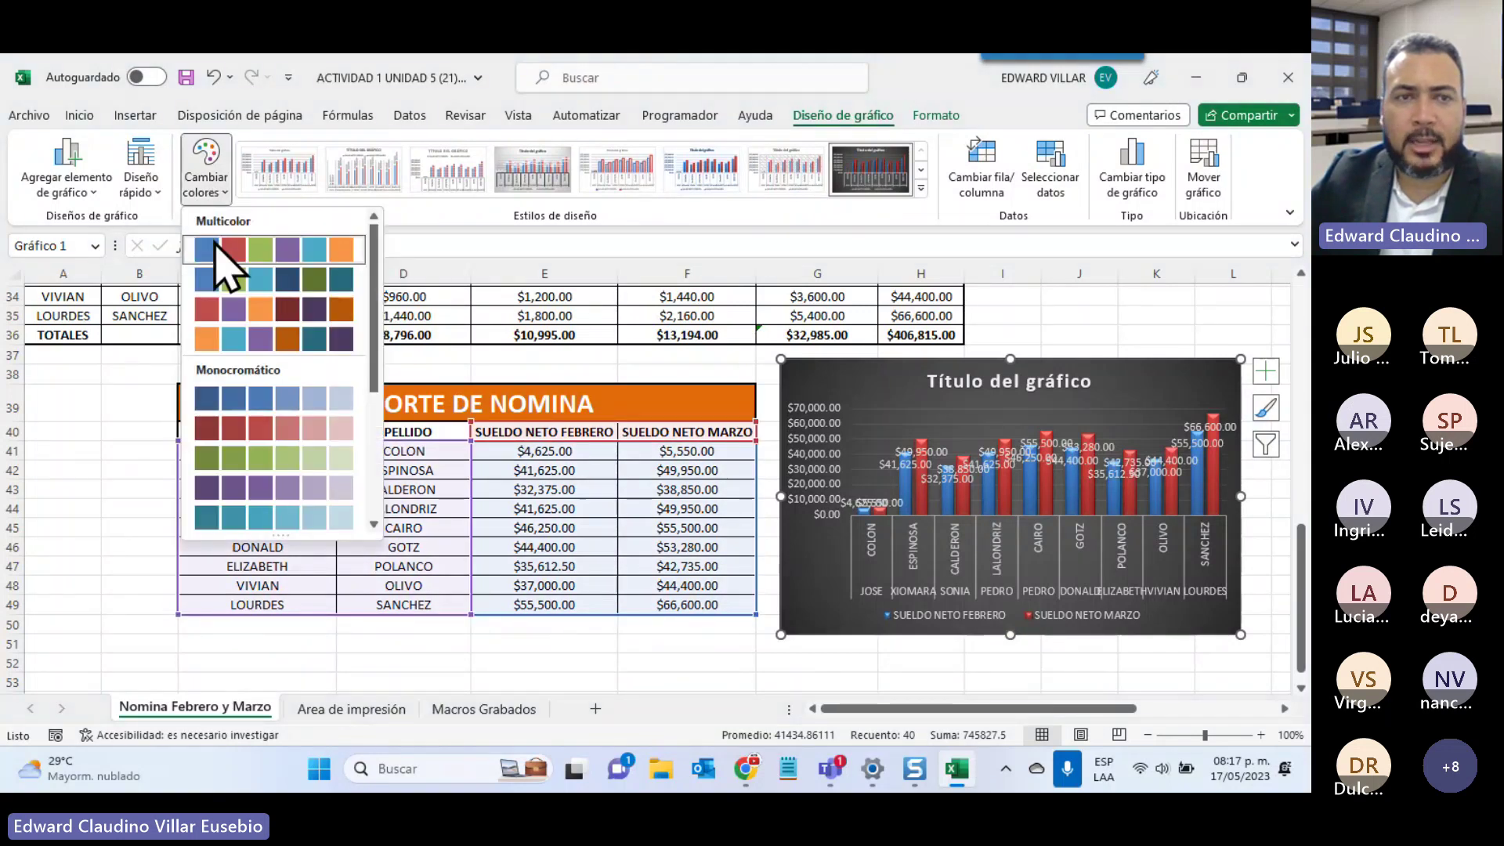
left_click(234, 312)
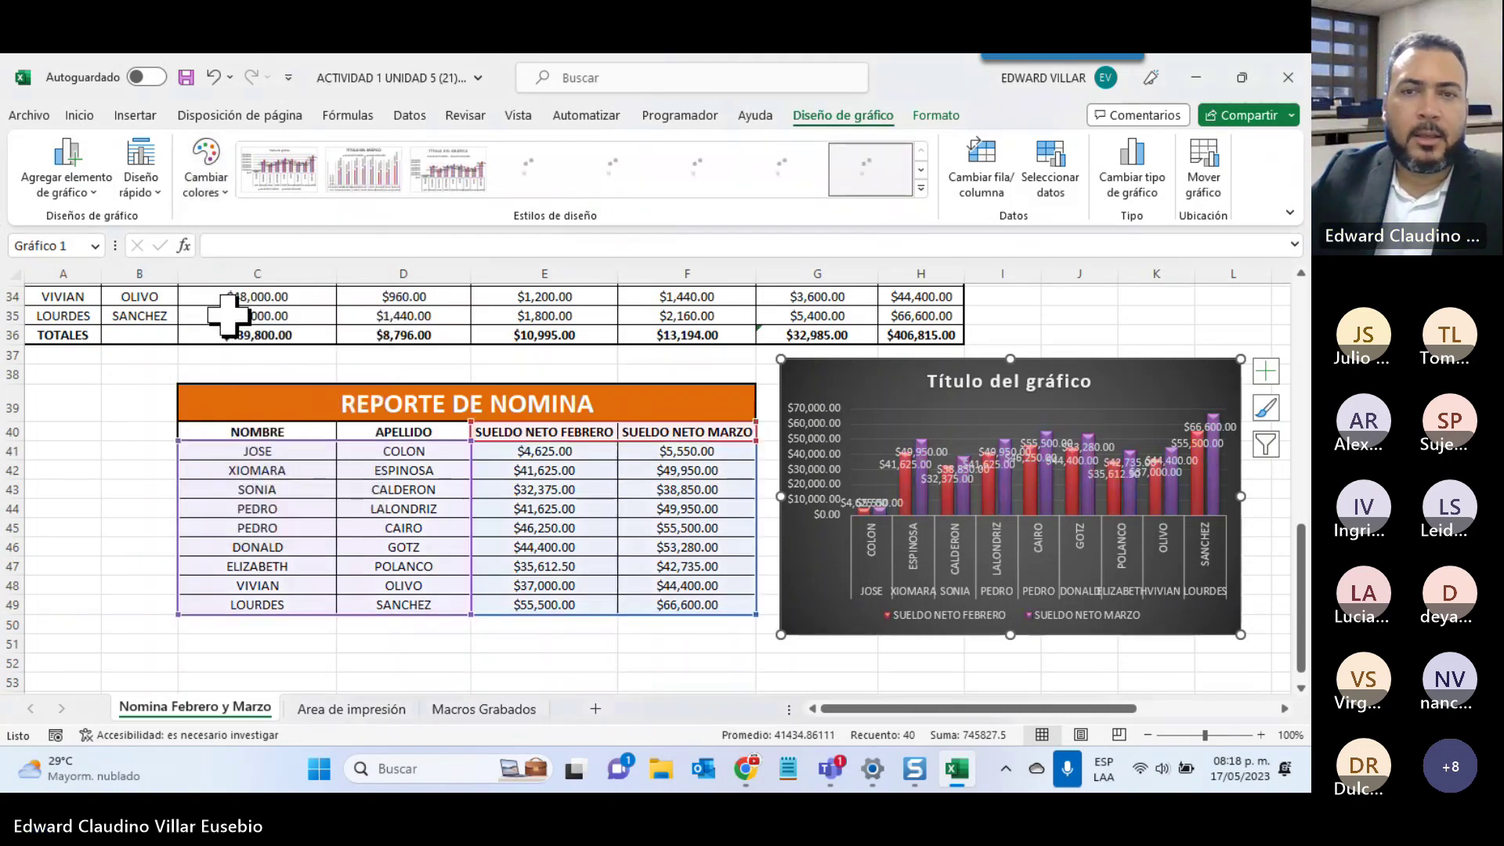
left_click(141, 180)
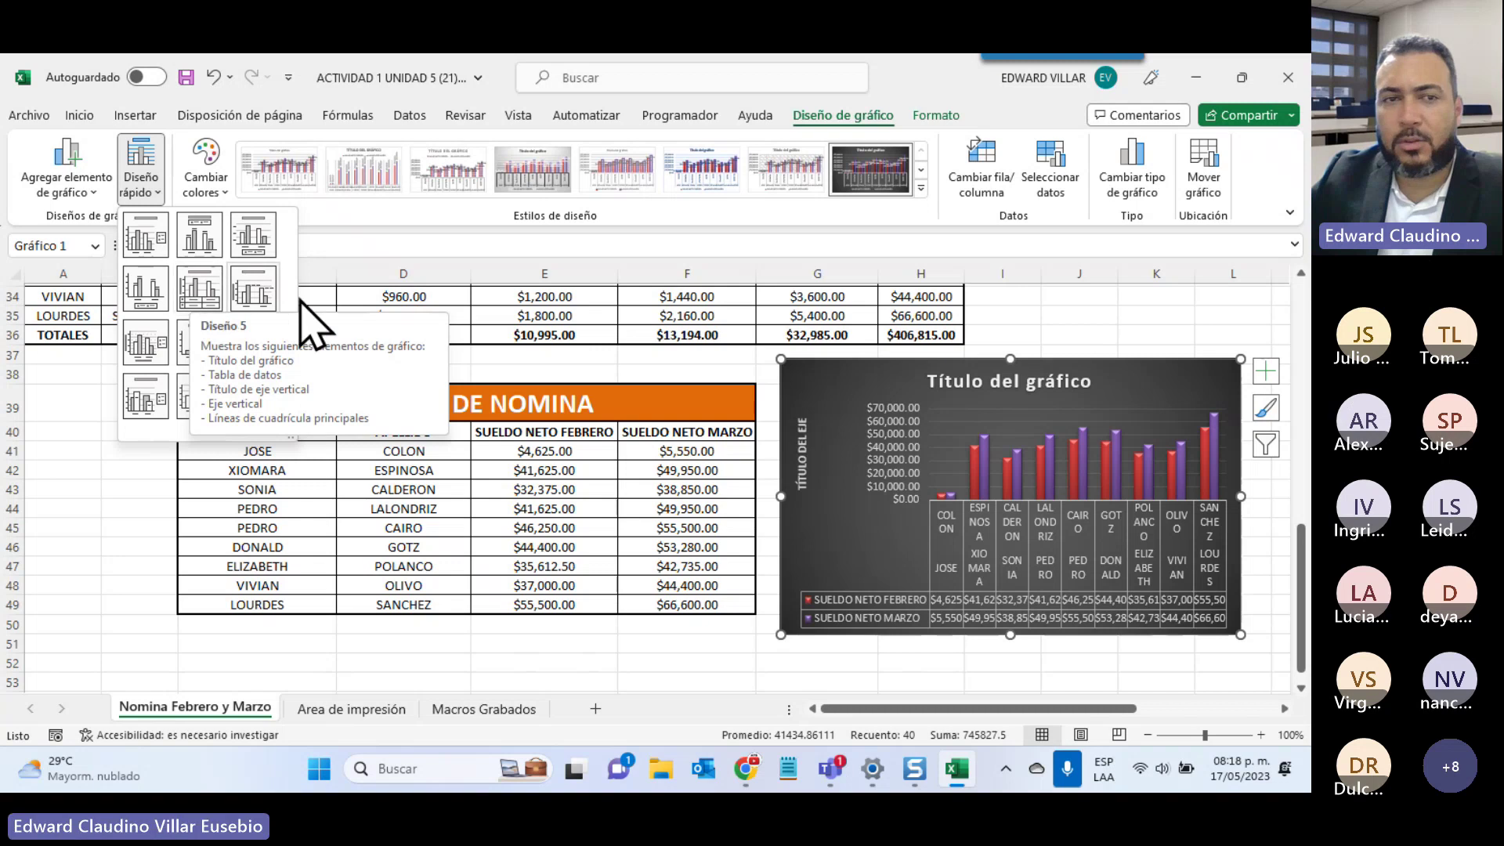
left_click(155, 347)
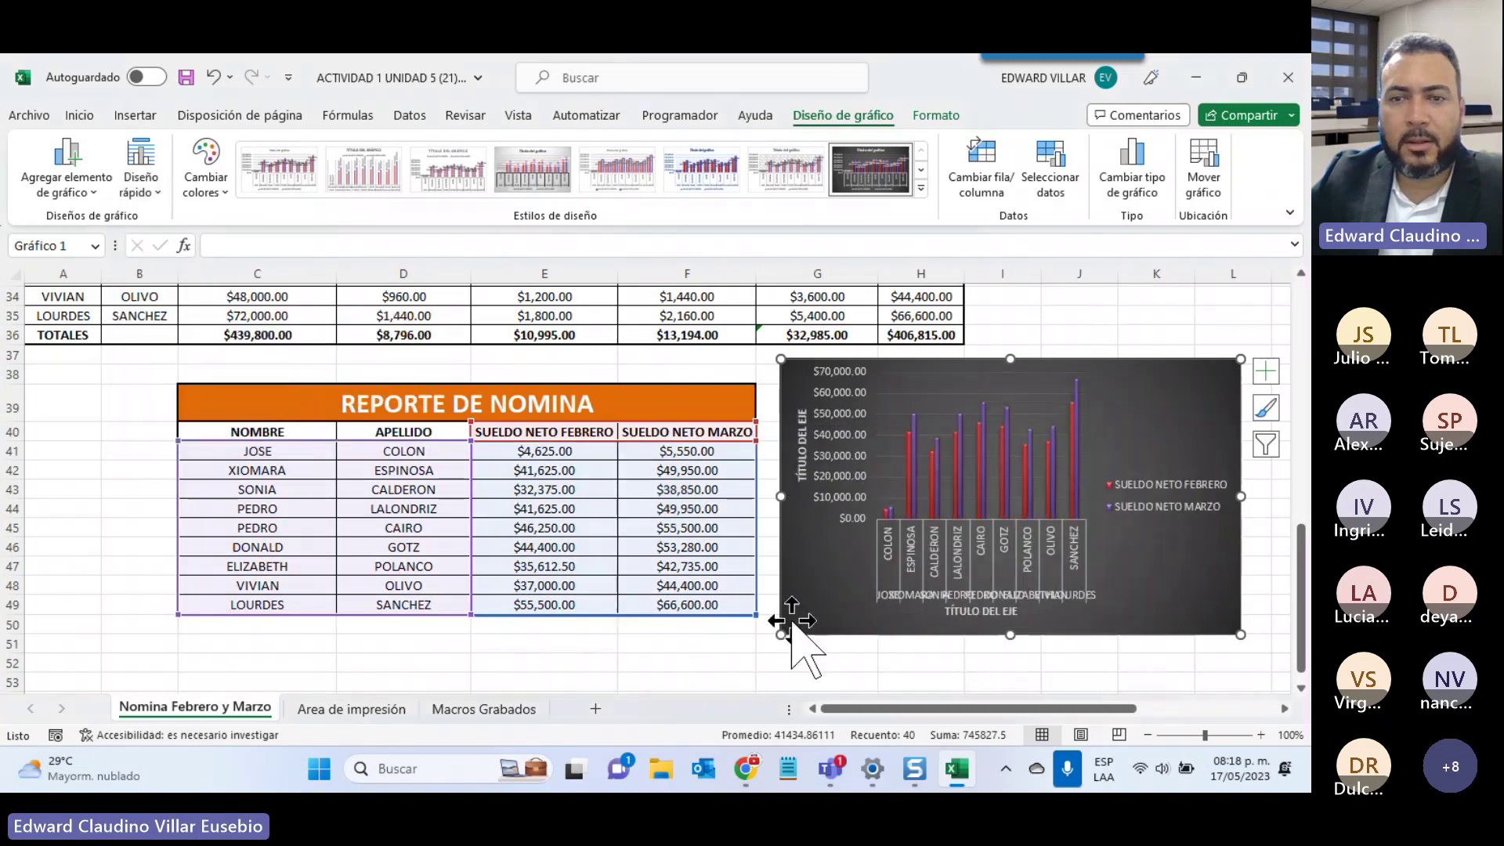
Enlarge the column chart by its lower-left corner over the report table, swap its rows and columns, and swap them back
left_click_drag(770, 635, 453, 680)
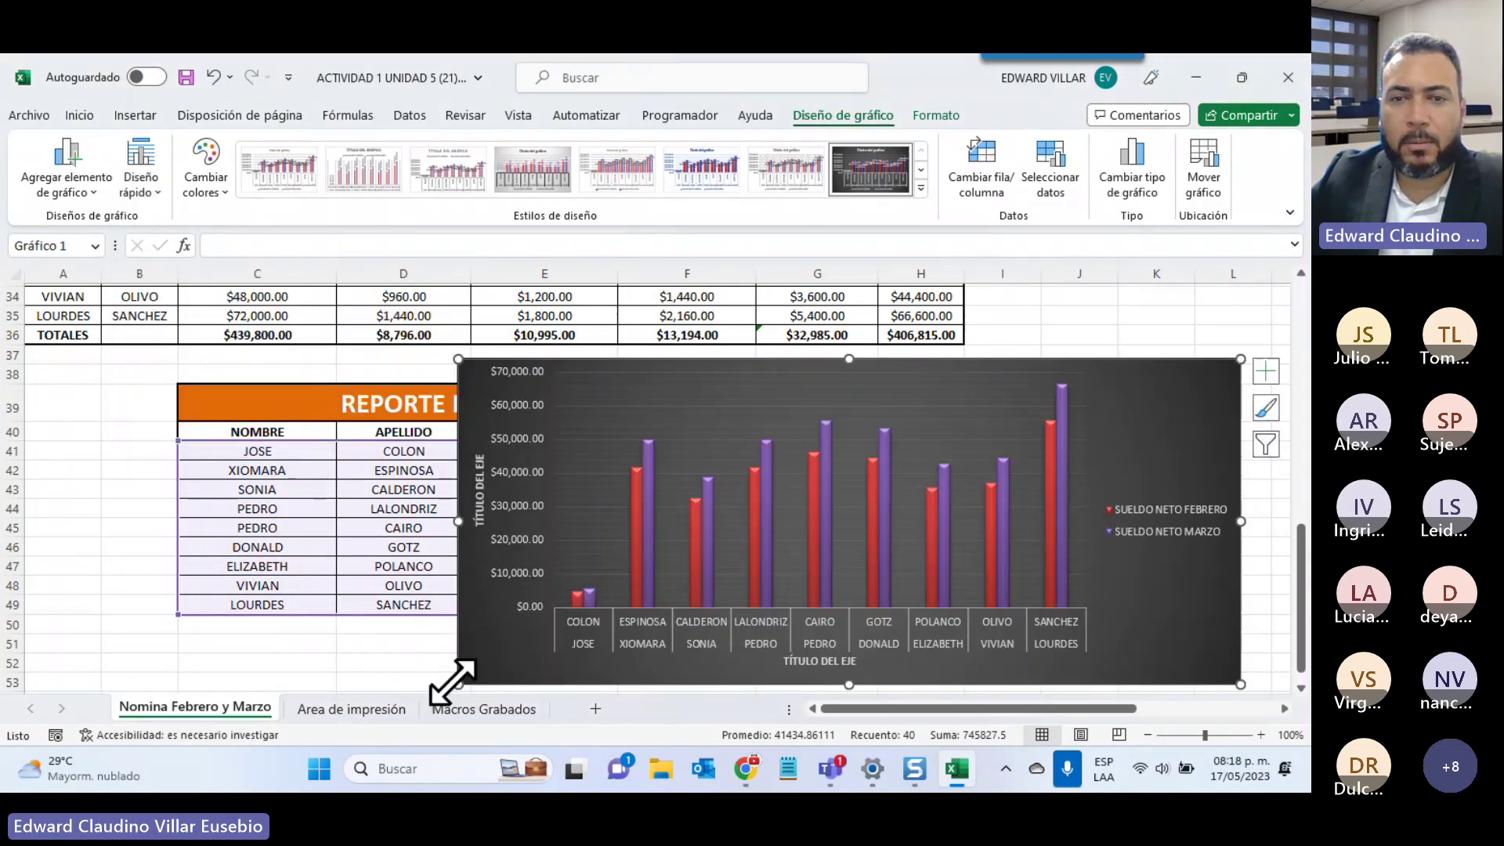
mouse_move(993, 551)
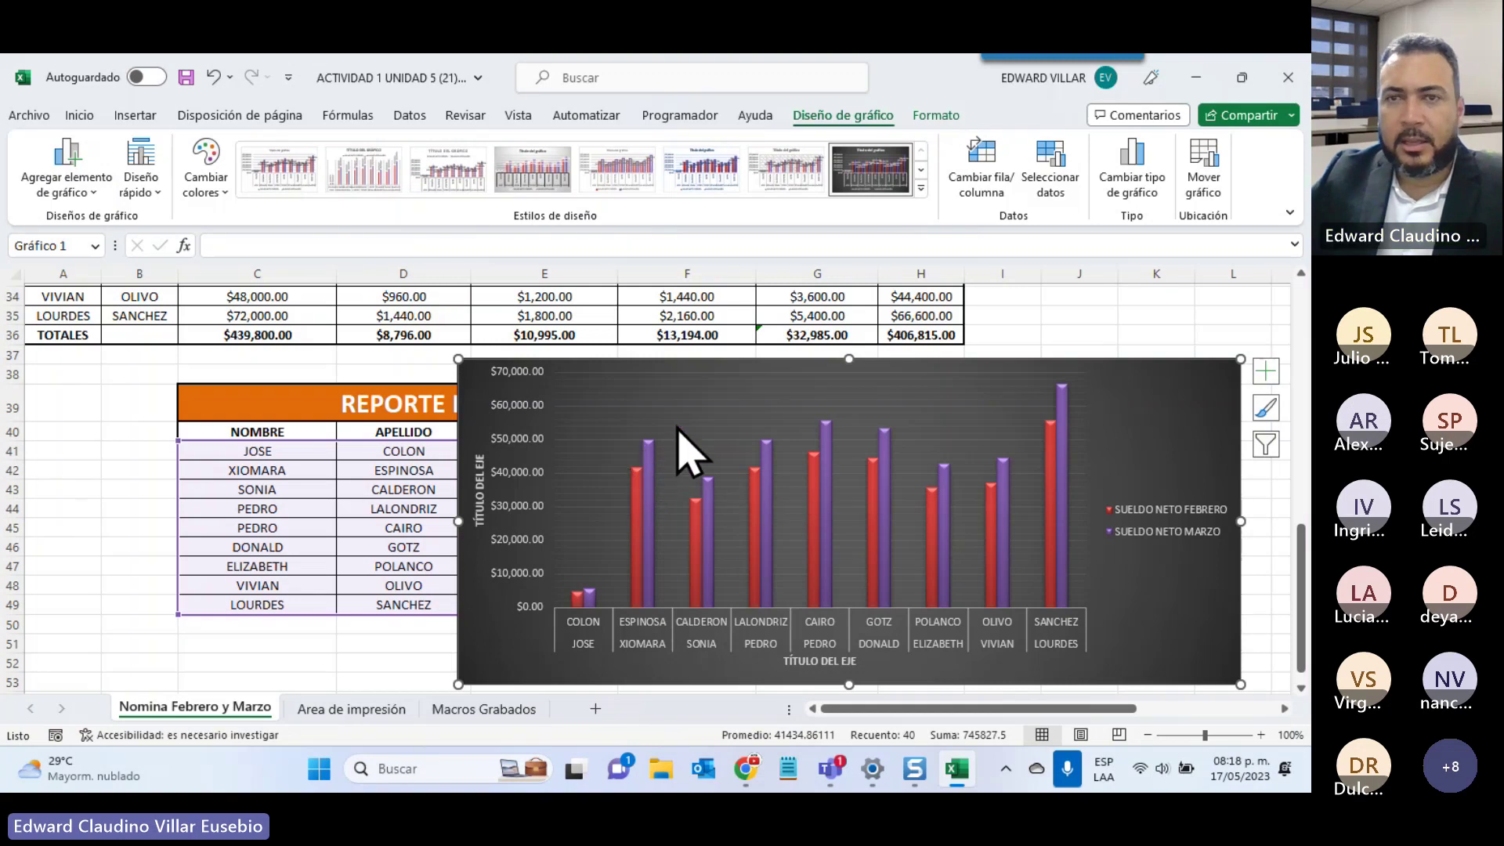
left_click(984, 168)
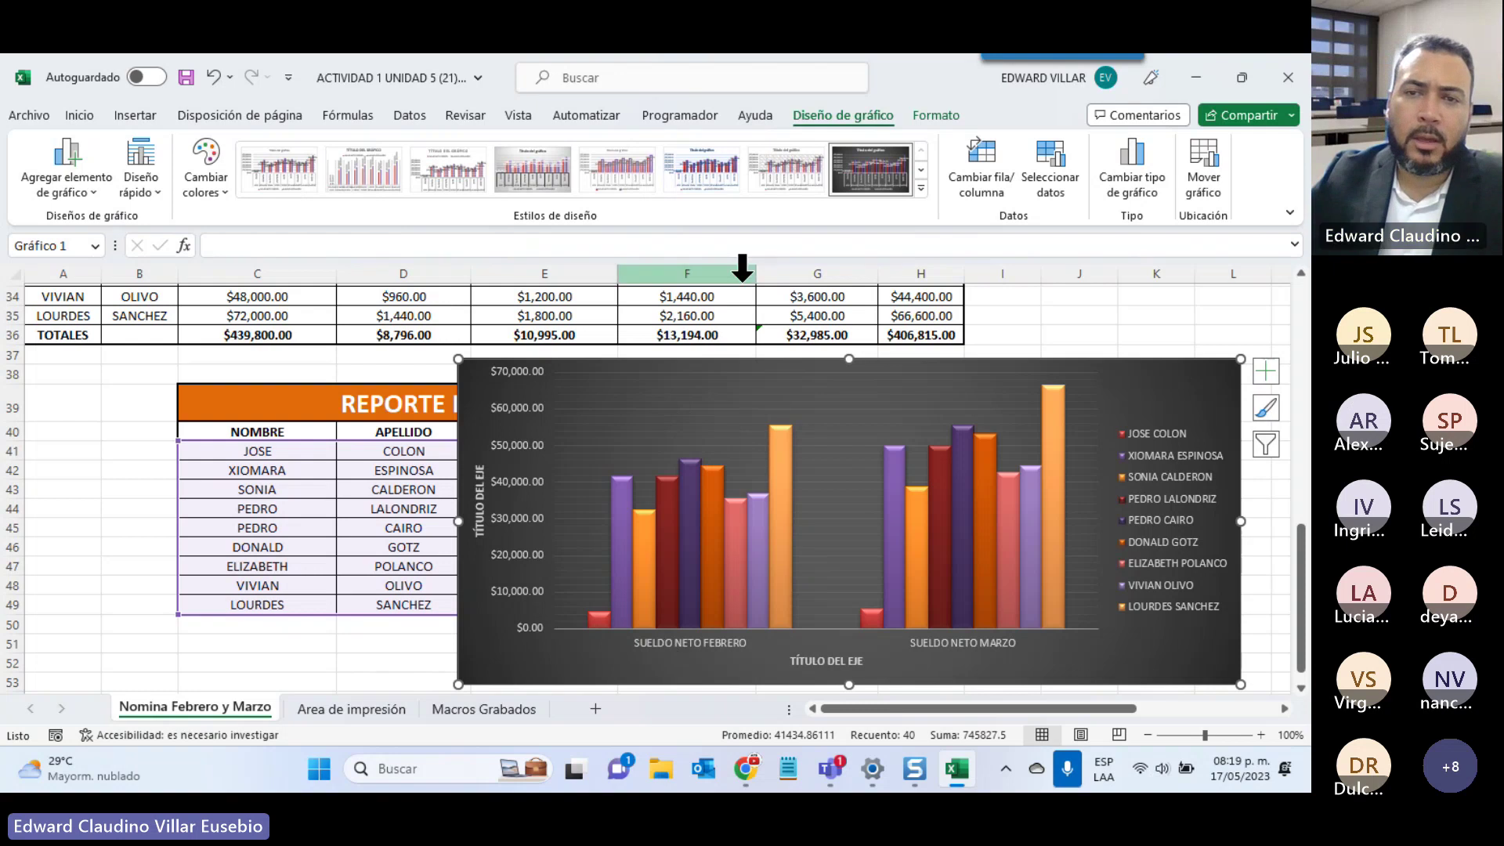
left_click(964, 193)
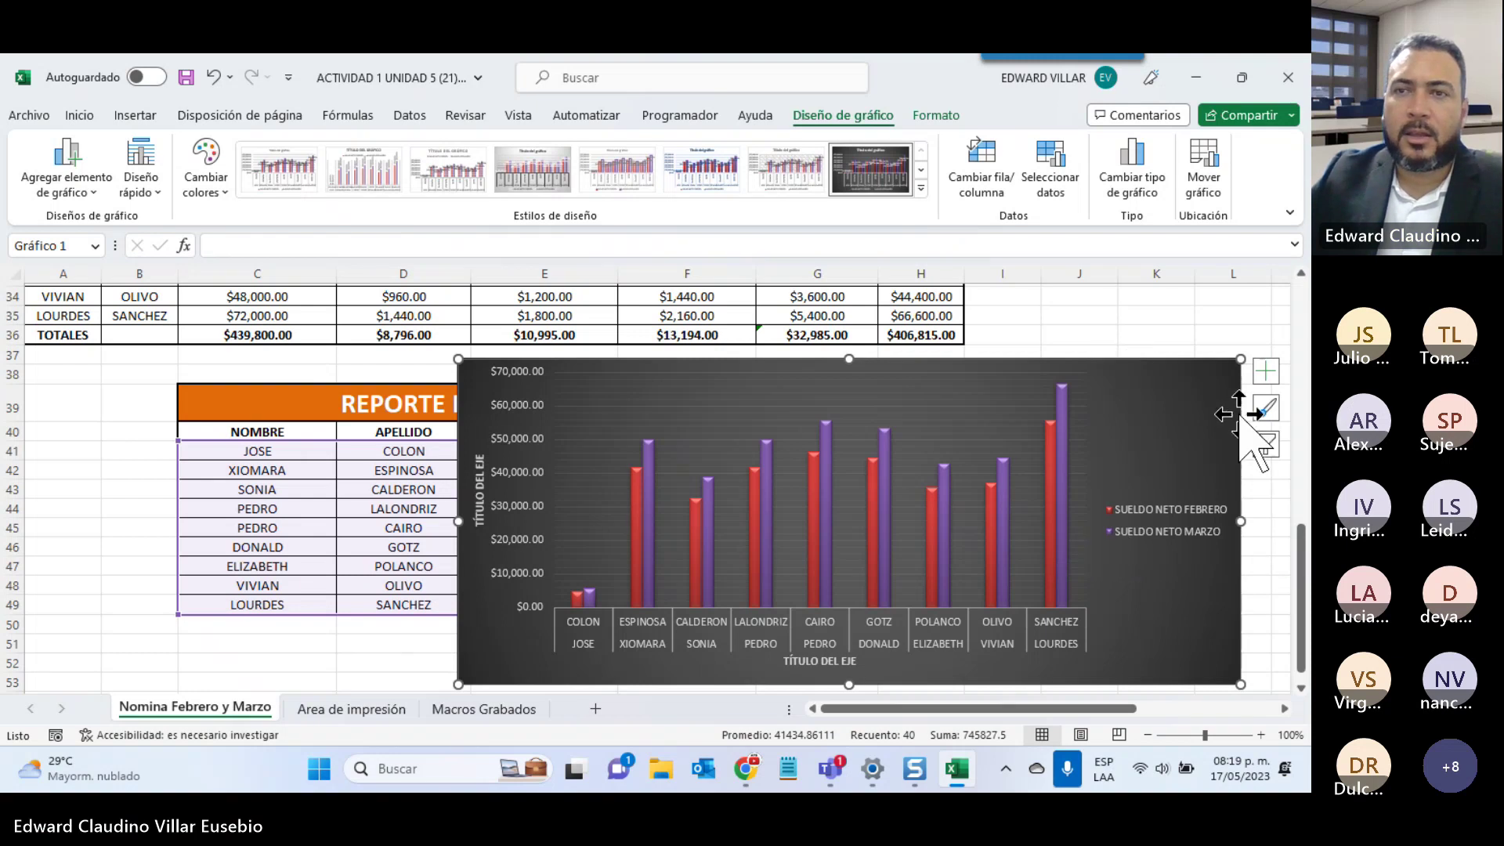
Change the column chart to a stacked line chart with markers (Línea apilada con marcadores)
left_click(1143, 196)
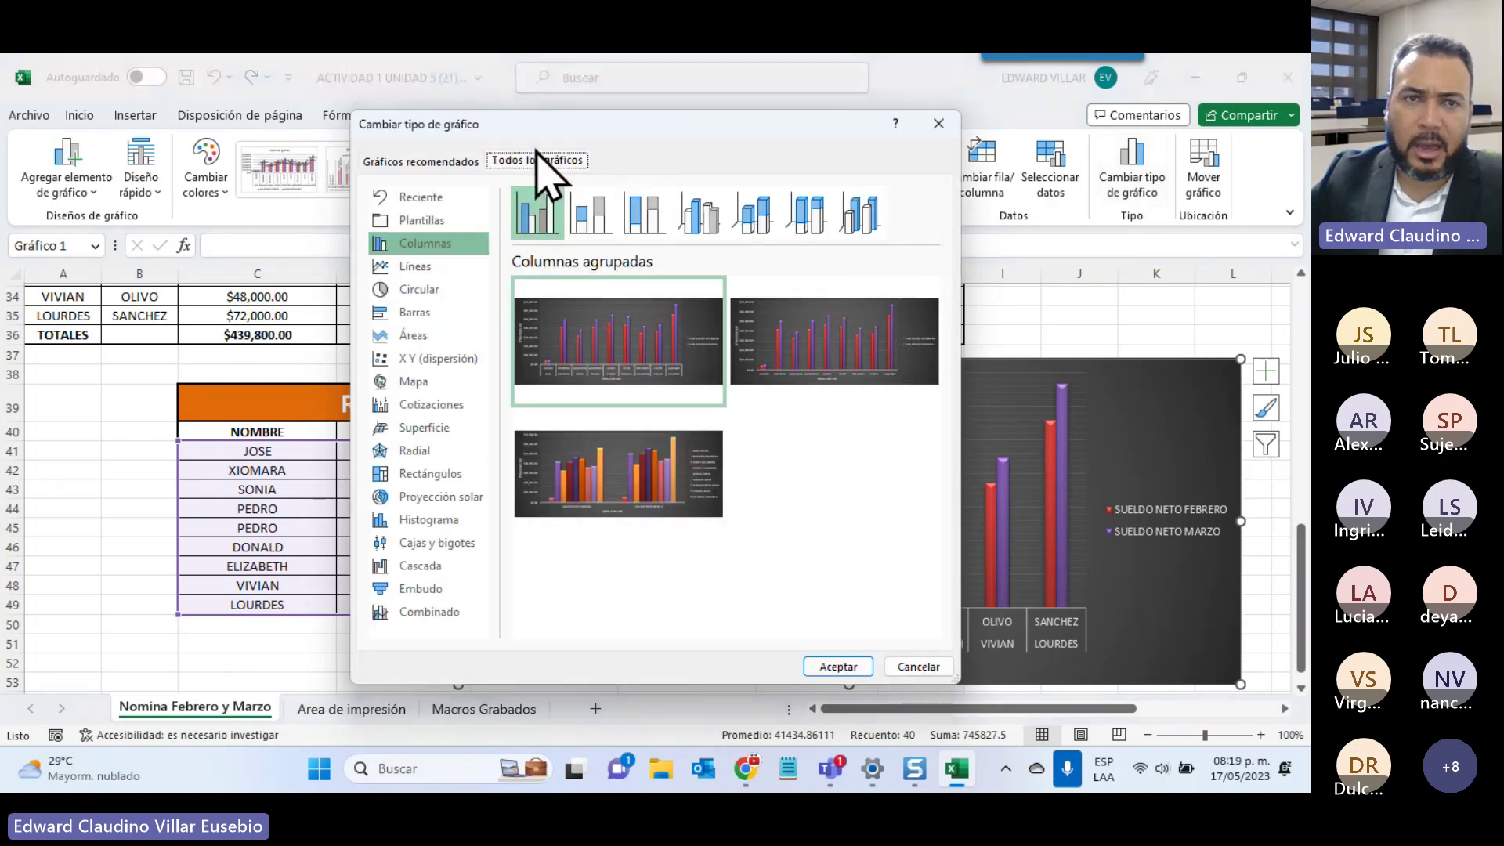
left_click(436, 266)
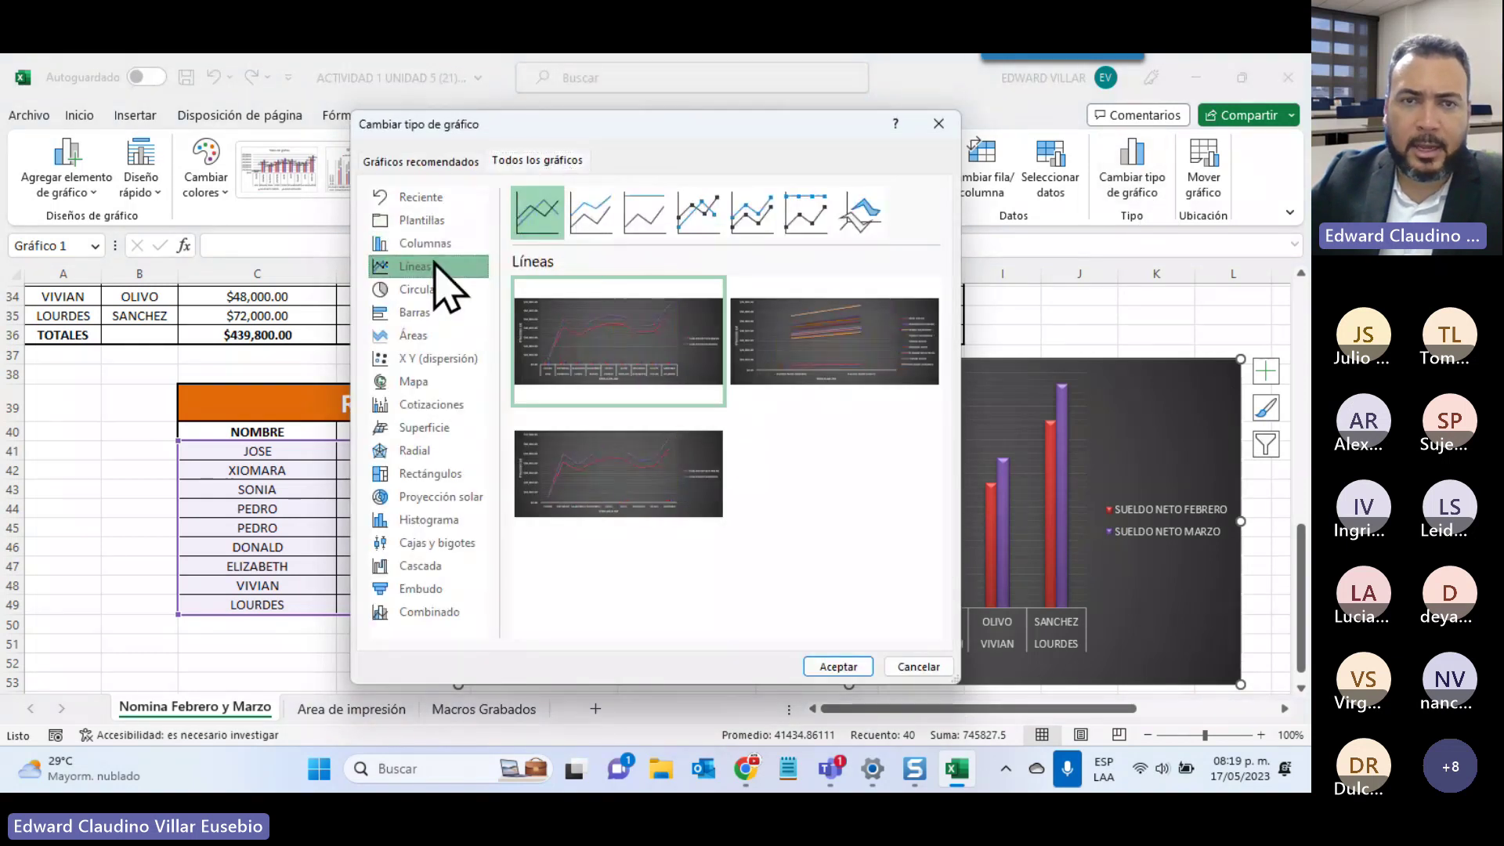
left_click(746, 210)
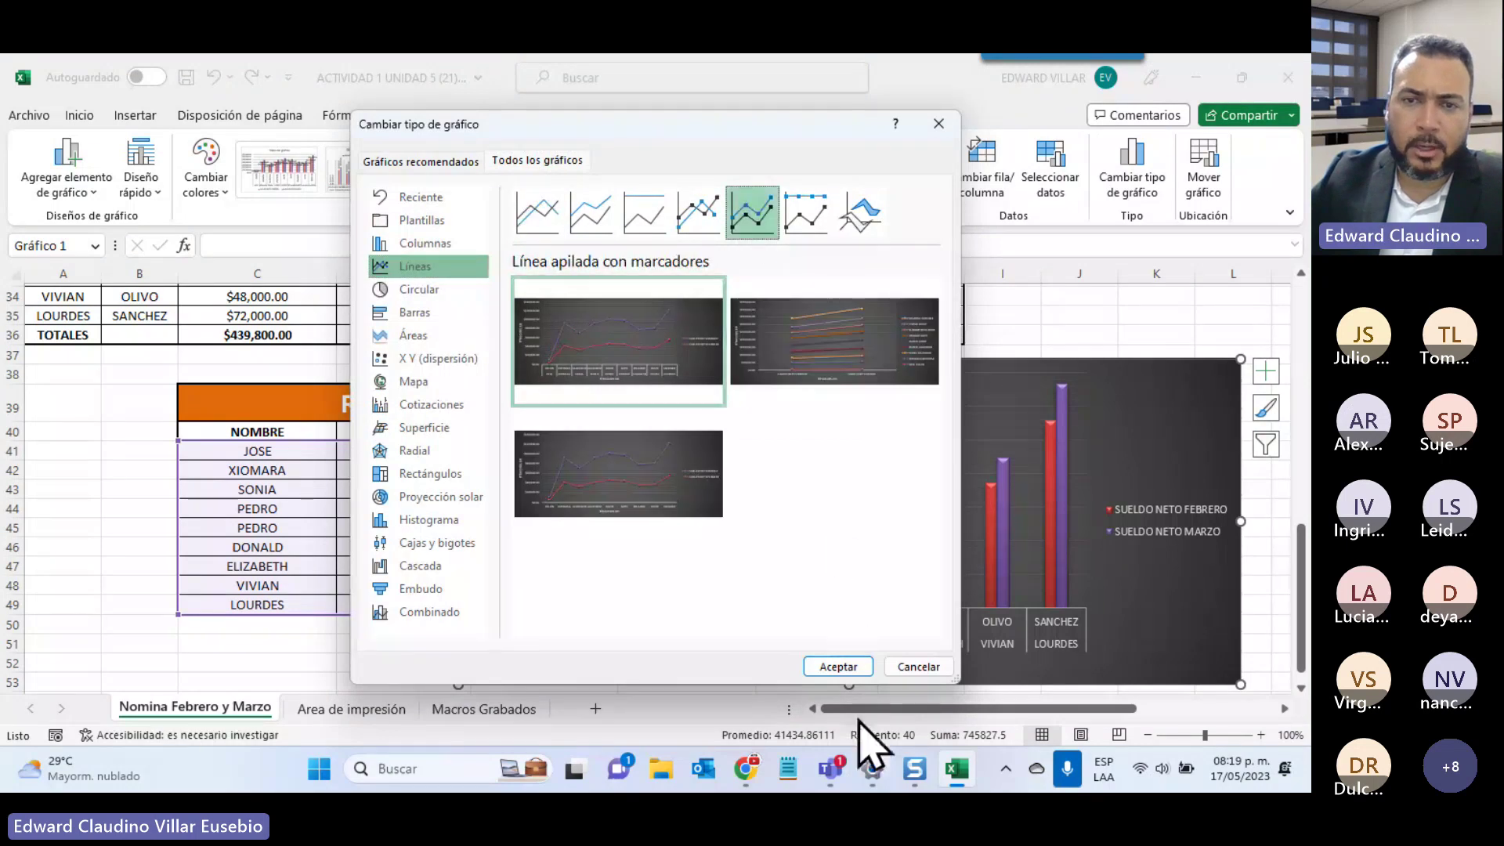
left_click(840, 667)
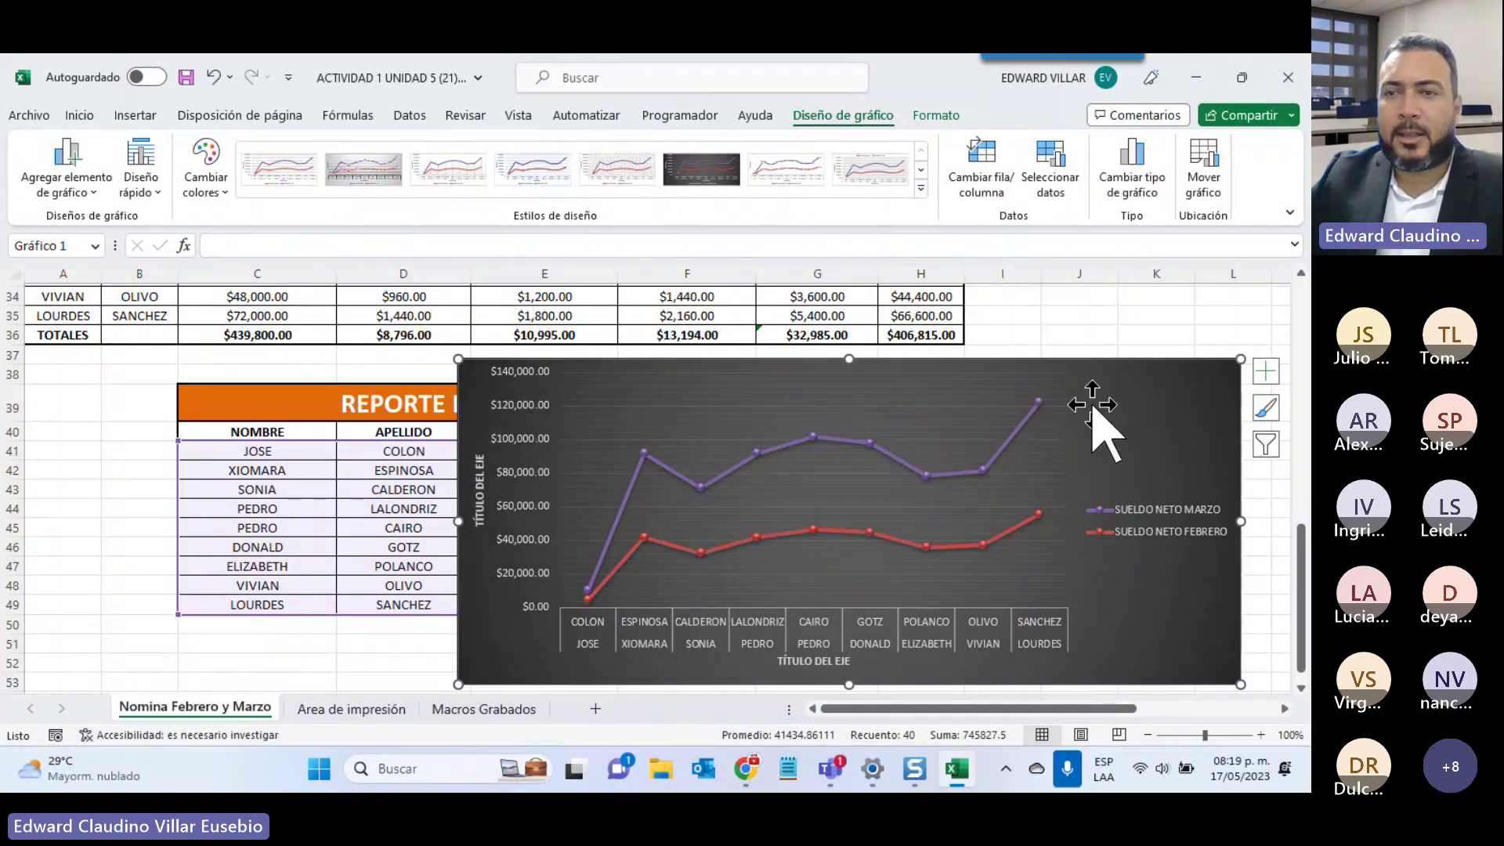
Add a chart title to the line chart and insert the sample text "sdfsdgsdgsd" within it
left_click(1268, 374)
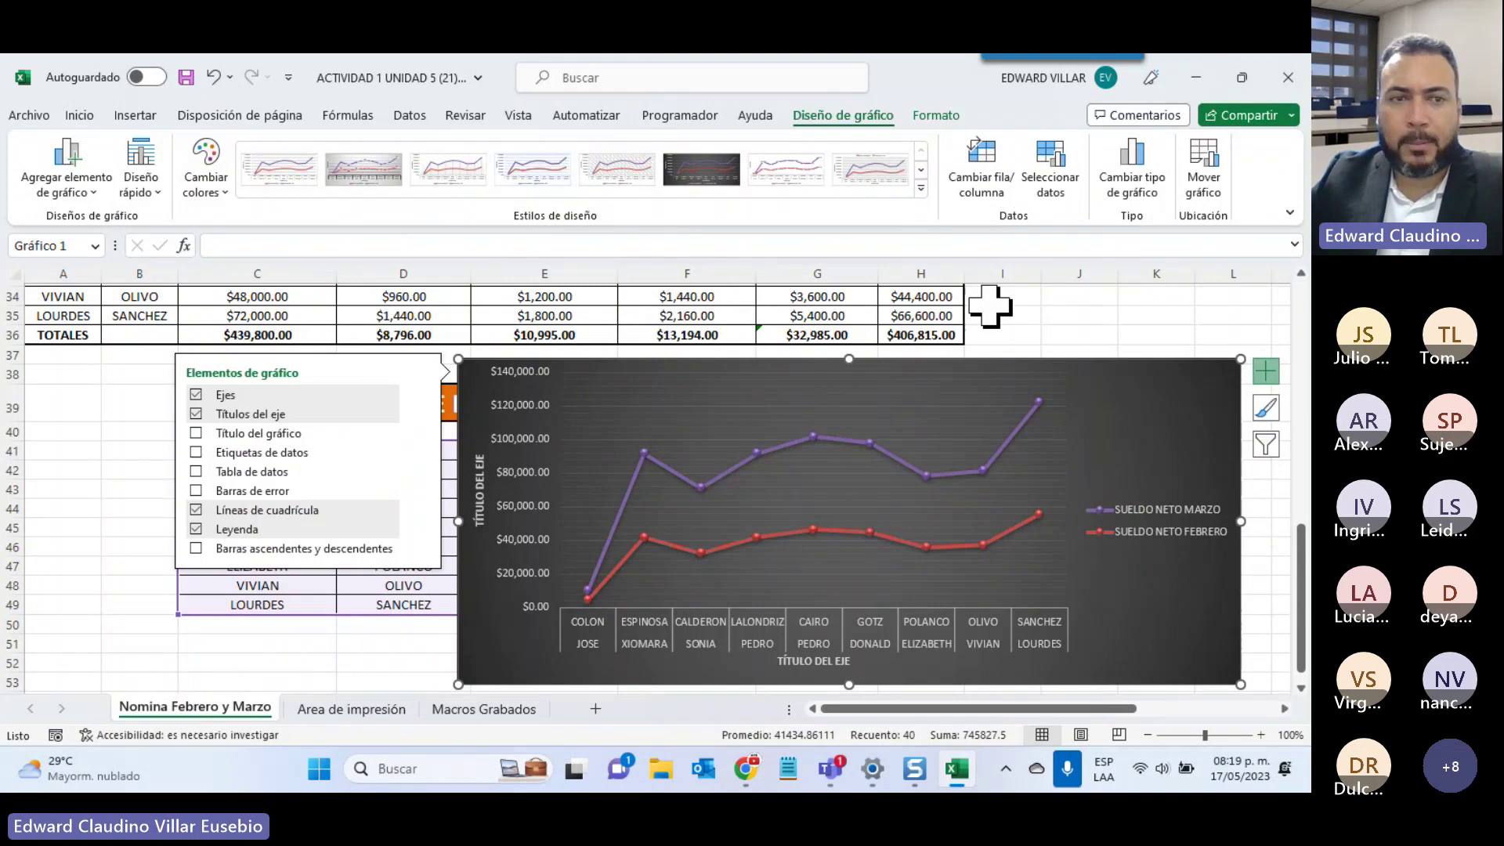
left_click(195, 433)
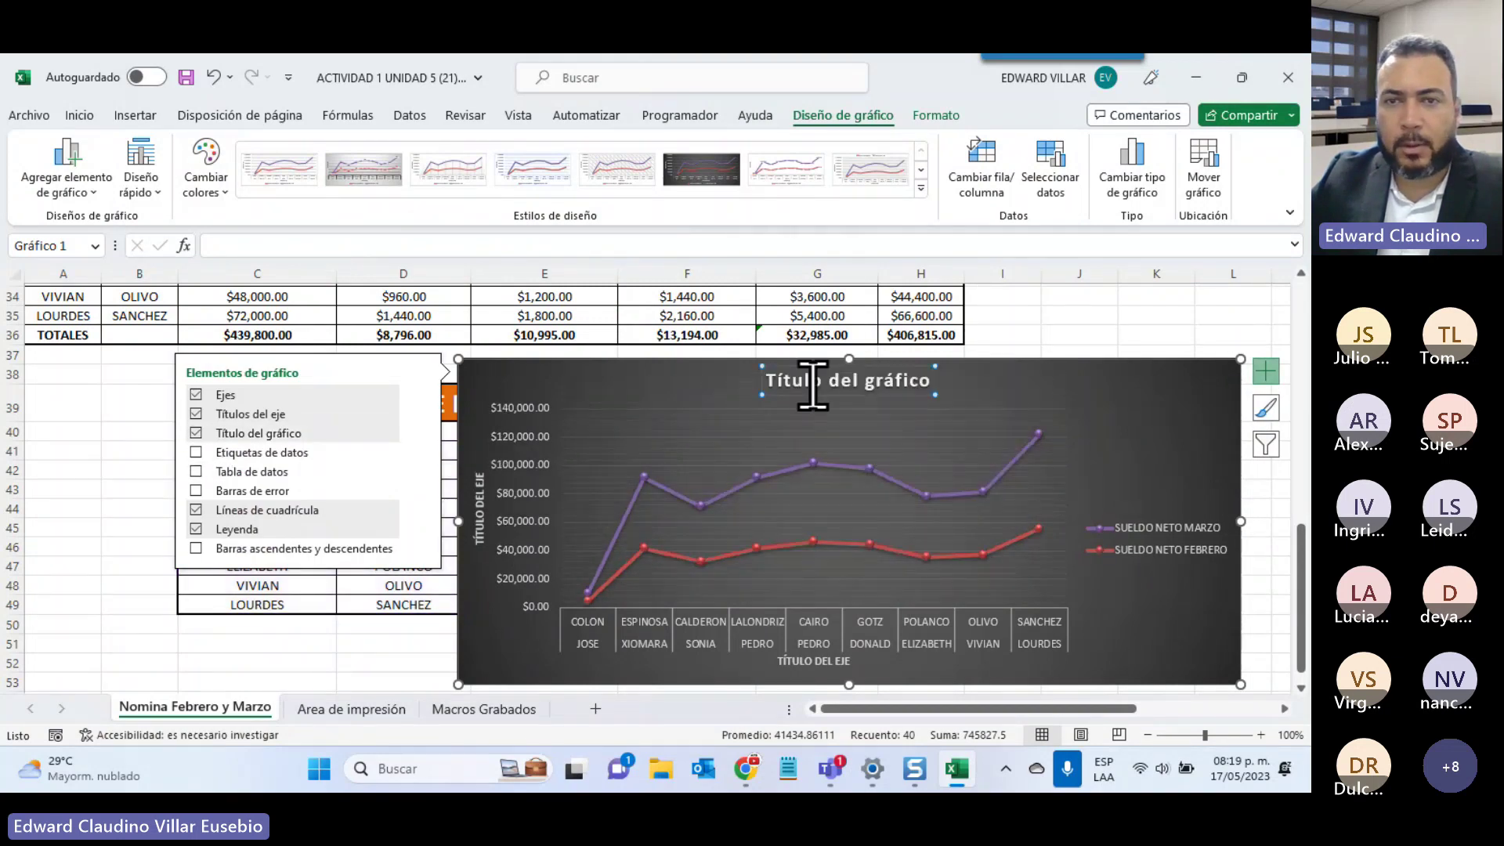
left_click(812, 384)
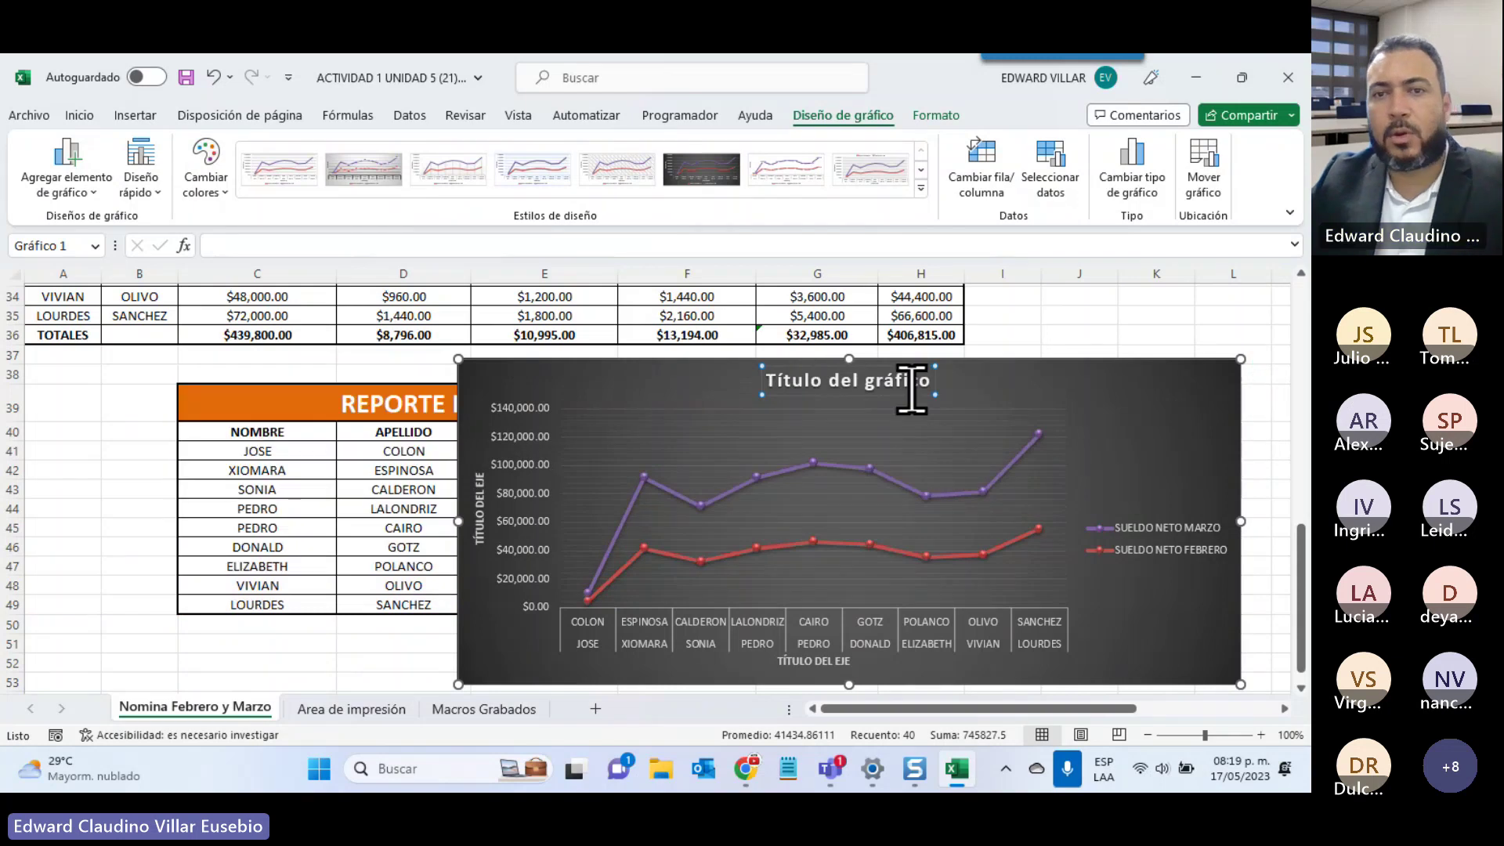
type("sdfsdgsdgsd")
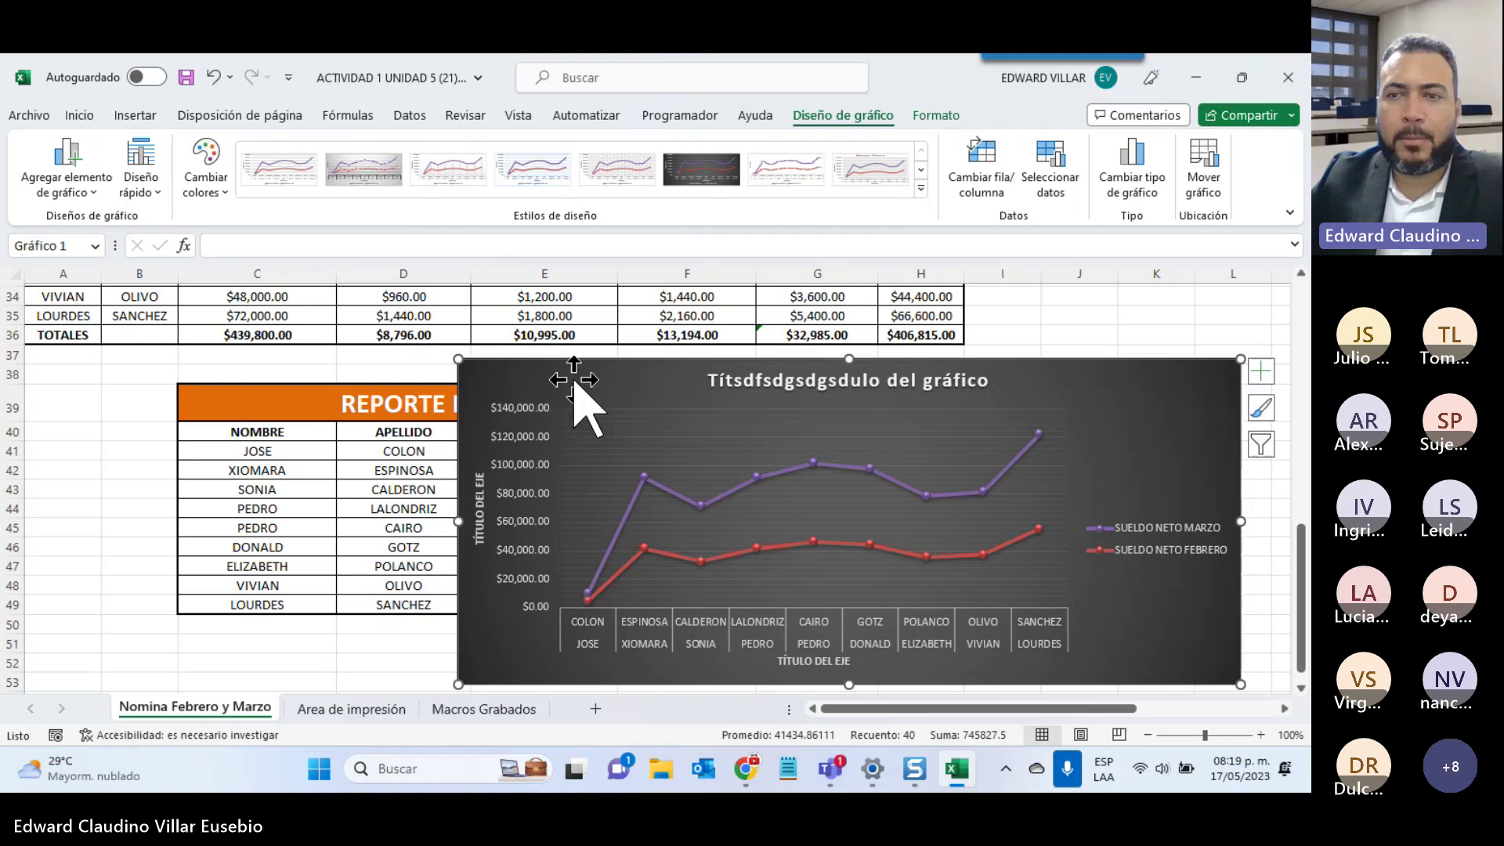
Turn data labels on, off and on again in the line chart, and move the chart back beside the report table
left_click(729, 383)
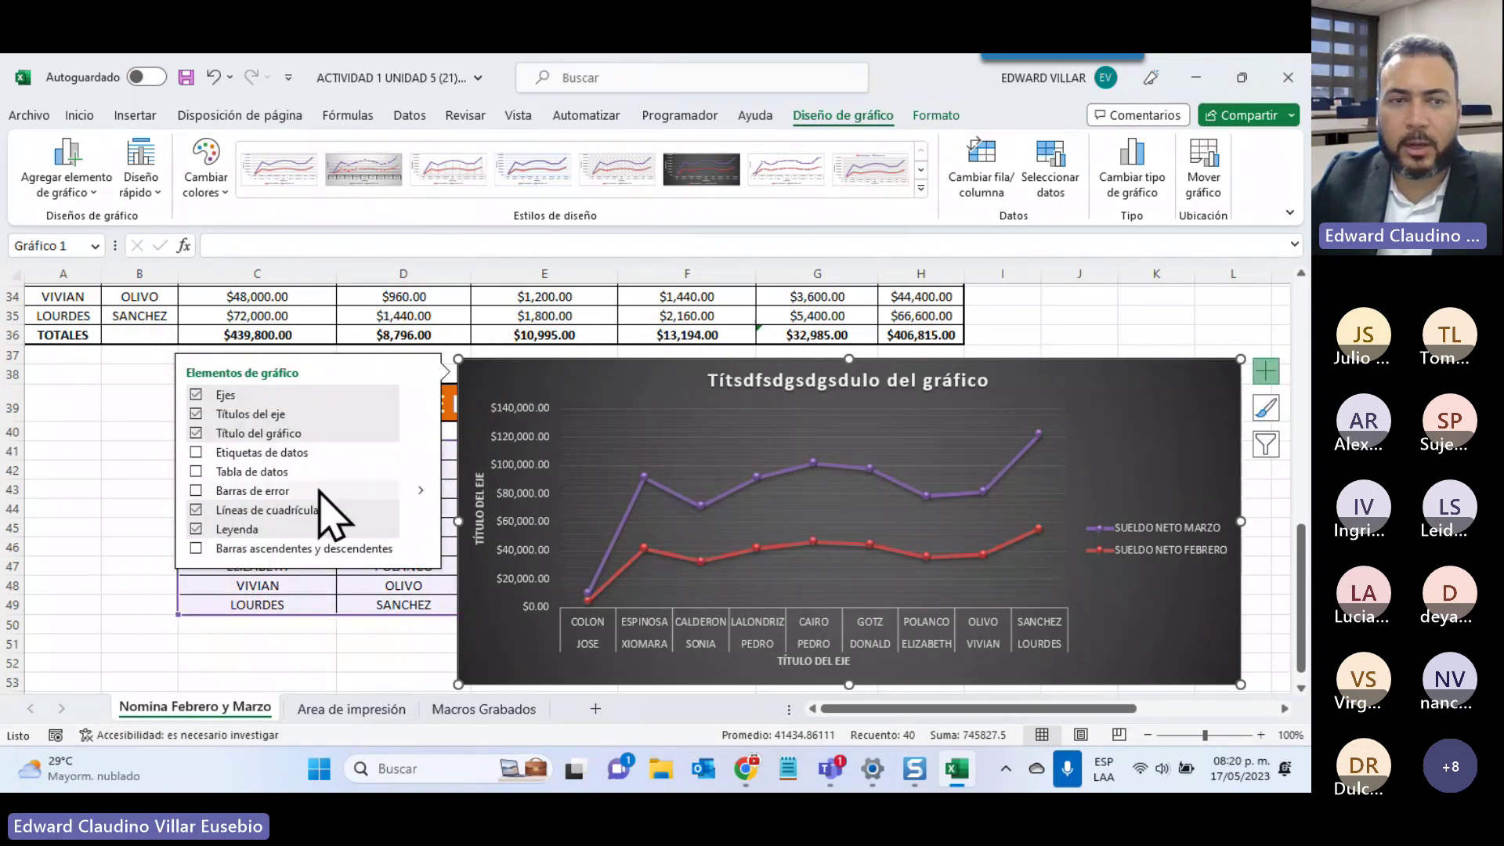
left_click(258, 453)
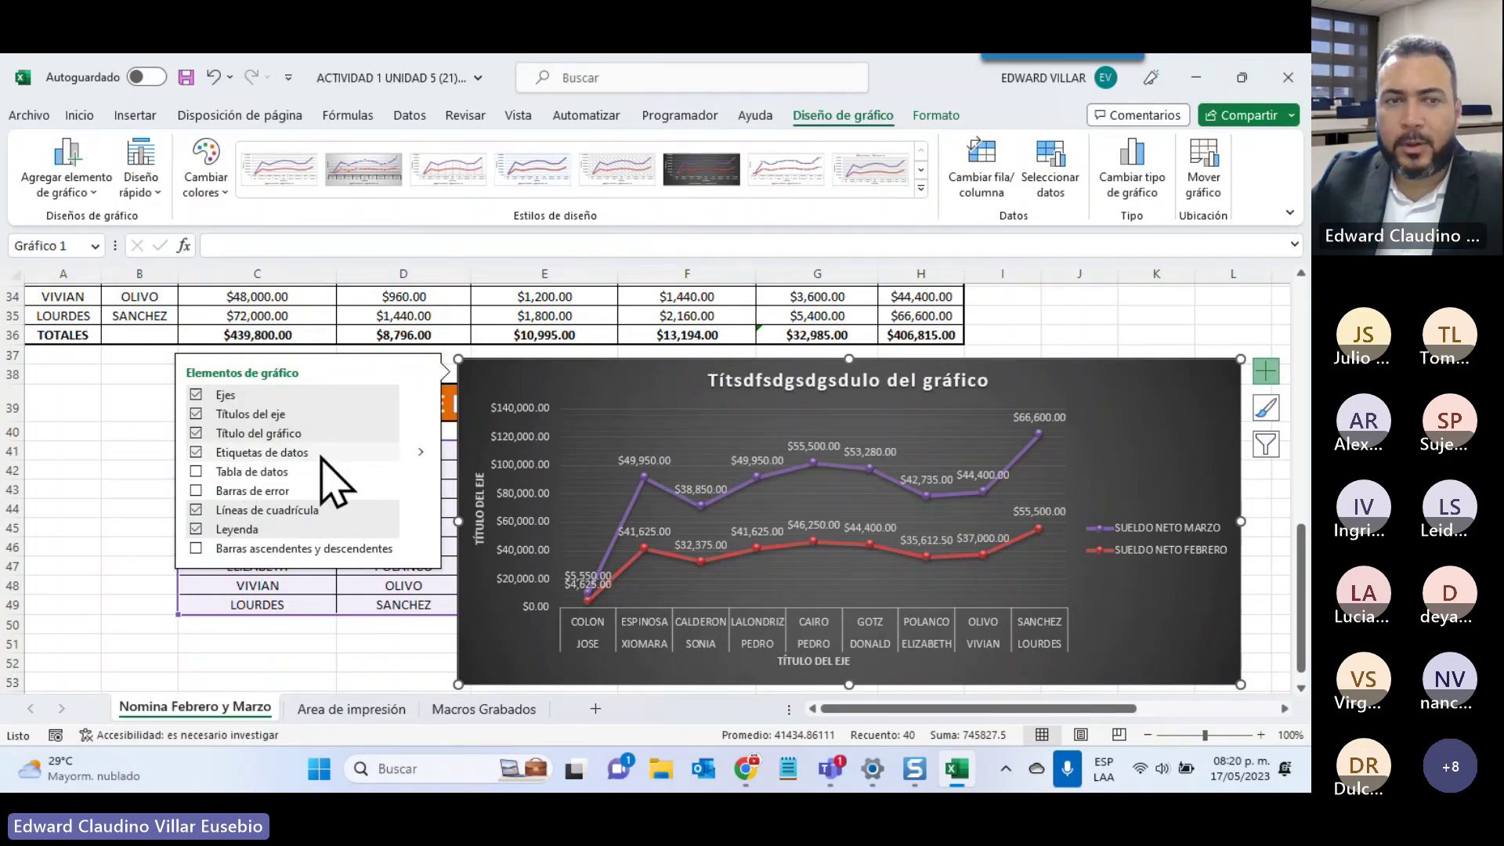
left_click(196, 452)
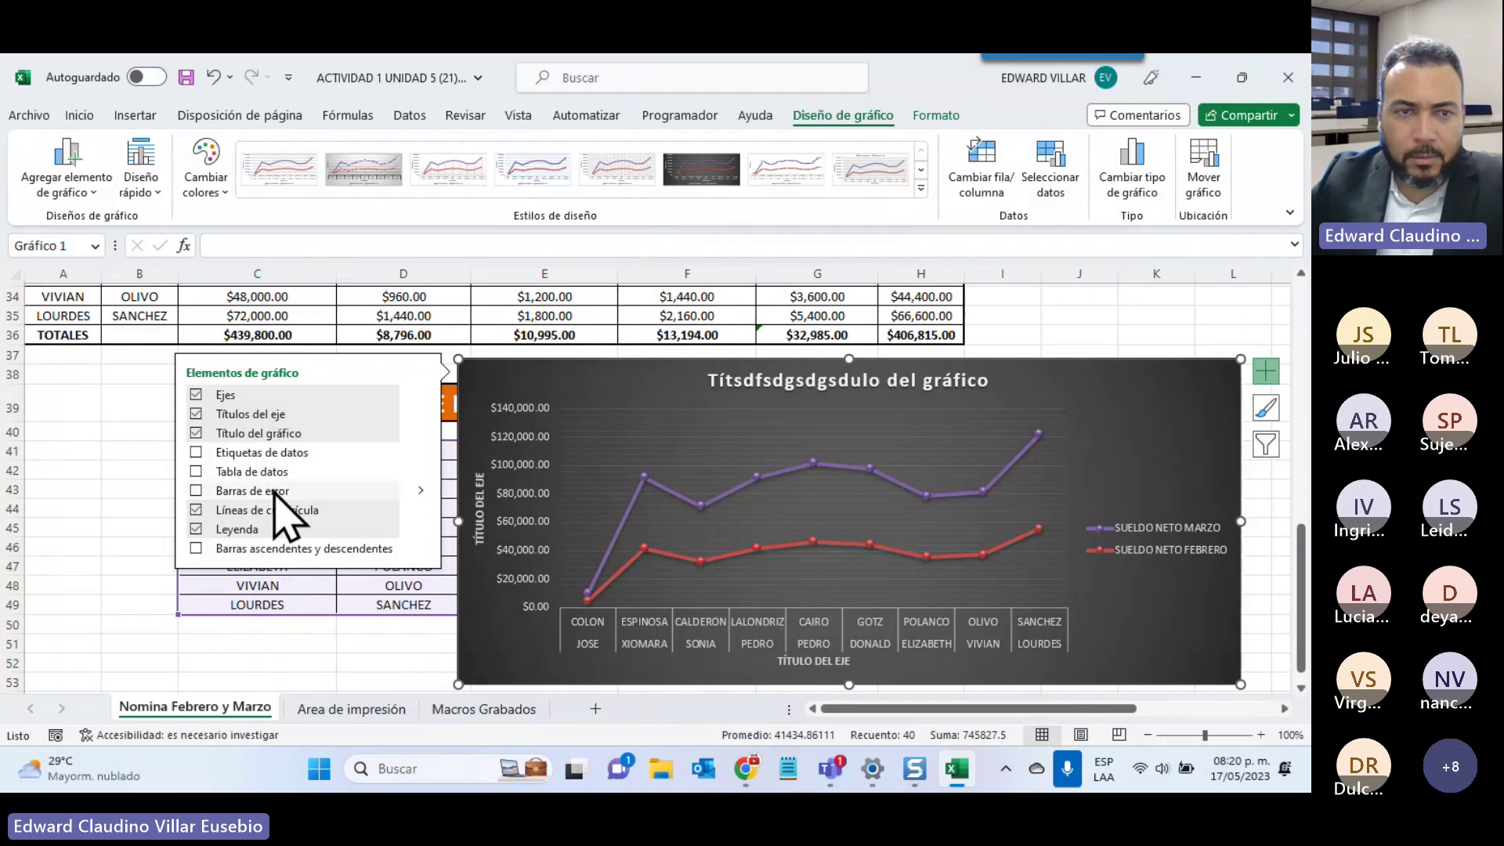
left_click(257, 453)
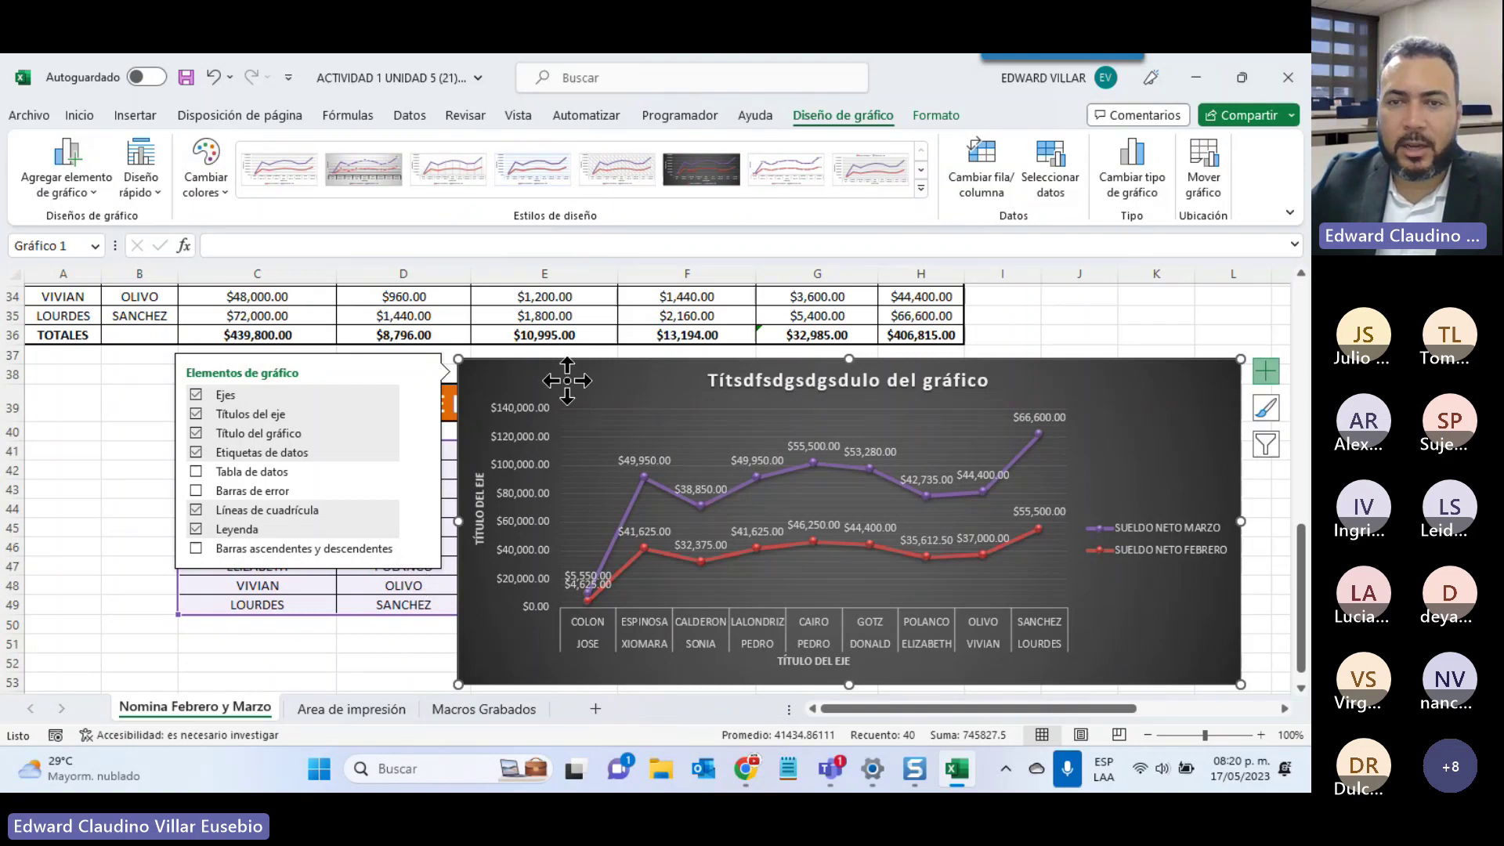
left_click_drag(567, 381, 886, 381)
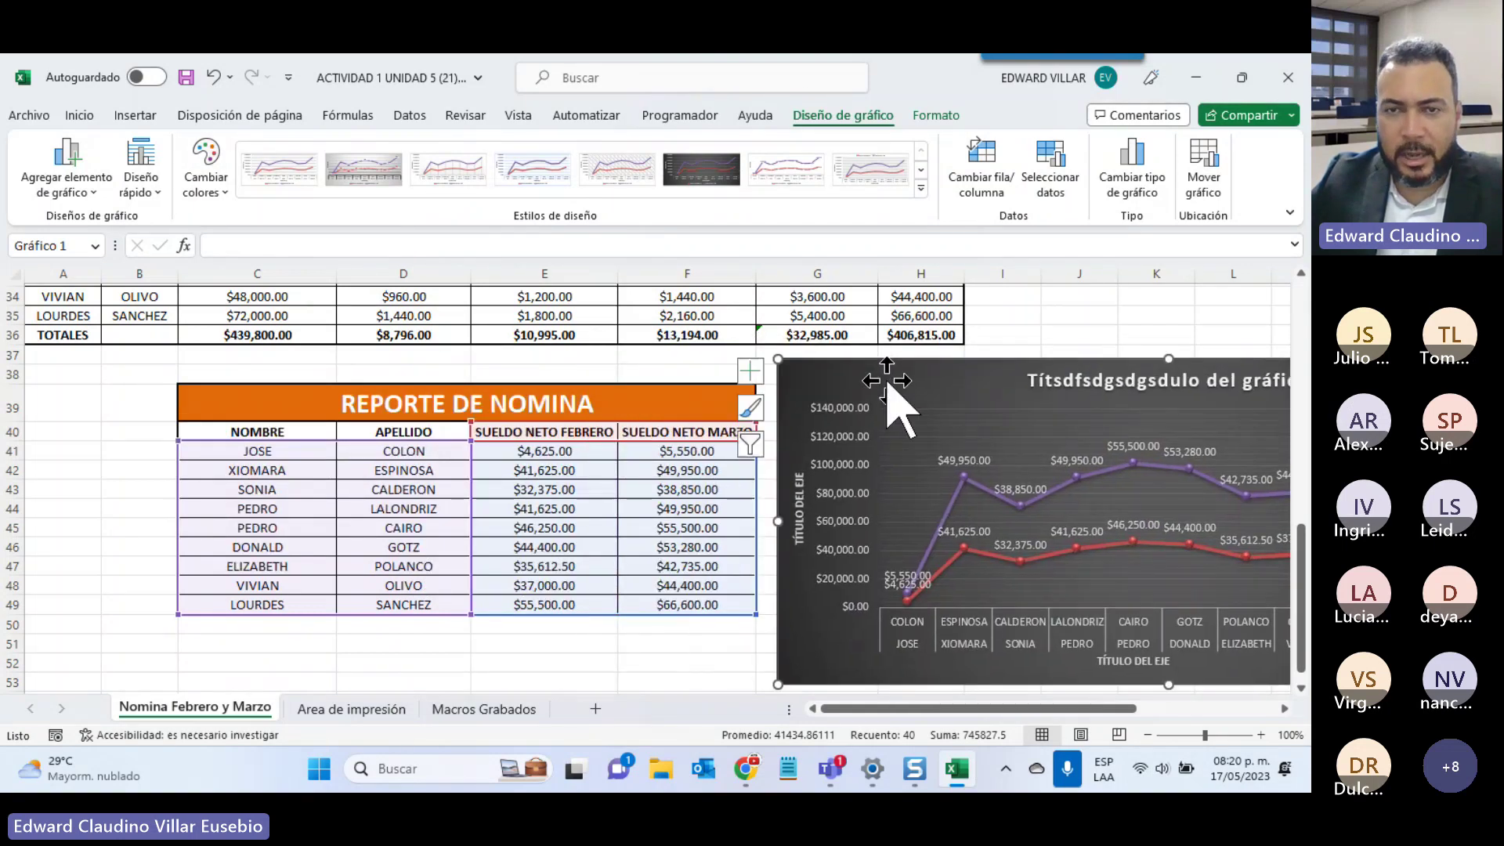
left_click(658, 662)
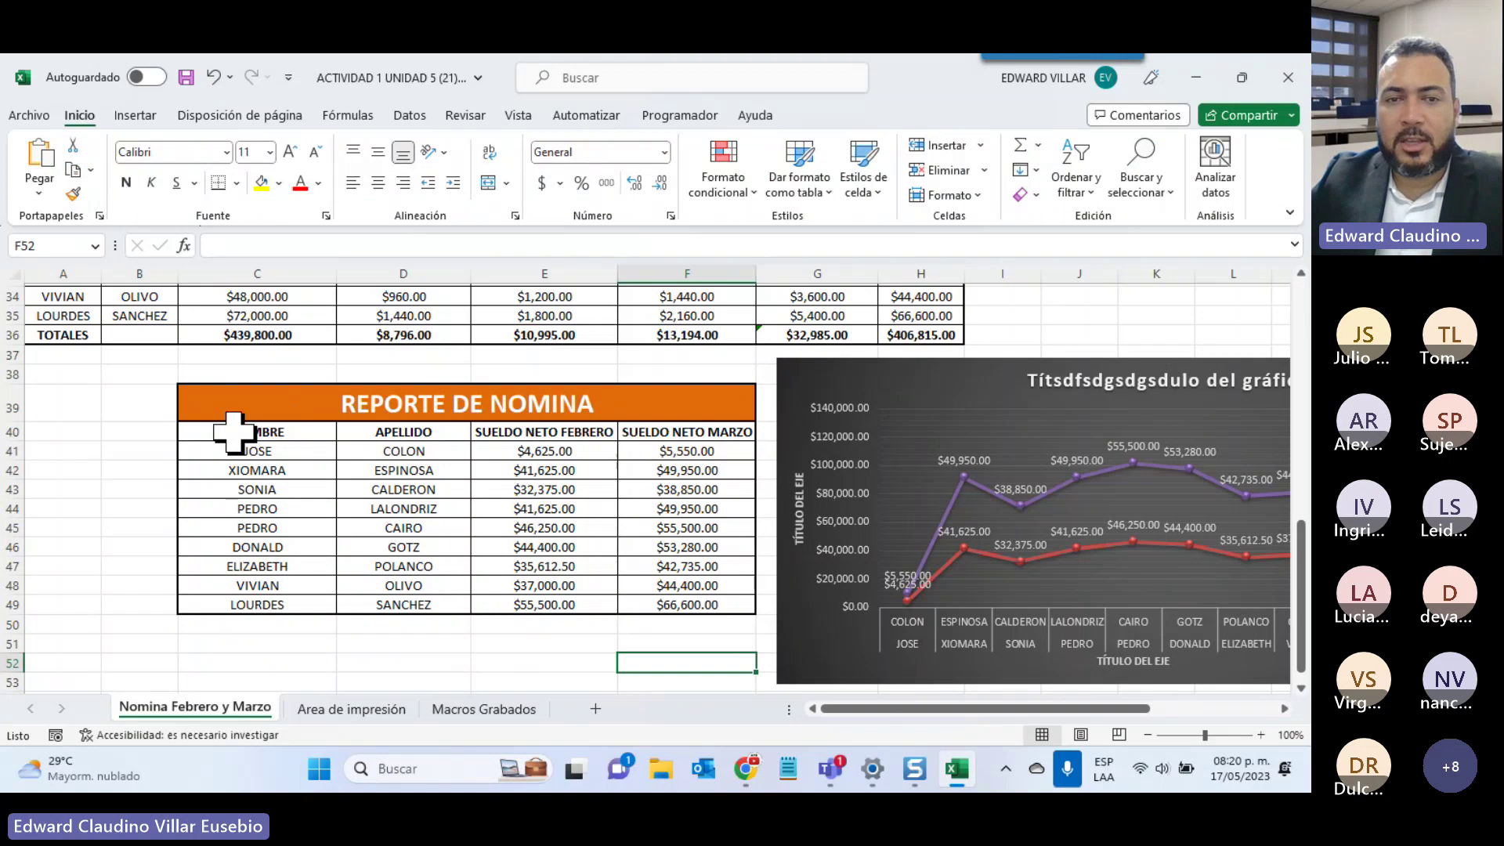
Insert a 3-D pie chart of the February net salaries from C40:E49 of the Reporte de Nomina and place it below the table
left_click_drag(228, 430, 499, 610)
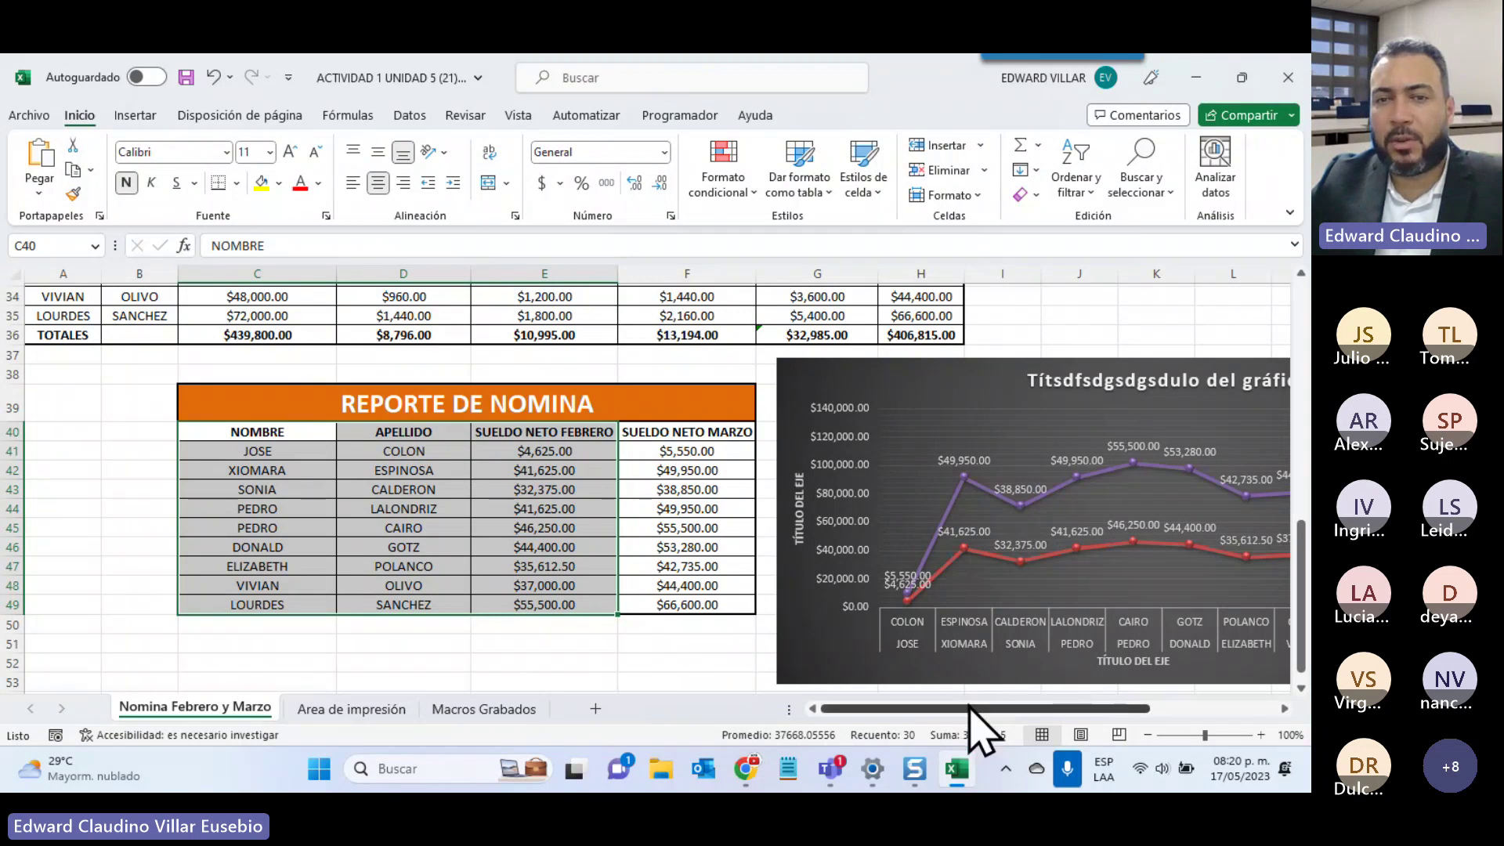
left_click_drag(971, 713, 1068, 716)
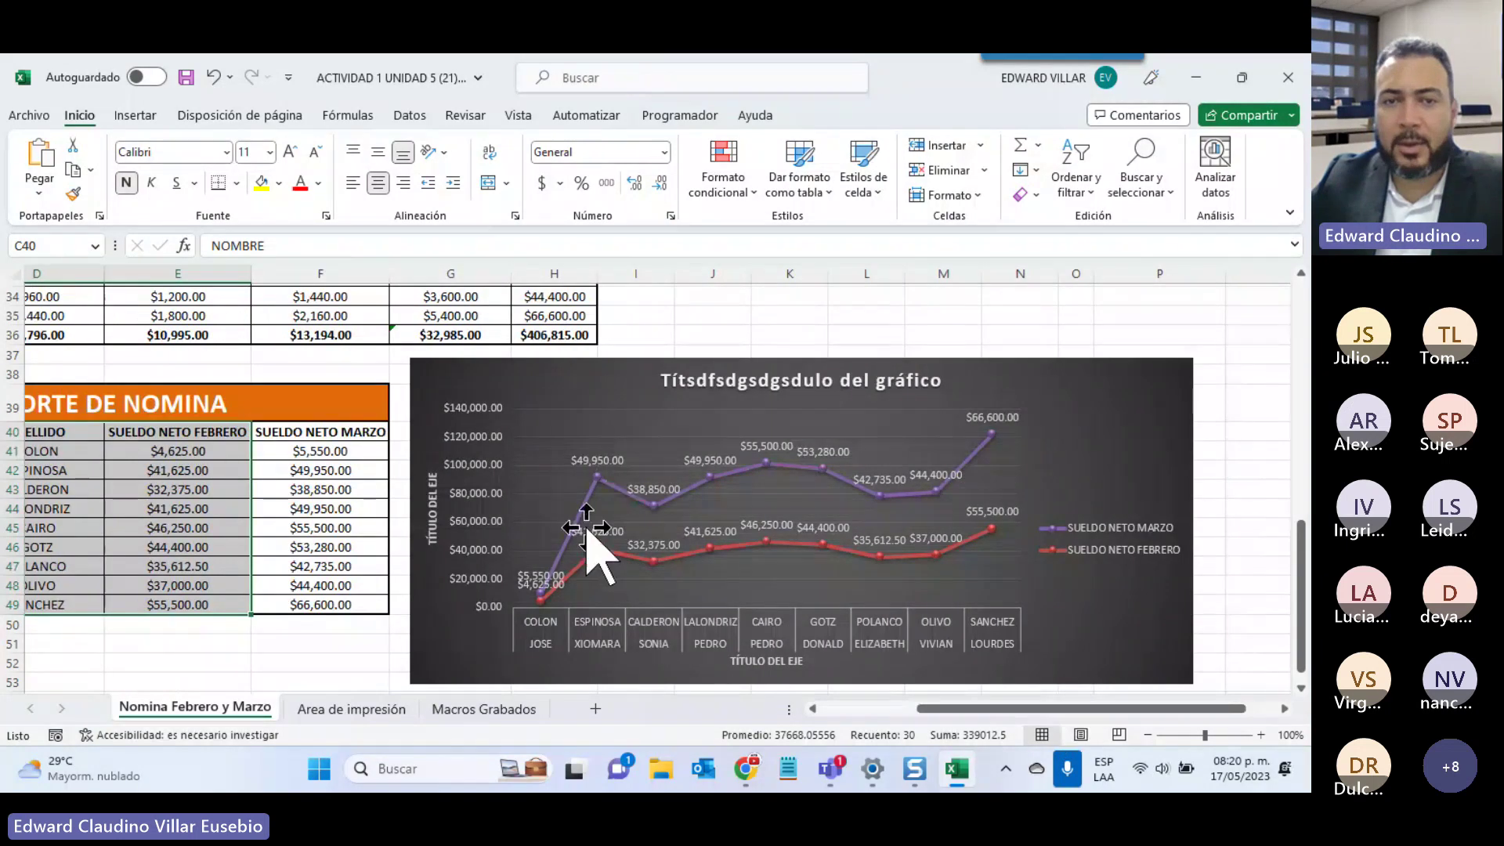
mouse_move(654, 564)
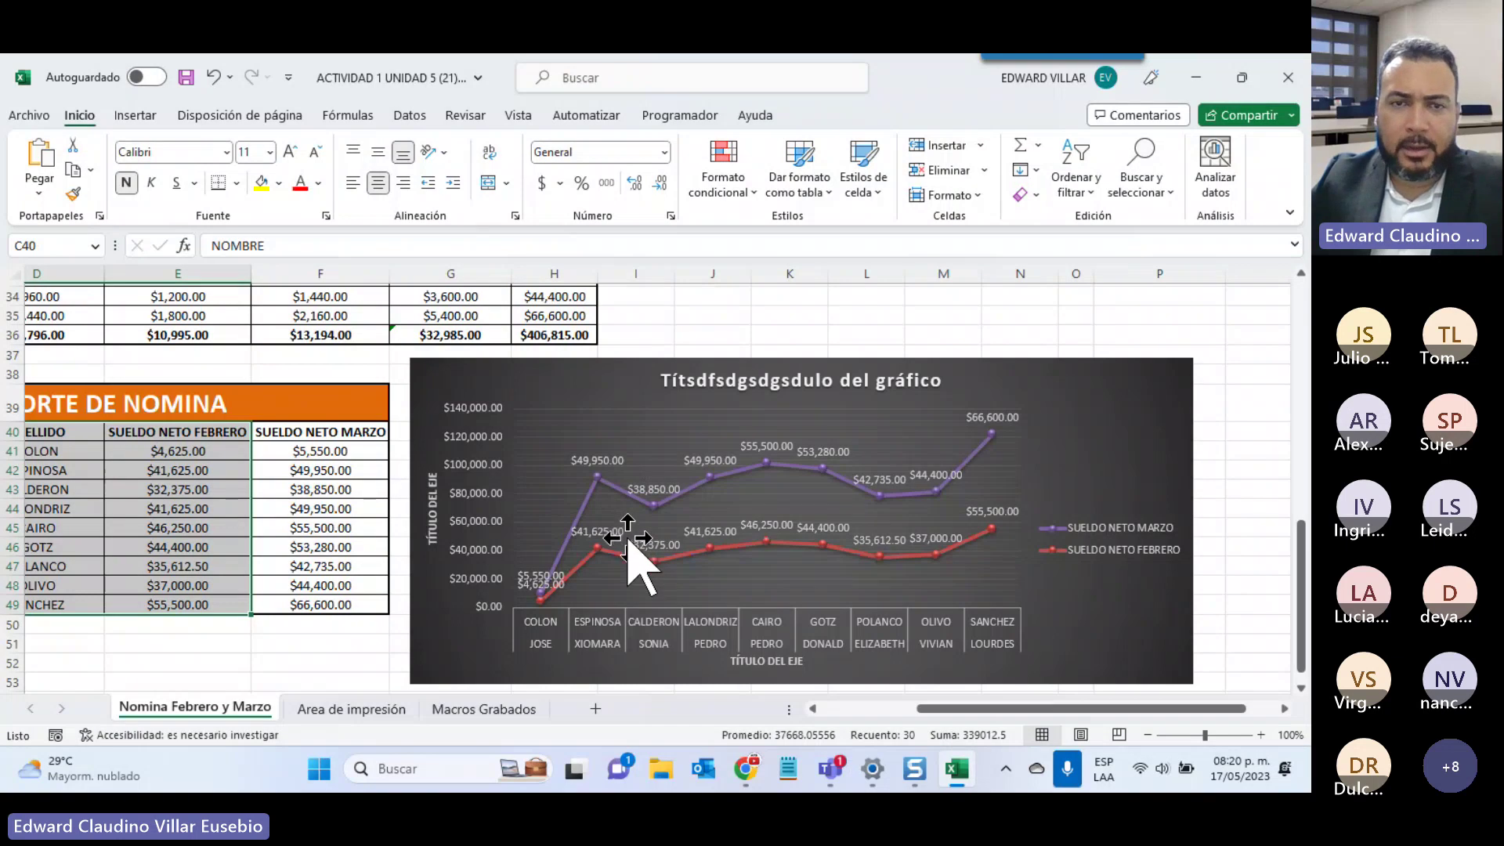
left_click(835, 708)
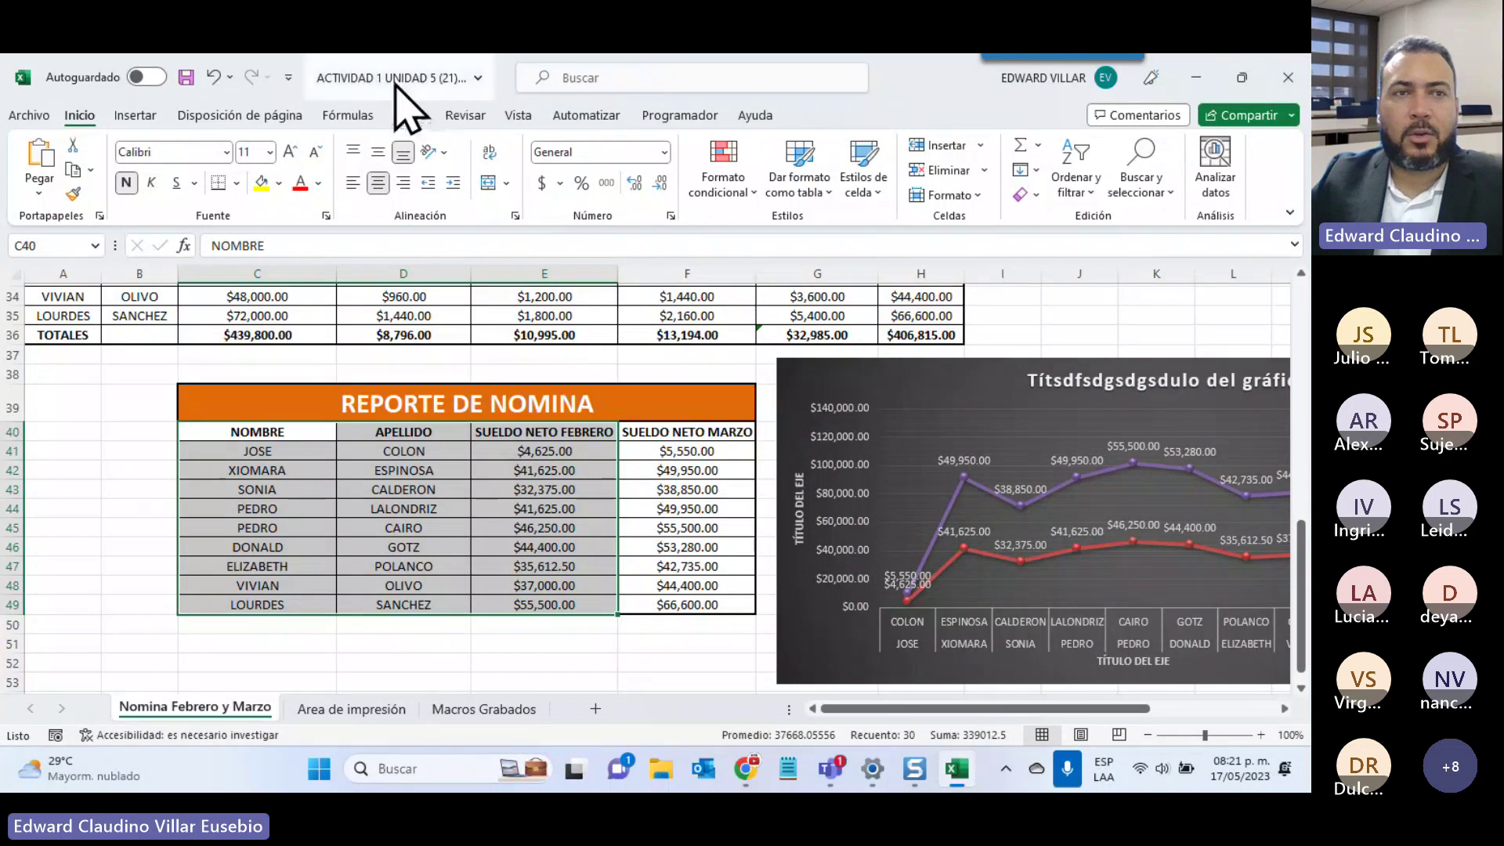
left_click(137, 118)
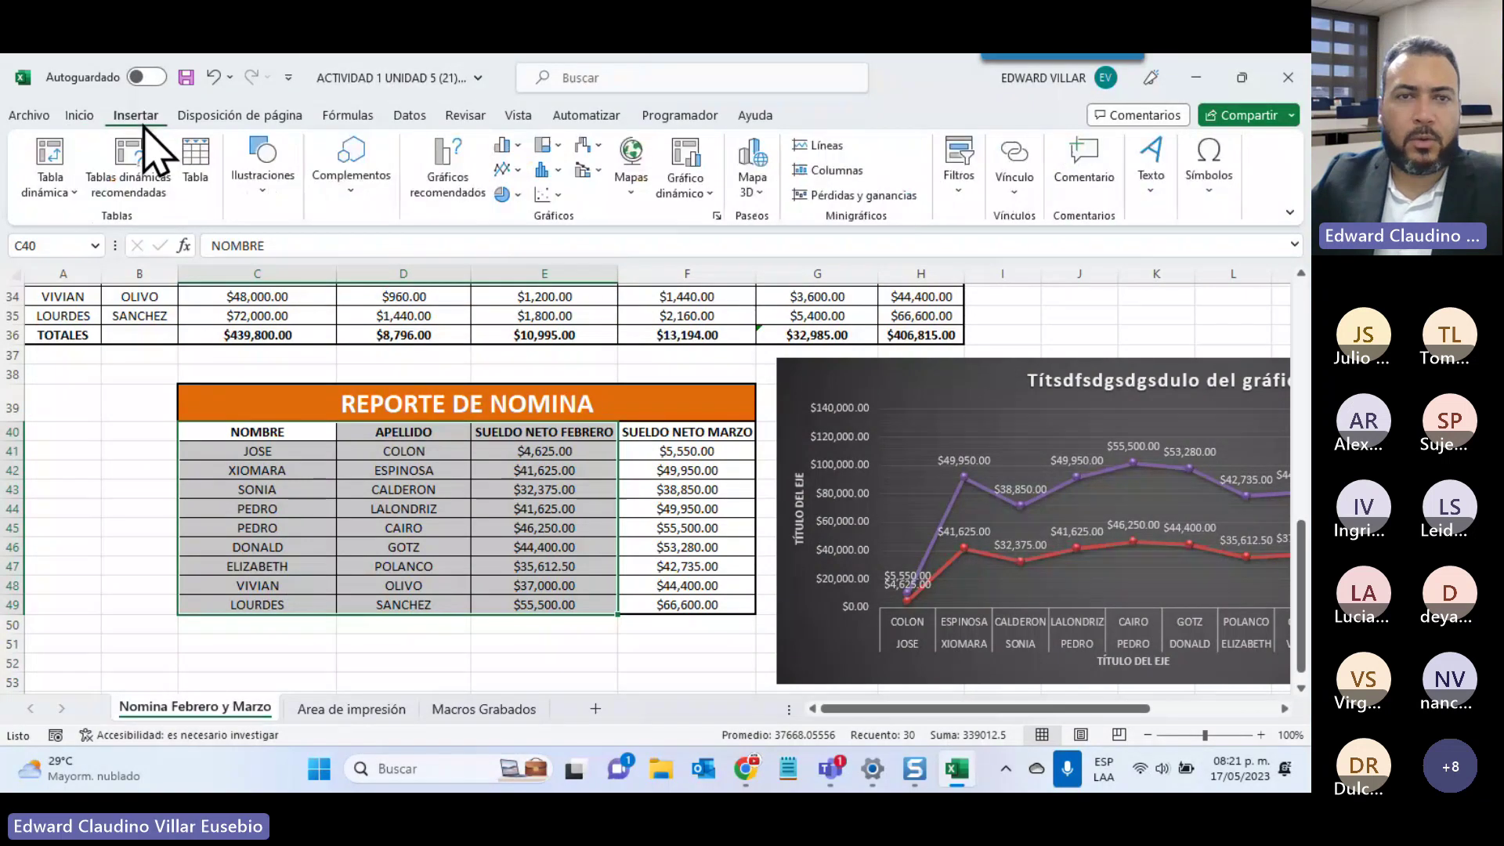
left_click(517, 195)
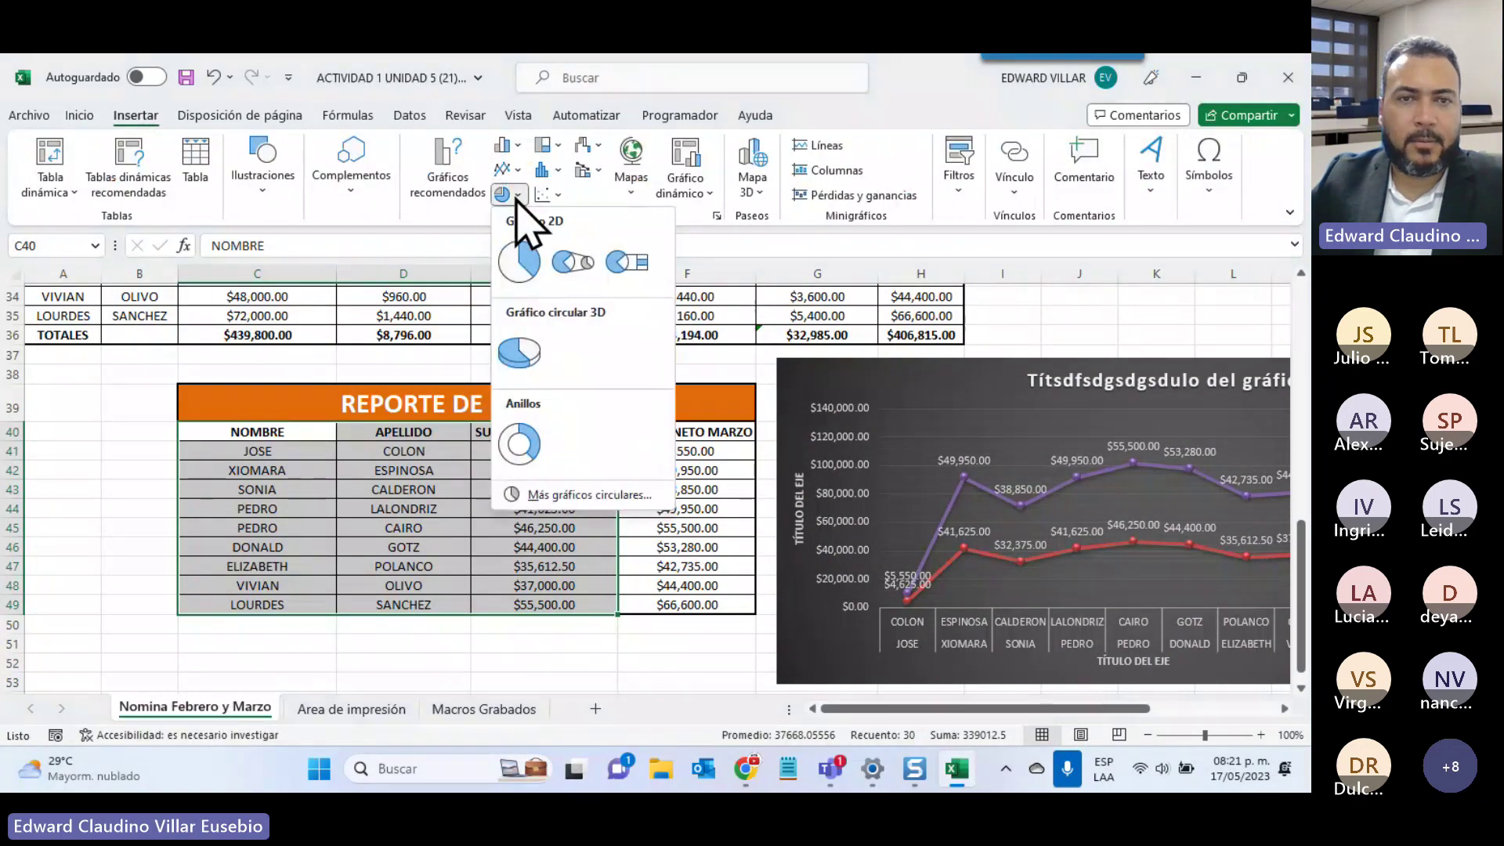
left_click(520, 362)
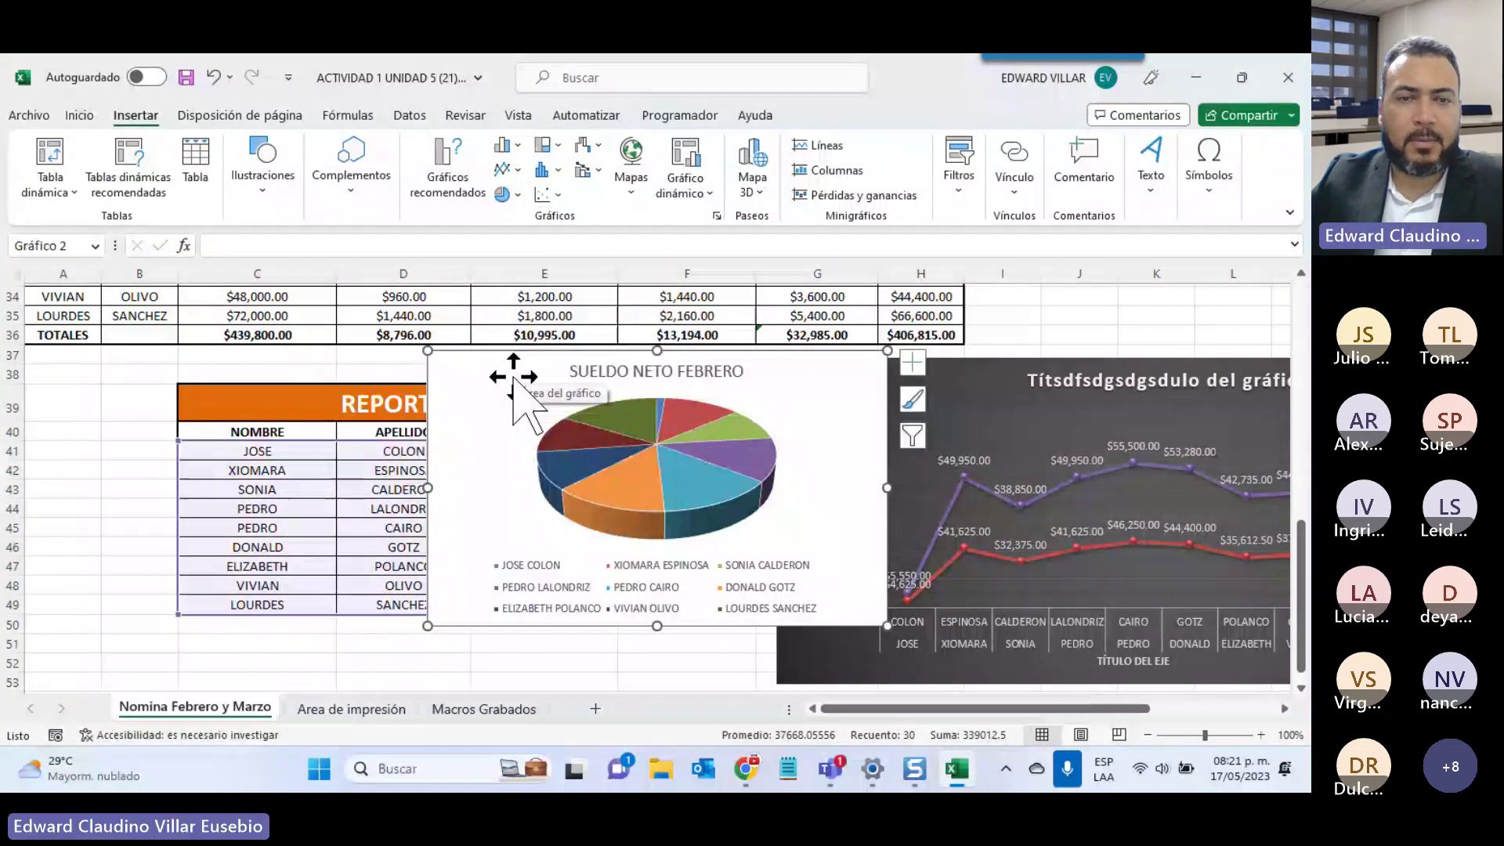
left_click_drag(513, 377, 200, 659)
scroll(207, 538, "down", 4)
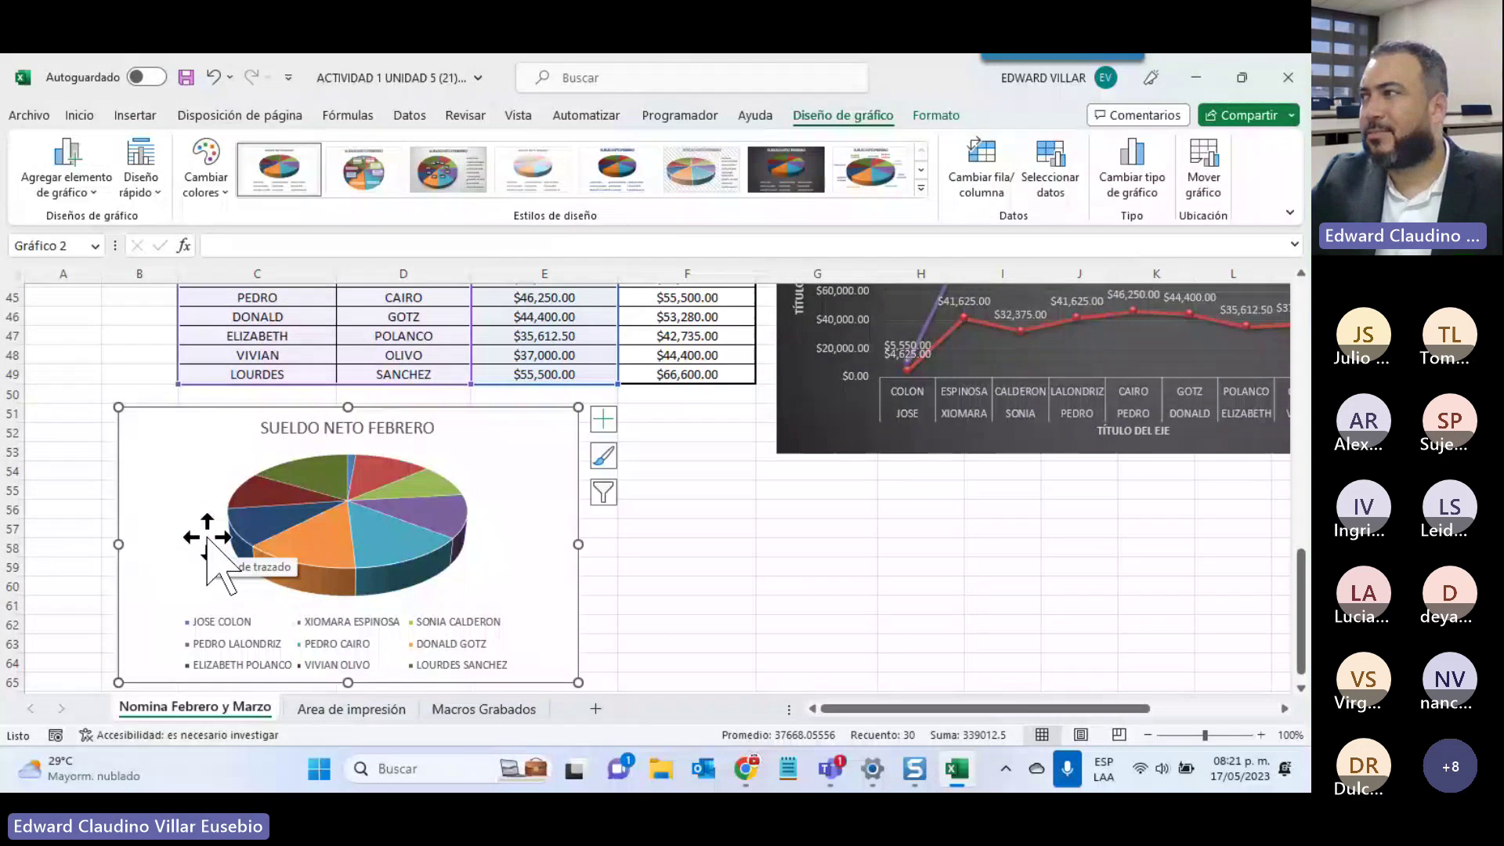
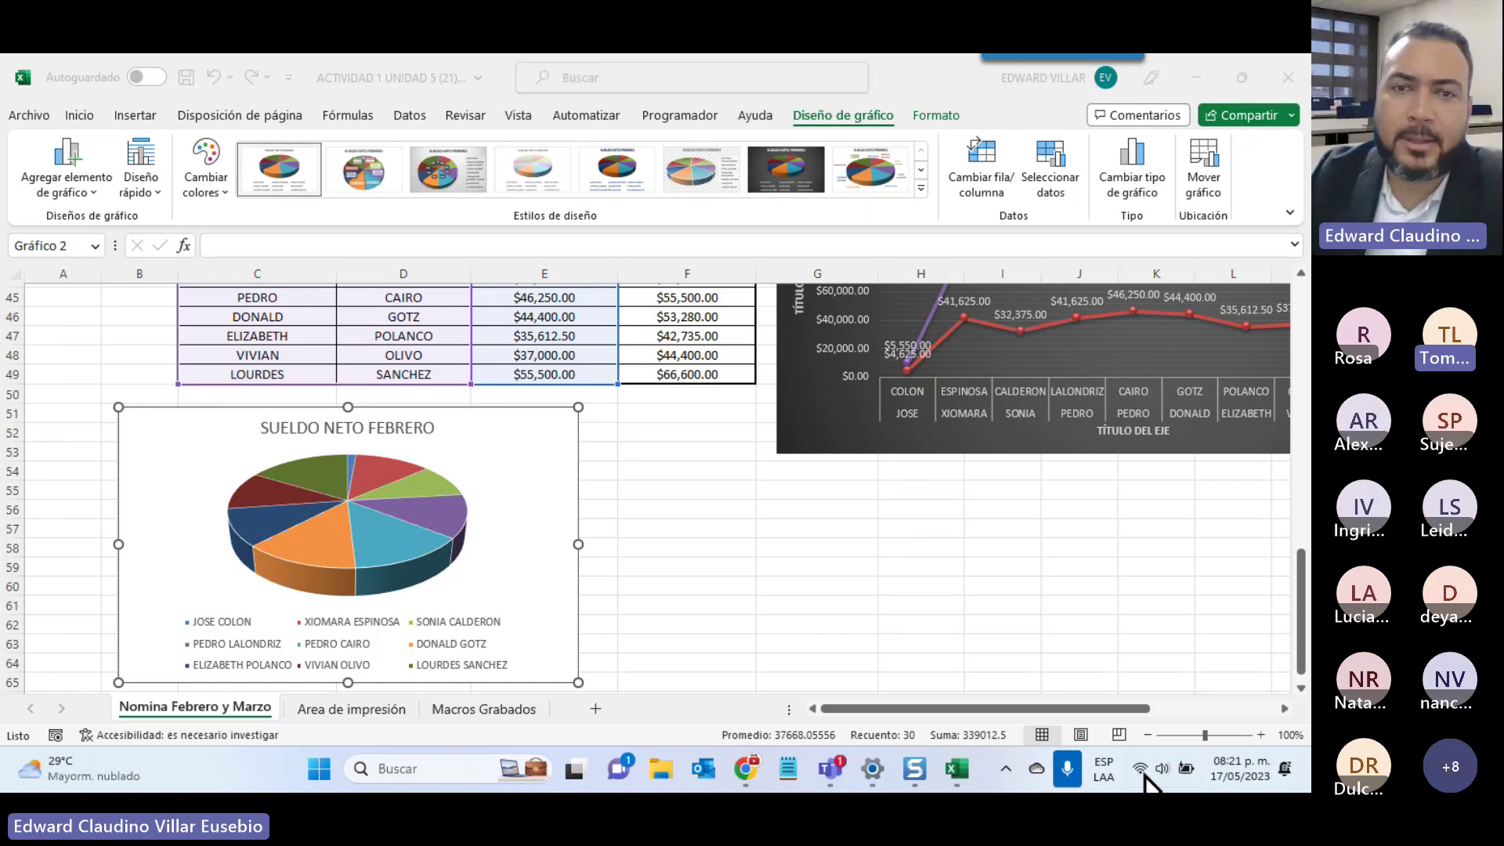
Review the March payroll above the report and highlight the NOMBRE and APELLIDO columns C40:D49 of the Reporte de Nomina
scroll(1117, 552, "up", 3)
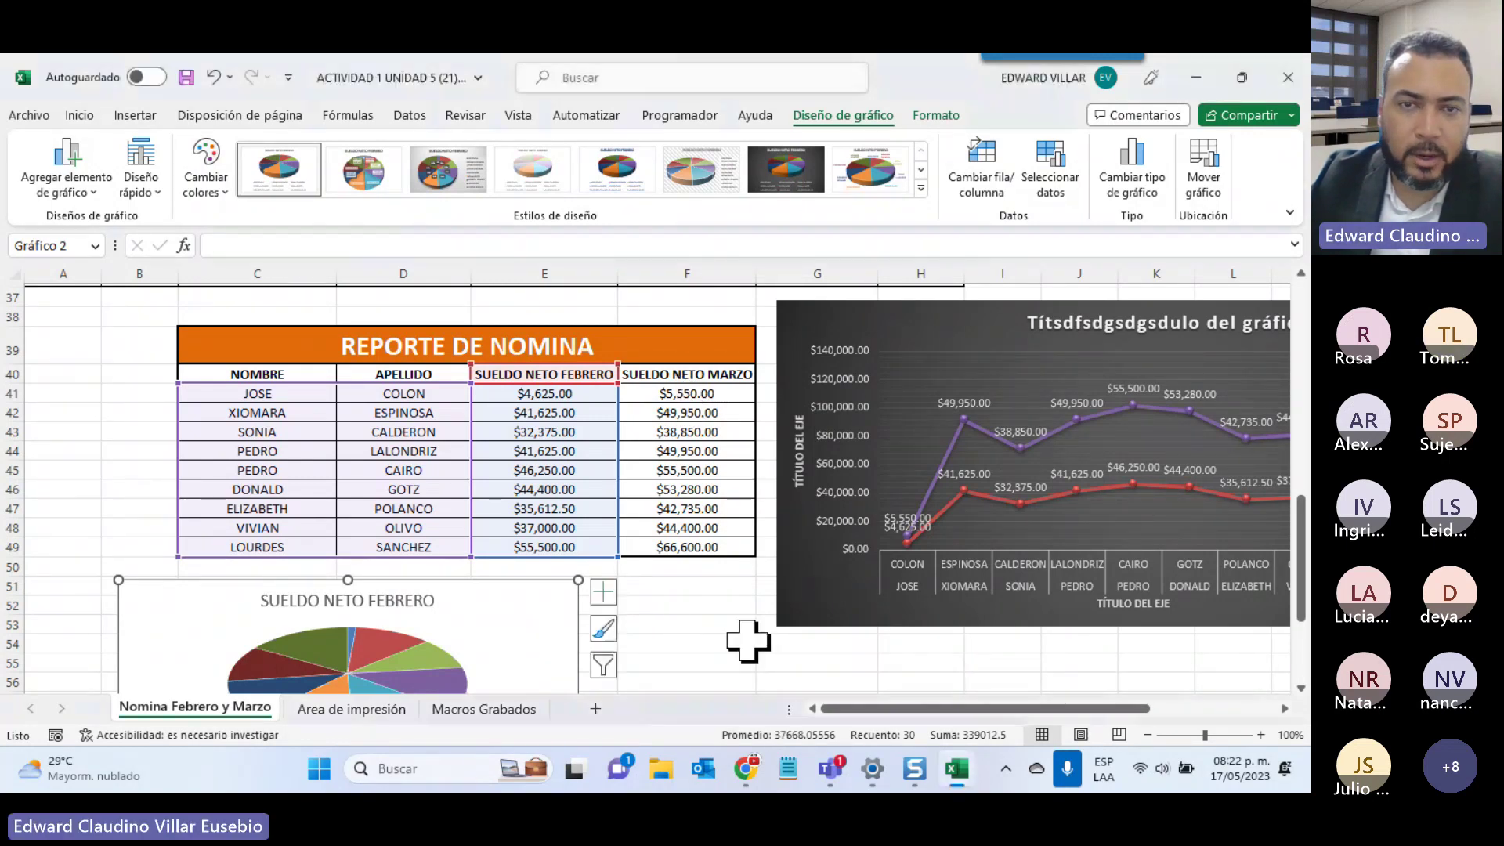
scroll(746, 638, "up", 2)
scroll(748, 638, "up", 3)
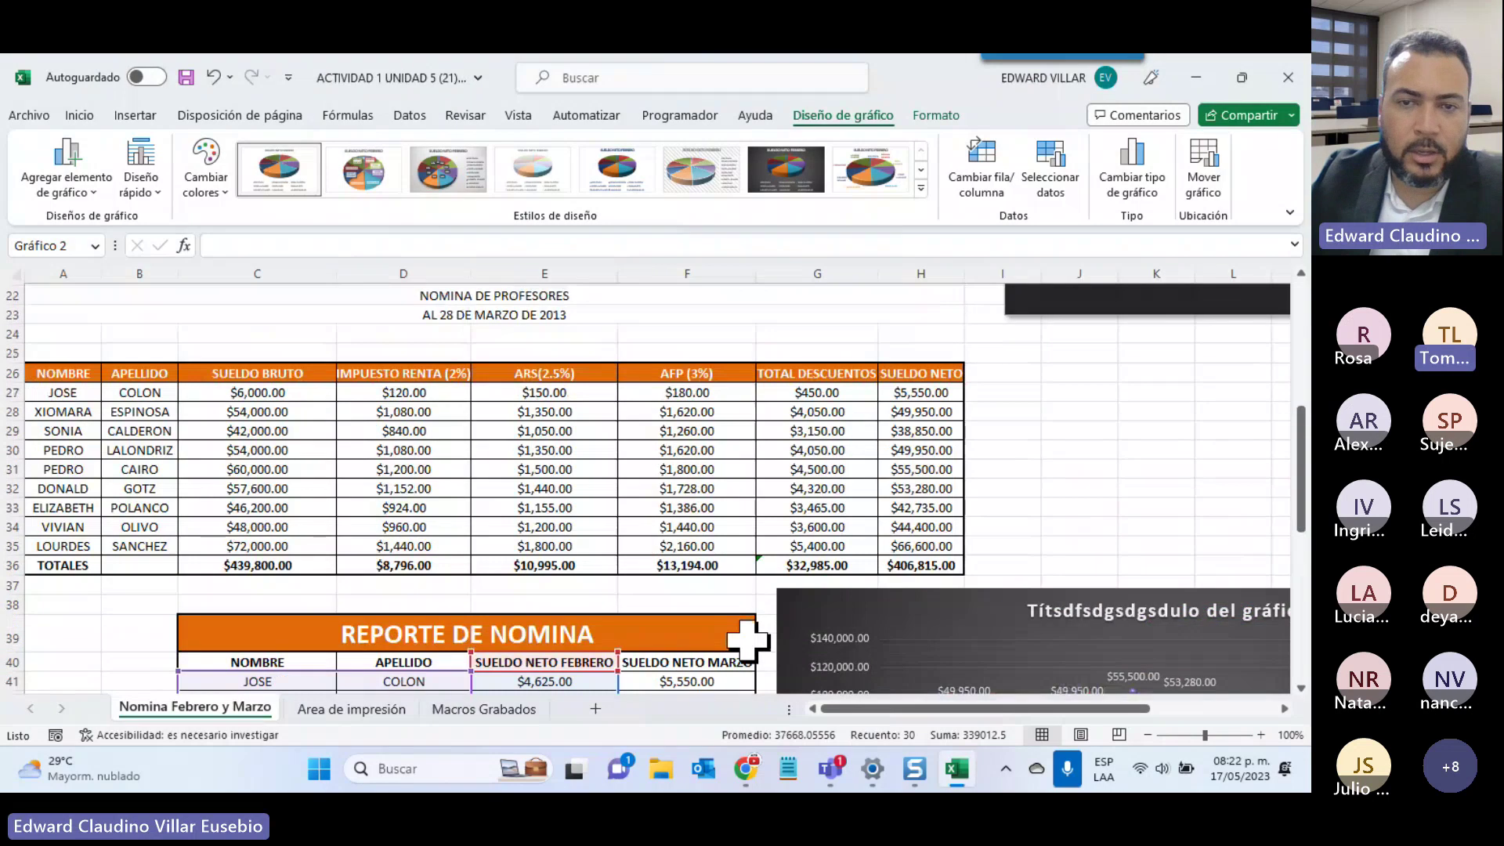
scroll(746, 636, "up", 2)
scroll(746, 633, "down", 2)
scroll(746, 633, "down", 4)
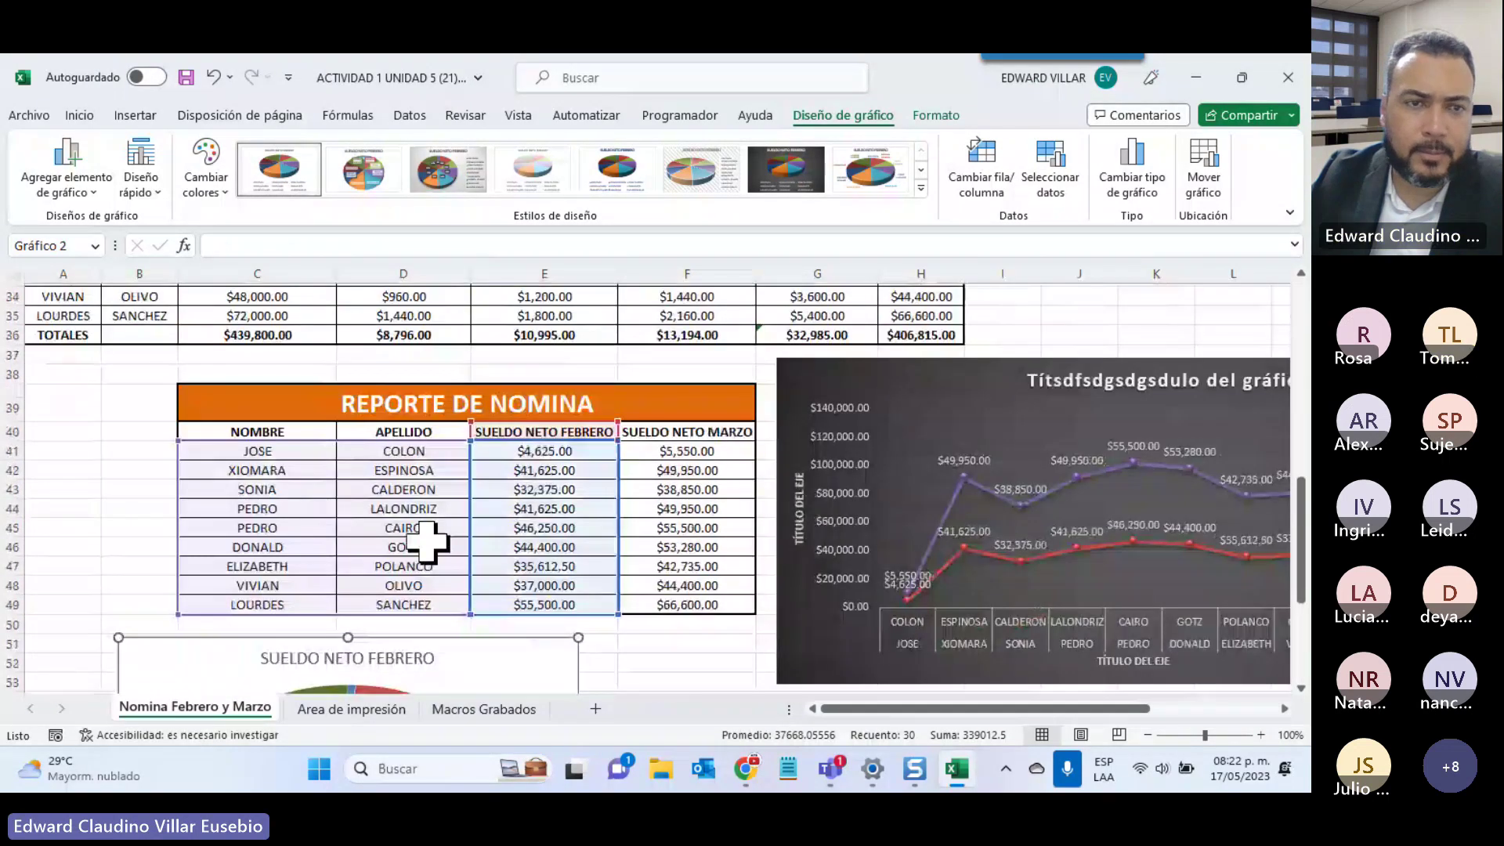
left_click(419, 544)
left_click_drag(253, 431, 399, 607)
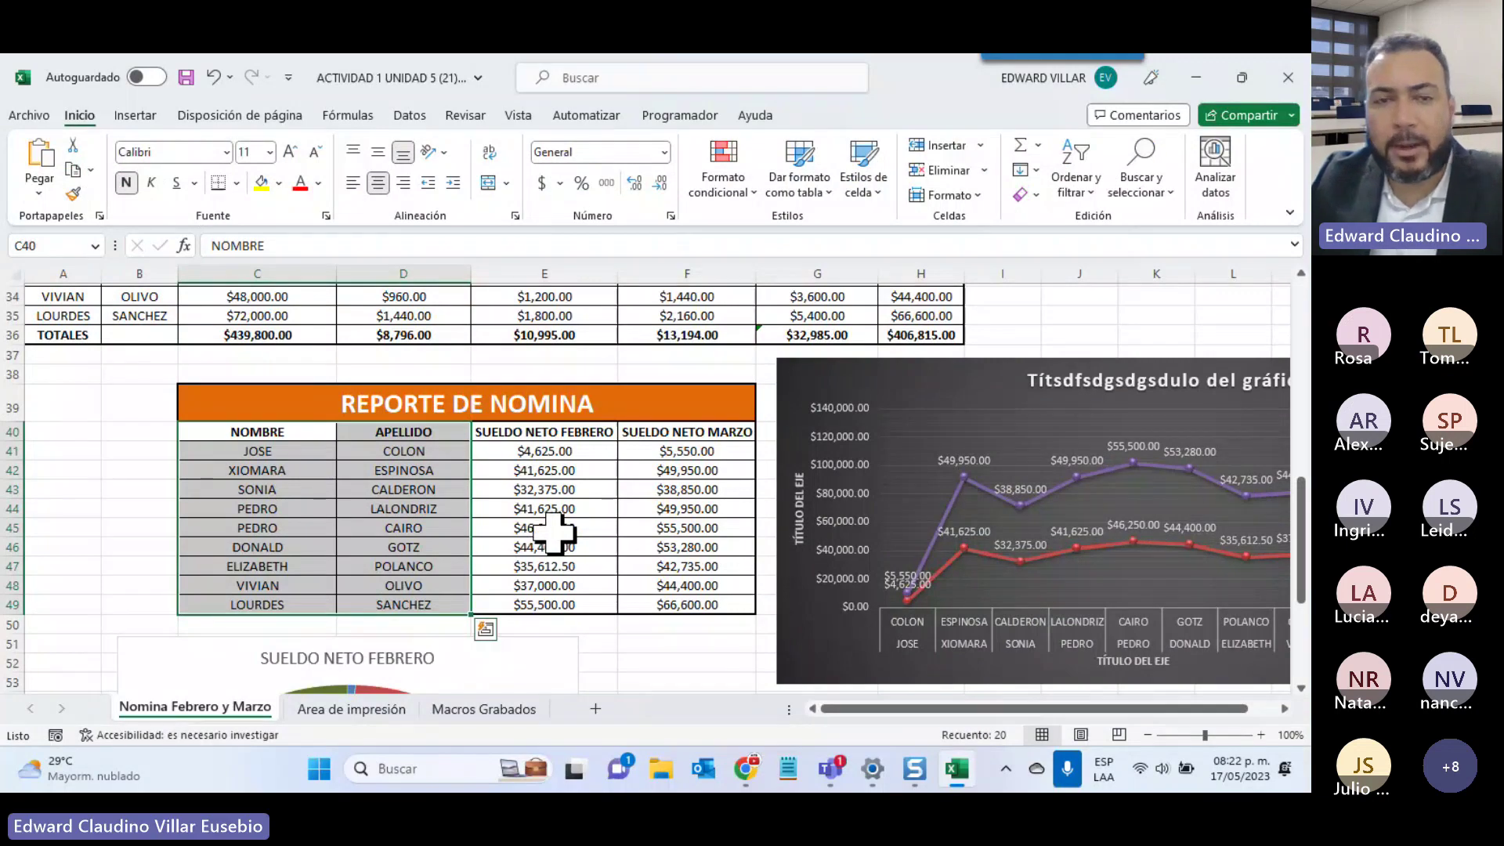
Add the February payroll's SUELDO NETO values H9:H18 to the highlighted NOMBRE and APELLIDO columns of the Reporte de Nomina
scroll(554, 533, "up", 5)
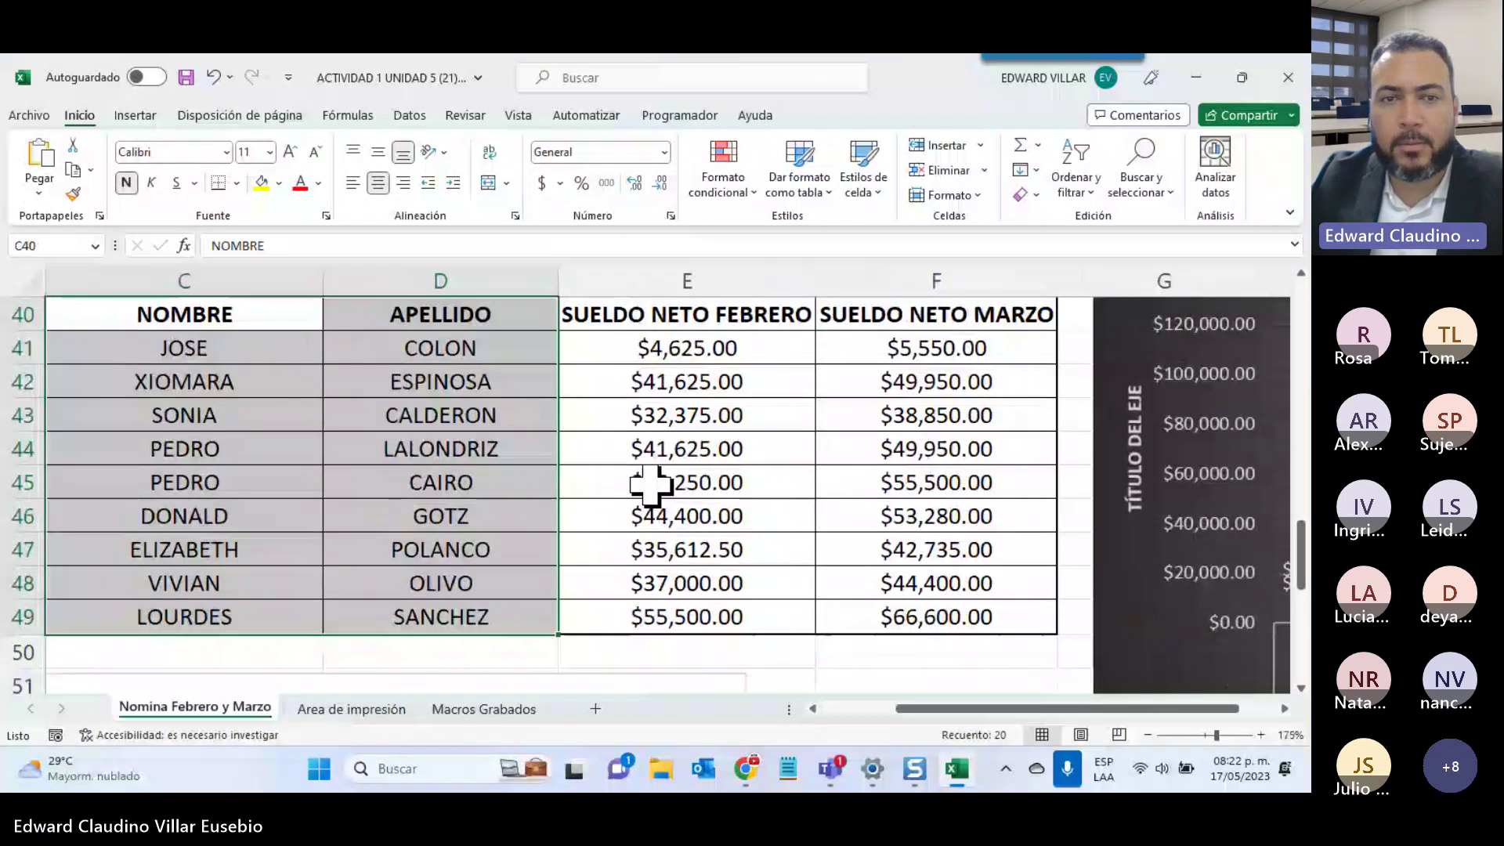
scroll(651, 486, "down", 4)
scroll(689, 478, "up", 3)
scroll(853, 444, "up", 7)
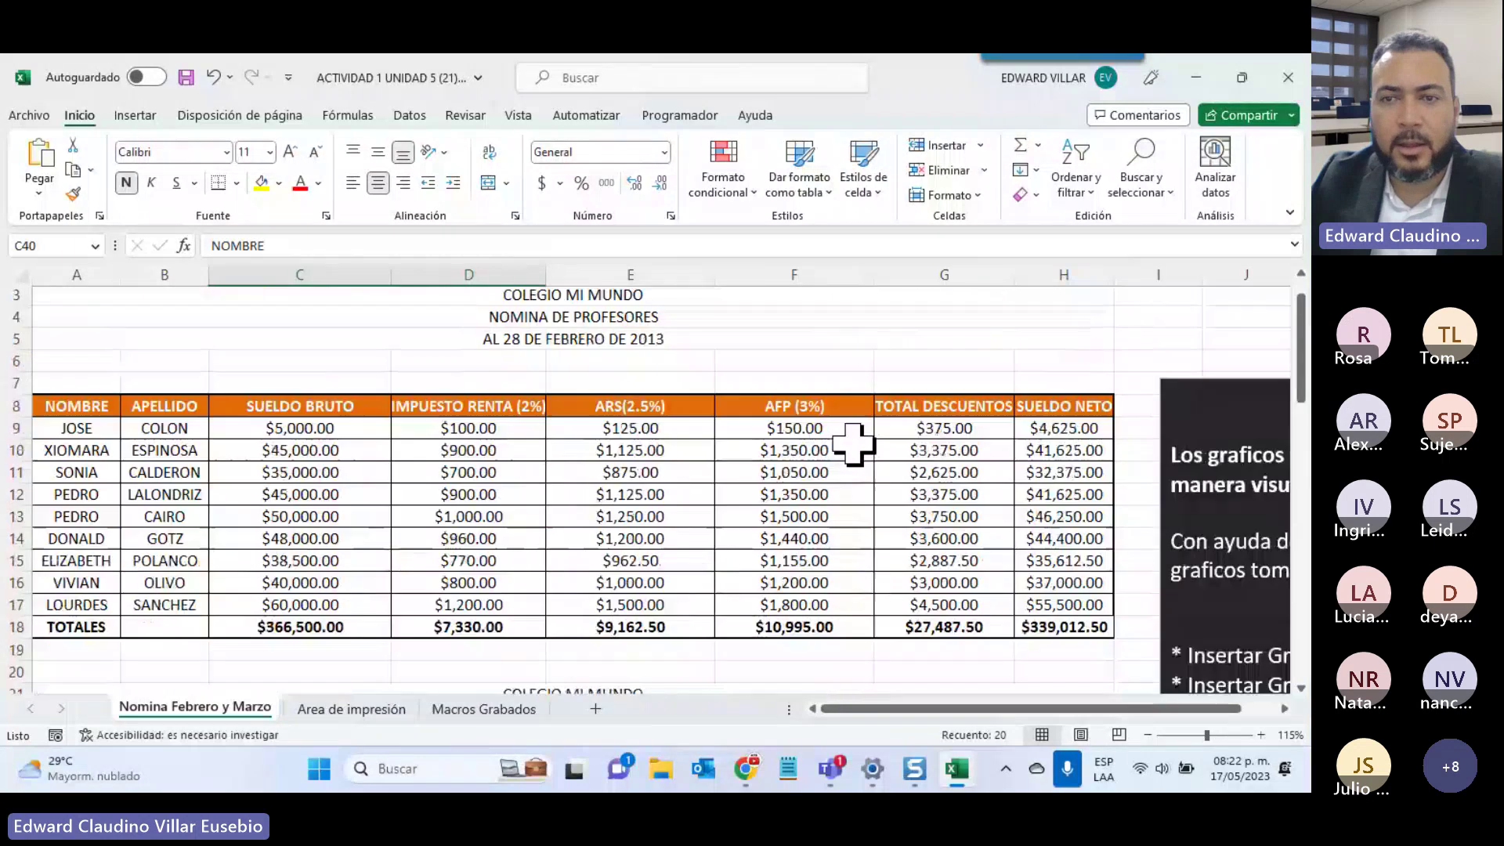
left_click_drag(1053, 427, 1055, 623)
scroll(1062, 576, "down", 8)
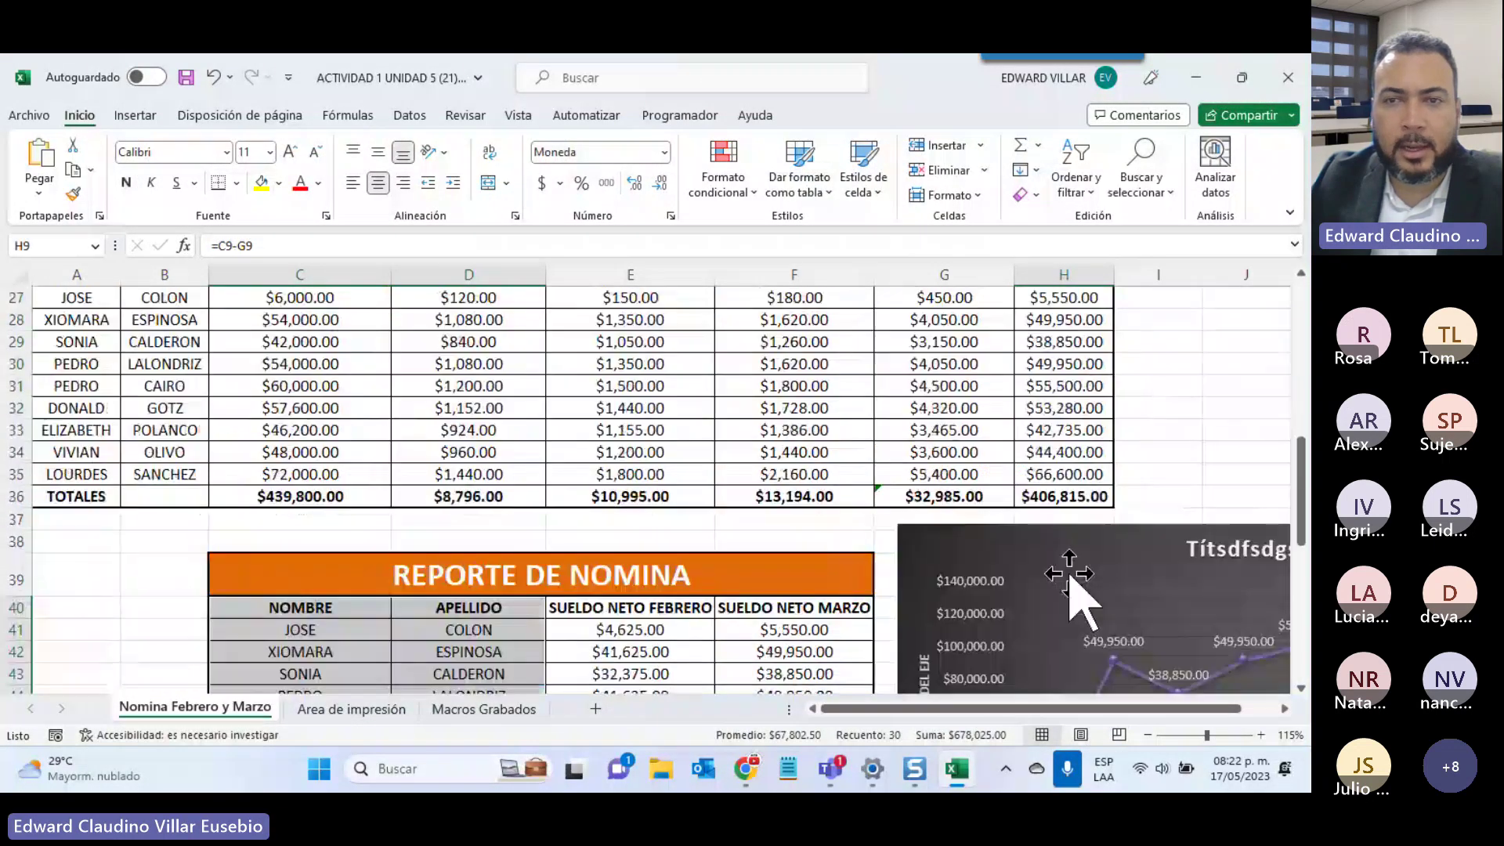
Compare the SUELDO NETO columns of the February and March payrolls with the Reporte de Nomina
scroll(1068, 576, "up", 1)
scroll(1068, 574, "up", 1)
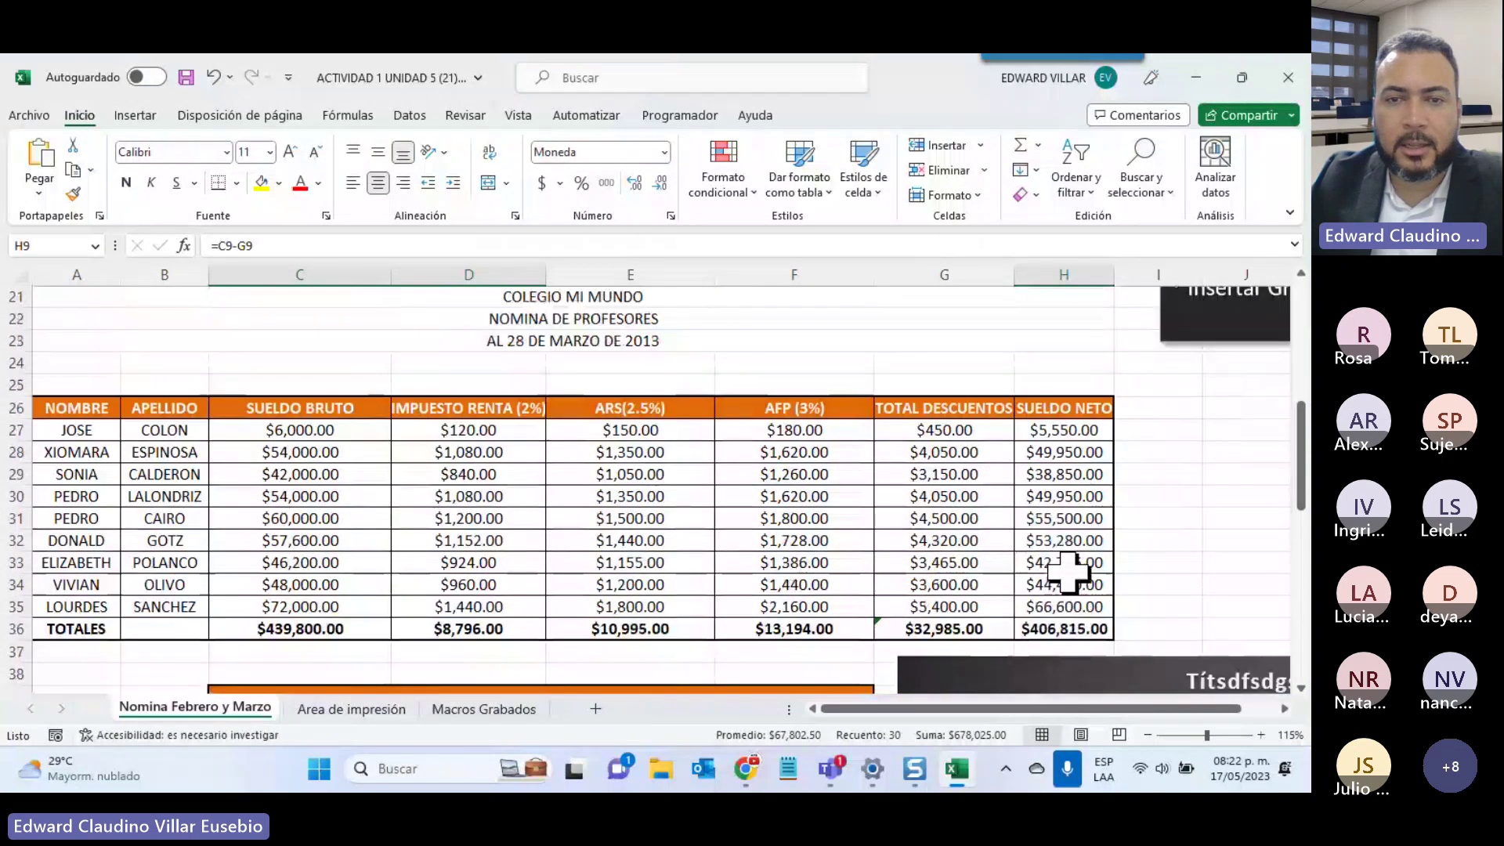
scroll(1068, 574, "down", 2)
scroll(1068, 573, "up", 3)
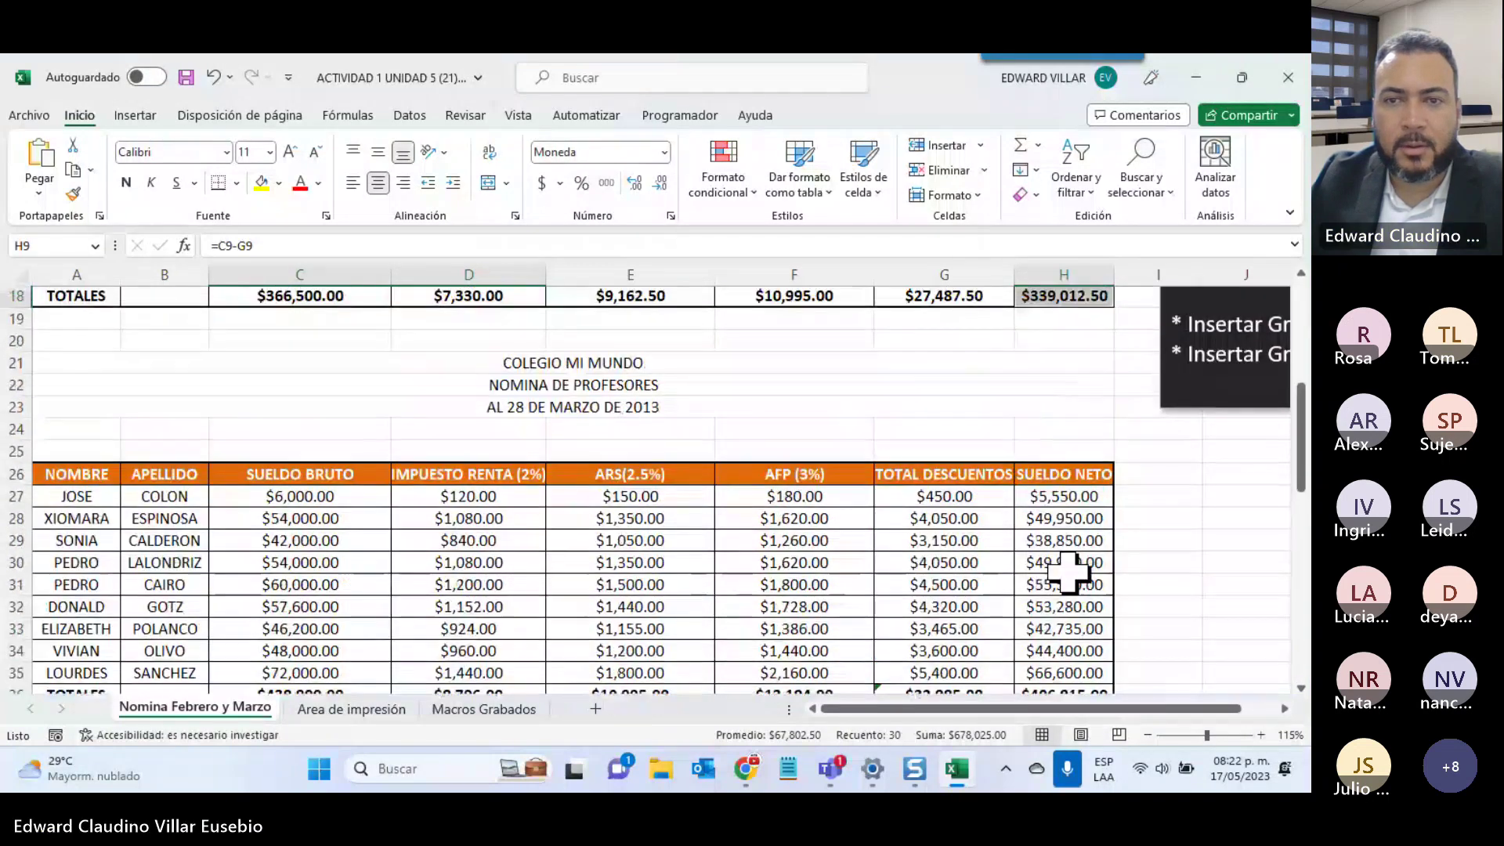
scroll(1068, 572, "up", 2)
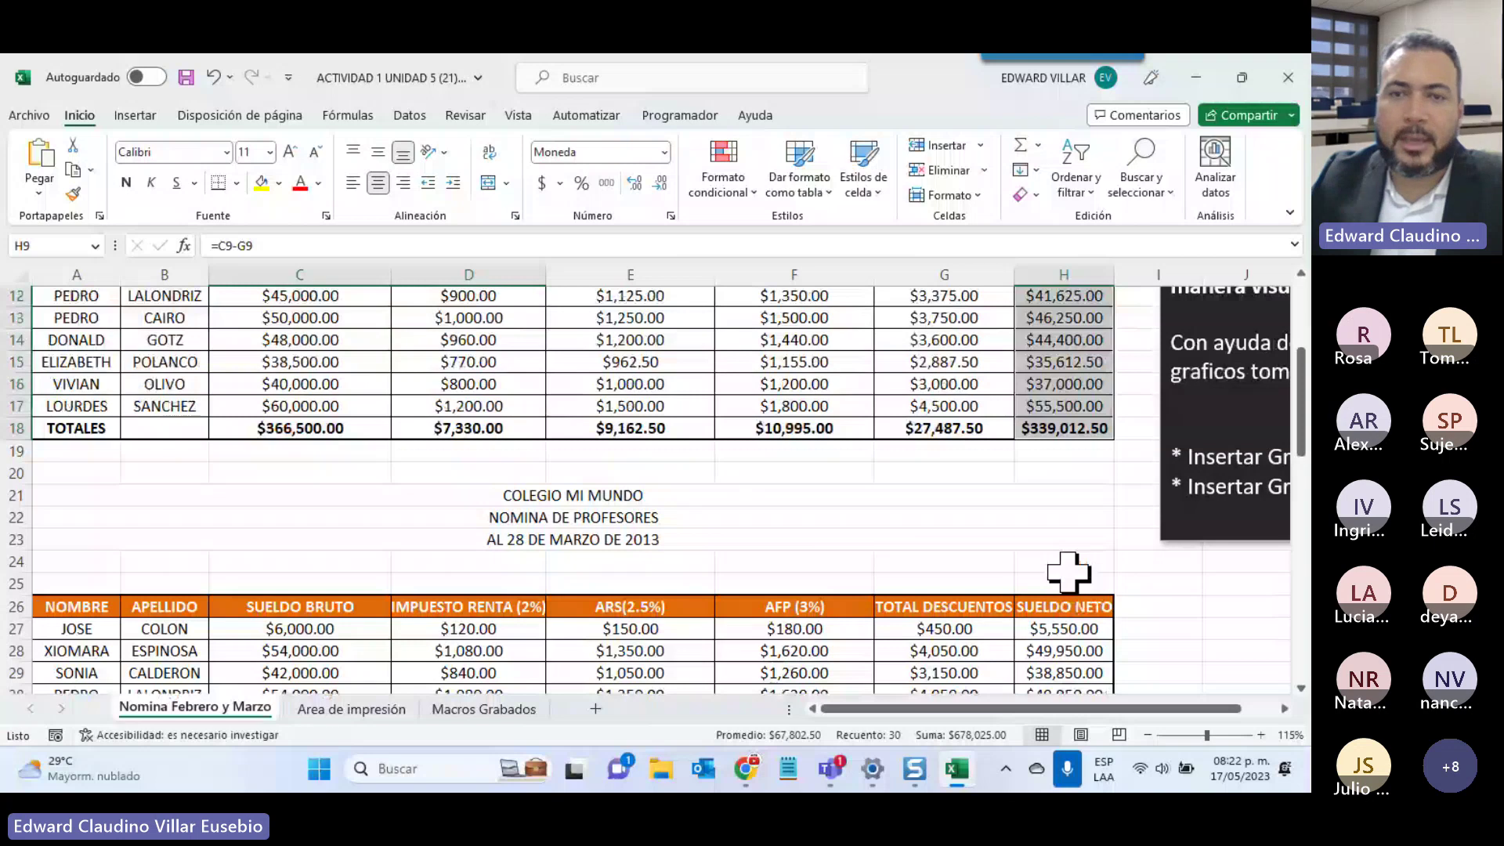
scroll(1068, 575, "up", 3)
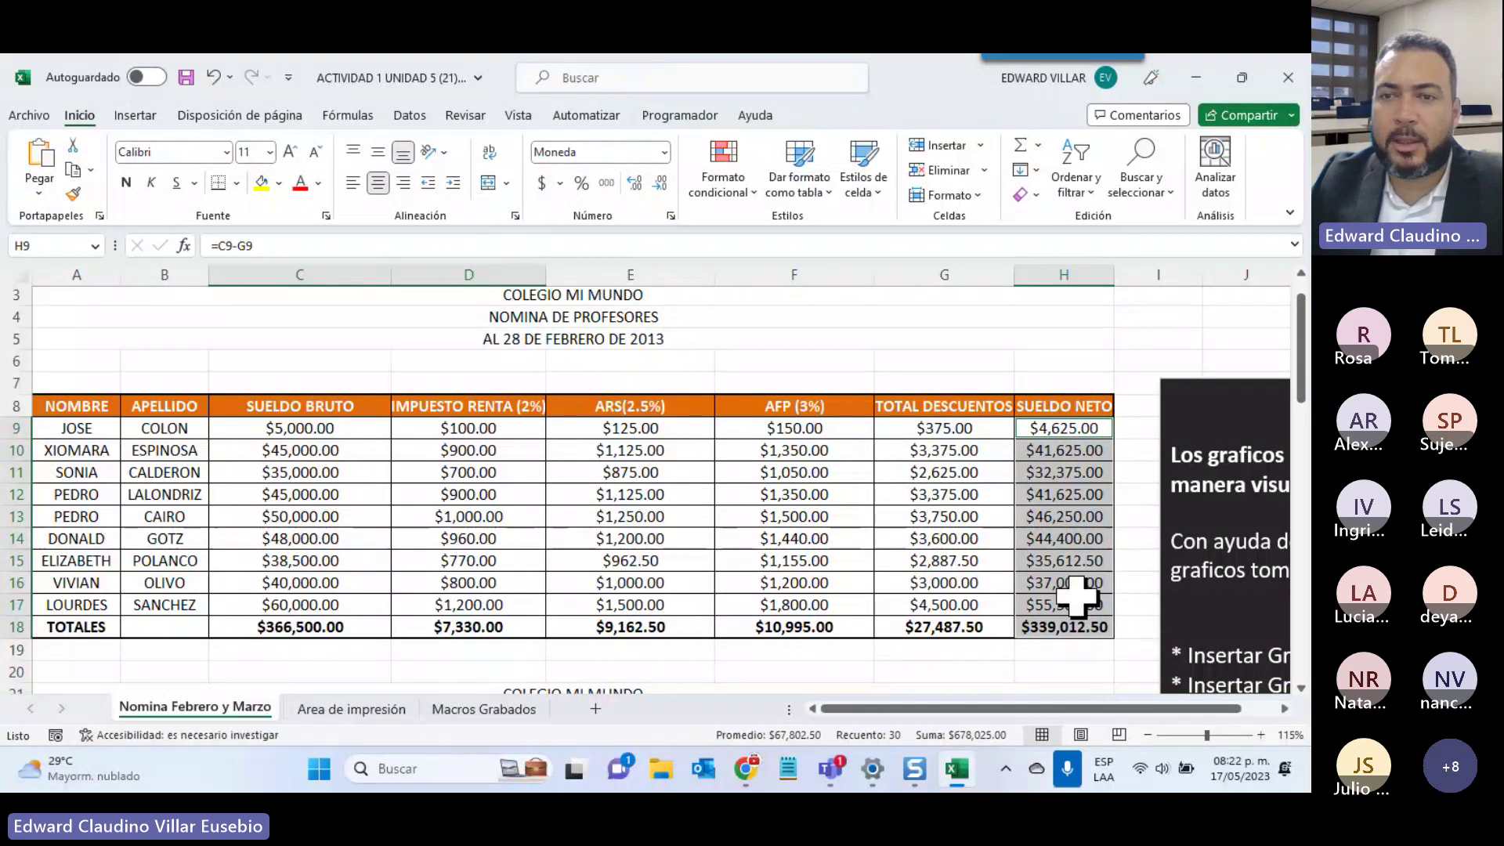
scroll(1077, 597, "down", 5)
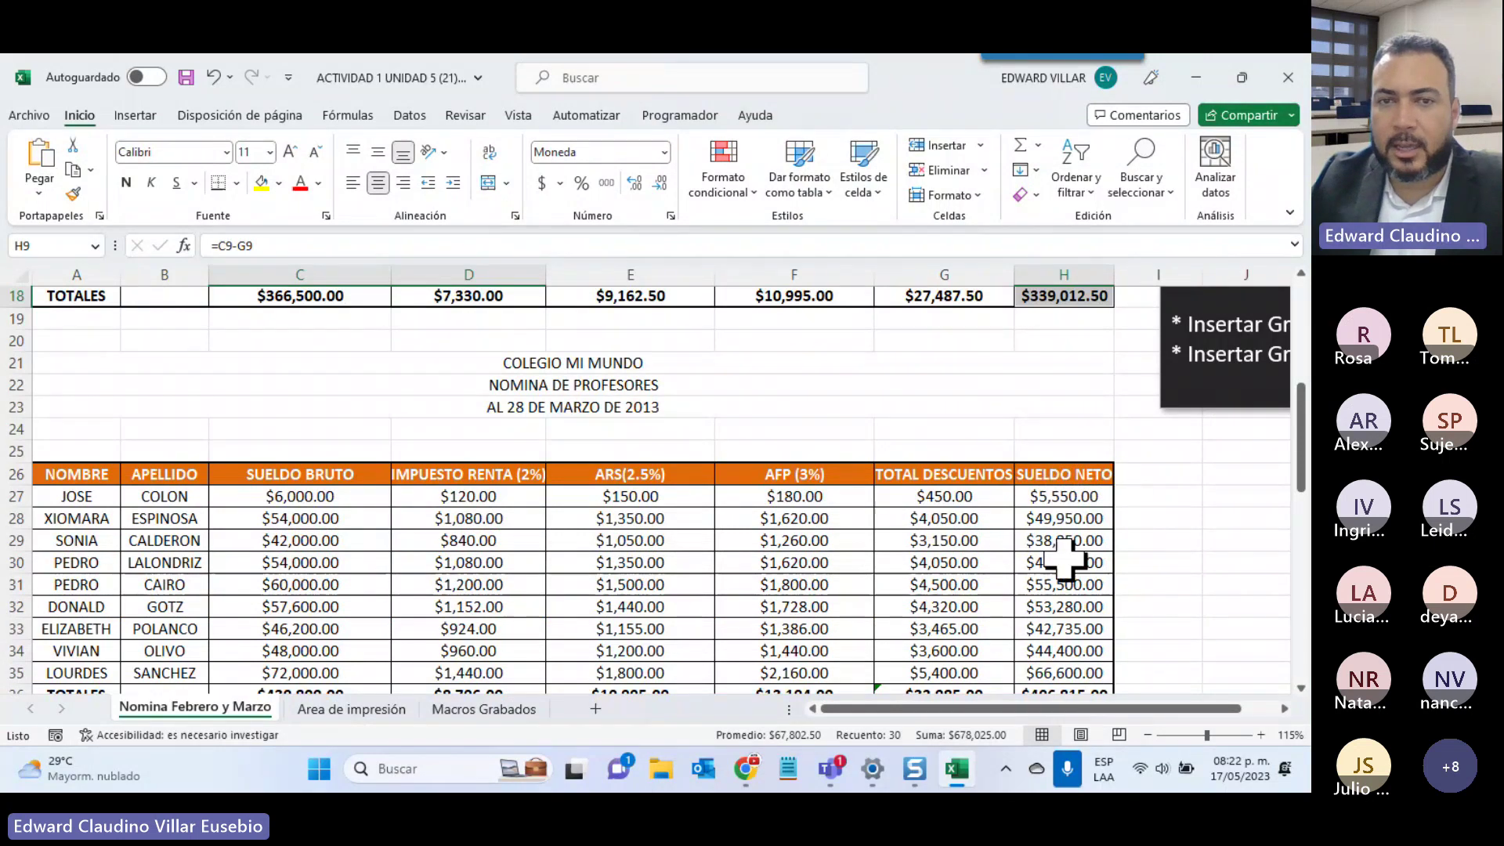
scroll(1064, 559, "down", 6)
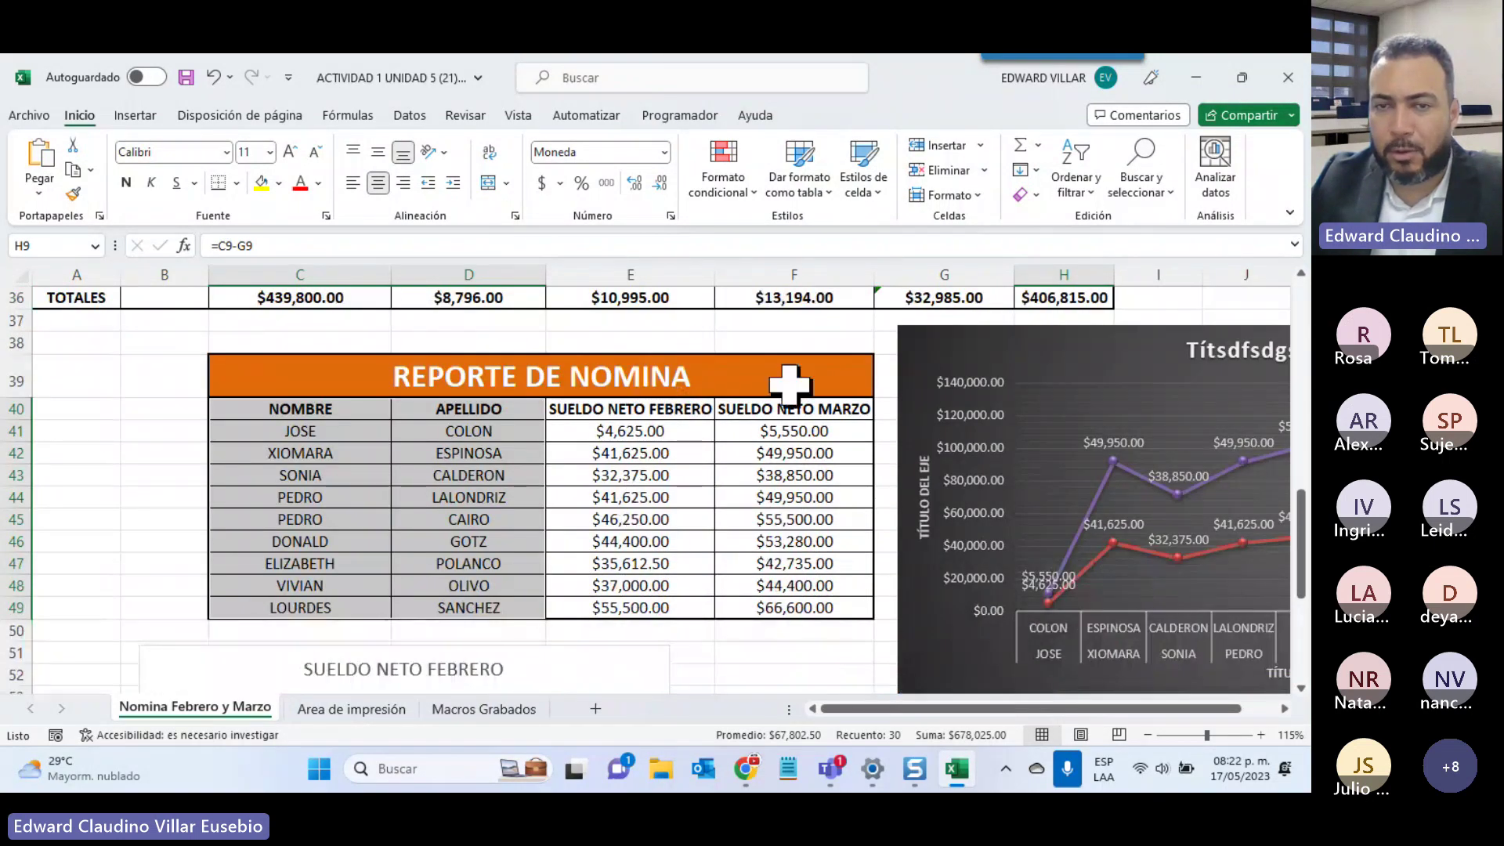
Highlight the March payroll's net salaries and total in H27:H36 on their own
scroll(974, 520, "up", 4)
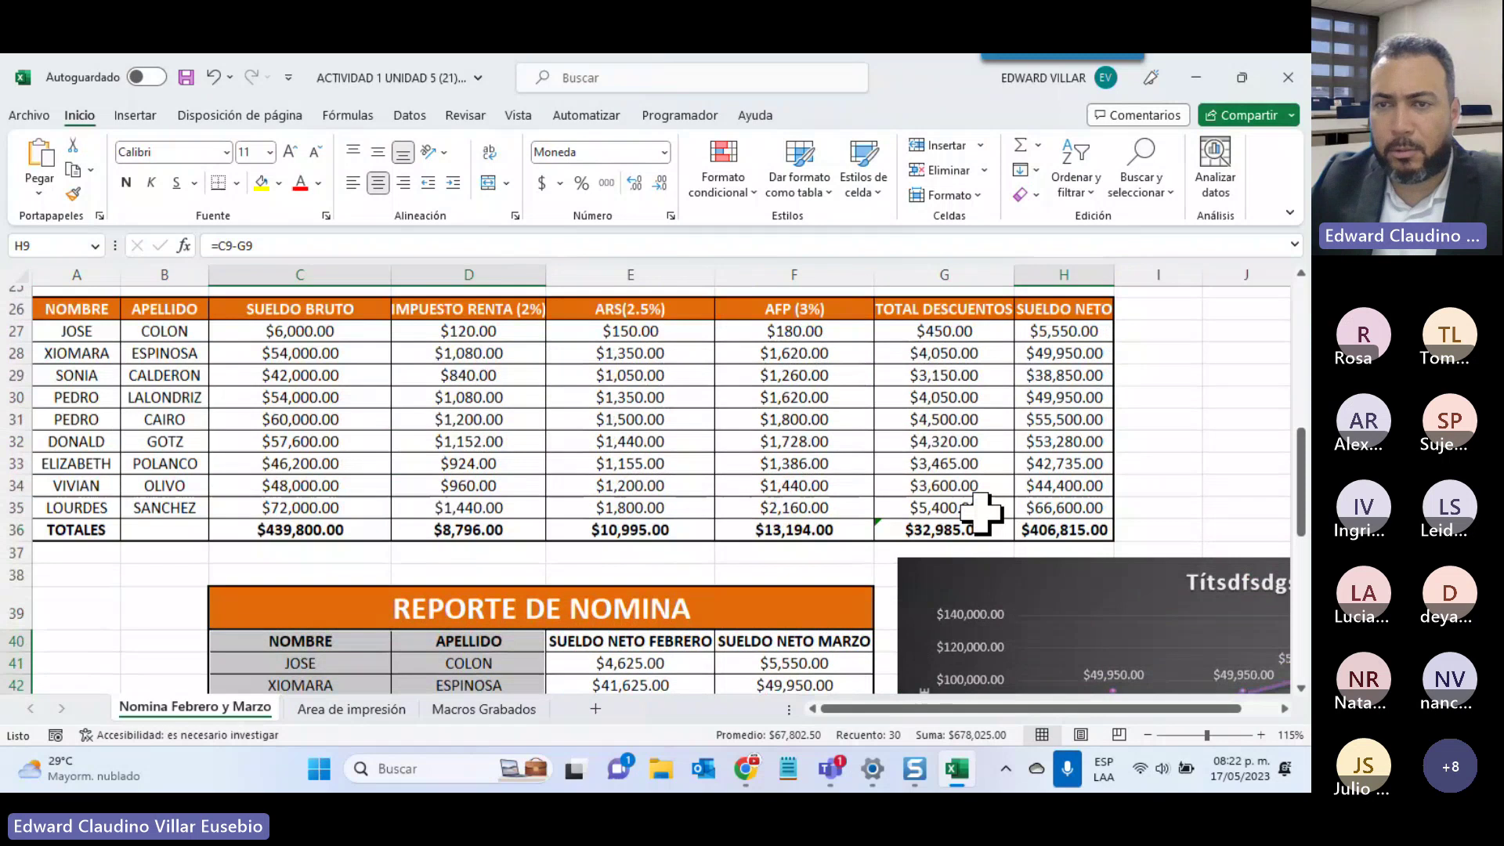
scroll(982, 513, "up", 2)
left_click_drag(1066, 488, 1058, 662)
scroll(1057, 661, "up", 6)
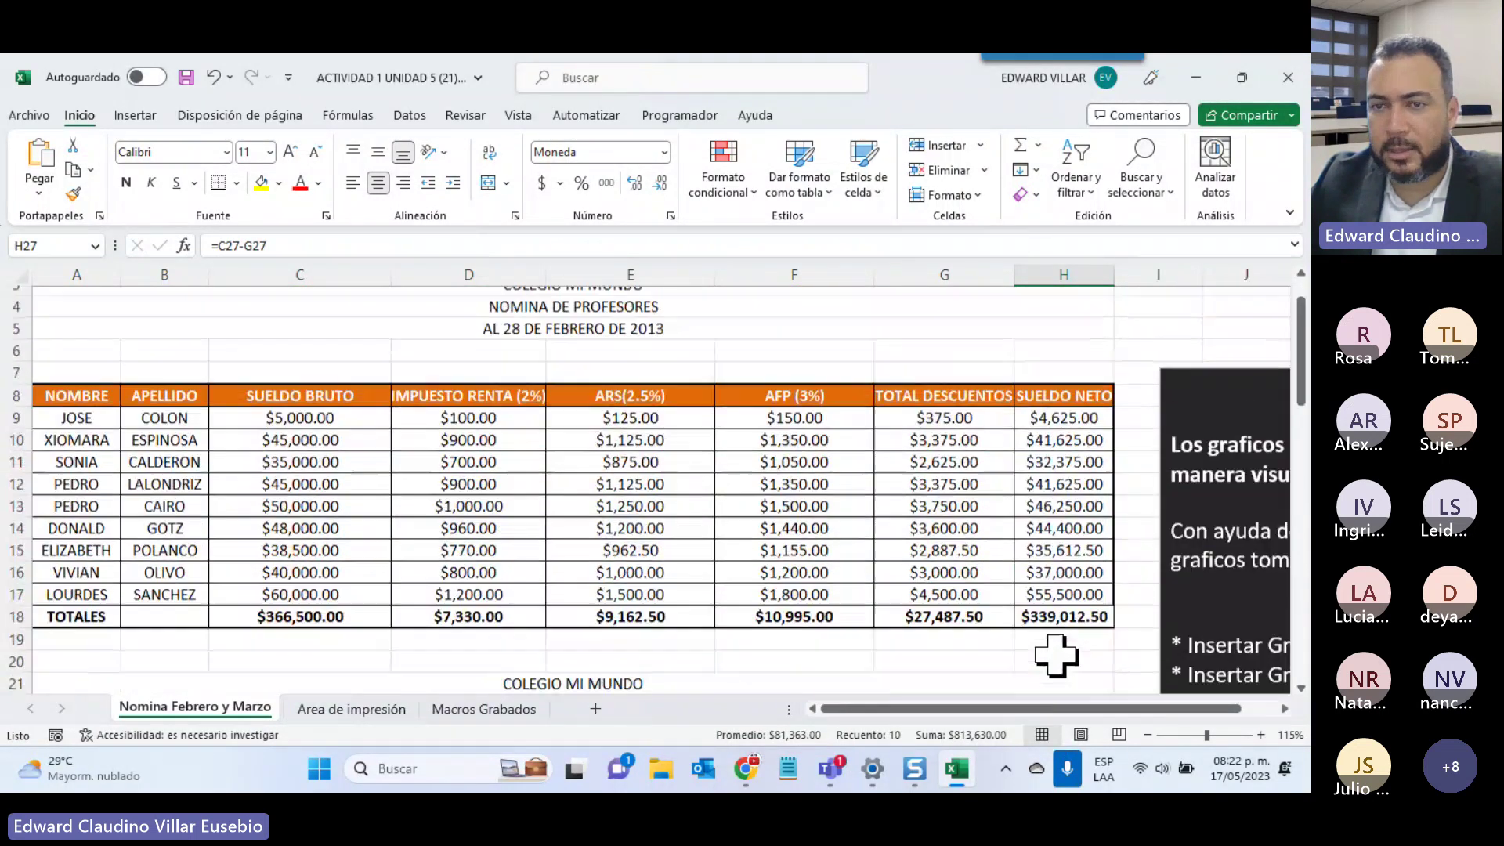
scroll(1056, 658, "down", 13)
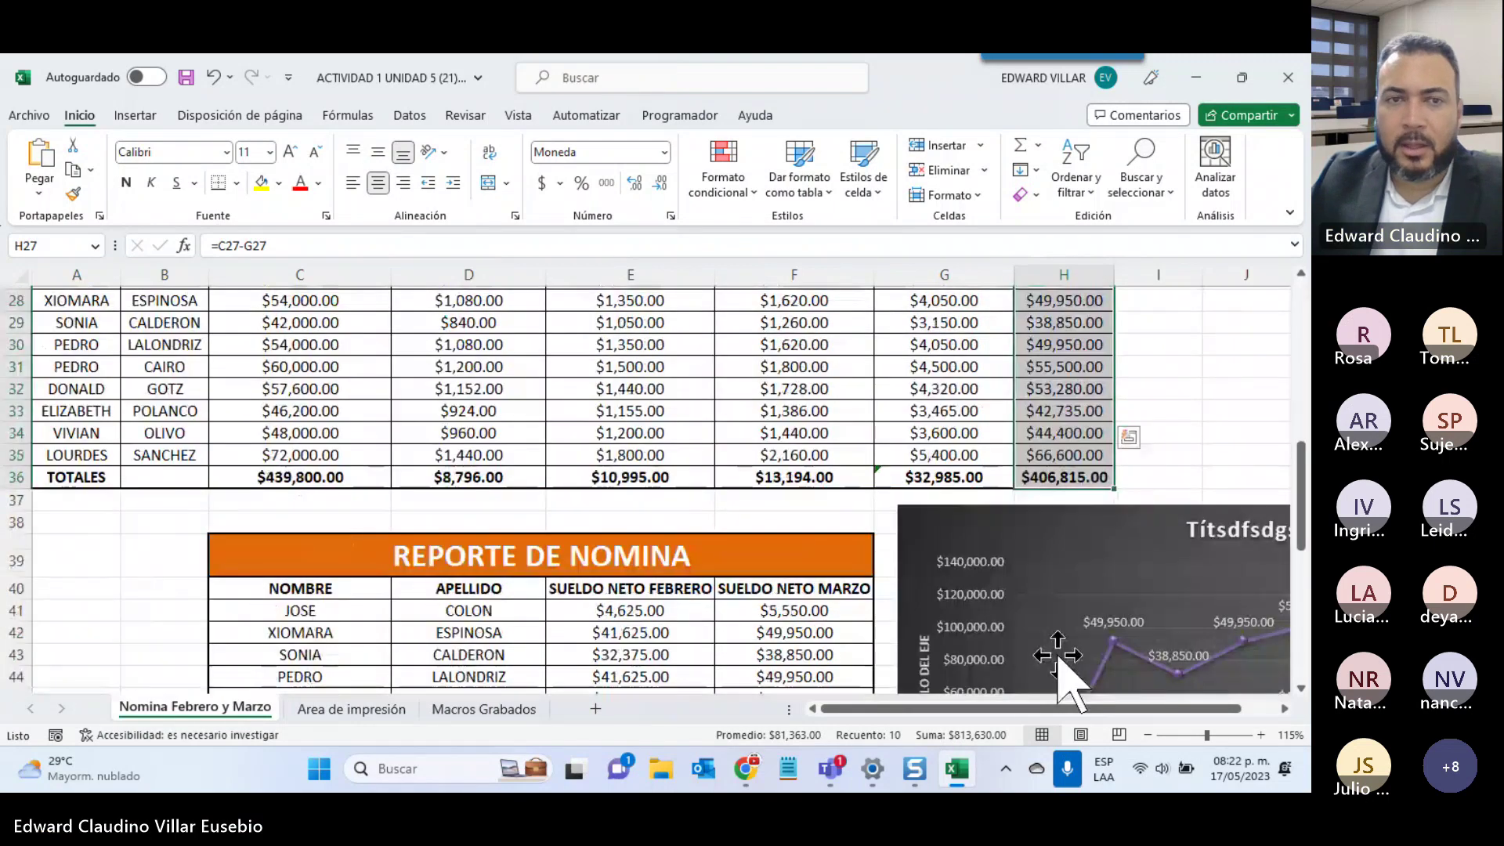
Select the report's C40:D49 together with the SUELDO NETO columns H26:H36 of March and H8:H18 of February
left_click_drag(312, 316, 470, 523)
scroll(863, 679, "up", 1)
scroll(863, 679, "up", 4)
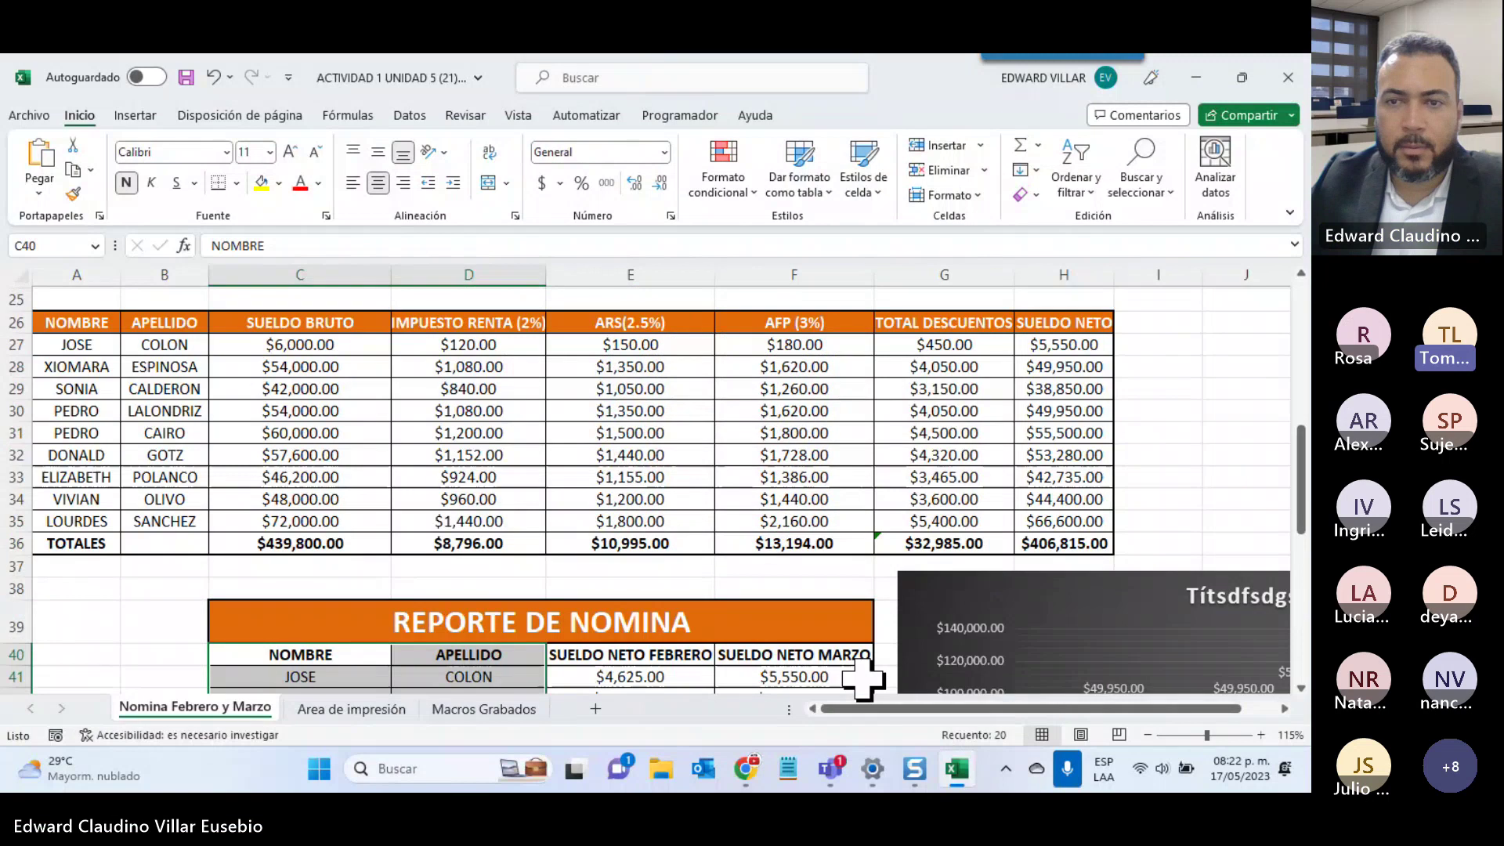
scroll(865, 674, "up", 2)
scroll(865, 674, "down", 1)
left_click_drag(1064, 389, 1047, 604)
scroll(1046, 604, "up", 7)
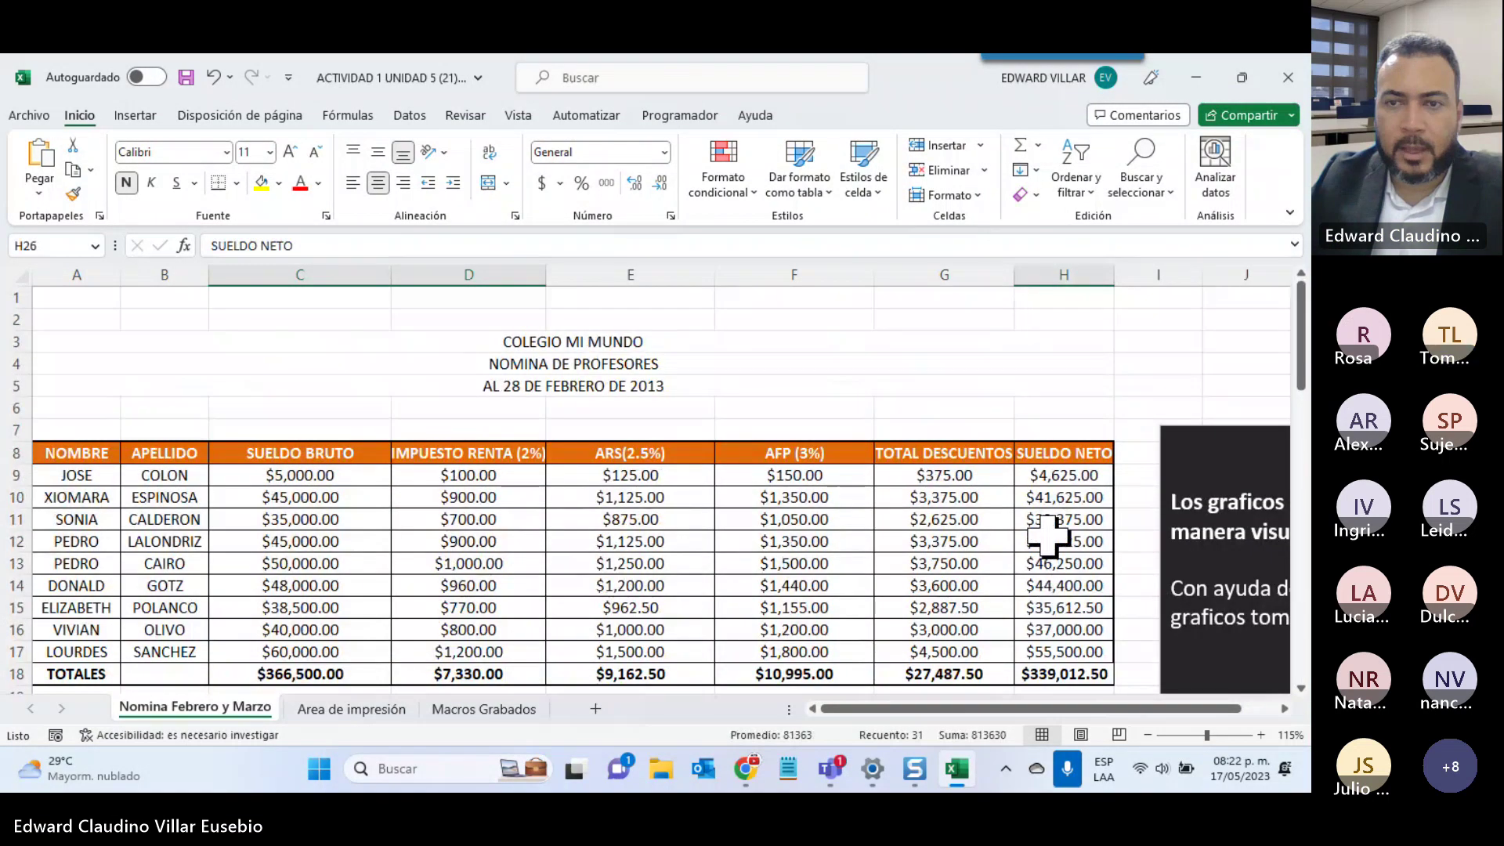
left_click_drag(1064, 453, 1036, 673)
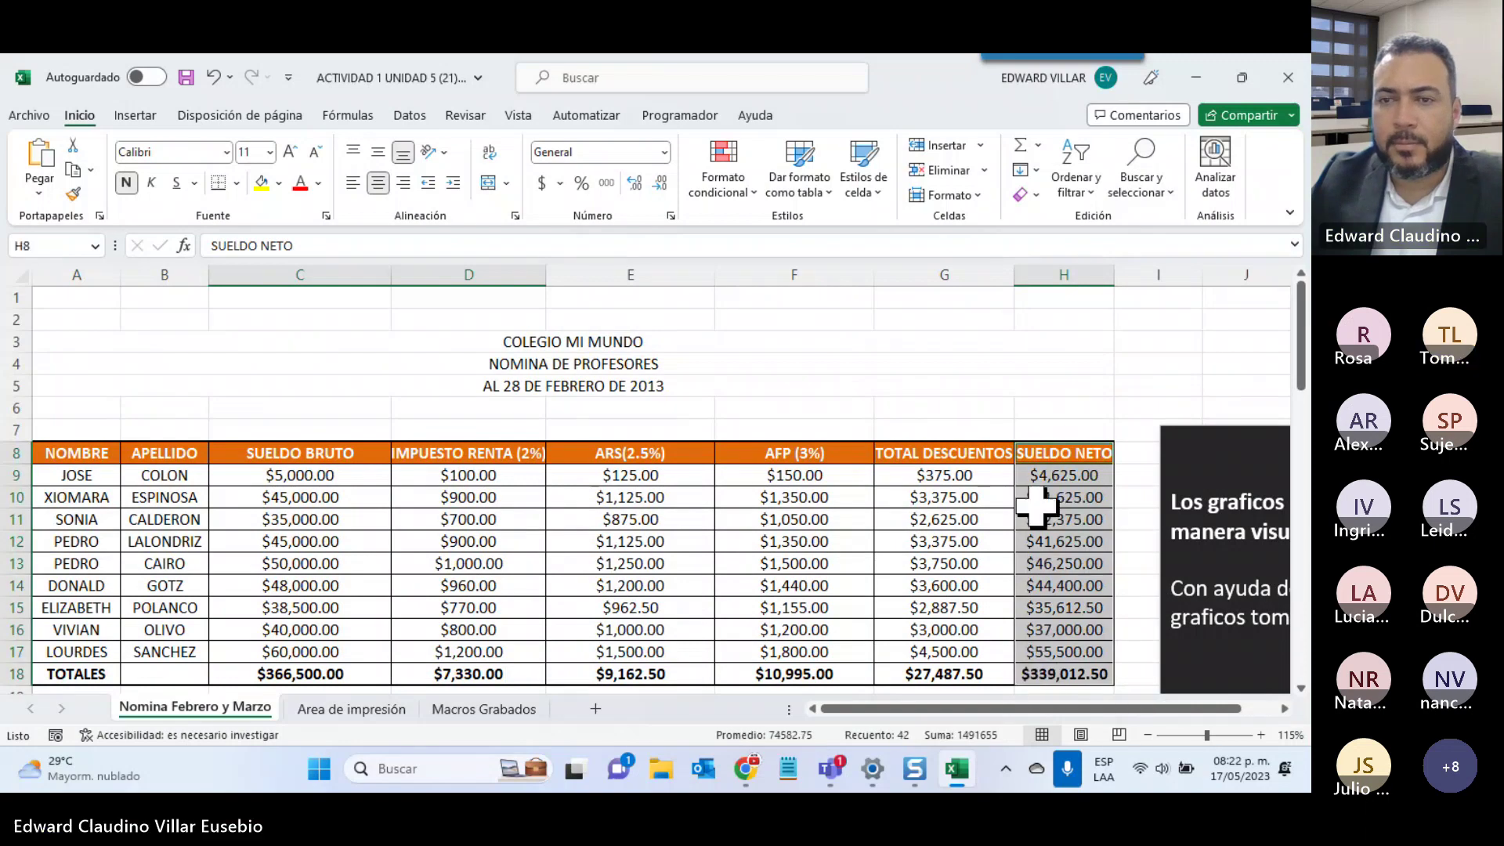
Insert a column chart from the combined selection of report names and both payrolls' SUELDO NETO columns
scroll(1019, 517, "down", 12)
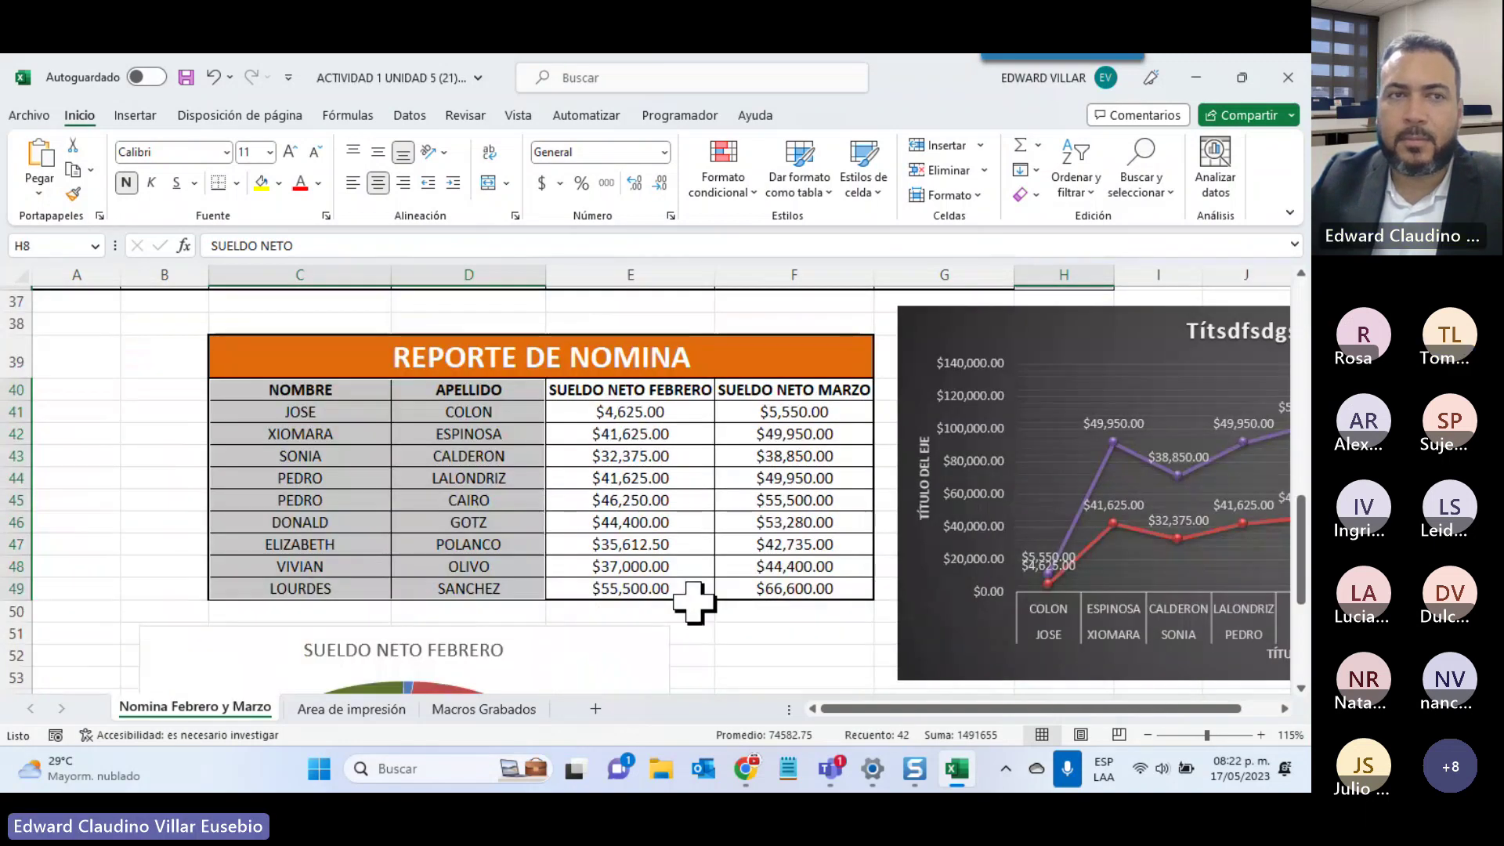
left_click(136, 115)
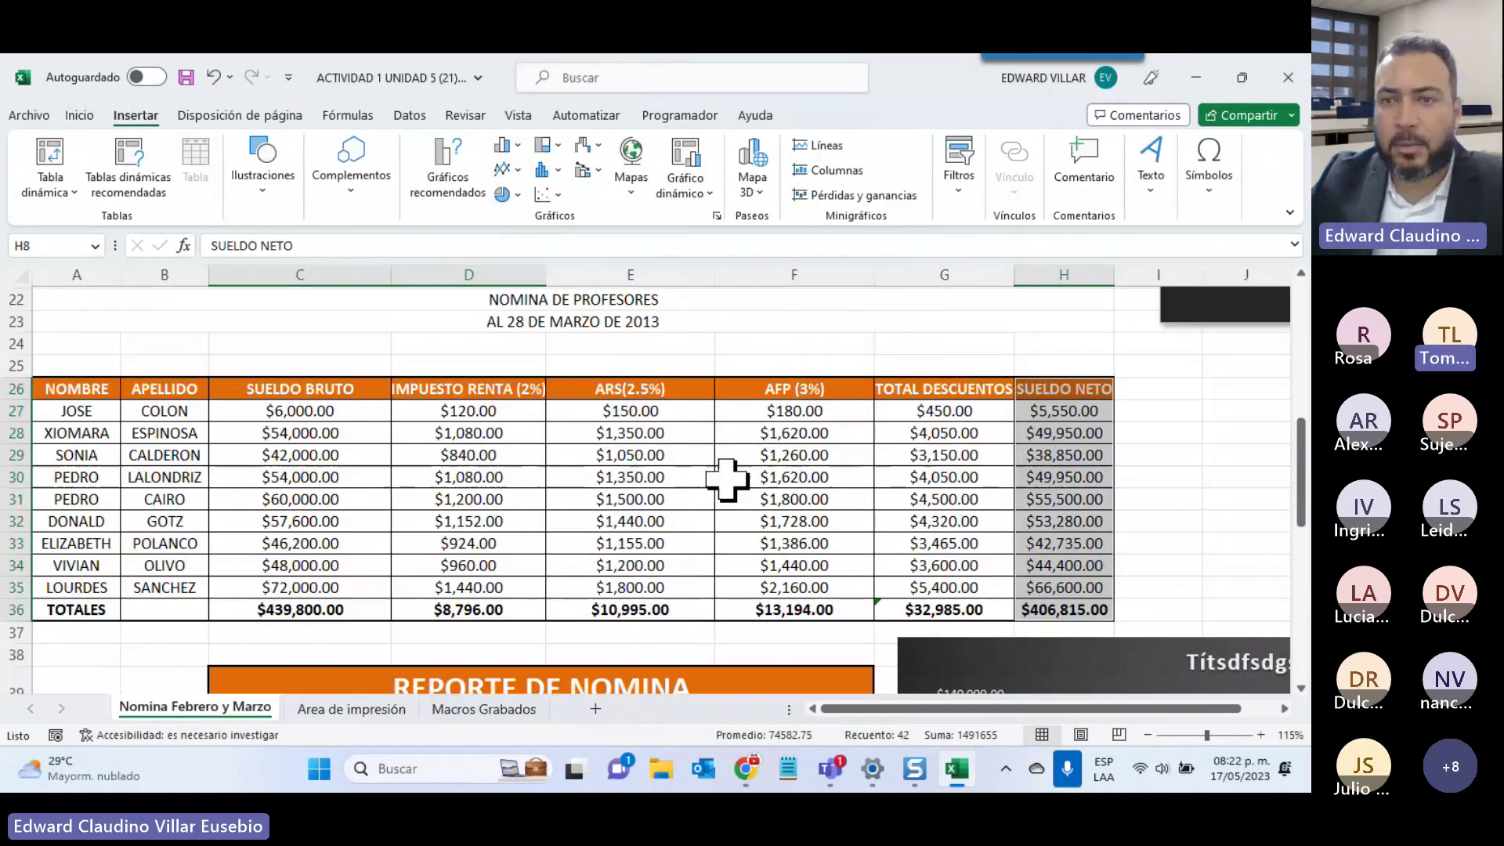
scroll(728, 476, "up", 5)
scroll(1067, 470, "up", 6)
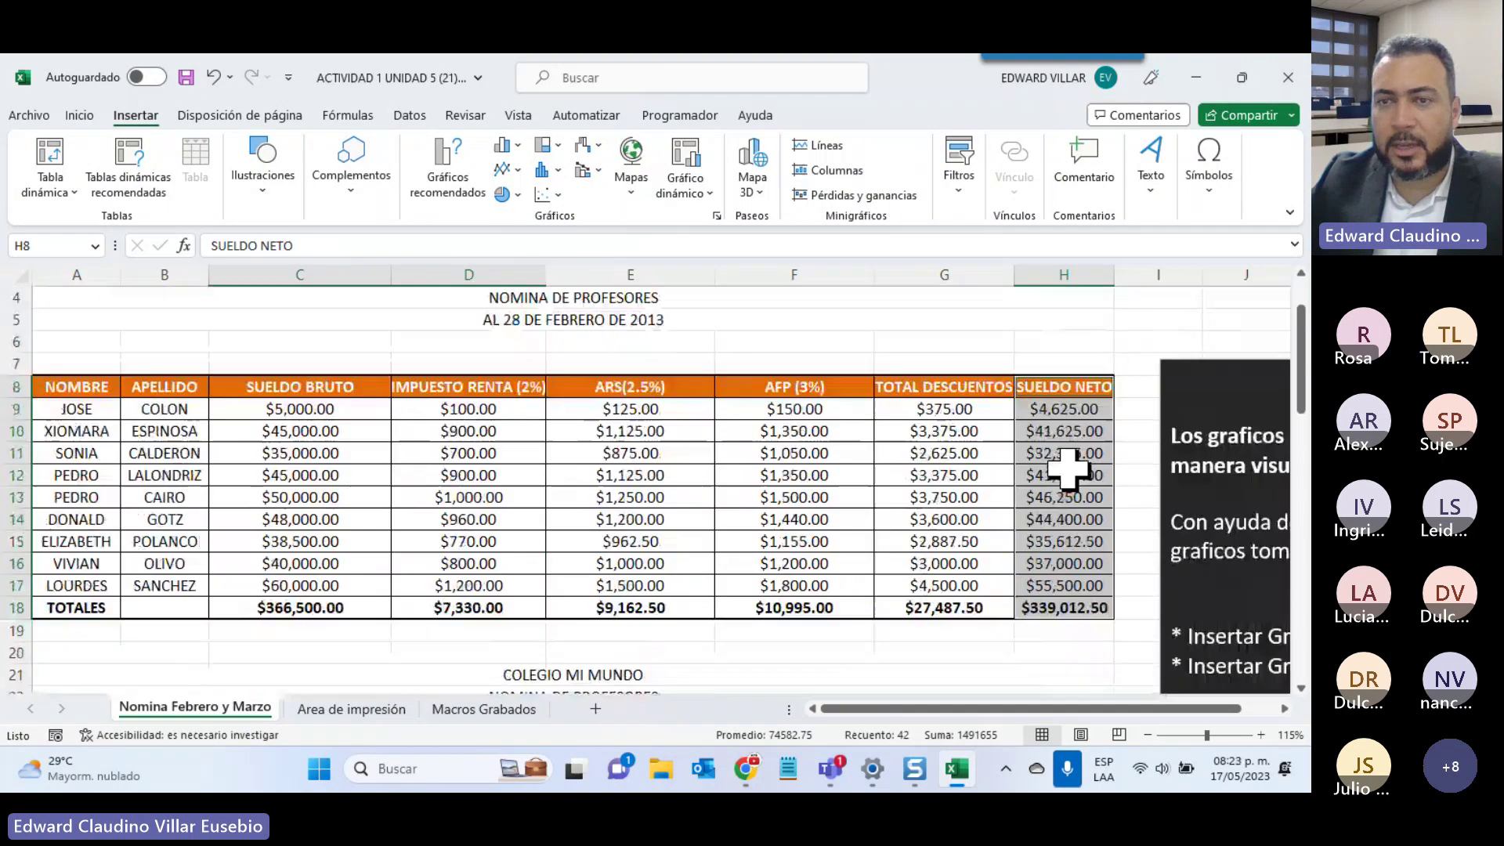
scroll(1067, 347, "down", 11)
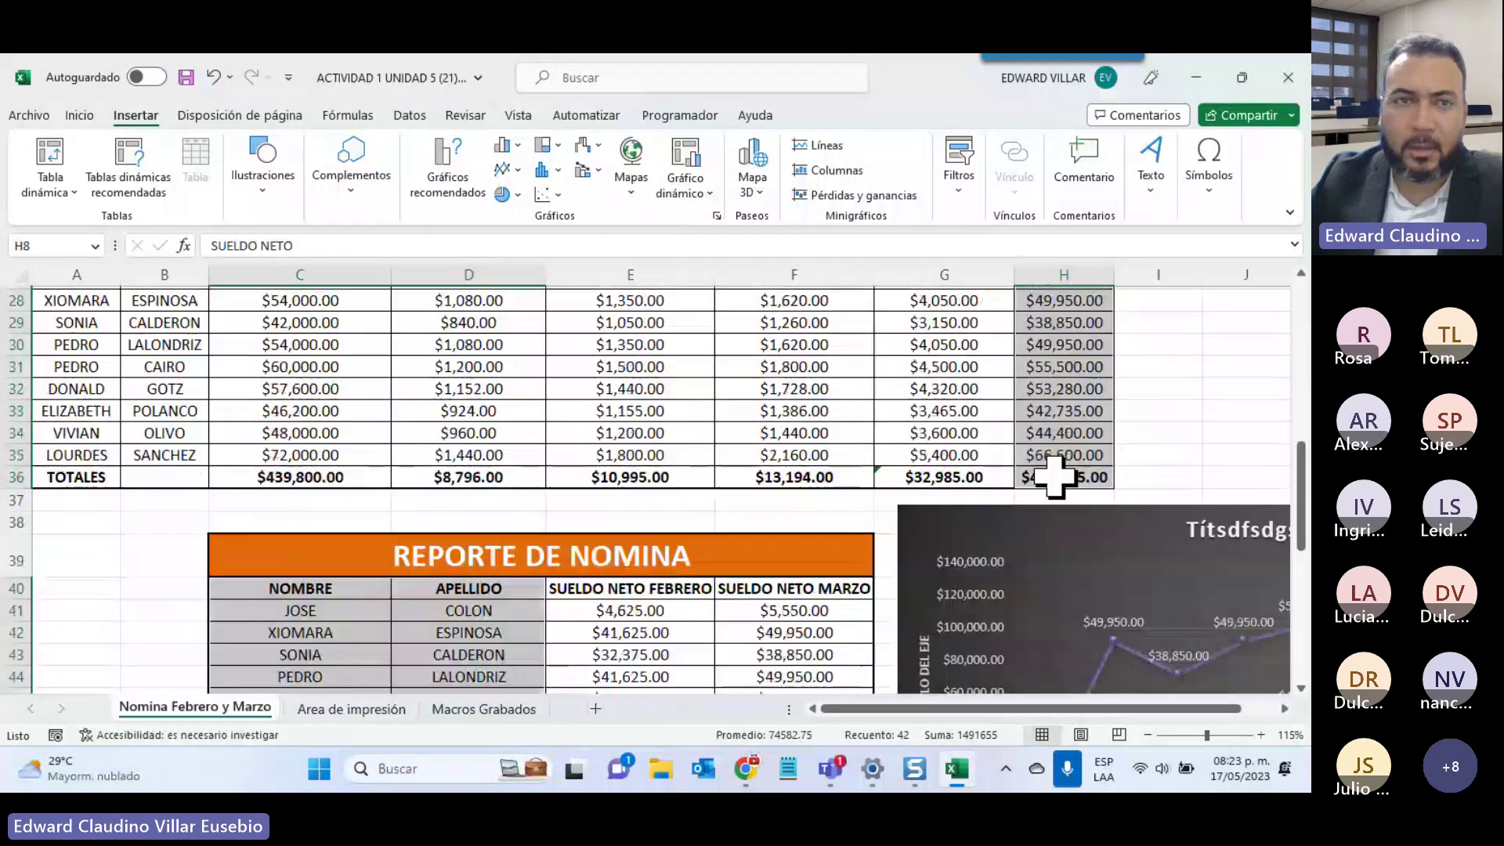
left_click(509, 145)
left_click(537, 245)
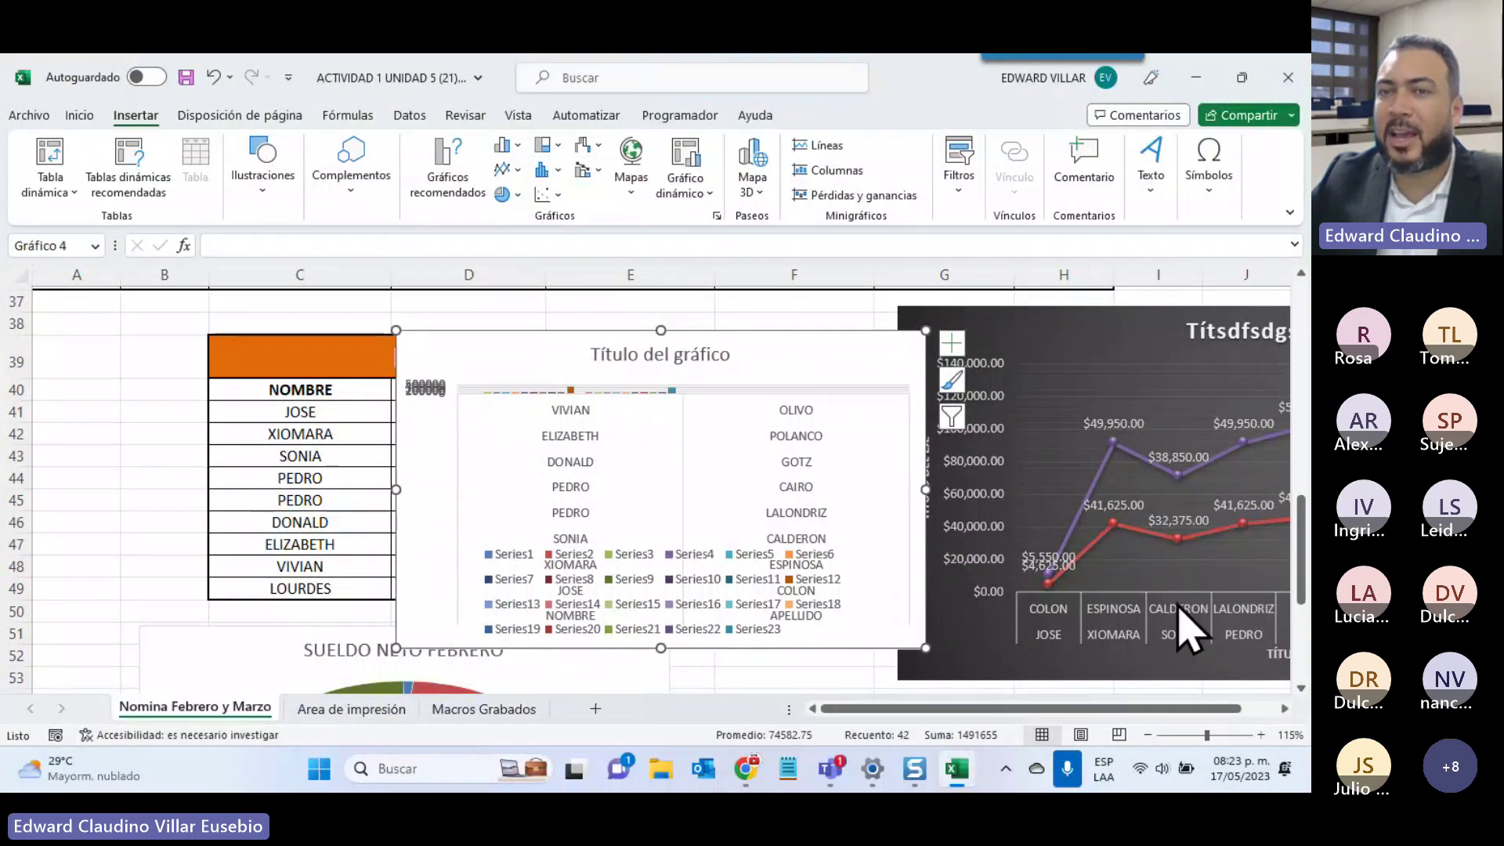
Check both payroll tables against the new column chart and delete that chart from over the Reporte de Nomina
scroll(1189, 630, "up", 7)
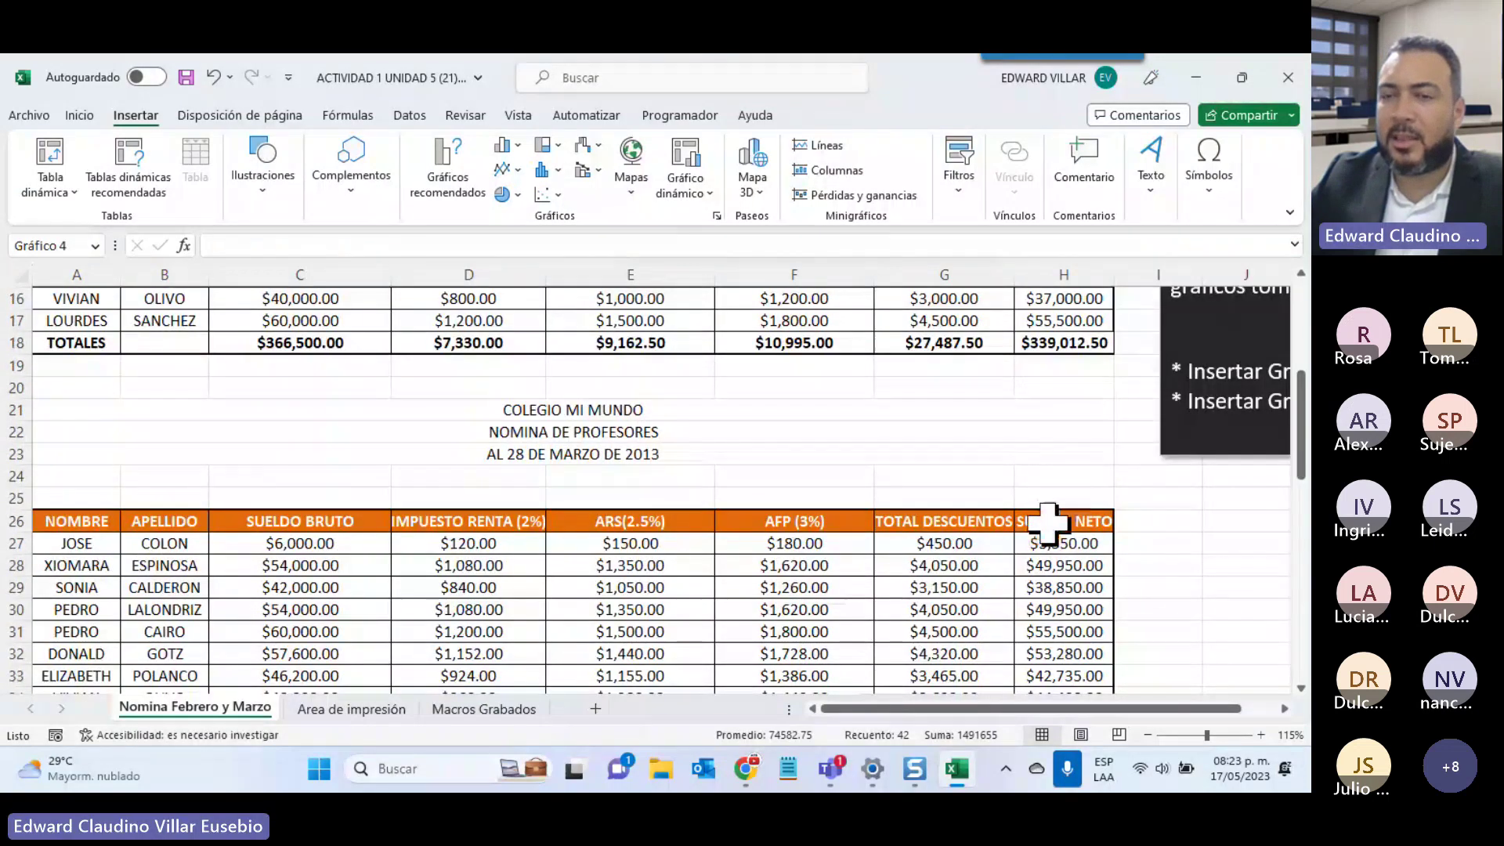
scroll(1054, 325, "up", 5)
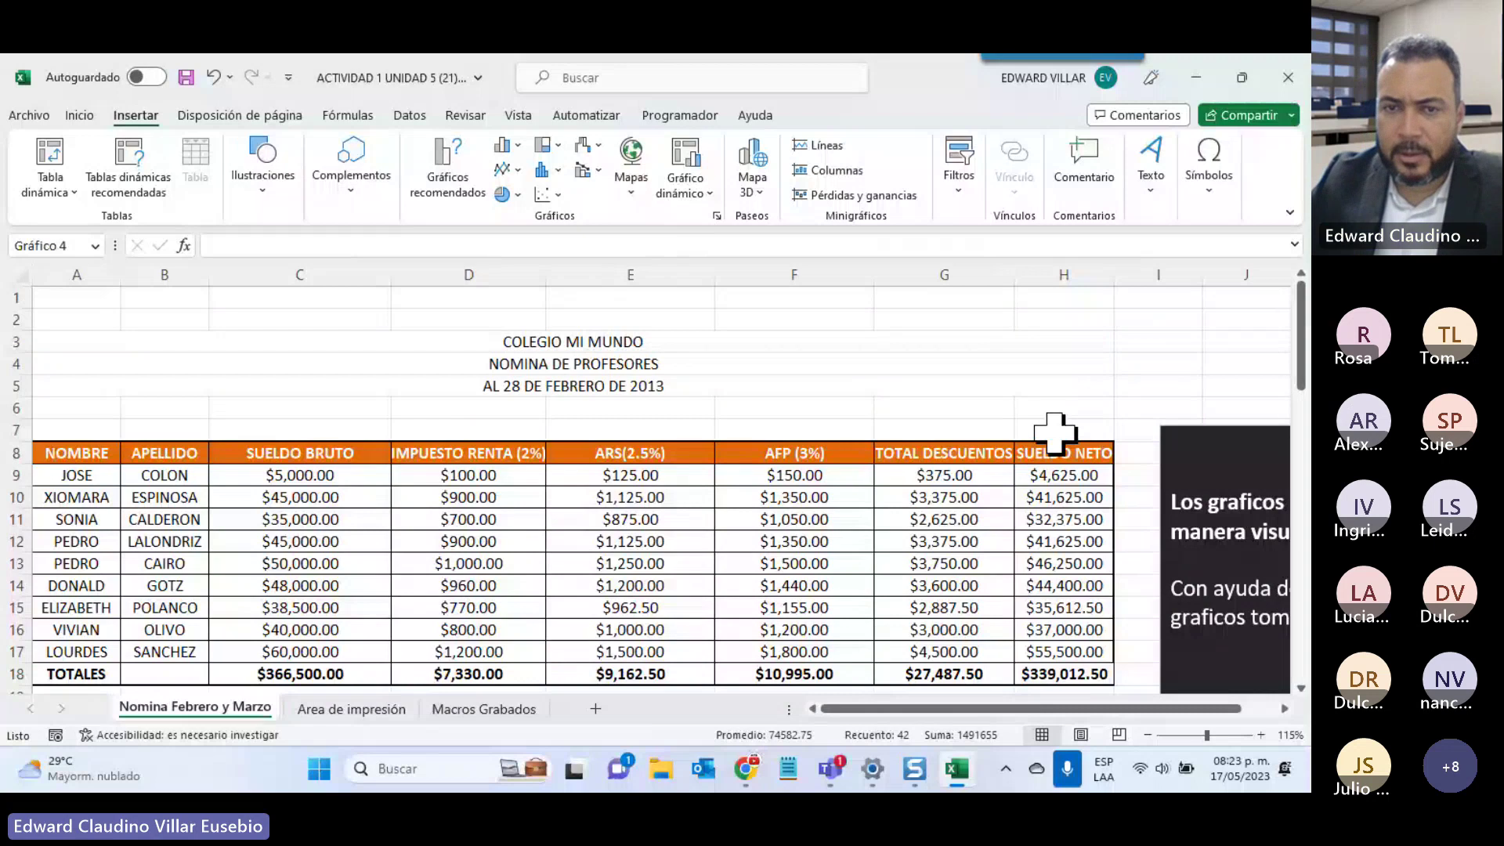
scroll(953, 599, "down", 7)
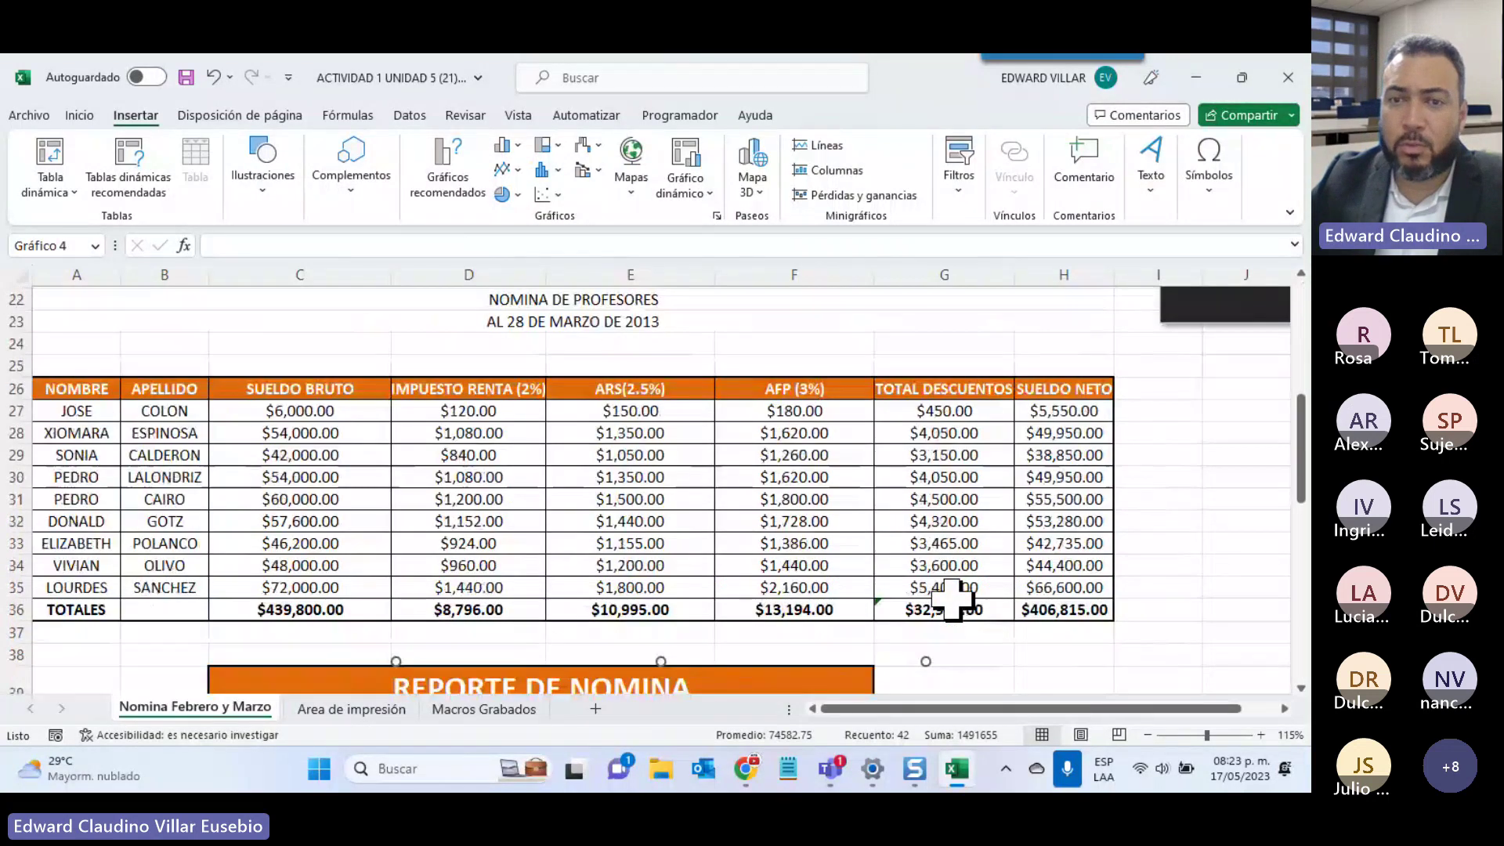
scroll(954, 619, "down", 3)
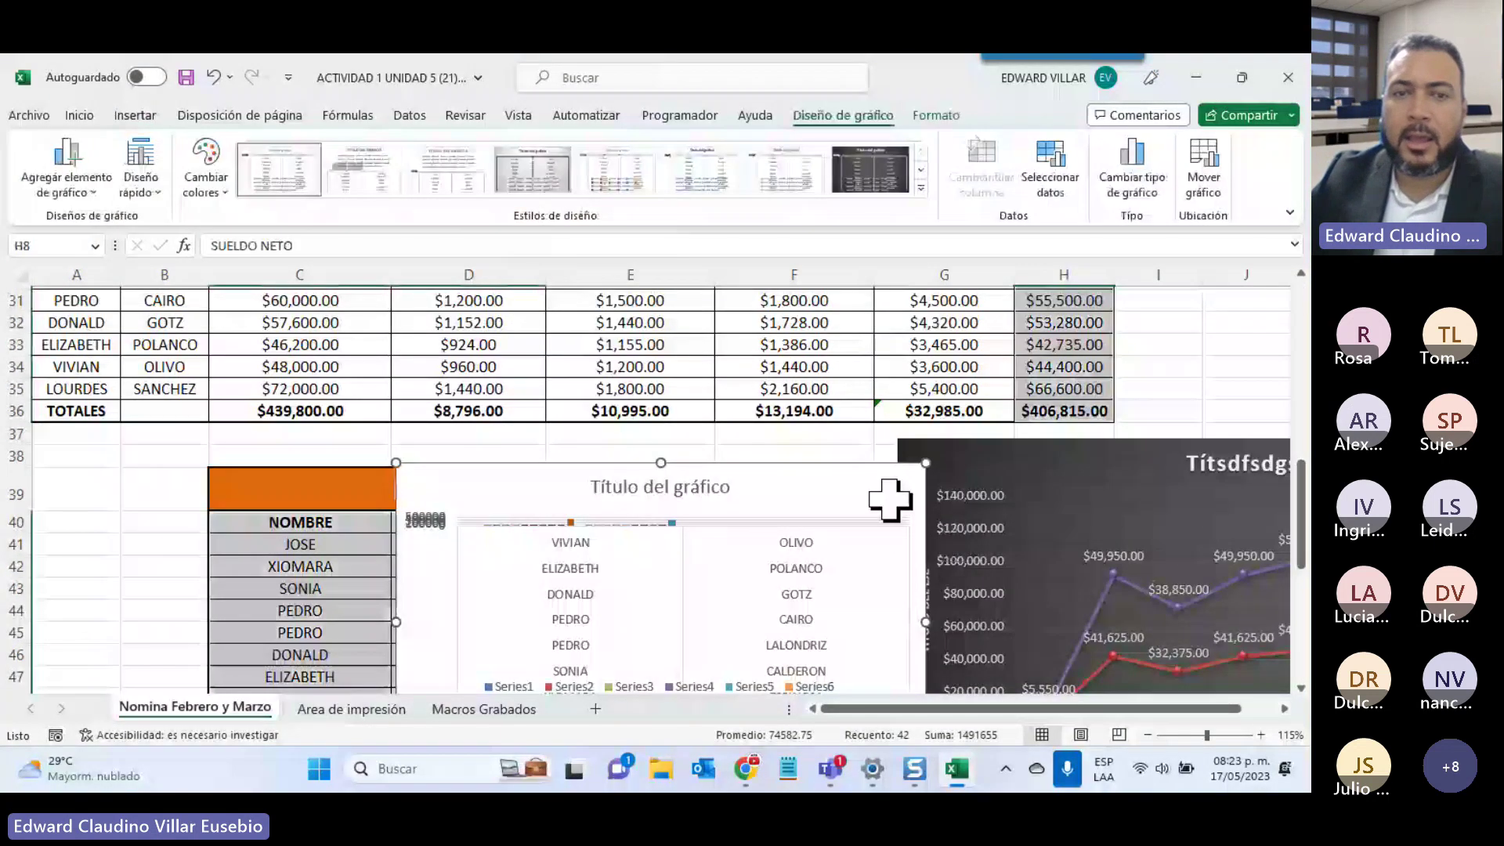
key("Delete")
Review the highlighted SUELDO NETO columns of both payrolls, the Reporte de Nomina and the February pie chart
scroll(1183, 379, "up", 3)
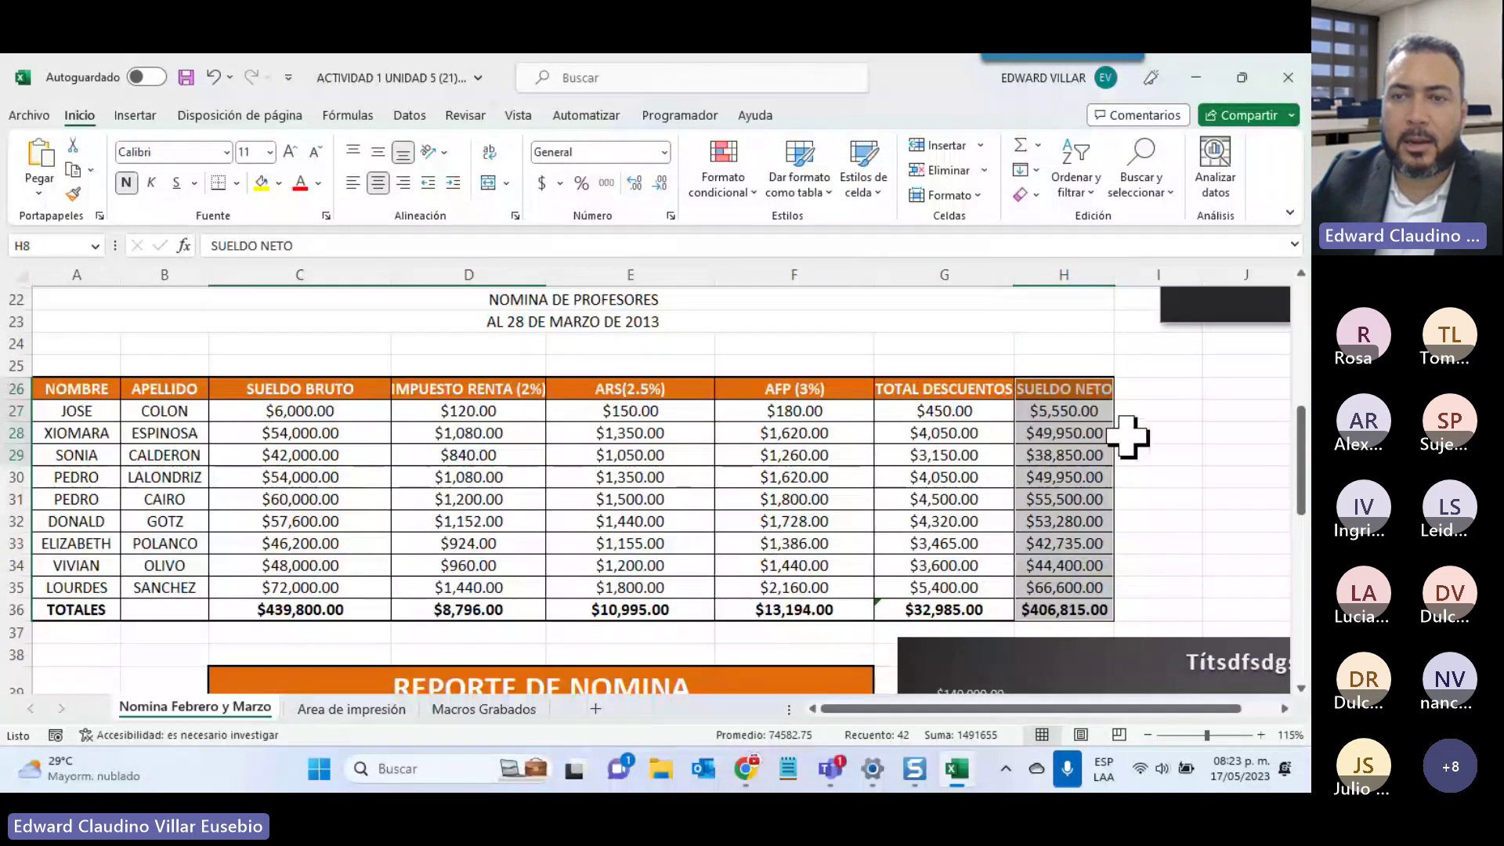
scroll(1126, 436, "up", 6)
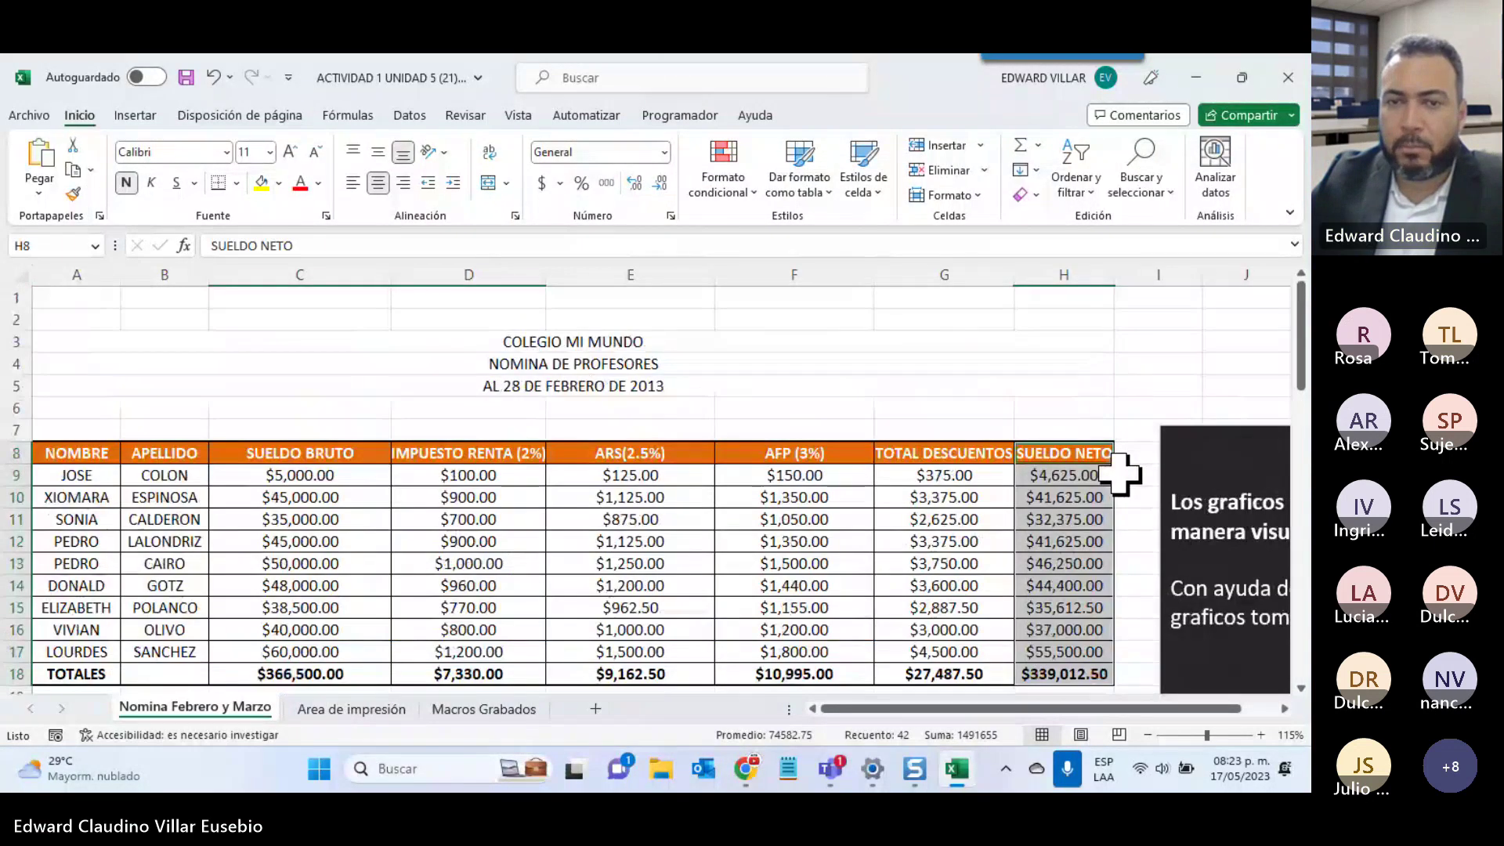
scroll(1119, 474, "down", 9)
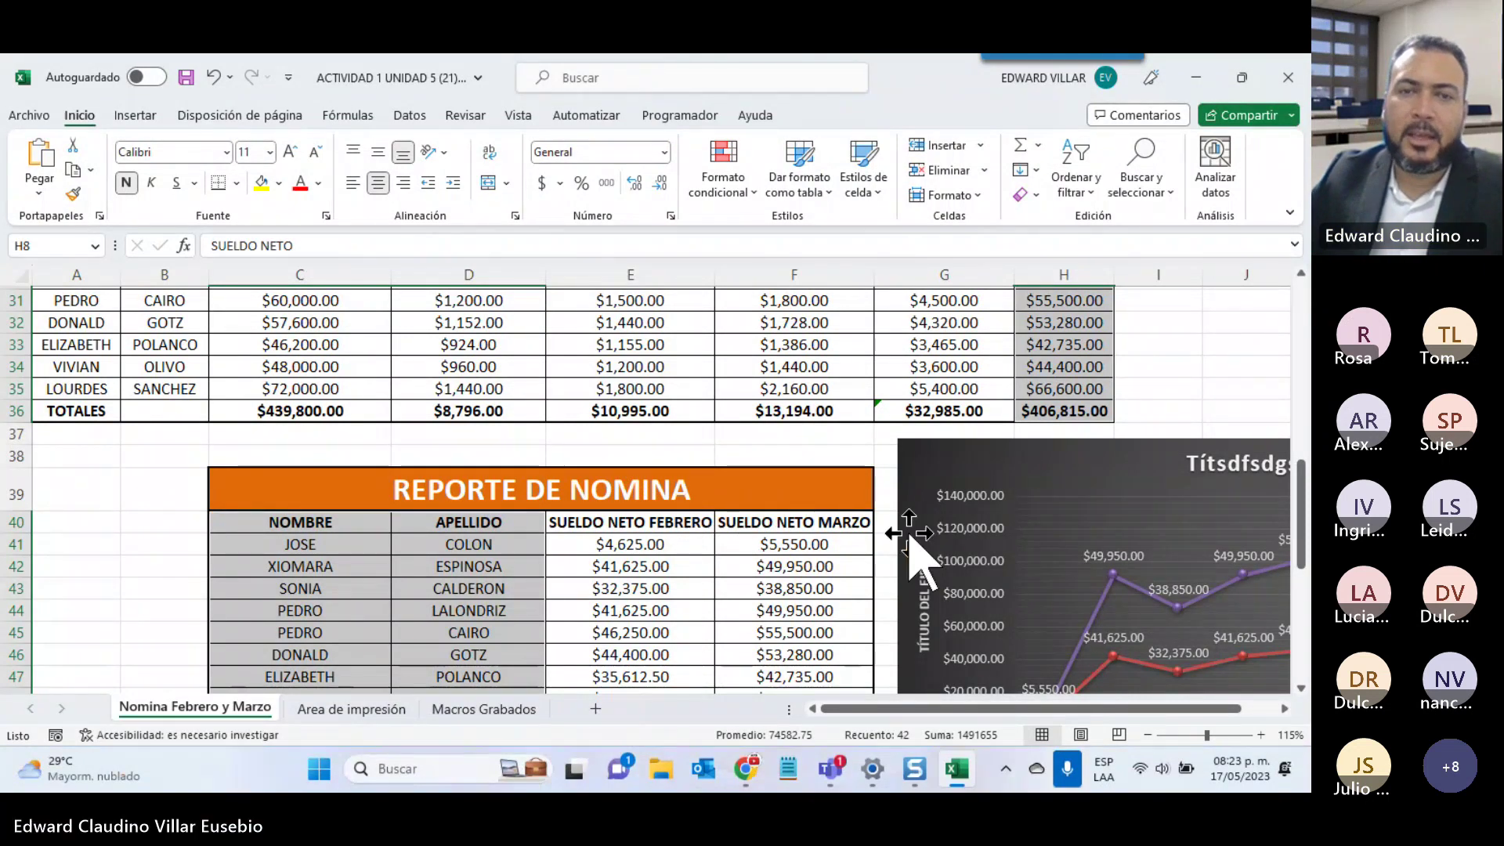
scroll(741, 562, "down", 3)
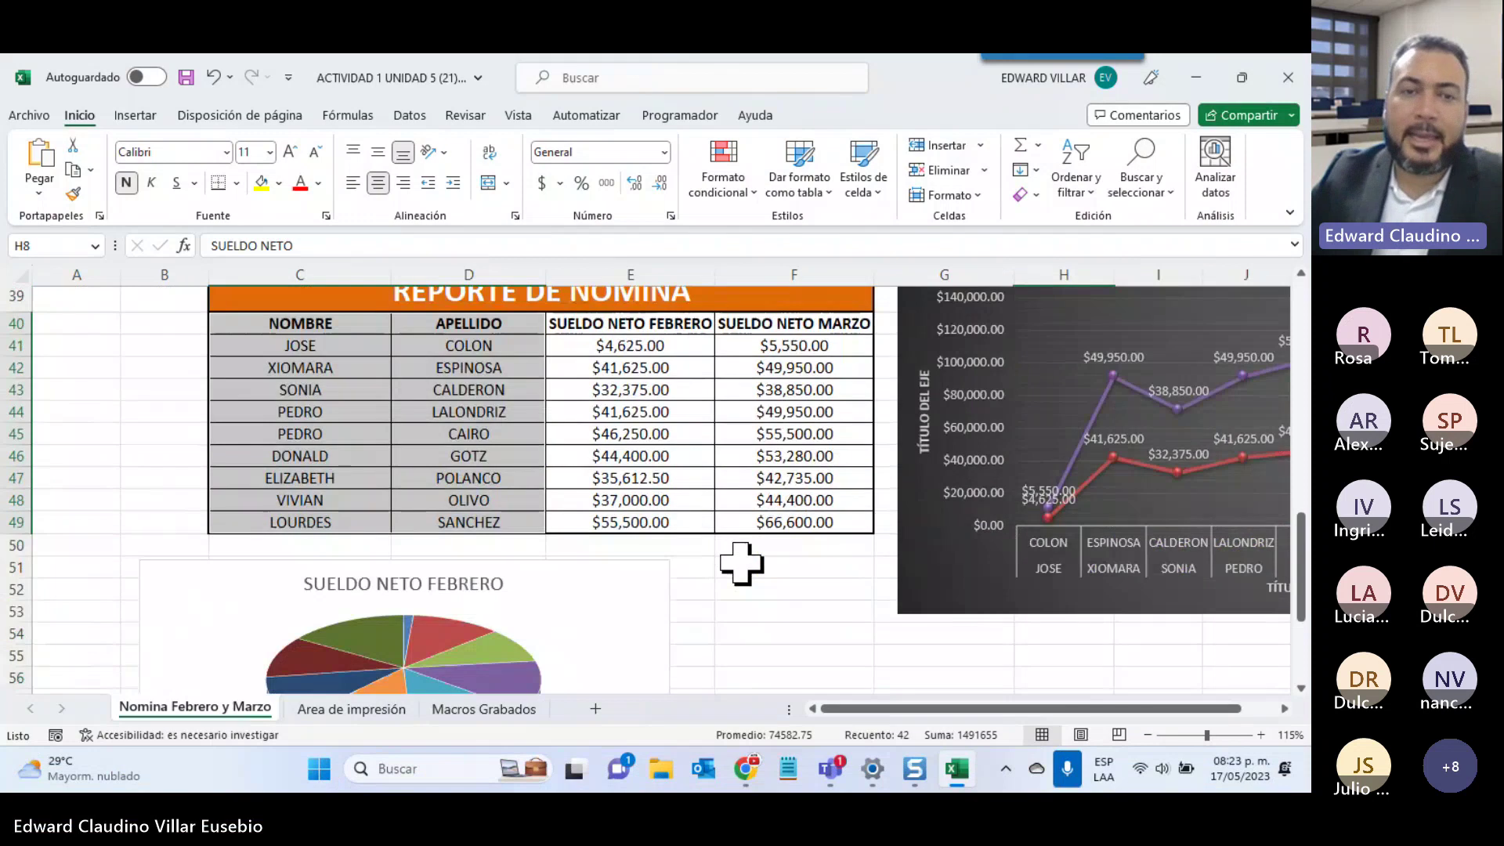
scroll(728, 567, "down", 2)
scroll(666, 560, "up", 1)
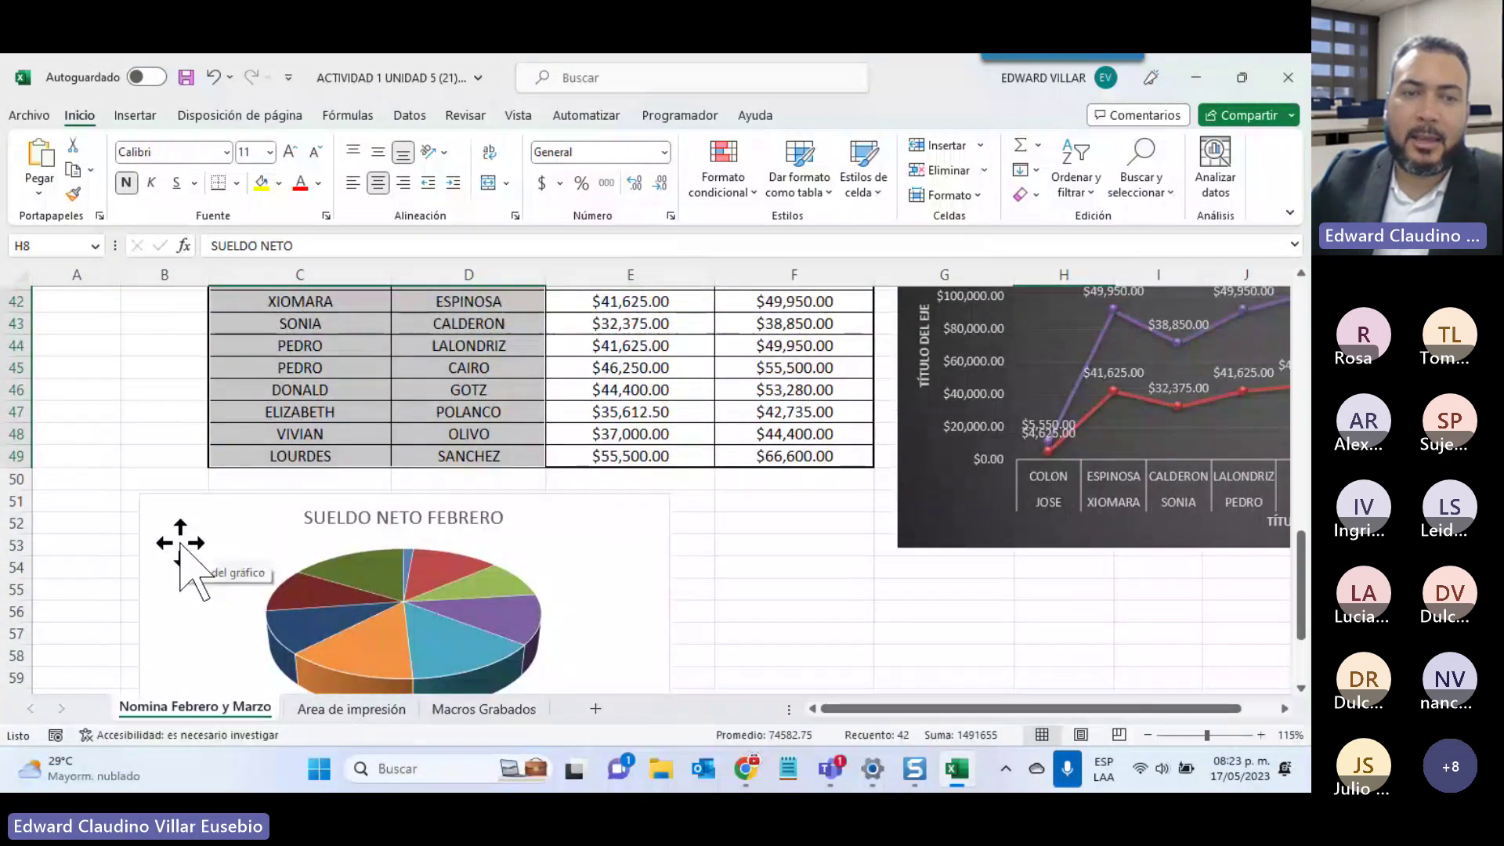
scroll(196, 540, "up", 2)
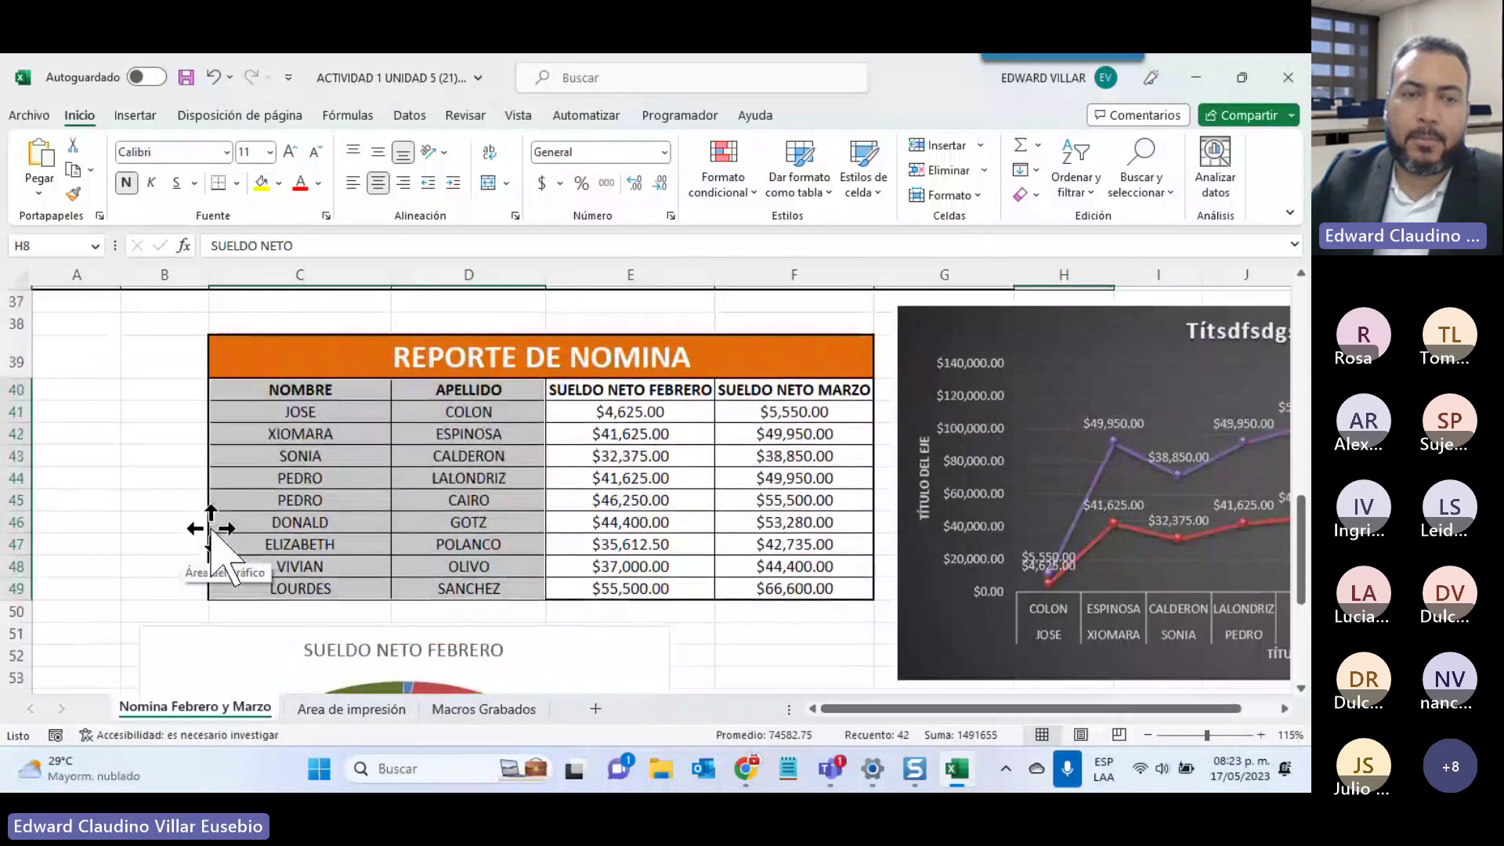
Select the SUELDO NETO FEBRERO pie chart and examine which columns of the report supply its data
left_click(249, 658)
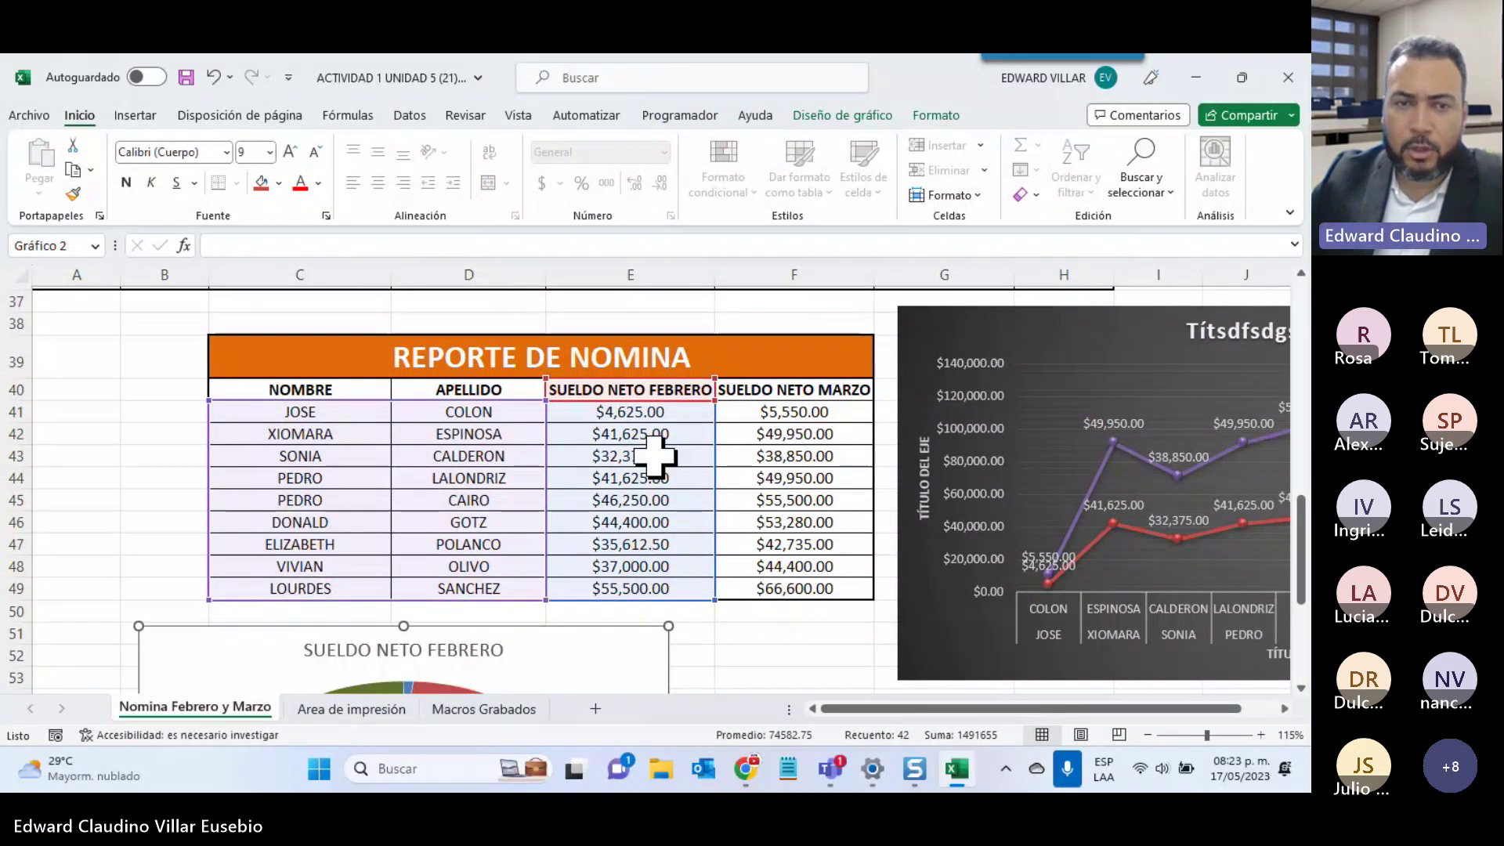
scroll(654, 454, "down", 2)
scroll(518, 541, "down", 1)
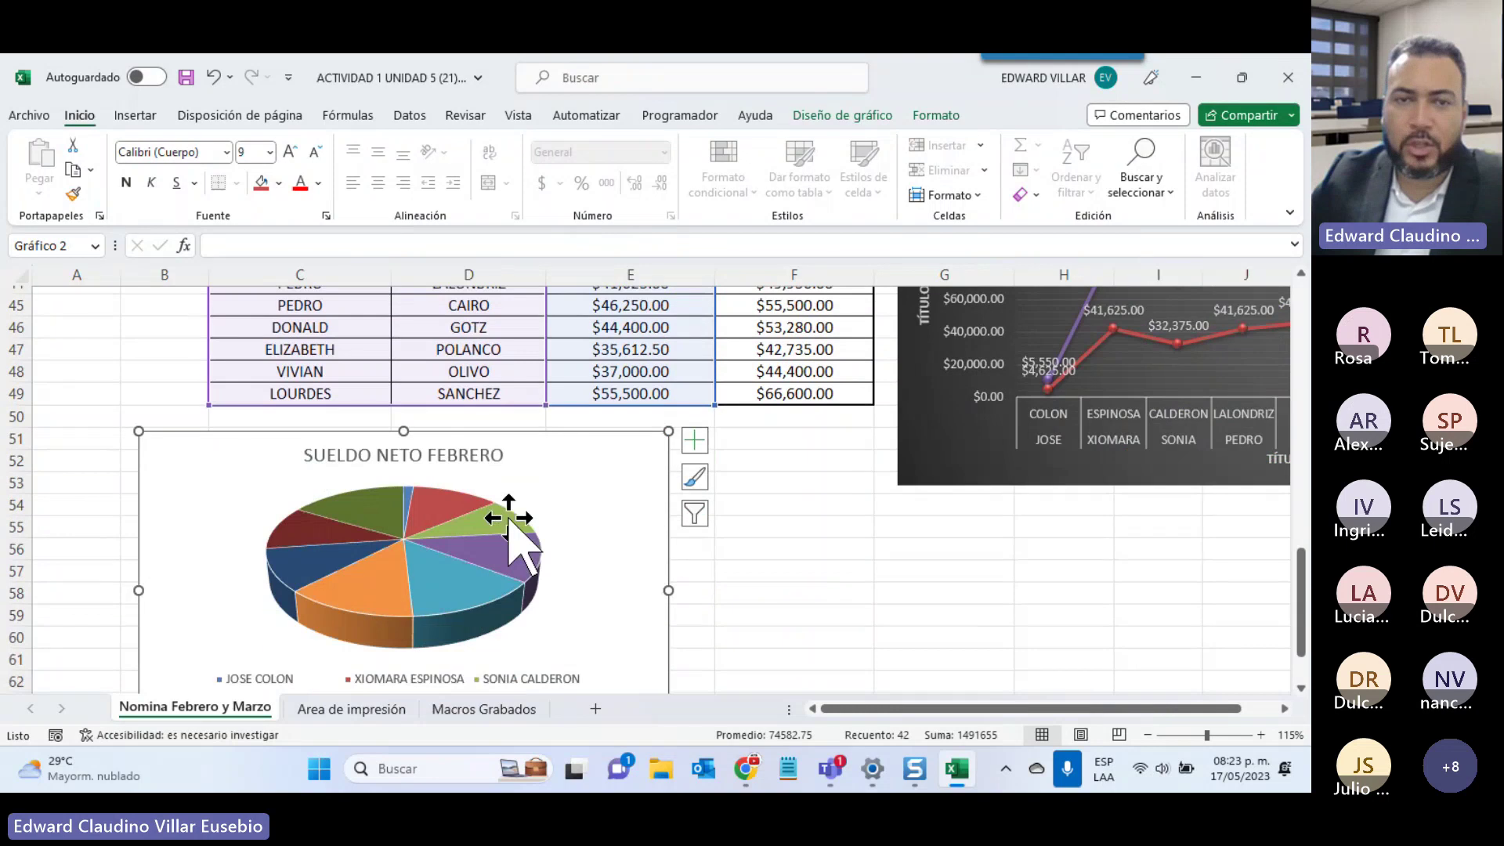
scroll(510, 541, "up", 3)
Insert a 3D pie chart from the report's NOMBRE, APELLIDO and SUELDO NETO MARZO columns, leaving out SUELDO NETO FEBRERO
left_click(768, 631)
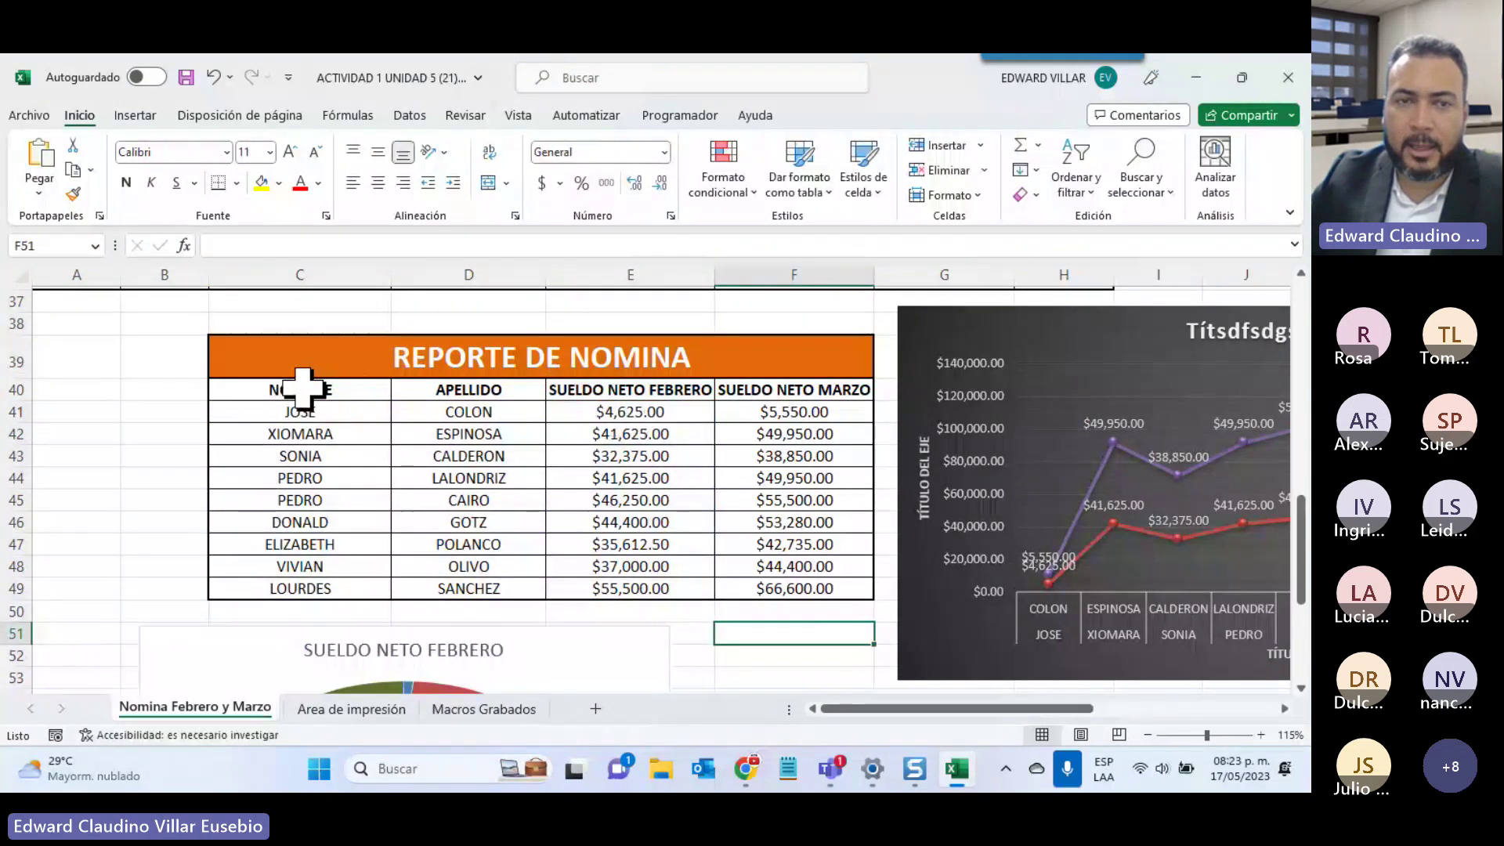
left_click_drag(304, 389, 452, 593)
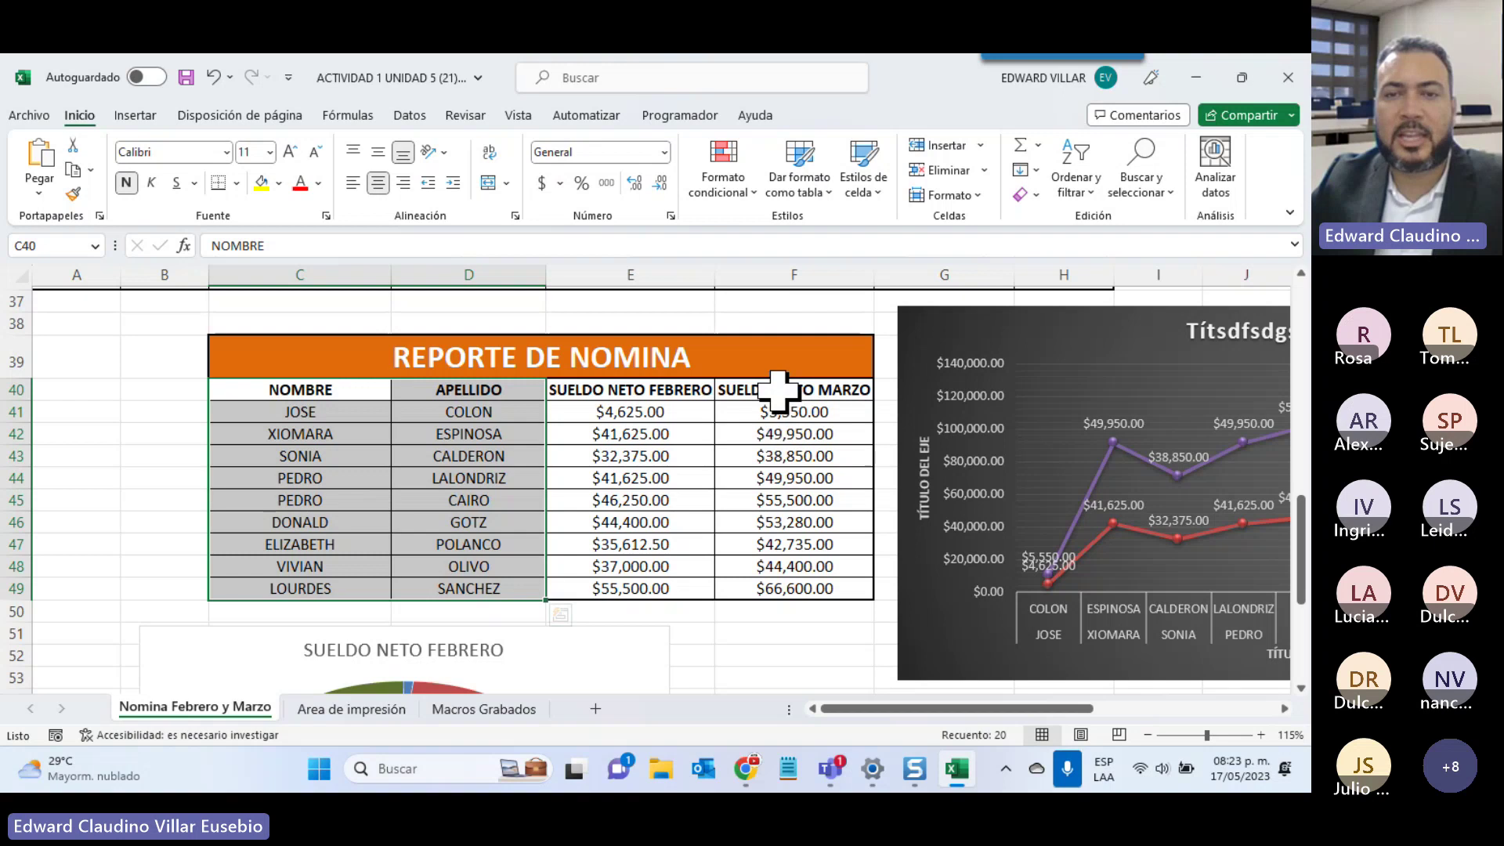
left_click_drag(779, 386, 757, 600, "ctrl")
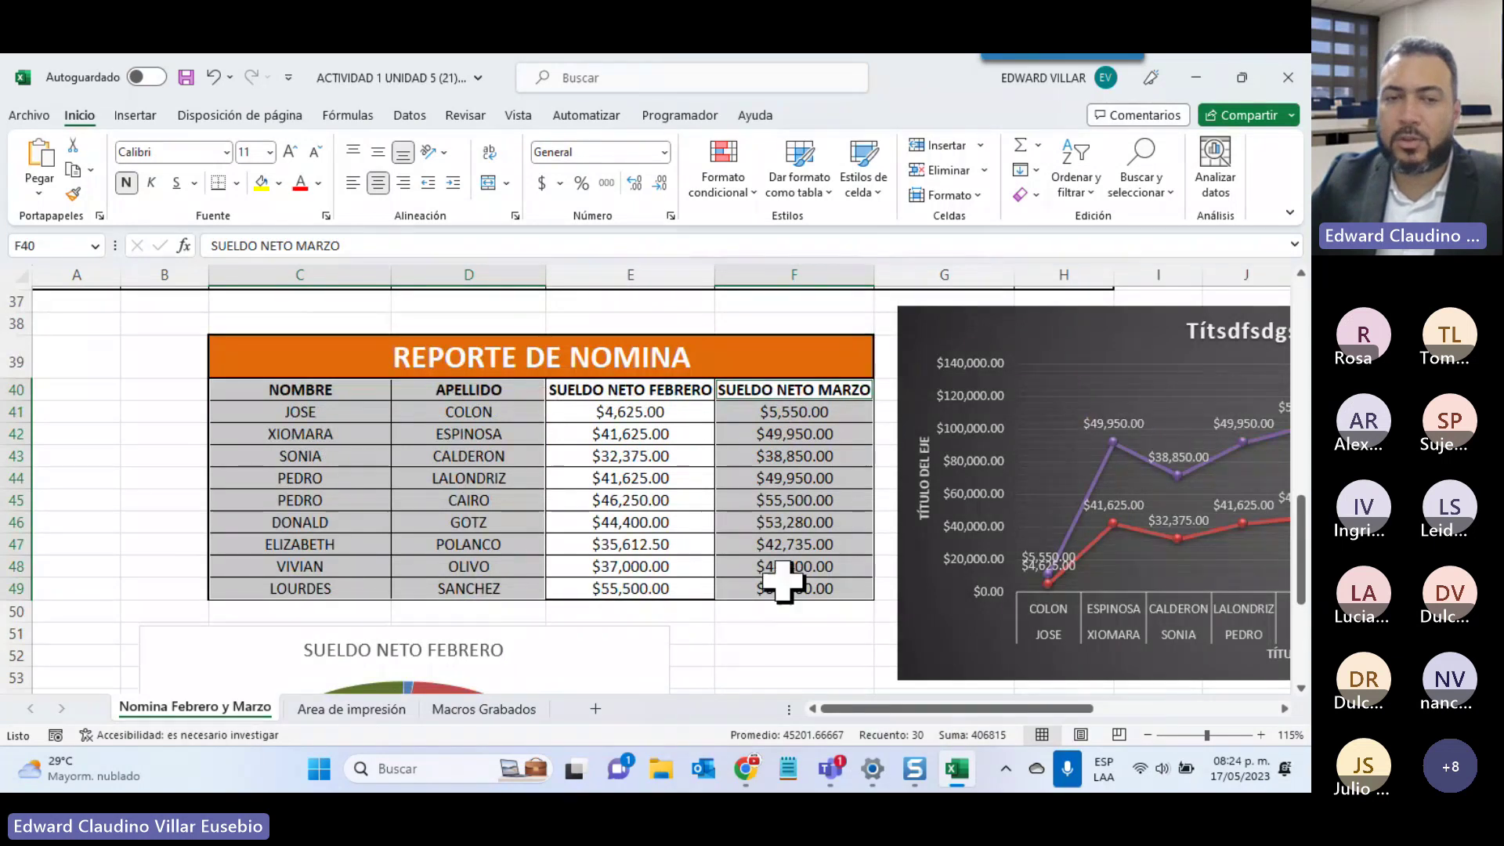
scroll(784, 581, "down", 3)
scroll(784, 582, "up", 3)
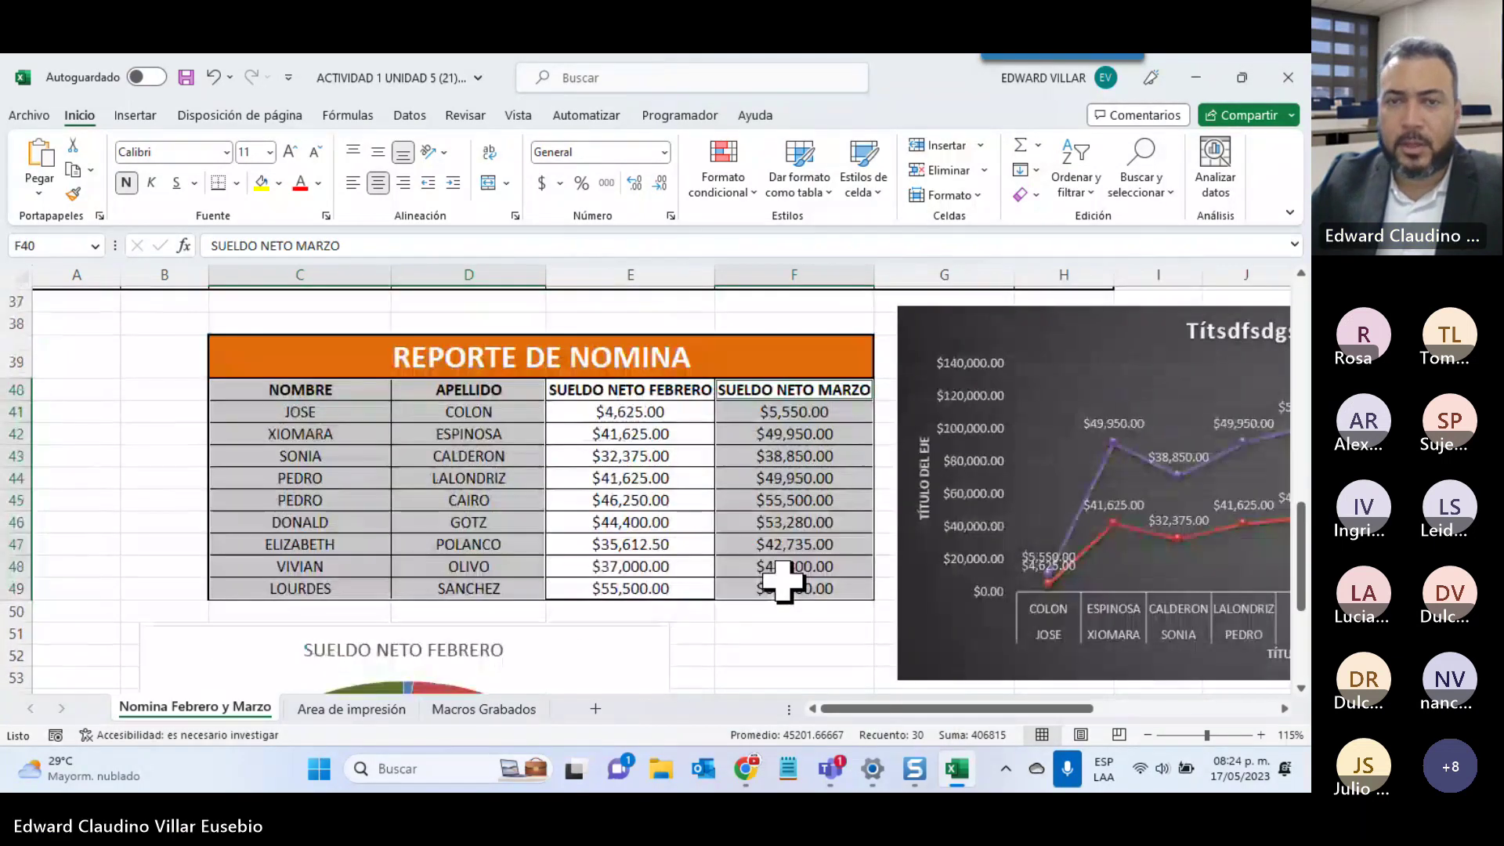
left_click(128, 116)
left_click(508, 194)
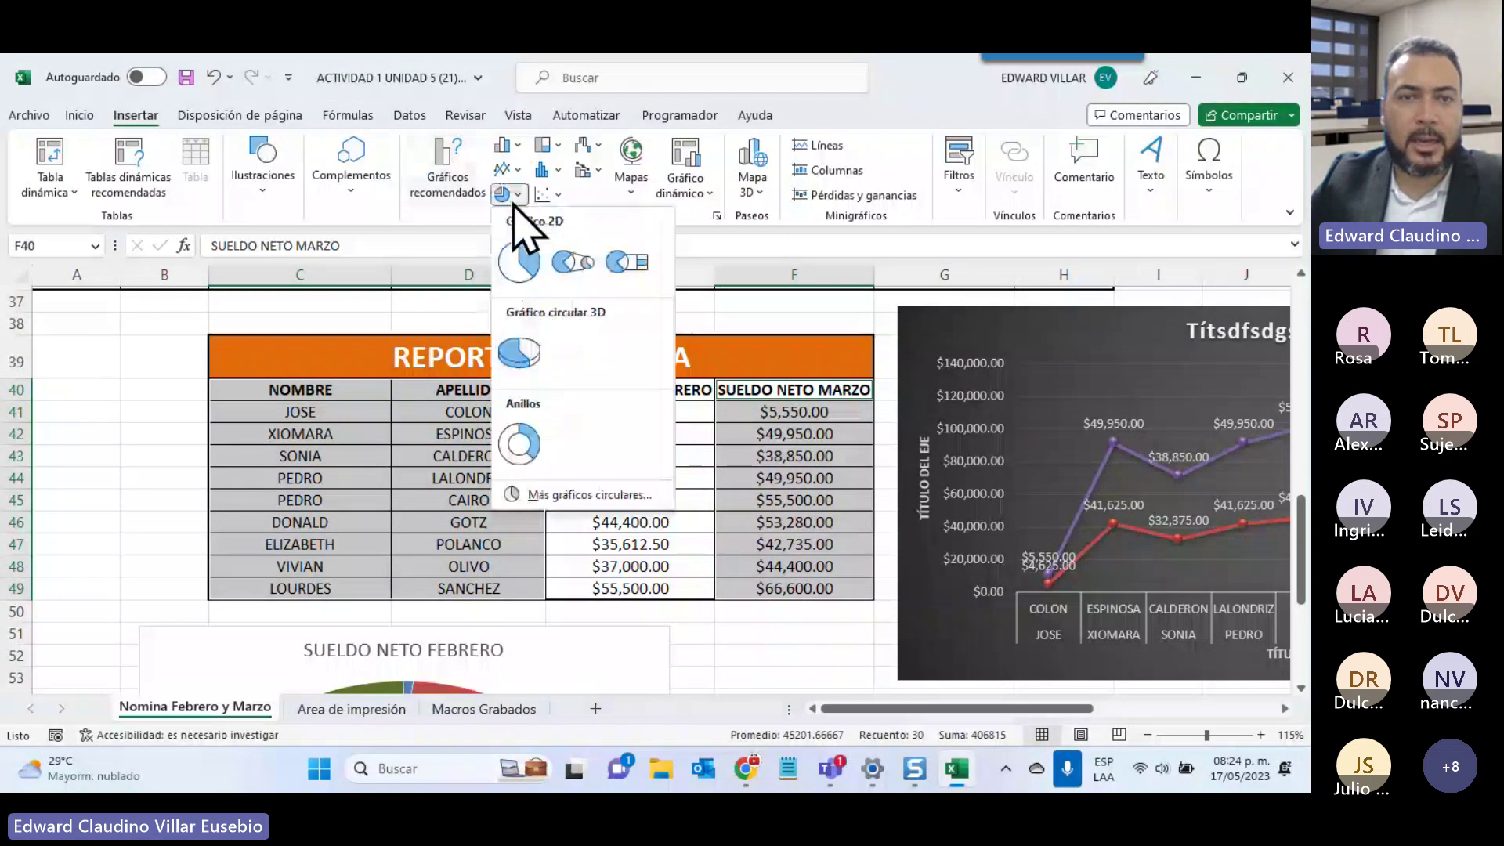
left_click(518, 379)
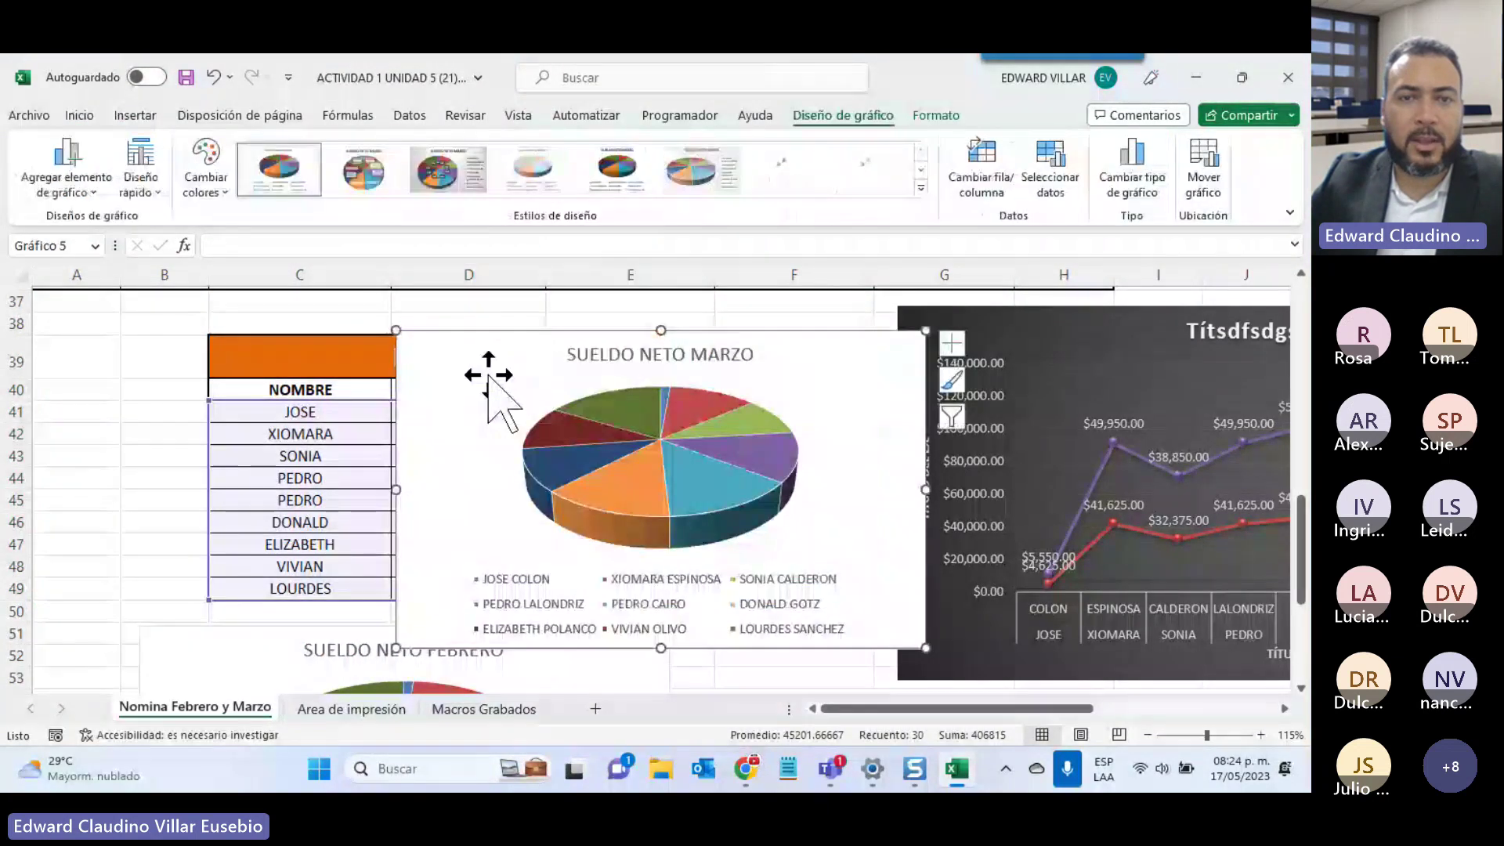
Place the SUELDO NETO MARZO pie chart below the report beside the February chart and apply the dark background chart style
left_click_drag(488, 376, 742, 640)
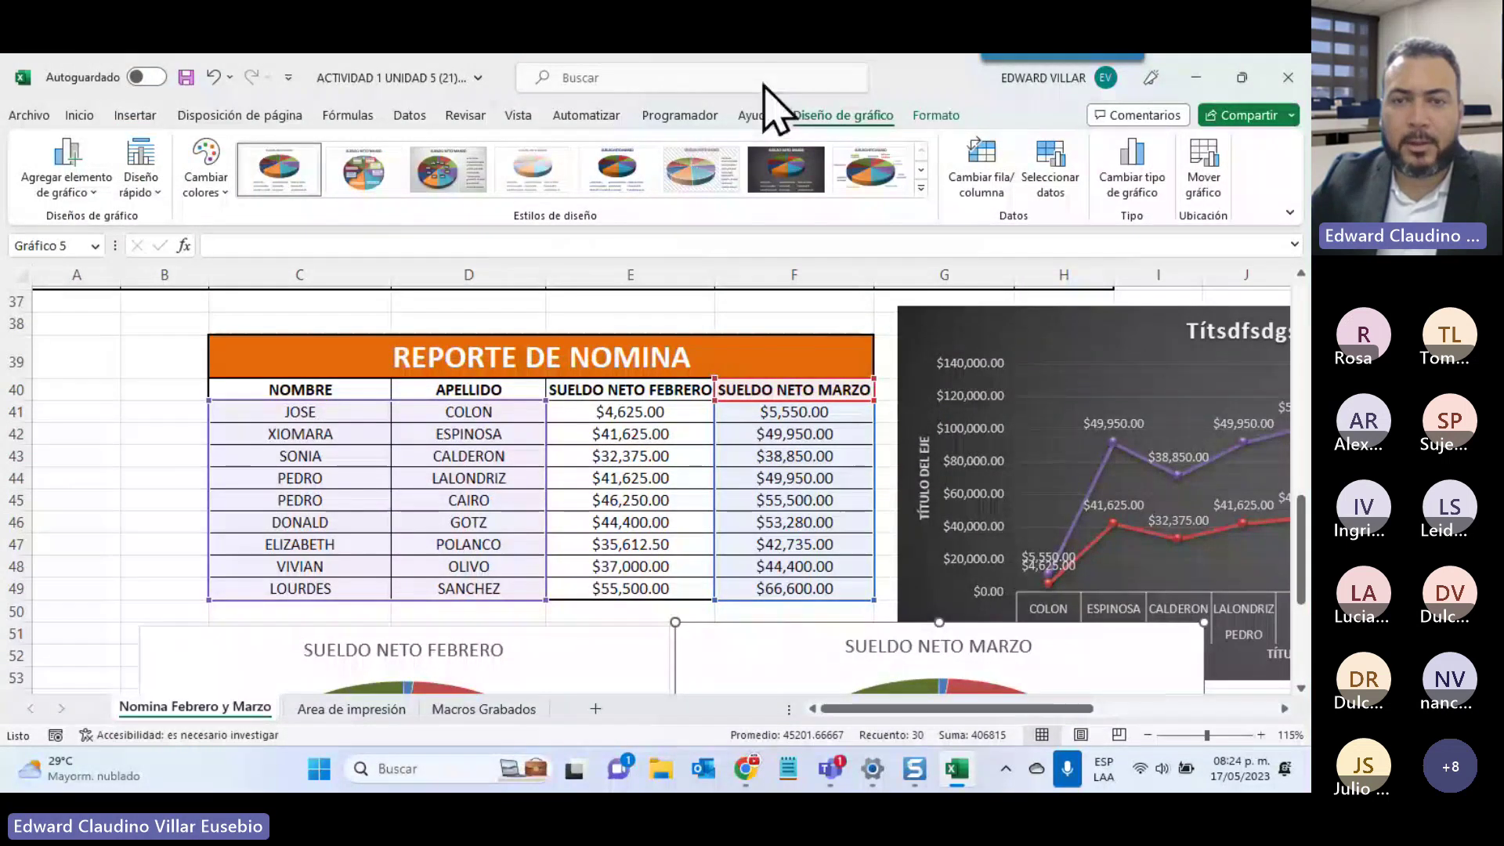
scroll(775, 184, "down", 2)
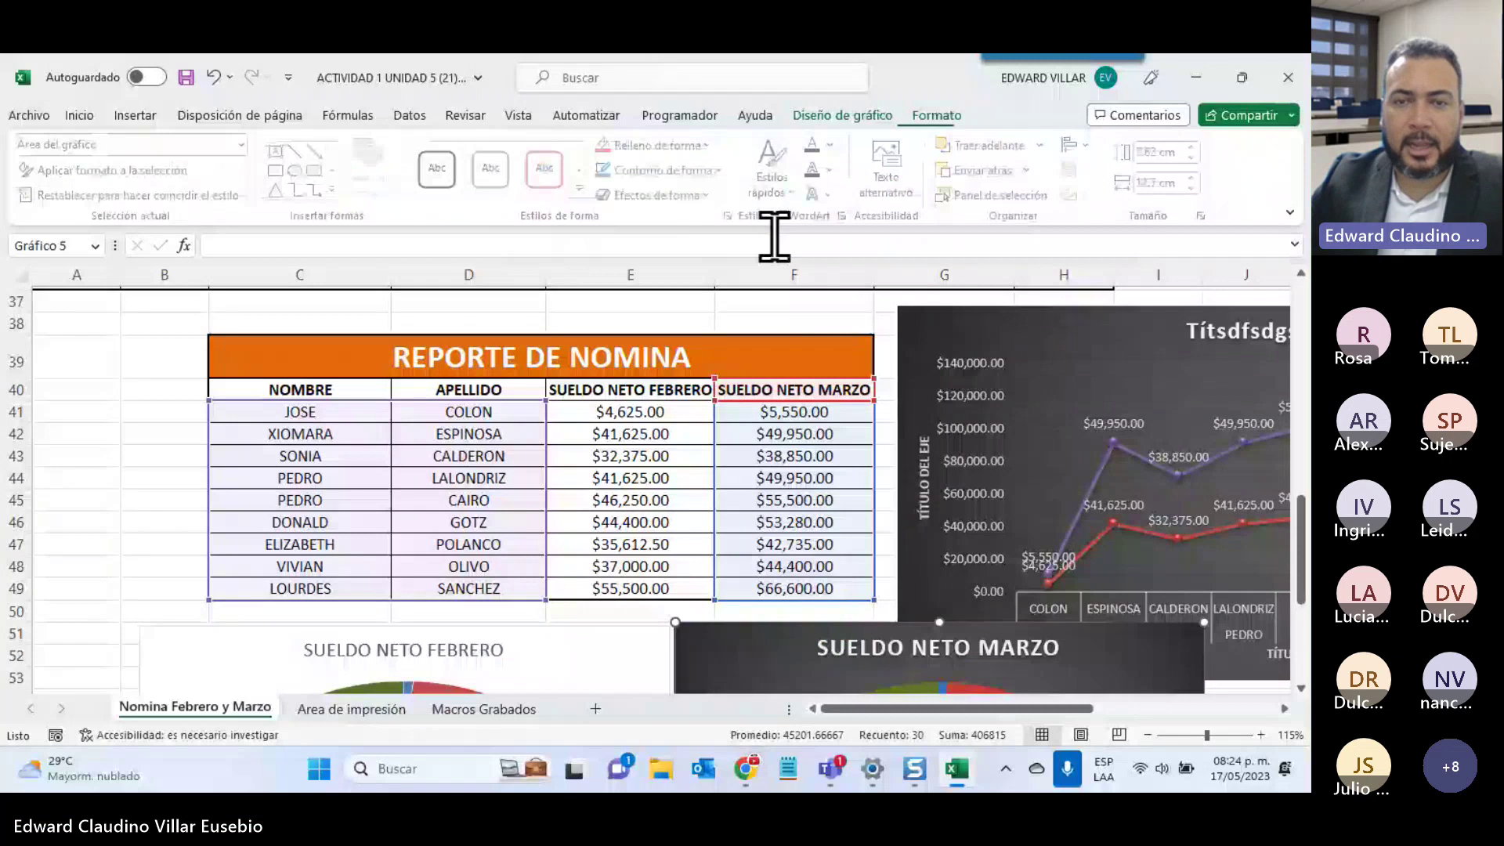
scroll(791, 451, "down", 5)
scroll(396, 416, "up", 2)
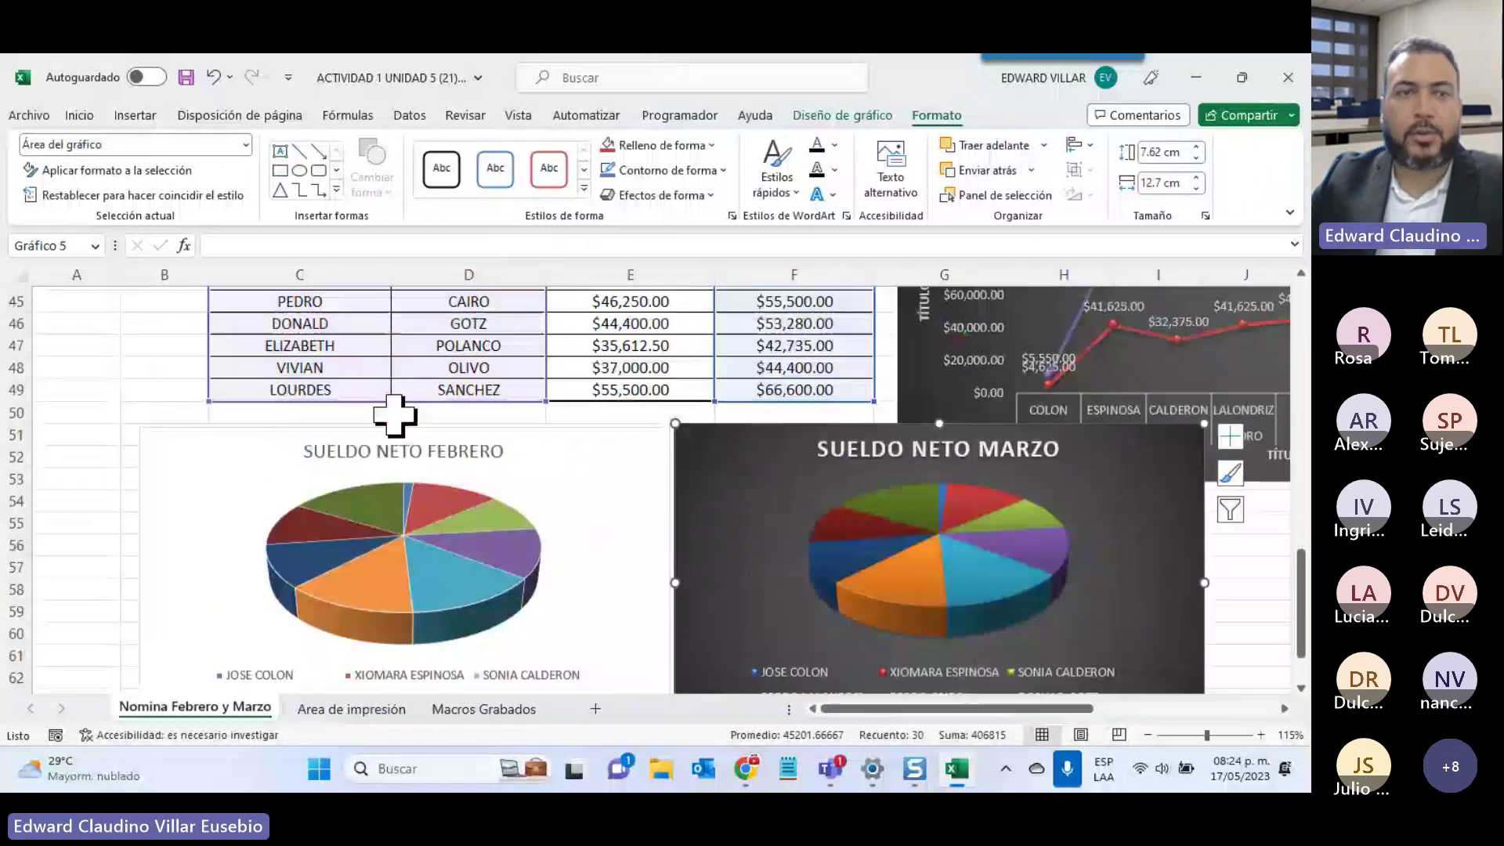
left_click(85, 388)
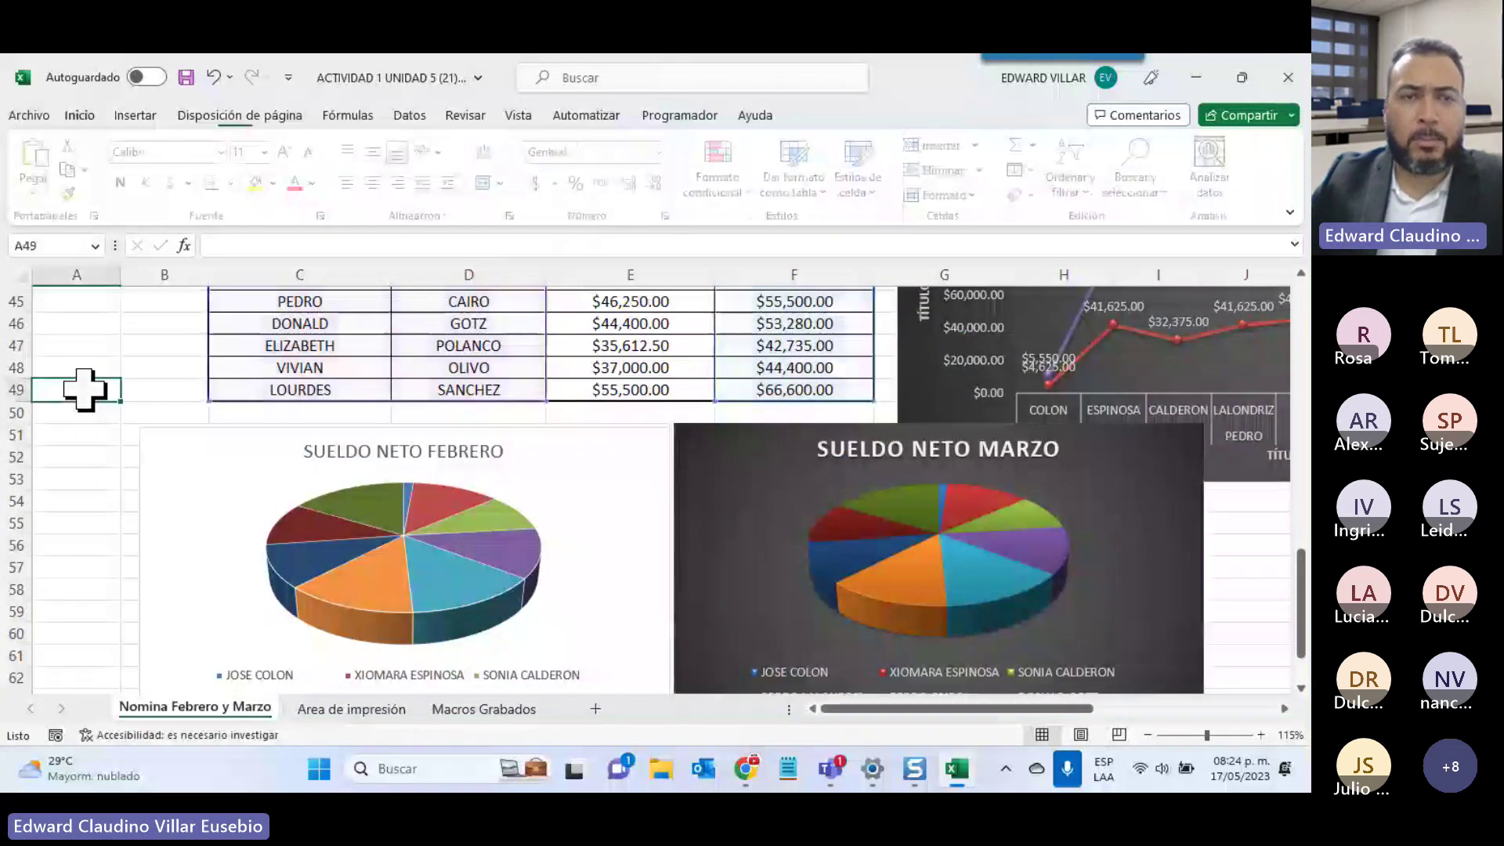
Try a 3D pie chart from the entire Reporte de Nomina table, C40:F49, with both months' SUELDO NETO columns
scroll(259, 389, "up", 3)
left_click_drag(259, 389, 774, 589)
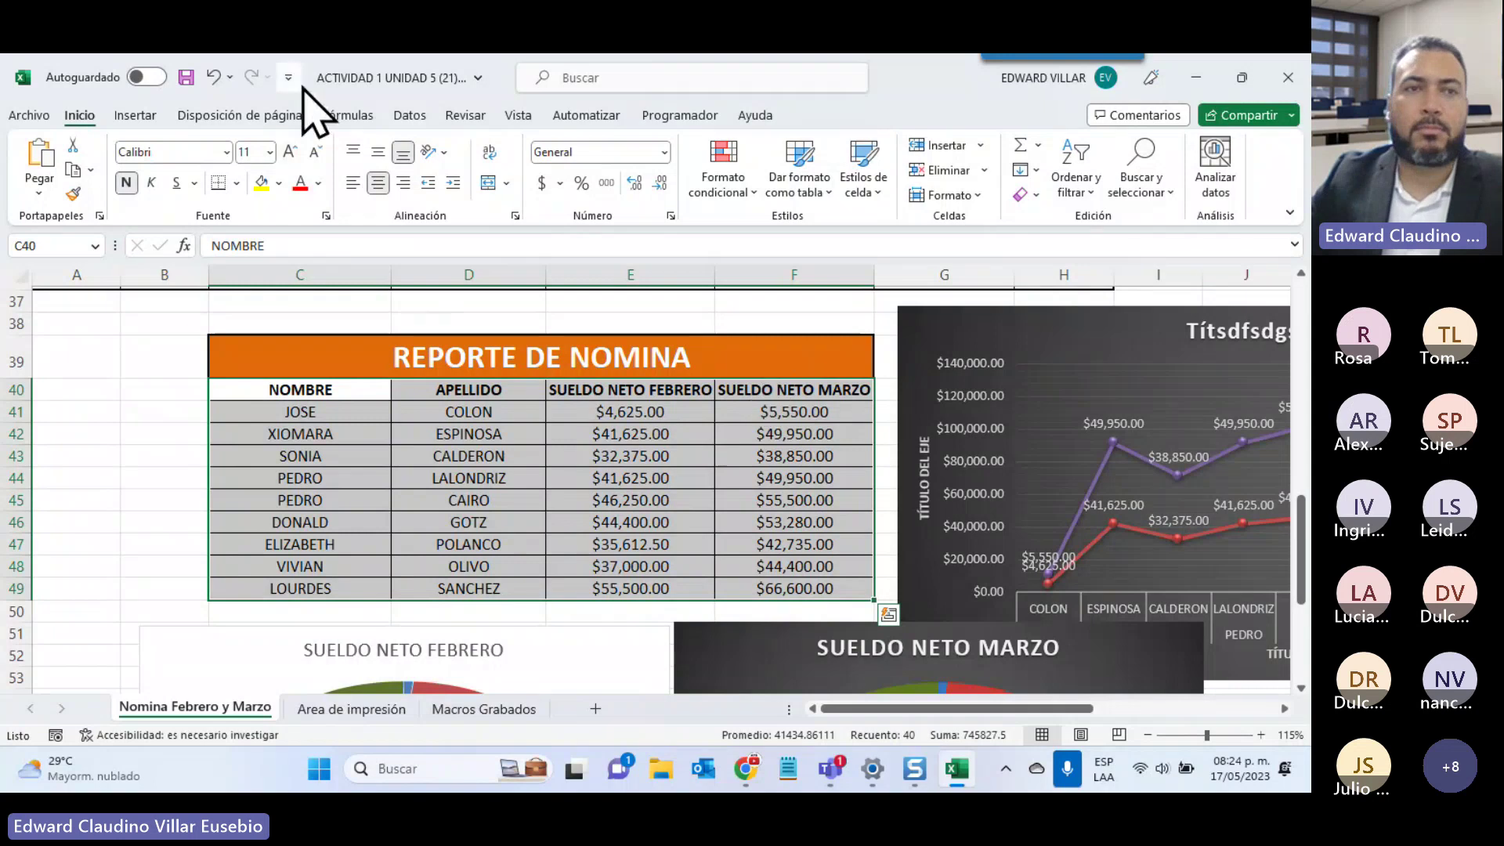
left_click(135, 115)
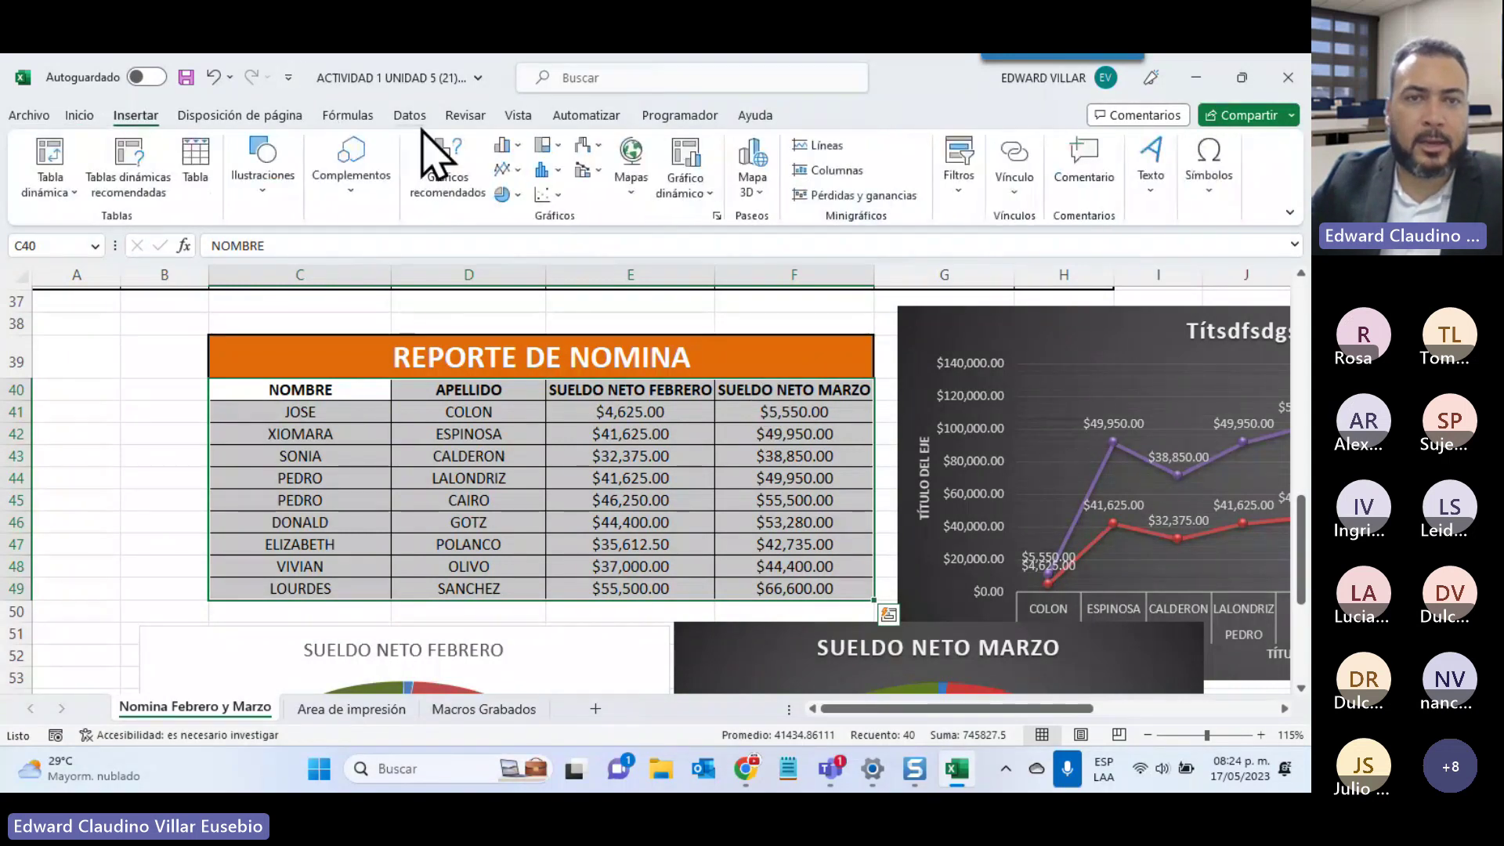
left_click(505, 194)
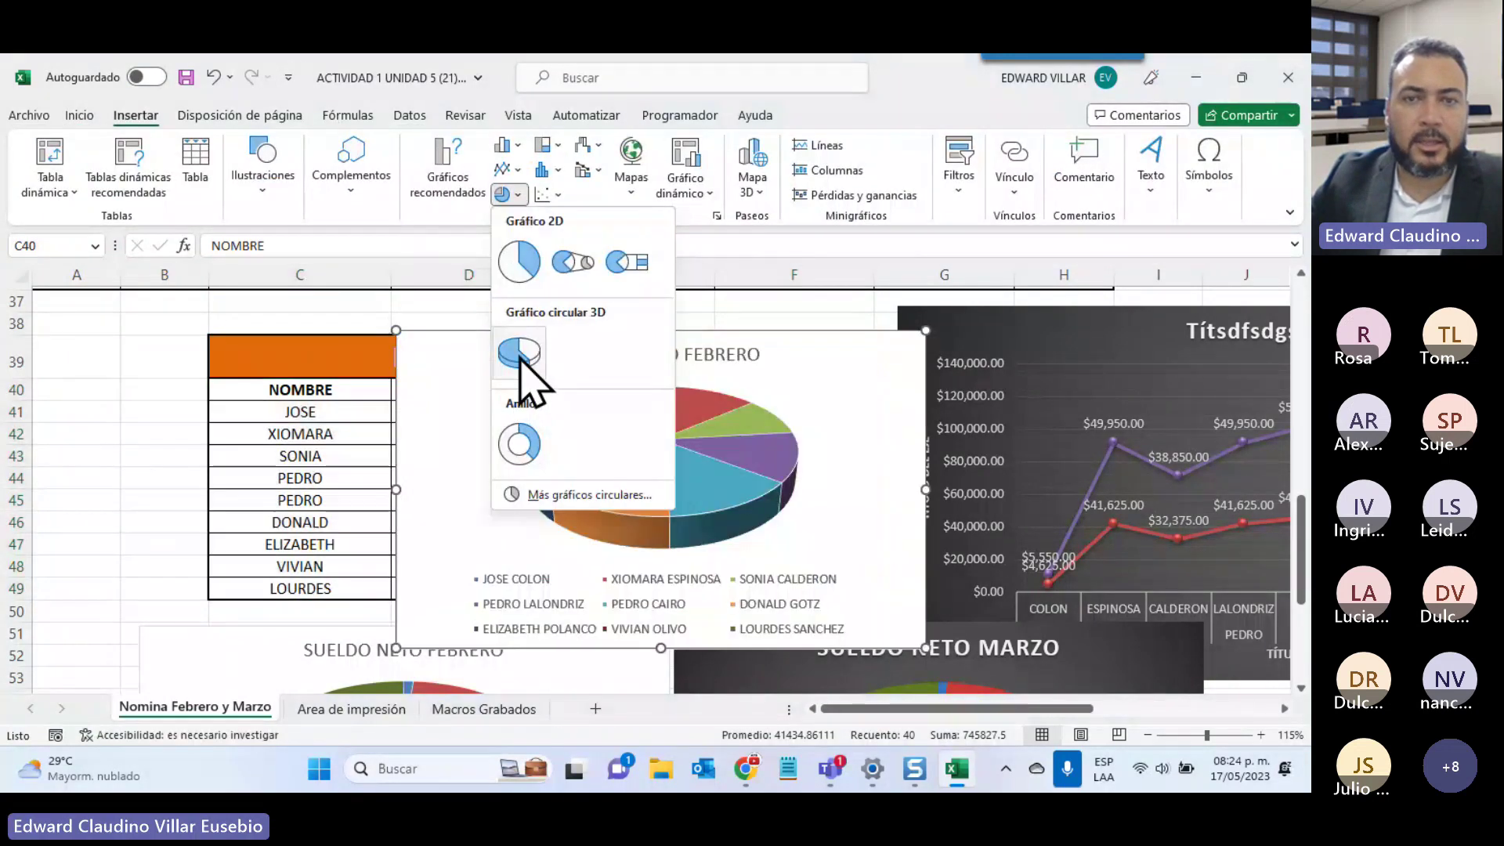
left_click(519, 353)
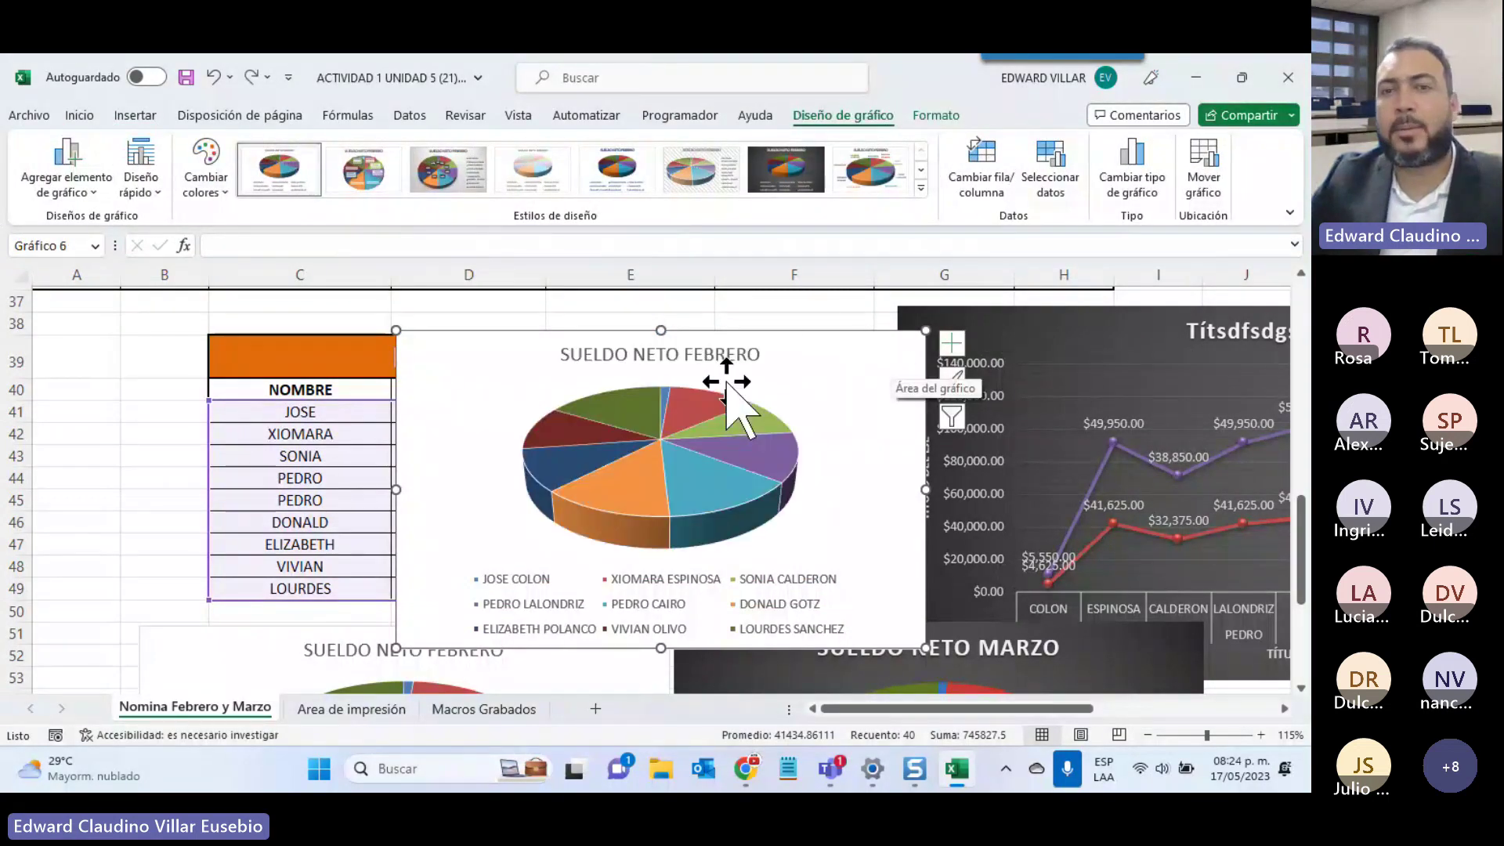
Move the new pie chart off the report, check which month's data it plots, and delete it
left_click_drag(828, 330, 1125, 296)
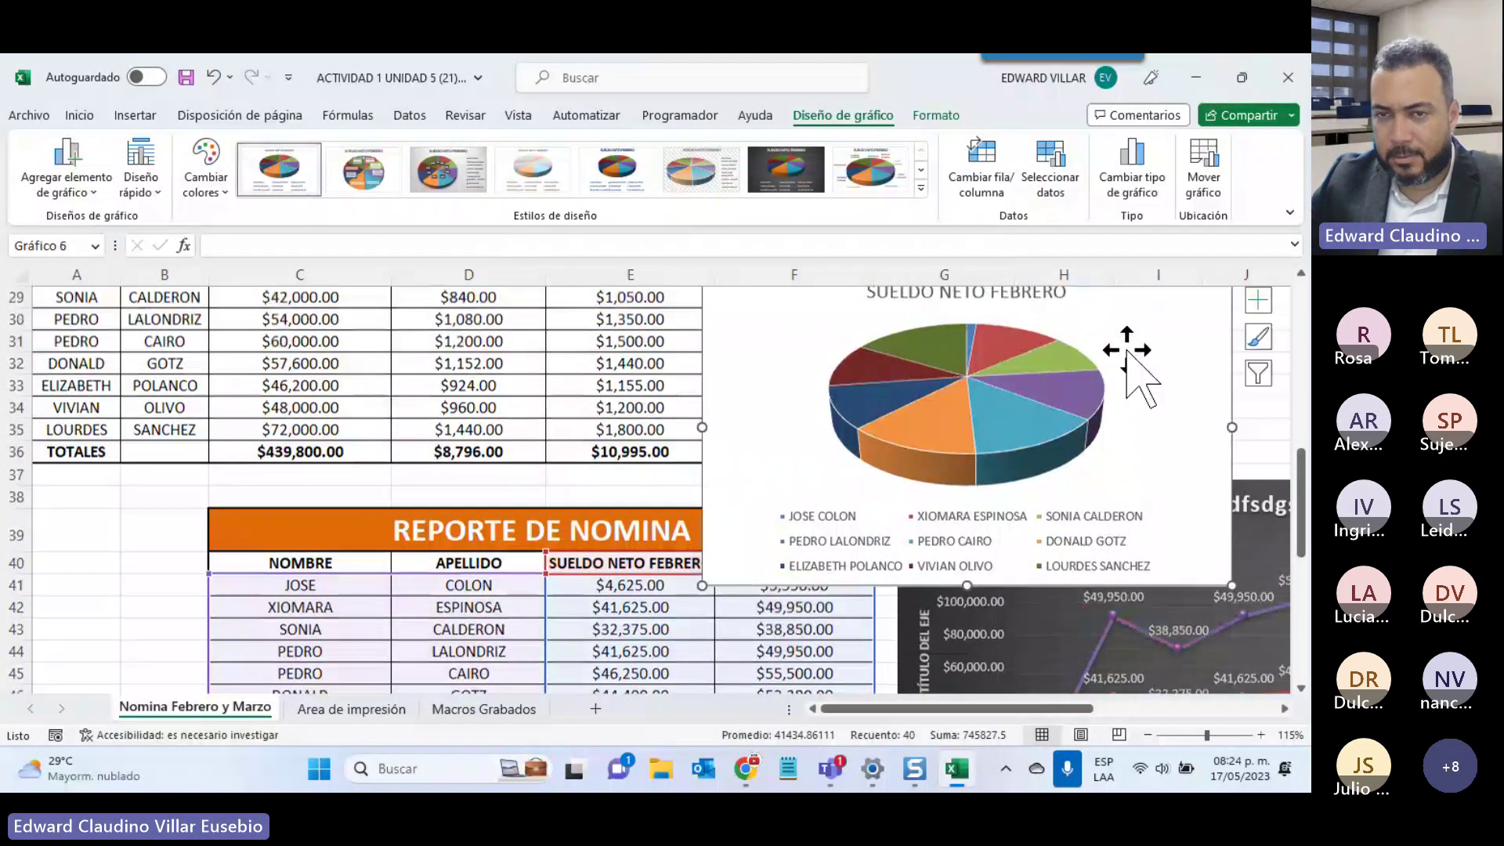
scroll(1128, 354, "down", 2)
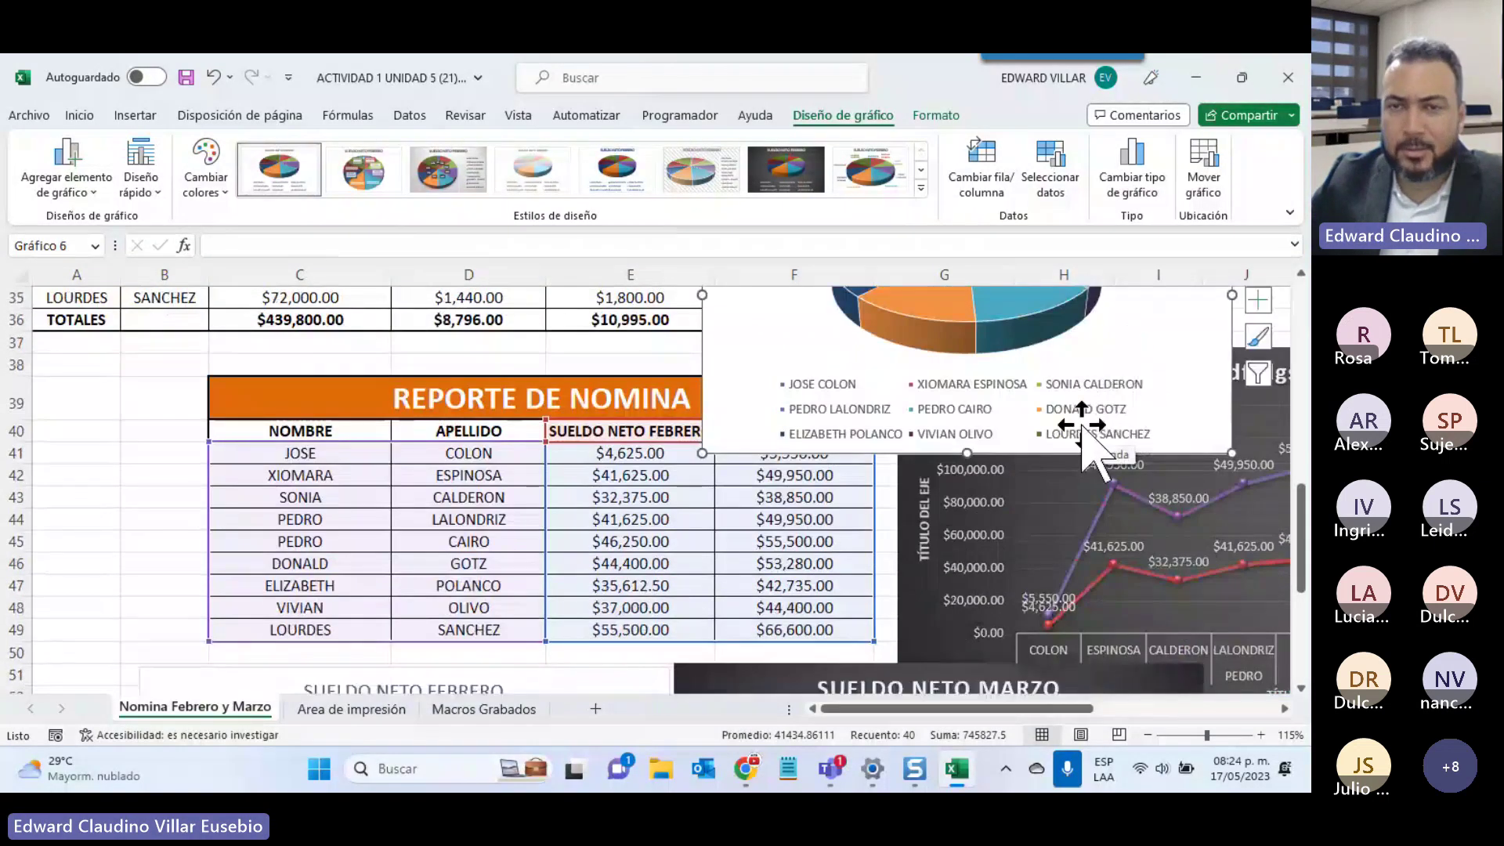
scroll(1093, 454, "down", 1)
scroll(1093, 454, "up", 4)
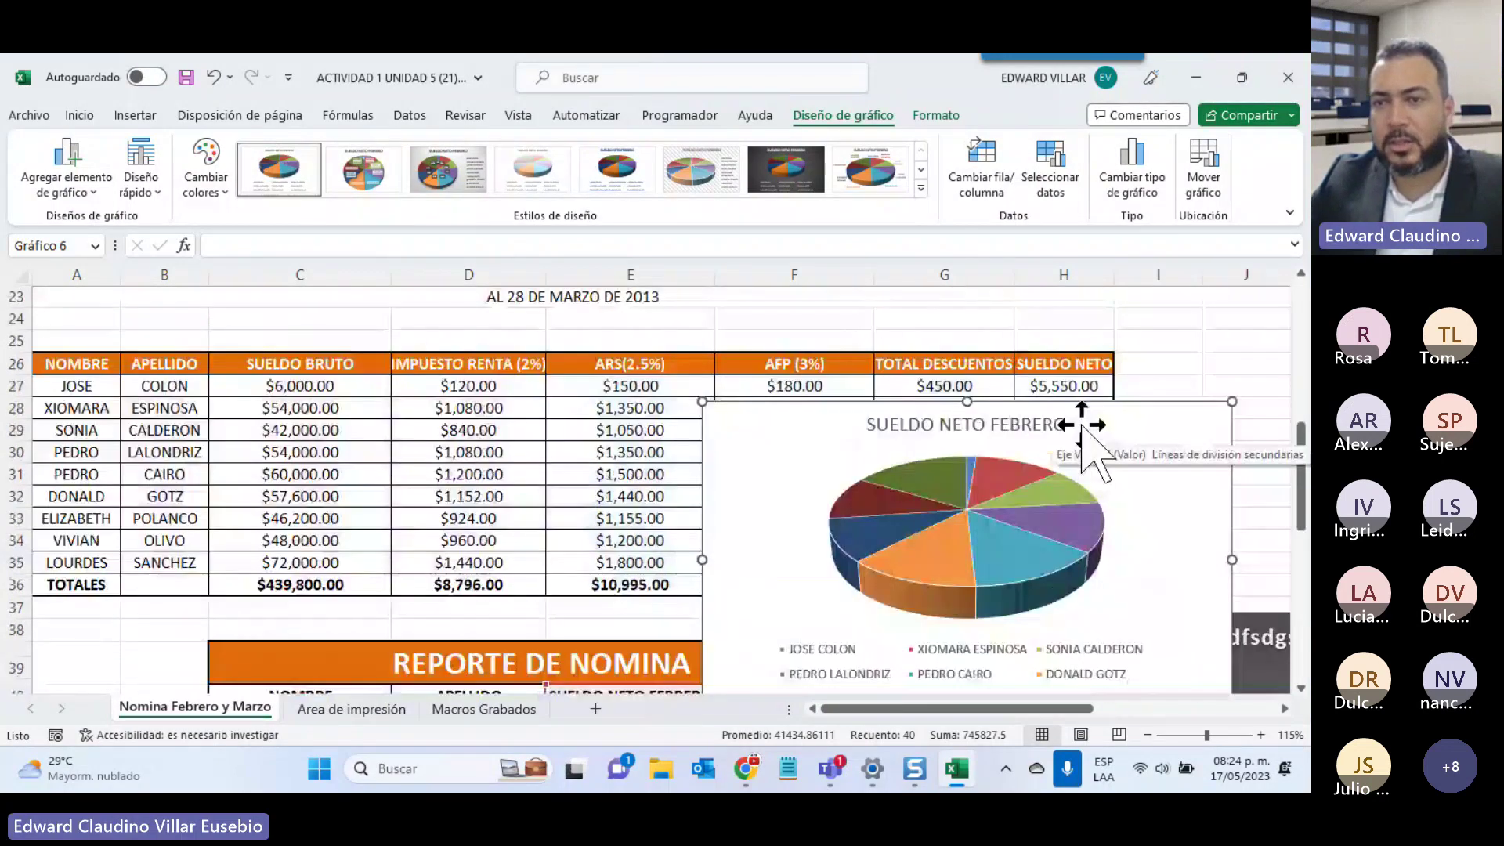
scroll(1093, 454, "down", 1)
left_click(1082, 427)
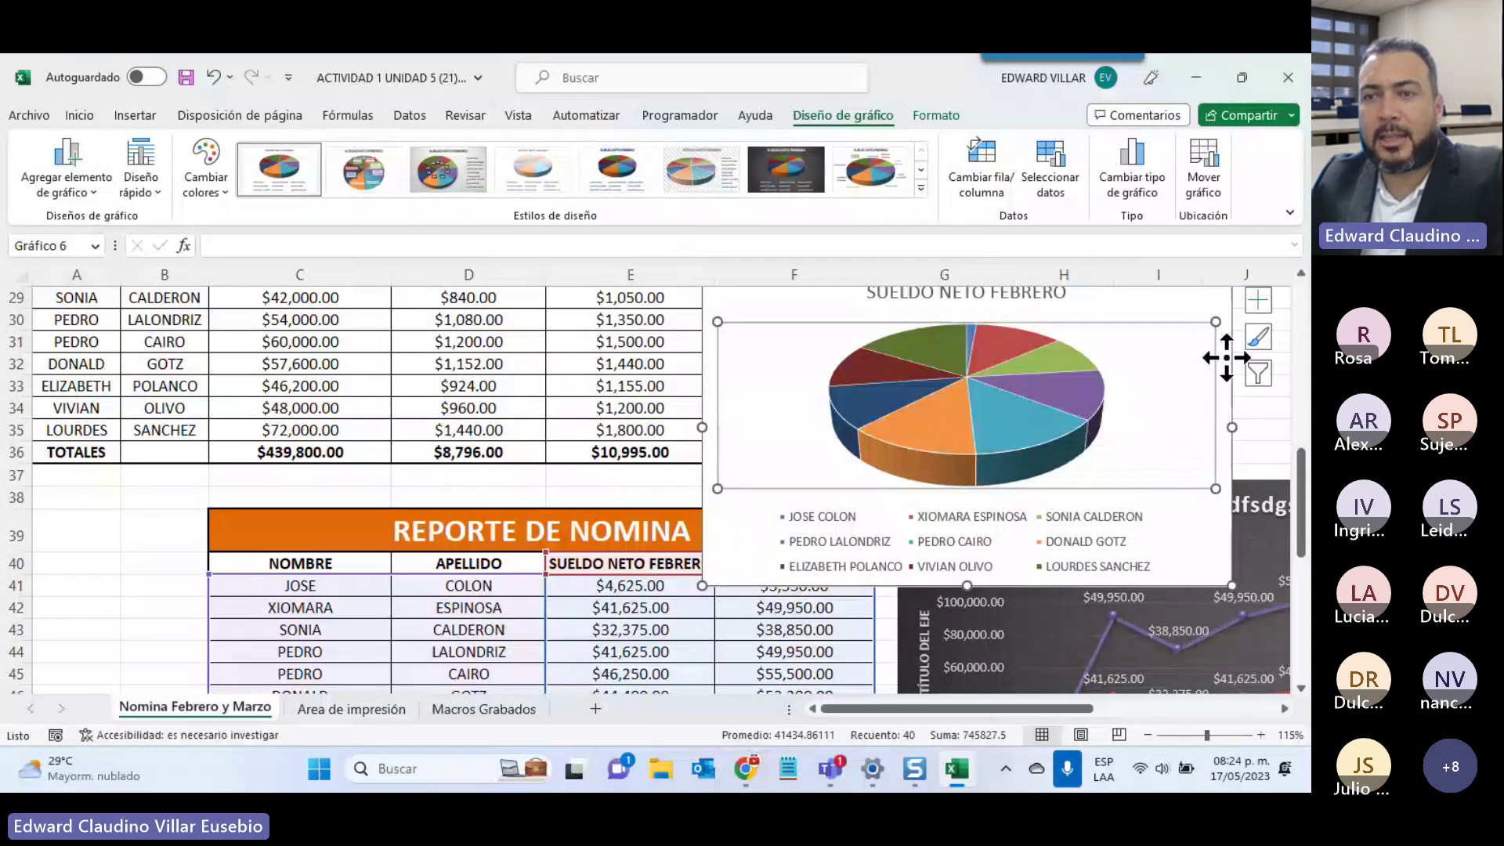
key("Delete")
Add data labels to the SUELDO NETO FEBRERO pie chart
scroll(1168, 384, "down", 8)
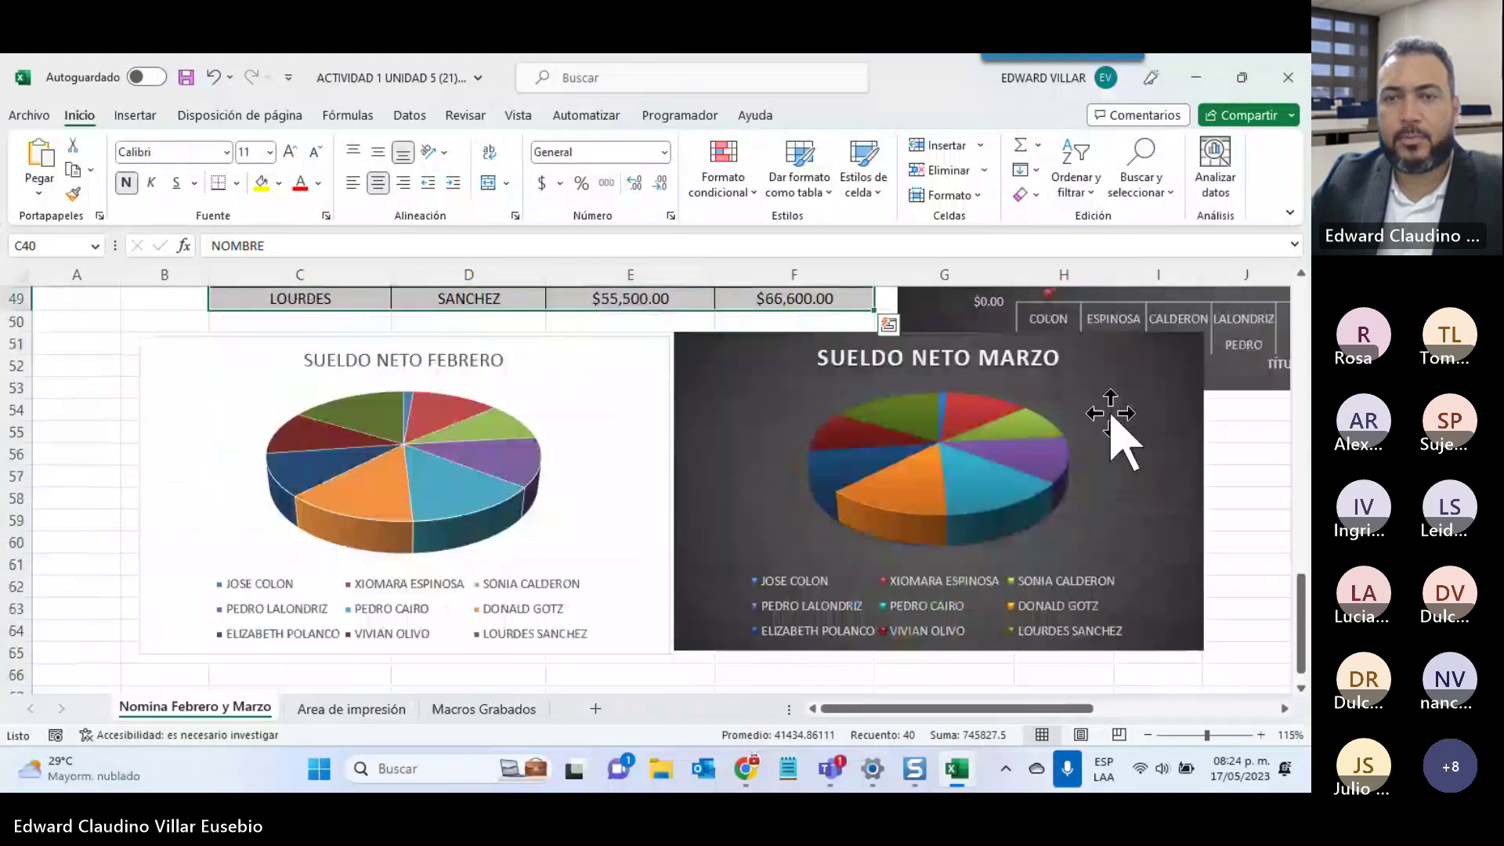
scroll(1068, 426, "up", 2)
left_click(613, 518)
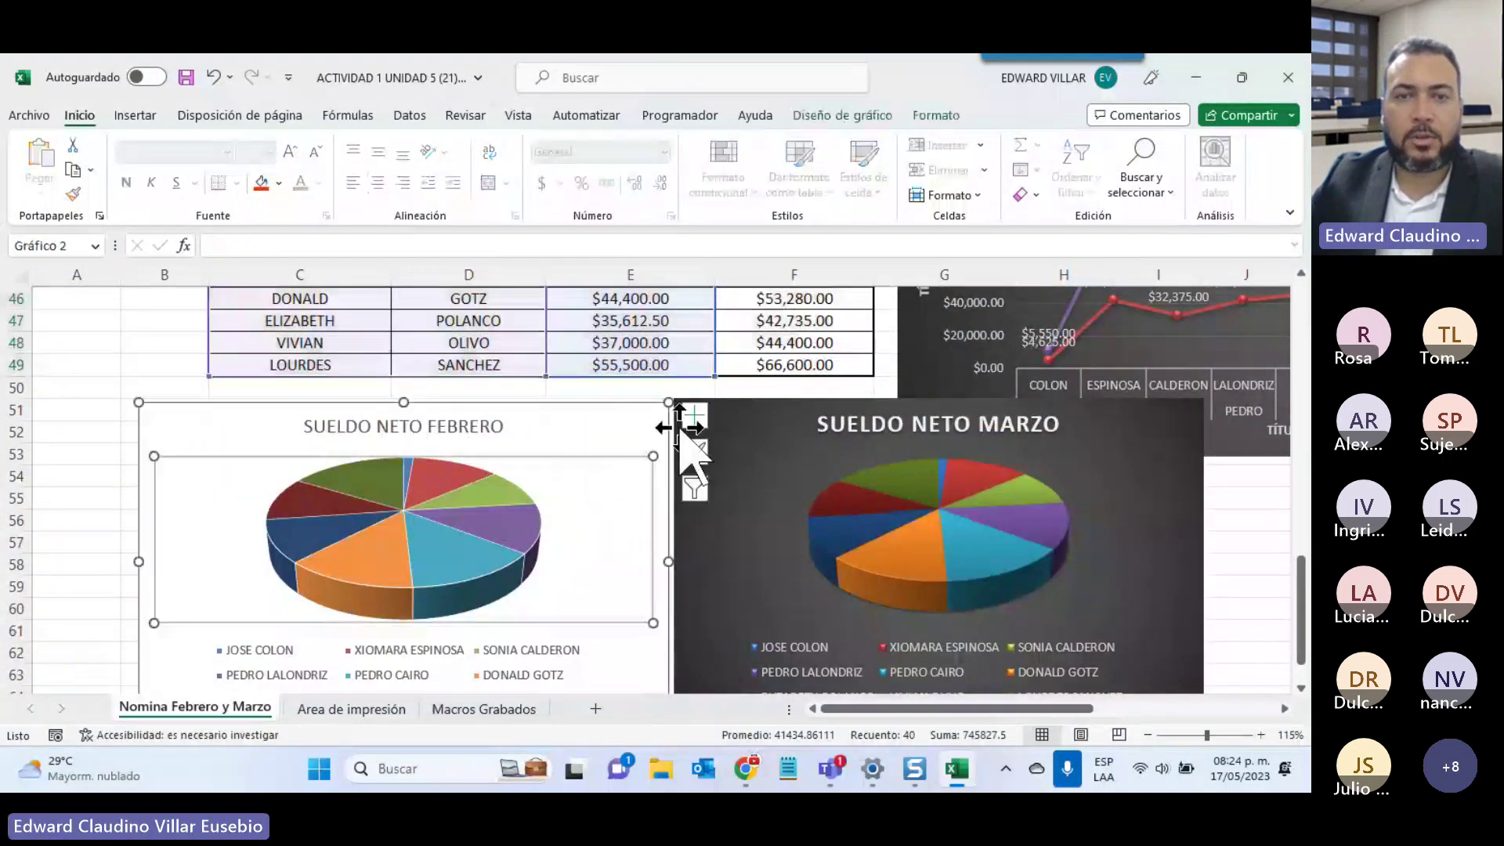
left_click(695, 415)
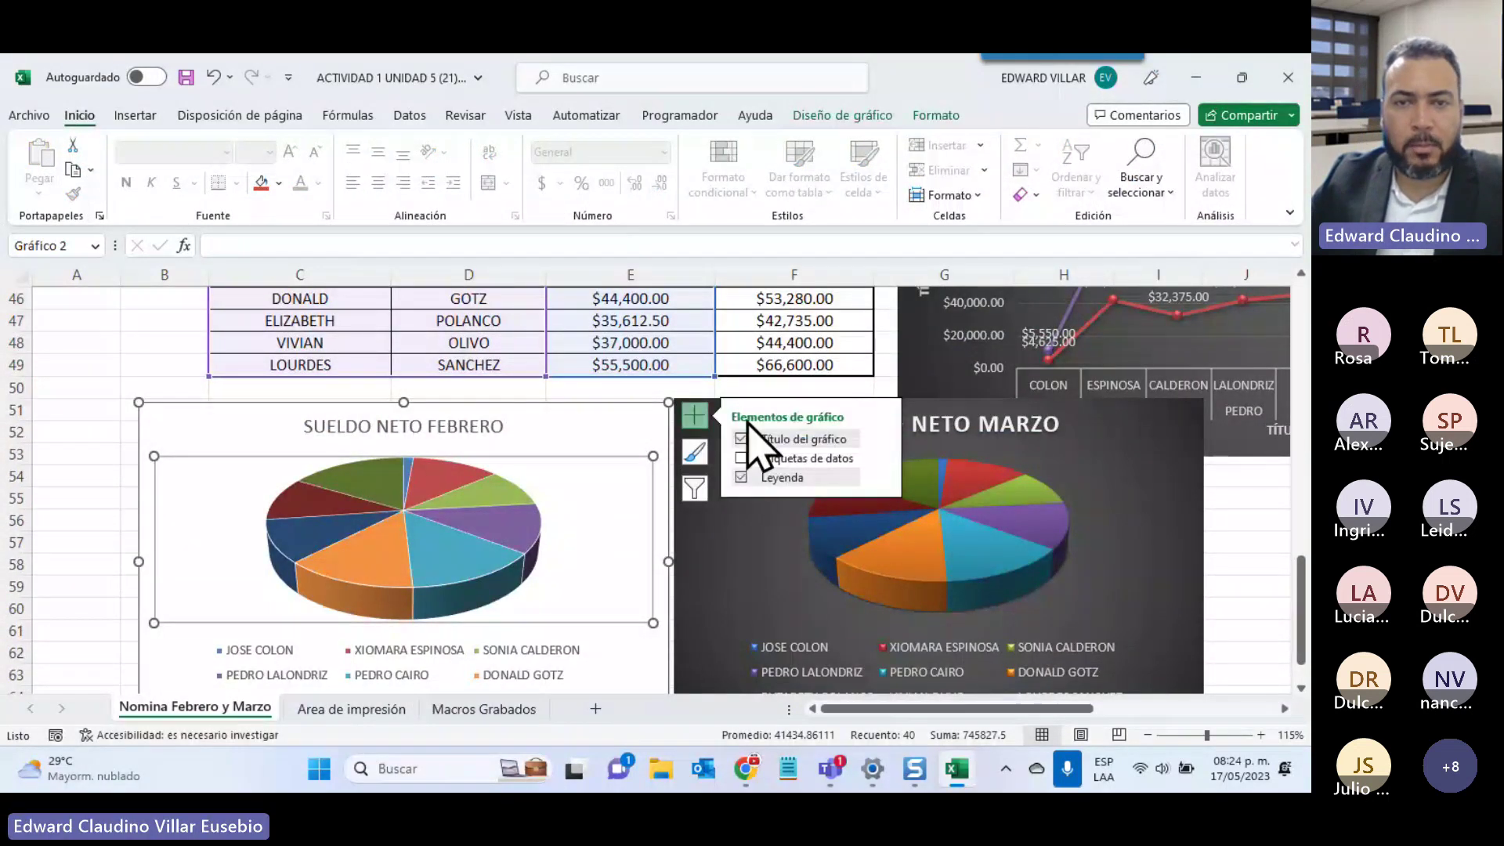
left_click(741, 458)
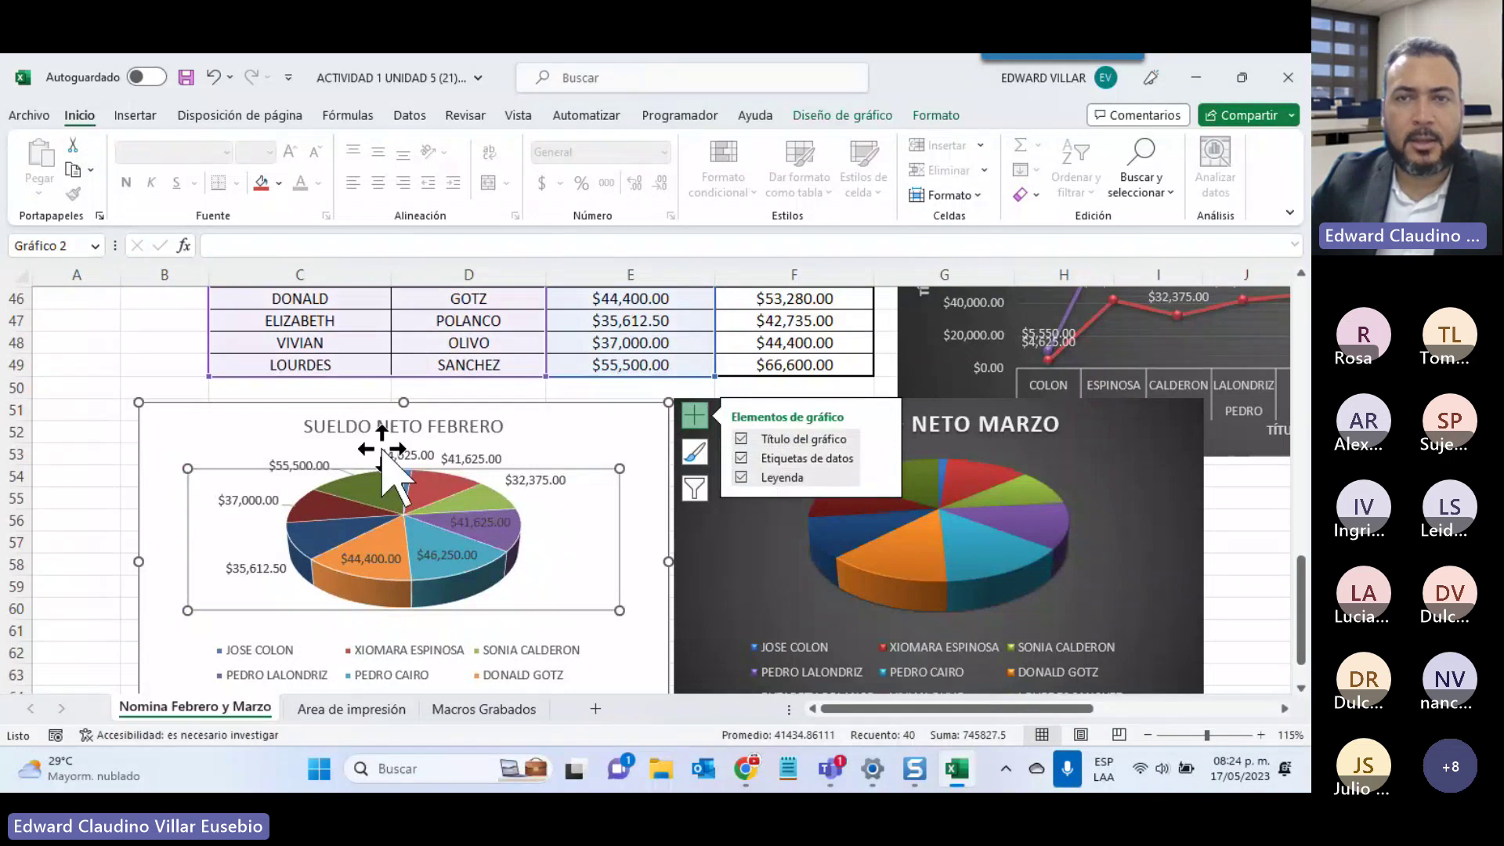
Apply the grey chart style with dark value-and-percentage labels to the February pie and move its $55,500.00 label outside the slices
left_click(854, 117)
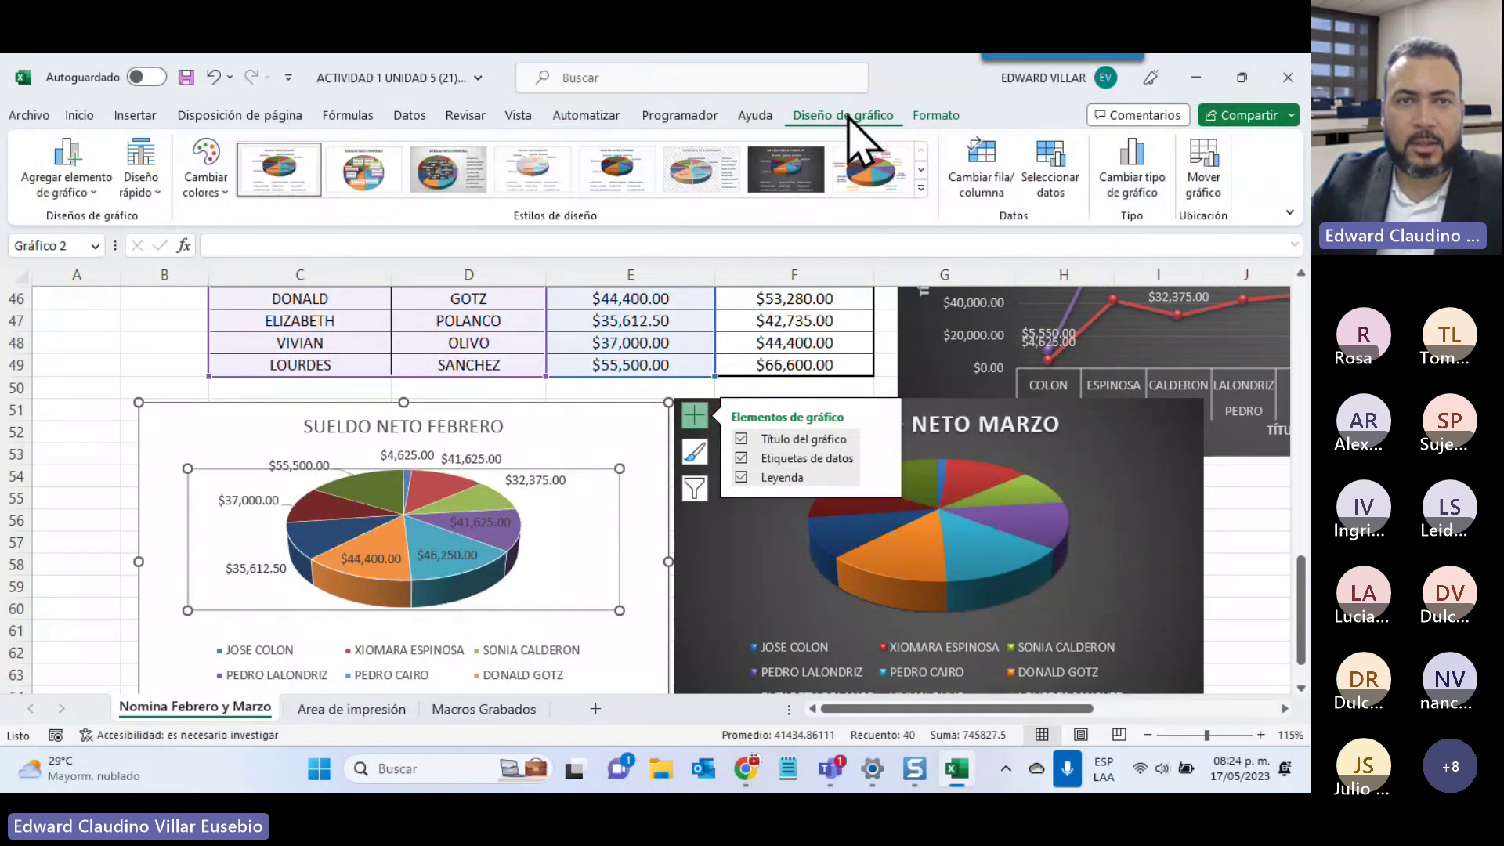
left_click(433, 174)
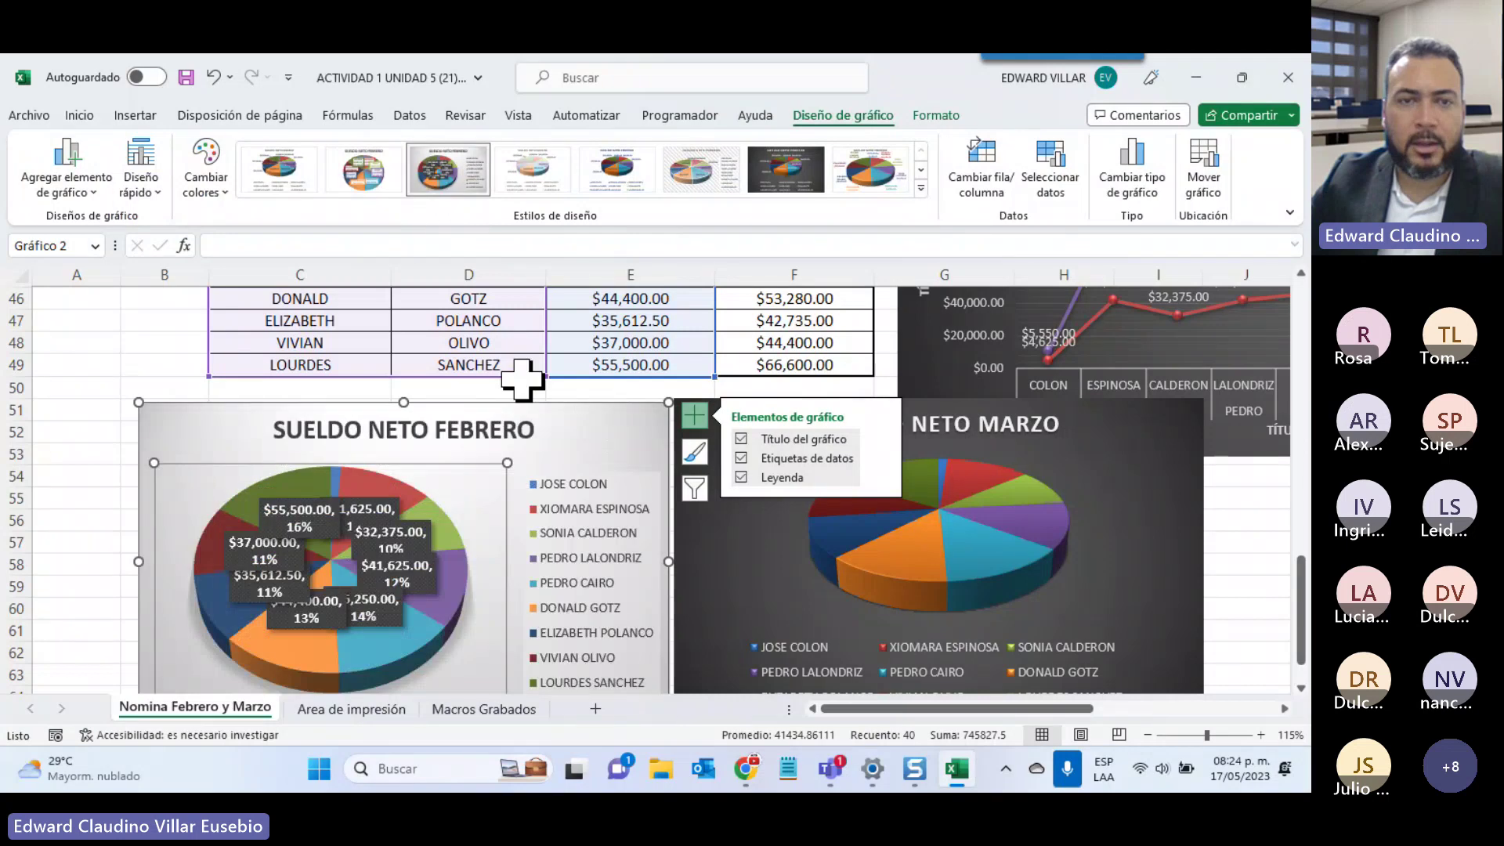
left_click(380, 533)
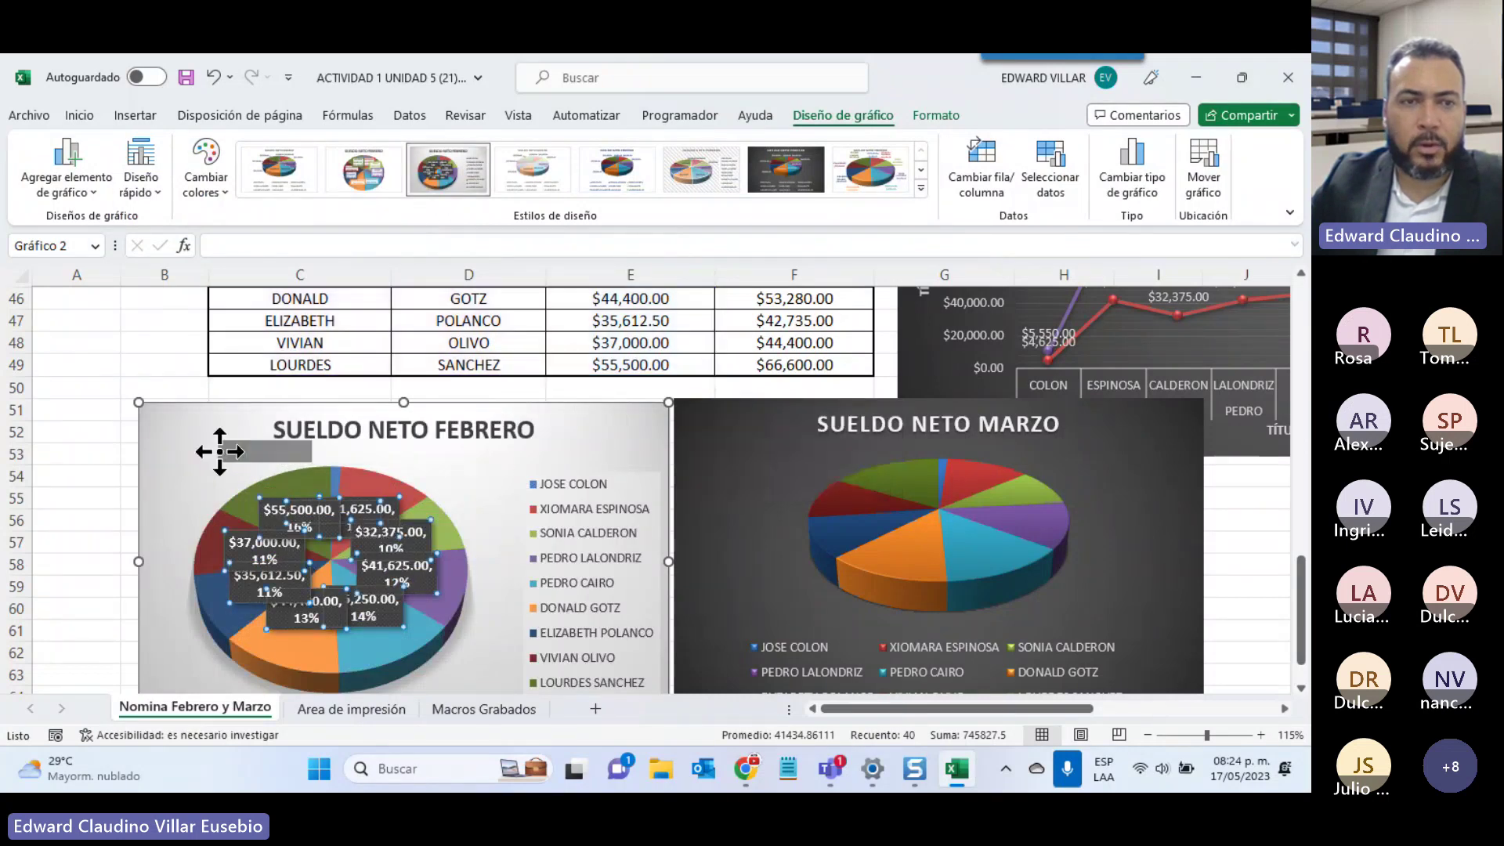
left_click_drag(296, 533, 231, 474)
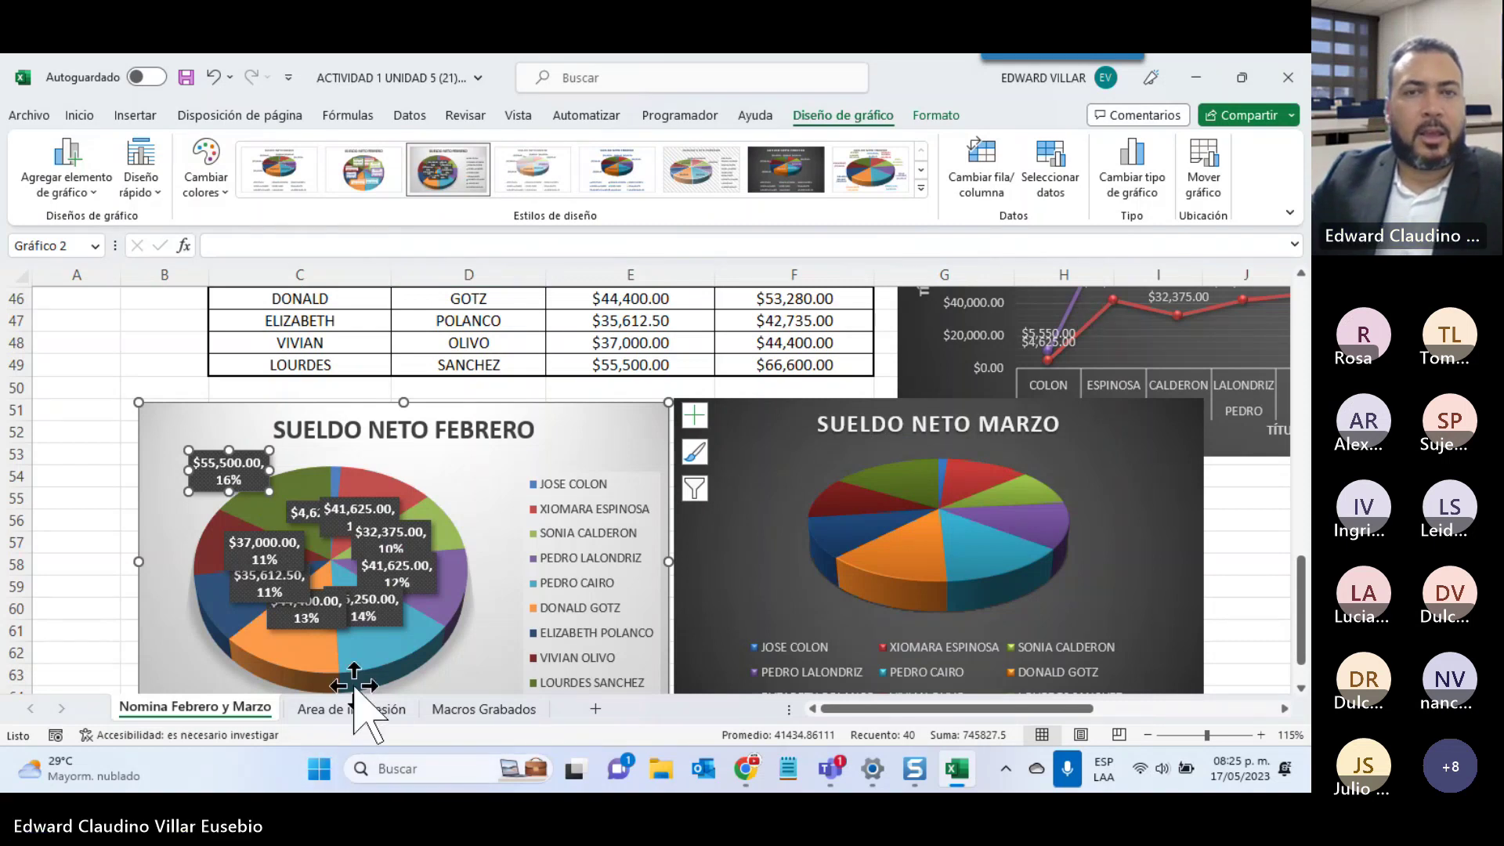
Open the Area de impresión sheet, review its February payroll table, and examine the available print area options
left_click(359, 708)
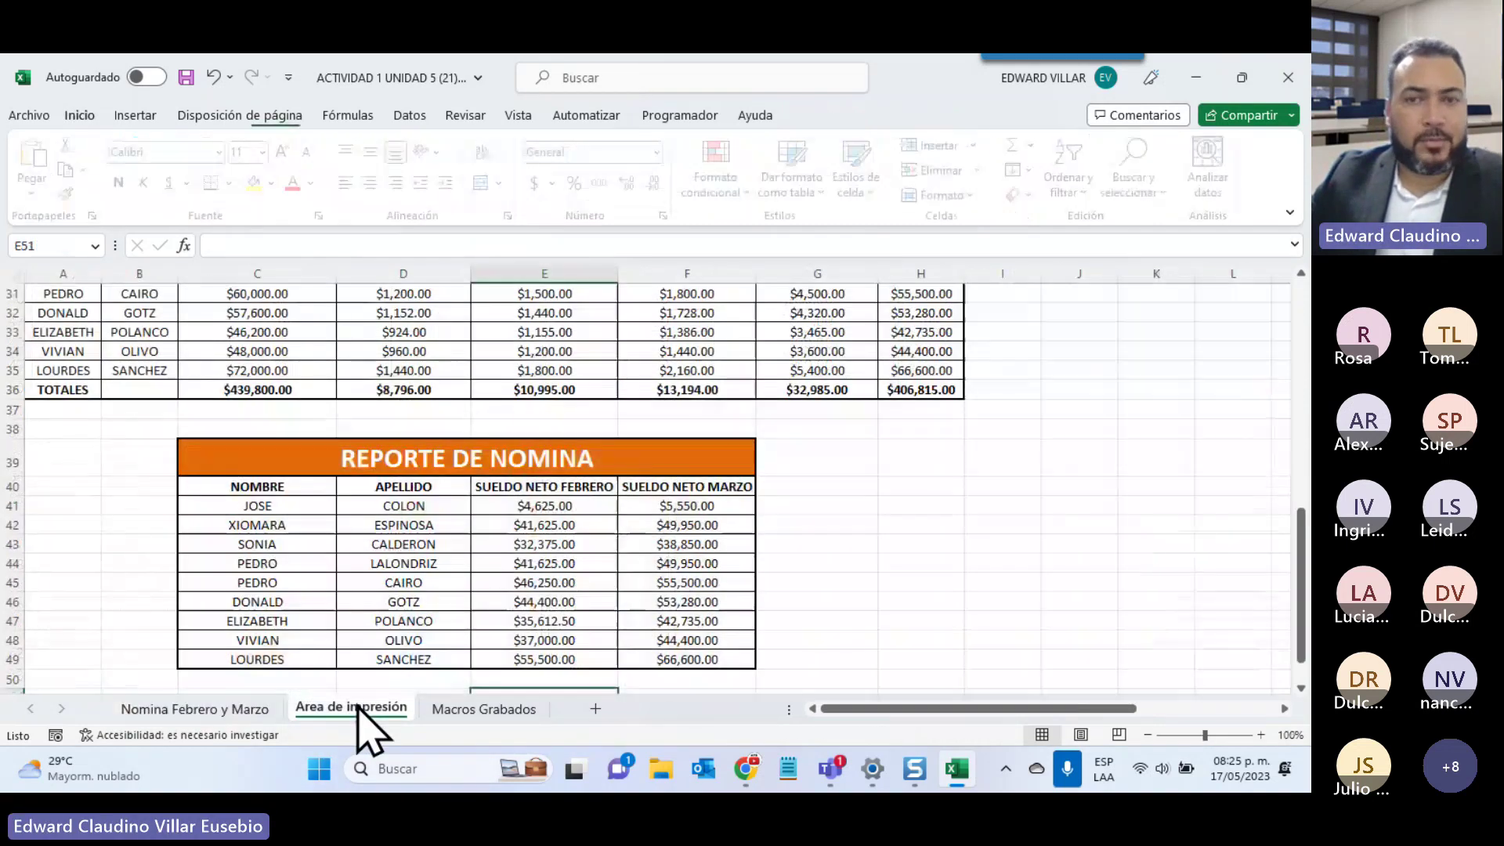
scroll(452, 709, "up", 10)
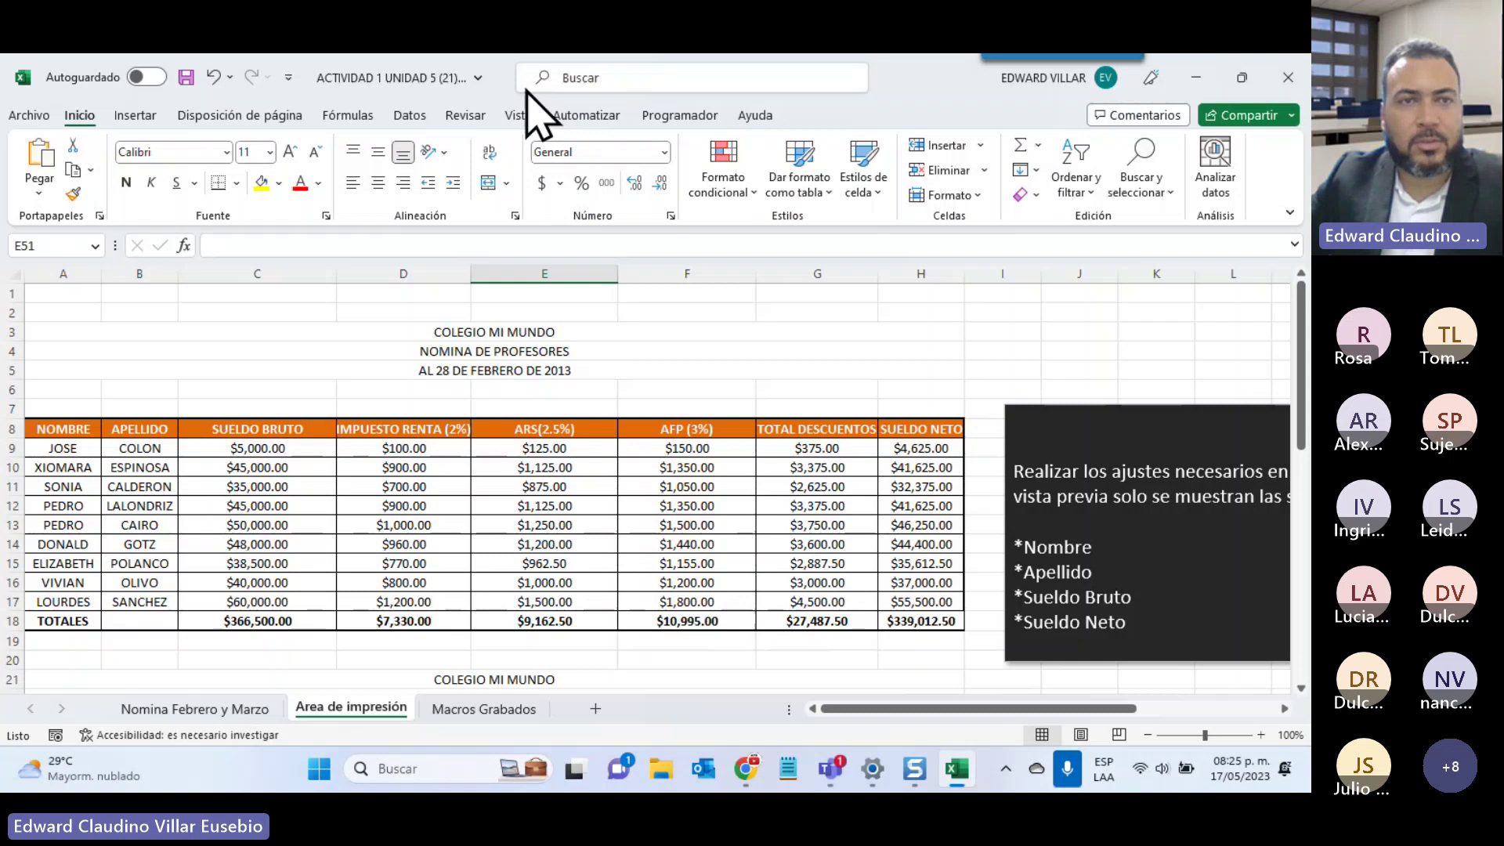
left_click(237, 116)
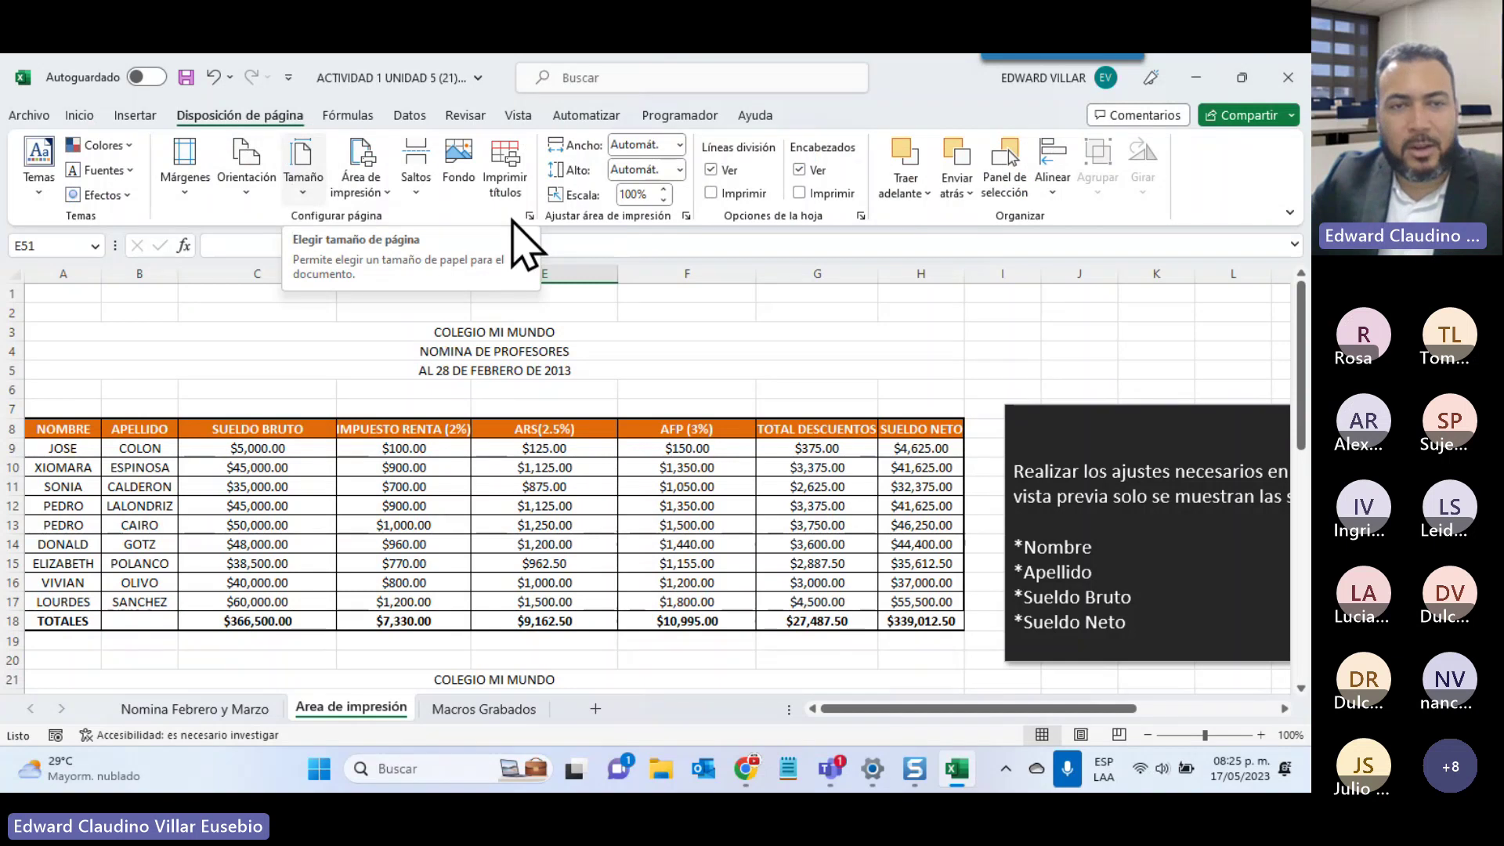
left_click(368, 188)
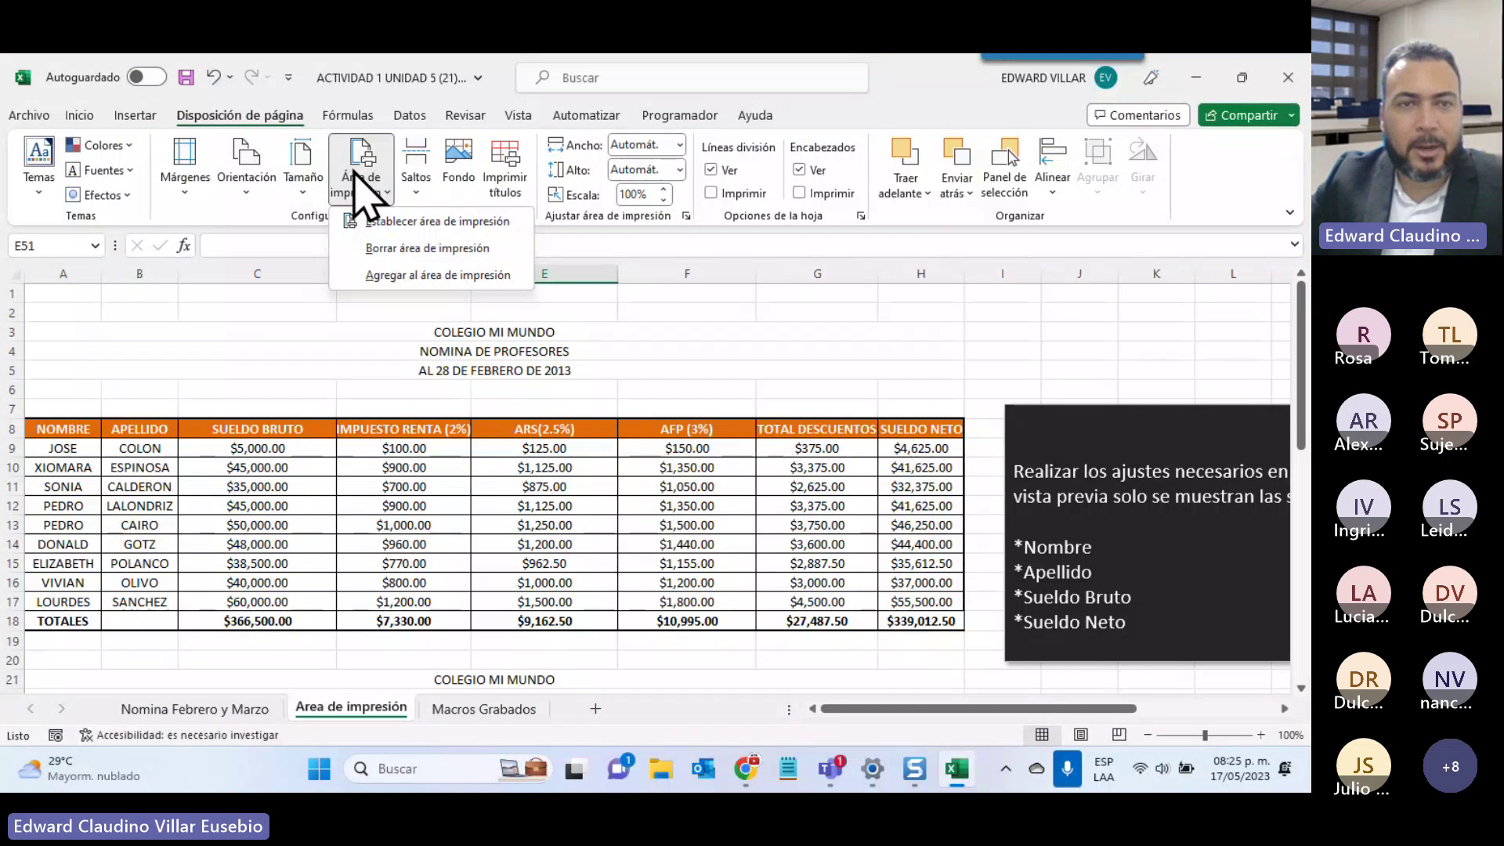
Check both pages of the sheet's print preview and compare them with the columns required in the AREA DE IMPRESION instructions
left_click(25, 118)
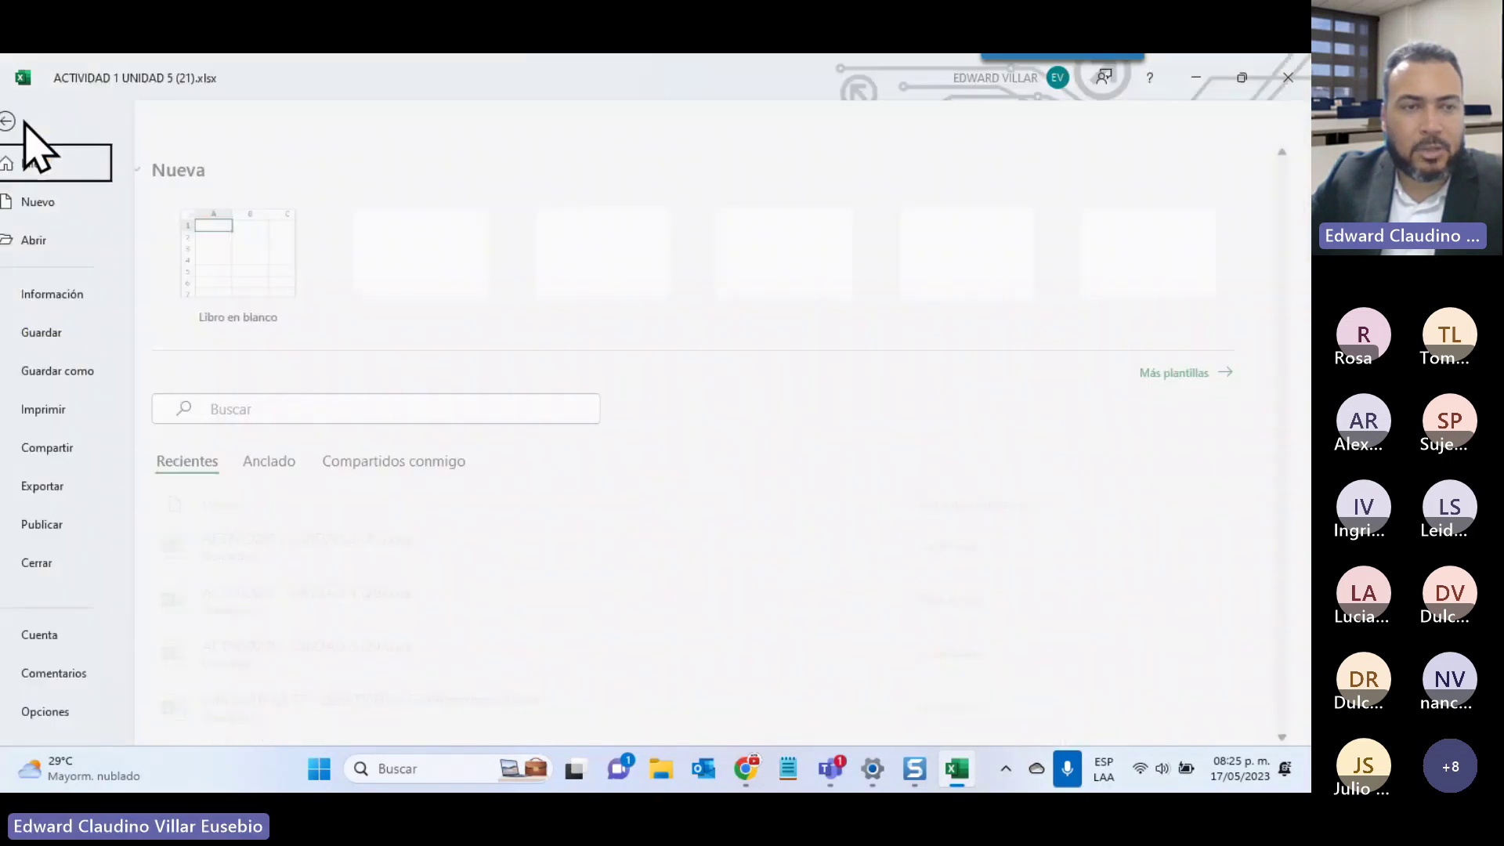
left_click(66, 409)
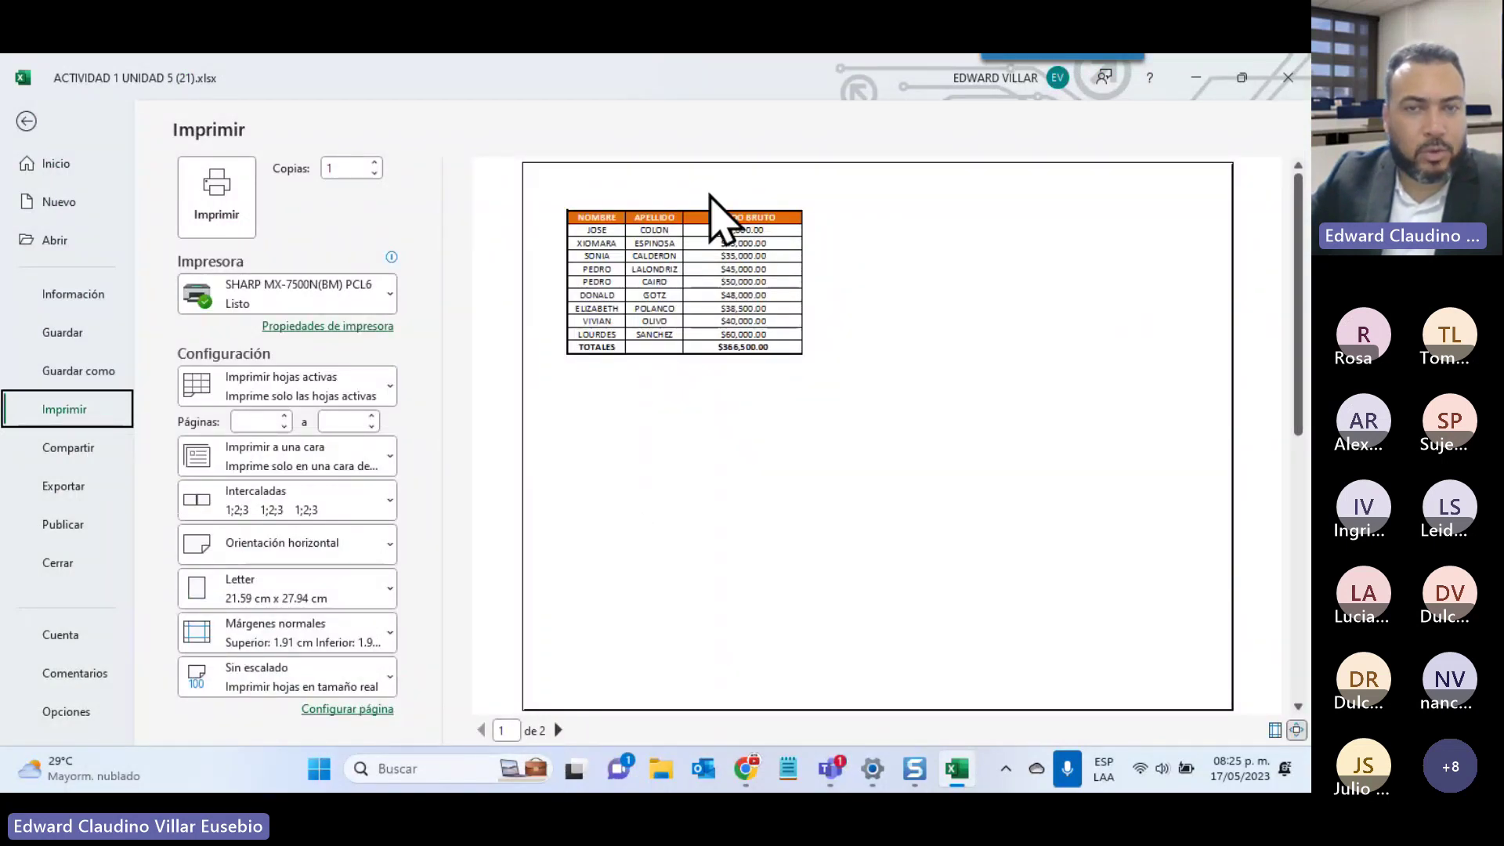
left_click(559, 730)
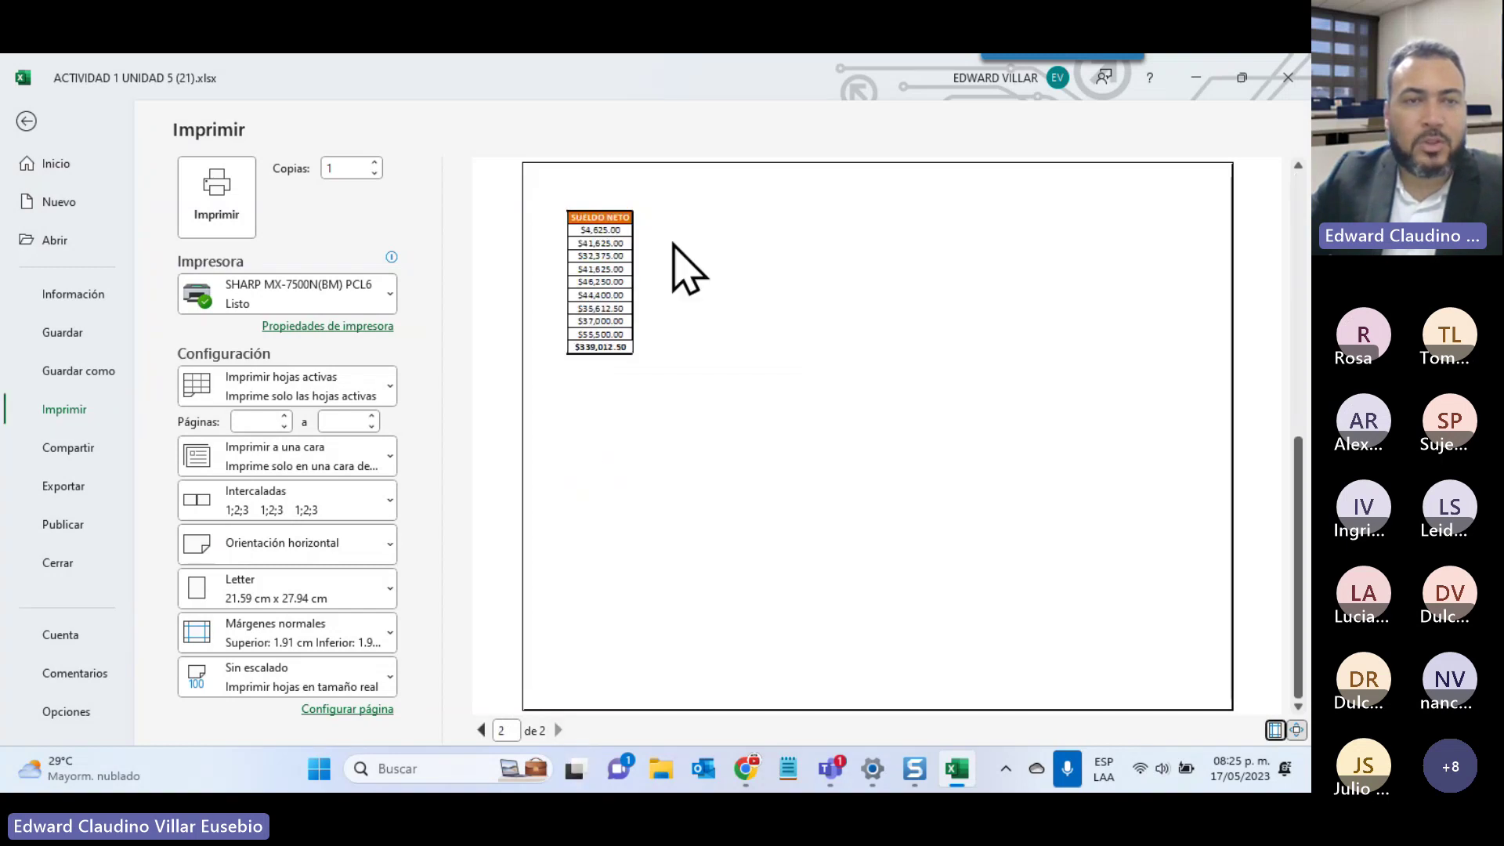
left_click(26, 121)
left_click_drag(1008, 709, 1138, 709)
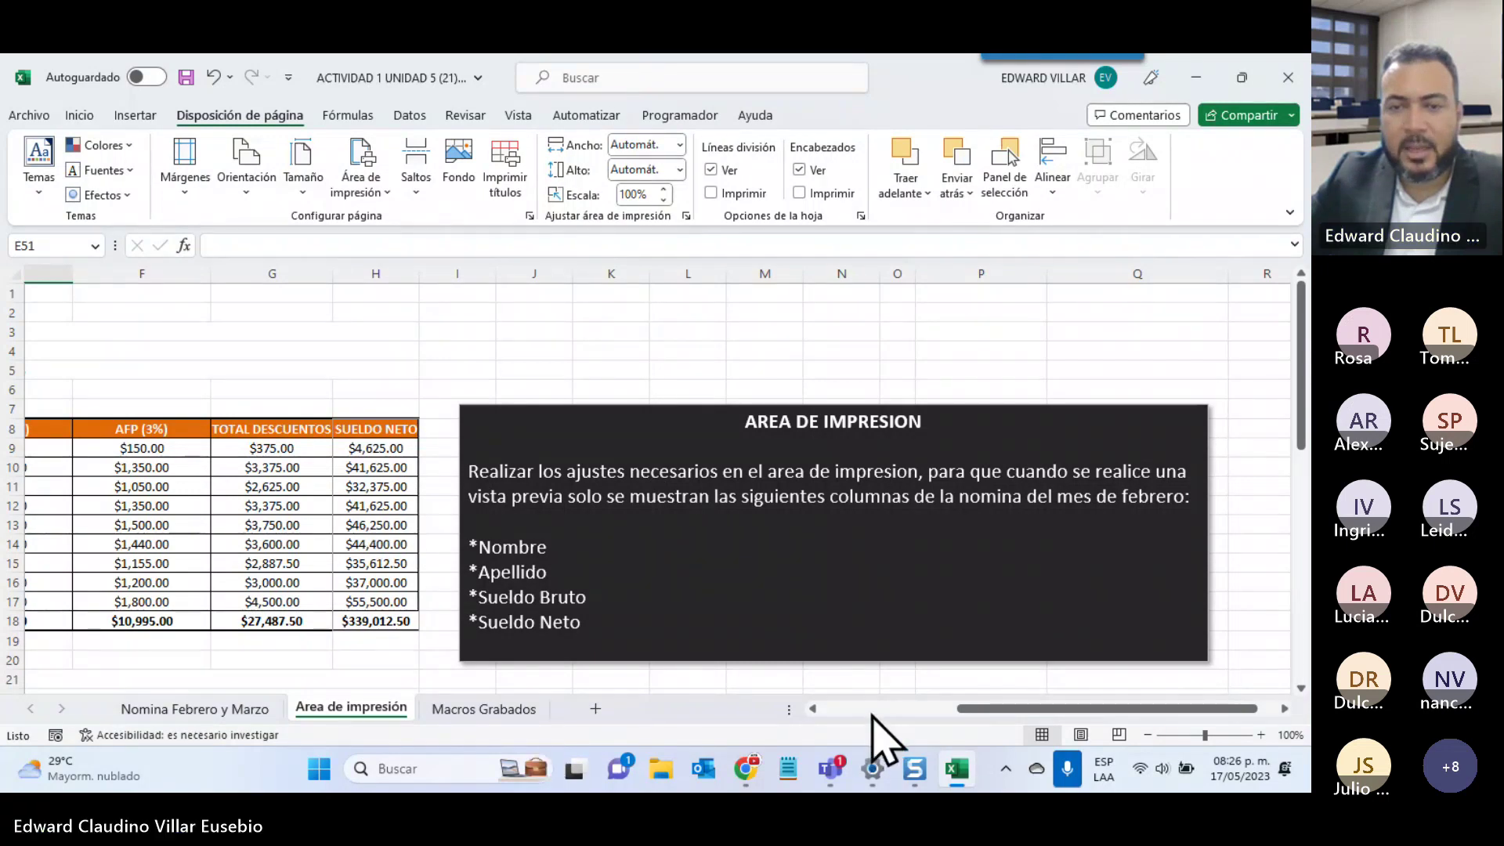
scroll(876, 732, "left", 3)
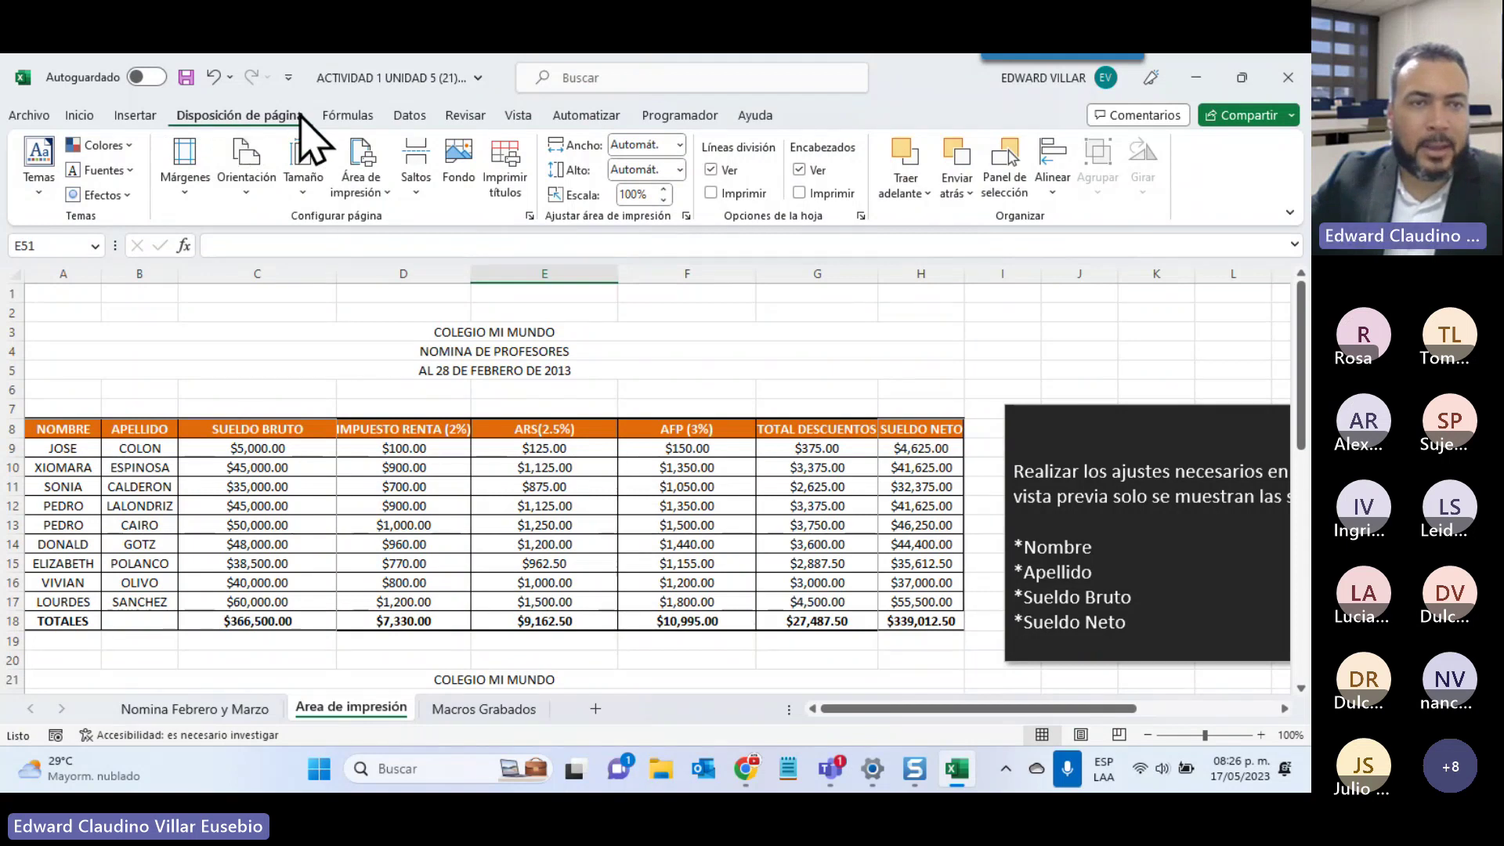
Check the page orientation and paper size options, and clear the existing print area of the Area de impresión sheet
left_click(247, 192)
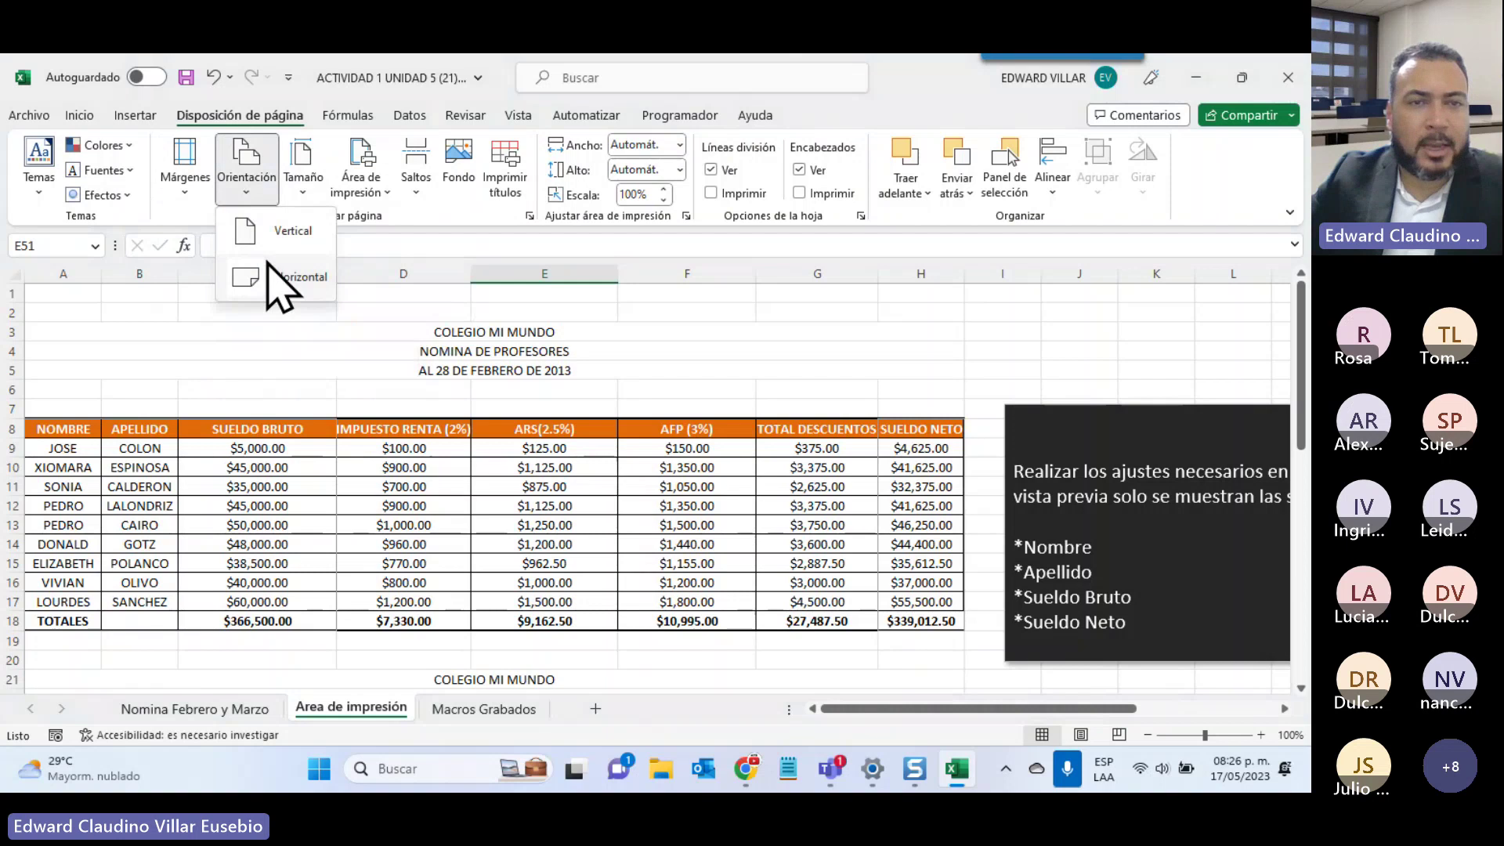
left_click(305, 178)
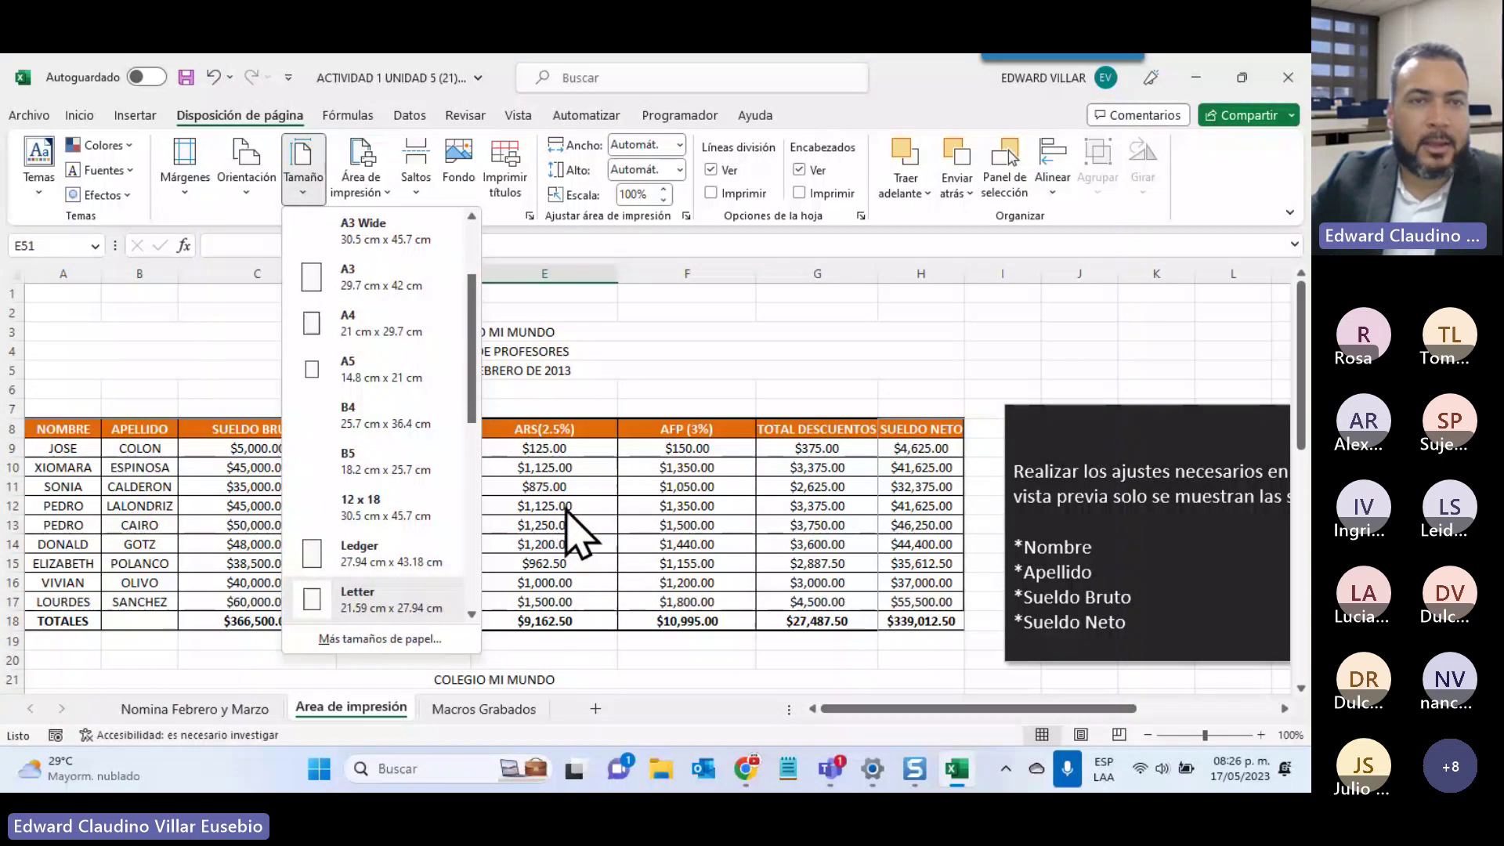
left_click(592, 386)
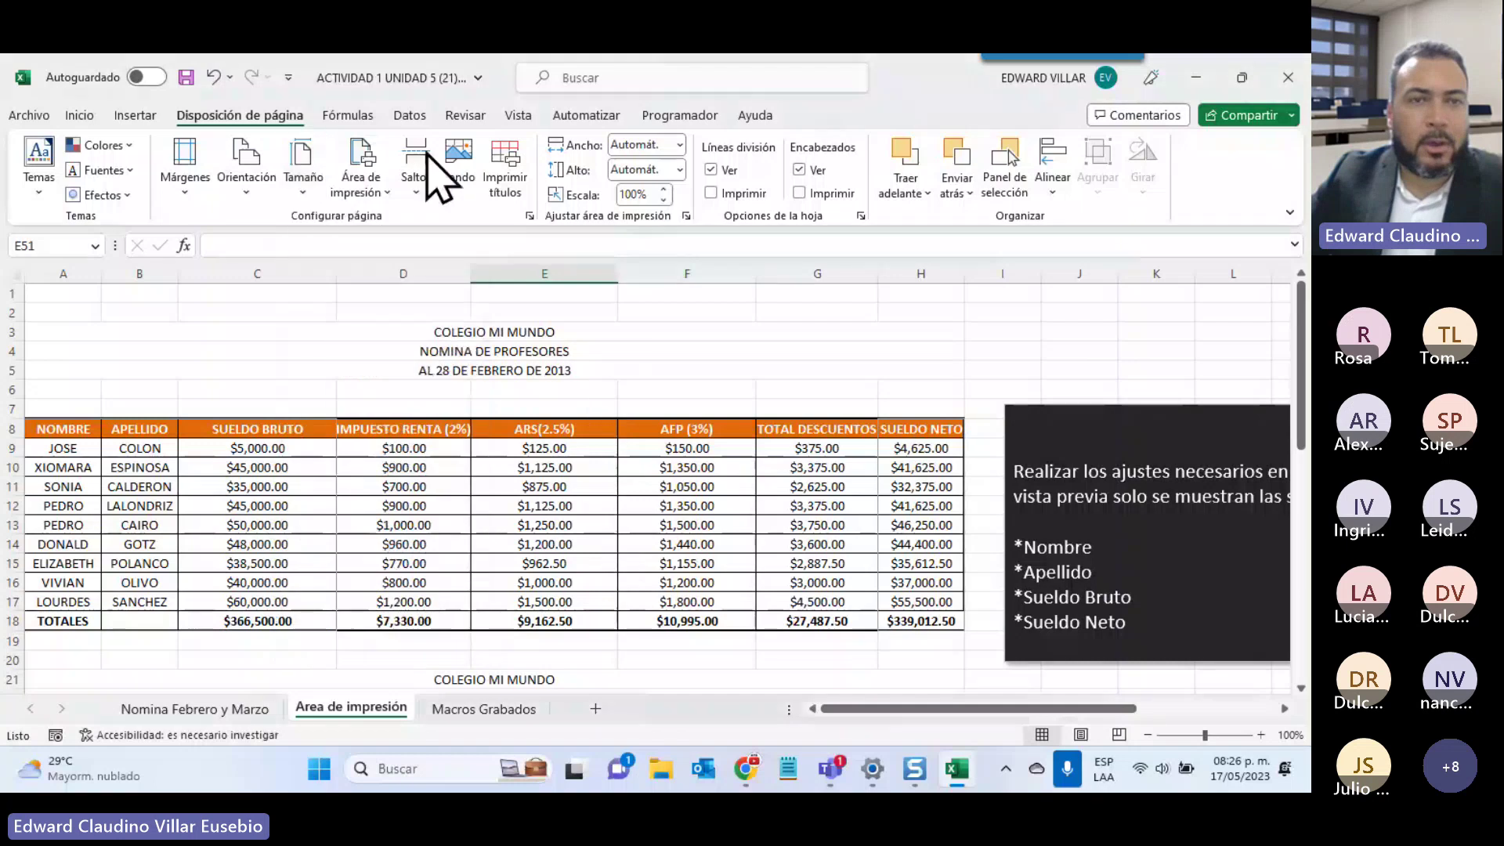
left_click(363, 192)
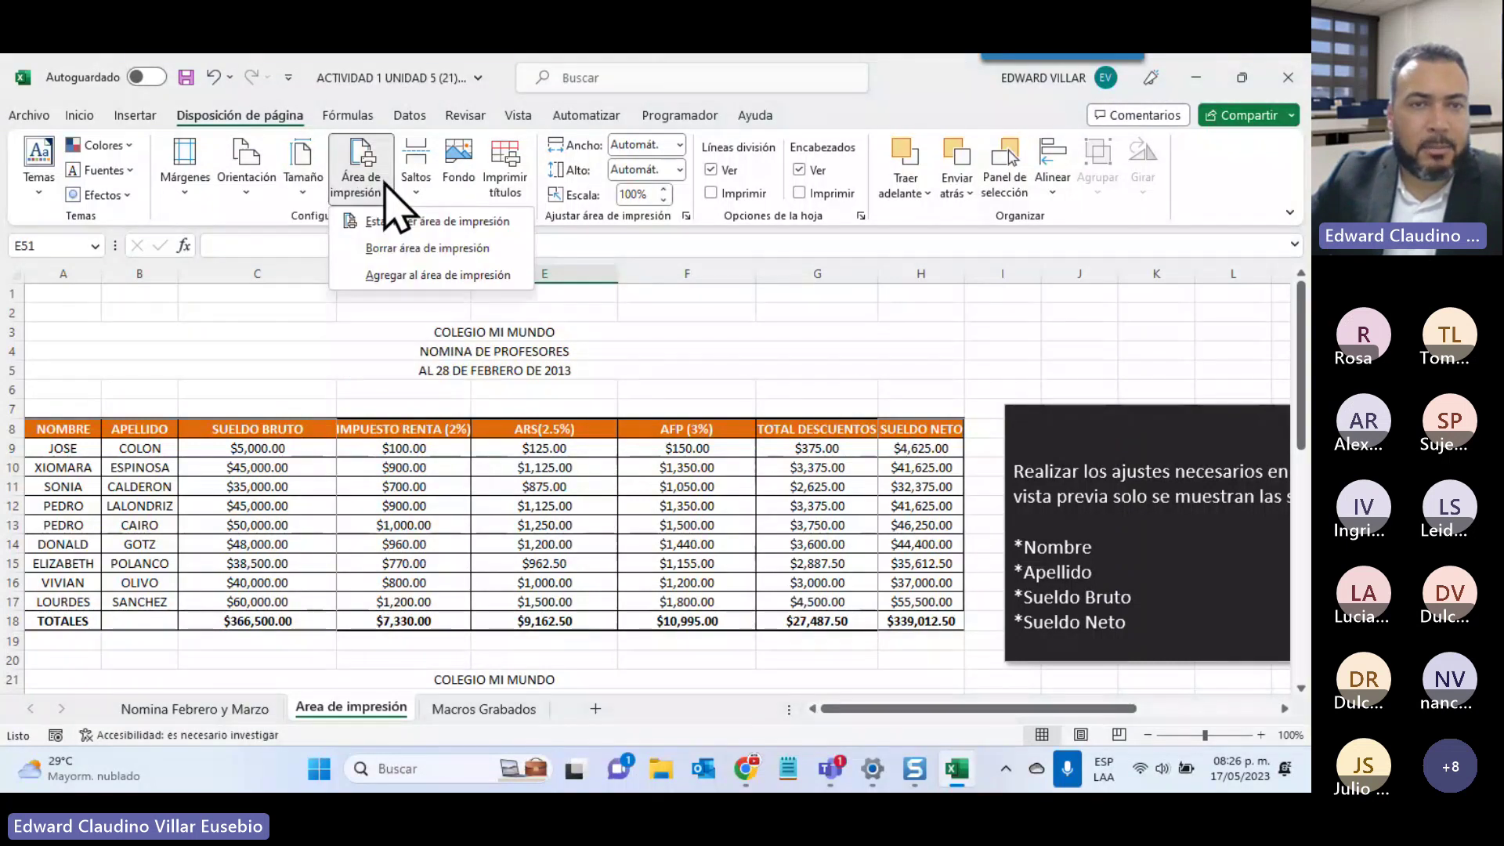
left_click(386, 266)
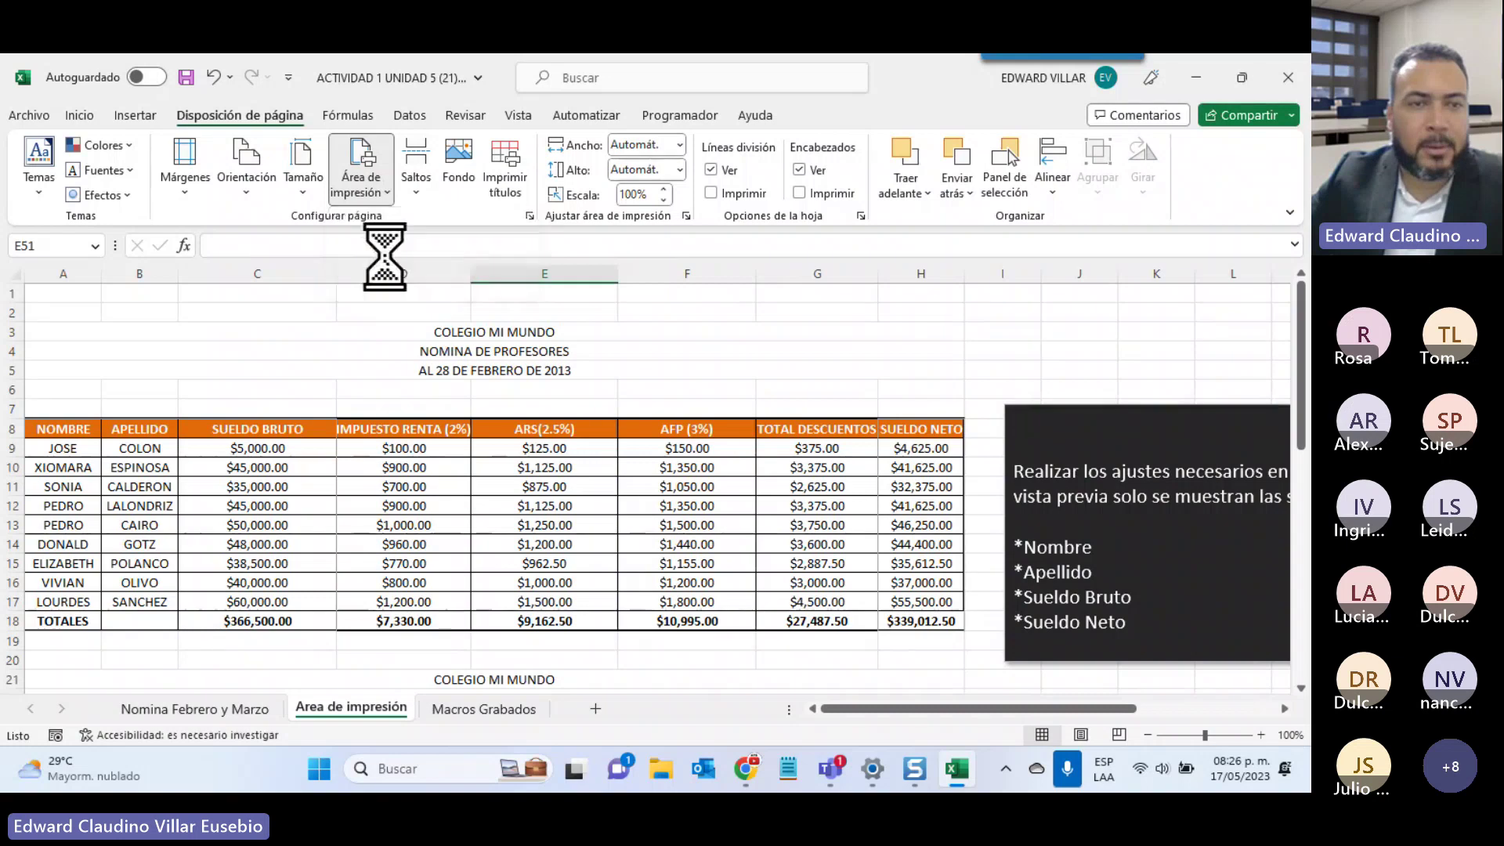
Review the page breaks on the sheet and check all five pages of its print preview
scroll(444, 525, "up", 13)
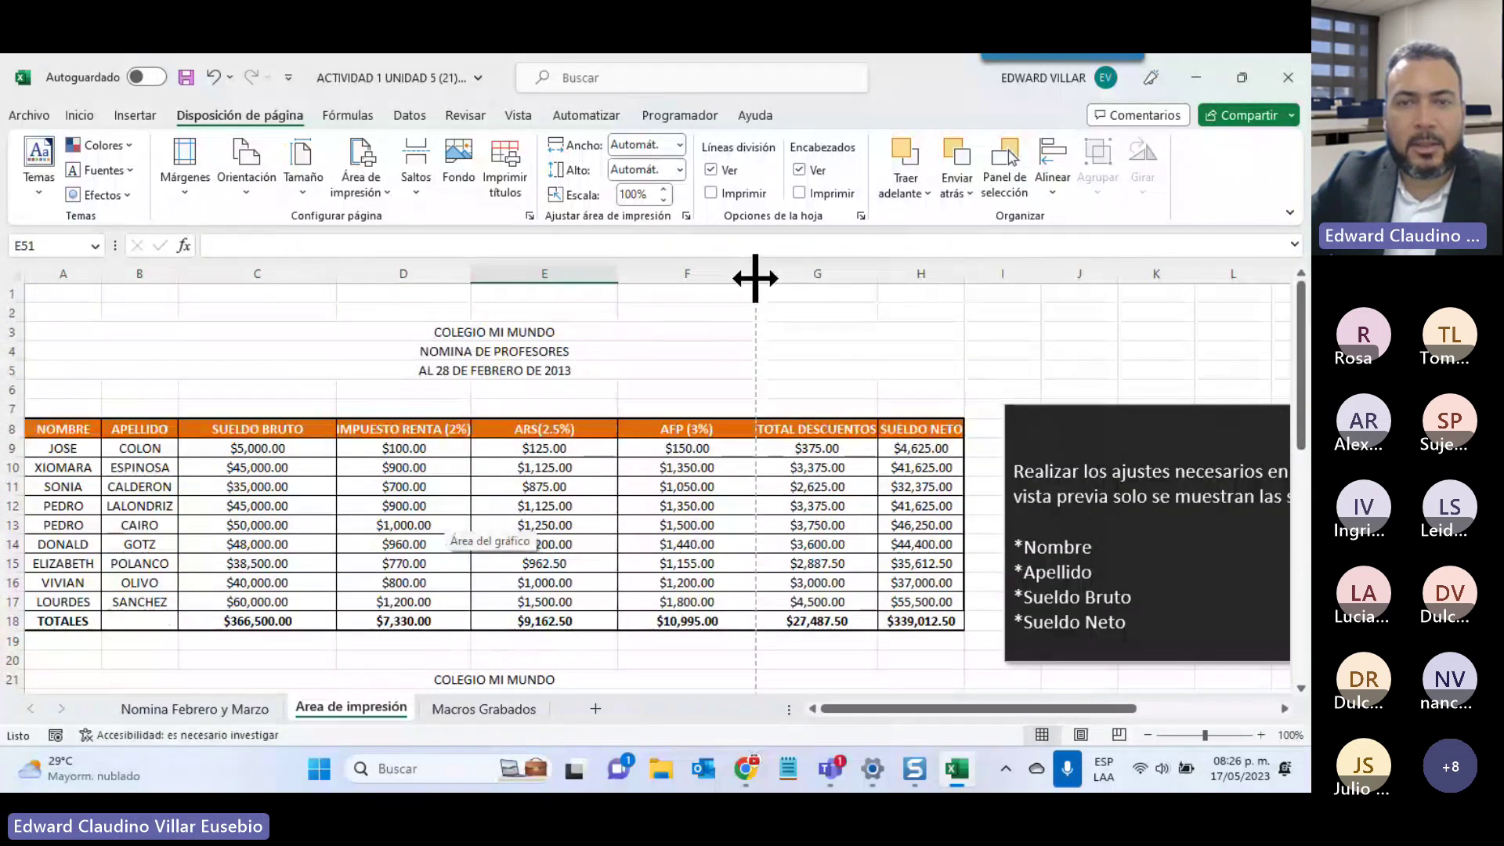
scroll(757, 576, "down", 2)
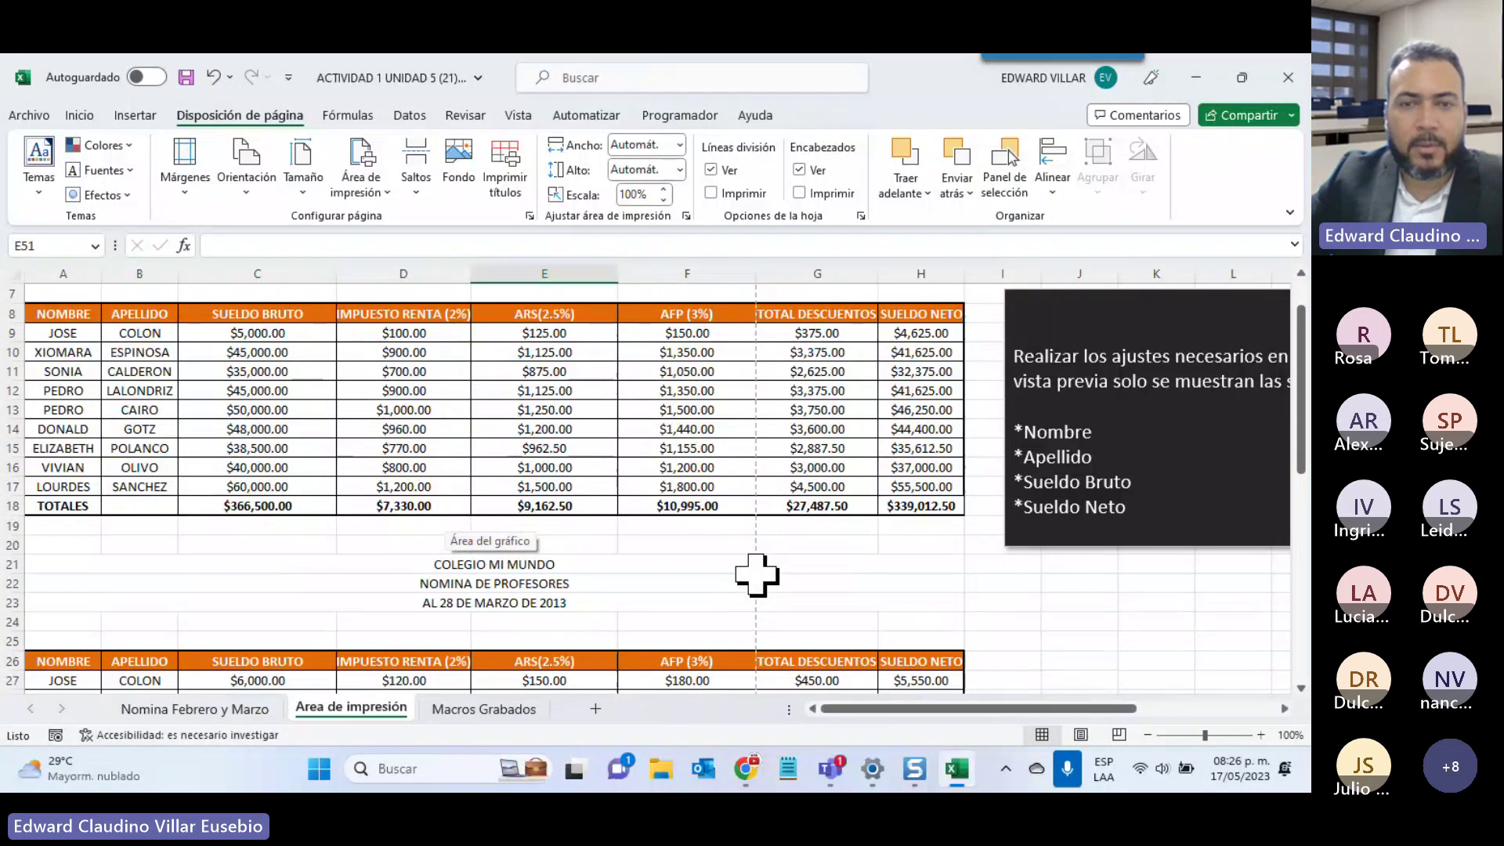
scroll(757, 576, "down", 6)
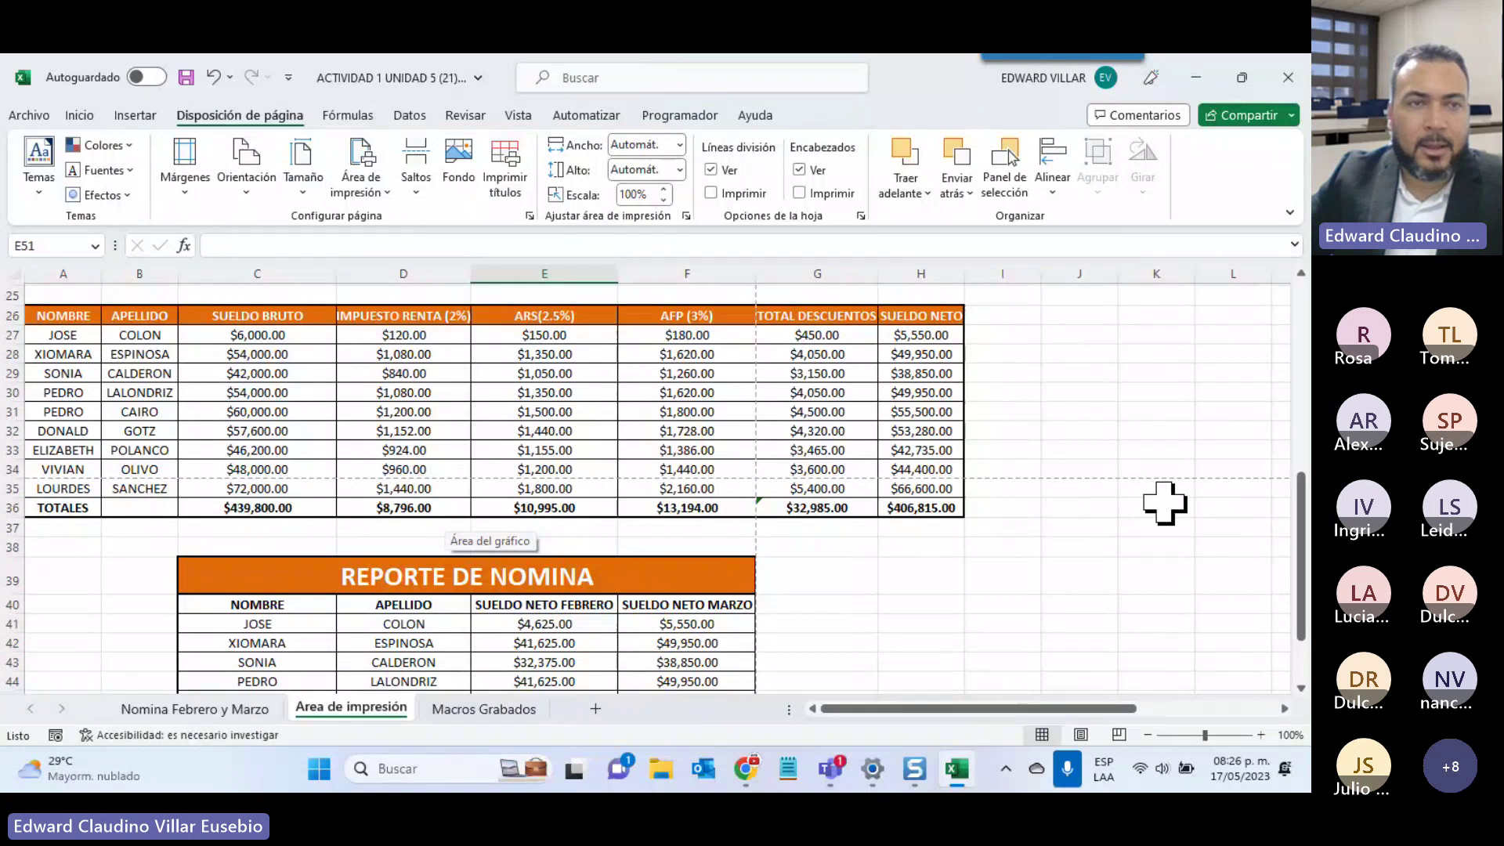
left_click(8, 110)
left_click(66, 411)
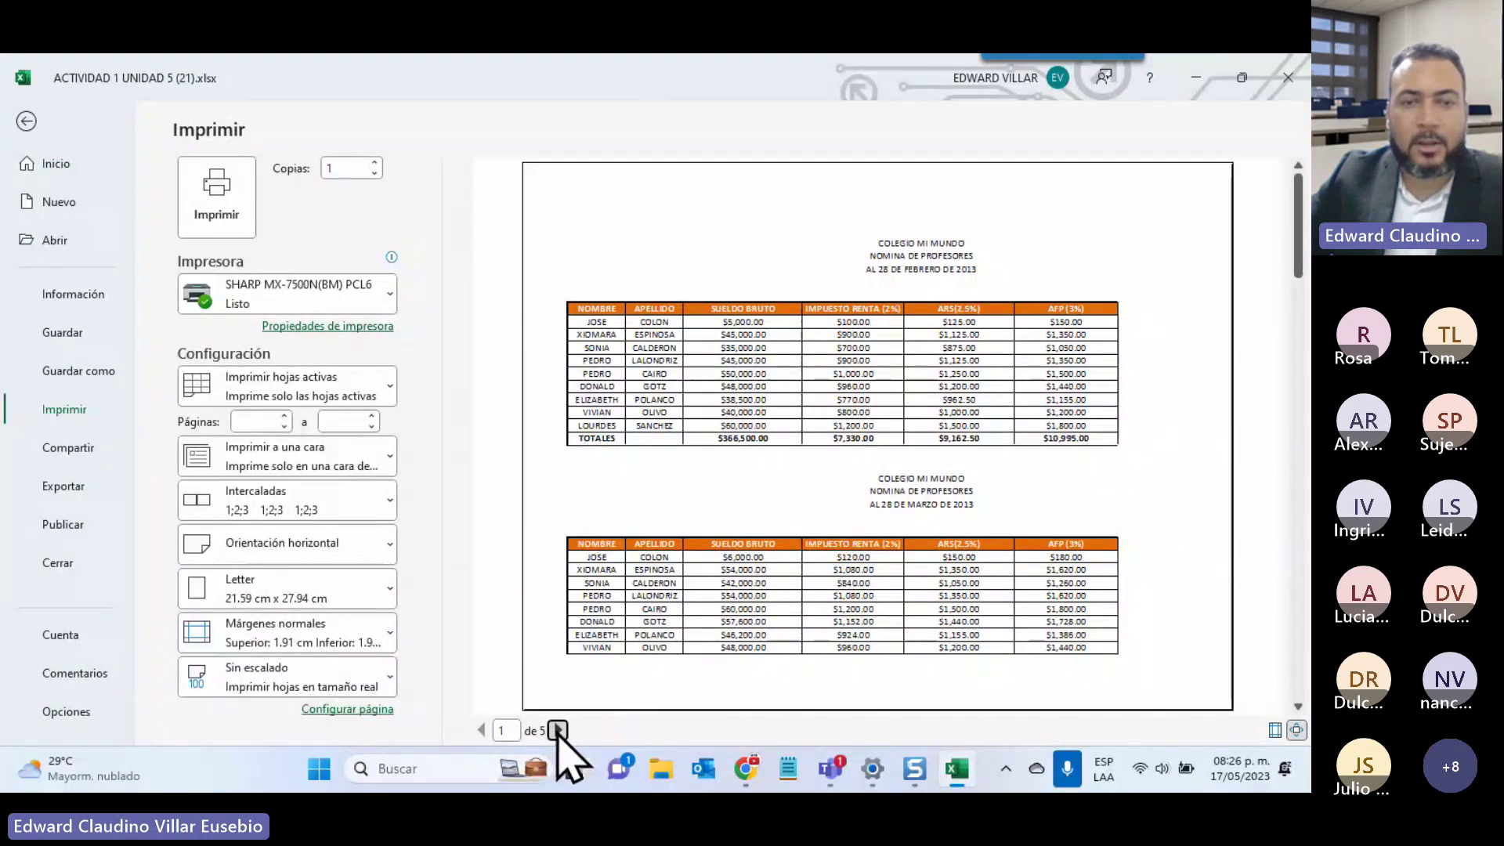
left_click(558, 731)
left_click(558, 730)
left_click(558, 730)
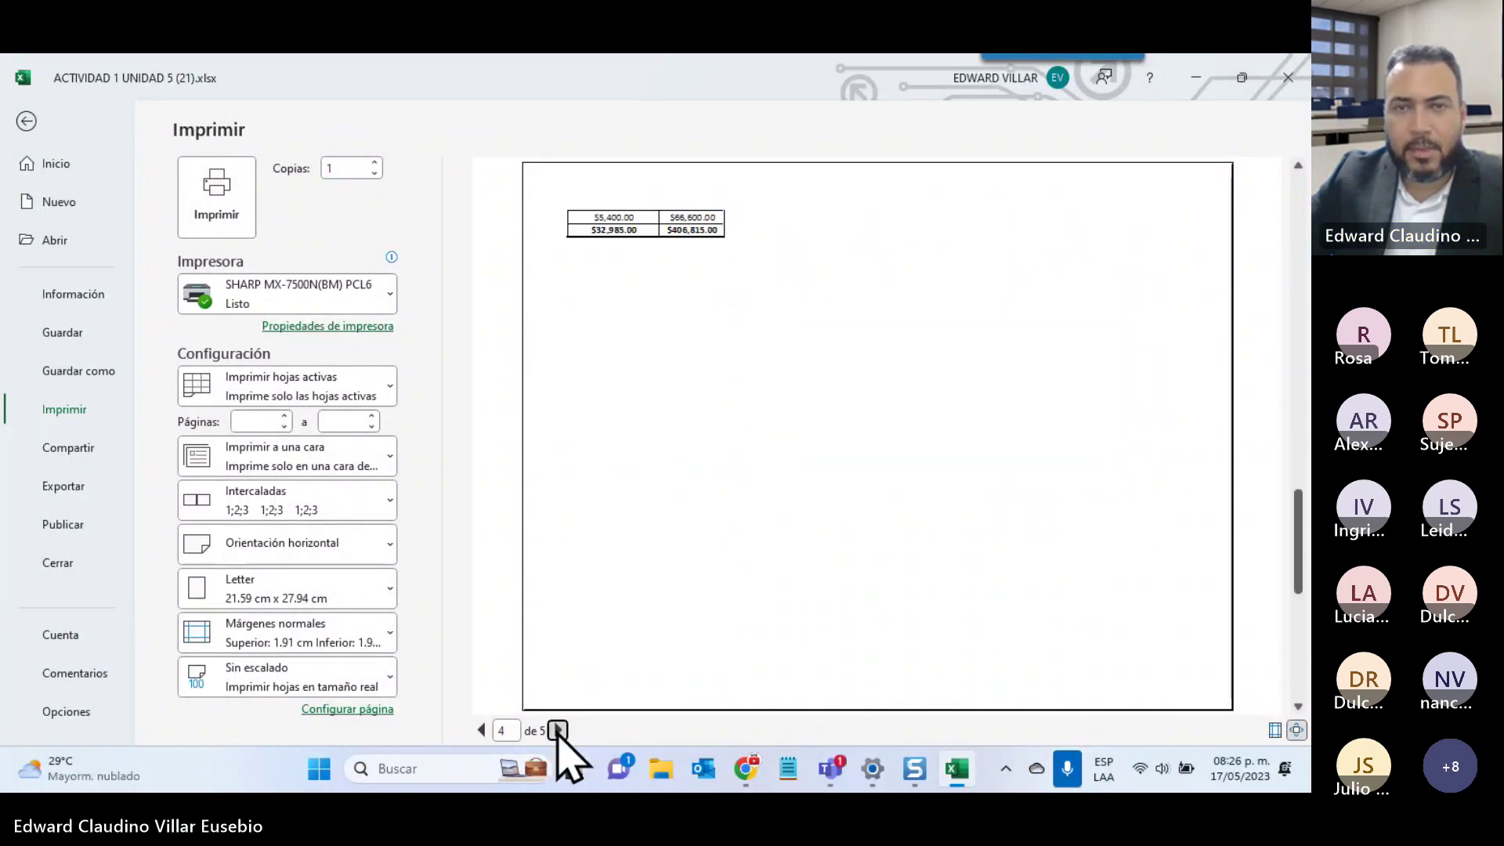
left_click(558, 730)
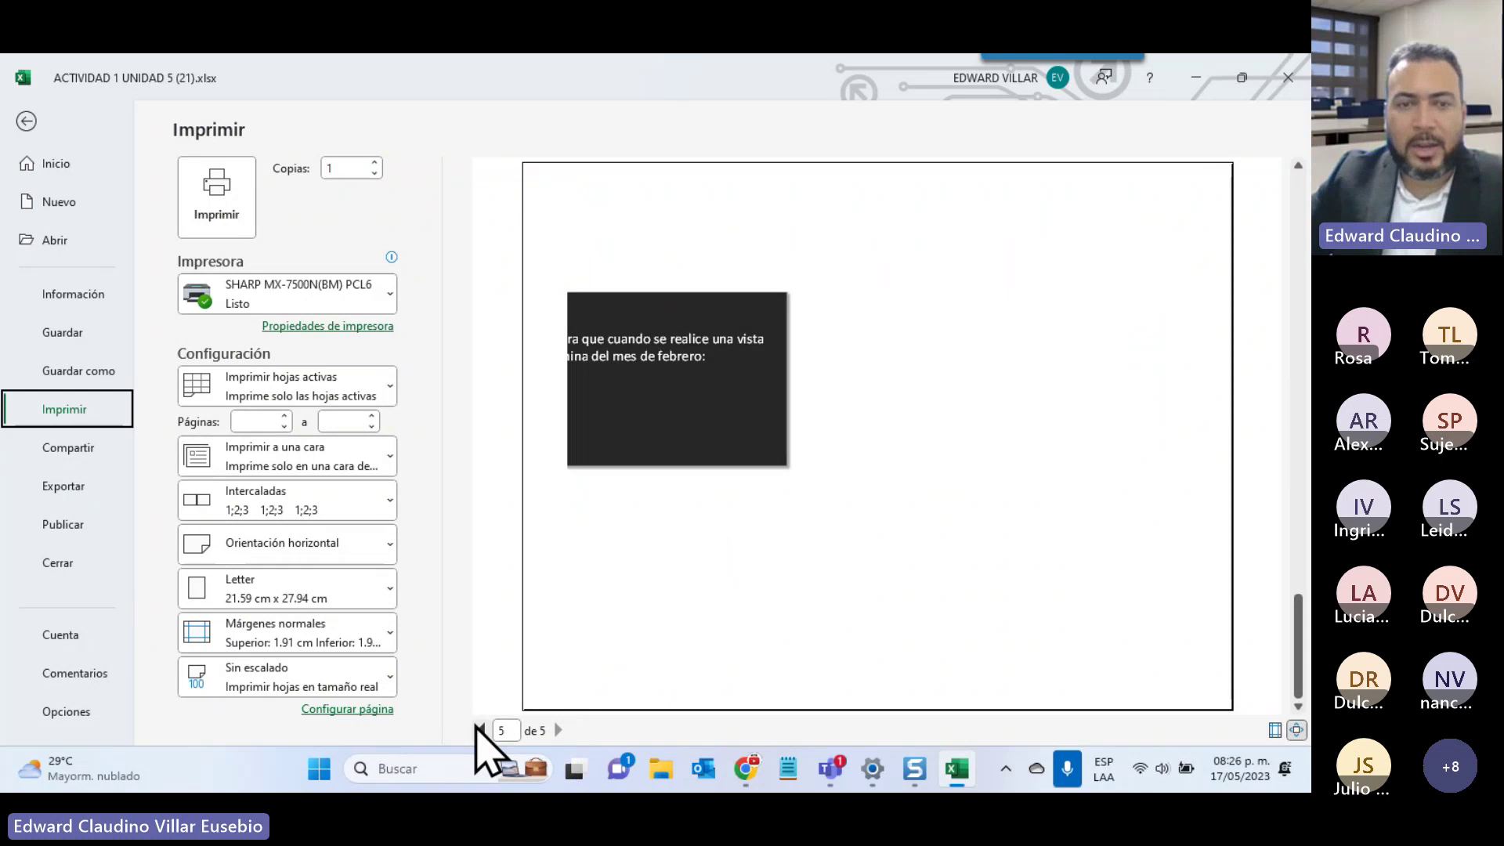
left_click(481, 731)
left_click(481, 730)
left_click(481, 730)
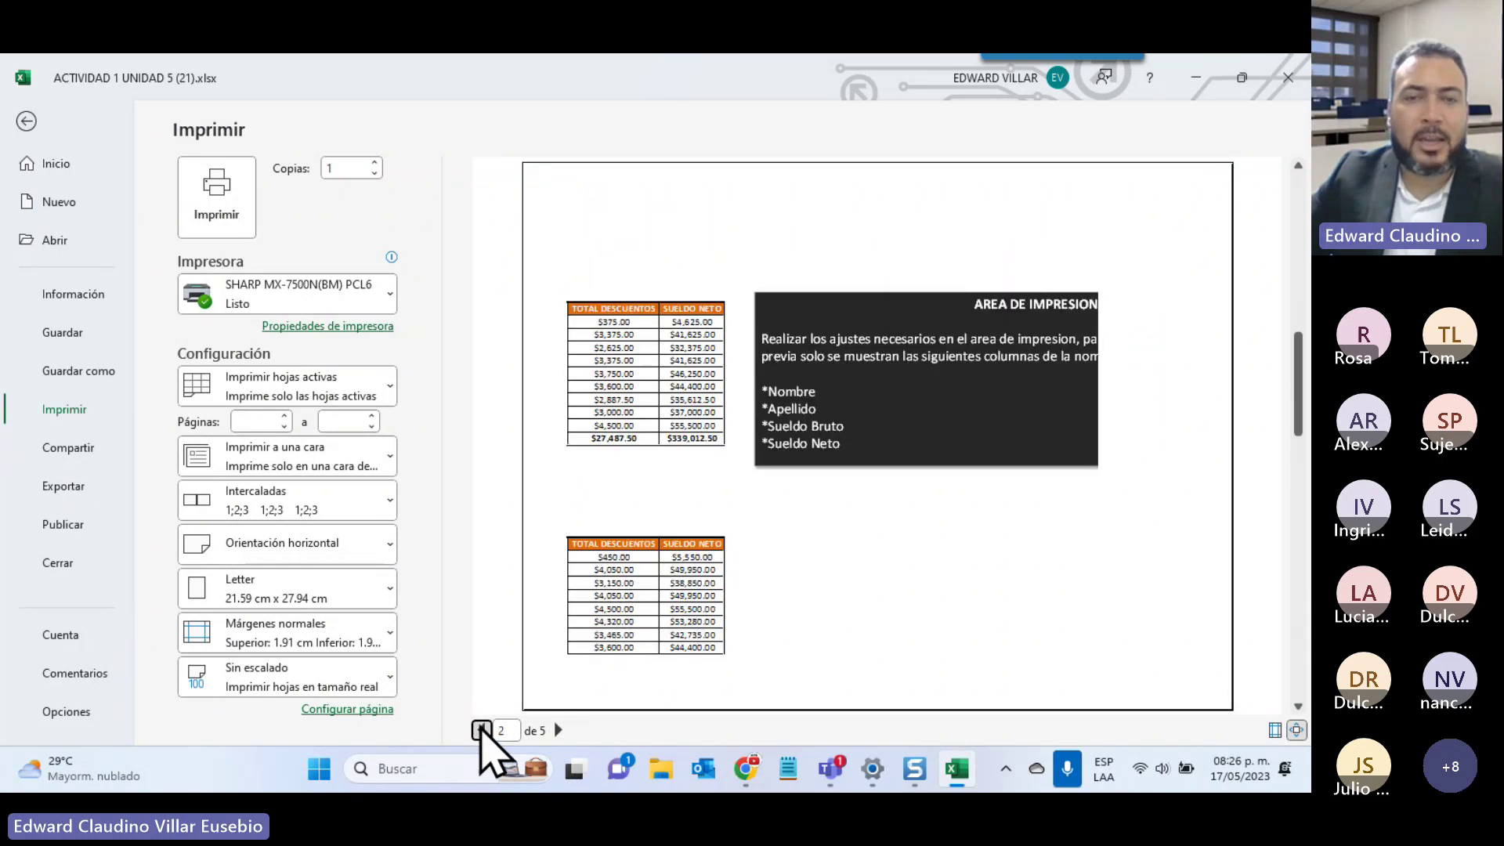
left_click(481, 730)
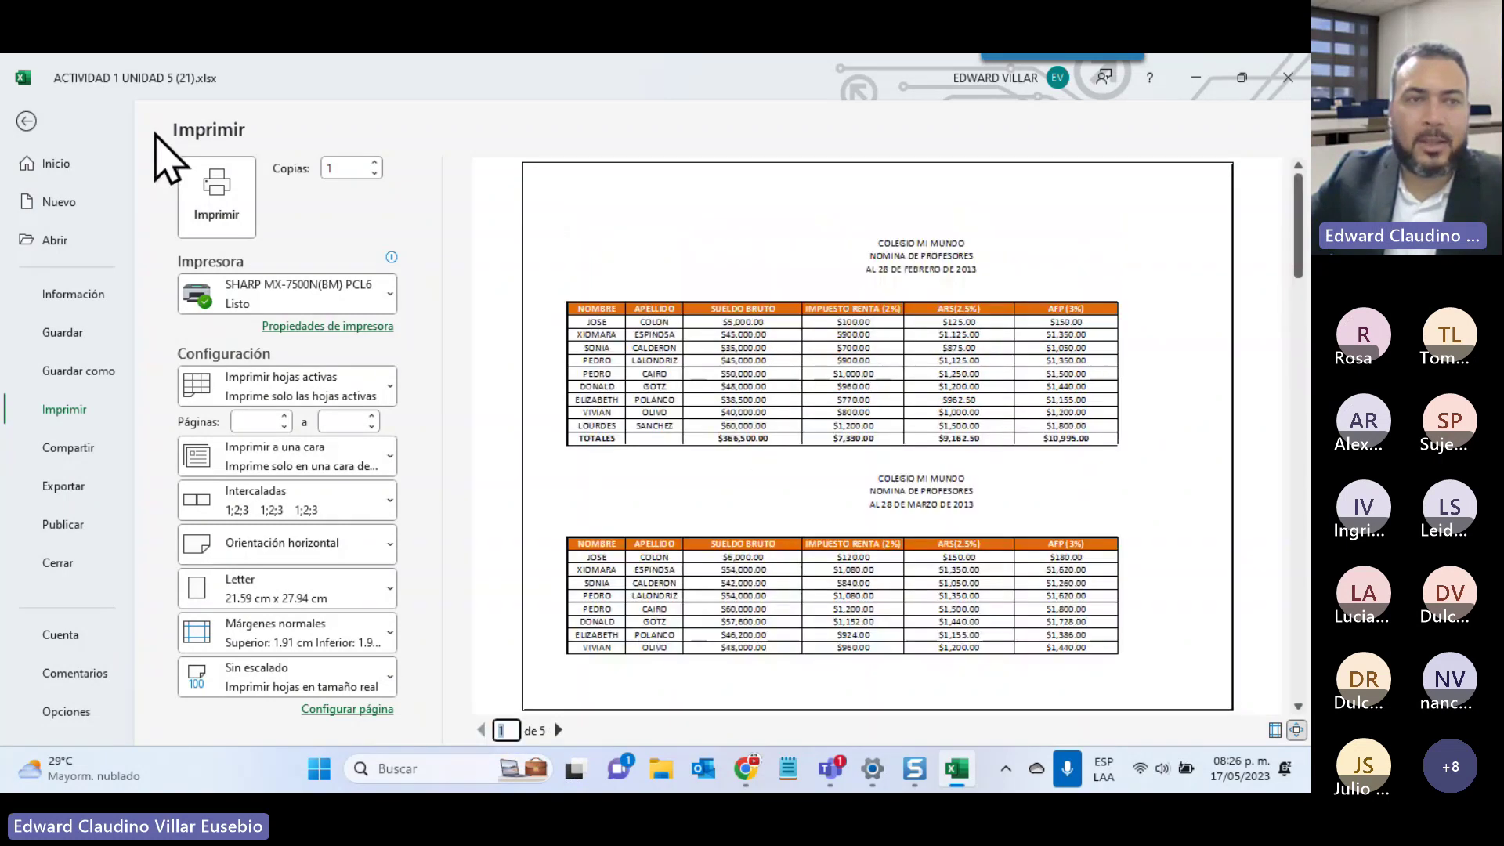
left_click(26, 122)
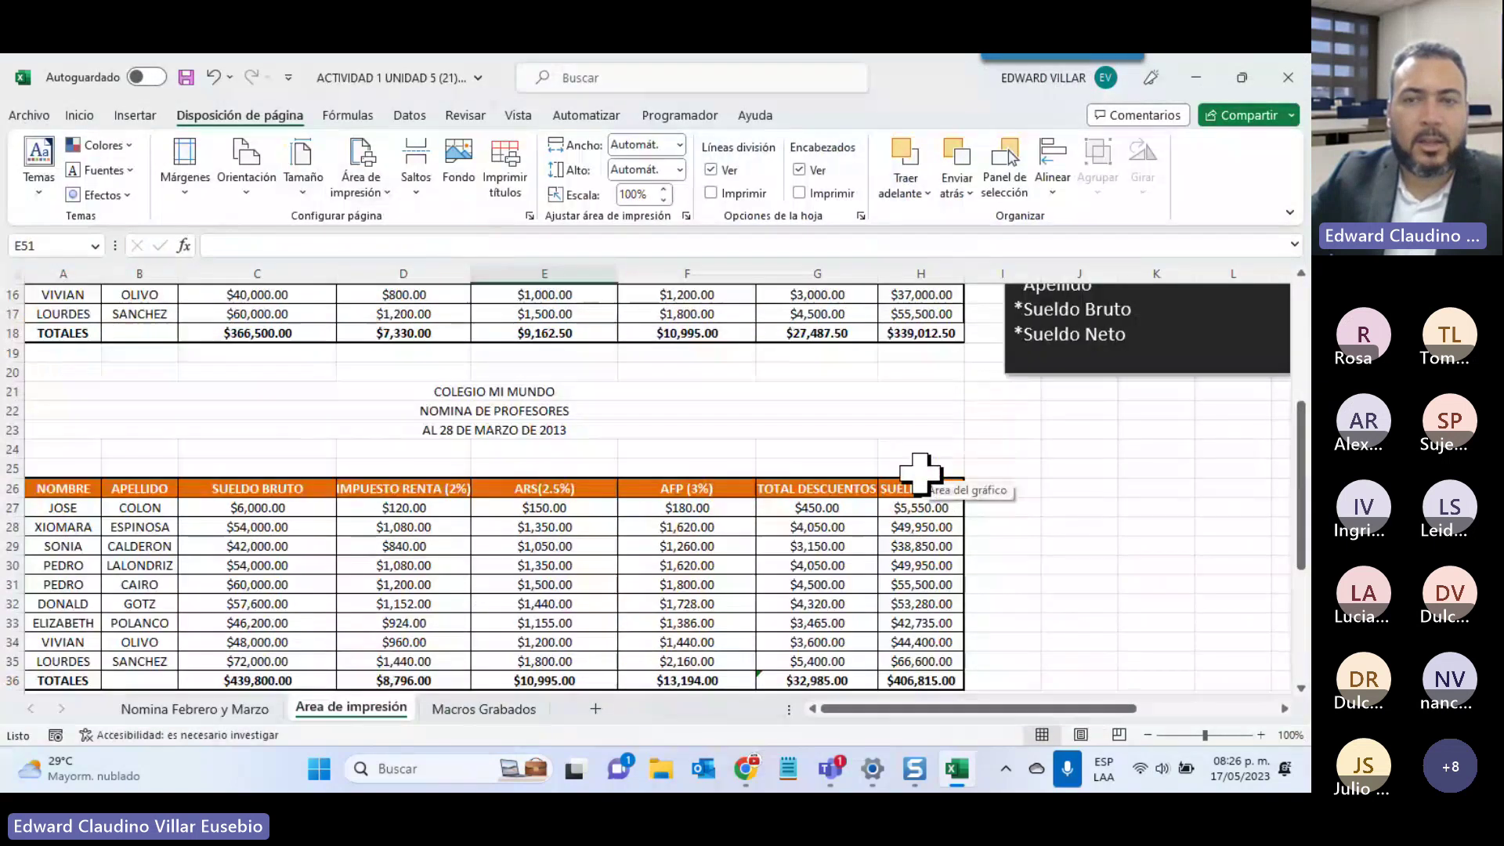
Set the February table's Nombre, Apellido, Sueldo Bruto and Sueldo Neto columns (A8:C18 and H8:H18) as the print area
scroll(921, 470, "up", 4)
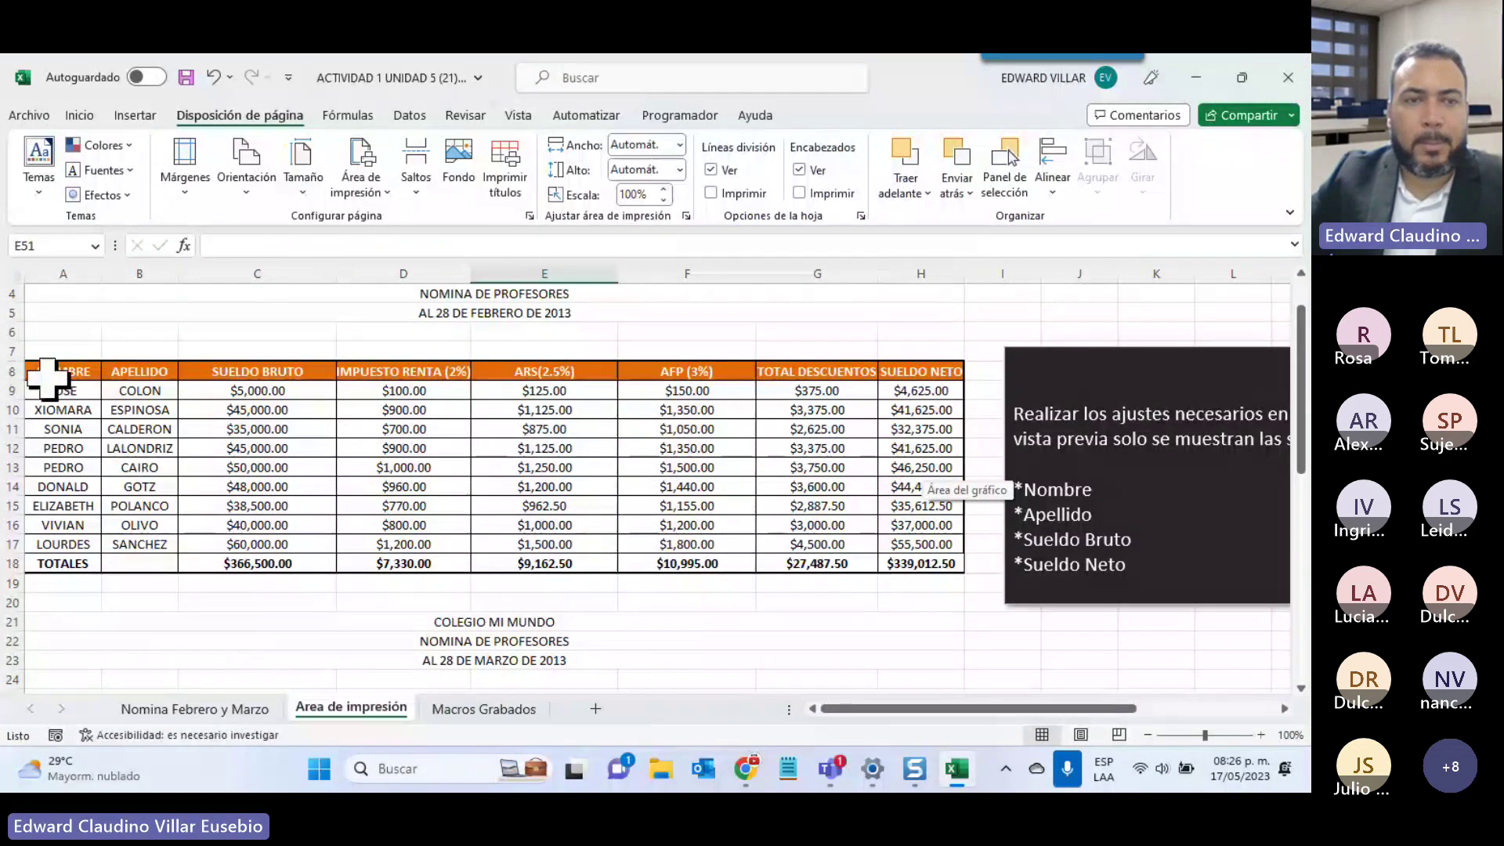
left_click_drag(47, 379, 291, 558)
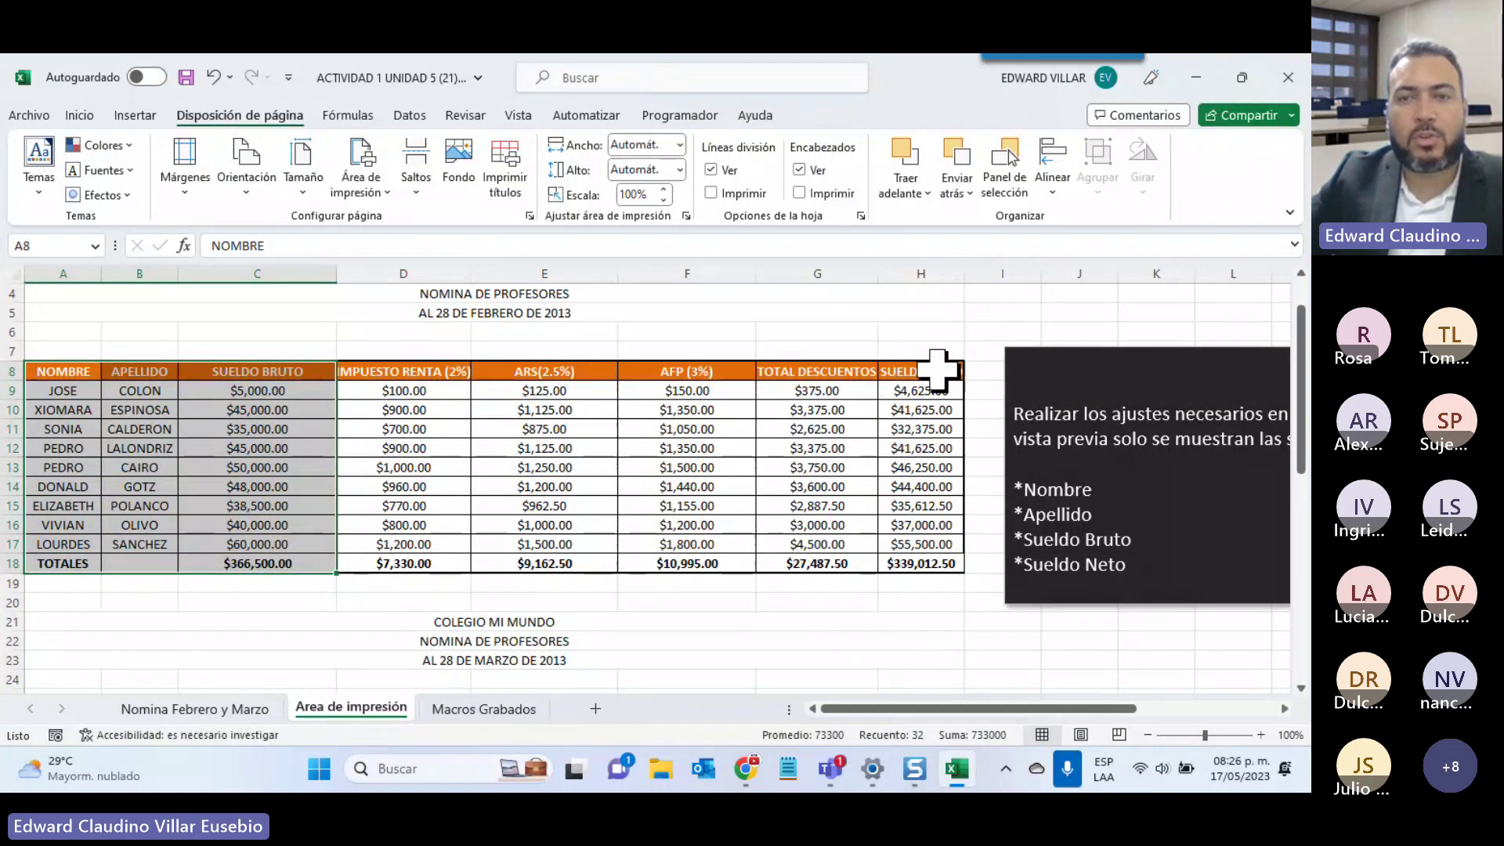
left_click_drag(938, 372, 920, 564)
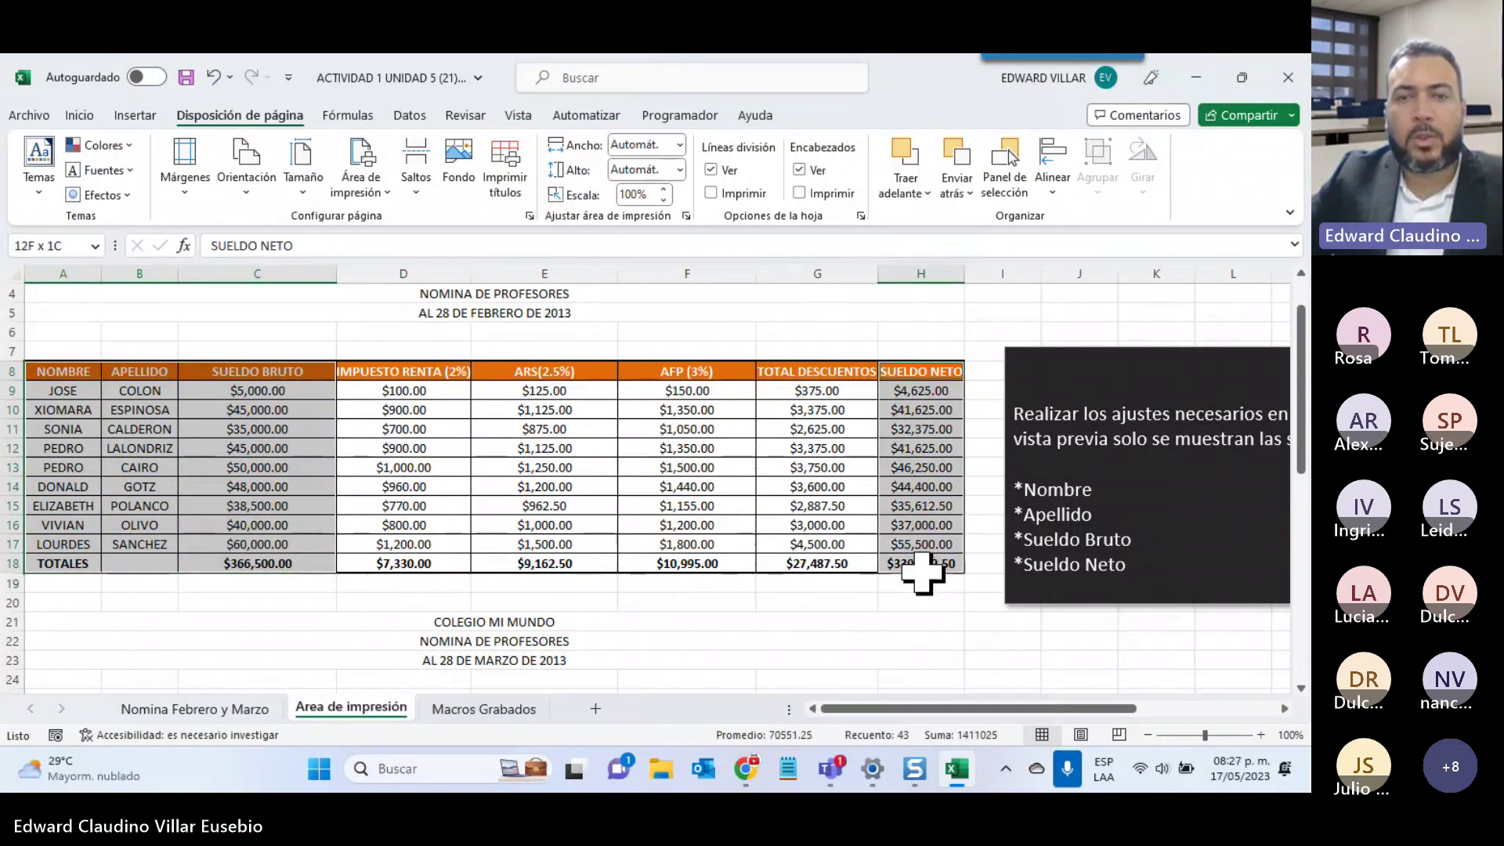
left_click(356, 188)
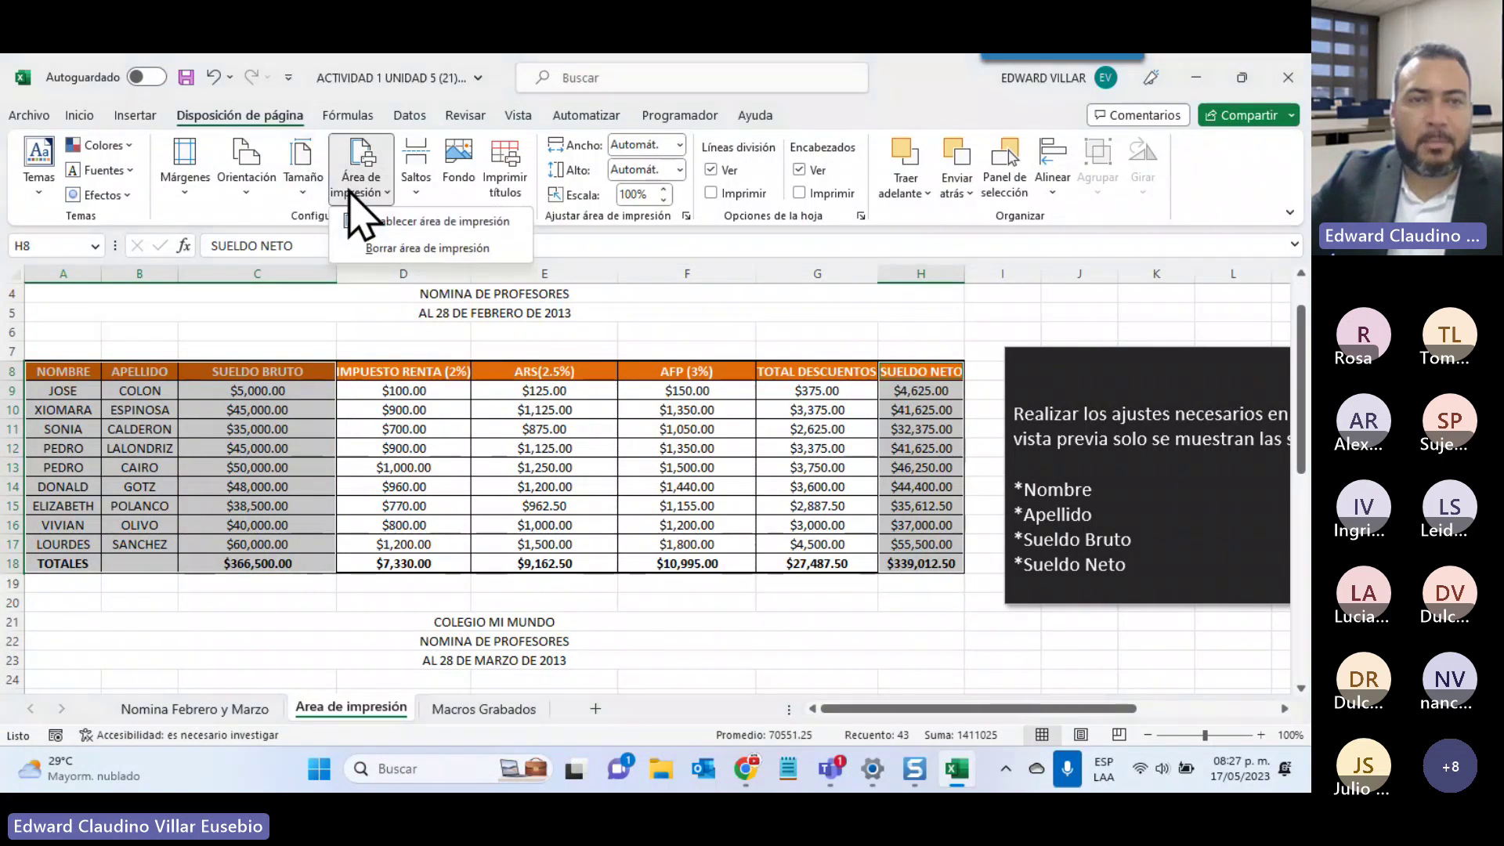
left_click(482, 222)
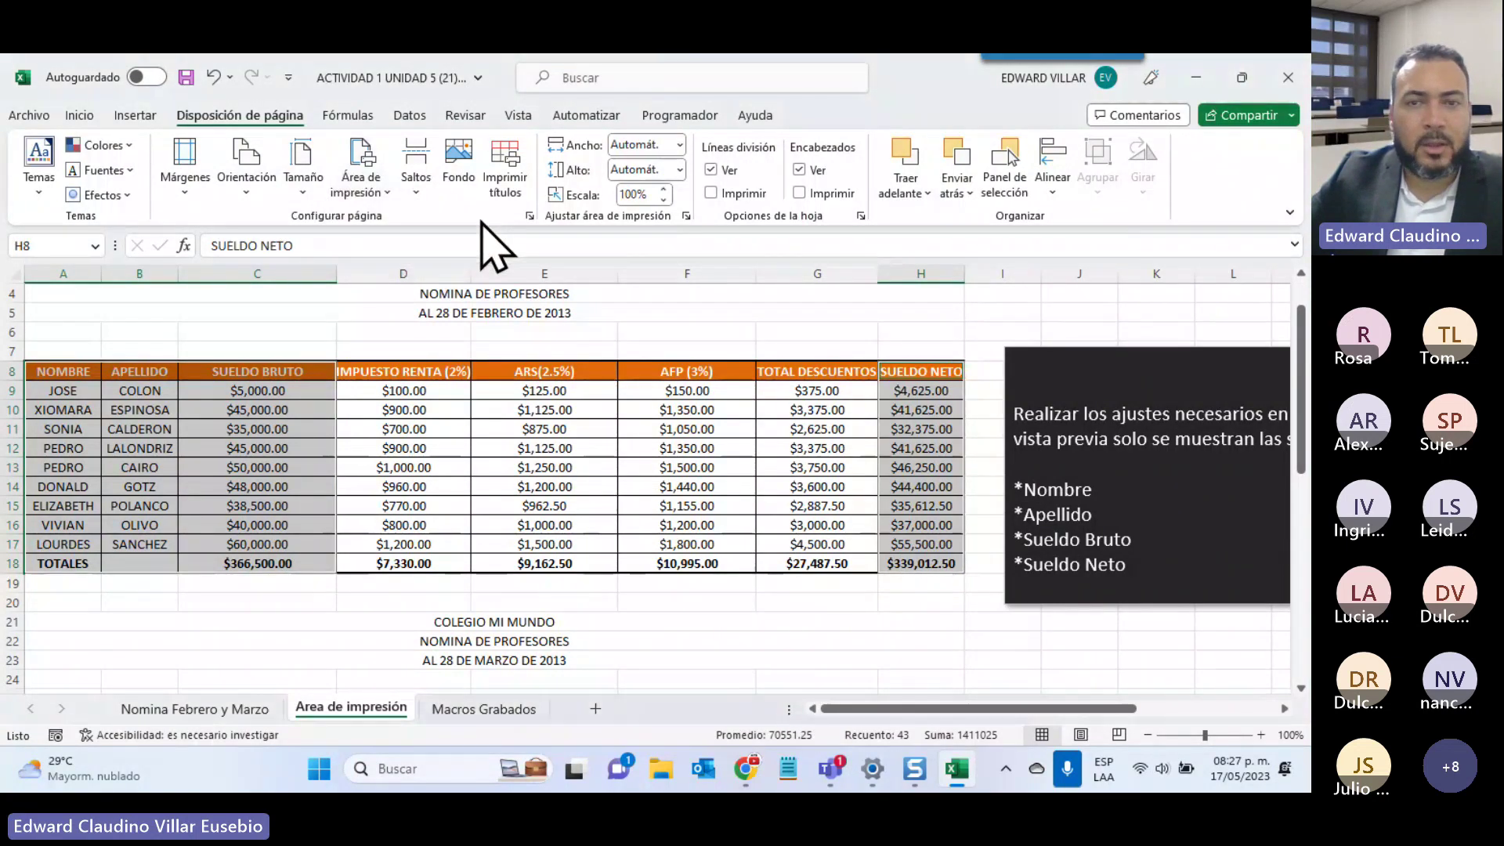
Check both pages of the print preview for the selected February payroll columns and return to the sheet
left_click(27, 116)
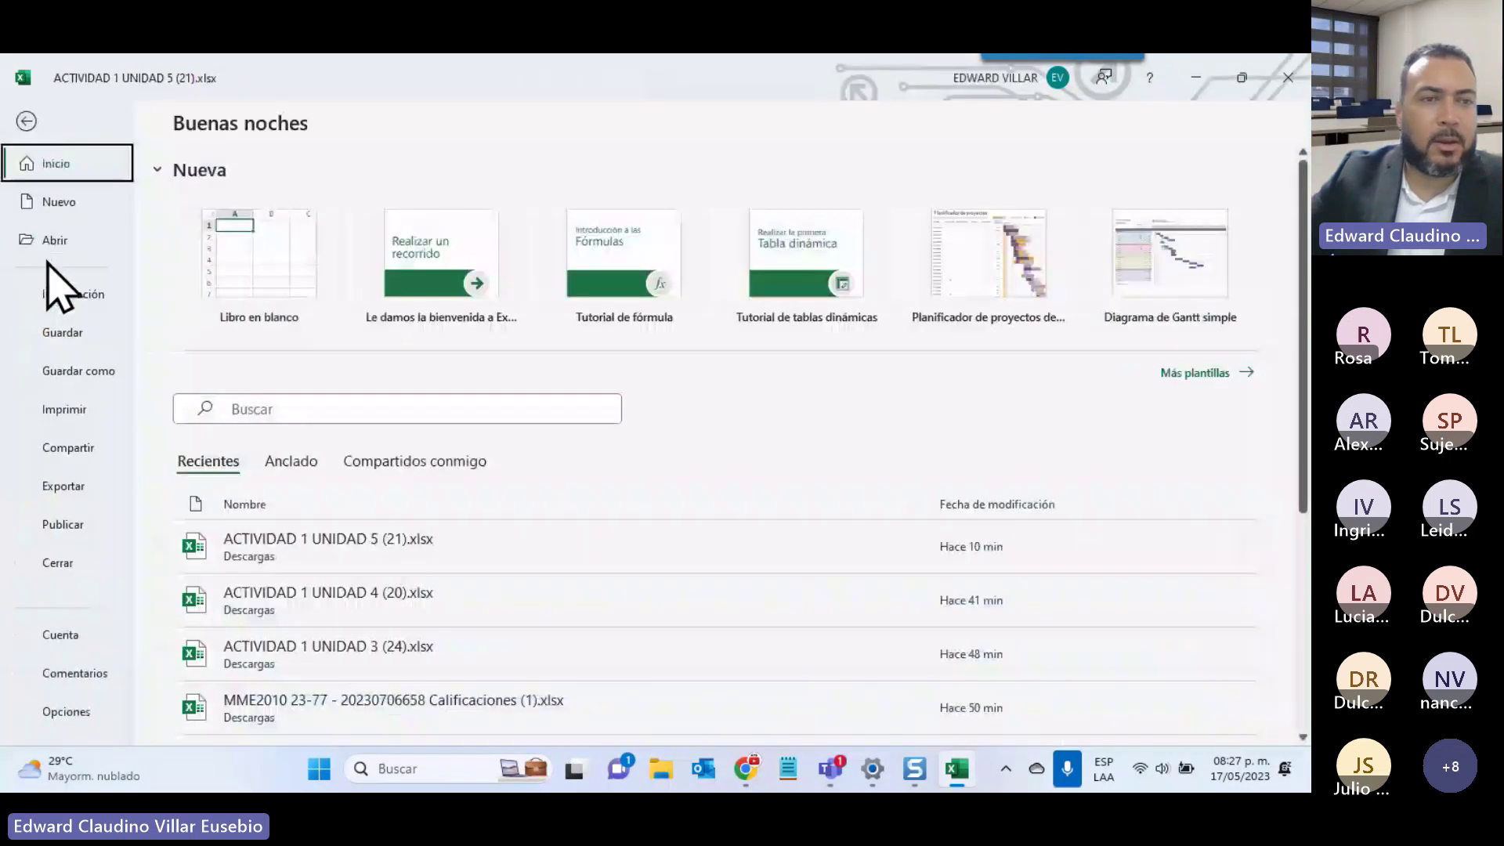
left_click(65, 409)
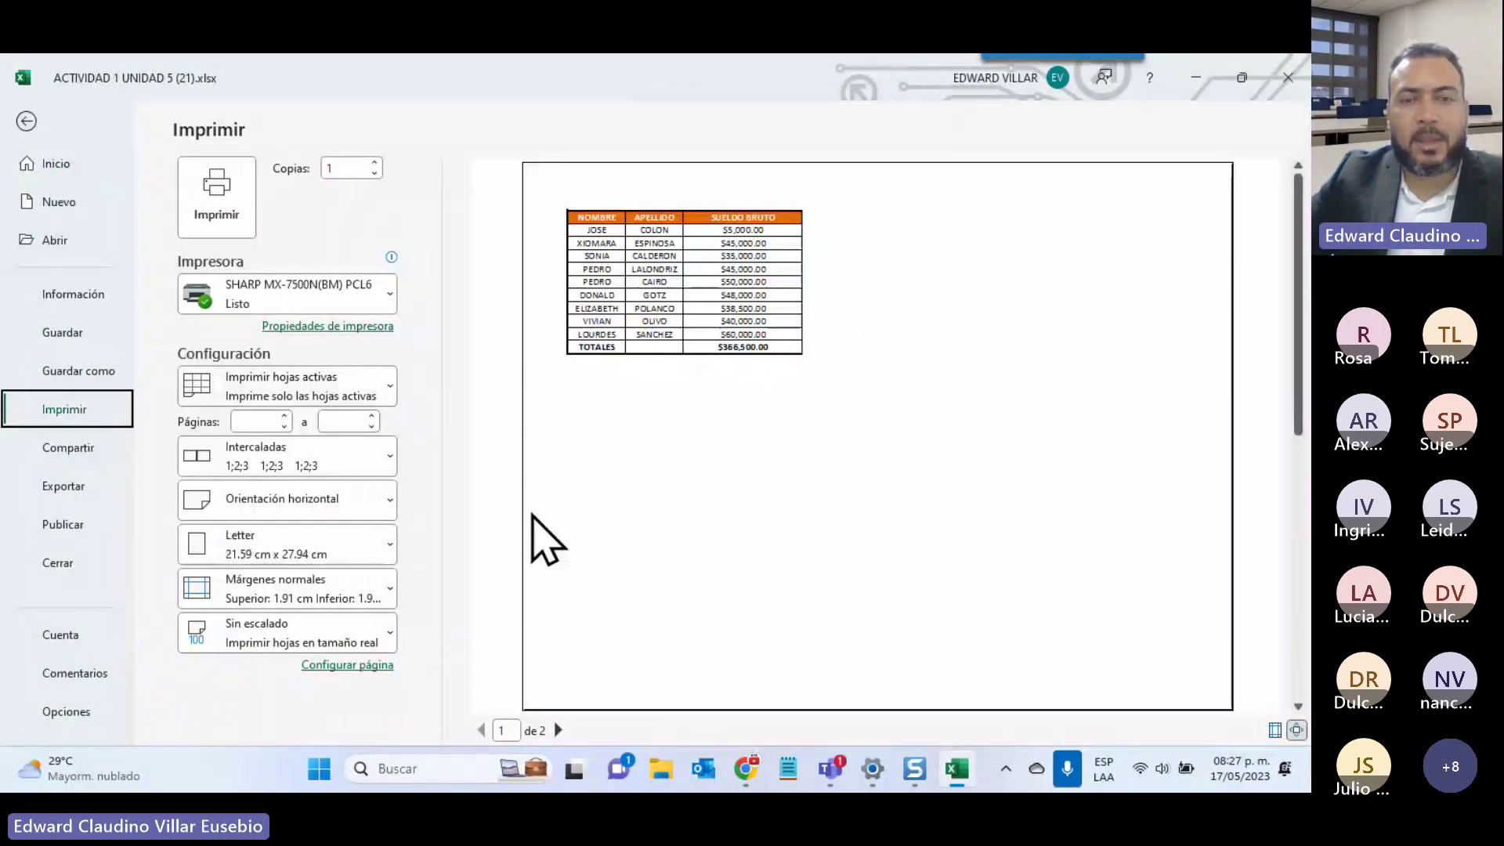
left_click(558, 730)
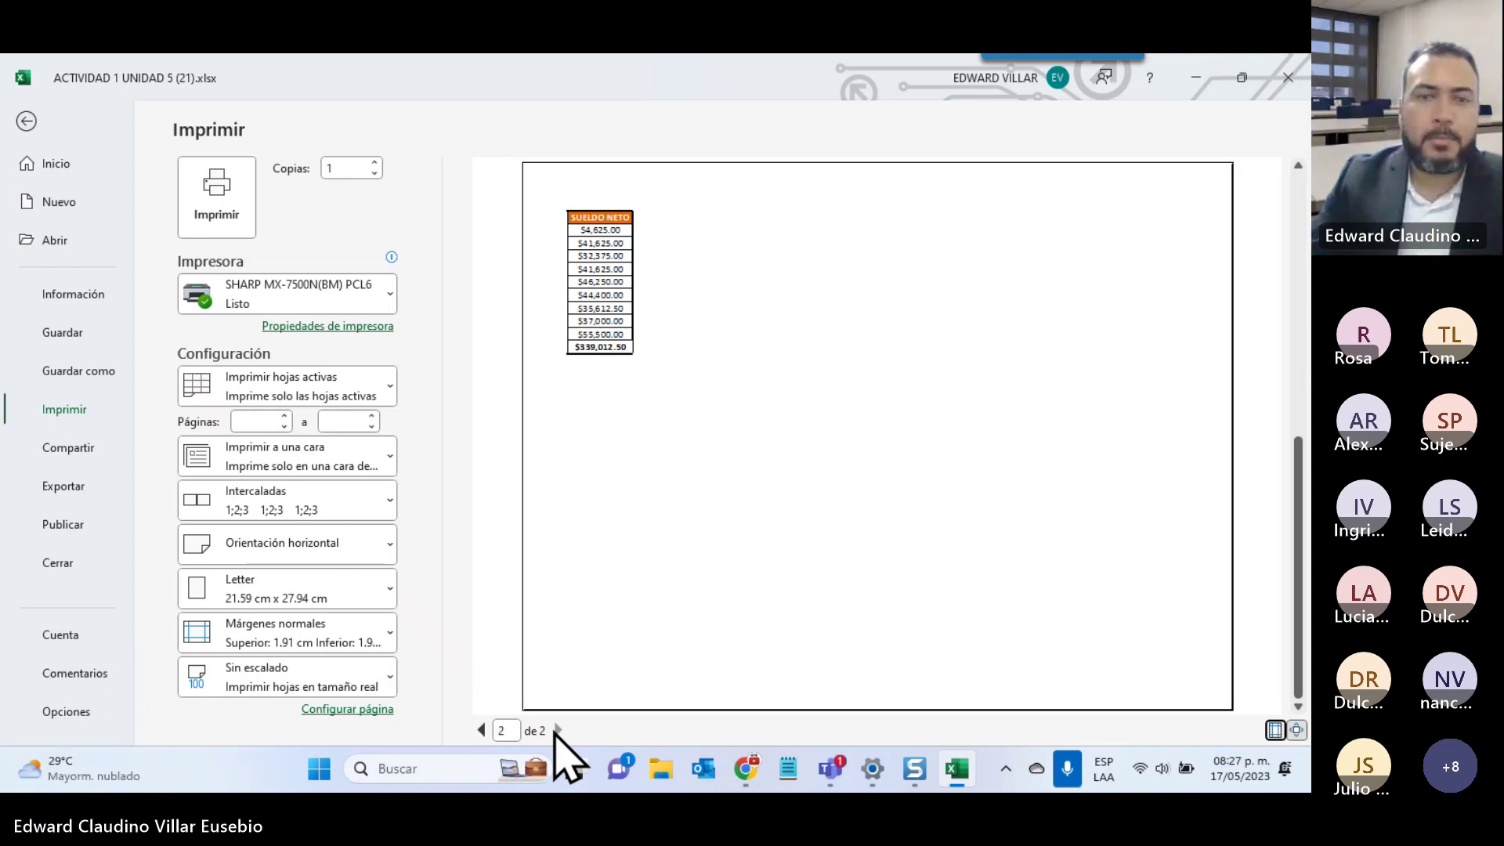
left_click(26, 123)
Open the Macros Grabados sheet and read its instructions on recording a macro to complete the table
left_click(484, 709)
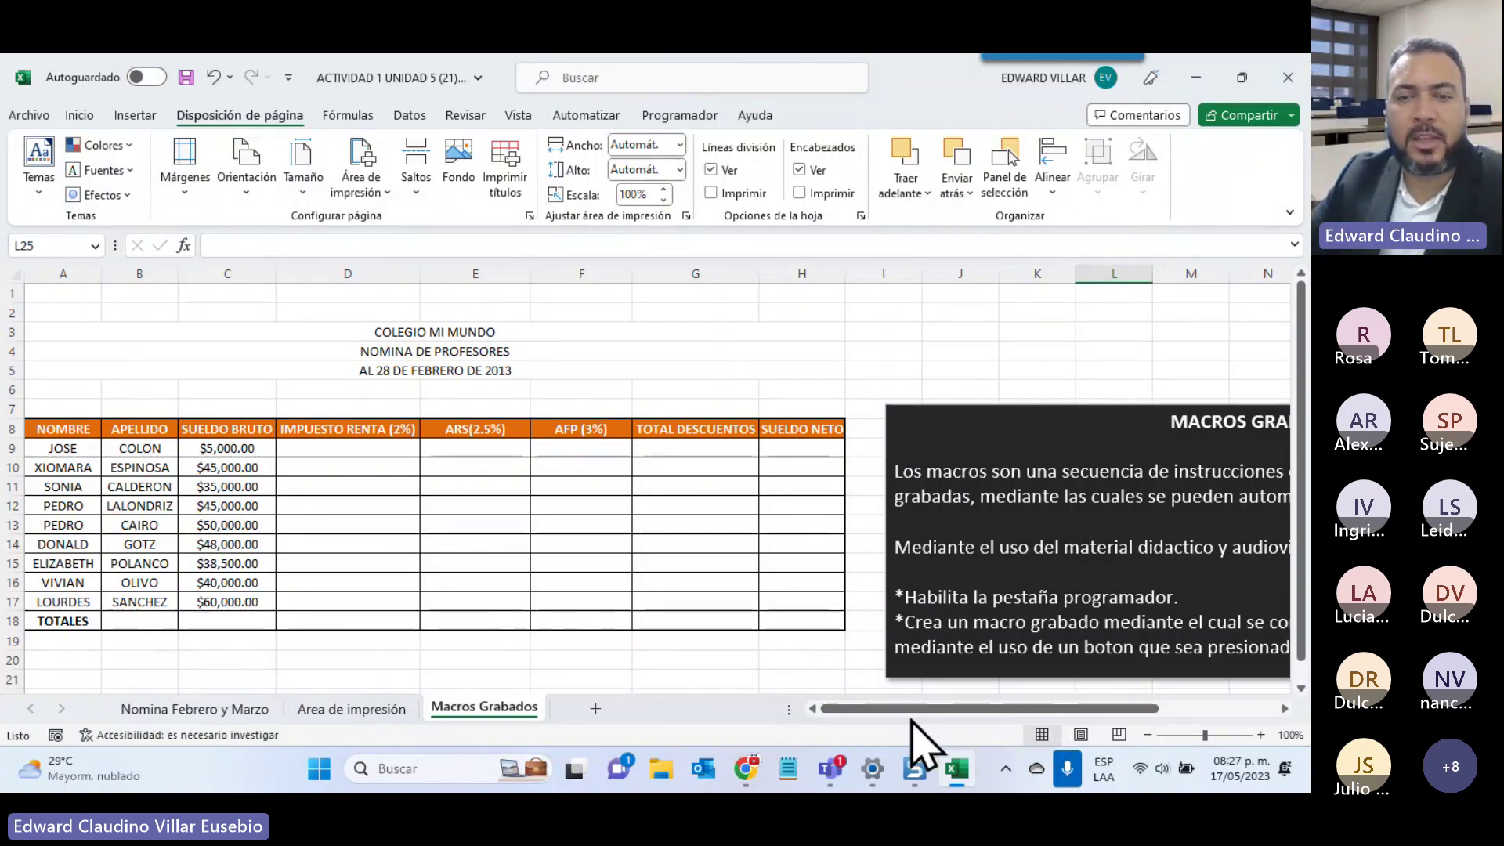
left_click_drag(911, 711, 1025, 711)
scroll(1025, 637, "down", 2)
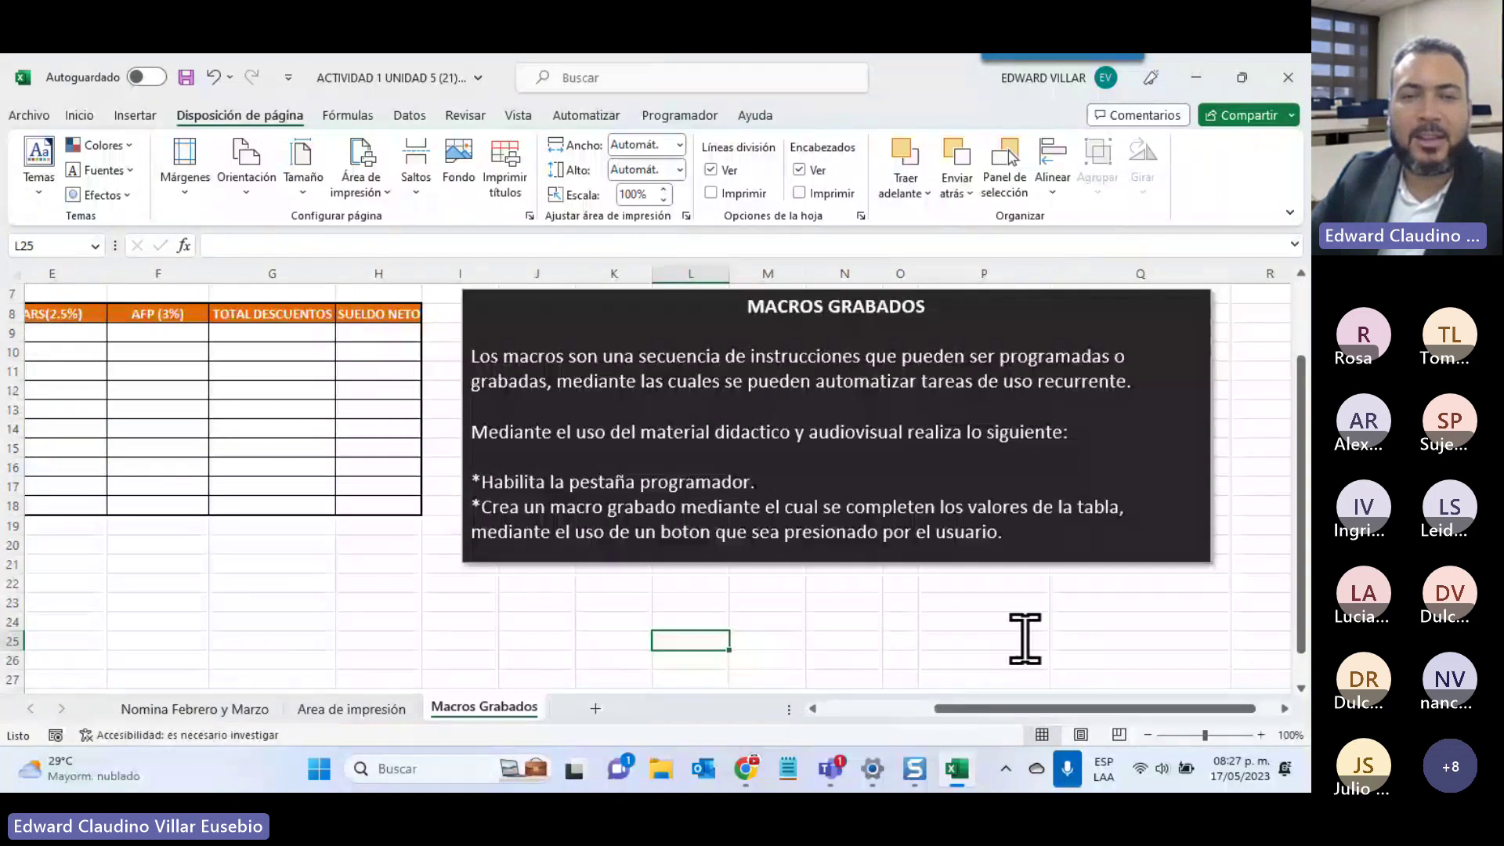
scroll(1025, 638, "up", 1)
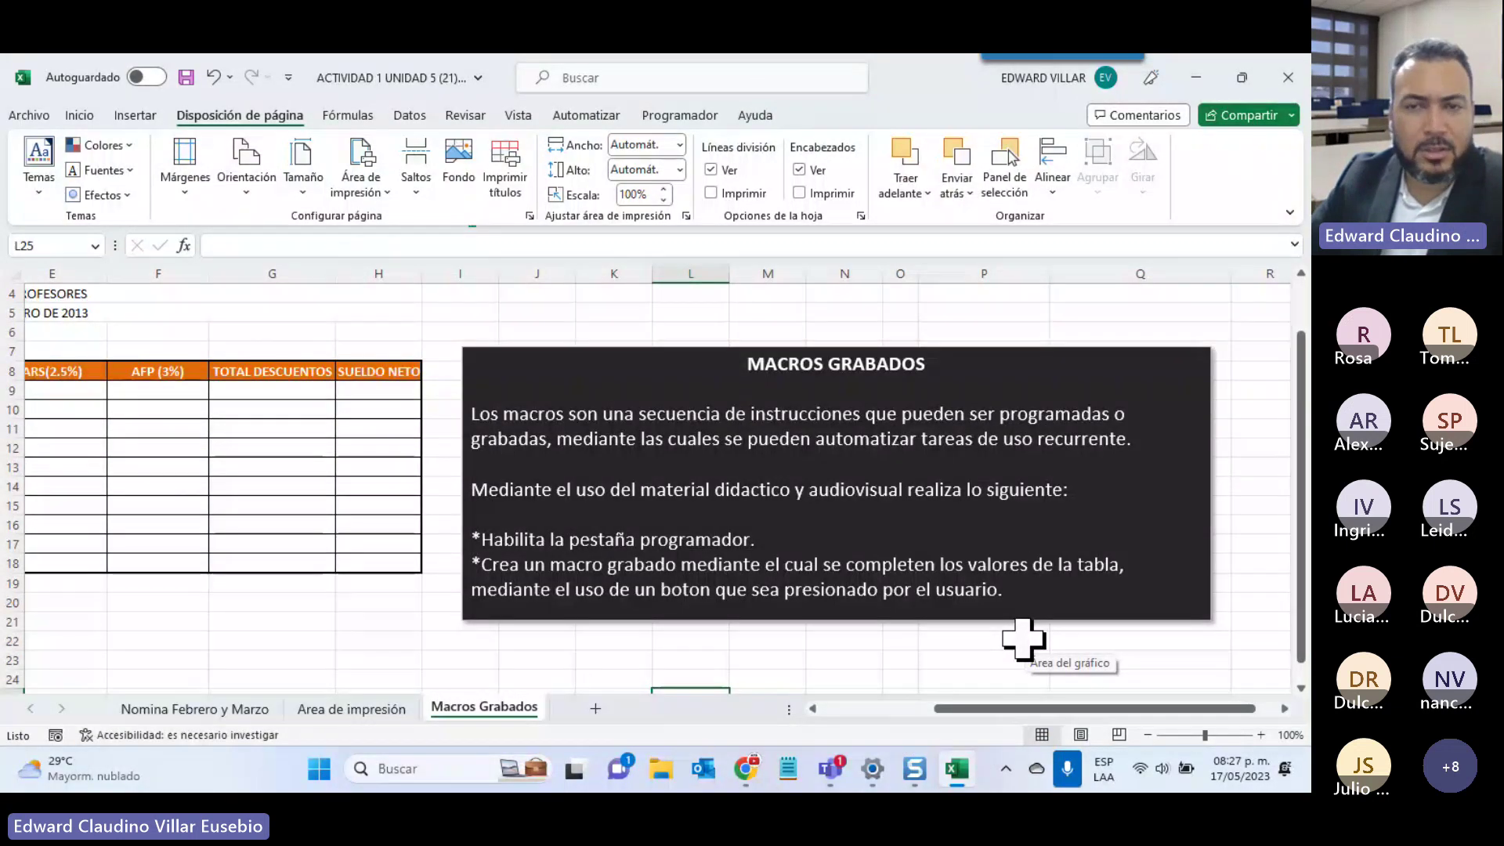
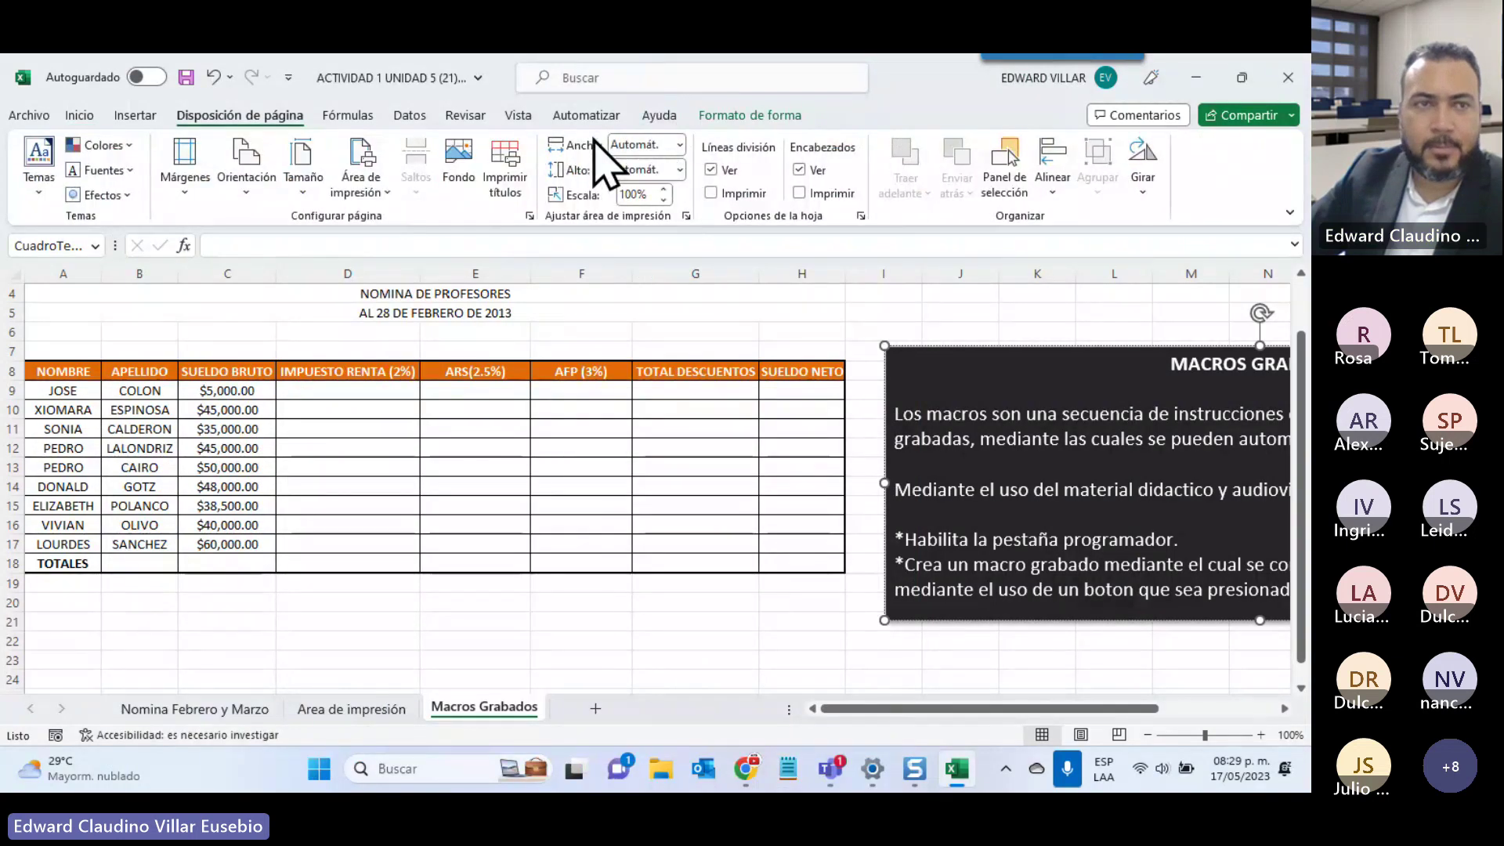
Enable the Programador tab in Excel's ribbon customization options
left_click(28, 117)
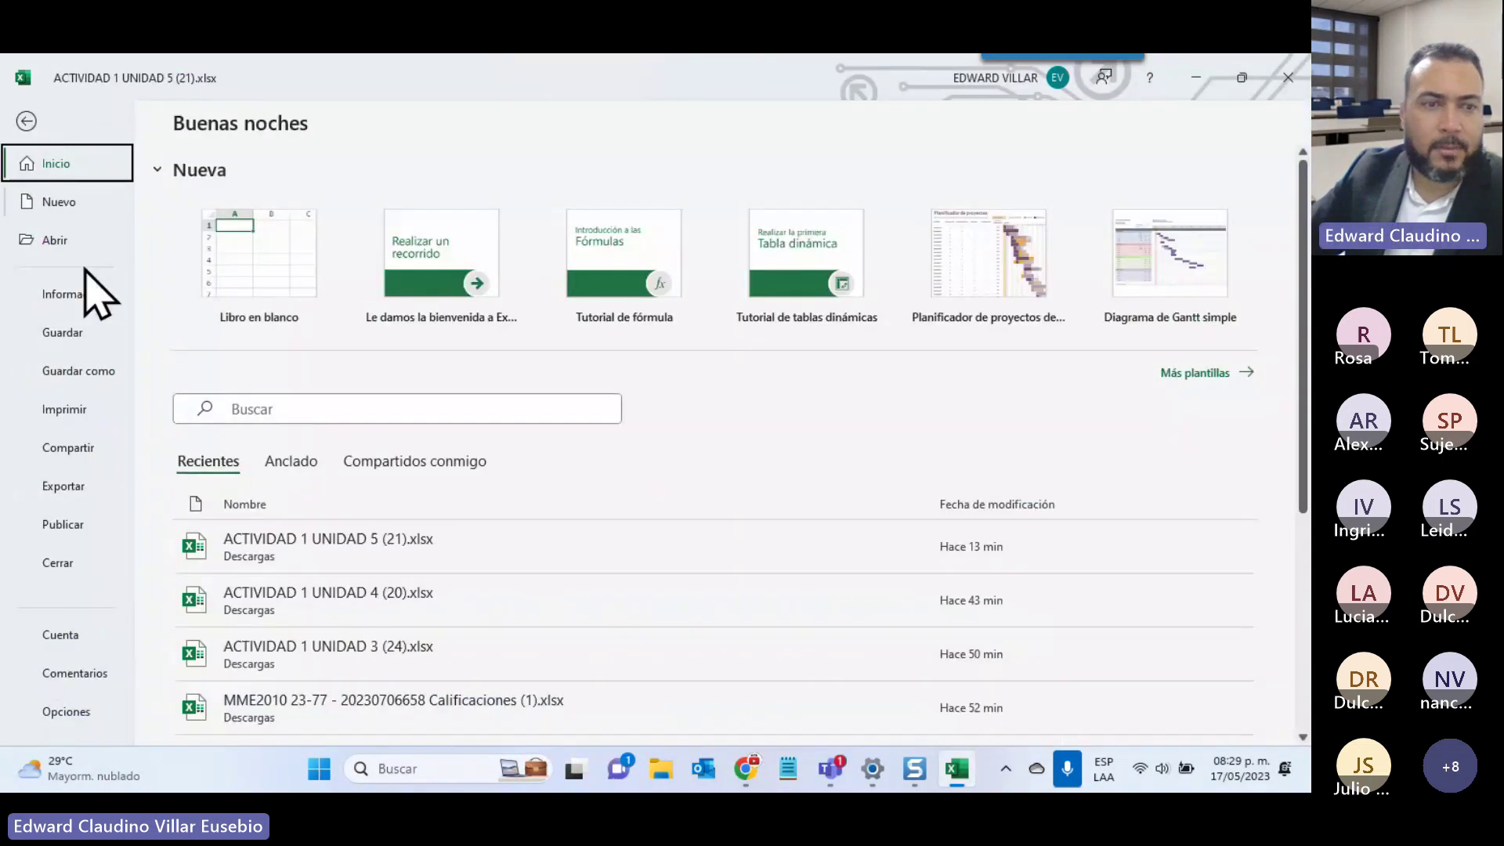
left_click(78, 711)
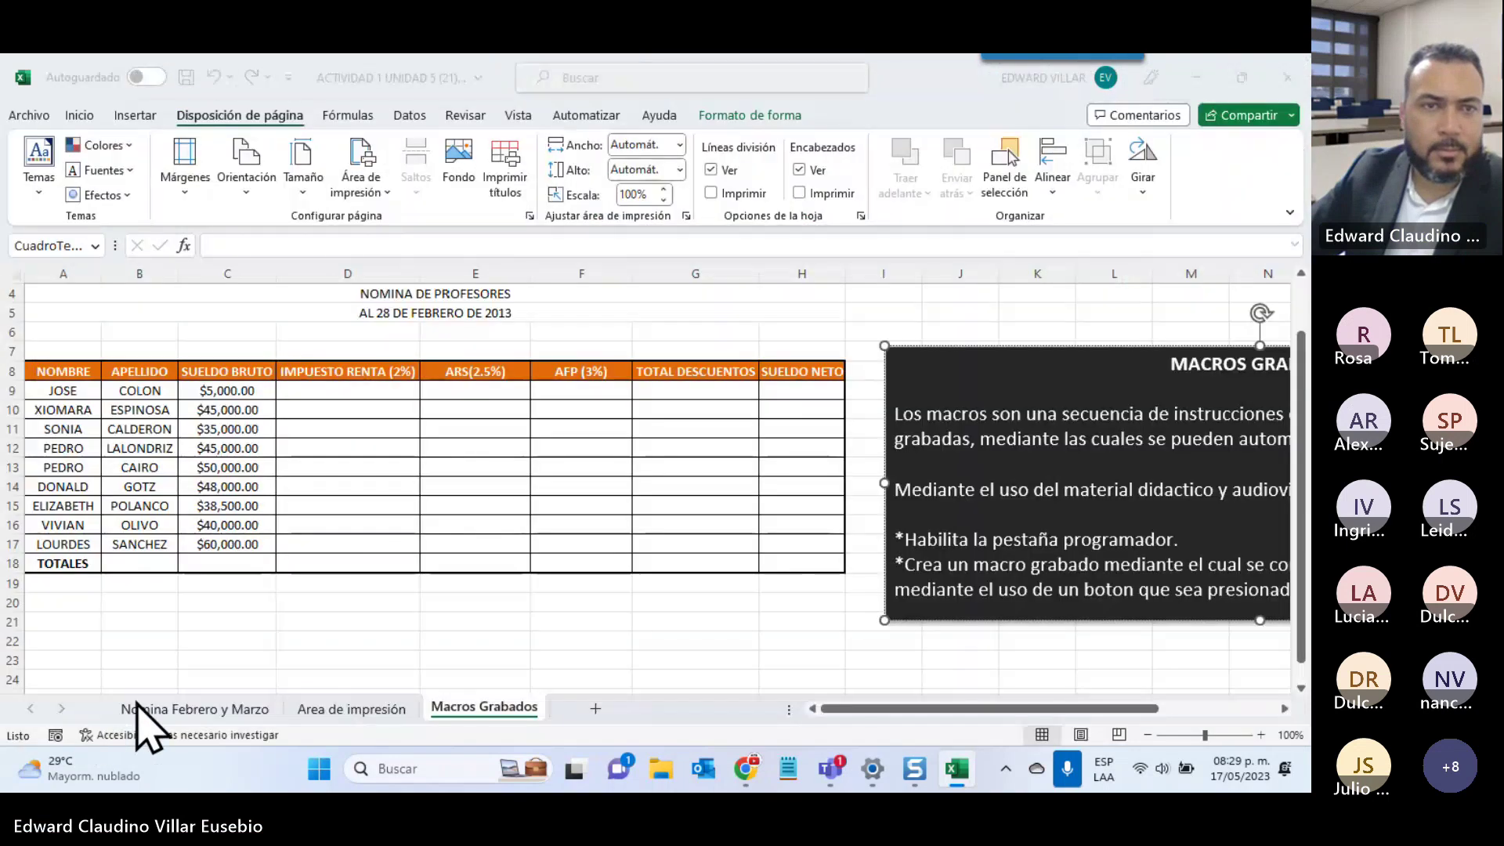
left_click(330, 339)
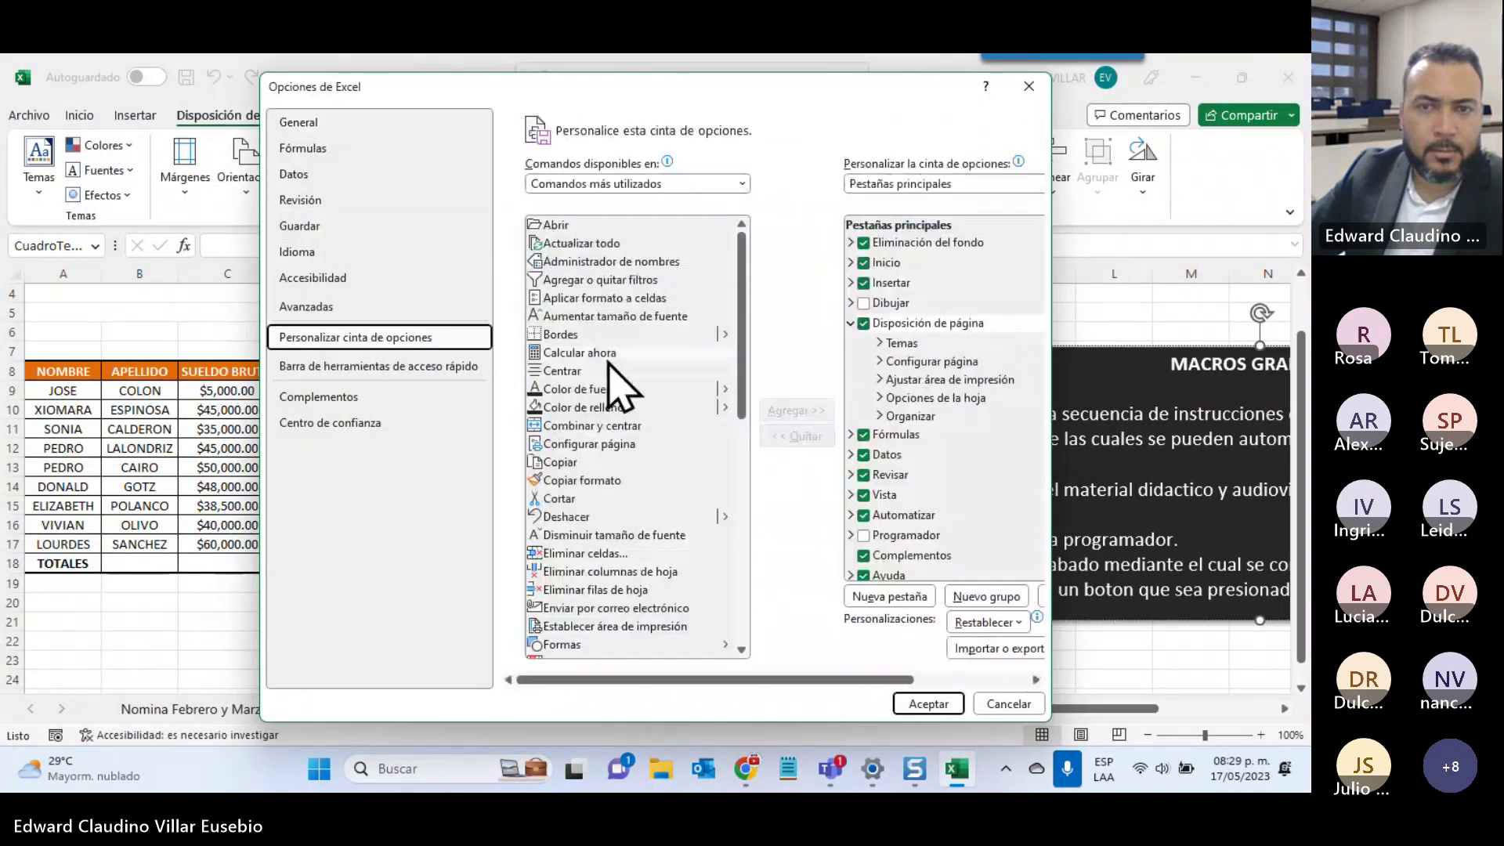
left_click(864, 535)
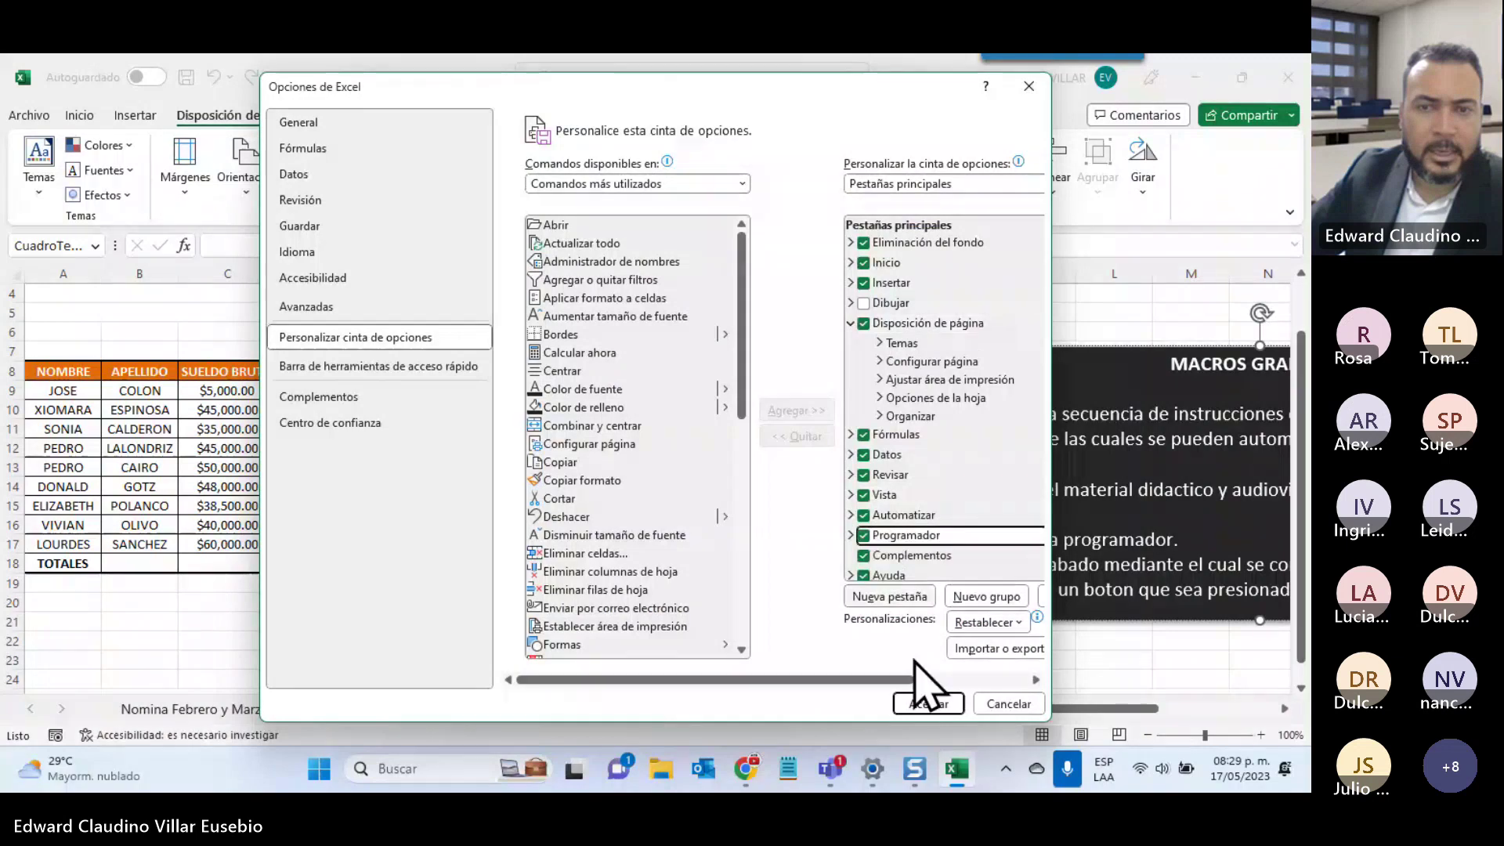
left_click(929, 704)
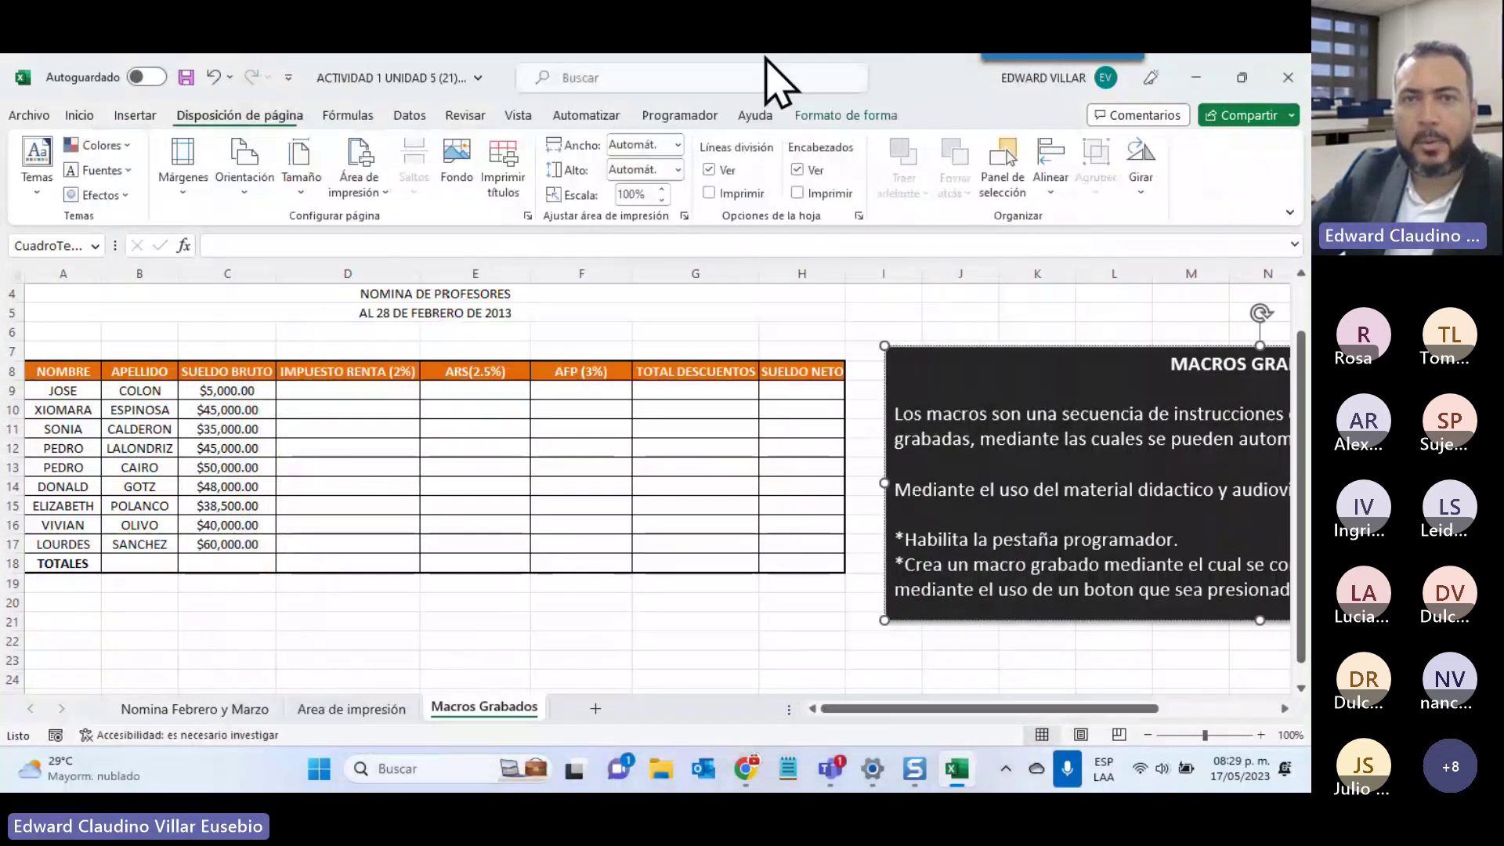
Start a new macro recording setup and name the macro CALCULO DE NOMINA
left_click(689, 114)
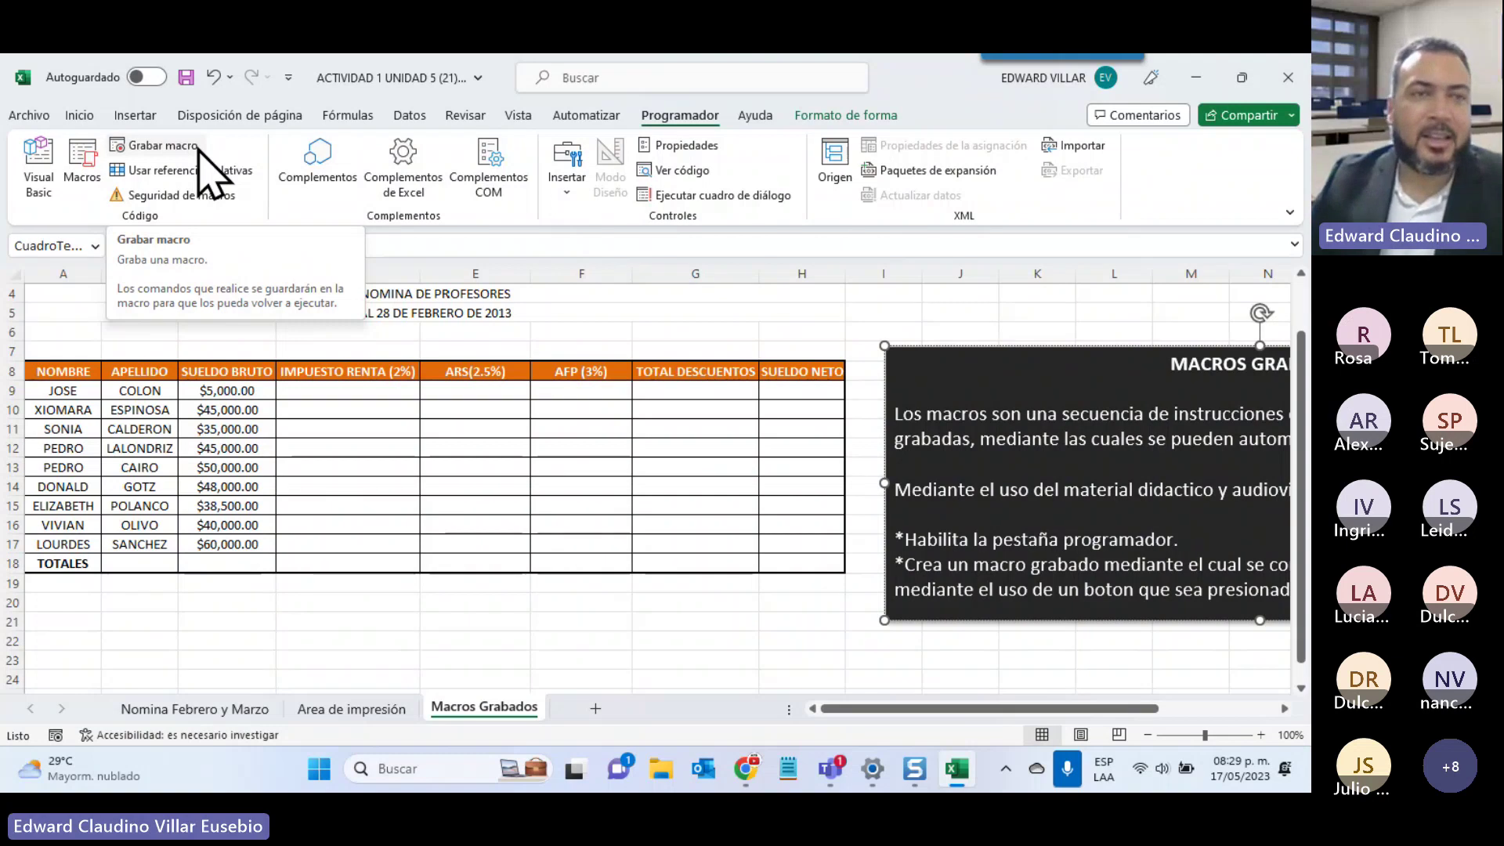
left_click(149, 145)
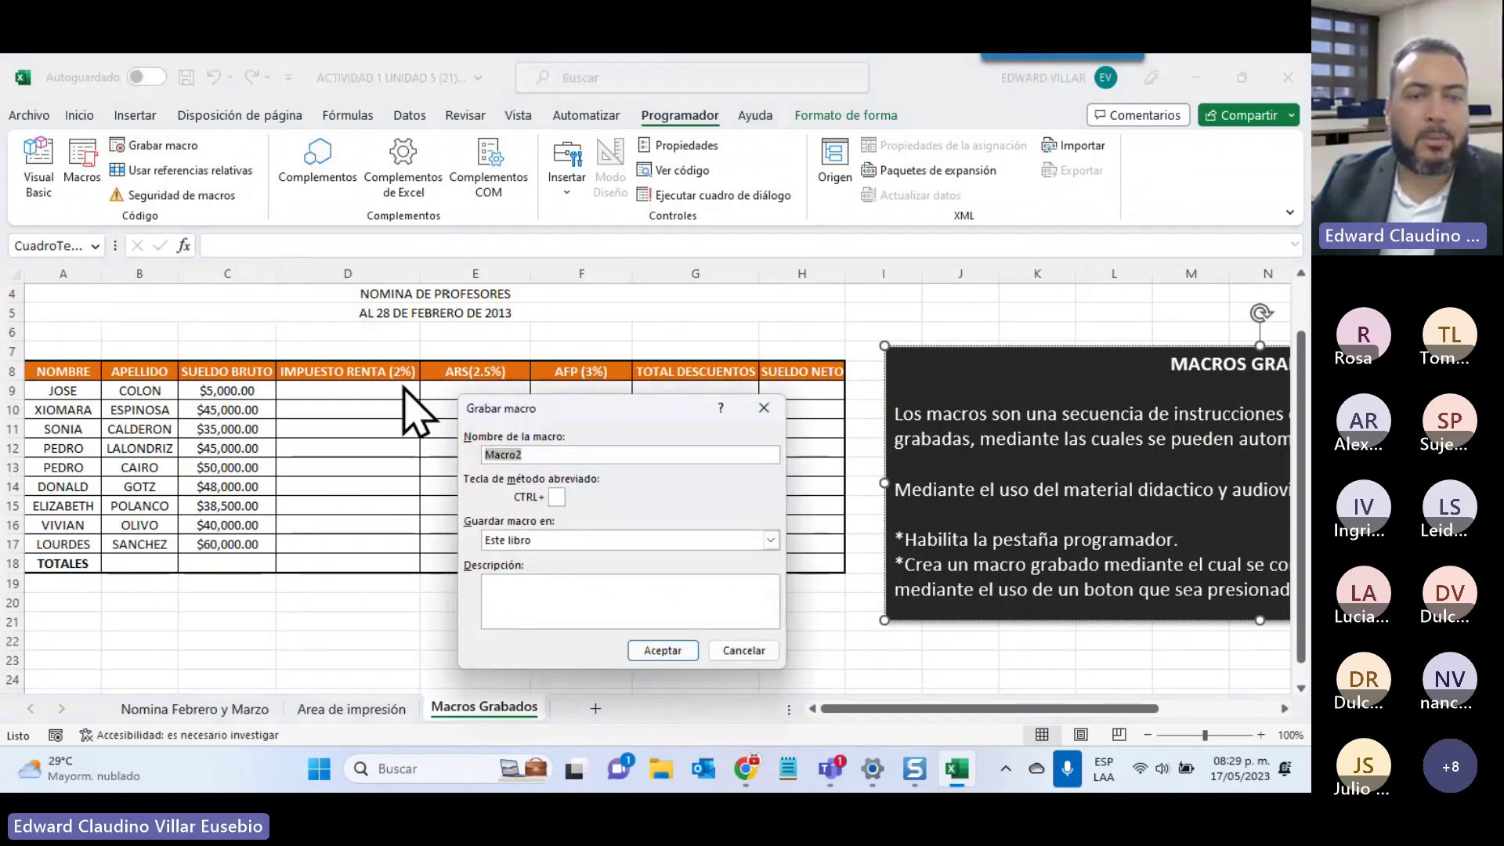
left_click_drag(610, 402, 993, 283)
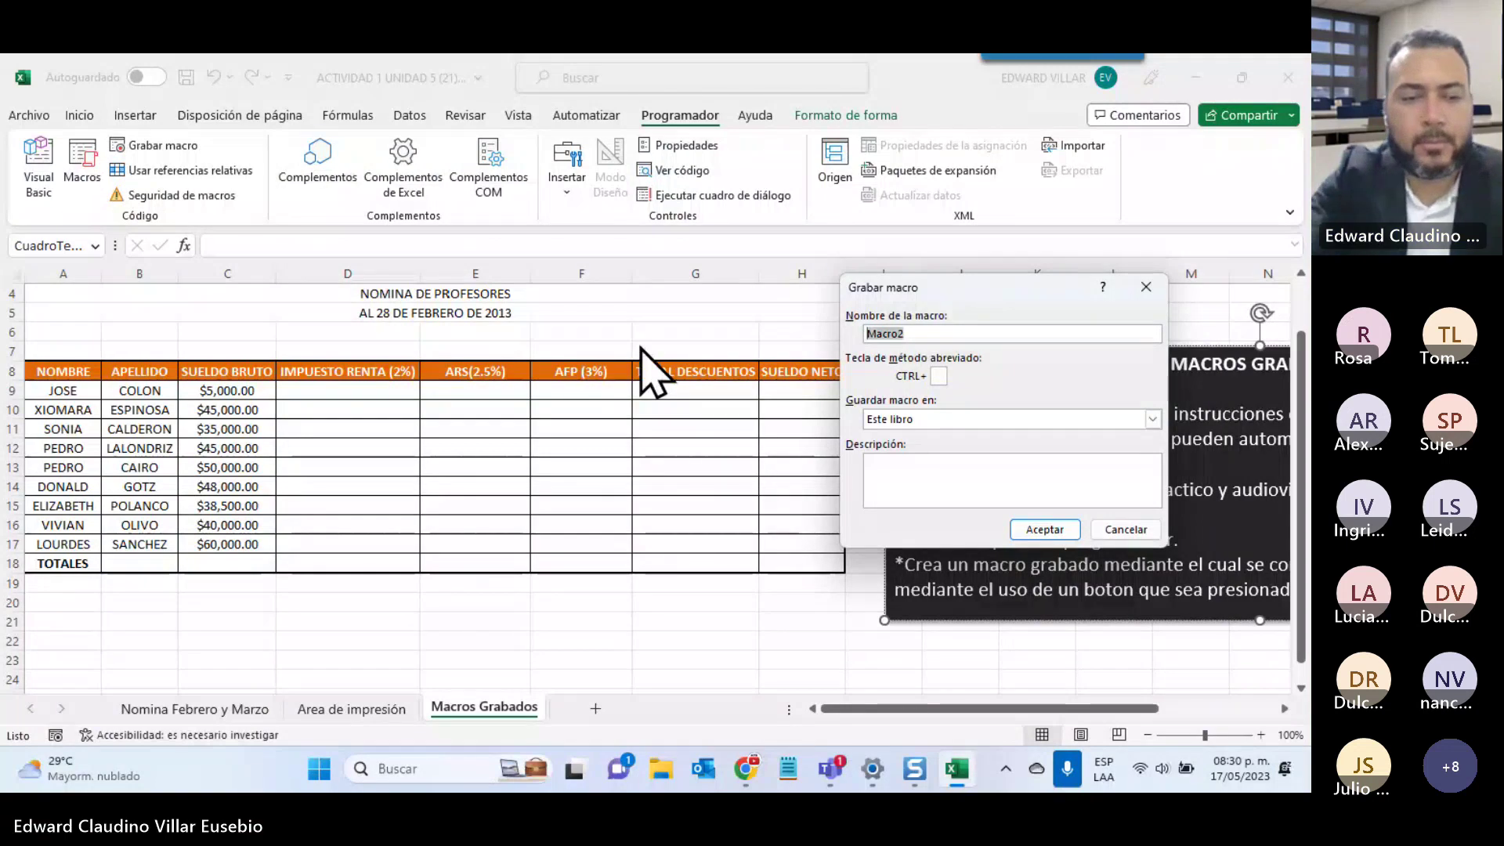
type("CCLA")
key("BackSpace")
key("BackSpace")
key("BackSpace")
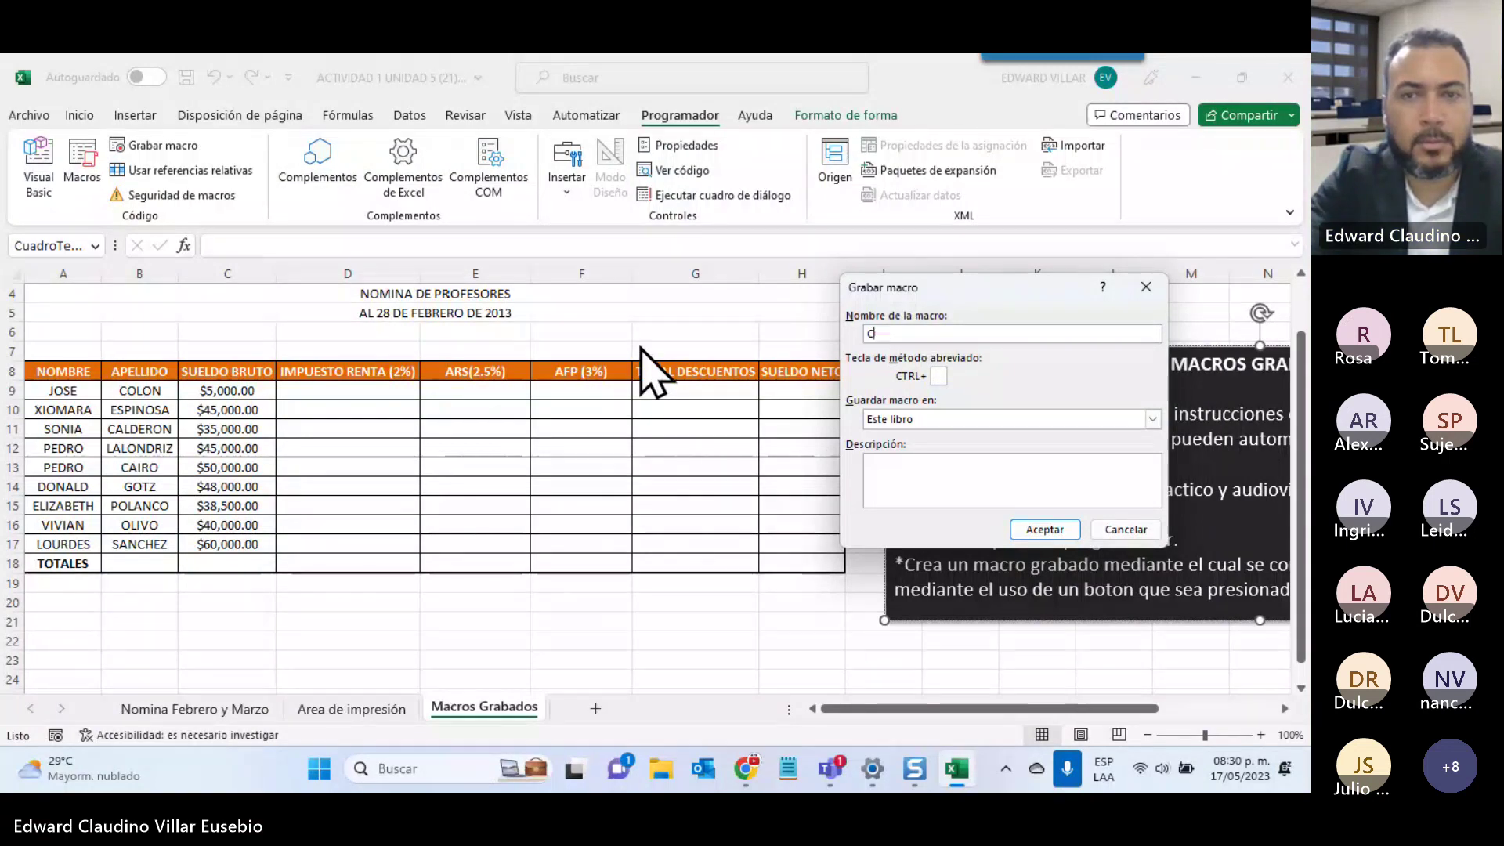
type("ALCULO ")
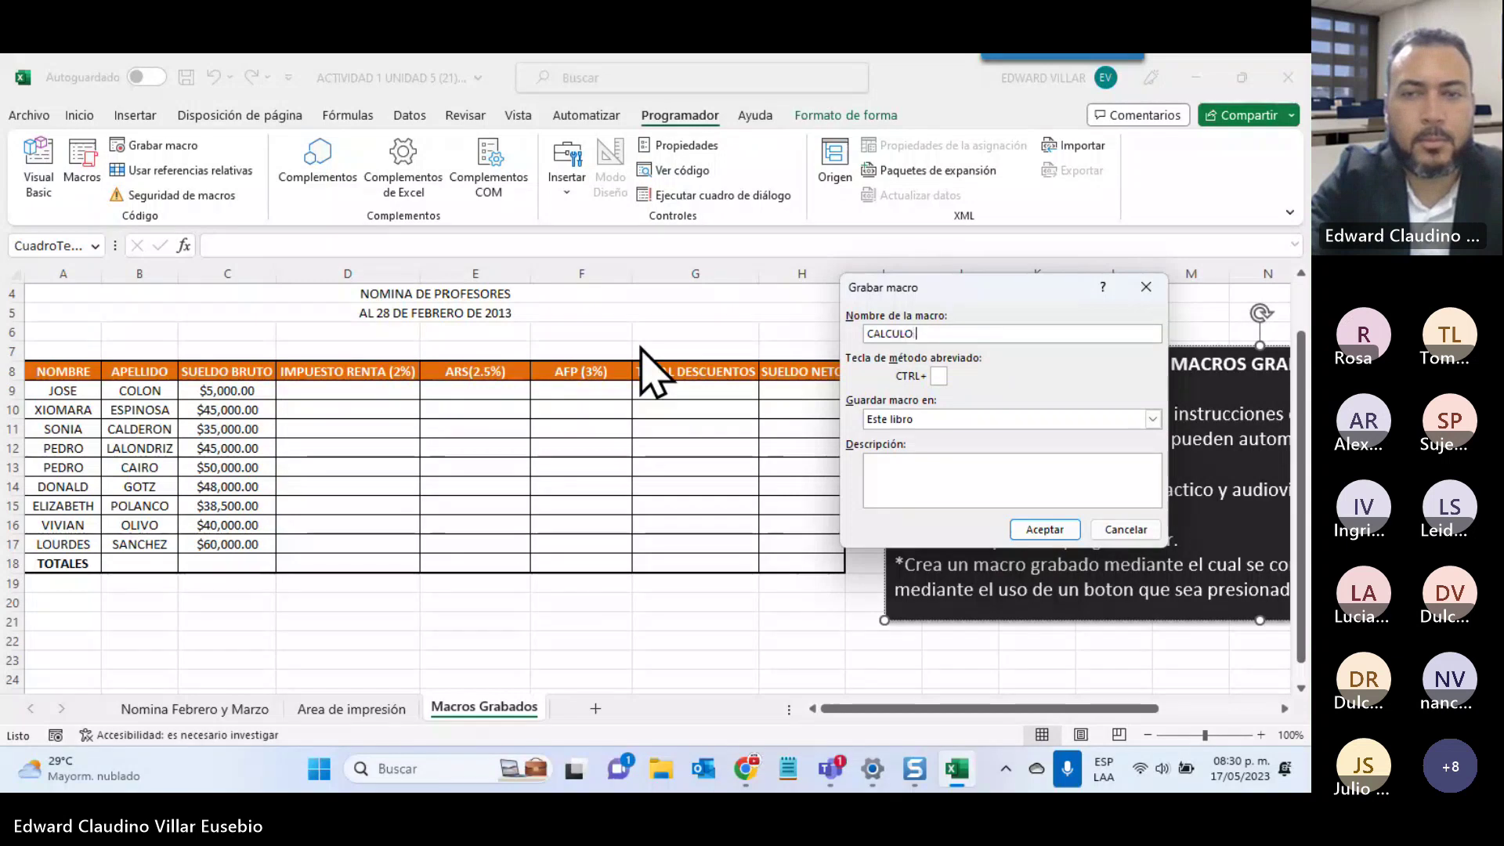
type("DE NOMINA")
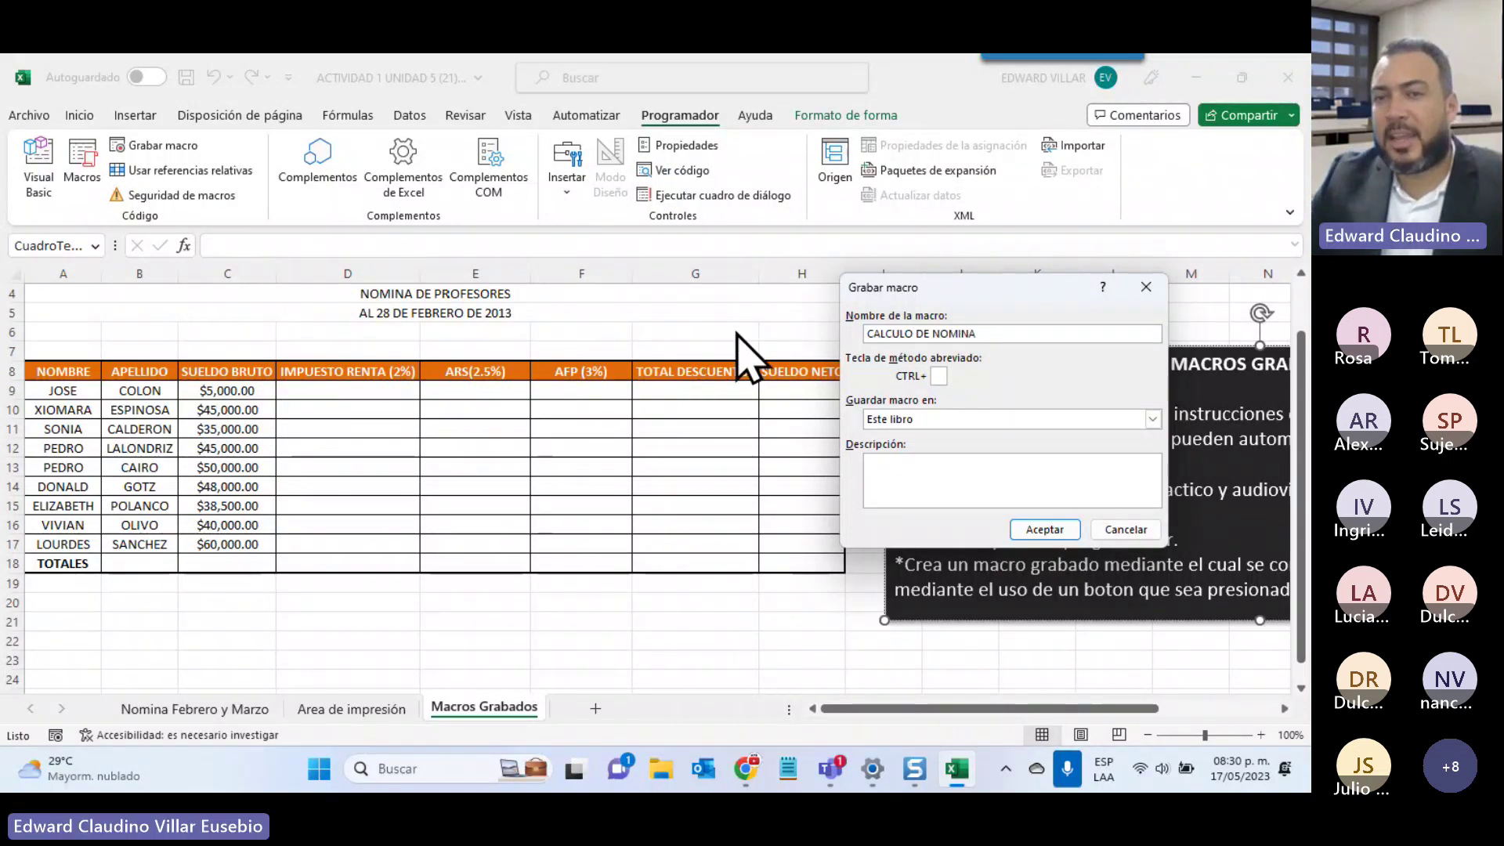
Assign lowercase s as the macro's Ctrl shortcut letter and review the storage locations, keeping Este libro
left_click(937, 376)
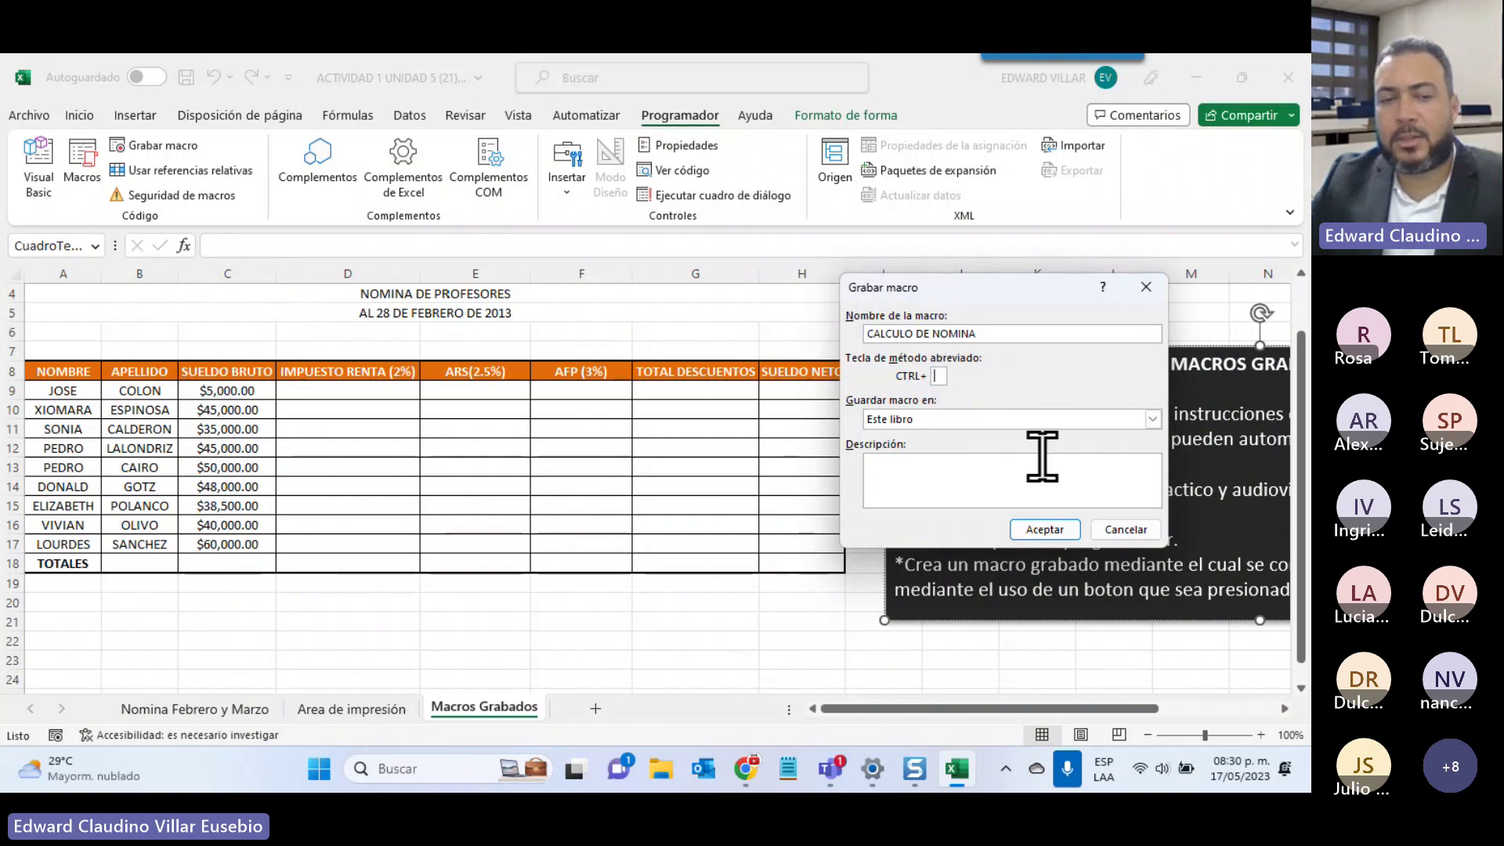
type("E")
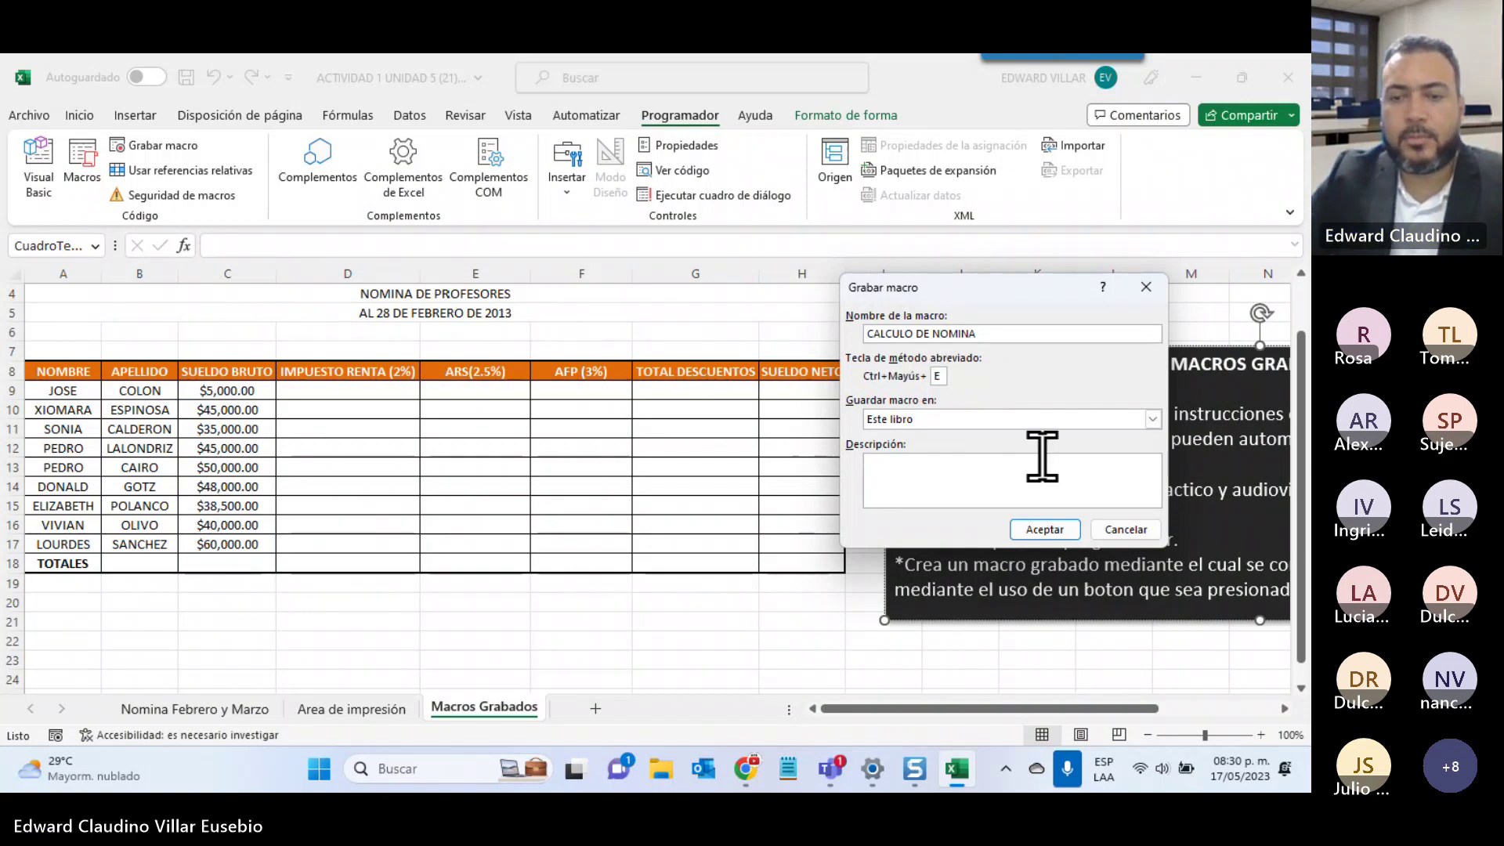
key("BackSpace")
type("s")
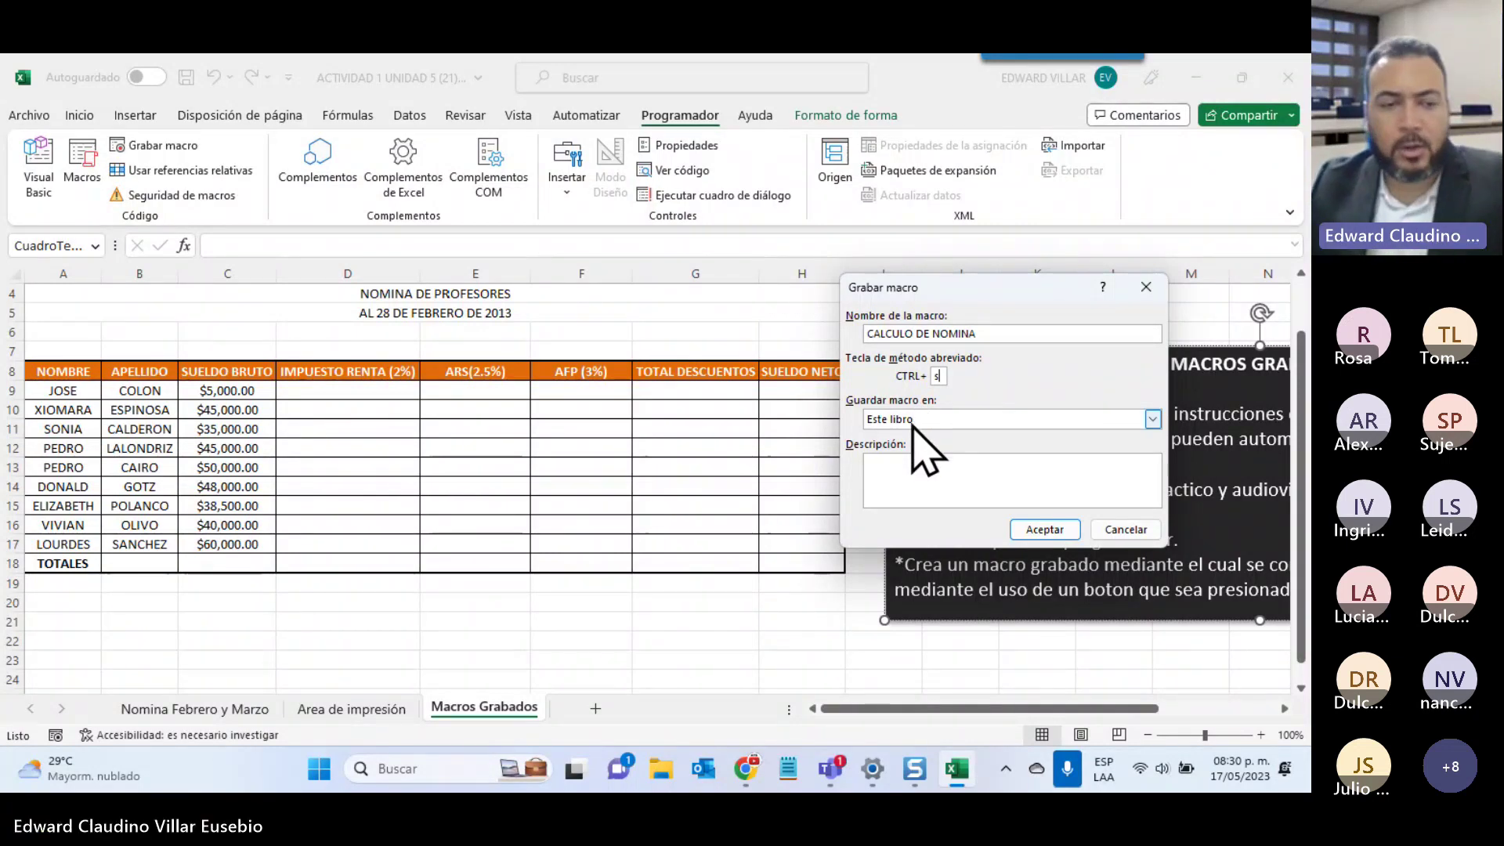
key("BackSpace")
type("E")
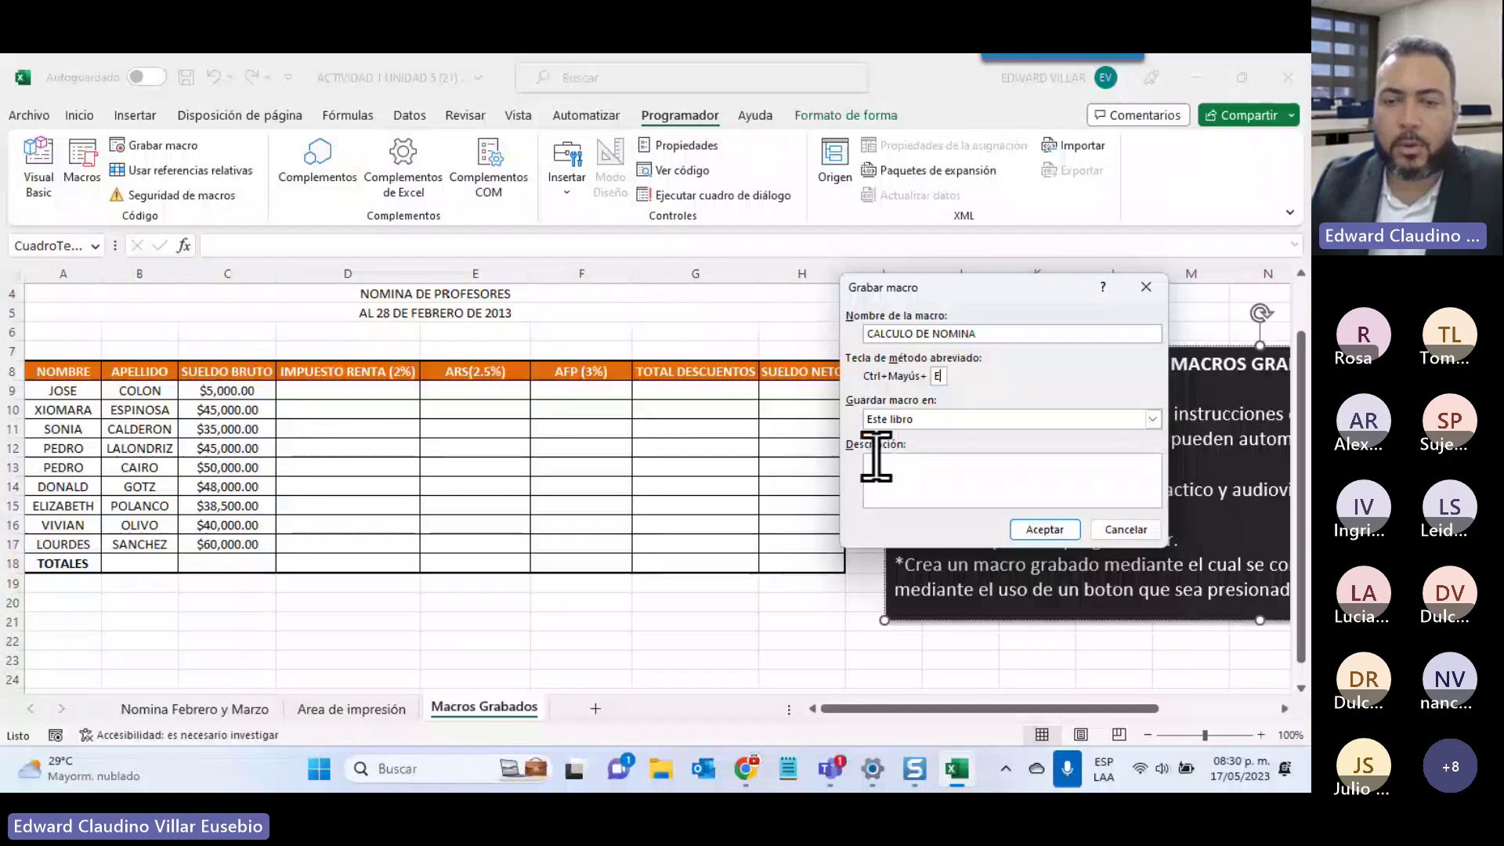
type("s")
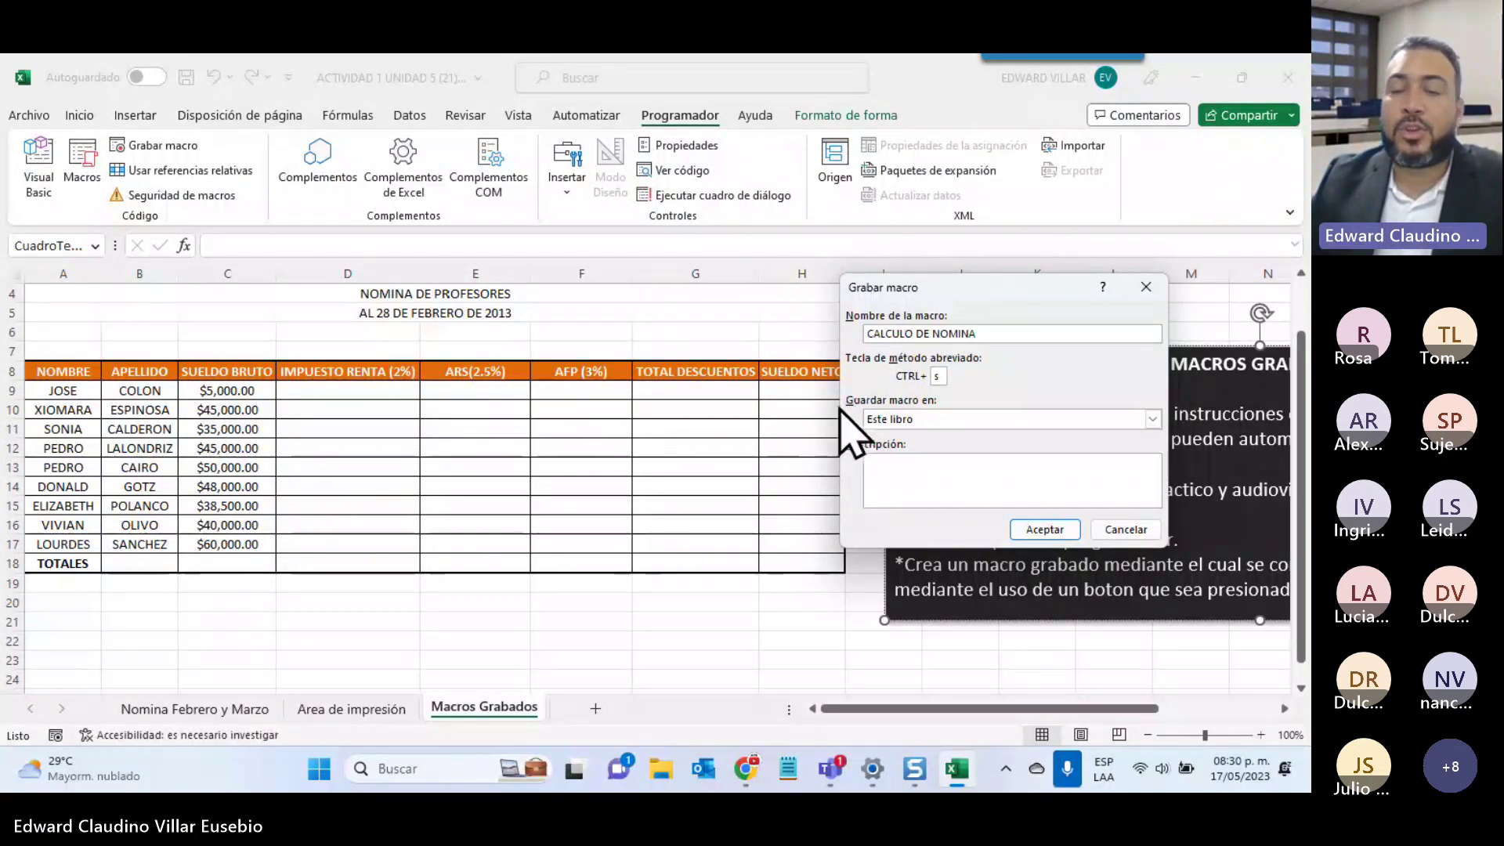
left_click(905, 420)
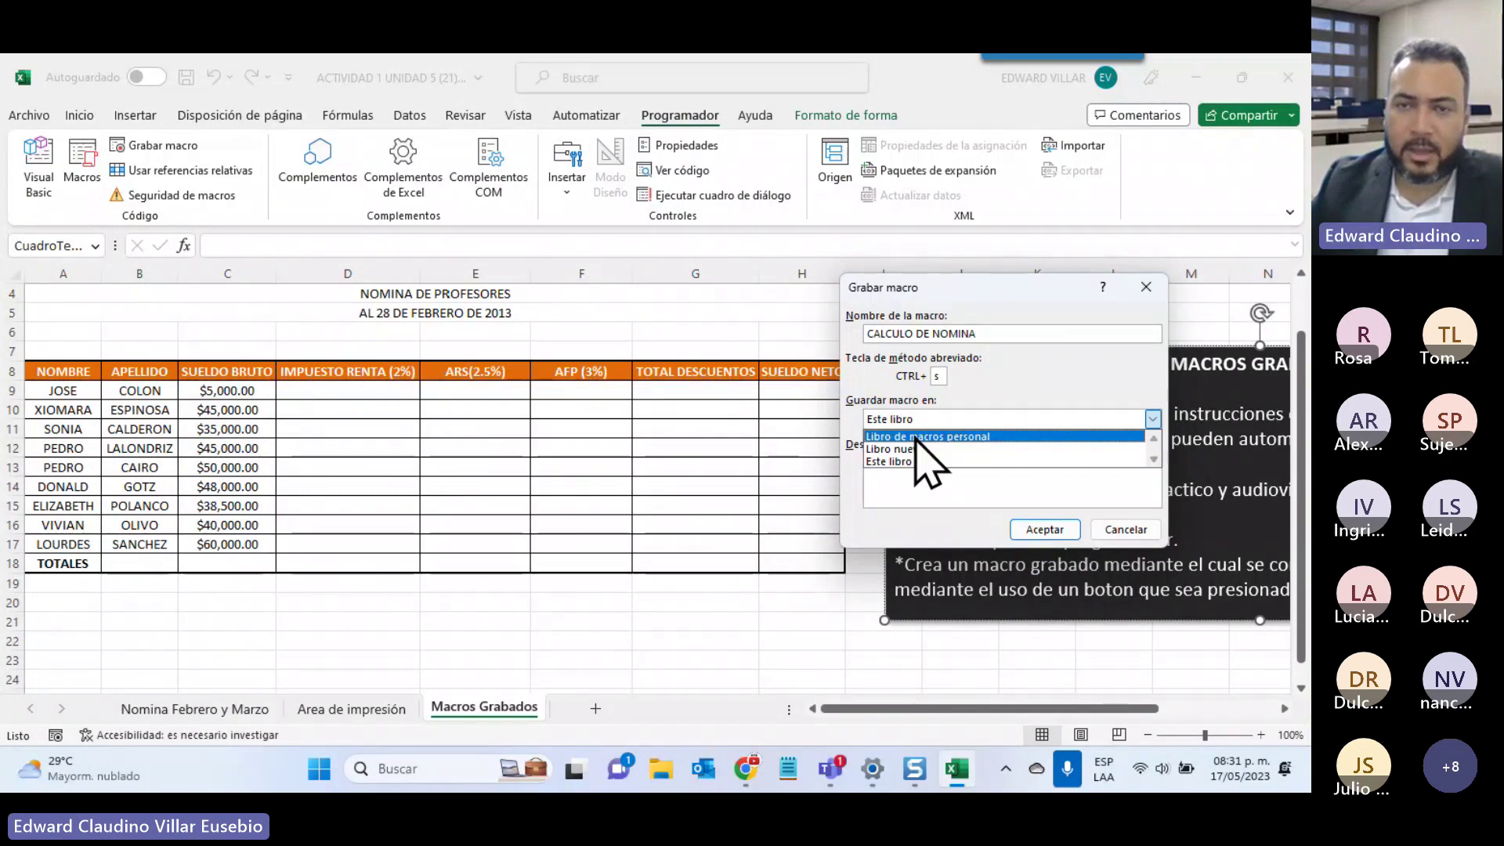
Remove the spaces from the macro name so it reads CALCULODENOMINA
left_click(918, 334)
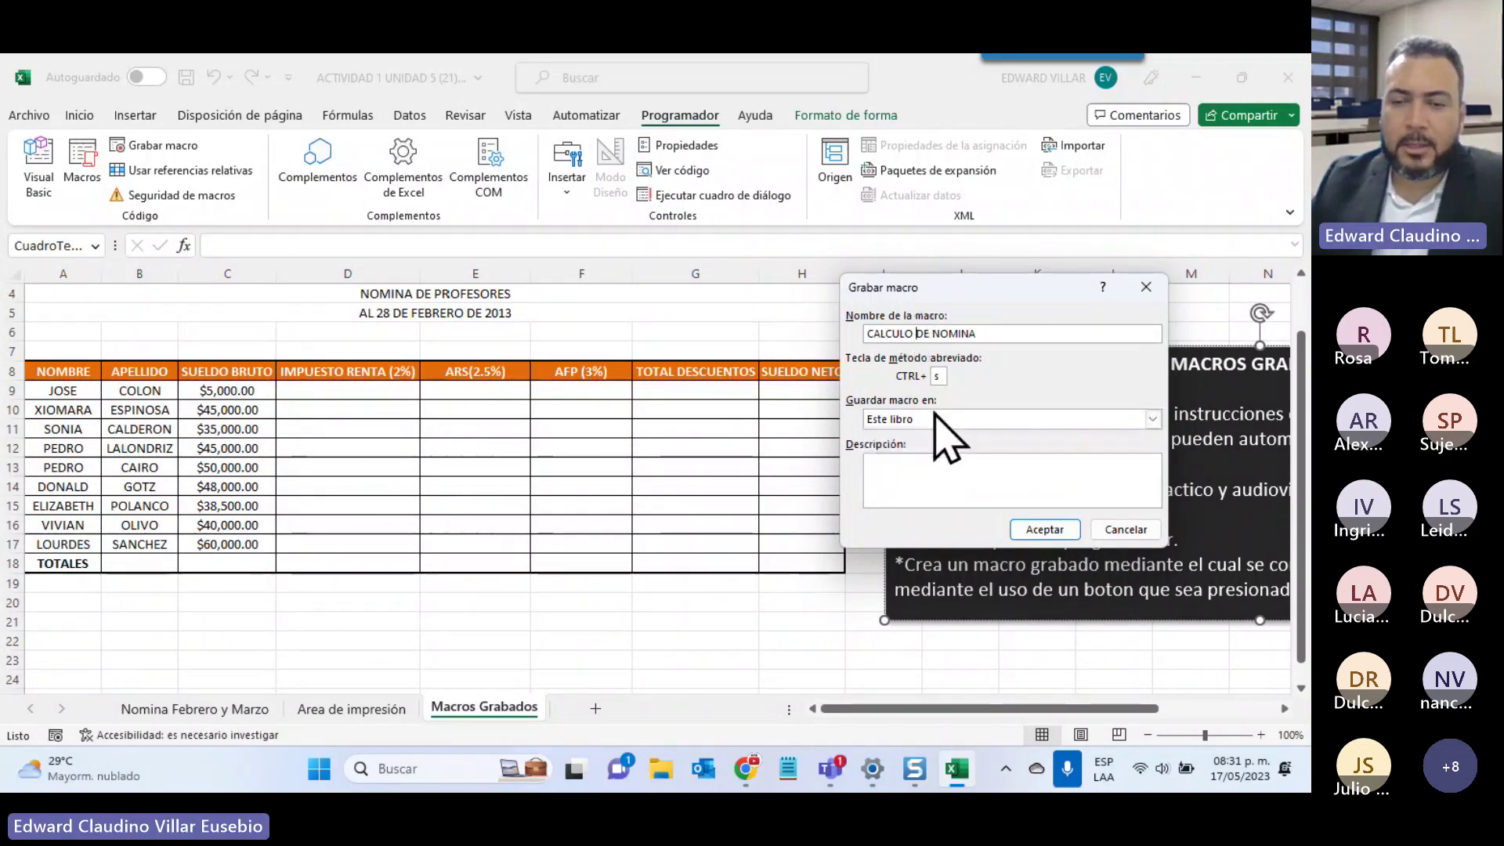
key("BackSpace")
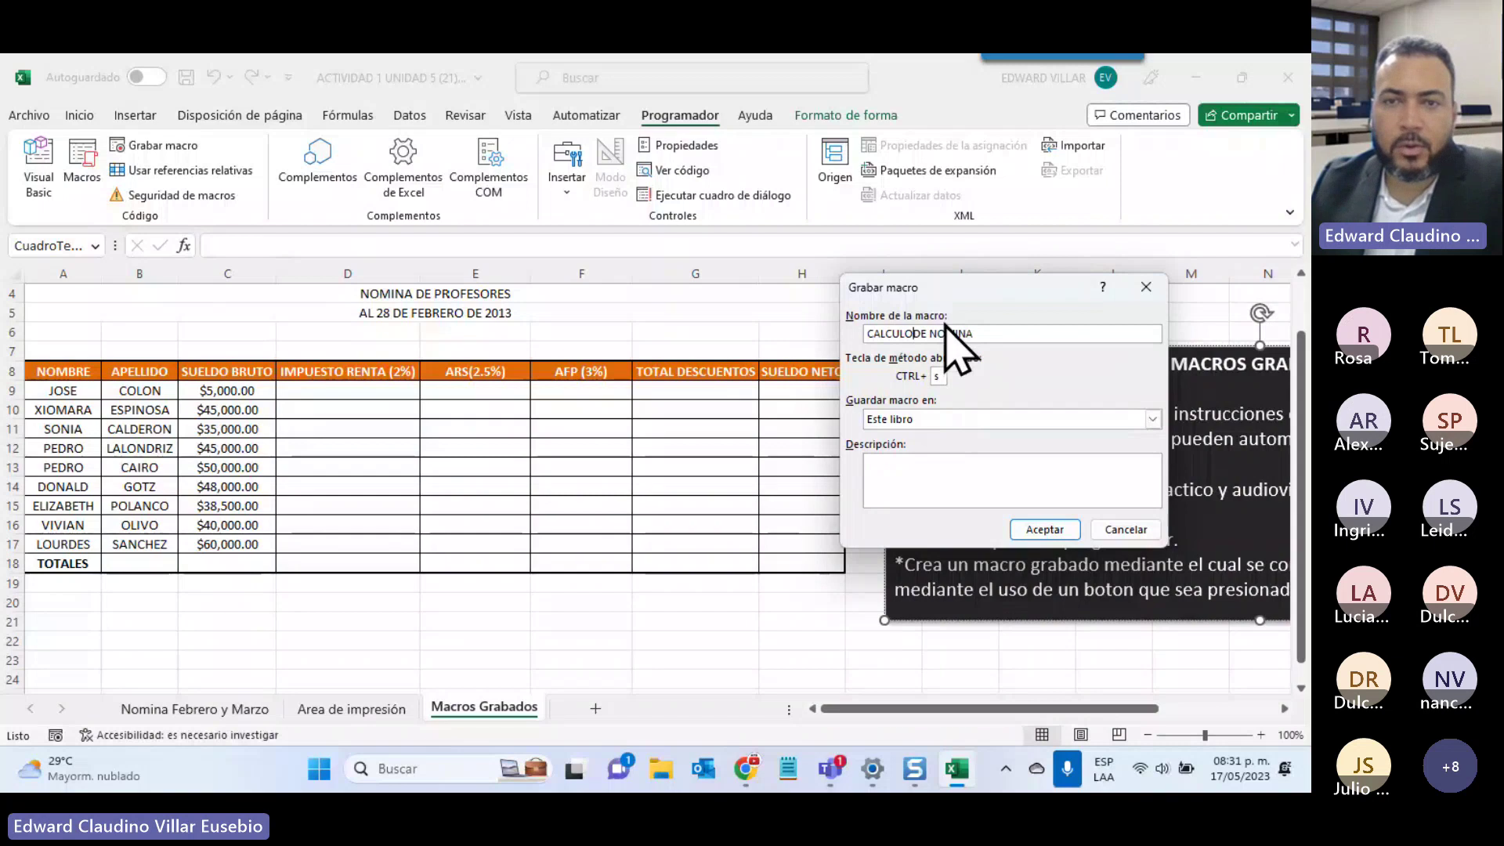
left_click(941, 336)
key("BackSpace")
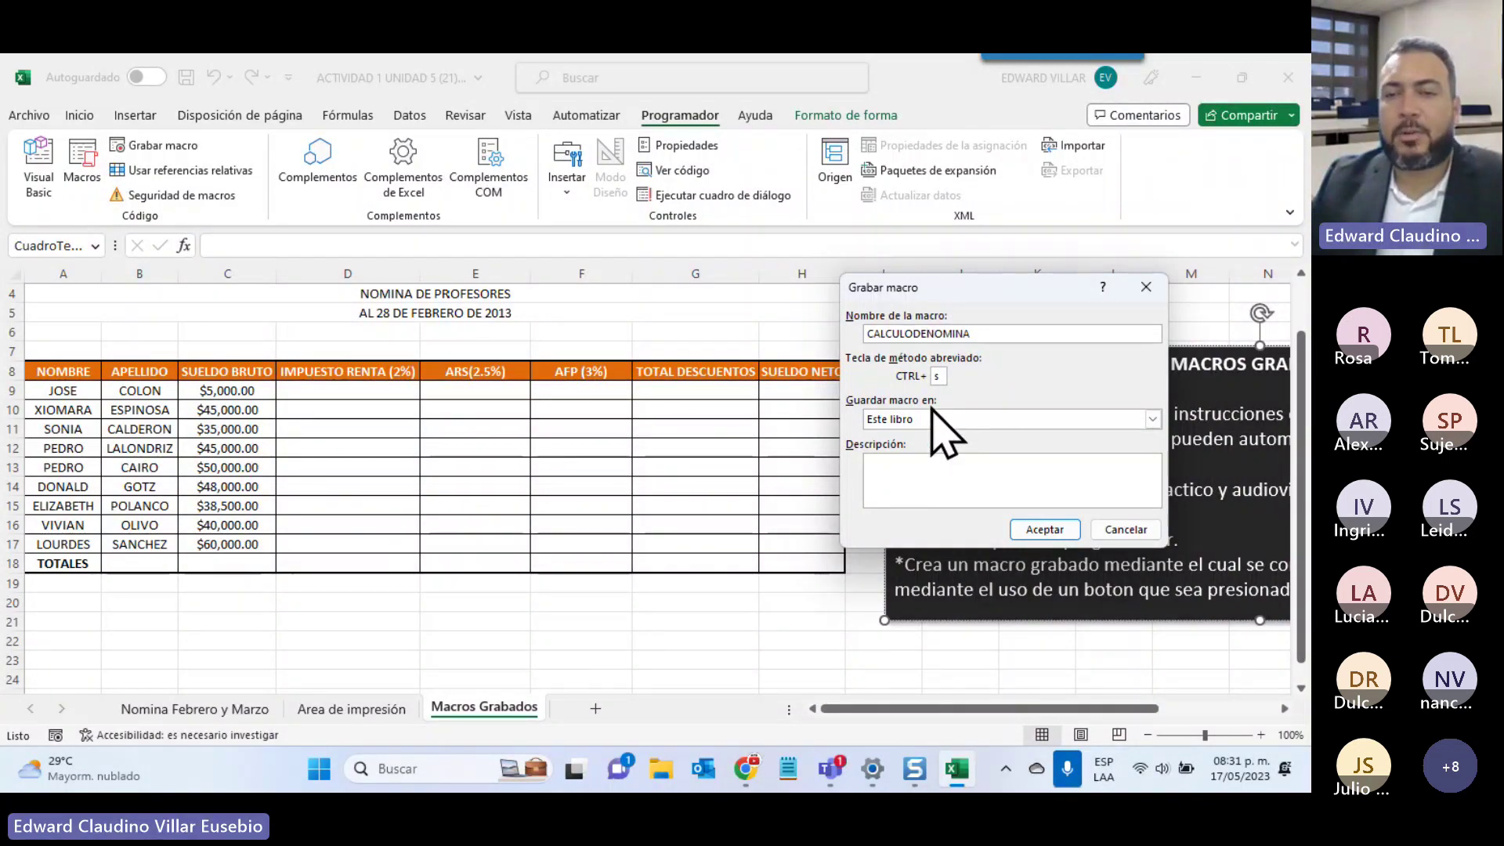
Describe the macro as "Macro pra realizar el calculo de la nomina de empleados." and begin recording
left_click(909, 480)
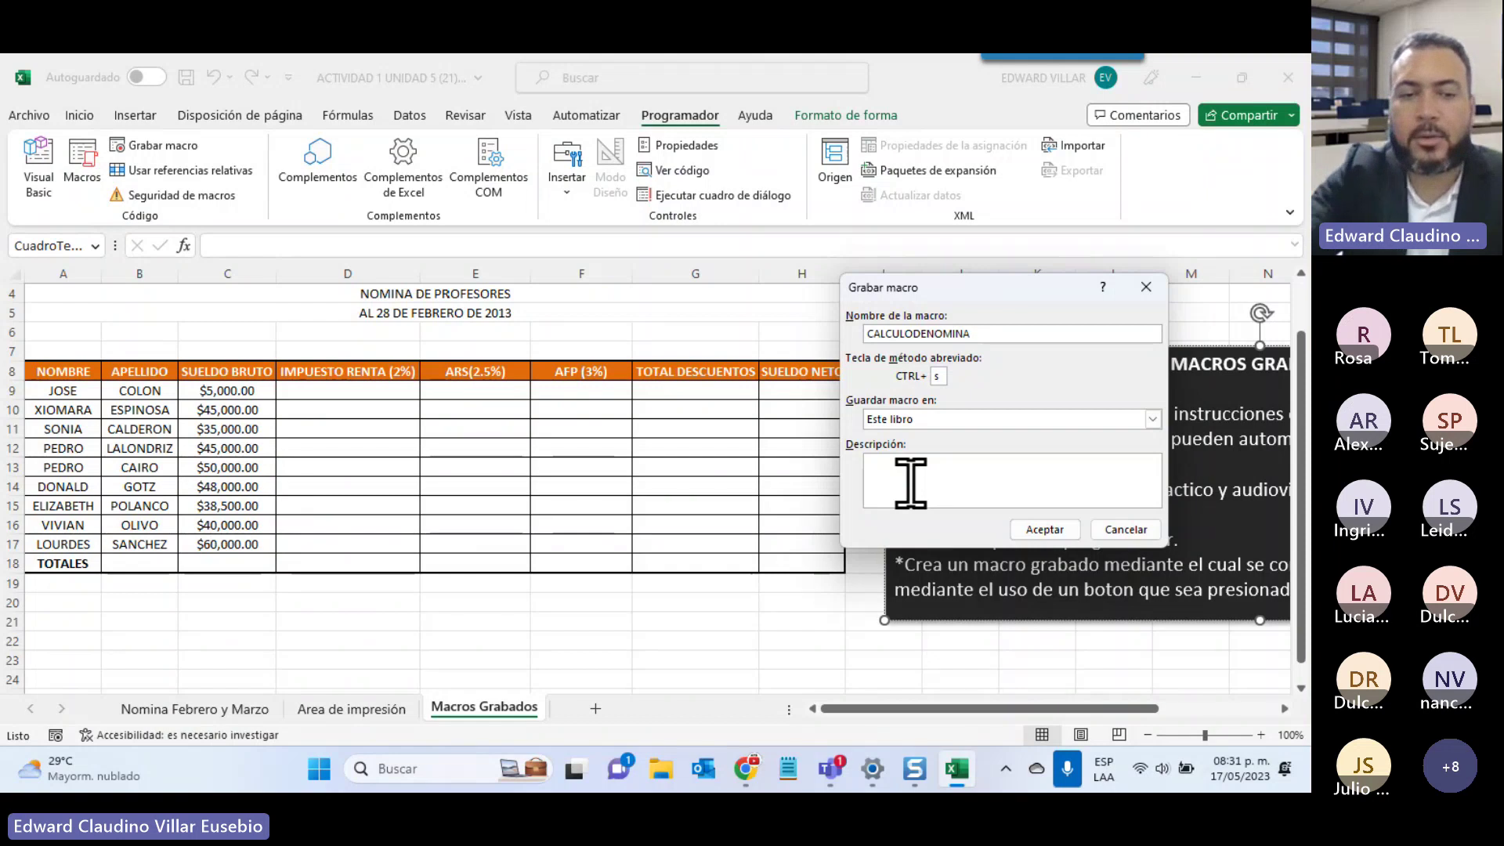
type("Macr")
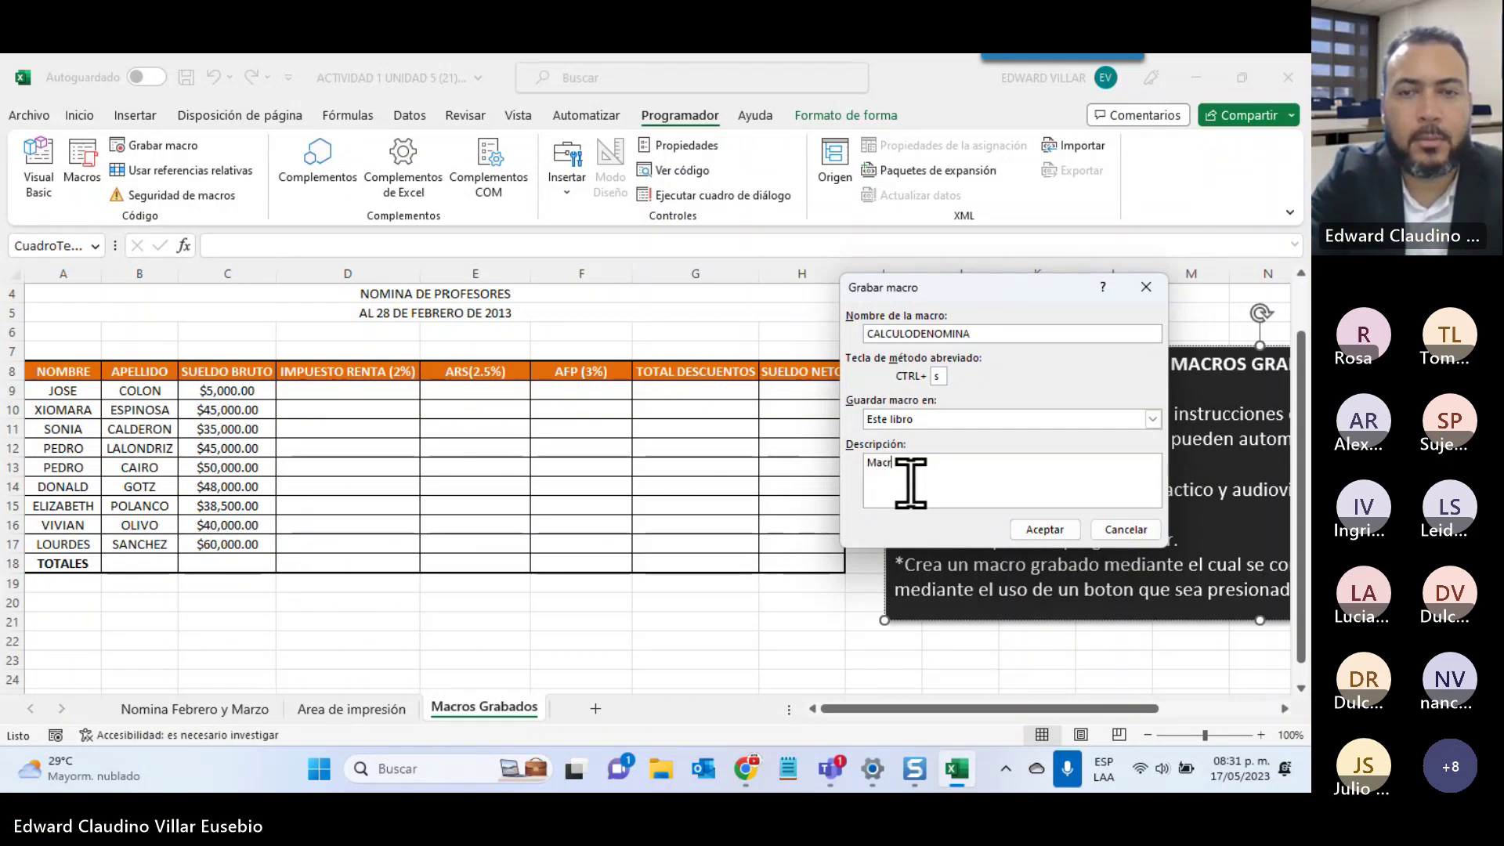
type("o para realizar ")
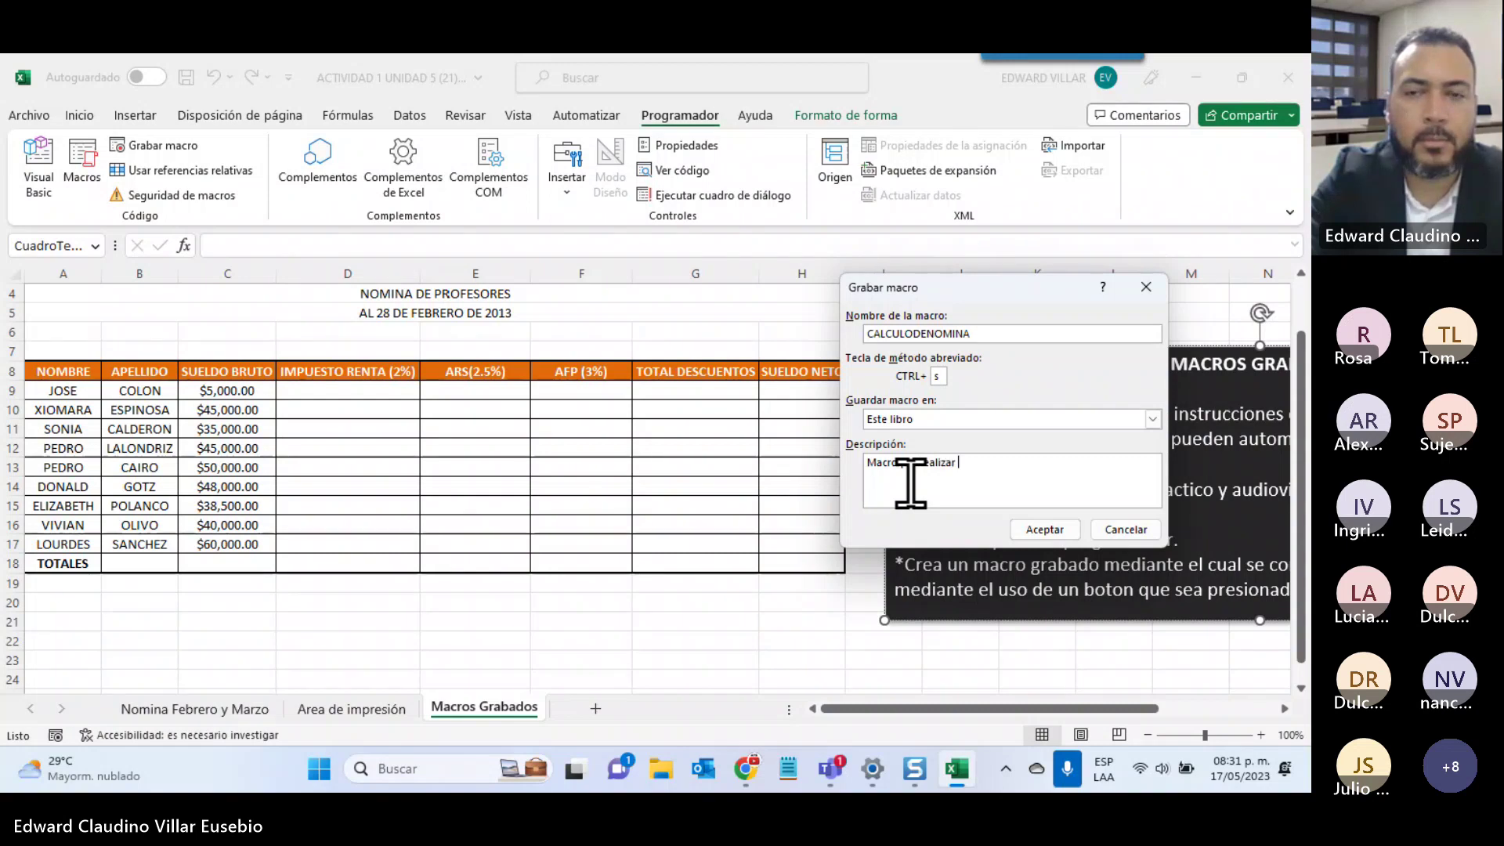
type("el calcu")
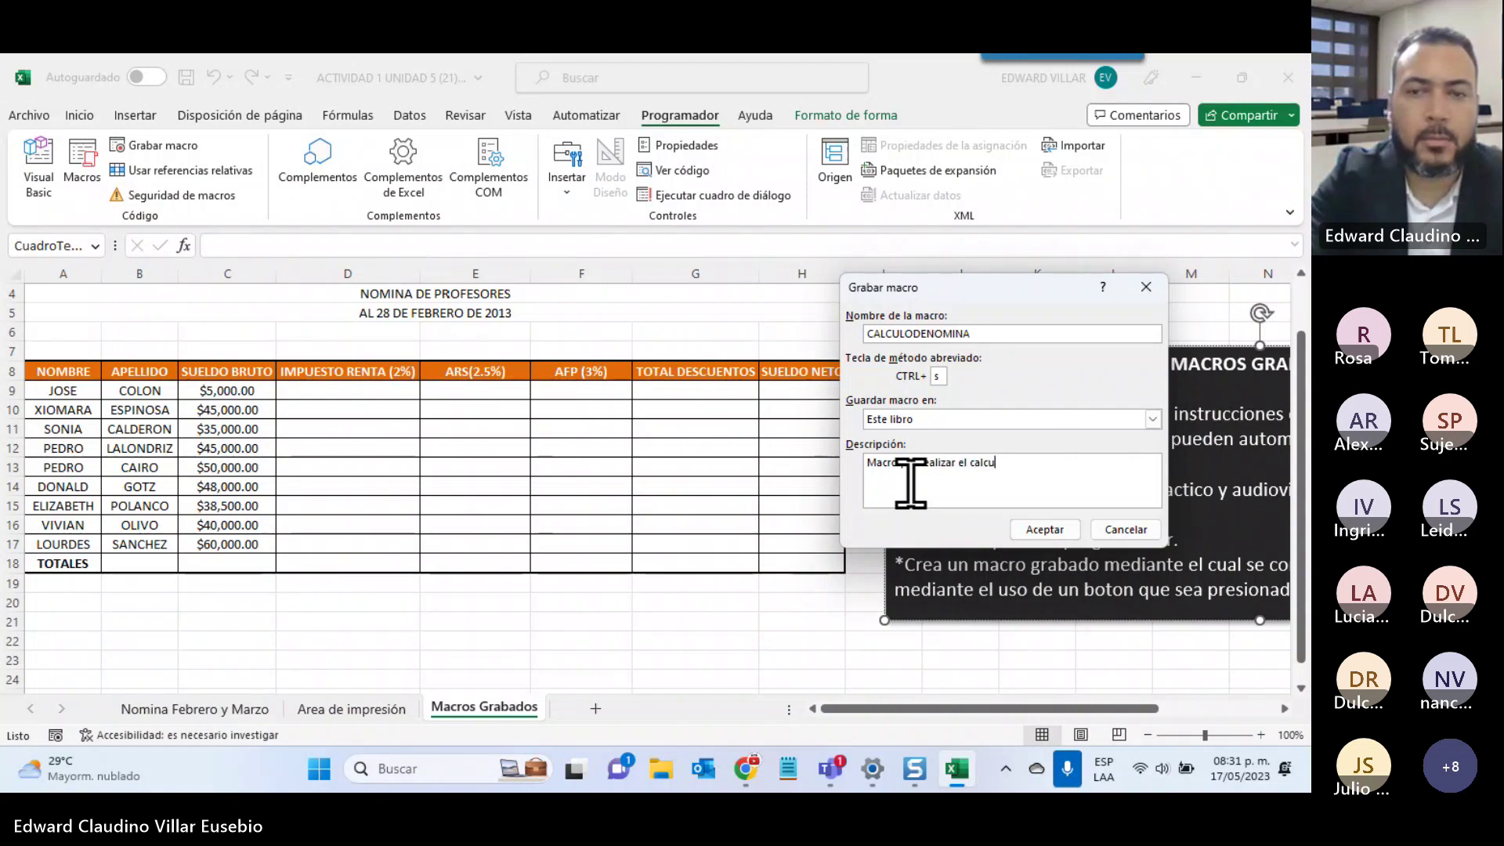
type("lo de")
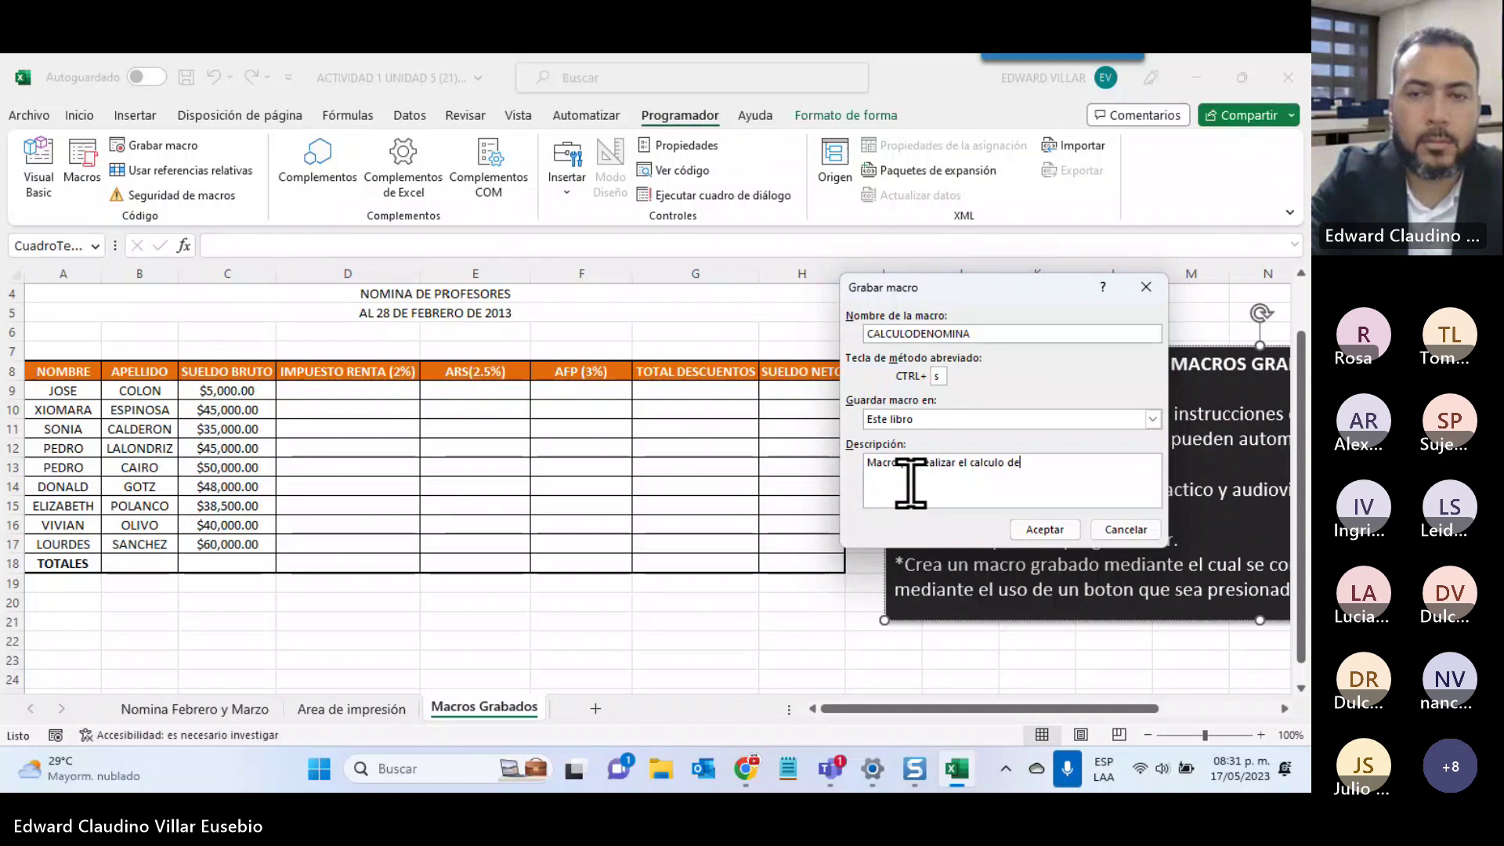
type(" la nomina de emple")
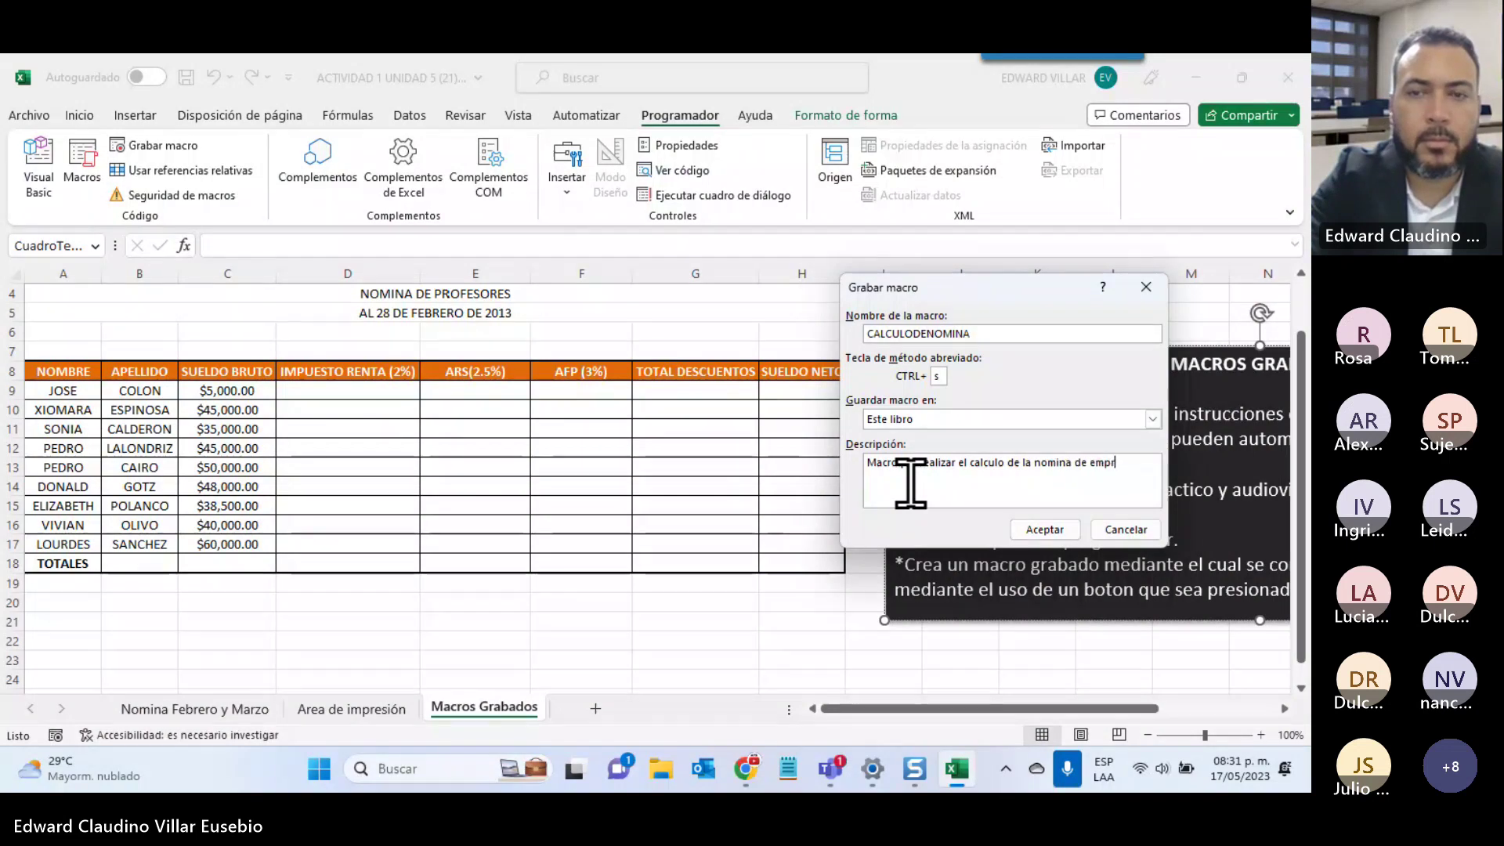
type("ados")
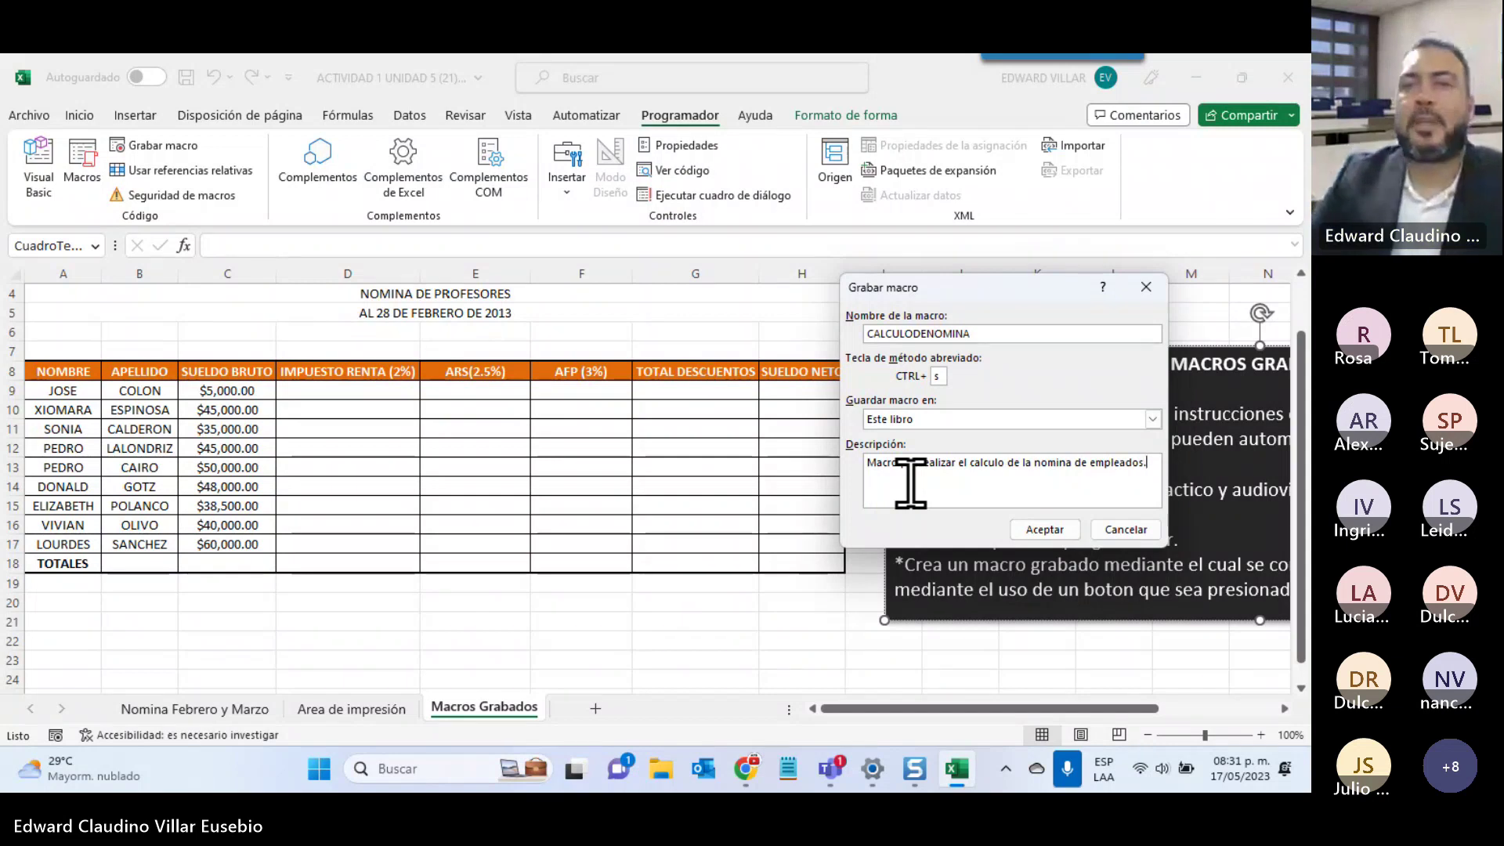
type(".")
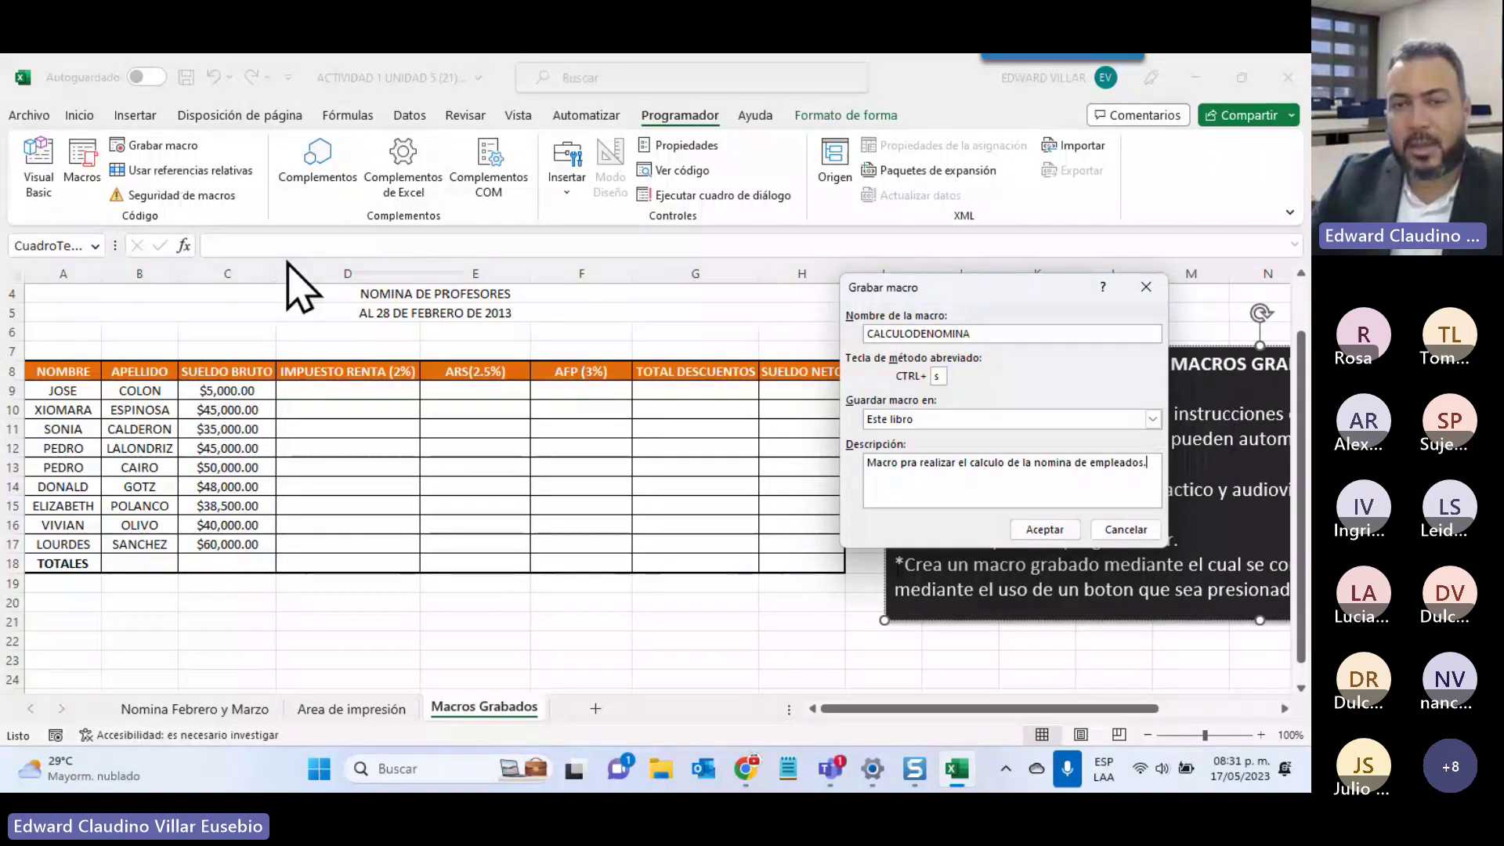
left_click(1050, 533)
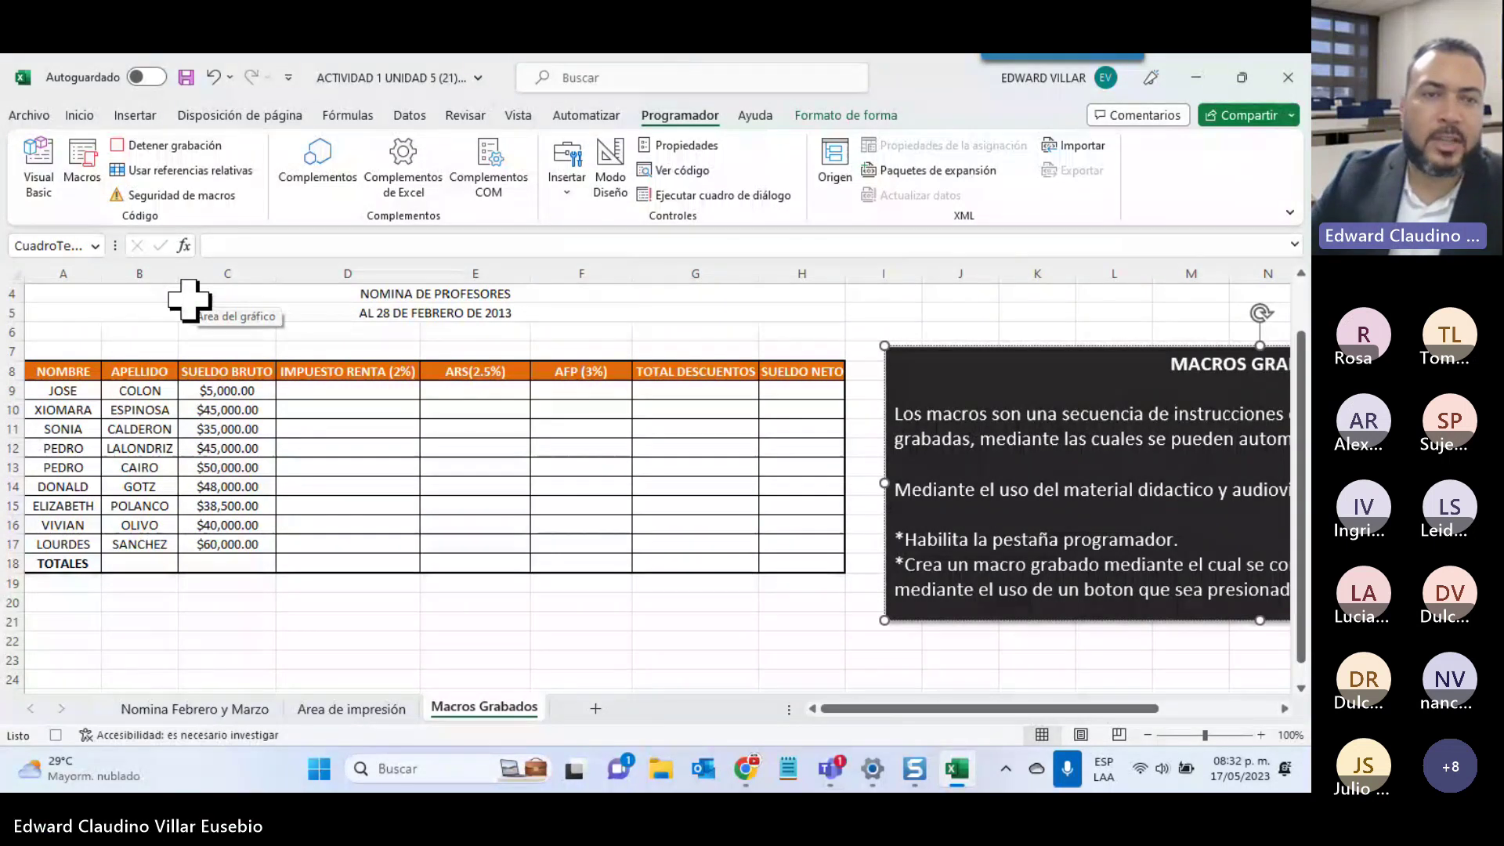
Calculate the Impuesto Renta in D9 with =C9*2% and fill the formula down to D17
left_click(320, 396)
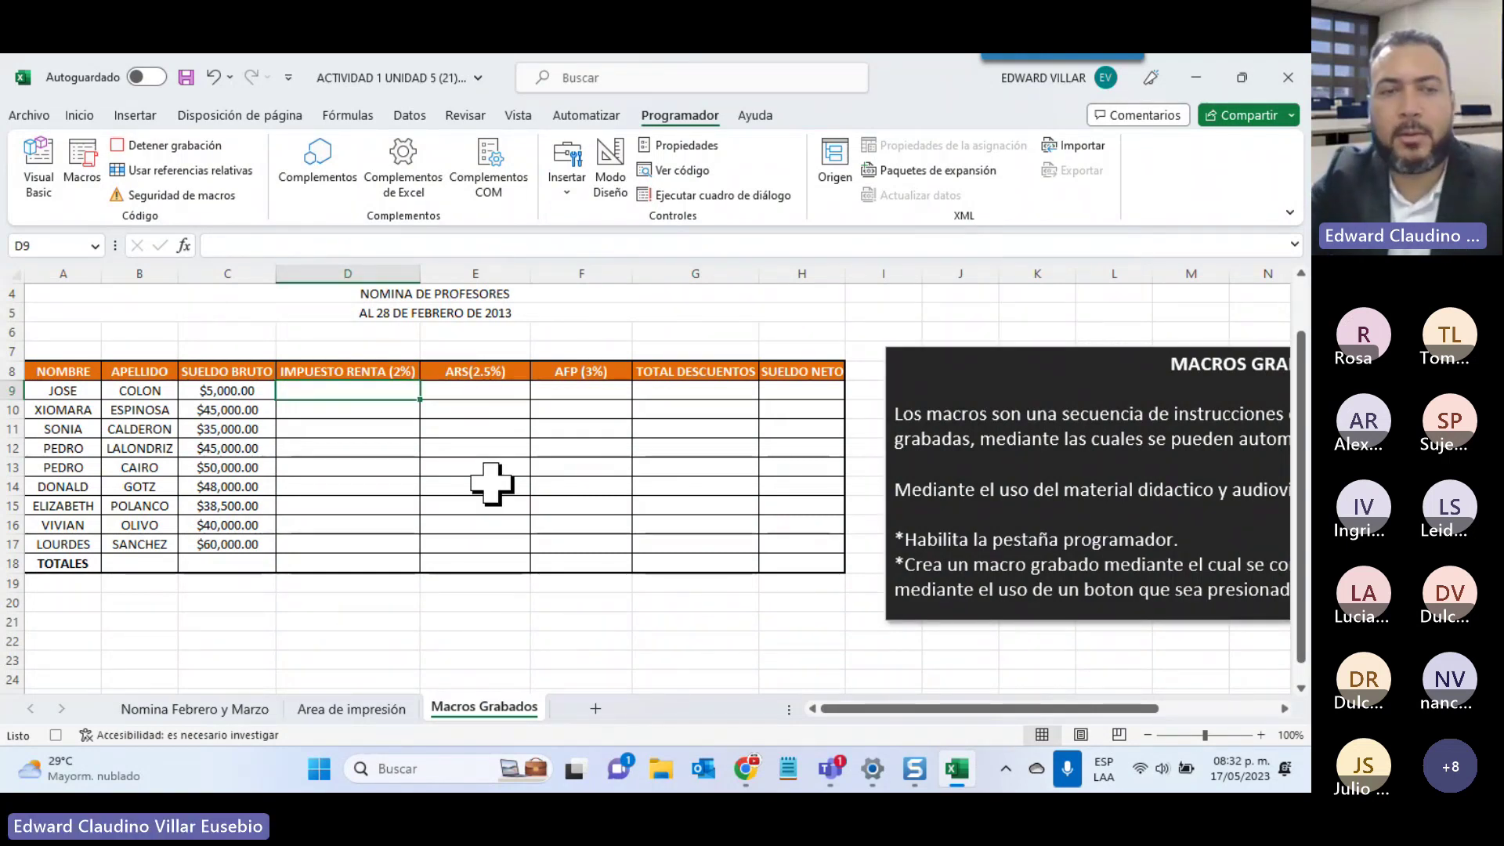
type("=")
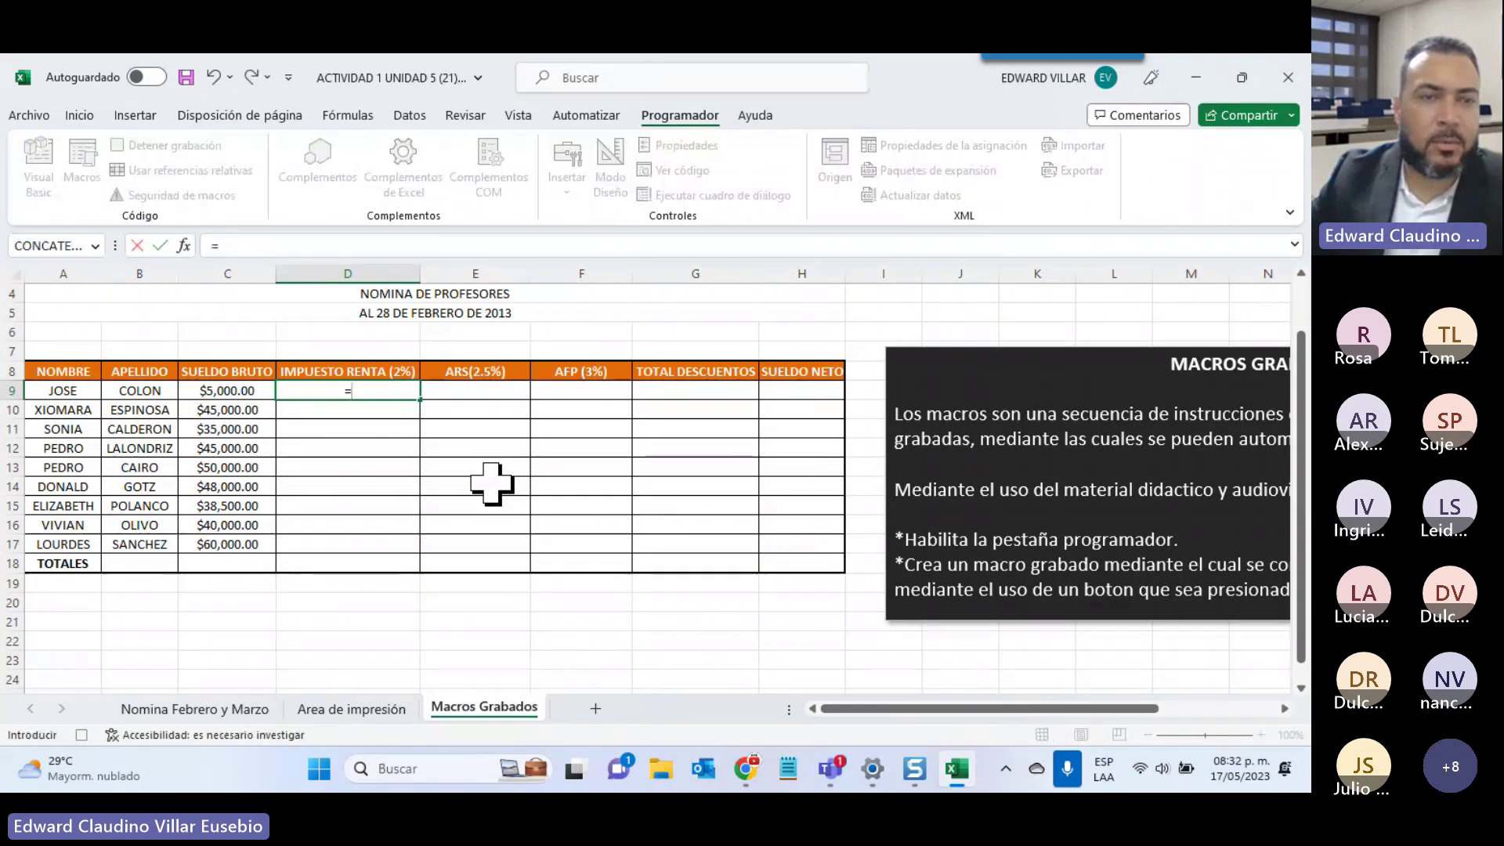
left_click(220, 390)
type("*")
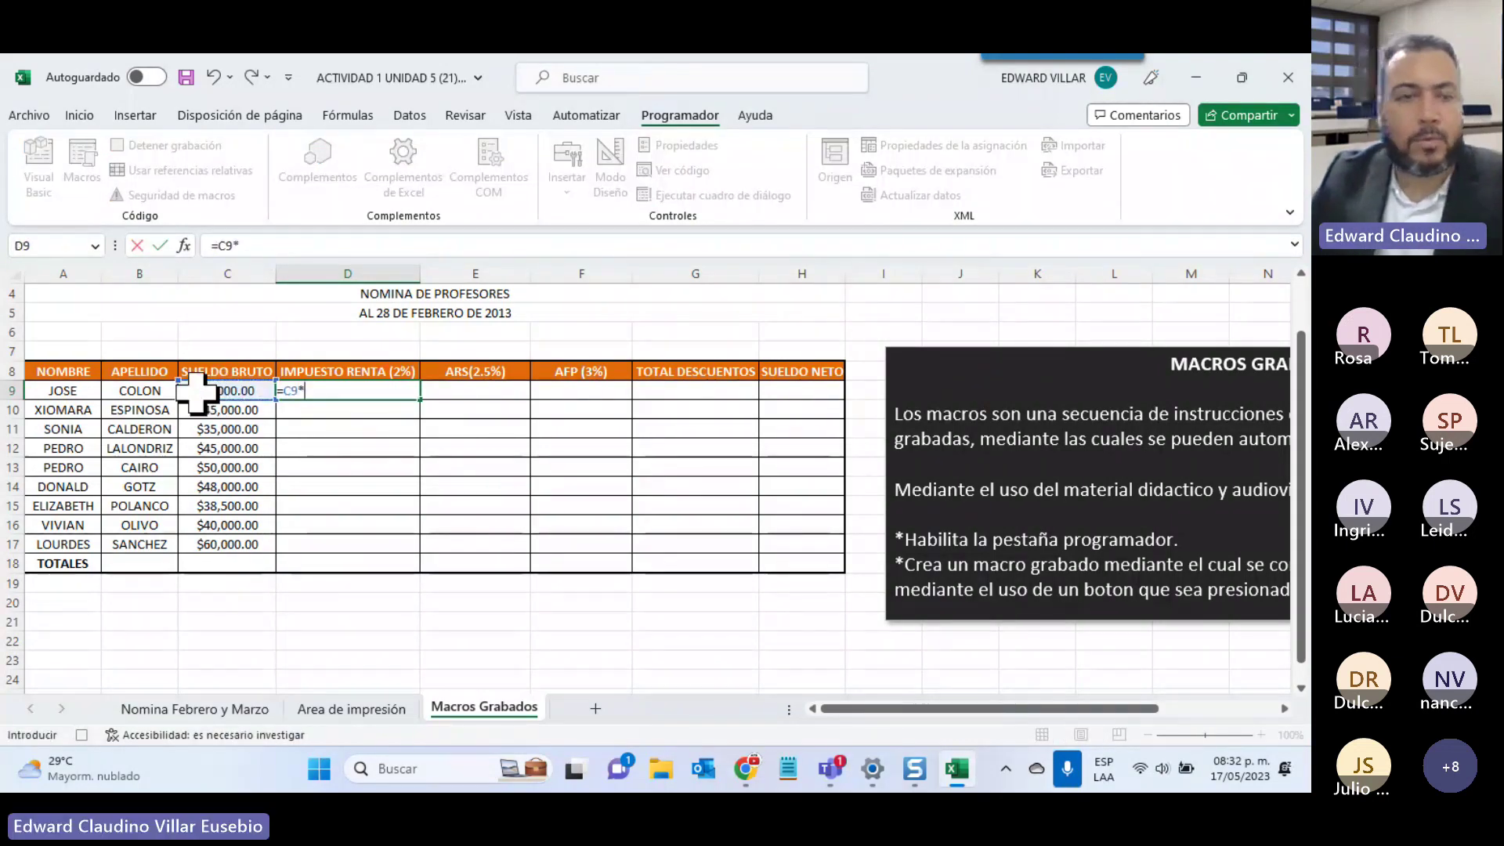
type("2")
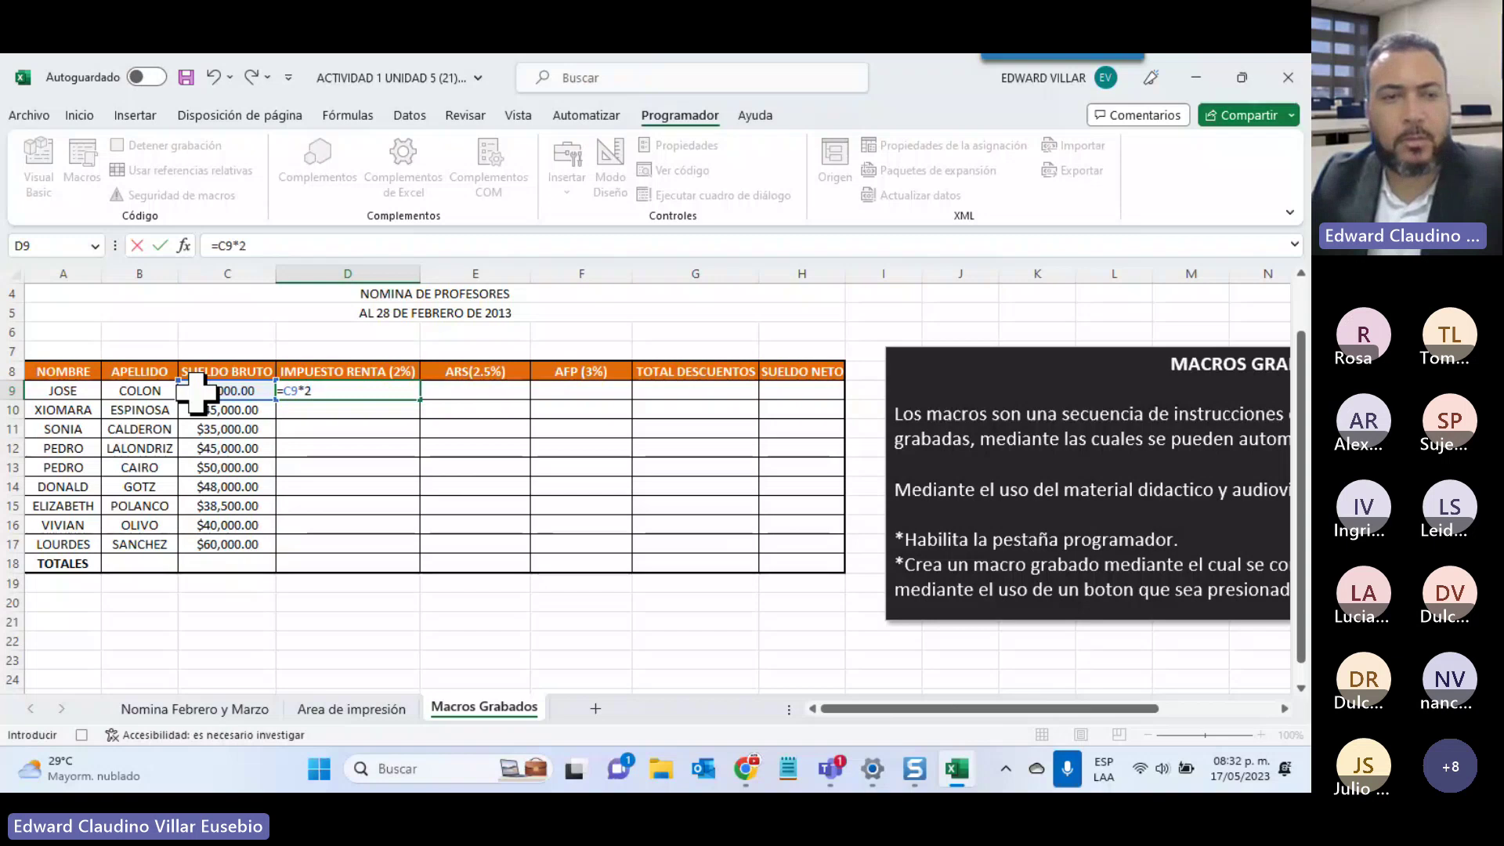
key("Return")
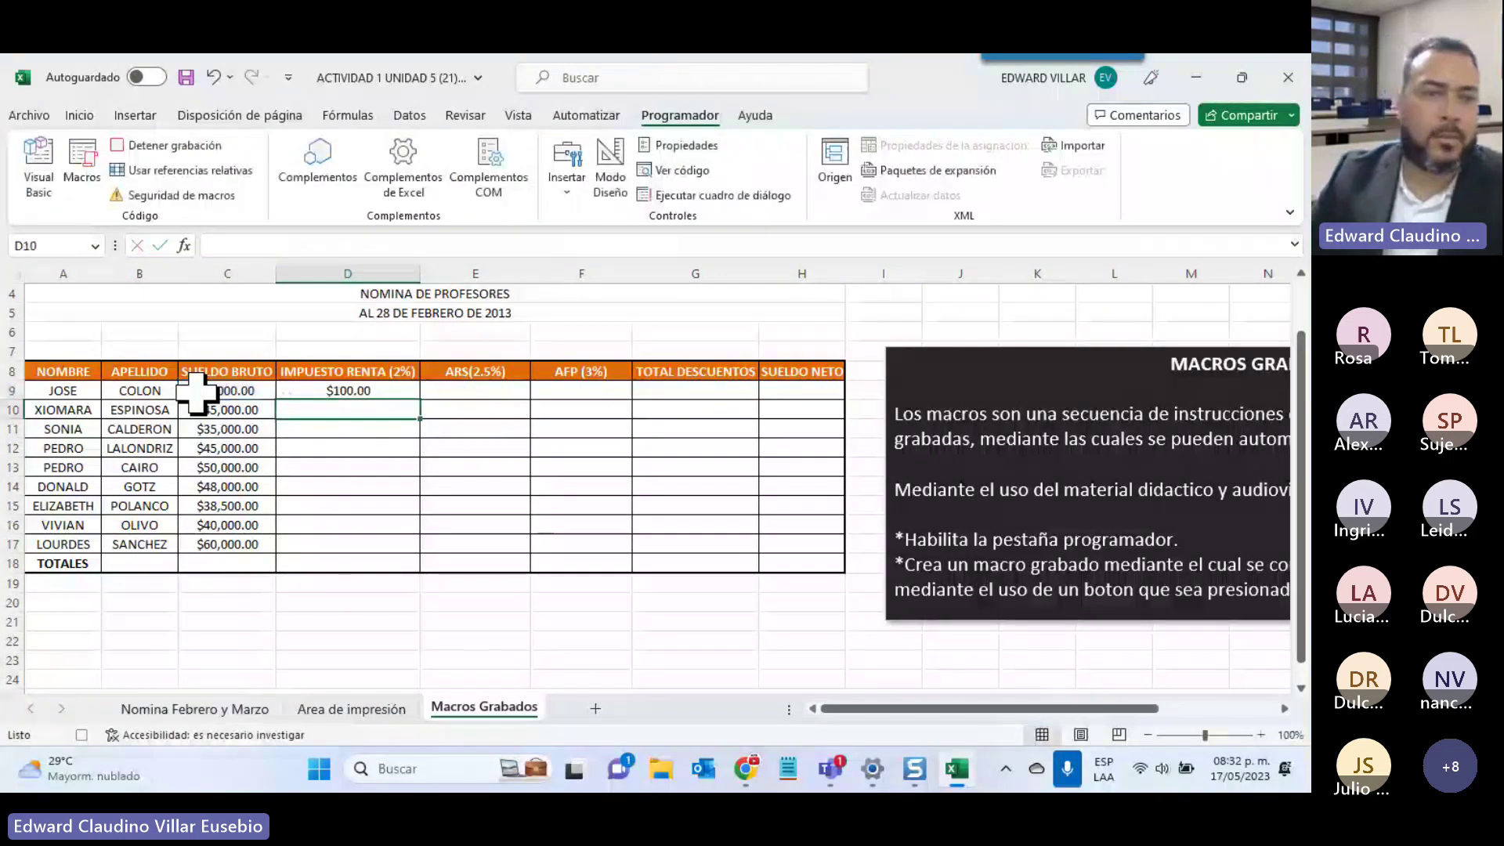
left_click(350, 390)
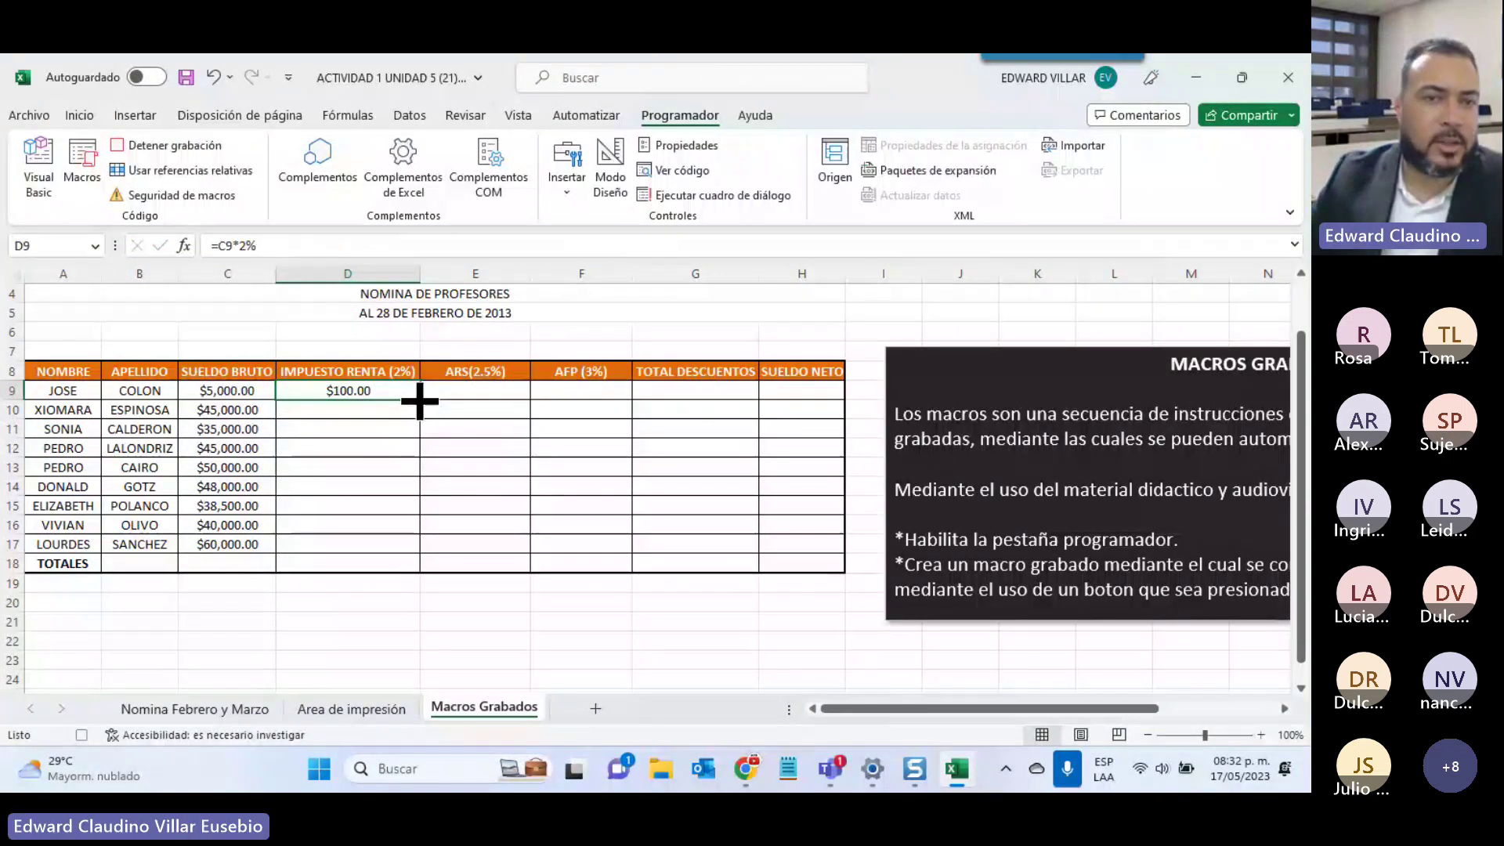
left_click_drag(420, 400, 398, 543)
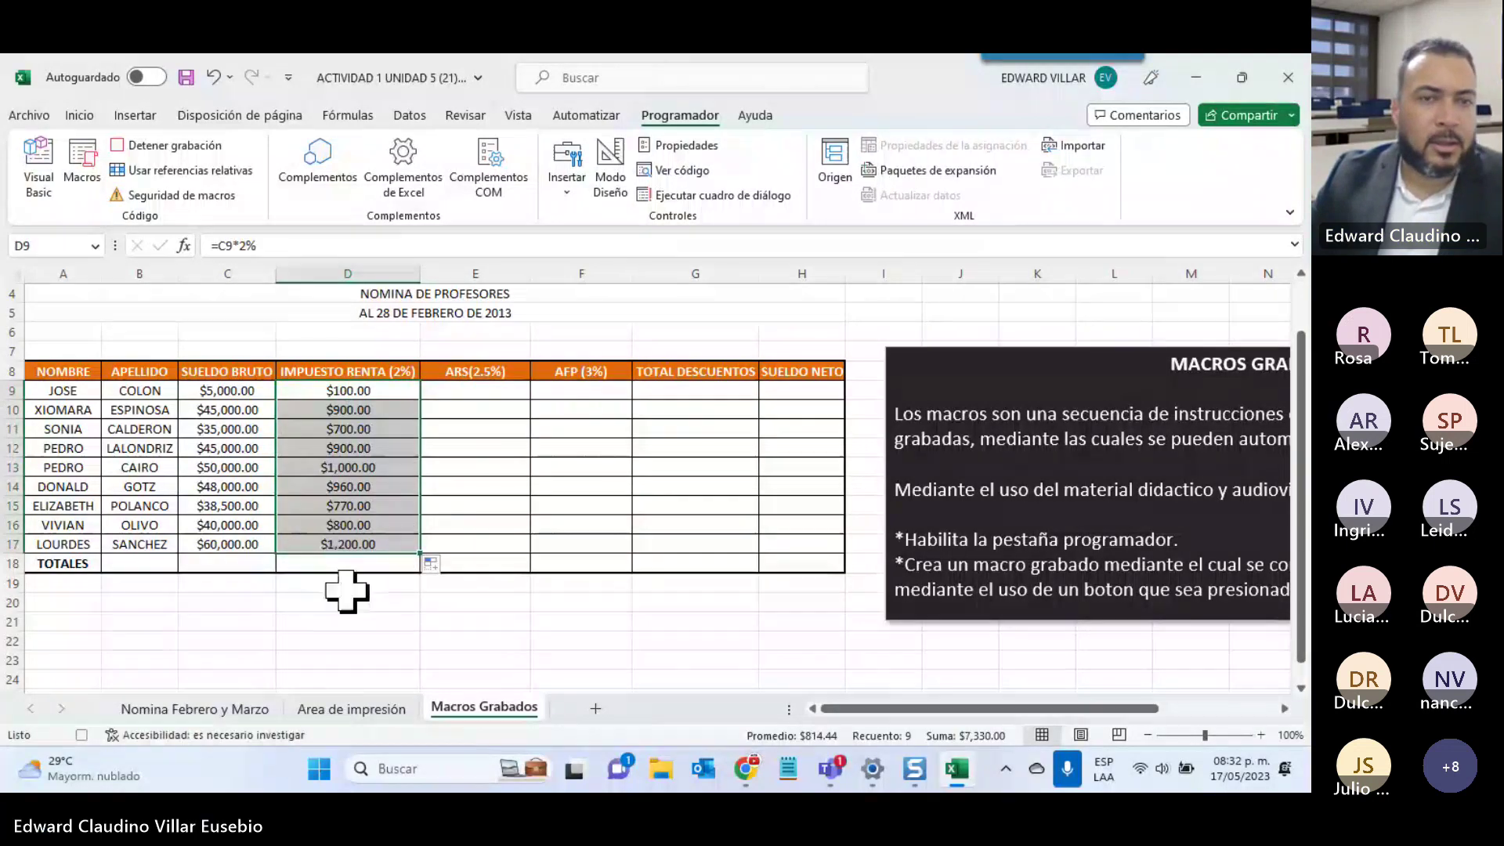
Calculate the ARS deduction in E9 with =C9*2.5% and fill the formula down to E17
left_click(447, 391)
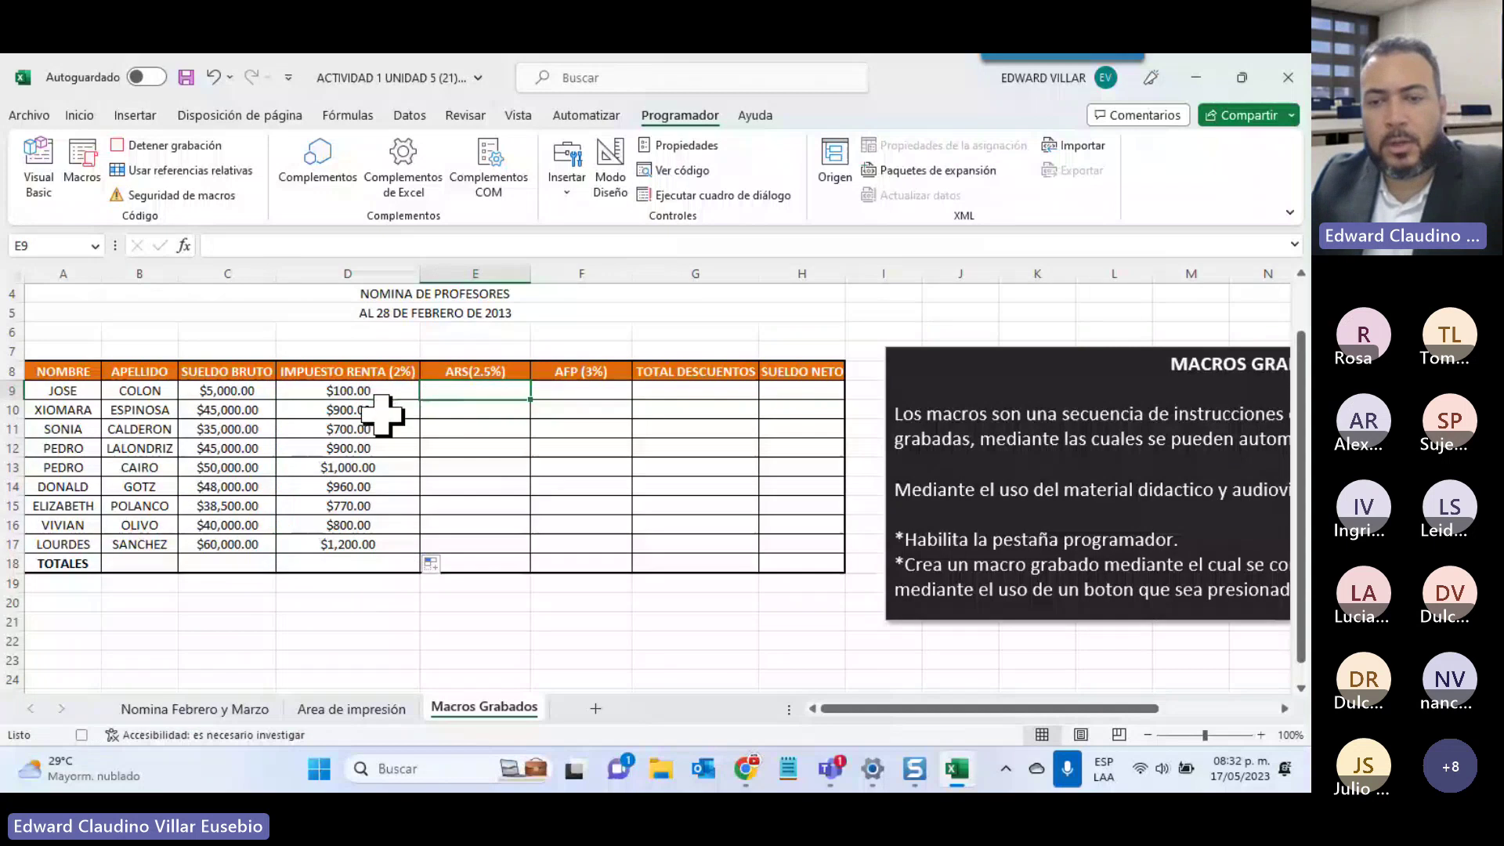
type("=")
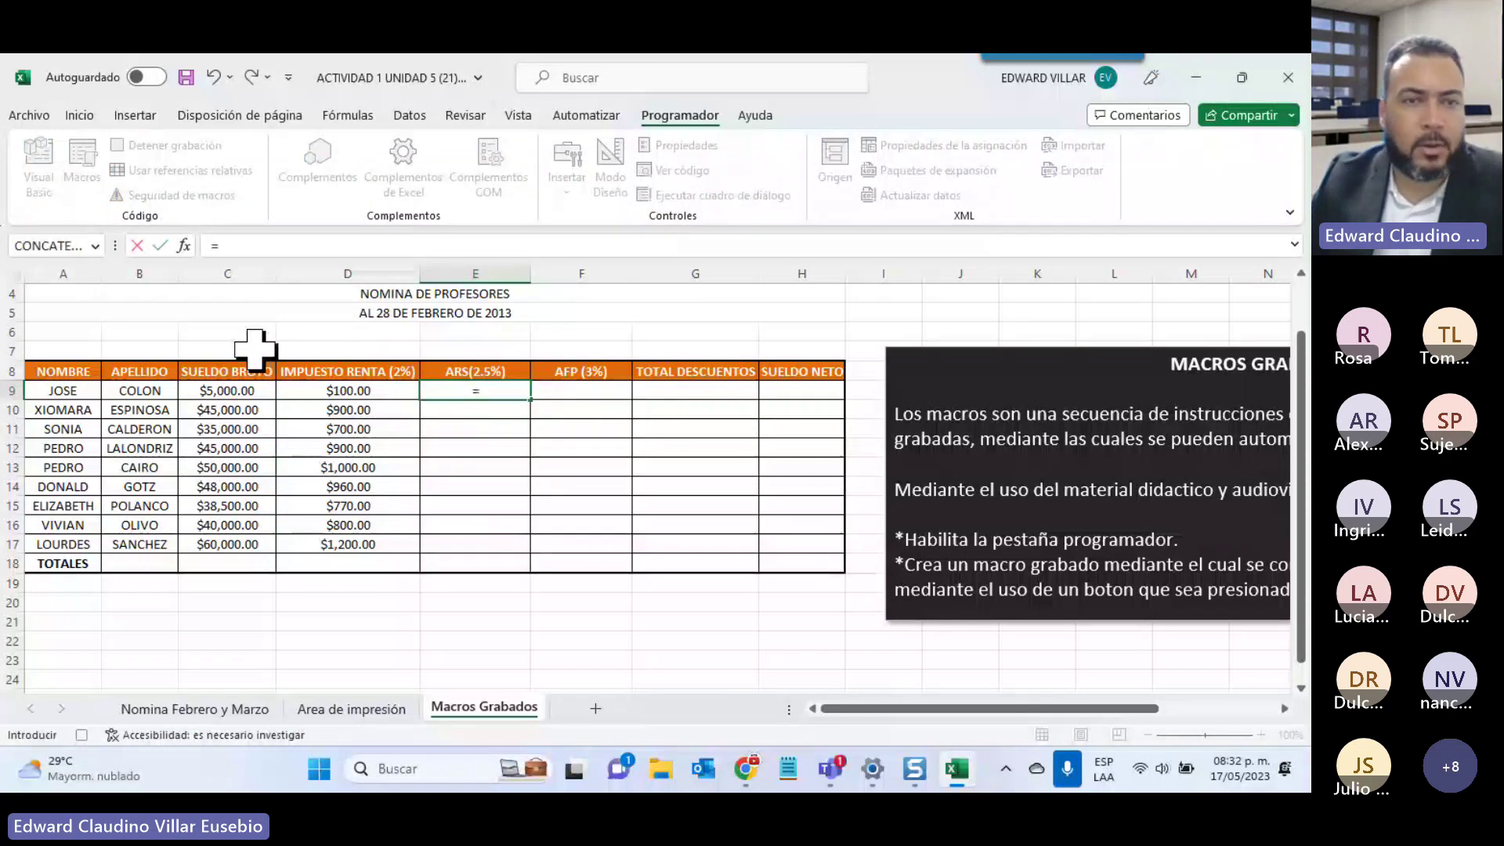
left_click(229, 389)
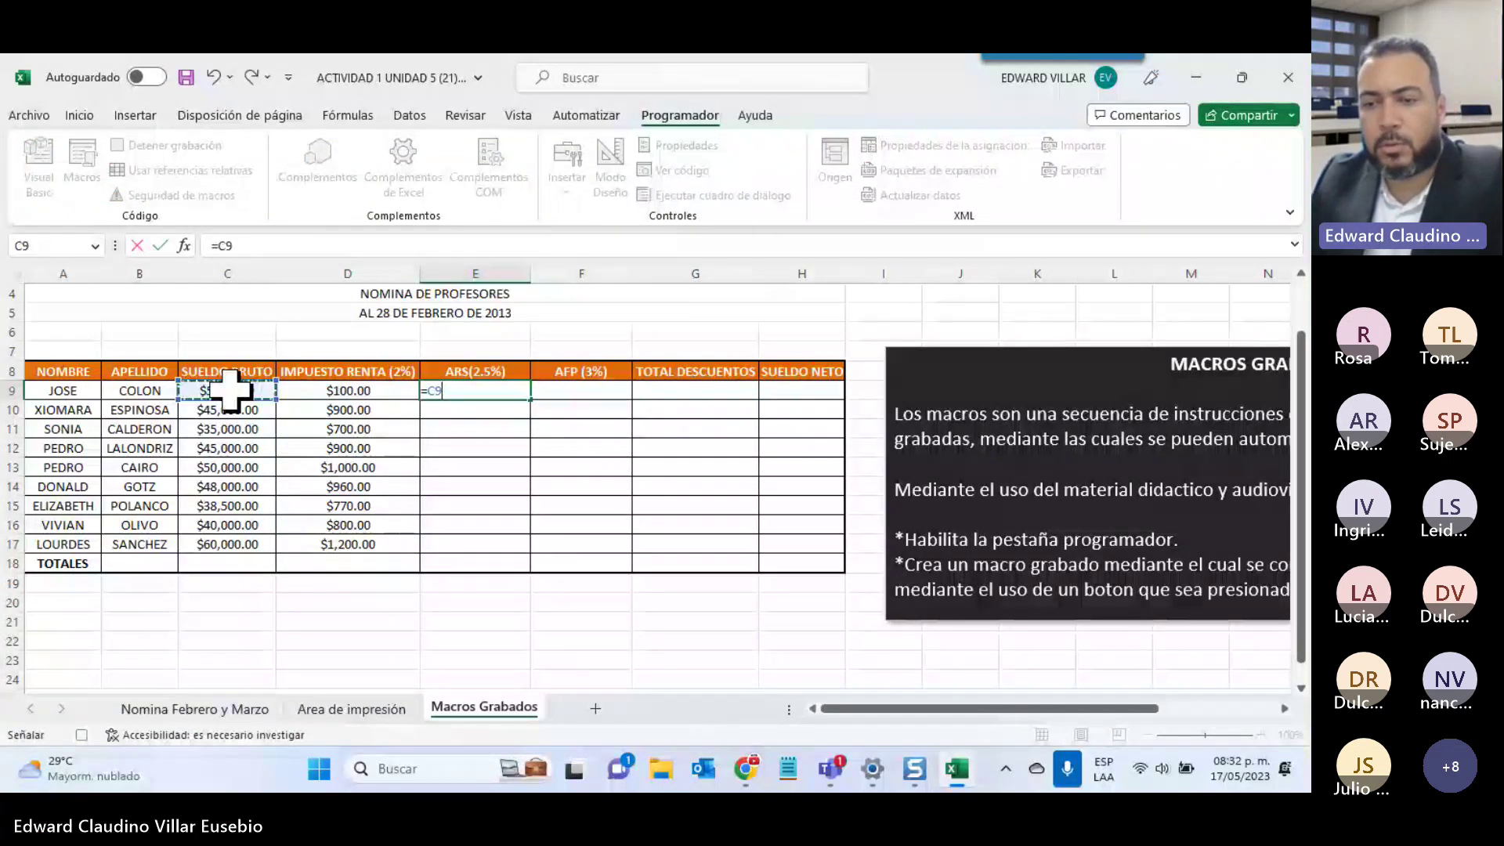
type("*2.5%")
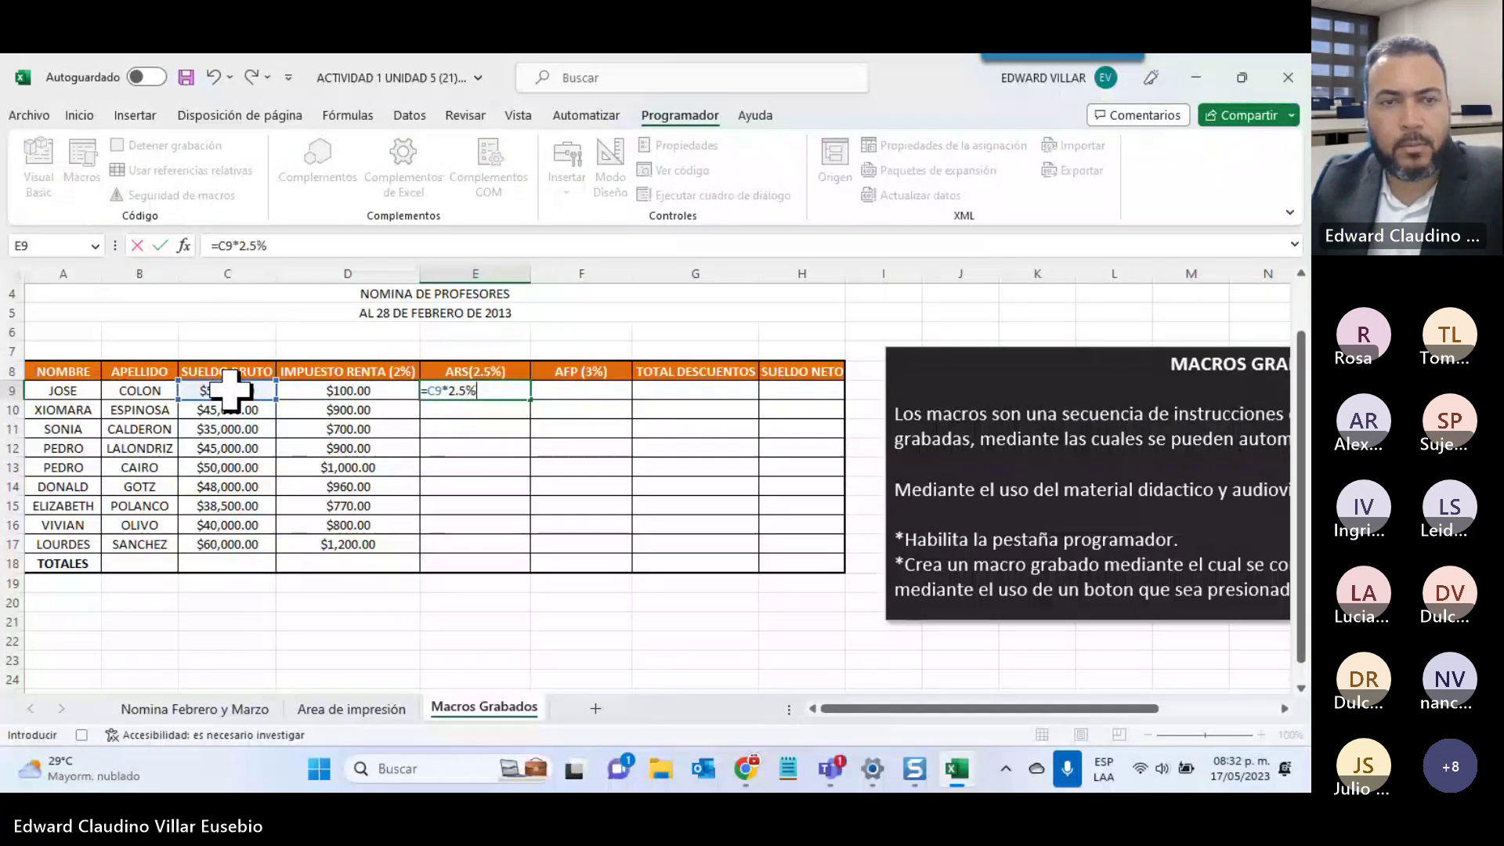
key("Return")
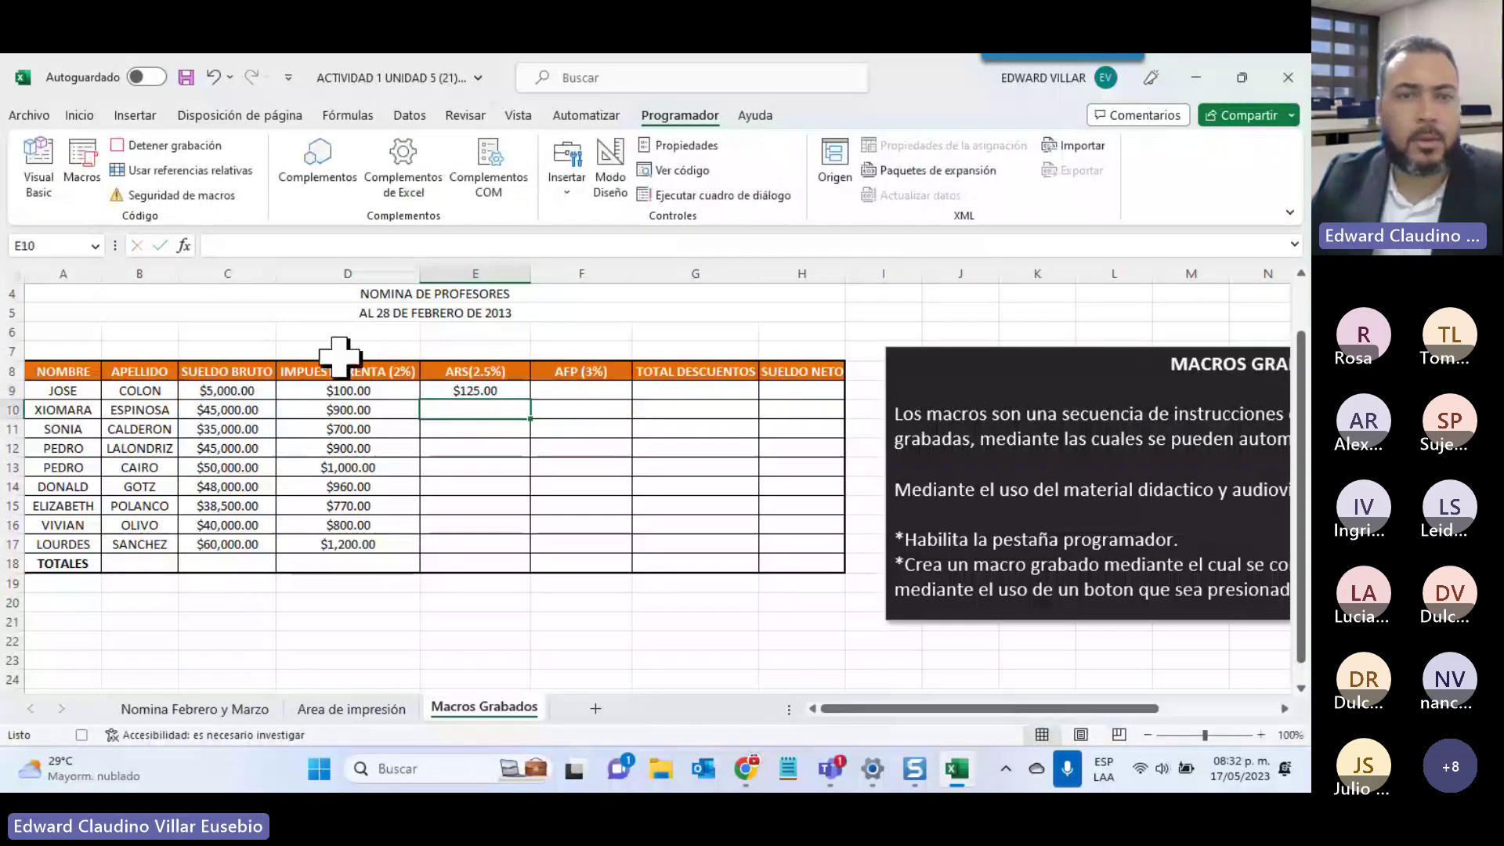
left_click(458, 391)
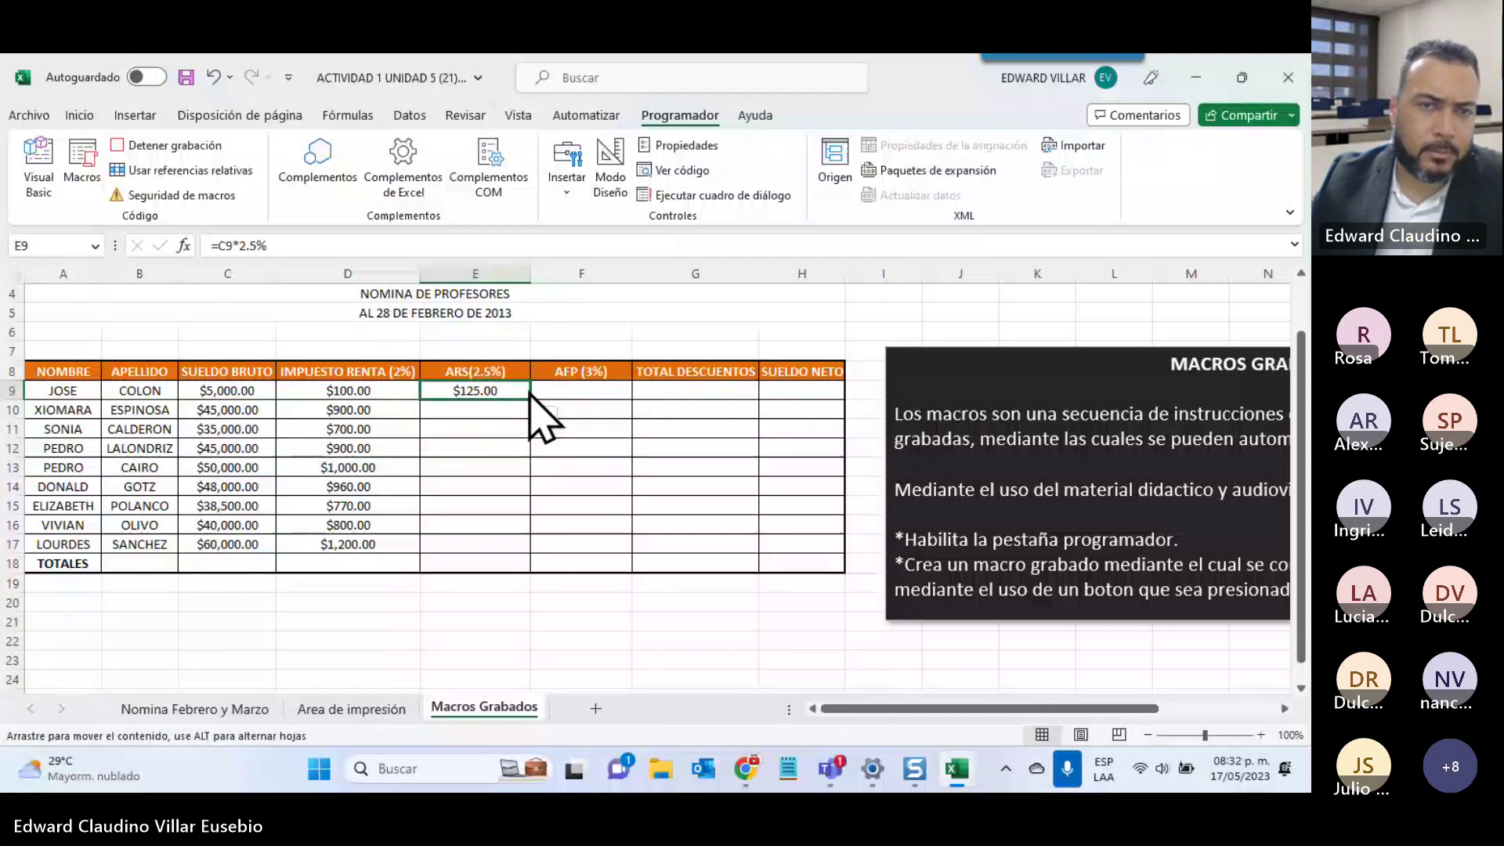
left_click_drag(531, 398, 517, 547)
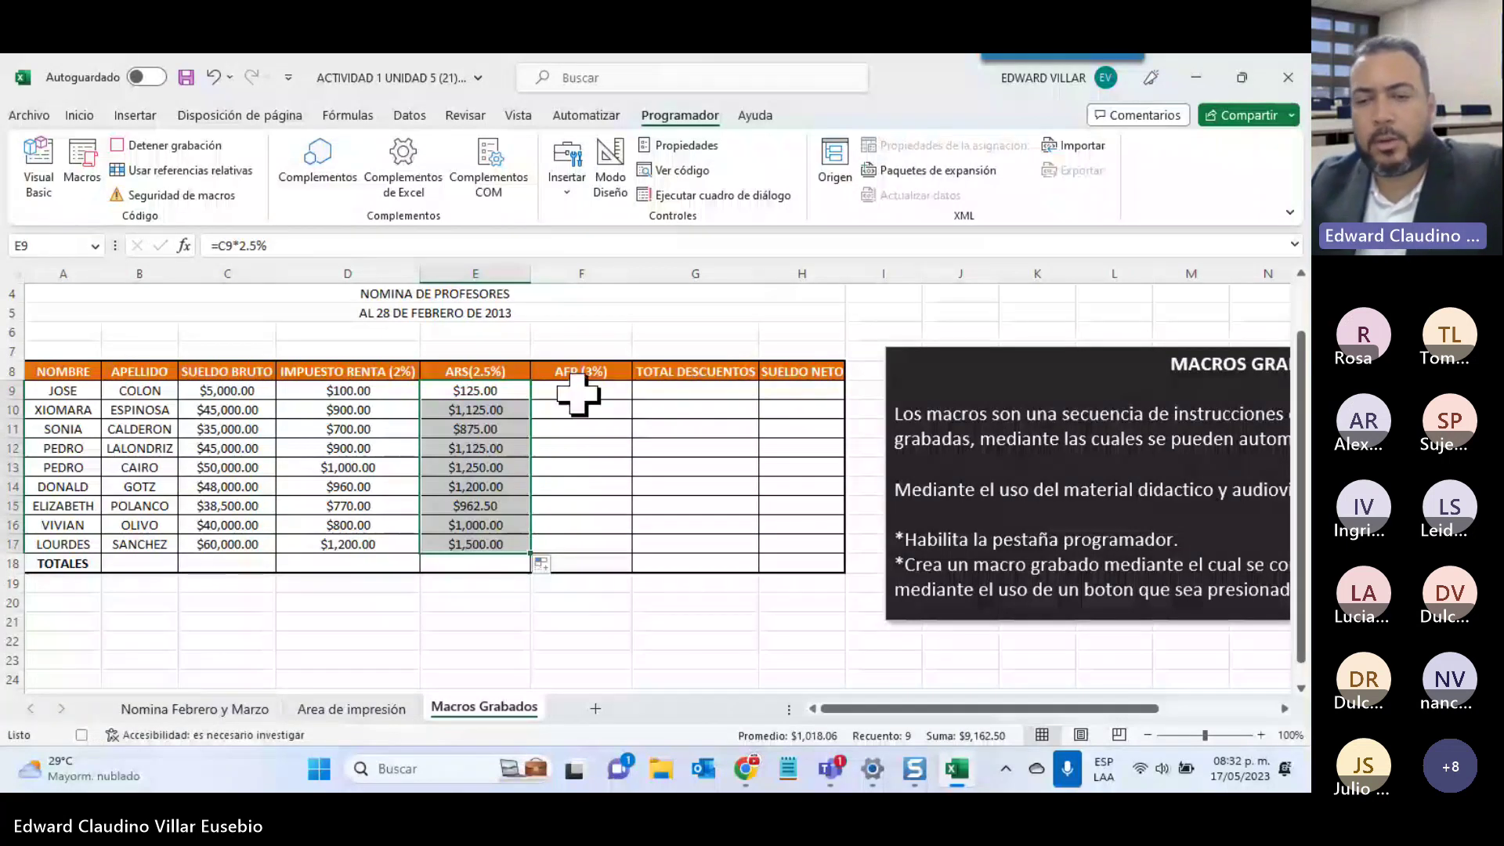
Calculate the AFP deduction in F9 with =C9*3% and fill the formula down to F17
left_click(578, 396)
type("=")
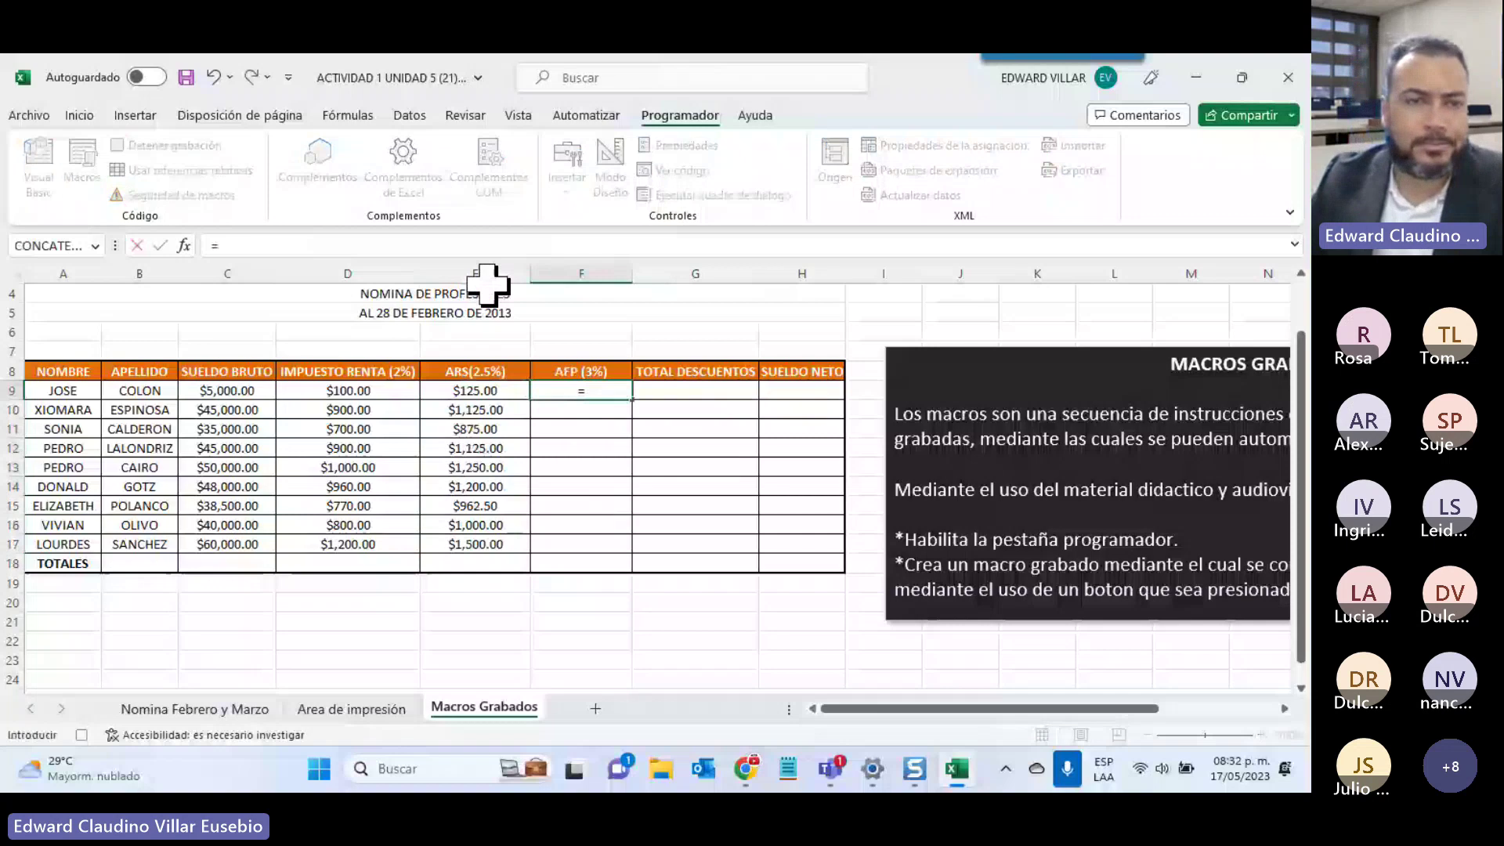
left_click(248, 387)
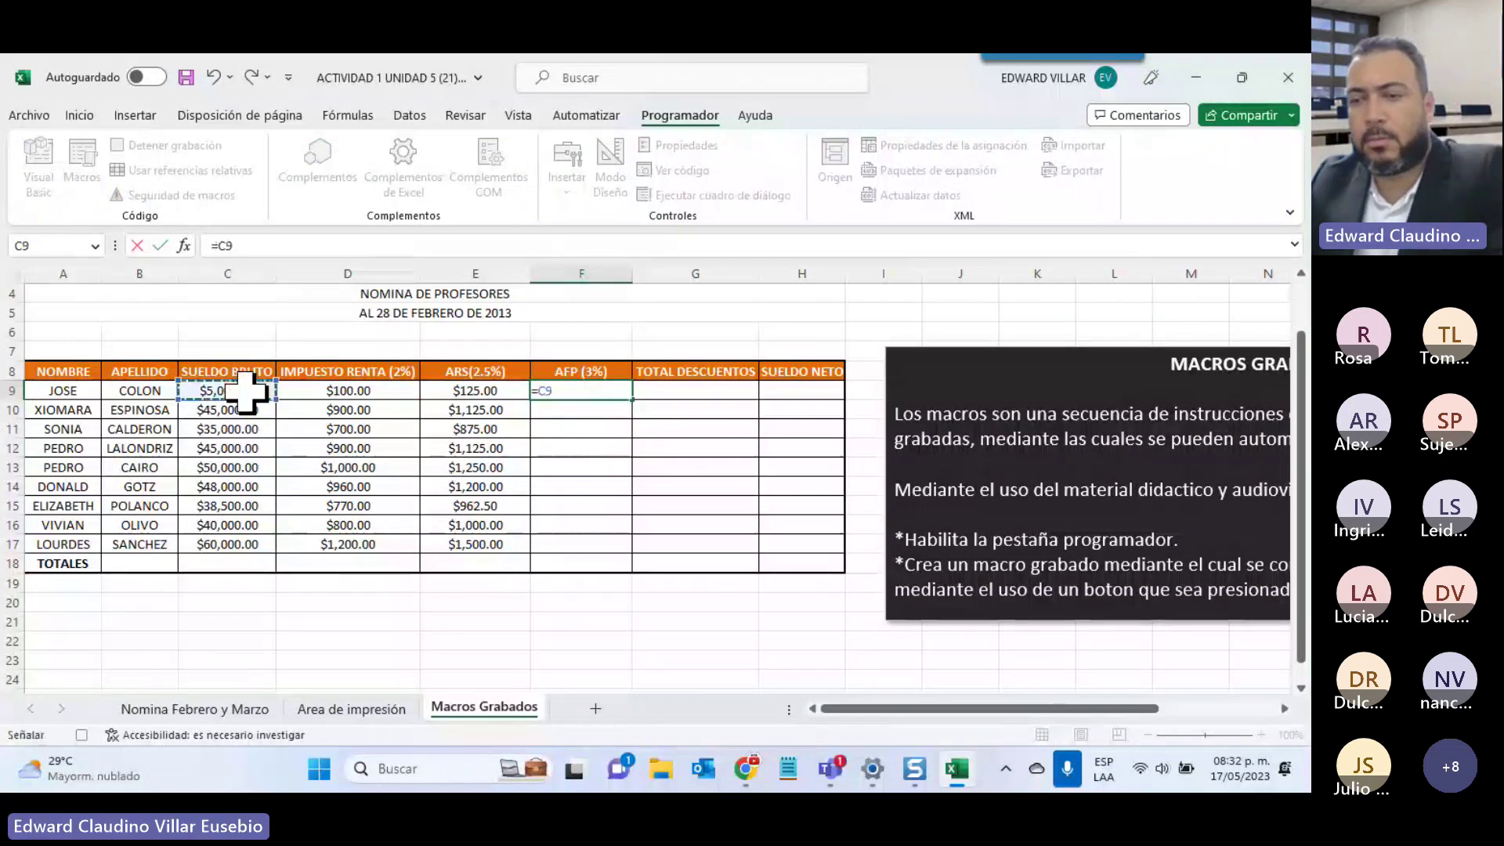
type("*")
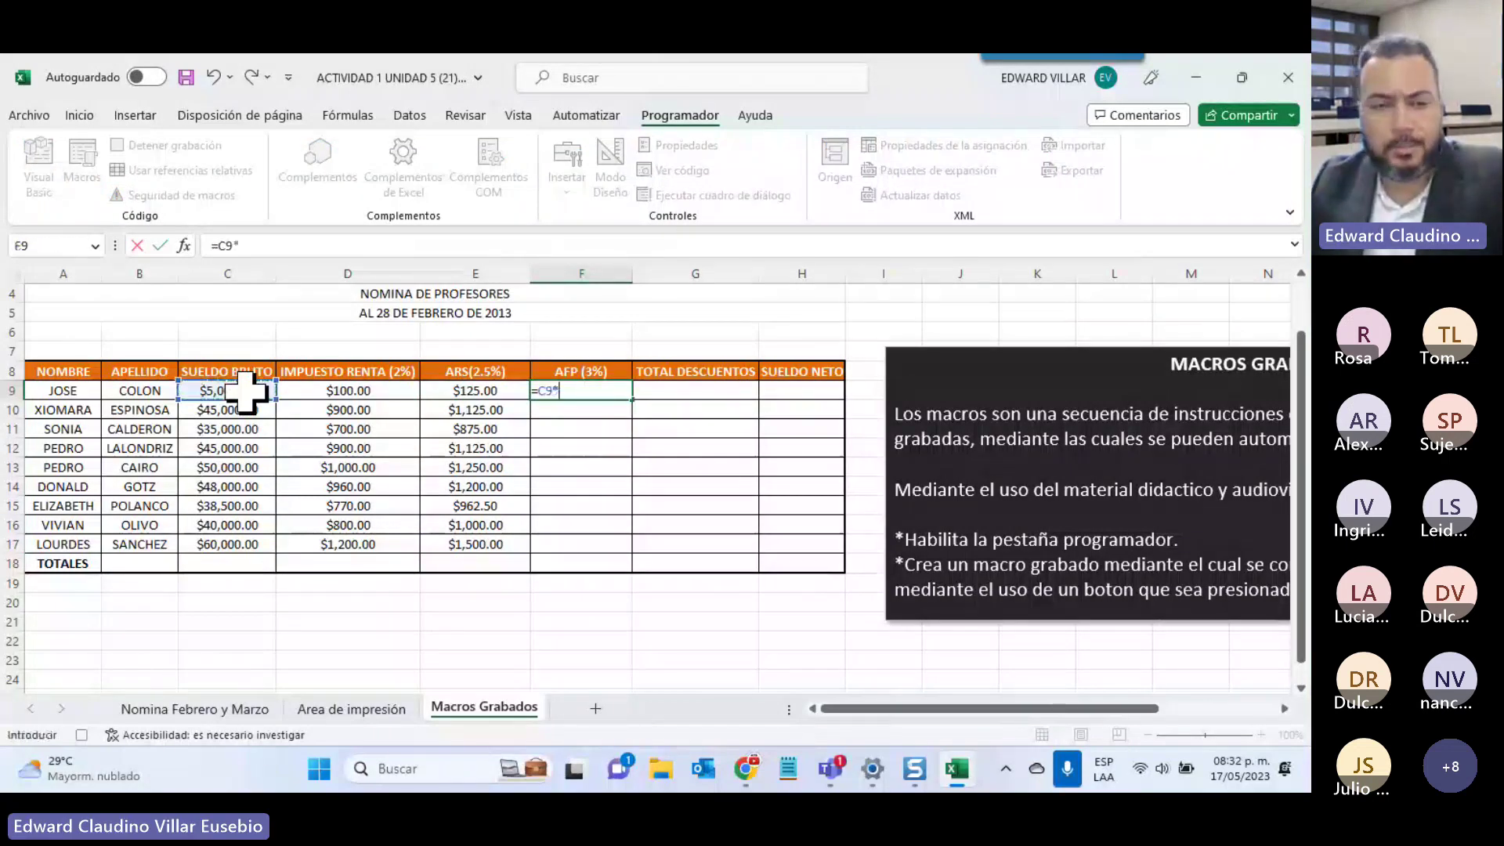
type("3%")
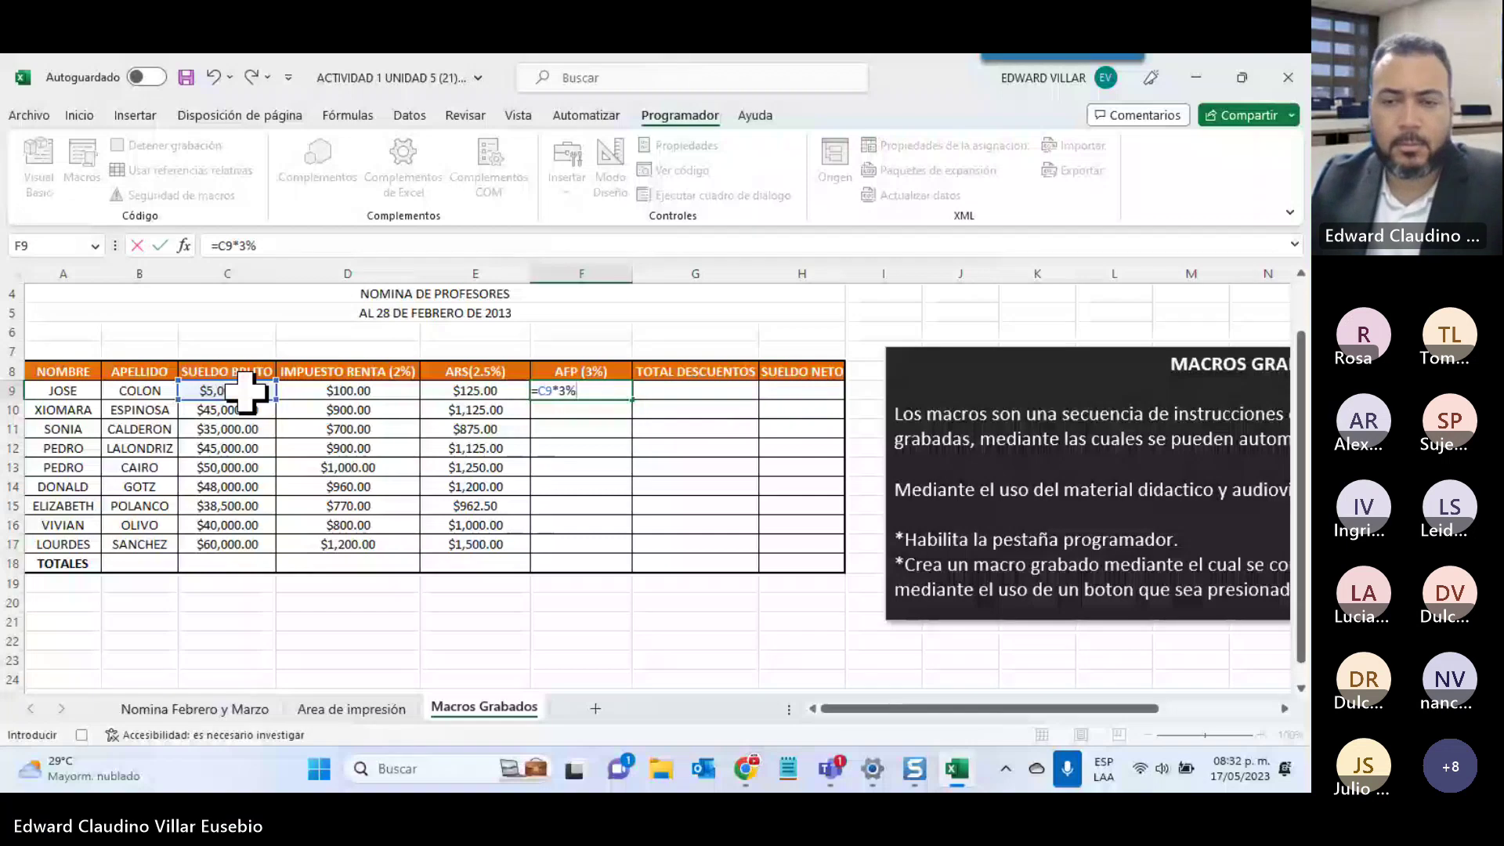
key("Return")
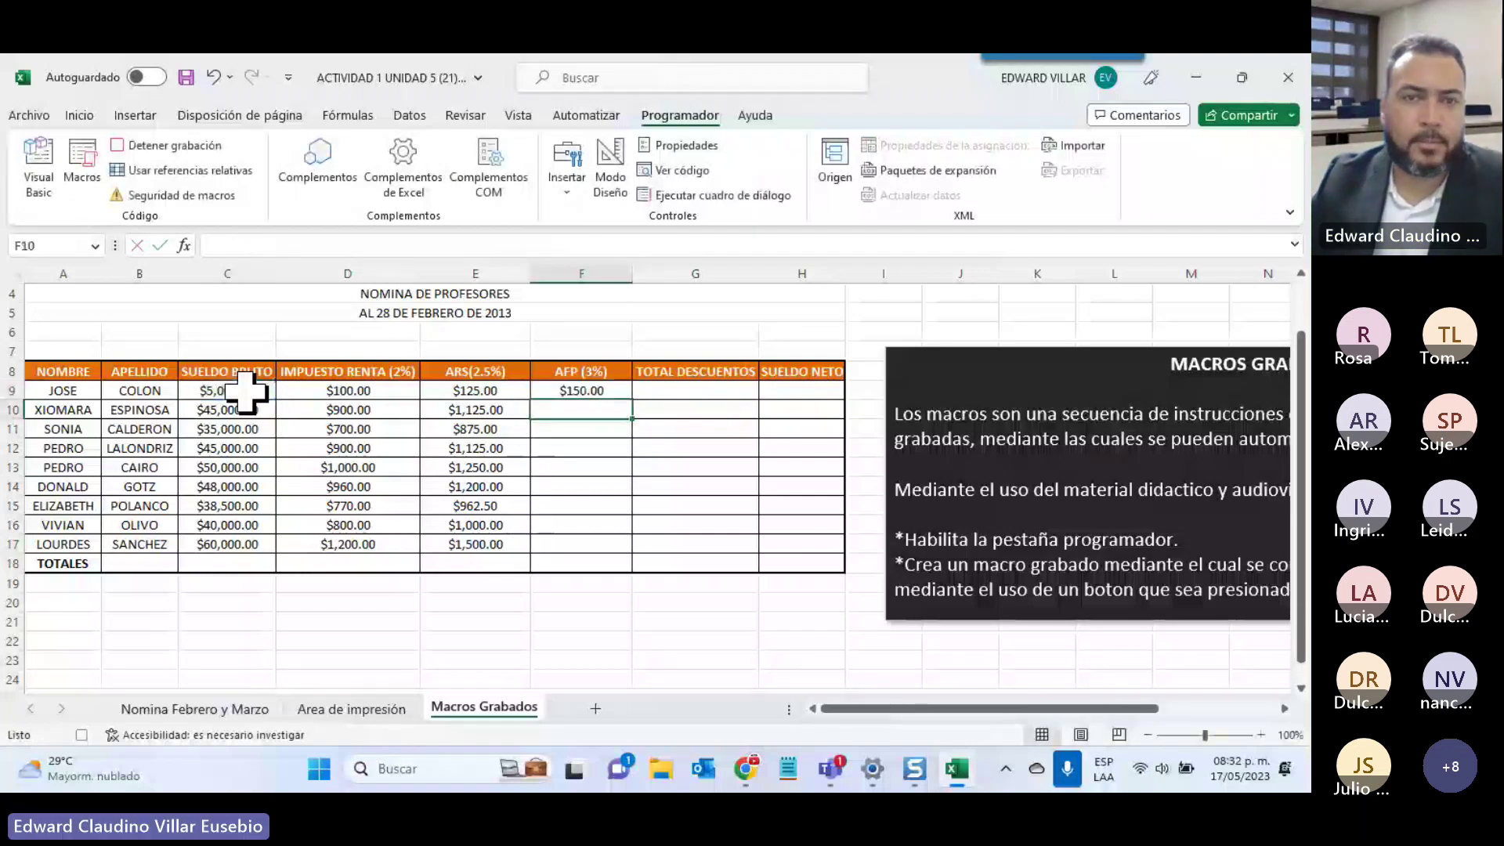
left_click(587, 391)
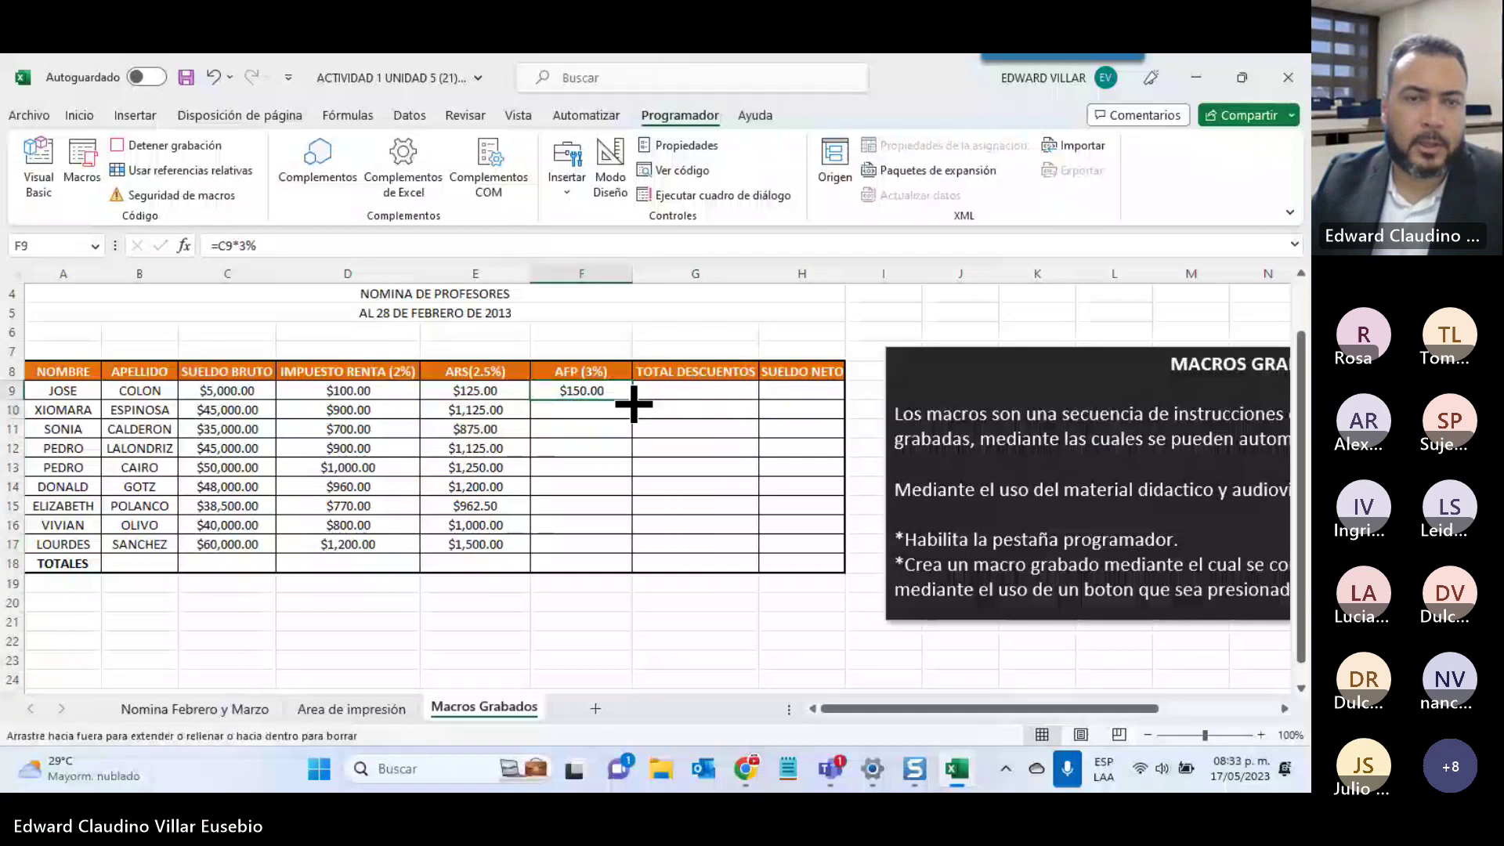
left_click_drag(631, 399, 618, 546)
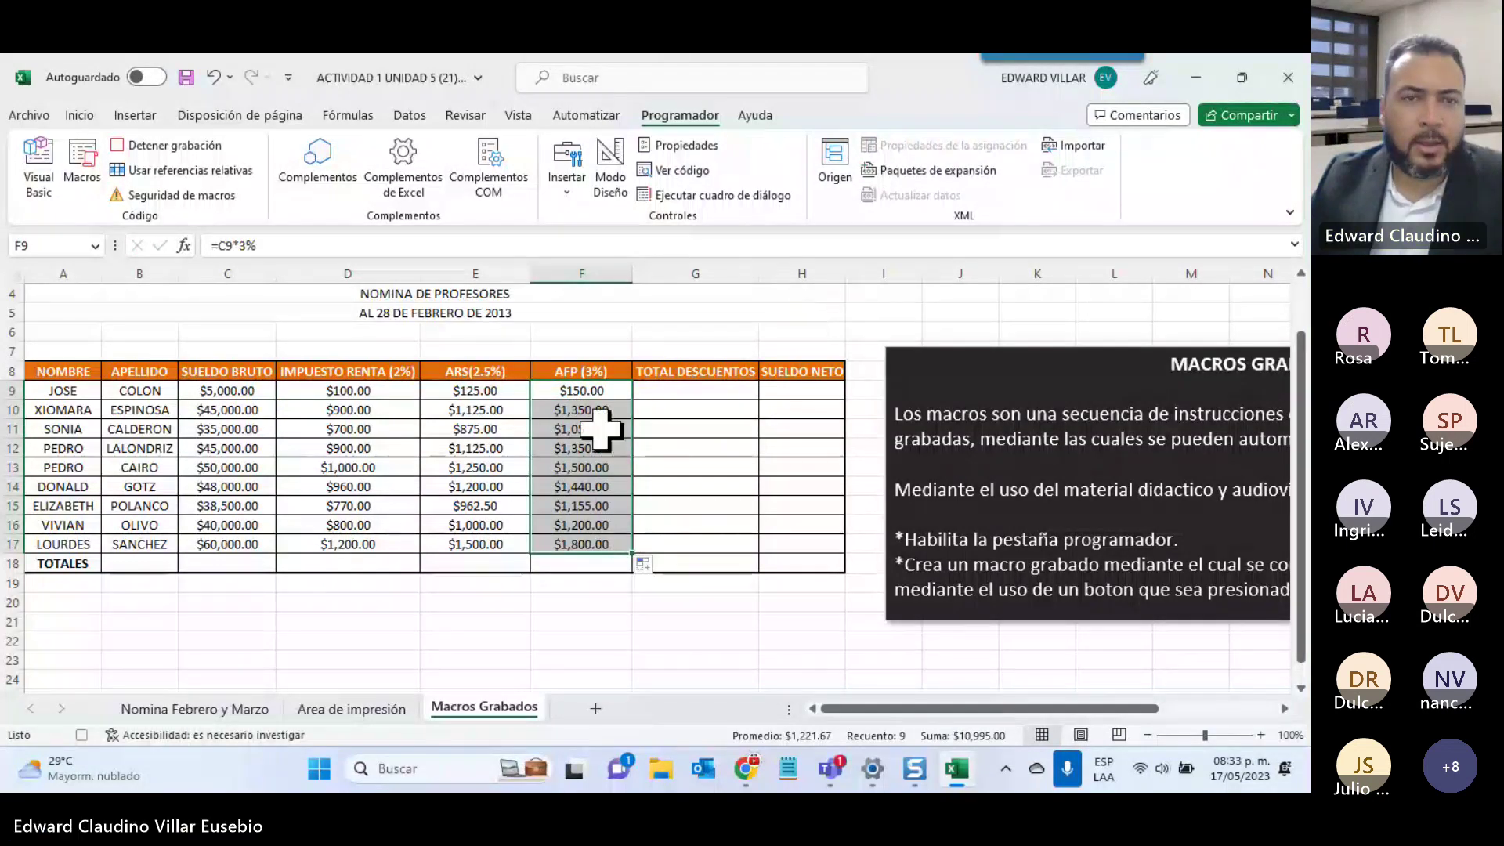
Sum the deductions D9:F9 into Total Descuentos cell G9 with AutoSum and fill the formula down to G17
left_click(667, 393)
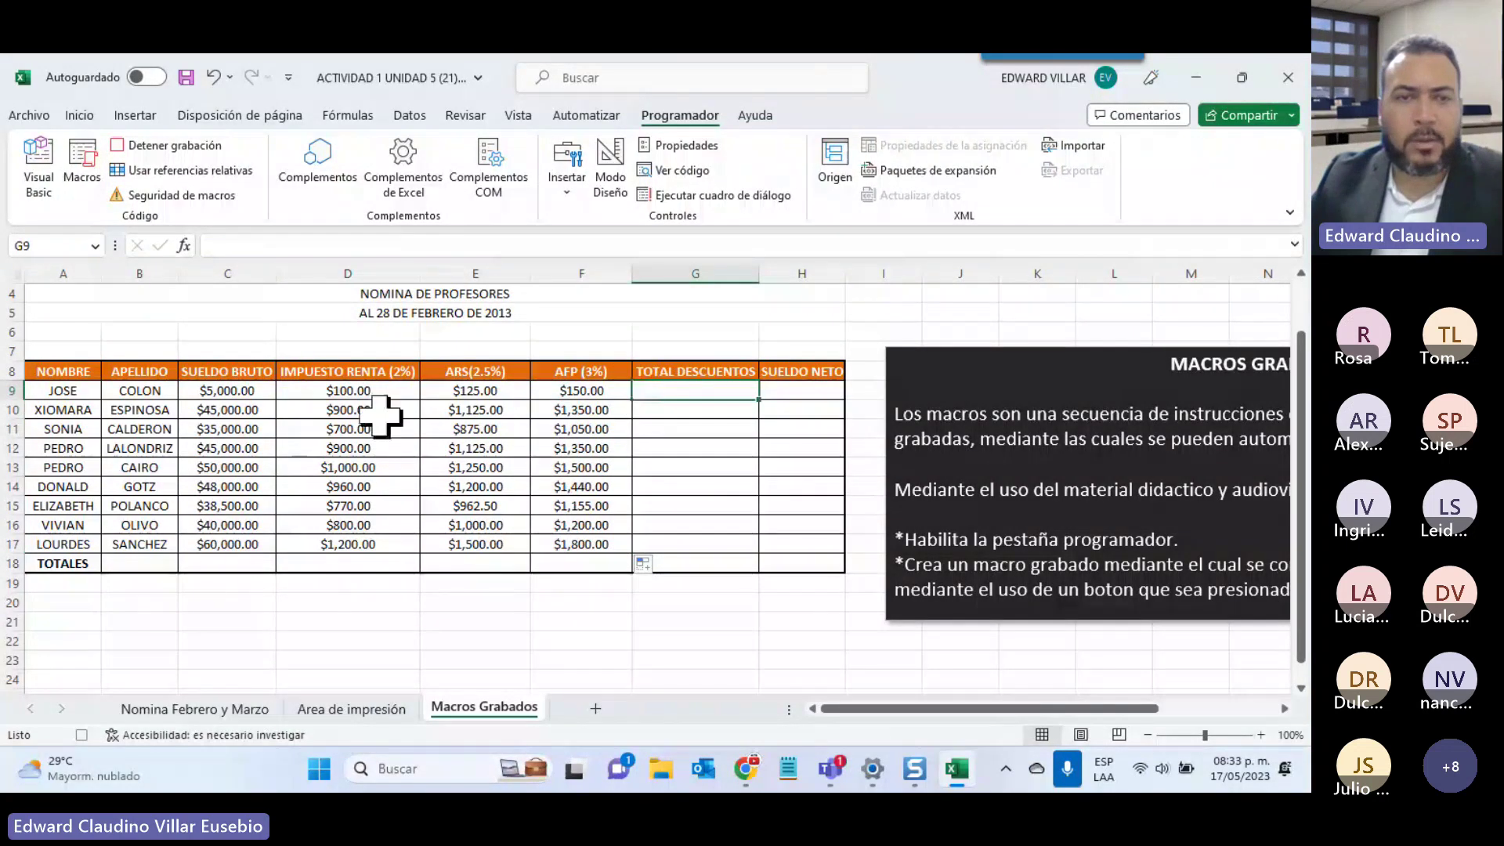
left_click(347, 393)
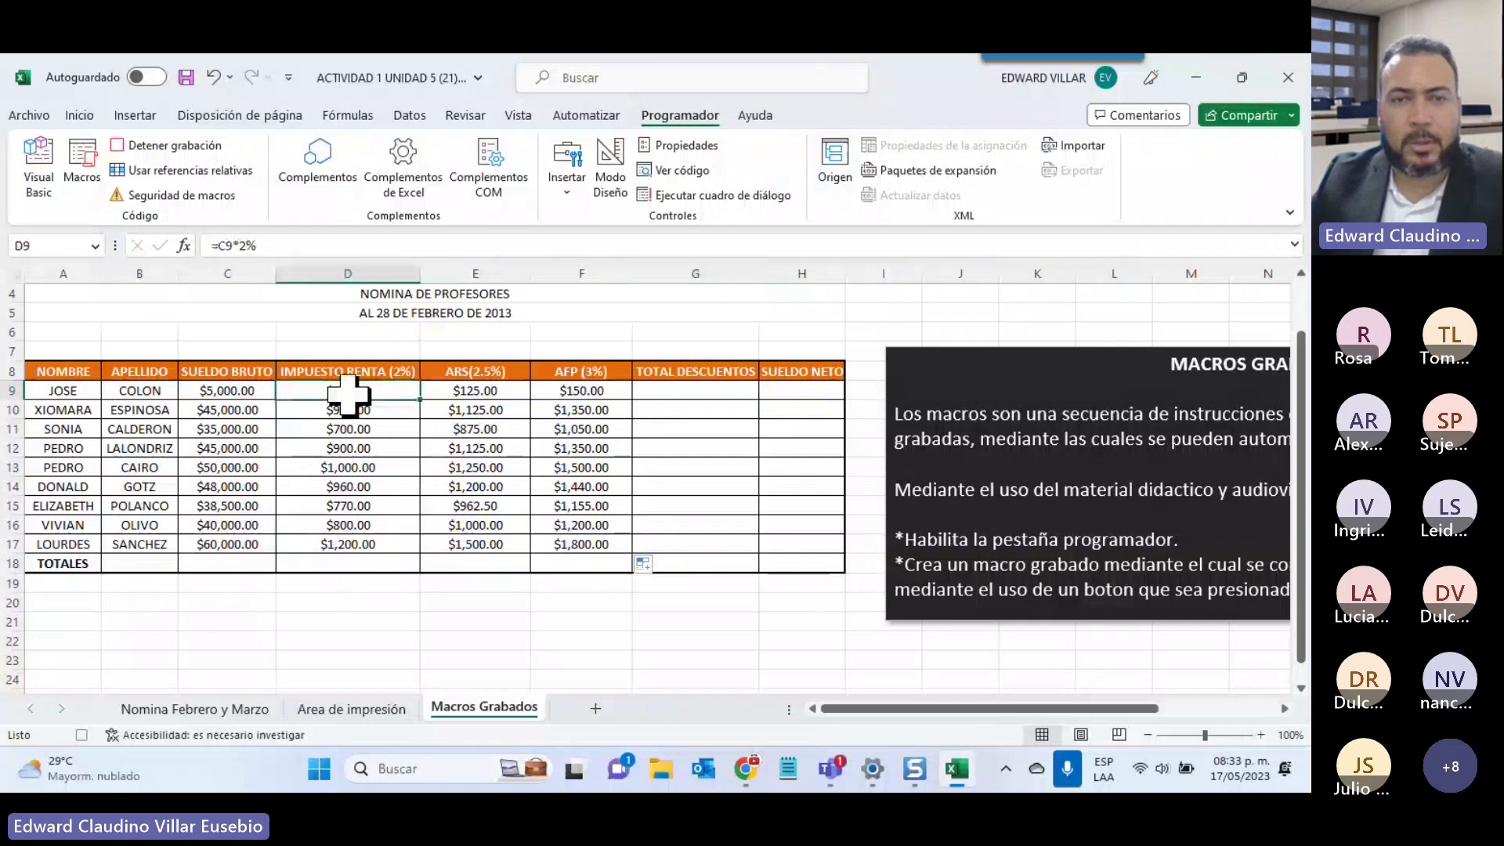
left_click_drag(347, 393, 685, 390)
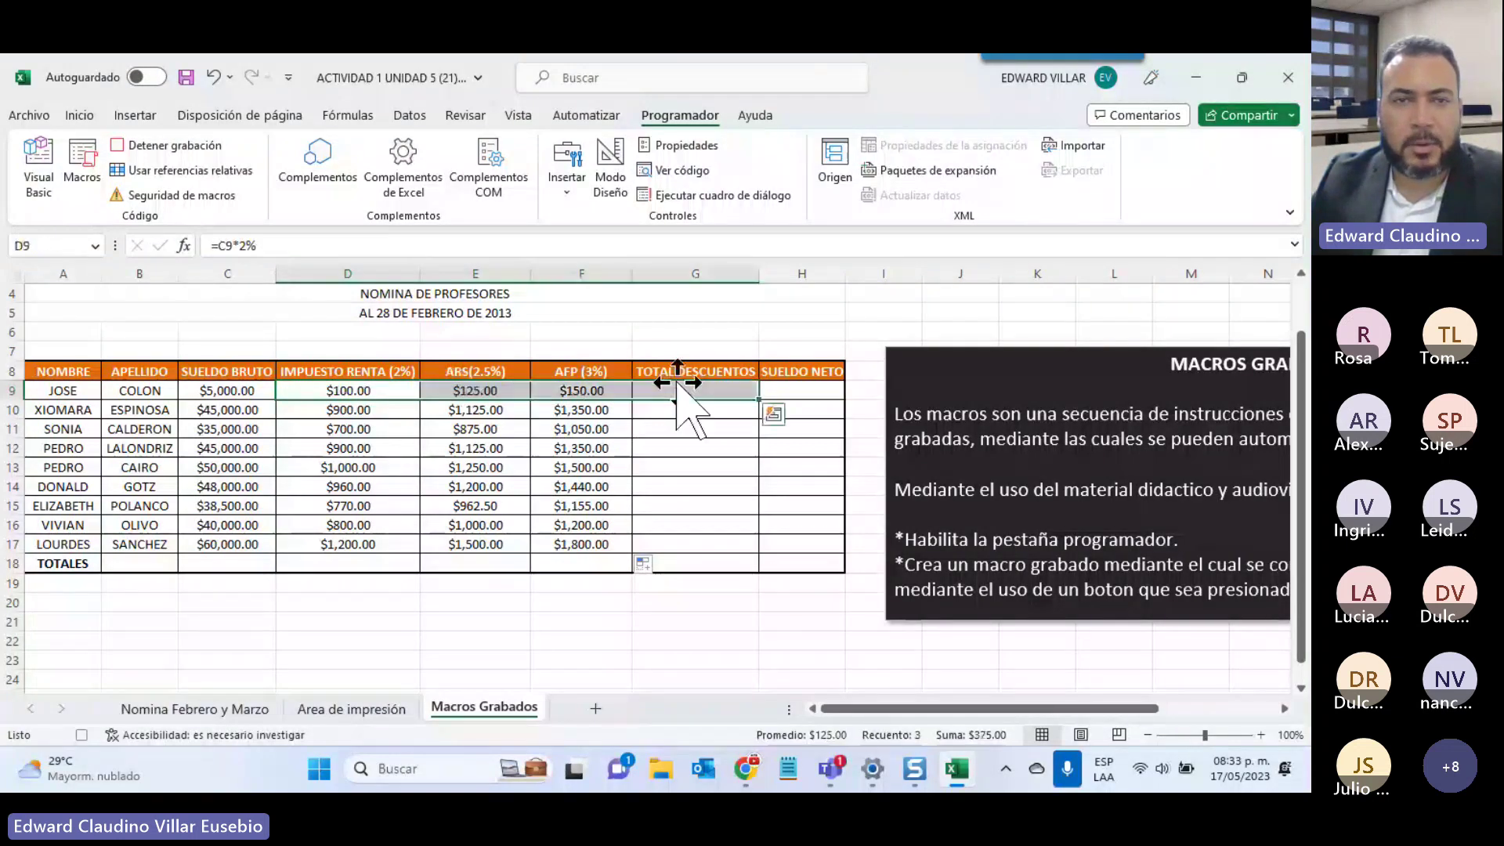
left_click(81, 116)
left_click(1019, 148)
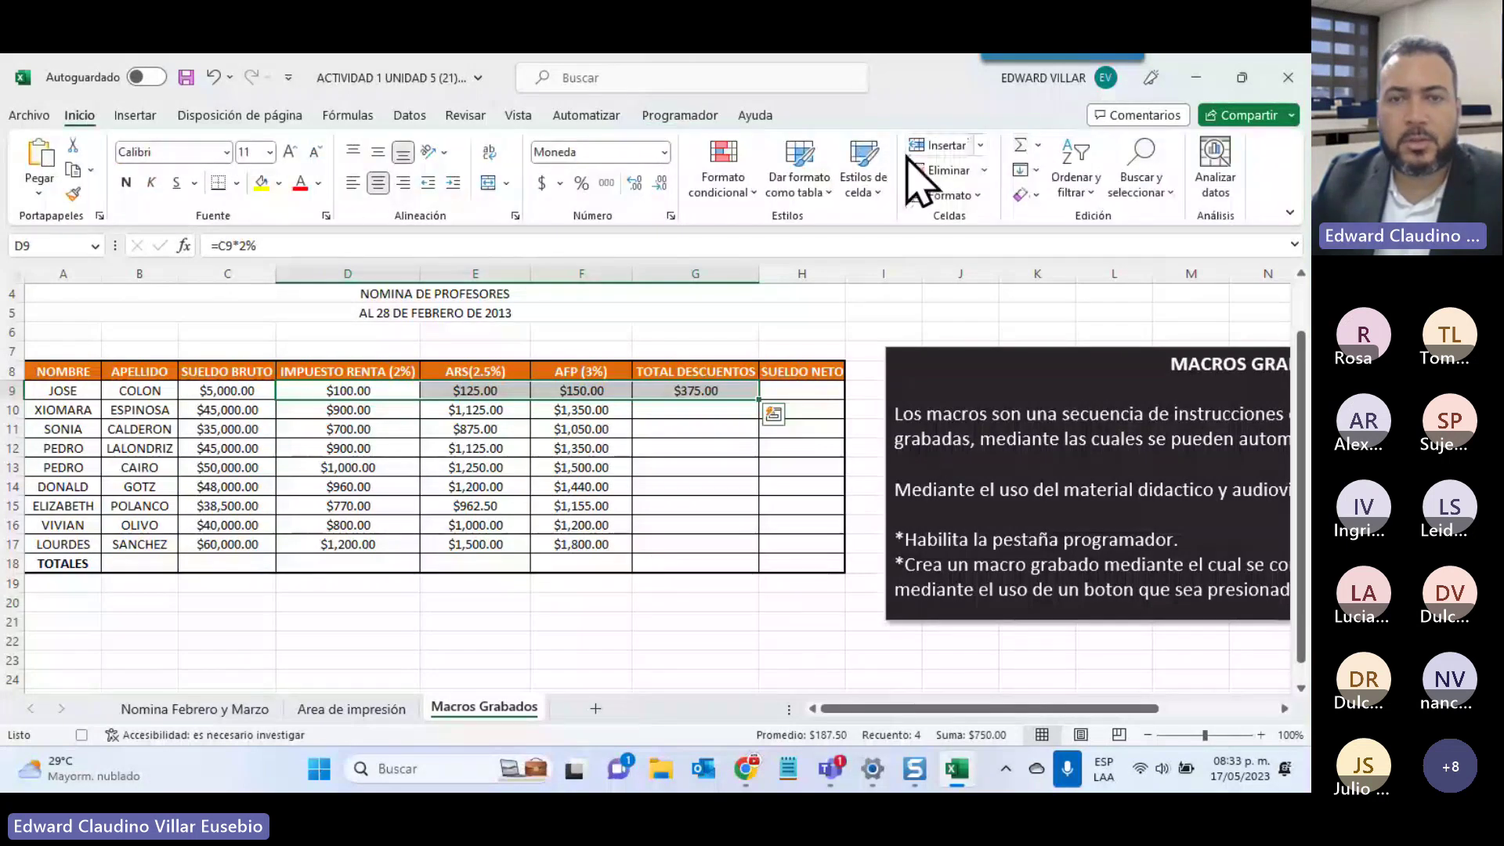
left_click(744, 392)
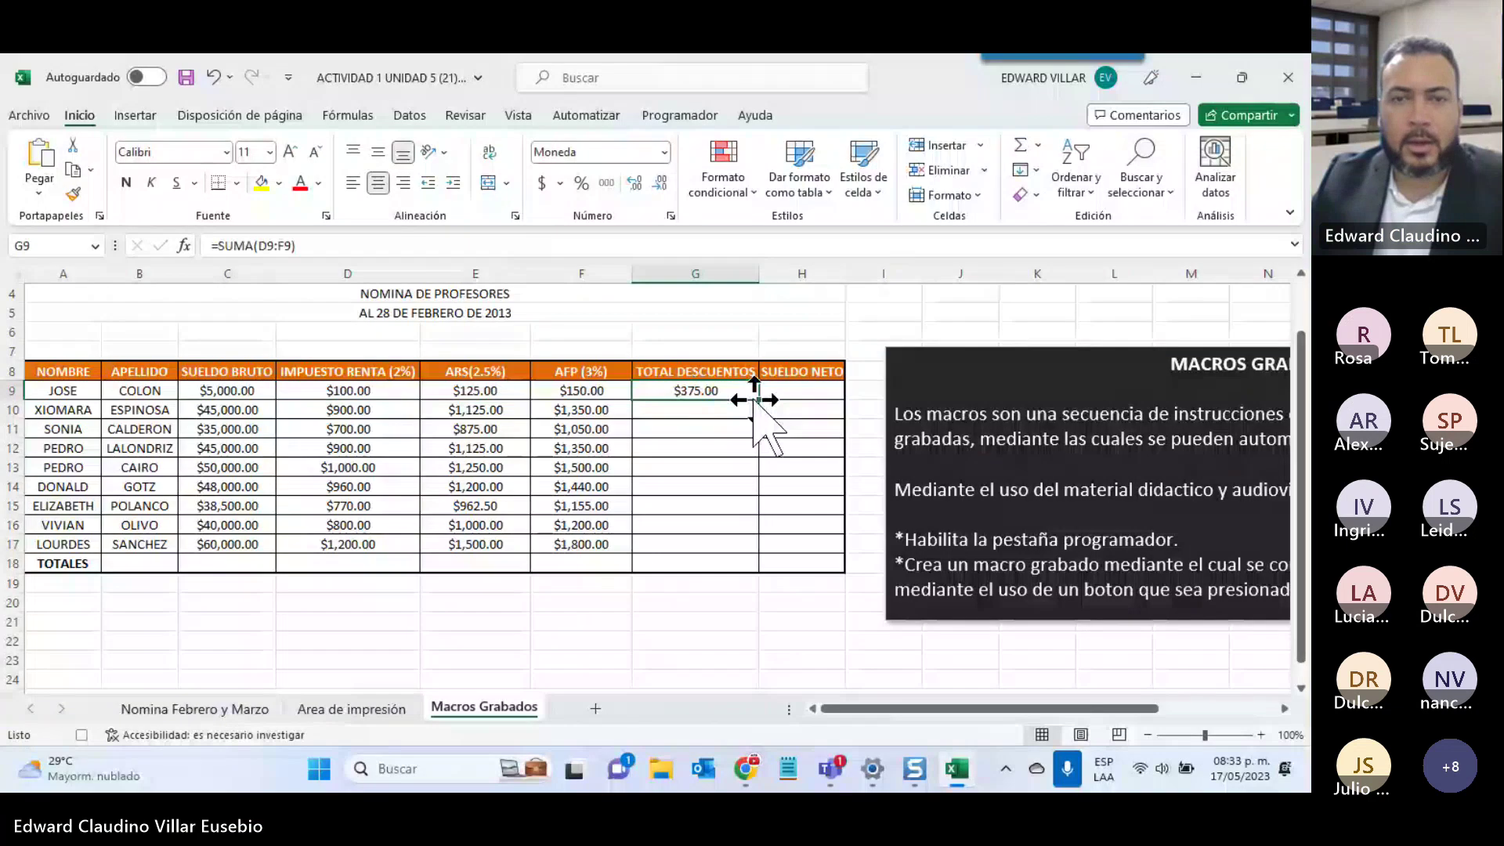
left_click_drag(758, 399, 746, 553)
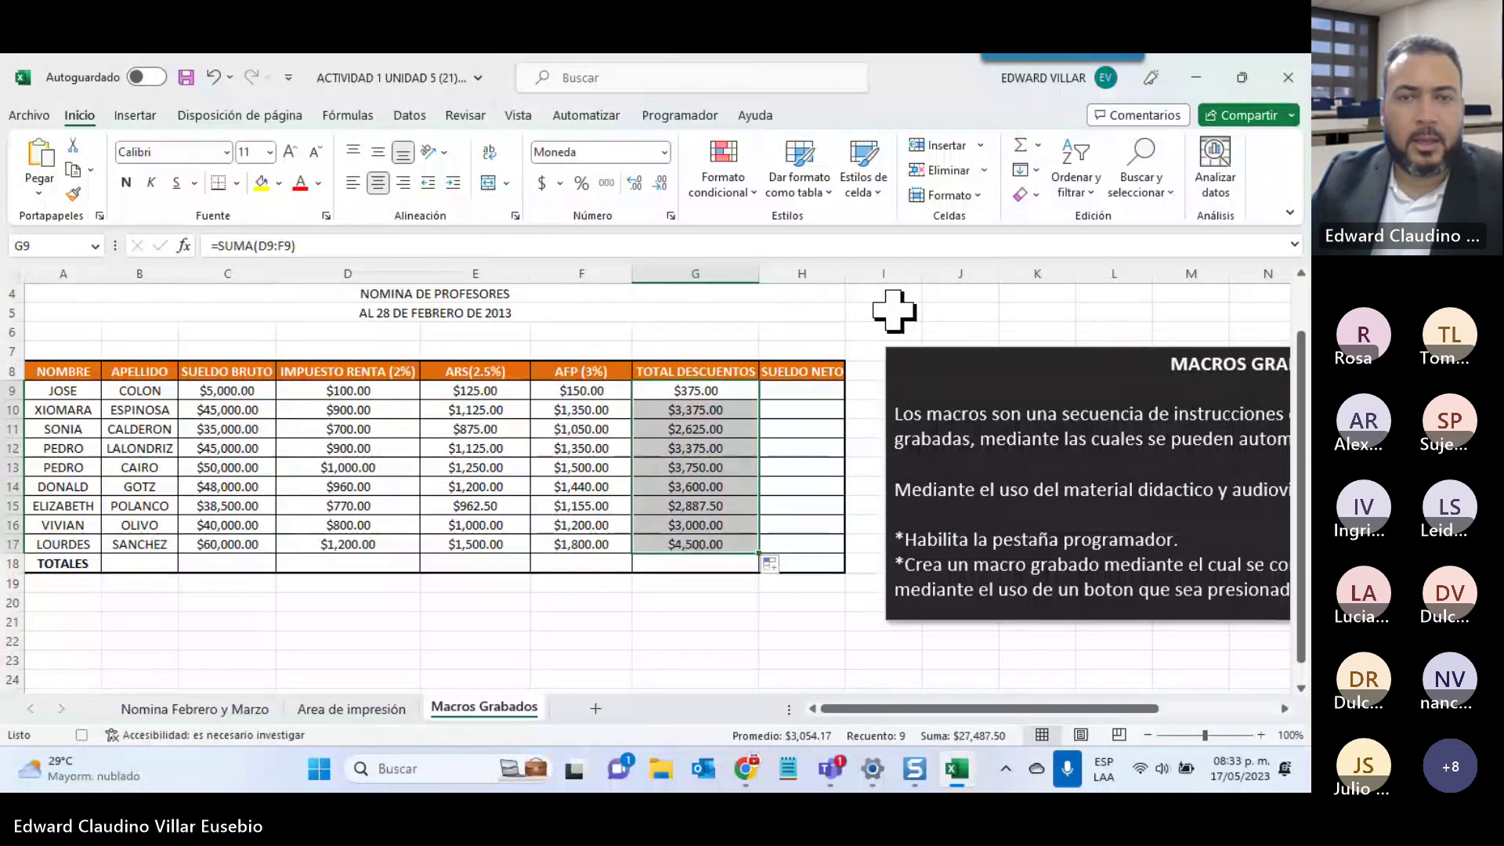
Widen column H slightly, calculate the Sueldo Neto in H9 with =C9-G9, and fill the formula down to H17
left_click(785, 390)
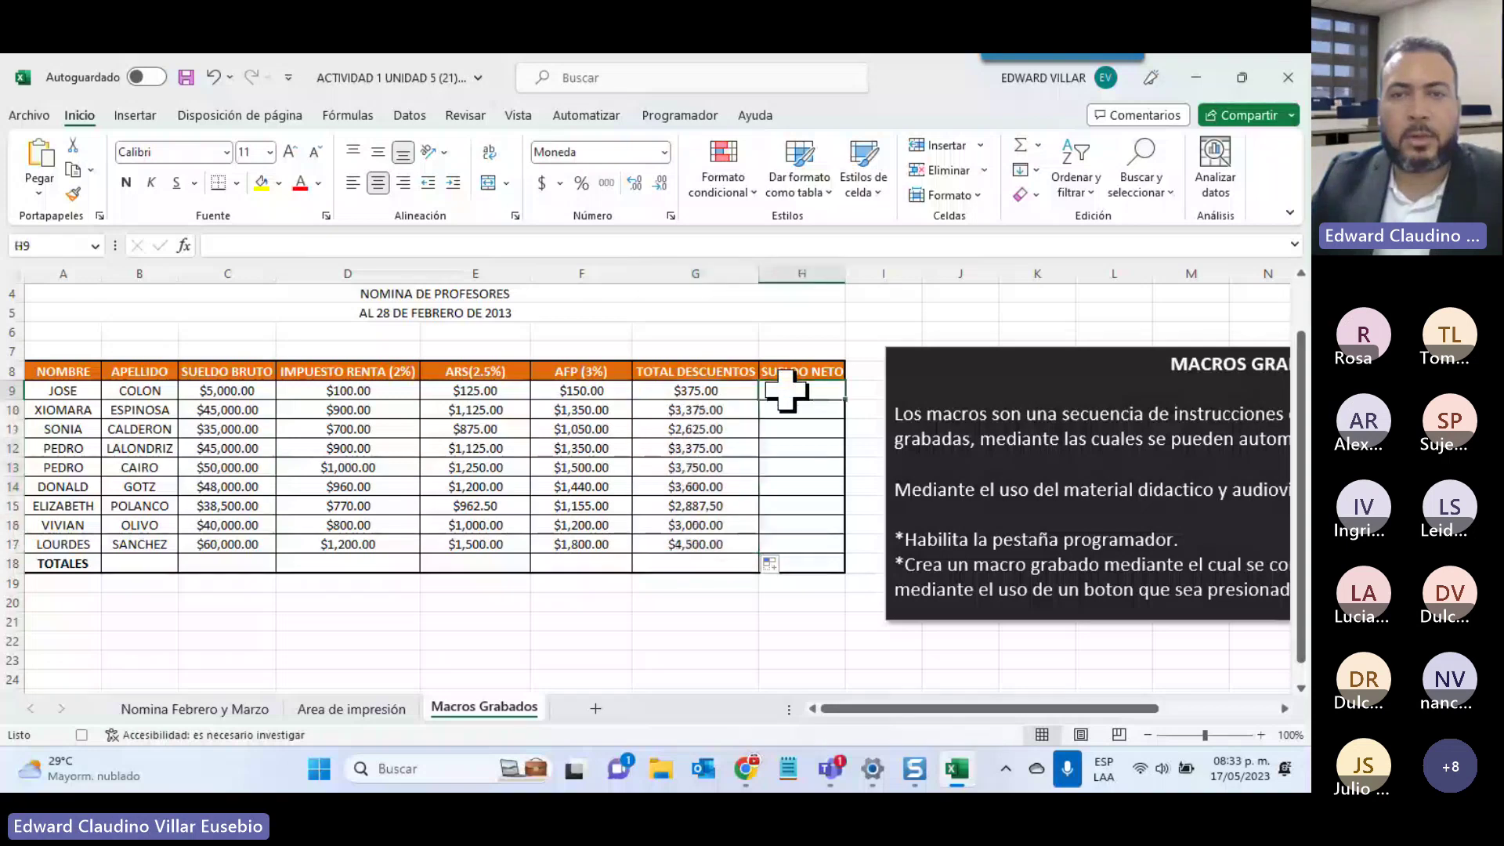
mouse_move(843, 268)
left_mouse_down()
mouse_move(898, 267)
mouse_move(867, 272)
left_mouse_up()
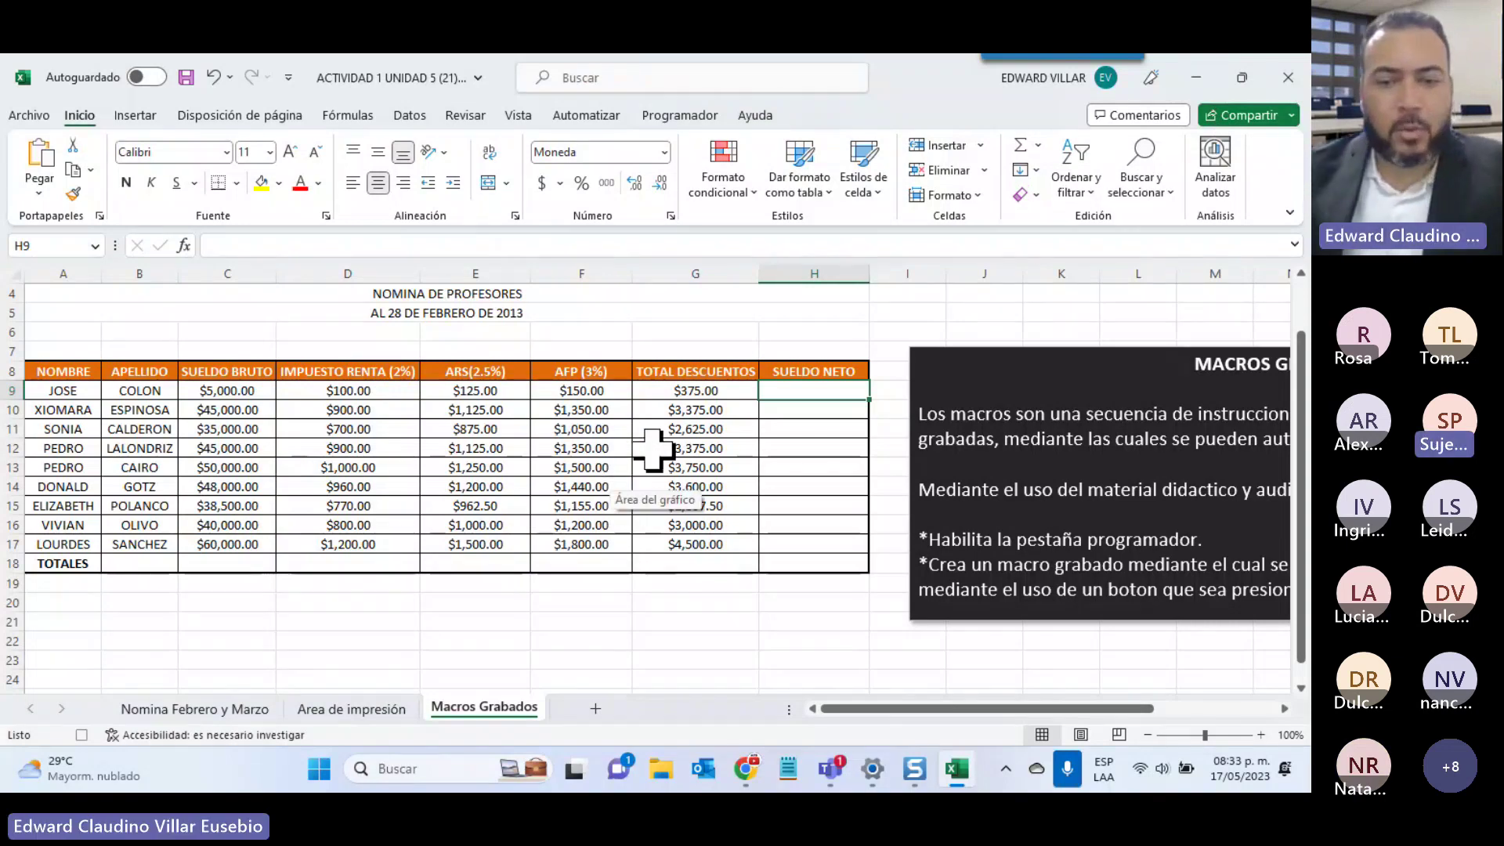
type("=")
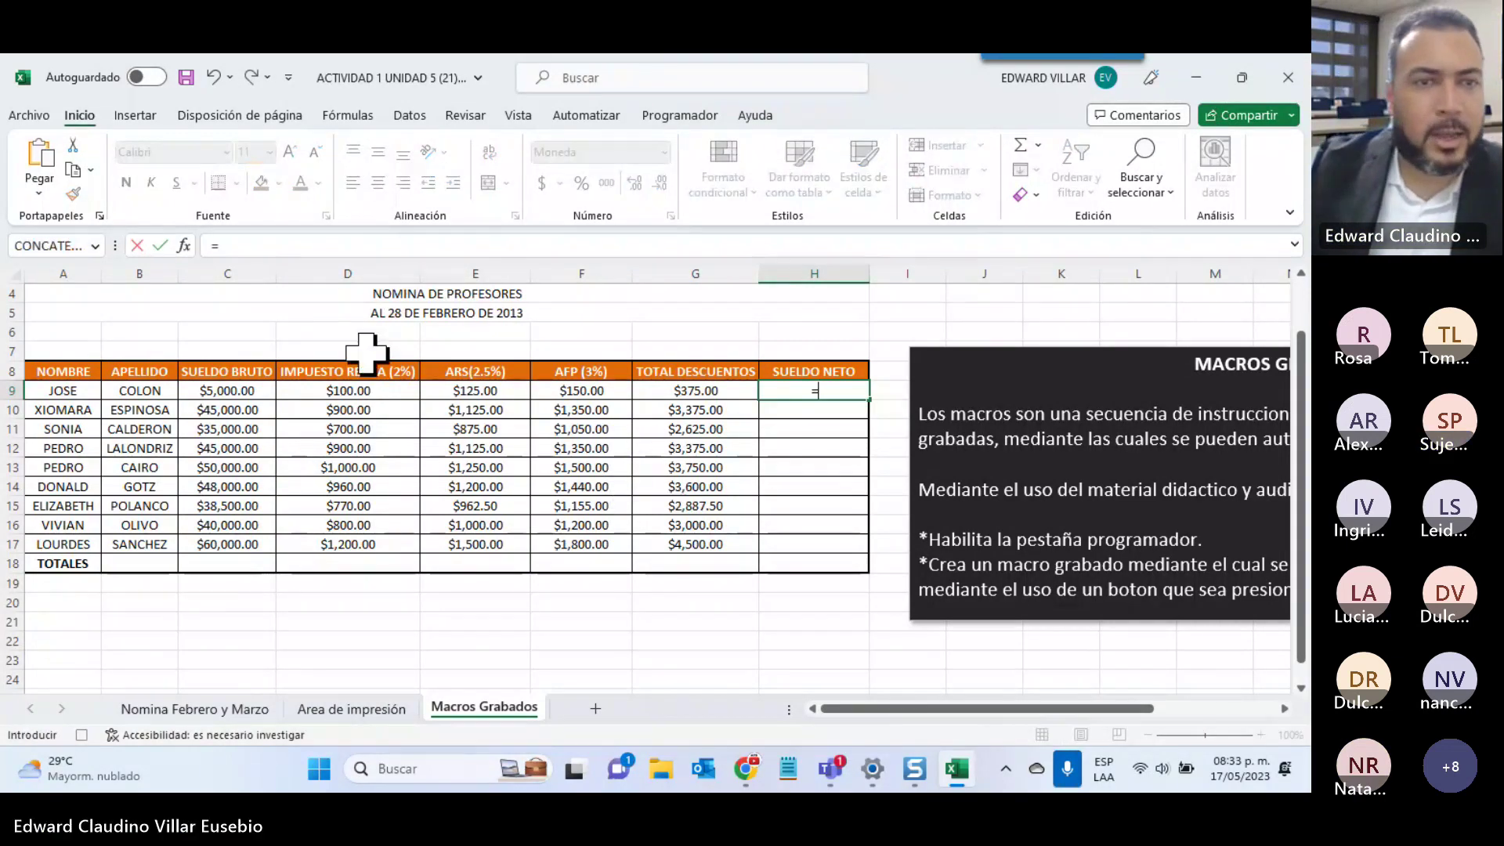
left_click(205, 390)
type("-")
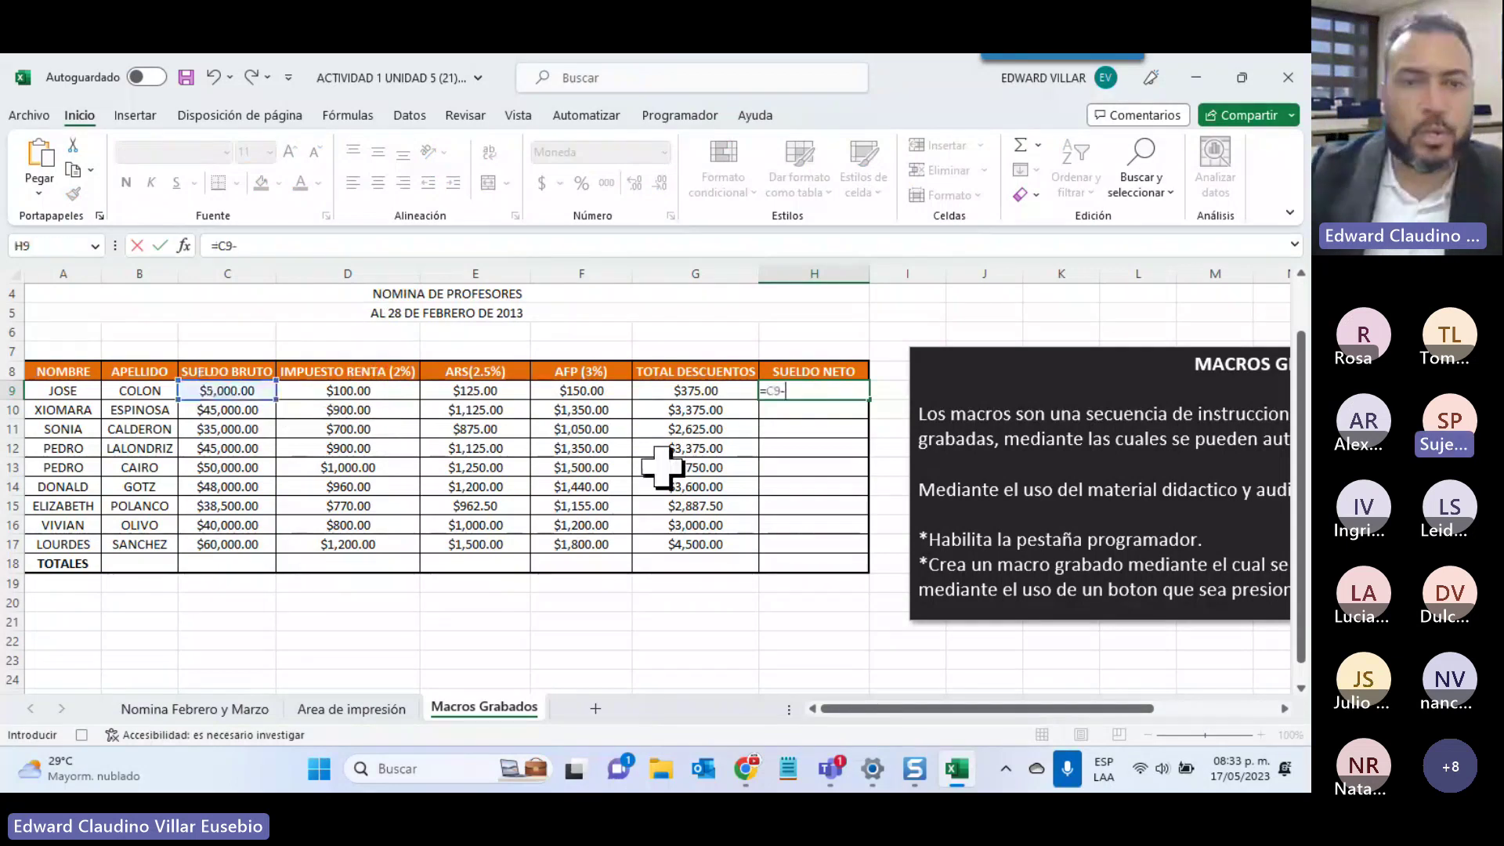
left_click(650, 391)
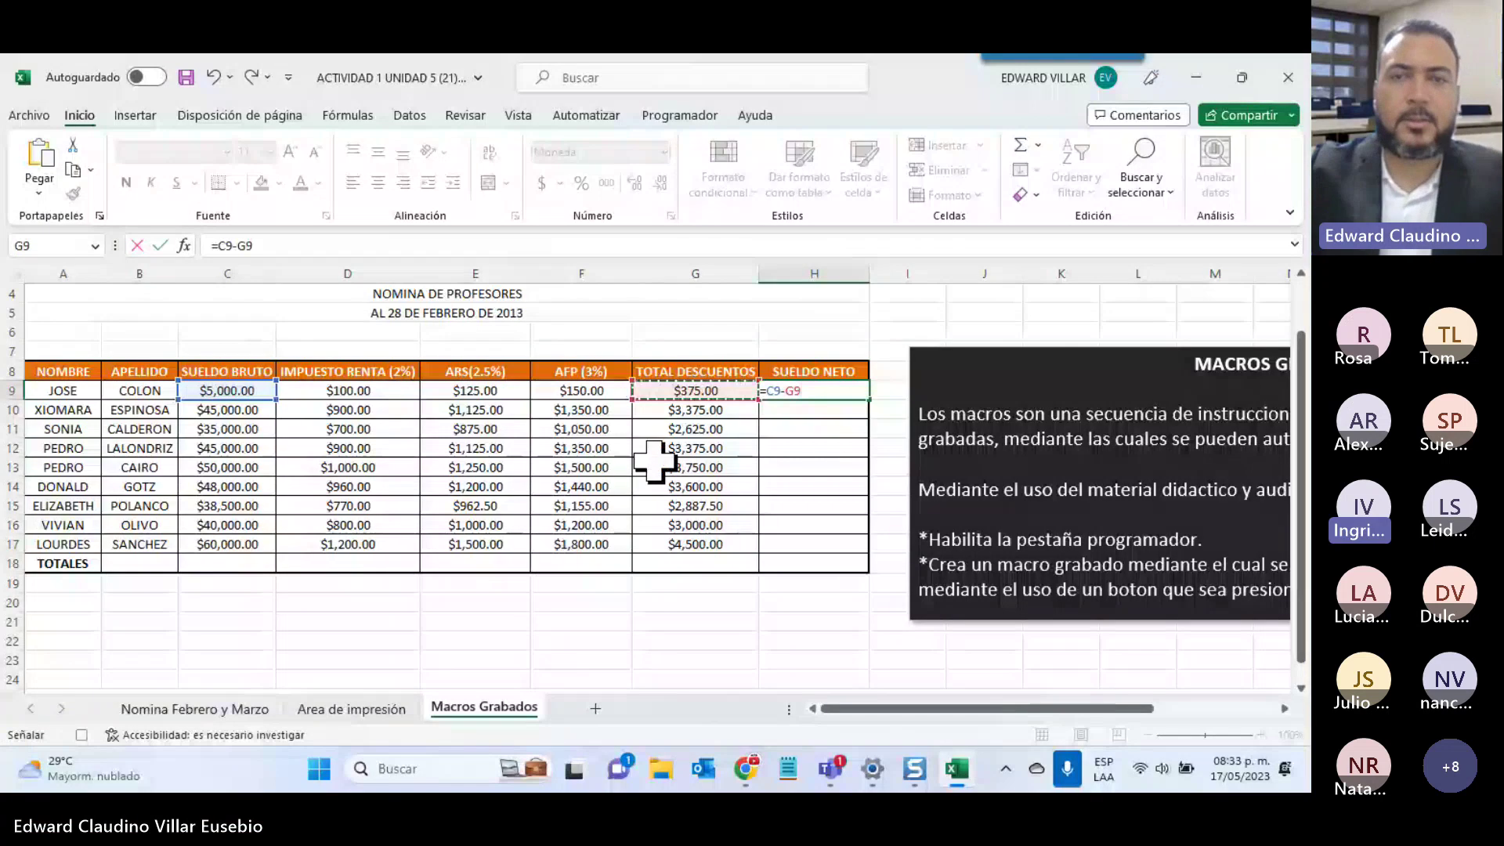
key("Return")
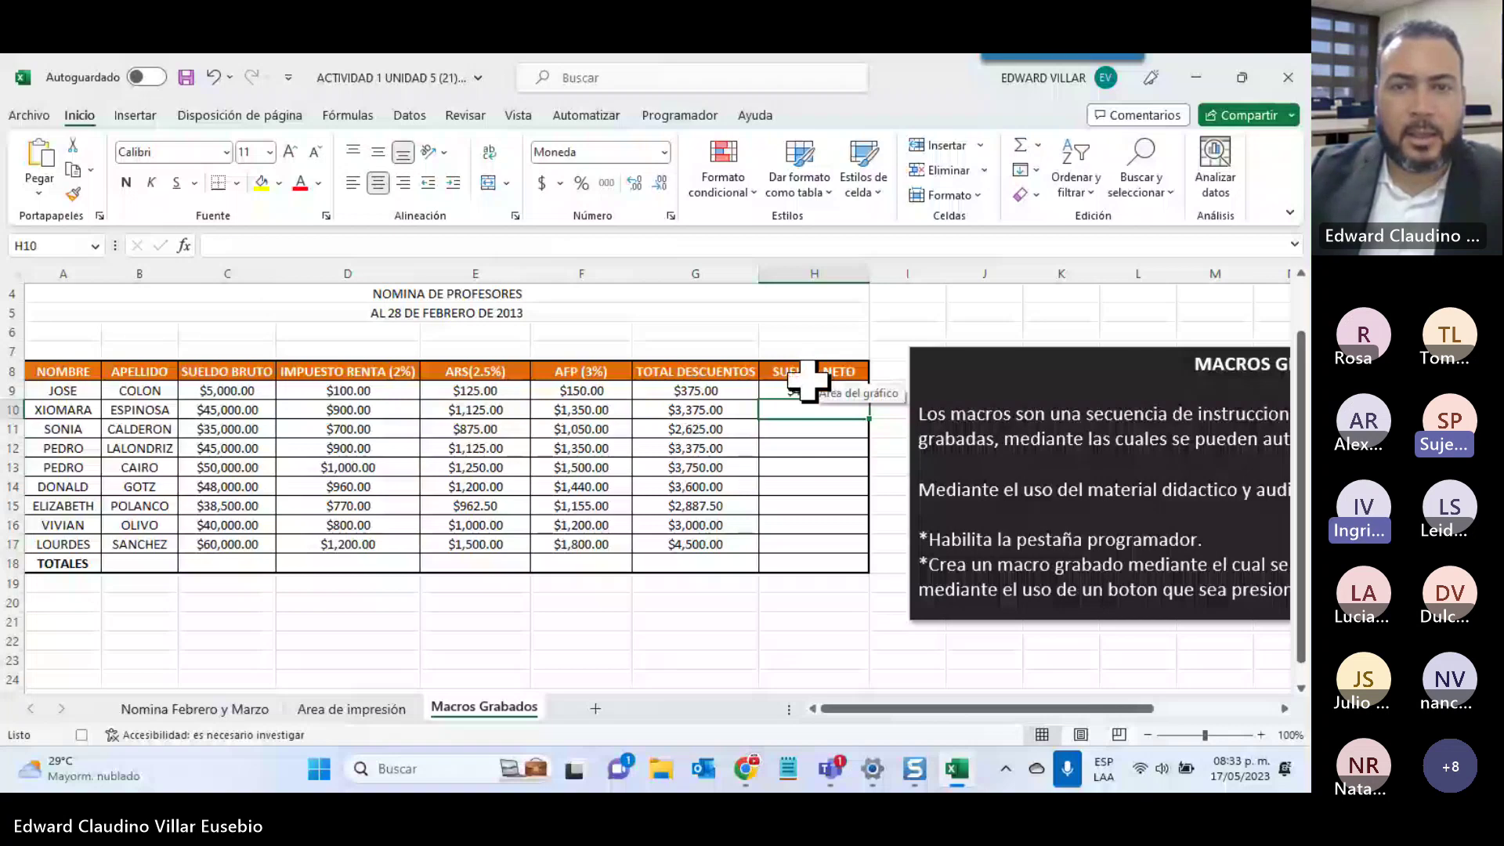
left_click(813, 386)
left_click_drag(869, 400, 872, 554)
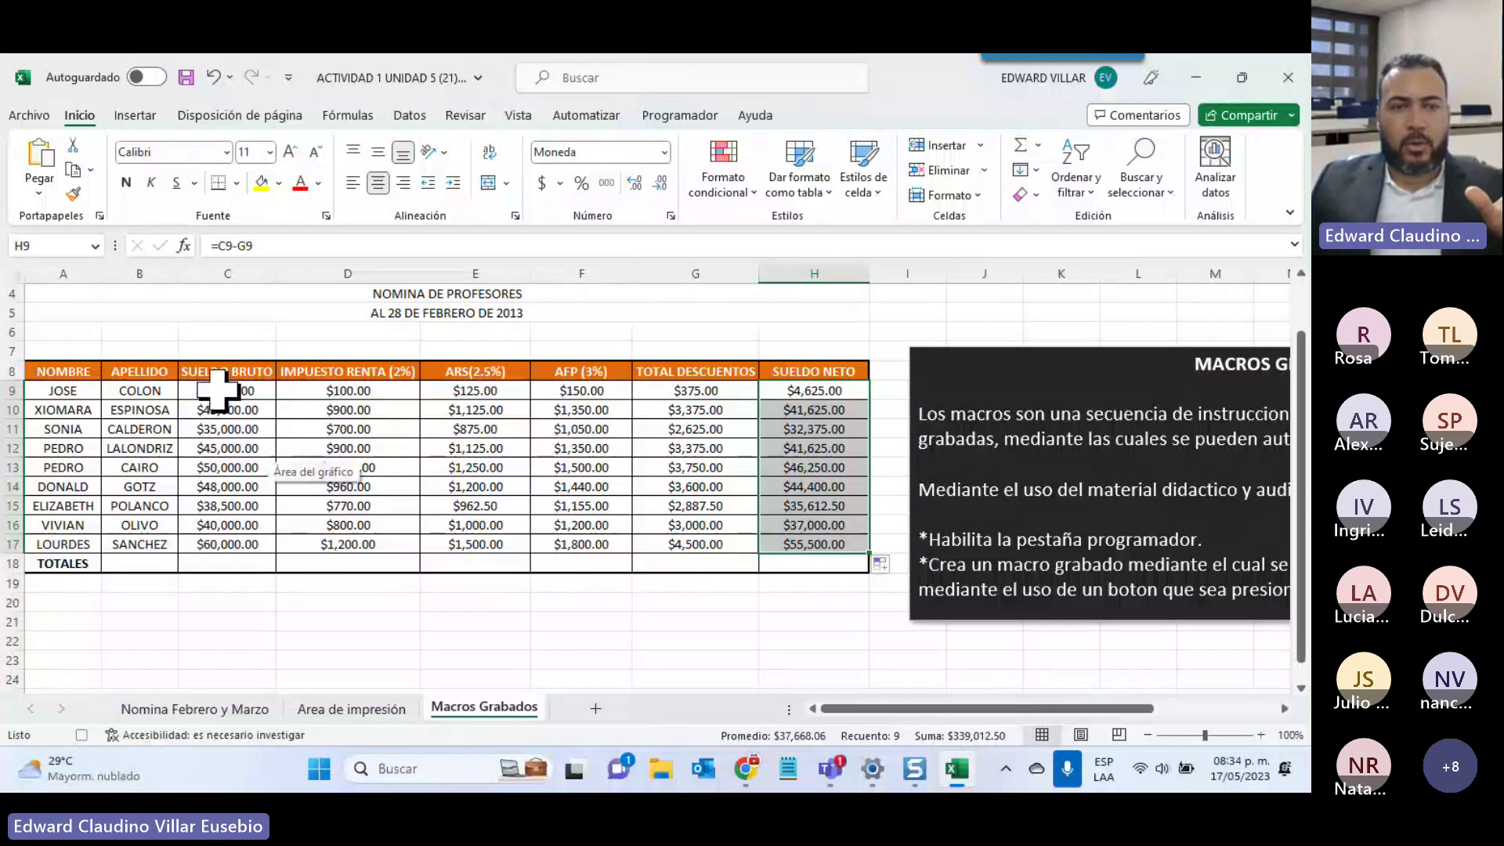
Total the Sueldo Bruto column in C18 with AutoSum and fill the sum across the Totales row to H18
left_click_drag(218, 389, 213, 569)
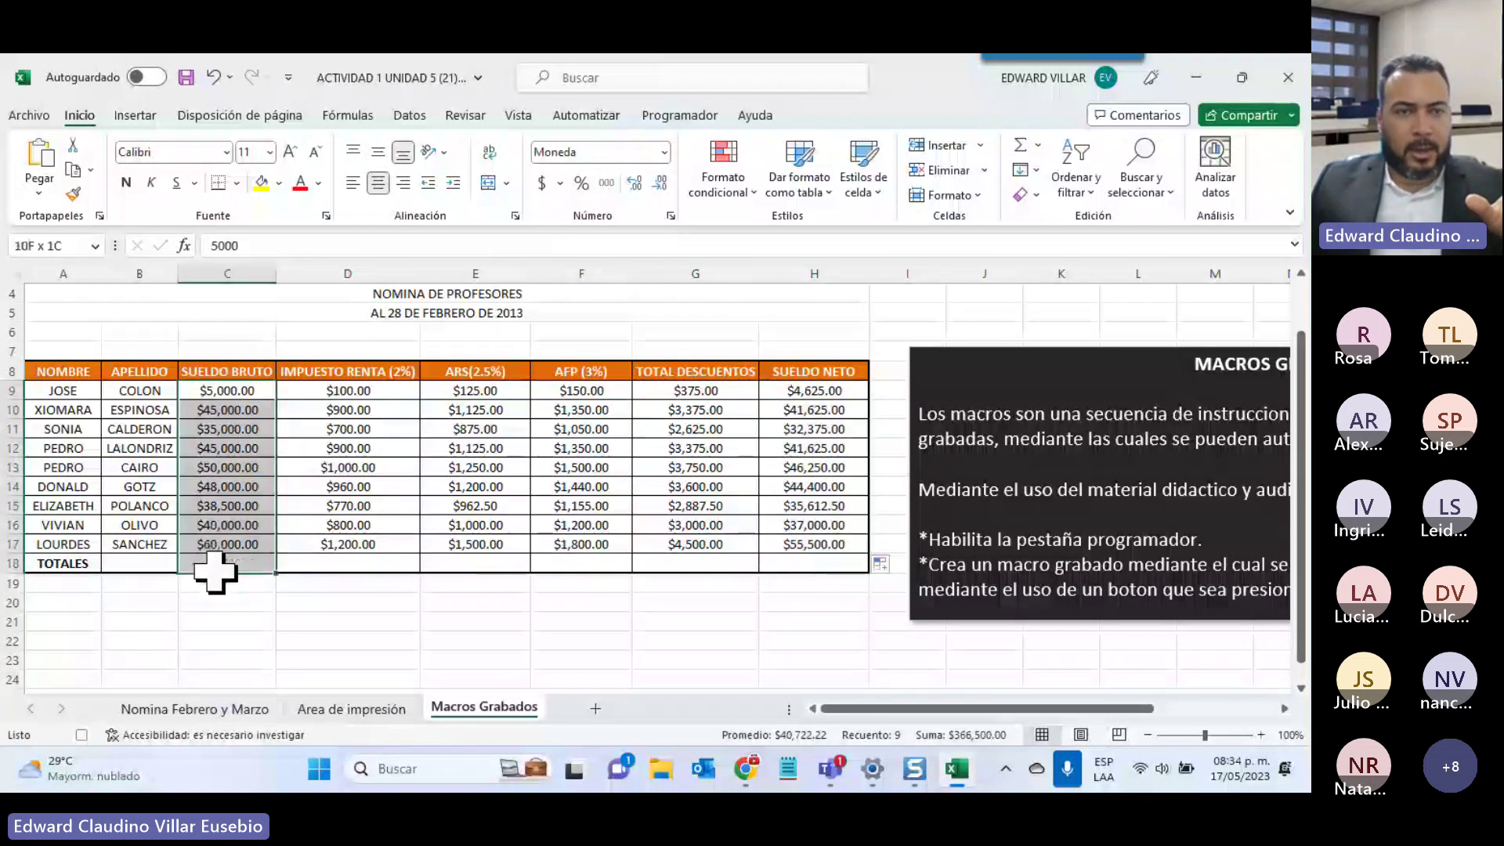
left_click(1021, 145)
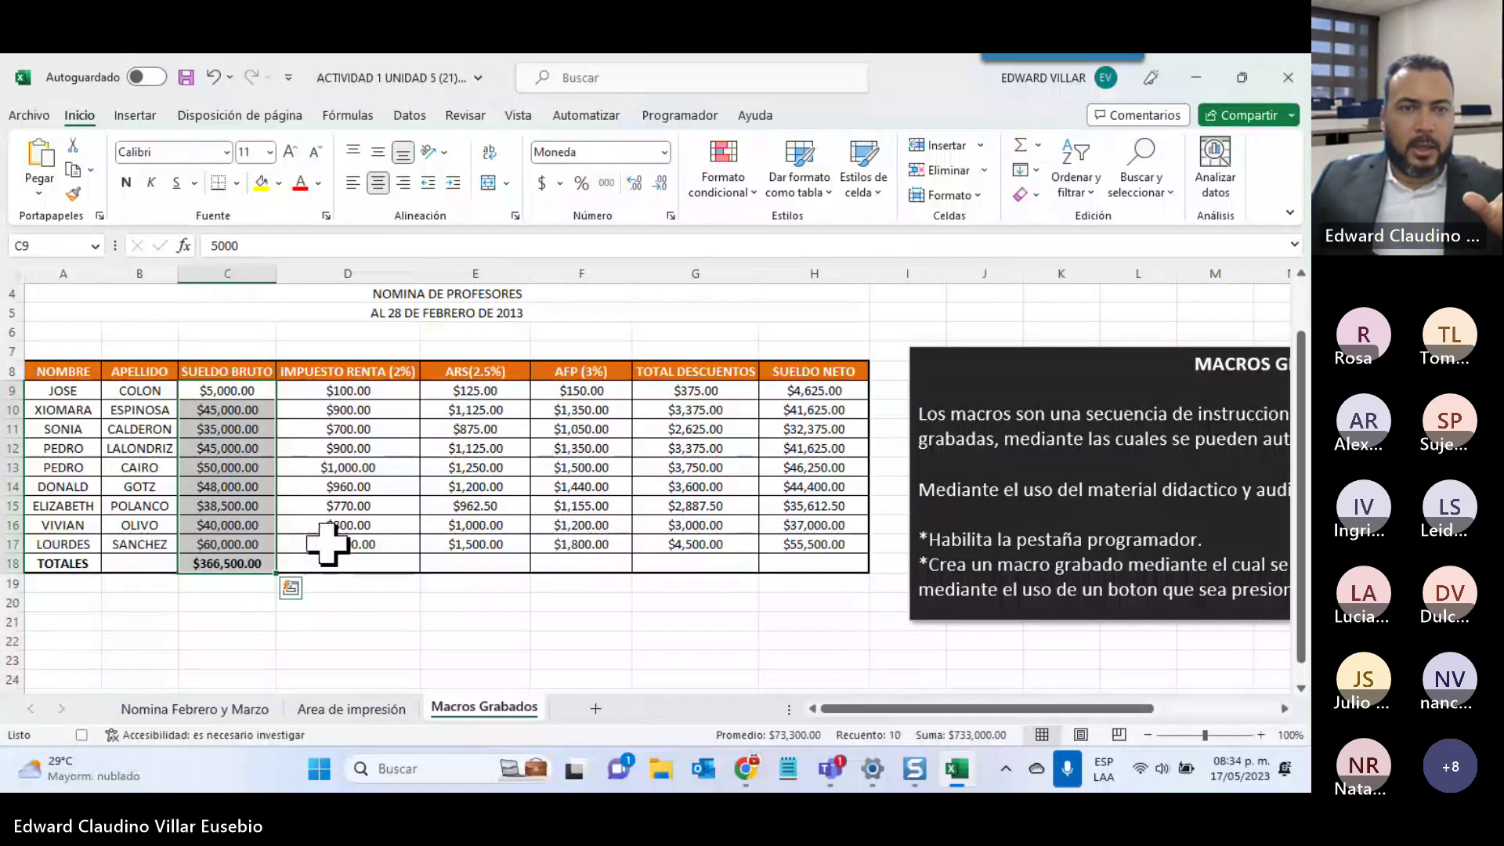
left_click(230, 566)
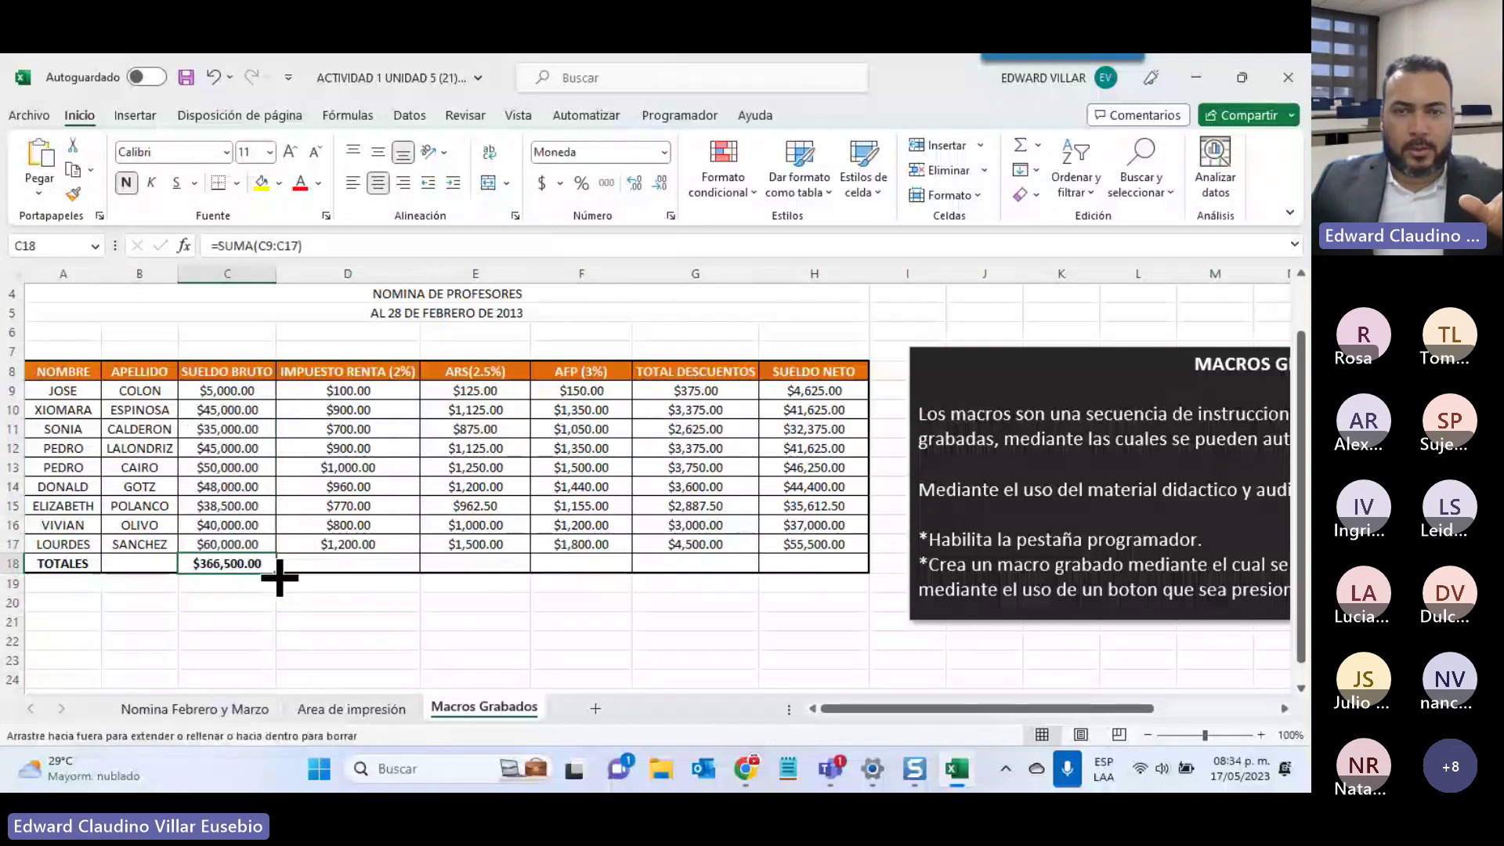
left_click_drag(279, 578, 848, 577)
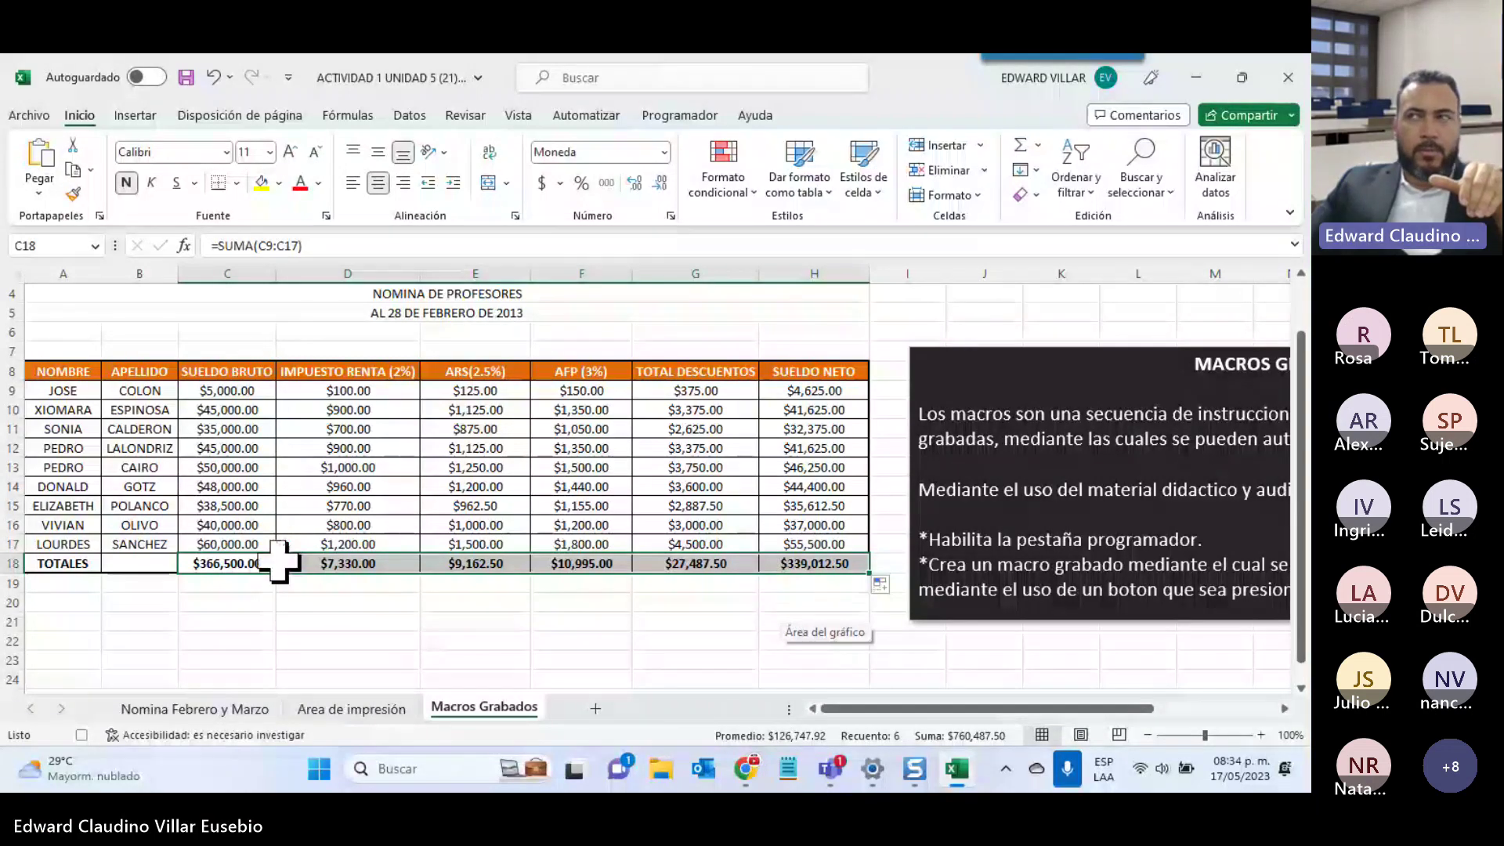
Stop recording the macro and open the options of CALCULODENOMINA to review its shortcut and description
left_click(679, 116)
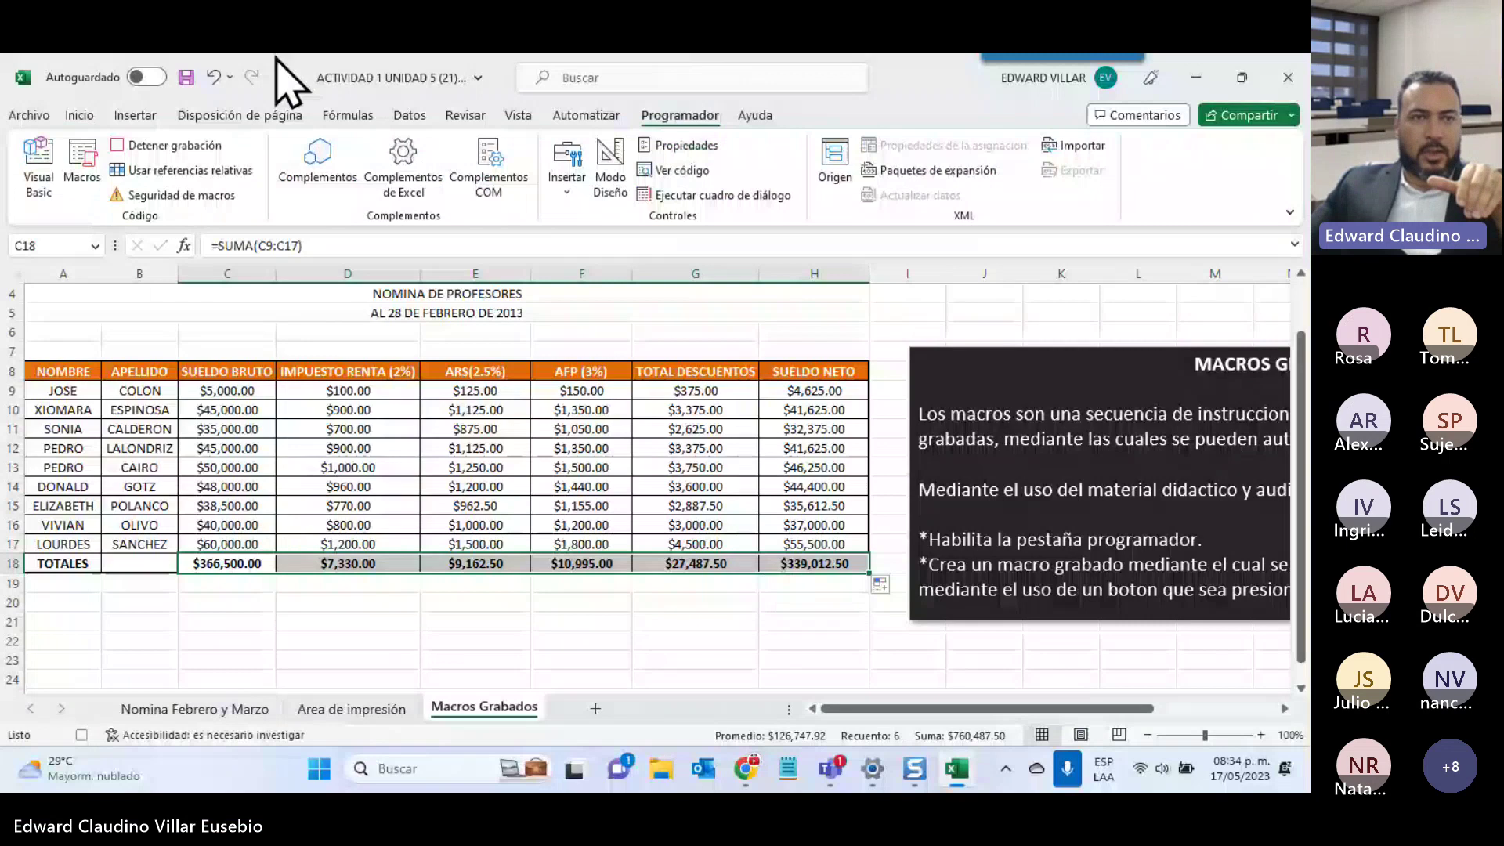
left_click(134, 145)
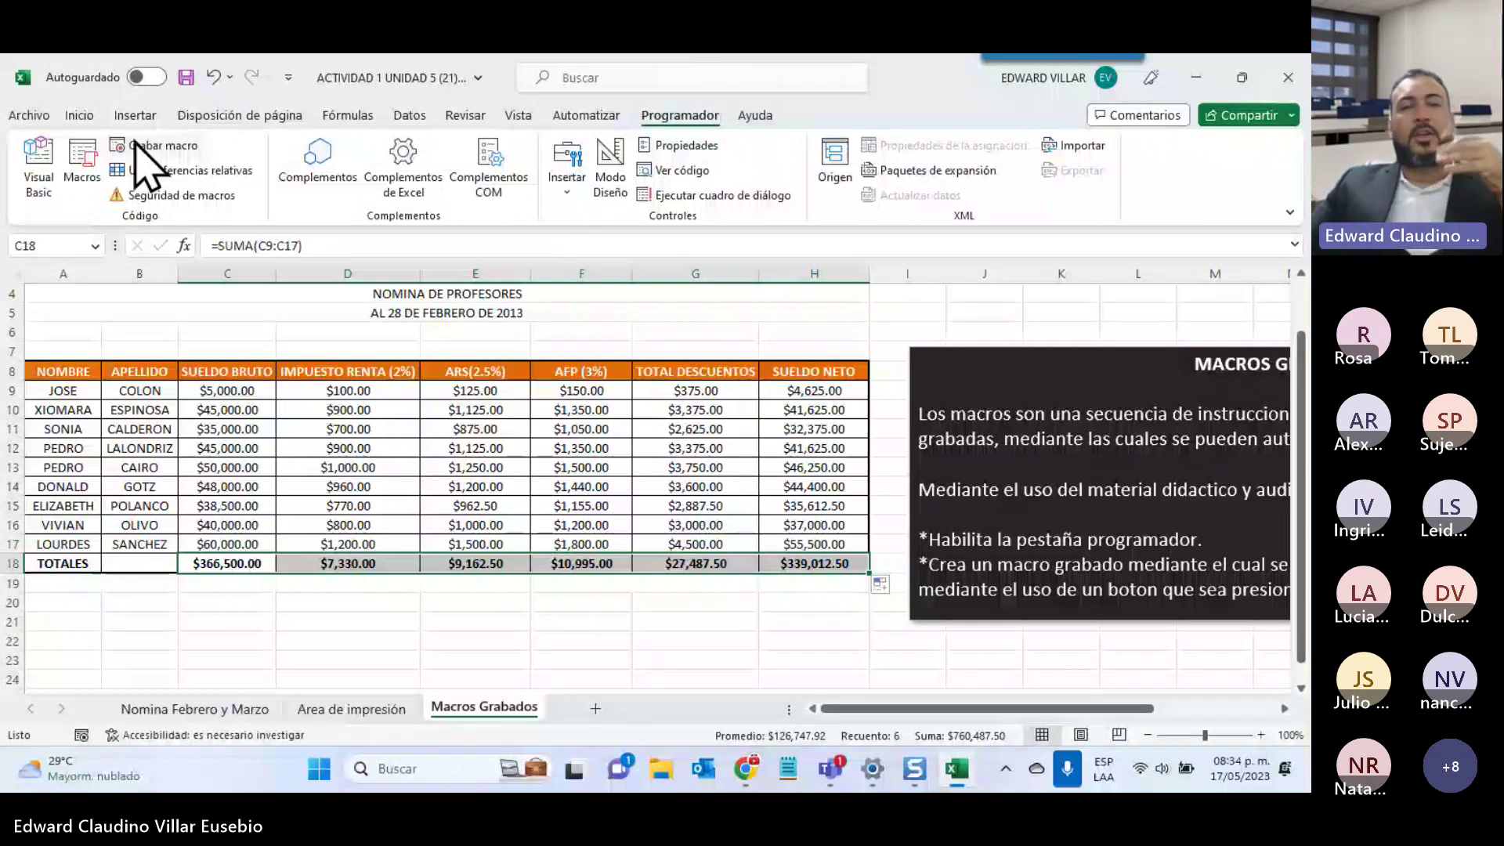
left_click(82, 160)
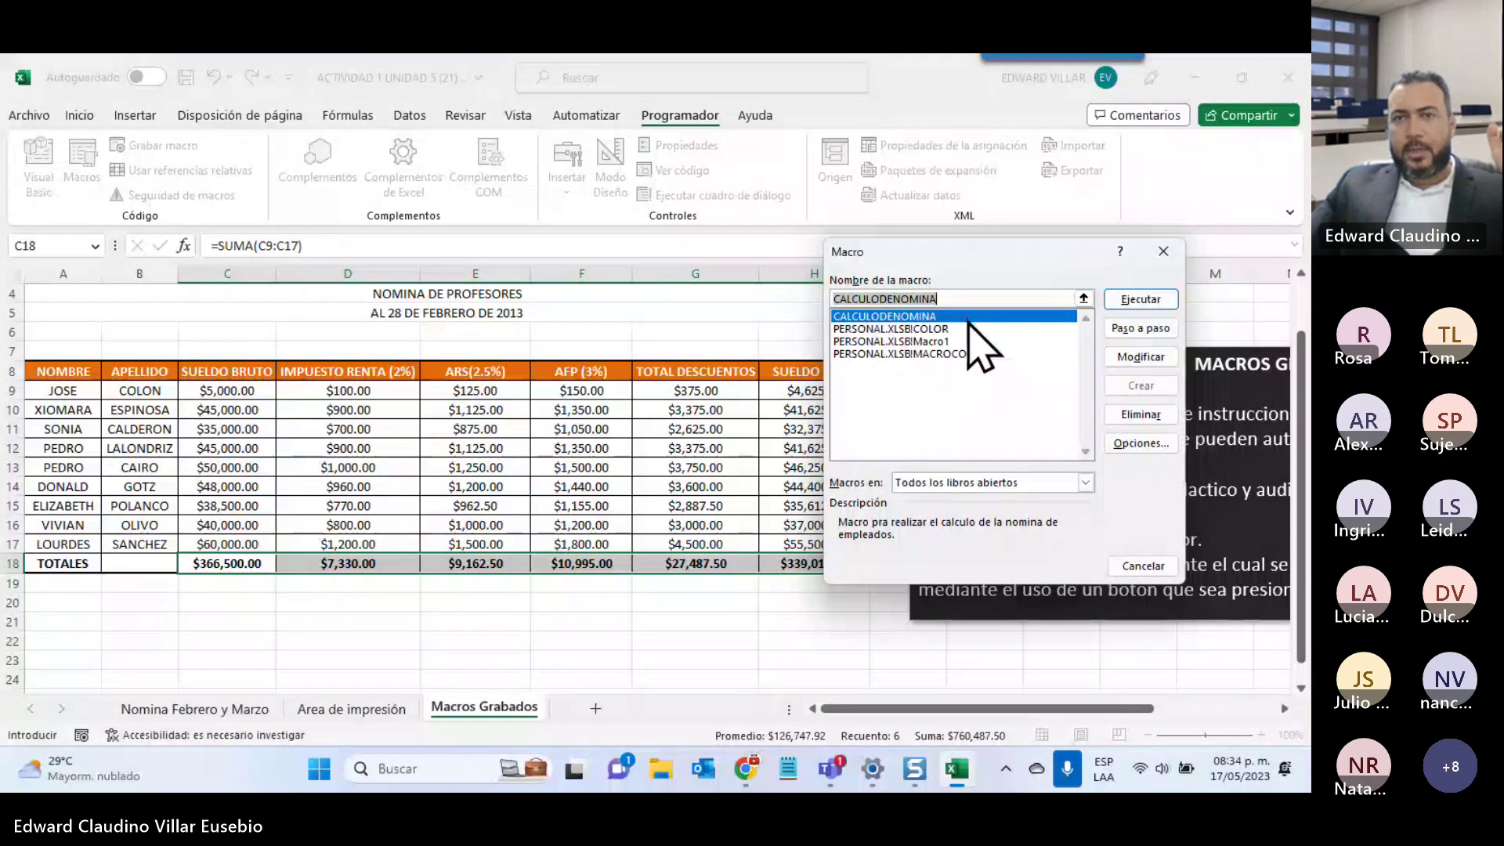
left_click(1142, 443)
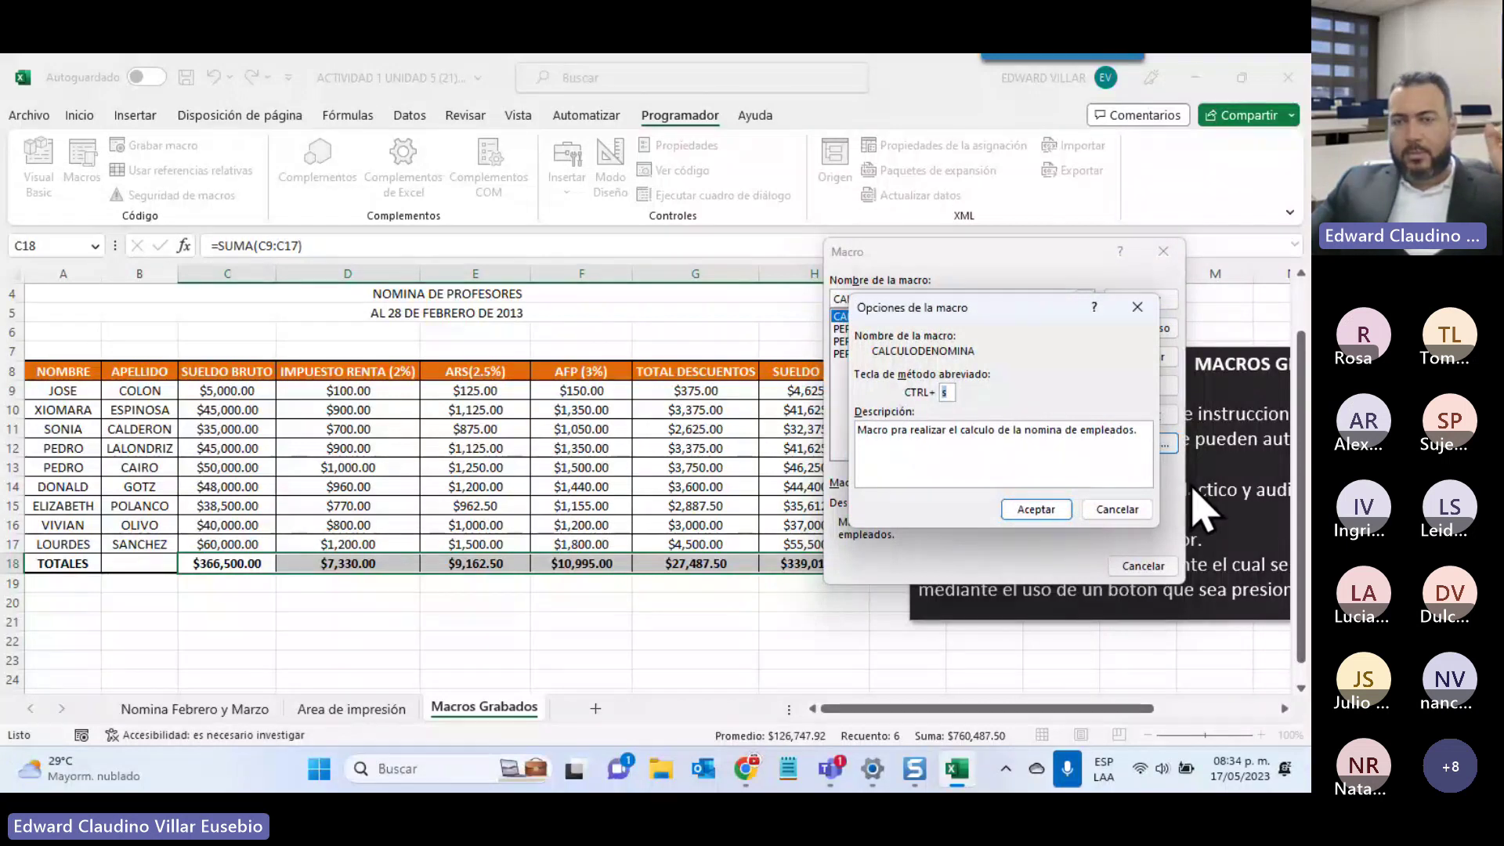
Close the macro dialogs without changes, insert a form-control button below the payroll table across D19:E21, and assign it CALCULODENOMINA
left_click(1112, 514)
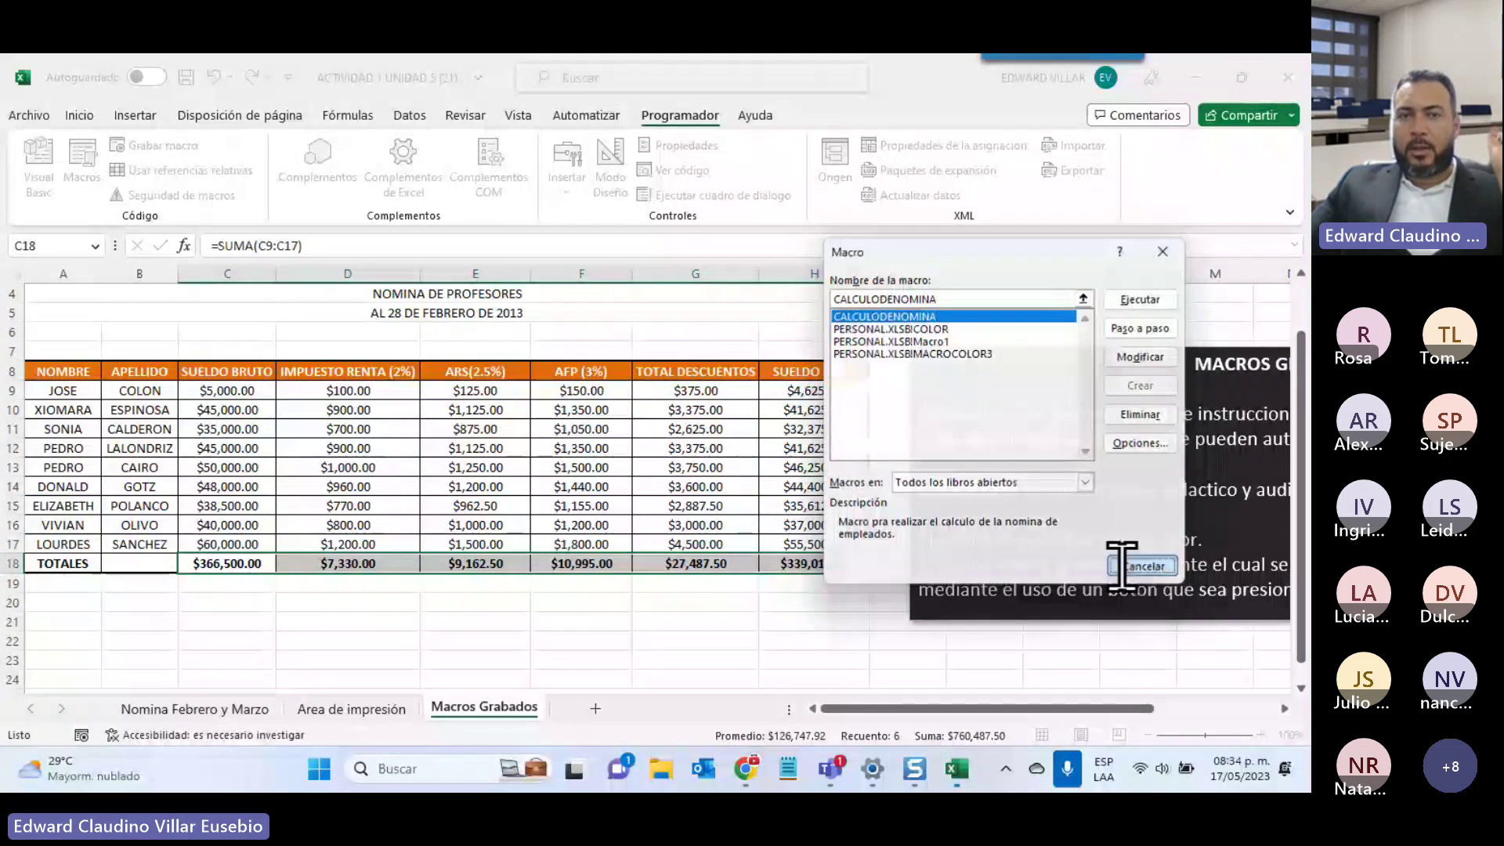
left_click(1141, 566)
left_click(456, 638)
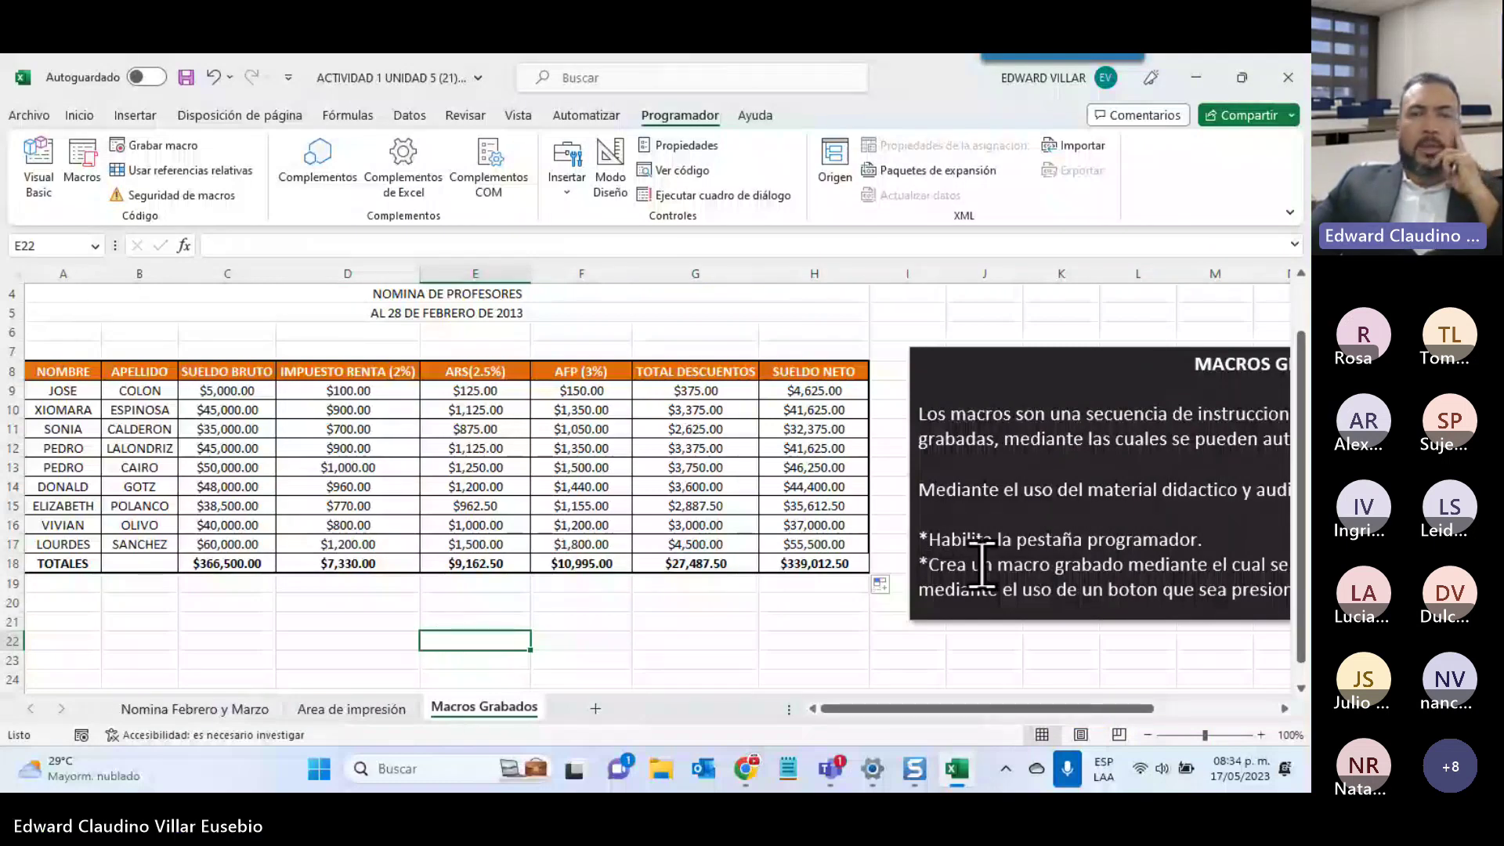
left_click(574, 188)
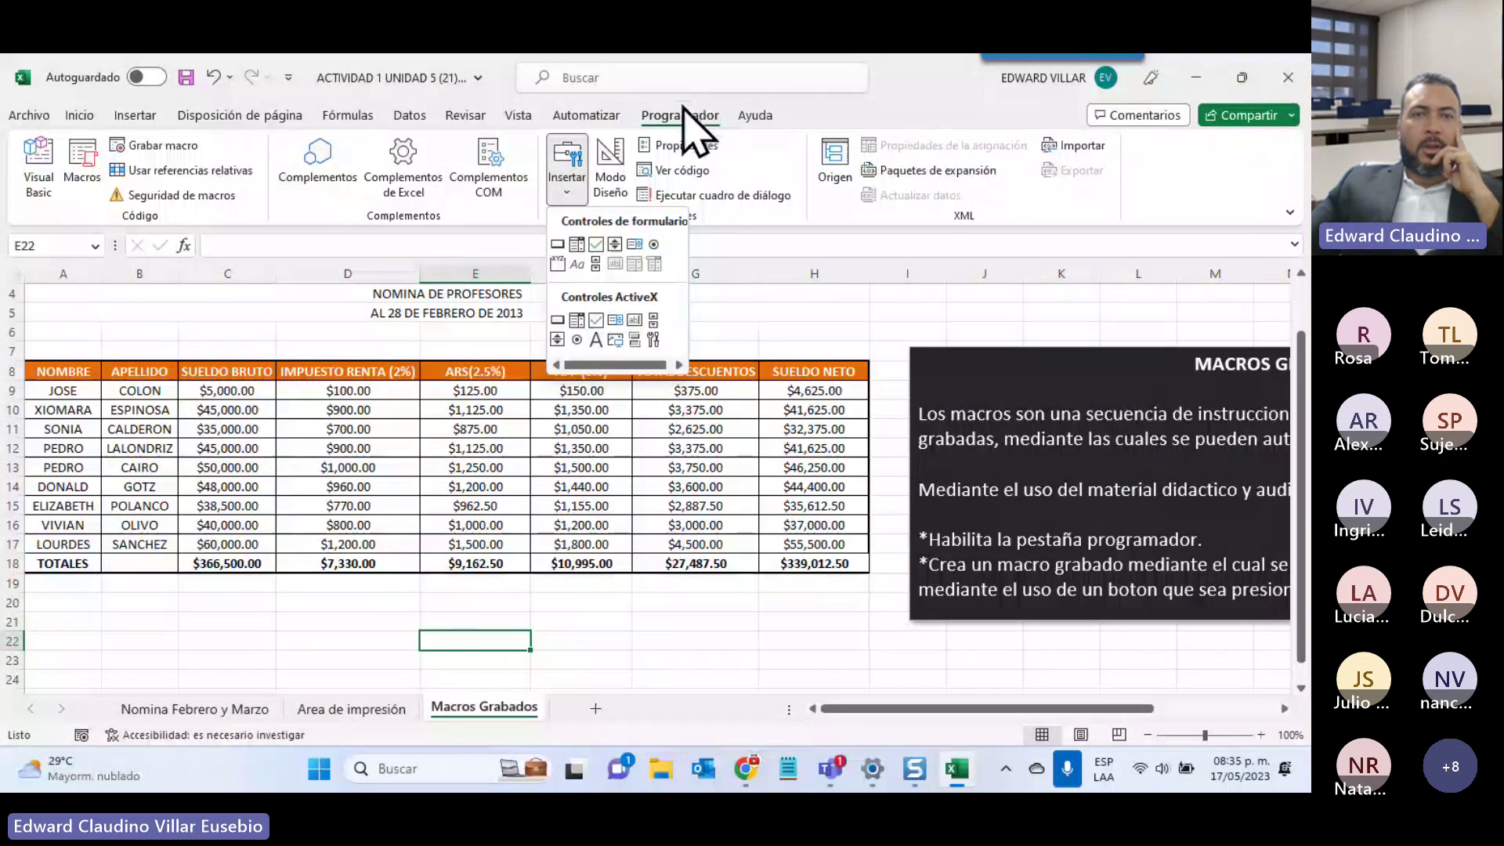
left_click(559, 245)
left_click_drag(274, 588, 517, 632)
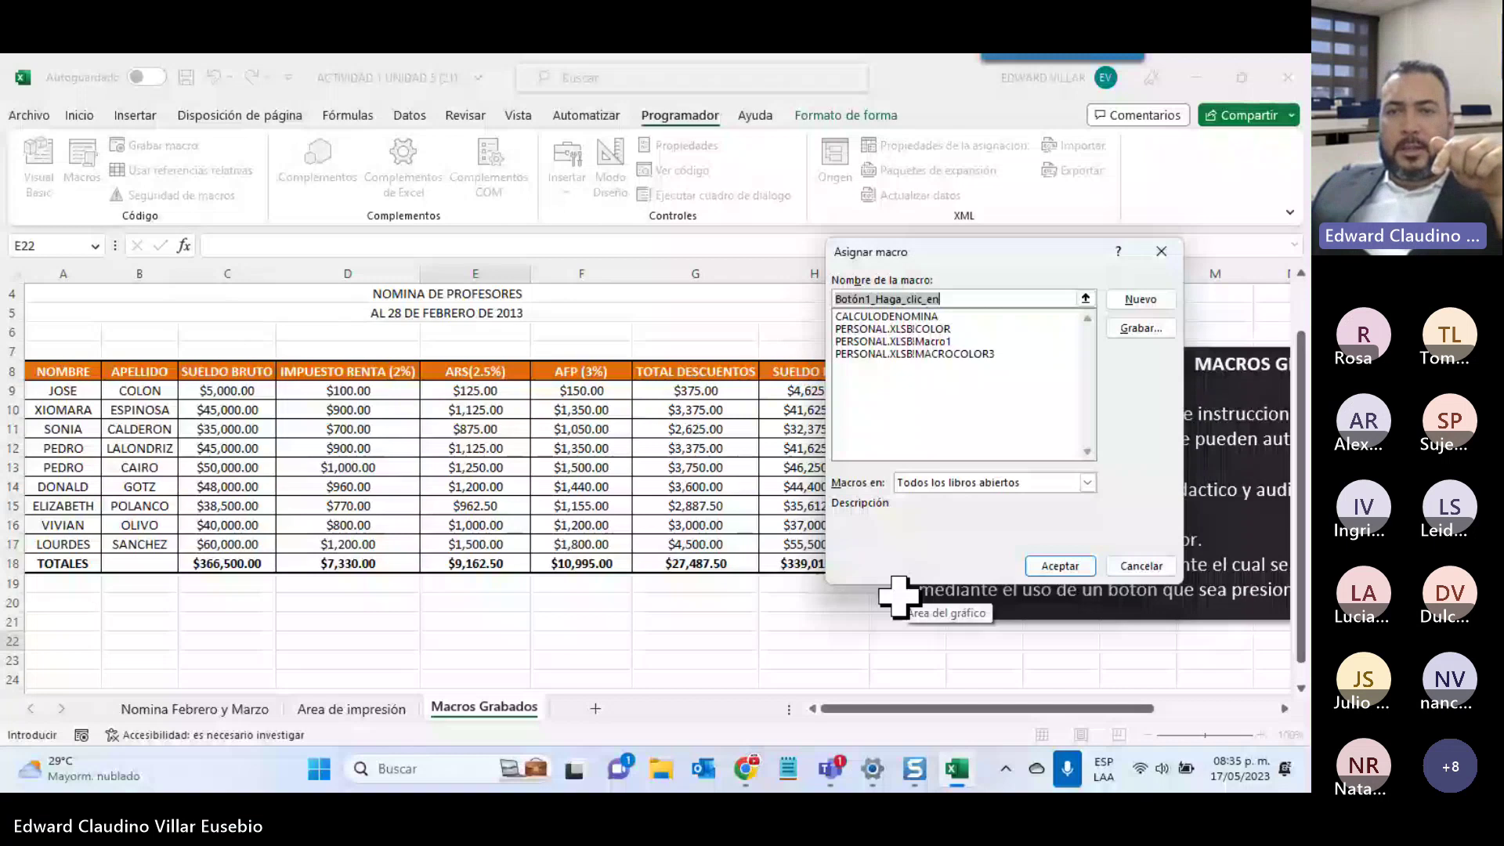
left_click(1042, 317)
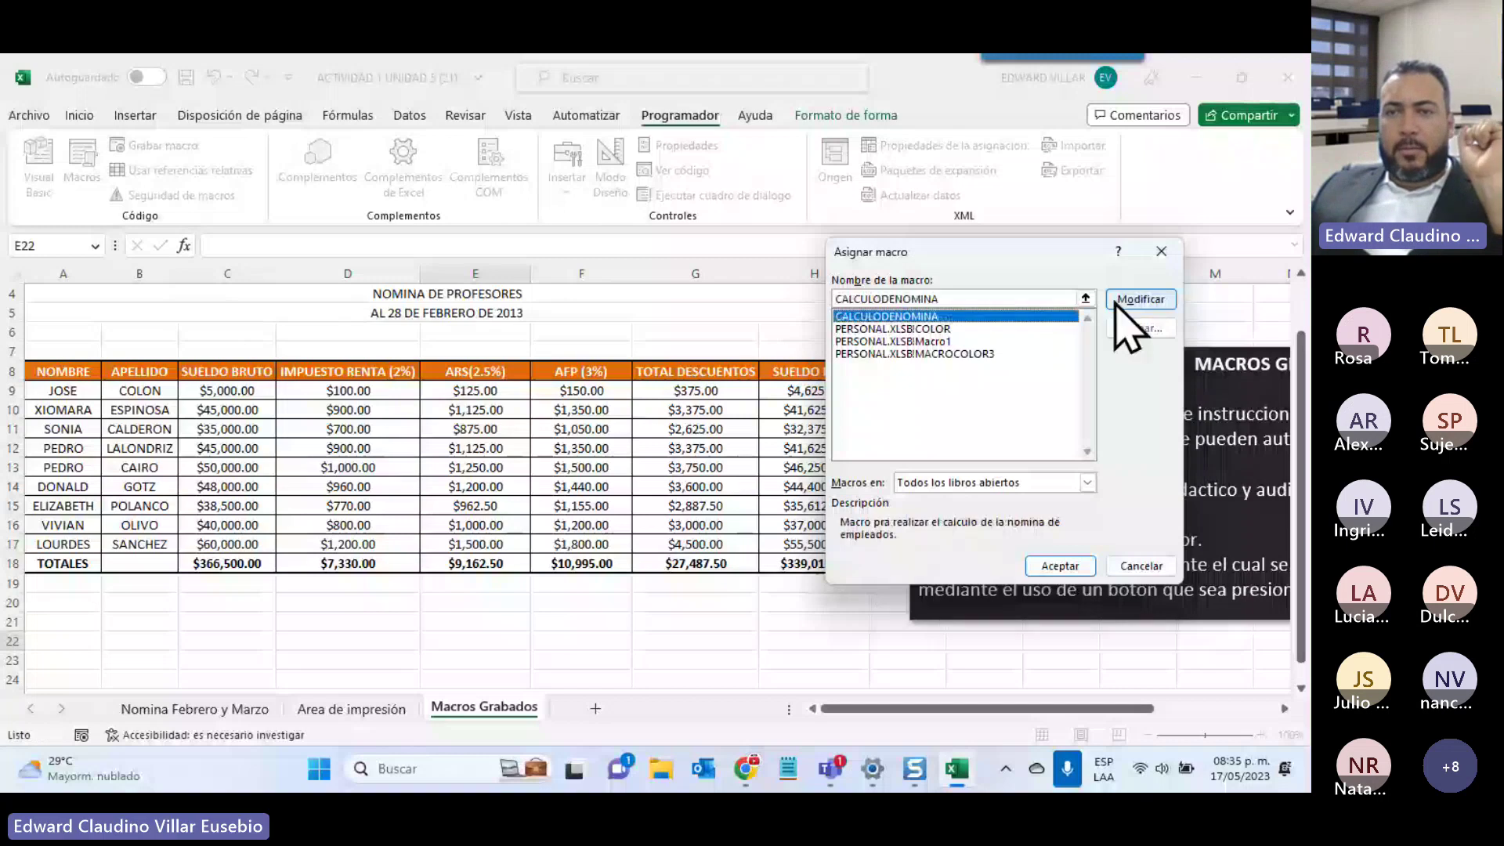
left_click(1066, 567)
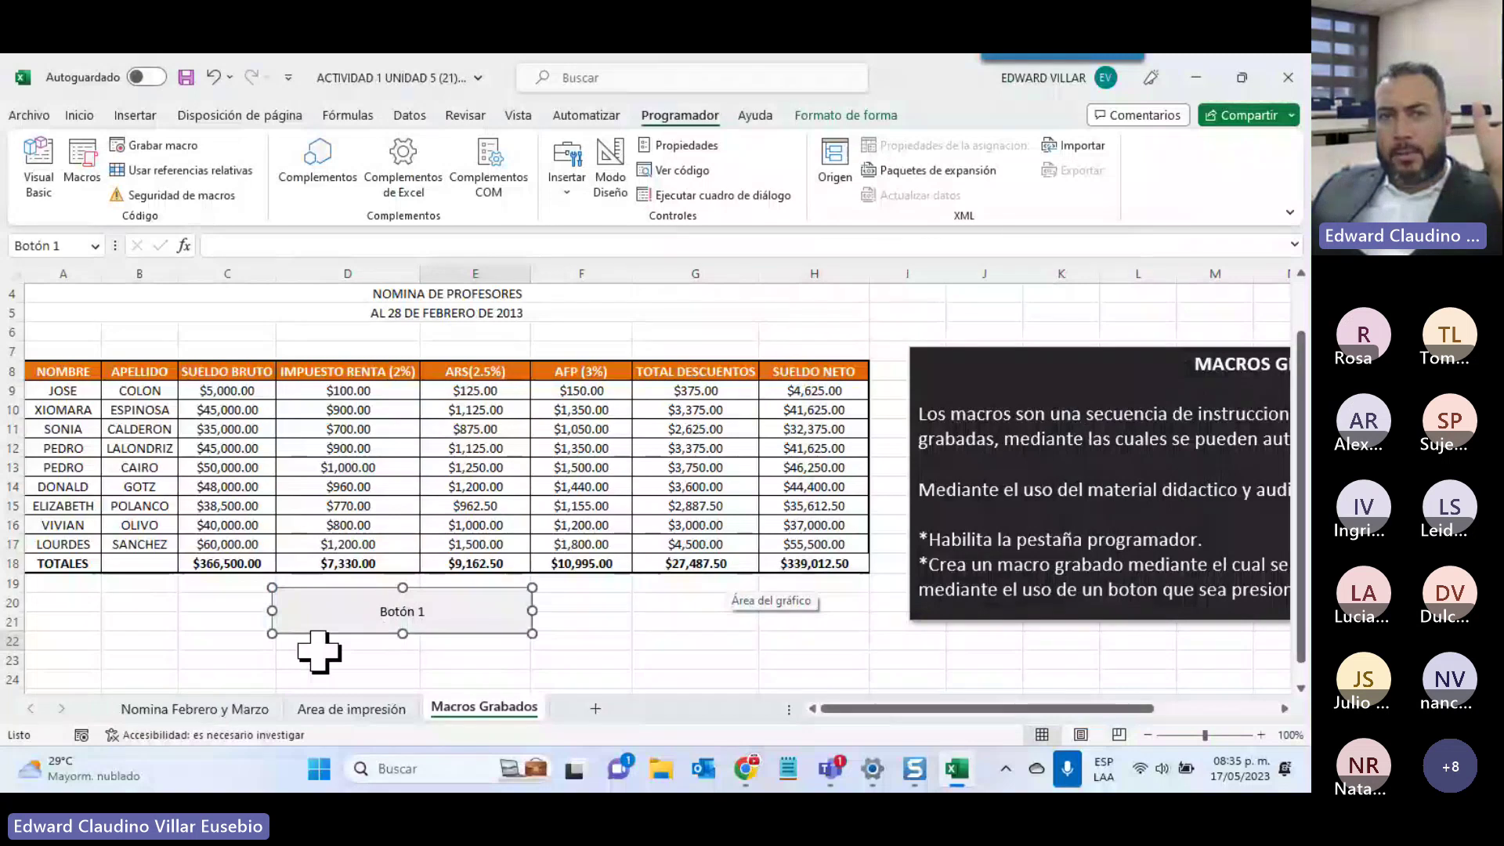
Try an ActiveX command button beside the form button, viewing its Click code before deleting the control
left_click(568, 182)
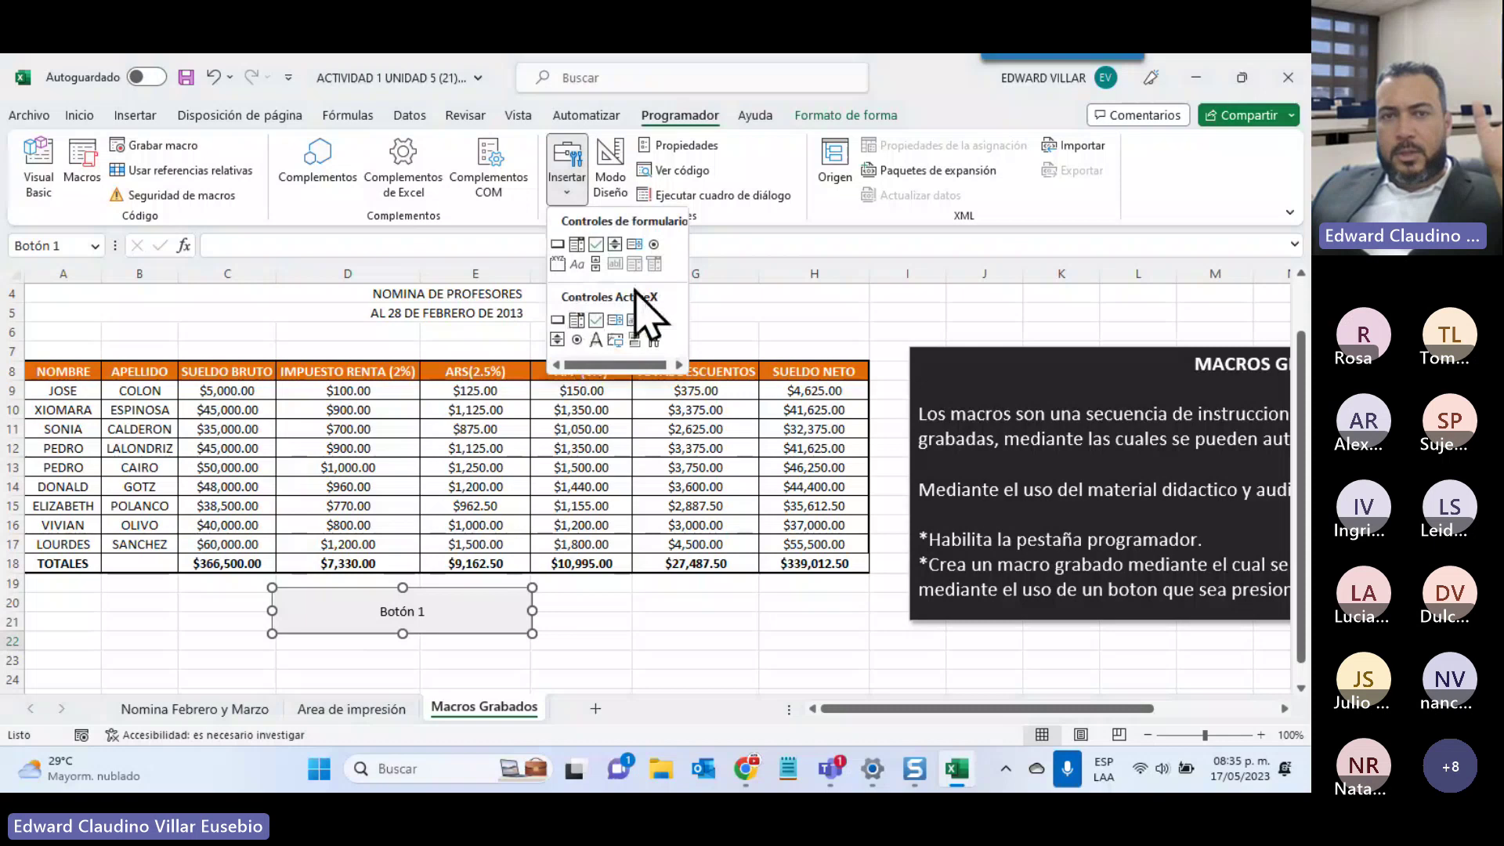
left_click(668, 656)
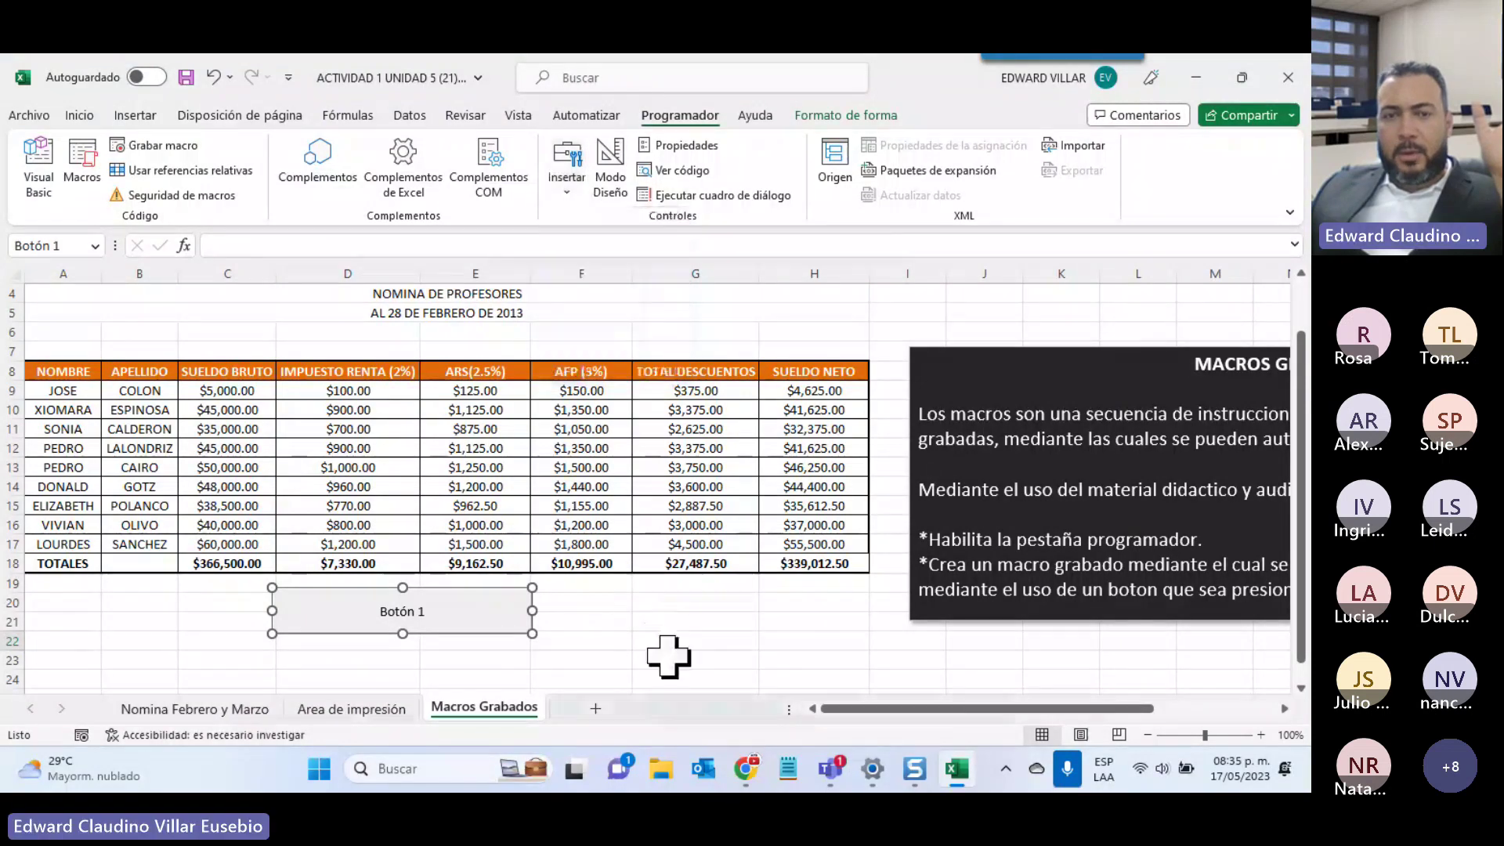
left_click(558, 192)
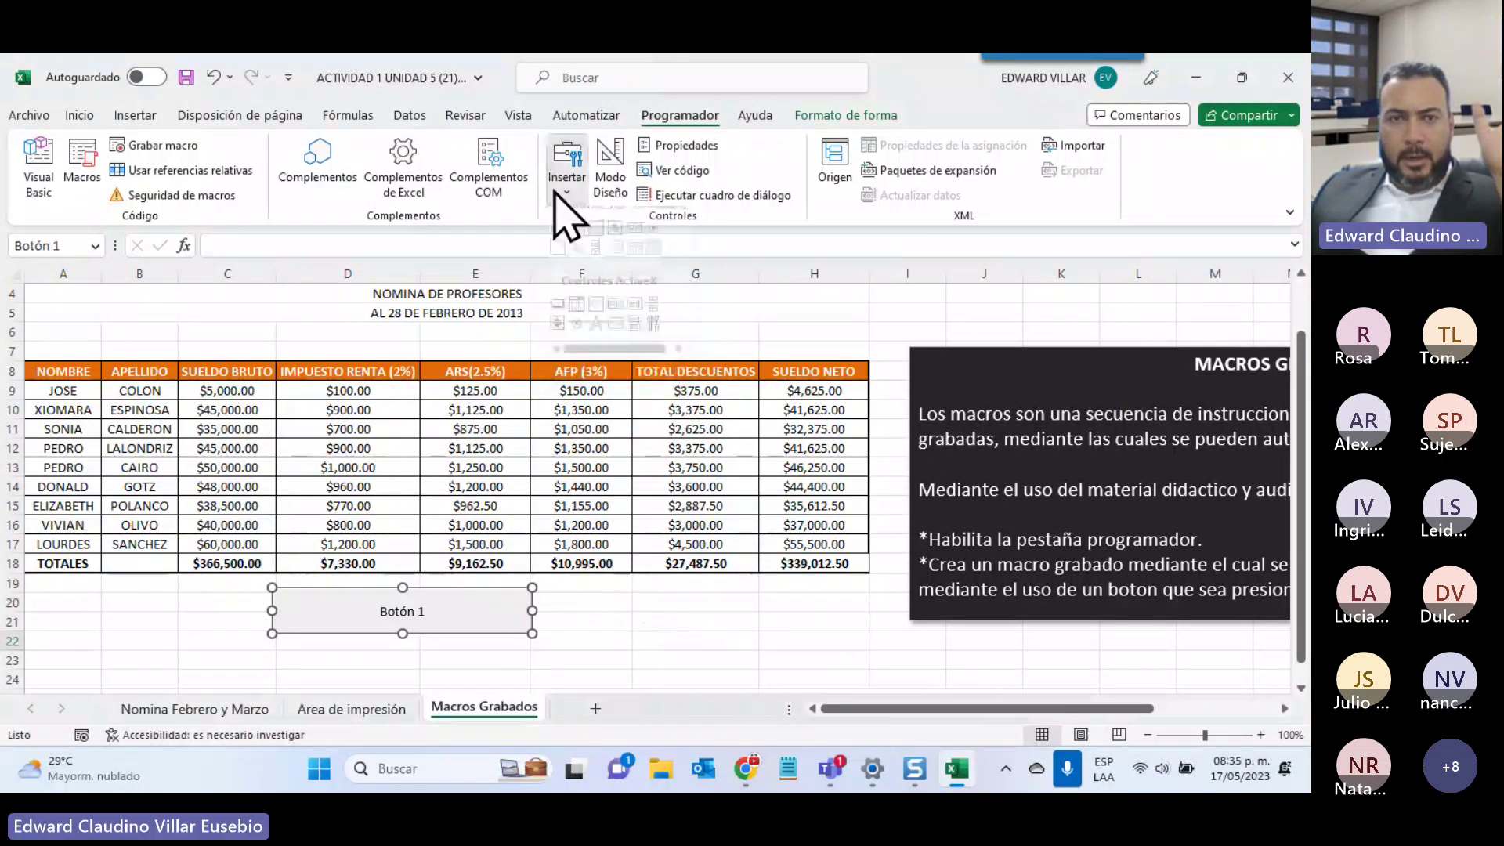
left_click(558, 320)
left_click_drag(637, 592, 868, 641)
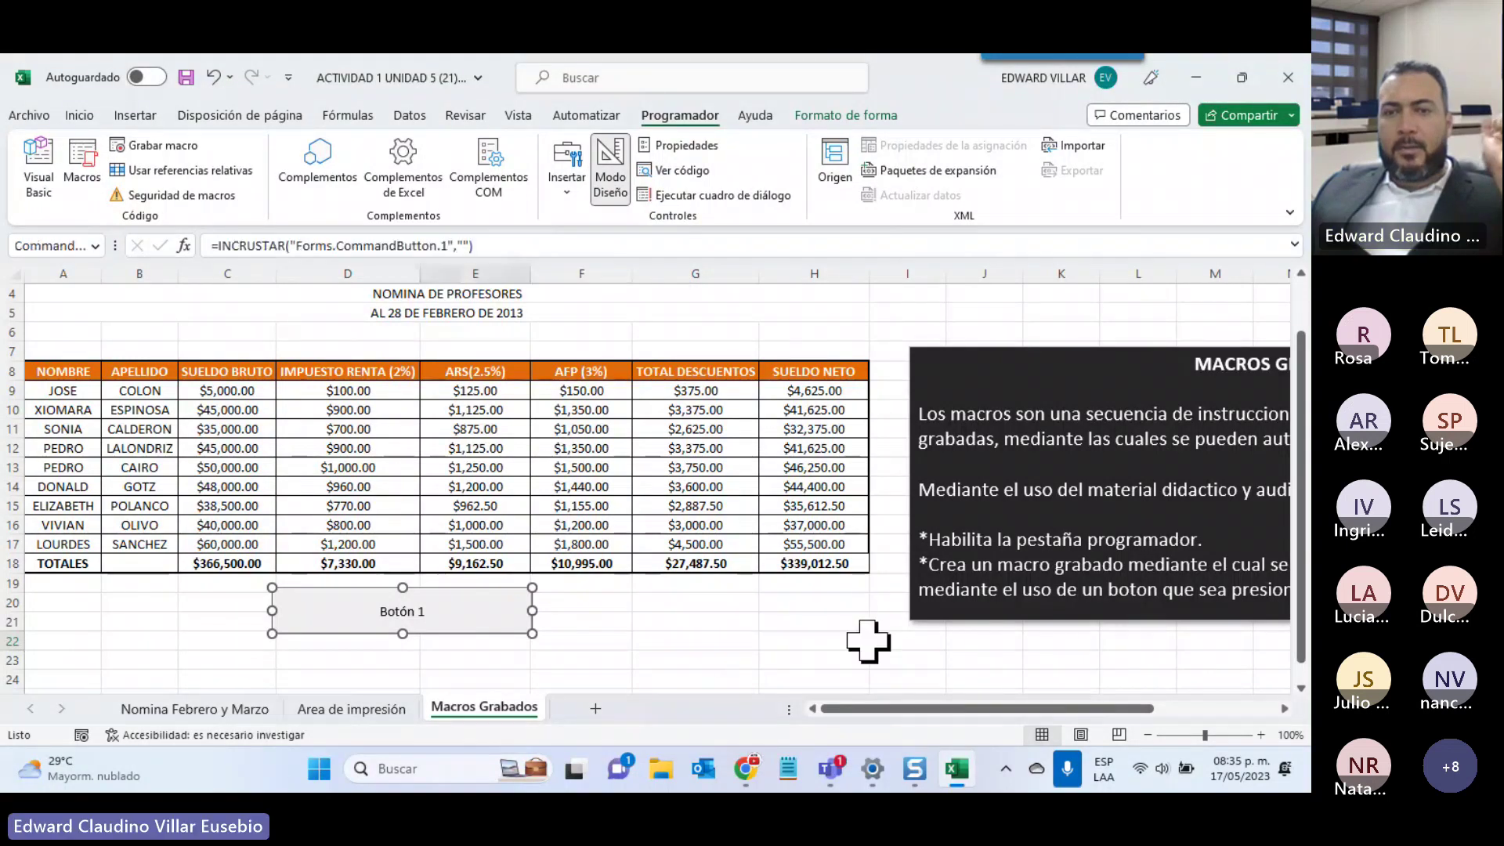
double_click(690, 607)
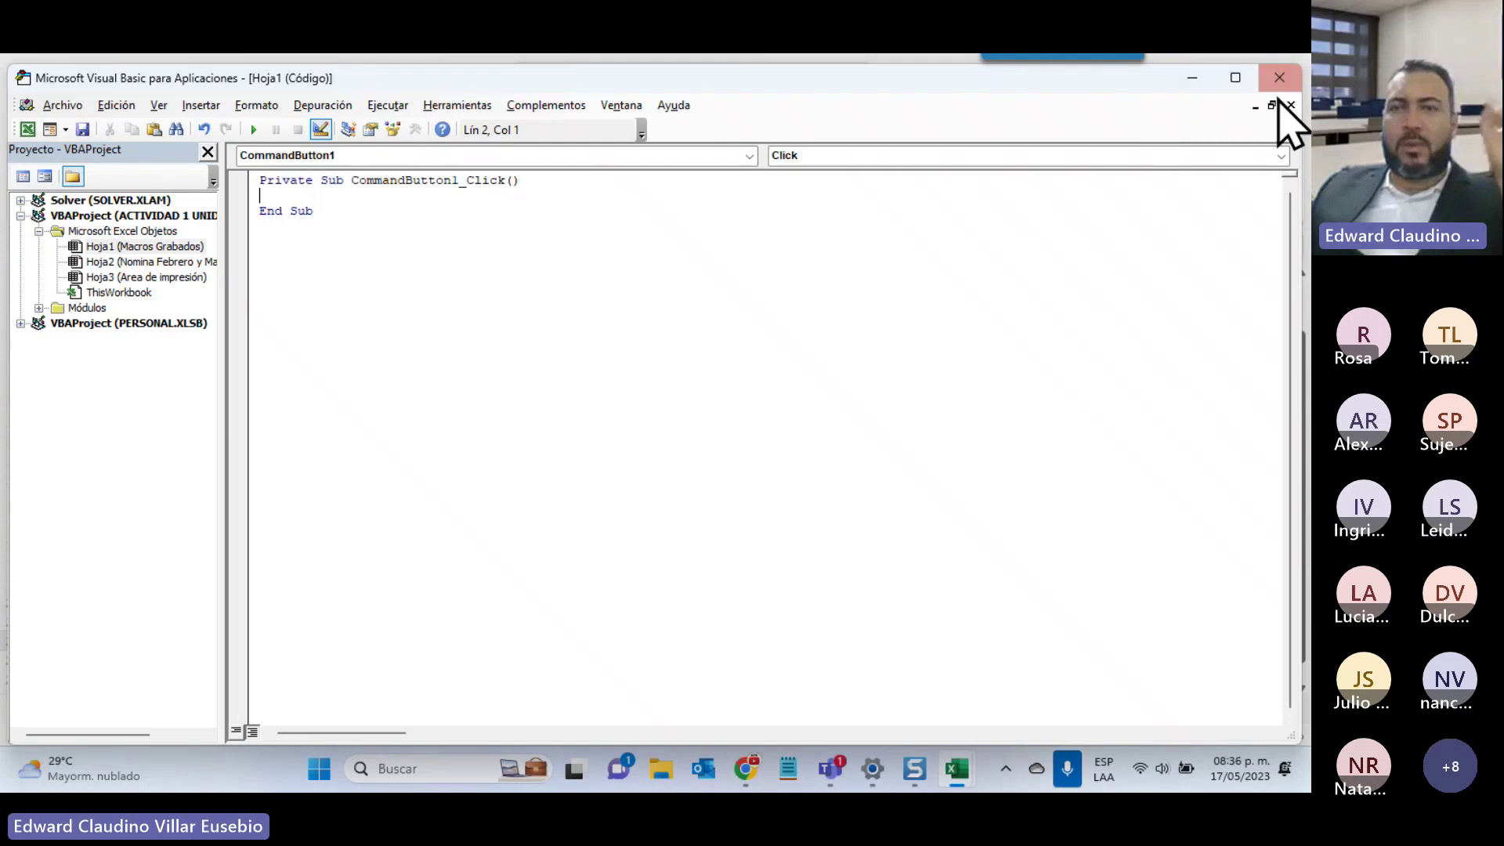
left_click(1277, 78)
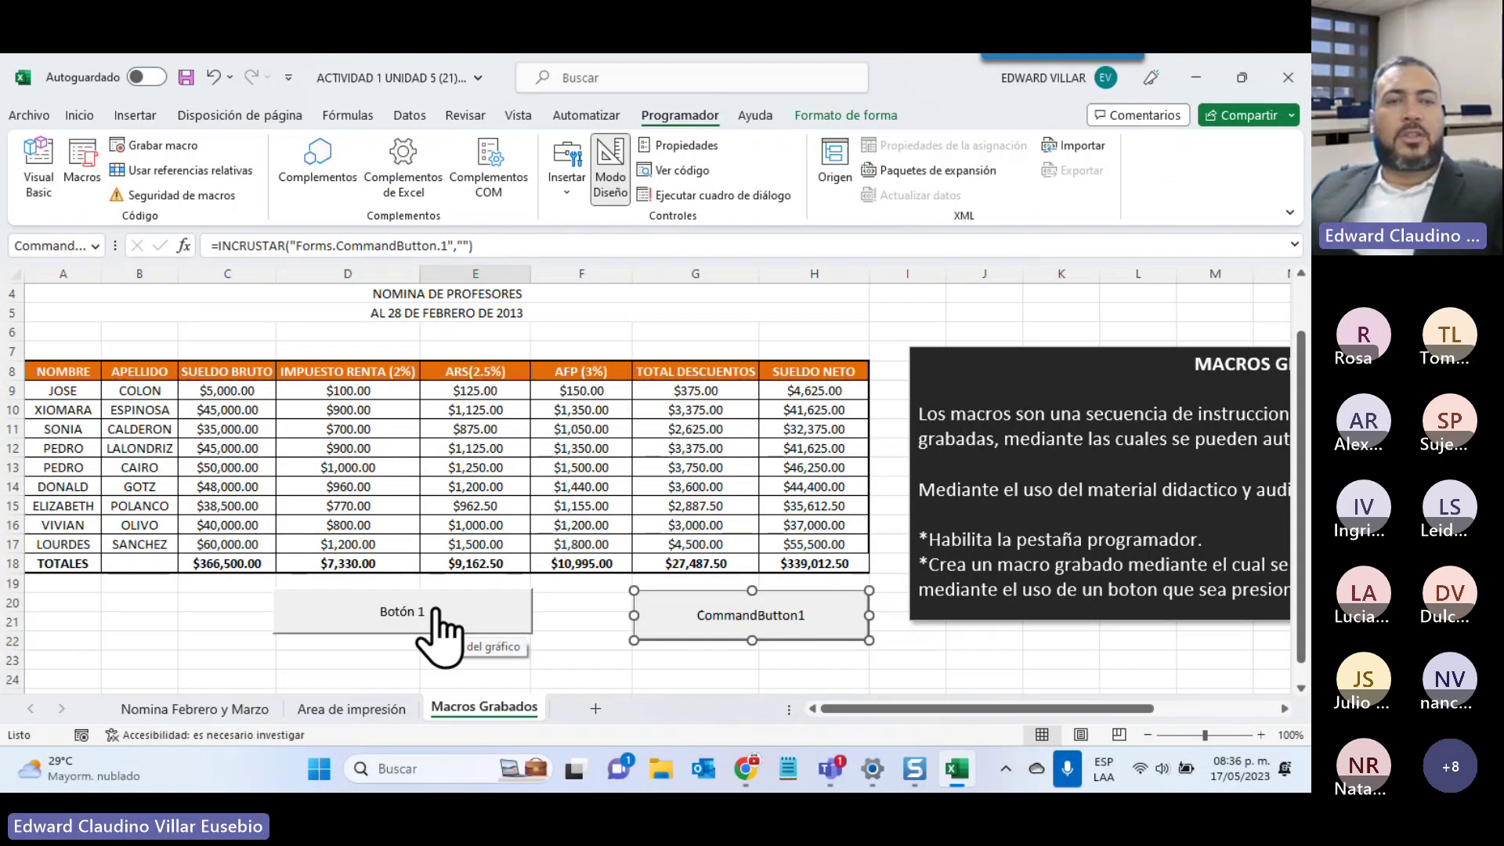
key("Delete")
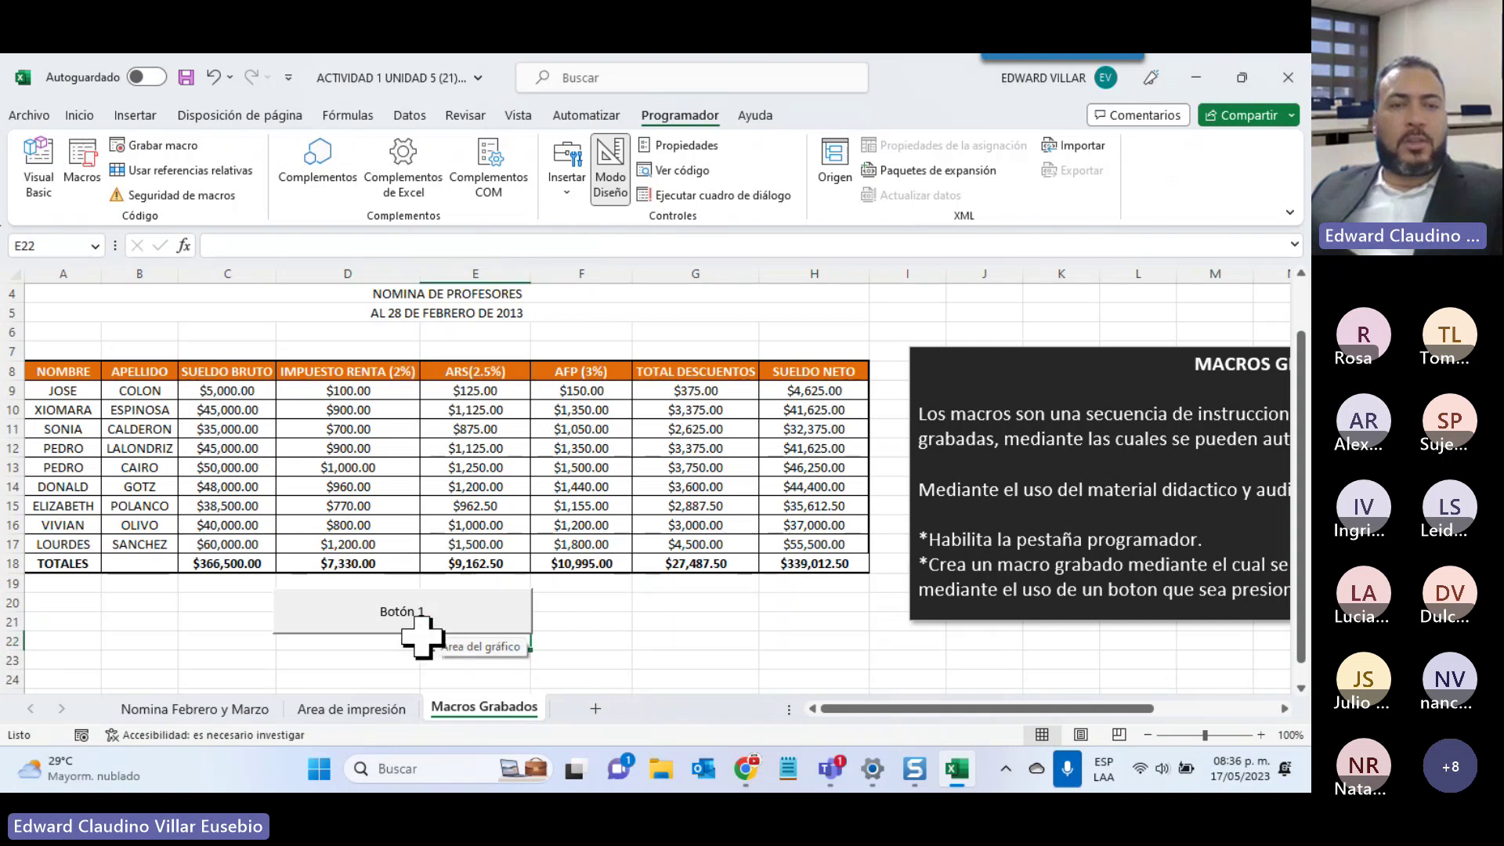
Run the macro from the form button, and clear the calculated values in D9:H18 and the total in C18
left_click(427, 607)
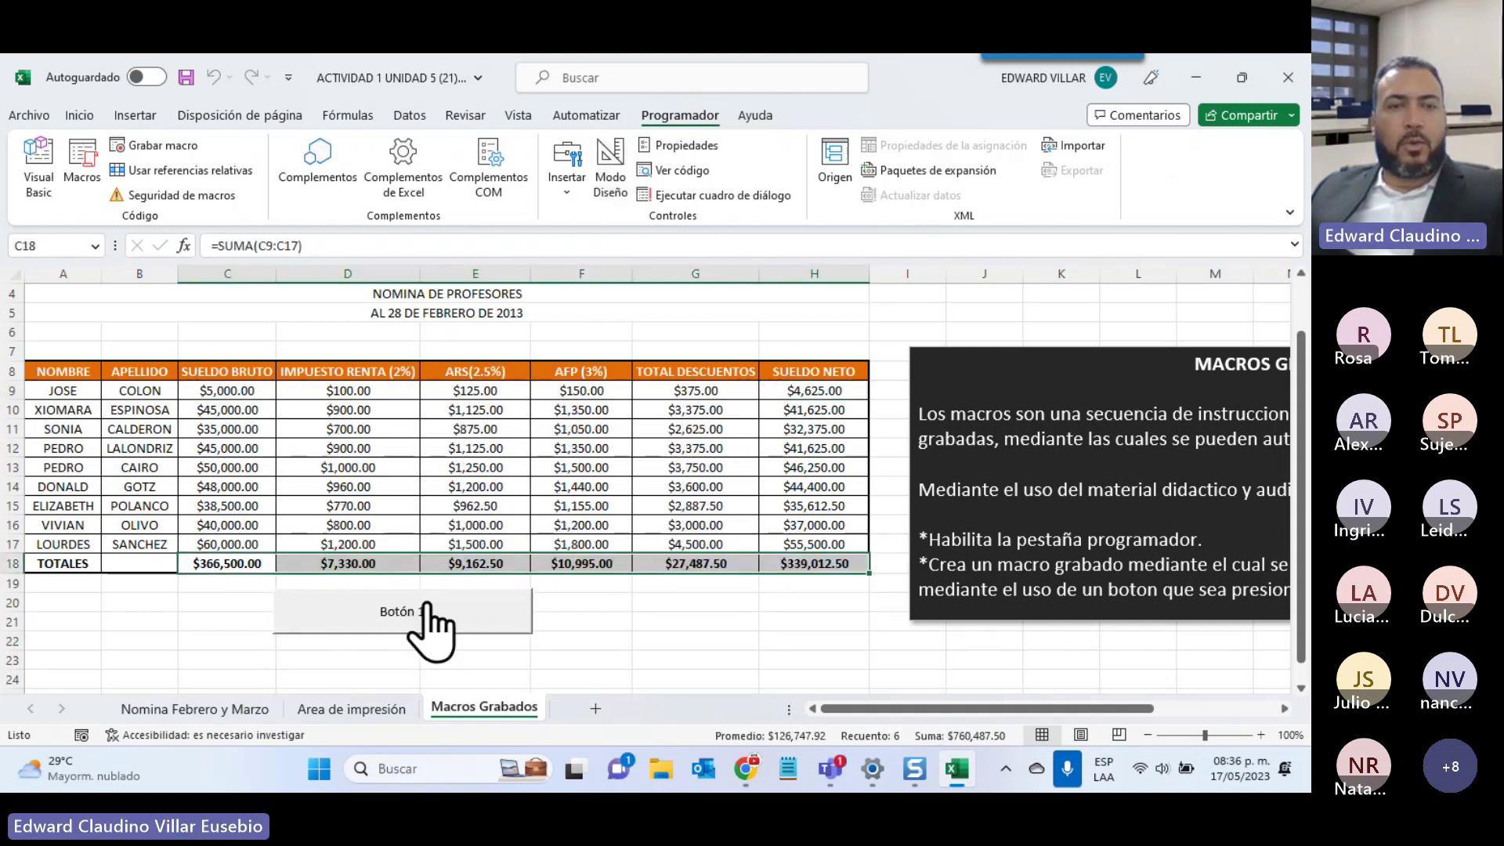
left_click(428, 613)
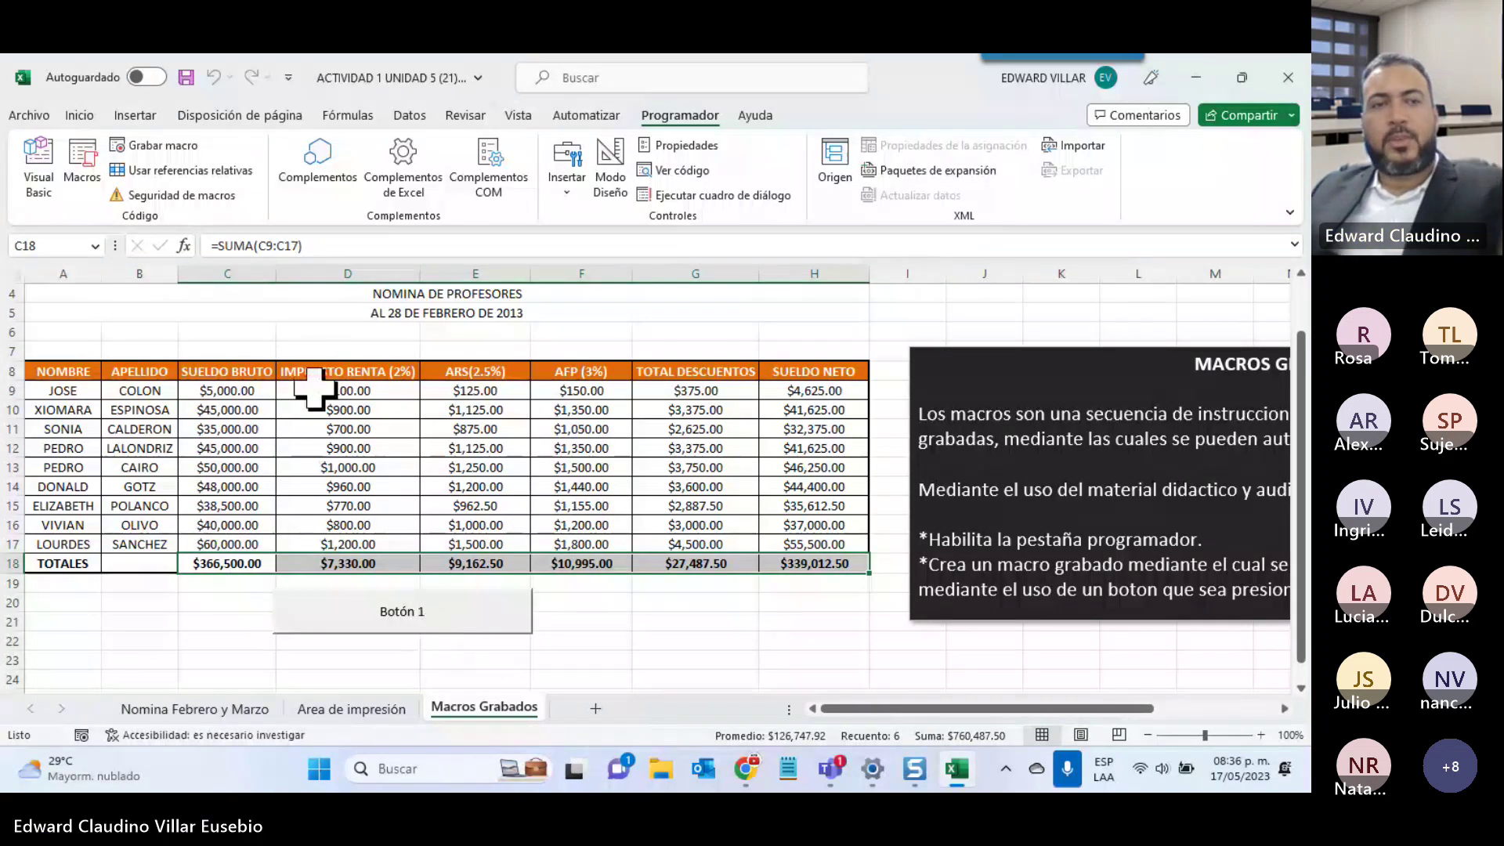
left_click_drag(314, 388, 800, 563)
key("Delete")
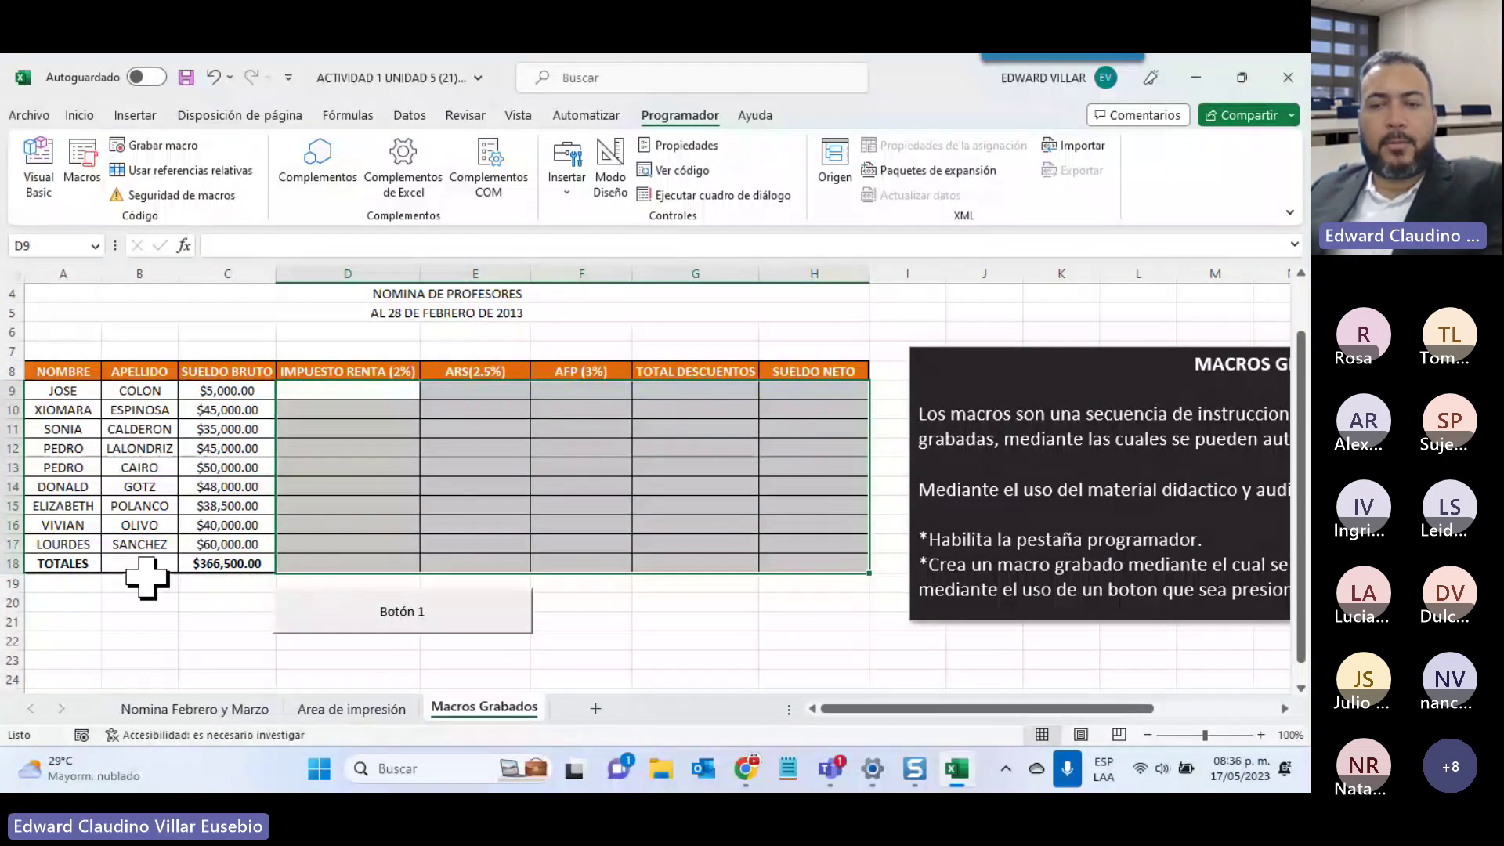
left_click(234, 563)
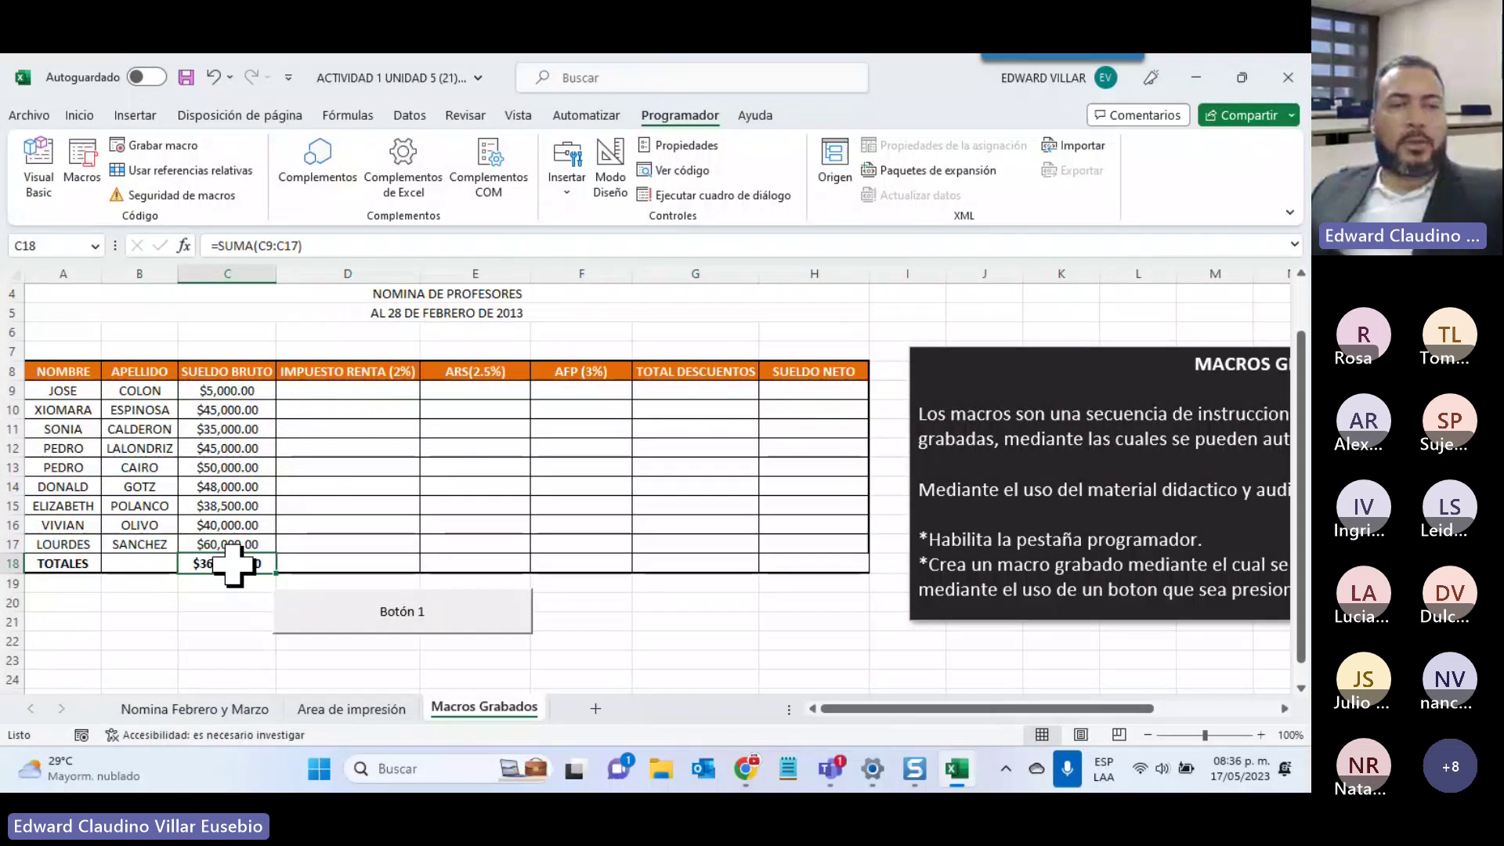
key("Delete")
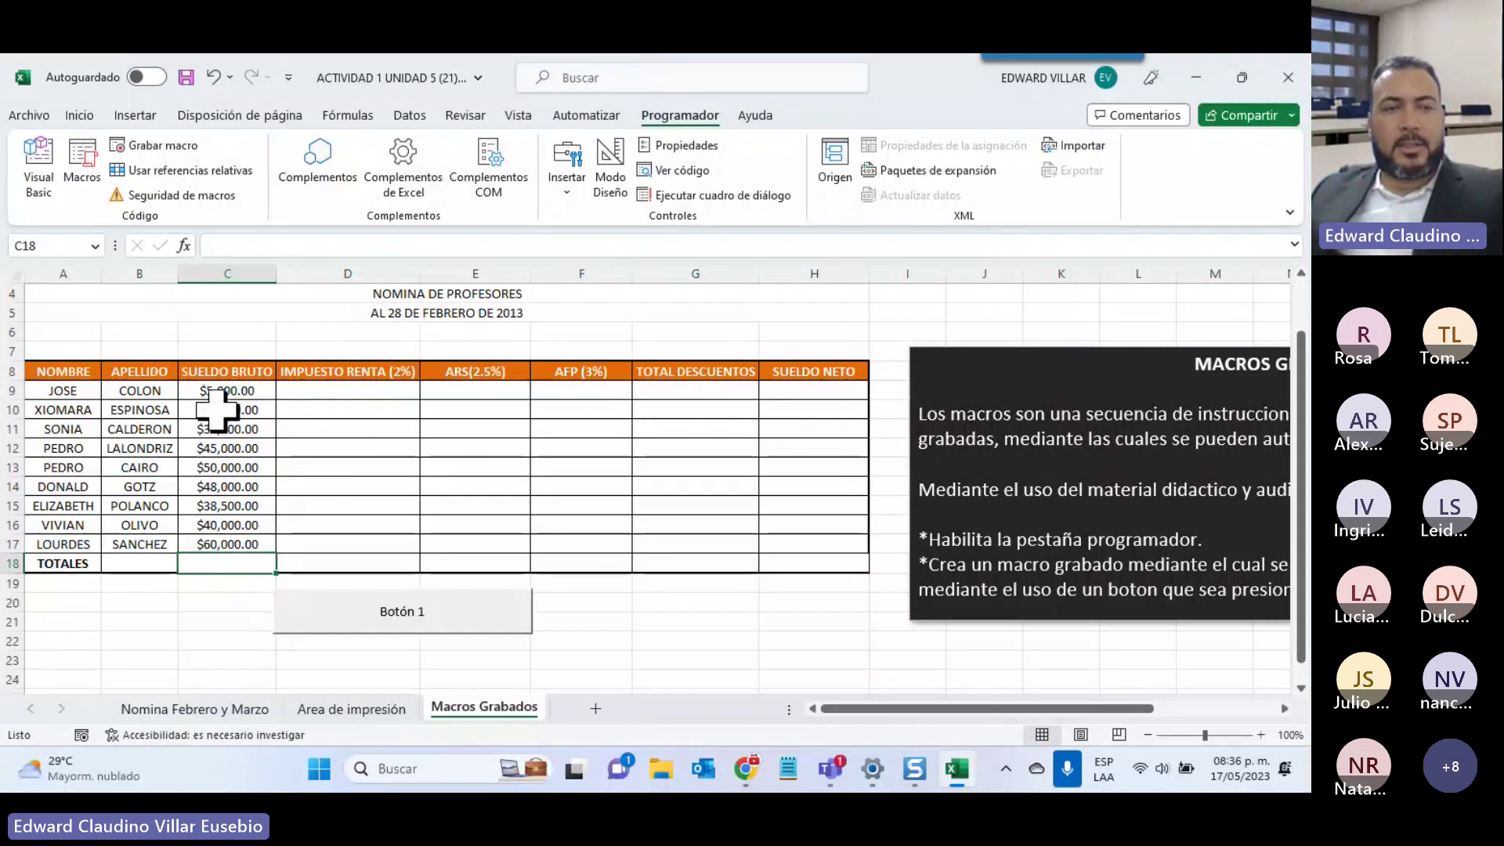
Set the Sueldo Bruto in C9 to 50,000 and recalculate the payroll table with the macro button
left_click(237, 386)
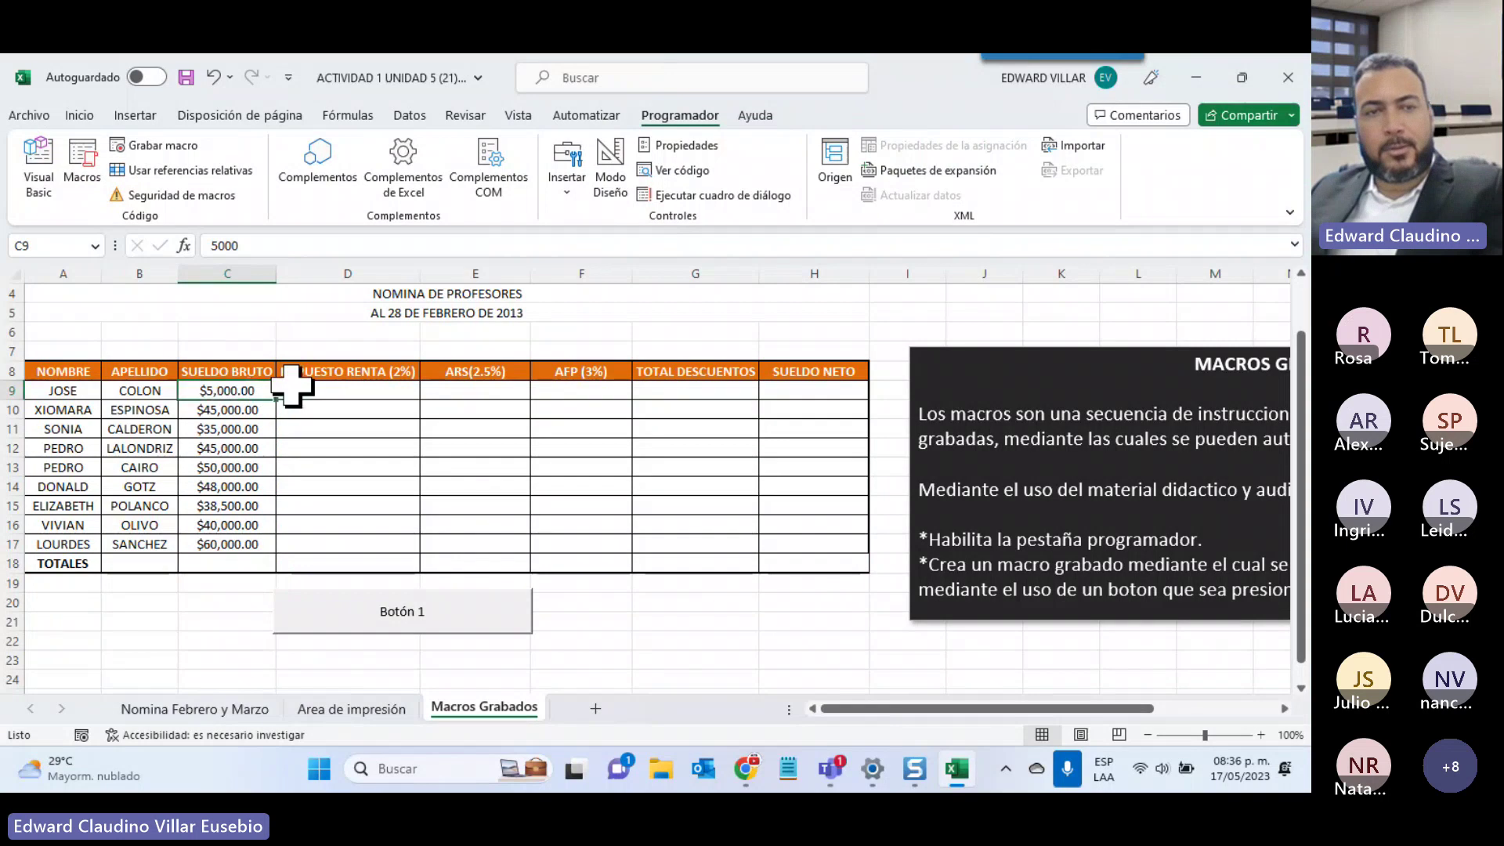
type("50,000")
key("Return")
type(".")
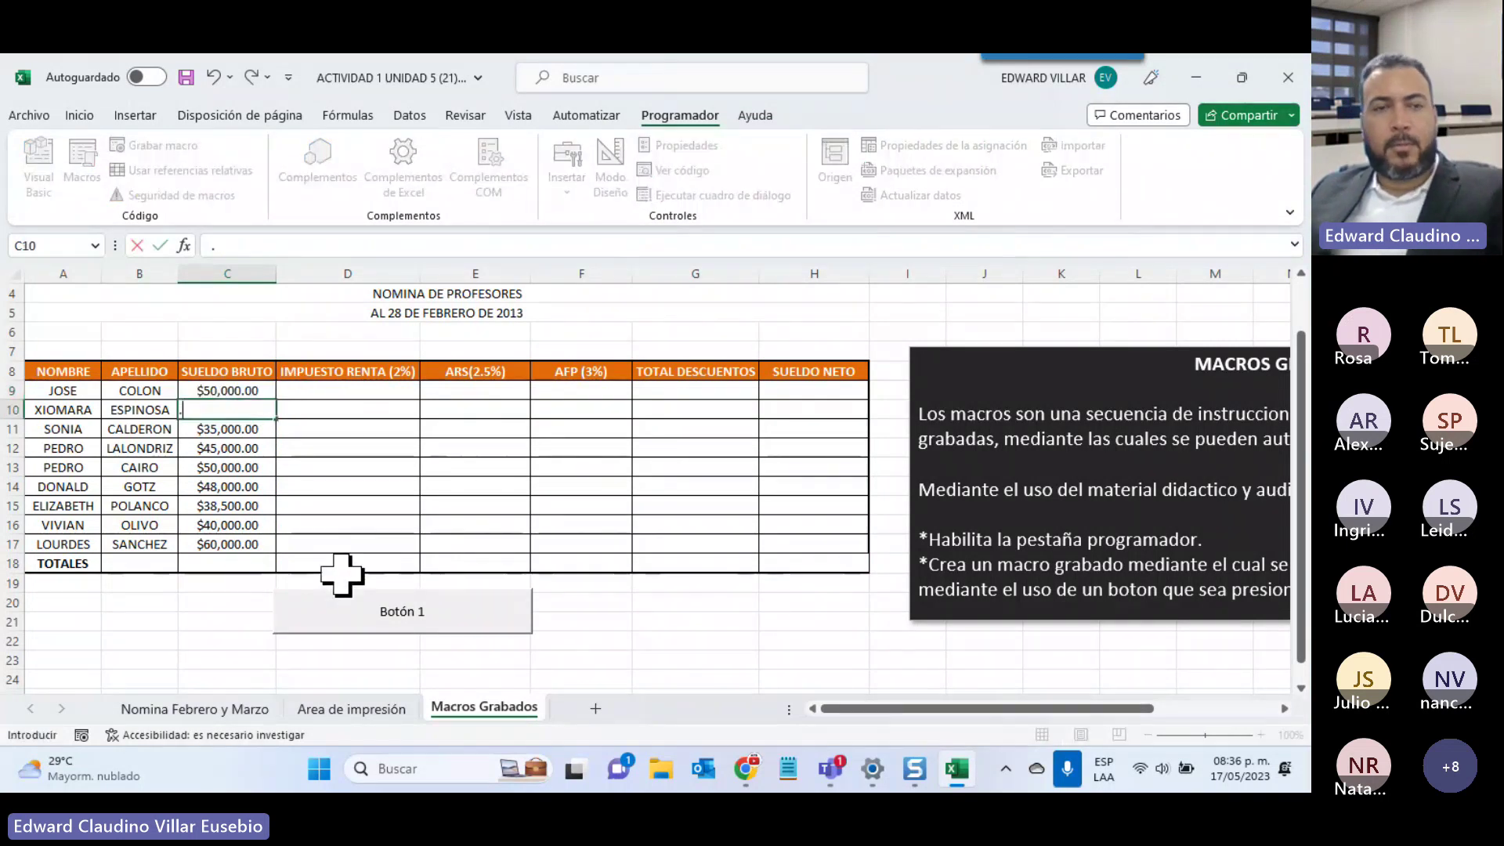
key("Escape")
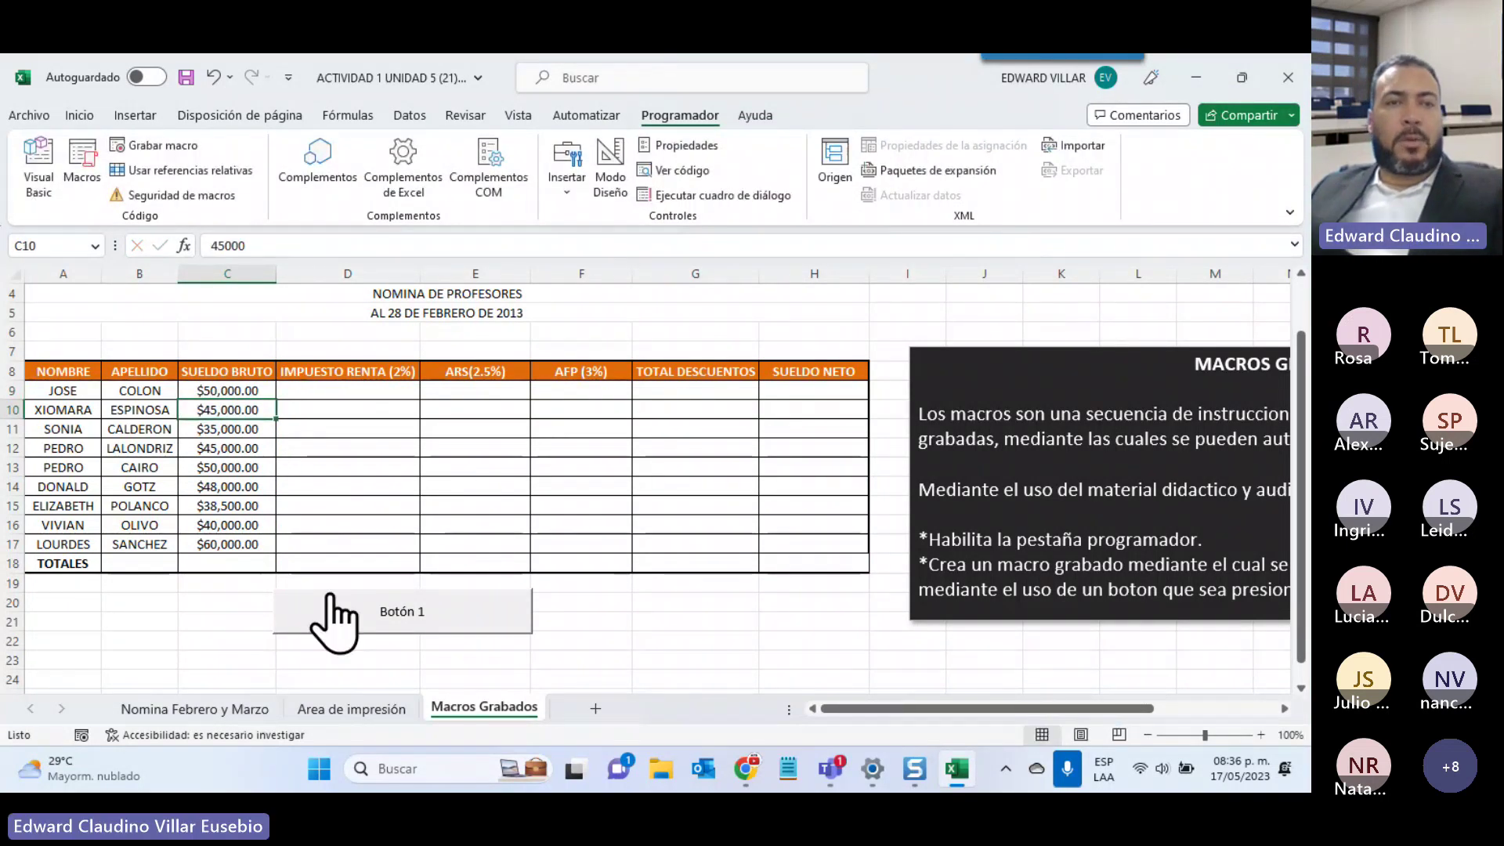
left_click(362, 391)
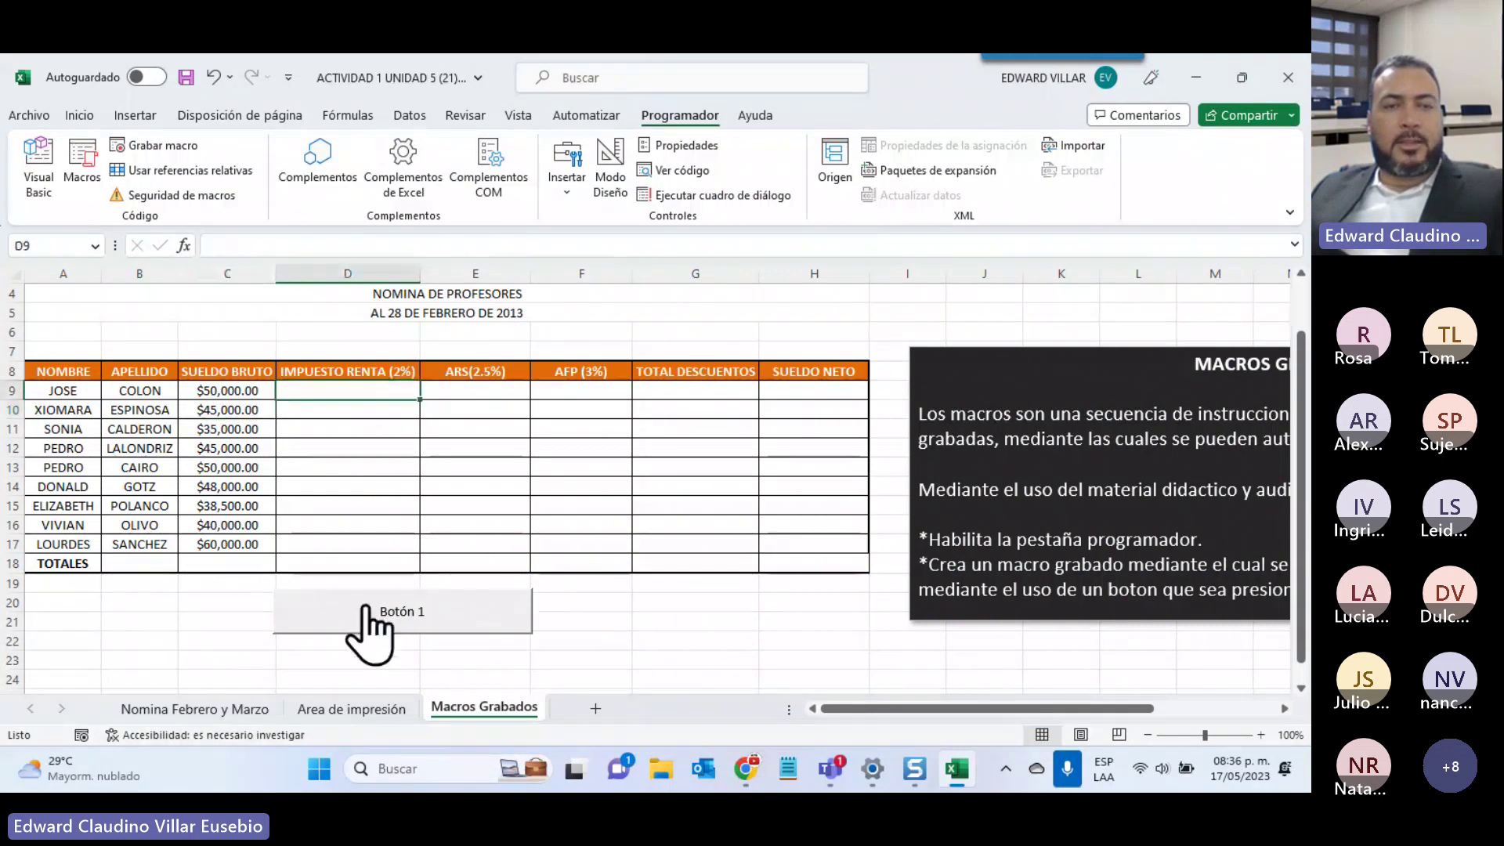
left_click(366, 607)
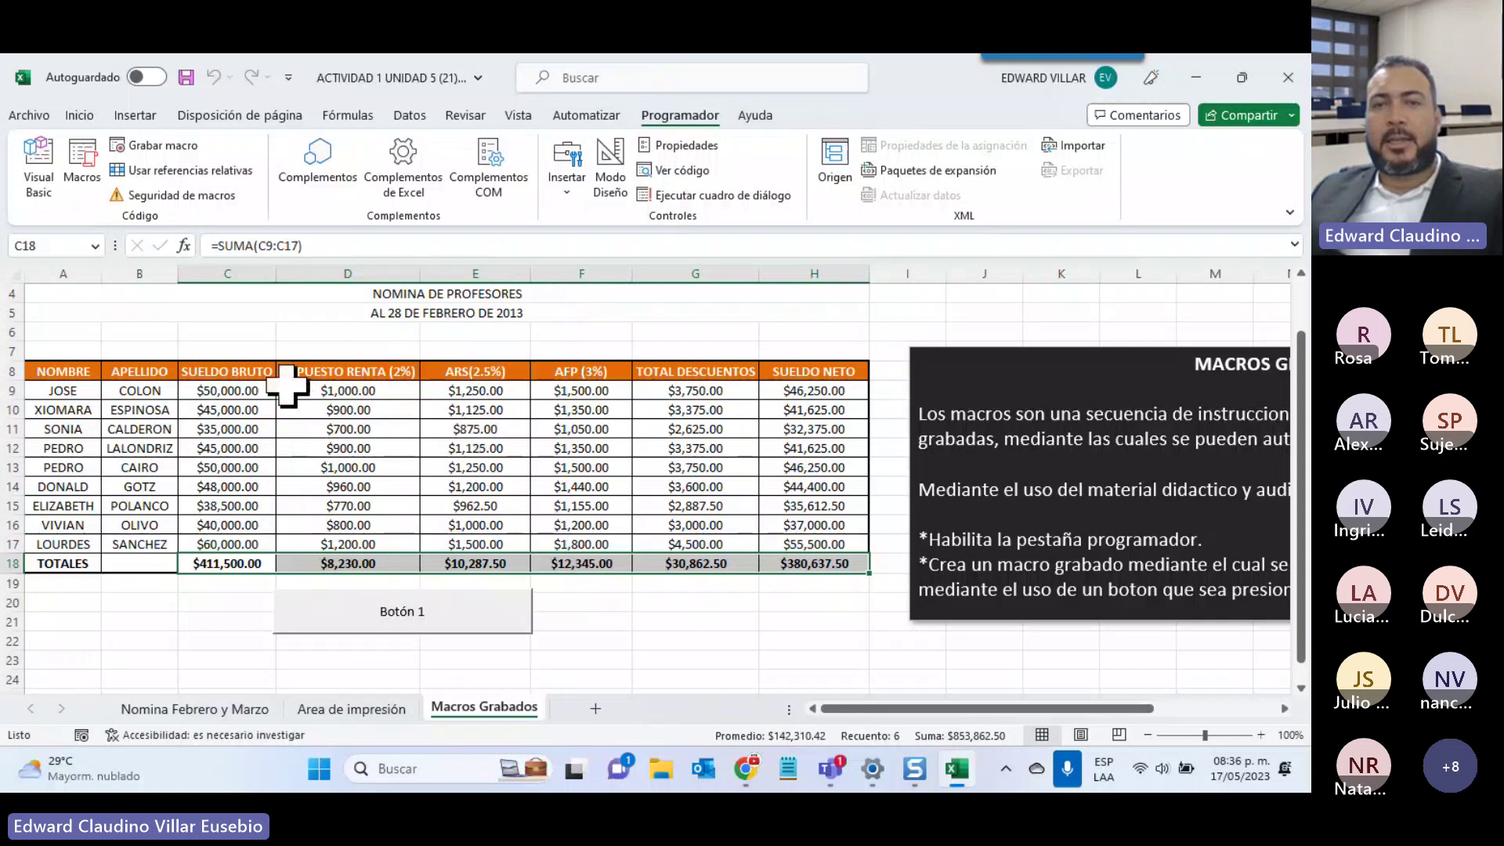
left_click(810, 390)
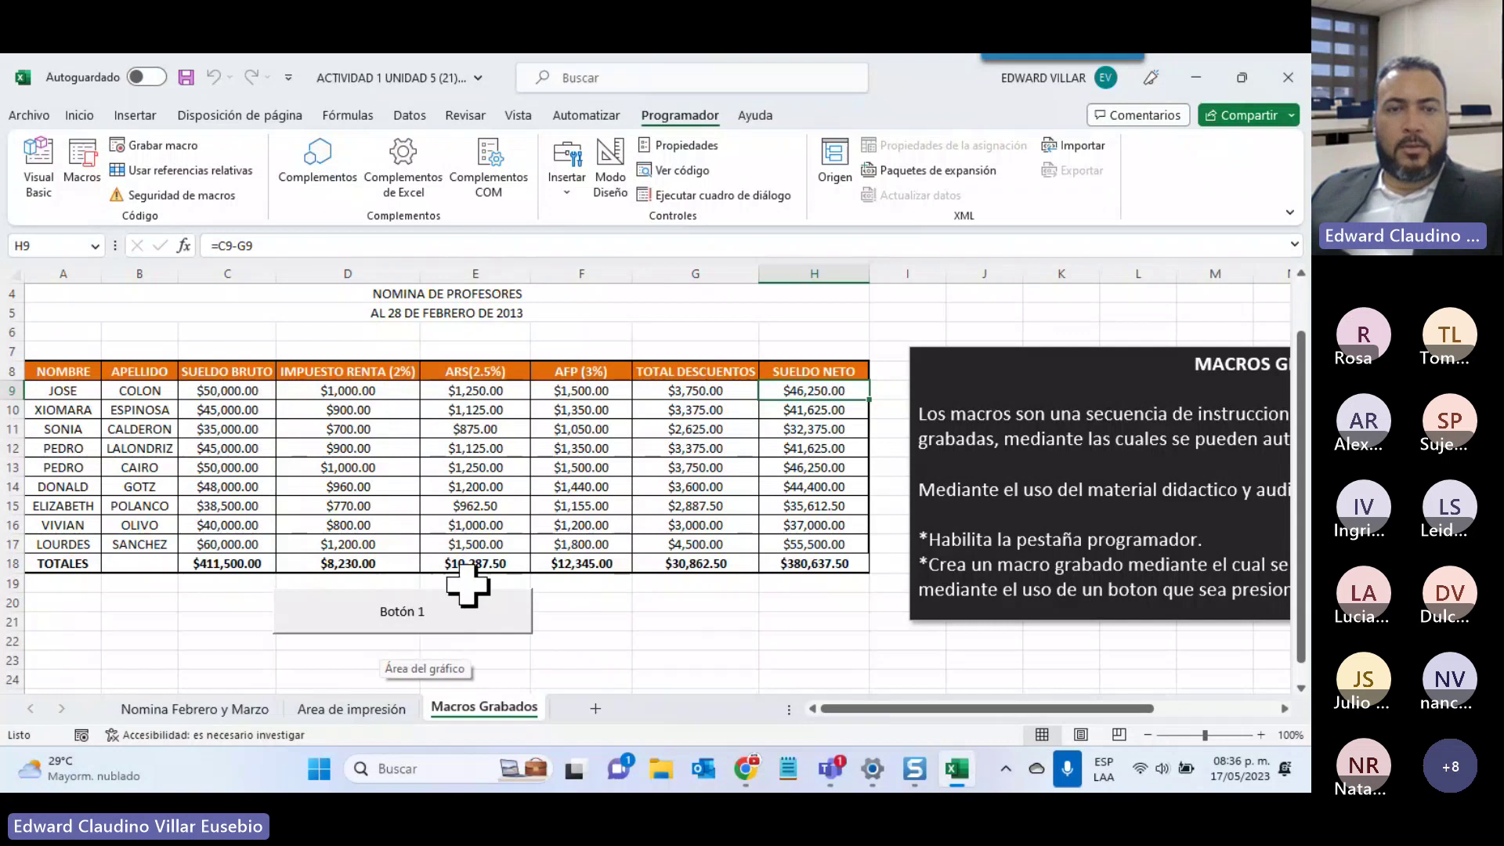
Change the form button's label to CALCULO DE NOMINA in design mode, and test the relabelled button outside design mode
left_click(612, 168)
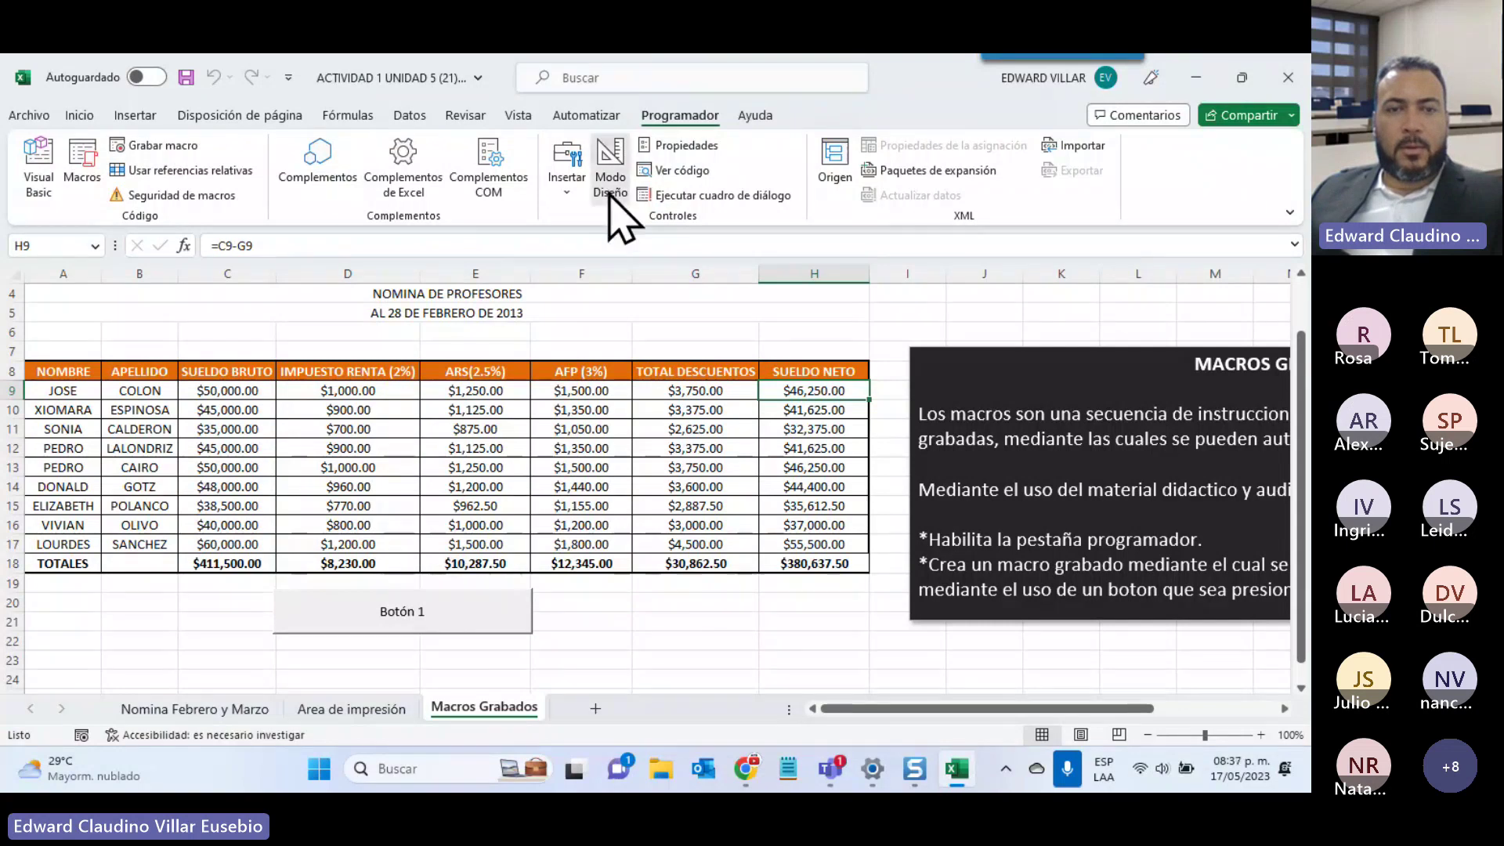
right_click(474, 588)
right_click(462, 610)
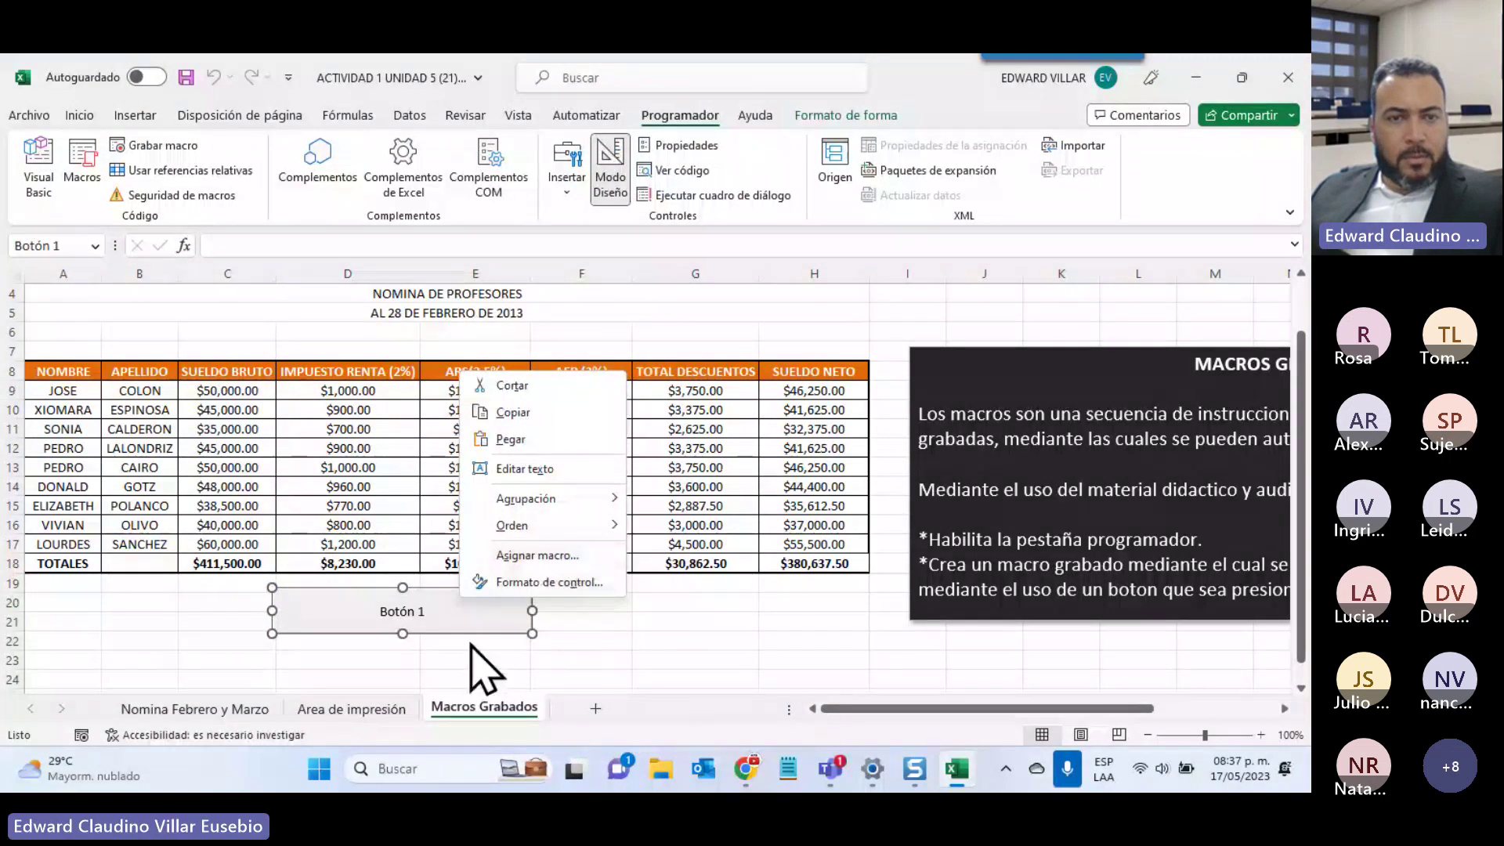
left_click(501, 468)
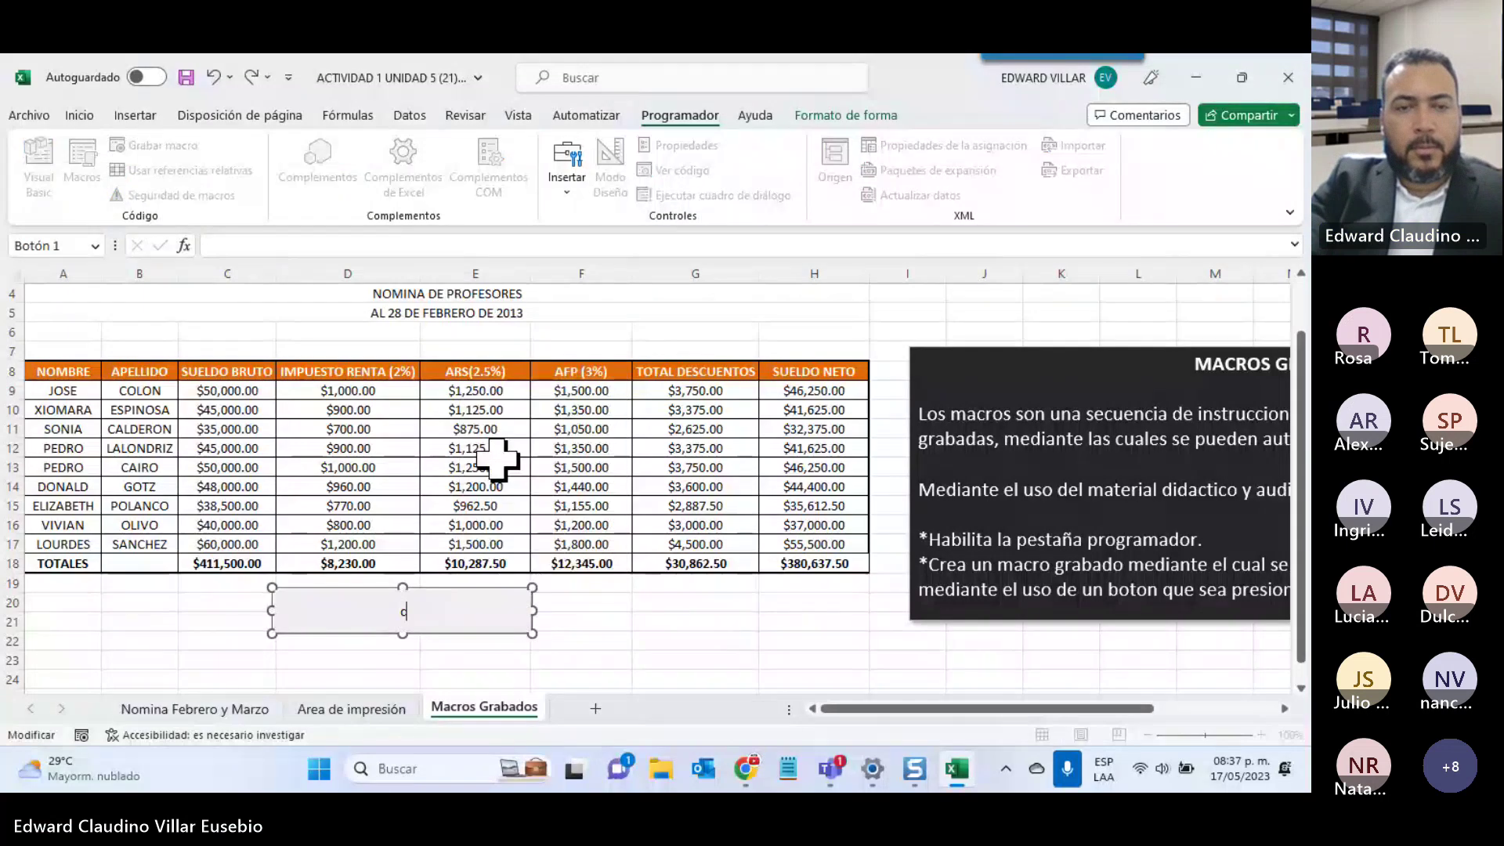
key("BackSpace")
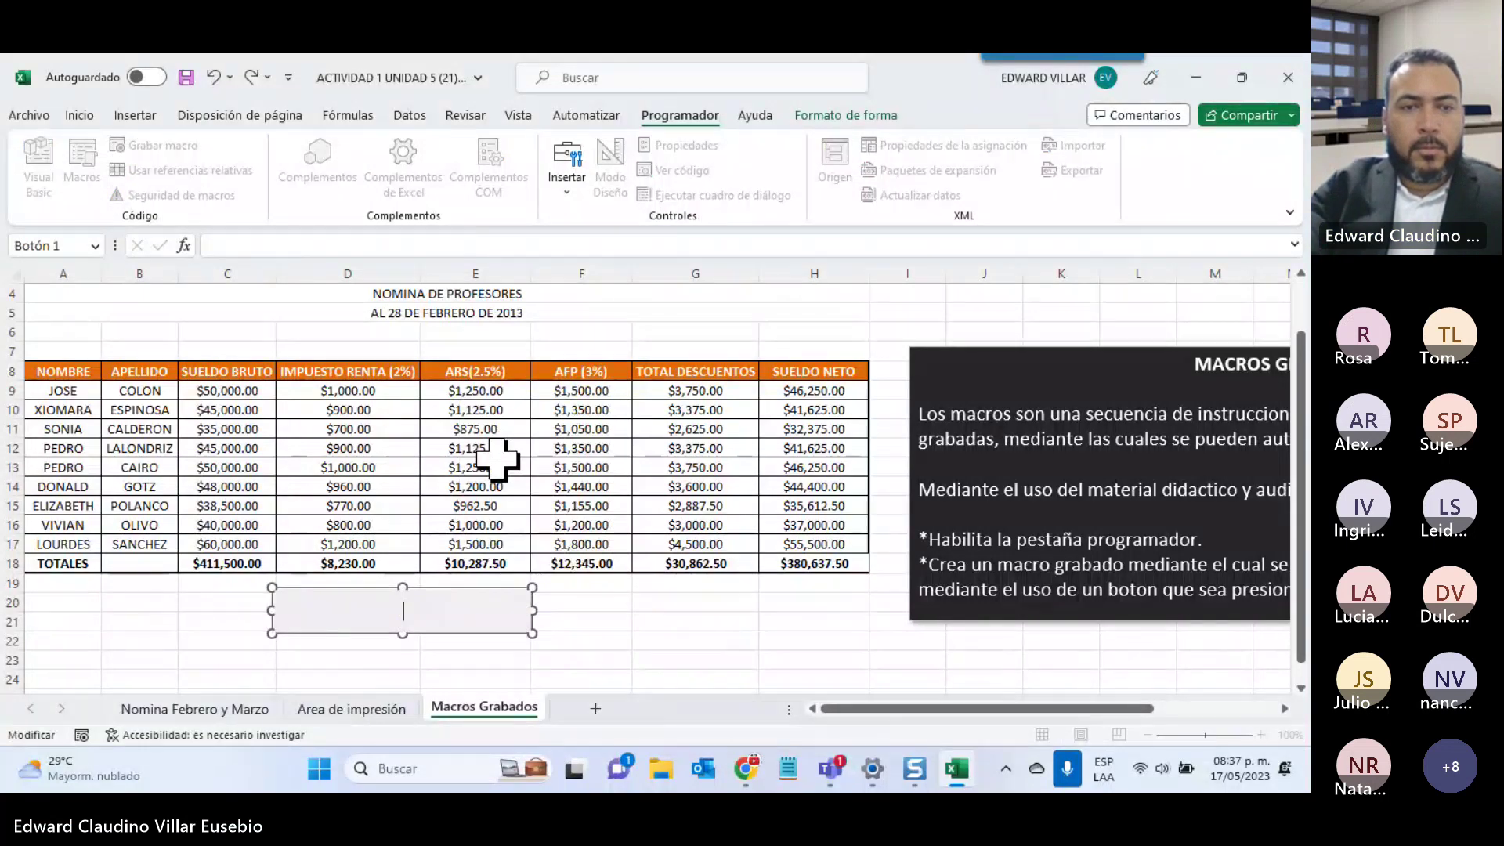
type("CALCULO ")
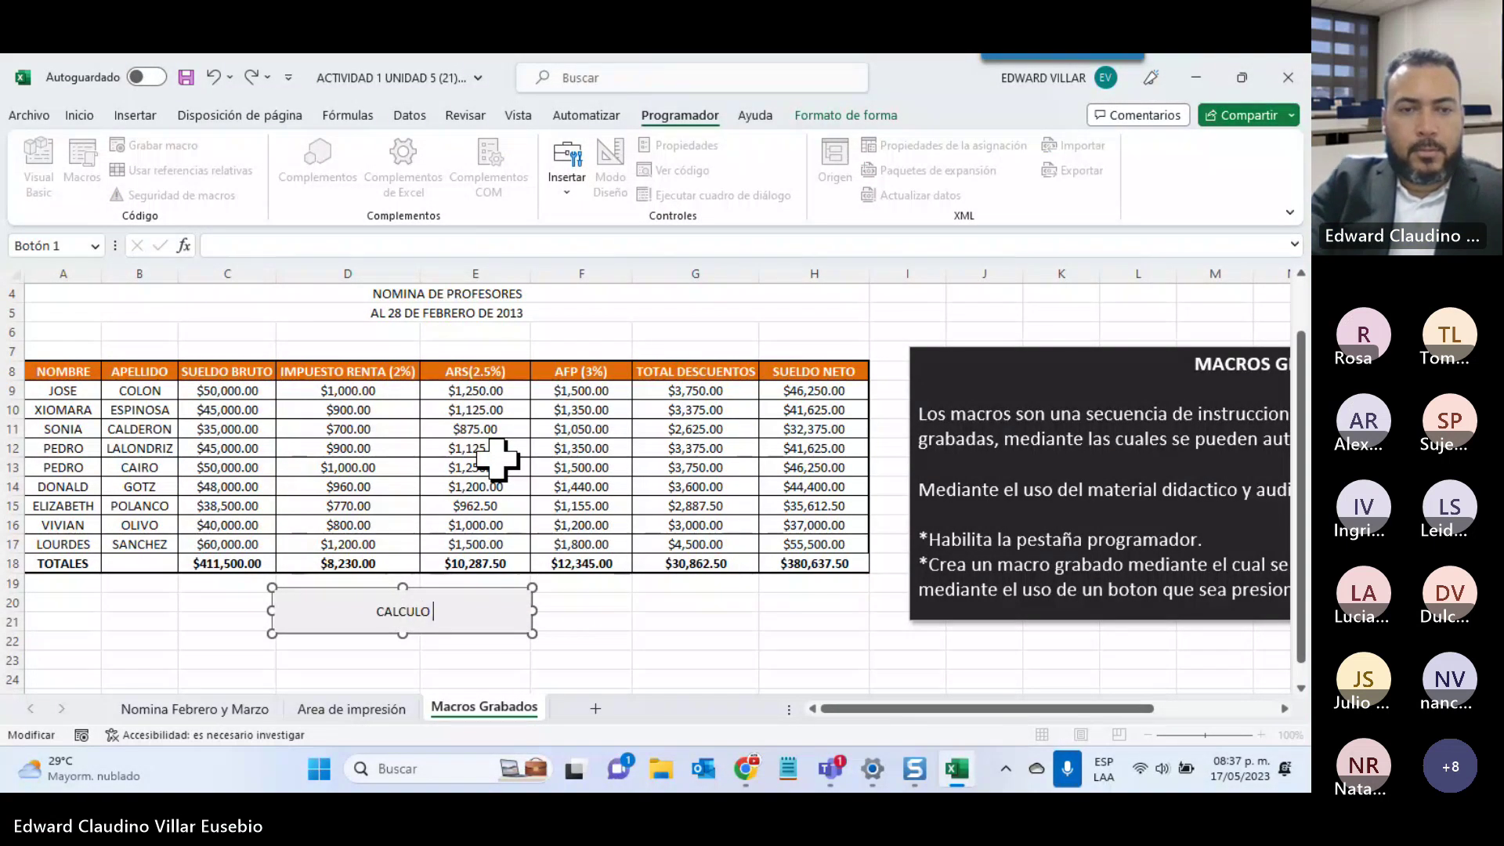
type("DE NOMINA")
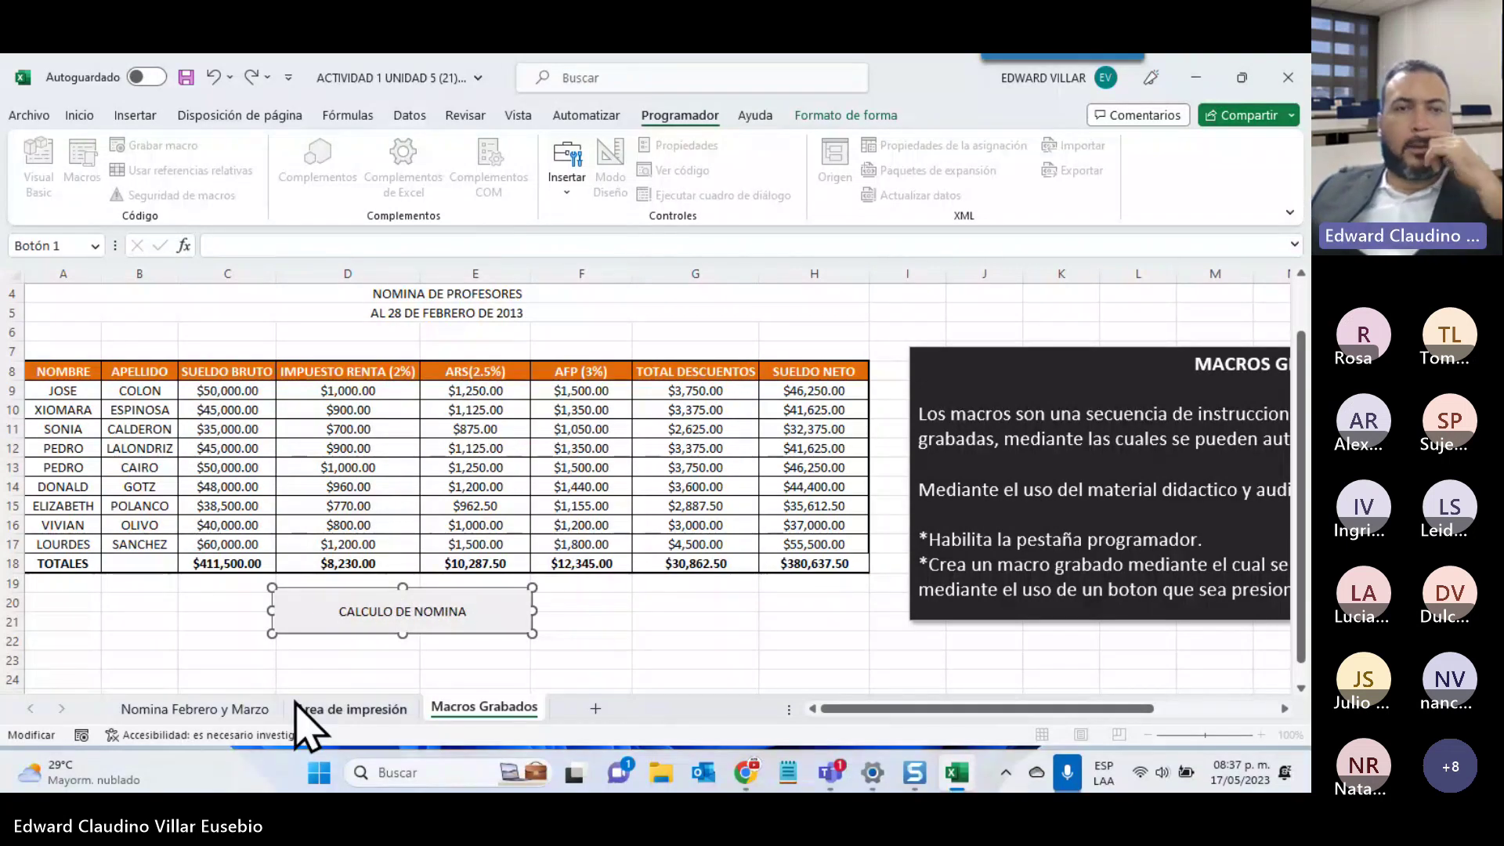
left_click(851, 623)
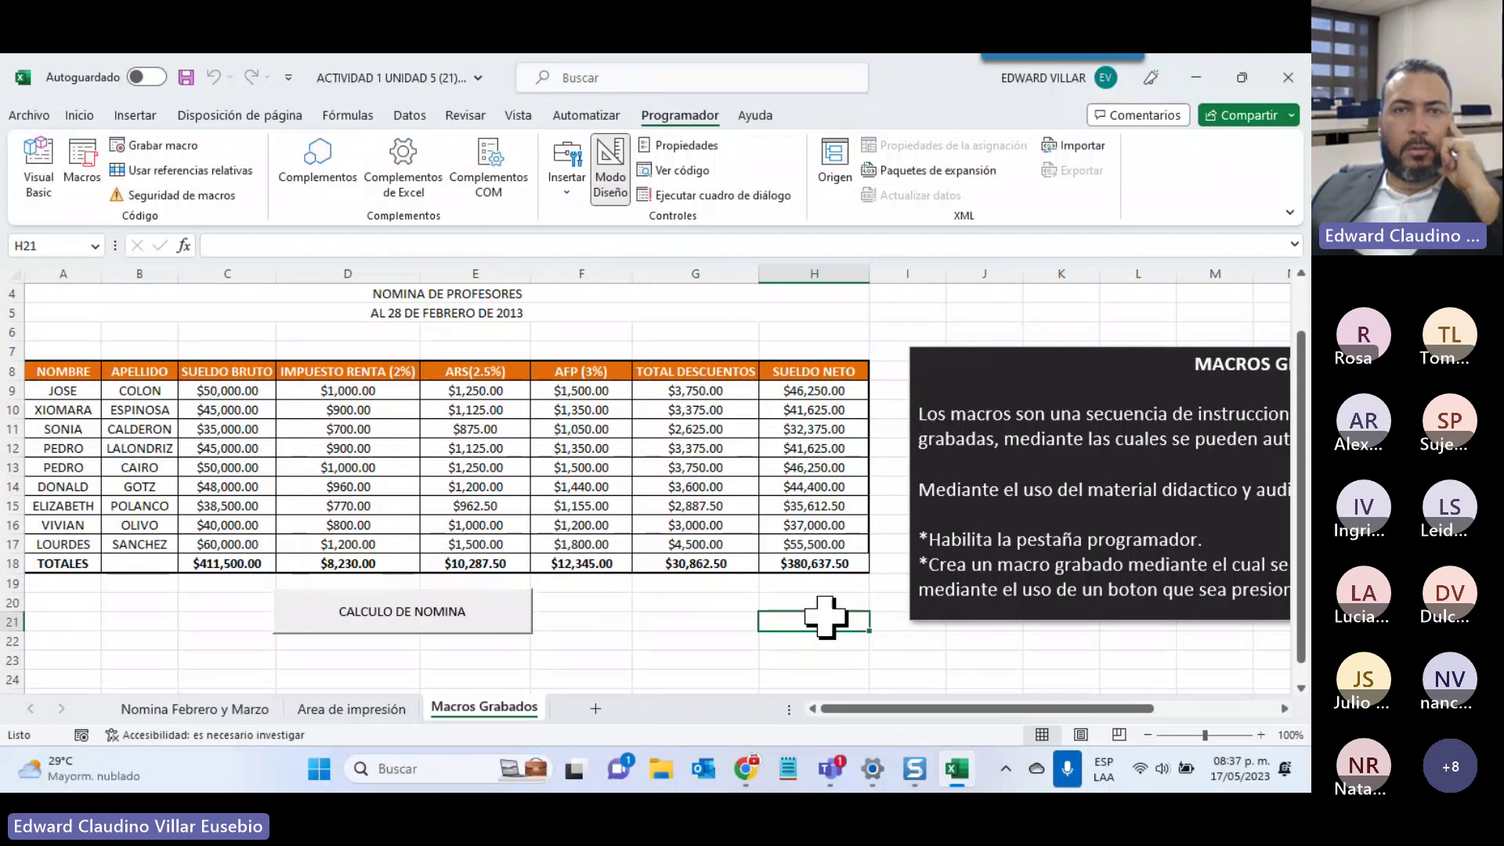
left_click(611, 196)
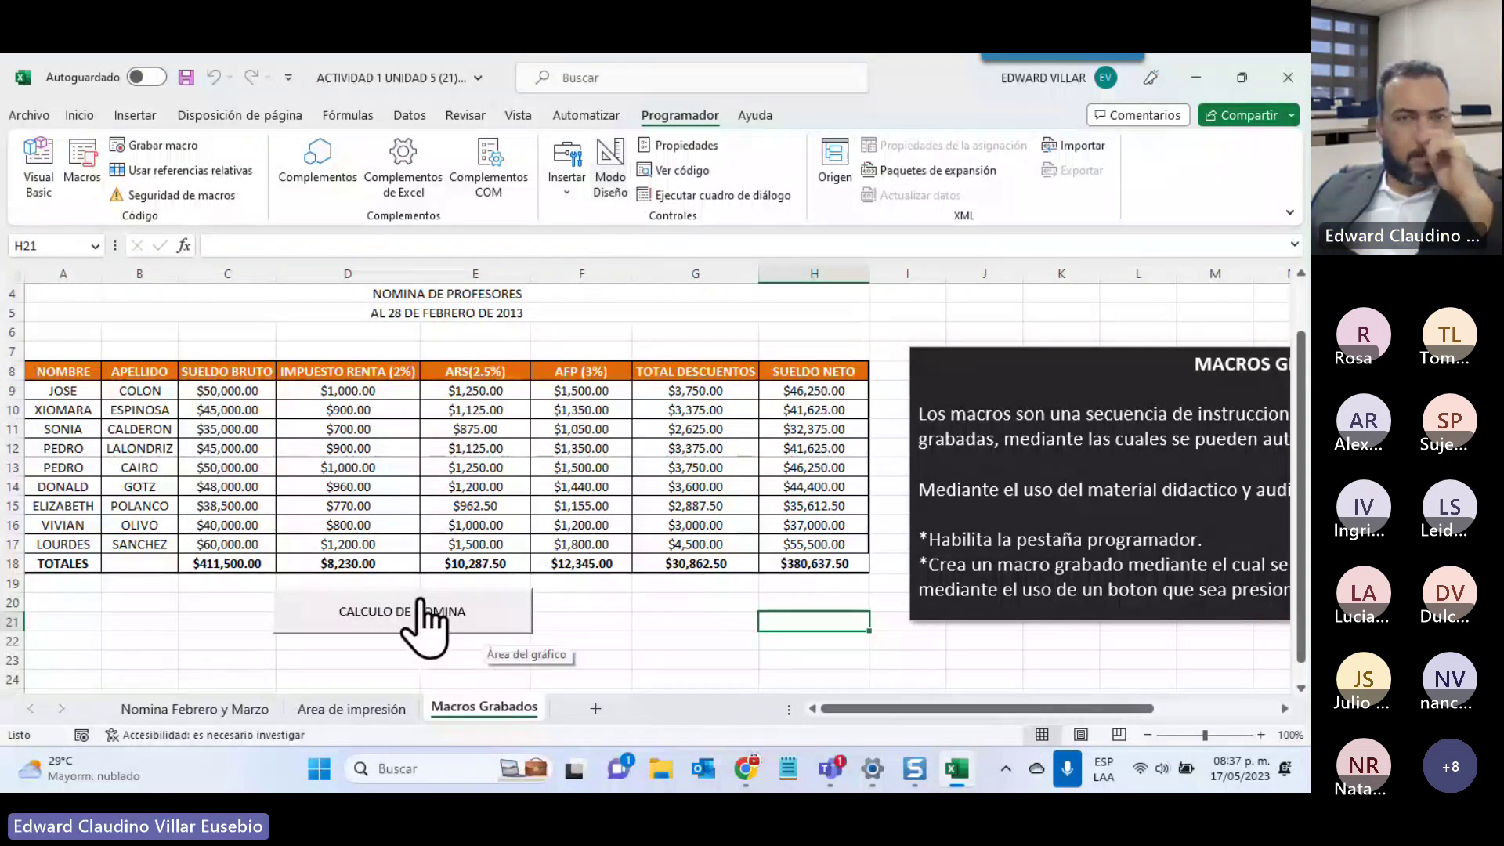
left_click(422, 602)
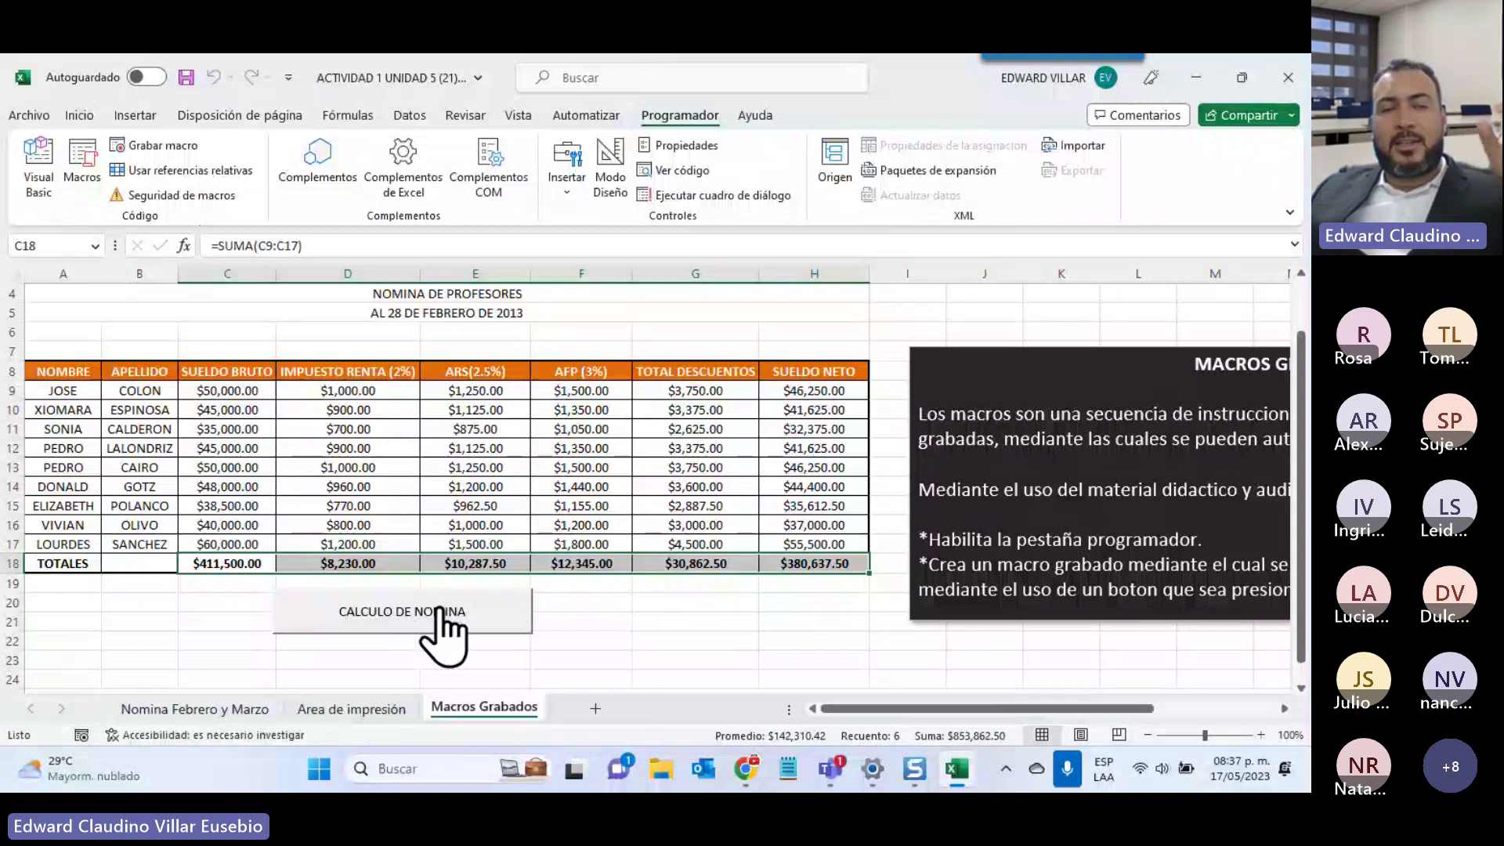
Check the workbook's file name, file type and location details
left_click(478, 77)
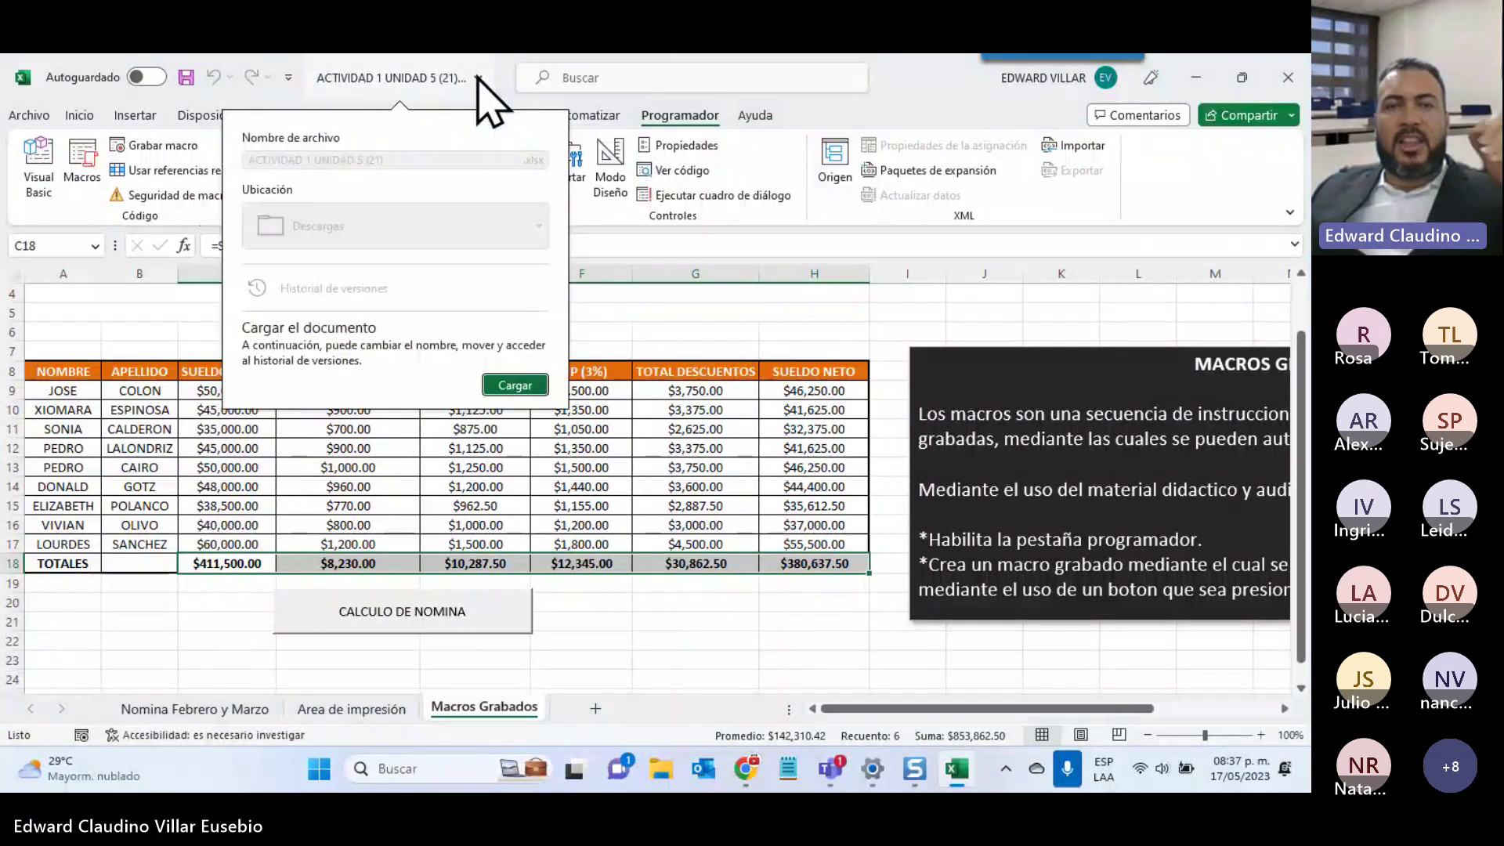
left_click(478, 77)
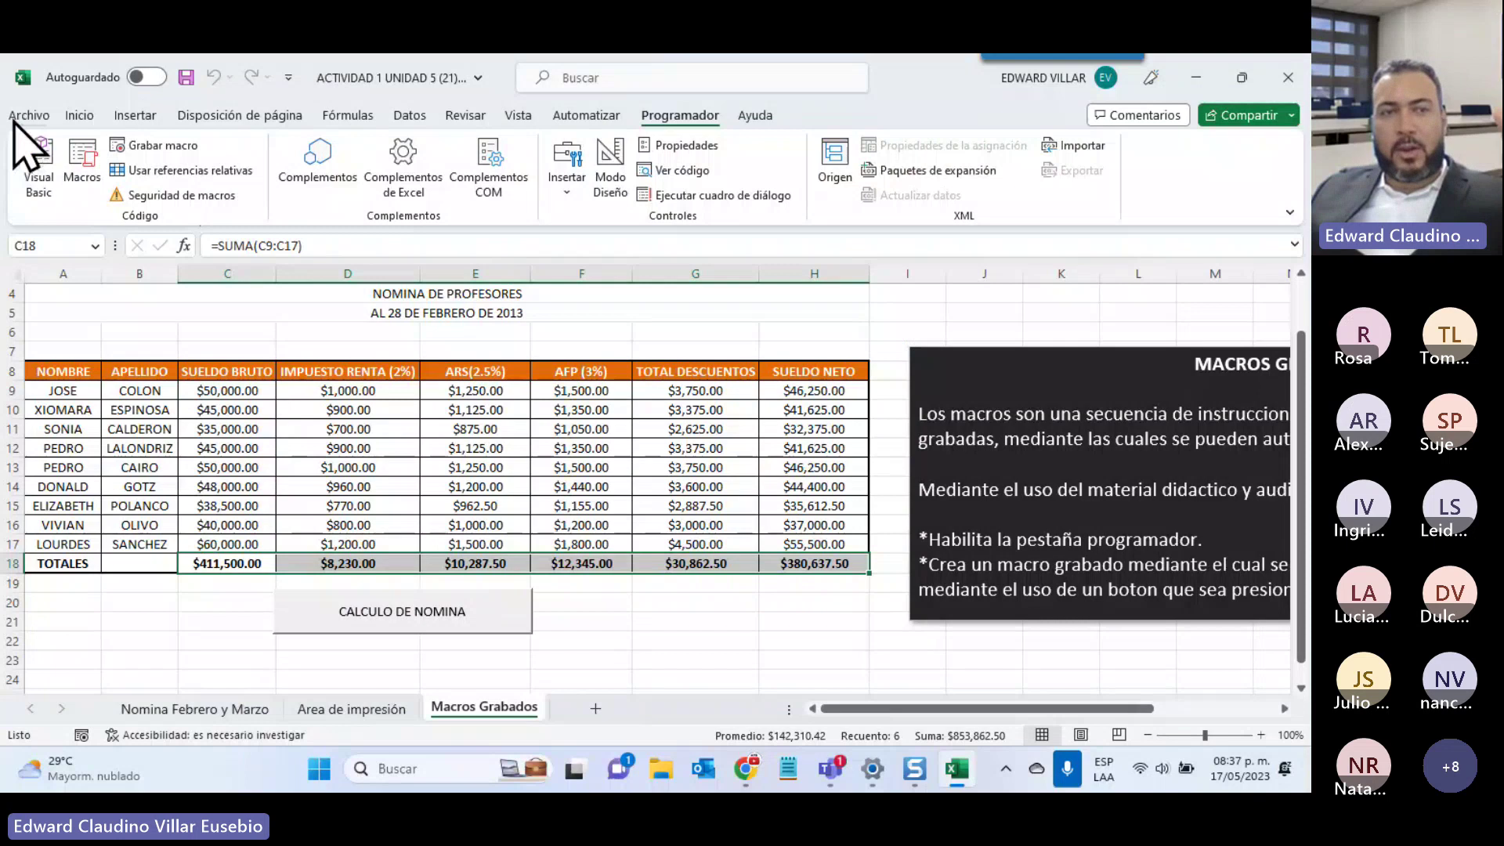
Save the workbook ACTIVIDAD 1 UNIDAD 5 (21) in the Descargas folder as a macro-enabled Excel workbook (*.xlsm)
left_click(24, 118)
left_click(110, 374)
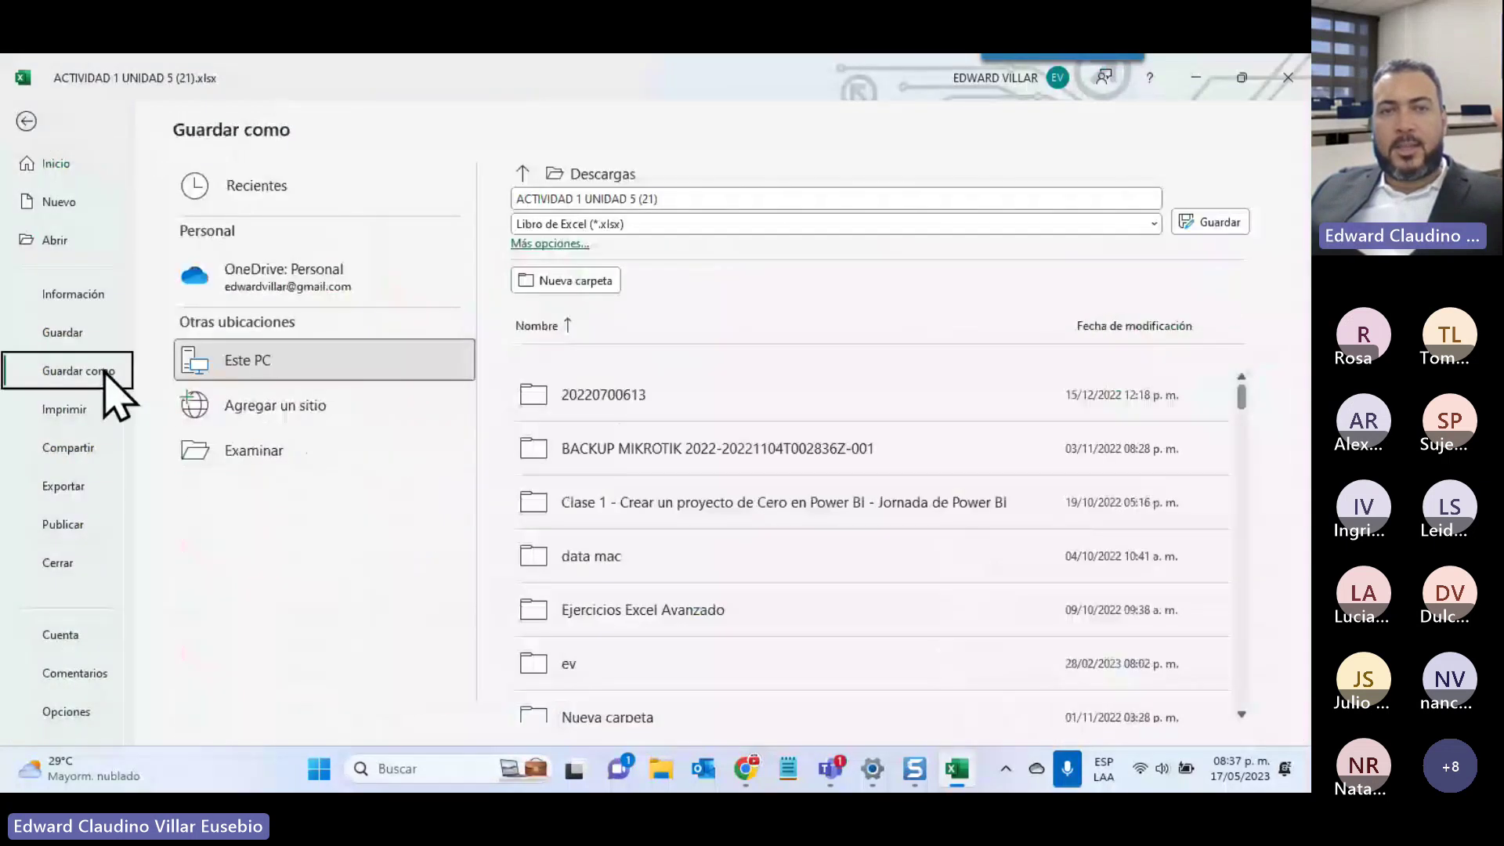
left_click(624, 226)
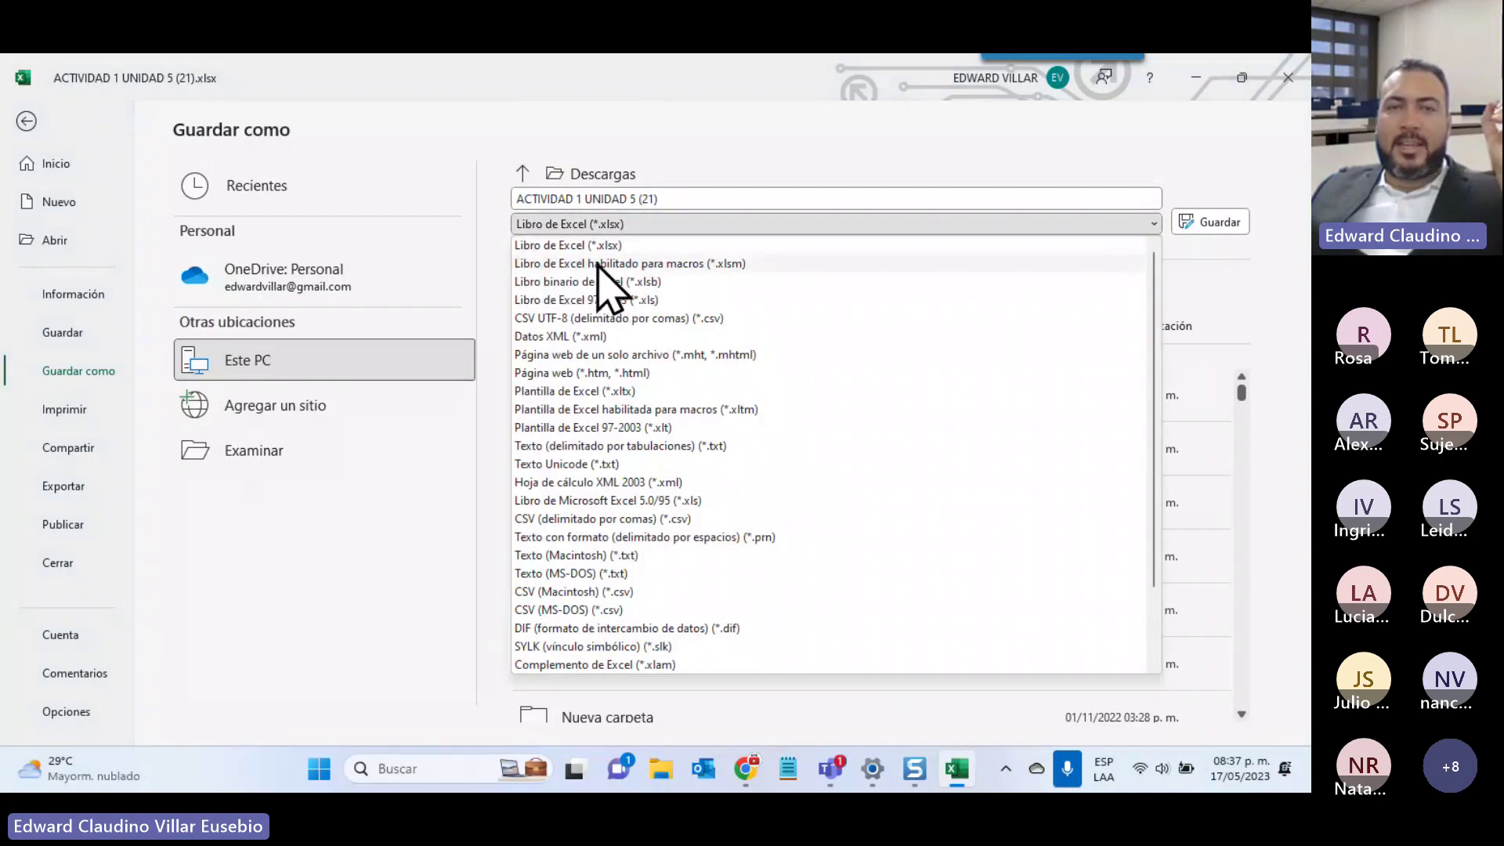
left_click(711, 265)
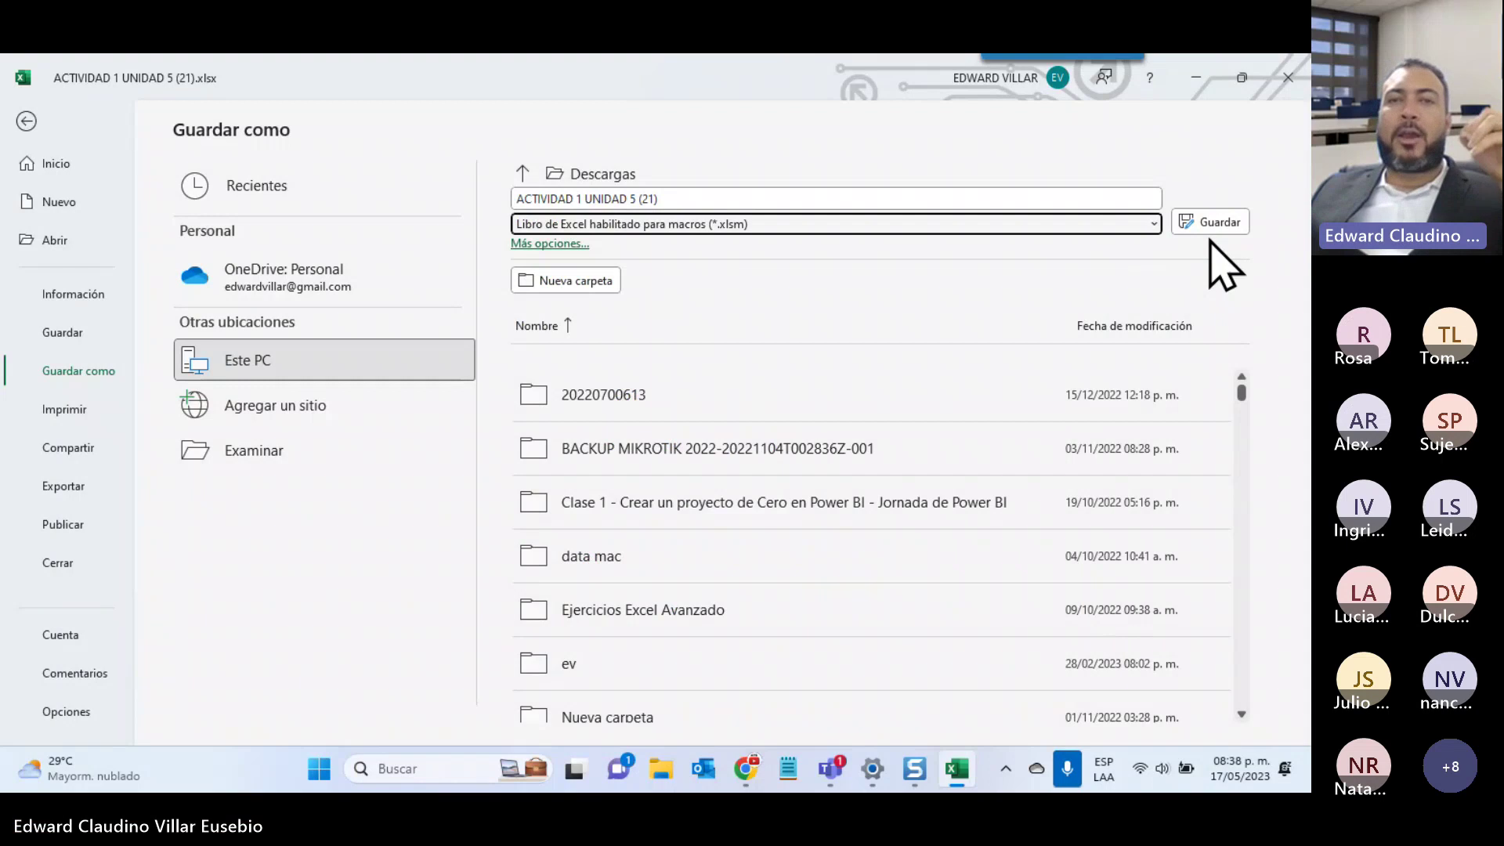
left_click(1220, 223)
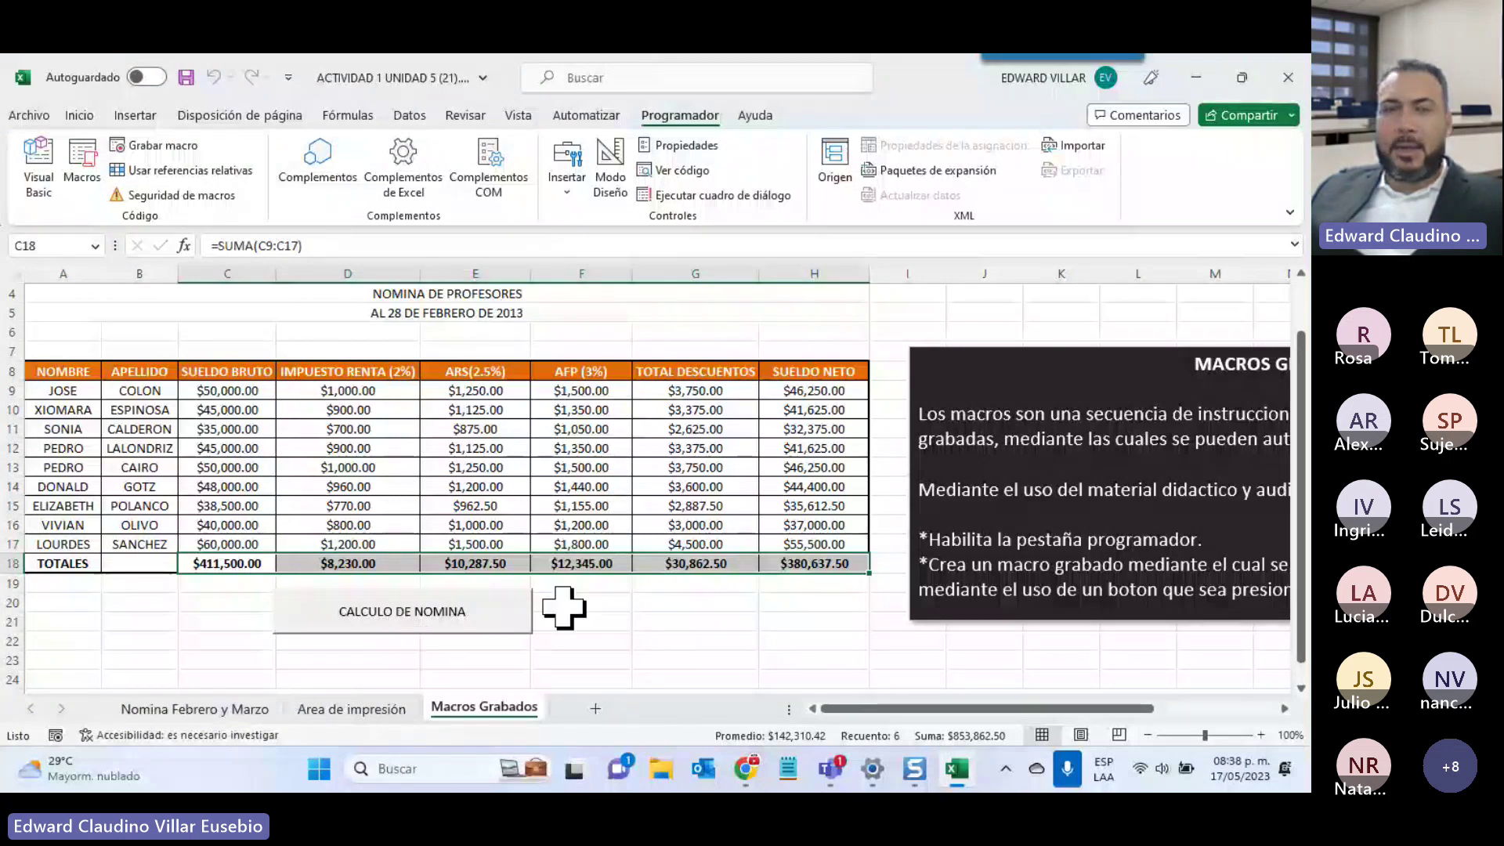
Switch to the INFOTEP Virtual course page in Chrome, and close and reopen the unit 5 section to review its videos and activities
left_click(1185, 83)
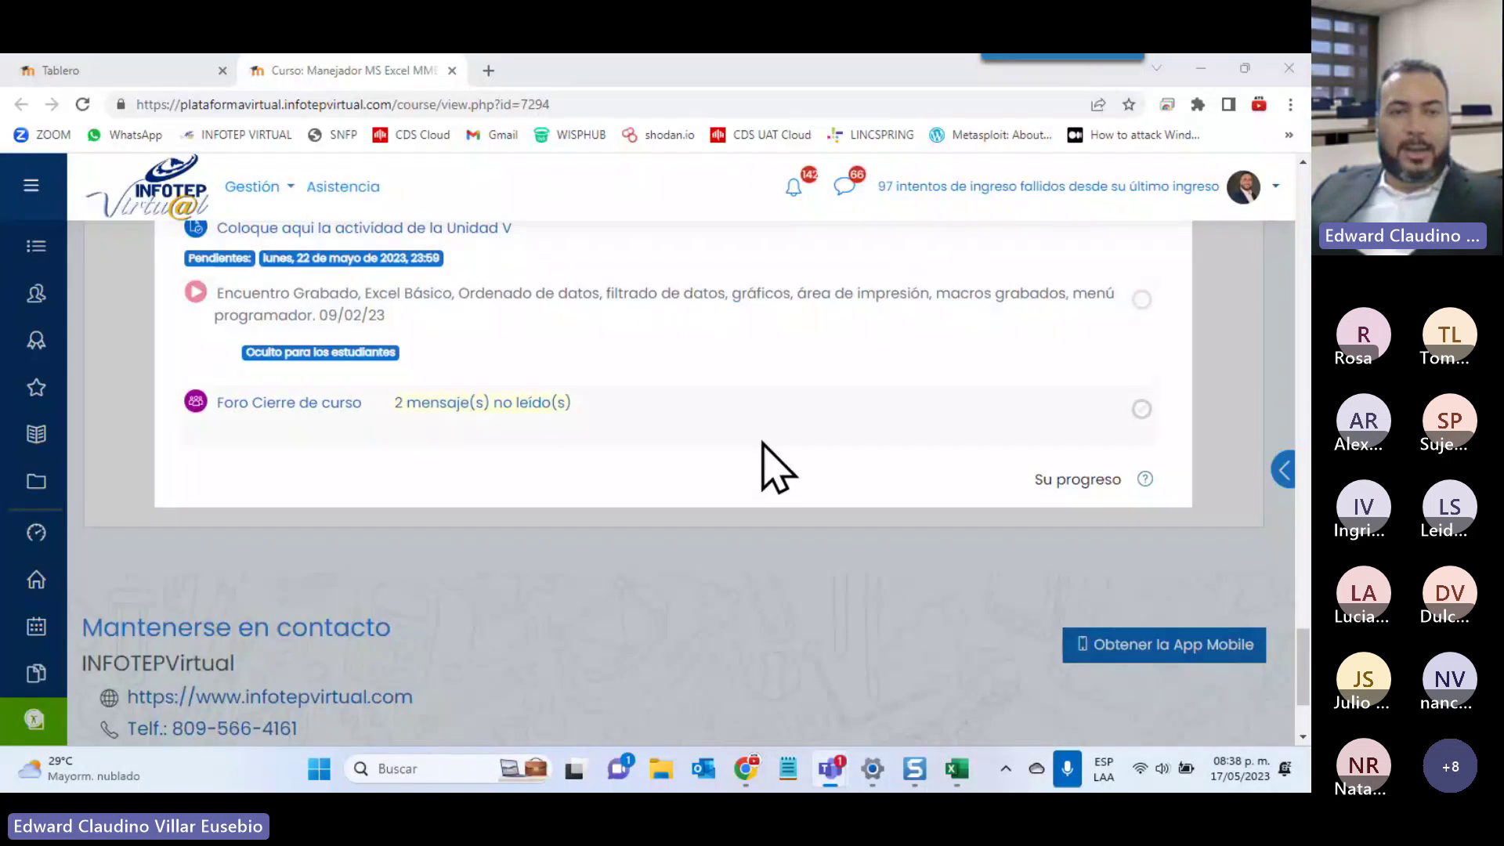
scroll(772, 464, "up", 1)
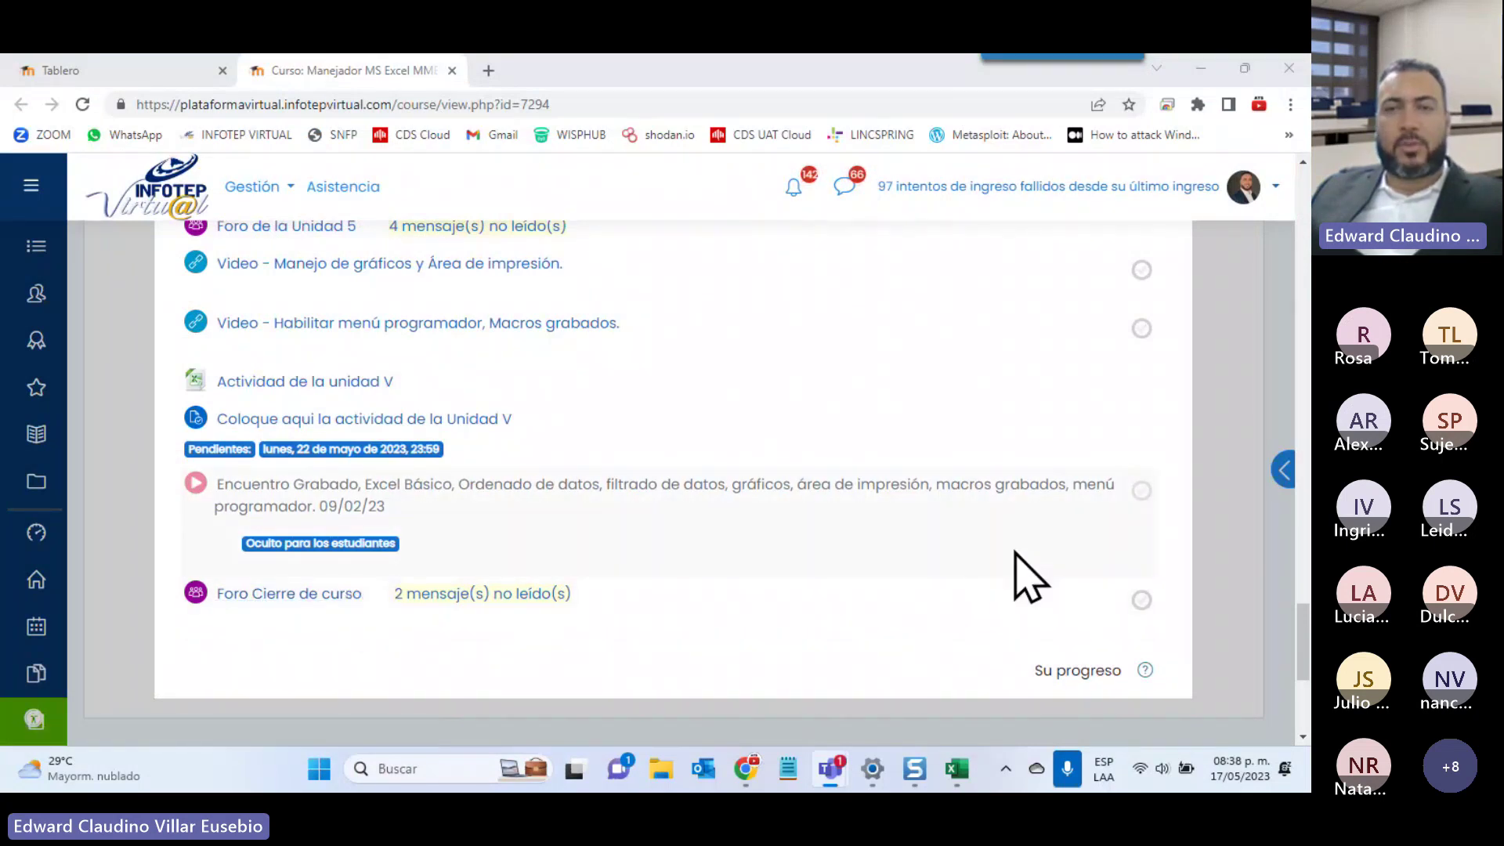
scroll(1029, 577, "up", 10)
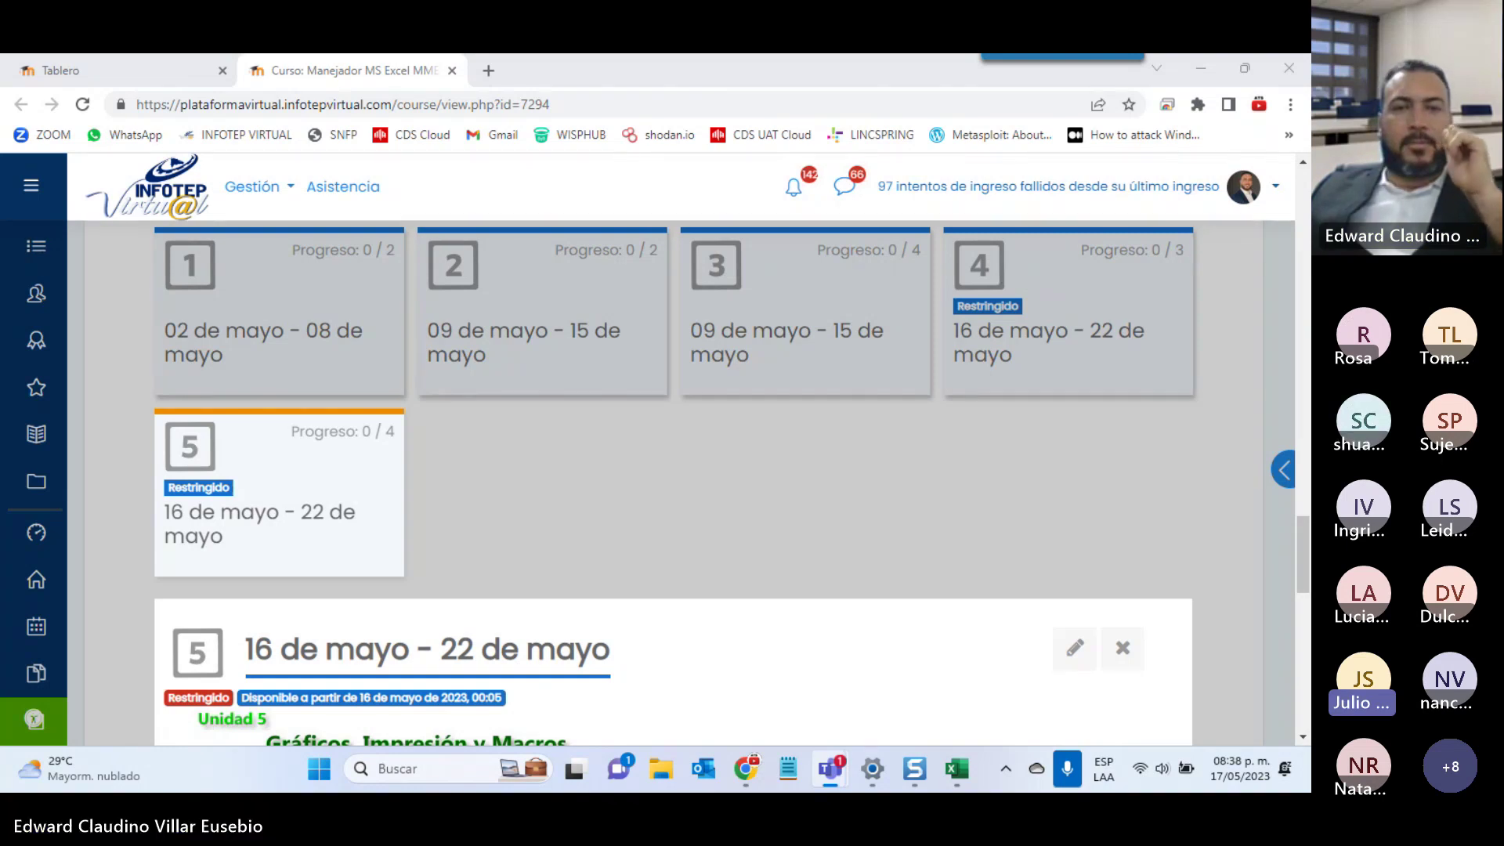
left_click(613, 513)
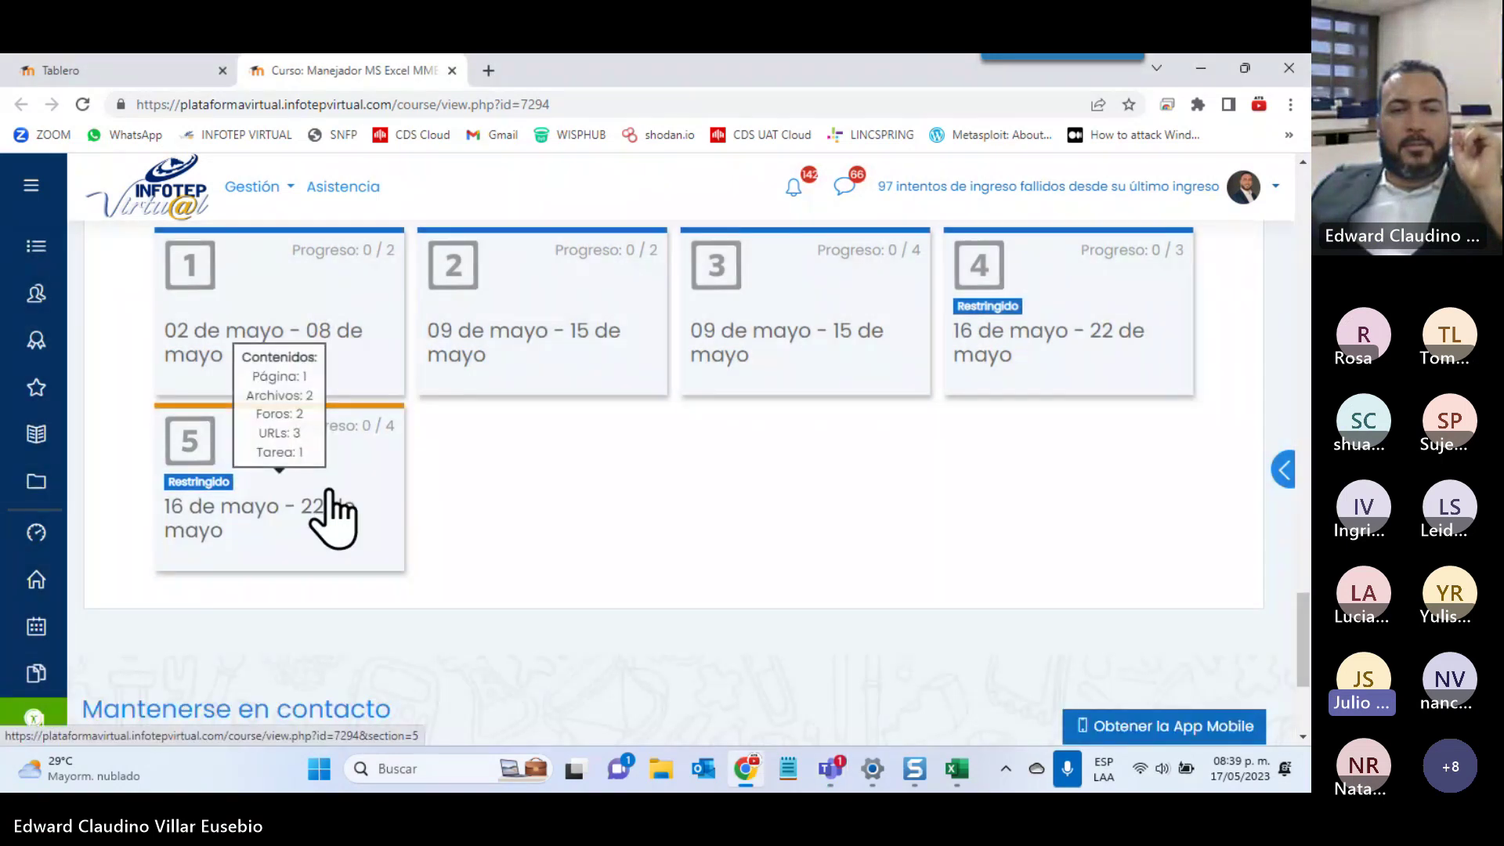
left_click(329, 492)
scroll(356, 474, "down", 5)
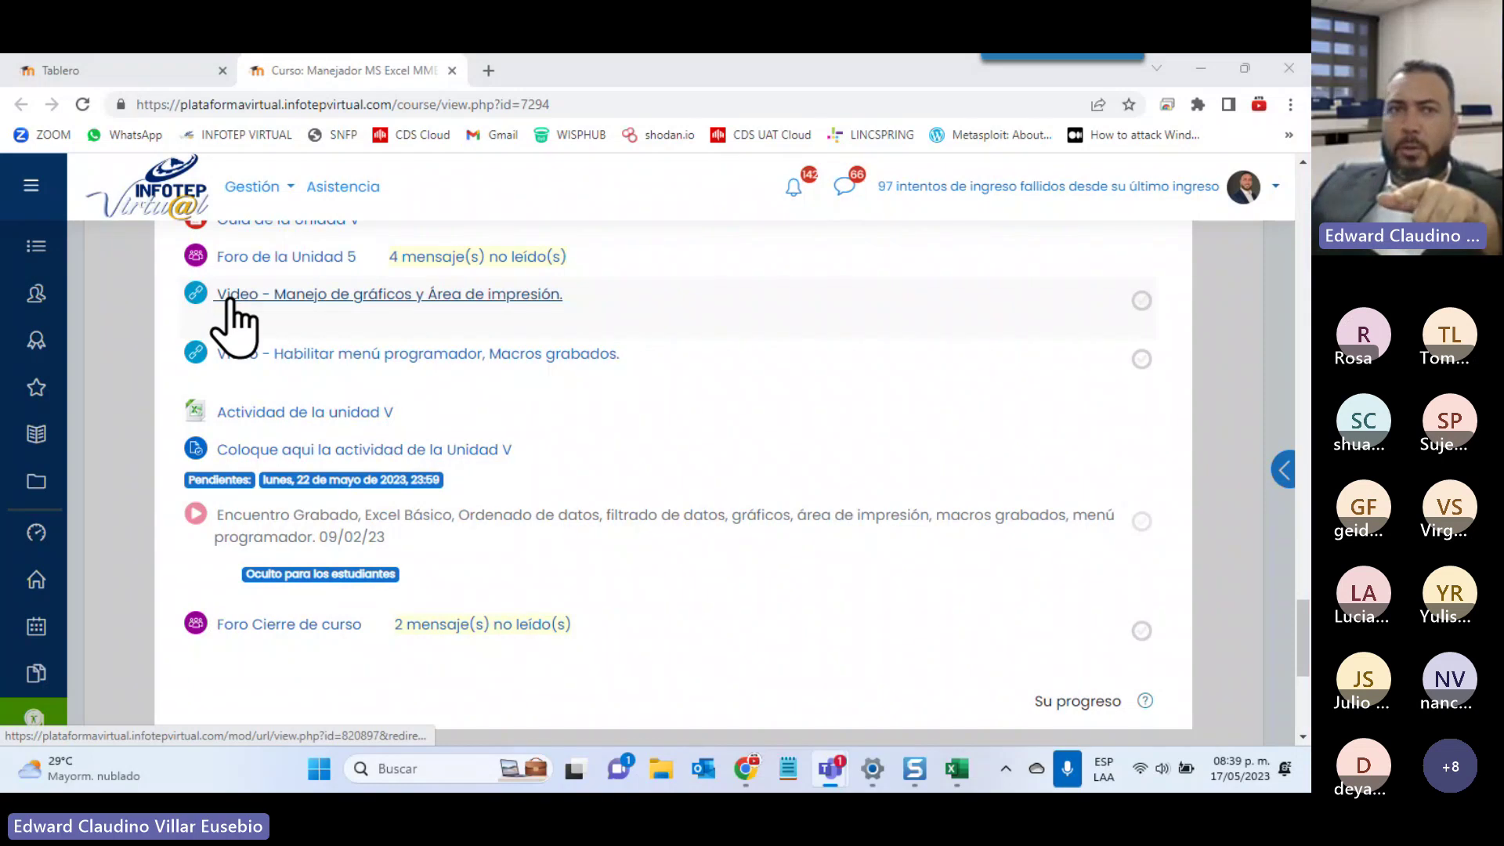
Return to the course's unit cards and reopen the 16 de mayo - 22 de mayo unit 5 section to examine the activity's submission deadline
left_click(489, 70)
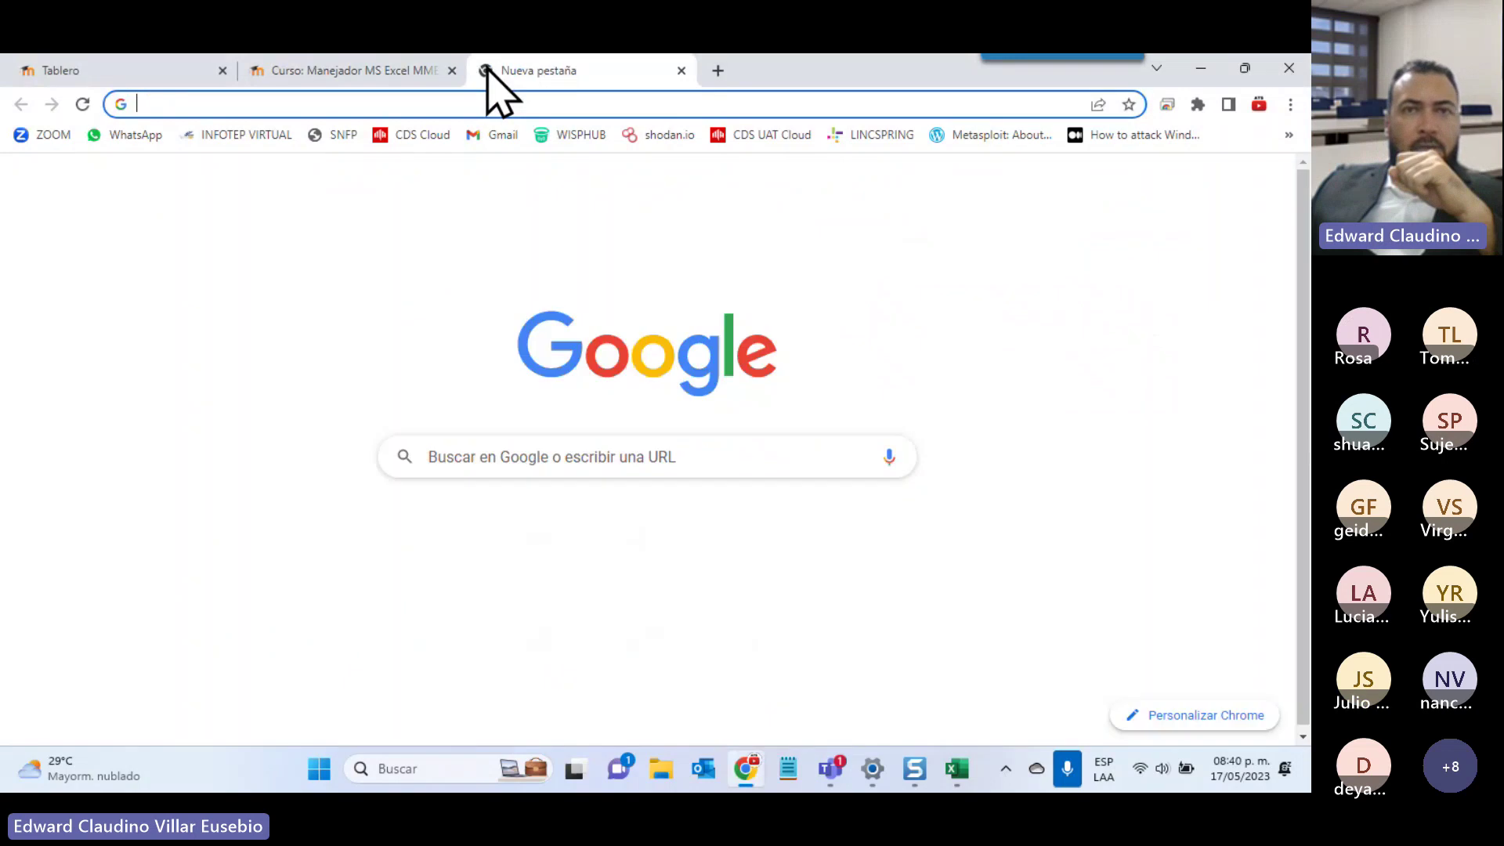
key("ctrl+w")
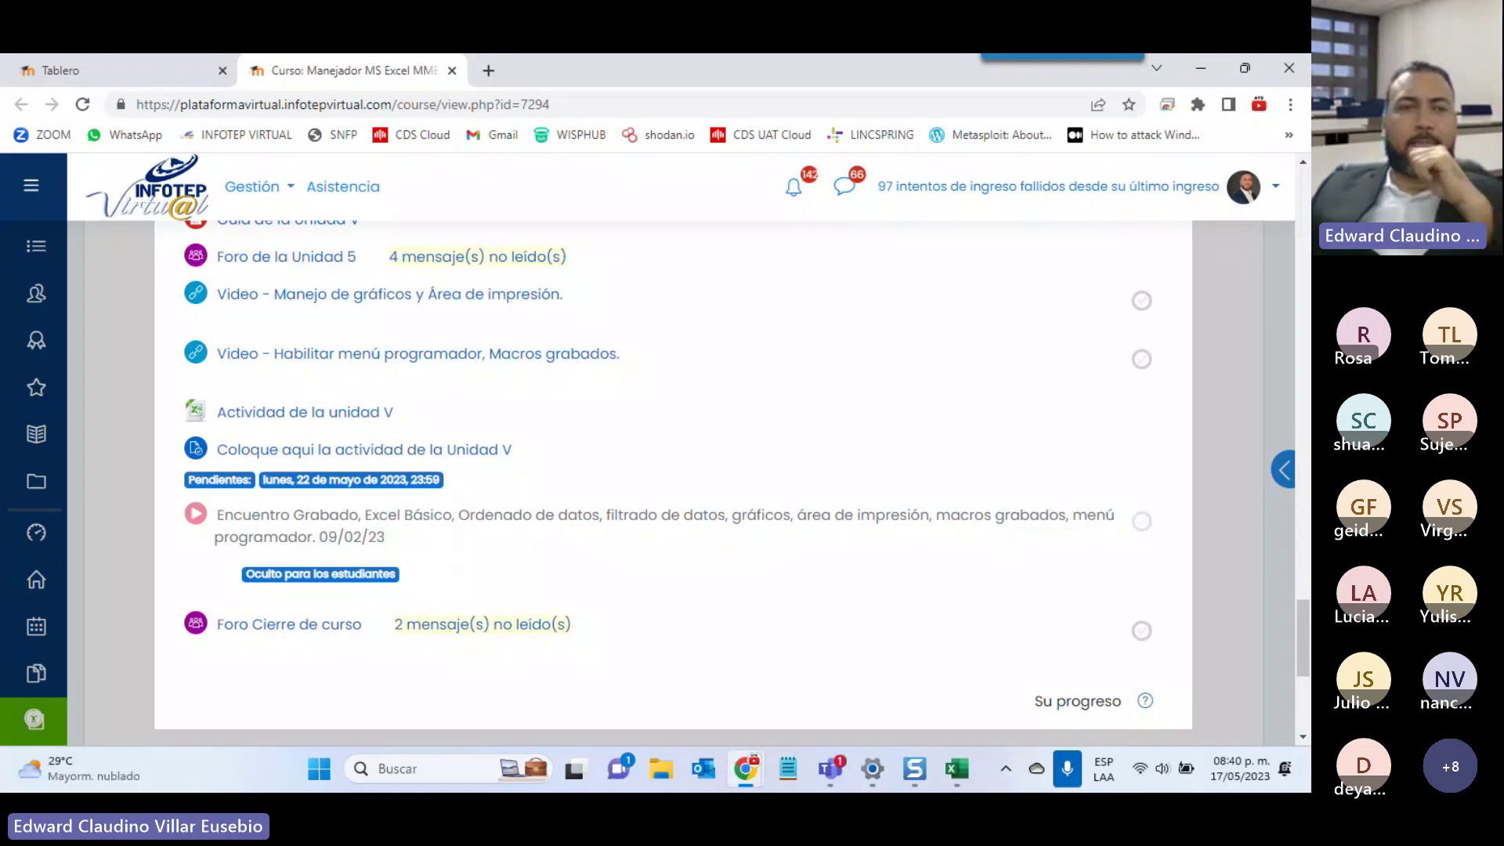
scroll(697, 607, "down", 3)
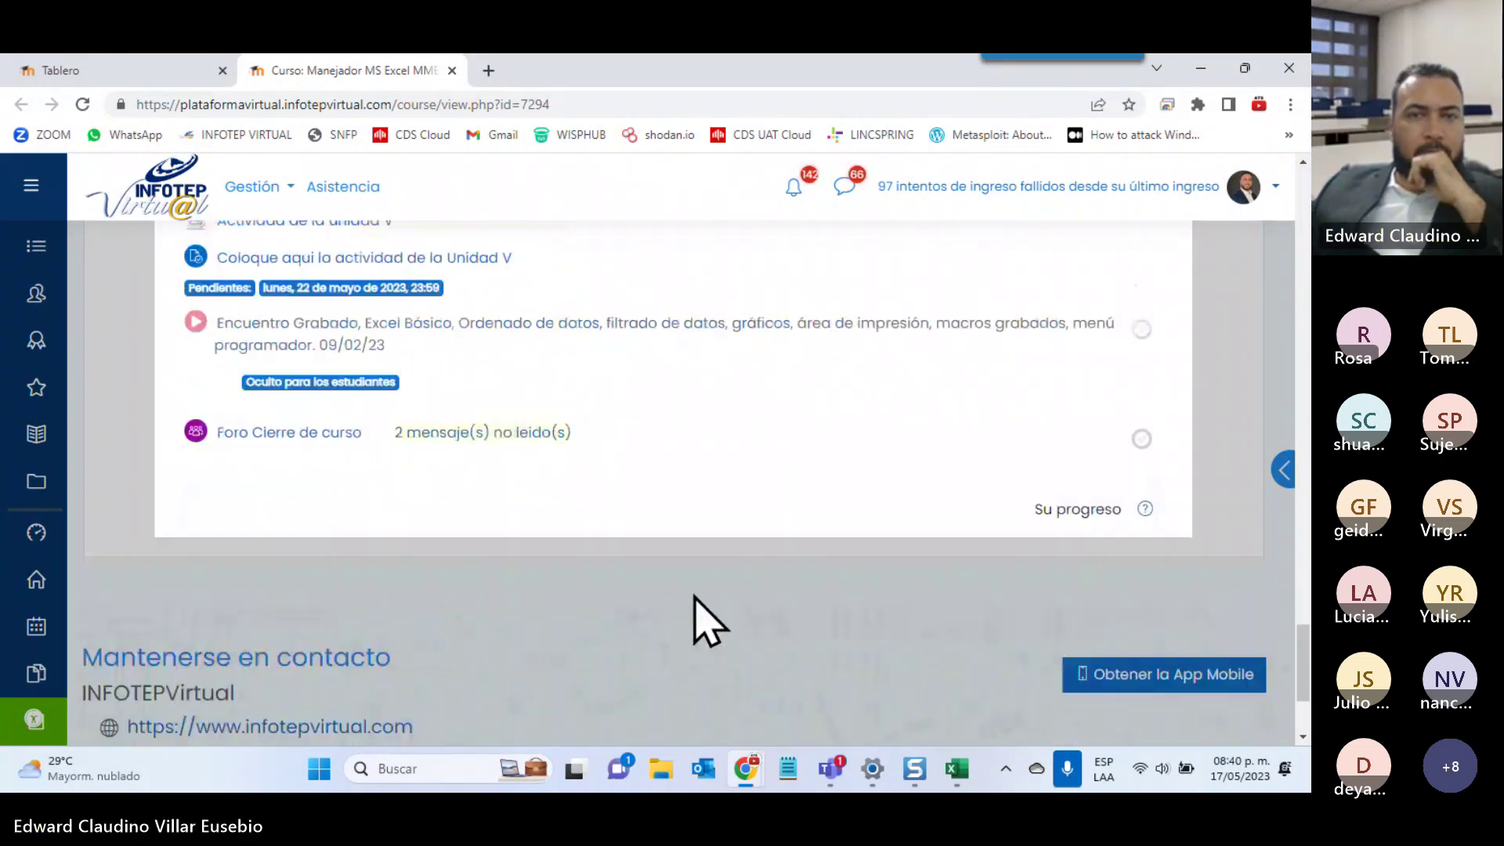
scroll(630, 572, "up", 10)
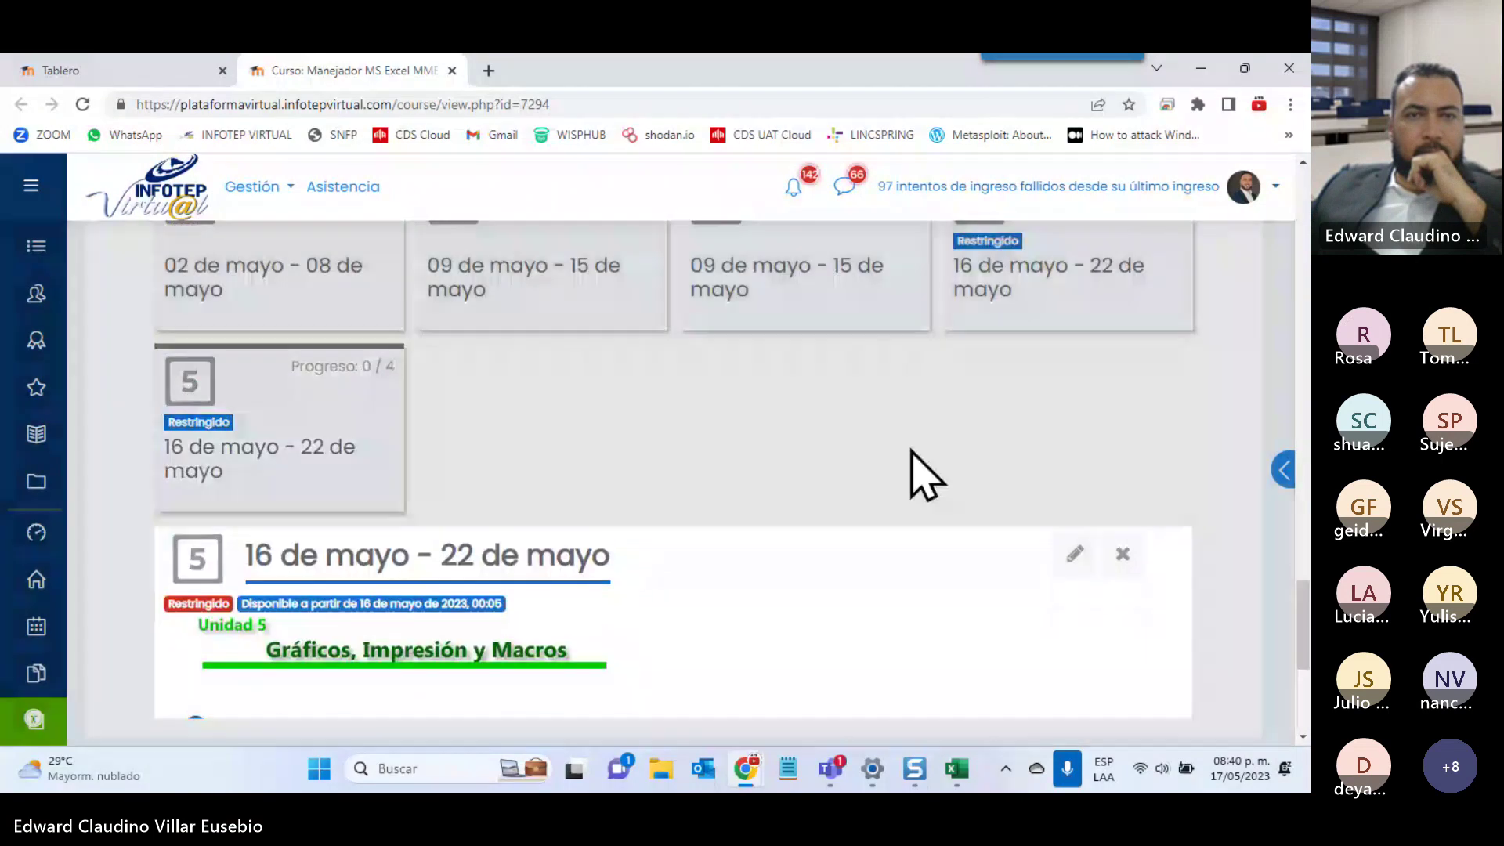
left_click(923, 473)
scroll(911, 451, "down", 2)
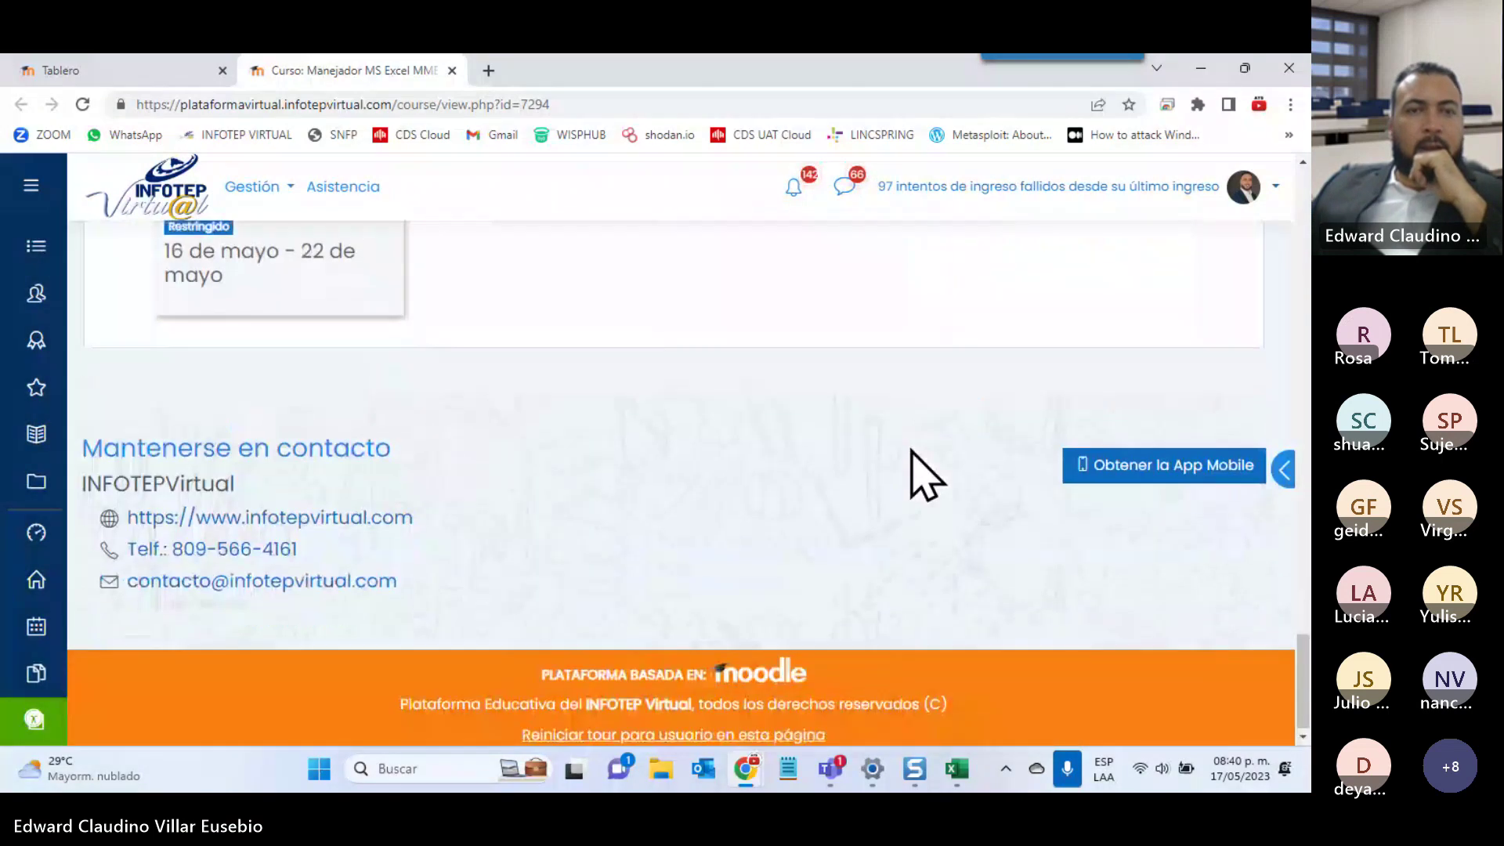
scroll(913, 451, "up", 5)
scroll(523, 564, "down", 2)
left_click(262, 559)
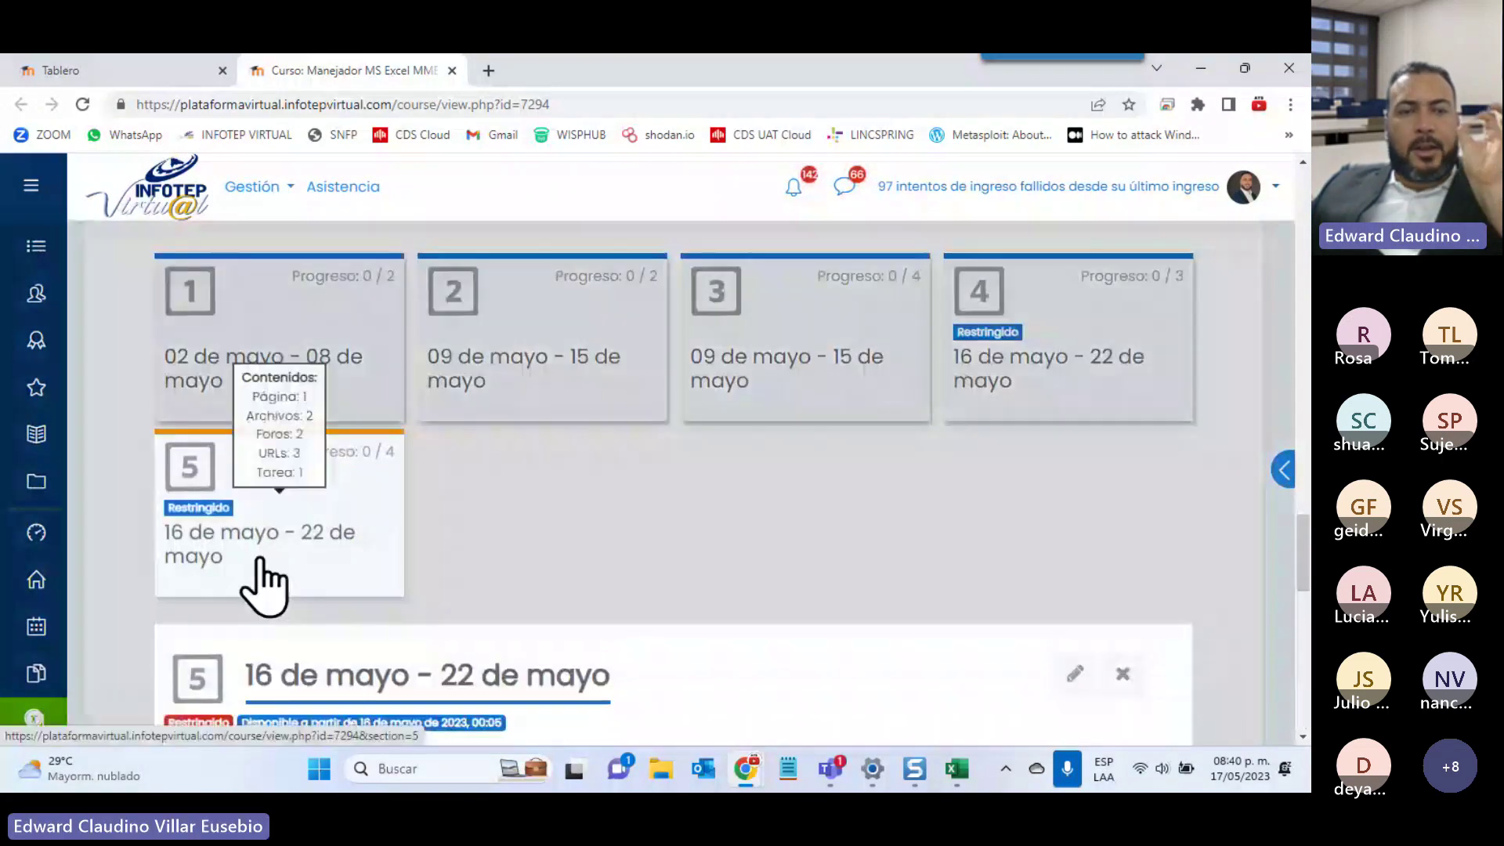
scroll(259, 577, "down", 5)
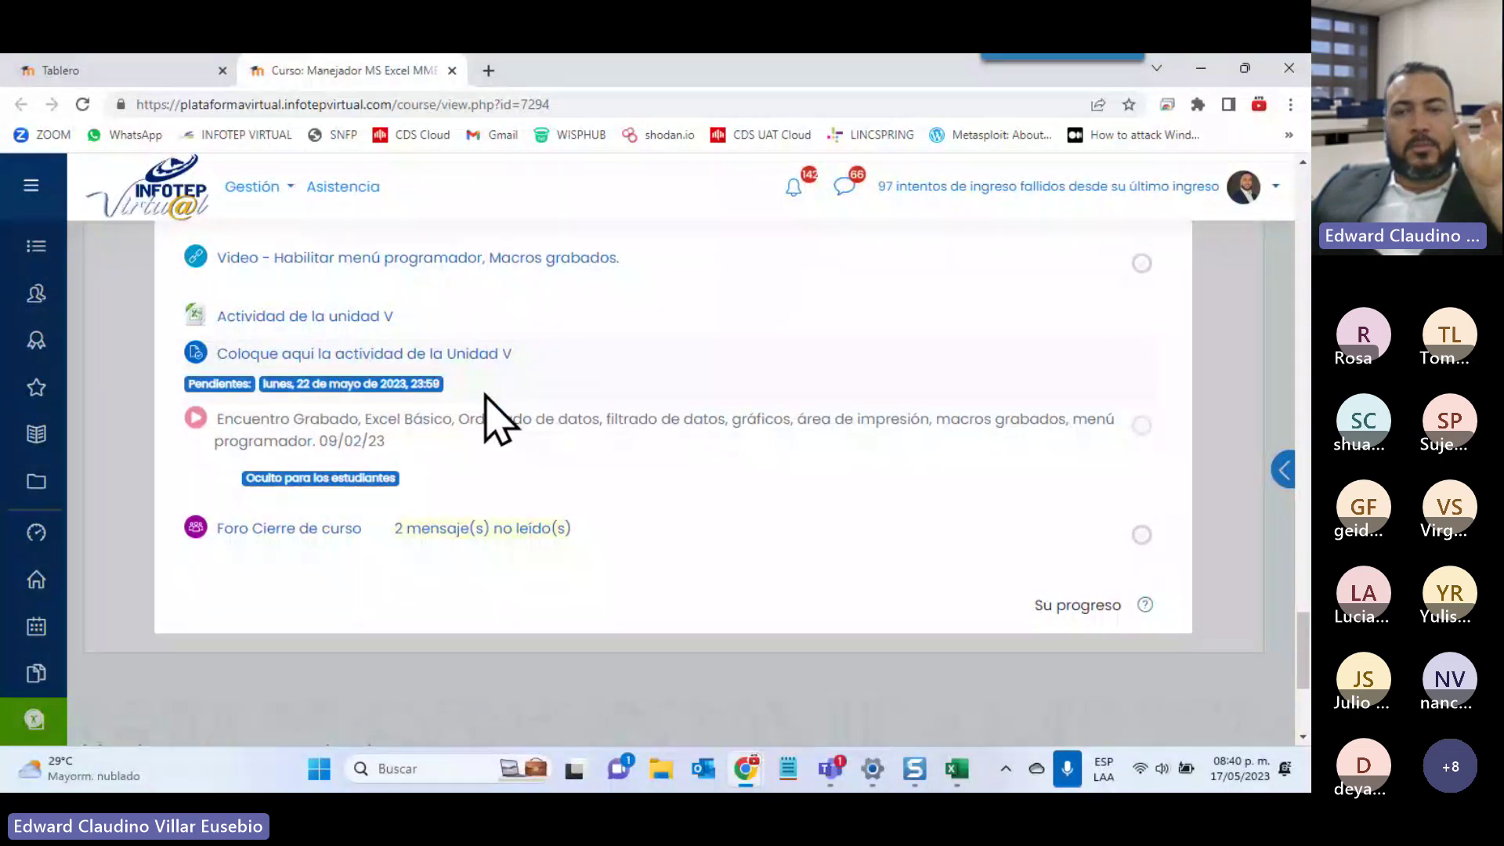
Check the current date in the system calendar for May 2023, and close the calendar
left_click(1217, 768)
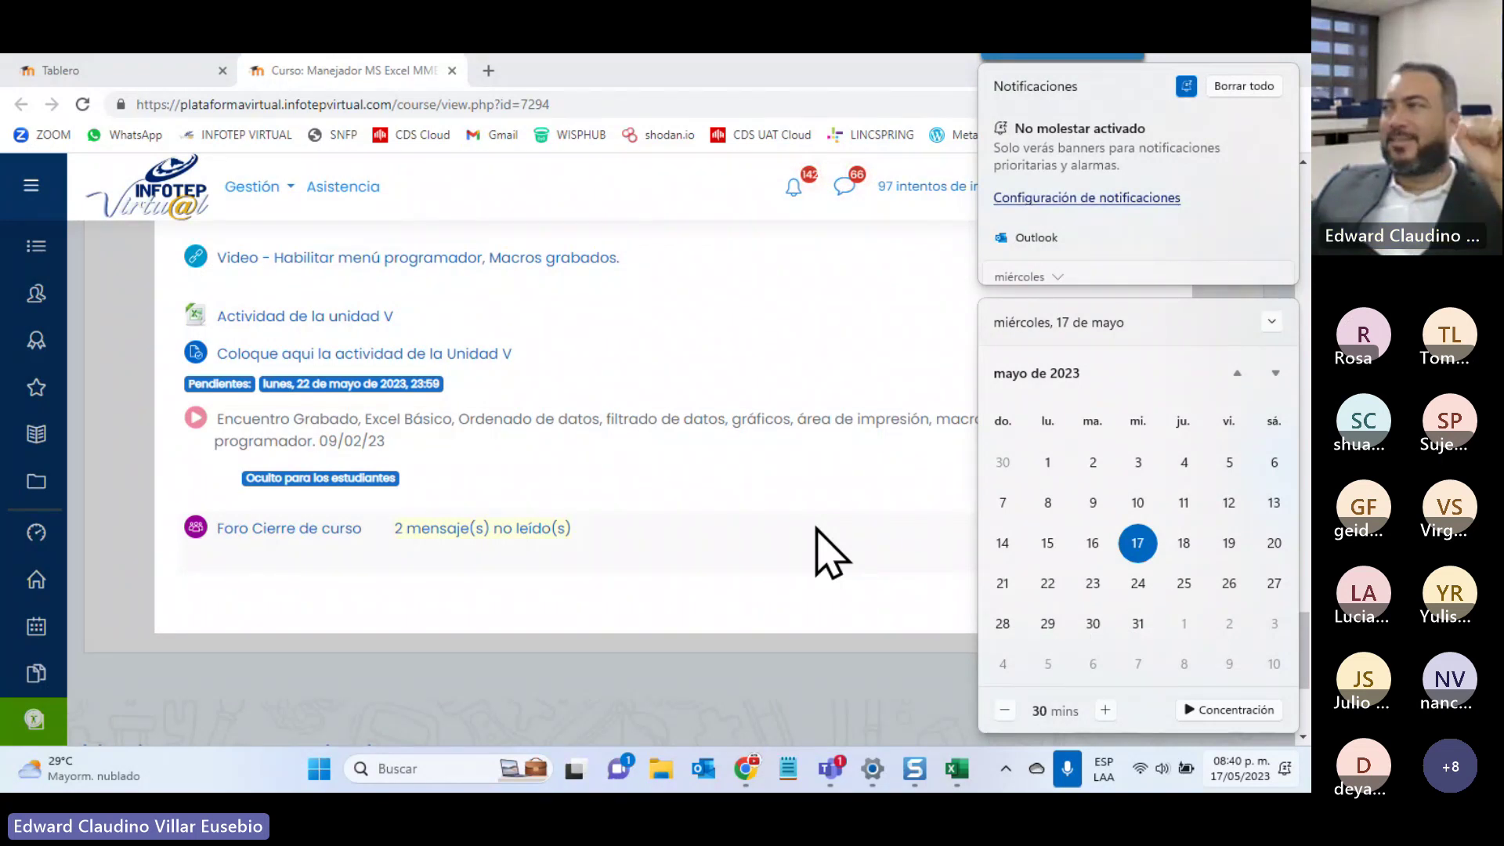
key("Escape")
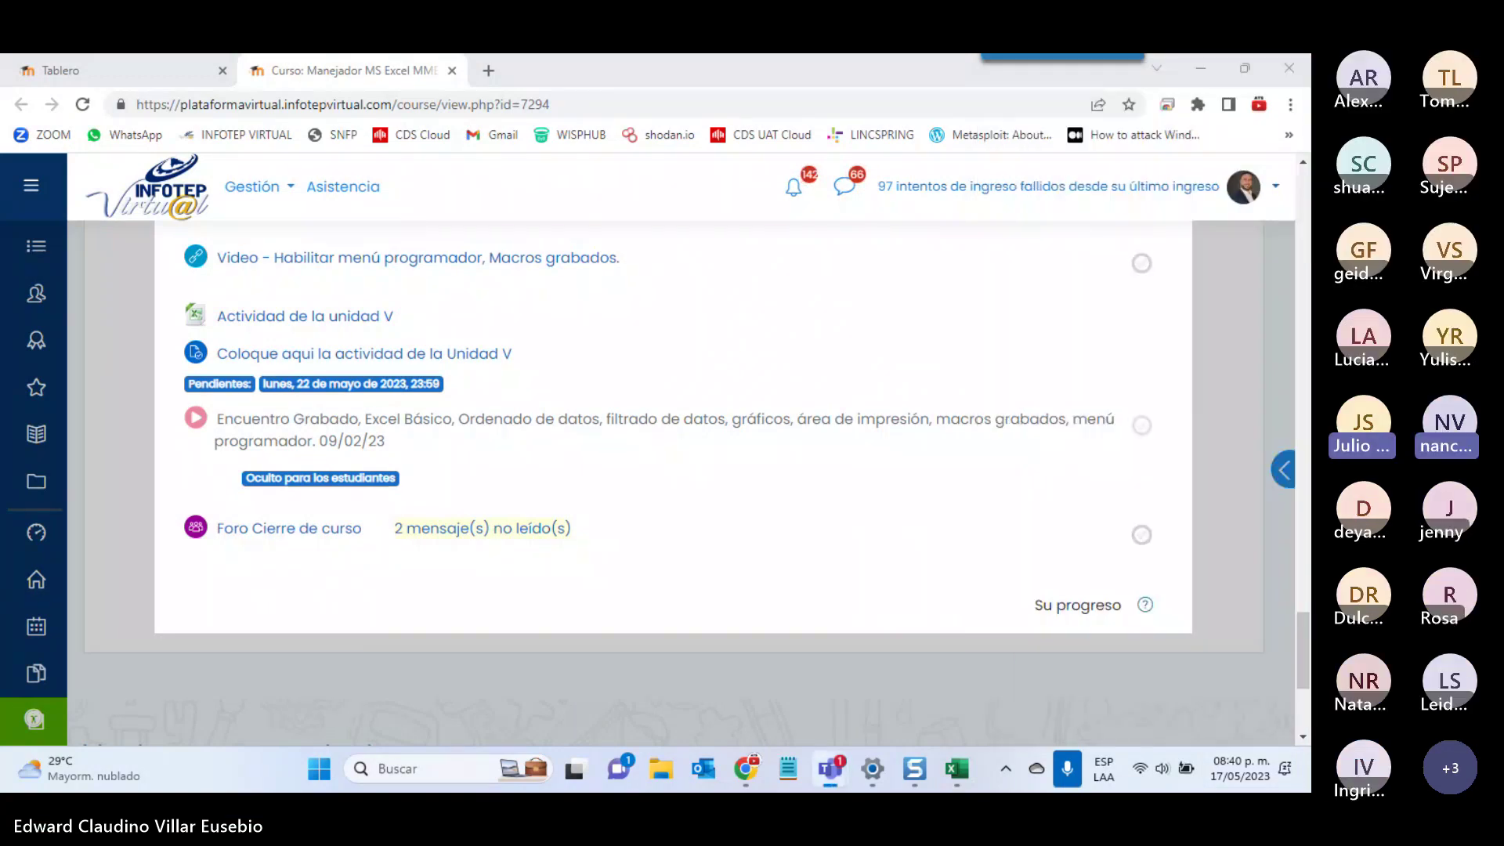
key("ctrl+shift+m")
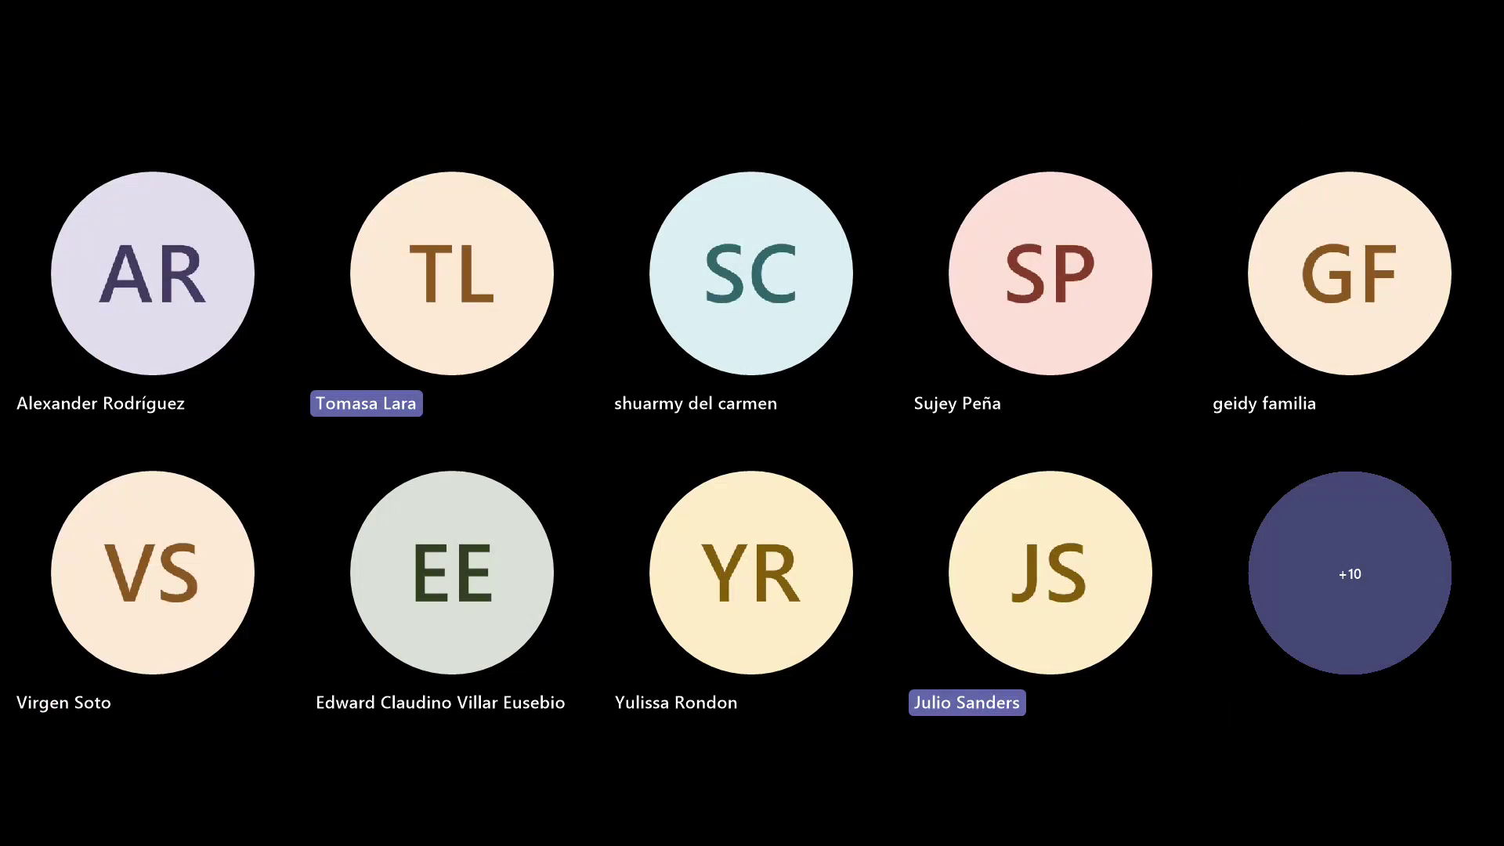